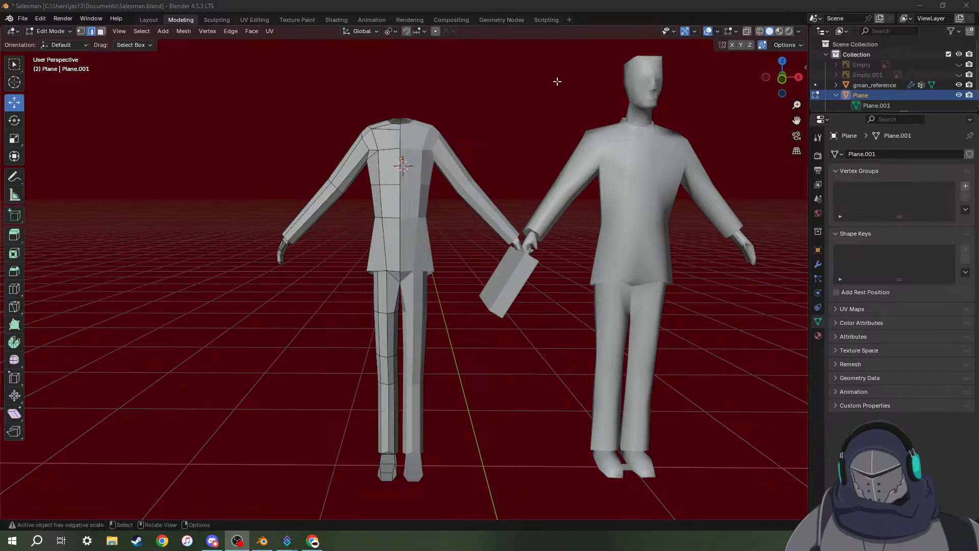
Examine the headless body mesh beside the reference figure from the front, side and above.
middle_click_drag(337, 166, 391, 209)
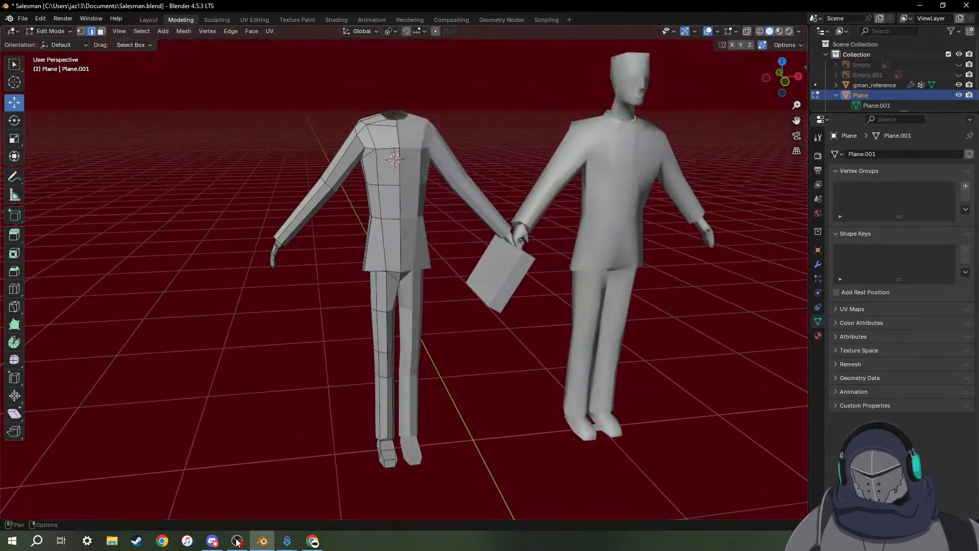
left_click(212, 541)
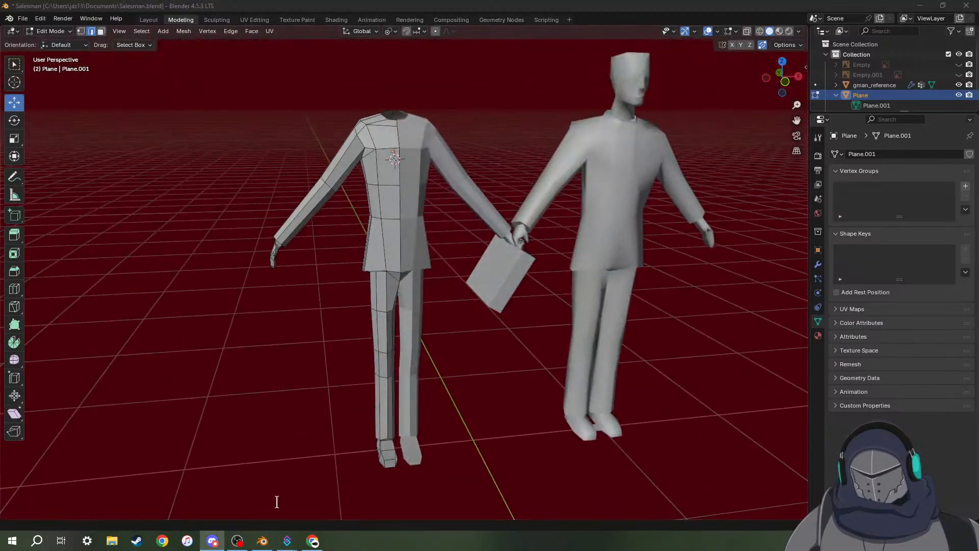
left_click(918, 2)
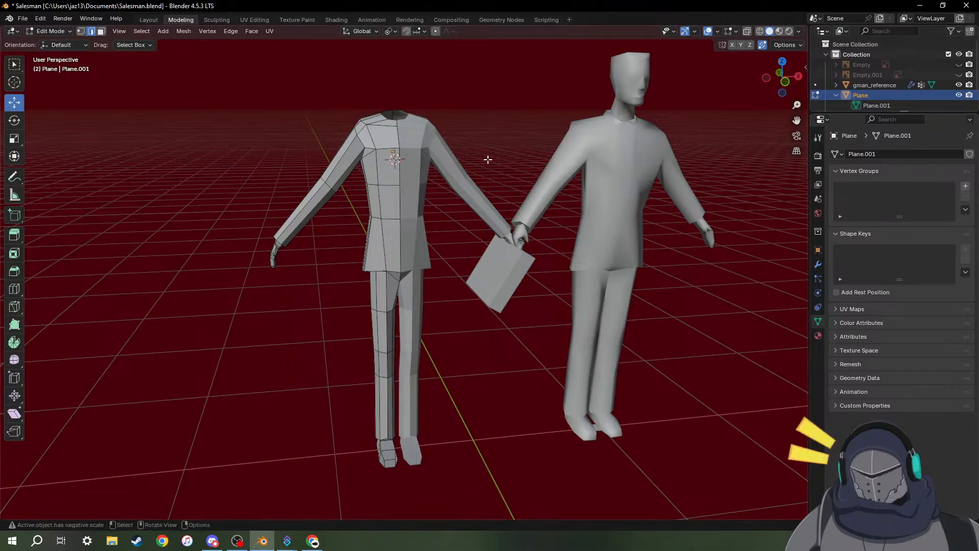
mouse_move(488, 159)
middle_mouse_down()
mouse_move(665, 151)
mouse_move(485, 156)
middle_mouse_up()
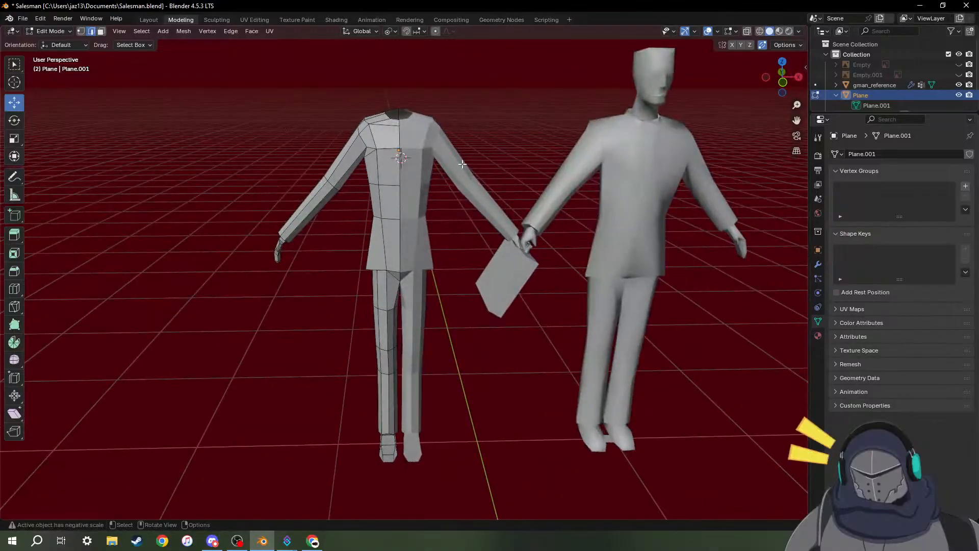
middle_click_drag(462, 164, 443, 180)
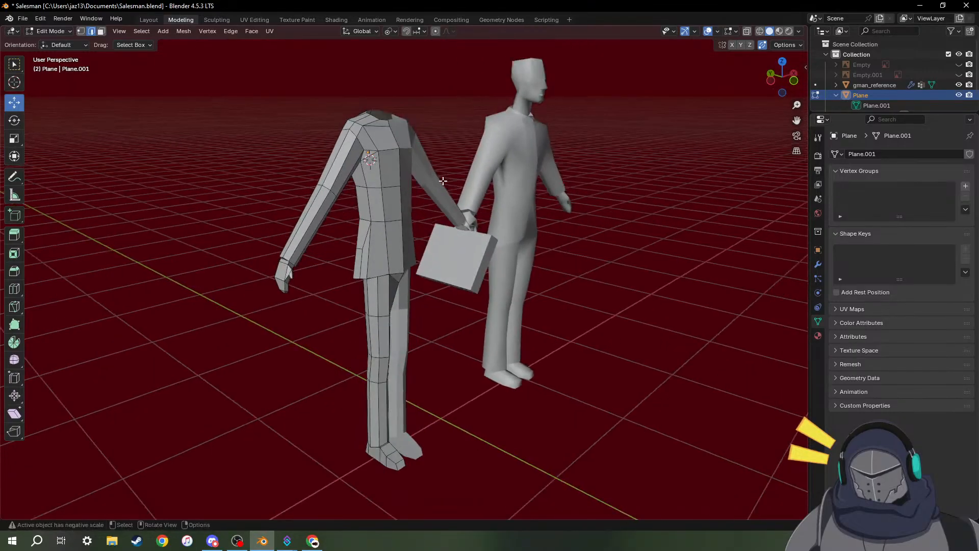
middle_click_drag(664, 162, 631, 158)
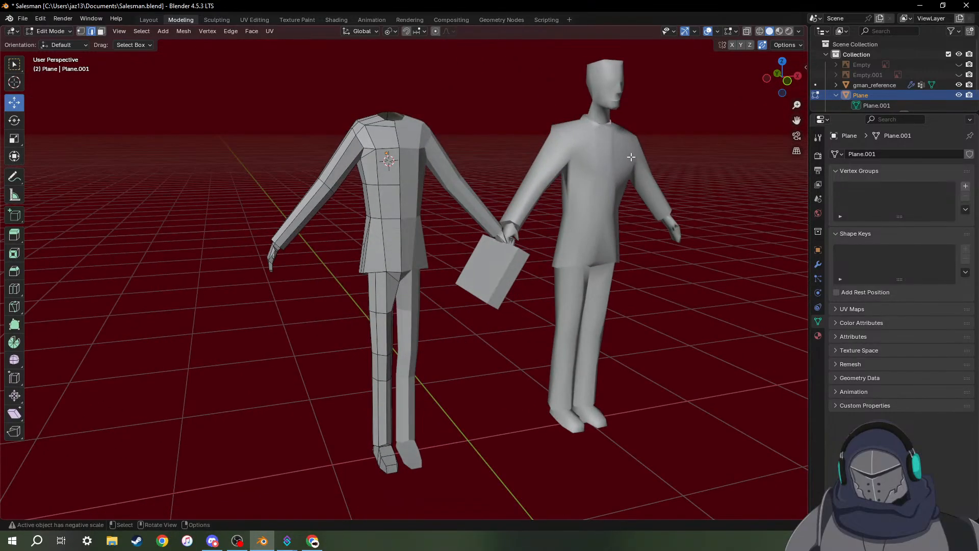
middle_click_drag(445, 167, 453, 229)
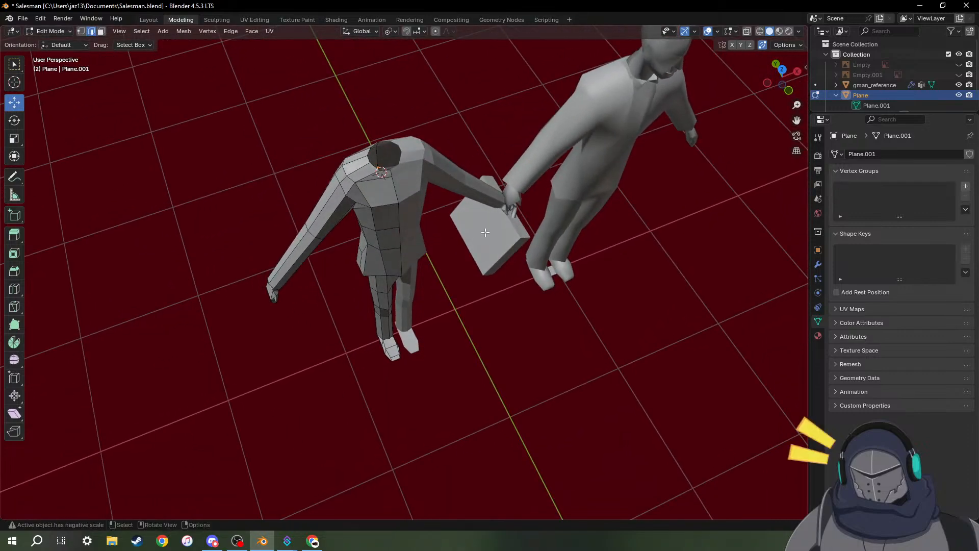
middle_click_drag(452, 264, 433, 206)
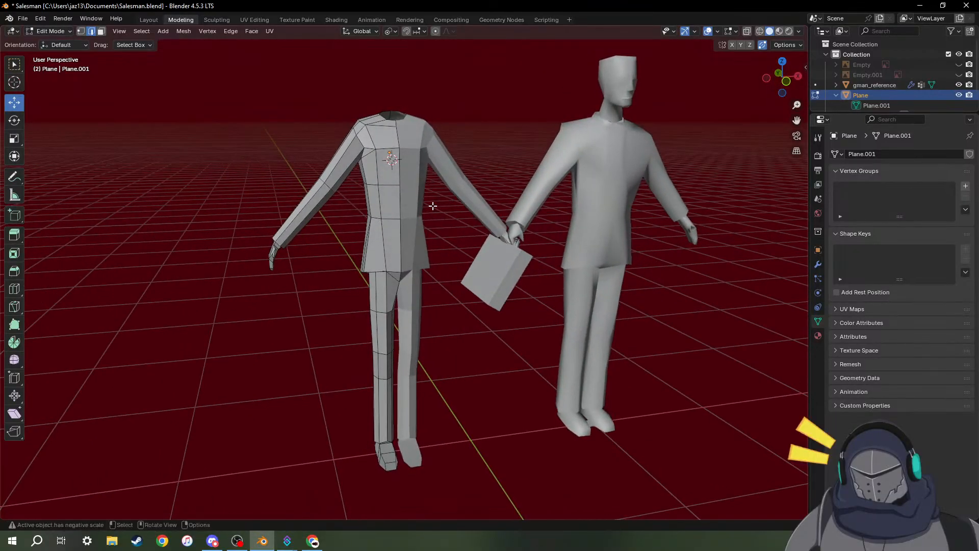
scroll(468, 224, "up", 5)
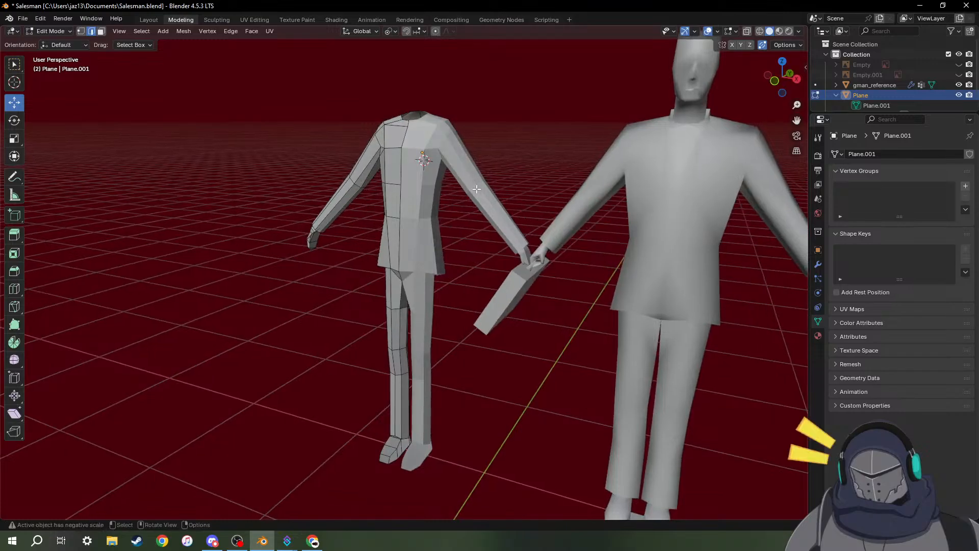
middle_click_drag(476, 189, 517, 199)
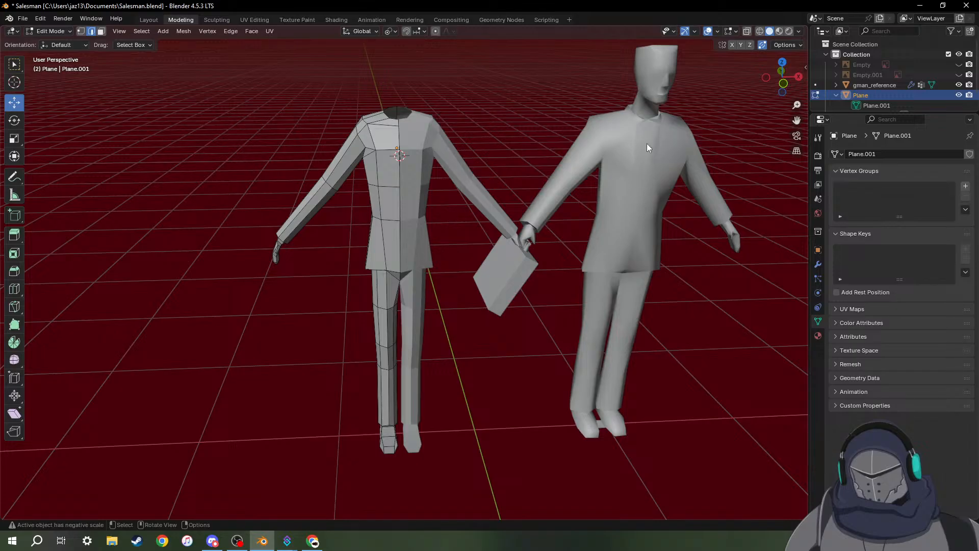
Switch Edit Mode over to gman_reference and examine its edge layout around the head, collar, jacket and legs.
key("alt+q")
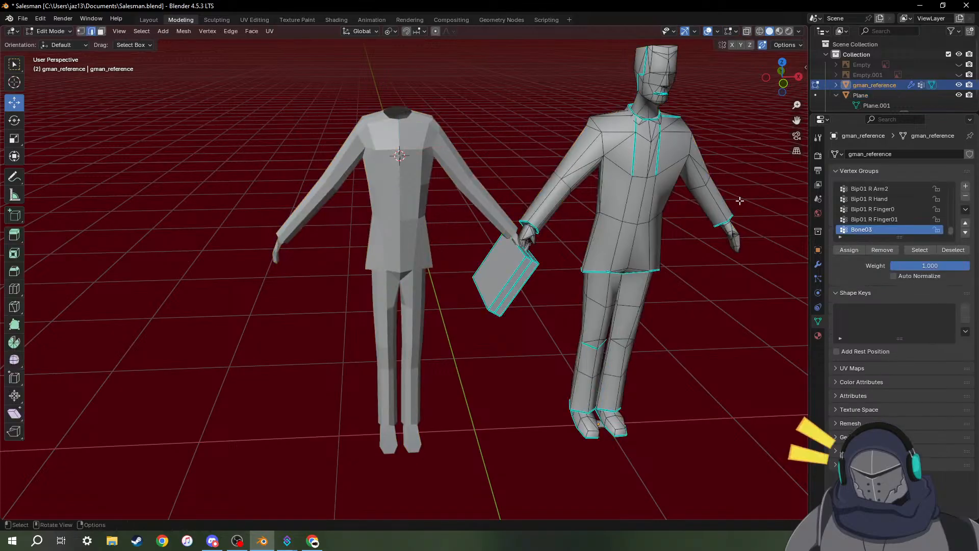
middle_click_drag(740, 200, 573, 249)
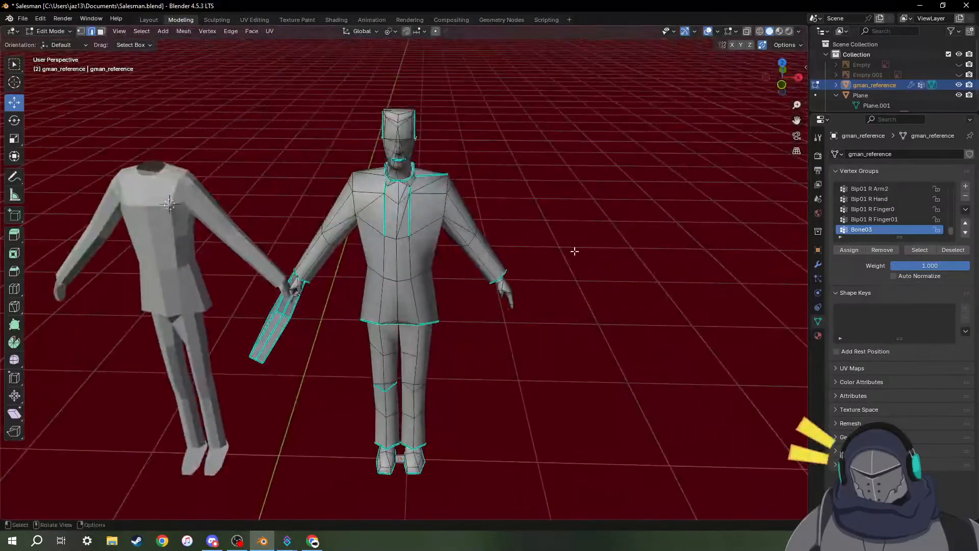
scroll(419, 236, "up", 3)
scroll(419, 236, "up", 2)
middle_click_drag(454, 175, 462, 346, "shift")
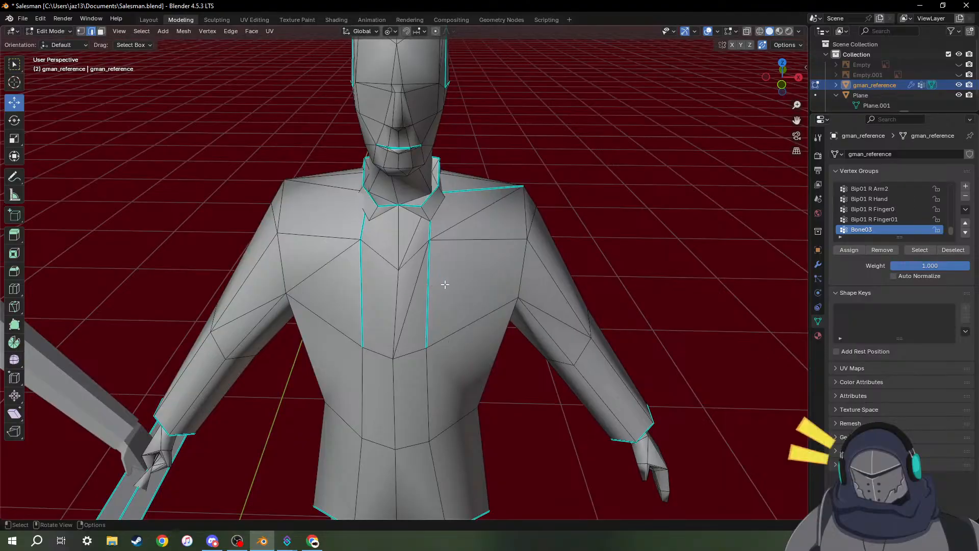
middle_click_drag(619, 296, 625, 266)
scroll(531, 275, "down", 6)
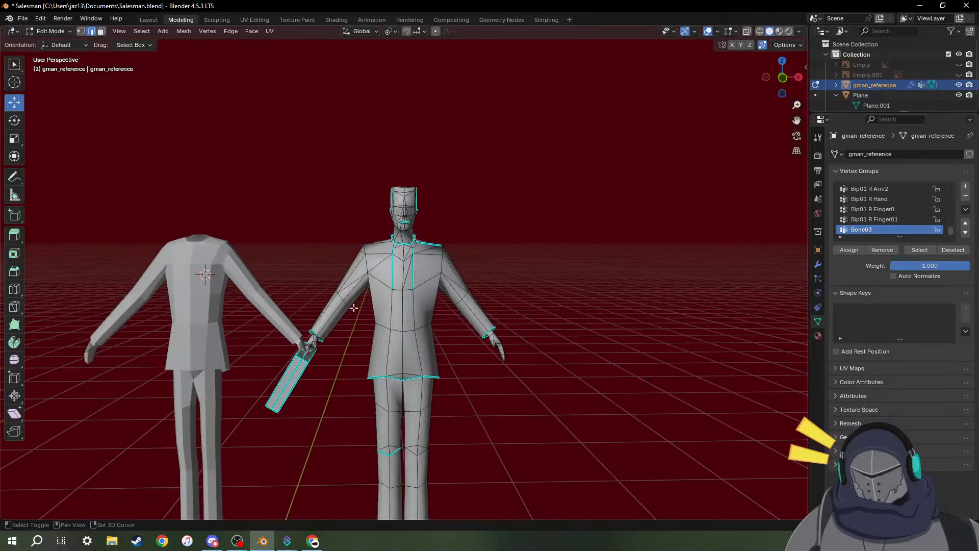
middle_click_drag(376, 290, 470, 260, "shift")
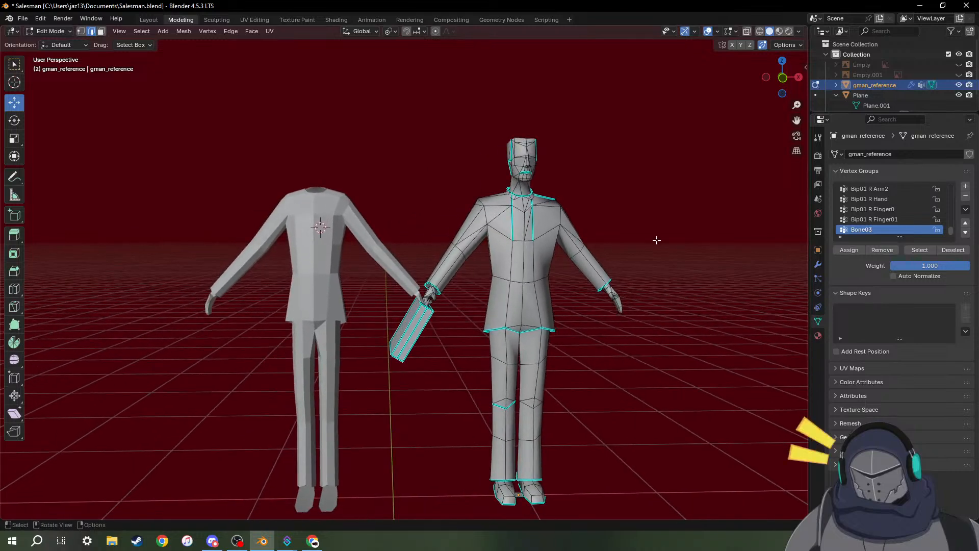
middle_click_drag(656, 239, 650, 251)
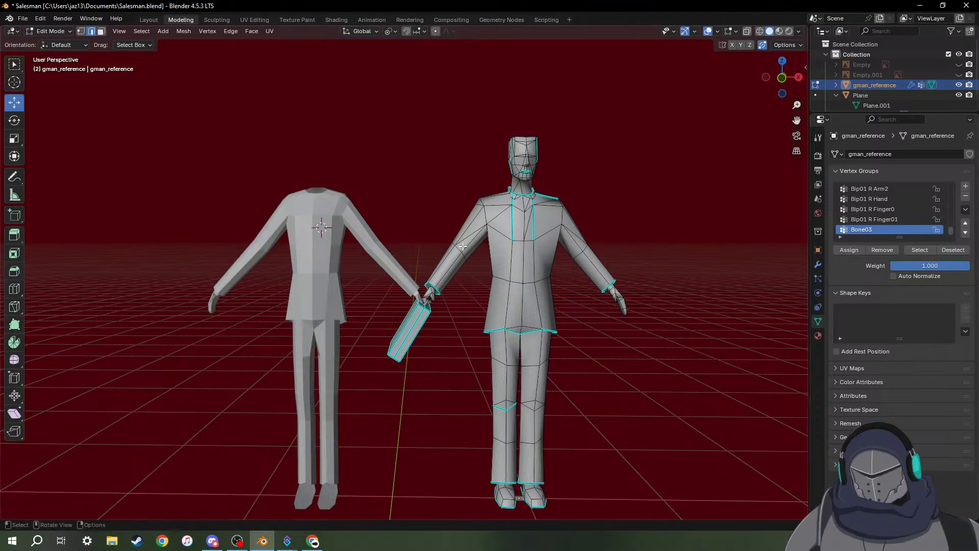
scroll(333, 324, "up", 2)
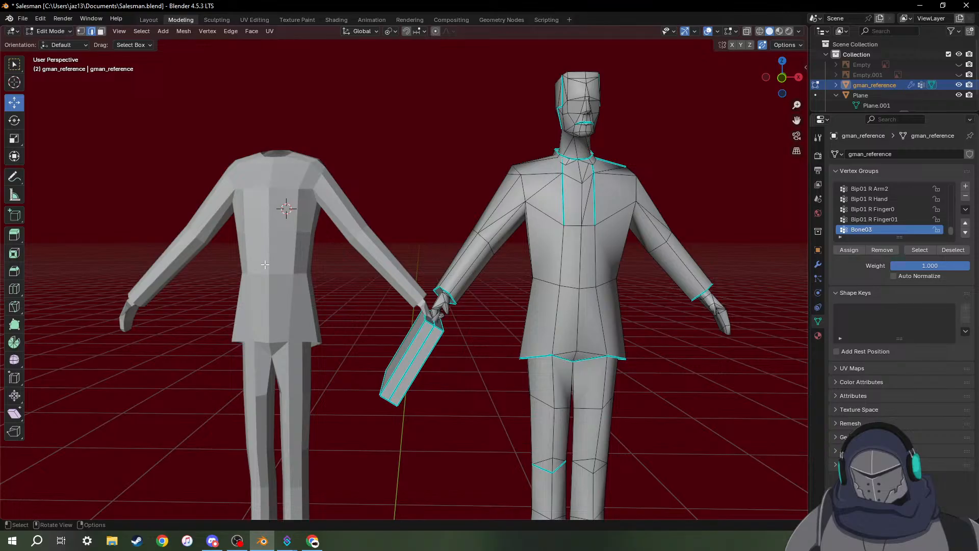
scroll(564, 157, "down", 5)
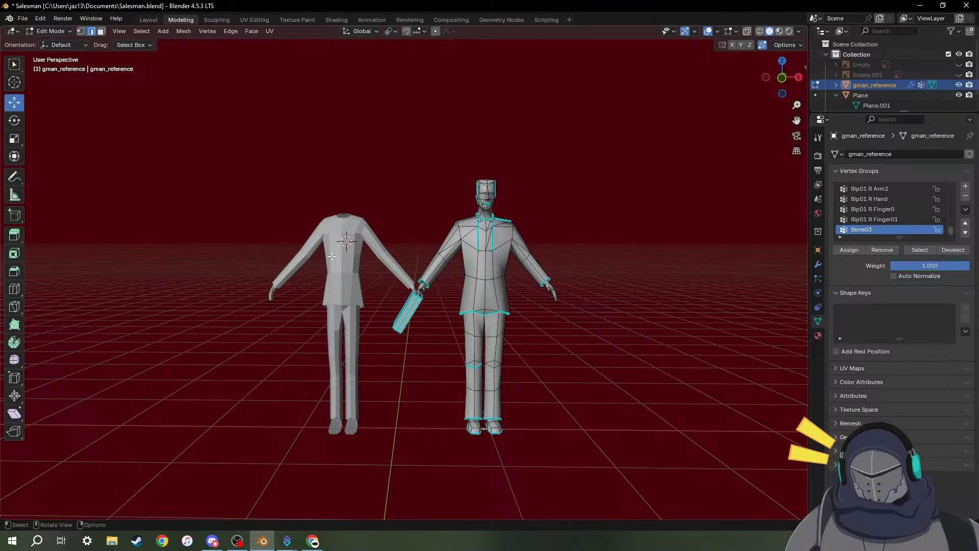
Return gman_reference to Object Mode and examine its briefcase and the hand holding it from several angles.
key("Tab")
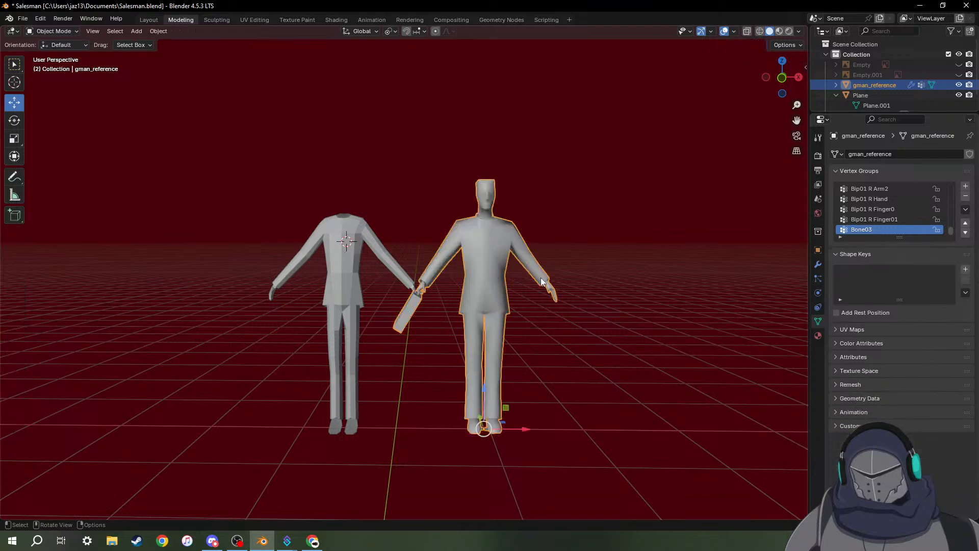
scroll(607, 301, "up", 3)
scroll(607, 301, "up", 2)
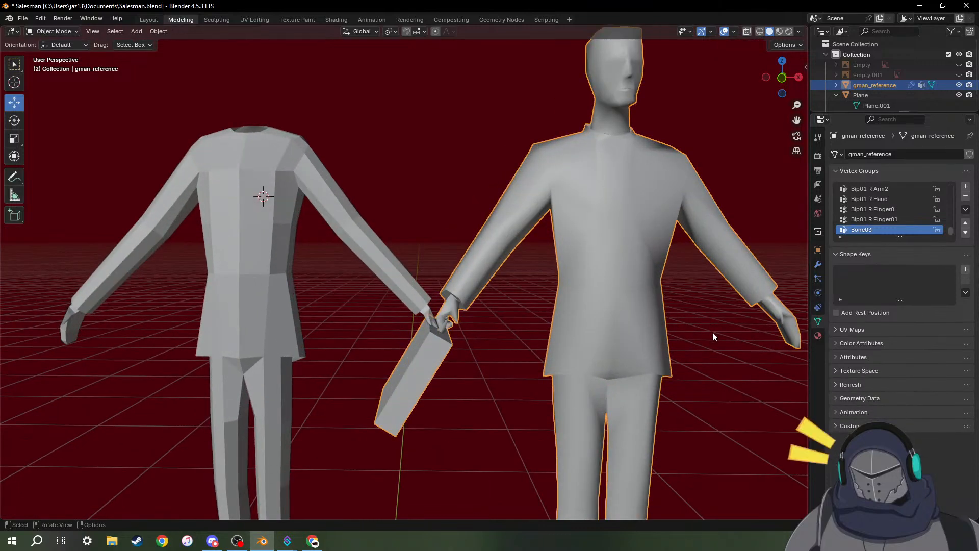
middle_click_drag(713, 350, 512, 302, "shift")
middle_click_drag(525, 347, 383, 366)
scroll(384, 328, "up", 4)
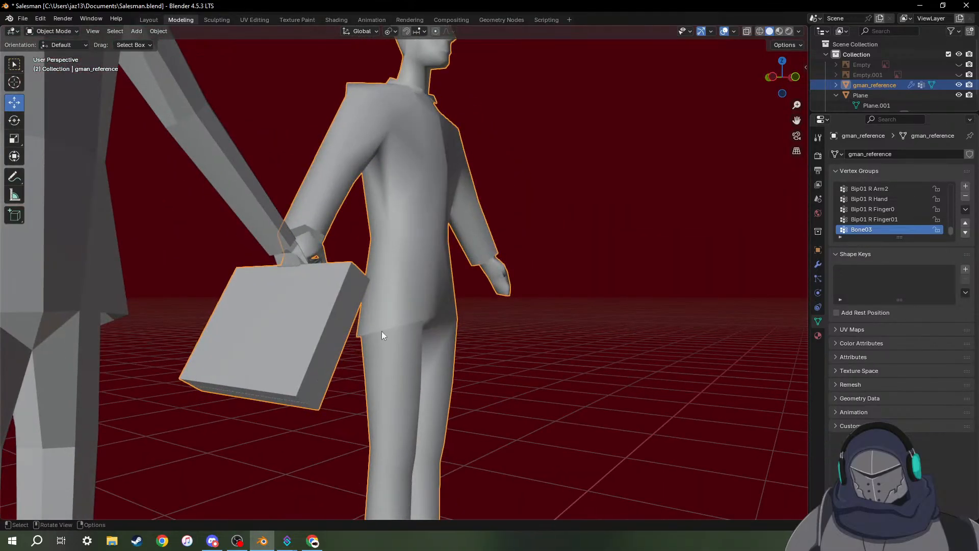
middle_click_drag(507, 302, 319, 332)
key("Tab")
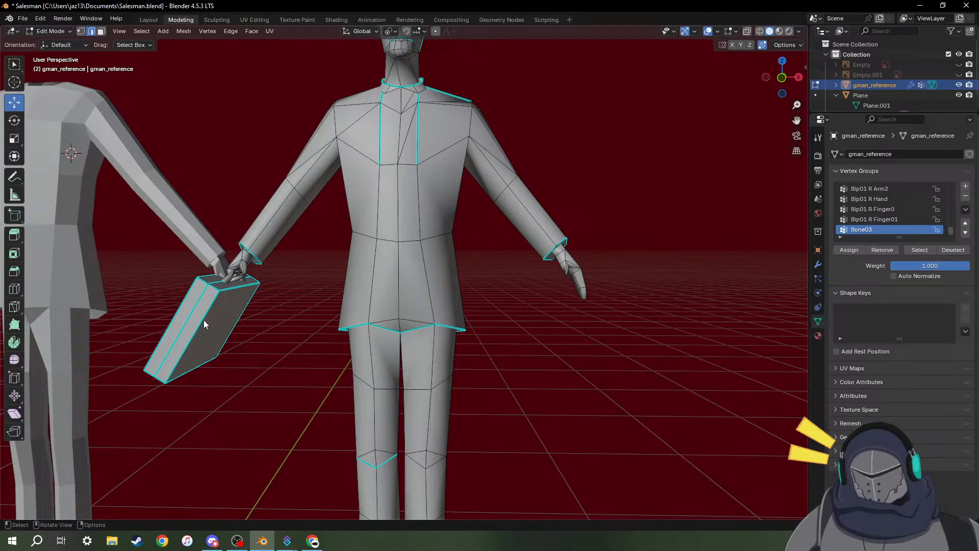
key("Tab")
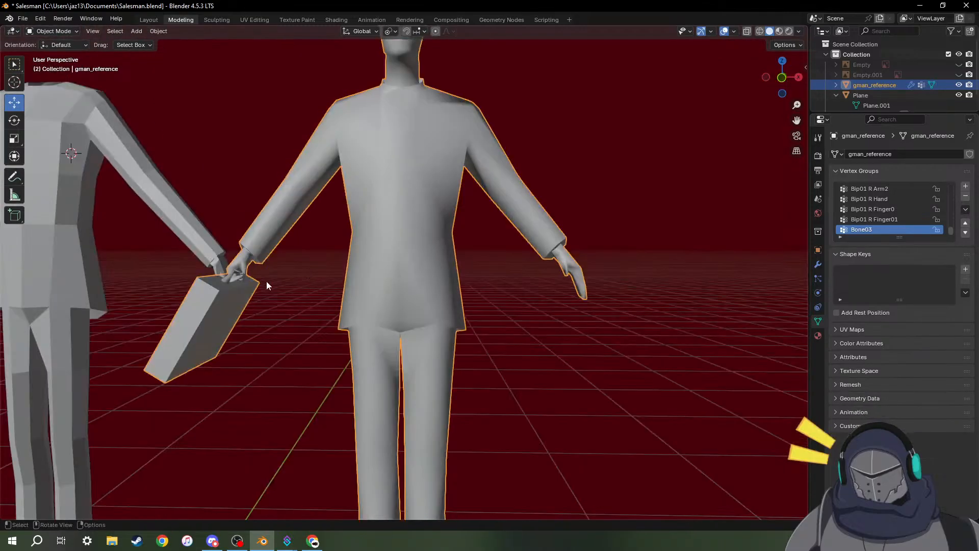
middle_click_drag(266, 282, 351, 268)
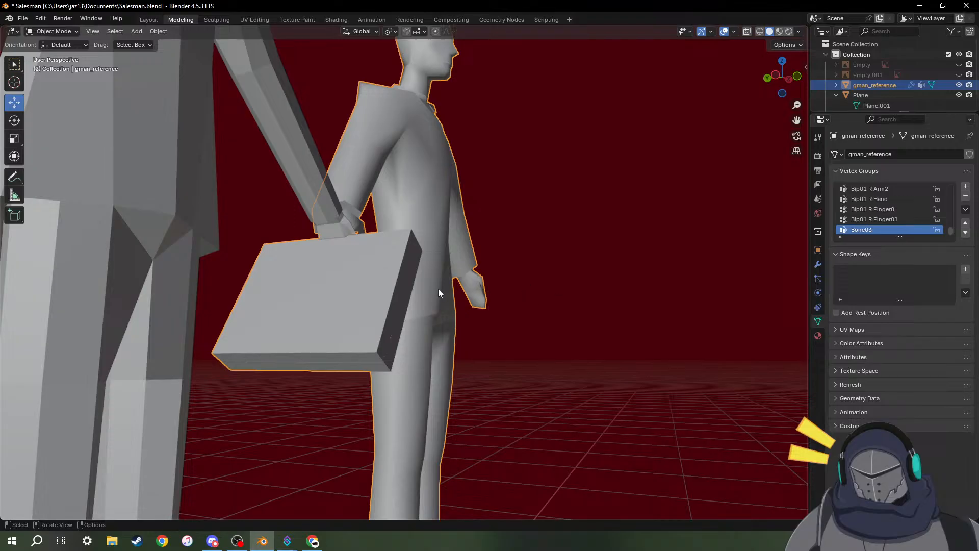
middle_click_drag(439, 293, 517, 290)
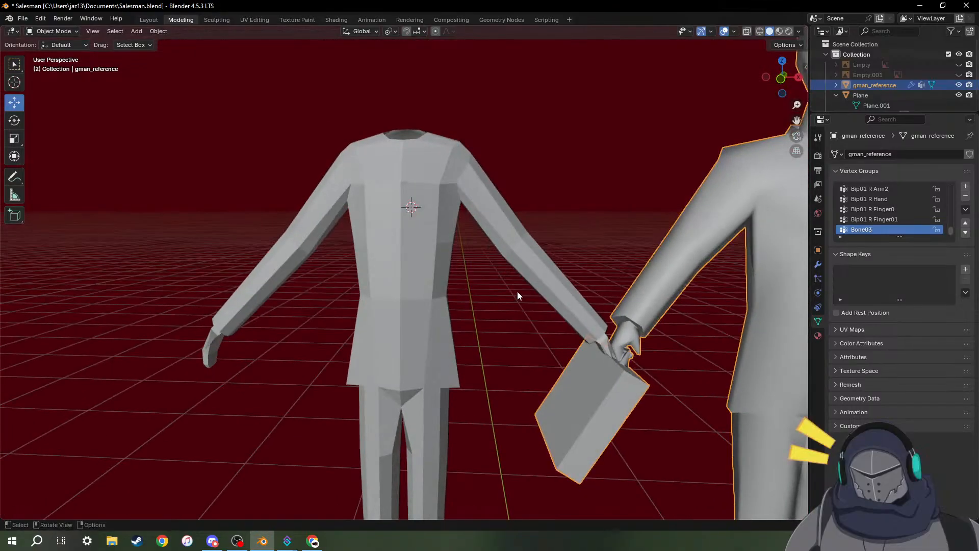
Select the headless body Plane and enter Edit Mode on it, close to the neck opening.
middle_click_drag(438, 216, 448, 292)
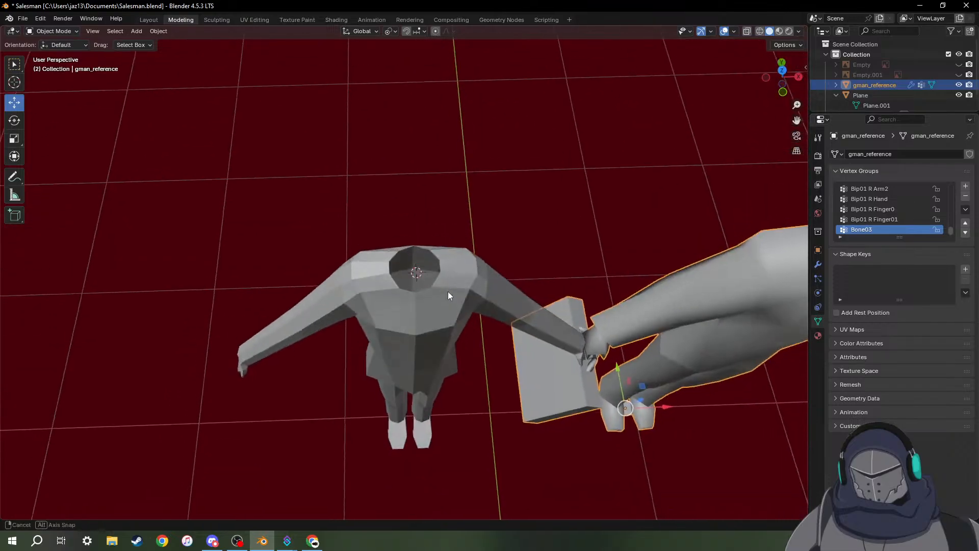
left_click(442, 301)
scroll(445, 301, "up", 8)
key("Tab")
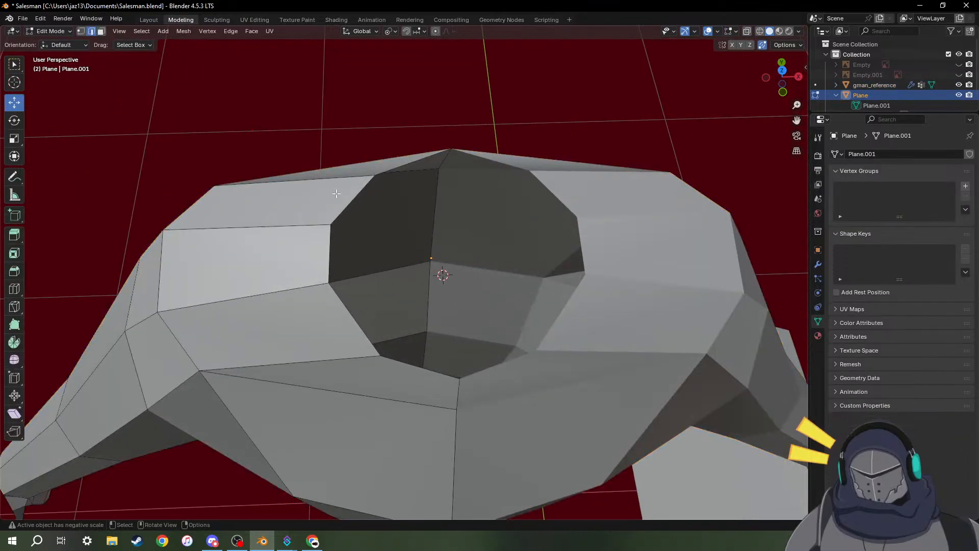
left_click(352, 200)
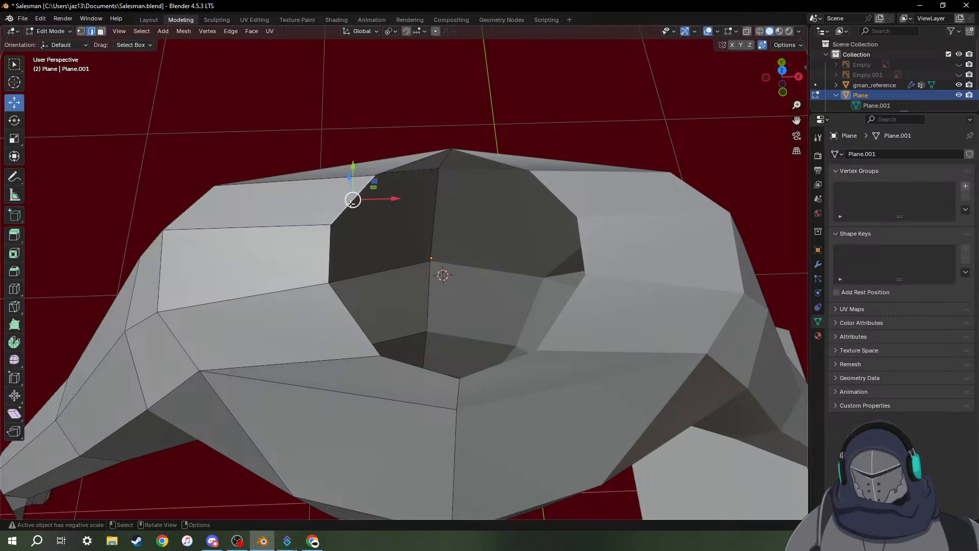
left_click(331, 247, "ctrl")
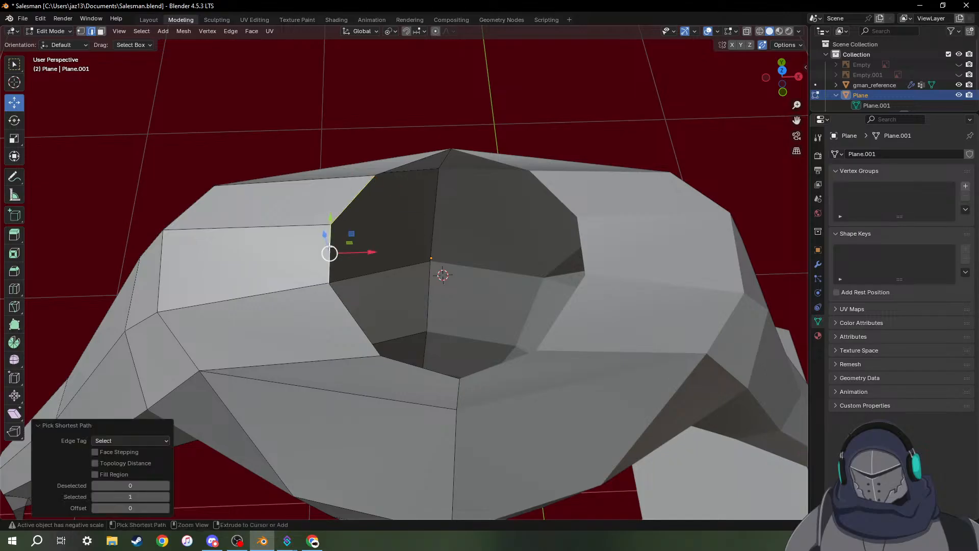
left_click(352, 304, "ctrl")
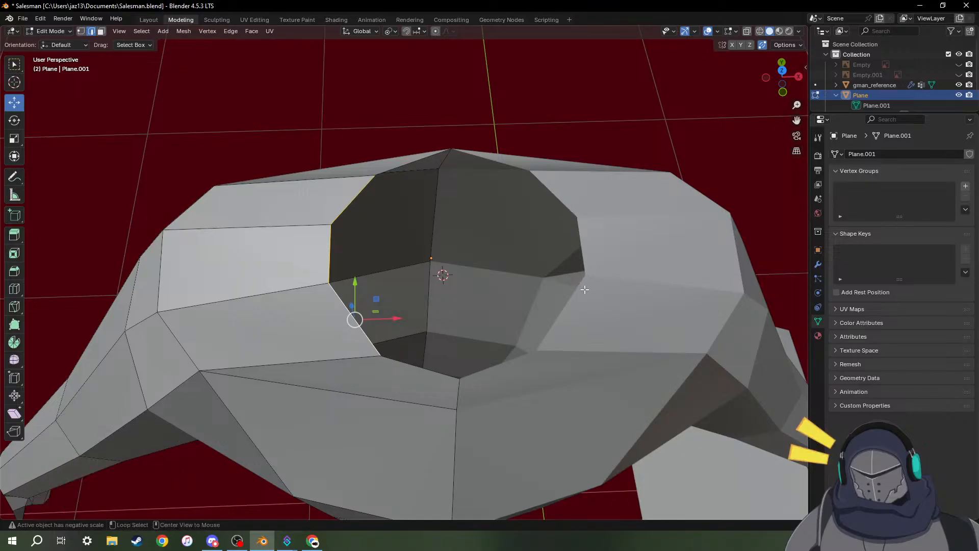
middle_click_drag(516, 231, 498, 247)
left_click(469, 251)
Select the edge loop around the neck opening and extrude it straight up along Z by about 0.064 m.
middle_click_drag(458, 160, 448, 217)
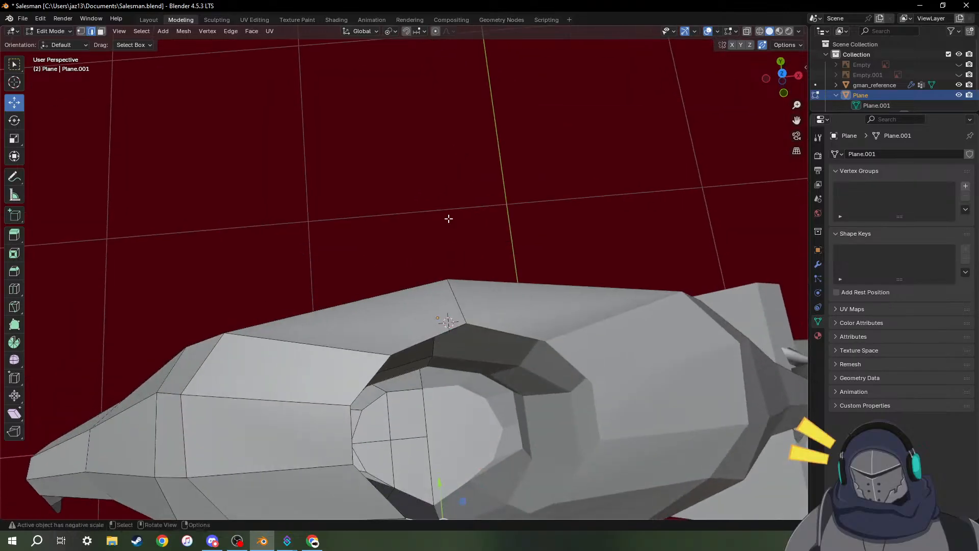
left_click(421, 342, "alt")
middle_click_drag(459, 362, 453, 322)
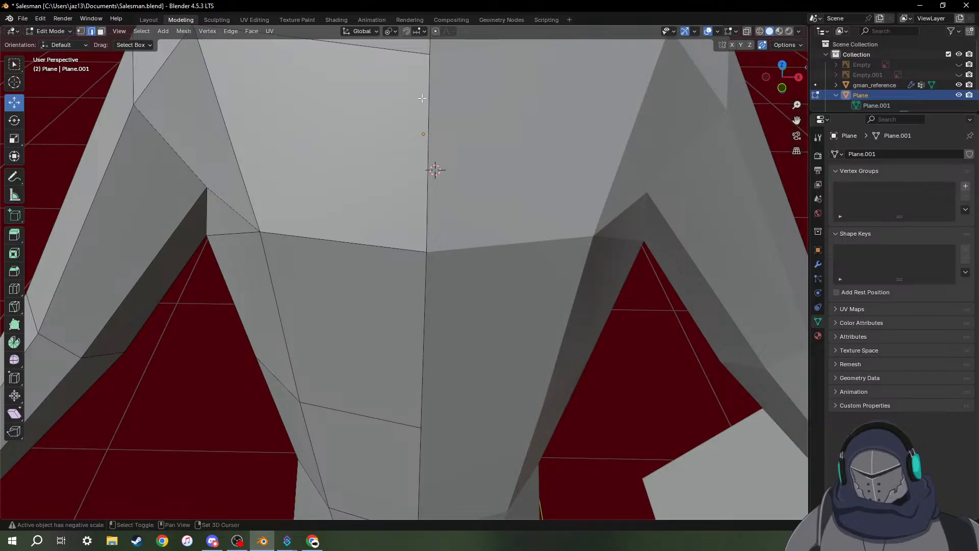
middle_click_drag(423, 98, 421, 221, "shift")
middle_click_drag(422, 284, 422, 246)
middle_click_drag(438, 163, 440, 301, "shift")
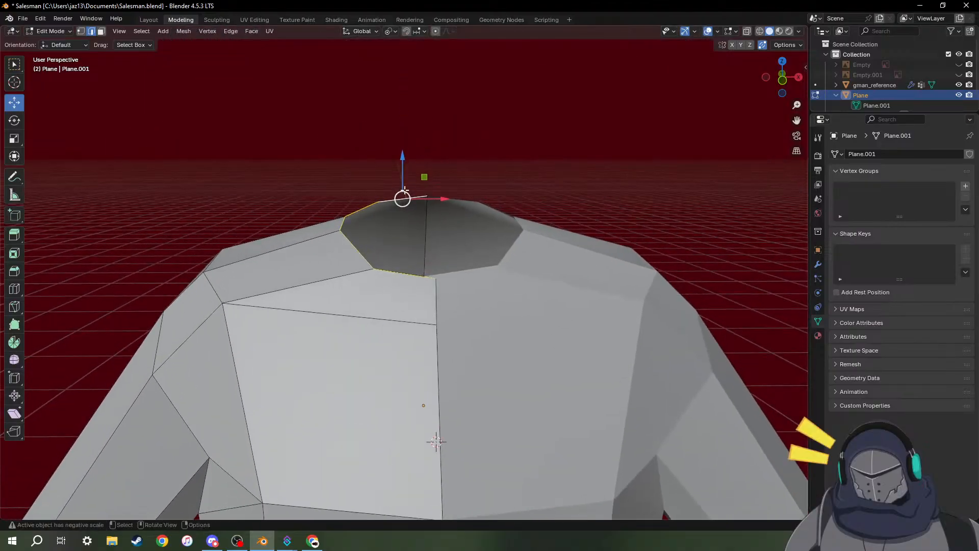
key("e")
key("z")
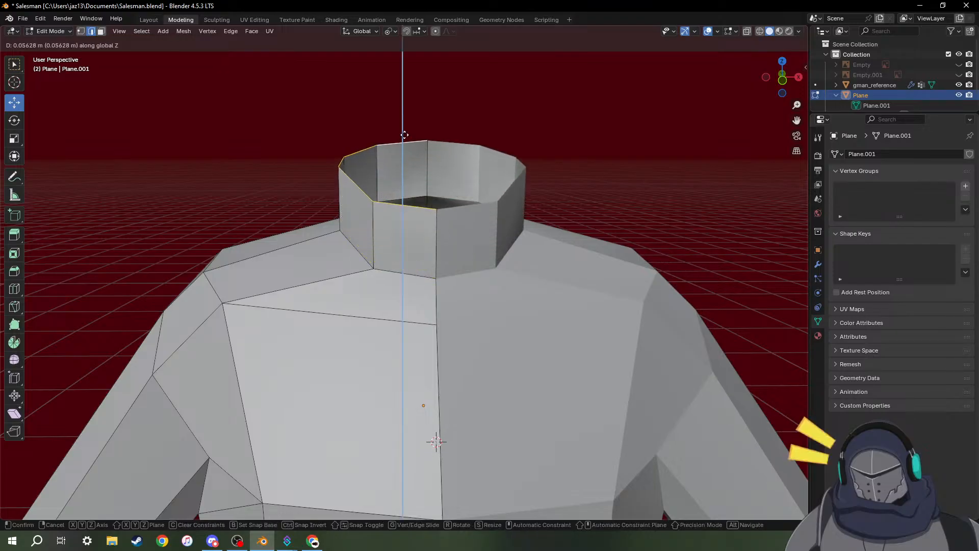
left_click(403, 127)
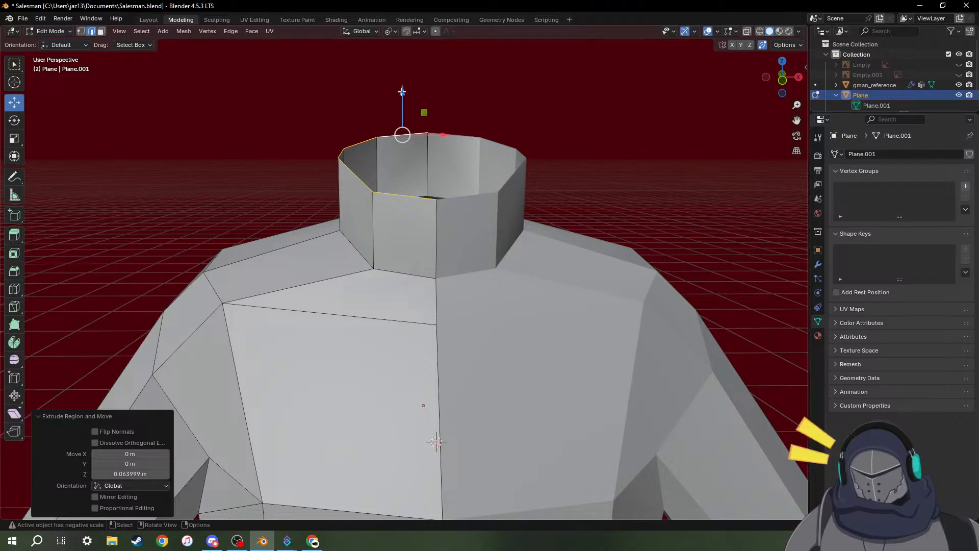
Adjust the height of the neck's open rim along Z, down about 0.015 m and back up about 0.011 m.
left_click_drag(401, 91, 403, 108)
scroll(416, 172, "down", 2)
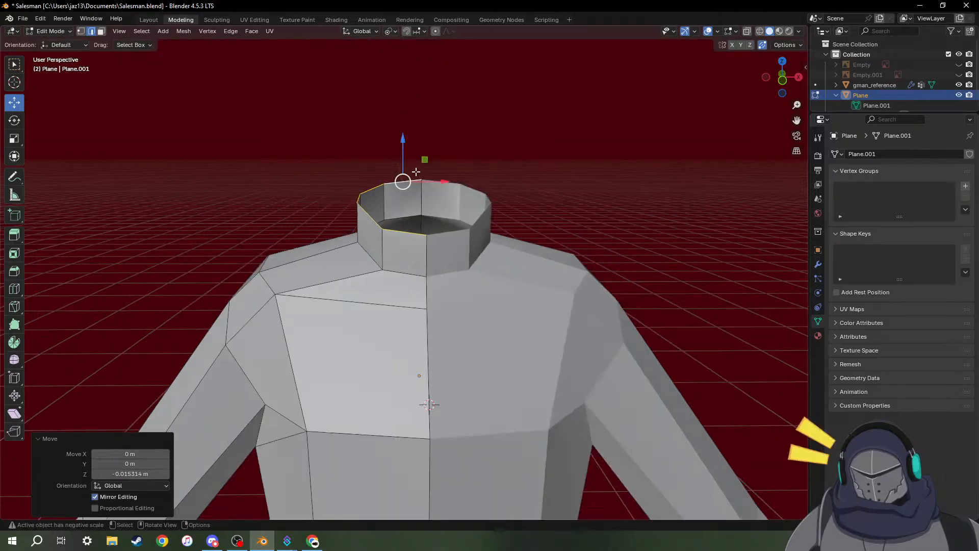
scroll(417, 172, "down", 3)
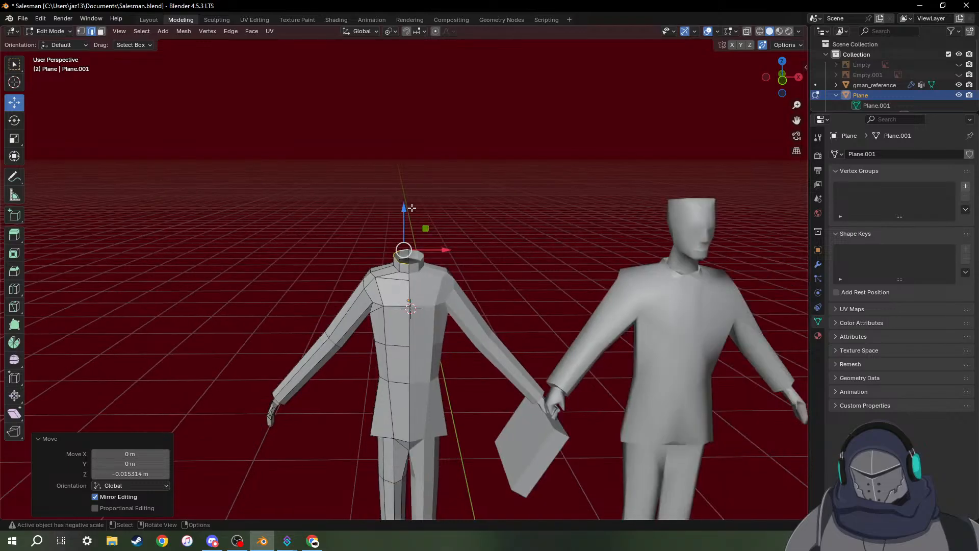
mouse_move(404, 207)
left_mouse_down()
mouse_move(406, 198)
mouse_move(406, 207)
left_mouse_up()
scroll(378, 267, "down", 6)
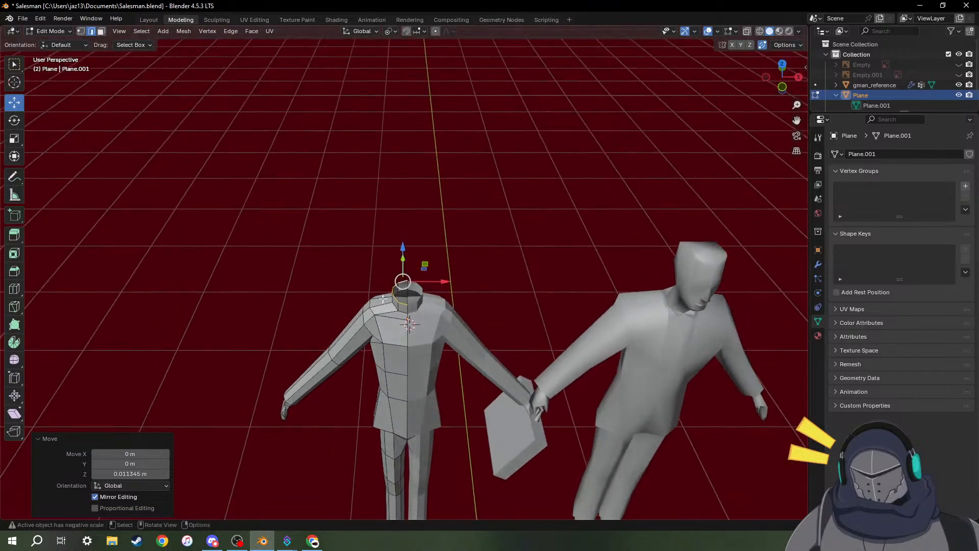
scroll(412, 344, "down", 5)
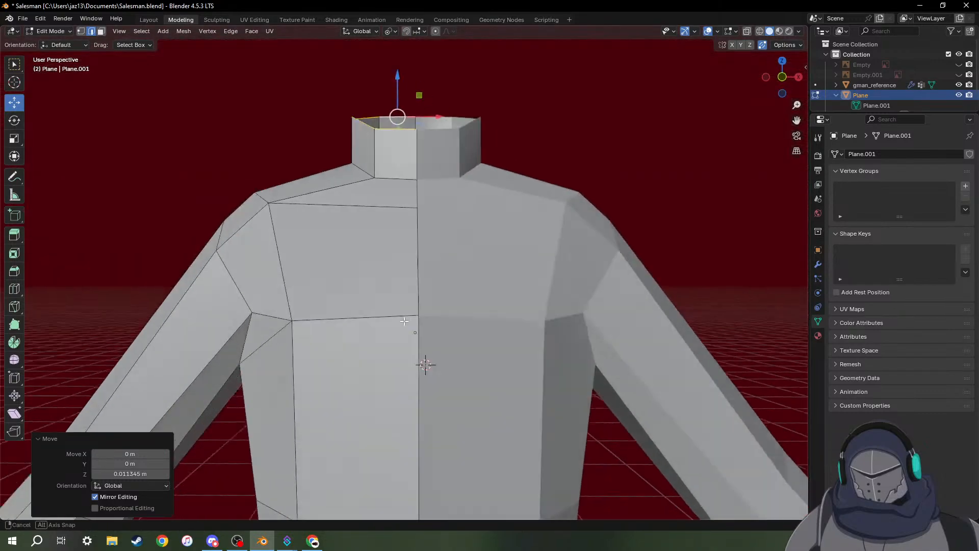
middle_click_drag(425, 361, 394, 319)
middle_click_drag(535, 374, 439, 271, "shift")
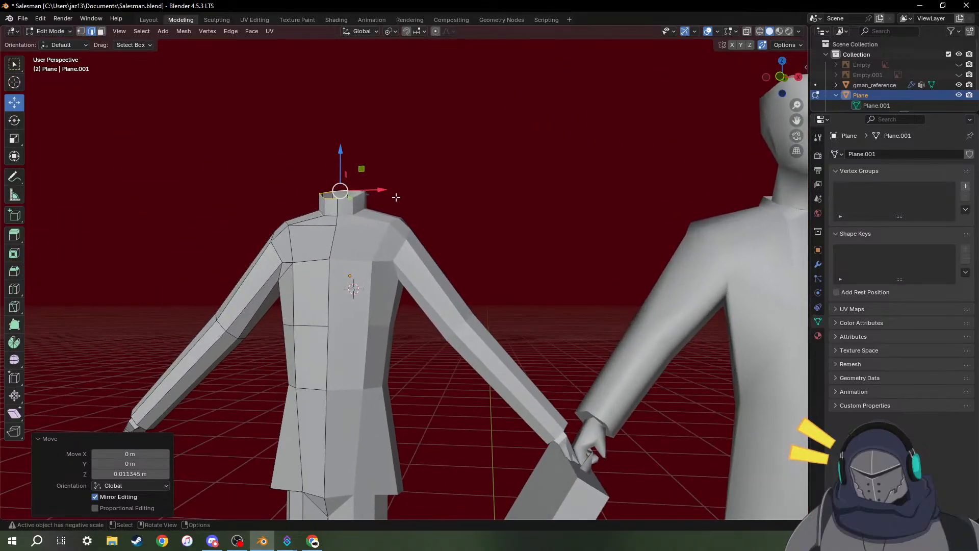
Raise the neck's open rim along Z by about 0.017 m and a further 0.021 m.
left_click_drag(341, 152, 340, 147)
middle_click_drag(340, 147, 413, 196)
scroll(414, 201, "down", 5)
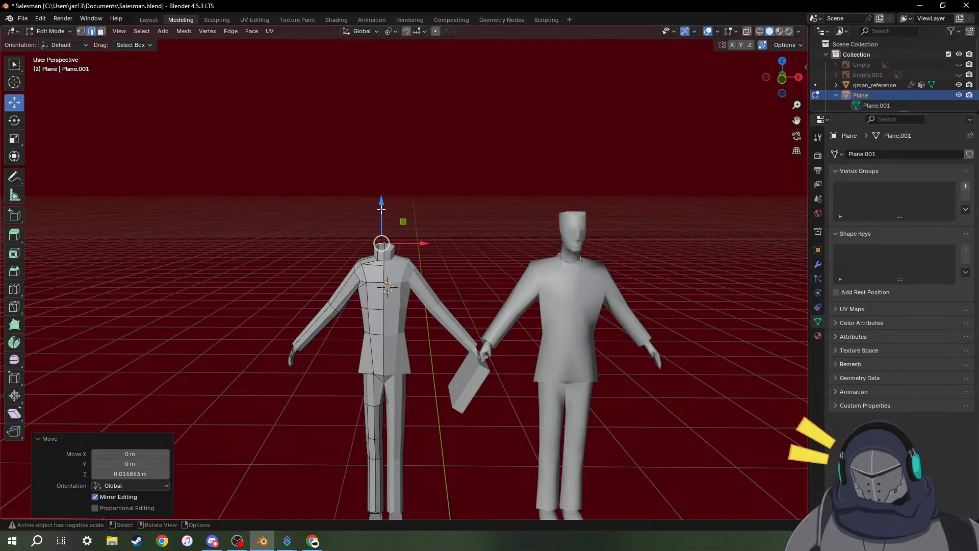
left_click_drag(382, 209, 383, 204)
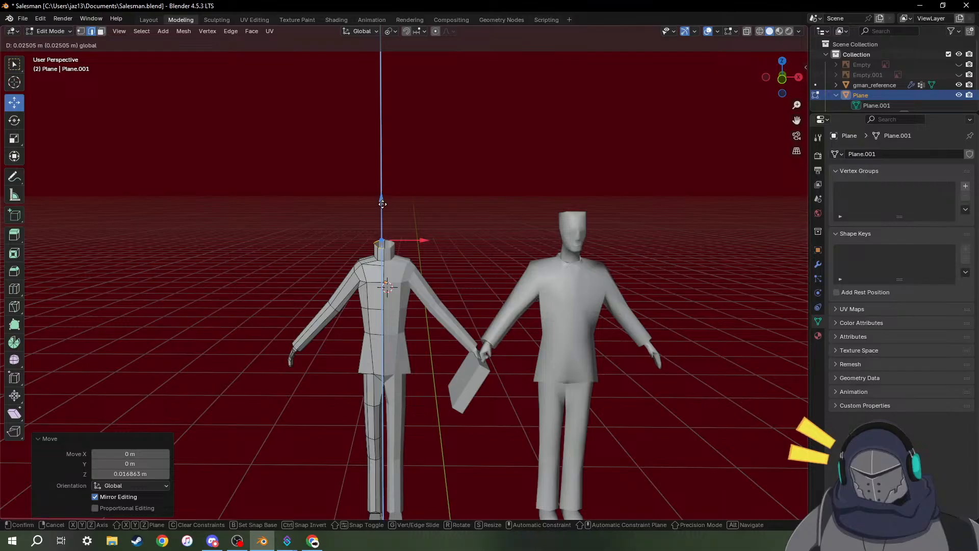
left_click_drag(383, 204, 384, 205)
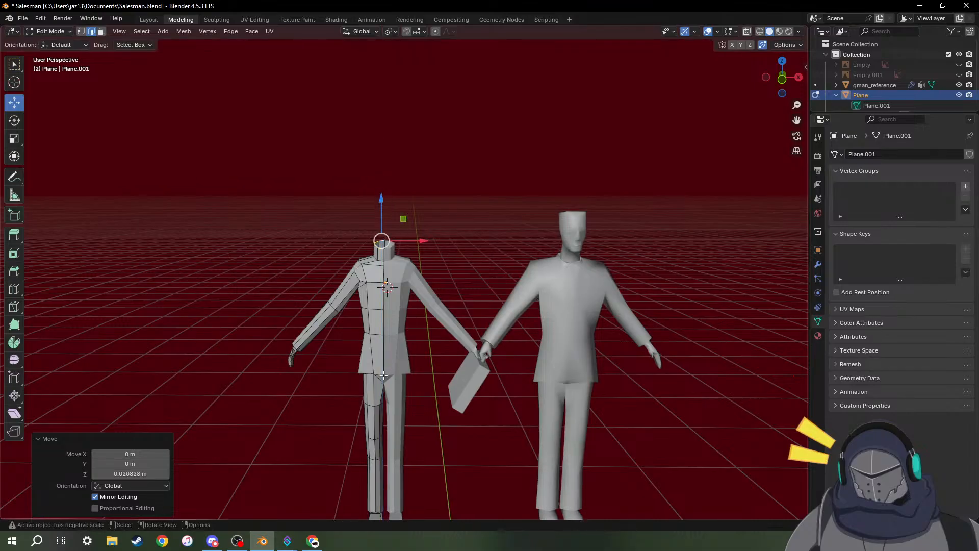
Narrow the neck's rim in the front view by scaling it to about 0.774 in X and Y, leaving Z locked.
scroll(374, 294, "up", 4)
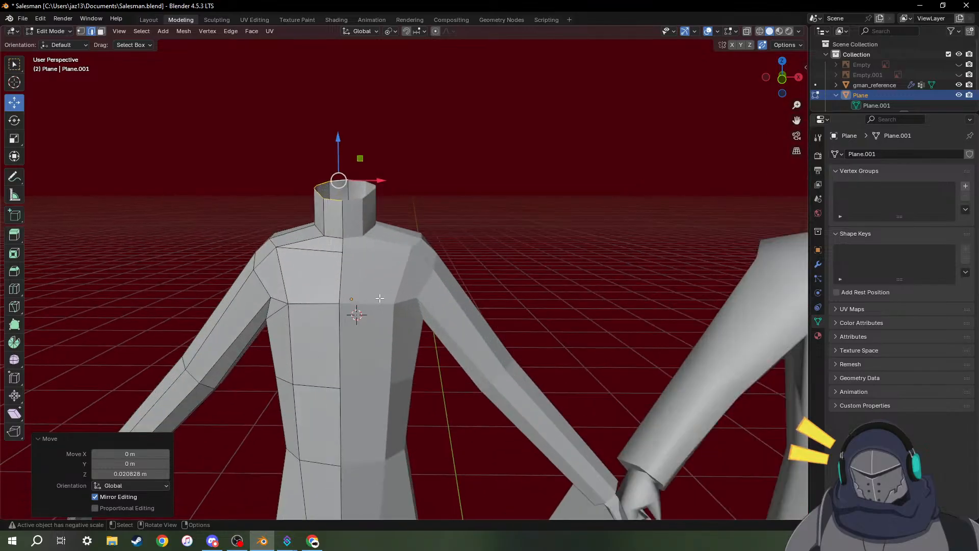
middle_click_drag(356, 285, 354, 246)
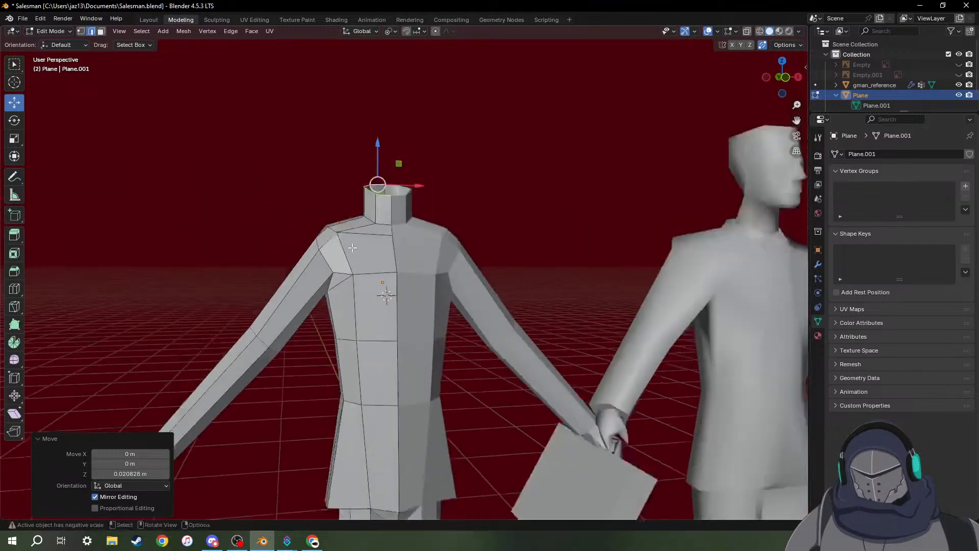
scroll(357, 248, "down", 5)
middle_click_drag(474, 275, 429, 301)
scroll(409, 315, "up", 6)
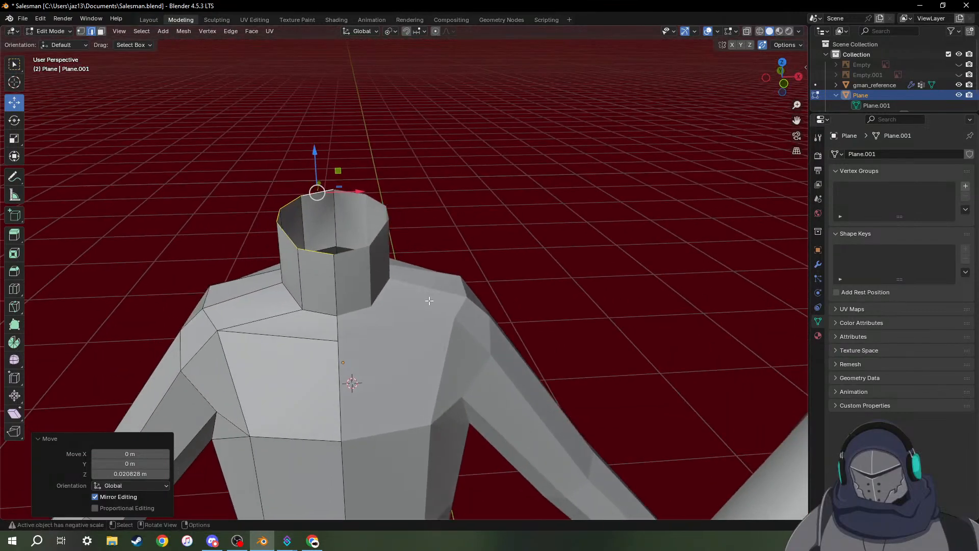
left_click(784, 83)
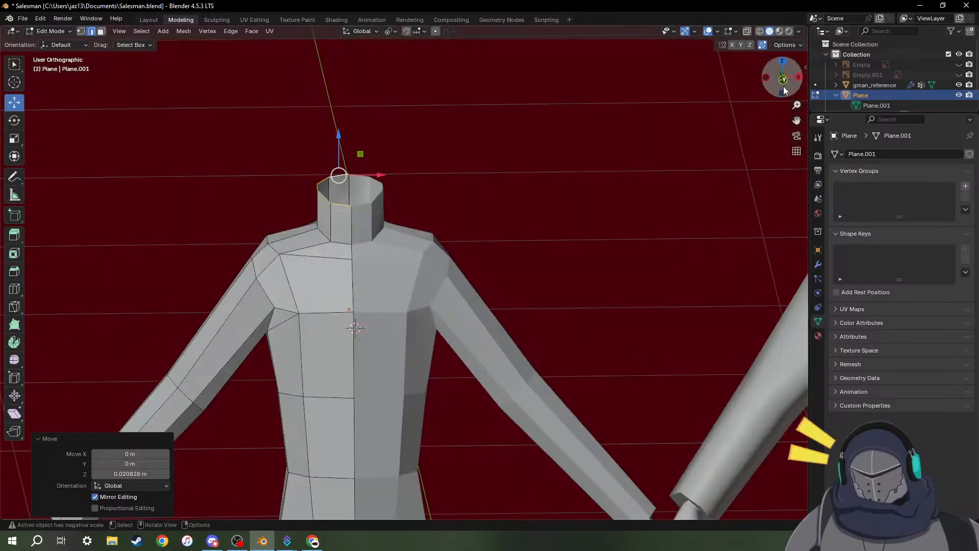
key("s")
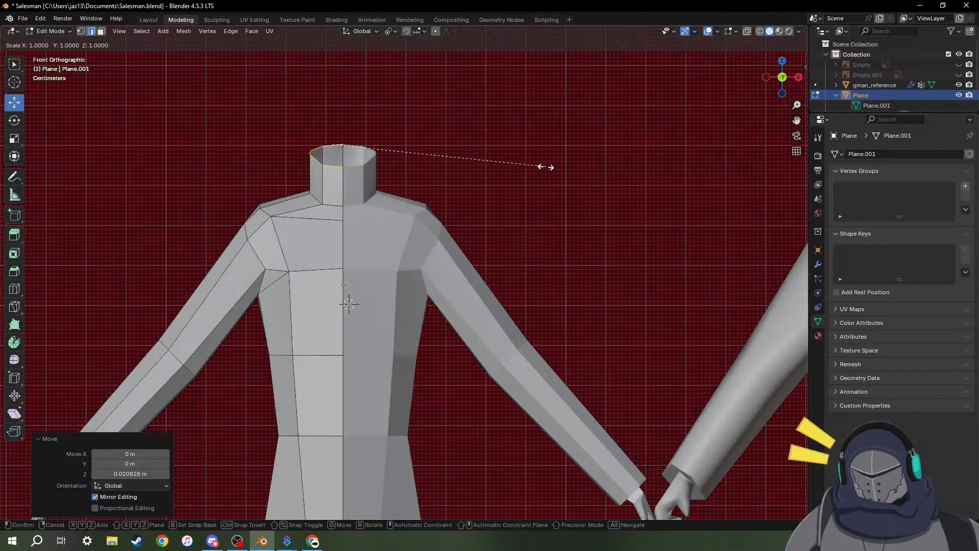
key("shift+z")
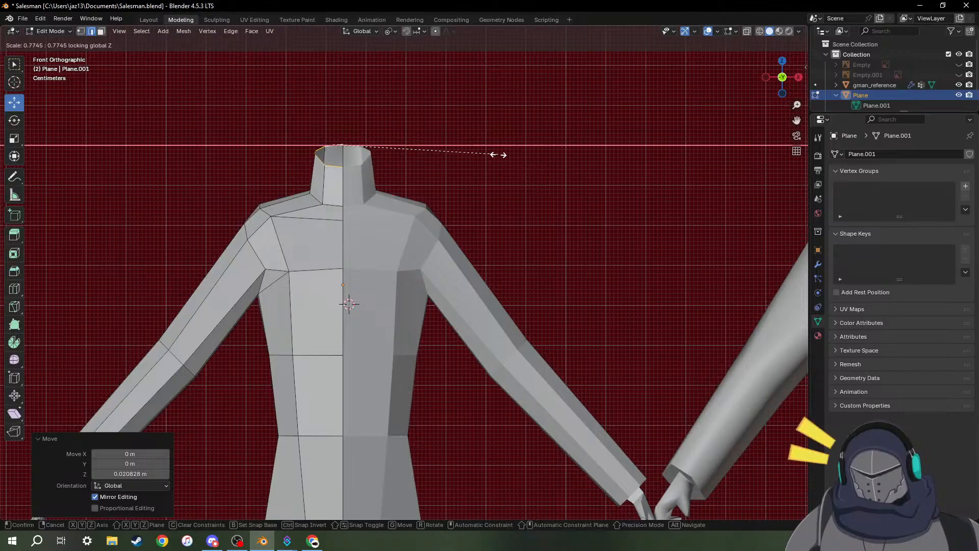
left_click(494, 155)
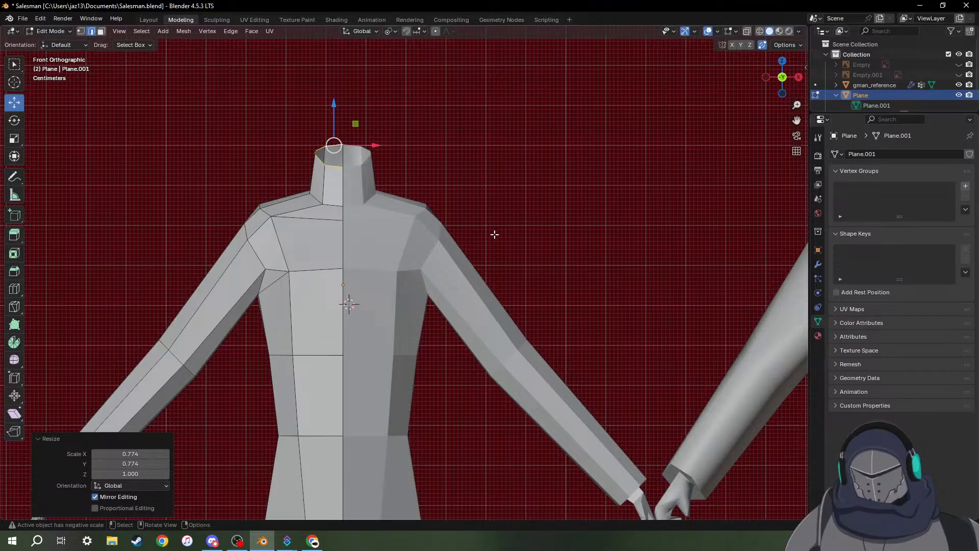
Switch Edit Mode to gman_reference and examine the edge layout of its head, neck and collar from the side, back and front.
mouse_move(494, 234)
middle_mouse_down()
mouse_move(373, 278)
mouse_move(462, 275)
mouse_move(387, 274)
mouse_move(499, 223)
mouse_move(479, 223)
middle_mouse_up()
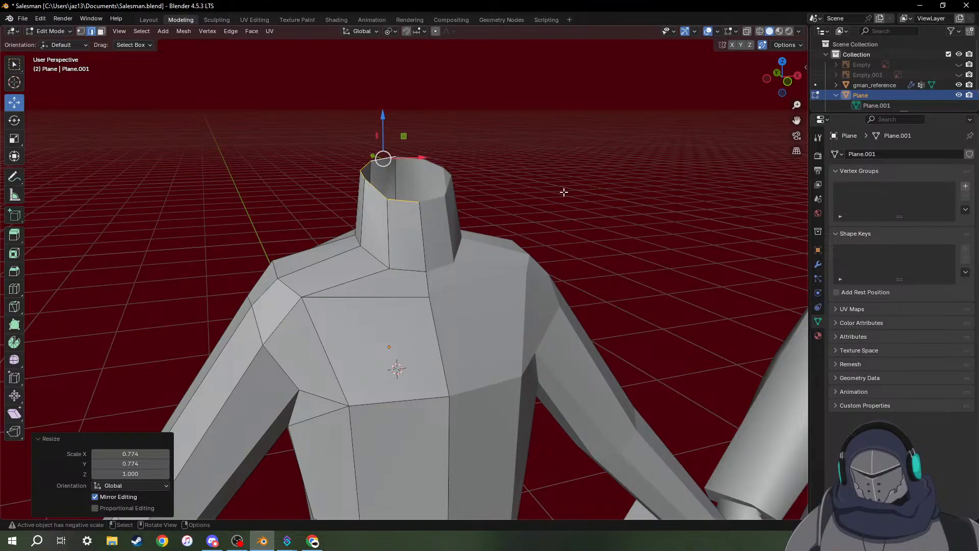
scroll(563, 192, "down", 5)
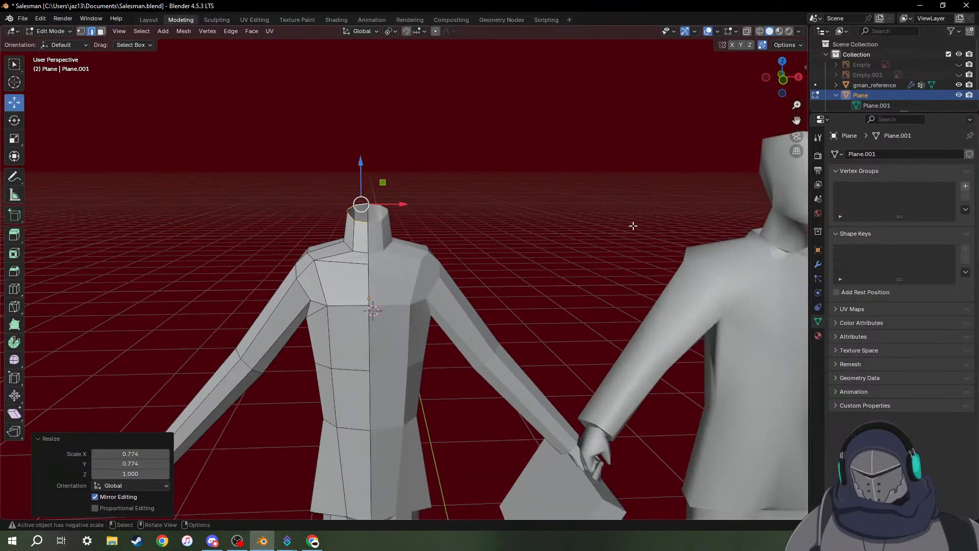
middle_click_drag(634, 228, 427, 234)
scroll(295, 194, "up", 5)
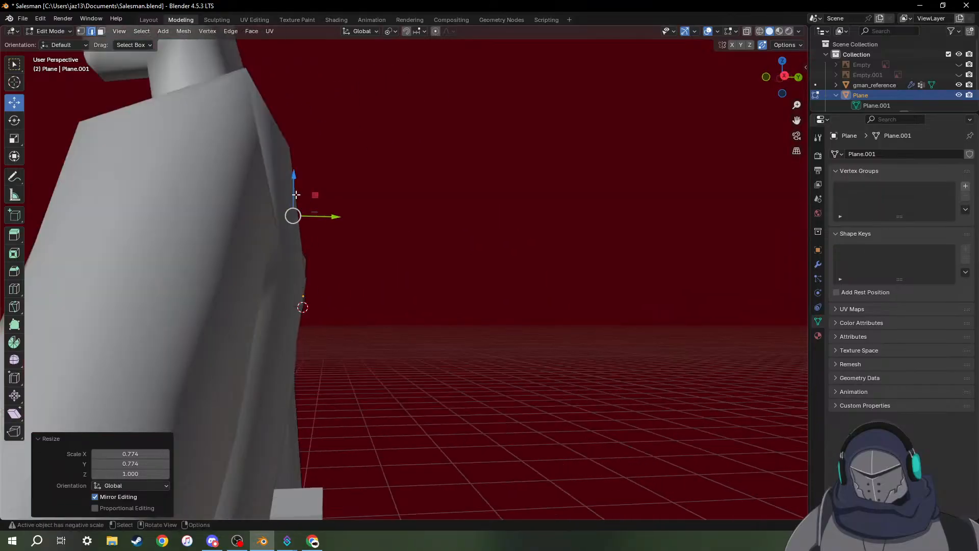
middle_click_drag(270, 137, 363, 235, "shift")
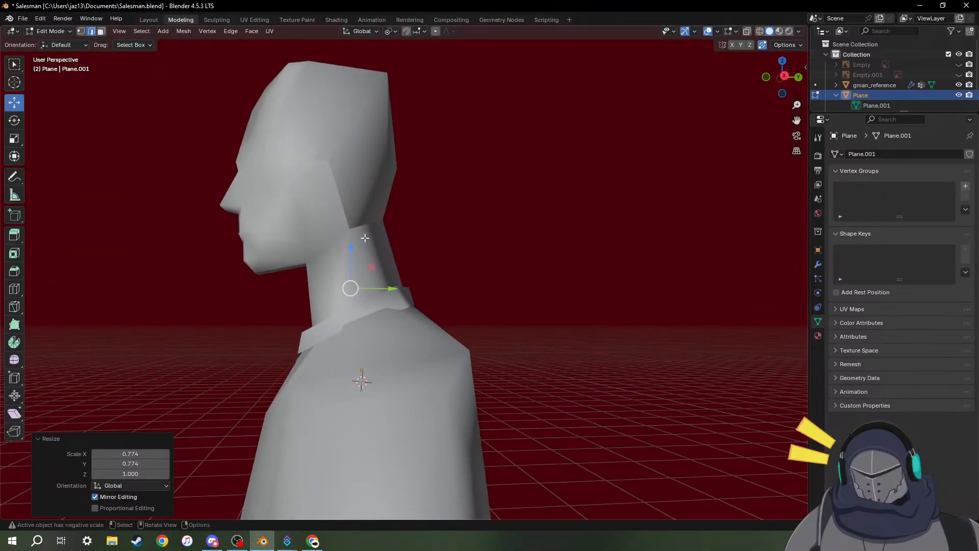
key("alt+q")
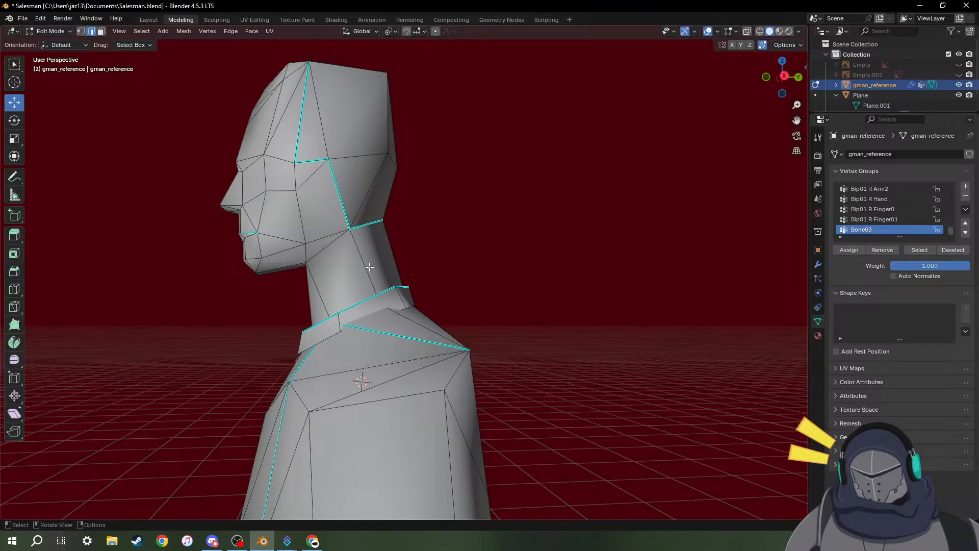
middle_click_drag(369, 267, 266, 273)
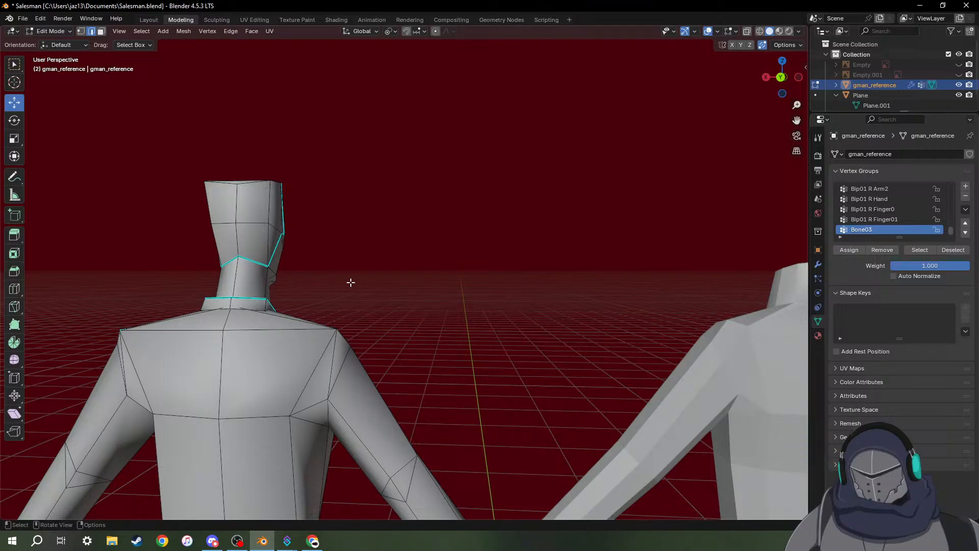
middle_click_drag(352, 281, 550, 275)
scroll(510, 330, "down", 2)
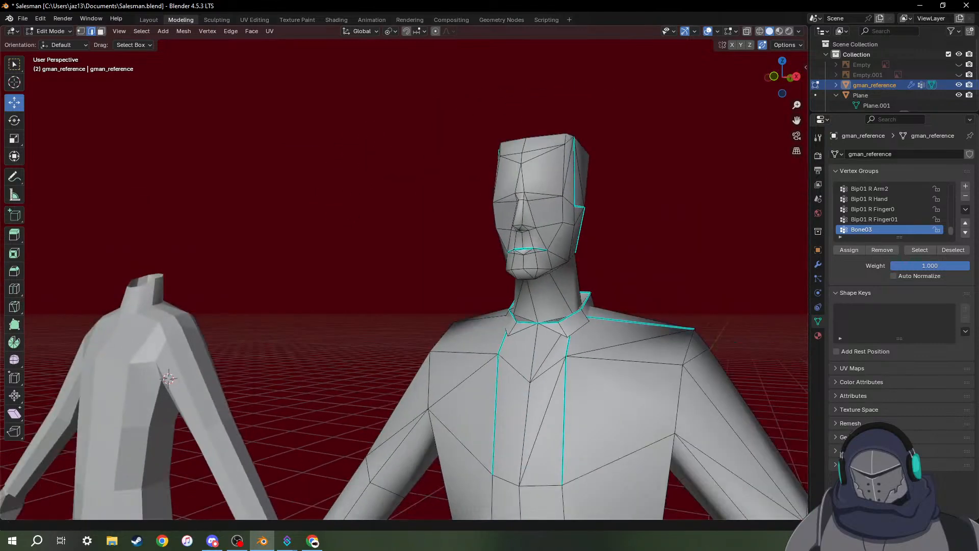
middle_click_drag(473, 271, 449, 273)
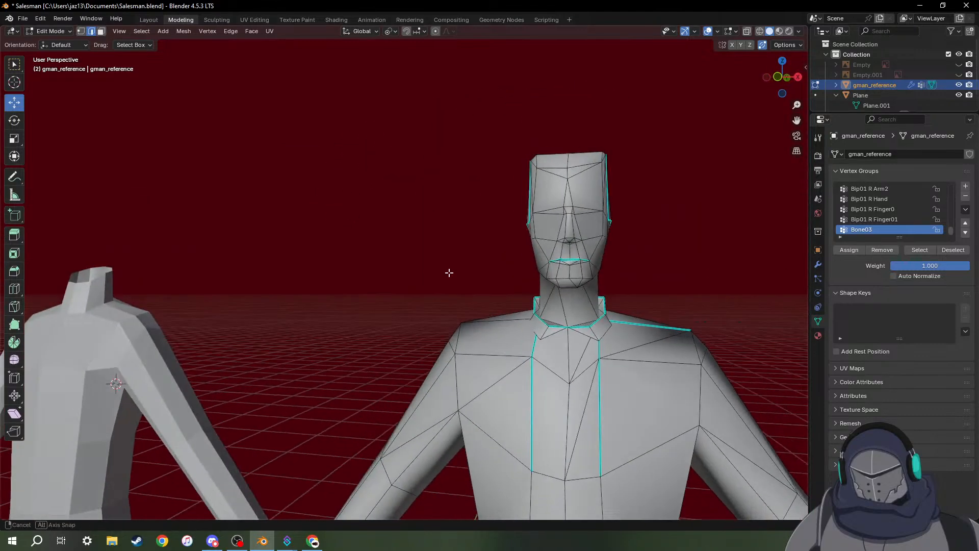
middle_click_drag(297, 328, 436, 354, "shift")
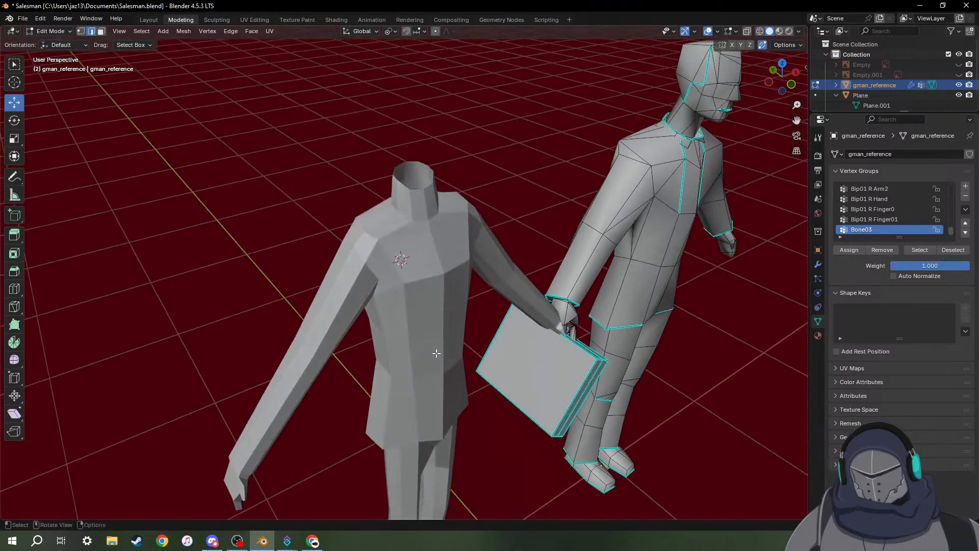
Leave Edit Mode on gman_reference and enter it on the headless body Plane, close to the neck rim.
middle_click_drag(448, 262, 422, 293, "shift")
scroll(449, 375, "up", 4)
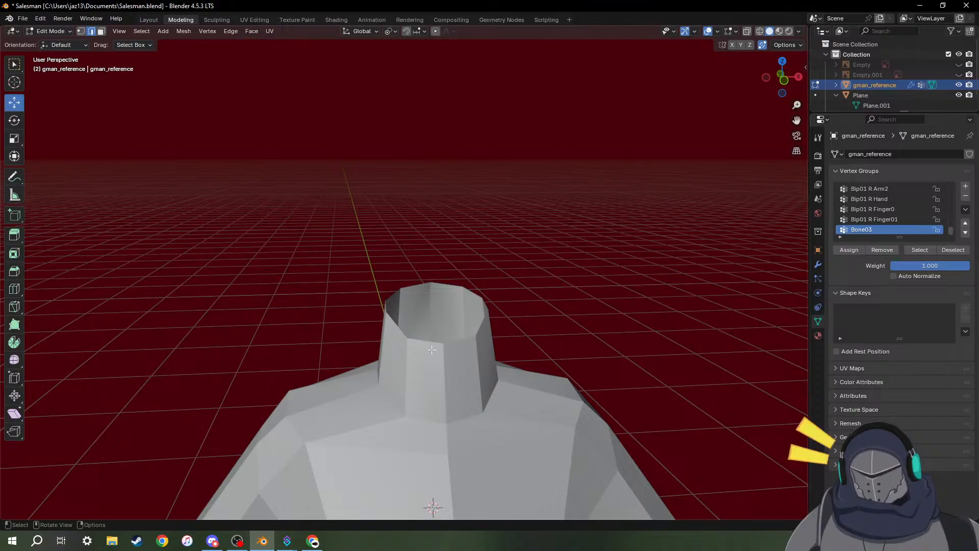
middle_click_drag(434, 347, 454, 344)
middle_click_drag(523, 327, 422, 359)
key("alt+q")
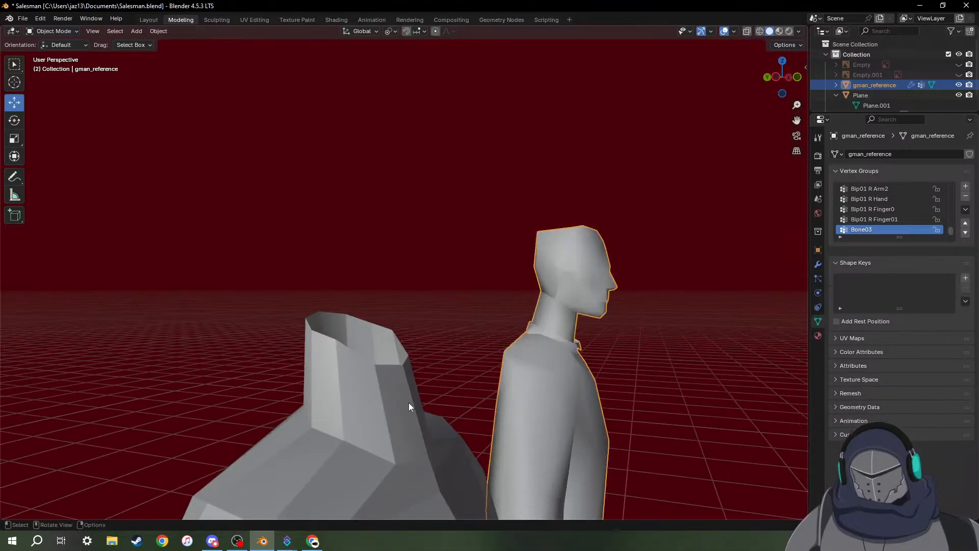
left_click(390, 374)
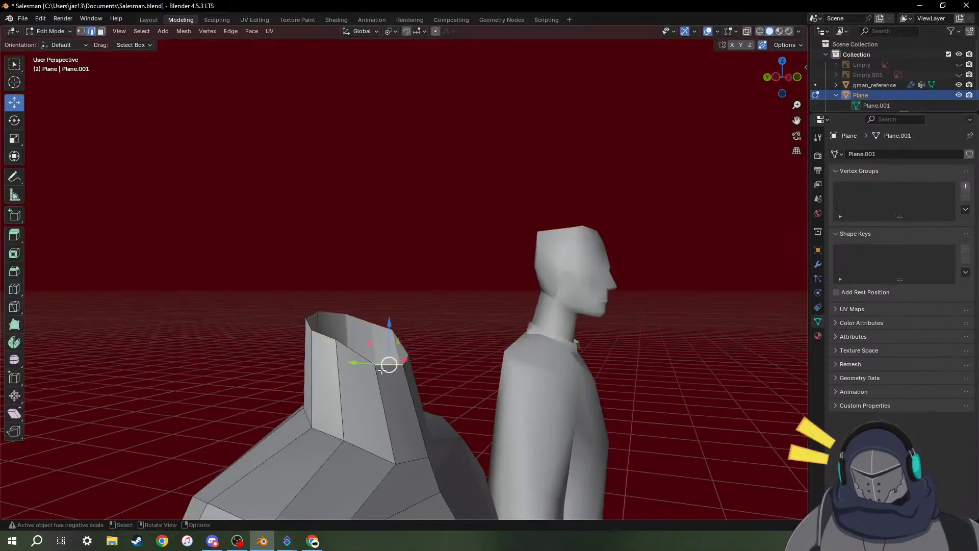
Extrude the front edges of the neck rim forward along Y by about 0.059 m and lower them about 0.029 m along Z.
middle_click_drag(442, 370, 321, 375)
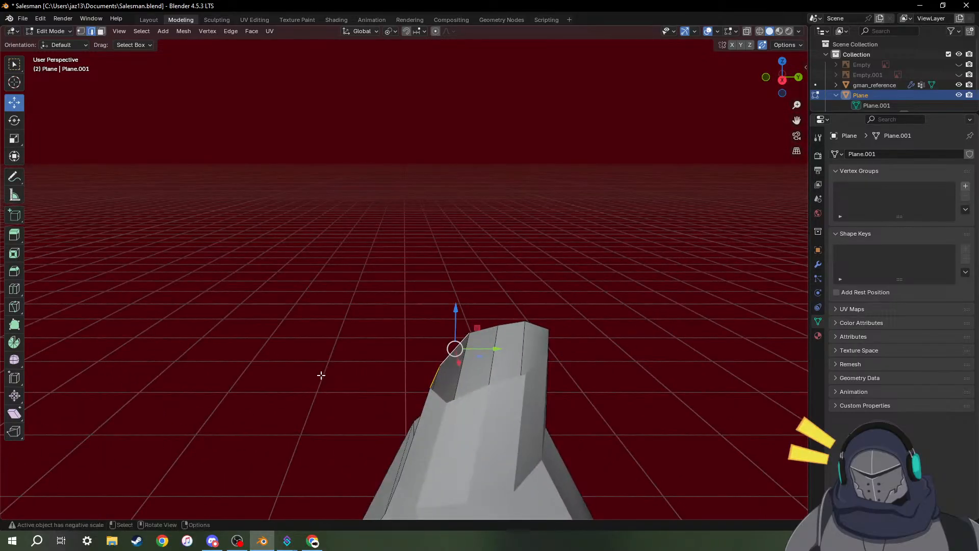
key("g")
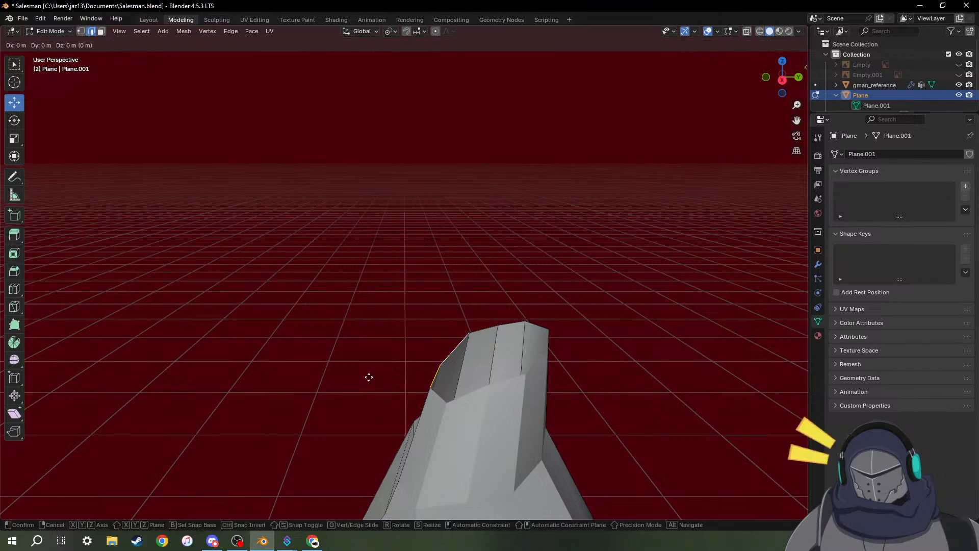
key("y")
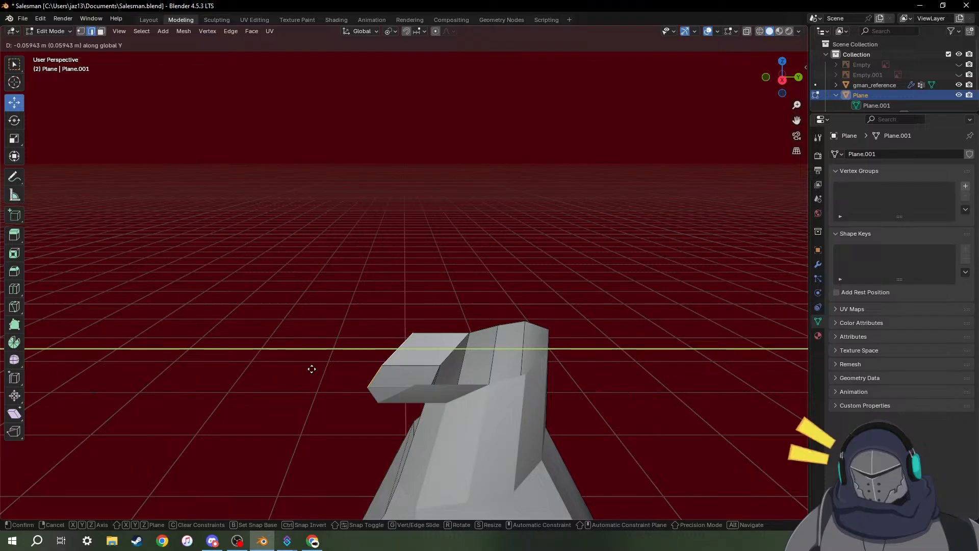
left_click(312, 369)
middle_click_drag(313, 368, 654, 405)
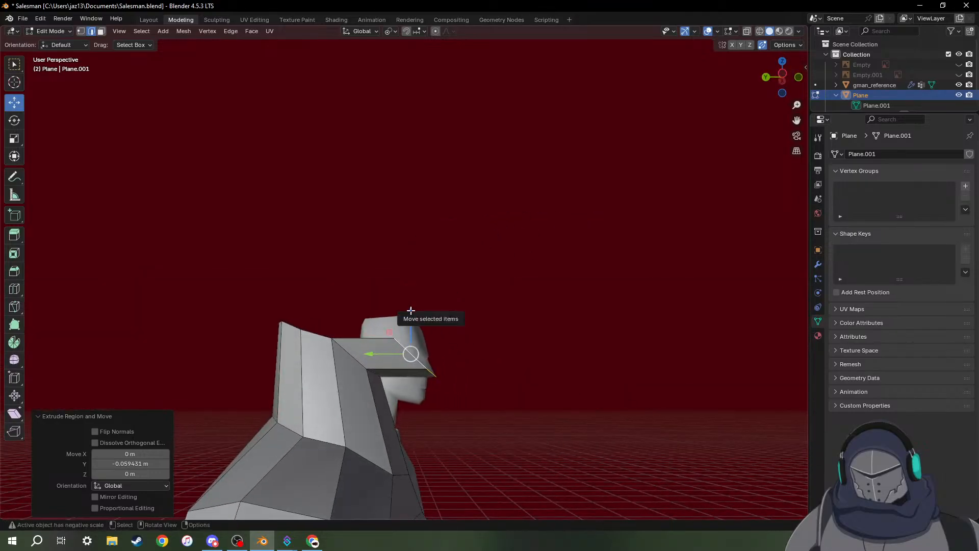
left_click_drag(410, 311, 407, 343)
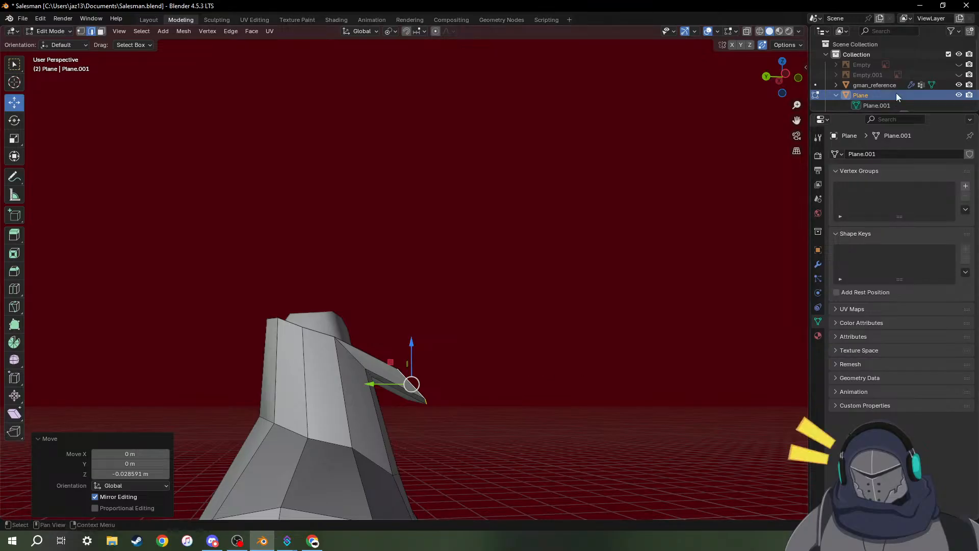
Unhide the Empty reference image and compare its head and hat with the body's neck from the front.
left_click(864, 62)
left_click(959, 64)
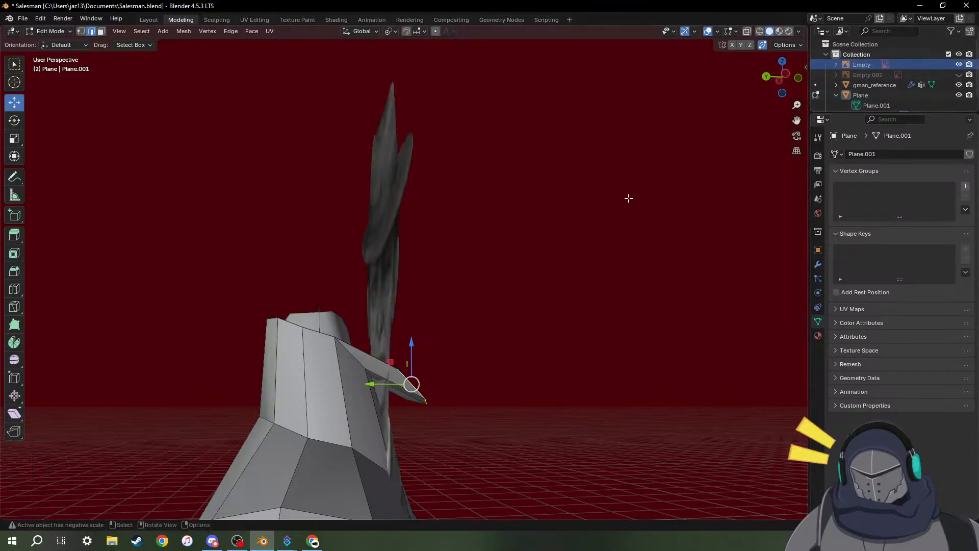
middle_click_drag(627, 199, 316, 386)
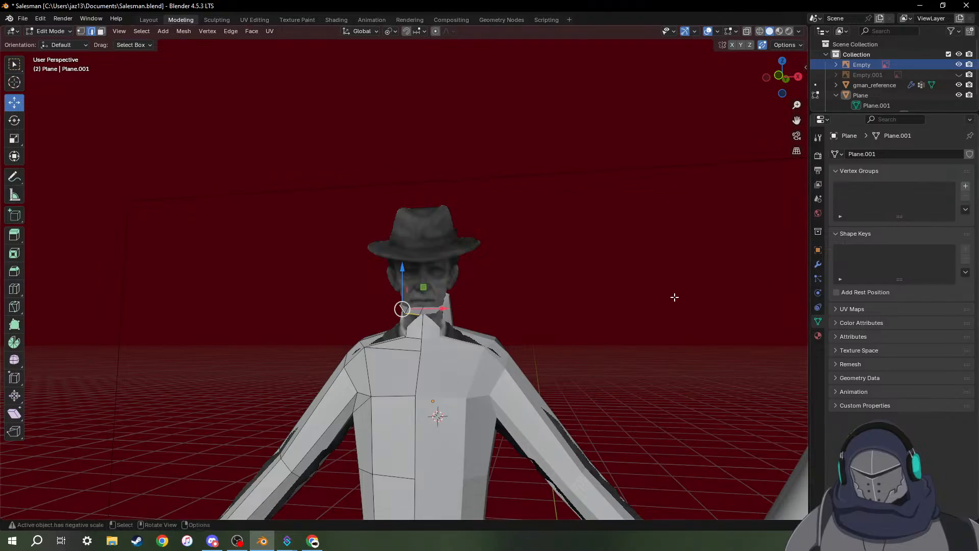
scroll(674, 297, "down", 3)
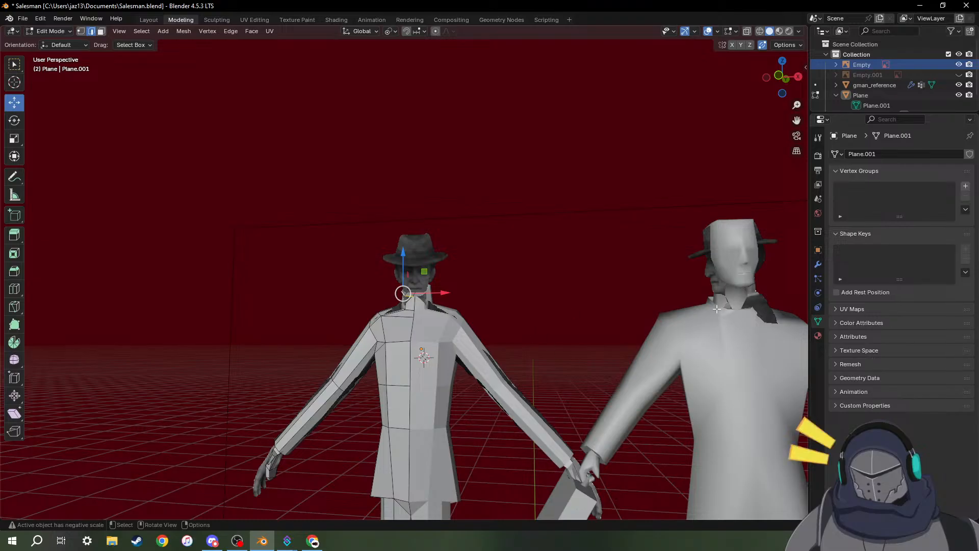
Raise the extruded front edges of the neck rim about 0.019 m along Z and compare them with the reference image.
middle_click_drag(545, 314, 464, 320)
scroll(465, 321, "up", 2)
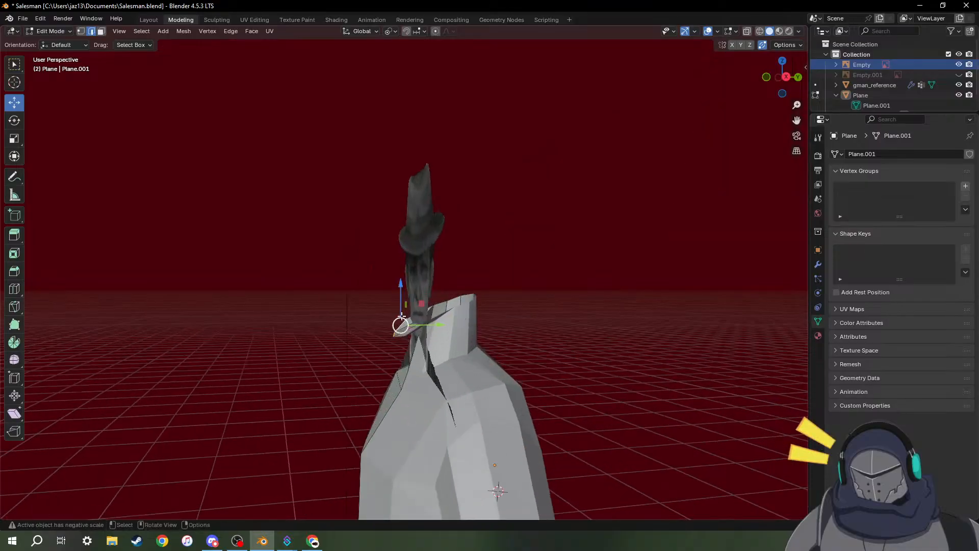
left_click_drag(400, 302, 401, 289)
scroll(446, 332, "down", 3)
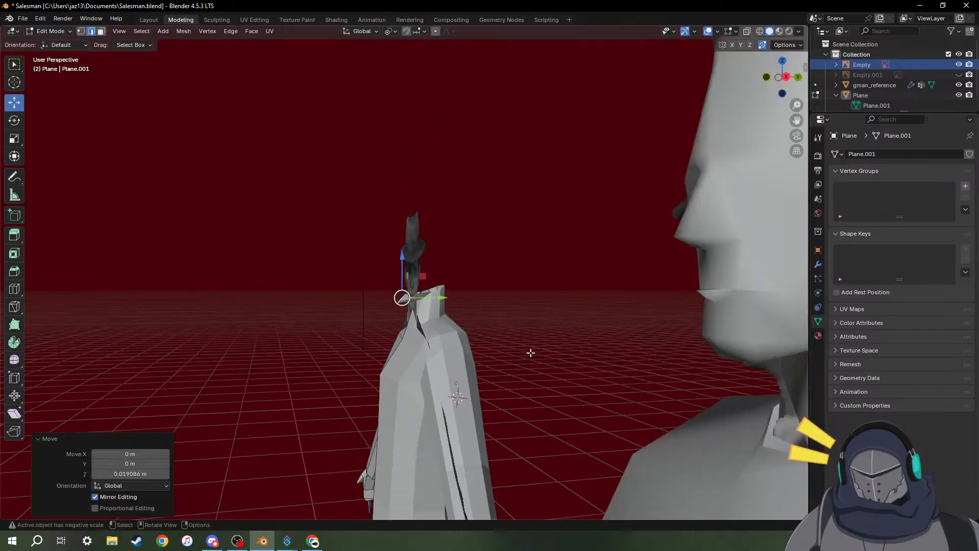
middle_click_drag(530, 353, 553, 347)
scroll(463, 346, "up", 2)
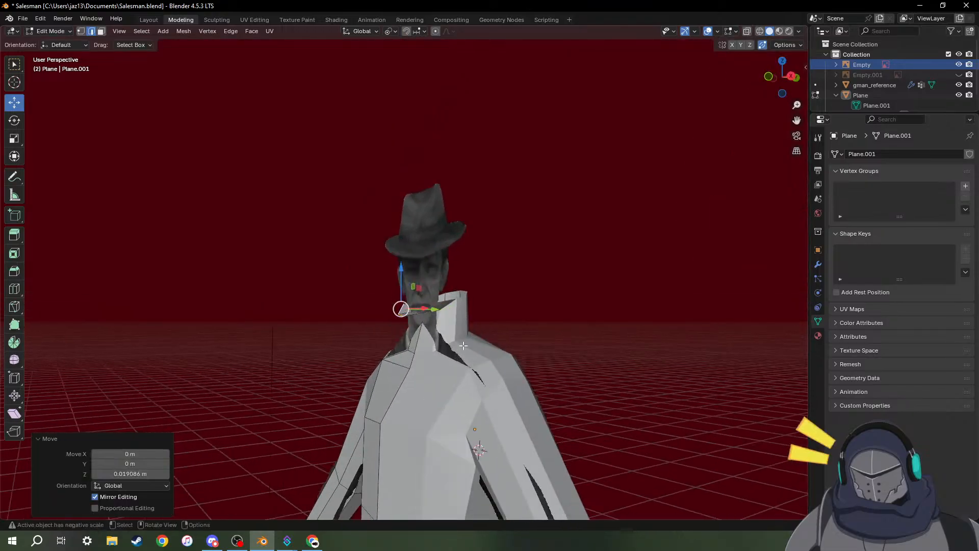
scroll(463, 346, "up", 2)
middle_click_drag(448, 340, 612, 328)
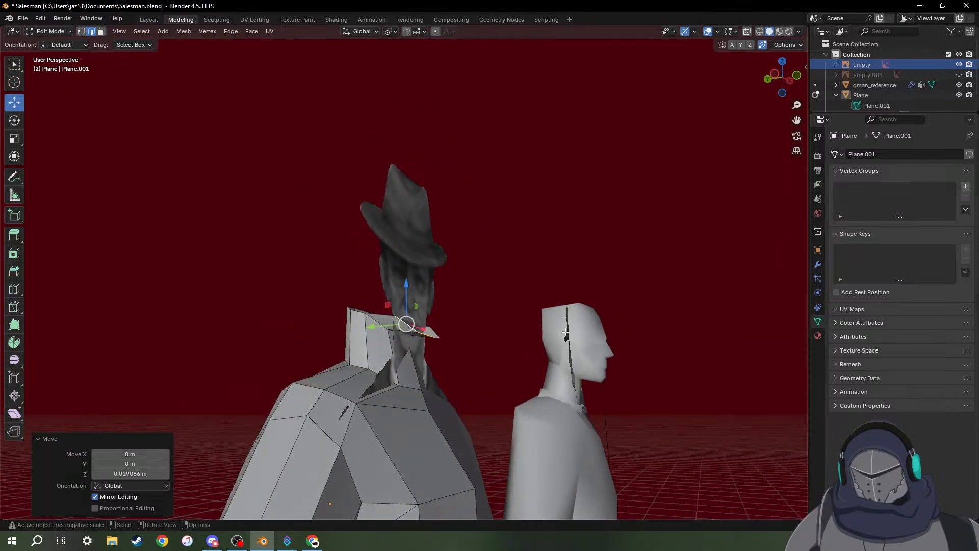
middle_click_drag(474, 328, 549, 356)
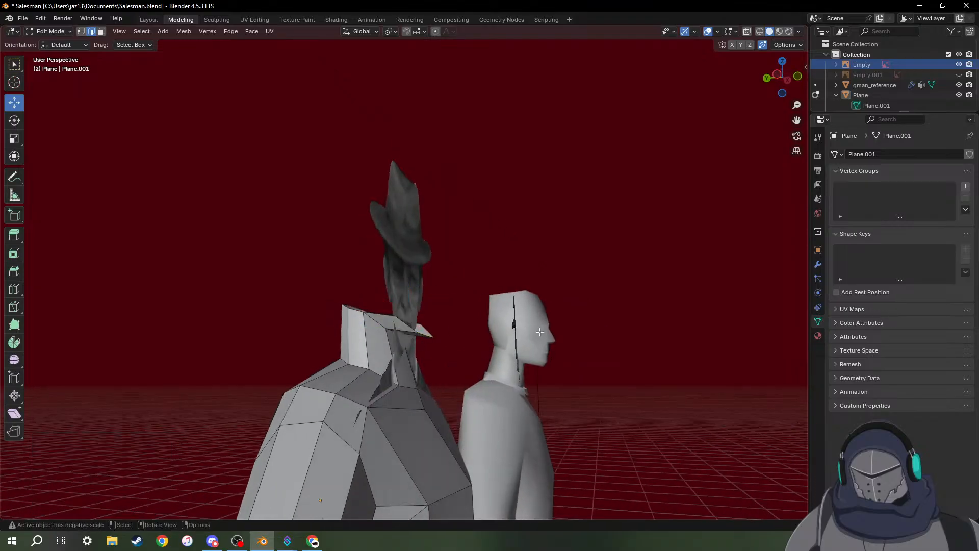
Switch Edit Mode from the body Plane to gman_reference and examine its head and neck from the front.
key("Tab")
left_click(539, 352)
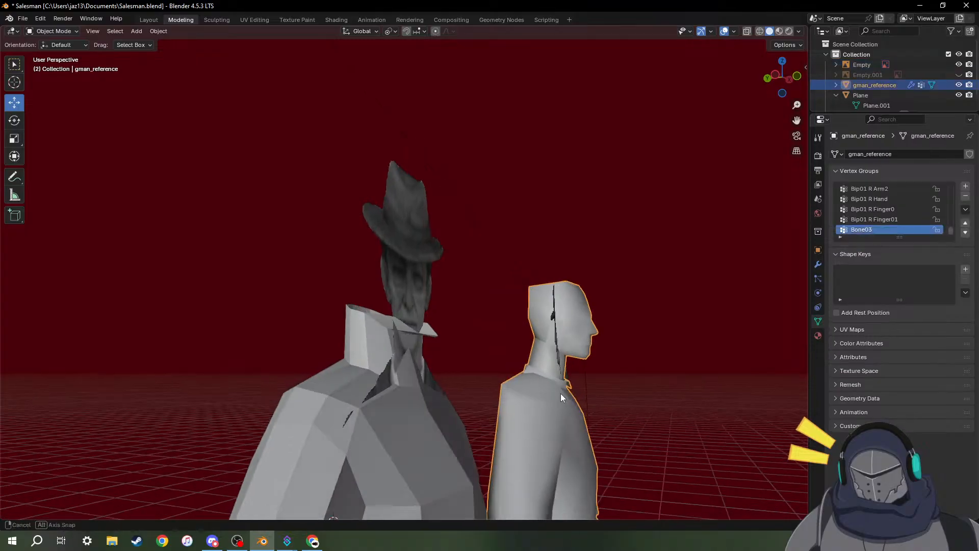
scroll(561, 393, "up", 4)
key("KP_Decimal")
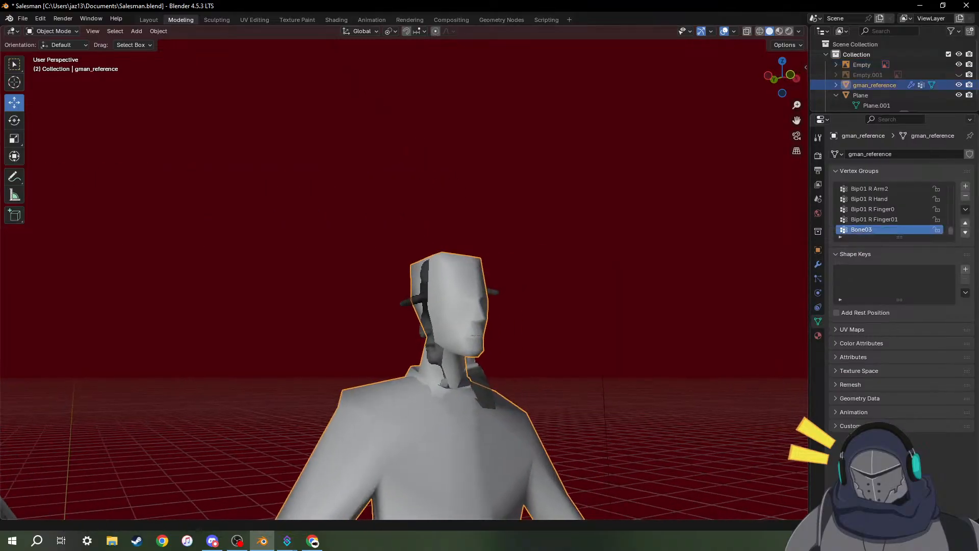
key("Tab")
middle_click_drag(588, 367, 539, 376)
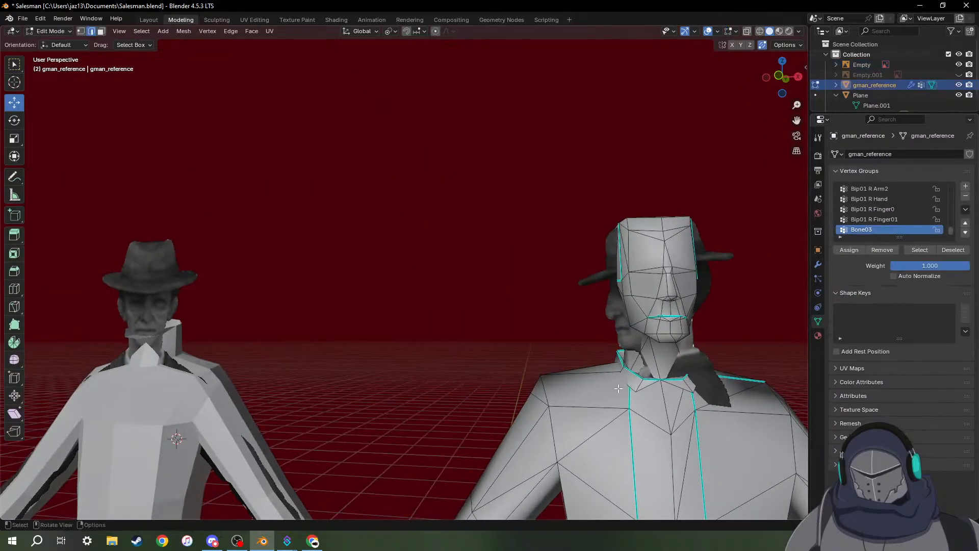
middle_click_drag(618, 388, 331, 372)
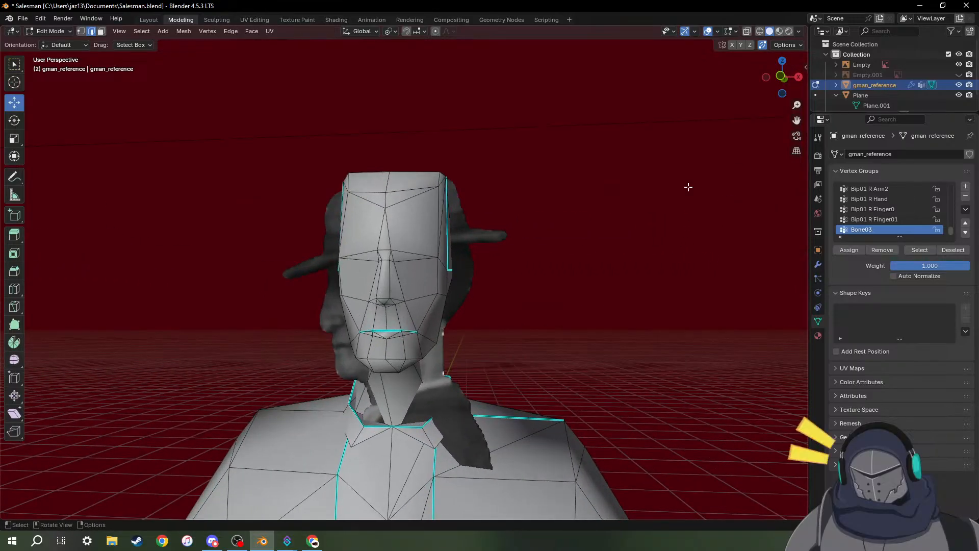
Show the scene in Material Preview, hide the Empty image, and view gman_reference's textured head in Object Mode.
left_click(781, 31)
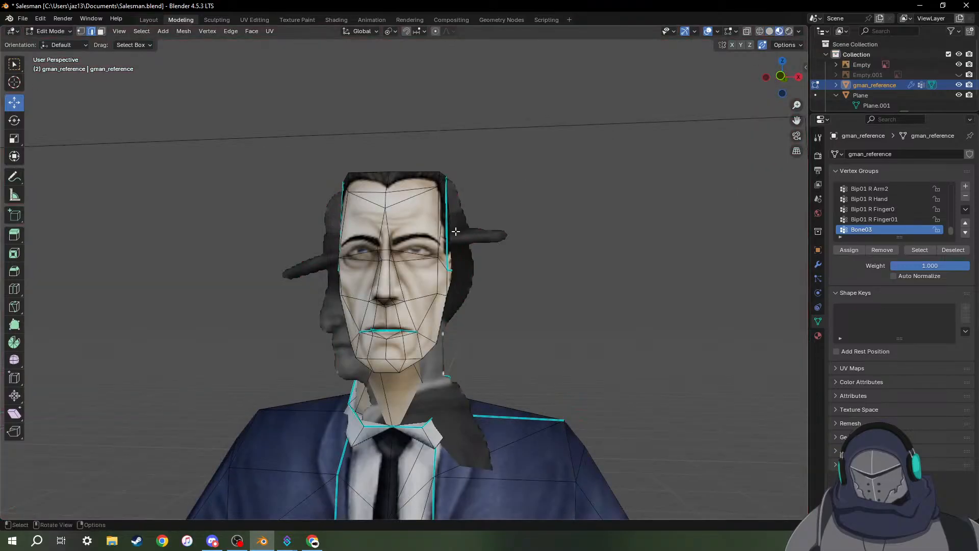
scroll(455, 231, "down", 10)
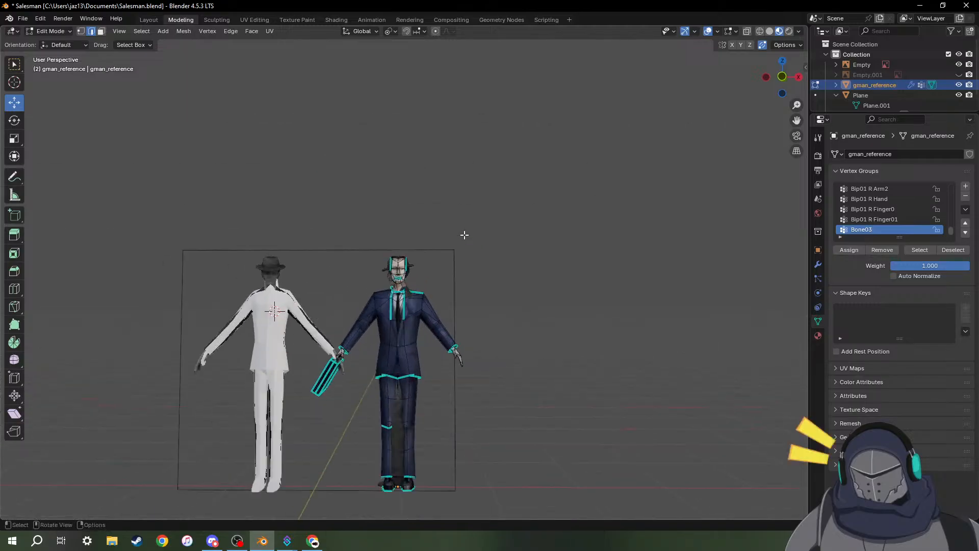
scroll(464, 234, "up", 2)
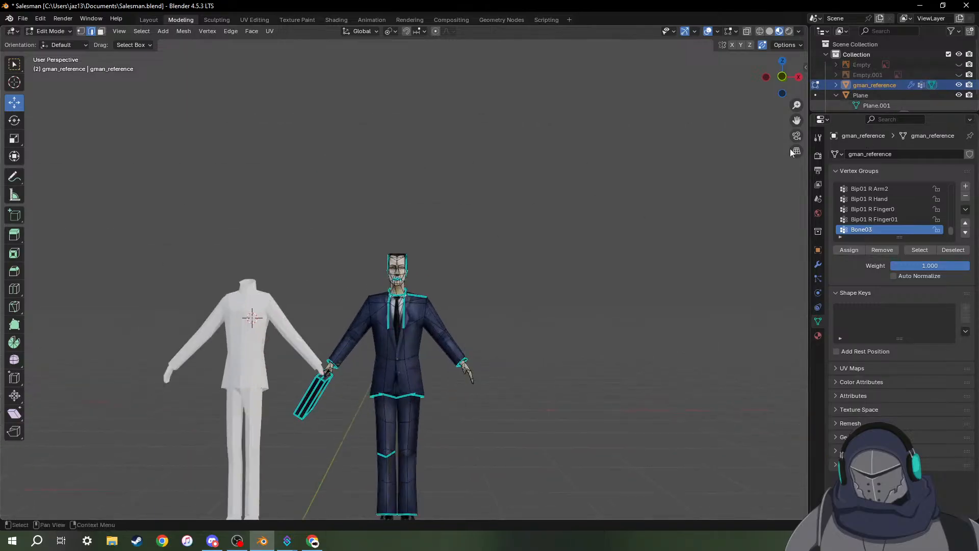
middle_click_drag(504, 276, 512, 279)
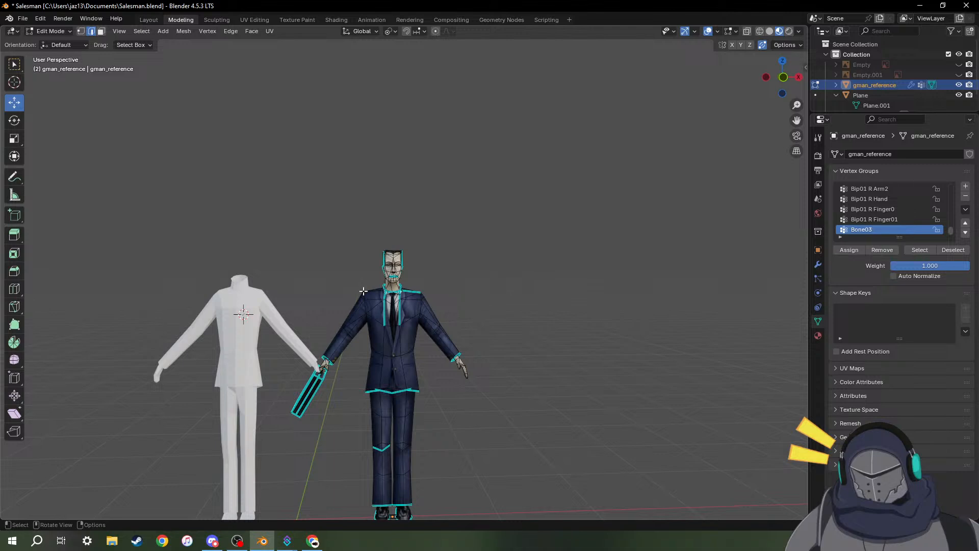
key("Tab")
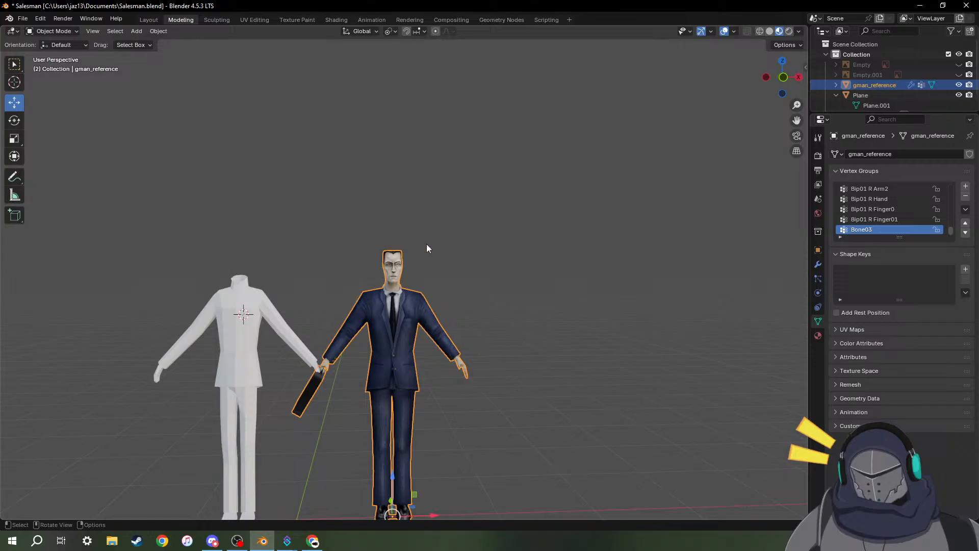
middle_click_drag(465, 277, 327, 332)
scroll(429, 289, "up", 6)
scroll(428, 286, "up", 3)
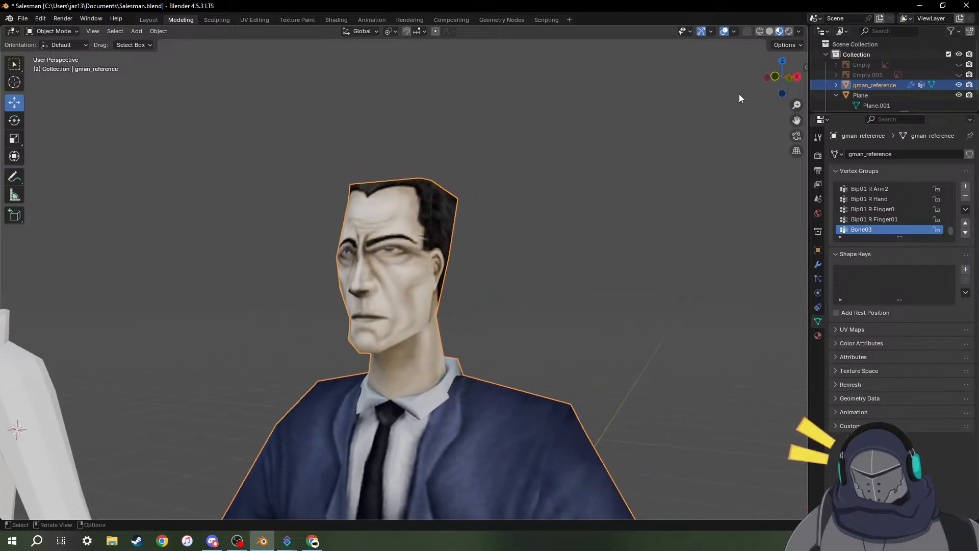
Return to Solid shading and examine the edge layout of gman_reference's jaw, chin and neck in Edit Mode from several angles.
left_click(770, 31)
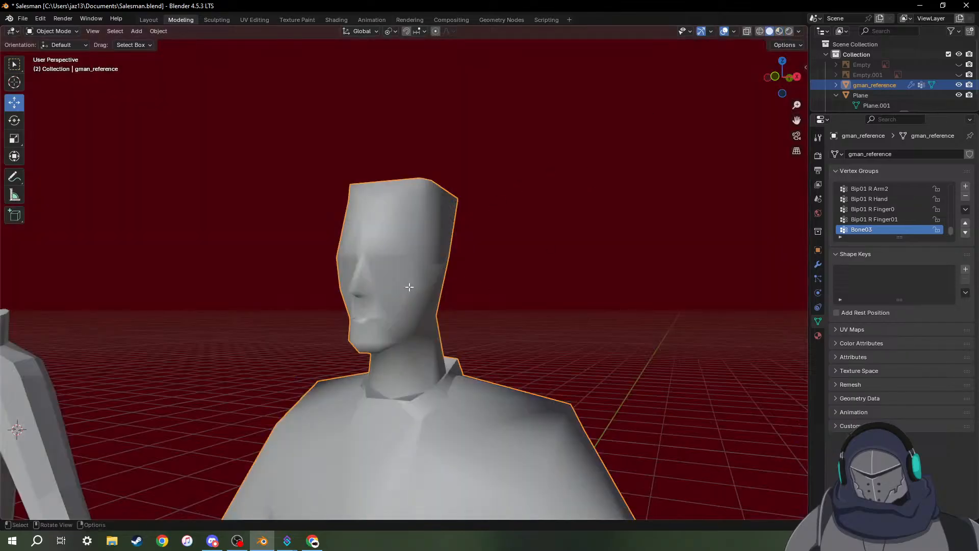
key("Tab")
middle_click_drag(446, 276, 433, 314)
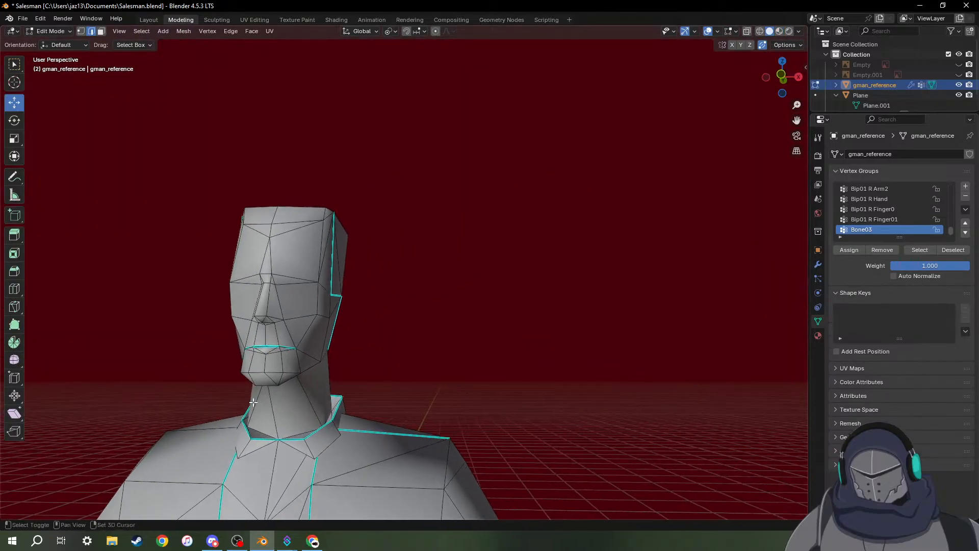
middle_click_drag(253, 402, 565, 398)
mouse_move(476, 414)
middle_mouse_down()
mouse_move(502, 399)
mouse_move(488, 398)
mouse_move(470, 428)
middle_mouse_up()
middle_click_drag(419, 360, 372, 218, "shift")
middle_click_drag(361, 254, 378, 350)
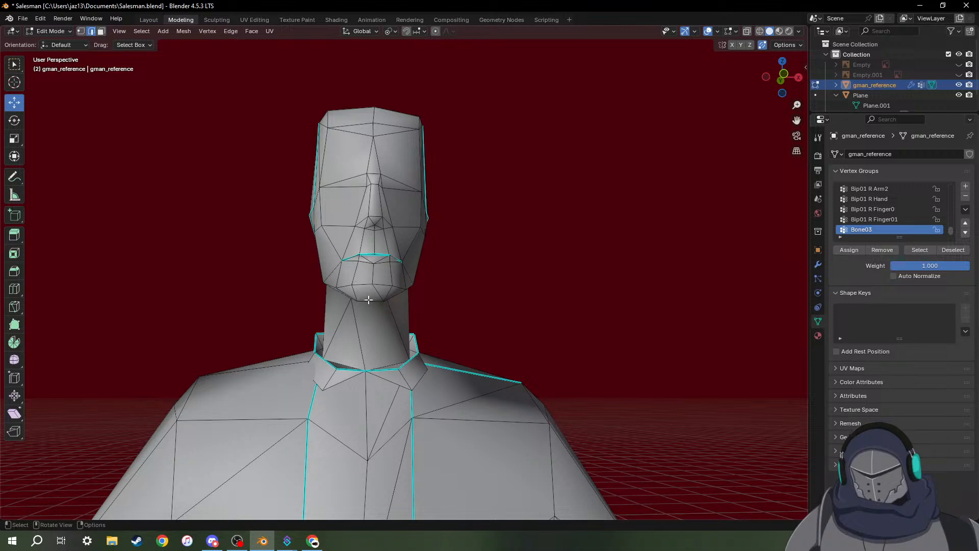
middle_click_drag(392, 290, 427, 296)
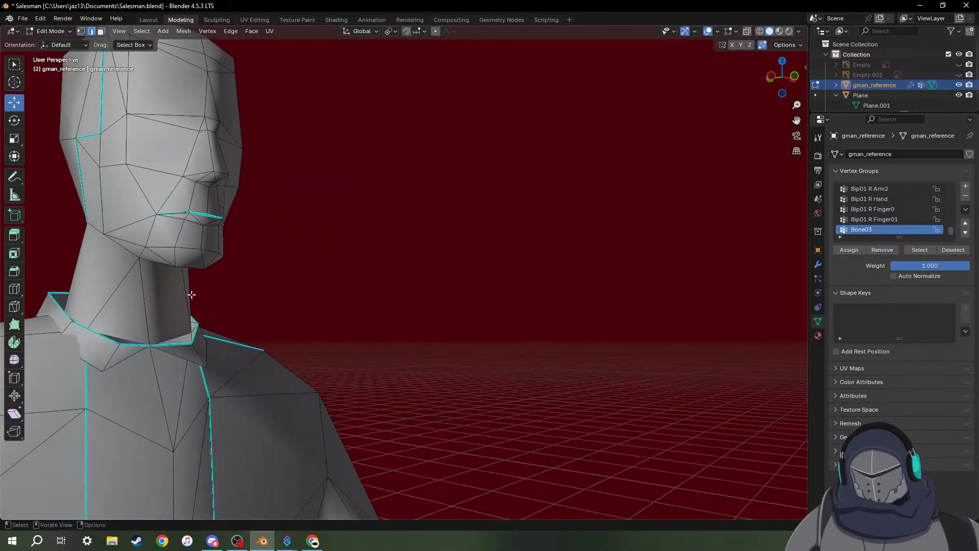
middle_click_drag(190, 297, 800, 323, "shift")
middle_click_drag(710, 323, 567, 319)
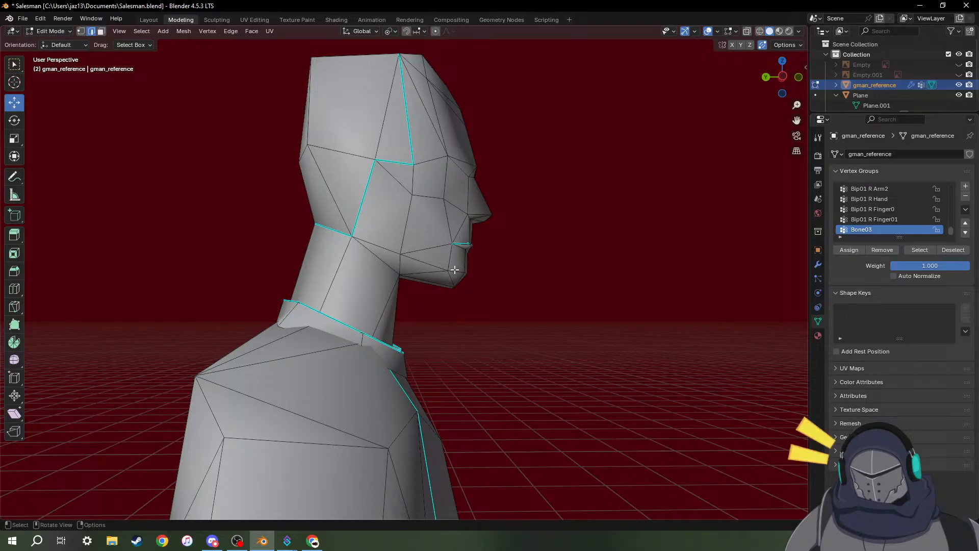
middle_click_drag(454, 269, 376, 278)
scroll(378, 280, "down", 5)
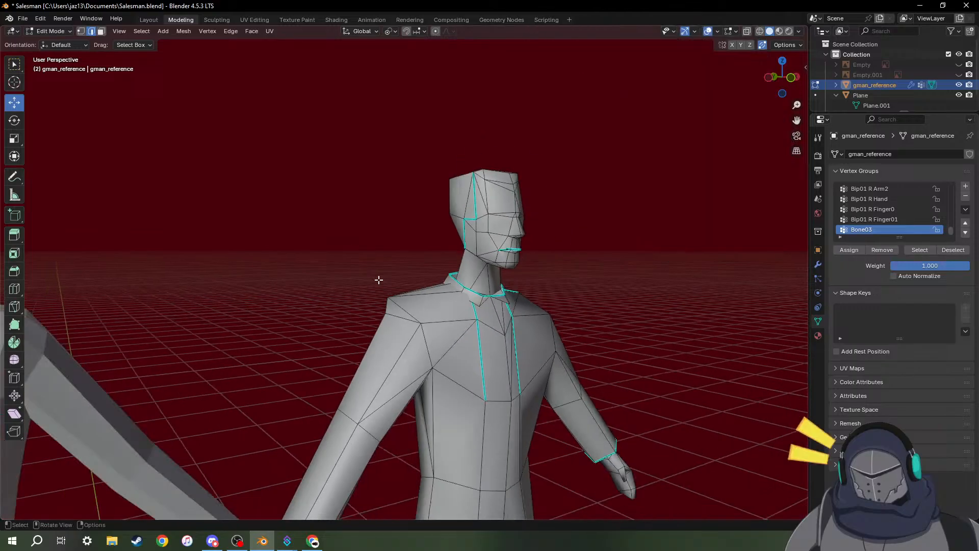
middle_click_drag(262, 316, 464, 343)
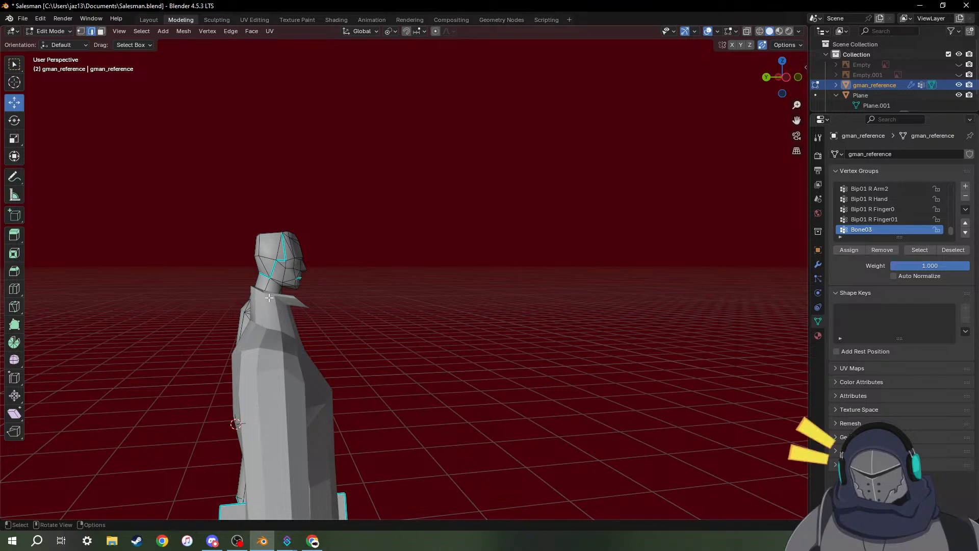
Undo back to Edit Mode on the body Plane, before the neck rim's front edges were extruded.
key("ctrl+z")
key("ctrl+z")
key("ctrl+z")
key("ctrl+z")
key("ctrl+z")
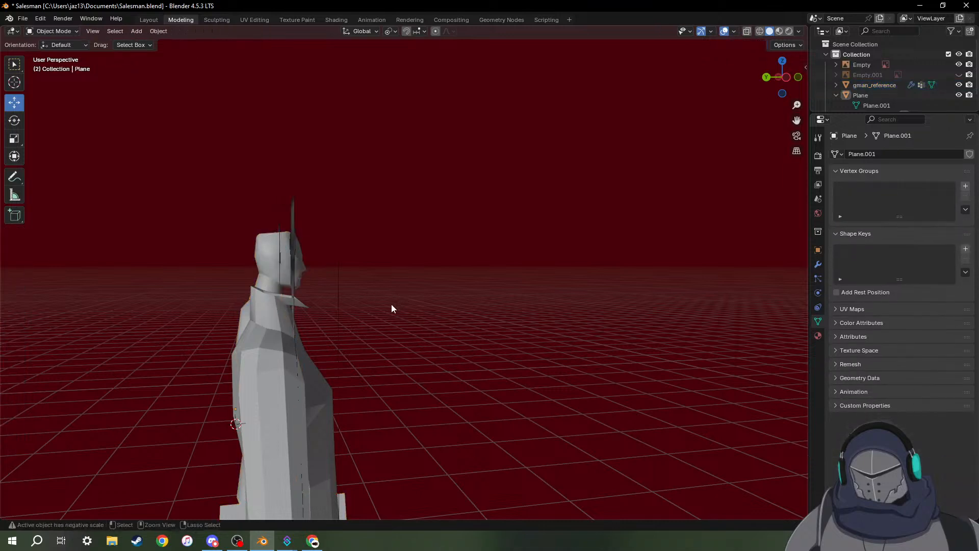
key("ctrl+z")
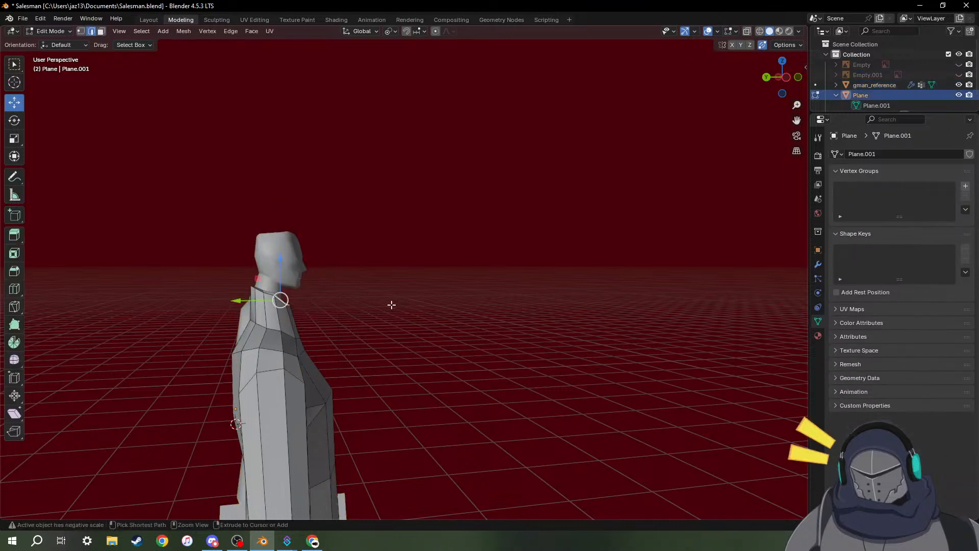
Lower the side vertex of the body's neck rim about 0.009 m along Z.
scroll(391, 305, "up", 4)
middle_click_drag(286, 312, 306, 323)
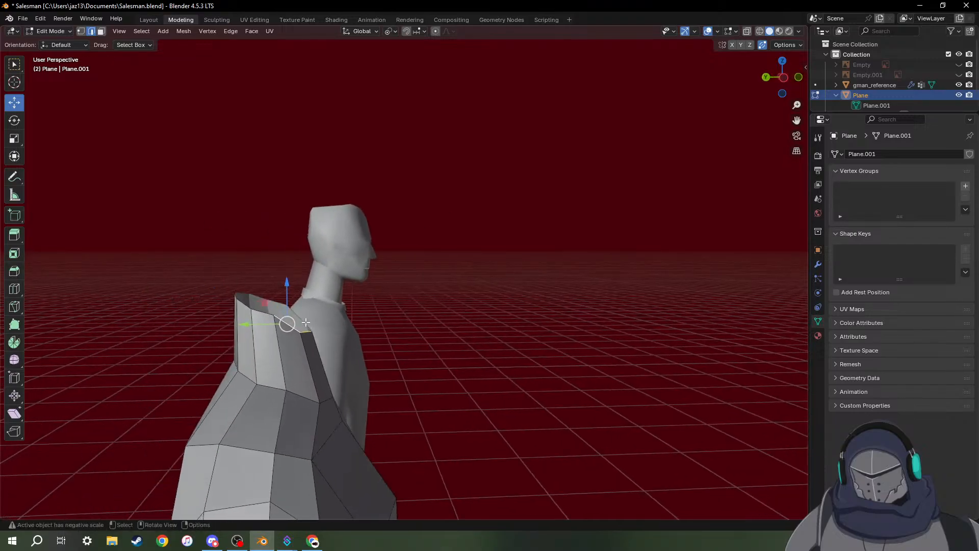
scroll(269, 325, "up", 1)
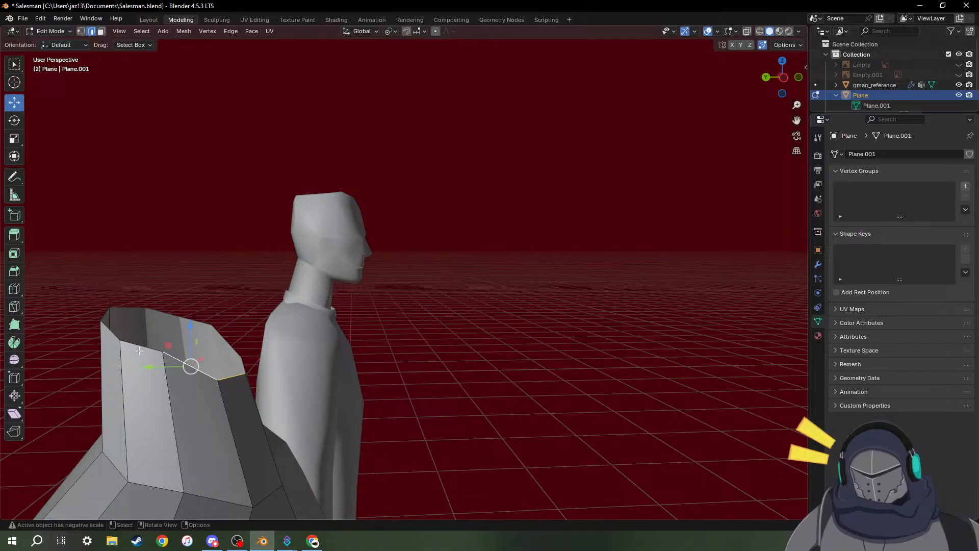
left_click(140, 351)
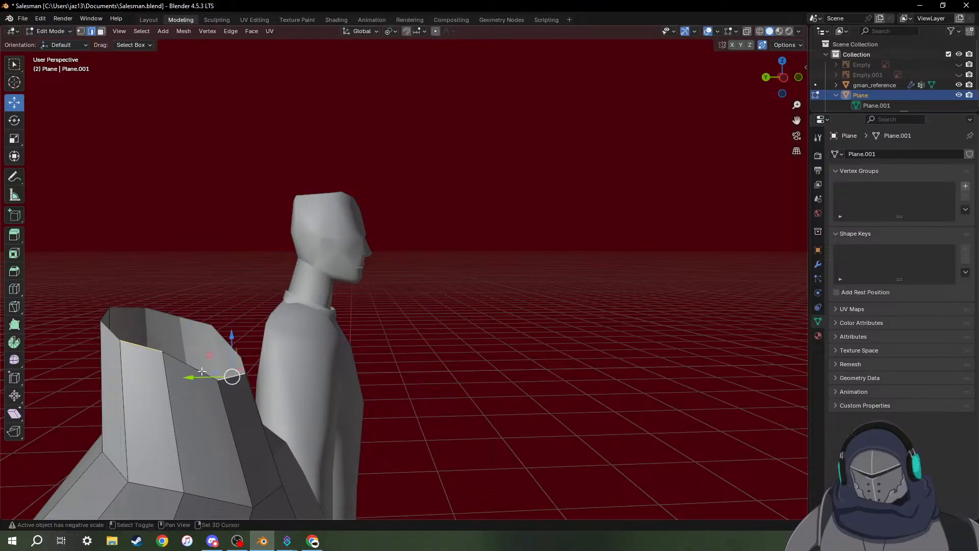
middle_click_drag(190, 365, 165, 334)
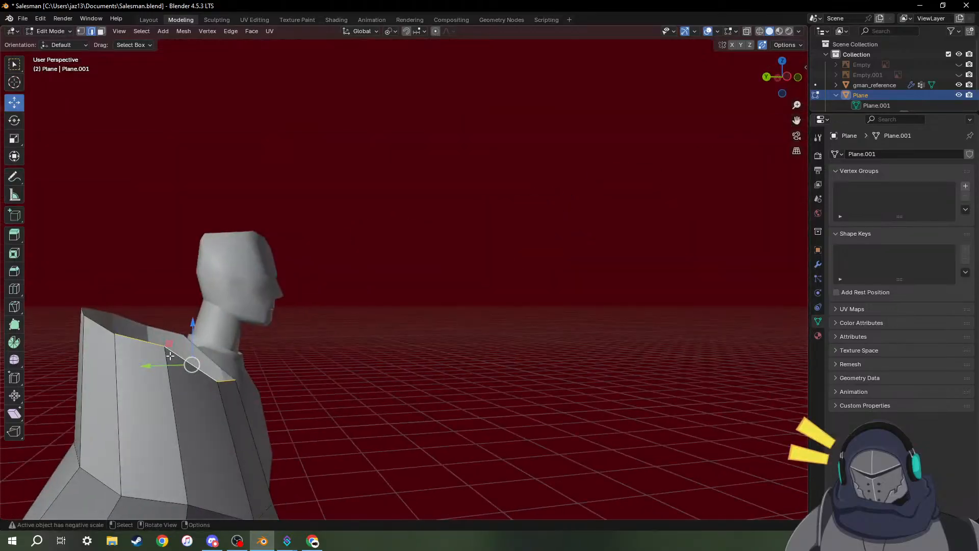
key("1")
left_click(171, 388)
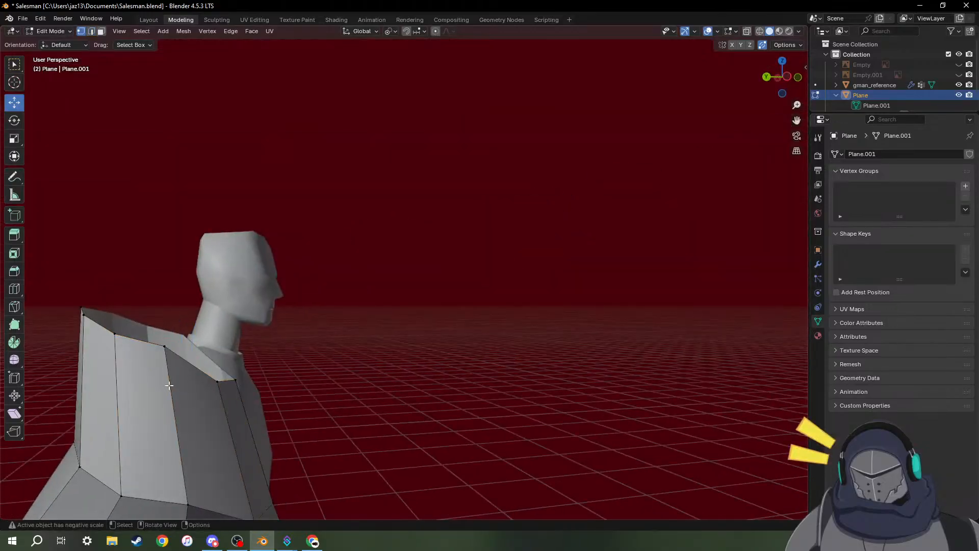
left_click(166, 346)
left_click_drag(166, 314, 164, 329)
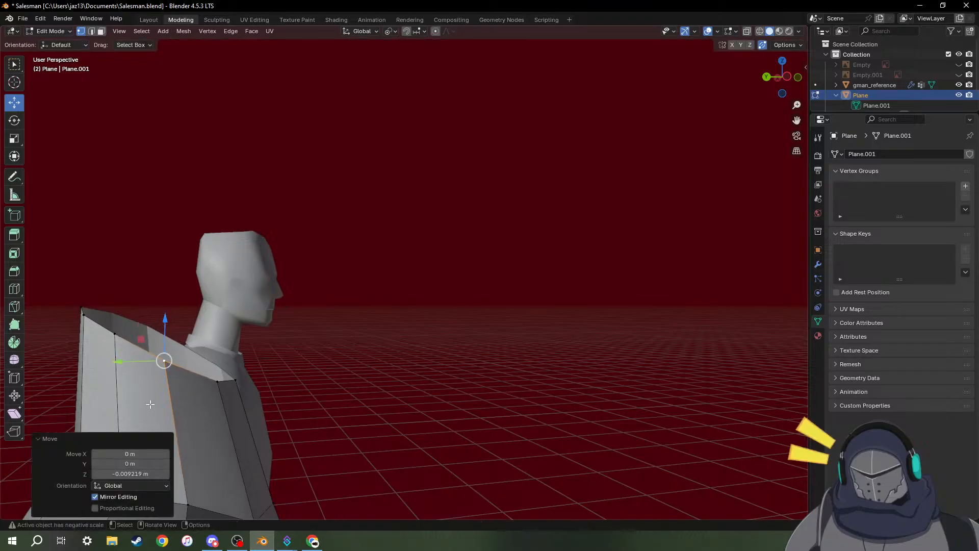
mouse_move(148, 402)
middle_mouse_down()
mouse_move(240, 404)
mouse_move(148, 406)
middle_mouse_up()
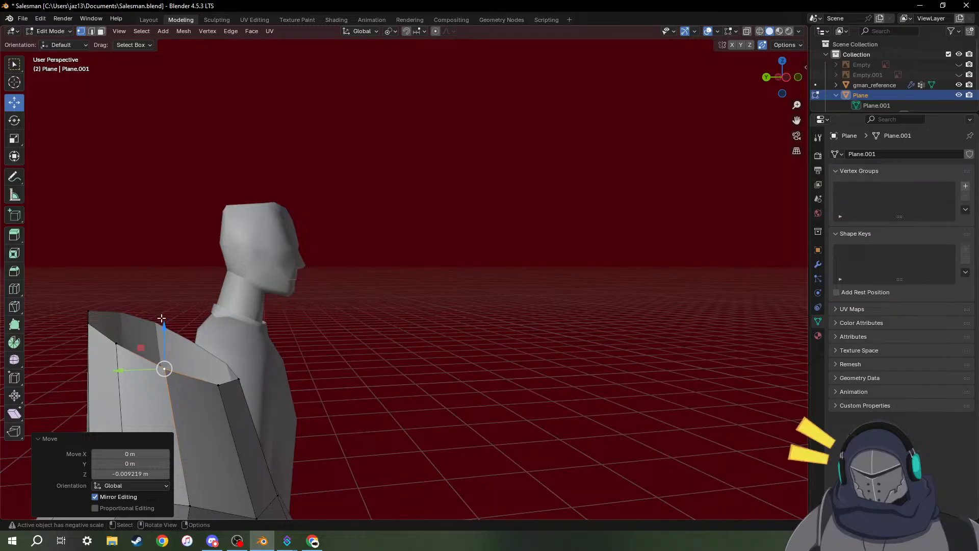
Extrude the neck rim's front edges about 0.040 m forward along Y, and pull the new edges back about 0.006 m.
middle_click_drag(337, 331, 246, 330)
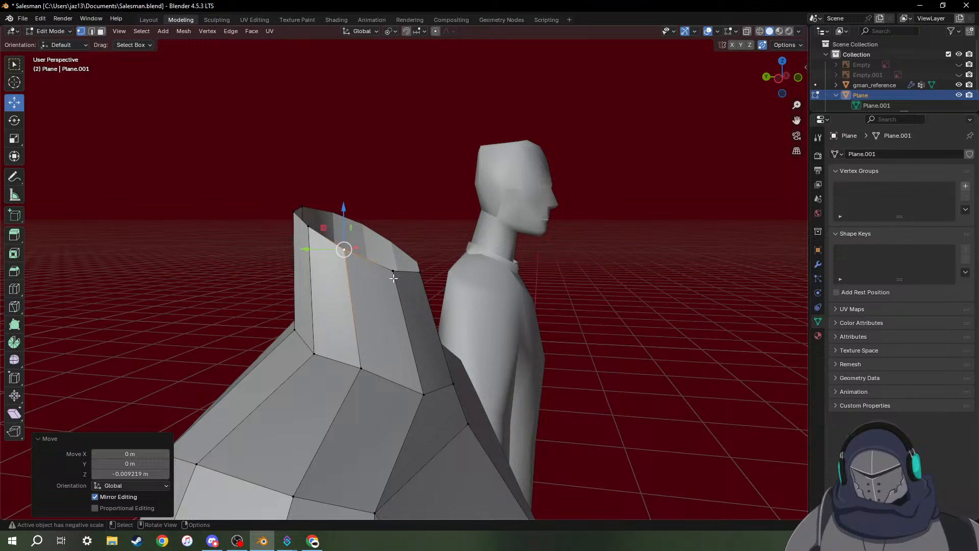
key("2")
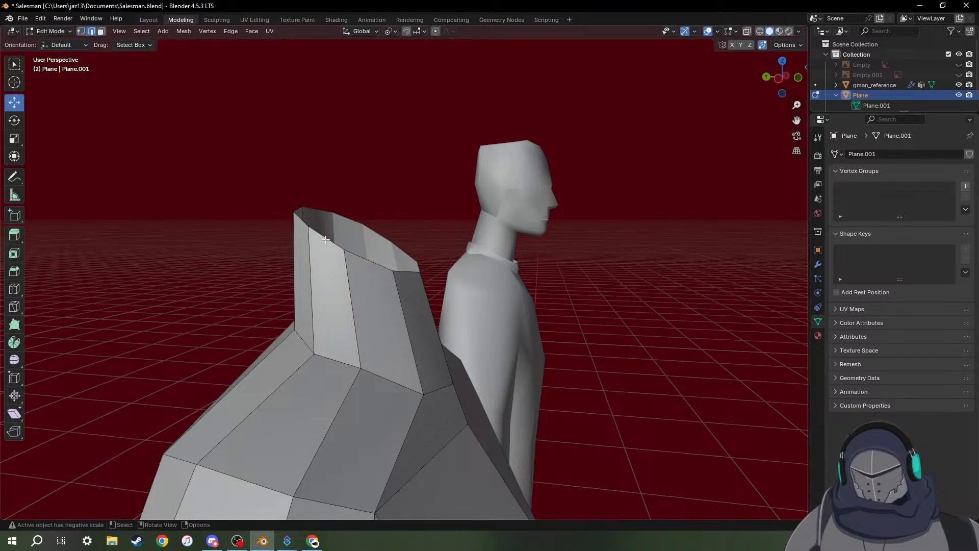
left_click(361, 260, "shift")
middle_click_drag(360, 261, 383, 276)
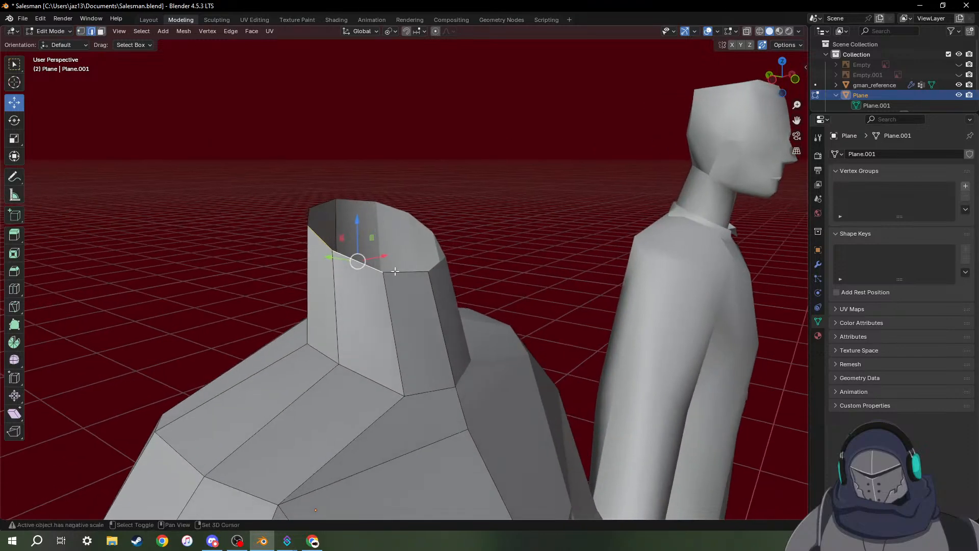
key("g")
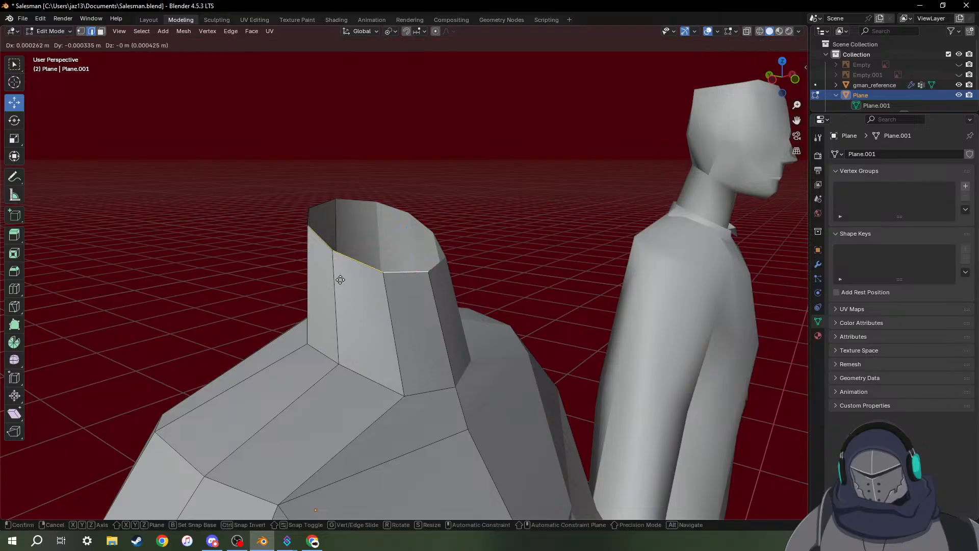
key("y")
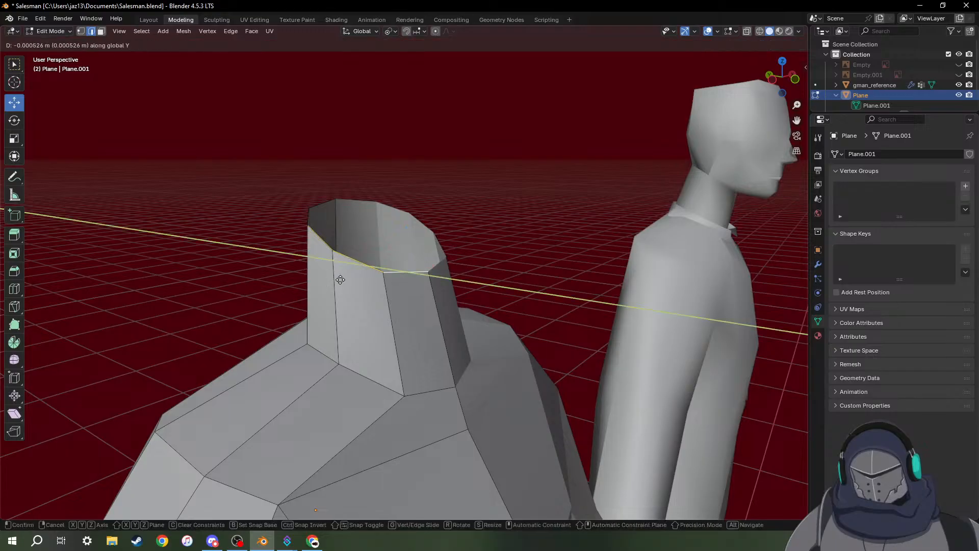
left_click(378, 290)
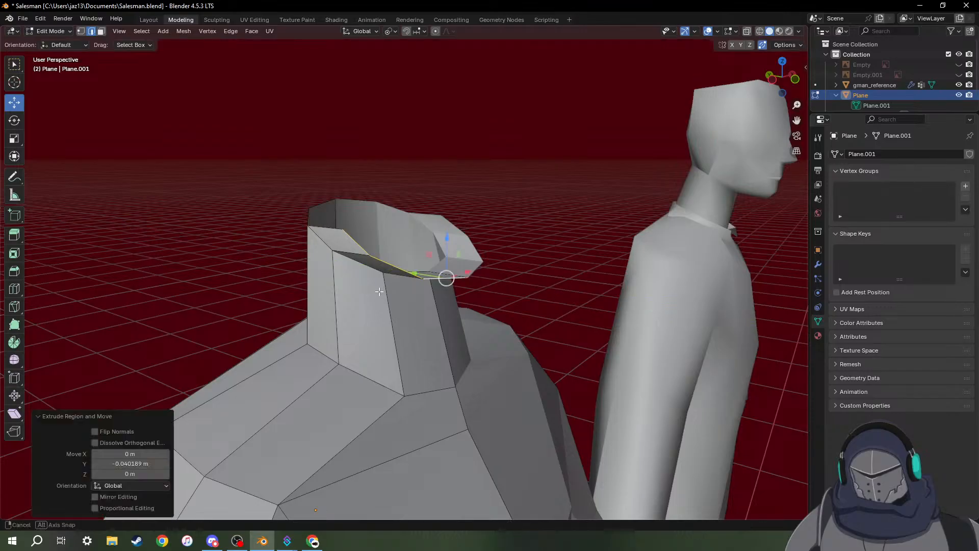
middle_click_drag(408, 278, 426, 272)
left_click_drag(417, 272, 411, 272)
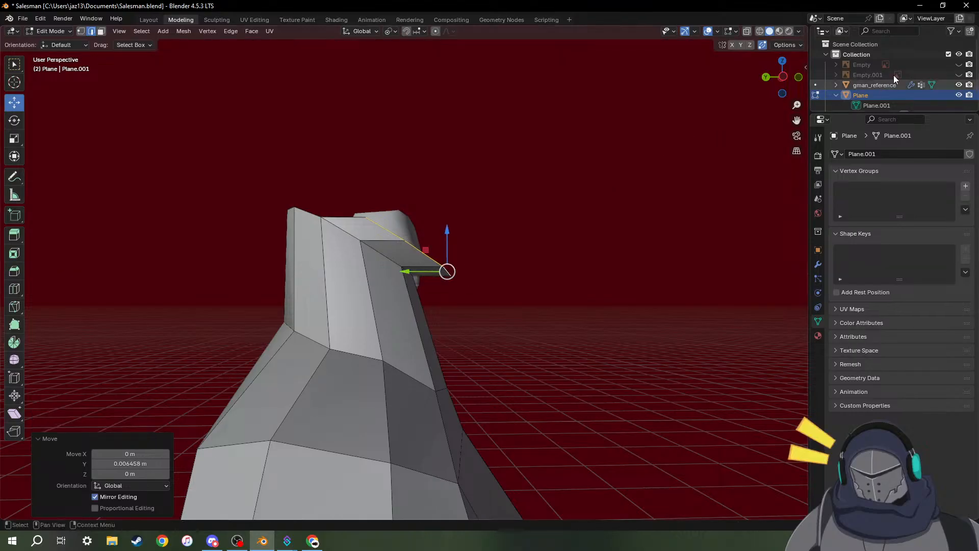
Show the Empty.001 side reference and move the extruded edges together with the neck rim's front edges about 0.020 m forward along Y.
left_click(959, 85)
left_click(959, 75)
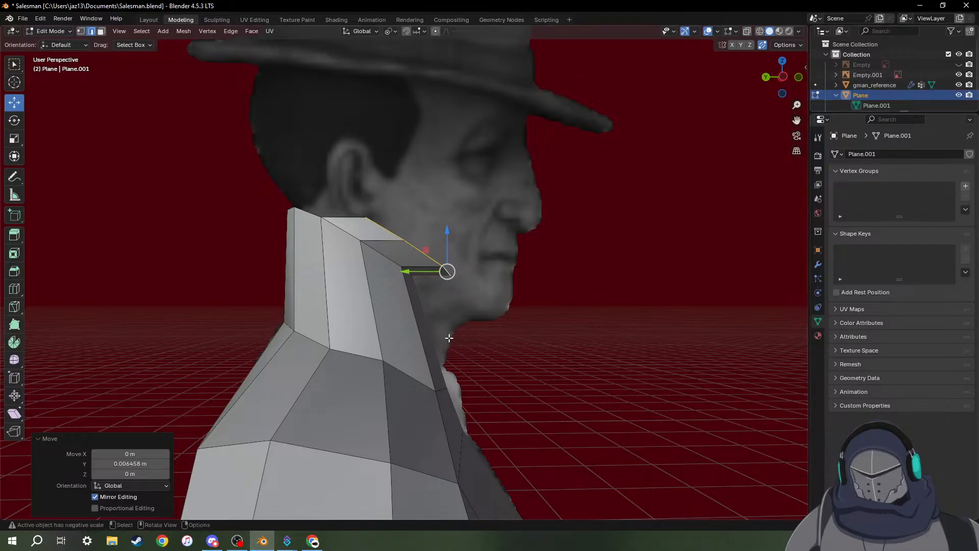
middle_click_drag(415, 280, 433, 283)
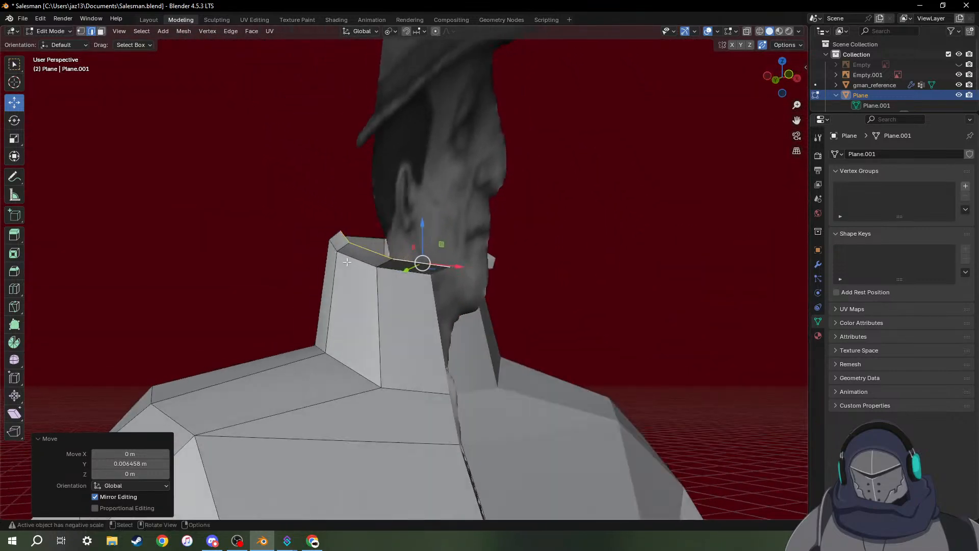
left_click(425, 276, "shift")
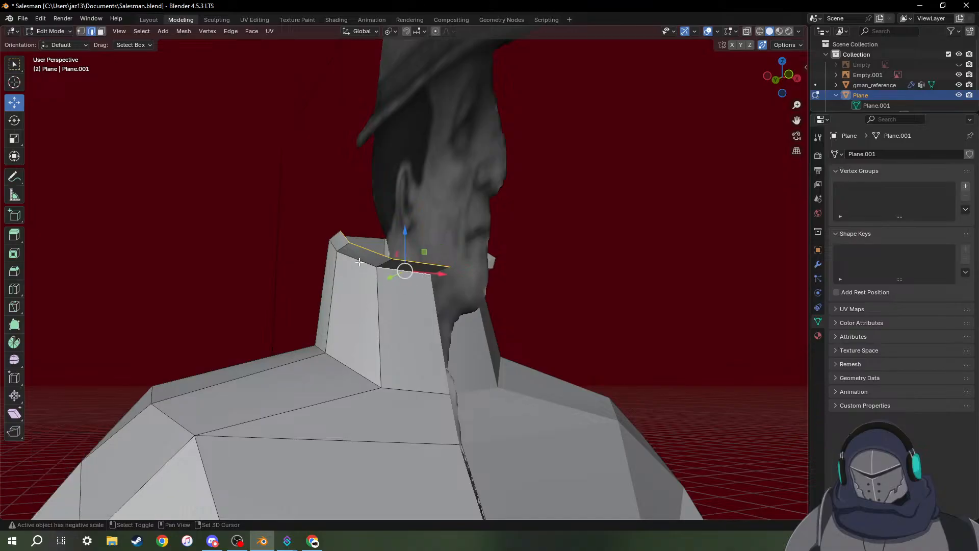
middle_click_drag(360, 261, 353, 276)
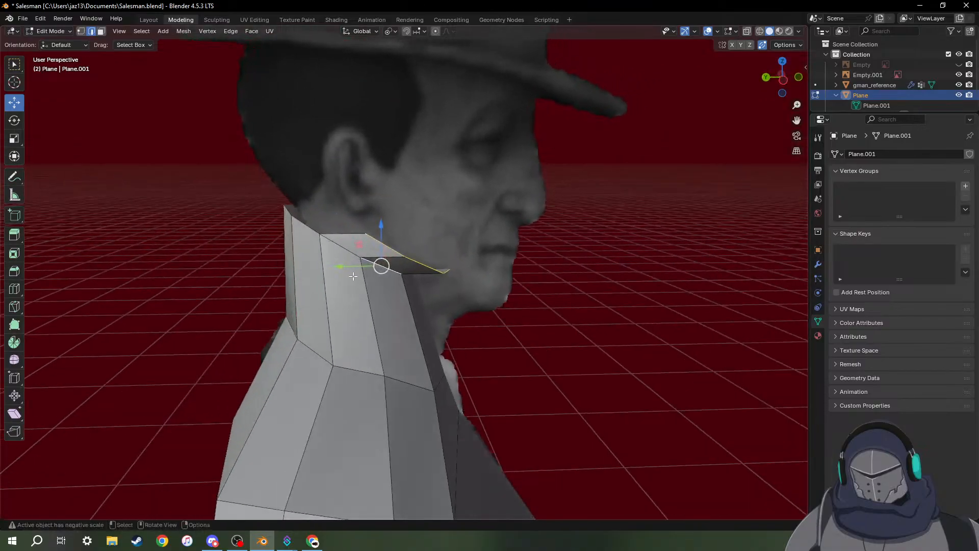
left_click_drag(354, 268, 362, 269)
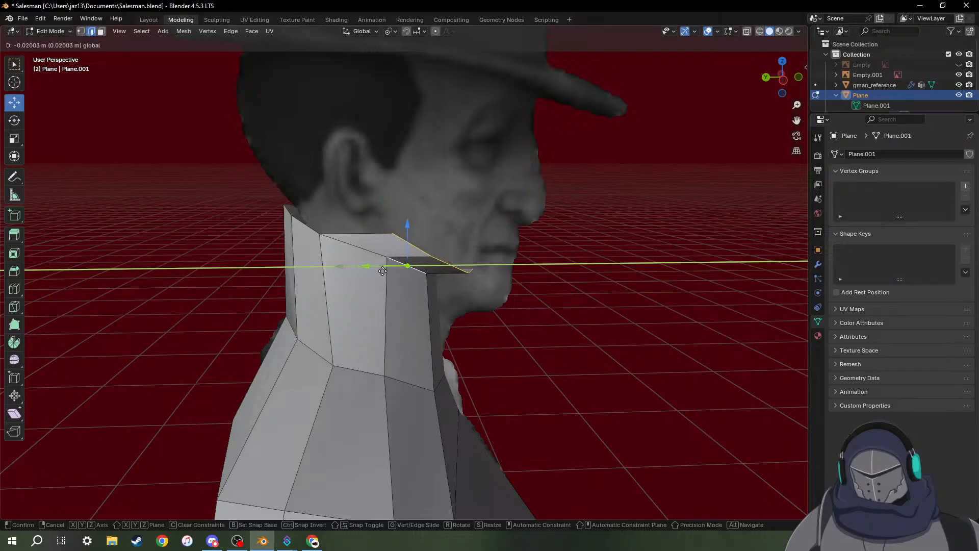
left_click_drag(383, 271, 383, 271)
Compare the neck and new jaw faces with the side reference image, and hide Empty.001.
middle_click_drag(439, 306, 192, 297)
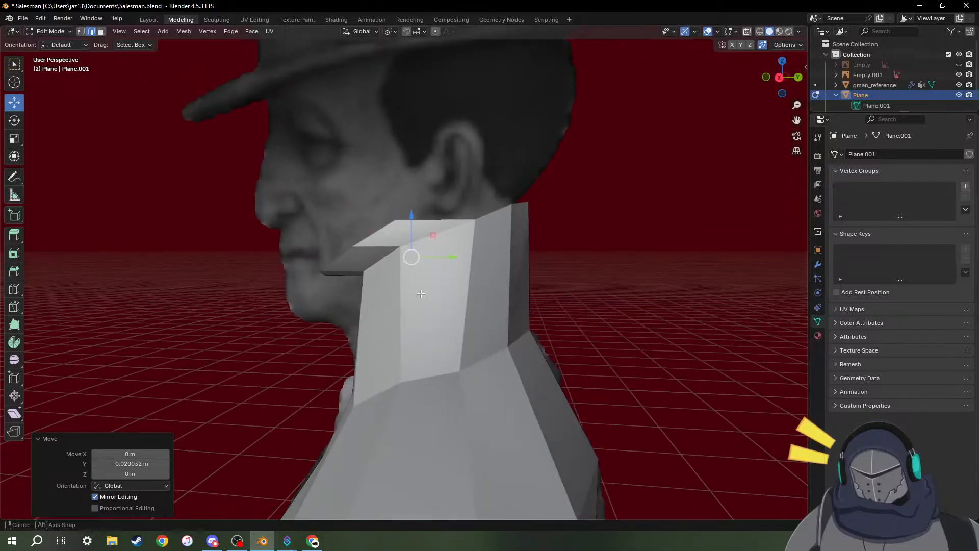
middle_click_drag(421, 294, 582, 349)
left_click(466, 161)
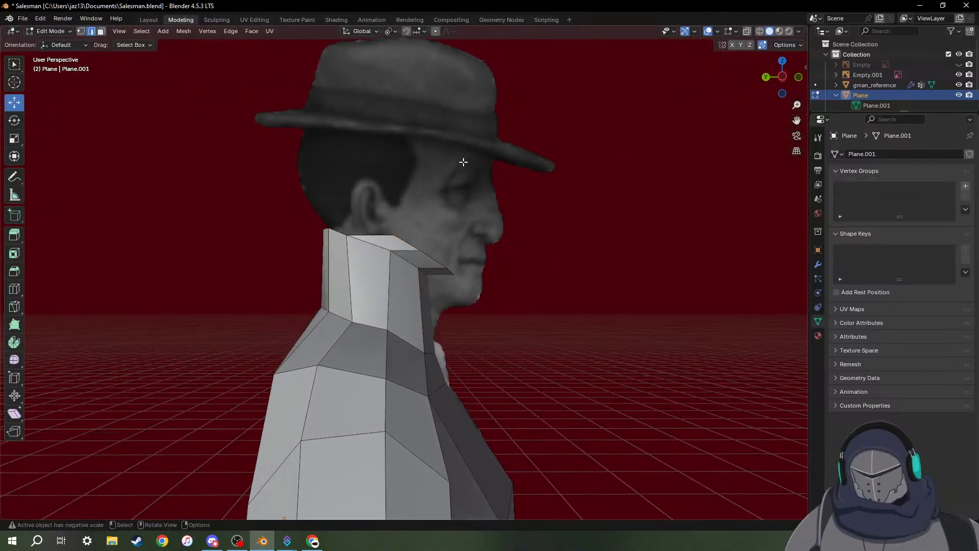
scroll(488, 235, "down", 3)
scroll(489, 236, "down", 3)
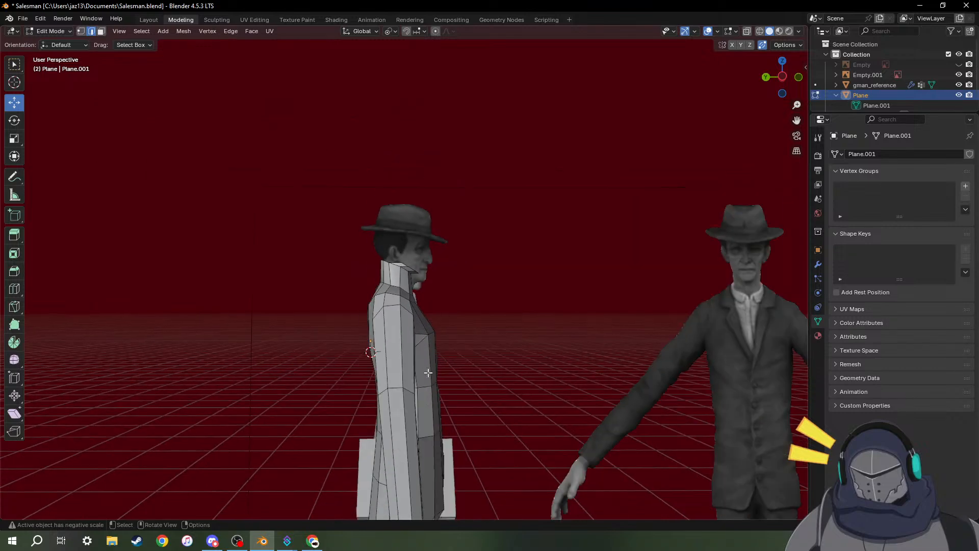
scroll(435, 293, "down", 2)
scroll(437, 301, "up", 7)
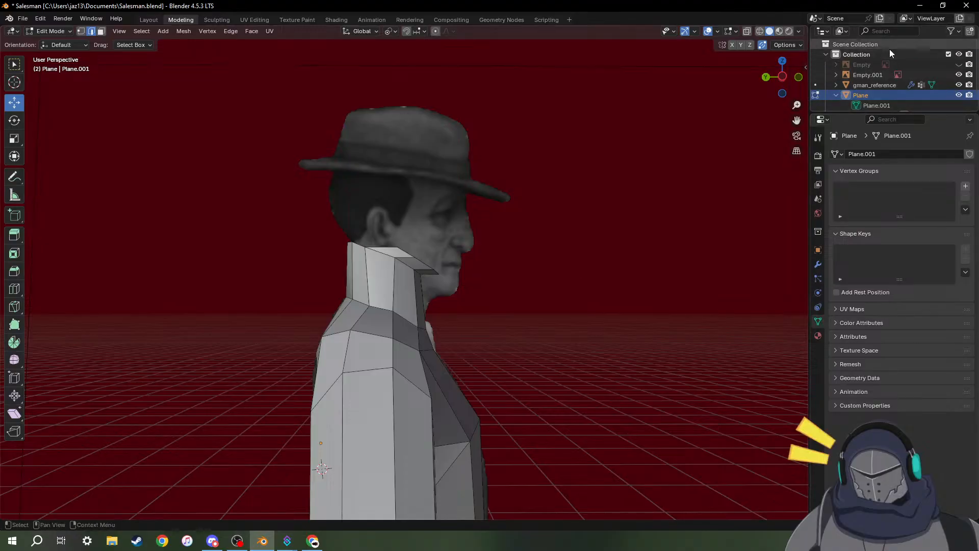
left_click(960, 76)
middle_click_drag(577, 182, 556, 220)
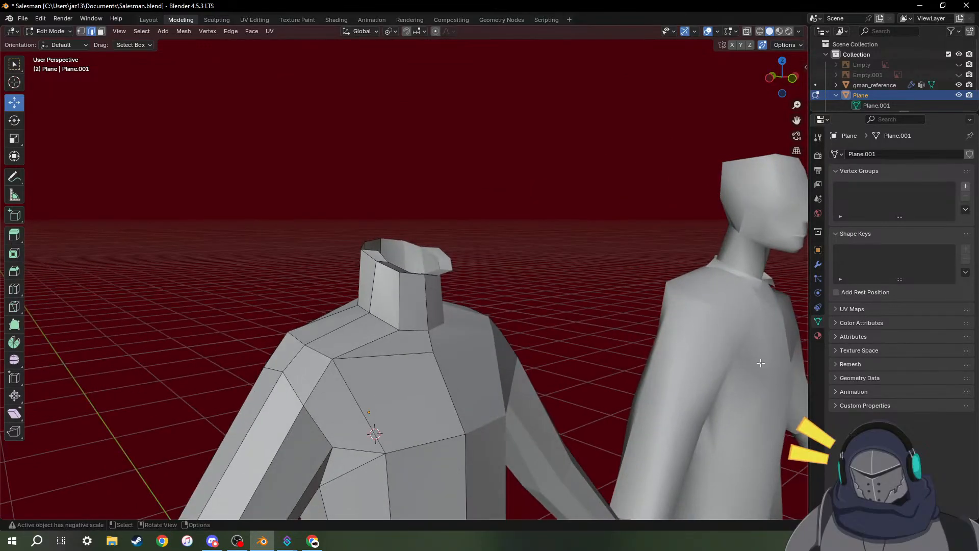
In Object Mode, move gman_reference about 1.506 m along negative X over the body Plane and compare the two models from the side.
key("Tab")
left_click(661, 297)
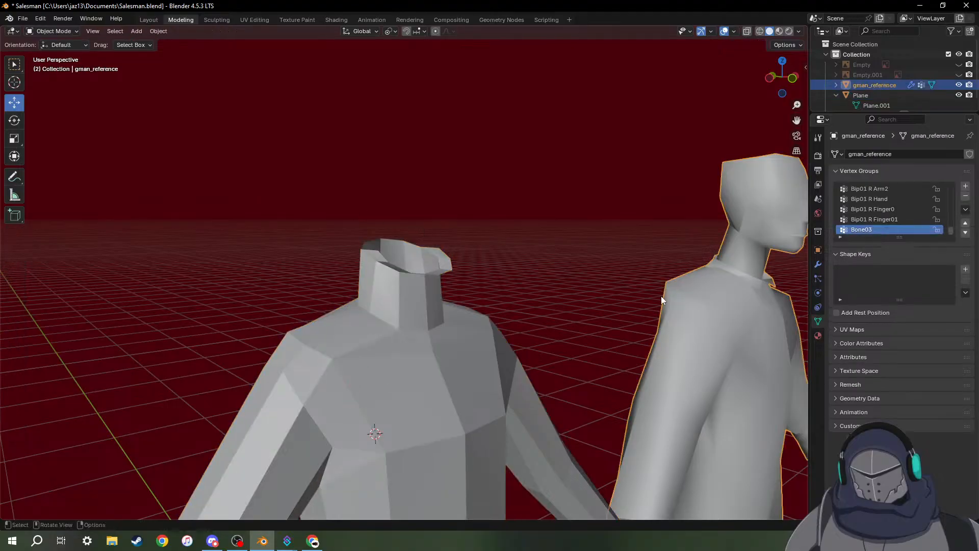
middle_click_drag(661, 296, 611, 317)
scroll(611, 314, "down", 6)
scroll(611, 310, "down", 1)
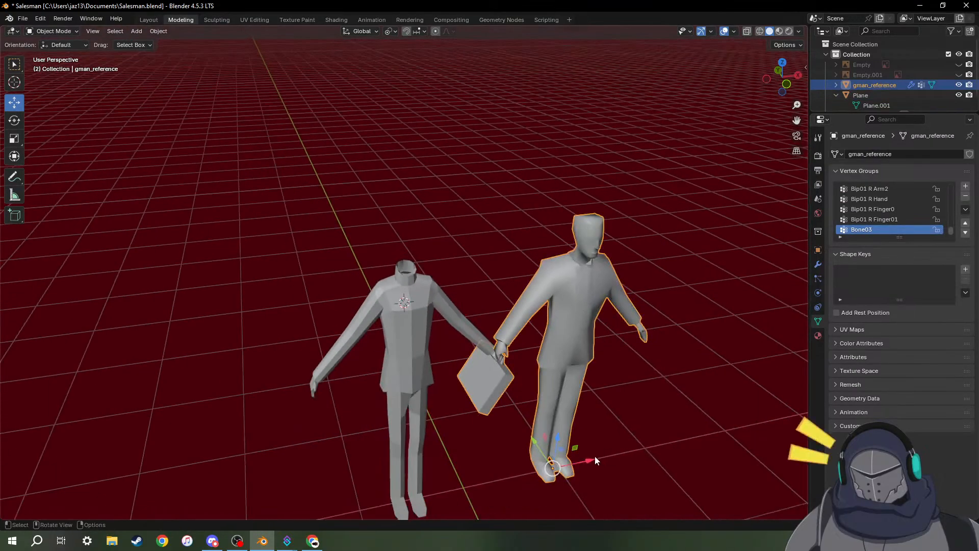
left_click_drag(589, 457, 434, 468)
scroll(417, 439, "up", 8)
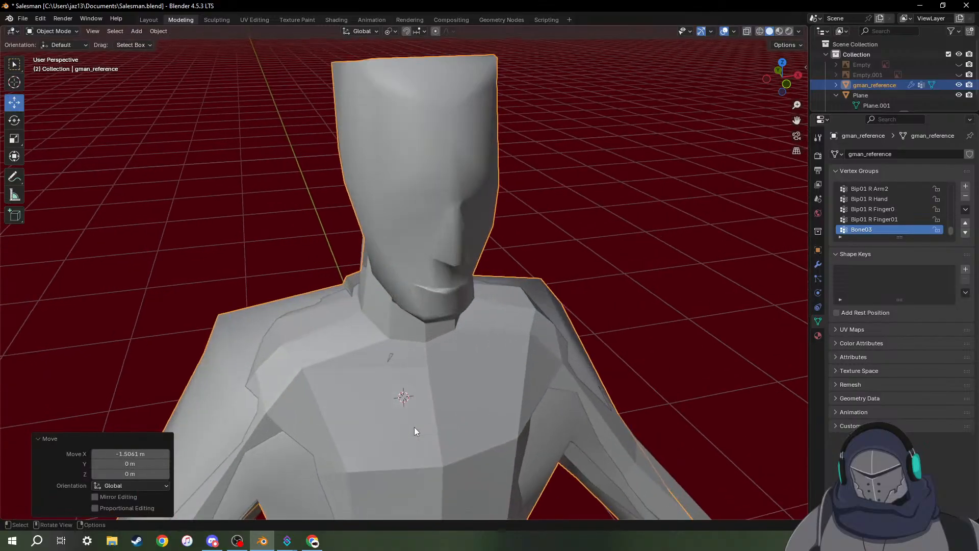
middle_click_drag(398, 415, 458, 367)
scroll(458, 368, "down", 5)
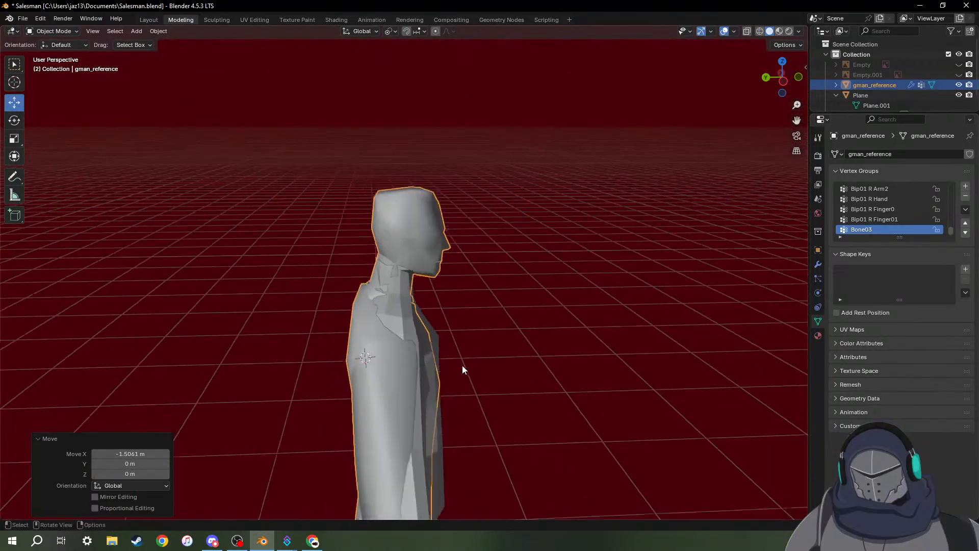
middle_click_drag(441, 413, 458, 414)
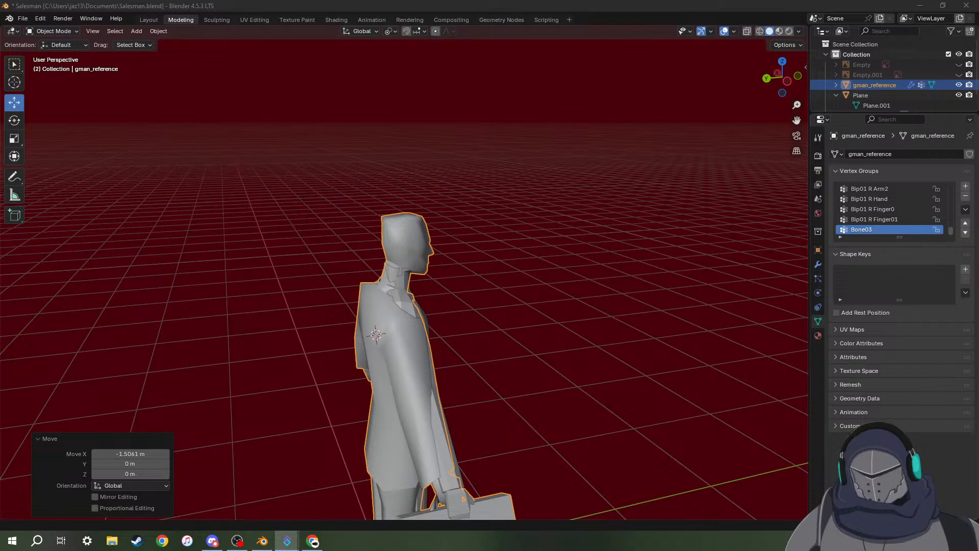
scroll(629, 277, "down", 5)
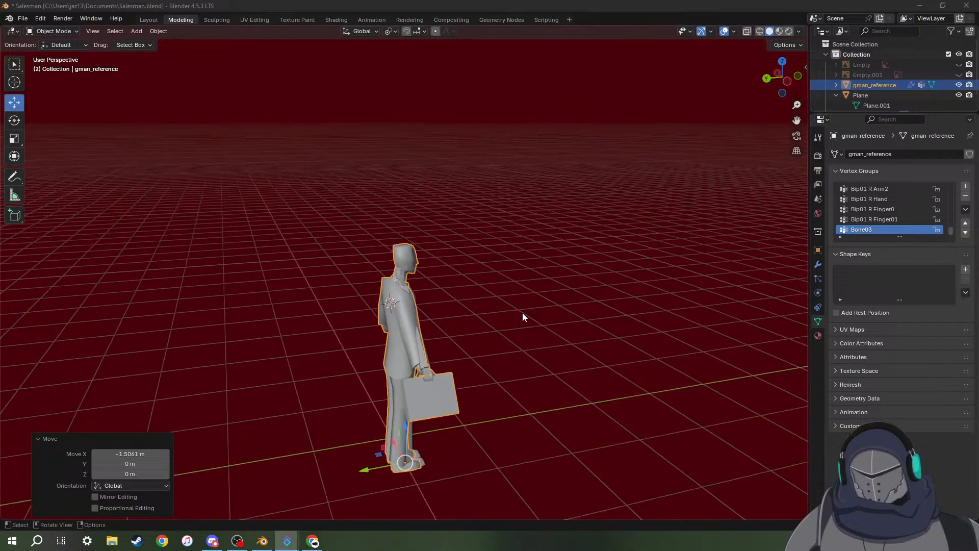
Return gman_reference along X to its place beside the body.
middle_click_drag(479, 426, 415, 452)
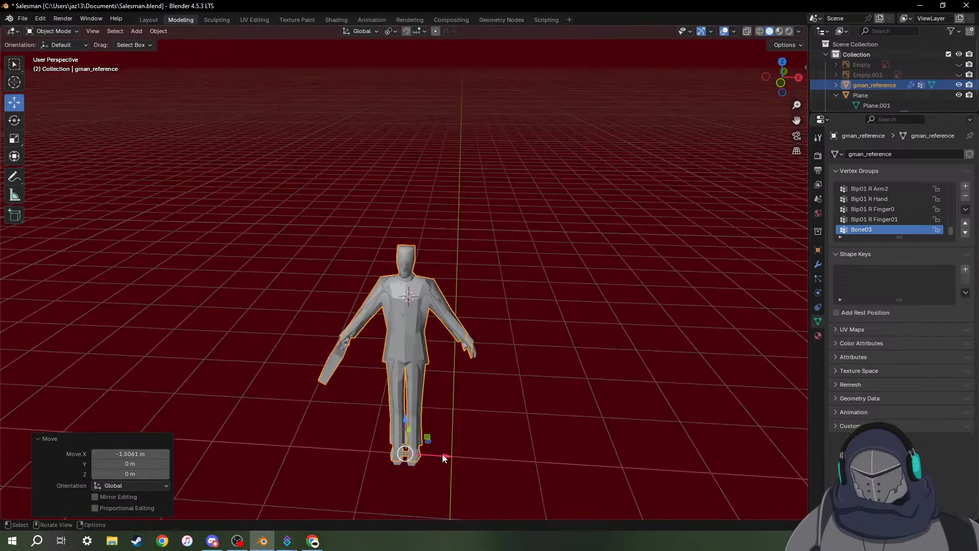
left_click_drag(442, 454, 441, 412)
scroll(432, 370, "up", 5)
middle_click_drag(409, 345, 521, 320)
middle_click_drag(426, 333, 542, 341)
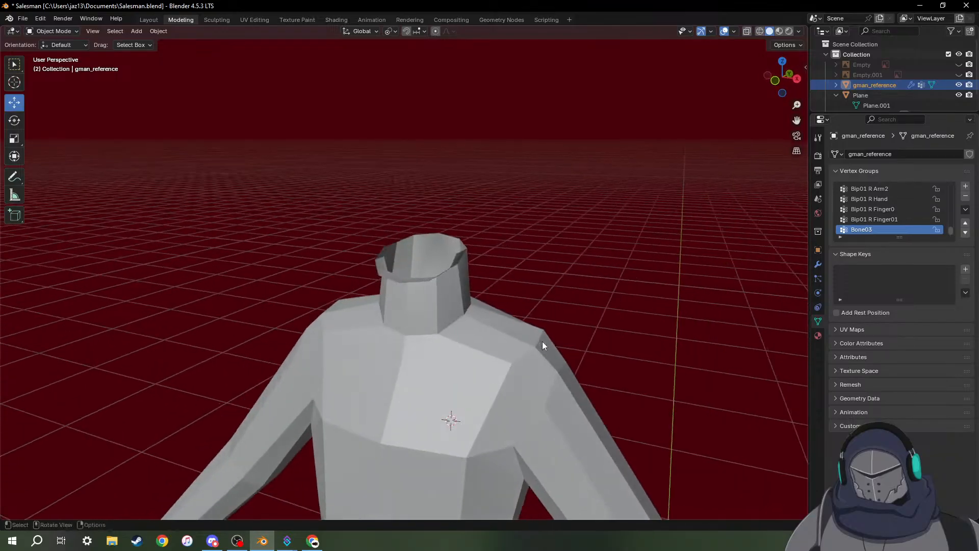
In Edit Mode on the body Plane, move the jaw strip's outer edges about 0.008 m down along Z and 0.005 m forward along Y.
left_click(405, 316)
middle_click_drag(405, 316, 403, 285)
scroll(398, 265, "up", 4)
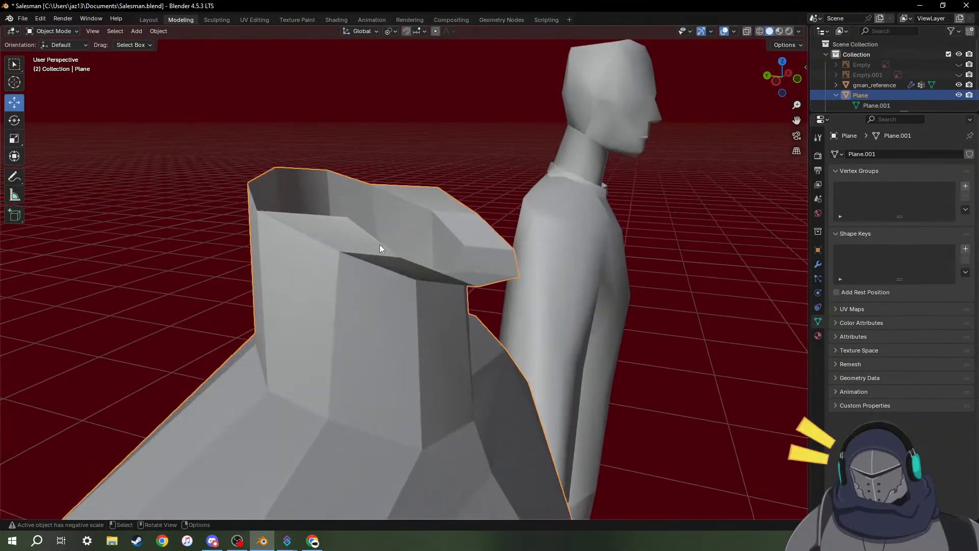
key("Tab")
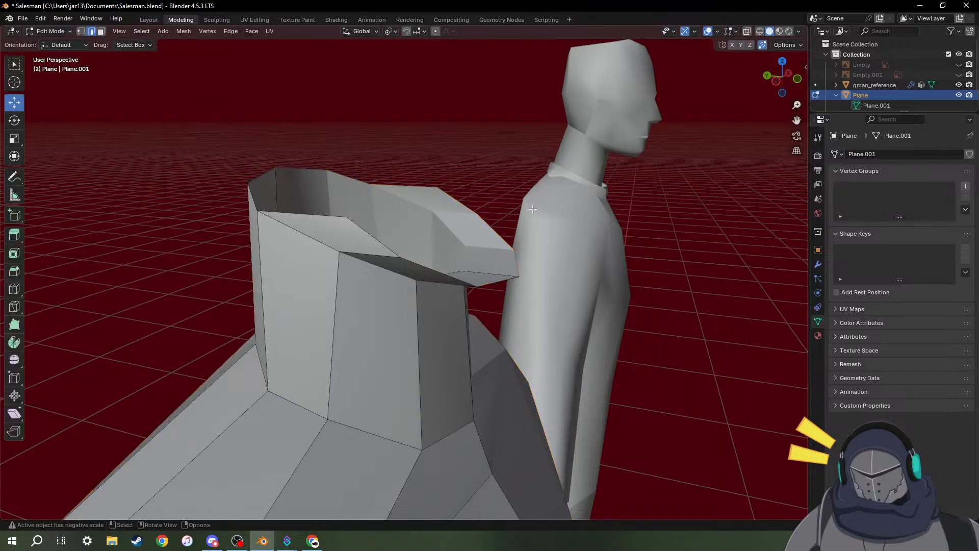
key("Tab")
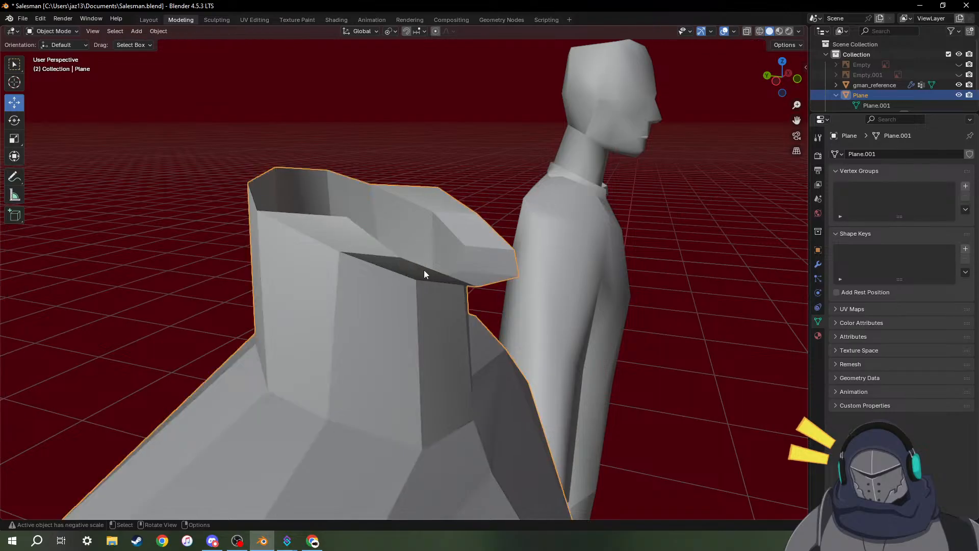
key("Tab")
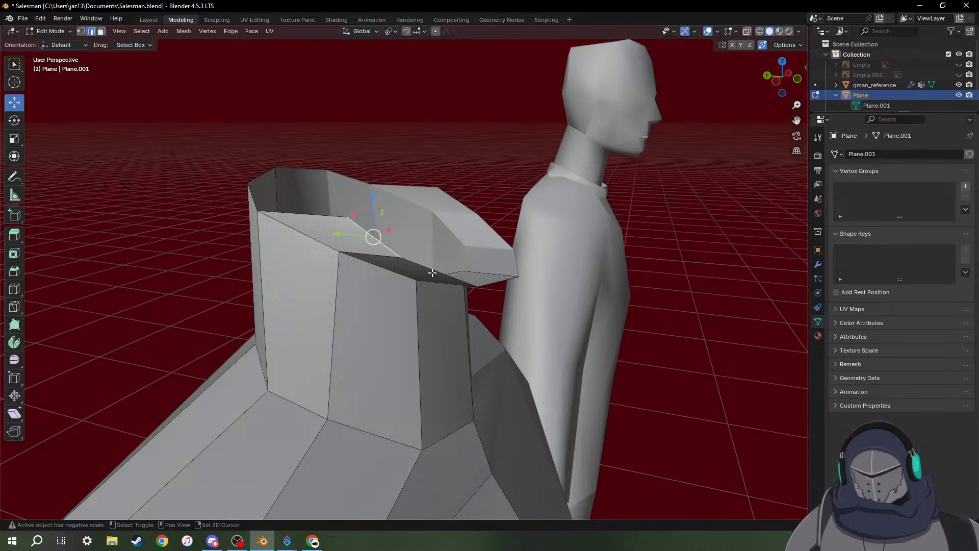
middle_click_drag(486, 293, 500, 273)
left_click_drag(499, 241, 501, 257)
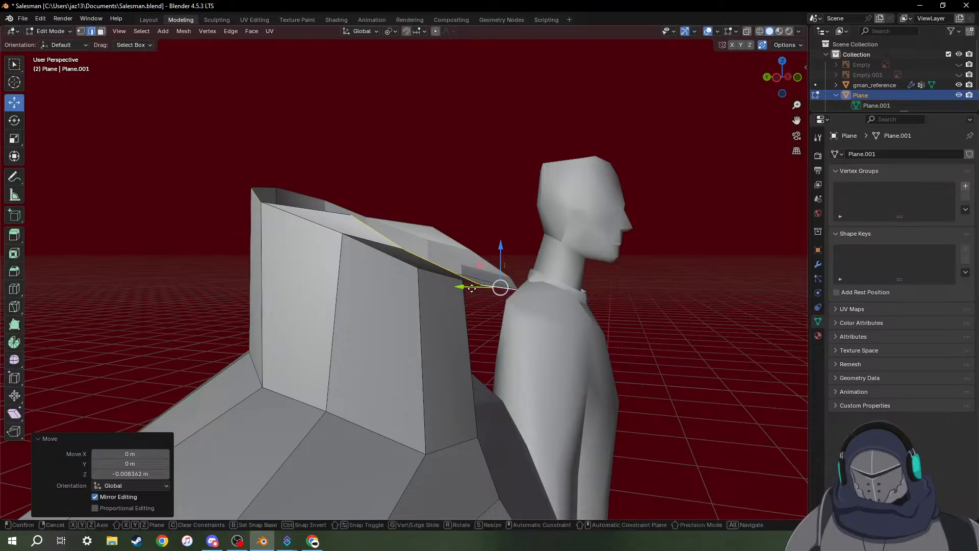
left_click_drag(470, 288, 474, 287)
Try to extrude the side and rear edges of the body's neck rim upward about 0.09 m.
middle_click_drag(474, 288, 643, 317)
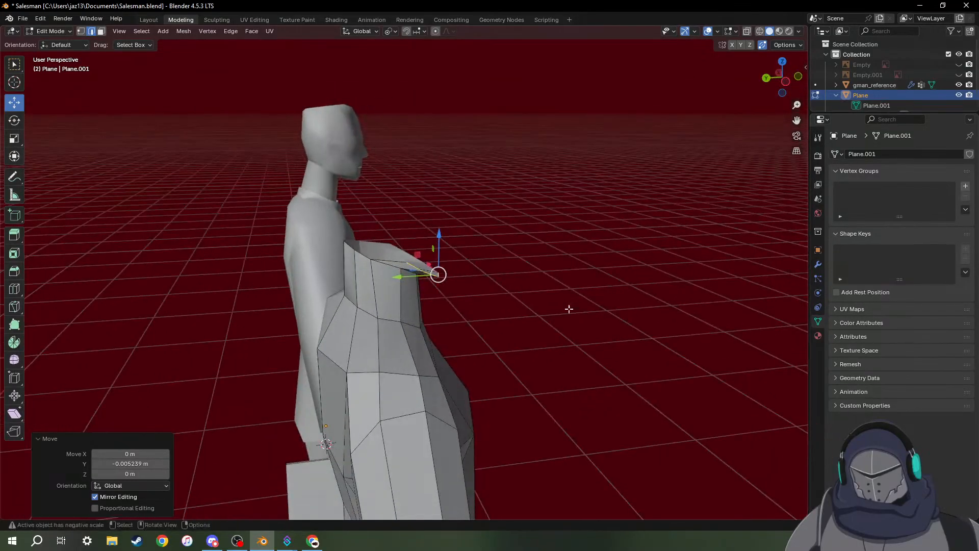
middle_click_drag(469, 293, 350, 285)
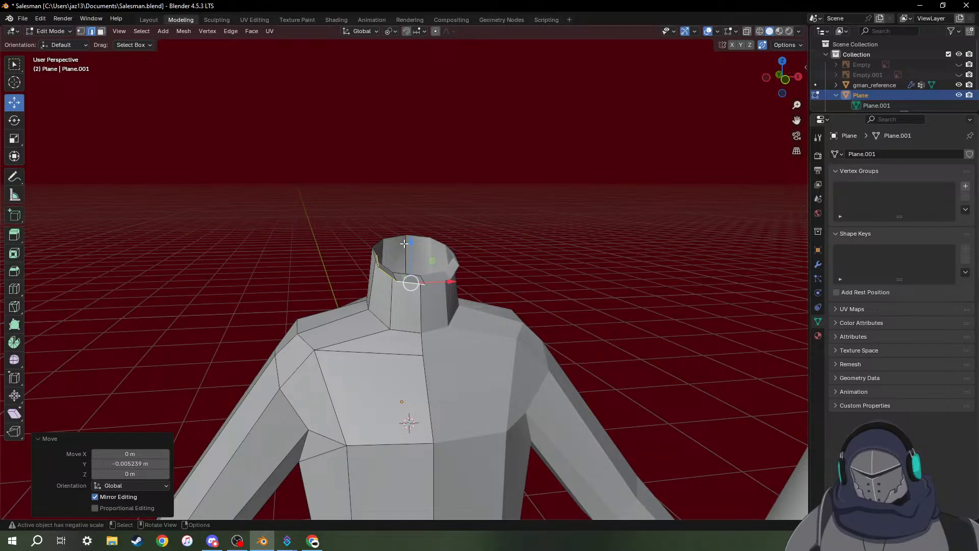
scroll(415, 248, "up", 3)
middle_click_drag(595, 281, 357, 249)
left_click(545, 234)
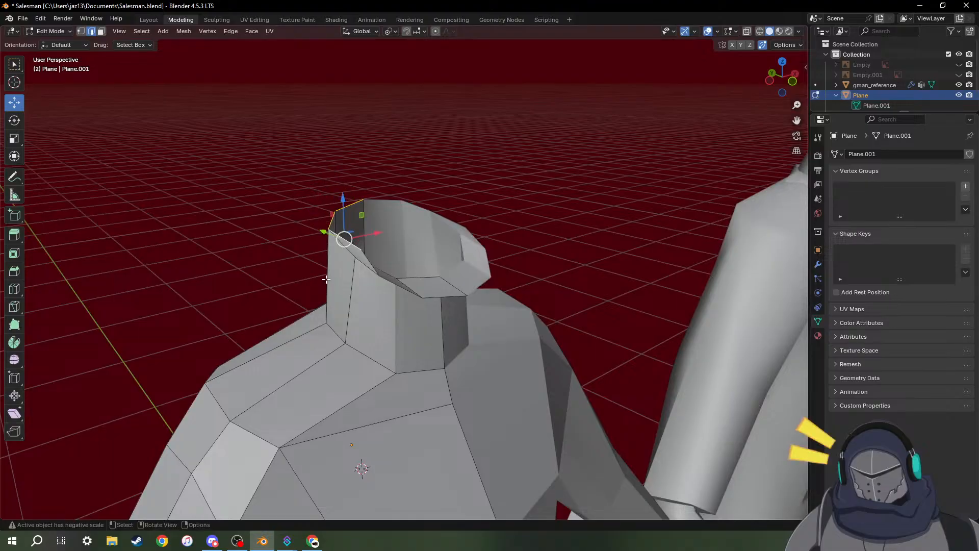
key("g")
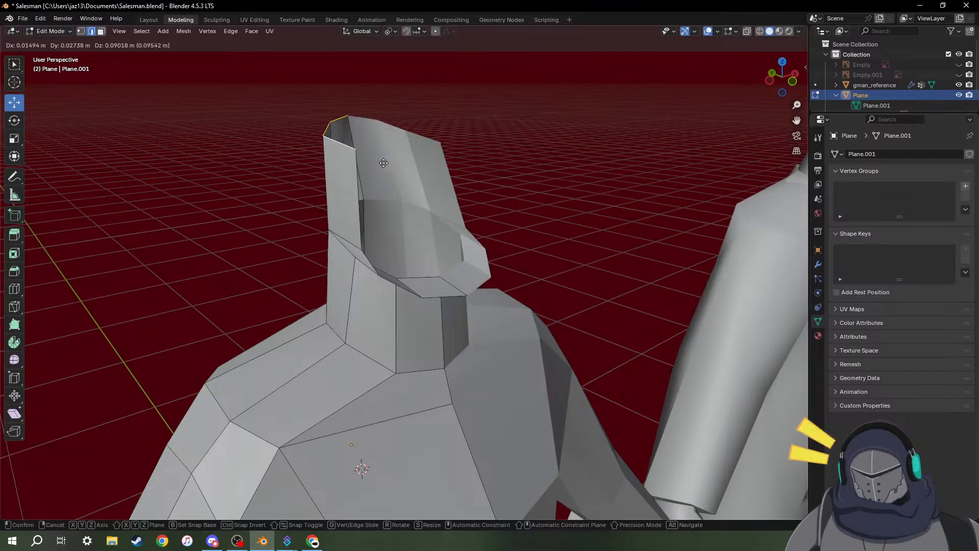
left_click(385, 163)
mouse_move(386, 163)
middle_mouse_down()
mouse_move(400, 225)
mouse_move(357, 295)
mouse_move(400, 175)
mouse_move(485, 158)
mouse_move(328, 166)
mouse_move(374, 176)
middle_mouse_up()
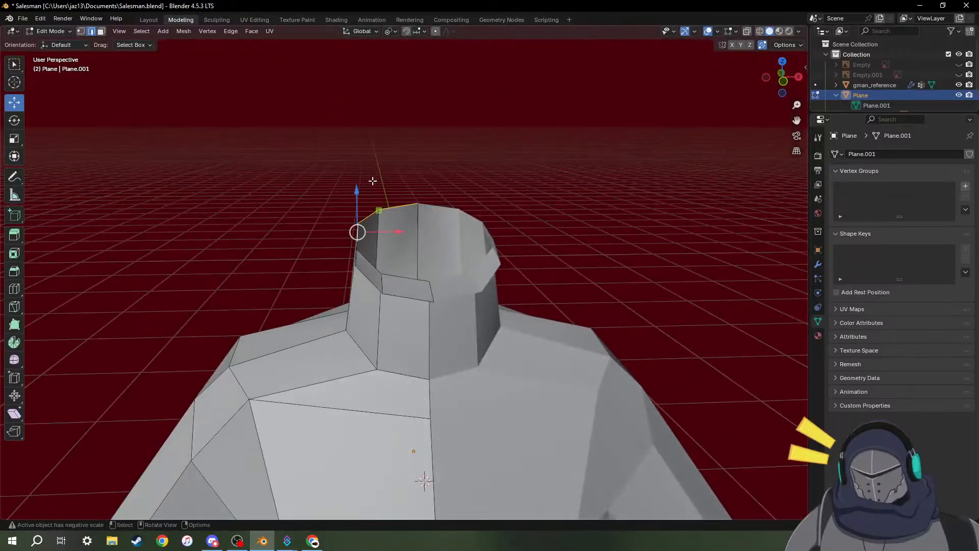
Extrude the side and rear edges of the neck rim up about 0.133 m along Z, then lower them about 0.006 m.
key("g")
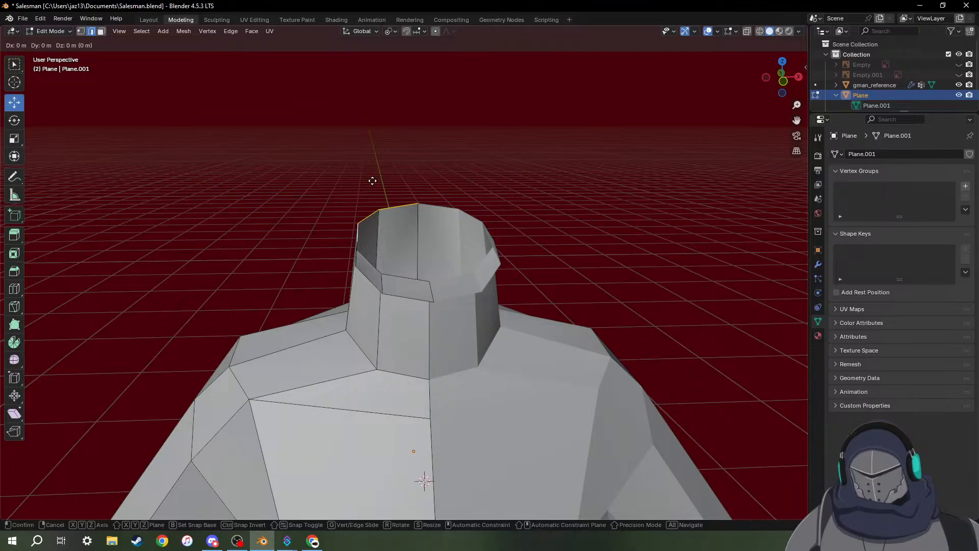
key("z")
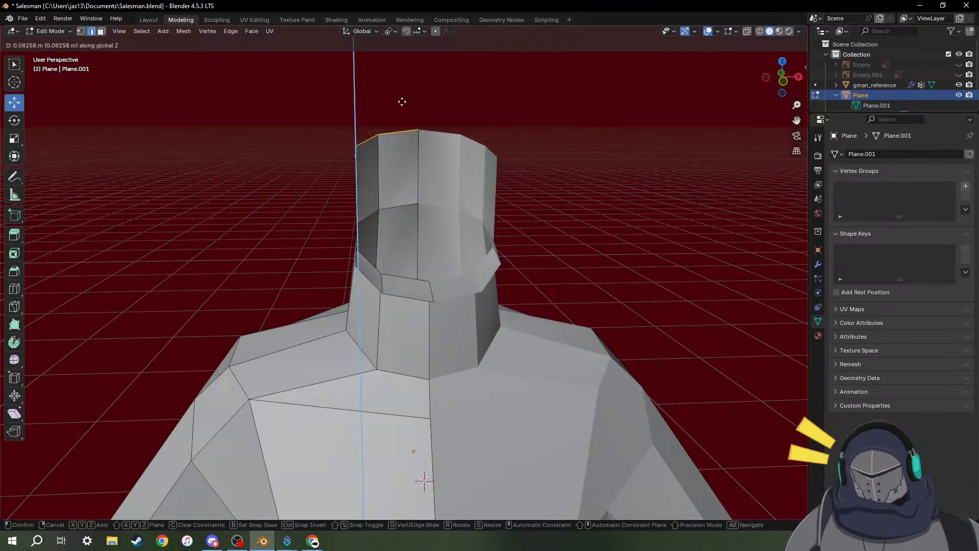
left_click(416, 52)
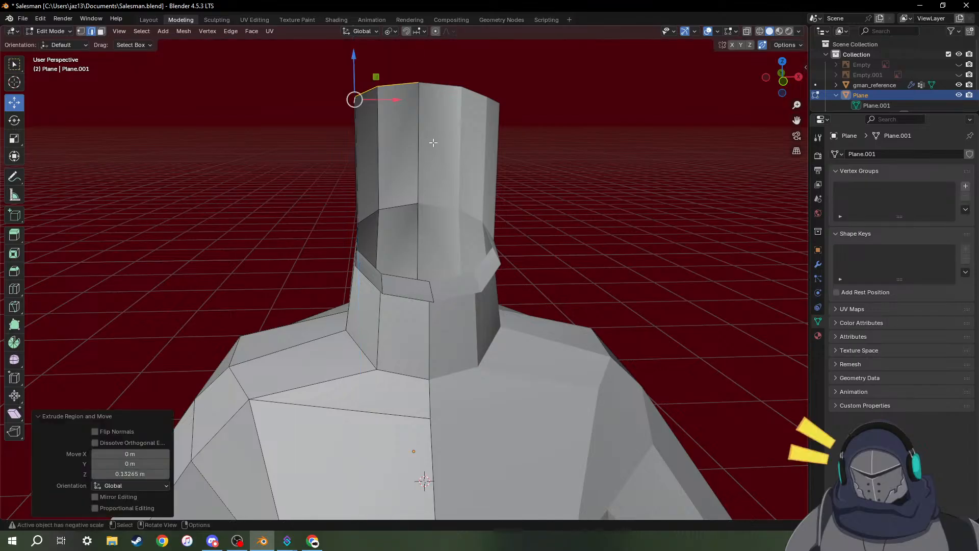
middle_click_drag(415, 52, 537, 127)
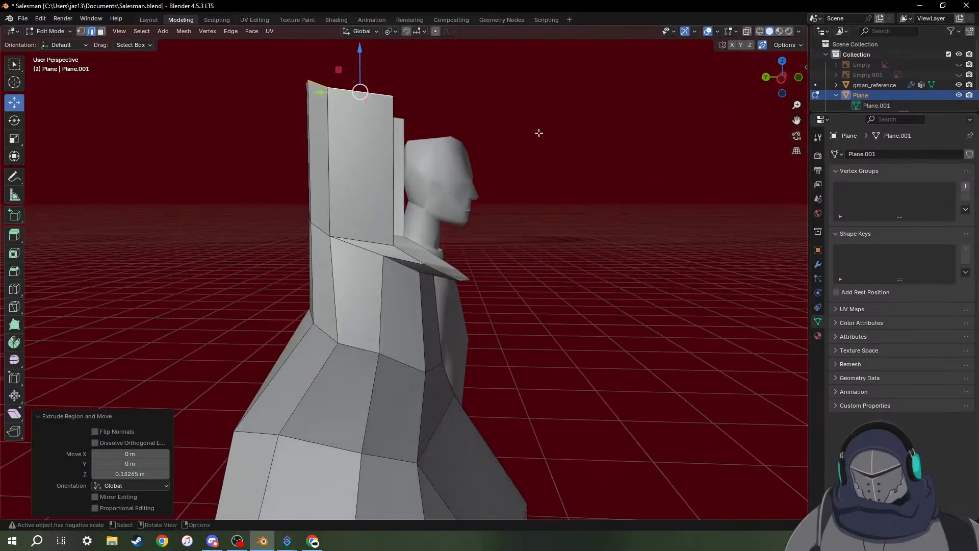
left_click_drag(362, 67, 362, 73)
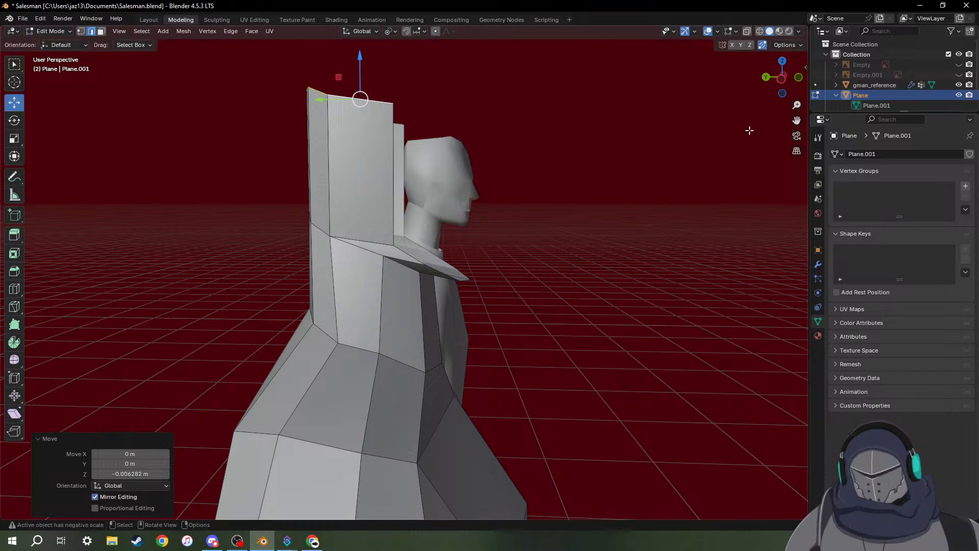
Show the side reference image Empty.001, then raise the extruded top edges about 0.011 m and lower them about 0.001 m along Z.
left_click(959, 75)
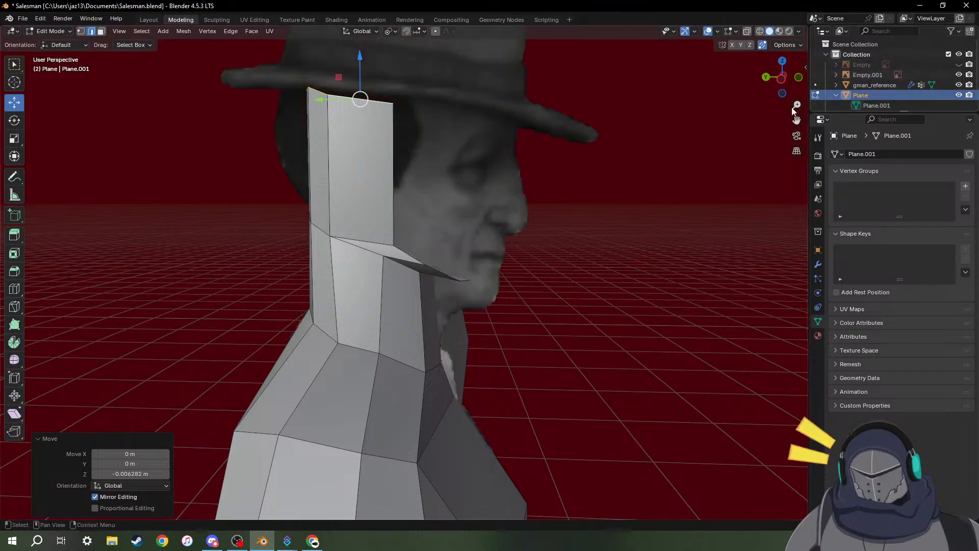
middle_click_drag(428, 138, 400, 138)
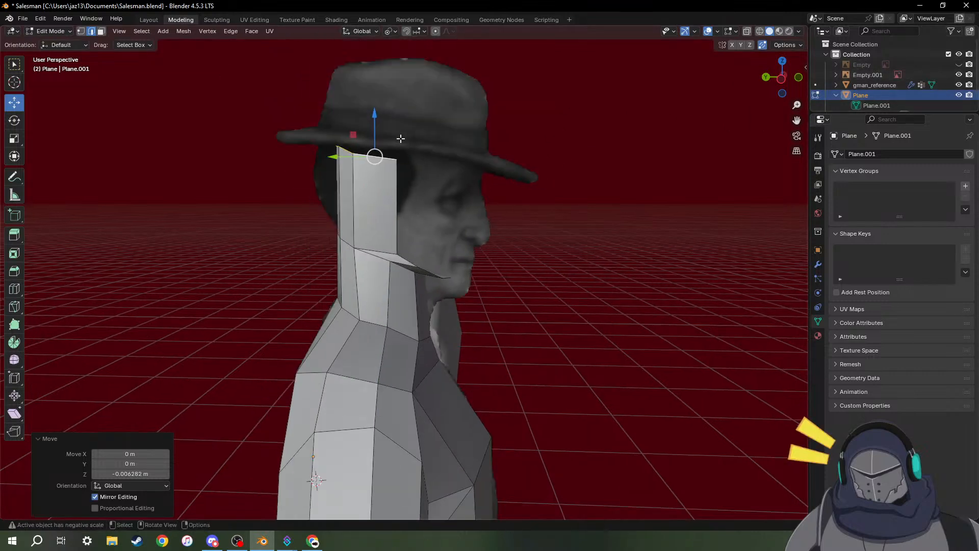
left_click_drag(376, 128, 378, 118)
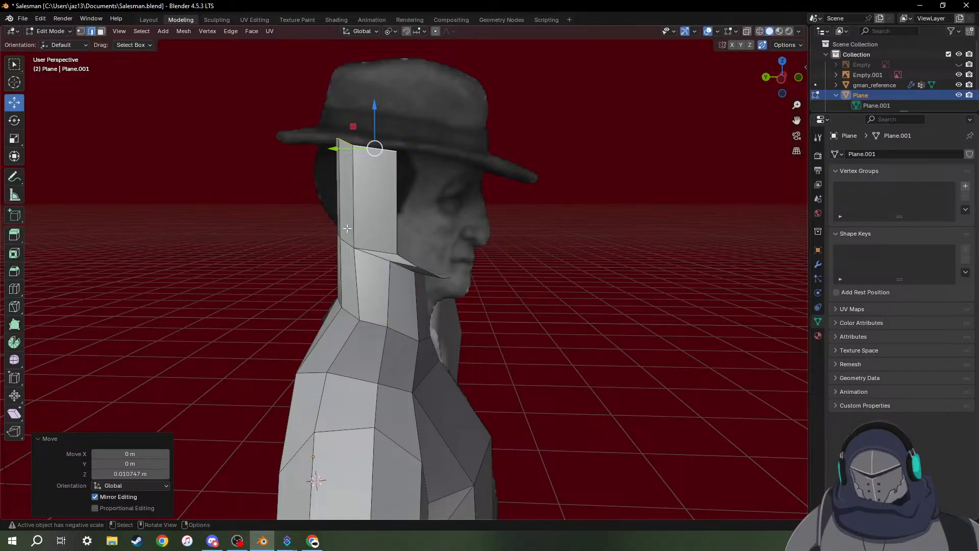
middle_click_drag(347, 229, 391, 205)
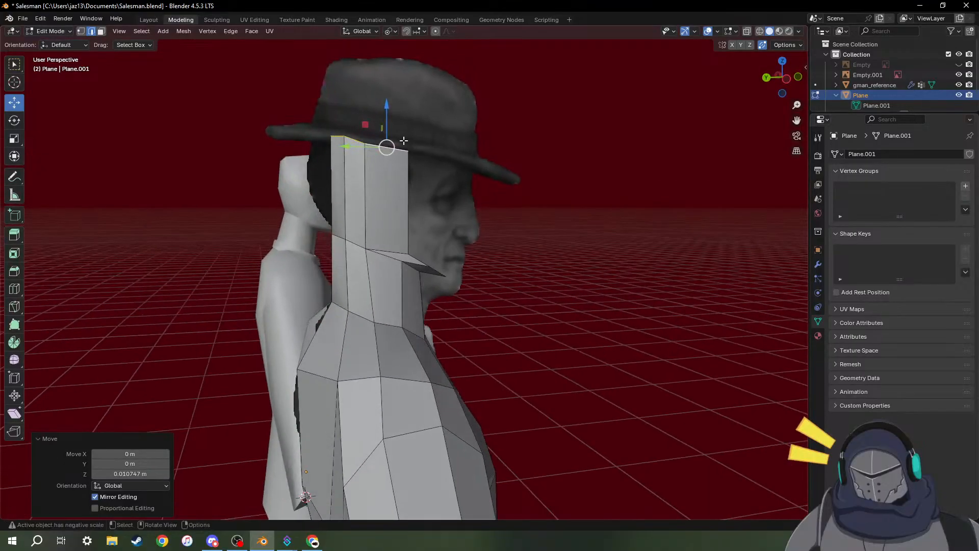
left_click_drag(387, 120, 387, 127)
Select all top rim vertices of the head extrusion, making the front corner vertex the active one.
scroll(352, 163, "up", 4)
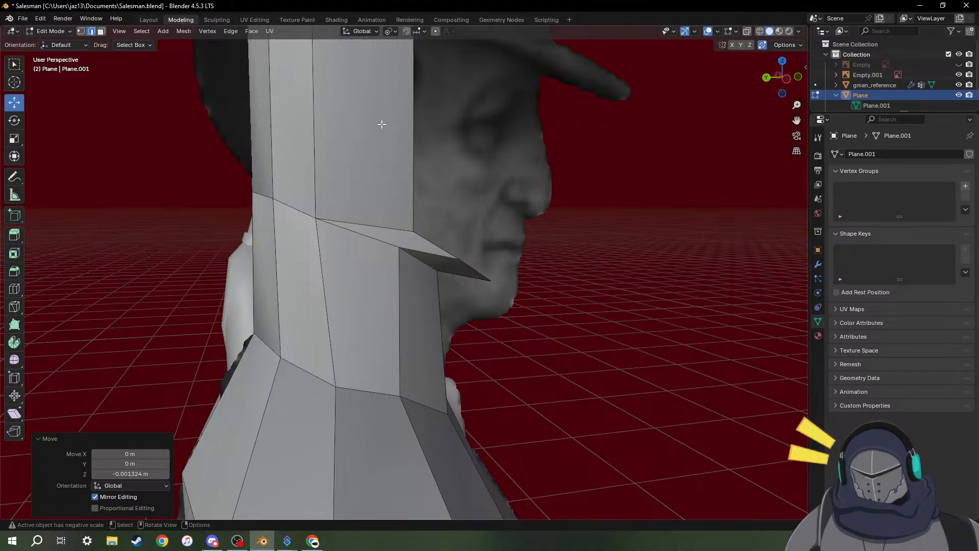
middle_click_drag(403, 124, 392, 345, "shift")
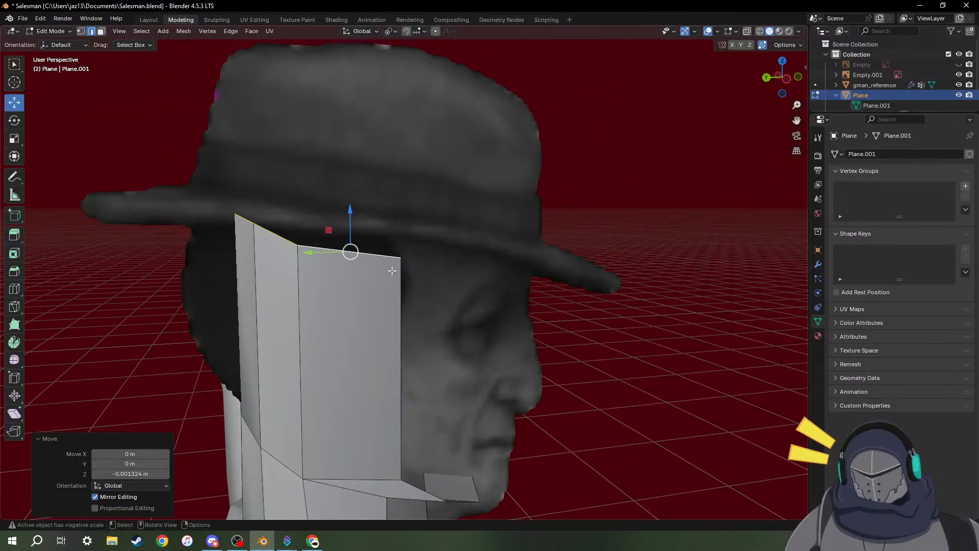
left_click(473, 234)
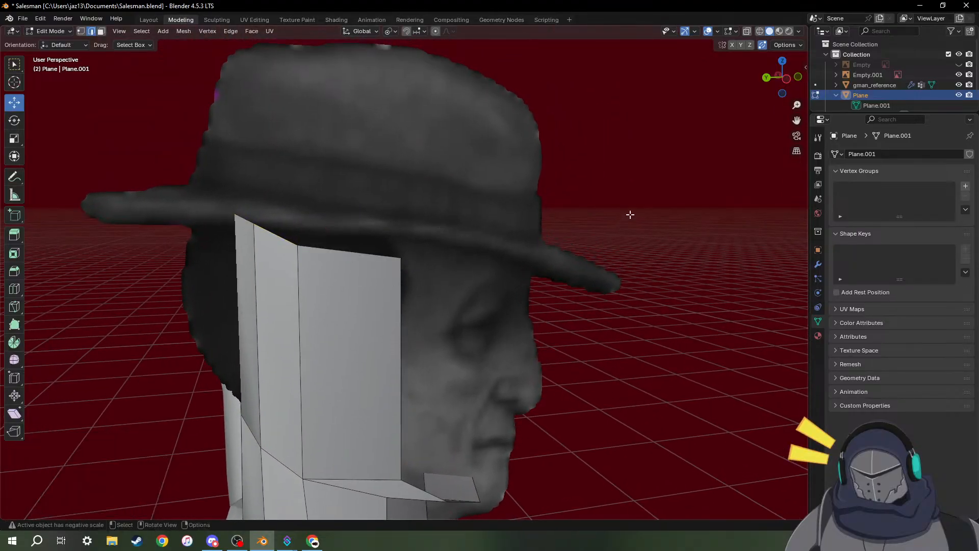
middle_click_drag(334, 250, 440, 226)
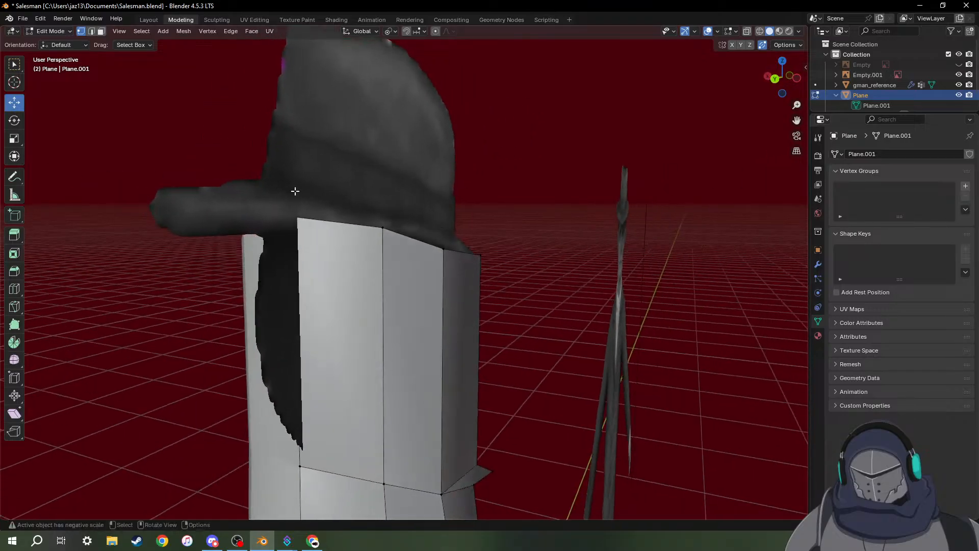
left_click_drag(251, 180, 532, 290)
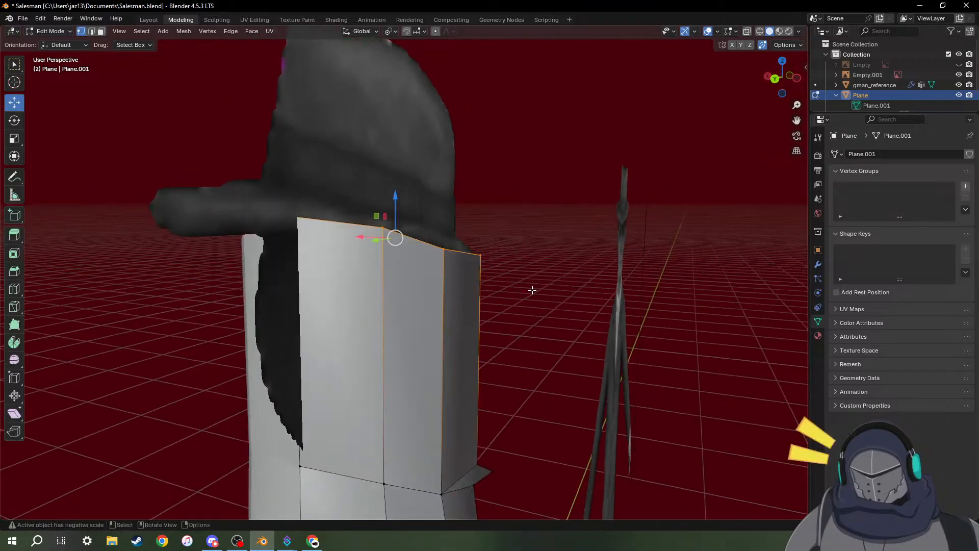
left_click(481, 255, "shift")
left_click(481, 255, "shift")
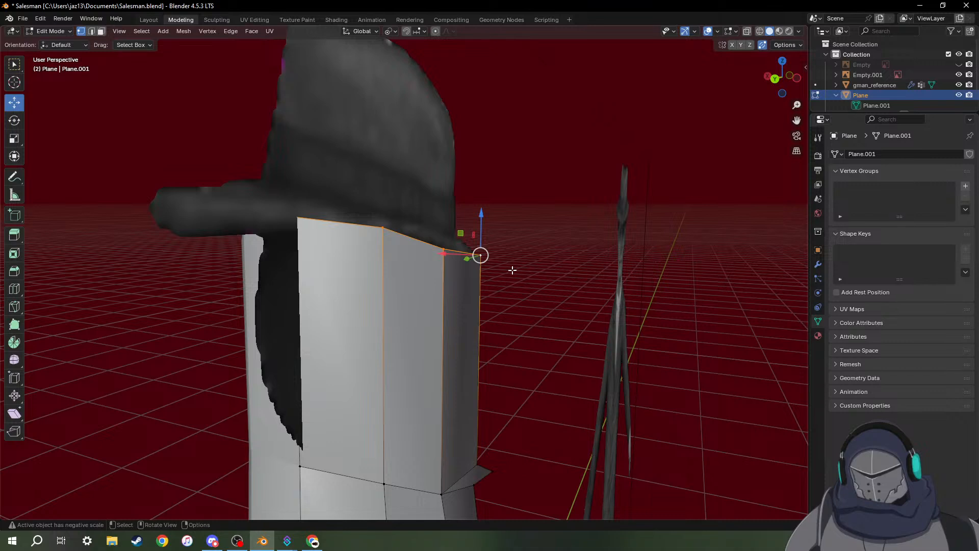
Try to scale the selected top rim vertices to 0 on all axes about the active vertex.
type("s0")
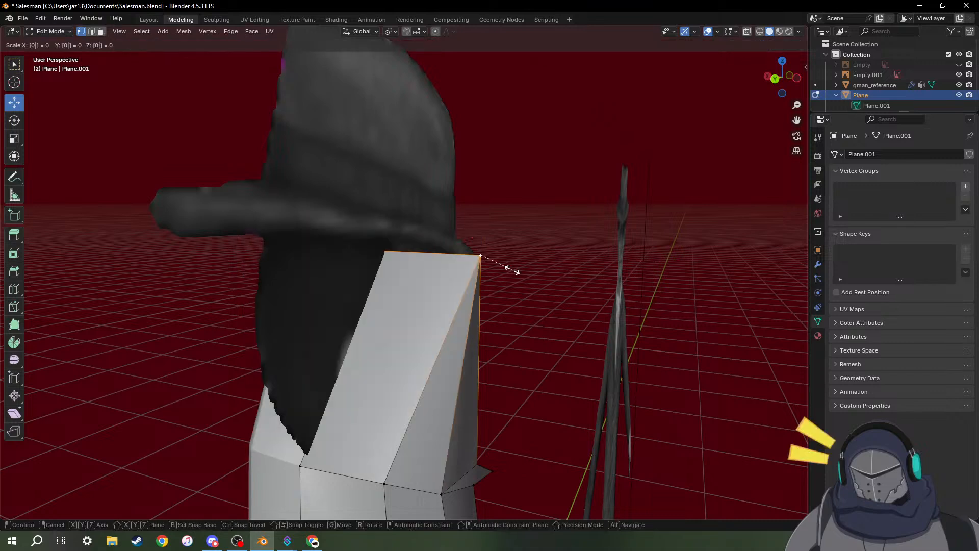
key("Return")
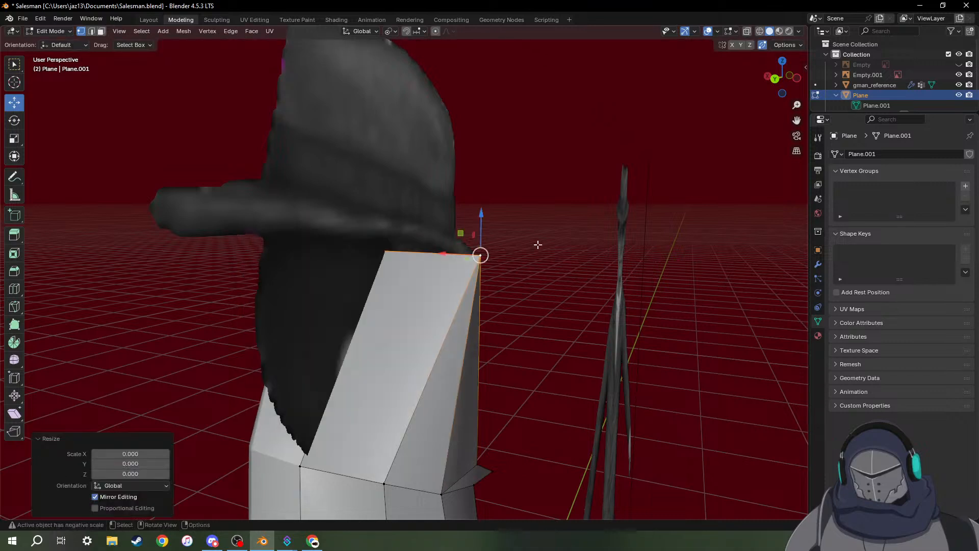
key("ctrl+z")
Flatten the top rim vertices level with the front corner vertex by scaling them to 0 along Z.
middle_click_drag(543, 240, 492, 239)
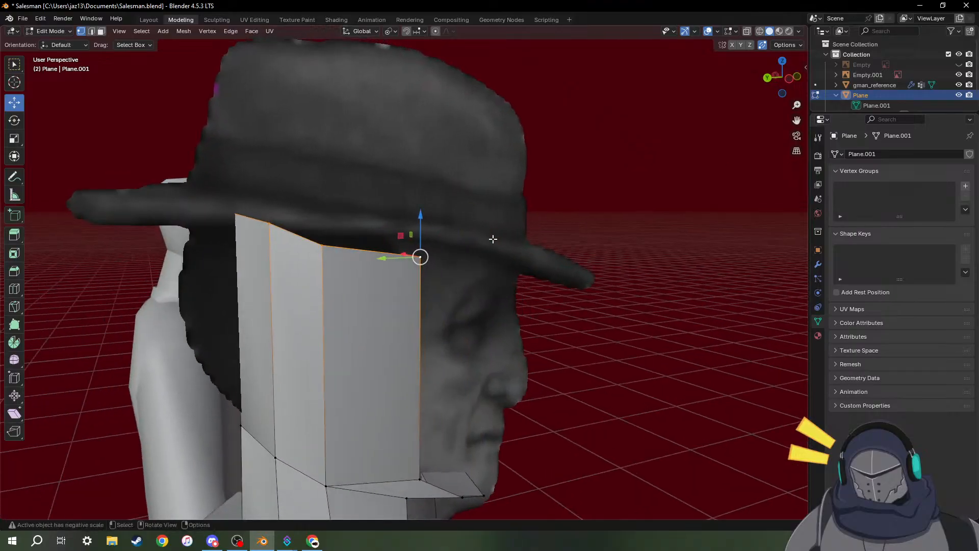
key("s")
type("z")
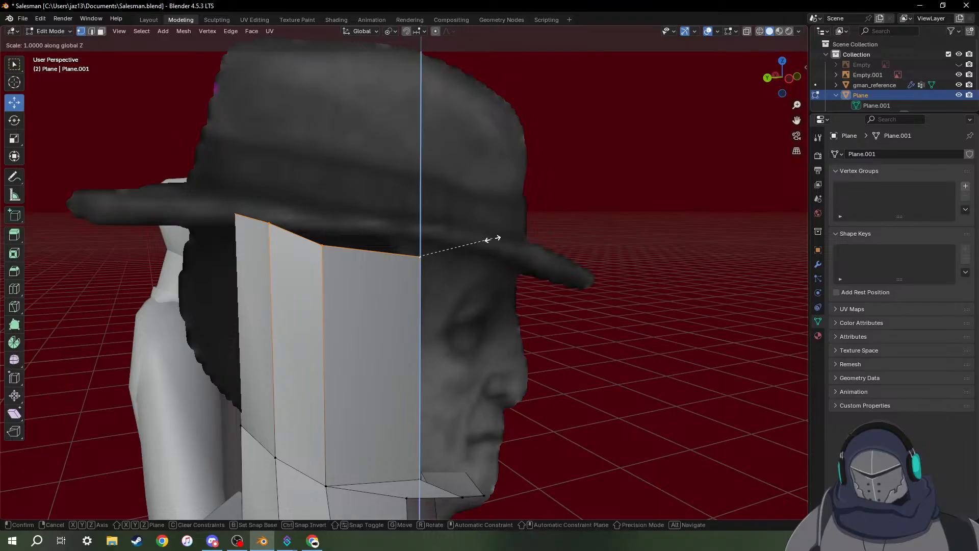
type("0")
key("Return")
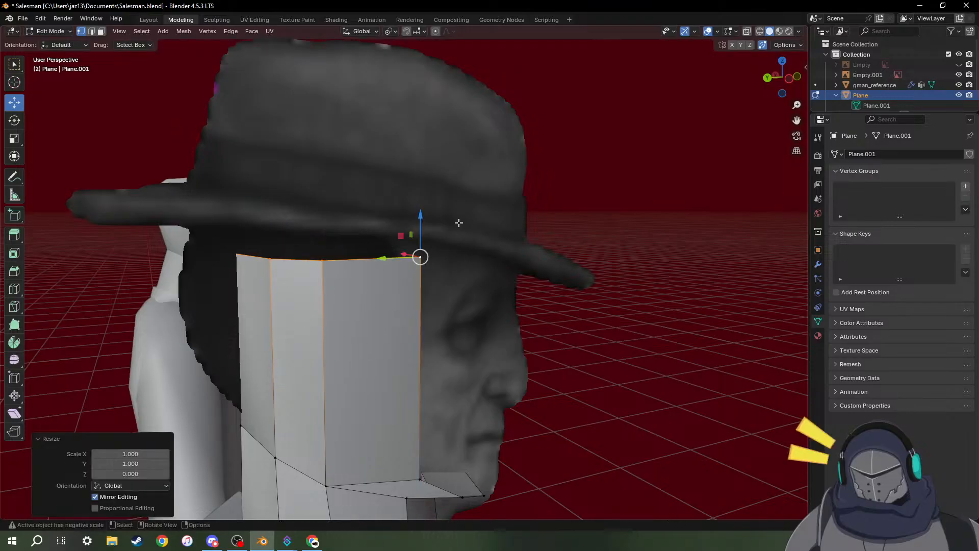
Examine gman_reference's head shape from the front and compare it with the extruded head walls from front and side.
middle_click_drag(458, 221, 402, 304)
scroll(402, 304, "down", 3)
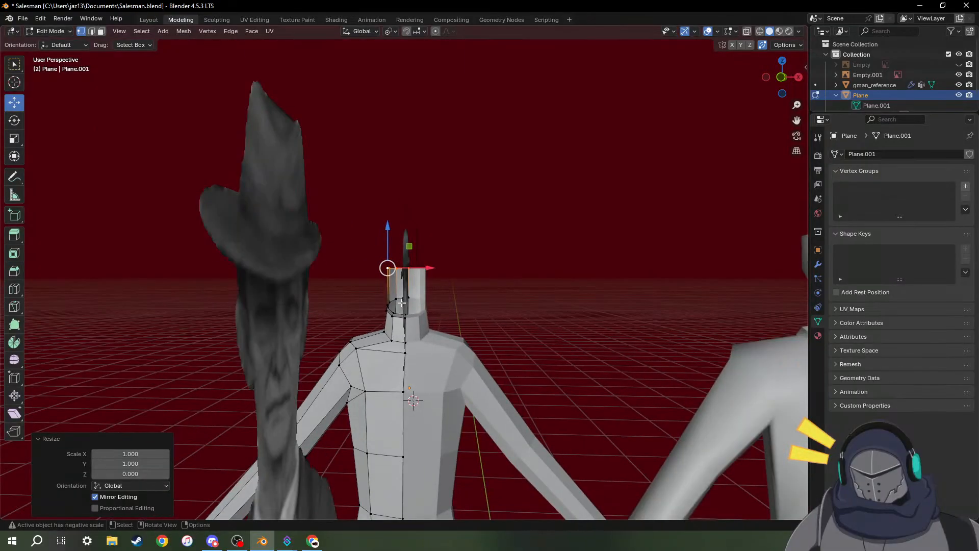
scroll(402, 304, "up", 5)
middle_click_drag(368, 346, 669, 346)
middle_click_drag(778, 308, 522, 316, "shift")
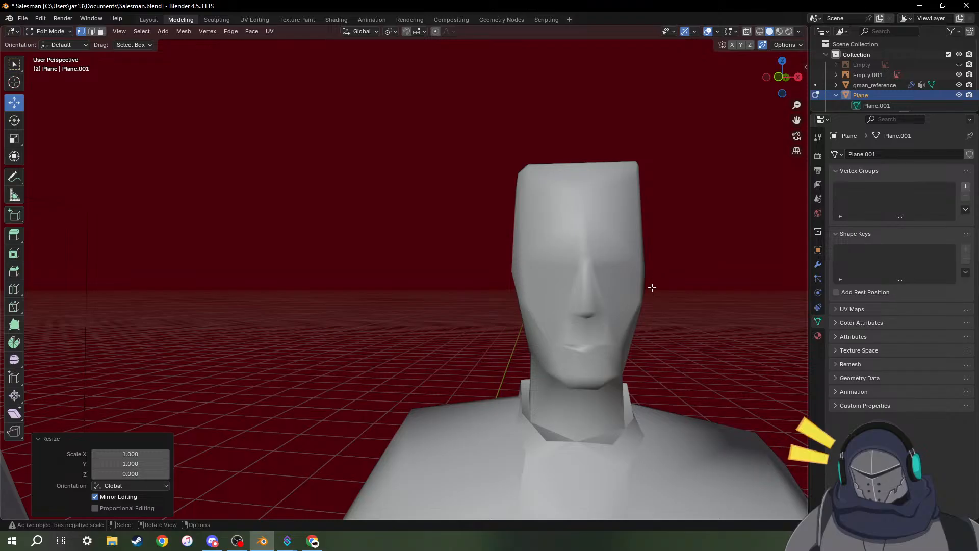
mouse_move(652, 288)
middle_mouse_down()
mouse_move(590, 287)
mouse_move(678, 289)
mouse_move(659, 291)
middle_mouse_up()
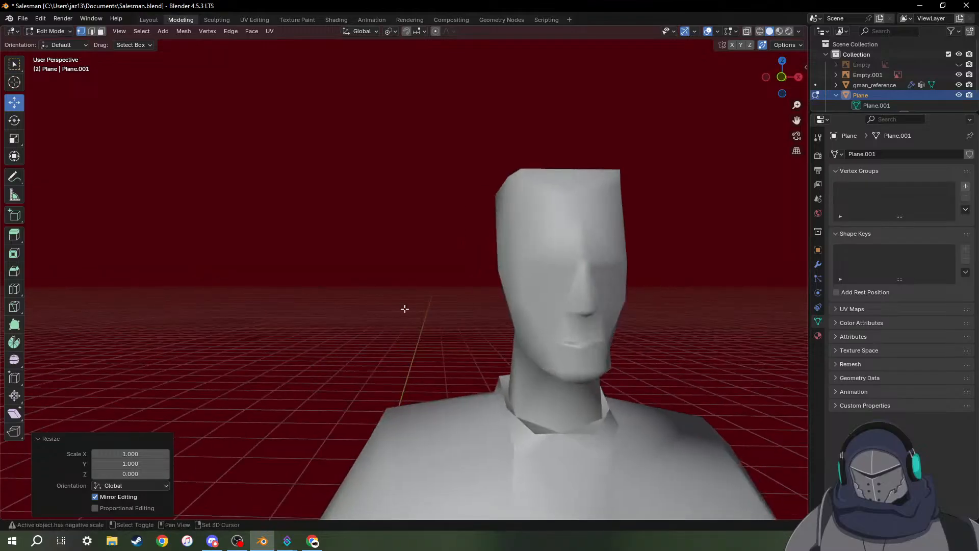
middle_click_drag(405, 309, 598, 302, "shift")
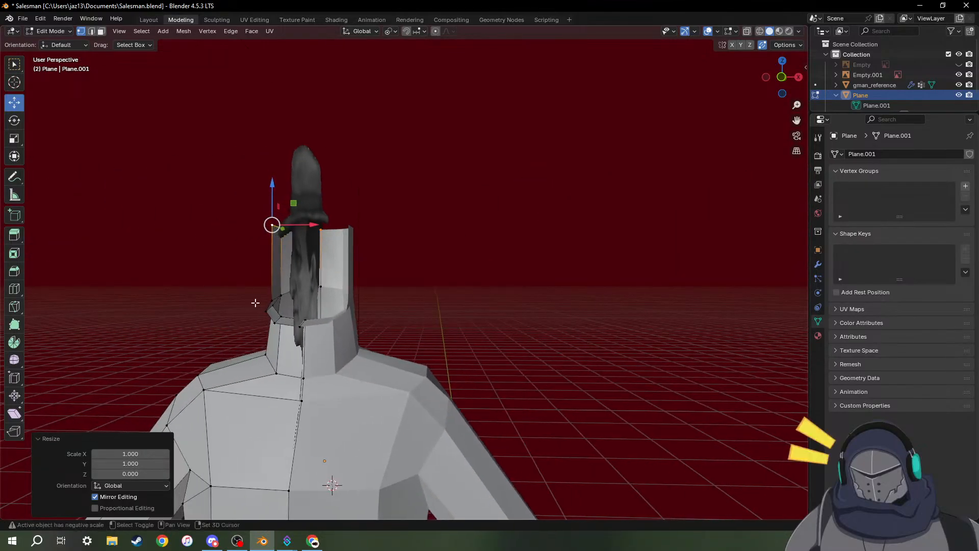
middle_click_drag(255, 303, 371, 304, "shift")
scroll(362, 319, "up", 4)
middle_click_drag(325, 341, 457, 310, "shift")
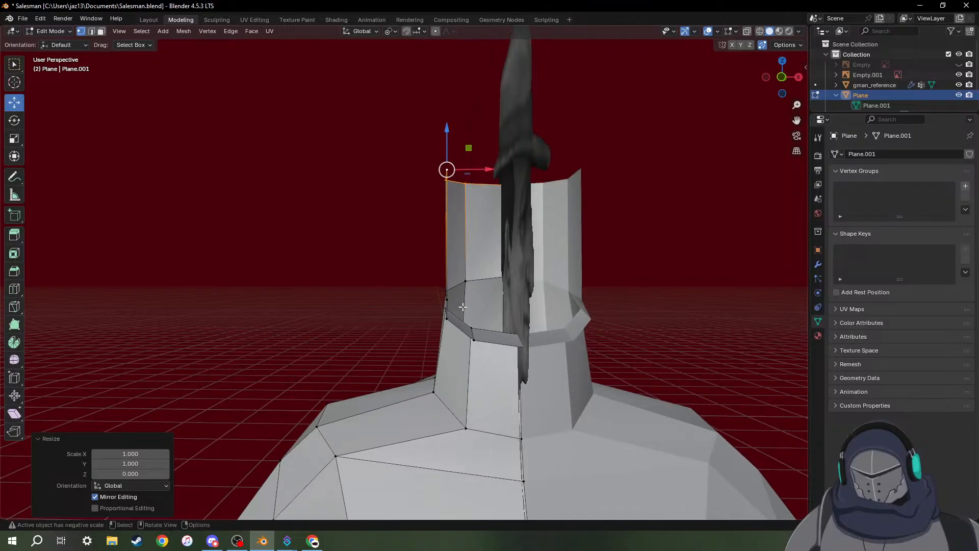
middle_click_drag(480, 277, 520, 287)
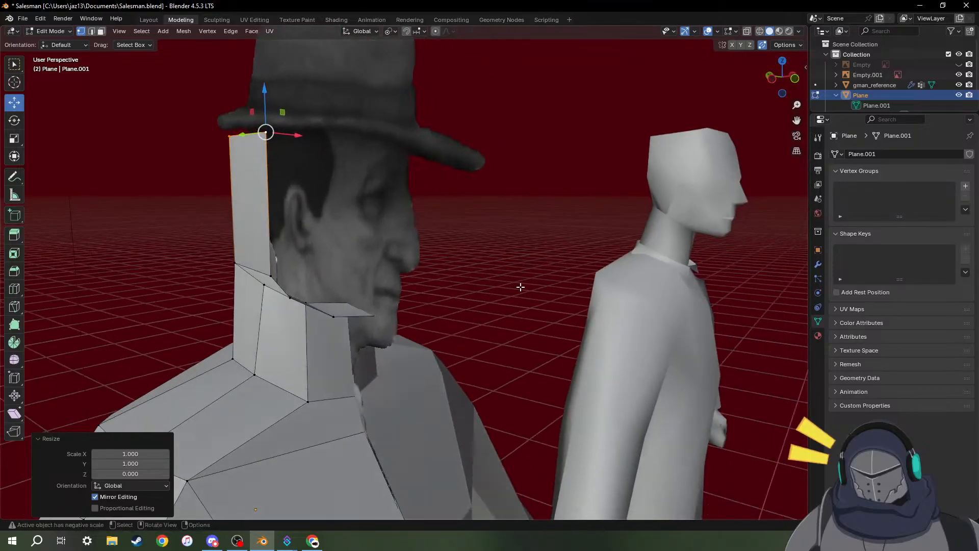
middle_click_drag(294, 305, 333, 290)
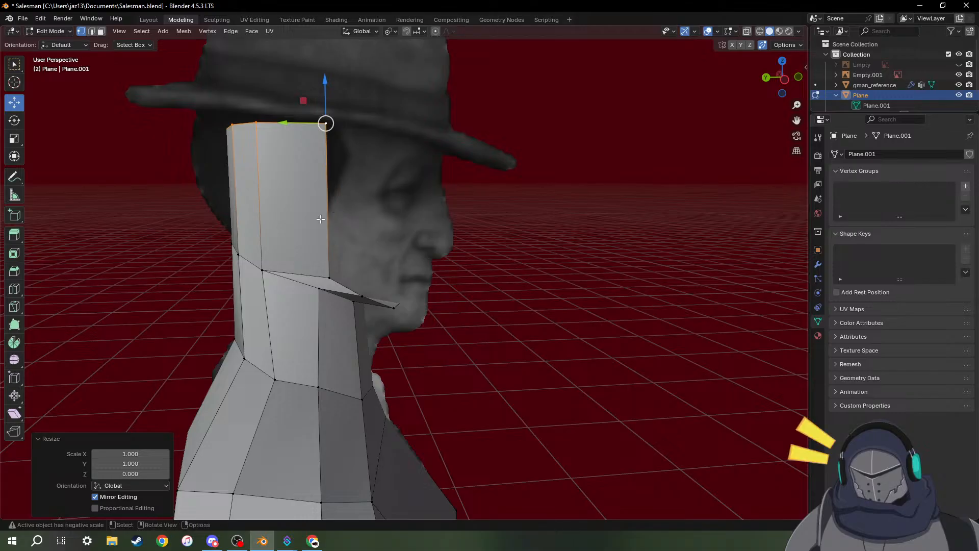
Add two evenly spaced horizontal loop cuts around the extruded head walls, without sliding them.
key("alt+a")
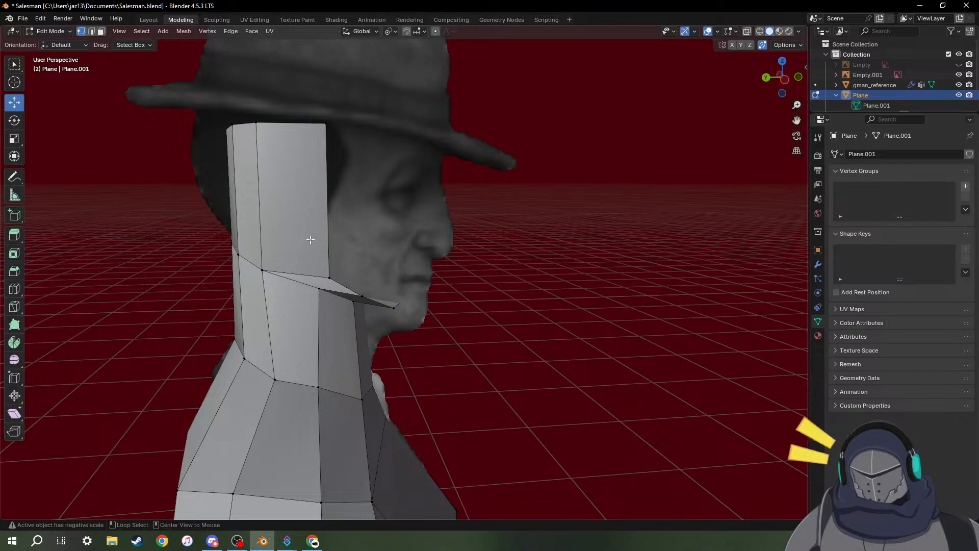
key("ctrl+r")
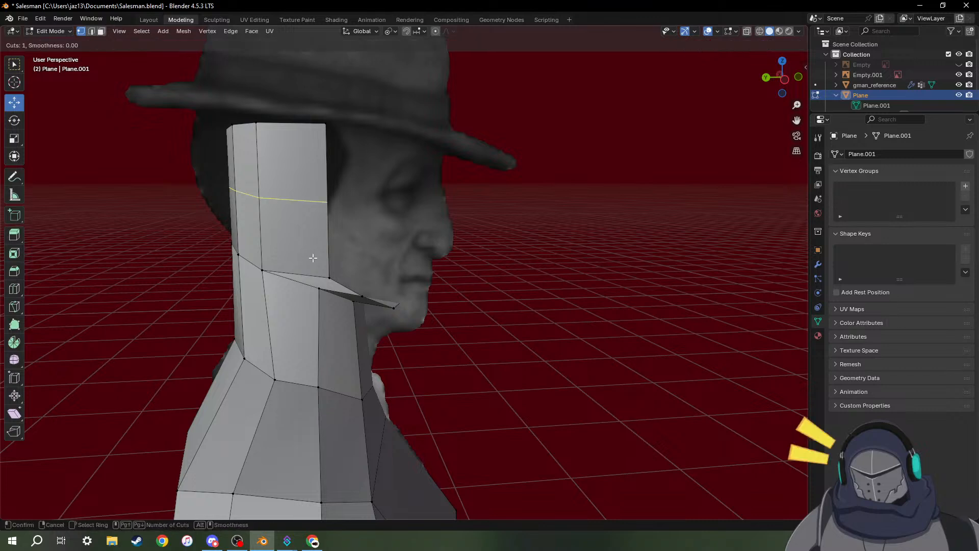
scroll(310, 226, "up", 1)
left_click(310, 226)
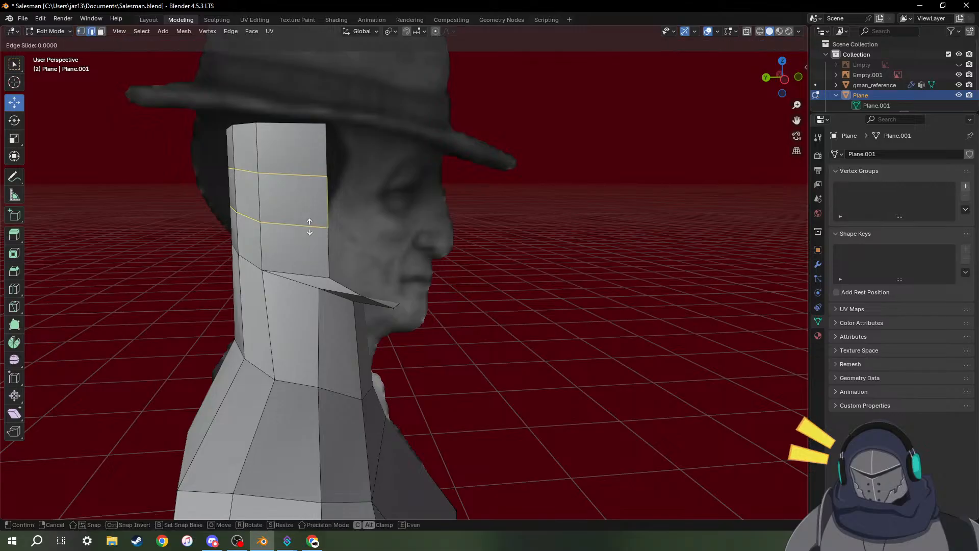
right_click(396, 225)
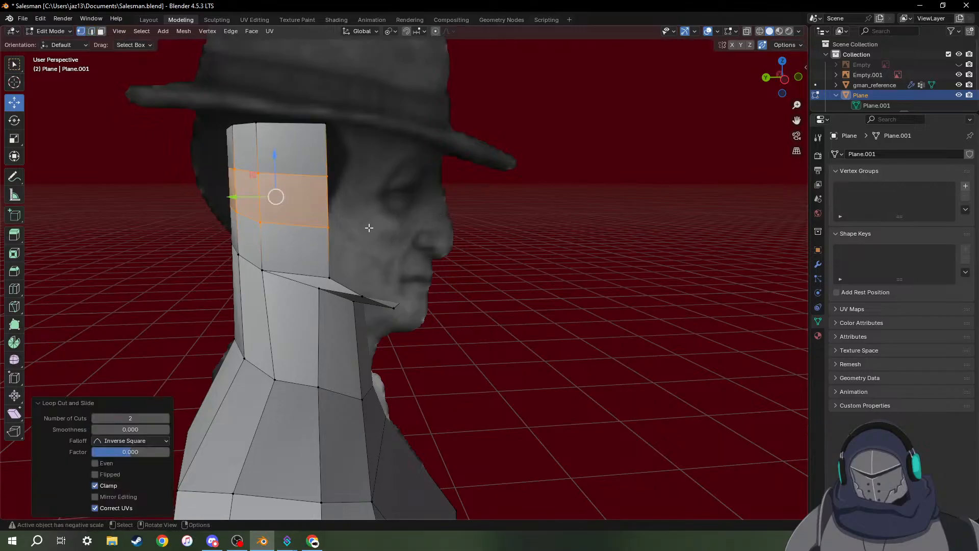
Show the front reference image Empty and view the head and body mesh against it from the front.
middle_click_drag(430, 221, 306, 219)
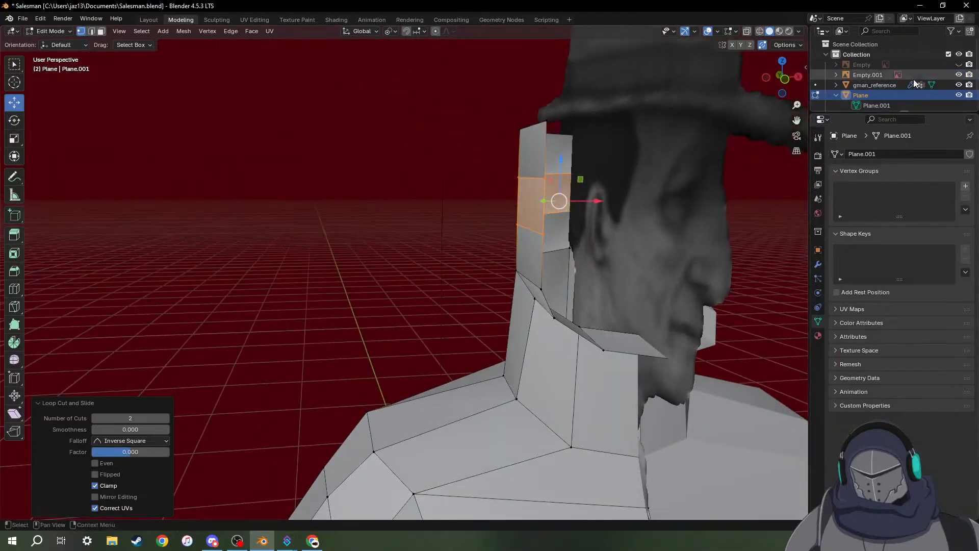
left_click(959, 64)
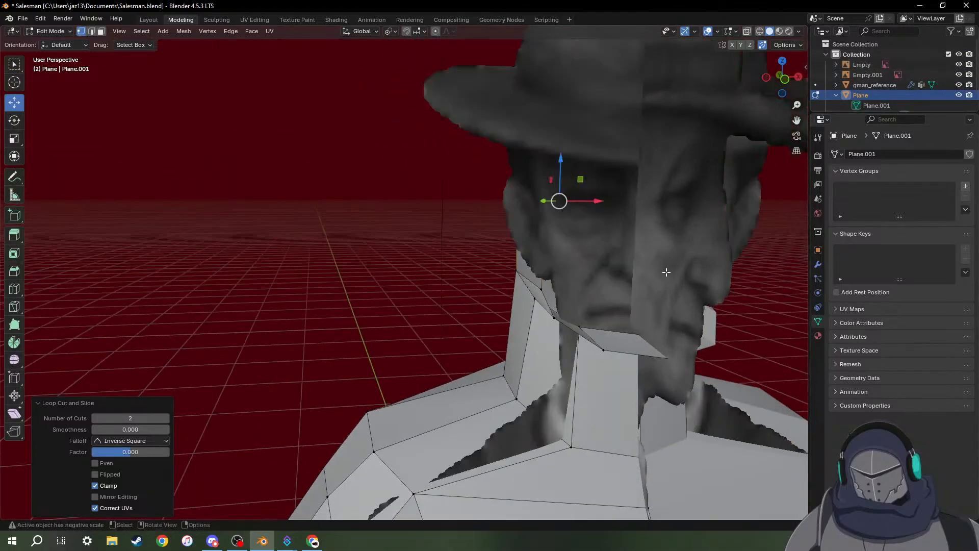
middle_click_drag(617, 270, 641, 266)
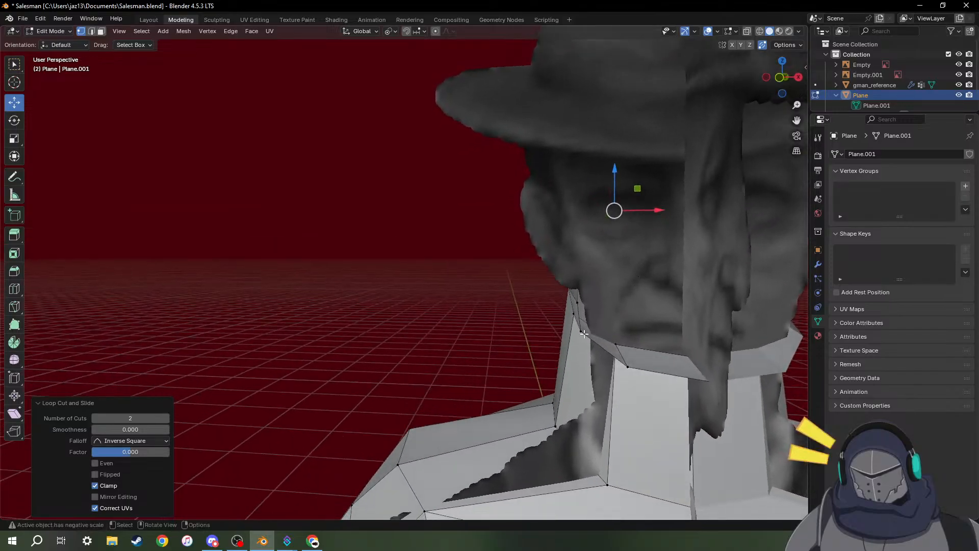
mouse_move(568, 339)
middle_mouse_down()
mouse_move(536, 335)
mouse_move(580, 328)
mouse_move(573, 333)
middle_mouse_up()
scroll(573, 333, "down", 8)
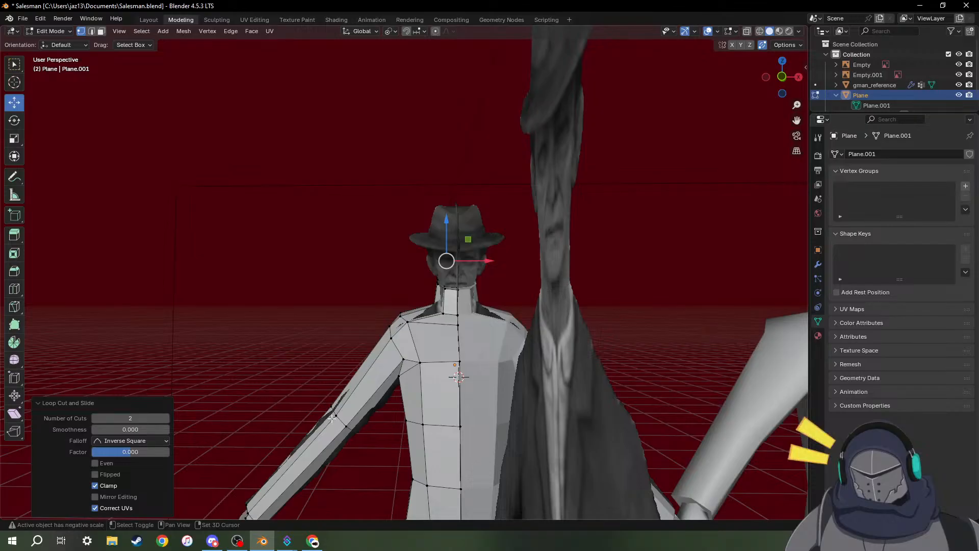
Examine the hand, body and head proportions against the reference images and gman_reference from the front and side.
middle_click_drag(332, 417, 581, 104, "shift")
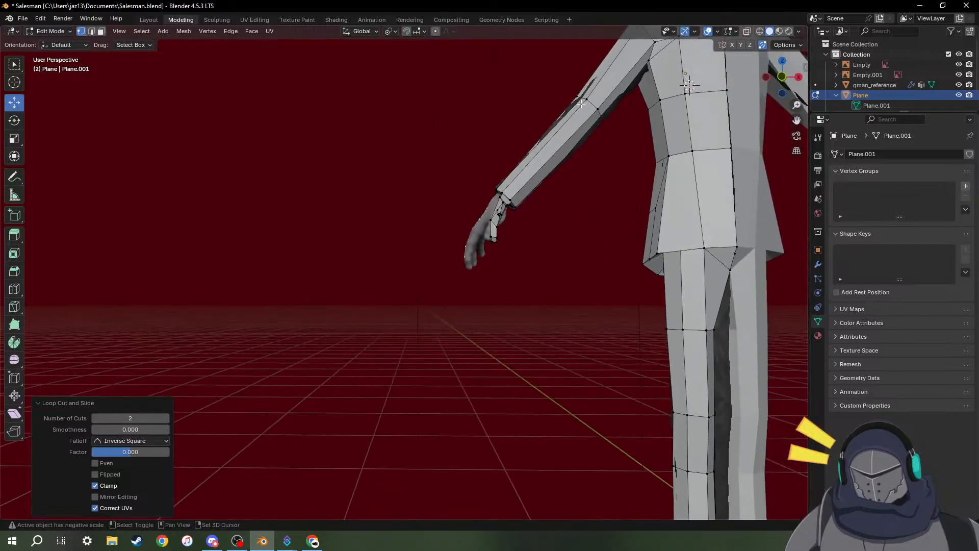
scroll(631, 238, "down", 1)
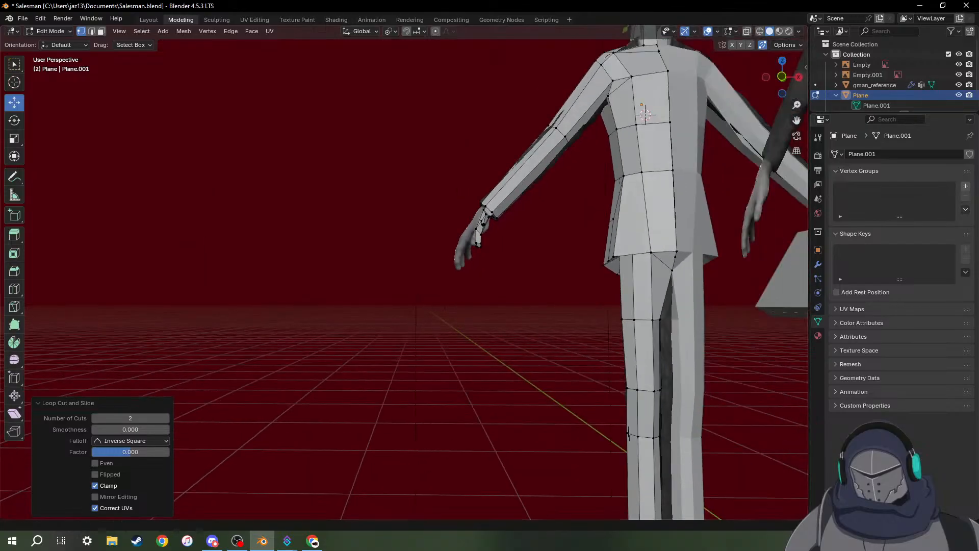
left_click(470, 245)
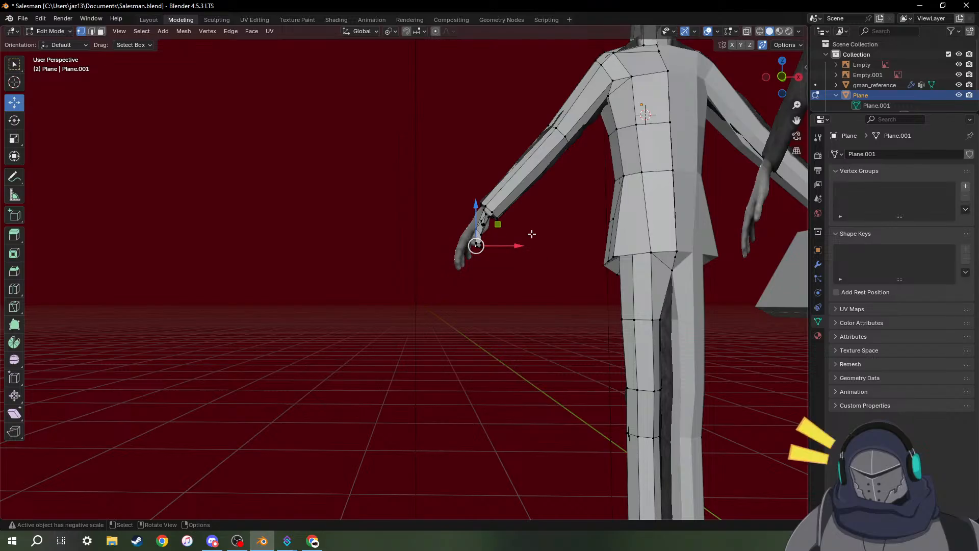
middle_click_drag(707, 254, 415, 297)
middle_click_drag(442, 308, 469, 304)
middle_click_drag(603, 270, 560, 248, "shift")
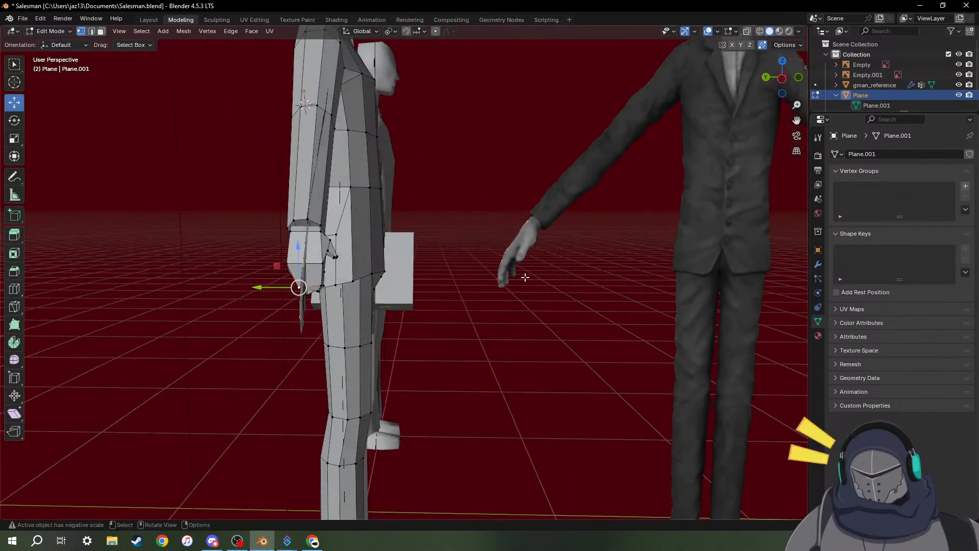
scroll(505, 278, "down", 5)
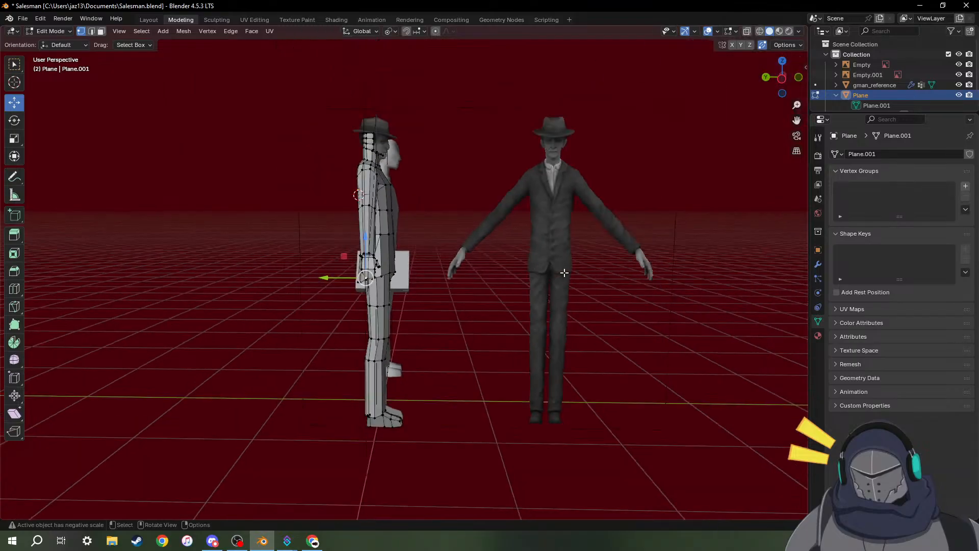
scroll(527, 278, "up", 4)
middle_click_drag(525, 274, 421, 271)
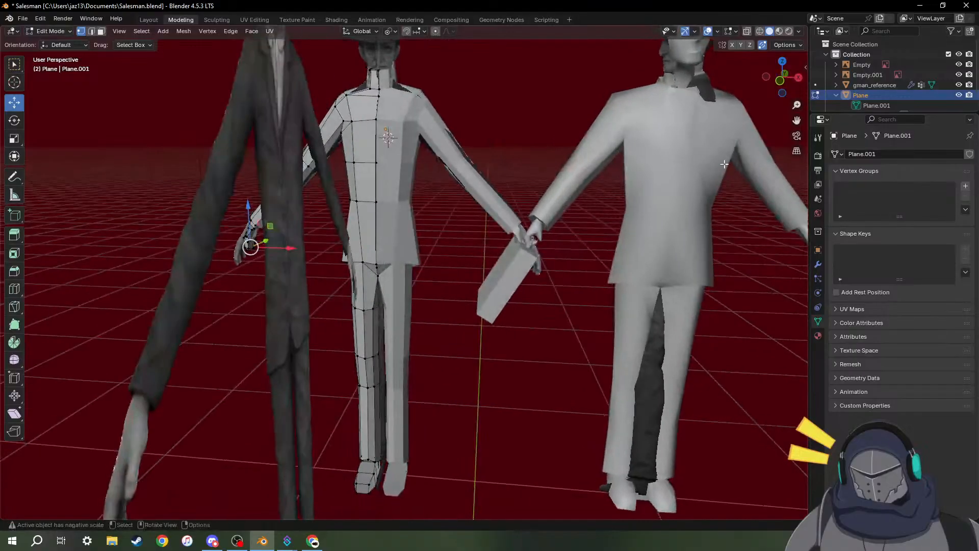
left_click(783, 81)
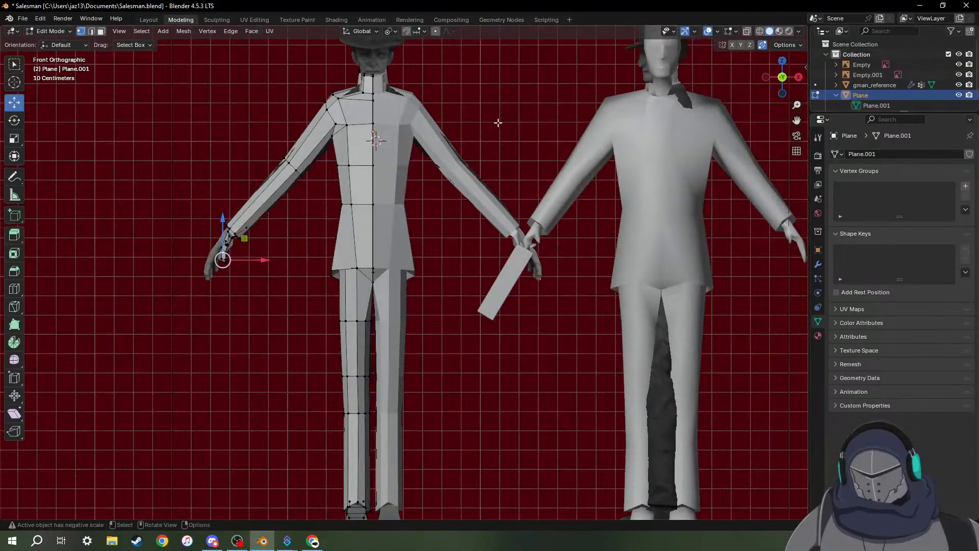
middle_click_drag(434, 126, 427, 367, "shift")
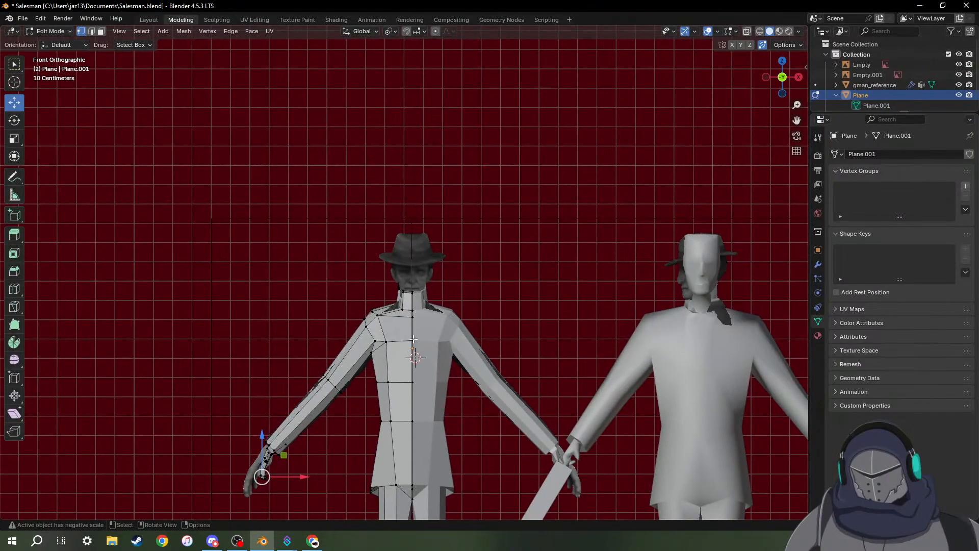
scroll(413, 338, "up", 10)
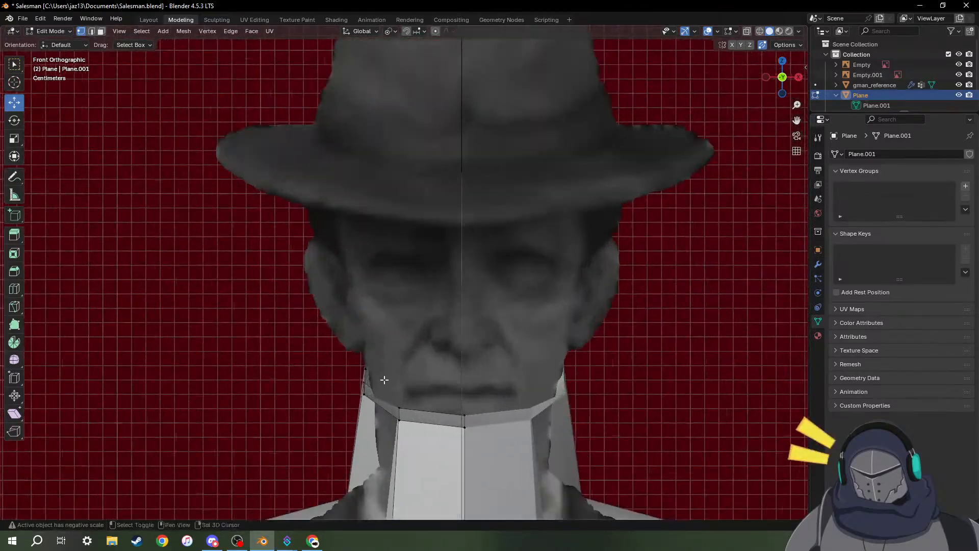
middle_click_drag(385, 380, 412, 302, "shift")
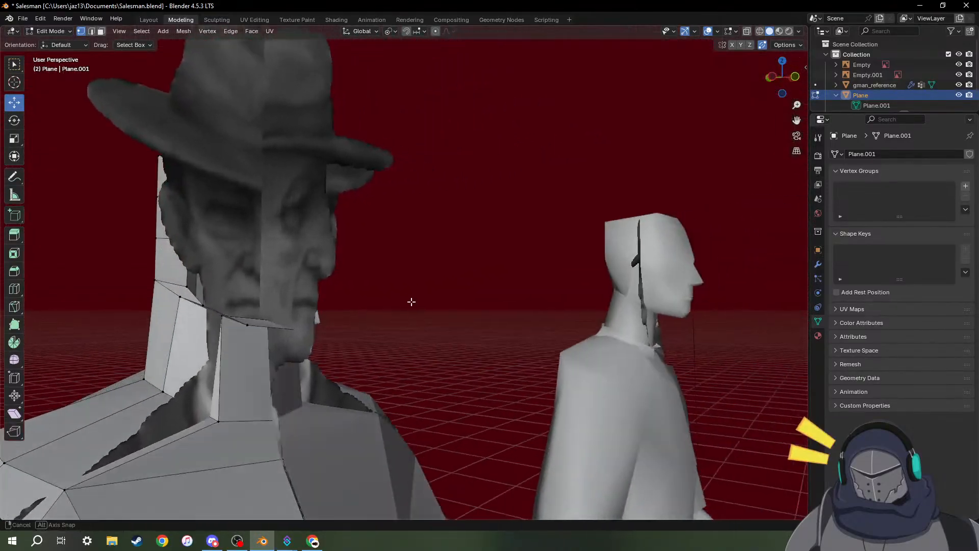
middle_click_drag(285, 287, 505, 309)
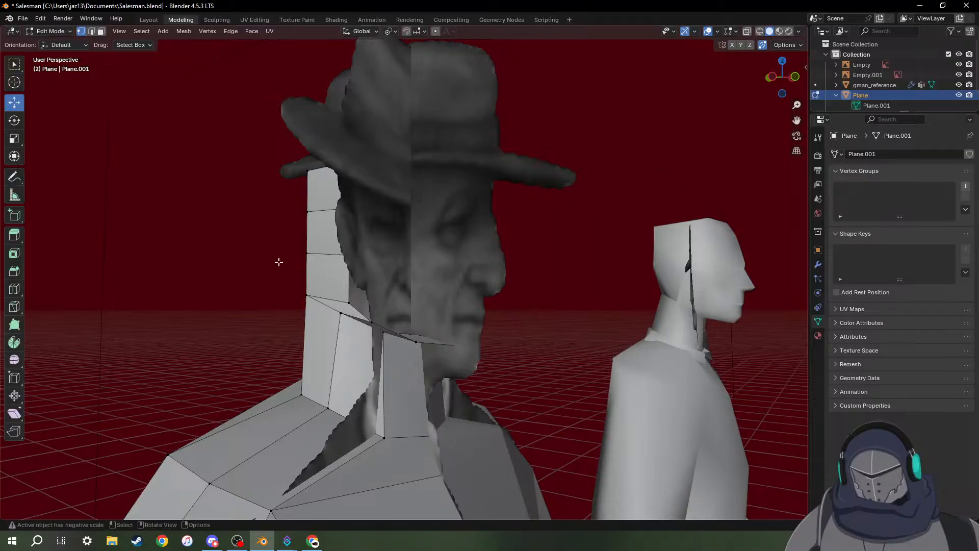
middle_click_drag(279, 261, 407, 256)
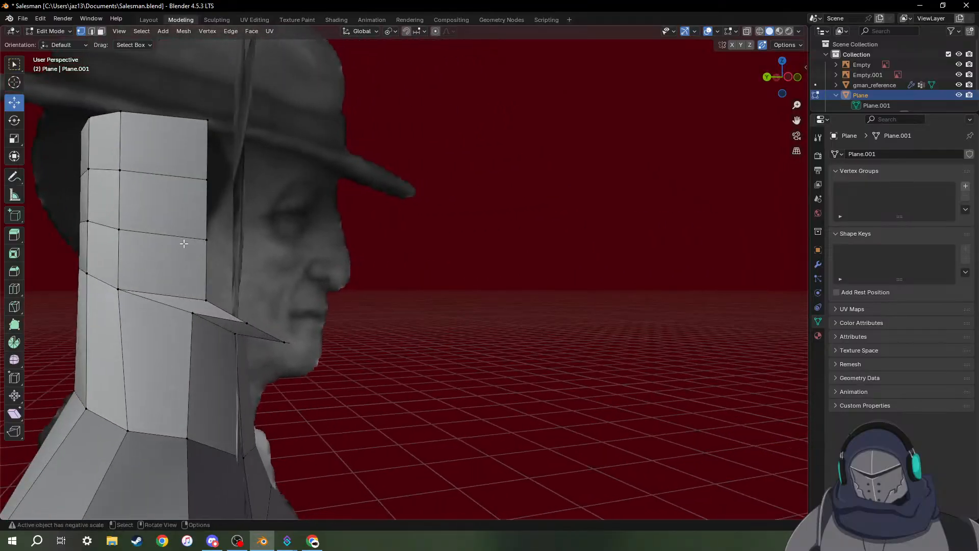
Scale the lower of the two head-wall edge loops outward in X and Y by about 1.24, leaving Z locked.
middle_click_drag(157, 249, 337, 256, "shift")
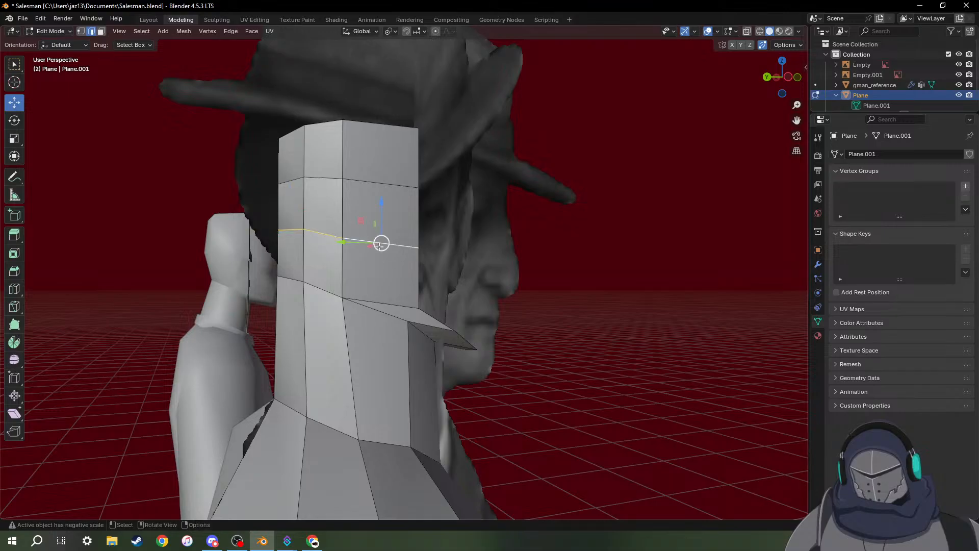
key("s")
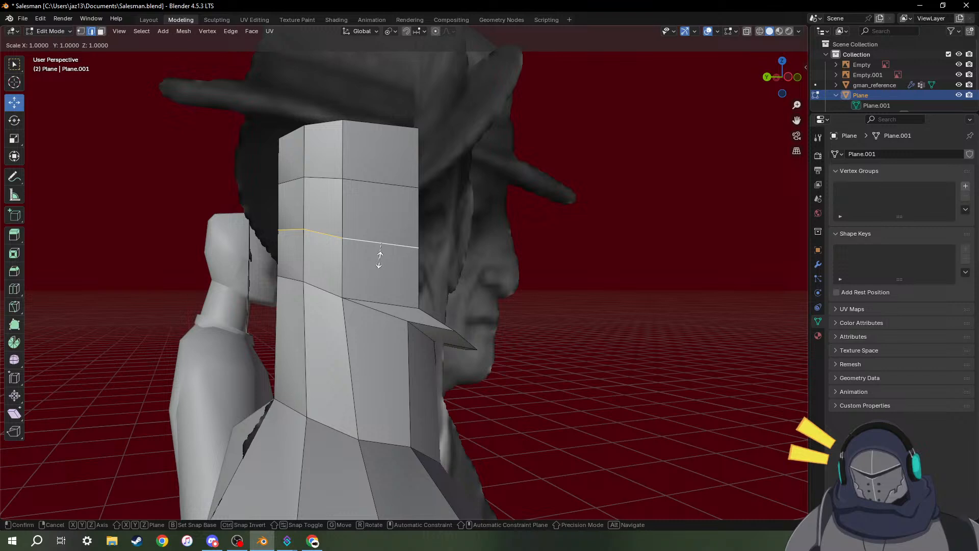
key("shift+z")
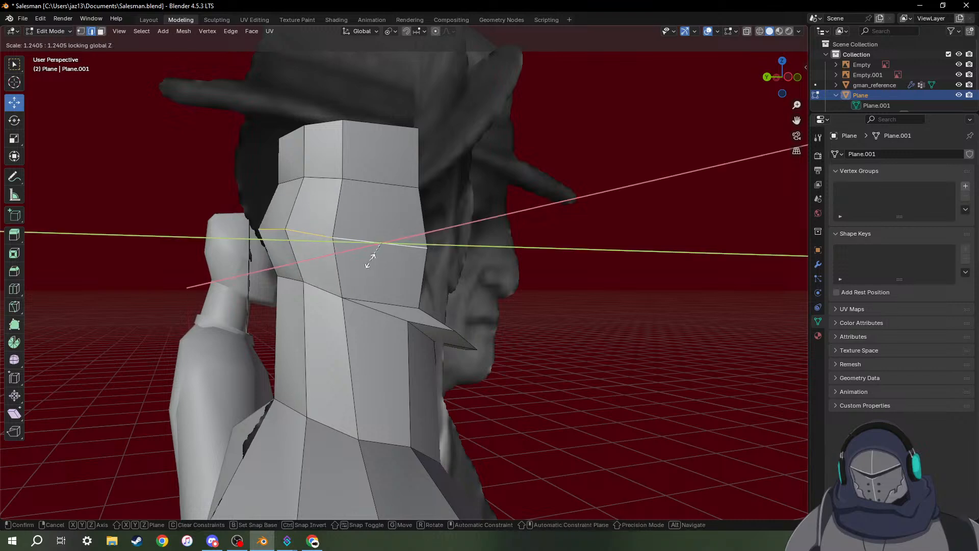
left_click(371, 259)
middle_click_drag(371, 259, 467, 281)
Move the side edge of the widened lower head loop outward along X in two small moves, the second about 0.0037 m.
left_click(643, 249)
middle_click_drag(412, 248, 437, 252)
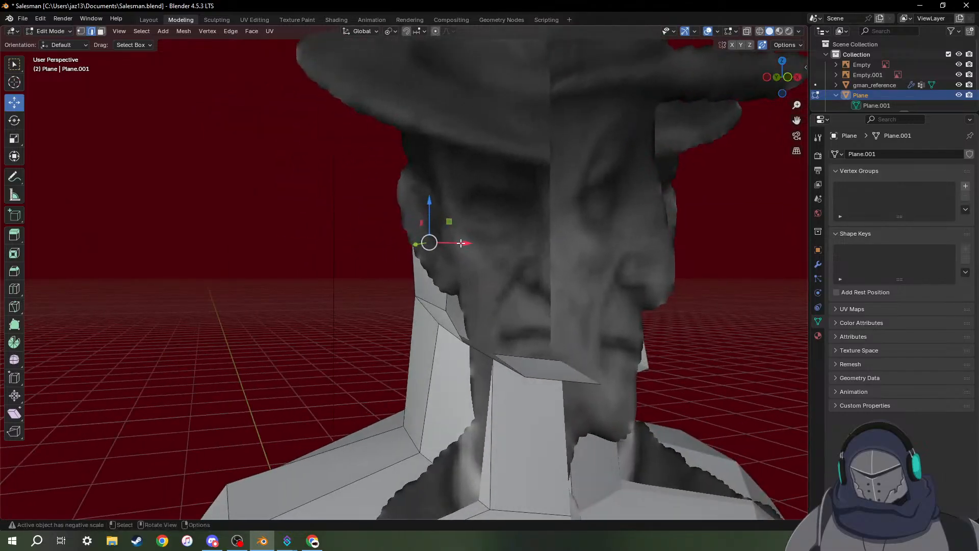
left_click_drag(461, 243, 448, 244)
mouse_move(449, 252)
middle_mouse_down()
mouse_move(436, 225)
mouse_move(433, 256)
middle_mouse_up()
left_click_drag(464, 244, 456, 242)
middle_click_drag(418, 278, 442, 274)
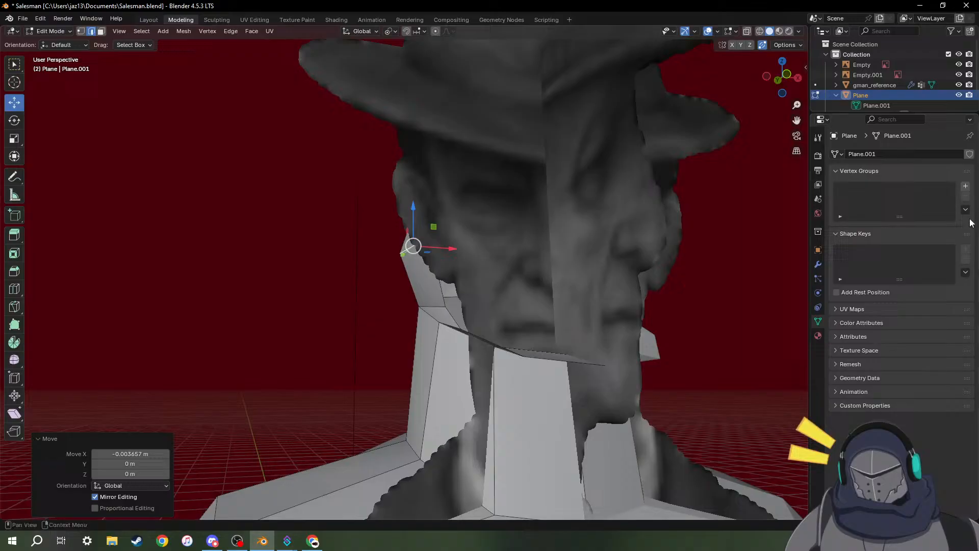
Hide the front reference image Empty and move the bottom side edge of the head wall slightly outward along X.
left_click(959, 65)
middle_click_drag(637, 230, 599, 241)
scroll(599, 241, "down", 5)
middle_click_drag(548, 299, 633, 299)
left_click(407, 288)
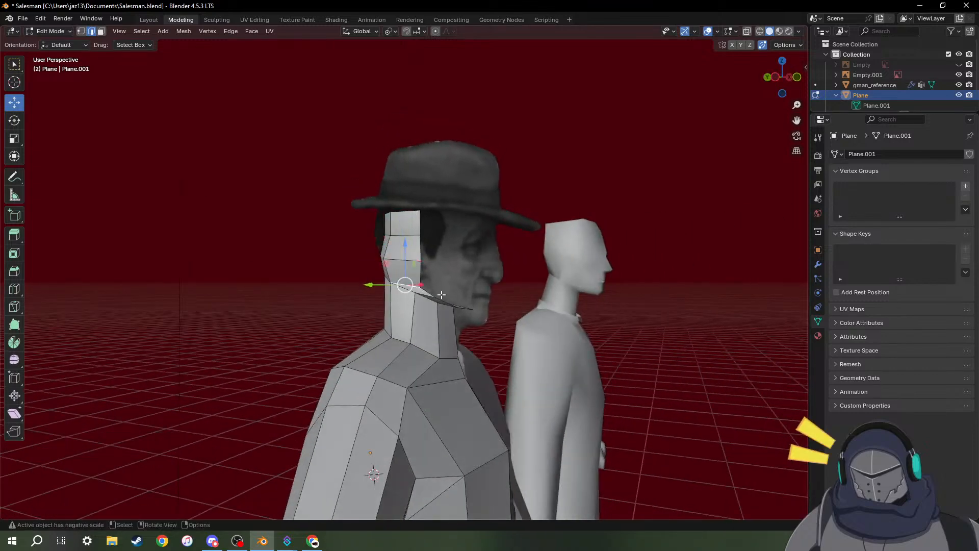
middle_click_drag(450, 294, 389, 290)
middle_click_drag(456, 288, 442, 289)
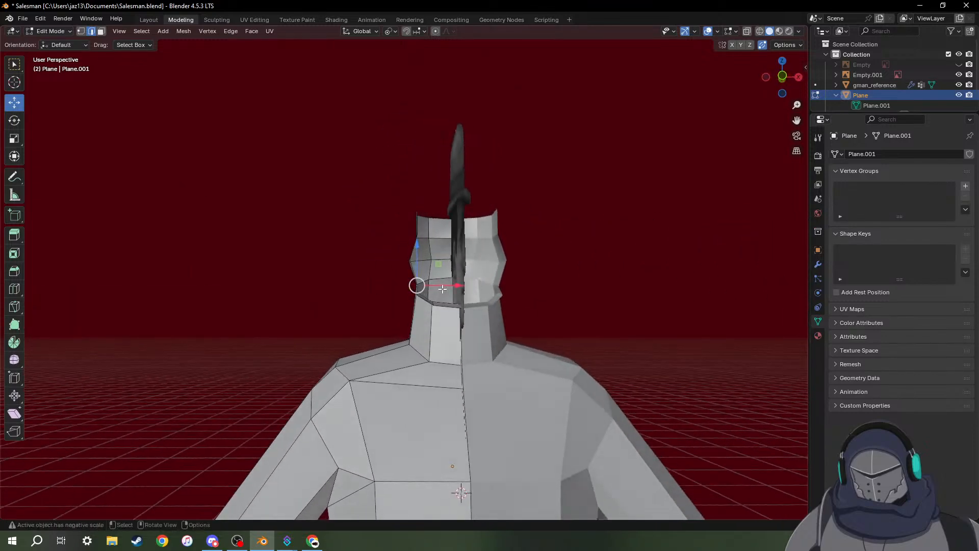
left_click_drag(456, 287, 452, 284)
middle_click_drag(411, 280, 473, 314)
left_click_drag(476, 311, 469, 311)
Move the front corner vertex at the bottom of the head's side wall outward along X by about 0.003 m.
middle_click_drag(469, 311, 551, 306)
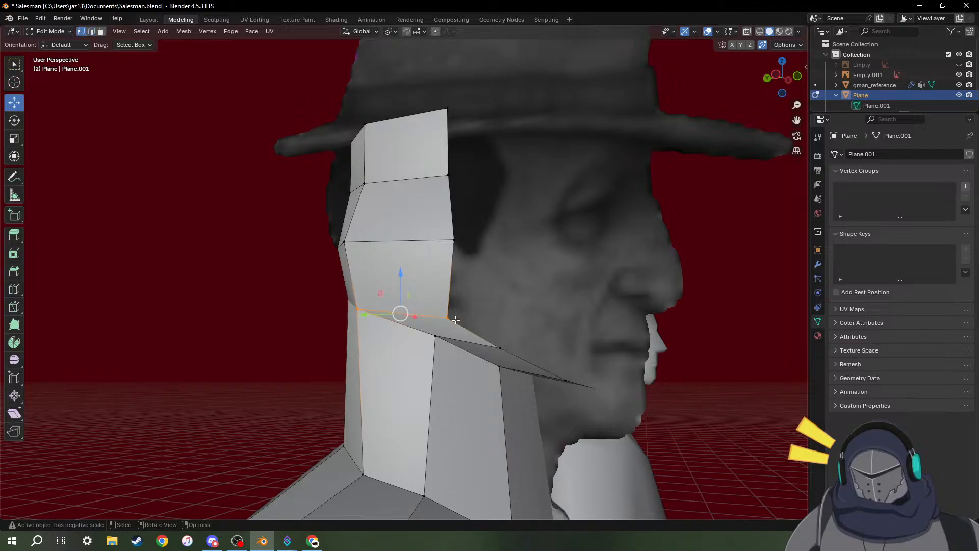
middle_click_drag(501, 326, 414, 325)
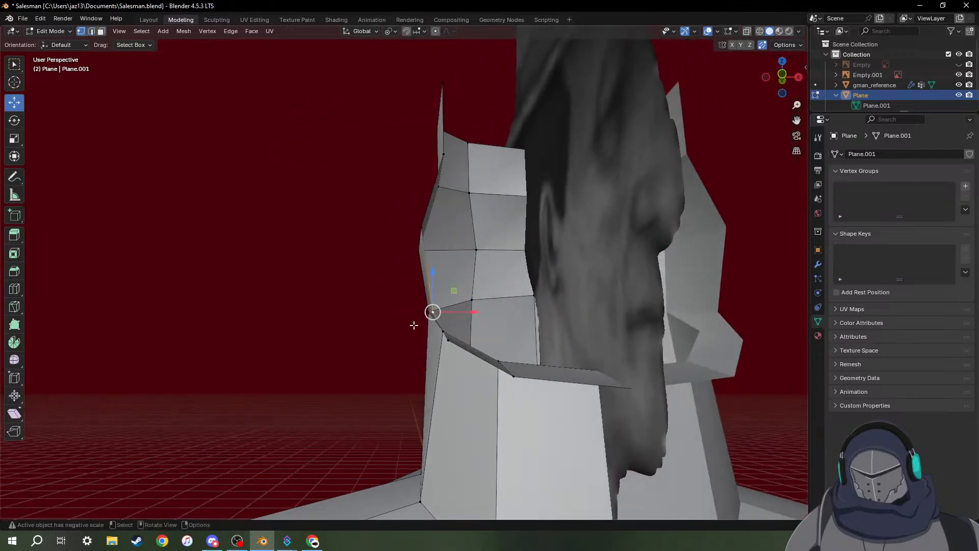
left_click_drag(474, 314, 467, 313)
scroll(467, 314, "down", 4)
mouse_move(472, 303)
middle_mouse_down()
mouse_move(450, 308)
mouse_move(461, 315)
middle_mouse_up()
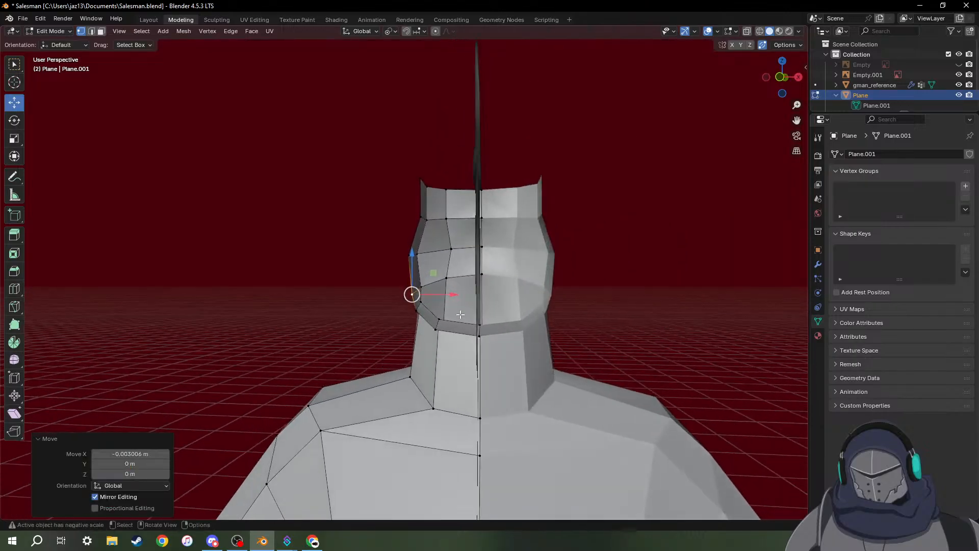
Move the front end vertex of the lower head loop outward along X by about 0.011 m.
middle_click_drag(408, 258, 511, 268)
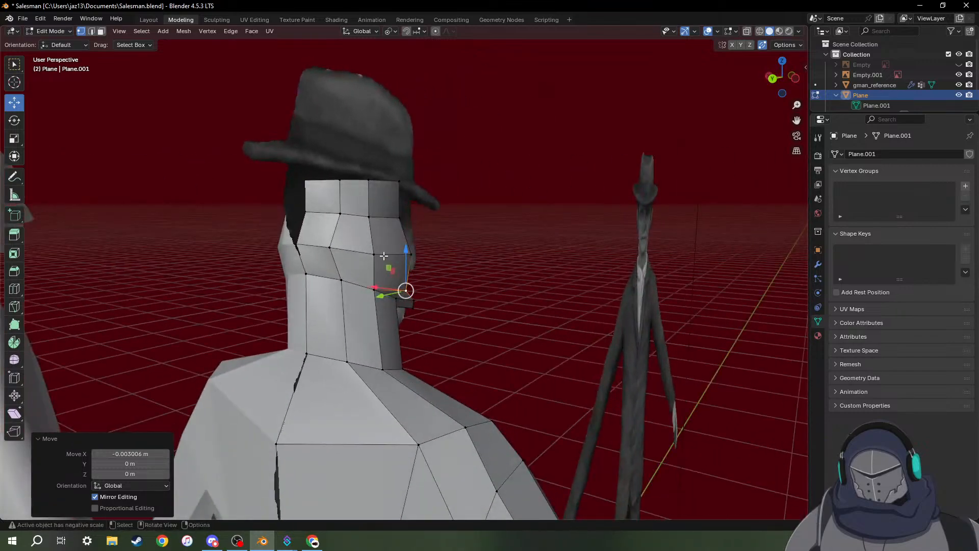
middle_click_drag(394, 257, 319, 264)
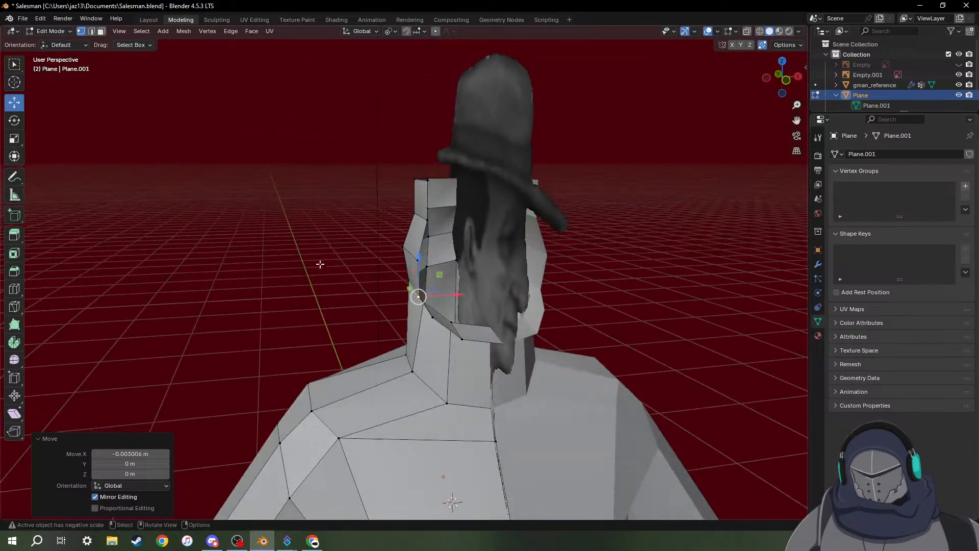
left_click(418, 261)
left_click_drag(459, 260, 447, 260)
middle_click_drag(454, 259, 422, 258)
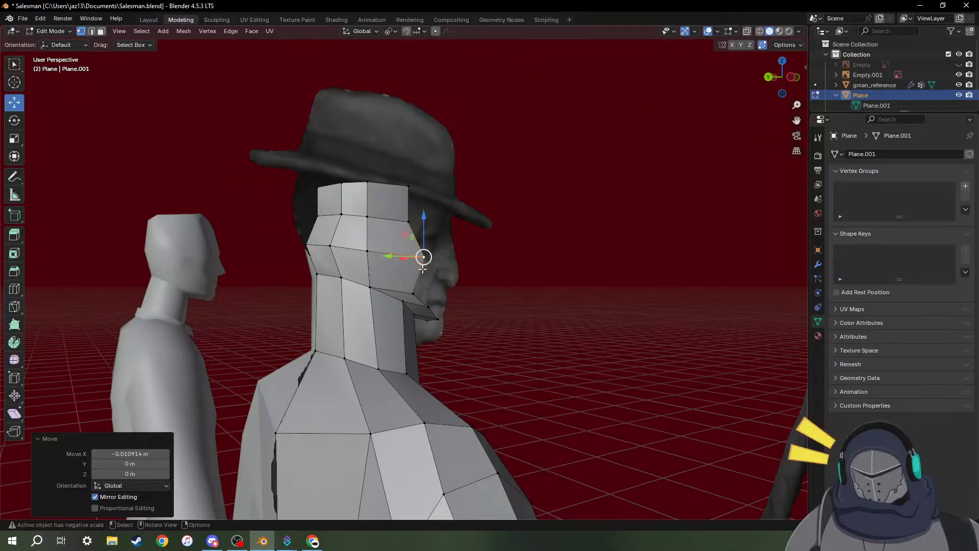
Select the whole lower edge loop around the head and move it down along Z by about 0.014 m.
key("2")
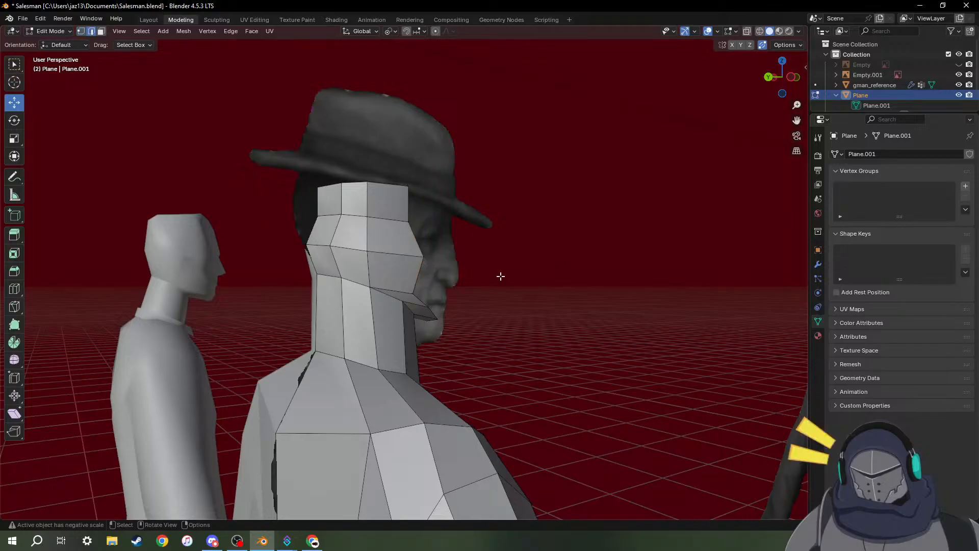
left_click(403, 258)
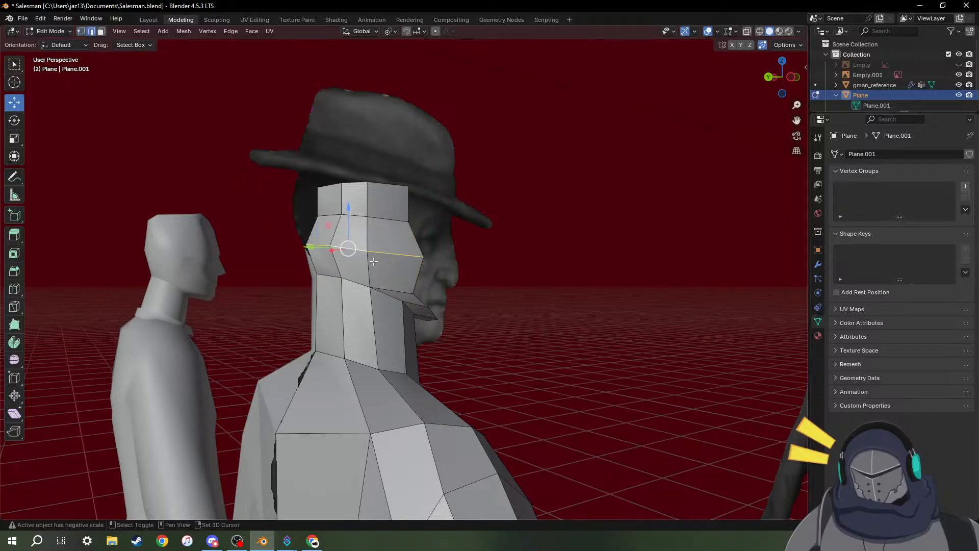
mouse_move(373, 261)
middle_mouse_down()
mouse_move(473, 265)
mouse_move(364, 261)
middle_mouse_up()
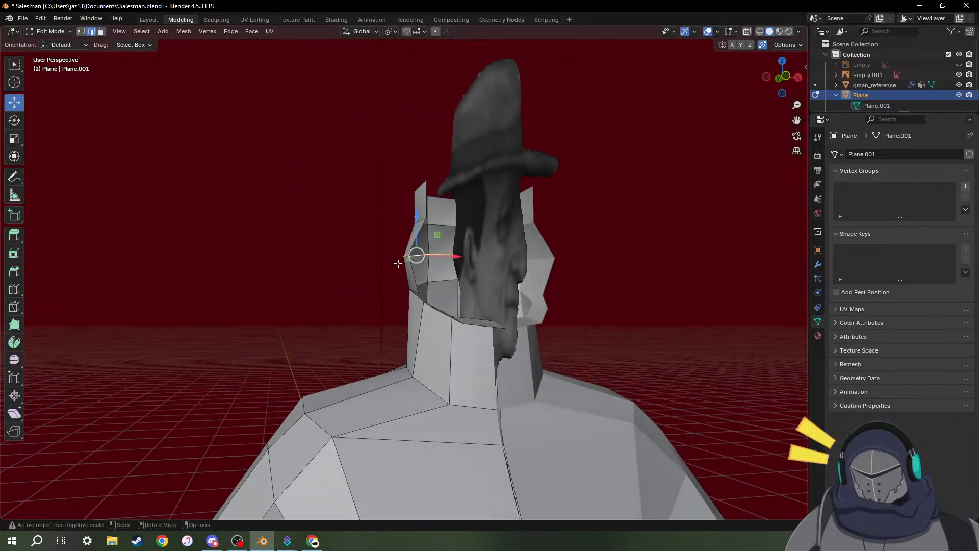
middle_click_drag(514, 279, 590, 290)
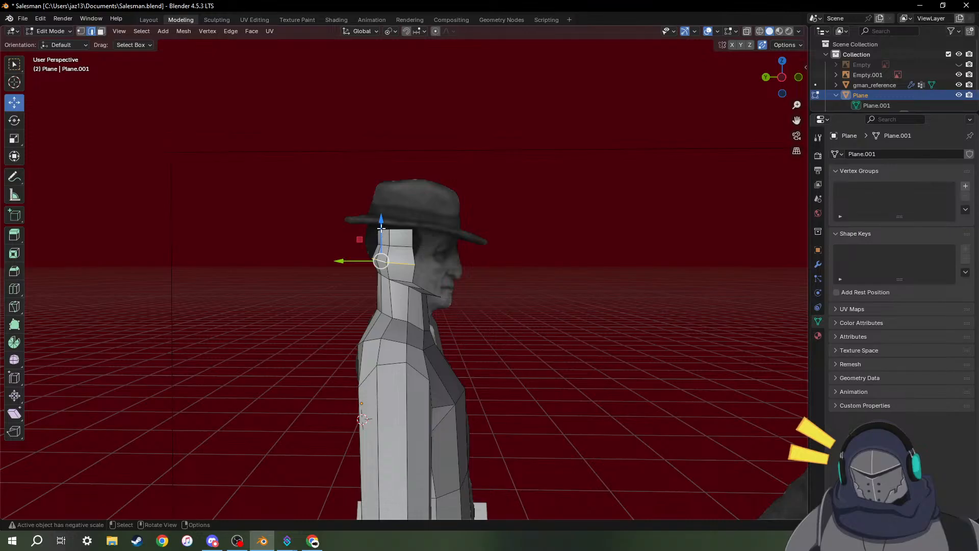
left_click_drag(381, 228, 383, 234)
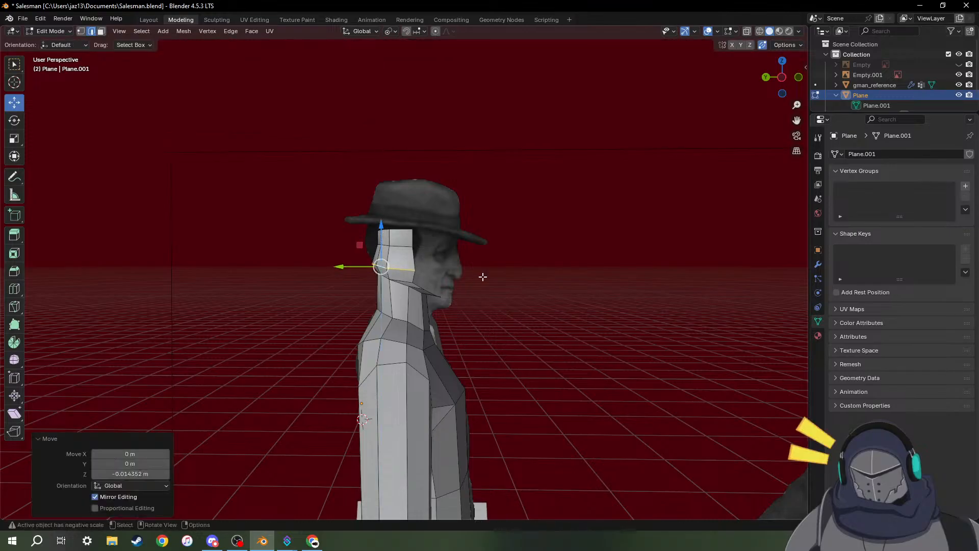
middle_click_drag(383, 235, 469, 275)
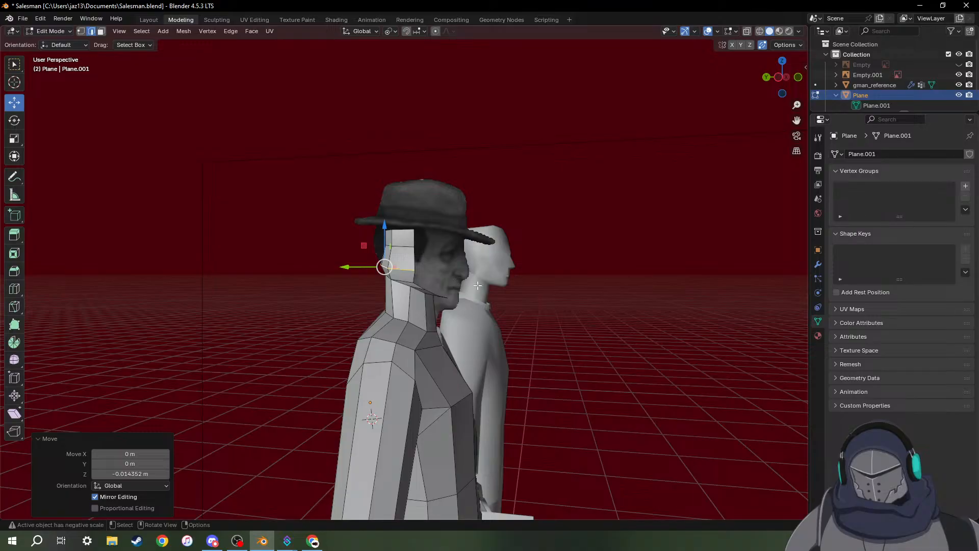
Select the horizontal edge loop in the middle of the upper head walls and scale it along Z by about 1.265.
middle_click_drag(479, 285, 349, 273)
left_click(390, 252)
scroll(381, 254, "up", 7)
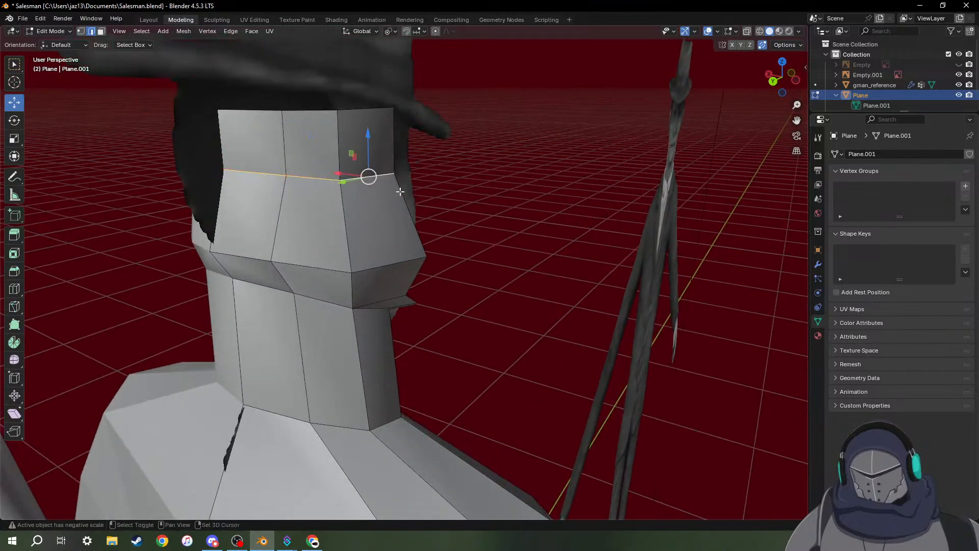
middle_click_drag(400, 191, 221, 179)
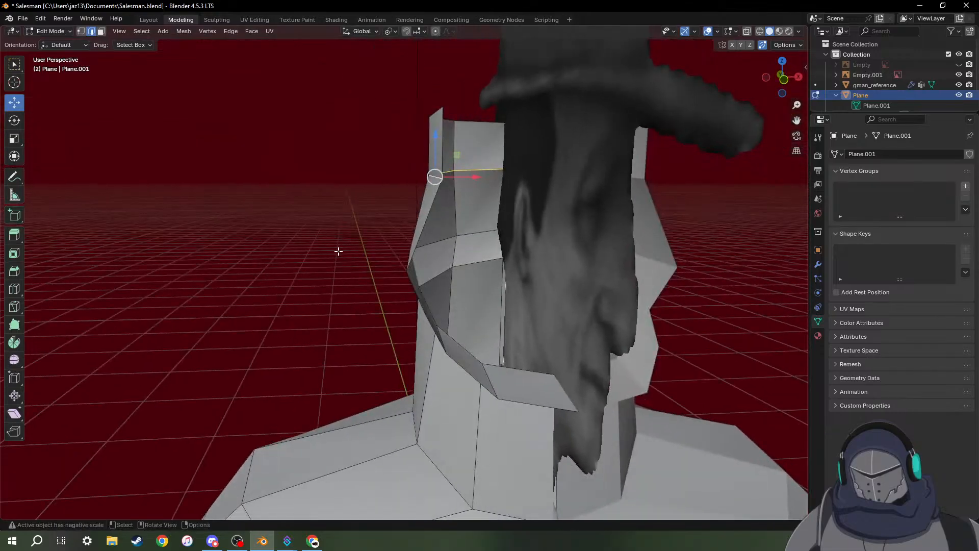
key("s")
key("shift+z")
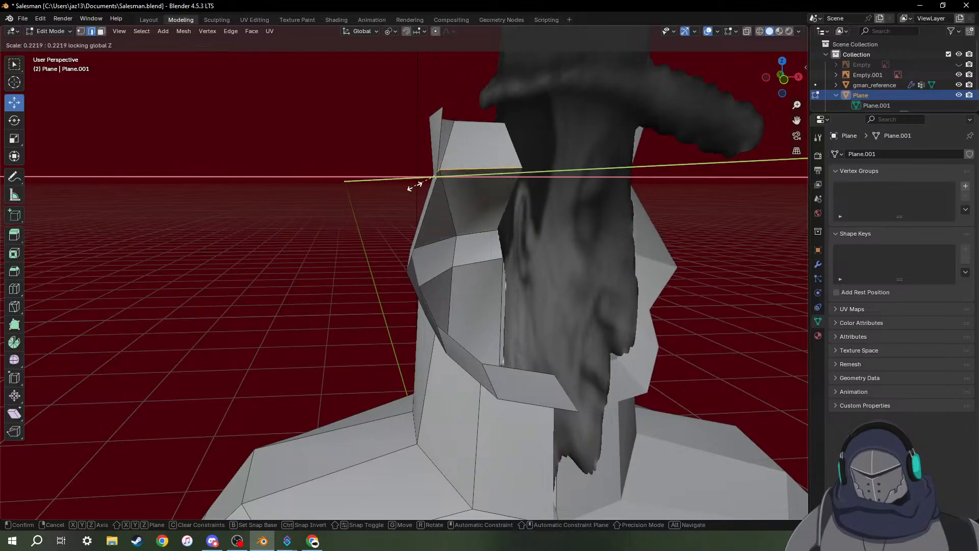
key("z")
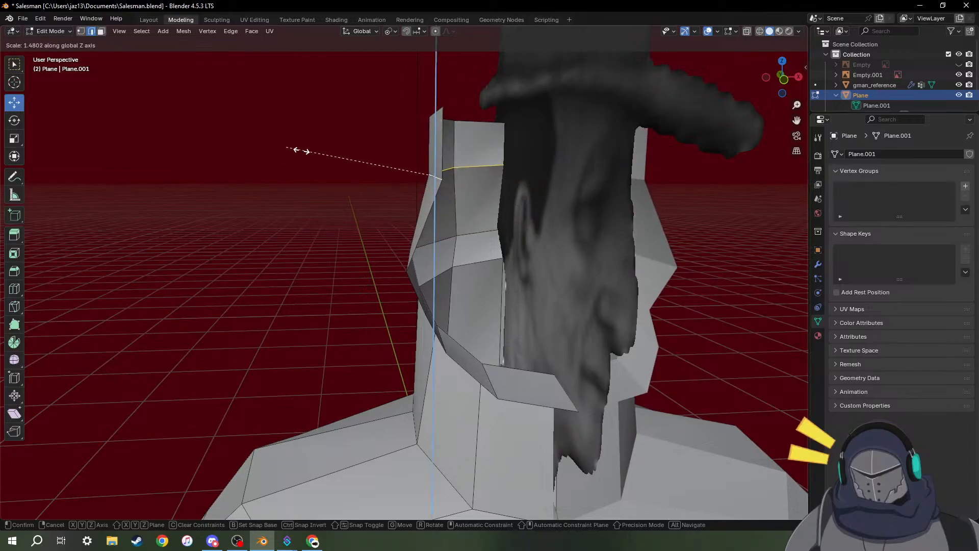
left_click(308, 163)
middle_click_drag(322, 195, 457, 218)
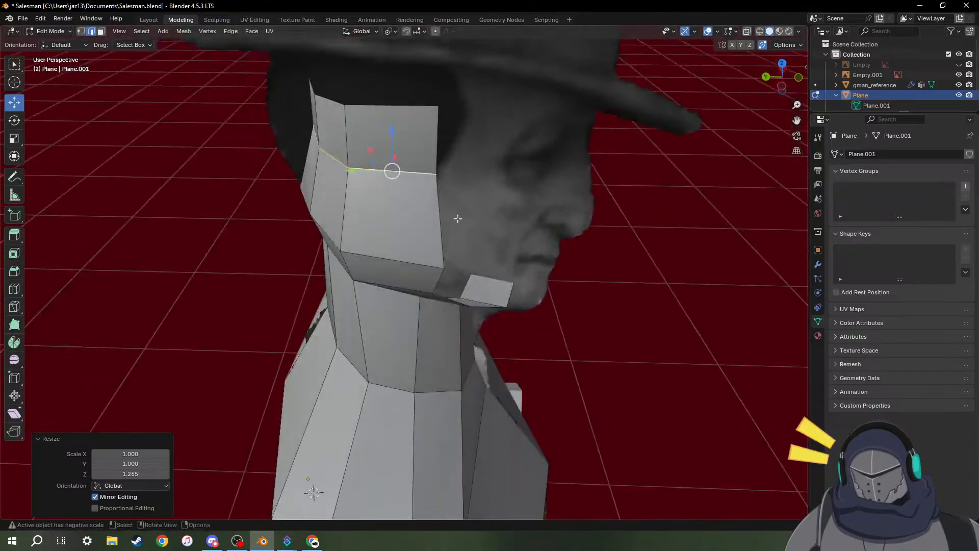
Set the transform pivot to Median Point and scale the selected head loop by about 1.763 in X and Y, excluding Z.
left_click(391, 31)
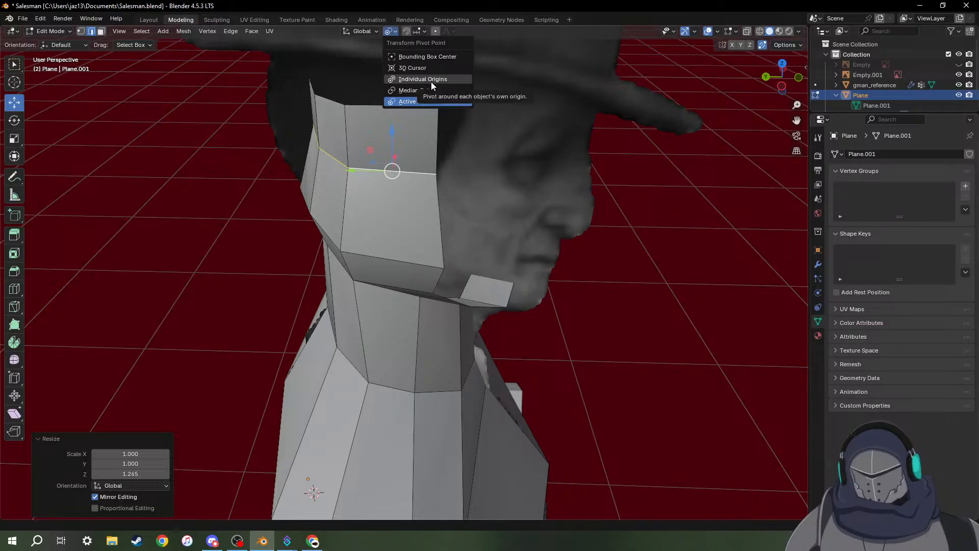
left_click(429, 102)
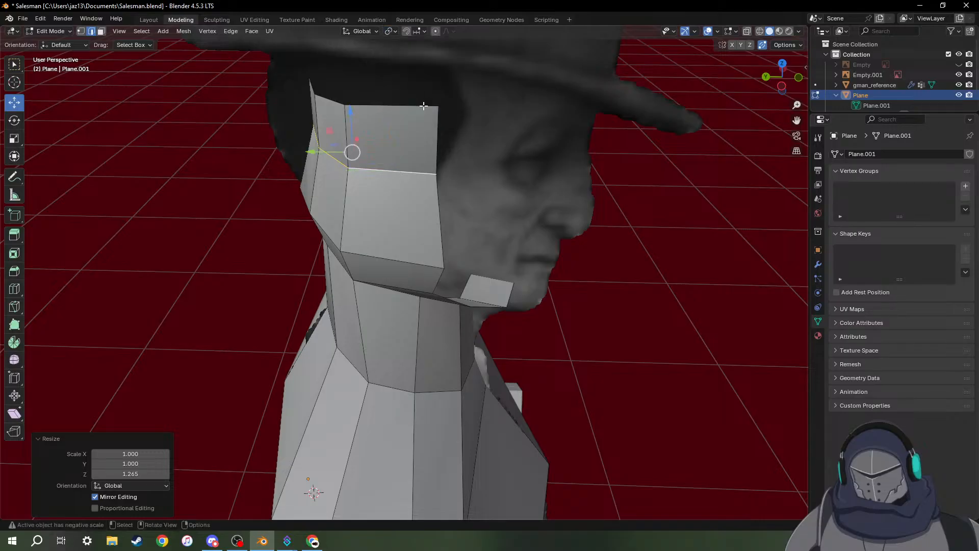
middle_click_drag(398, 144, 284, 216)
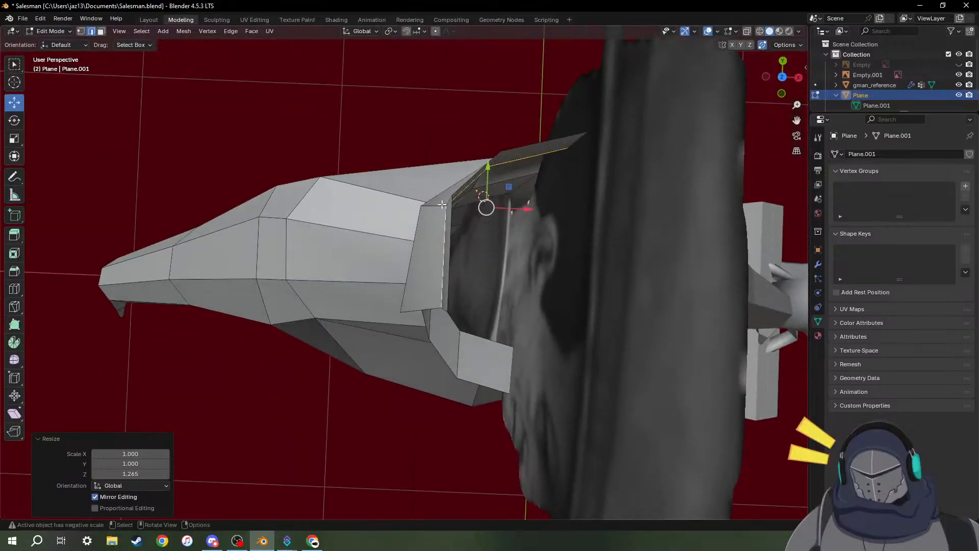
key("s")
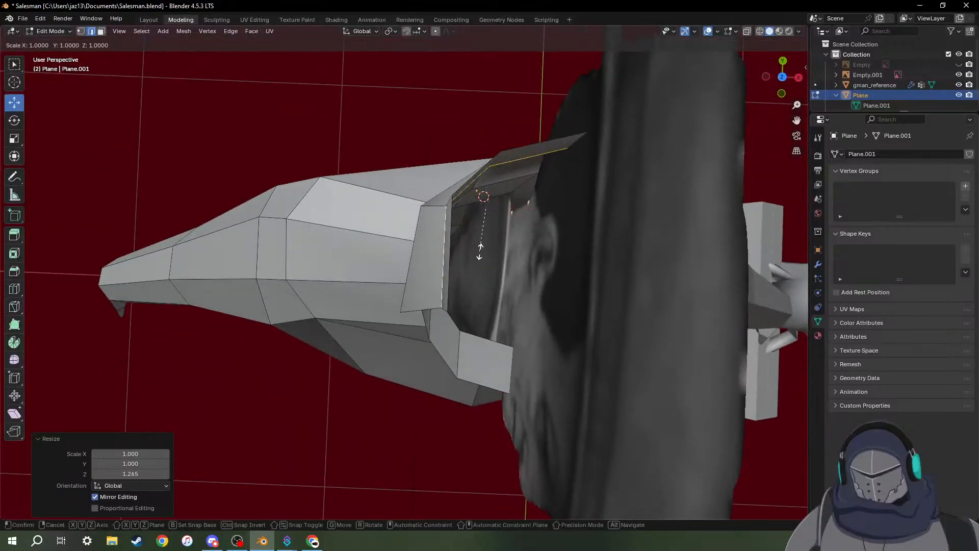
key("shift+z")
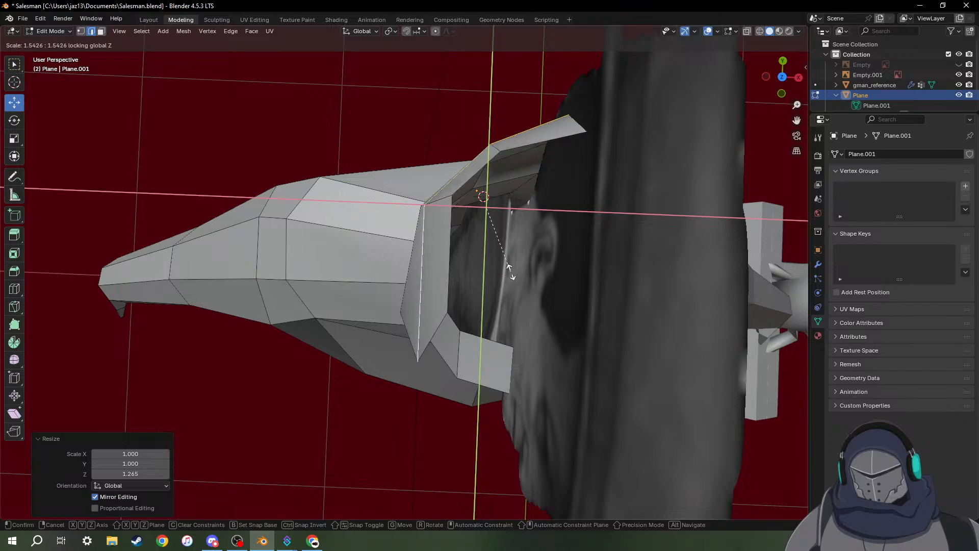
left_click(520, 278)
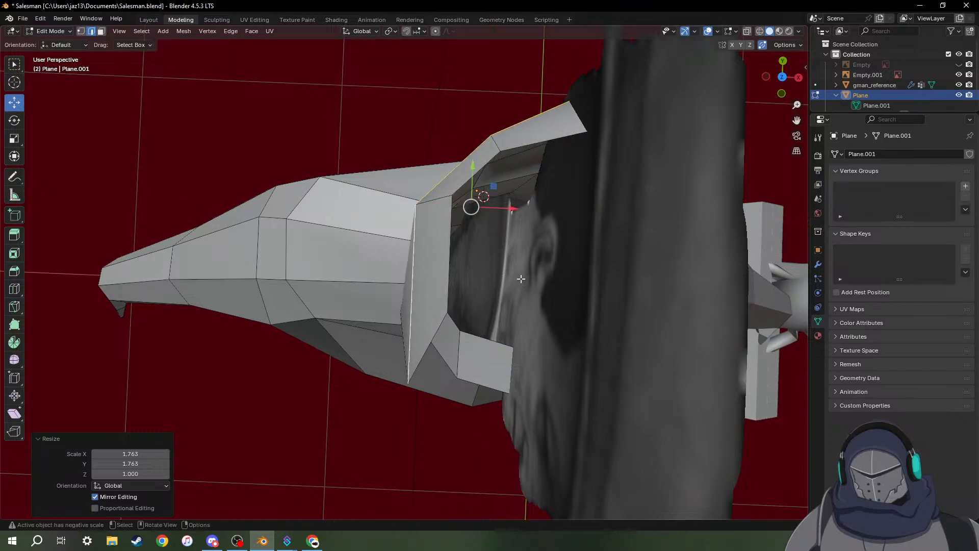
Move the front end vertex of the widened head loop back along Y by about 0.041 m.
middle_click_drag(473, 280, 585, 182)
left_click(632, 180)
key("1")
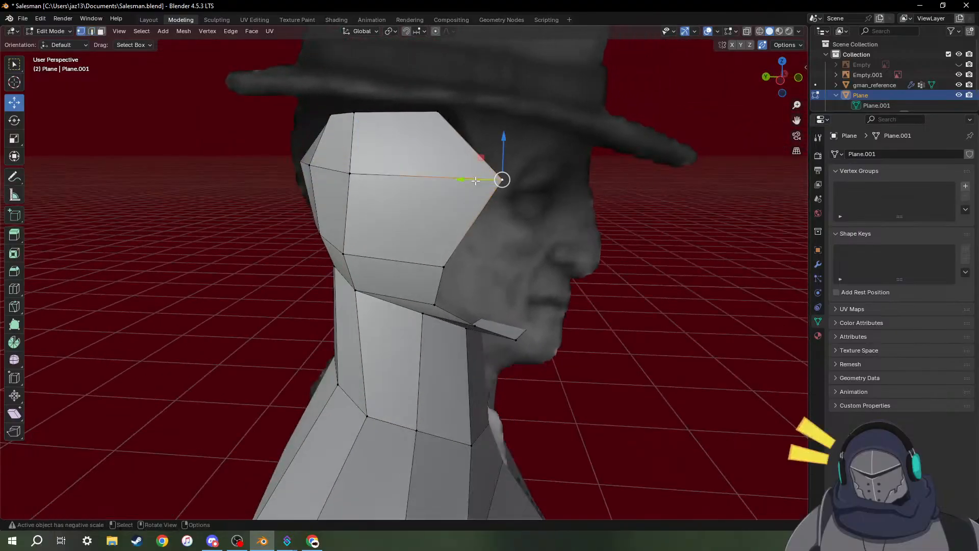
left_click_drag(475, 181, 412, 178)
middle_click_drag(412, 179, 441, 235)
scroll(411, 263, "up", 3)
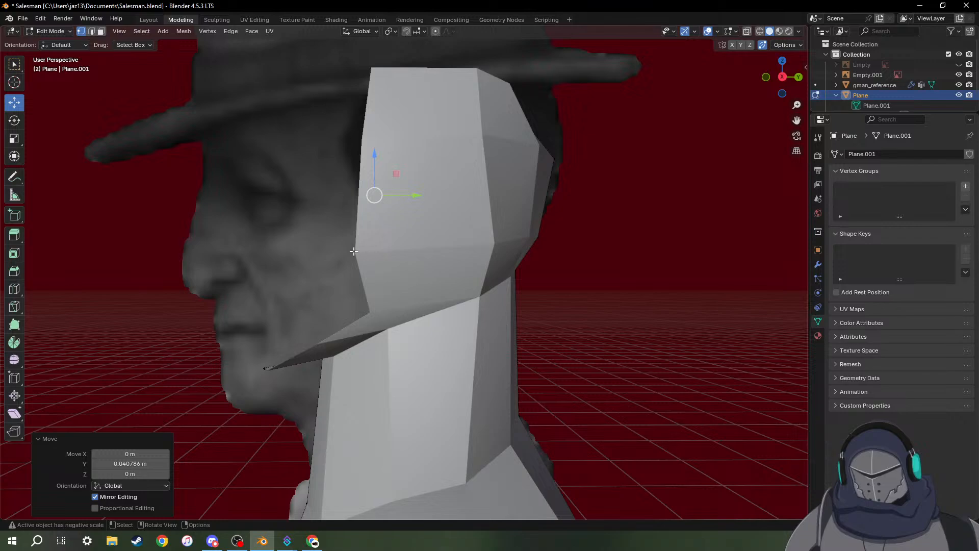
middle_click_drag(354, 251, 658, 264)
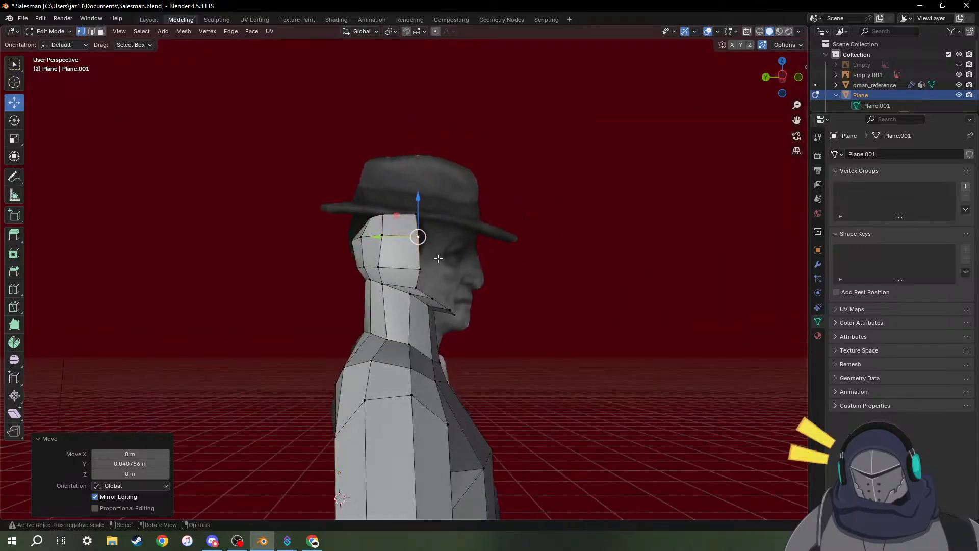
Move the rear centre vertex of the widened head loop along Y by about -0.009 m.
middle_click_drag(389, 308, 396, 242)
left_click(350, 232)
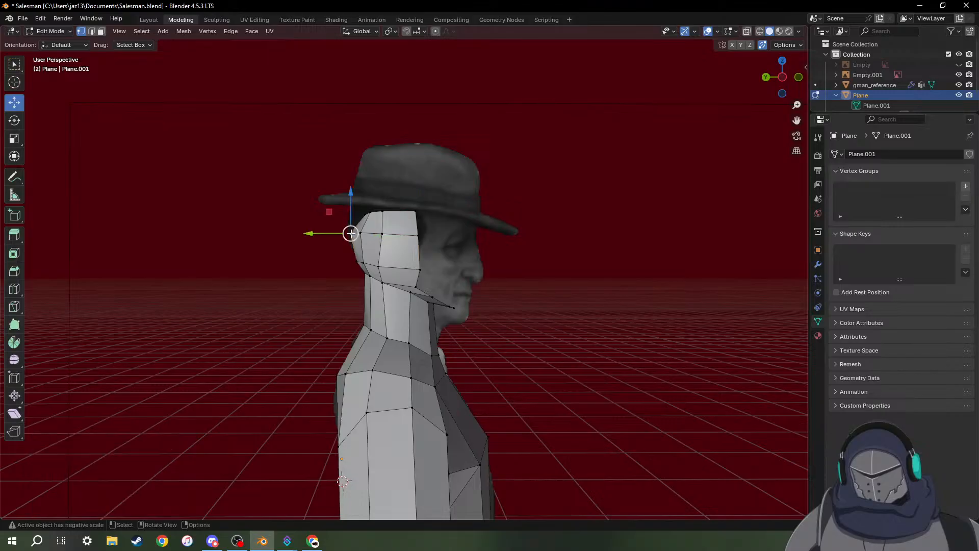
left_click_drag(334, 239, 329, 233)
scroll(406, 267, "up", 3)
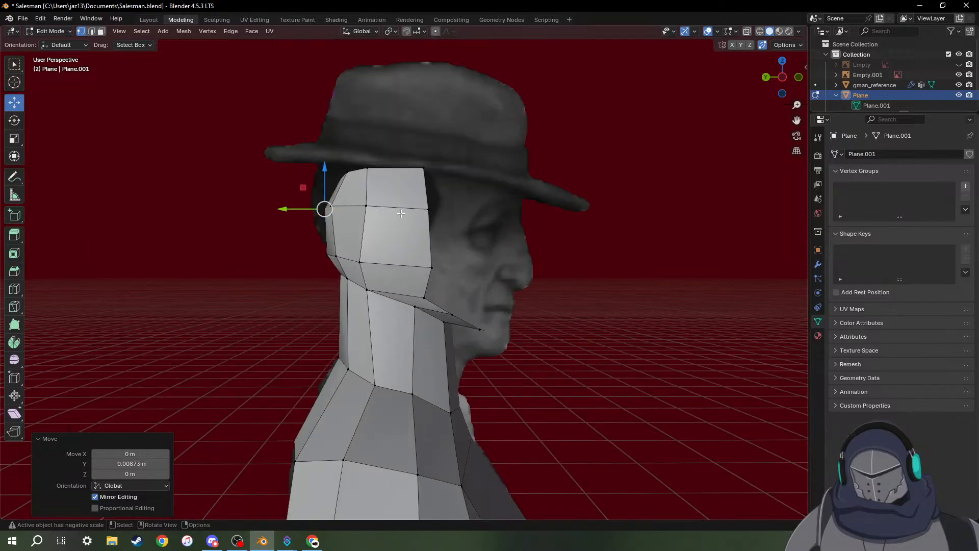
mouse_move(518, 217)
middle_mouse_down()
mouse_move(480, 219)
mouse_move(534, 221)
mouse_move(511, 218)
middle_mouse_up()
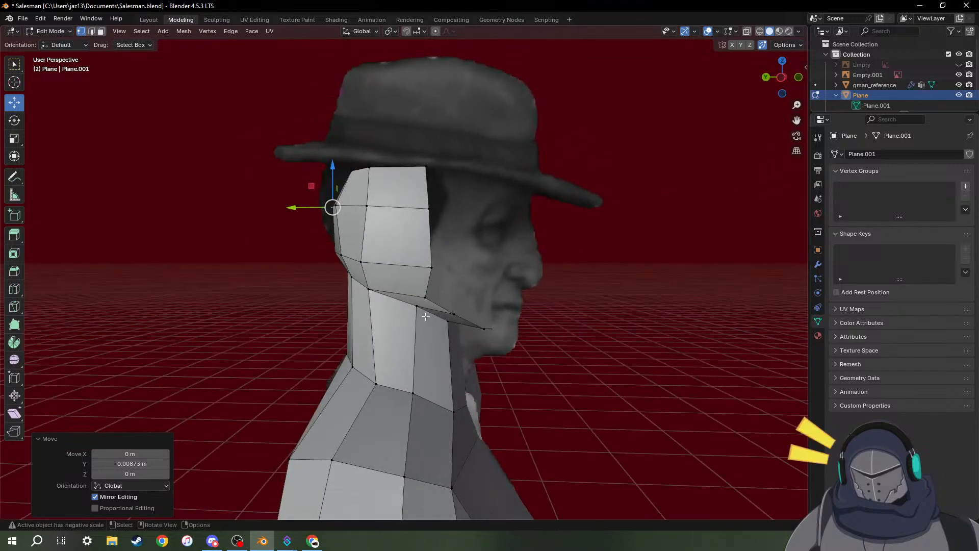
Select the four vertices down the front border of the head's side wall and align them by scaling to 0 along Y.
left_click(426, 167)
left_click(429, 208, "shift")
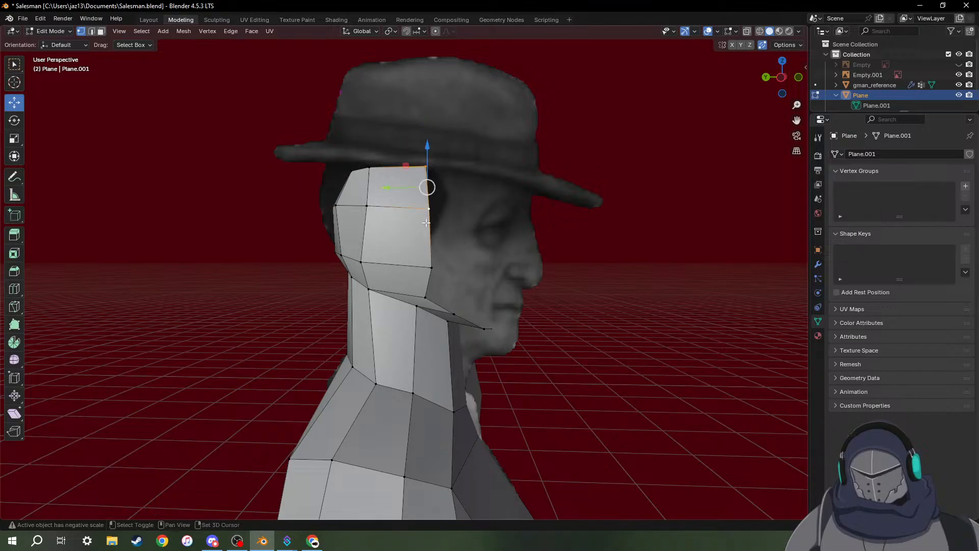
left_click(428, 265, "shift")
left_click(425, 296, "shift")
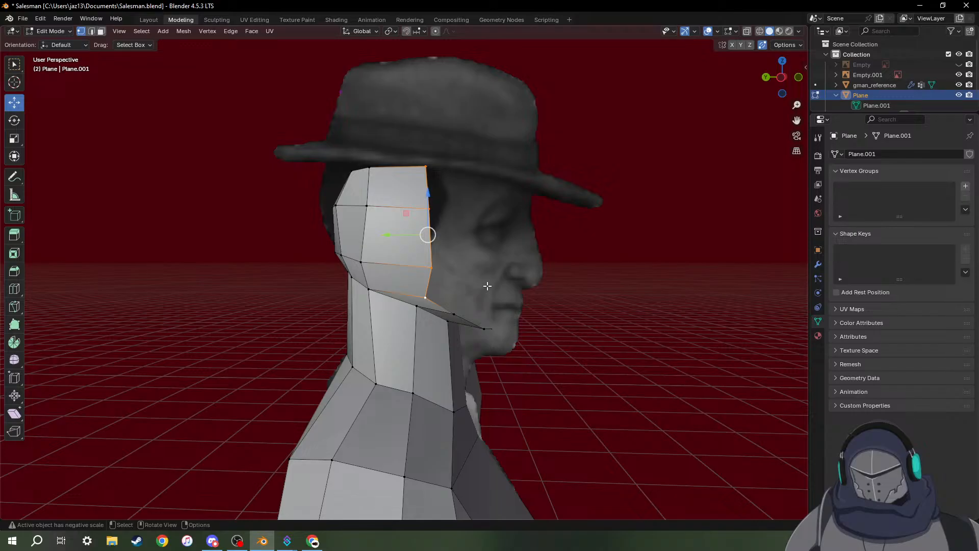
key("s")
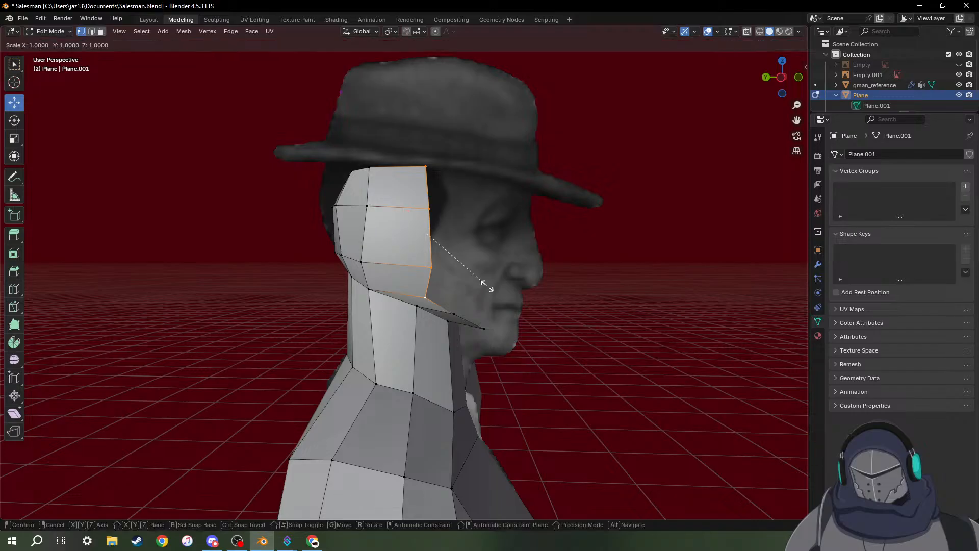
key("y")
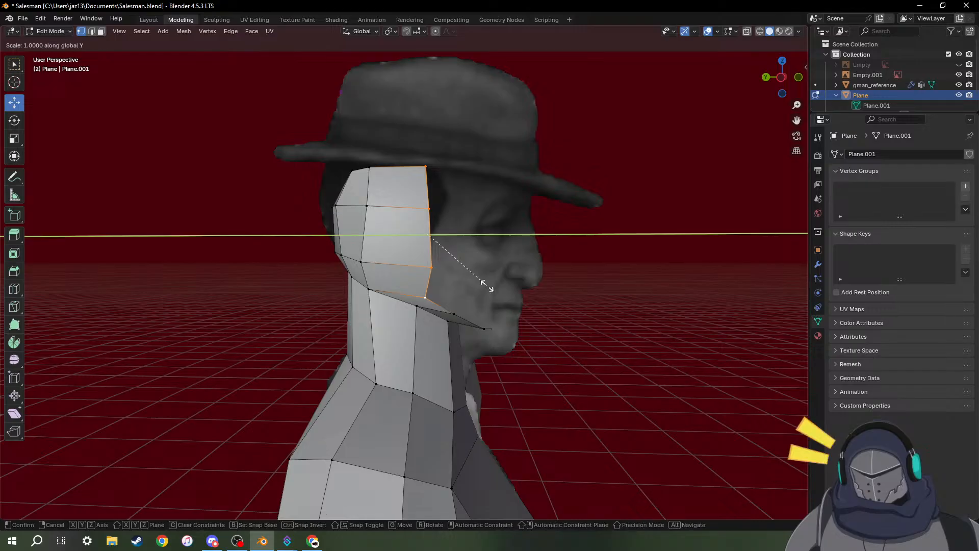
type("0")
key("Return")
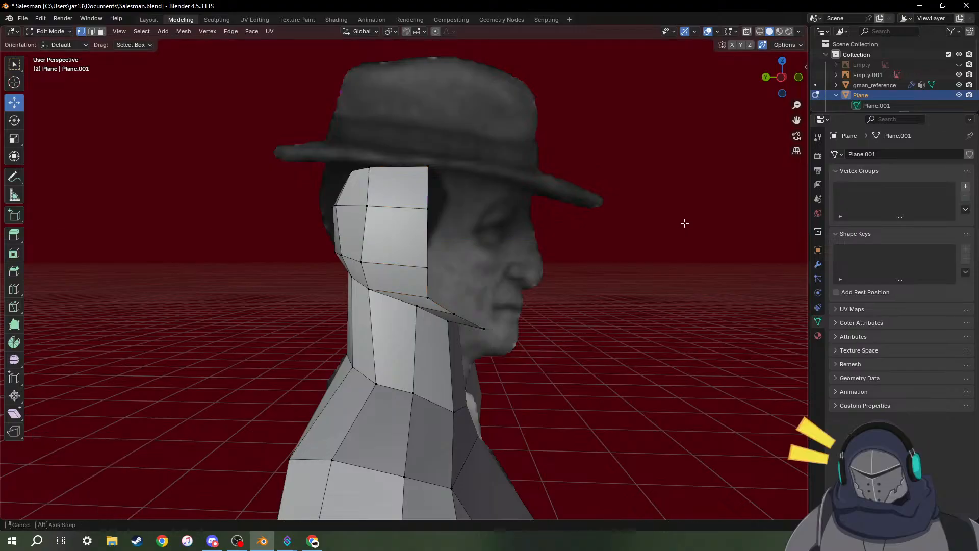
Unhide the front reference image Empty and compare the head walls with it.
middle_click_drag(684, 221, 458, 242)
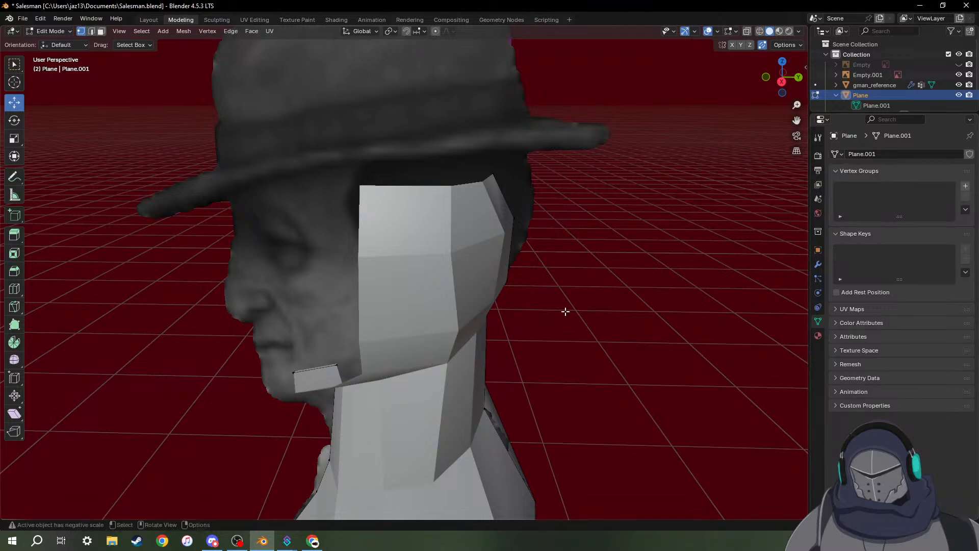
middle_click_drag(434, 257, 424, 217)
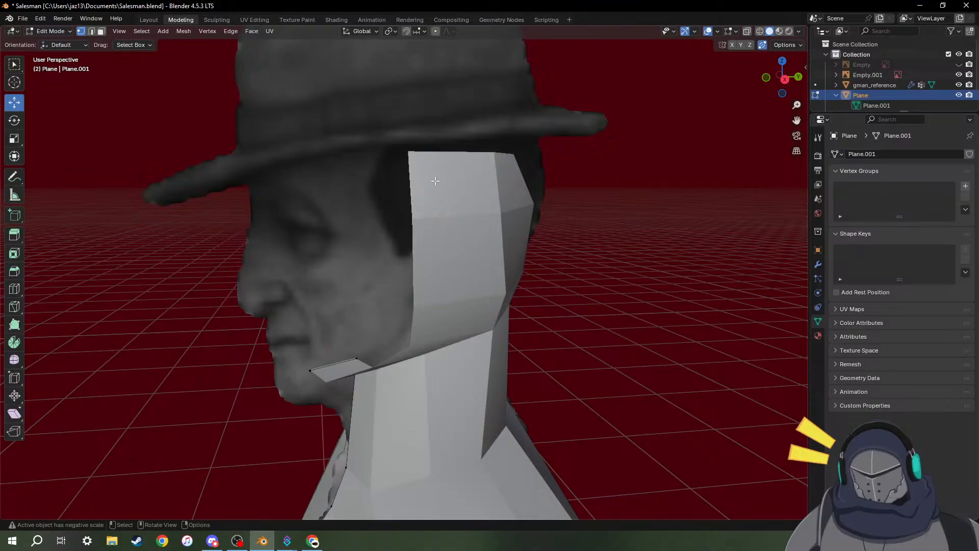
middle_click_drag(439, 257, 320, 259)
middle_click_drag(335, 306, 495, 286)
scroll(494, 286, "down", 3)
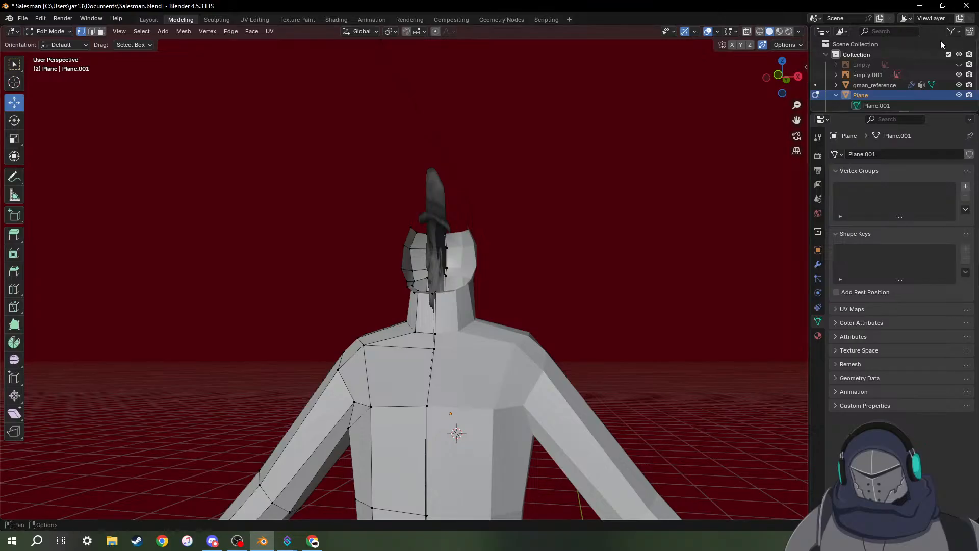
left_click(959, 64)
middle_click_drag(398, 270, 407, 269)
scroll(426, 324, "up", 2)
scroll(426, 325, "up", 3)
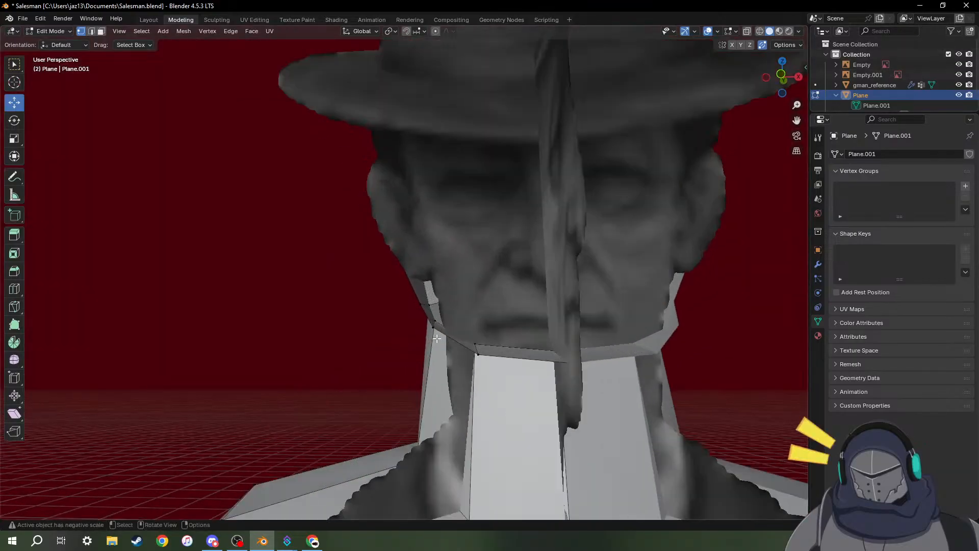
middle_click_drag(438, 347, 528, 390)
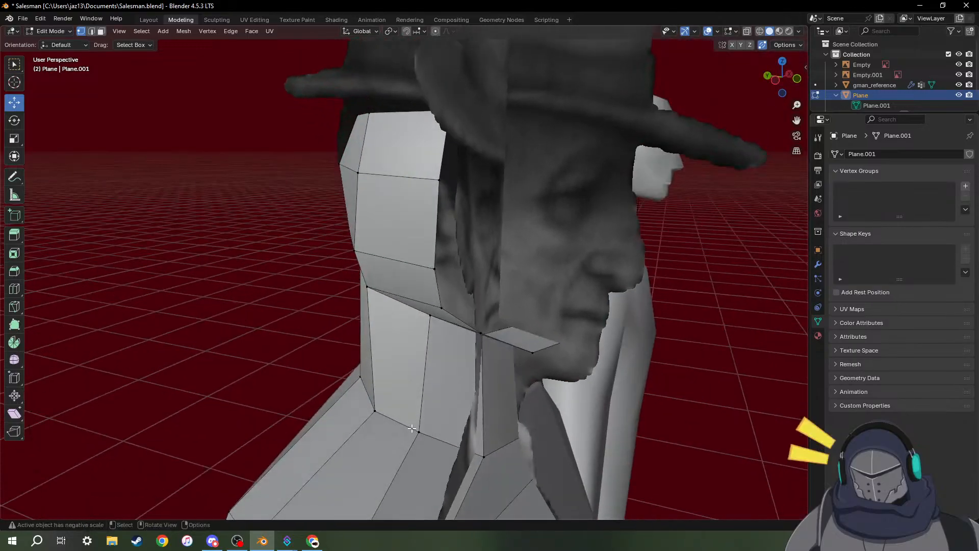
Select the edge loop around the base of the neck and scale it along X to about 0.774.
left_click(497, 444, "alt")
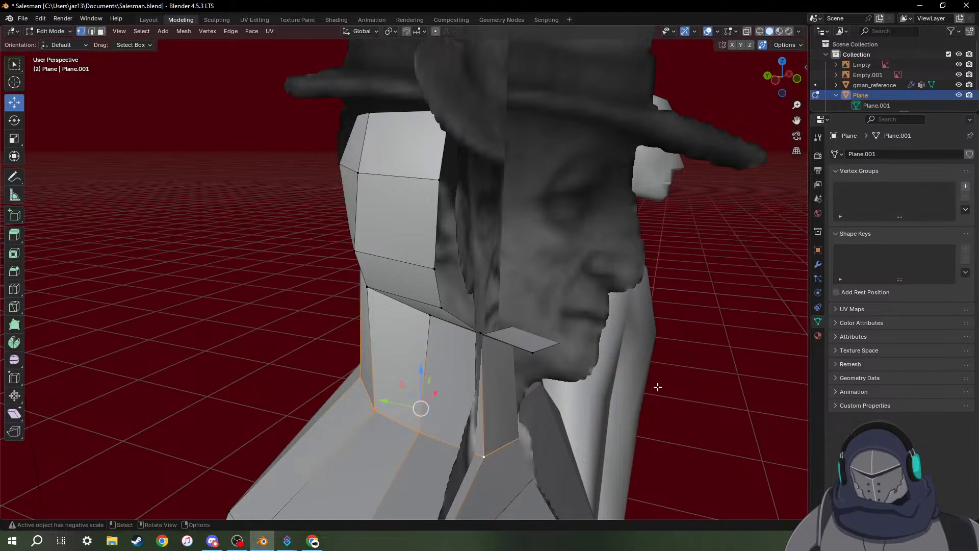
key("2")
middle_click_drag(499, 444, 548, 458)
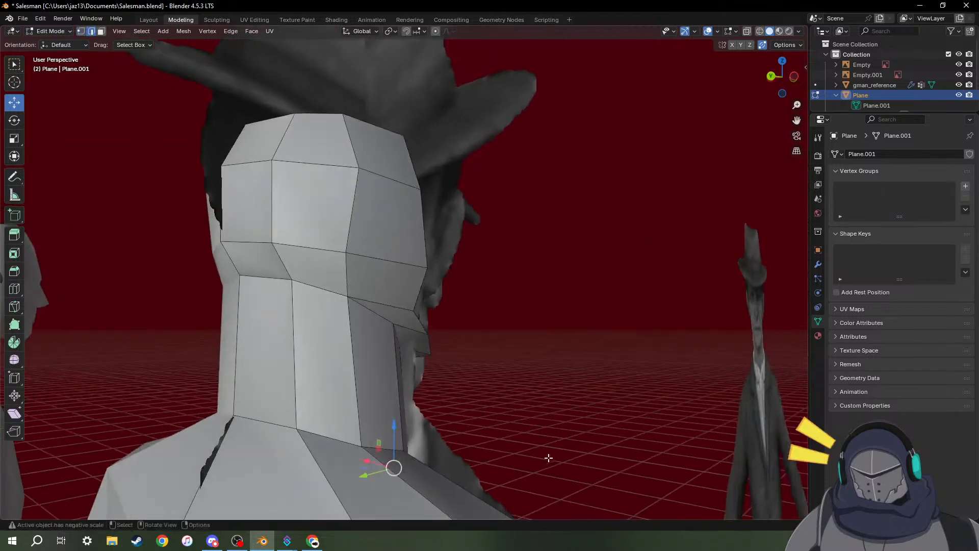
left_click(274, 437, "alt")
mouse_move(375, 439)
middle_mouse_down()
mouse_move(242, 457)
mouse_move(385, 445)
middle_mouse_up()
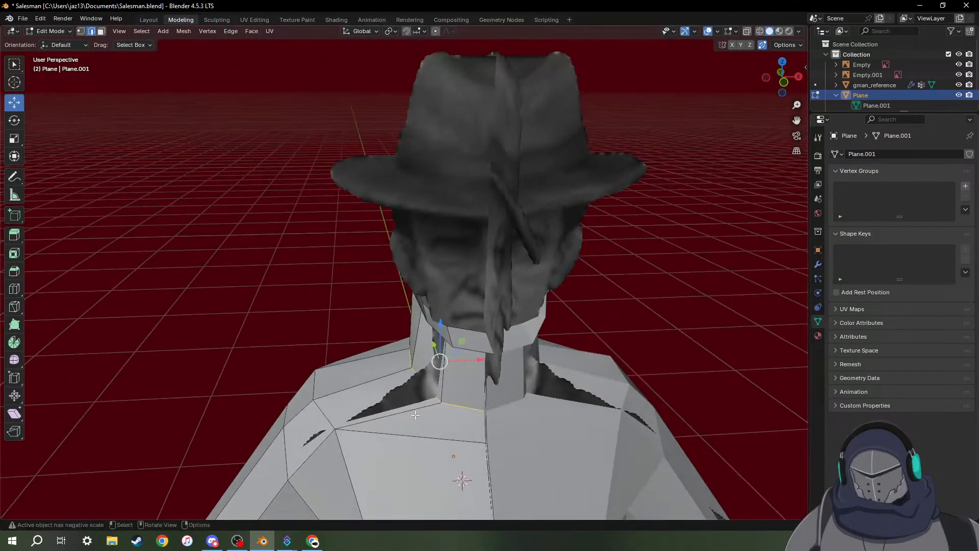
left_click(395, 31)
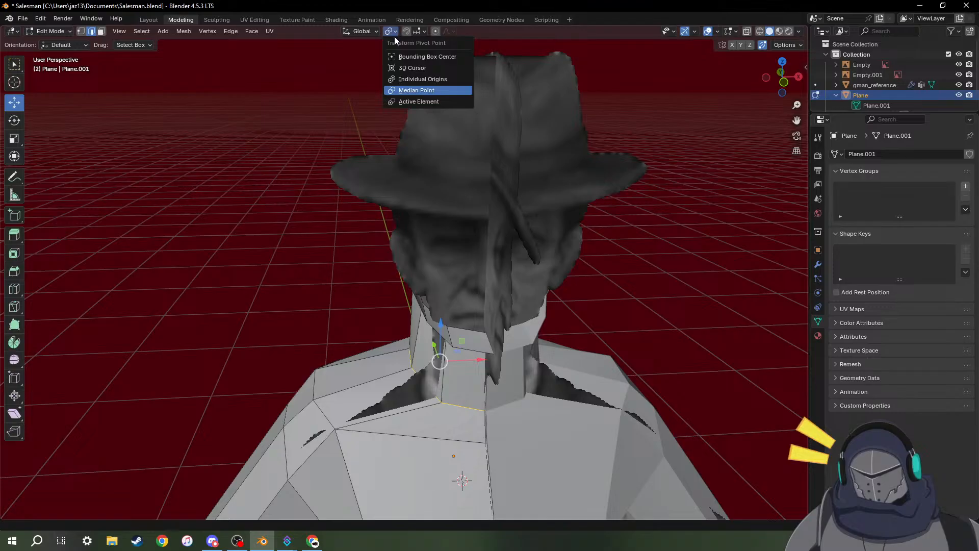
middle_click_drag(476, 215, 484, 257)
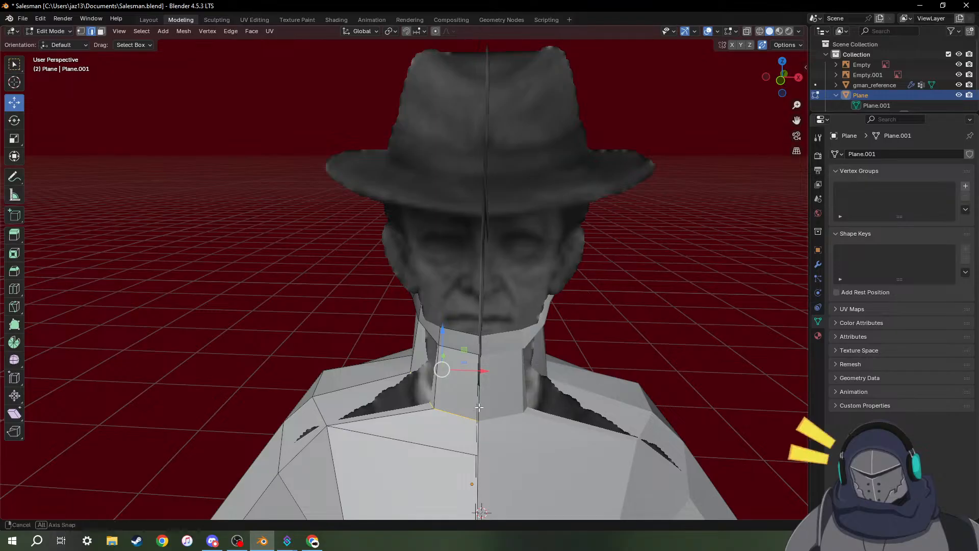
middle_click_drag(549, 404, 507, 394)
key("s")
key("x")
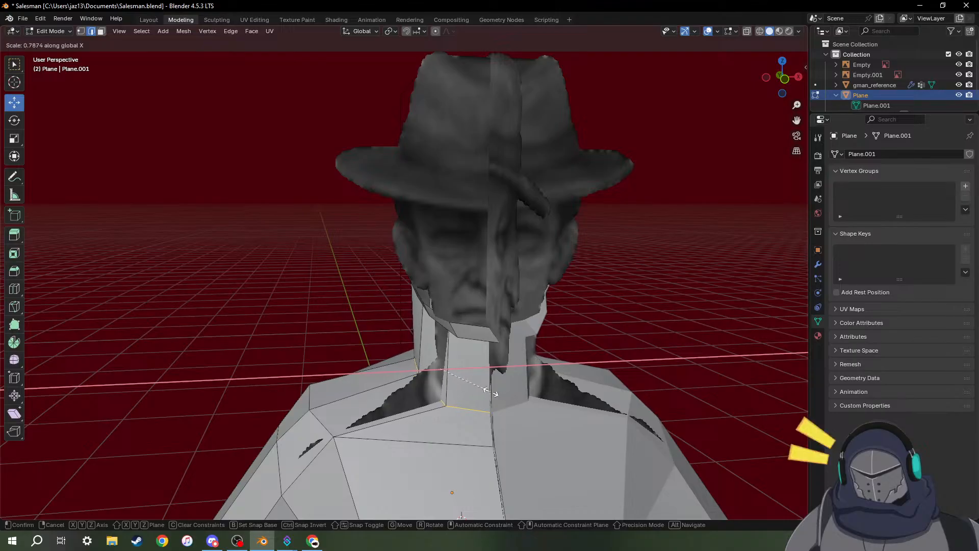
left_click(487, 390)
Try narrowing the edge loop around the base of the neck along X to about 0.99.
middle_click_drag(439, 372, 513, 390)
scroll(520, 378, "down", 3)
key("s")
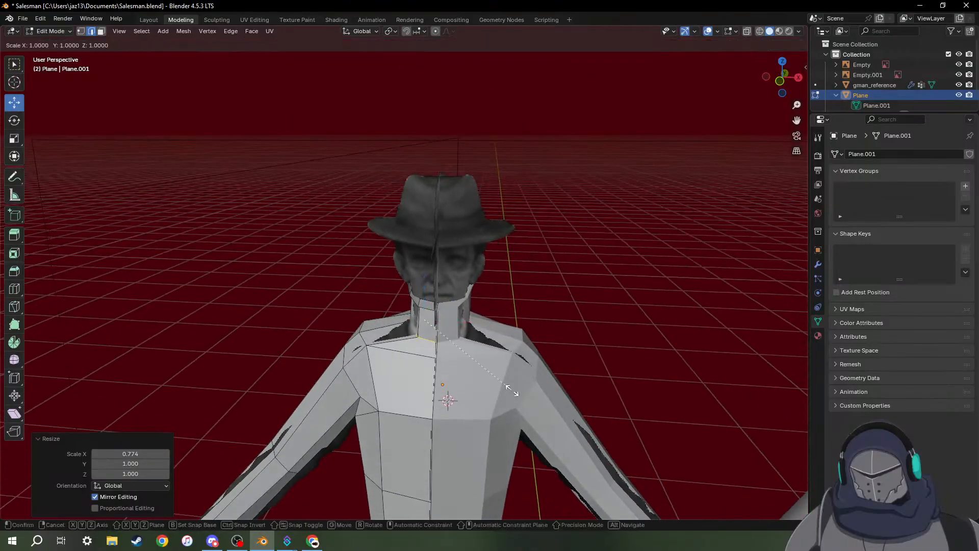
key("x")
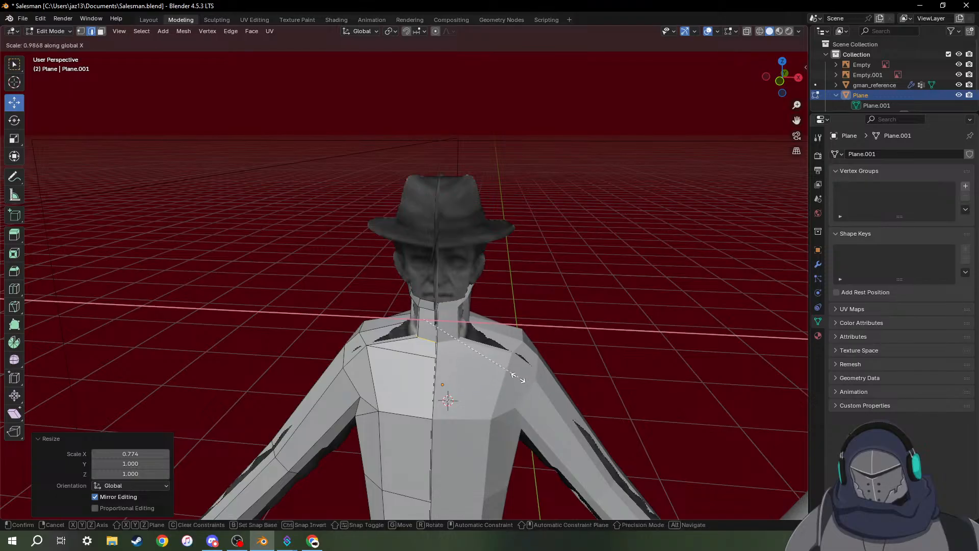
left_click(516, 376)
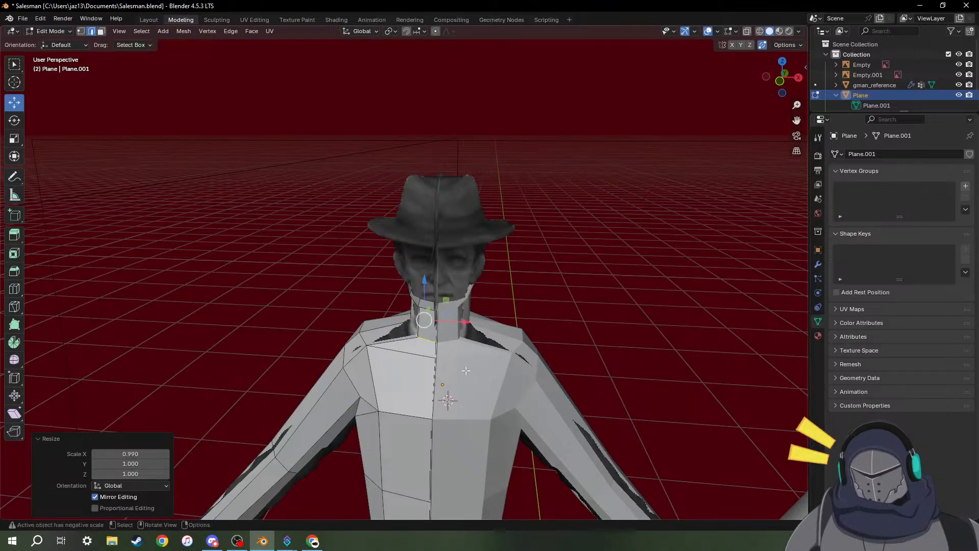
Try scaling the neck base loop along Y to about 0.946, and undo the last two scale changes.
middle_click_drag(467, 371, 590, 355)
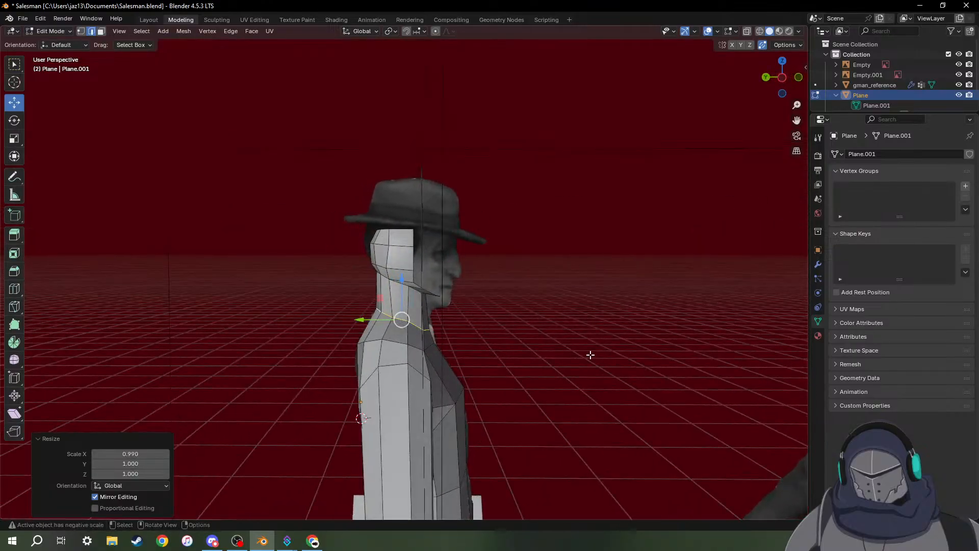
left_click(767, 78)
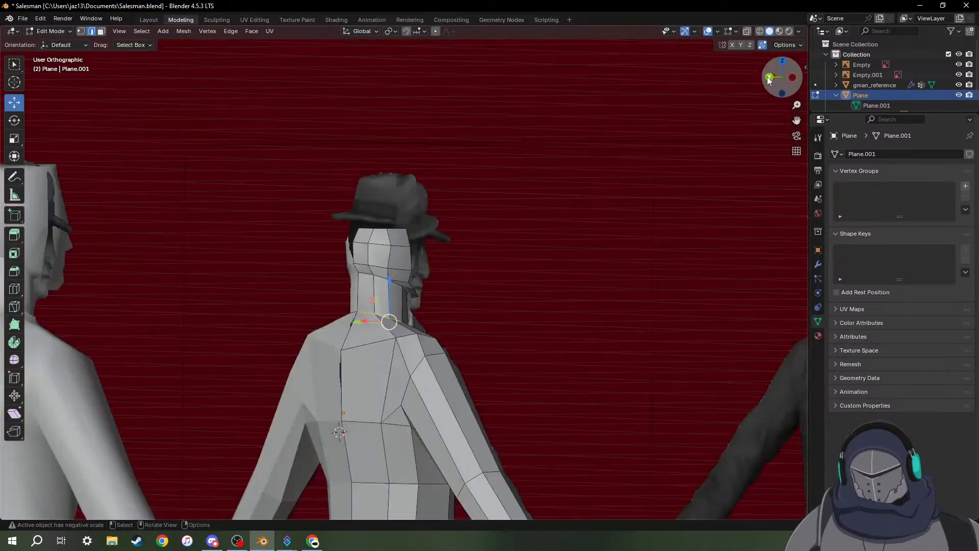
left_click(799, 77)
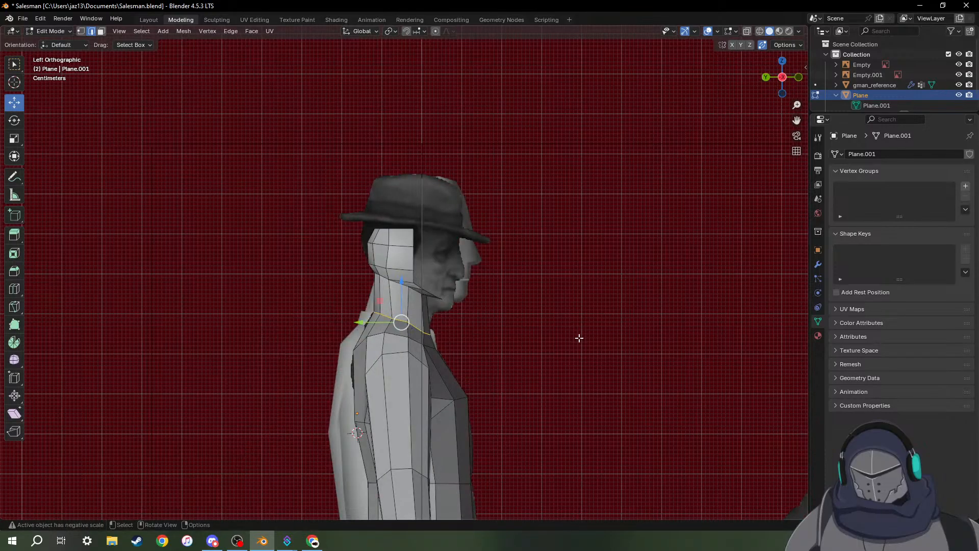
key("s")
key("y")
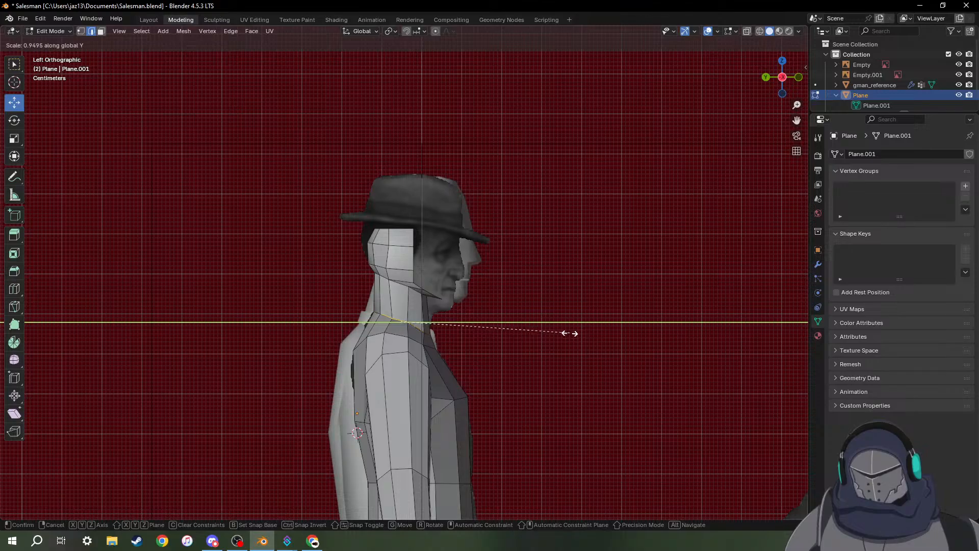
left_click(571, 332)
middle_click_drag(570, 332, 264, 421)
scroll(457, 368, "up", 4)
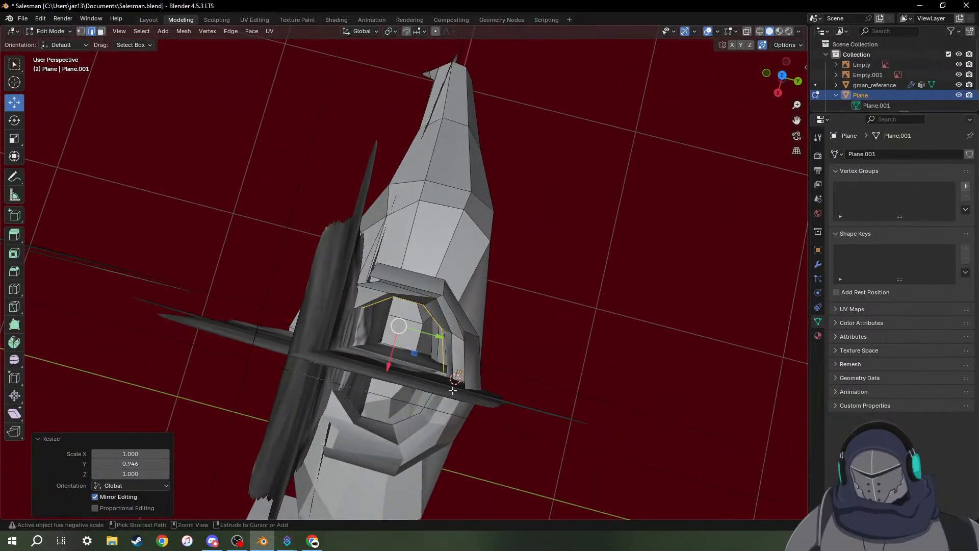
key("ctrl+z")
key("ctrl+z")
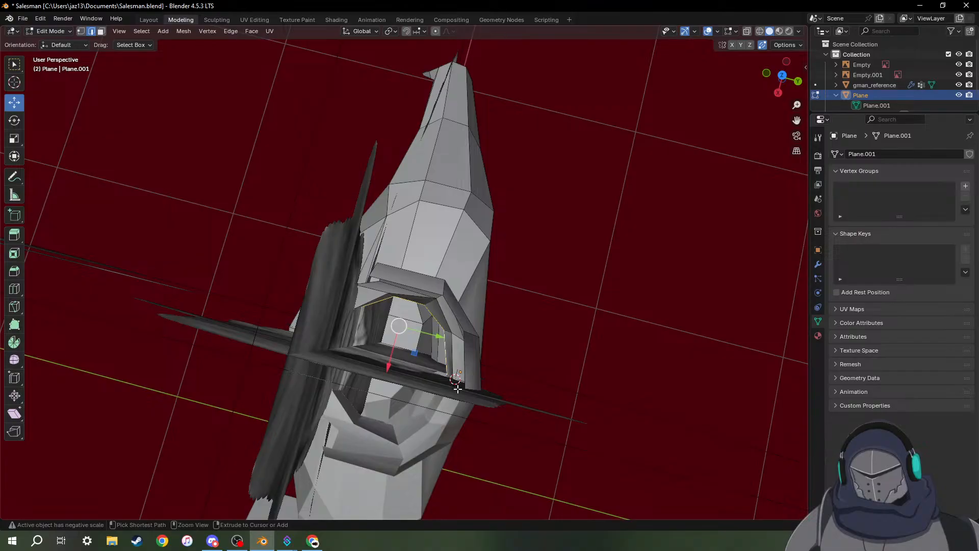
middle_click_drag(458, 389, 569, 317)
key("s")
key("y")
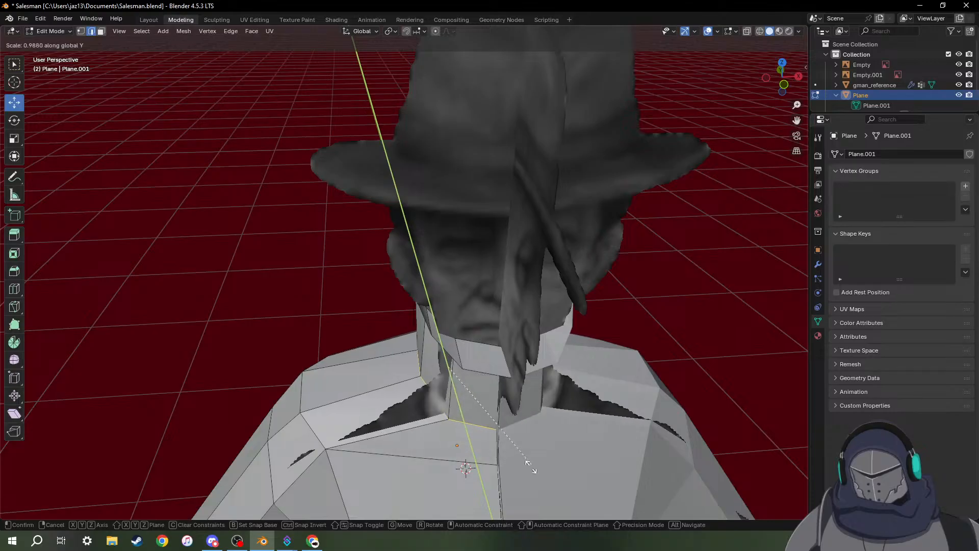
left_click(664, 224)
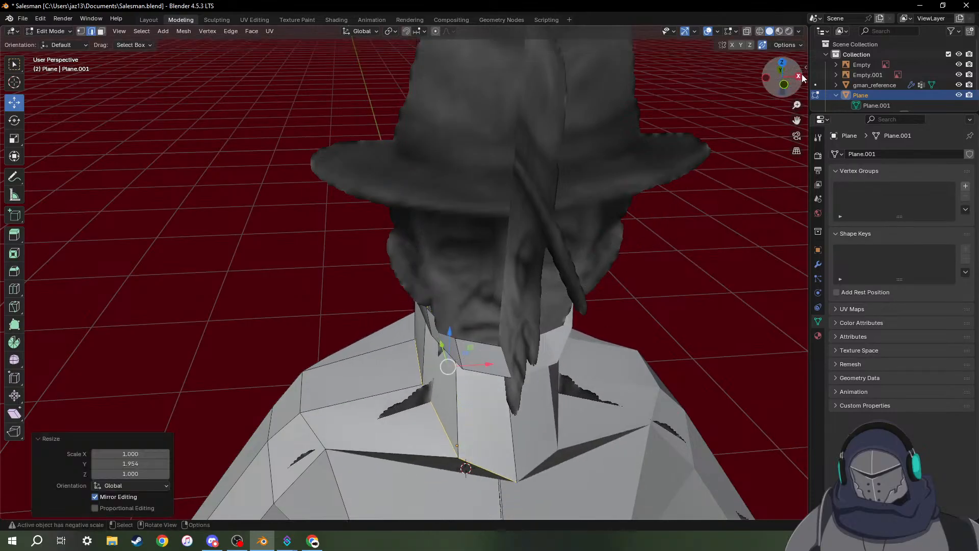
key("ctrl+z")
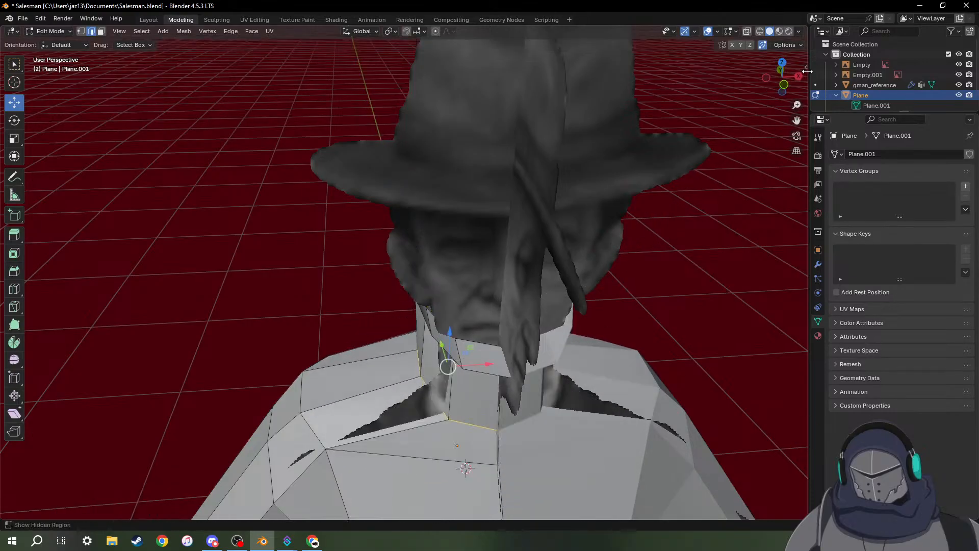
Scale the neck base loop along Y to about 0.96 in the left orthographic view.
left_click(768, 79)
key("s")
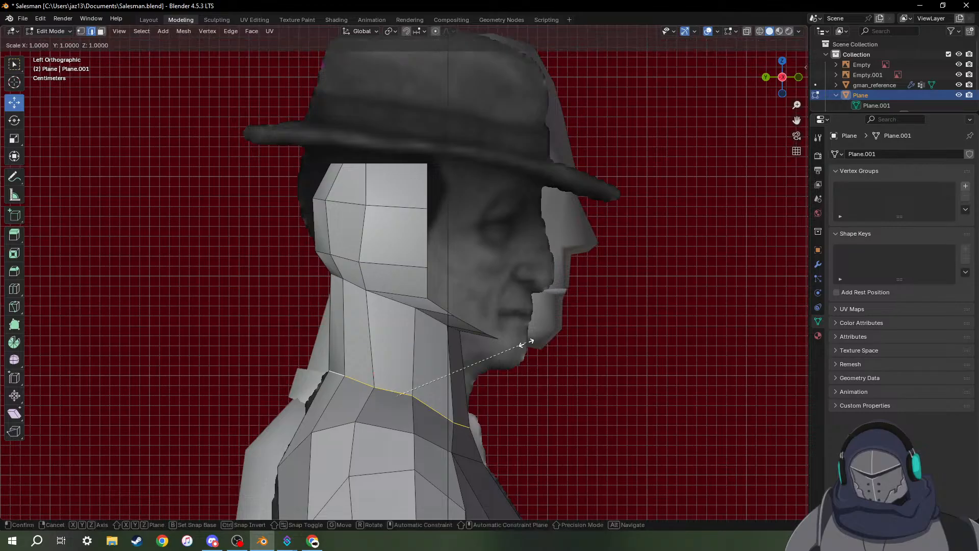
key("y")
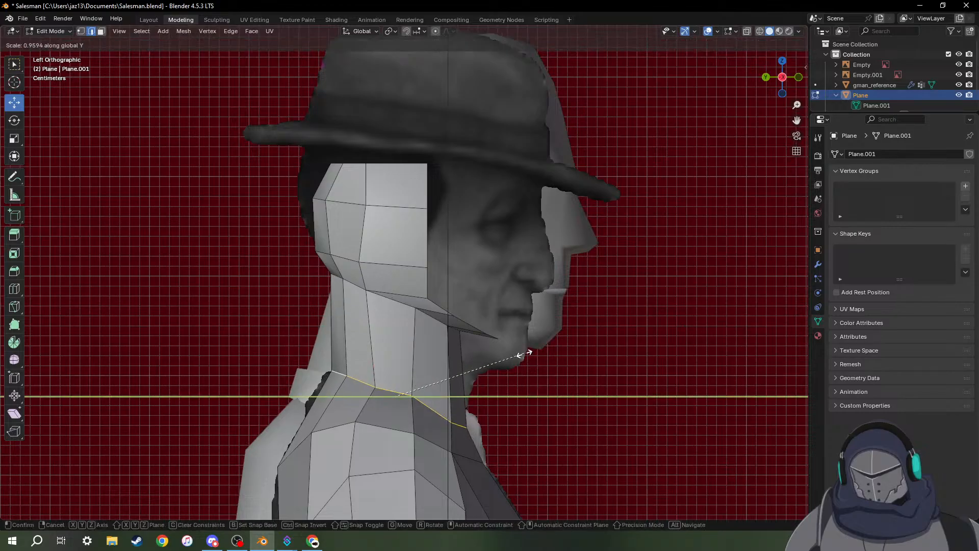
left_click(520, 353)
Select the rear corner vertex where the neck meets the head and move it along X by about 0.0045 m.
middle_click_drag(520, 353, 290, 304)
key("1")
left_click(369, 287)
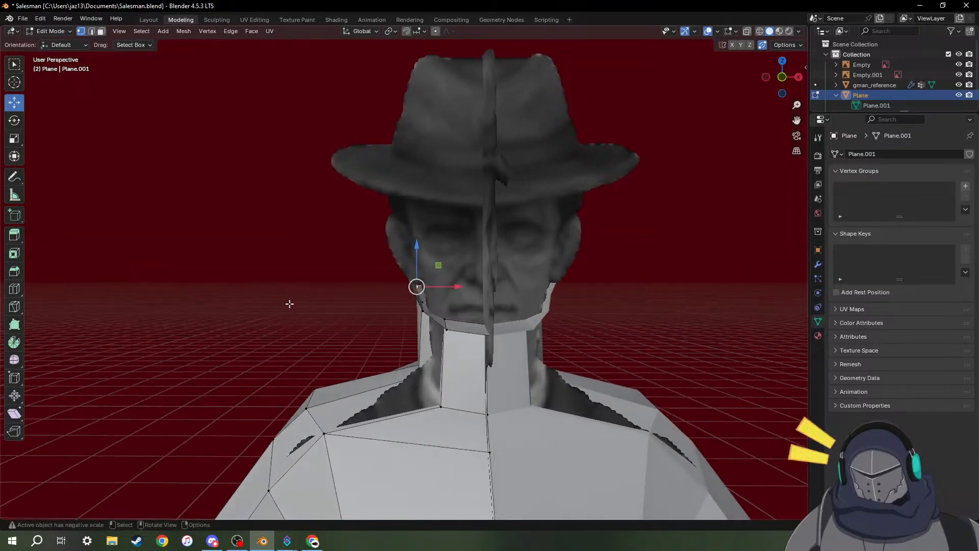
left_click_drag(459, 287, 465, 287)
Lower the rear centre vertex where the neck meets the head, and lower it again together with its neighbouring vertex along Z.
middle_click_drag(465, 287, 619, 310)
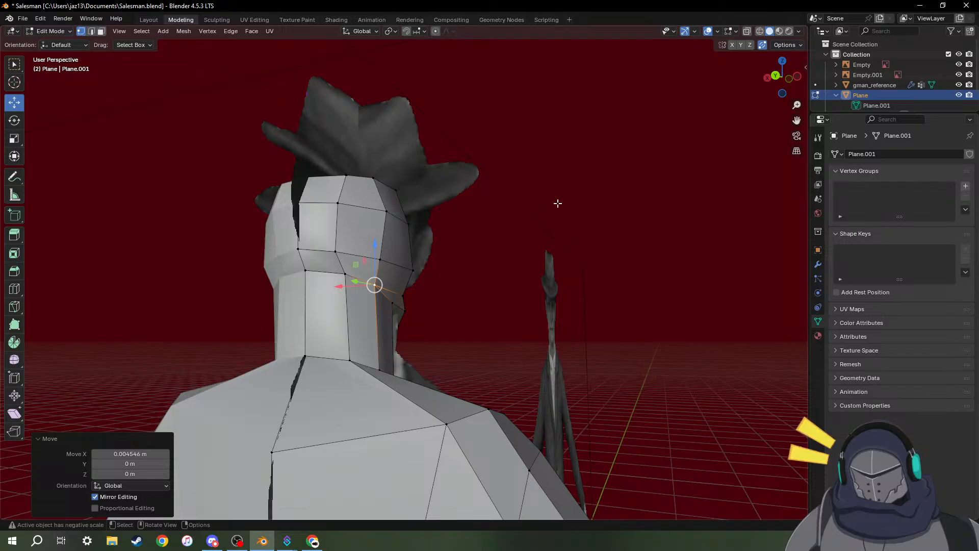
middle_click_drag(460, 234, 533, 243)
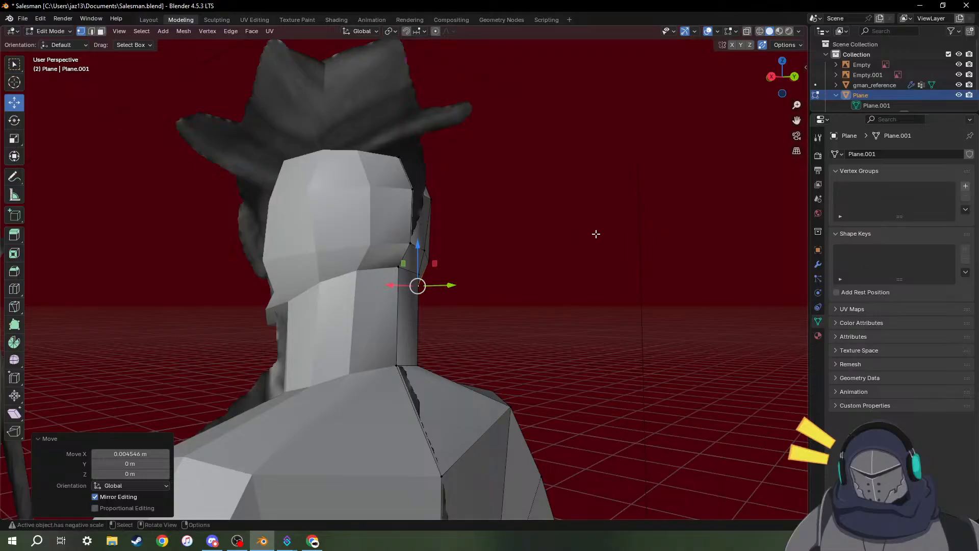
middle_click_drag(446, 278, 463, 273)
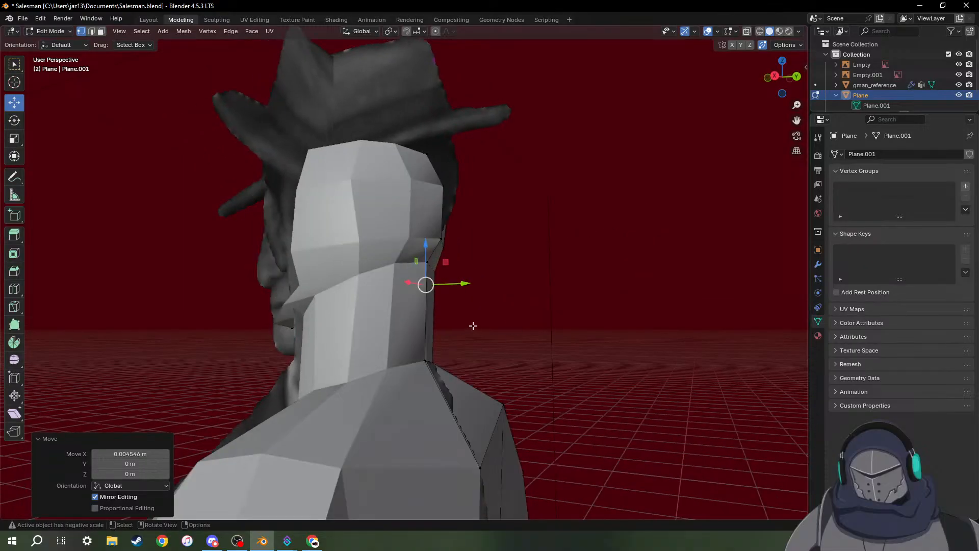
middle_click_drag(477, 325, 382, 272)
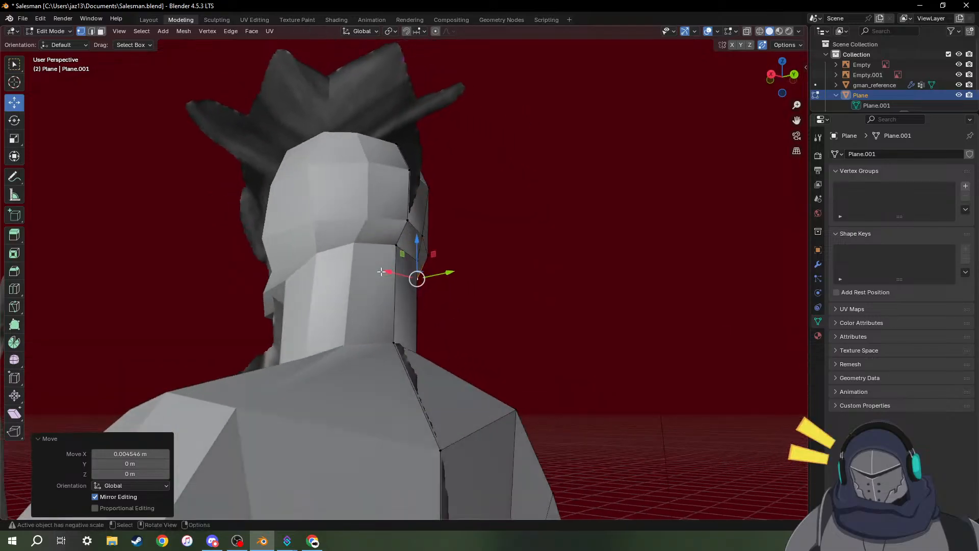
left_click(401, 247)
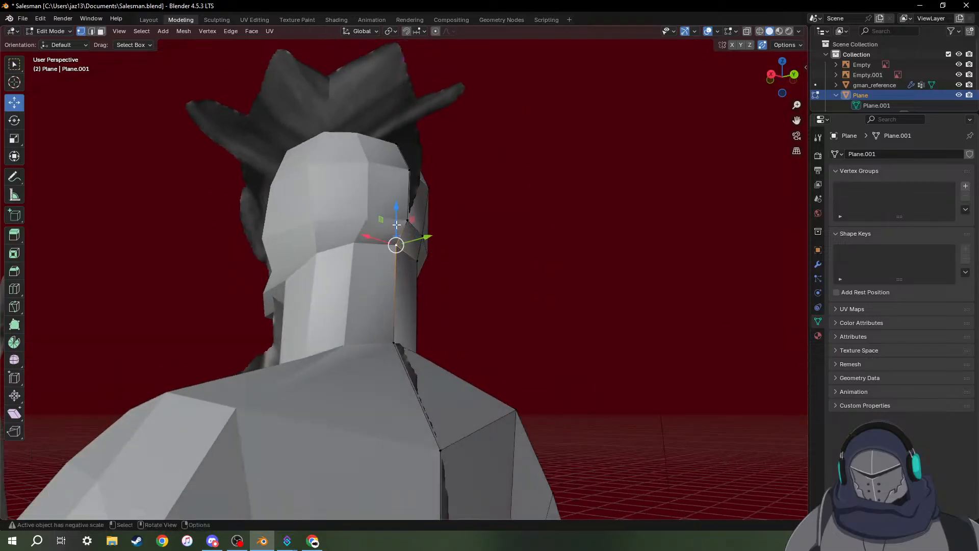
left_click_drag(397, 224, 379, 236)
middle_click_drag(359, 241, 332, 280)
left_click(375, 280, "shift")
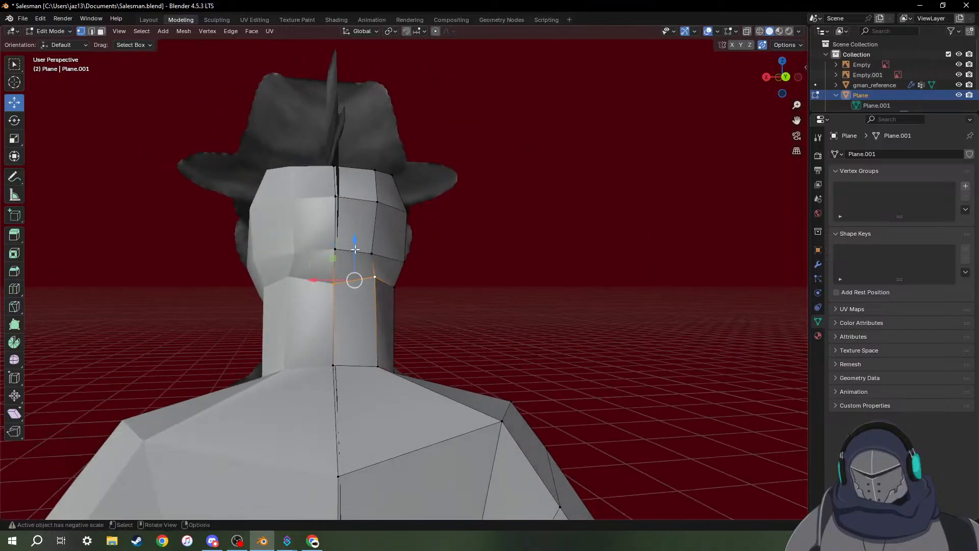
left_click_drag(355, 251, 356, 267)
left_click(525, 277)
Lower the rear corner vertex of the loop between neck and head slightly along Z.
middle_click_drag(525, 278, 399, 283)
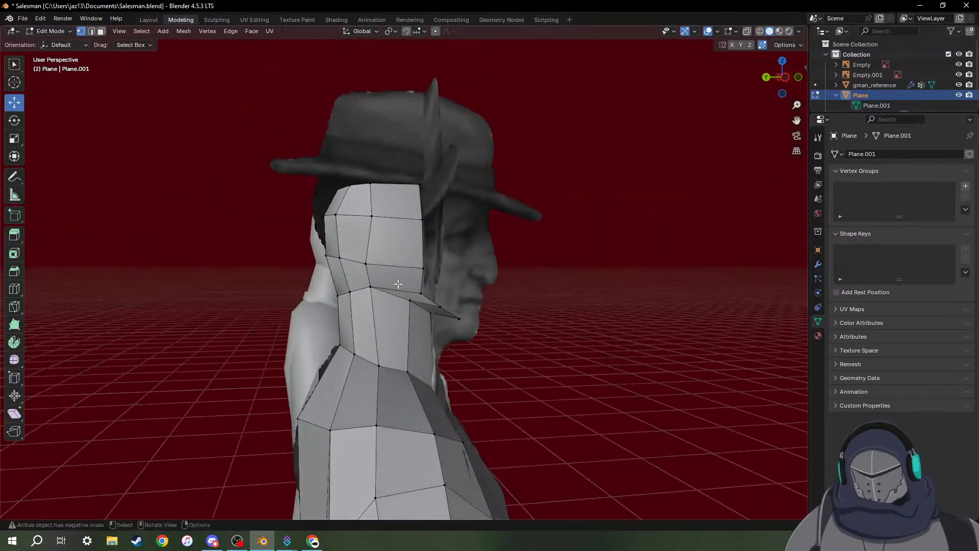
left_click(375, 289)
left_click_drag(371, 266, 372, 275)
left_click(556, 280)
Raise the rear centre vertex of the loop between neck and head by about 0.0099 m along Z.
middle_click_drag(555, 280, 531, 281)
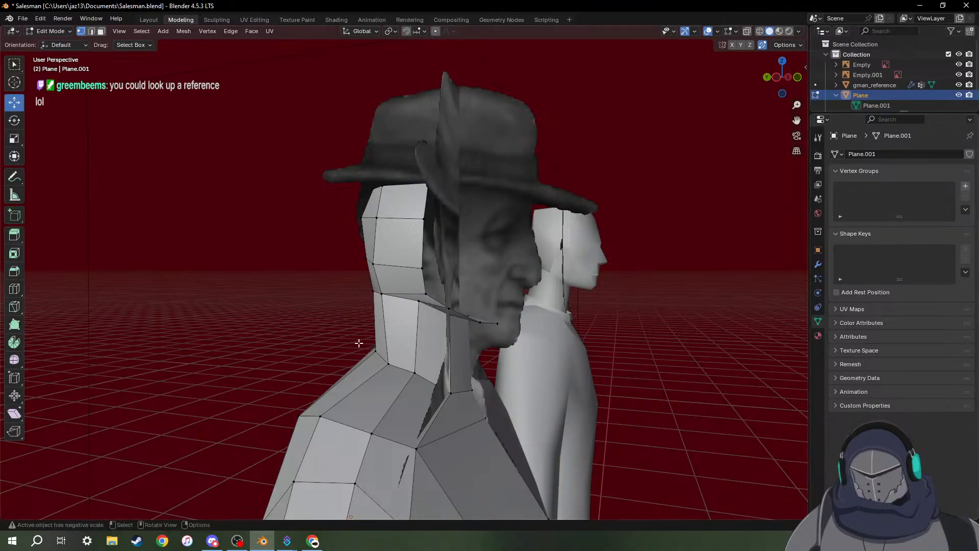
middle_click_drag(361, 343, 273, 279)
left_click(305, 298)
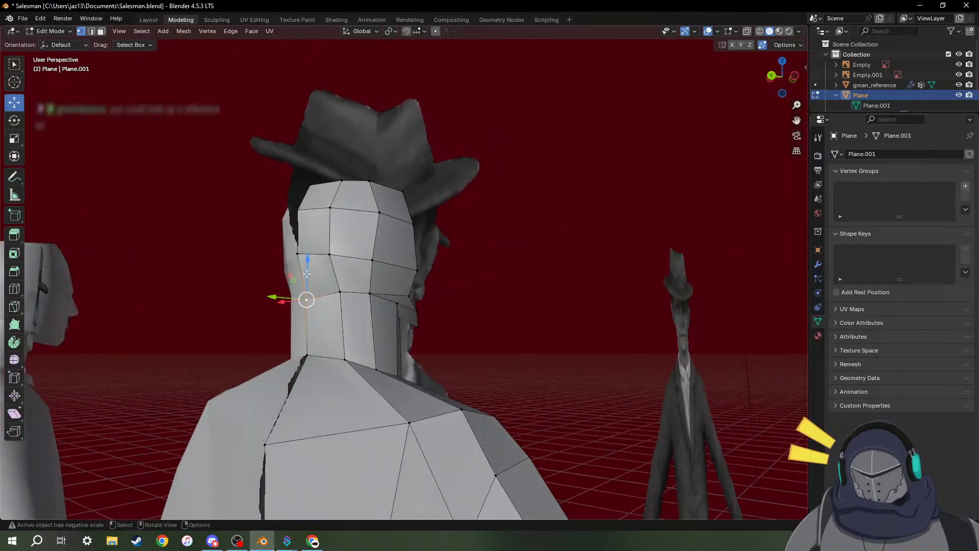
left_click_drag(307, 269, 307, 263)
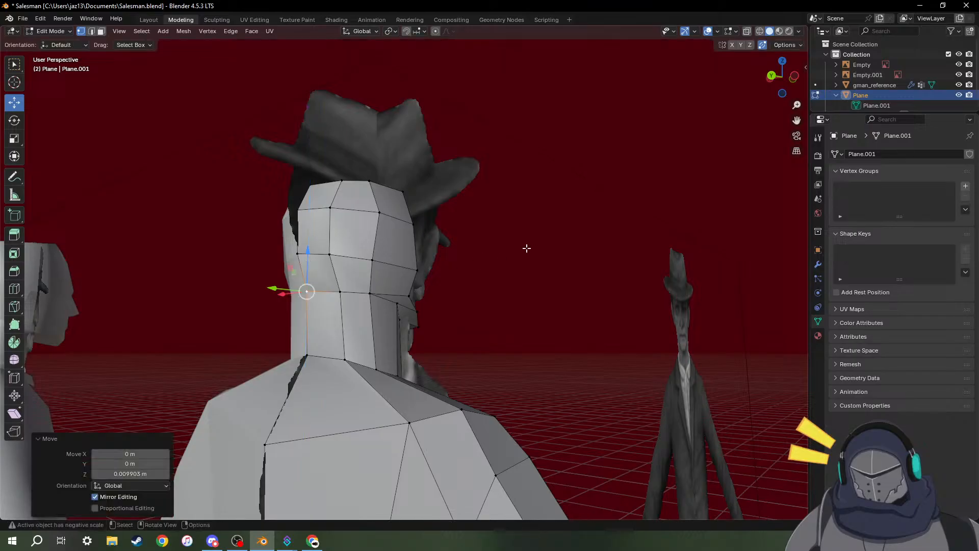
Select the front centre edge under the chin and move it along Y by about -0.006 m.
middle_click_drag(527, 247, 461, 253)
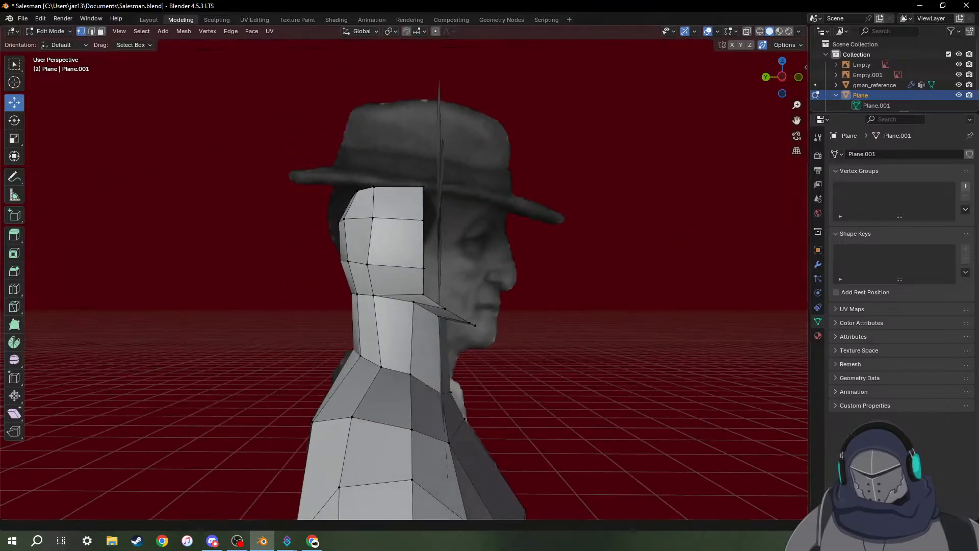
middle_click_drag(532, 263, 663, 194)
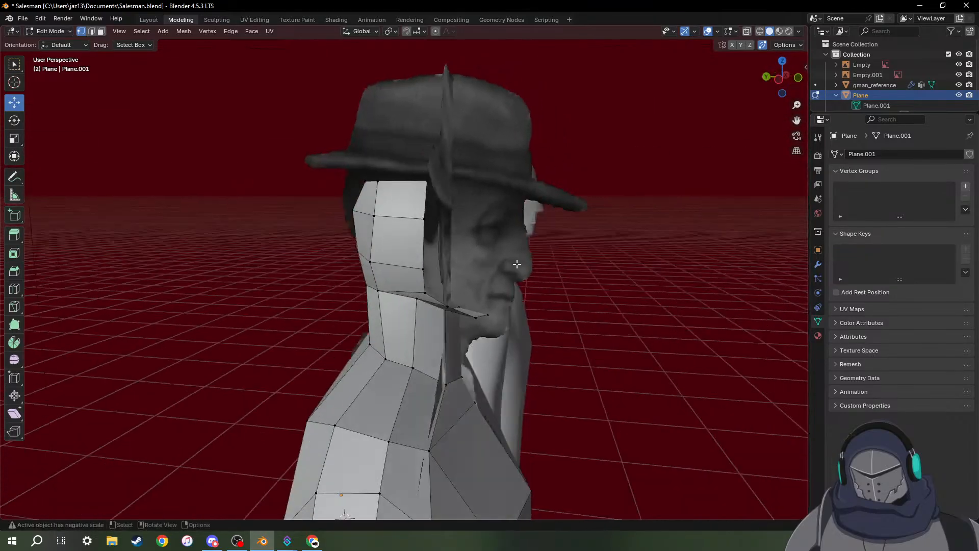
left_click(779, 81)
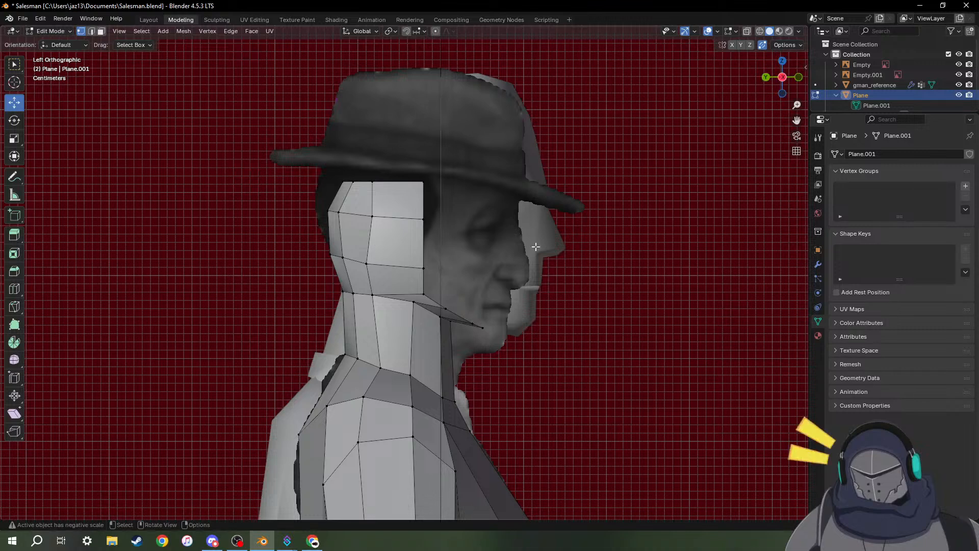
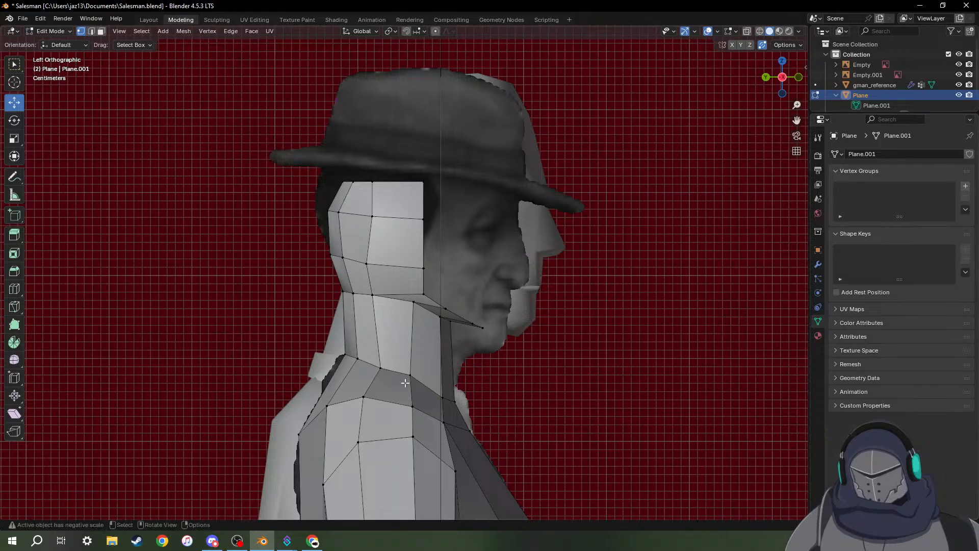
middle_click_drag(454, 322, 387, 336)
middle_click_drag(482, 333, 487, 357)
left_click(487, 358)
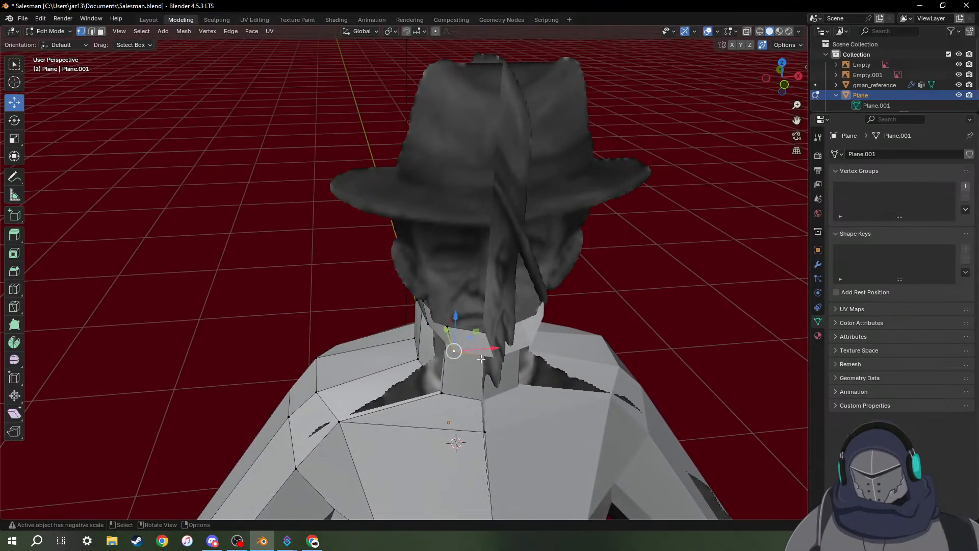
key("2")
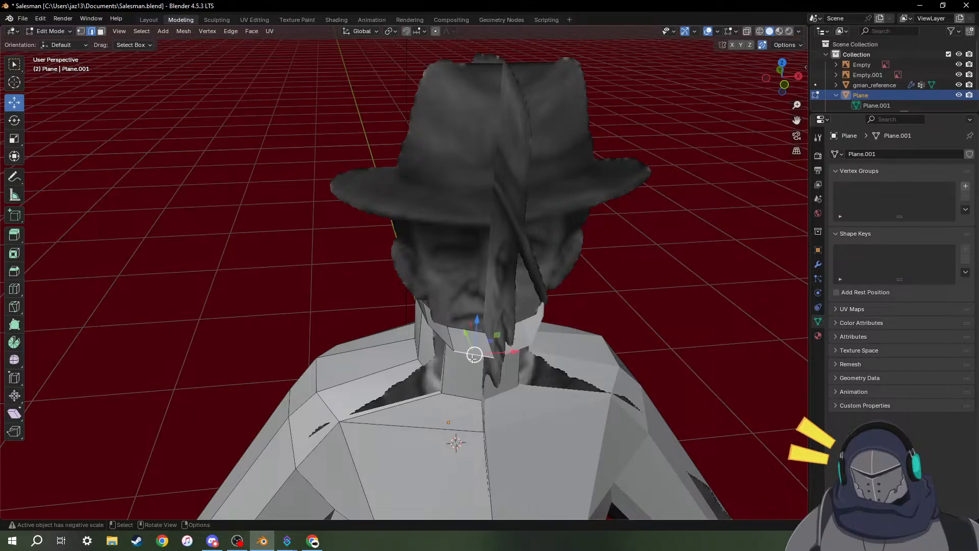
middle_click_drag(474, 357, 439, 312)
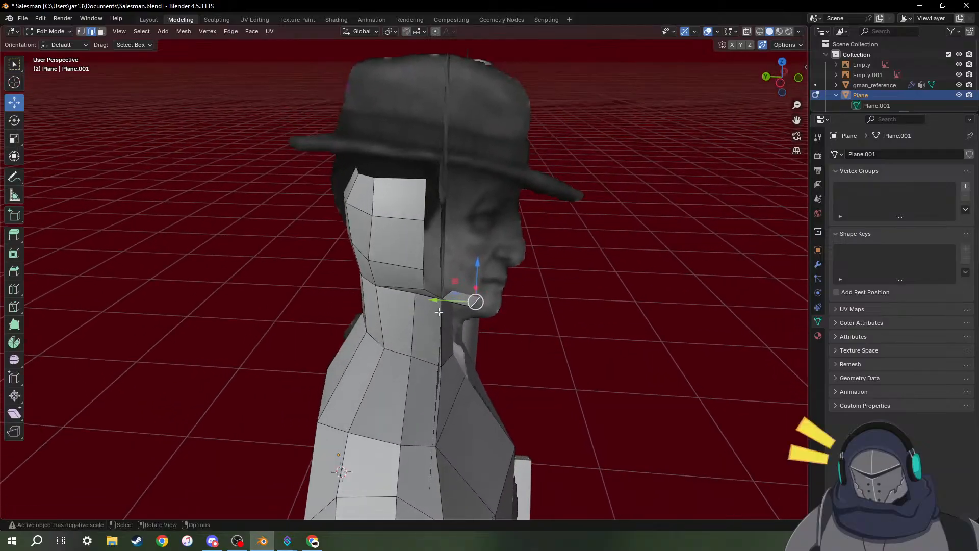
left_click_drag(442, 301, 449, 302)
Try raising the front chin edge along Z, and undo the move.
middle_click_drag(449, 301, 419, 344)
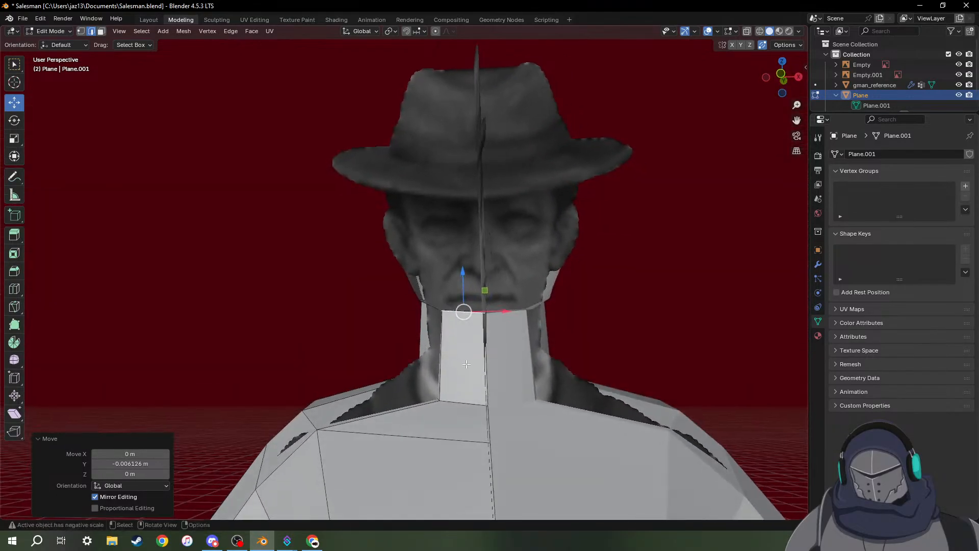
key("g")
key("z")
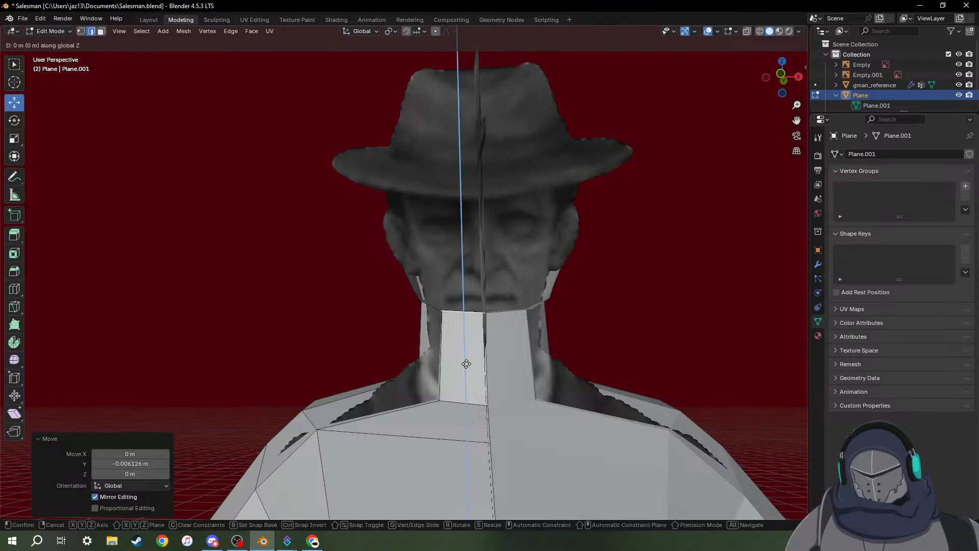
left_click(468, 333)
middle_click_drag(468, 332, 580, 337)
key("ctrl+z")
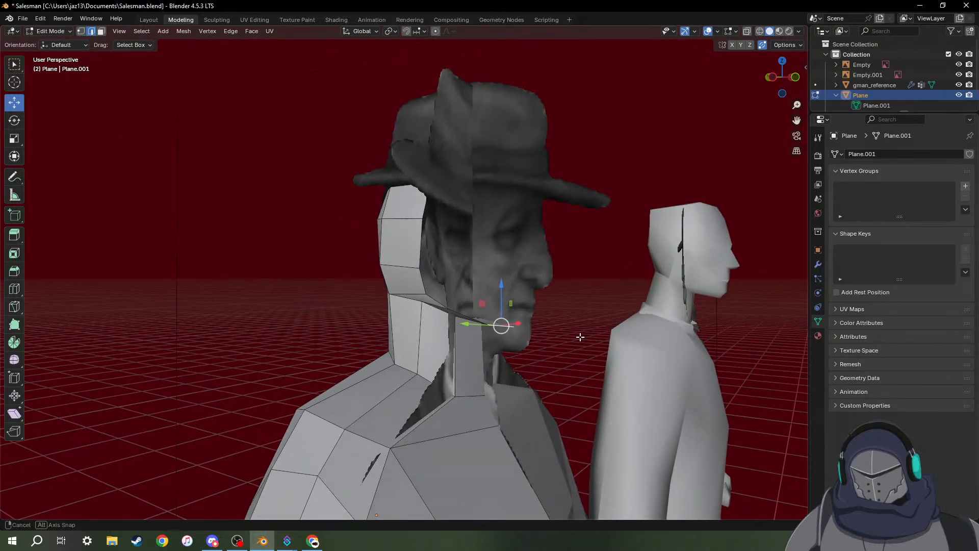
Compare the chin edge with the references from the front and side views, and save the file.
middle_click_drag(581, 337, 498, 337)
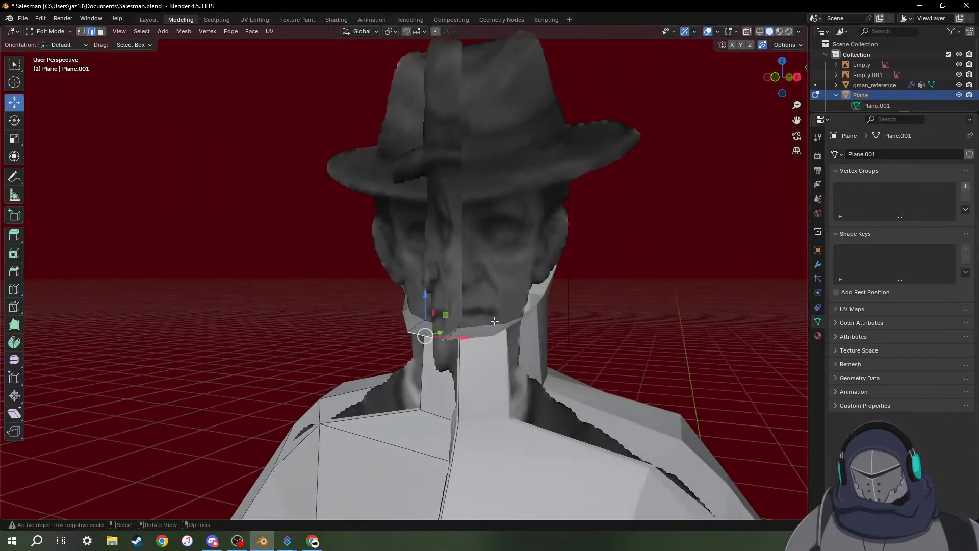
key("KP_1")
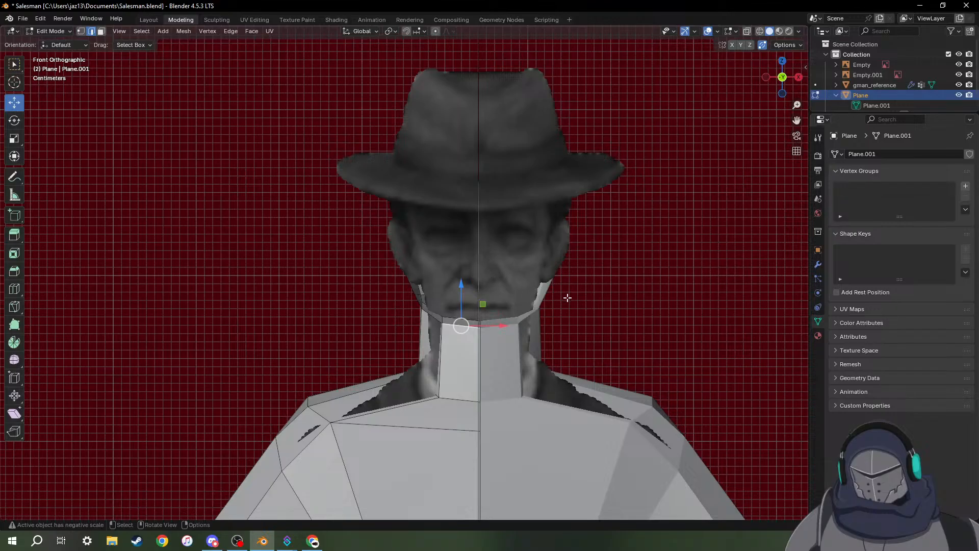
middle_click_drag(567, 301, 466, 284)
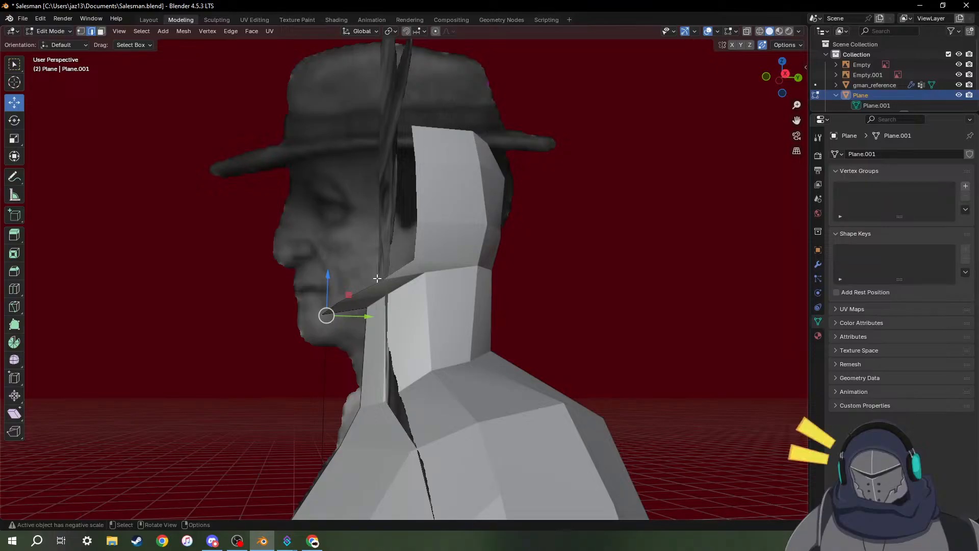
middle_click_drag(380, 280, 364, 292)
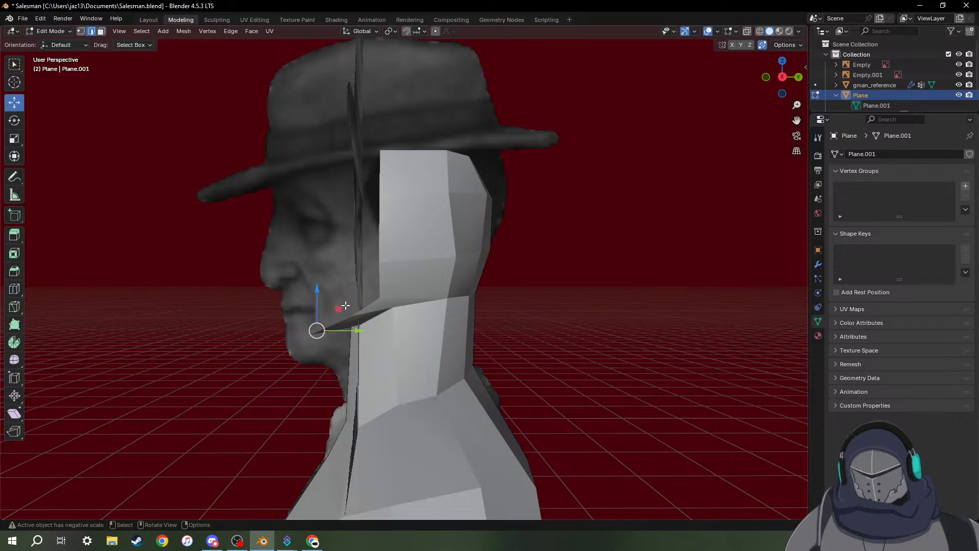
middle_click_drag(345, 305, 728, 175)
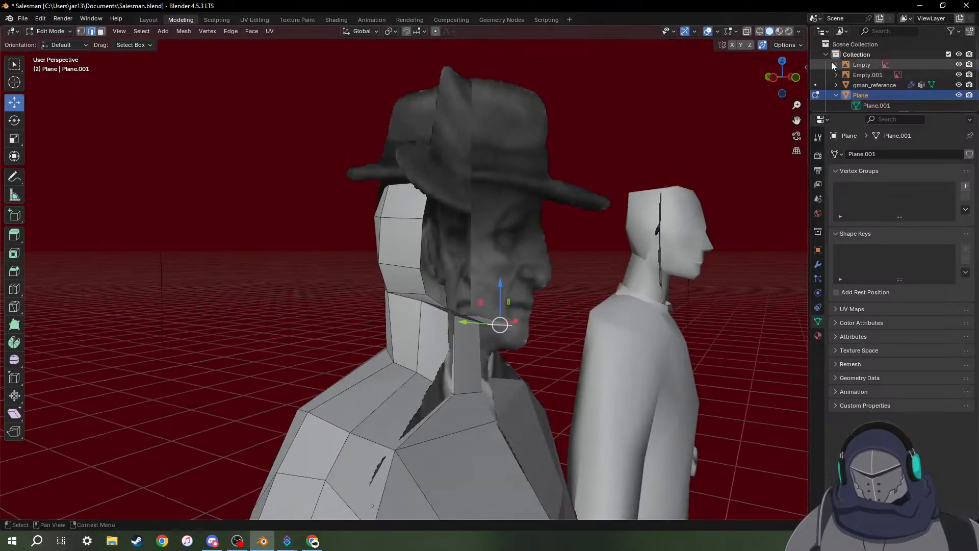
left_click(775, 78)
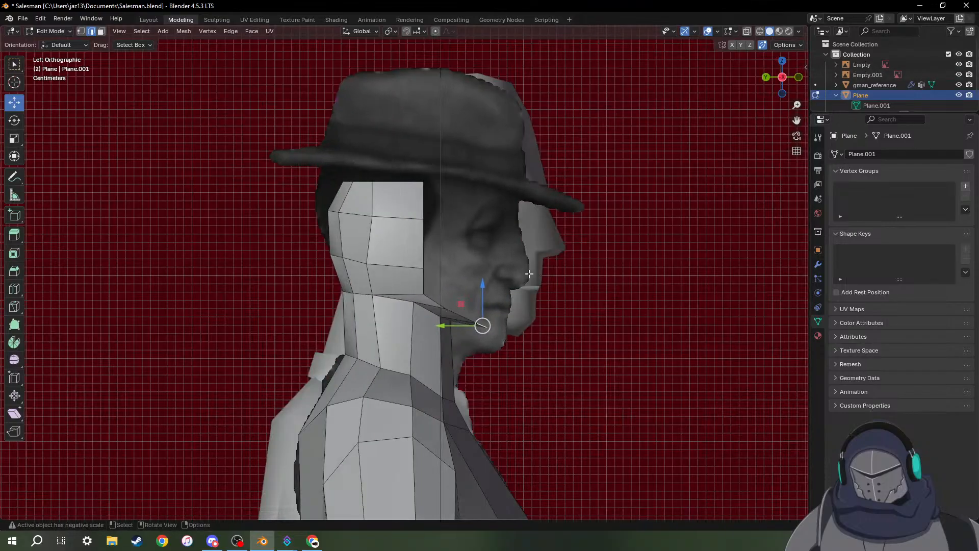
key("ctrl+s")
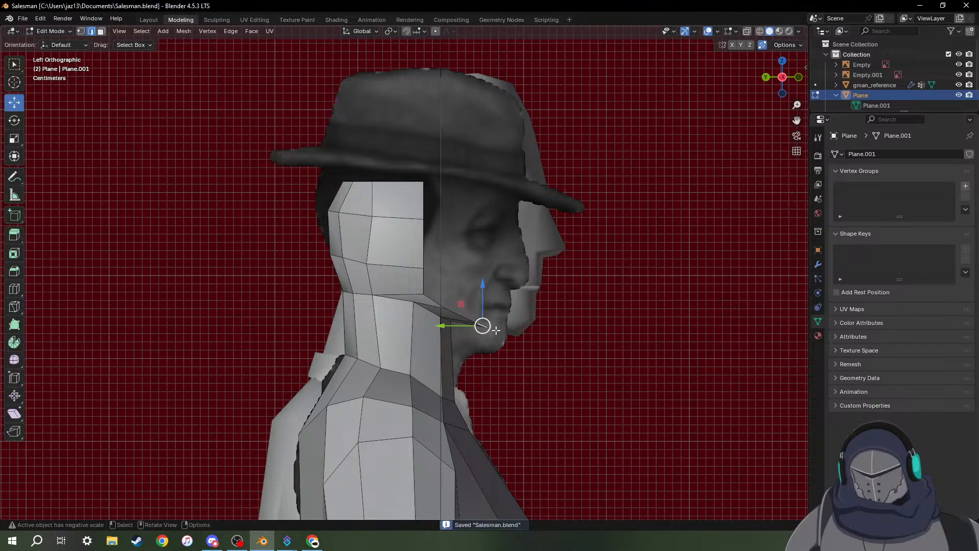
Select the jaw edges from the rear corner to the chin and extrude them upward about 0.035 m along Z.
middle_click_drag(459, 293, 356, 319)
middle_click_drag(421, 309, 466, 274)
left_click(453, 315, "shift")
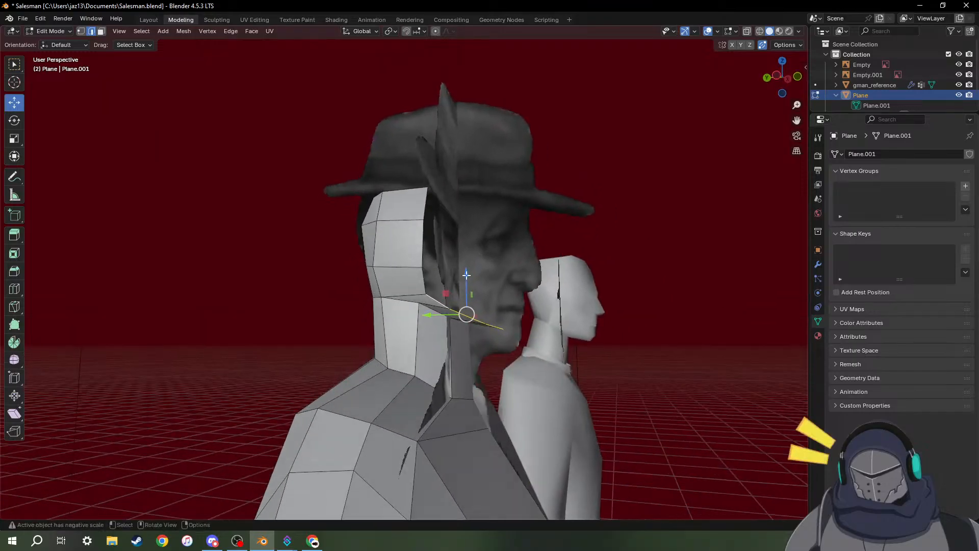
key("e")
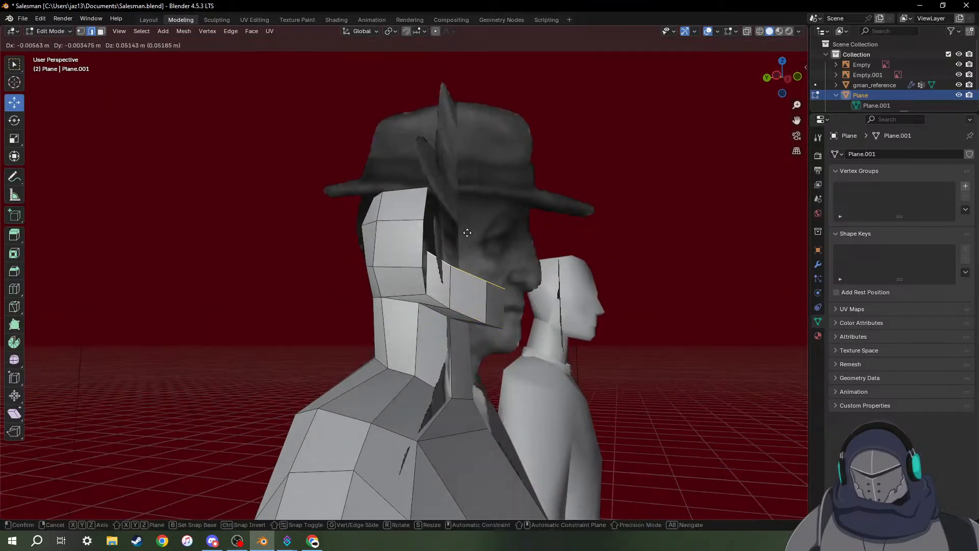
key("z")
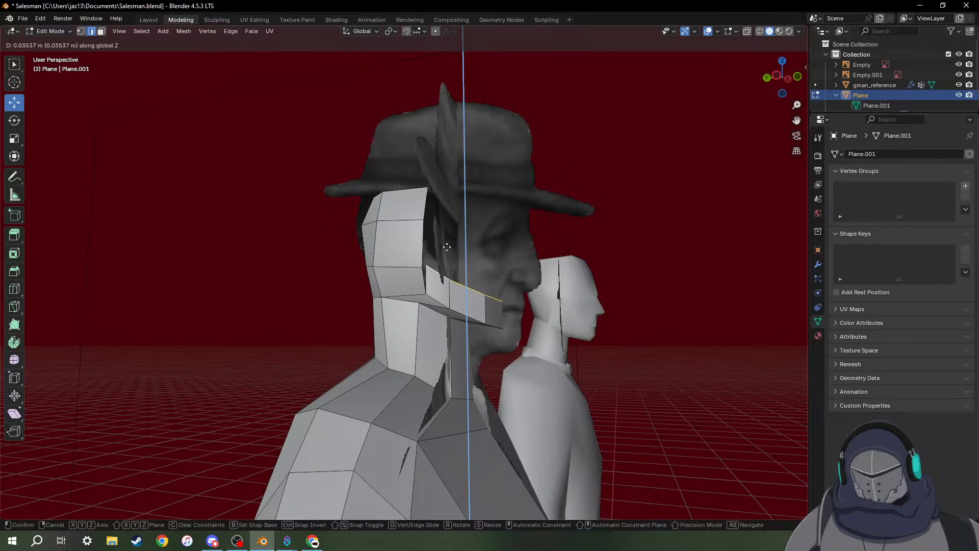
left_click(446, 247)
Select the rear upper vertex of the extruded jaw strip and check the Auto Merge settings.
middle_click_drag(447, 247, 429, 304)
scroll(446, 295, "up", 6)
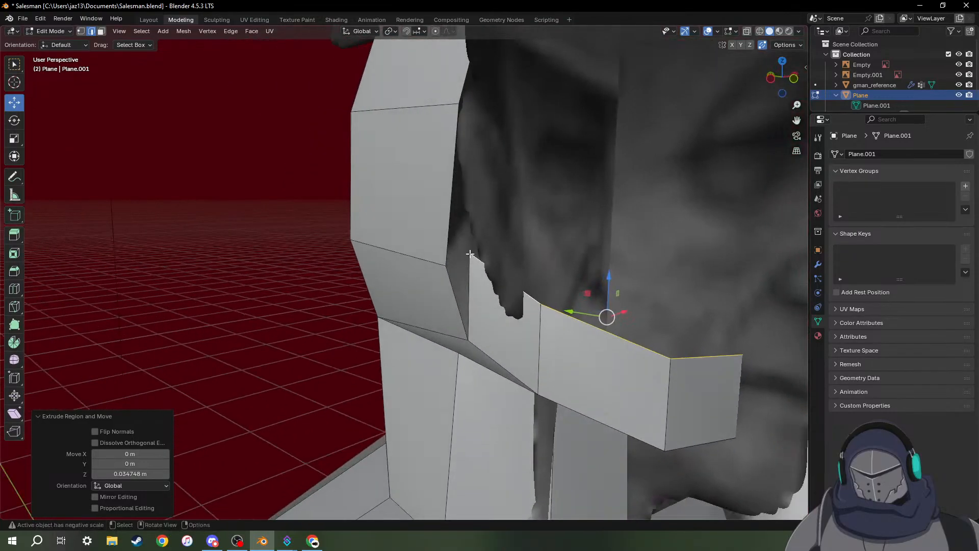
left_click(474, 258)
key("1")
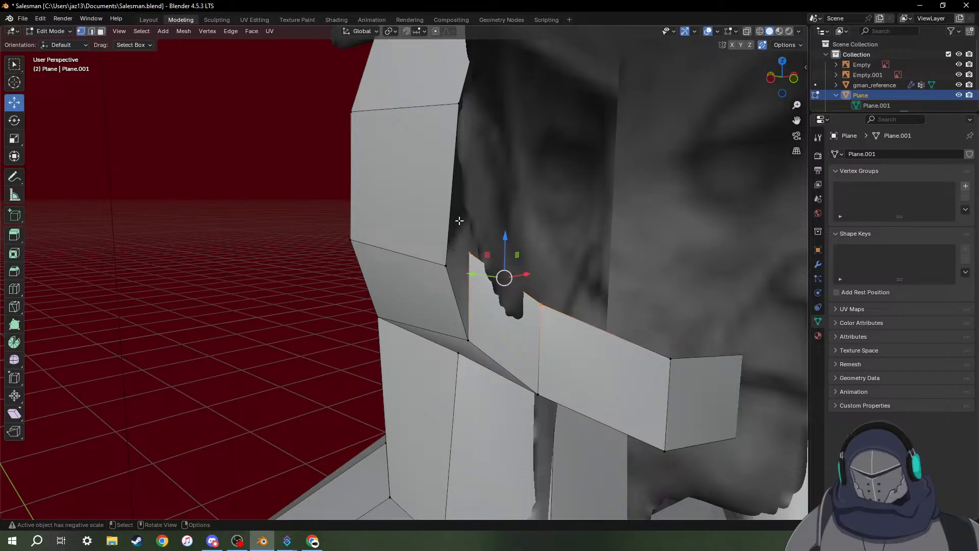
left_click(469, 253)
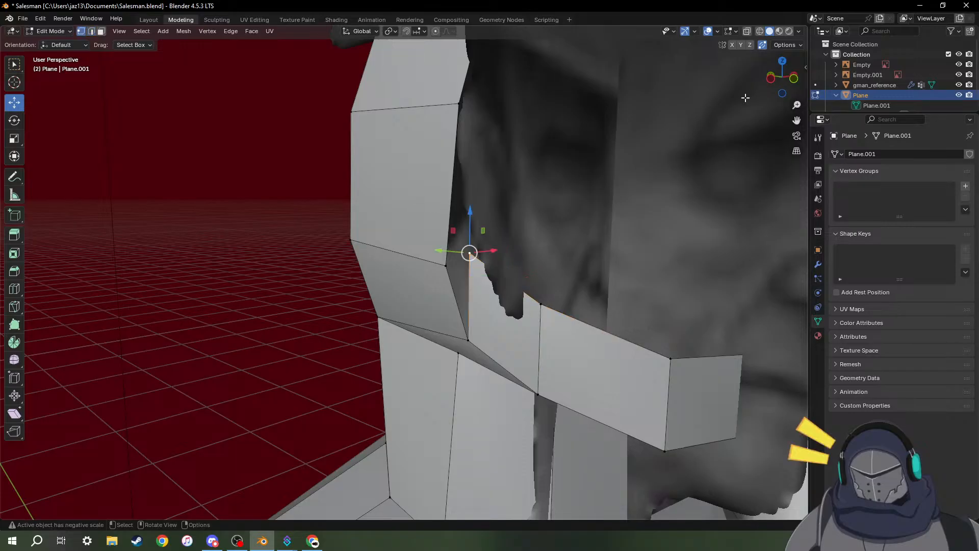
key("n")
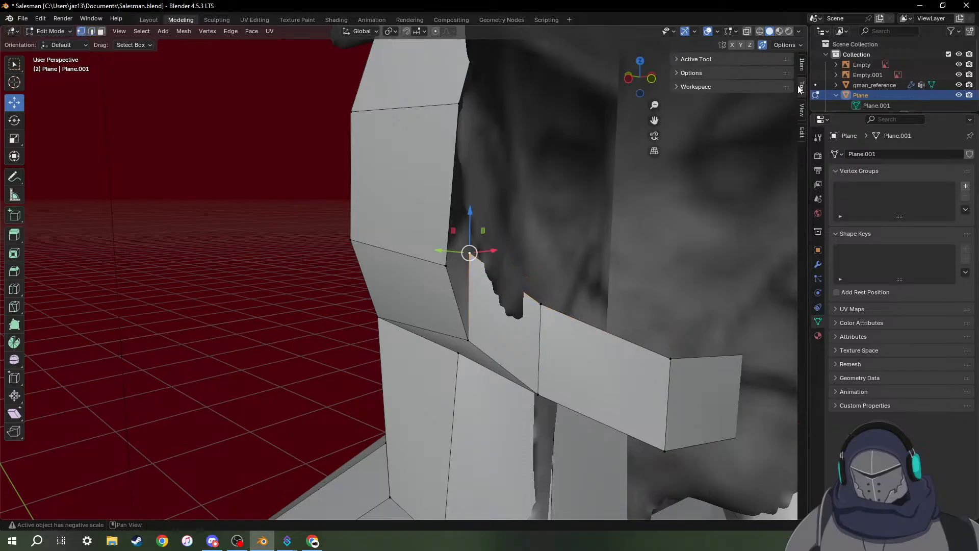
left_click(692, 74)
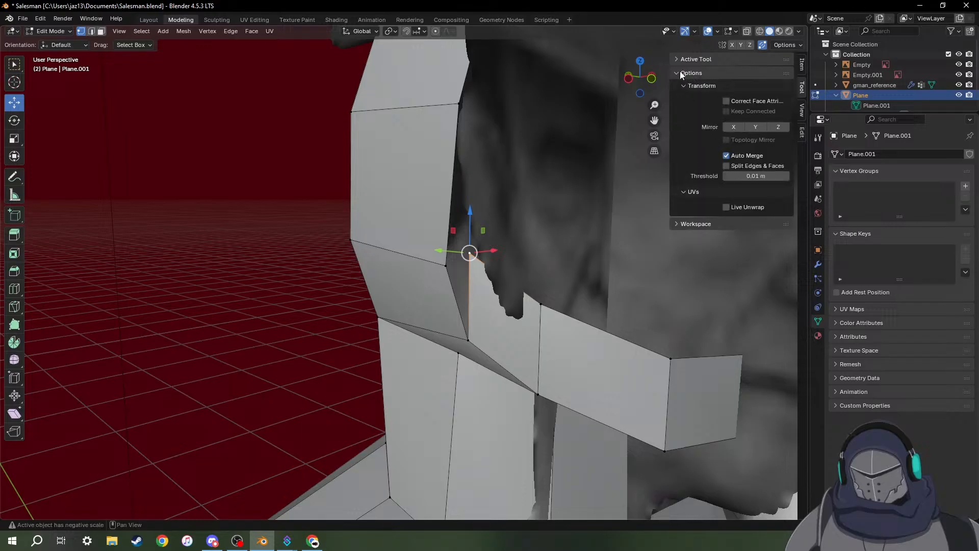
left_click(684, 76)
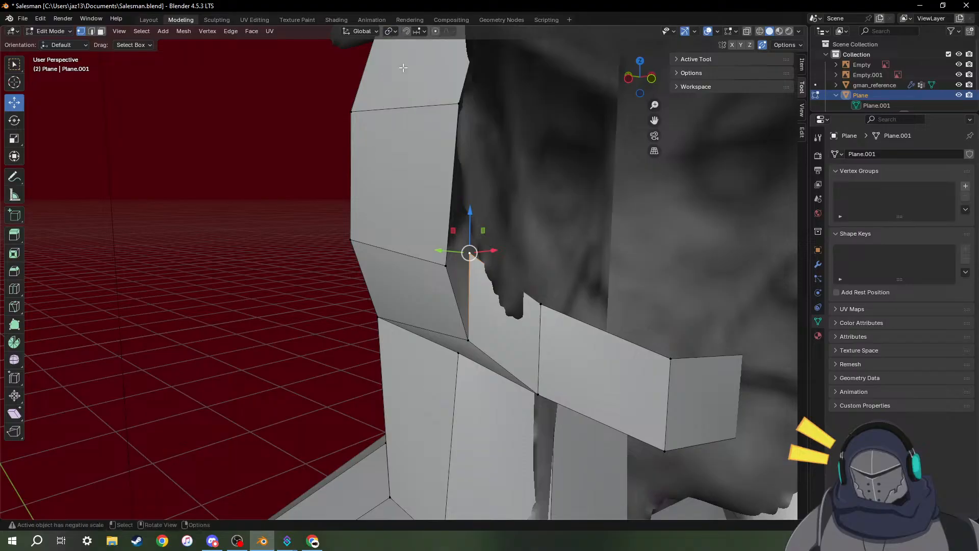
Set the pivot point to Active Element and merge the jaw strip's rear vertex onto the adjacent head vertex by scaling to 0.
left_click(393, 31)
left_click(418, 102)
left_click(447, 267, "shift")
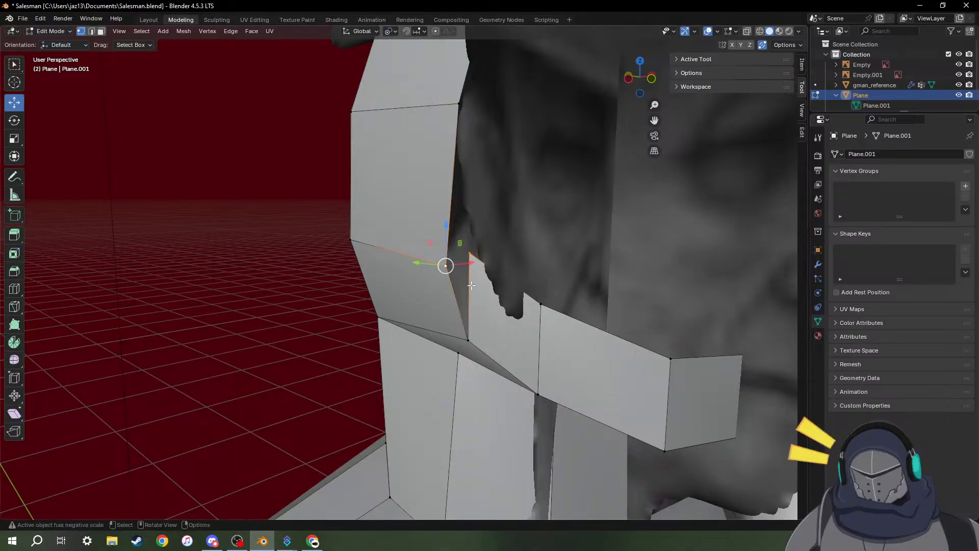
key("s")
key("0")
key("Return")
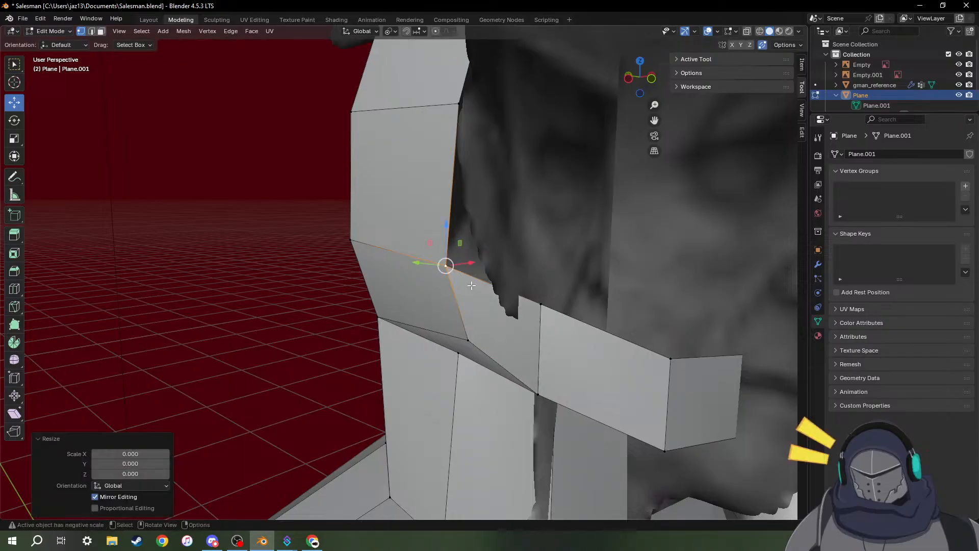
Switch to editing gman_reference and examine its jaw, face and neck topology from the front and side.
middle_click_drag(472, 285, 518, 321)
middle_click_drag(529, 335, 410, 296)
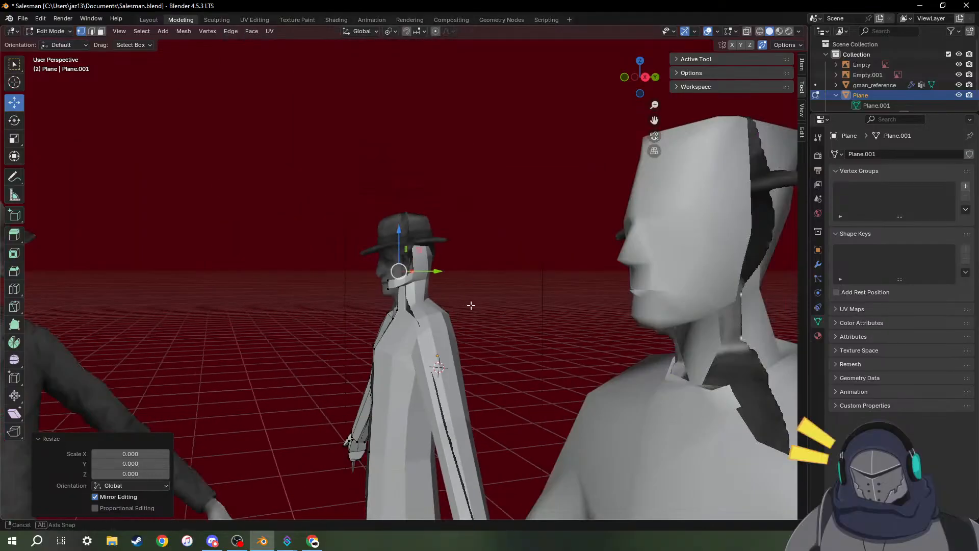
scroll(494, 306, "up", 2)
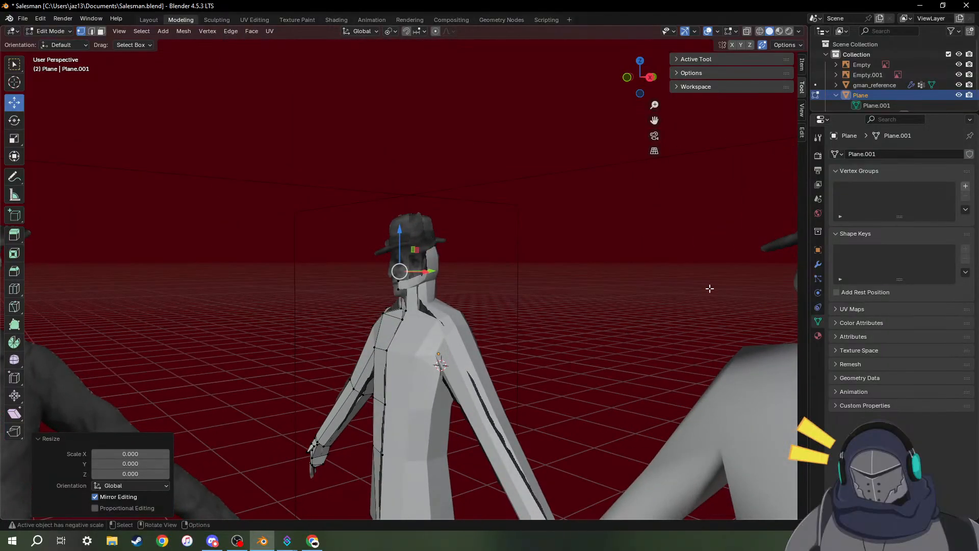
middle_click_drag(730, 289, 536, 292, "shift")
left_click(473, 284)
key("Tab")
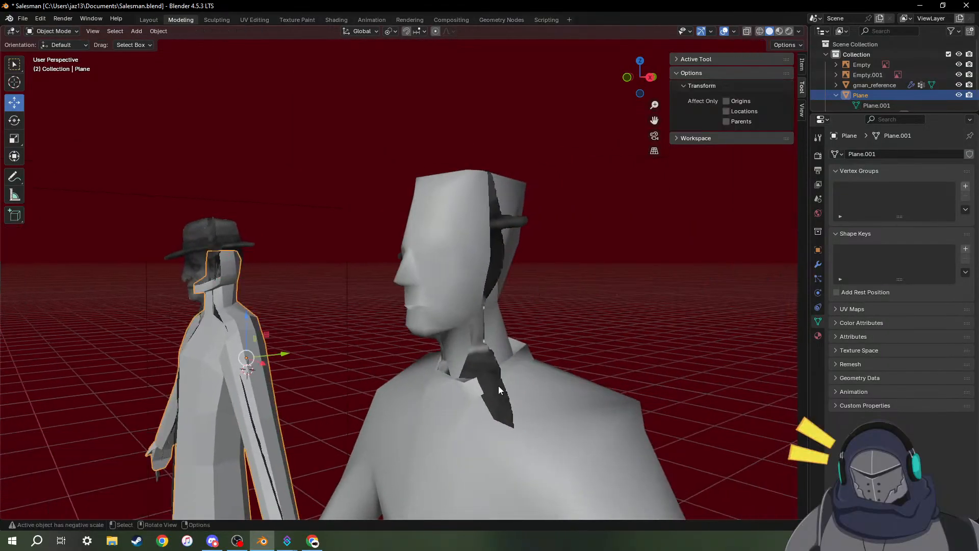
left_click(470, 377)
key("Tab")
middle_click_drag(418, 345, 456, 353)
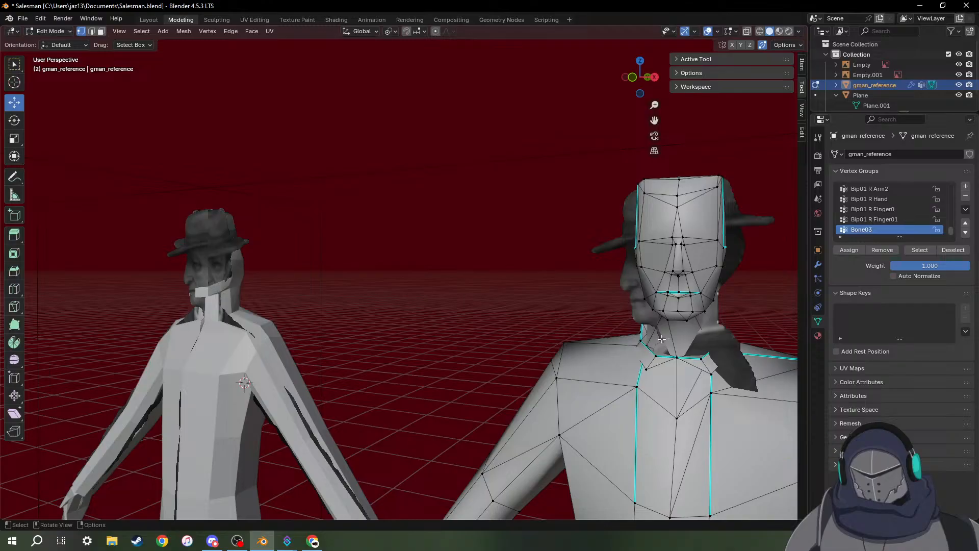
middle_click_drag(720, 296, 665, 289)
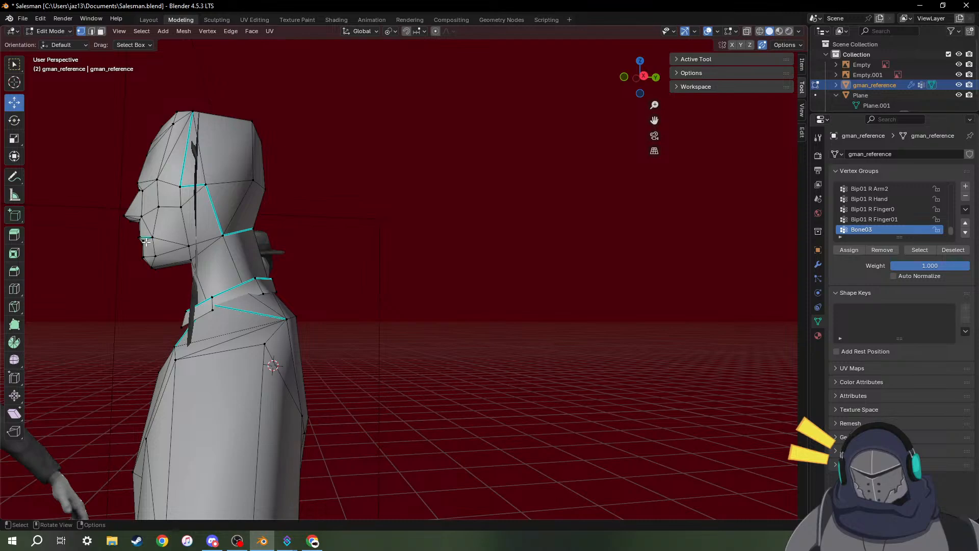
middle_click_drag(126, 245, 255, 247)
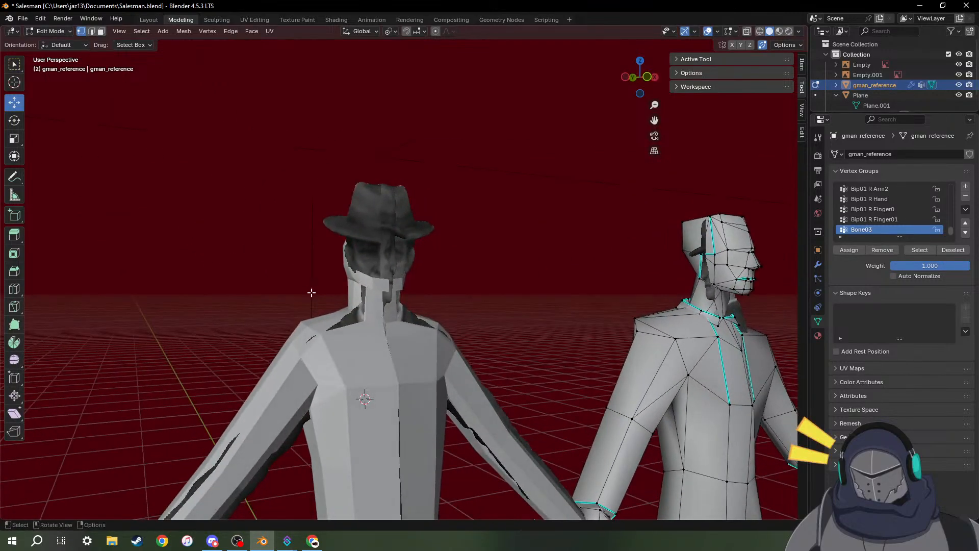
Leave the gman_reference mesh and return to editing the salesman's Plane mesh.
mouse_move(396, 277)
middle_mouse_down()
mouse_move(429, 289)
mouse_move(403, 288)
middle_mouse_up()
scroll(481, 361, "up", 8)
middle_click_drag(471, 390, 545, 313)
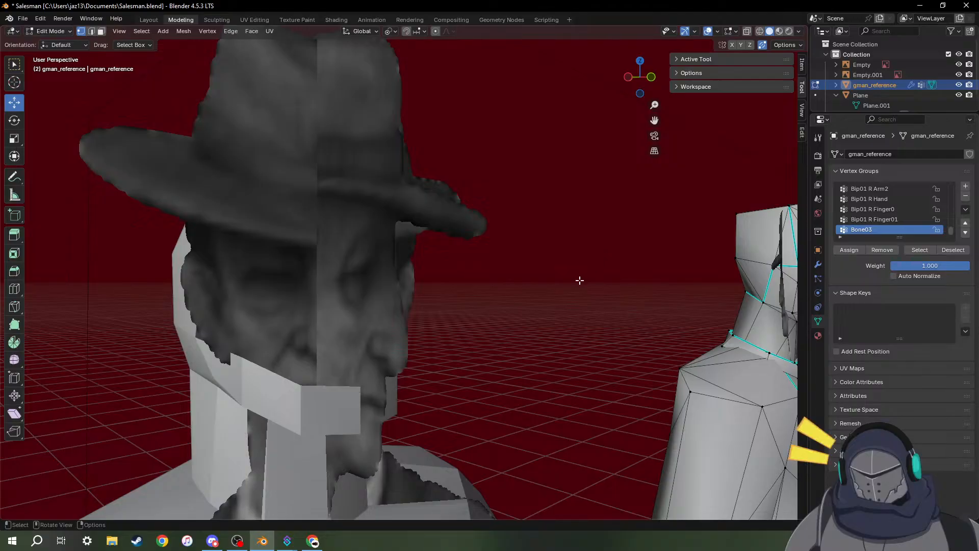
key("Tab")
left_click(347, 377)
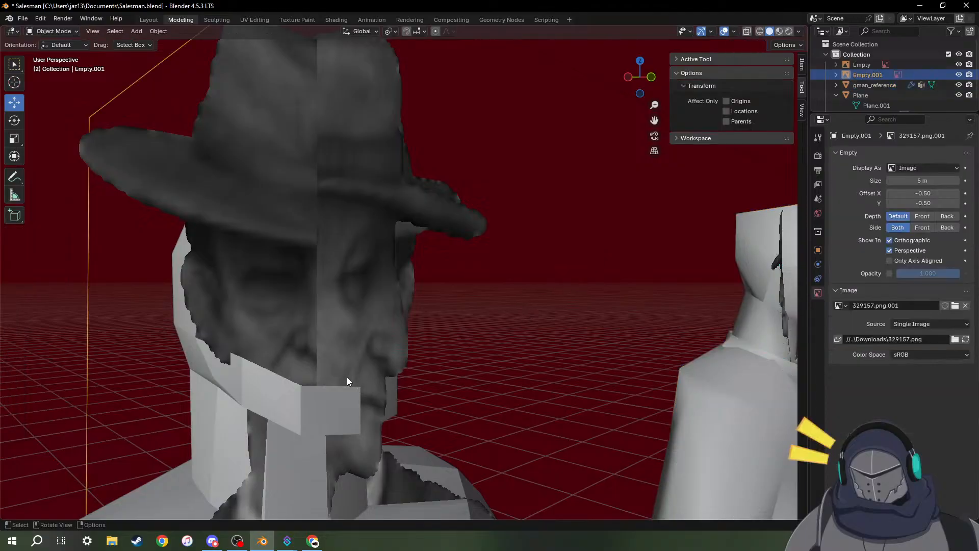
left_click(321, 388)
key("Tab")
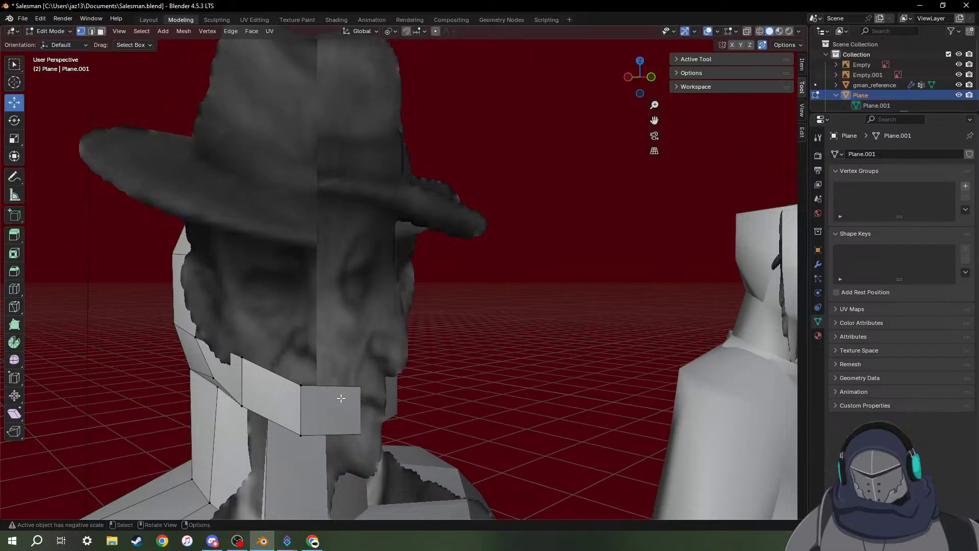
Select the upper side and front edges of the jaw strip and raise them about 0.0101 m along Z.
middle_click_drag(373, 394, 352, 400)
middle_click_drag(204, 401, 370, 352, "shift")
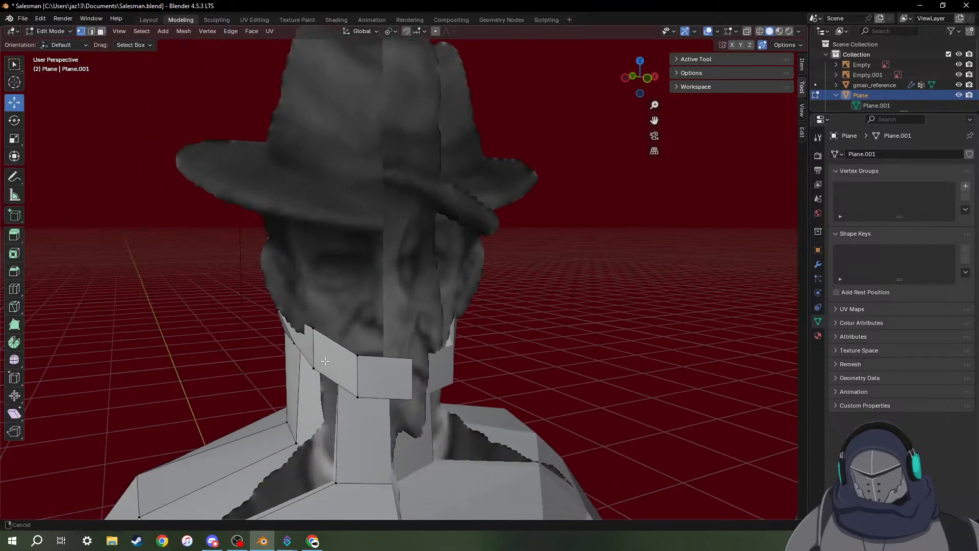
left_click(357, 355)
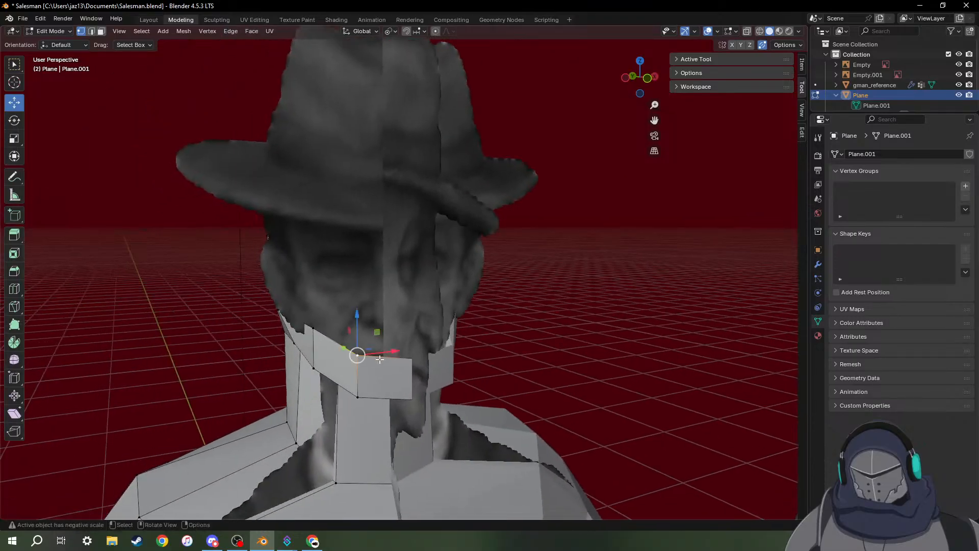
key("2")
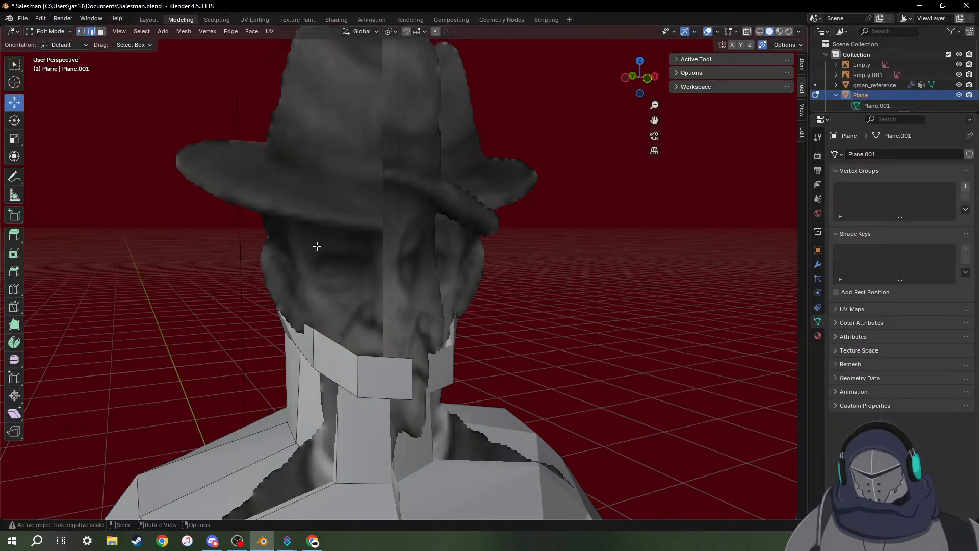
left_click(398, 360)
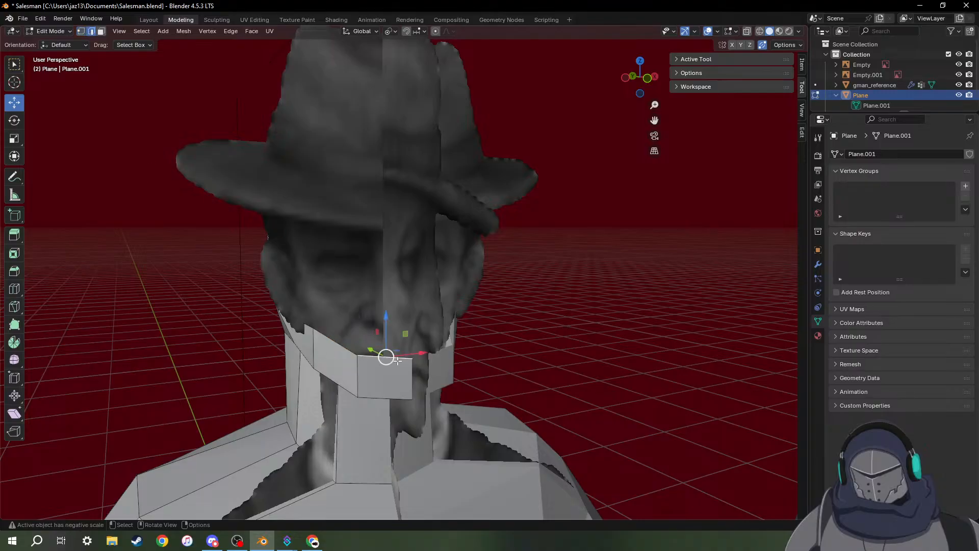
left_click(340, 345)
left_click(374, 356, "shift")
left_click_drag(386, 326, 388, 312)
Raise the selected upper jaw edges a further 0.0068 m along Z and check them against the face references.
middle_click_drag(386, 329, 346, 314)
middle_click_drag(503, 322, 534, 300)
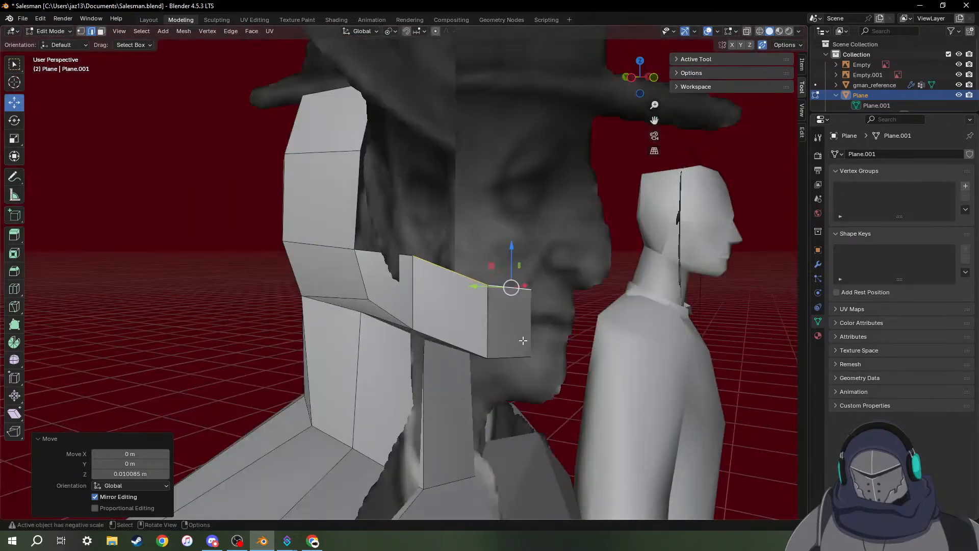
left_click_drag(511, 256, 514, 245)
middle_click_drag(499, 259, 450, 258)
middle_click_drag(332, 247, 311, 254)
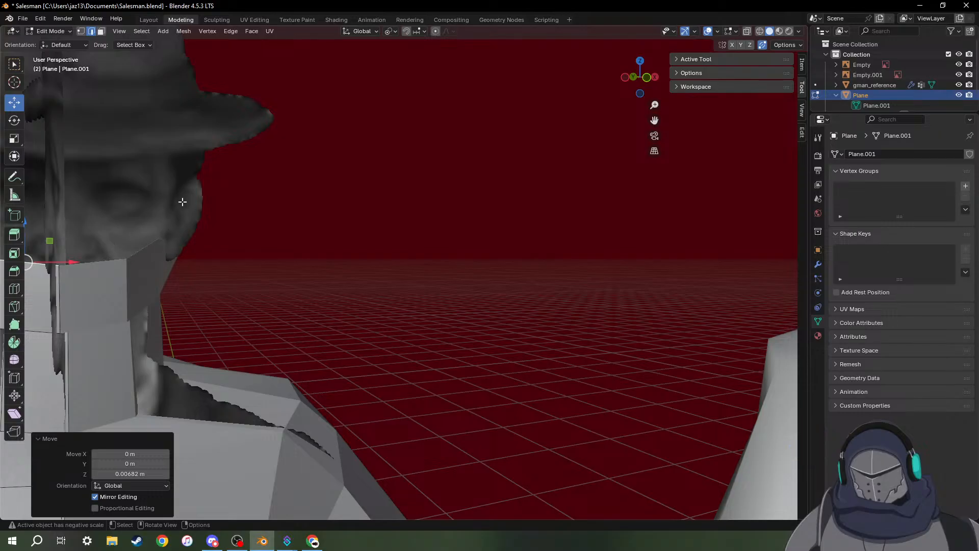
middle_click_drag(96, 212, 139, 214)
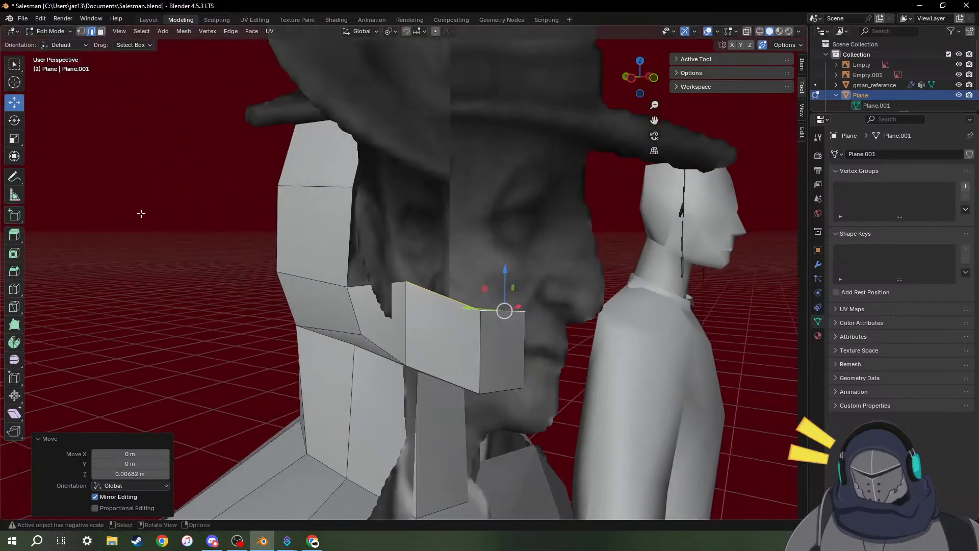
middle_click_drag(595, 246, 260, 240)
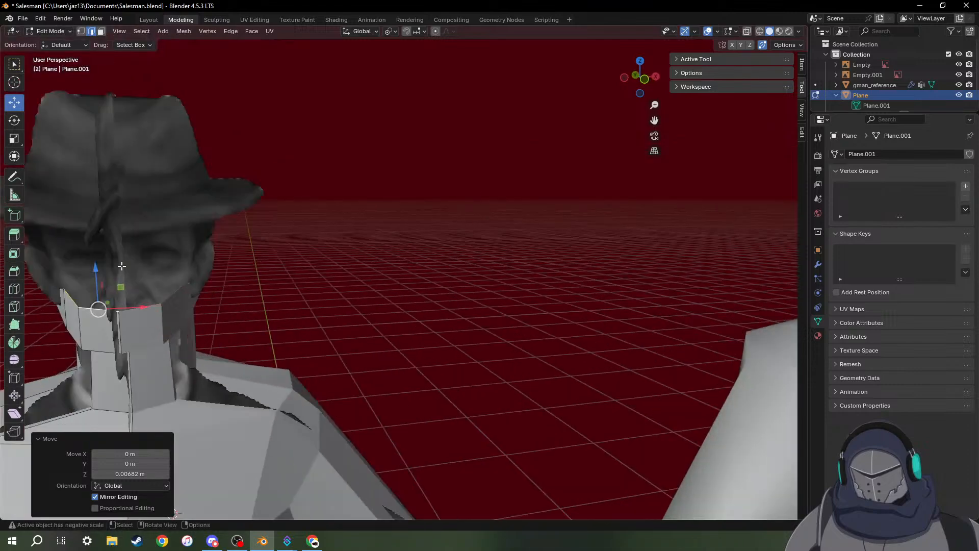
Switch to vertex selection and select the upper front vertex of the jaw strip on the centreline.
middle_click_drag(66, 301, 240, 277, "shift")
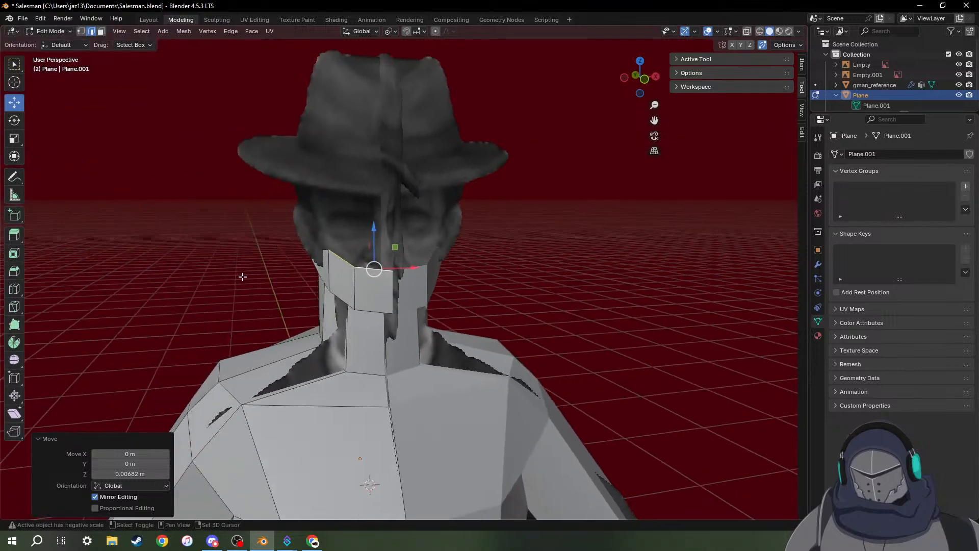
scroll(368, 275, "up", 6)
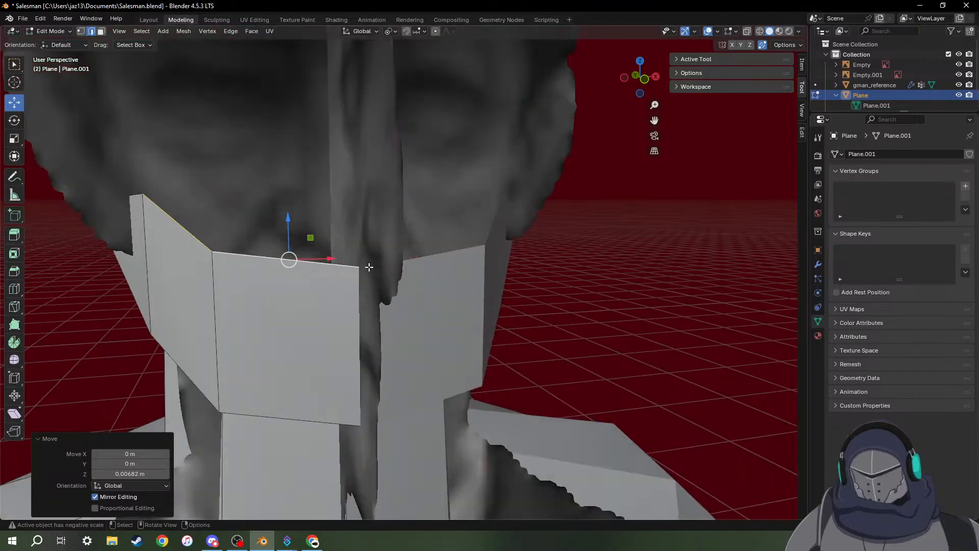
left_click(364, 269)
key("1")
left_click(365, 273)
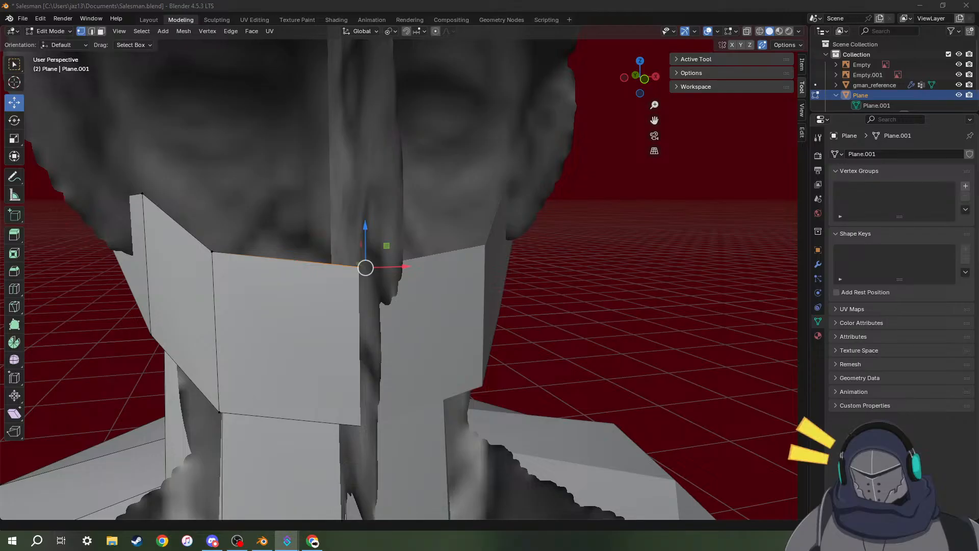
middle_click_drag(175, 200, 417, 309)
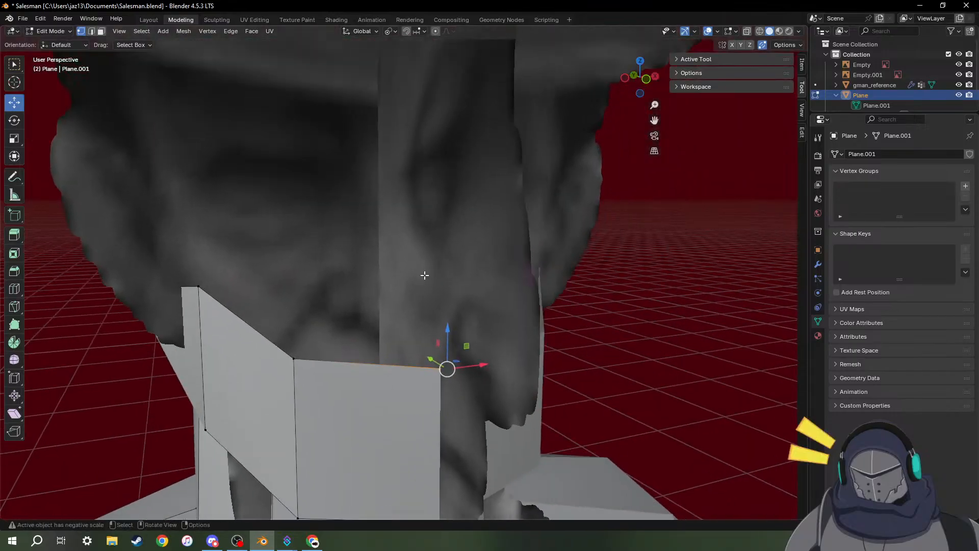
middle_click_drag(330, 290, 503, 282)
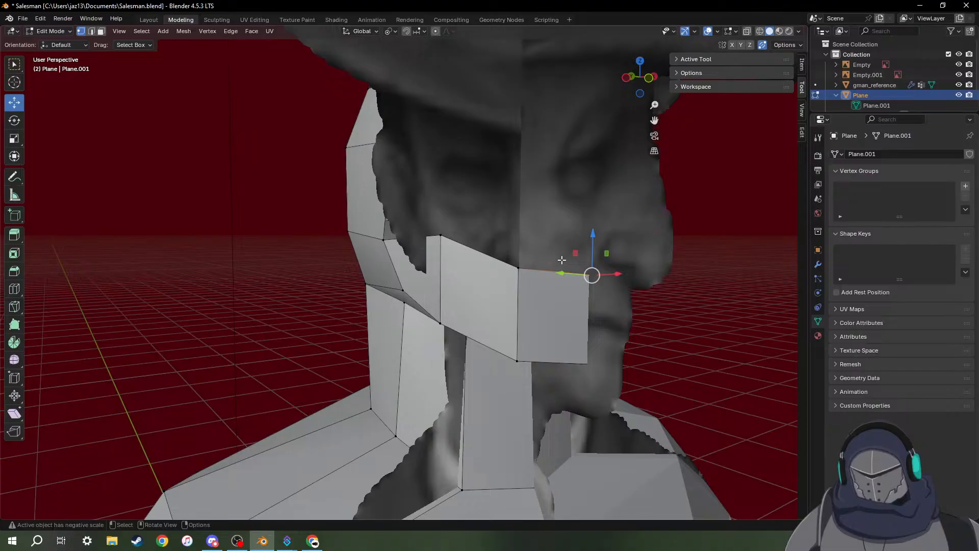
Extrude the upper vertex between the jaw's front and side faces by about 0.0207 m X, -0.0072 m Y and 0.0192 m Z.
left_click(520, 267)
middle_click_drag(520, 268, 549, 288)
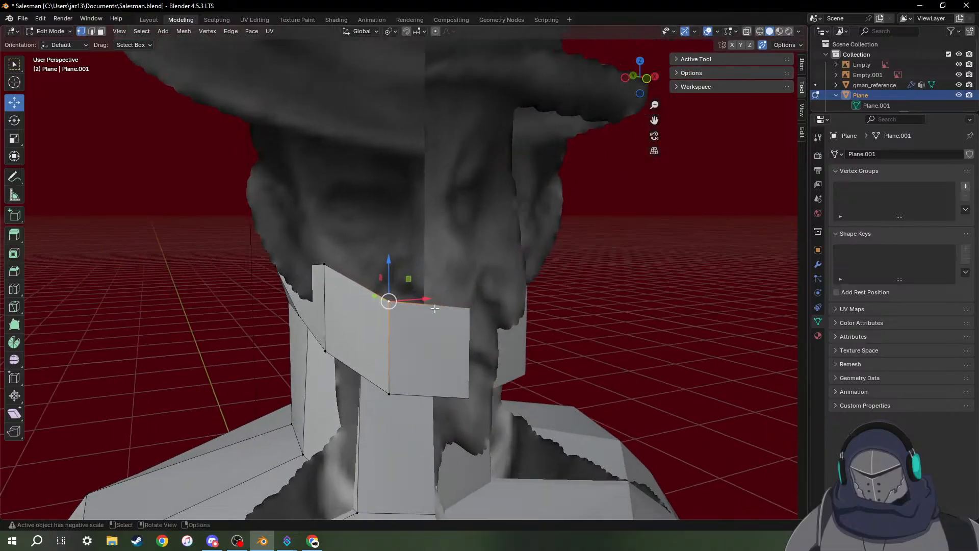
key("g")
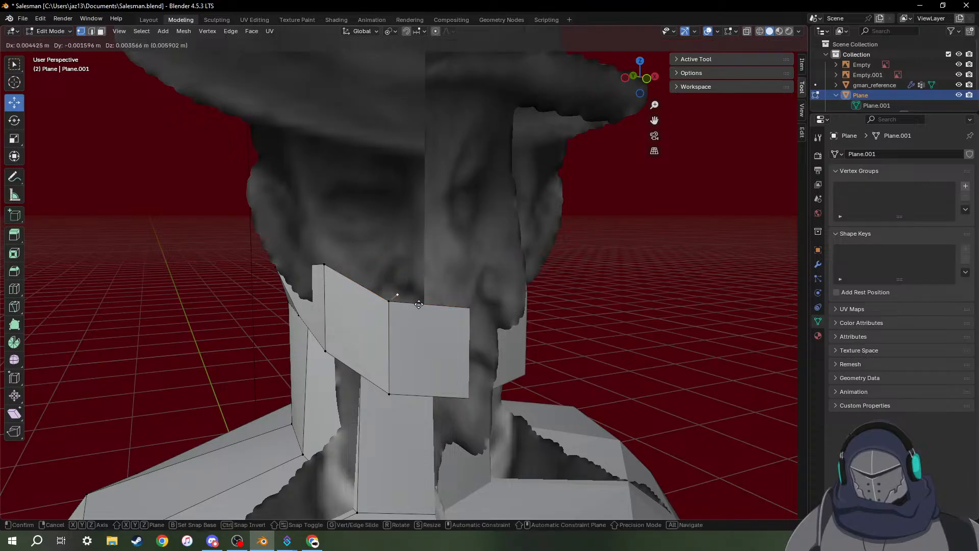
left_click(449, 276)
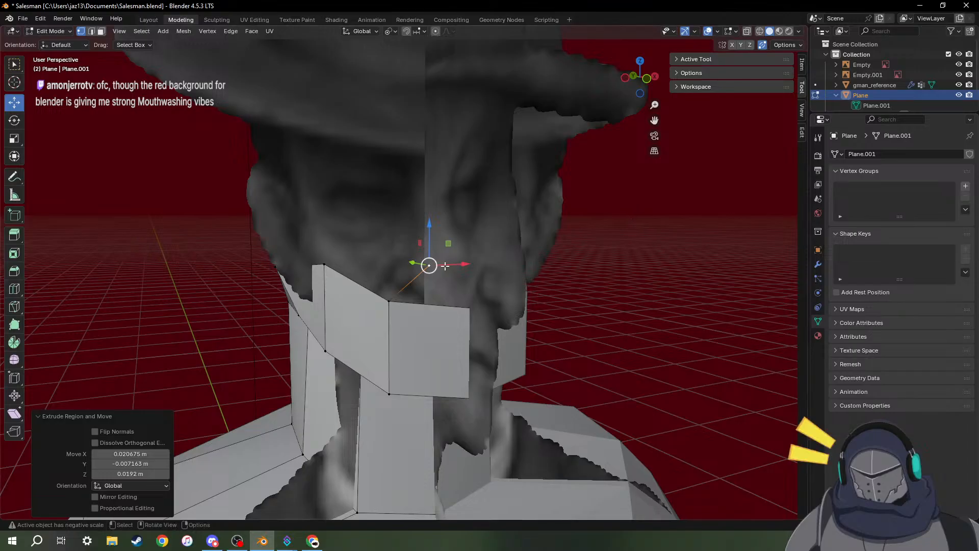
Try to connect the jaw's upper centreline vertex to the extruded vertex with a Knife cut.
key("k")
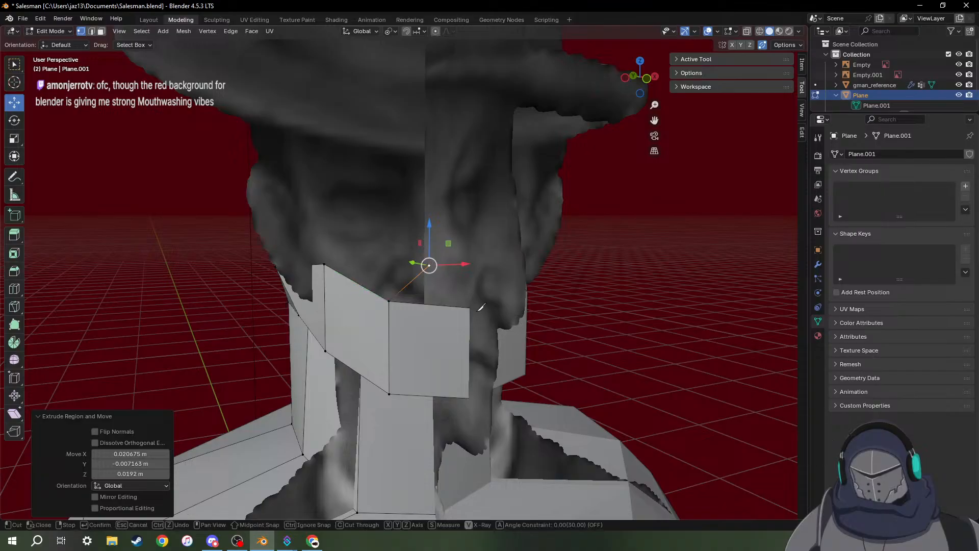
scroll(545, 268, "down", 6)
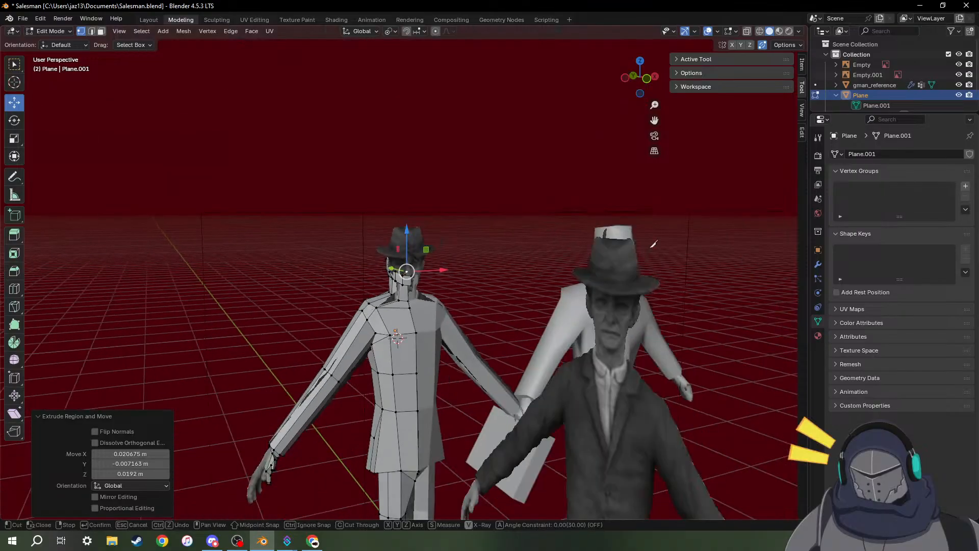
middle_click_drag(691, 301, 481, 262)
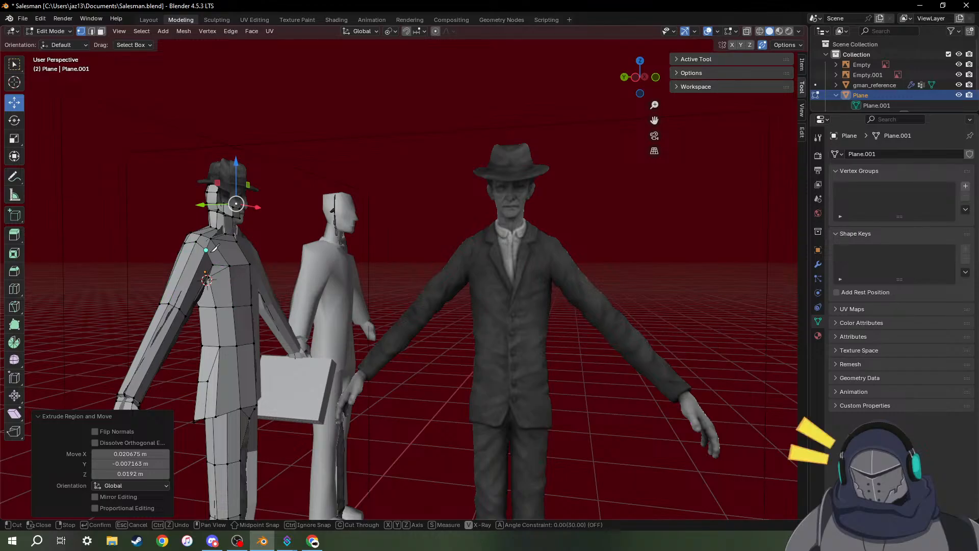
middle_click_drag(168, 218, 281, 269)
scroll(321, 283, "up", 5)
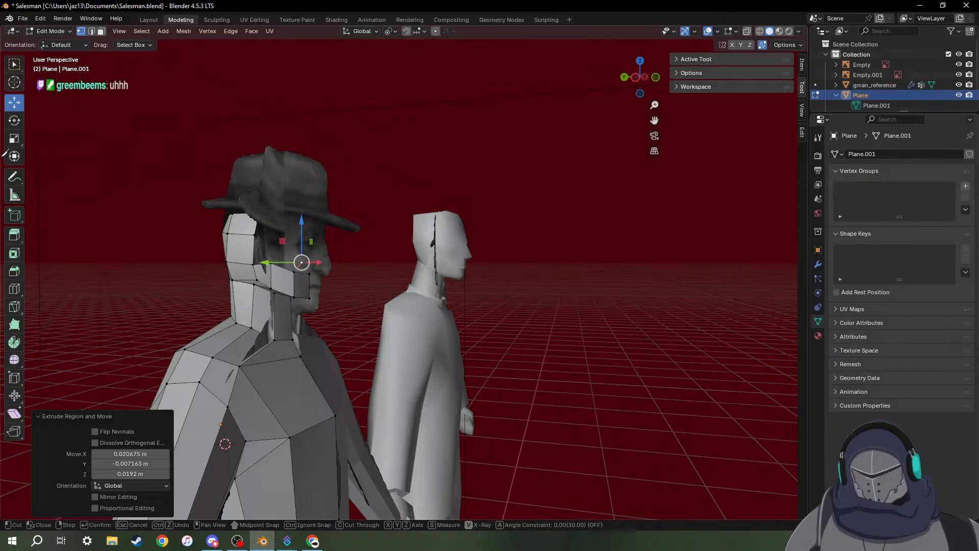
middle_click_drag(251, 267, 223, 274)
scroll(333, 266, "up", 3)
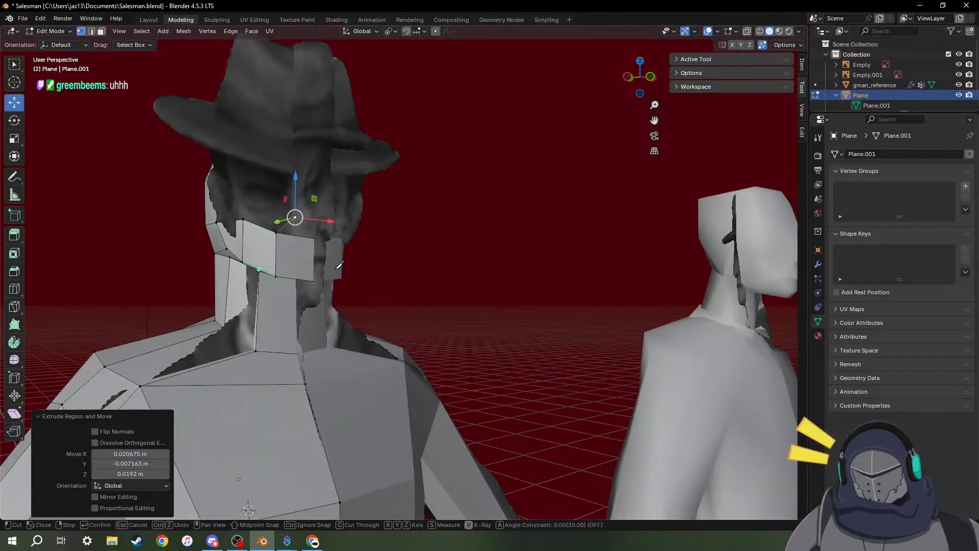
scroll(306, 229, "up", 1)
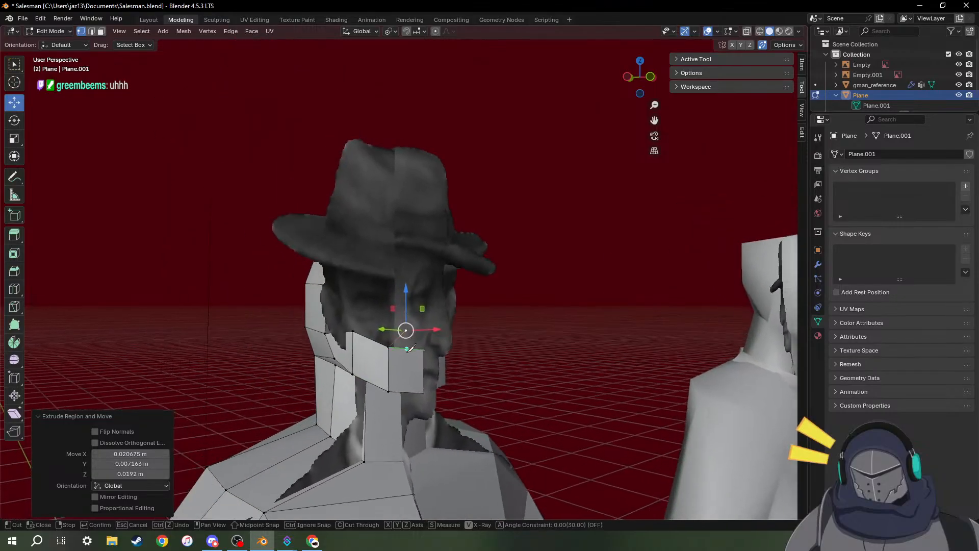
scroll(408, 332, "up", 3)
middle_click_drag(457, 404, 420, 400)
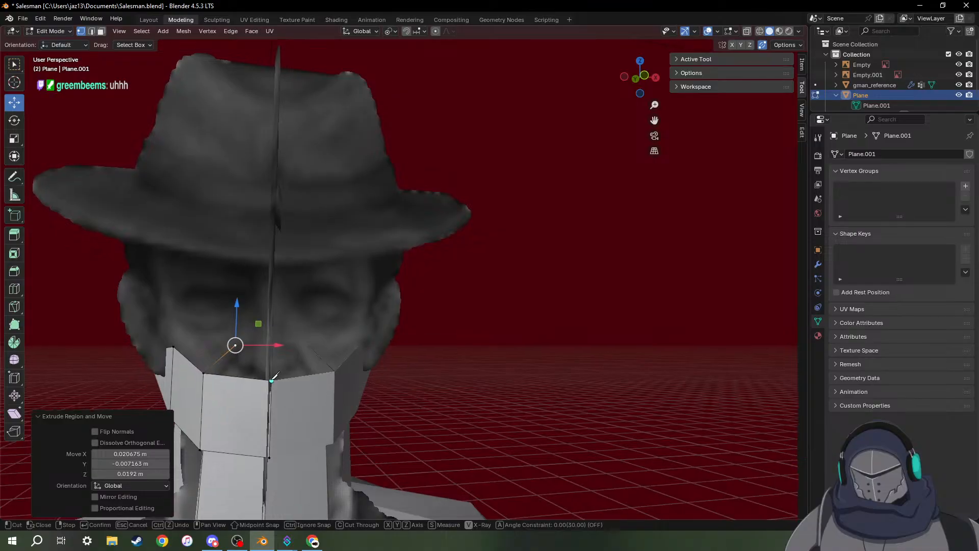
left_click(271, 379)
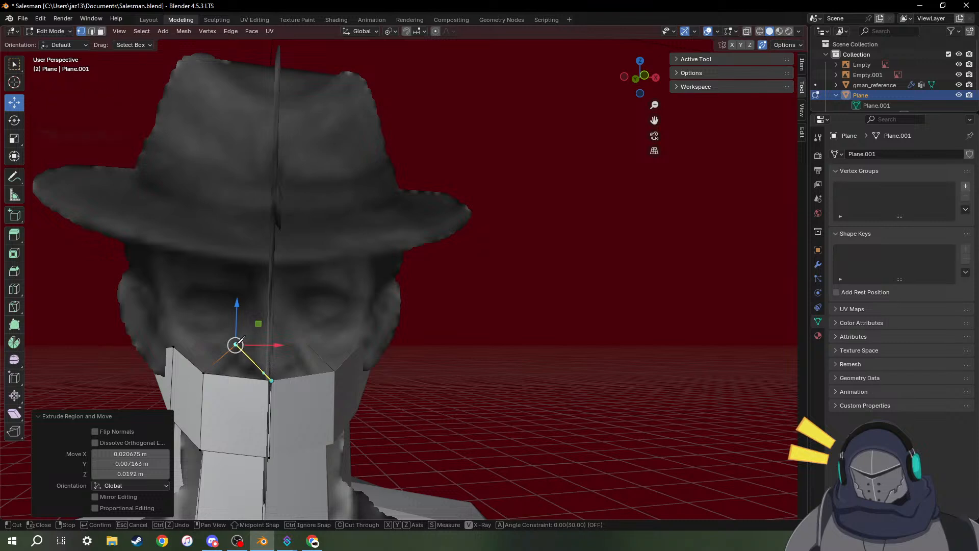
key("Return")
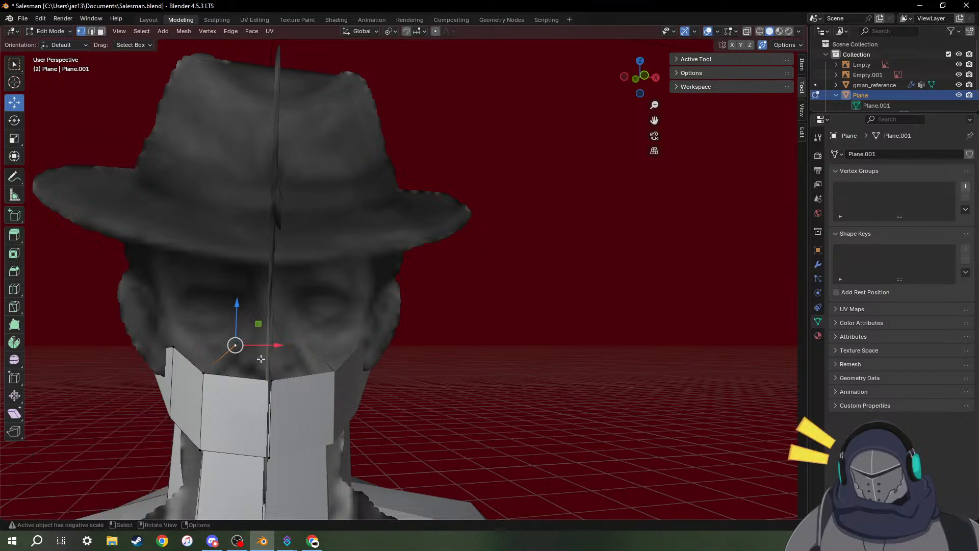
Extrude the loose vertex by about 0.024 m X, -0.0084 m Y and -0.0248 m Z towards the jaw's upper centre.
middle_click_drag(270, 377, 501, 372)
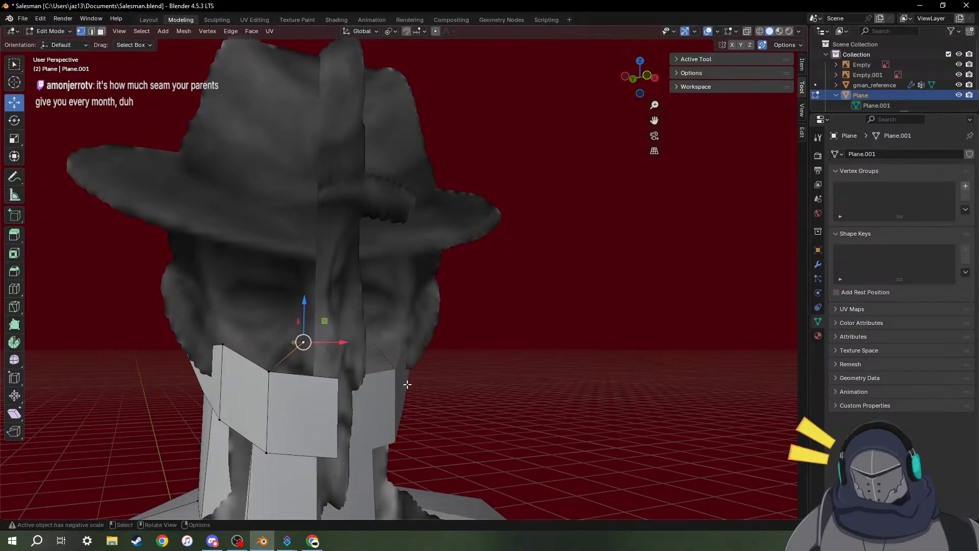
scroll(327, 390, "up", 2)
mouse_move(300, 432)
middle_mouse_down()
mouse_move(308, 412)
mouse_move(303, 428)
middle_mouse_up()
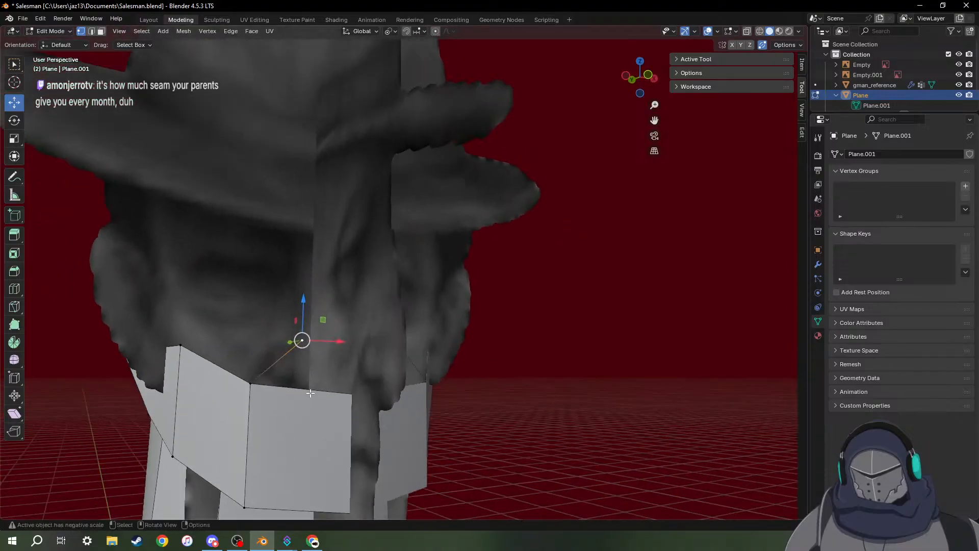
key("g")
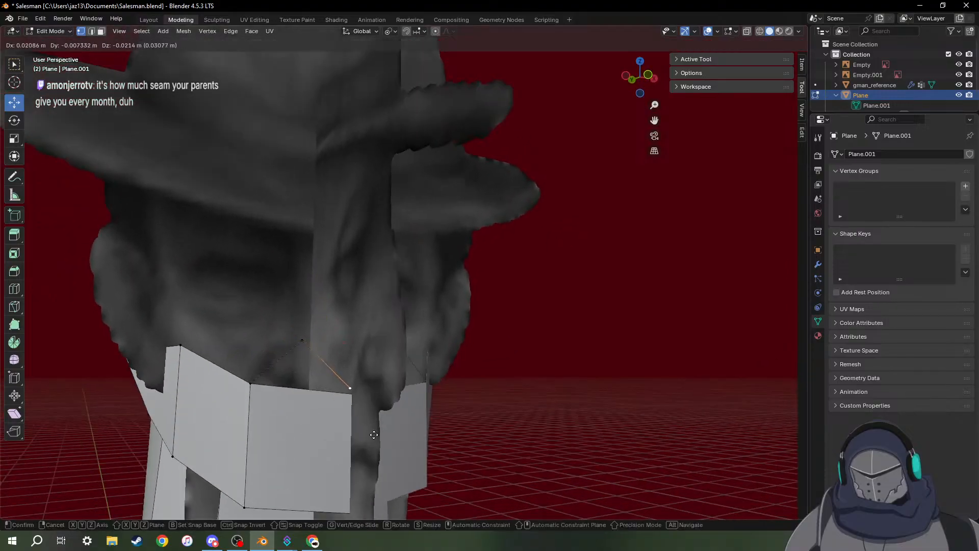
left_click(380, 439)
Add the jaw's upper centreline vertex to the selection and scale both vertices to 0 so they meet.
middle_click_drag(383, 438, 347, 438)
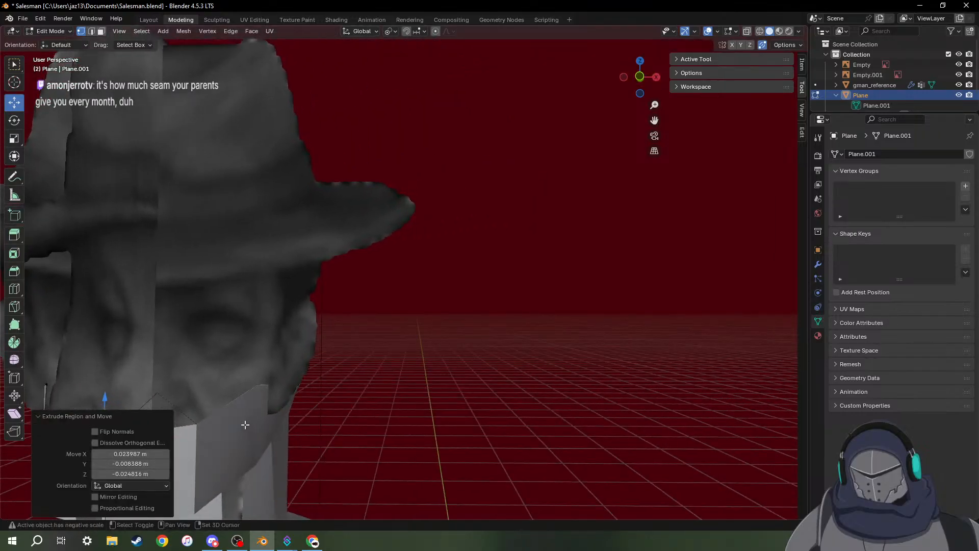
middle_click_drag(245, 424, 369, 365, "shift")
scroll(308, 396, "up", 3)
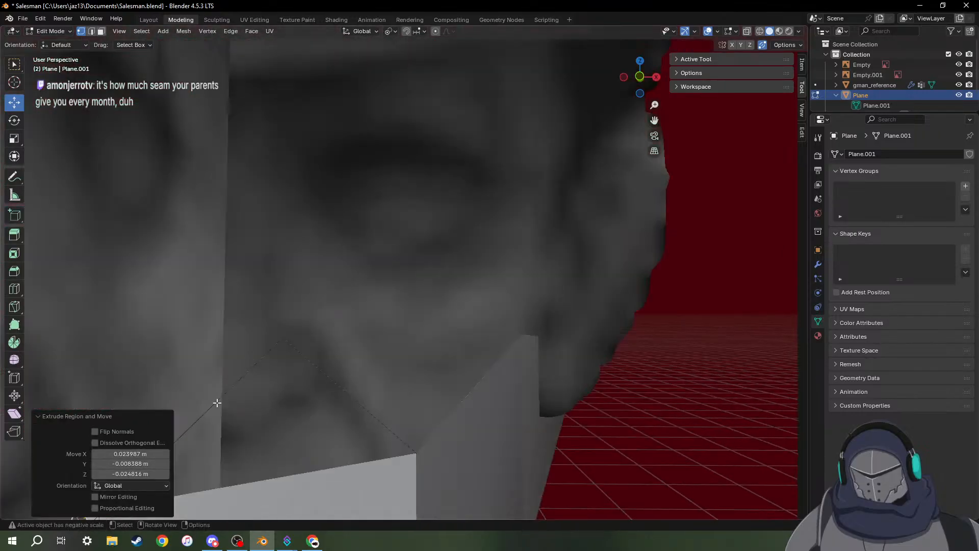
middle_click_drag(182, 400, 354, 327)
left_click(194, 325, "shift")
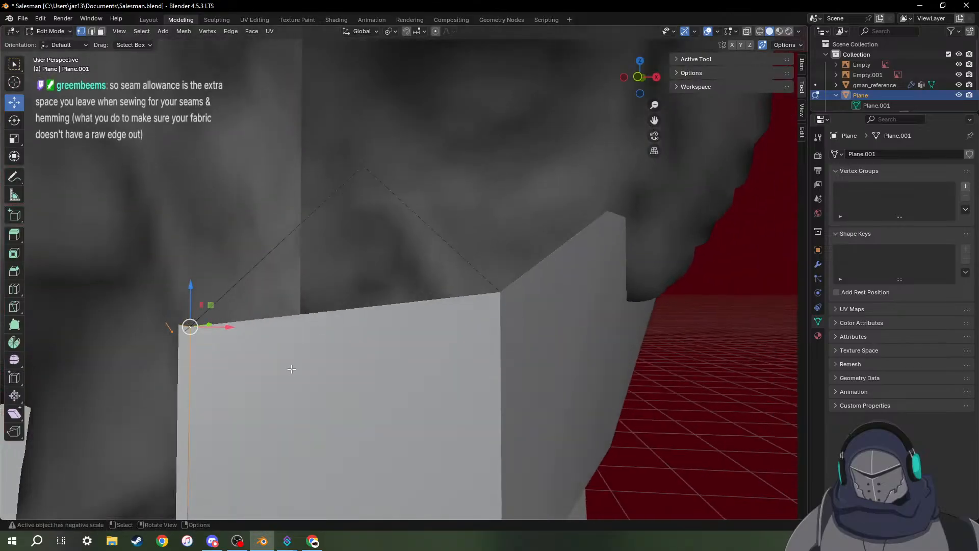
left_click(396, 29)
key("s")
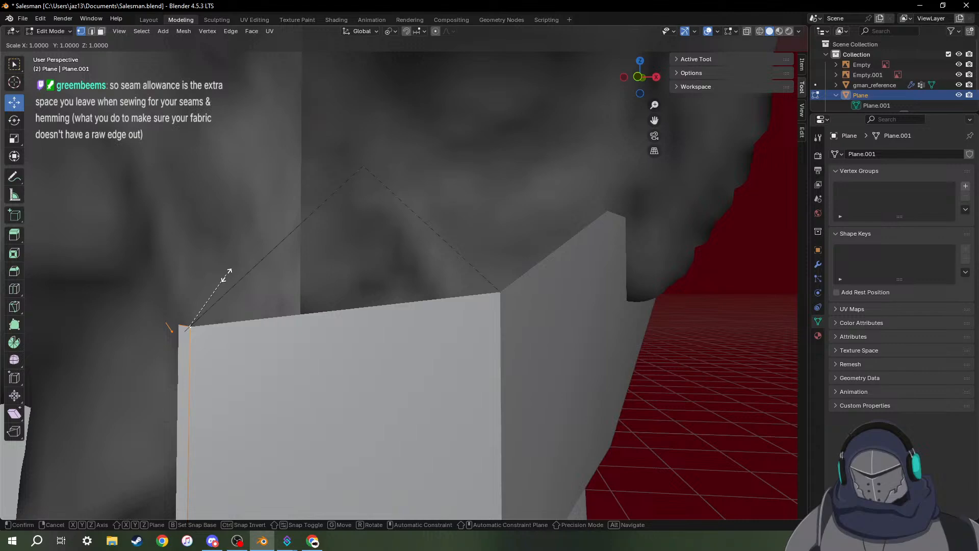
key("0")
key("Return")
middle_click_drag(227, 276, 243, 282)
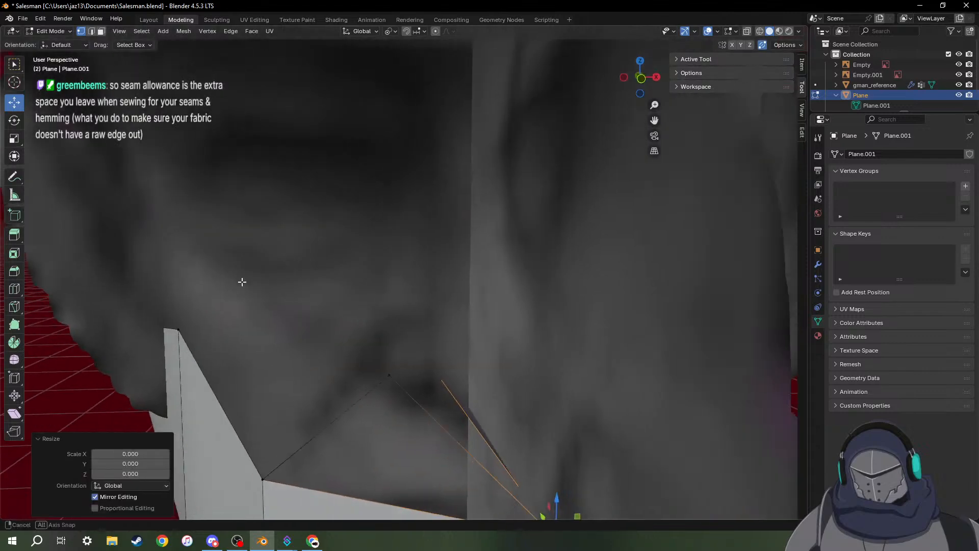
scroll(422, 380, "down", 6)
scroll(417, 387, "up", 8)
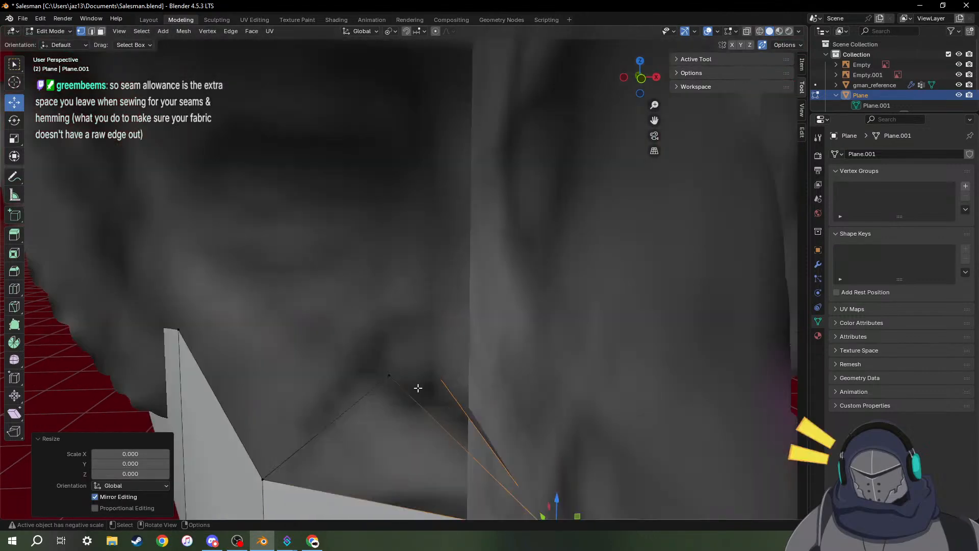
middle_click_drag(417, 390, 512, 396)
scroll(511, 396, "down", 3)
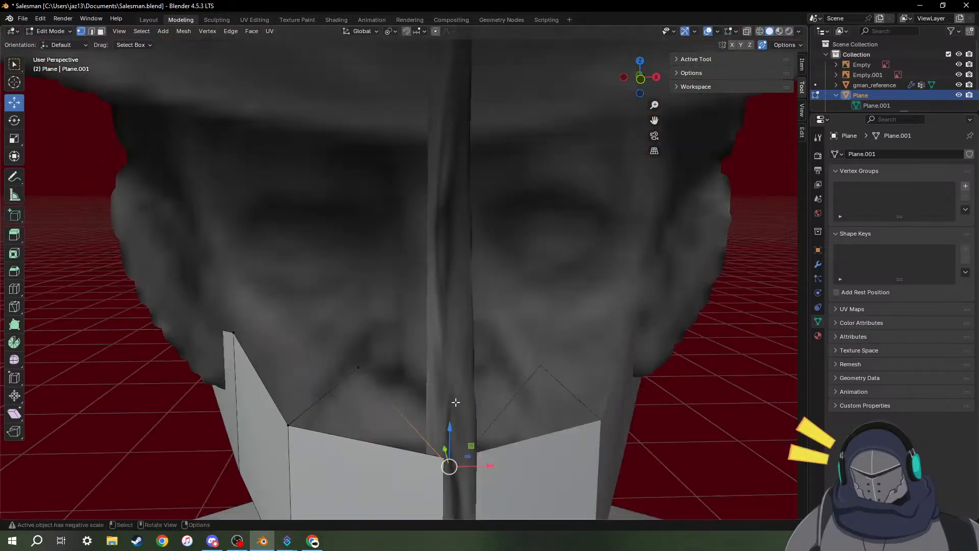
Undo the scaling and the vertex extrusions above the jaw strip.
key("ctrl+z")
key("ctrl+z")
key("ctrl+z")
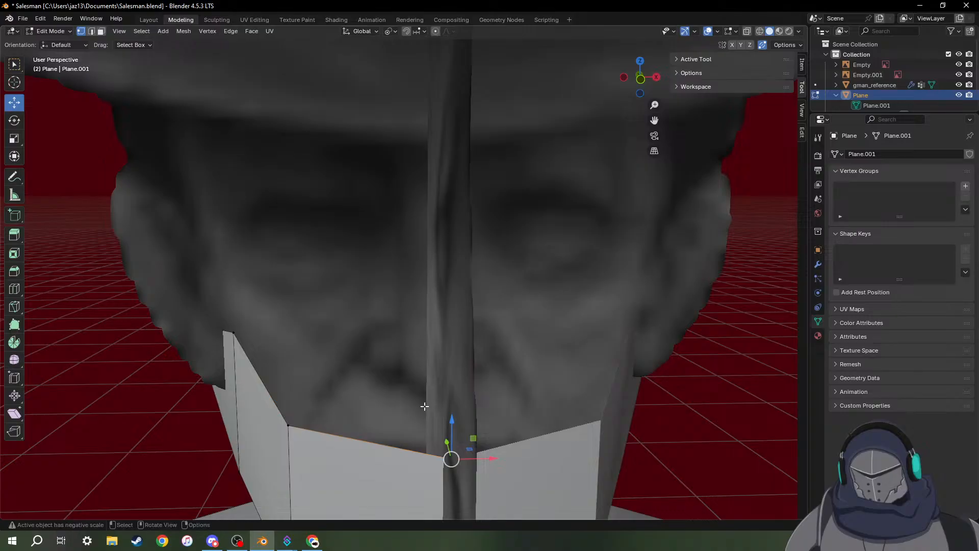
Extrude the jaw's upper centreline vertex by about -0.0086 m X, 0.0017 m Y and 0.0069 m Z.
middle_click_drag(334, 351, 341, 352)
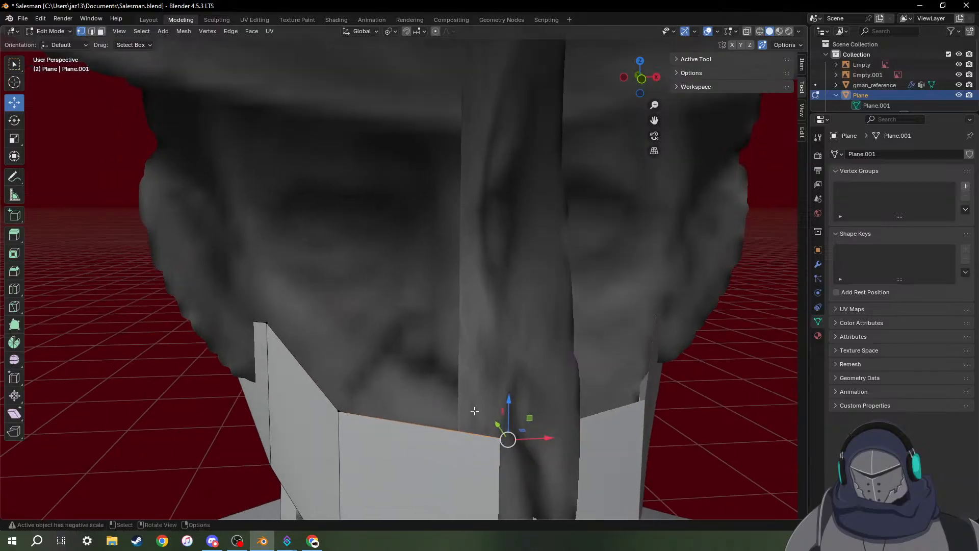
key("g")
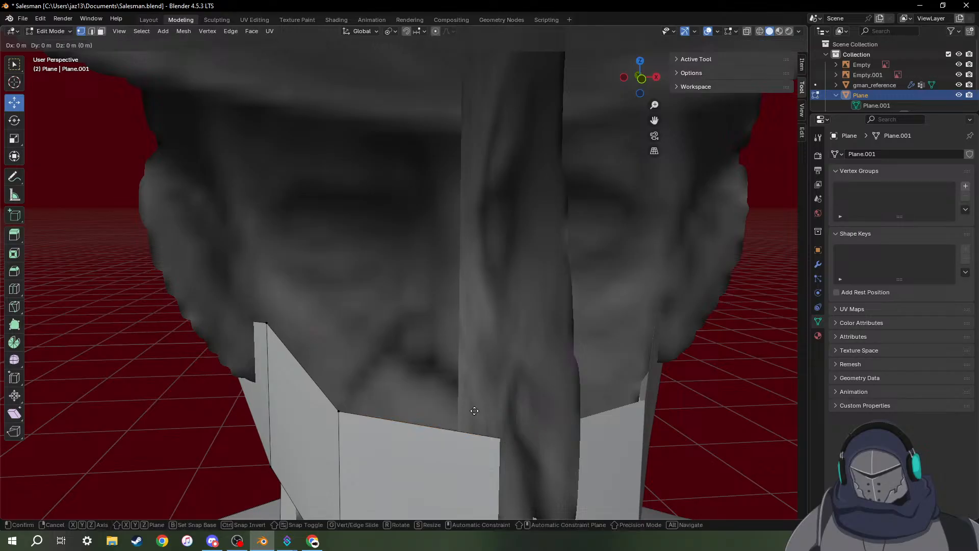
left_click(442, 385)
middle_click_drag(442, 386, 435, 396)
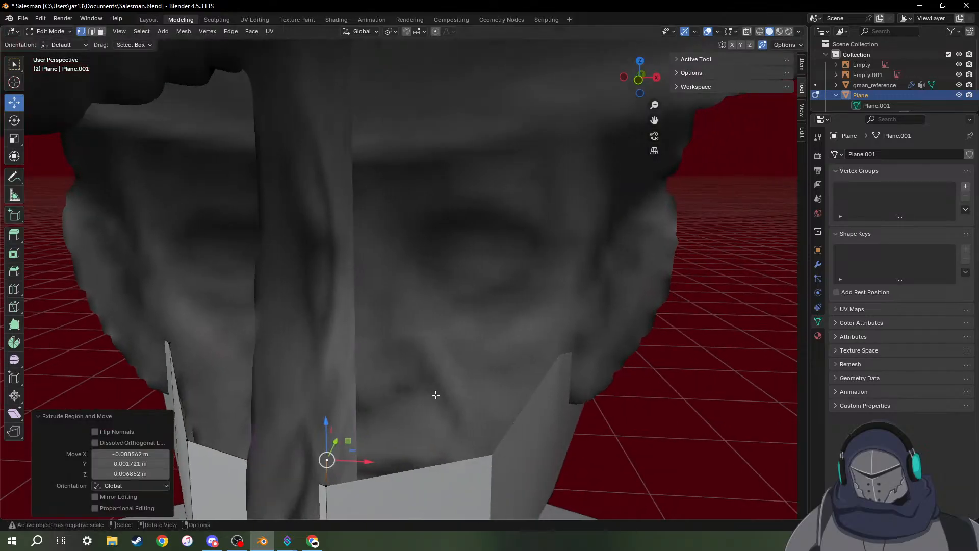
Hide the reference images Empty and Empty.001 to expose the inside of the head mesh.
left_click(959, 64)
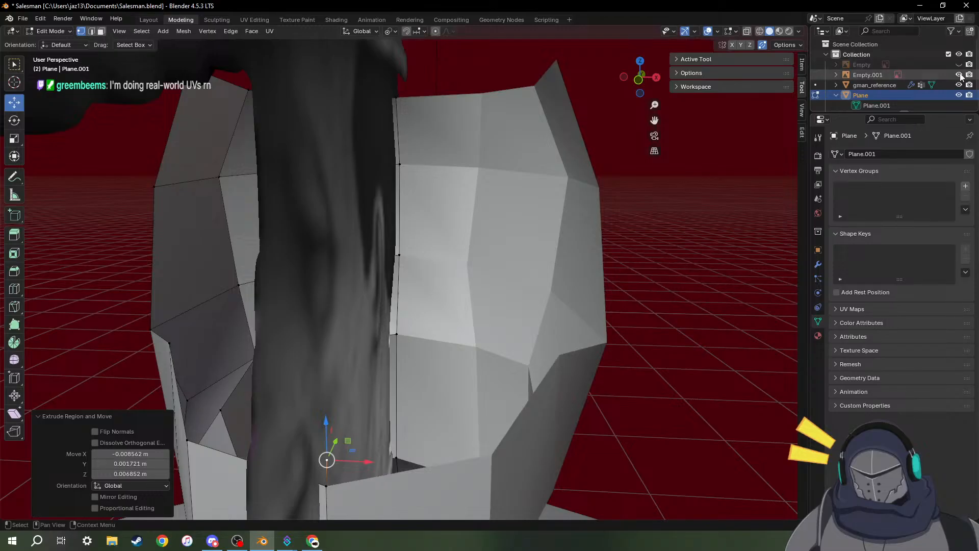
left_click(959, 75)
middle_click_drag(439, 318, 396, 408)
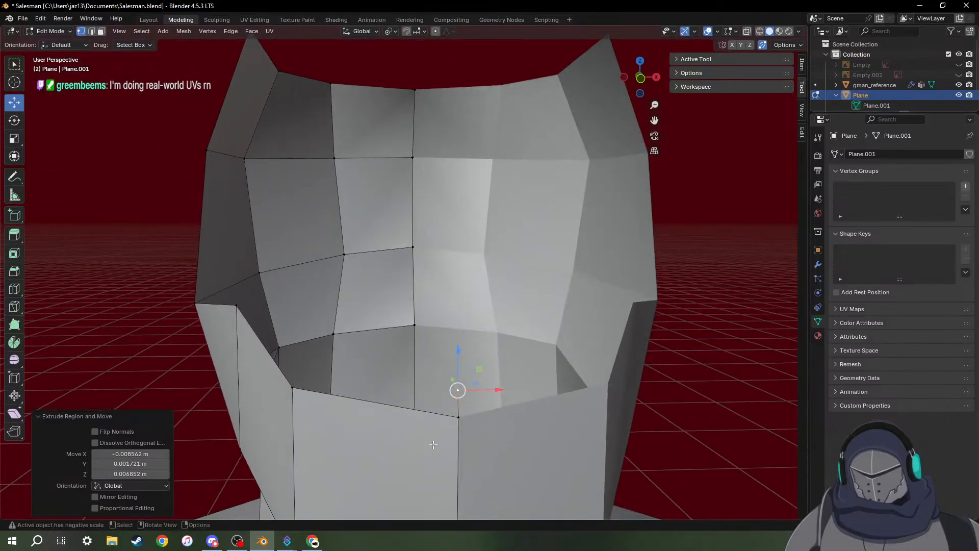
key("g")
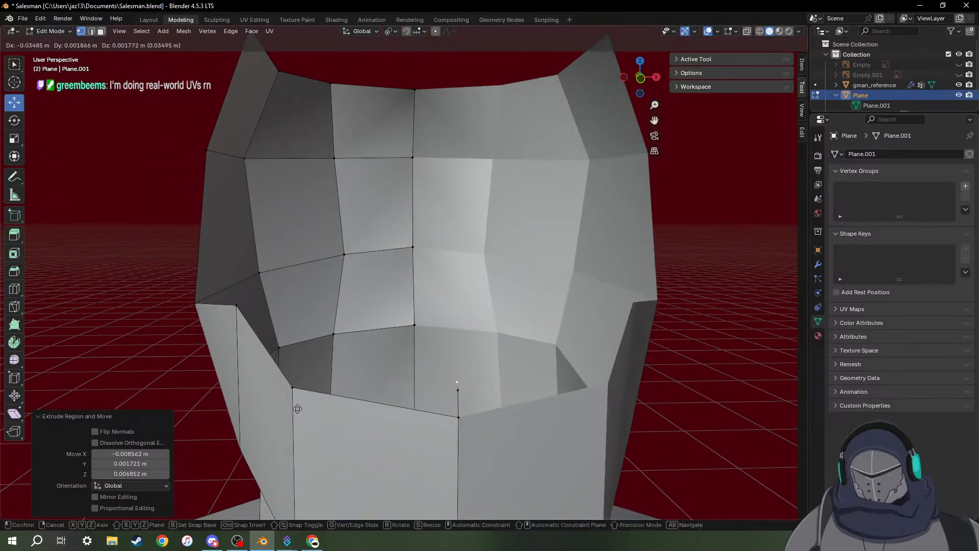
key("z")
key("z")
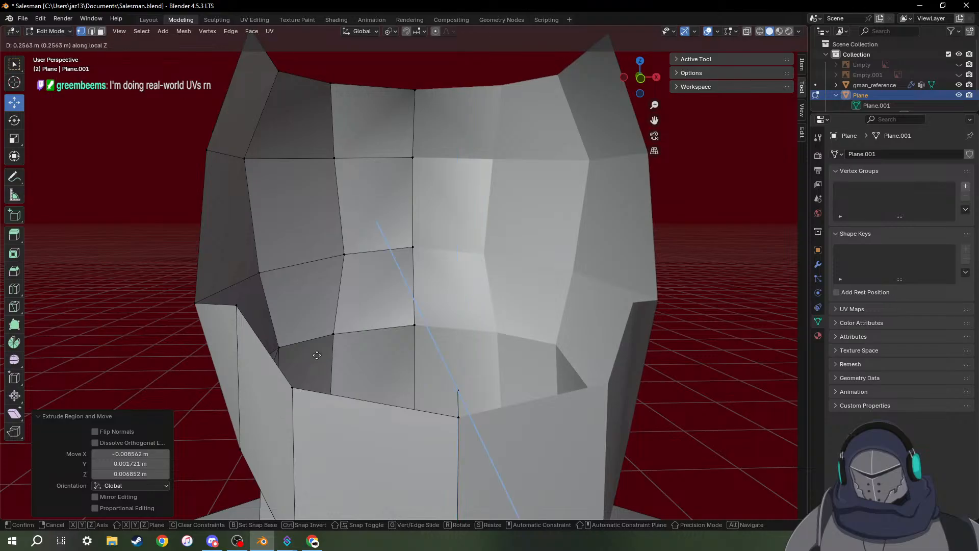
left_click(381, 399)
left_click(458, 417)
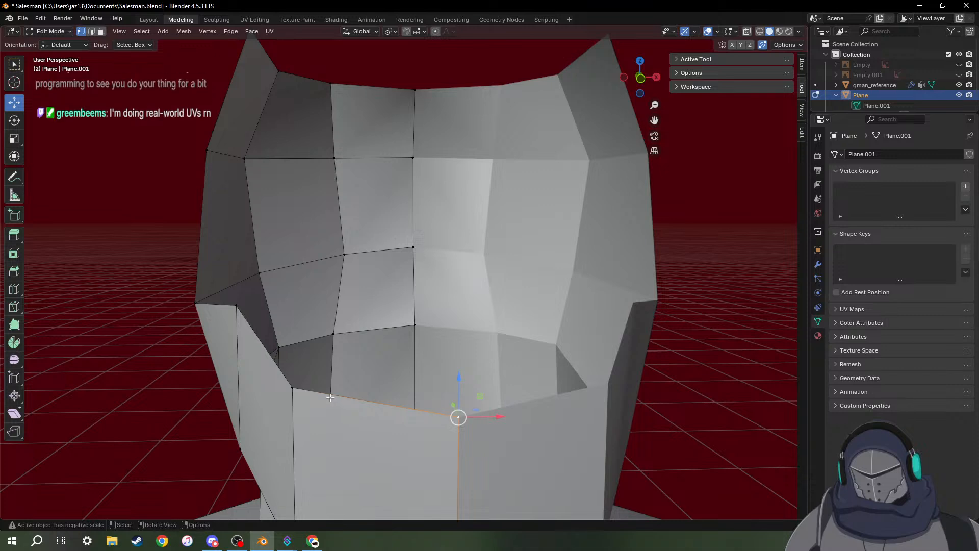
Extrude the jaw's upper vertex beside the centreline by about 0.0205 m X, -0.0083 m Y and 0.0152 m Z.
left_click(292, 387)
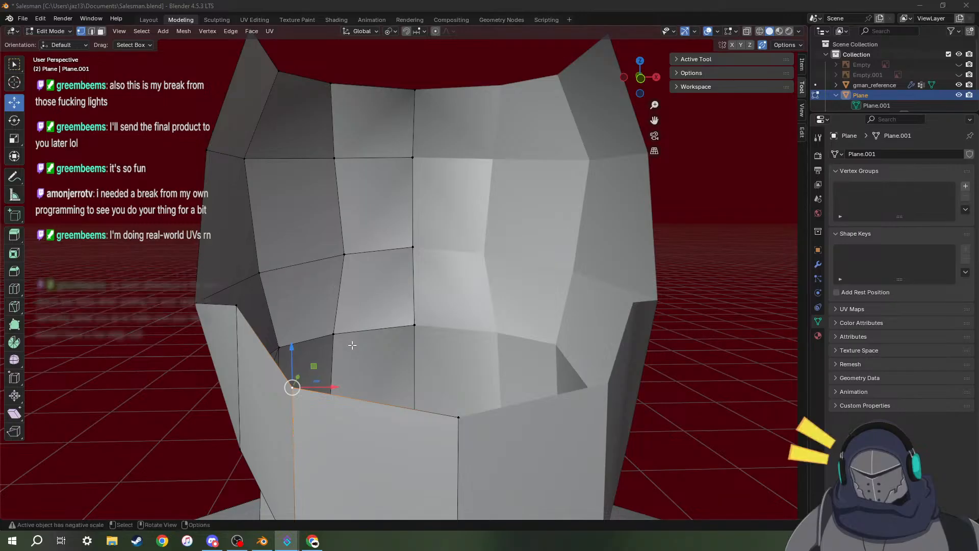
left_click(337, 416)
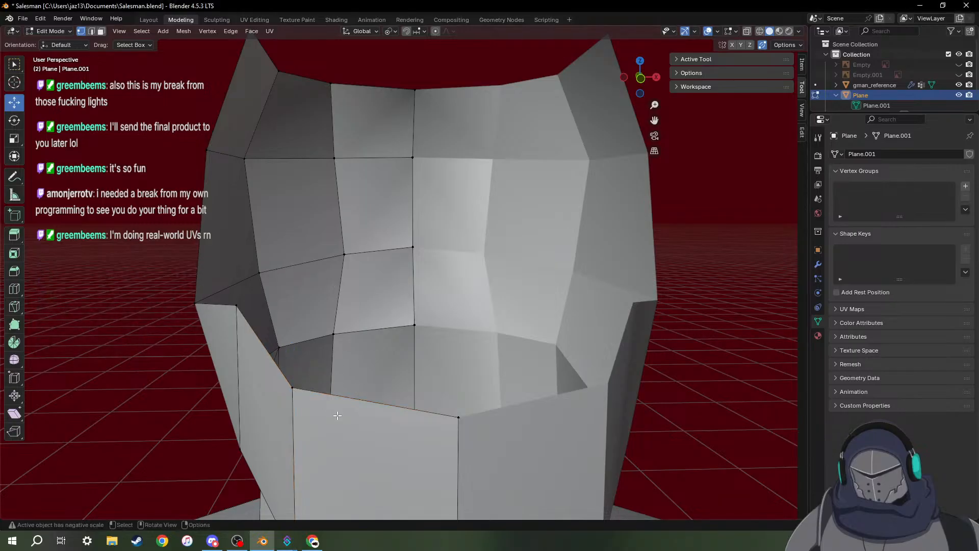
middle_click_drag(337, 416, 360, 406)
left_click(547, 278)
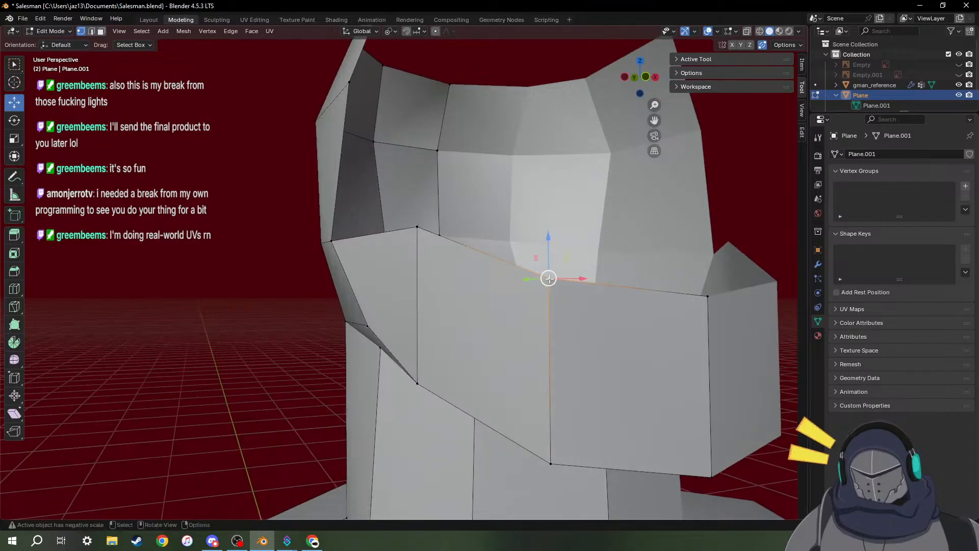
key("g")
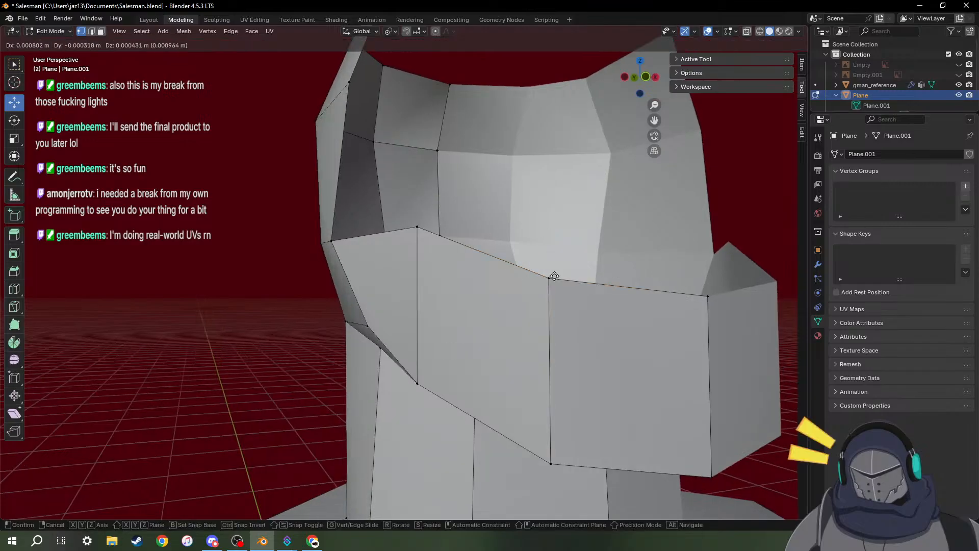
left_click(628, 226)
Extrude the new vertex down towards the jaw's upper centreline vertex by about 0.0215 m X, -0.0071 m Y and -0.0201 m Z.
key("e")
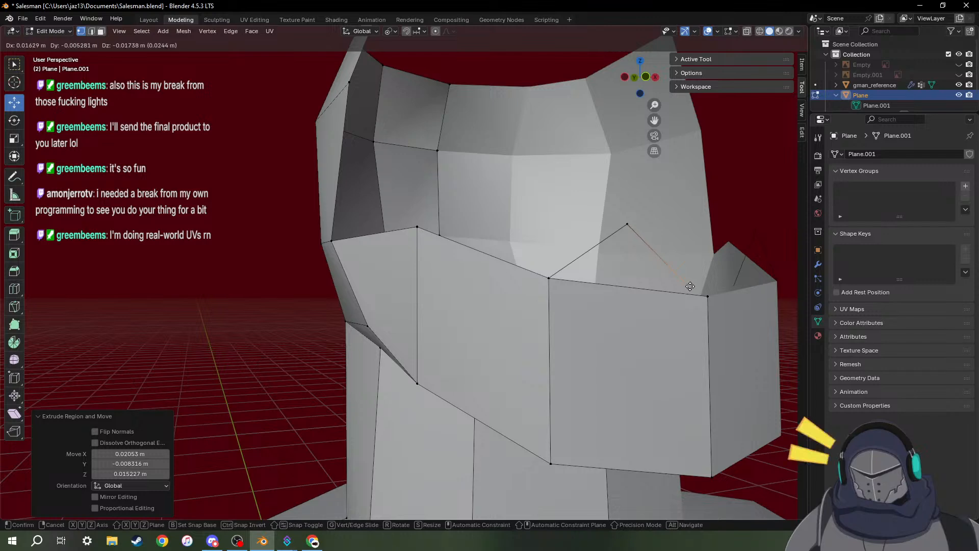
left_click(707, 296)
middle_click_drag(666, 336, 540, 350)
Add the jaw's upper centreline vertex to the selection and scale both vertices to 0 so they coincide.
scroll(652, 341, "up", 3)
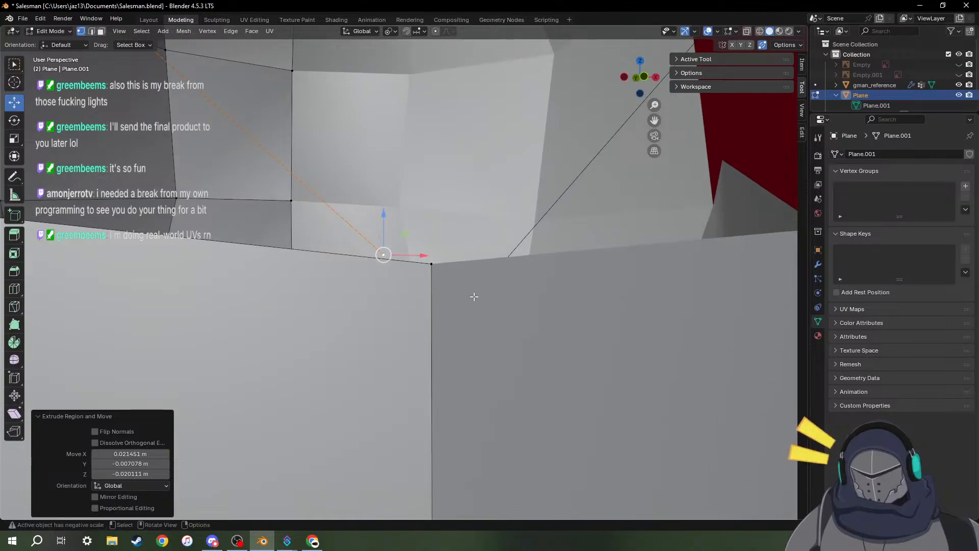
left_click(432, 264, "shift")
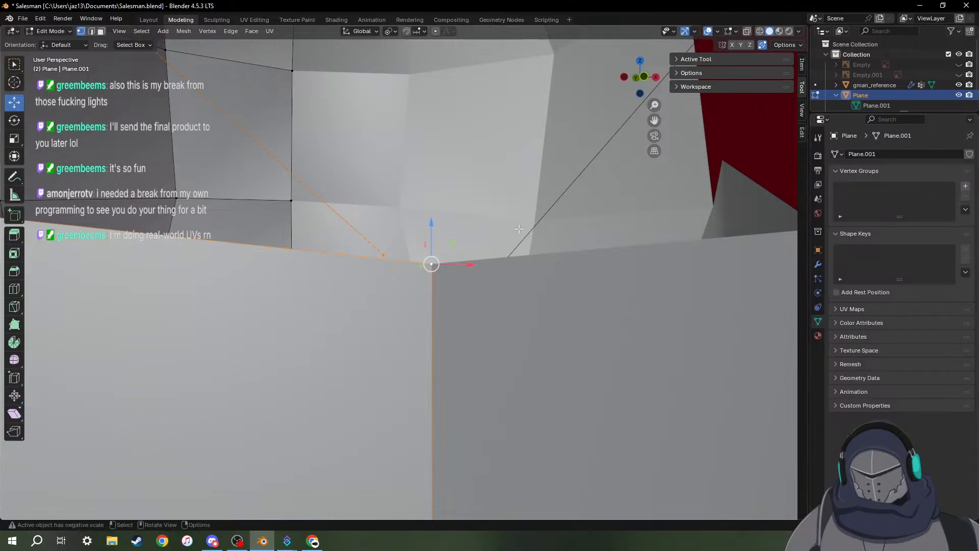
type("s")
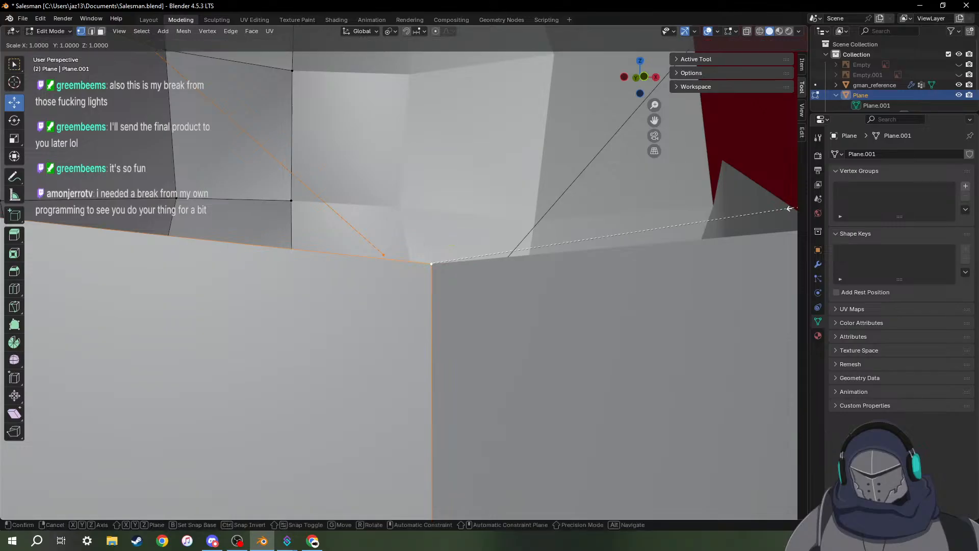
type("0")
key("Return")
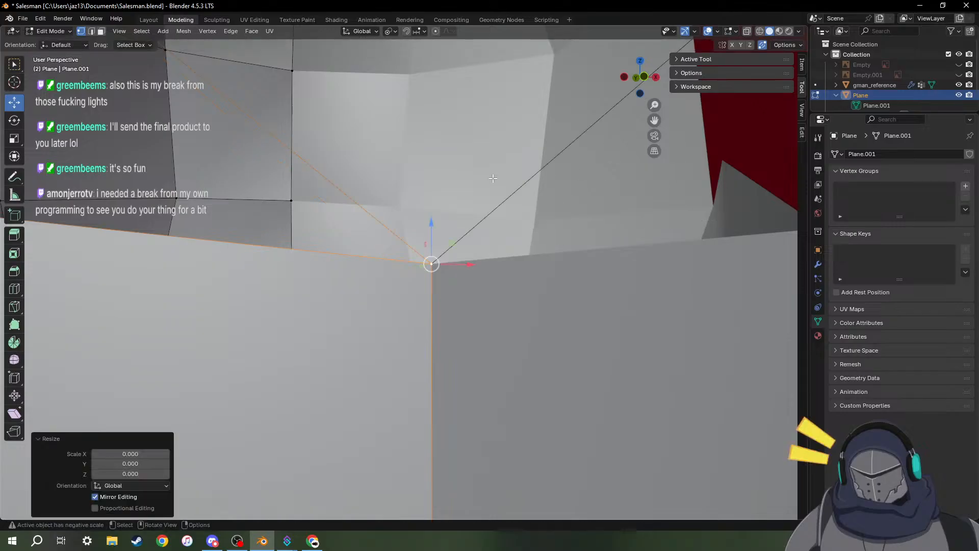
Fill a triangular face between the new edges and the upper edge of the jaw's front face.
scroll(349, 194, "down", 3)
middle_click_drag(350, 194, 431, 266)
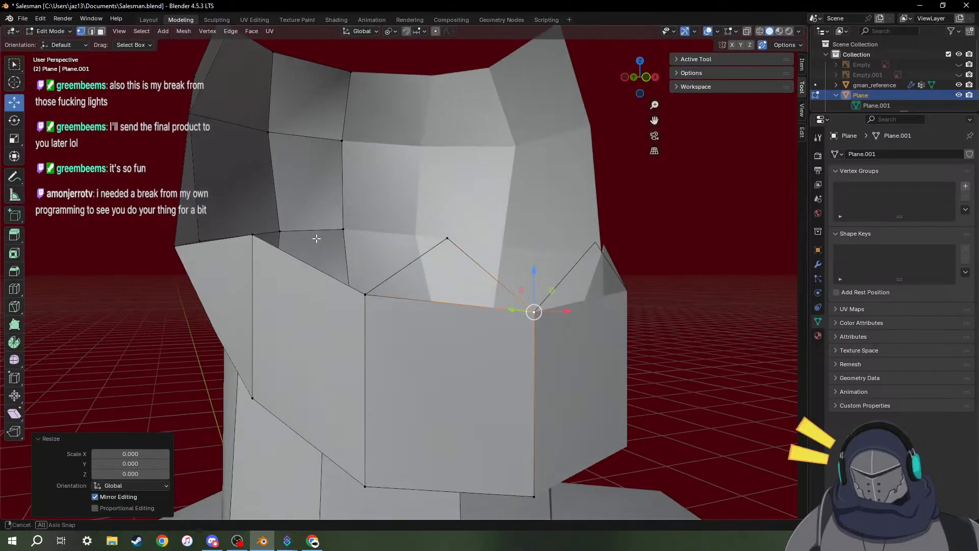
key("2")
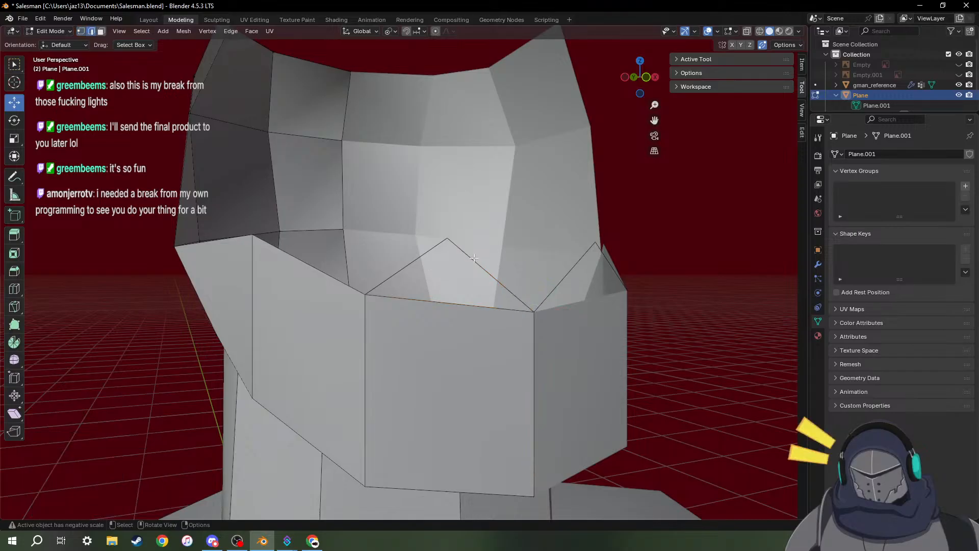
left_click(460, 304)
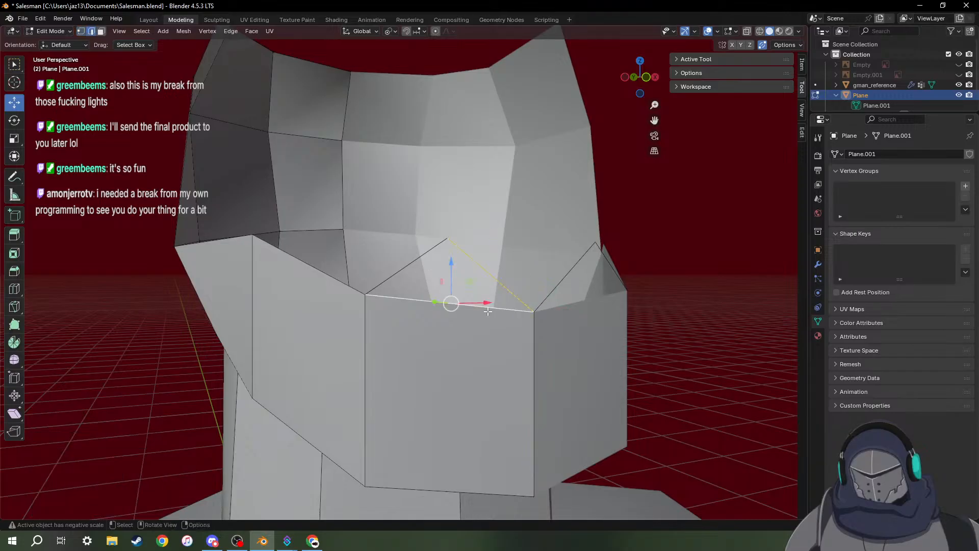
key("f")
middle_click_drag(488, 312, 461, 261)
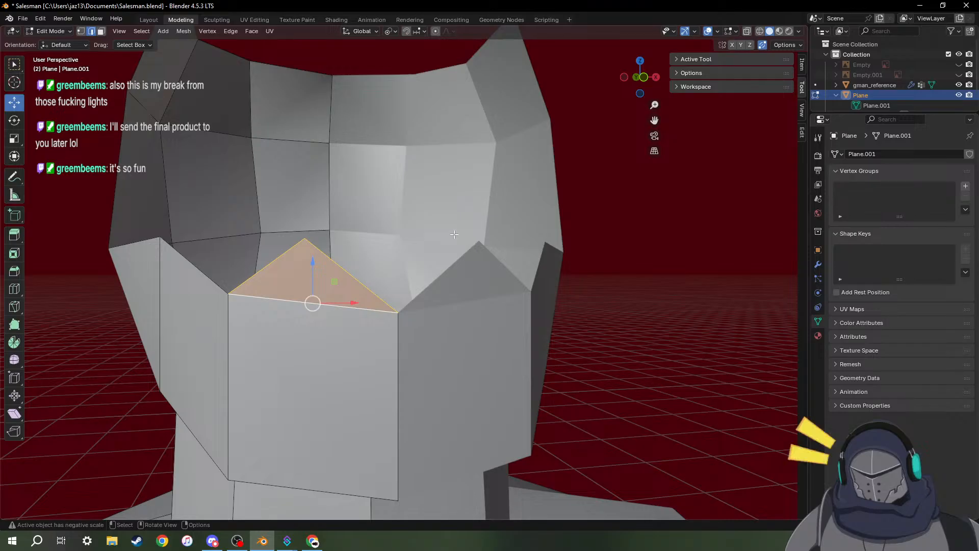
key("k")
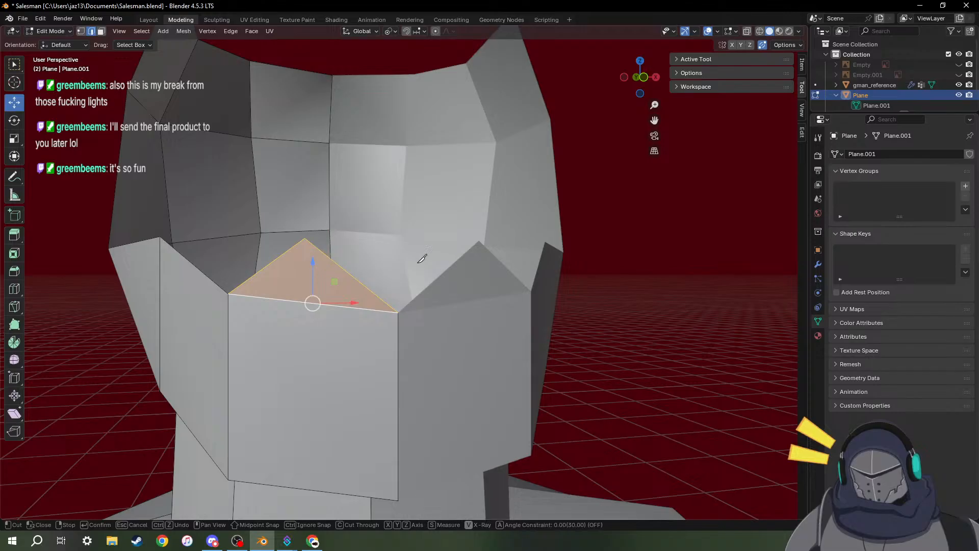
key("Escape")
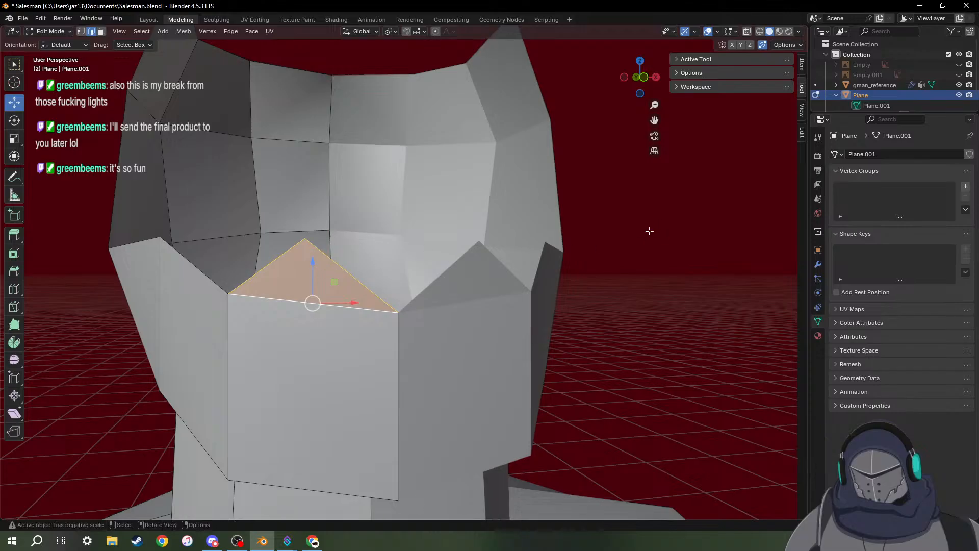
key("ctrl")
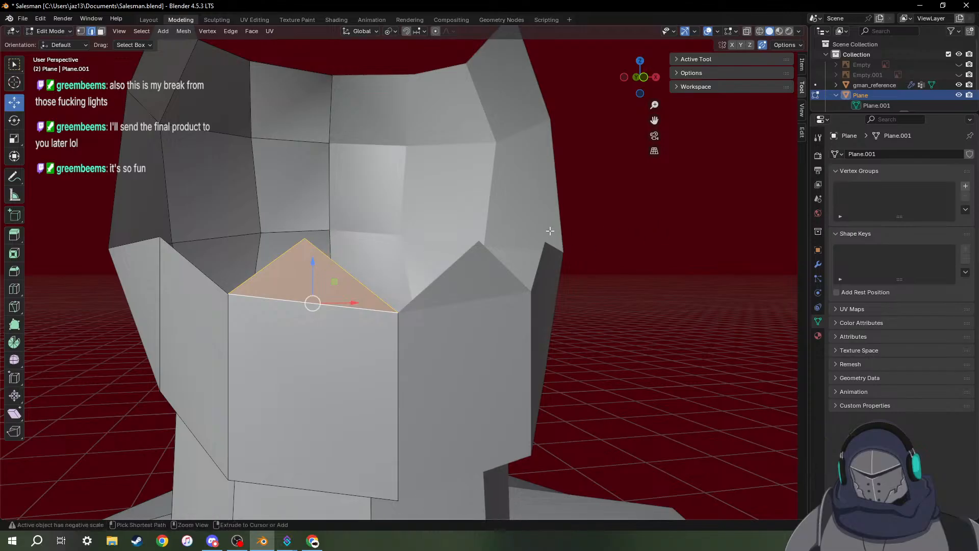
Move the triangular face's apex vertex about -0.0087 m along Z and about 0.0014 m along Y.
key("1")
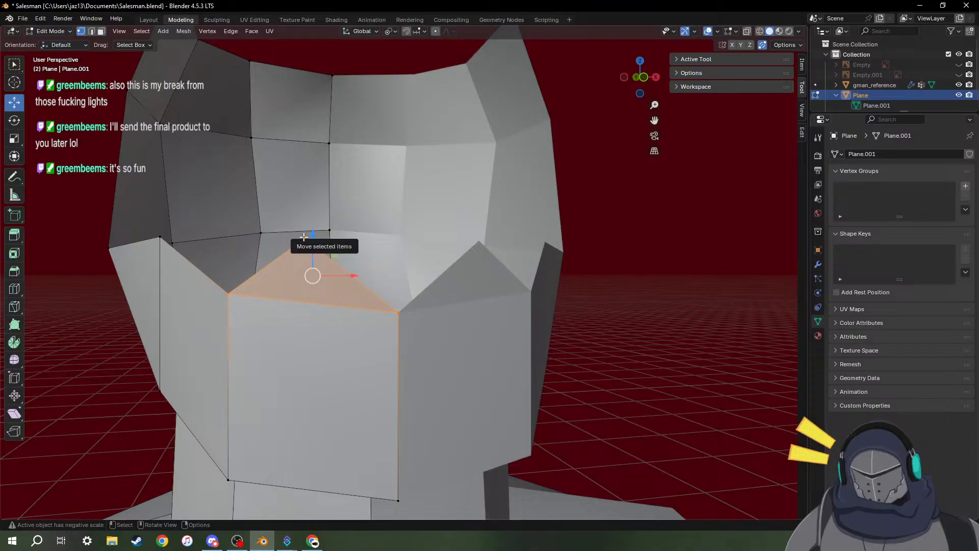
left_click(304, 238)
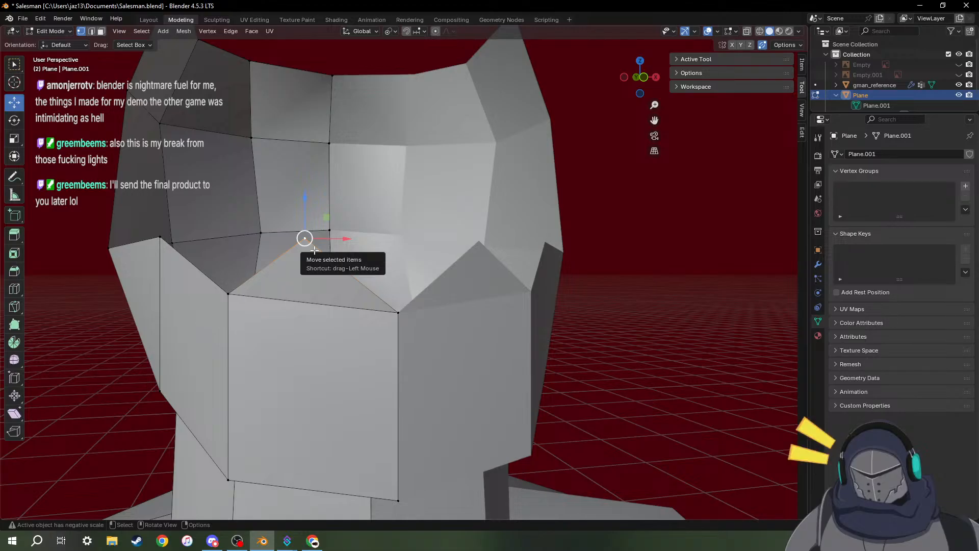
key("k")
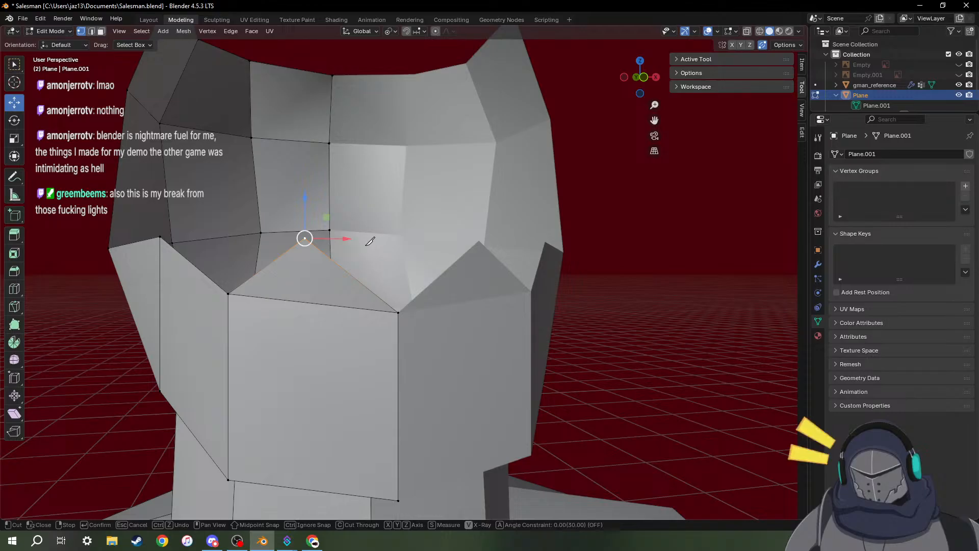
key("Escape")
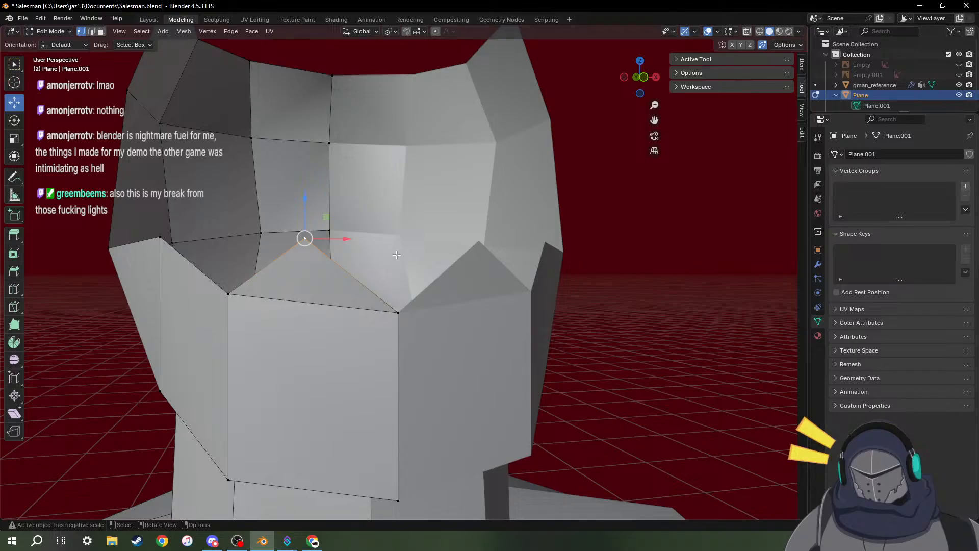
middle_click_drag(394, 227, 413, 214)
middle_click_drag(485, 244, 605, 233)
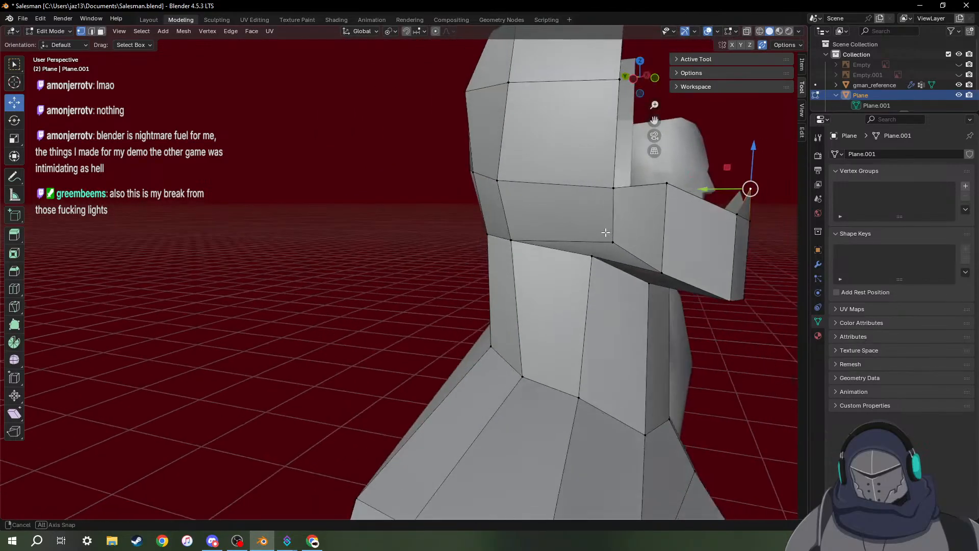
middle_click_drag(709, 212, 464, 225, "shift")
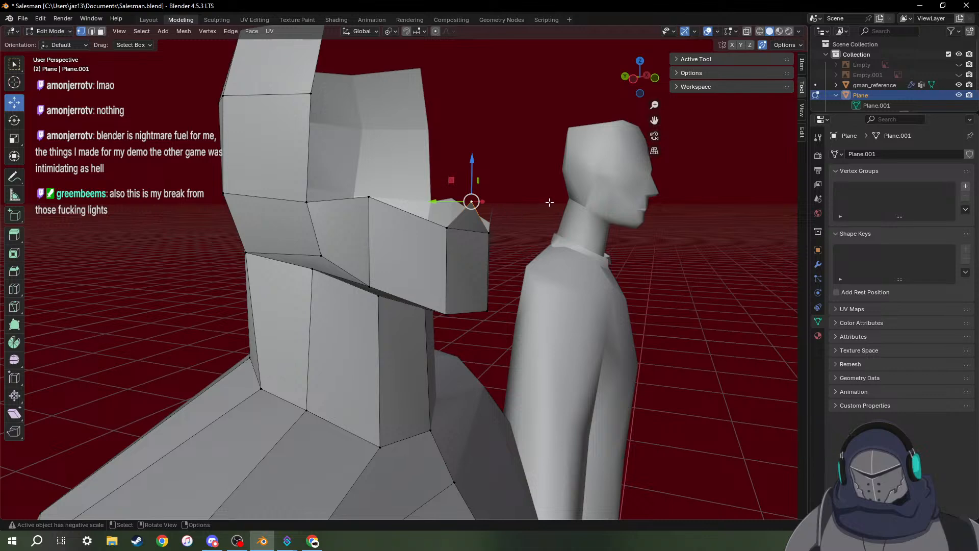
middle_click_drag(550, 202, 524, 201)
scroll(524, 201, "up", 2)
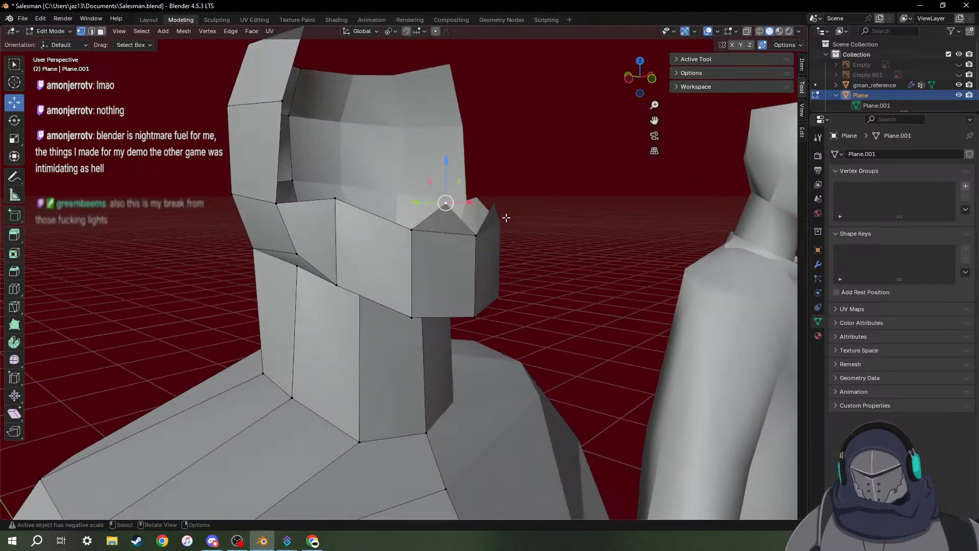
middle_click_drag(506, 218, 454, 217)
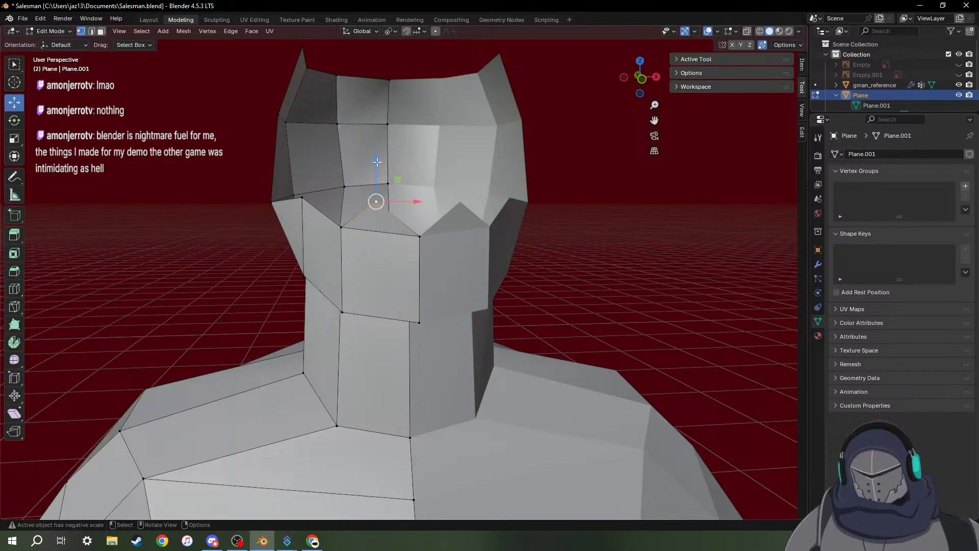
left_click_drag(376, 165, 376, 178)
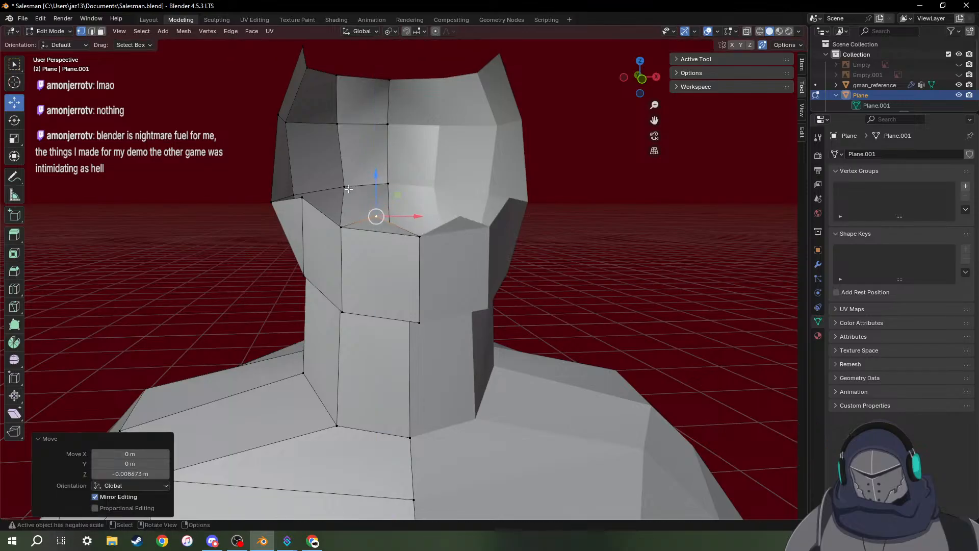
middle_click_drag(361, 225, 457, 263)
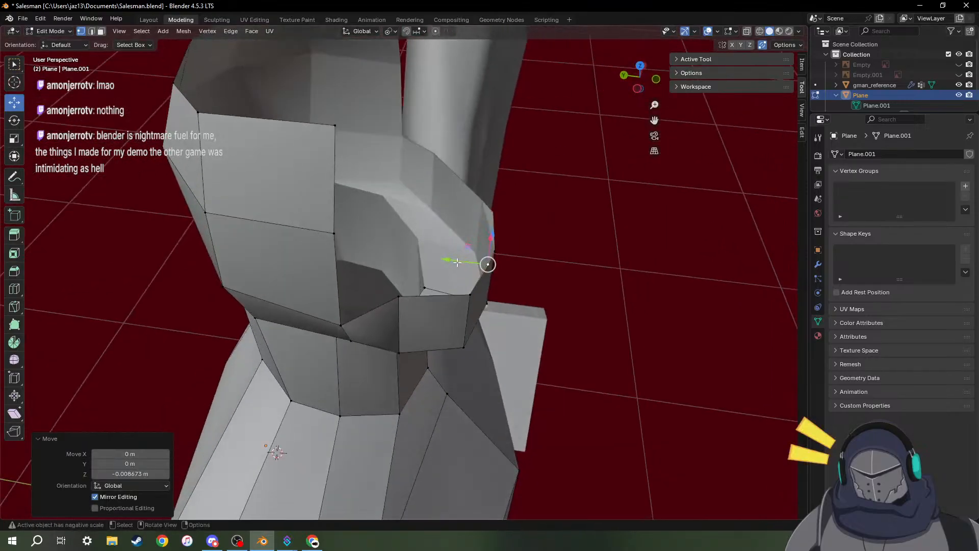
mouse_move(459, 262)
left_mouse_down()
mouse_move(471, 263)
mouse_move(459, 256)
left_mouse_up()
Extrude the triangle's apex vertex towards the face's centreline by about 0.0263 m X, -0.0091 m Y and 0.0022 m Z.
middle_click_drag(539, 277, 413, 222)
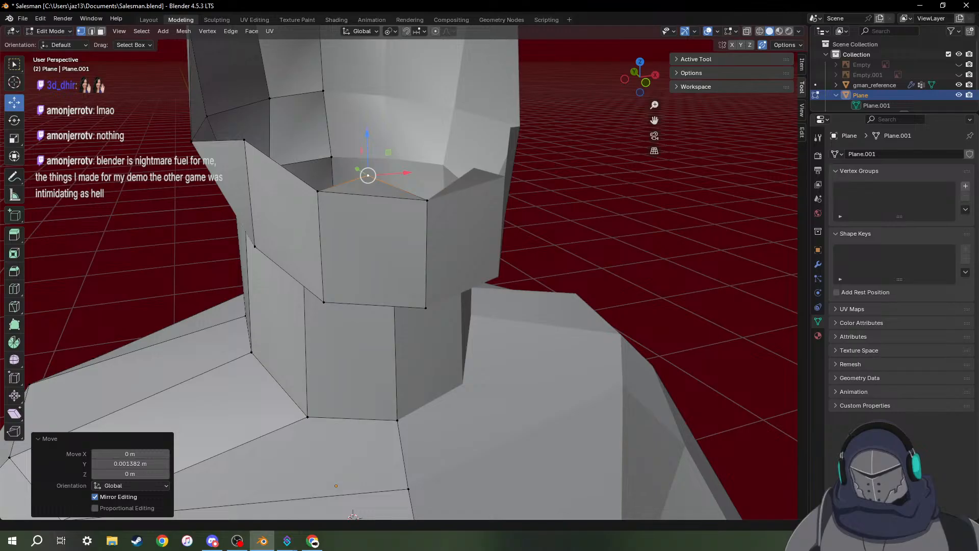
key("e")
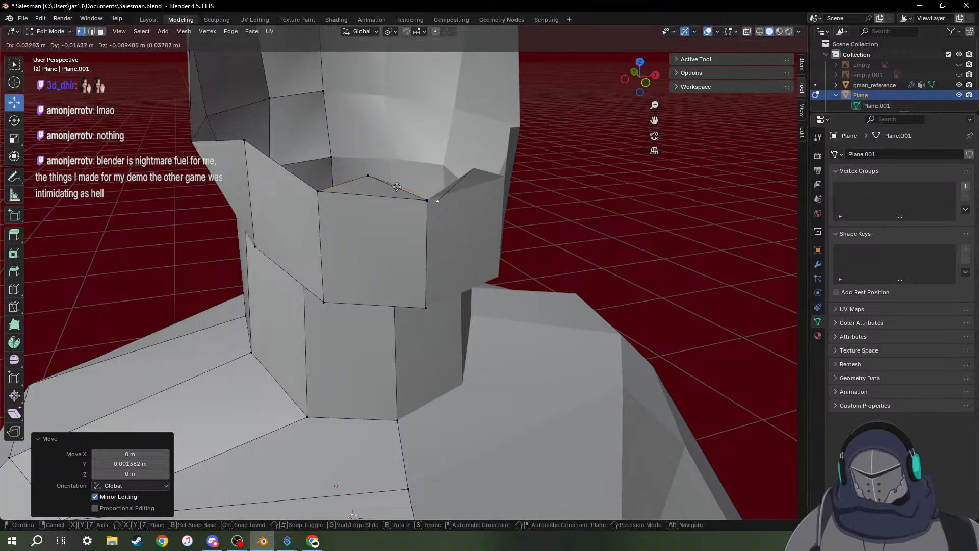
left_click(374, 155)
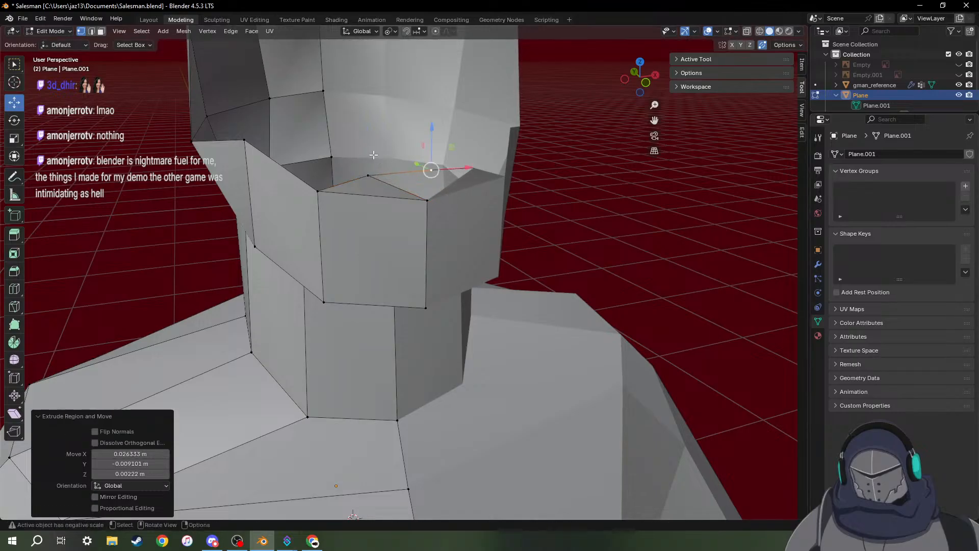
middle_click_drag(434, 203, 426, 204)
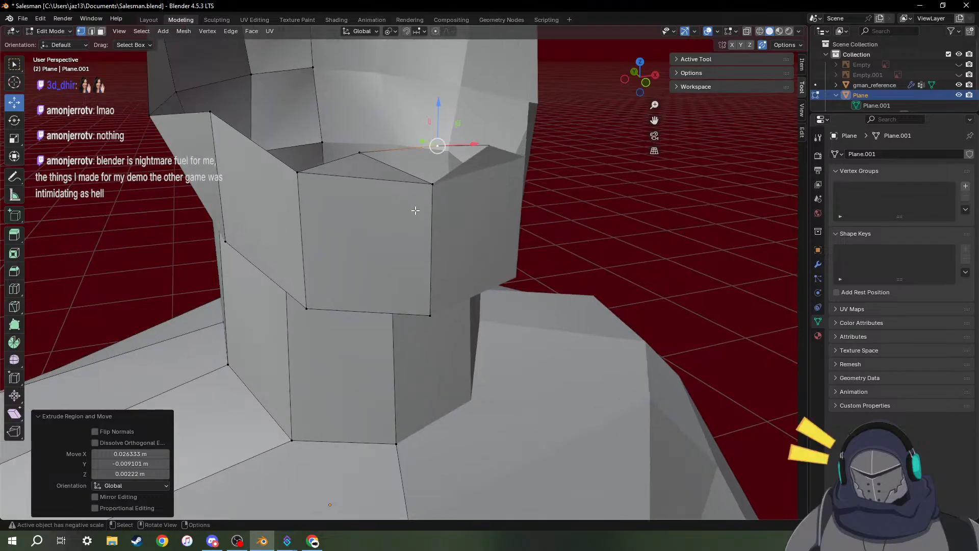
scroll(449, 219, "up", 2)
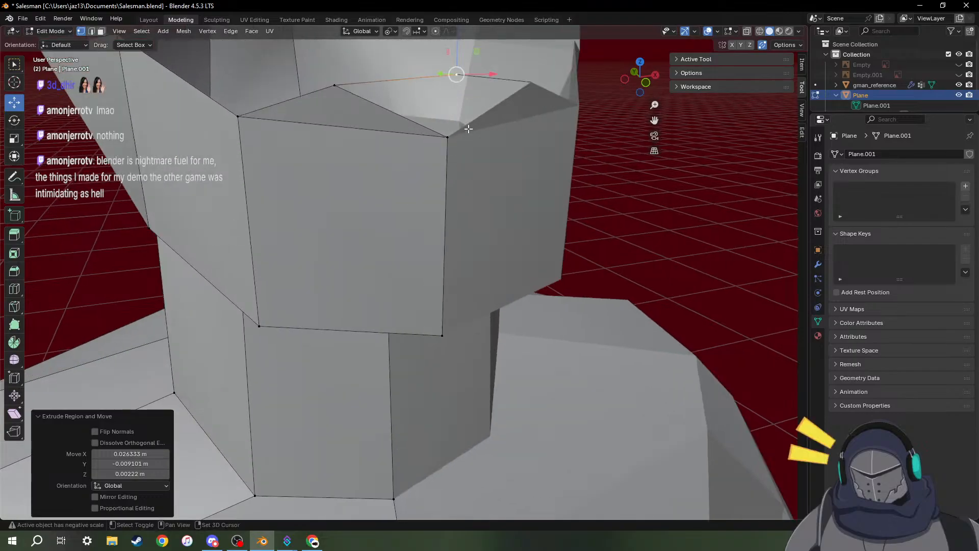
middle_click_drag(468, 129, 443, 282, "shift")
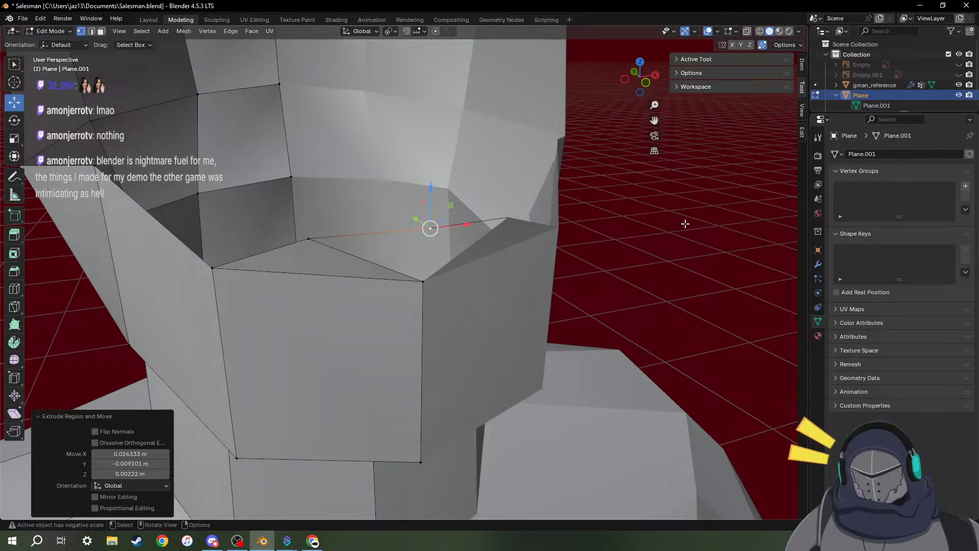
left_click(218, 544)
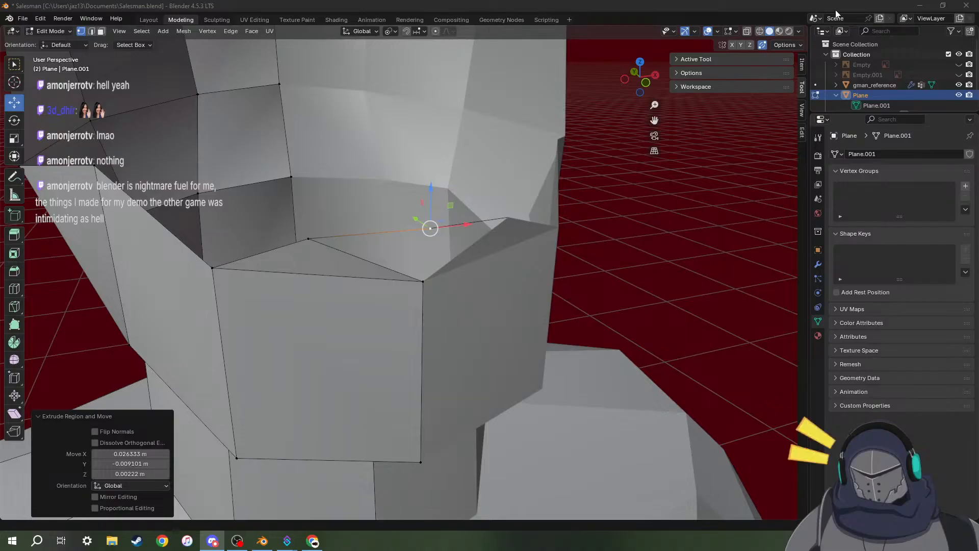
left_click(928, 5)
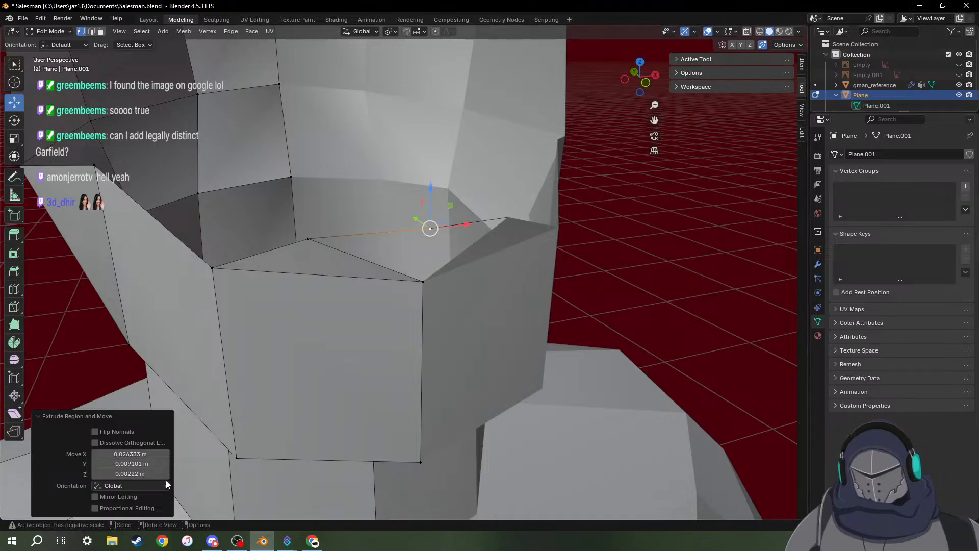
Switch to Google Chrome and search Google Images for "garfiled dragon".
left_click(162, 540)
left_click(733, 127)
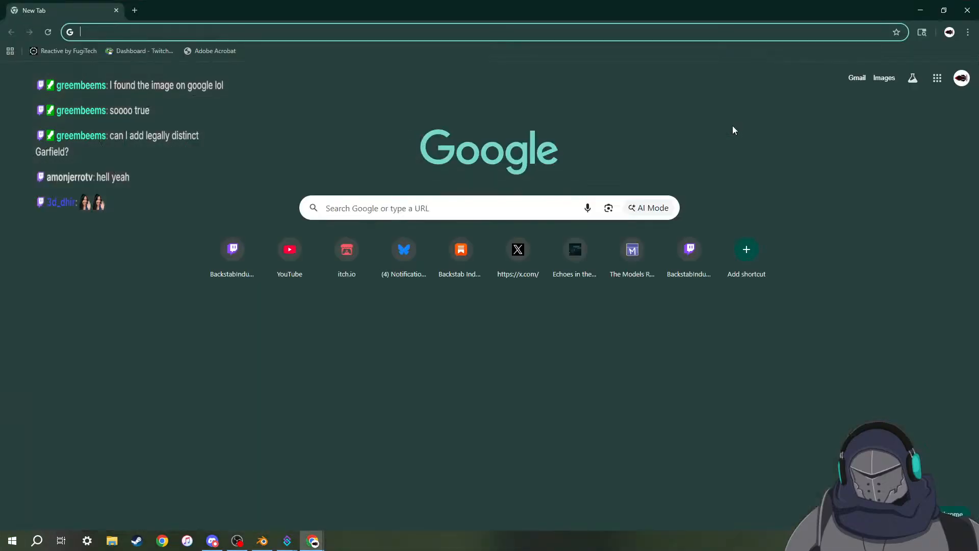
type("garfiled")
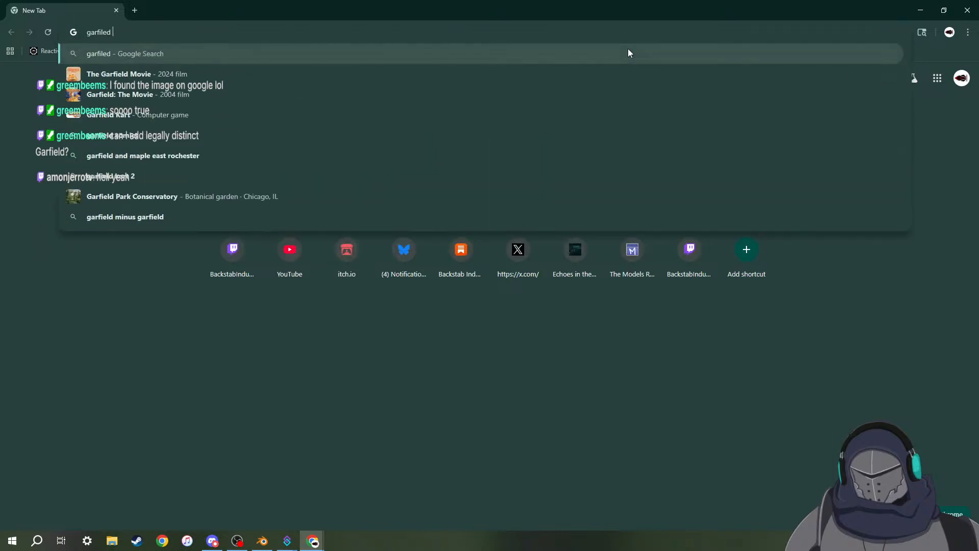
type(" dragon")
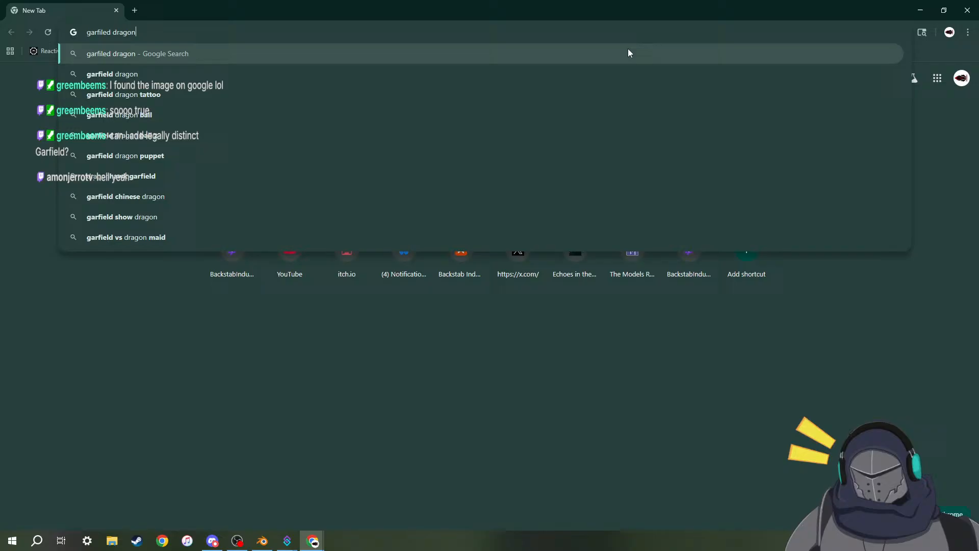
key("Return")
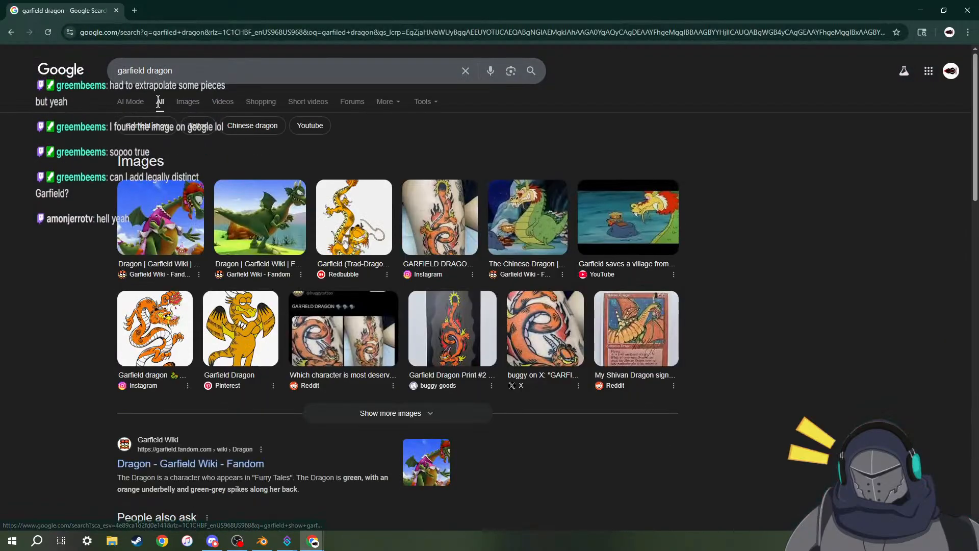
left_click(188, 103)
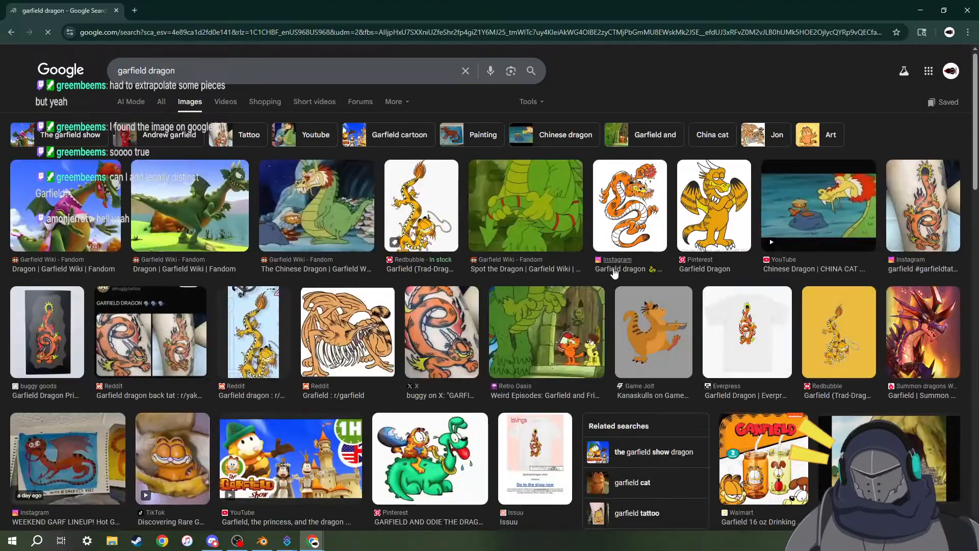
Preview the Garfield Dragon, The Chinese Dragon and Grafield image results, and close the browser tab to return to Blender.
left_click(279, 331)
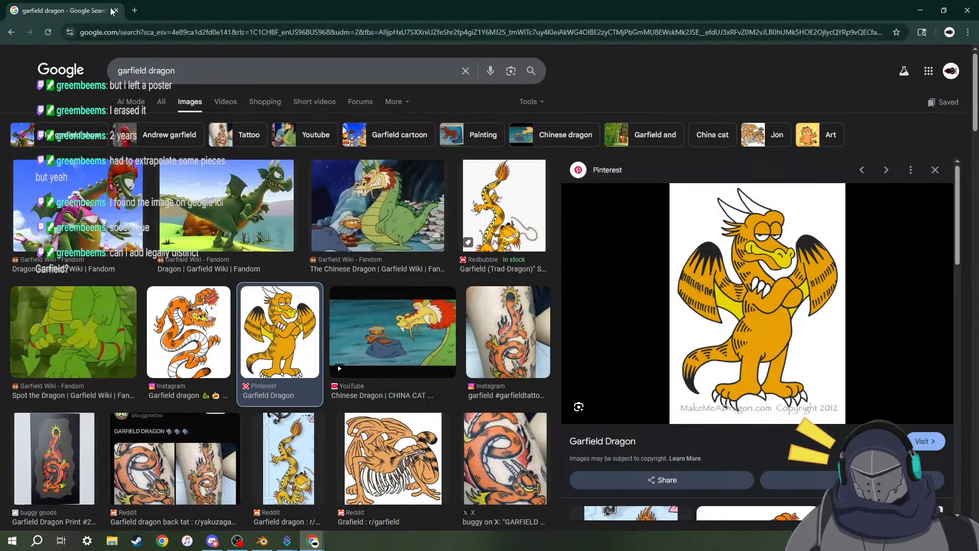
left_click(397, 192)
scroll(323, 314, "down", 2)
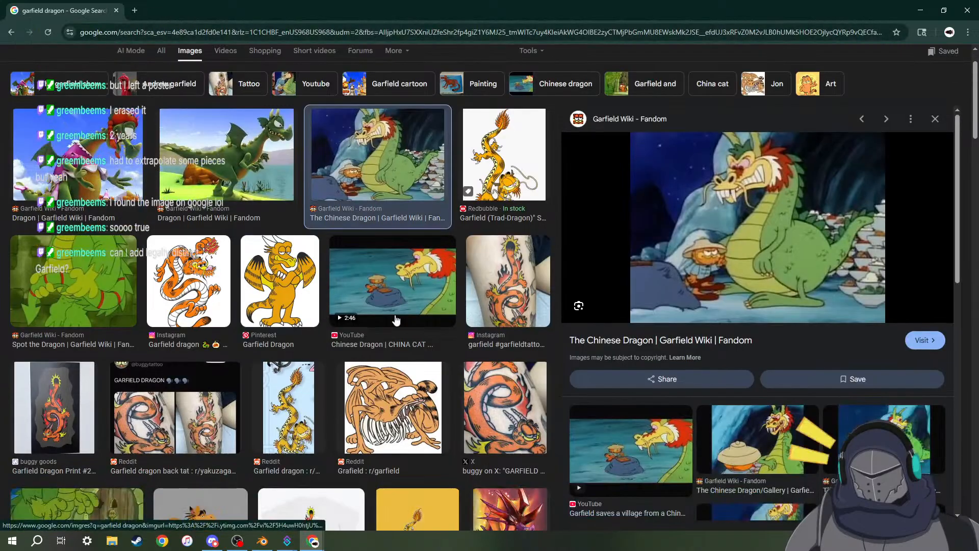
left_click(392, 357)
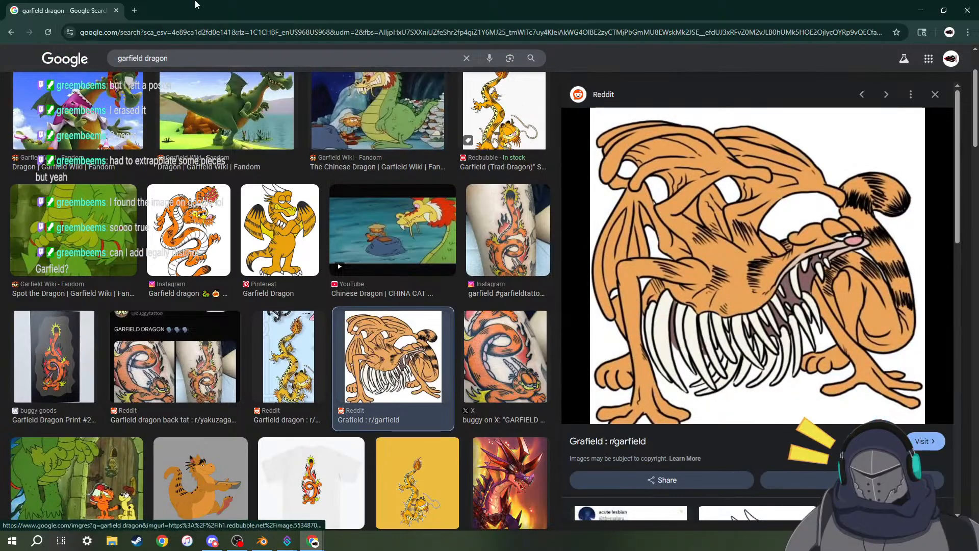
left_click(117, 10)
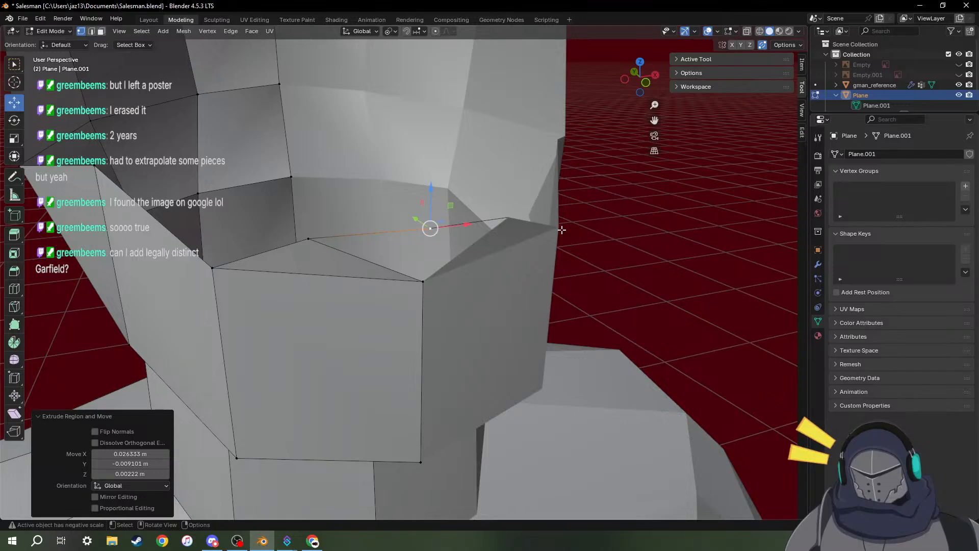
middle_click_drag(494, 257, 422, 267)
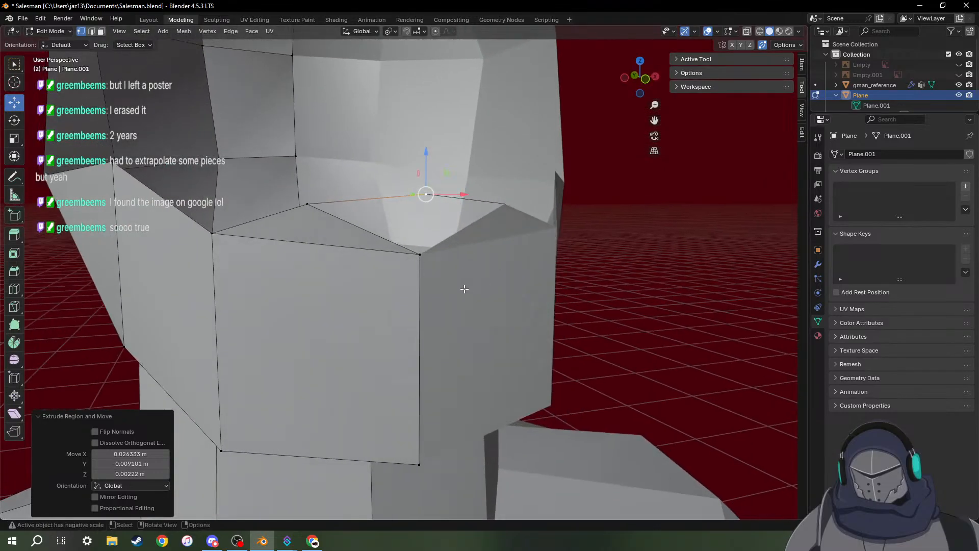
key("k")
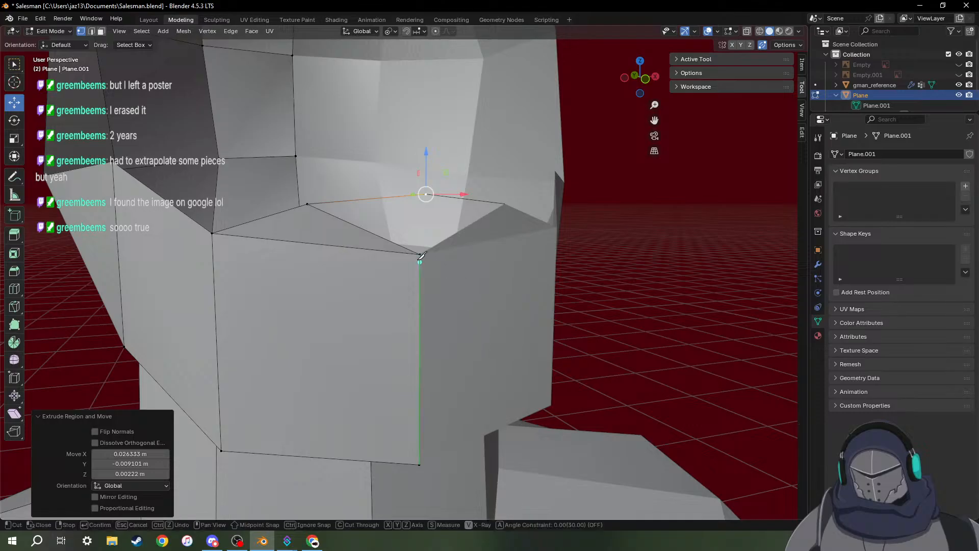
left_click(421, 253)
key("Escape")
scroll(482, 248, "up", 2)
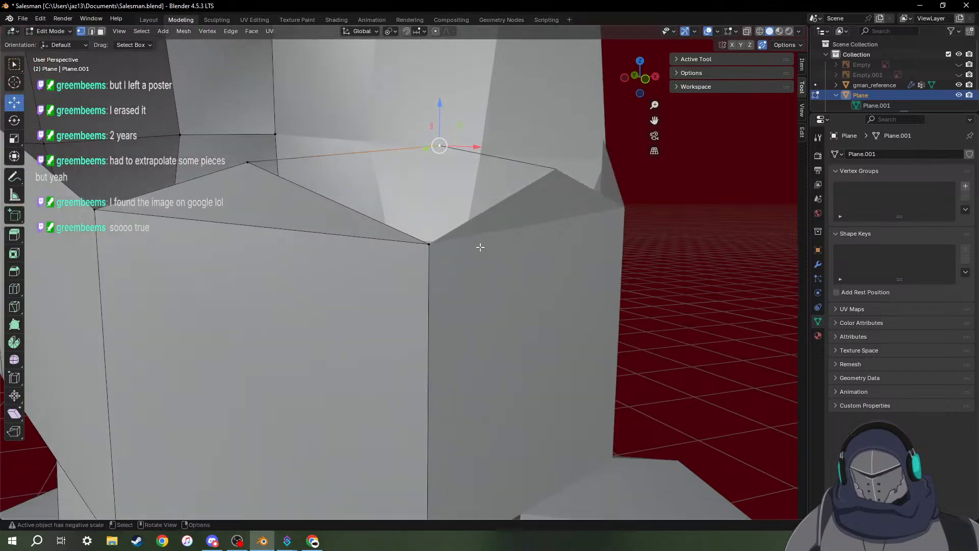
middle_click_drag(458, 197, 438, 224, "shift")
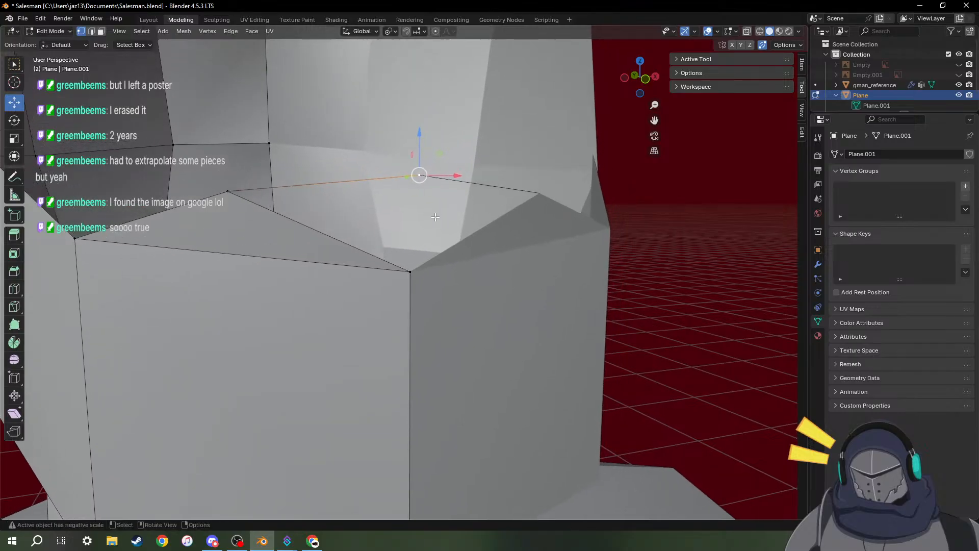
Extrude the vertex above the mouth's top centre down about 0.0136 m and collapse it onto the top-centre corner vertex with a scale of 0.
key("e")
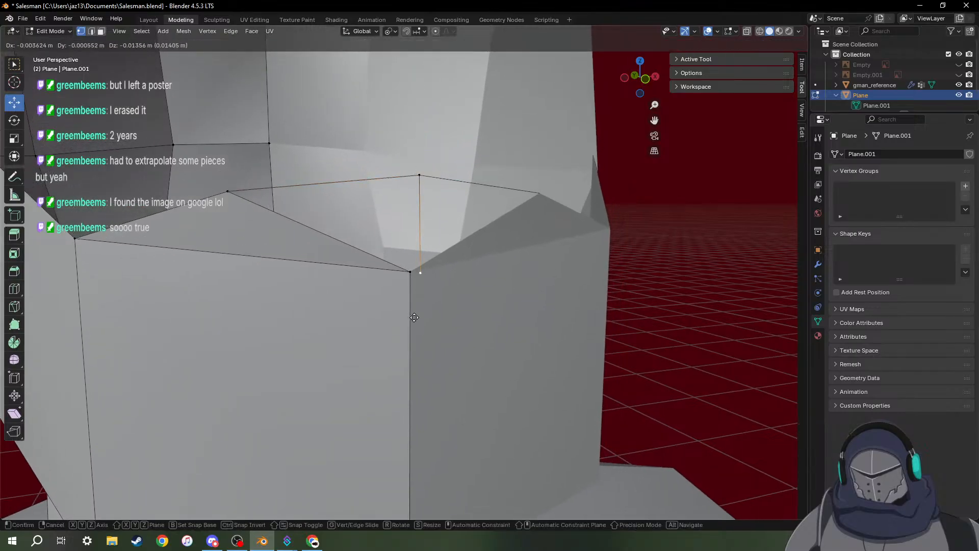
left_click(415, 319)
middle_click_drag(415, 320, 470, 322)
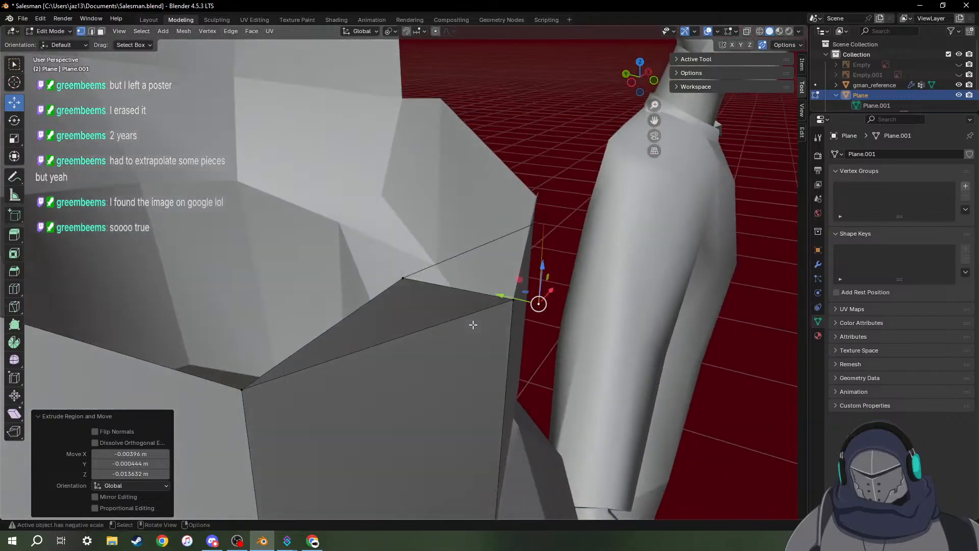
left_click(508, 304)
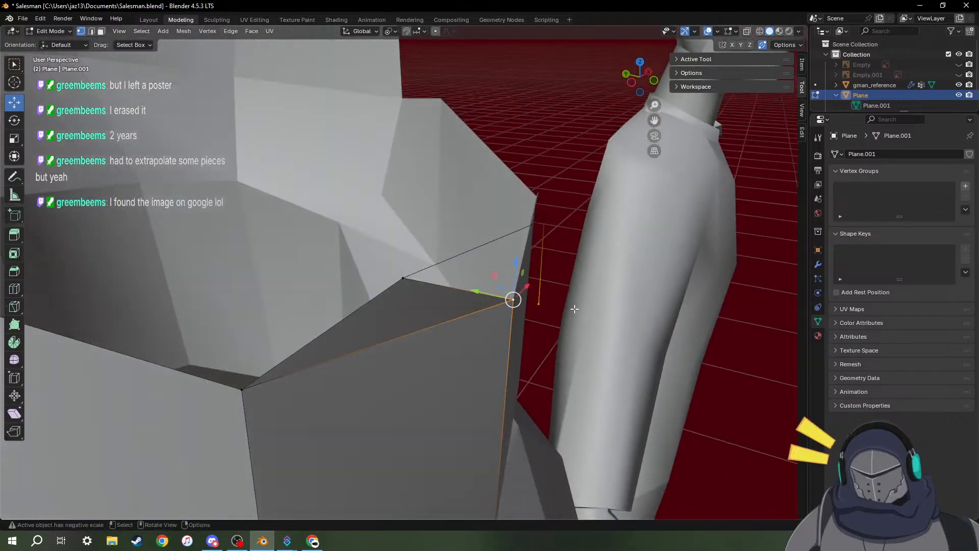
type("s0")
key("Return")
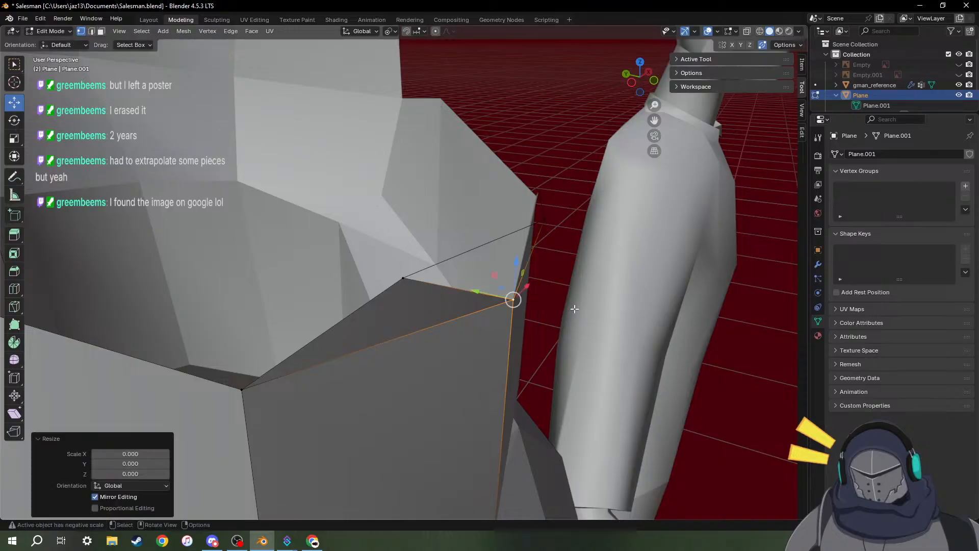
Fill a face between the slanted edge above the upper lip and the adjoining upper edge leading to the centre.
middle_click_drag(600, 275, 531, 255)
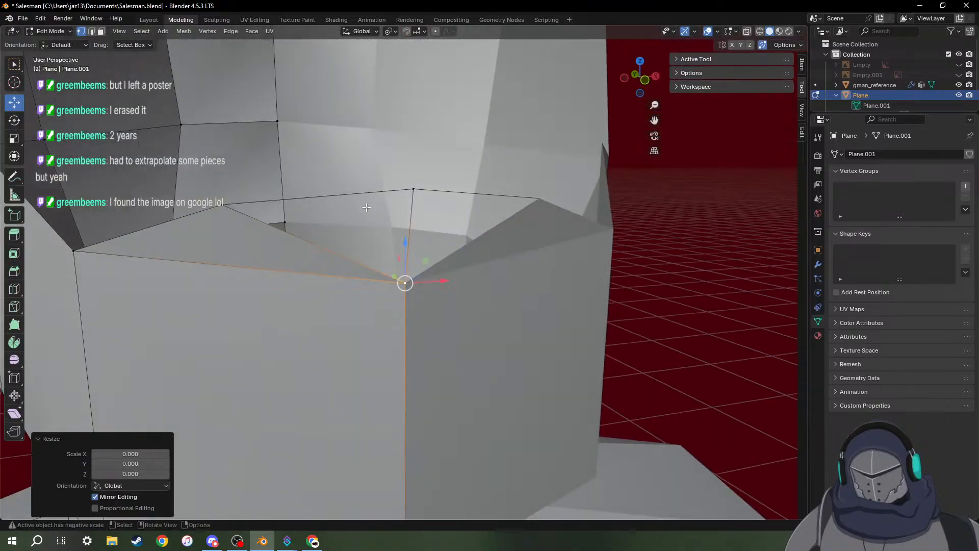
key("2")
left_click(295, 238)
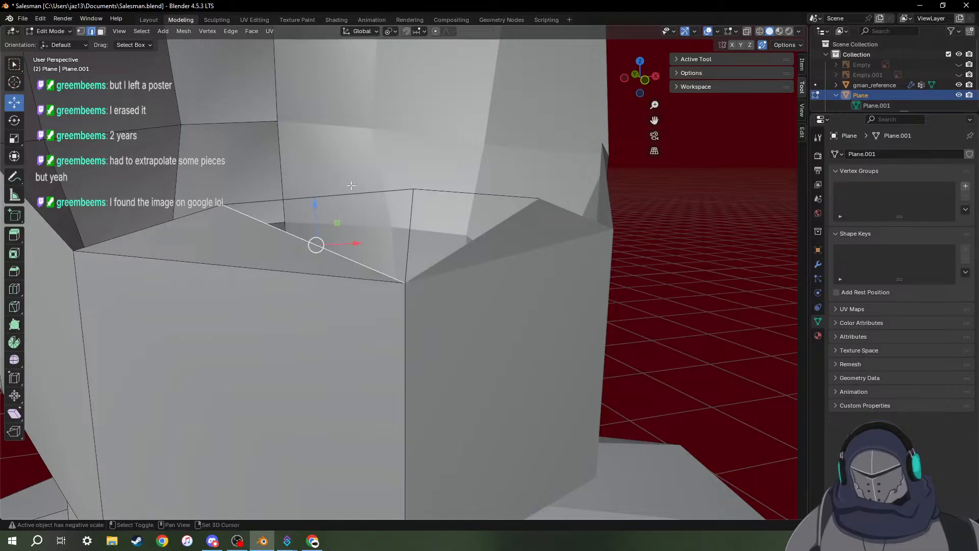
left_click(348, 192, "shift")
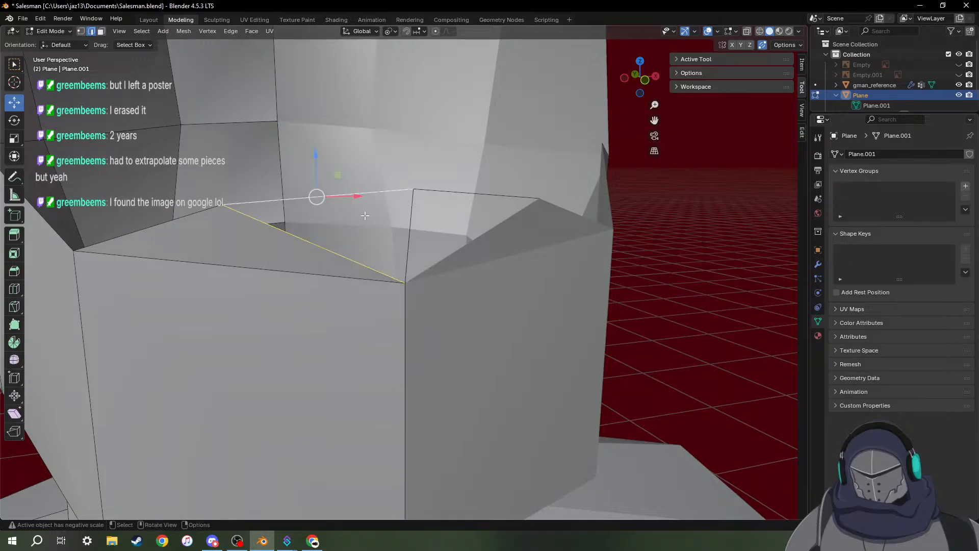
key("f")
left_click(411, 218)
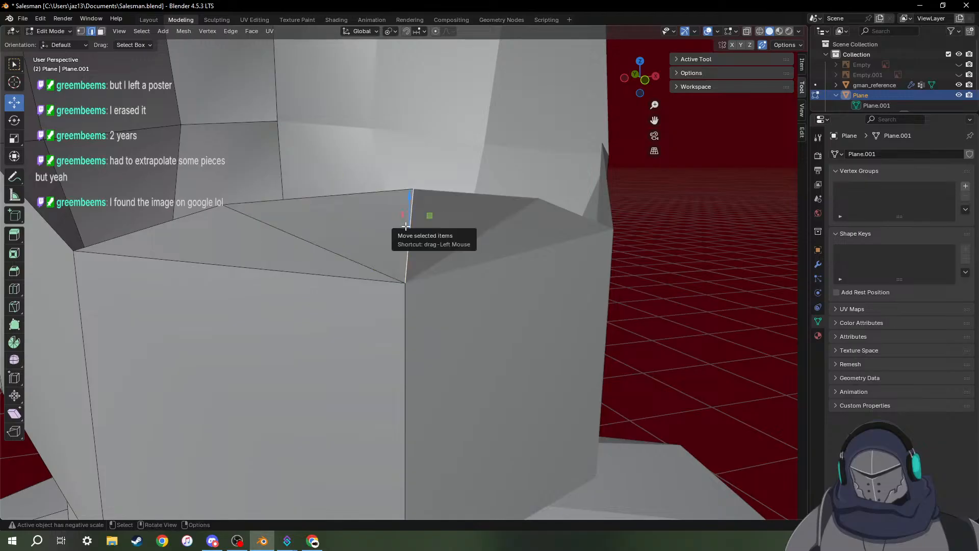
Move the raised centre vertex down to the upper lip's level and forward along Y to form the underside of the nose tip.
key("1")
left_click(419, 193)
middle_click_drag(415, 231, 509, 225)
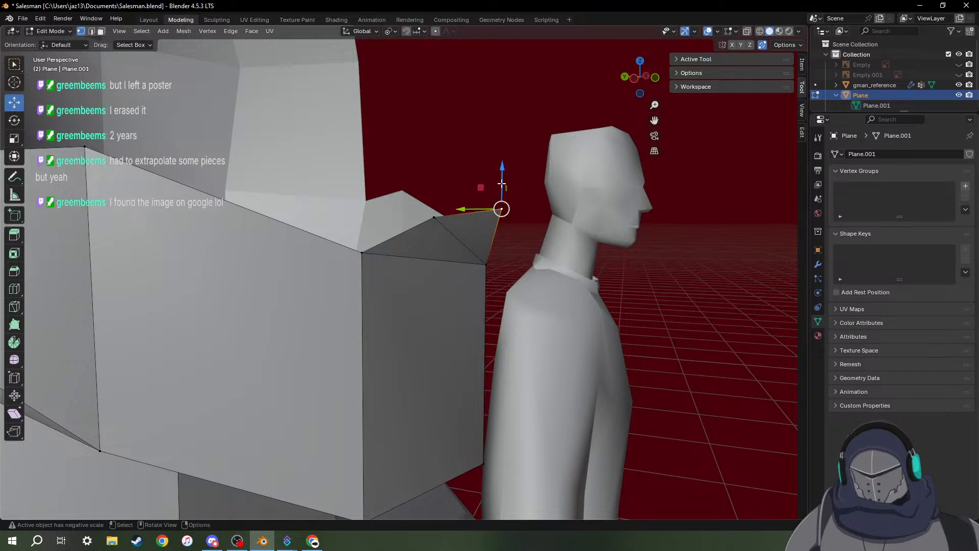
left_click_drag(502, 184, 474, 253)
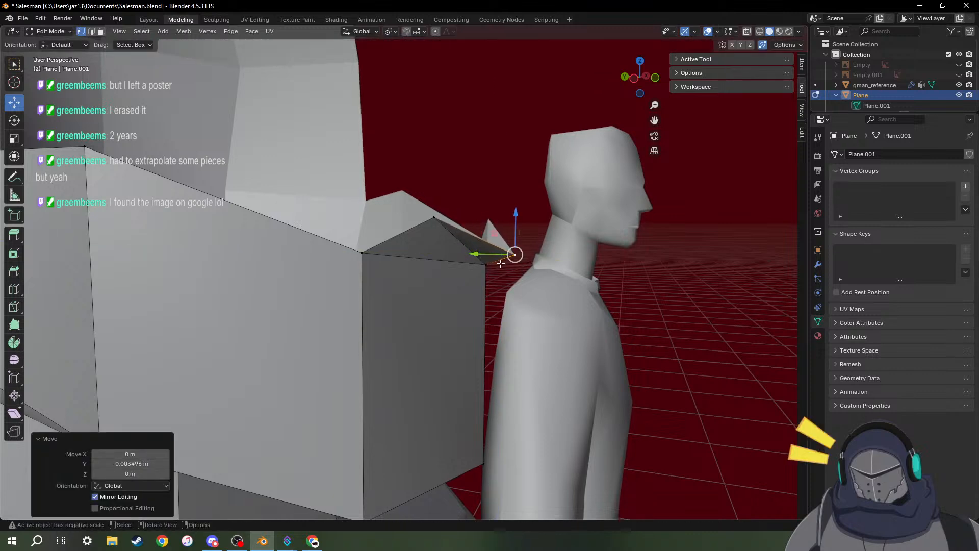
mouse_move(474, 253)
middle_mouse_down()
mouse_move(485, 256)
mouse_move(463, 249)
middle_mouse_up()
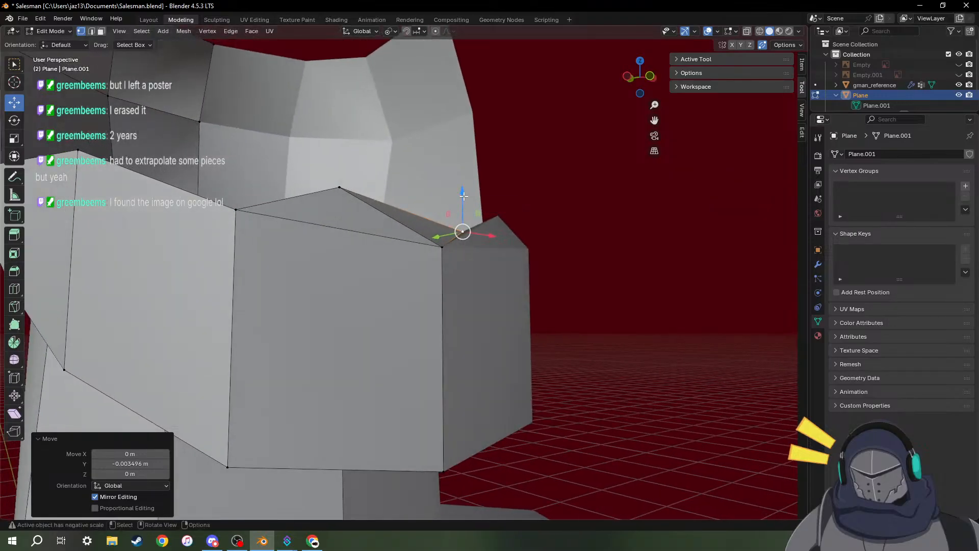
left_click_drag(467, 196, 456, 244)
middle_click_drag(470, 249, 541, 255)
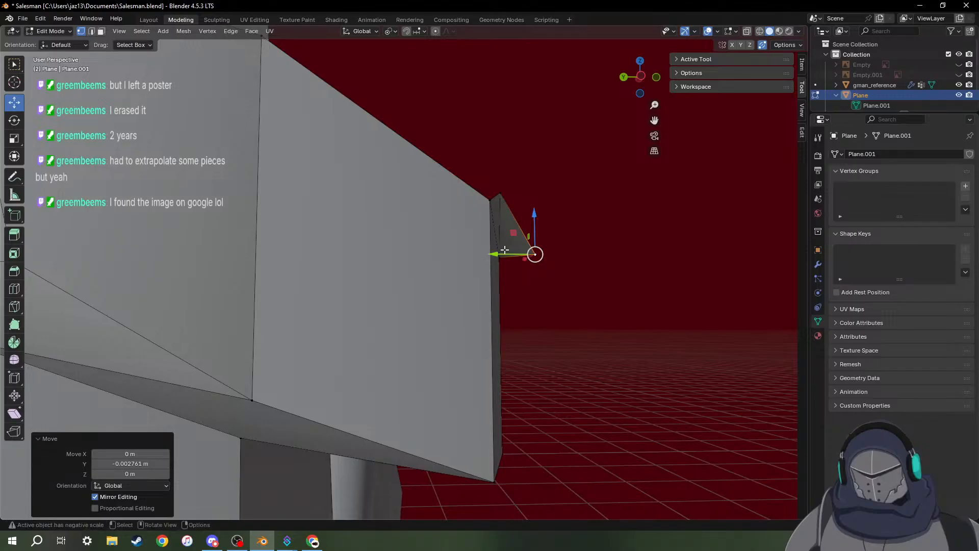
left_click_drag(499, 255, 518, 255)
Move the nostril vertex beside the nose tip toward the face's centre by about 0.0118 m along X.
scroll(528, 263, "down", 5)
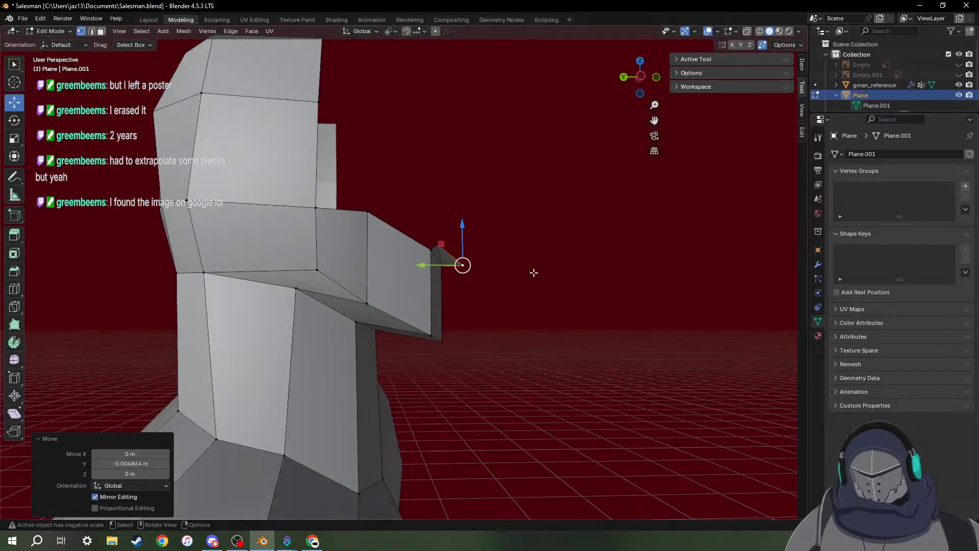
middle_click_drag(534, 273, 384, 255)
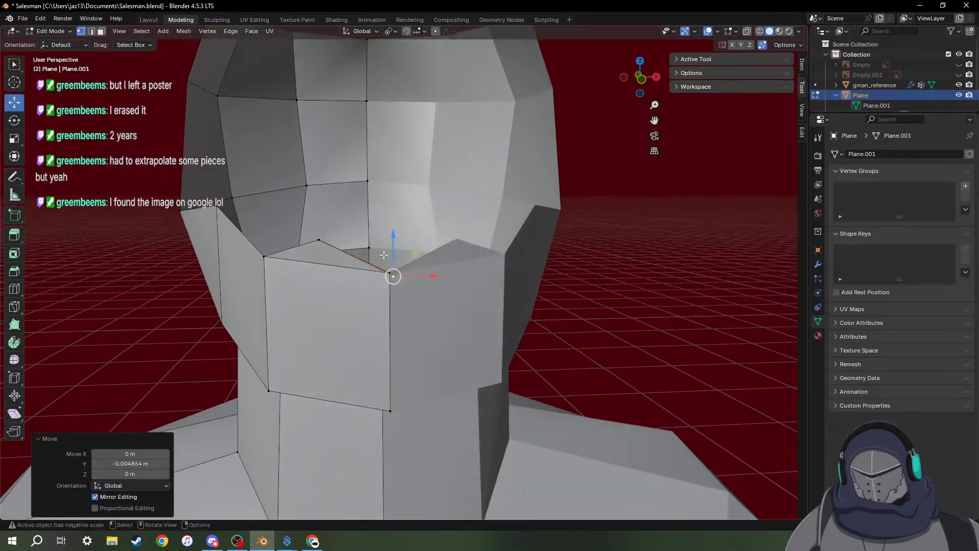
left_click(319, 239)
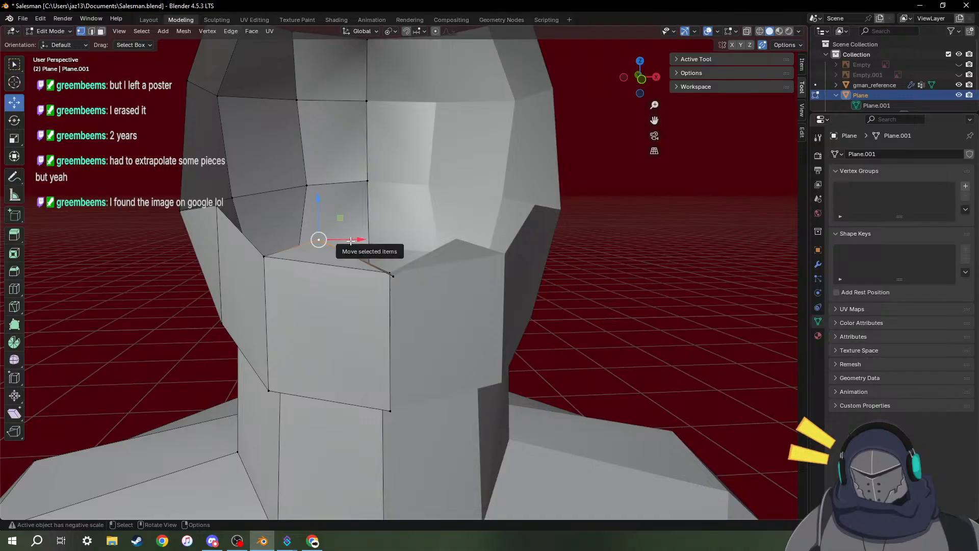
left_click_drag(357, 237, 387, 245)
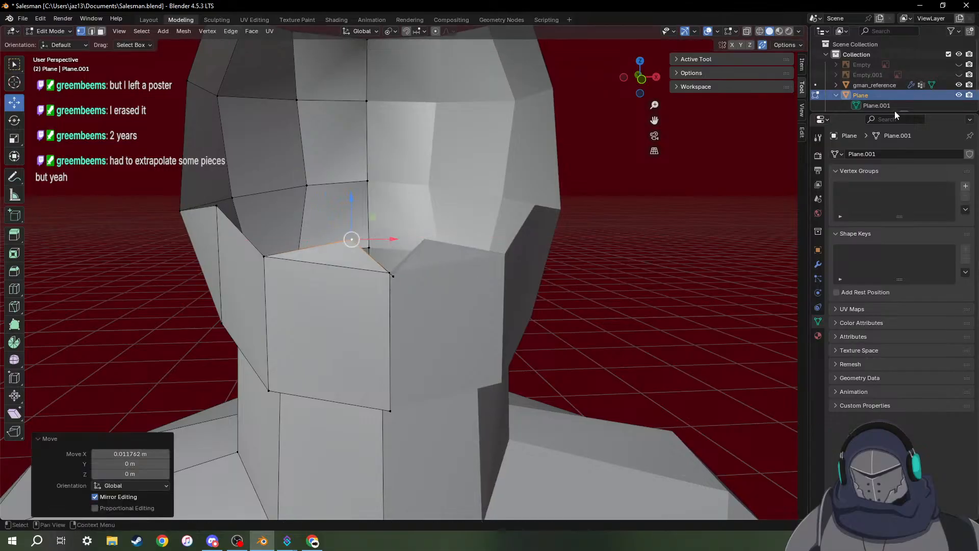
Show the Empty face reference and shift the nostril vertex about -0.0041 m along X to match it in front view.
left_click(959, 65)
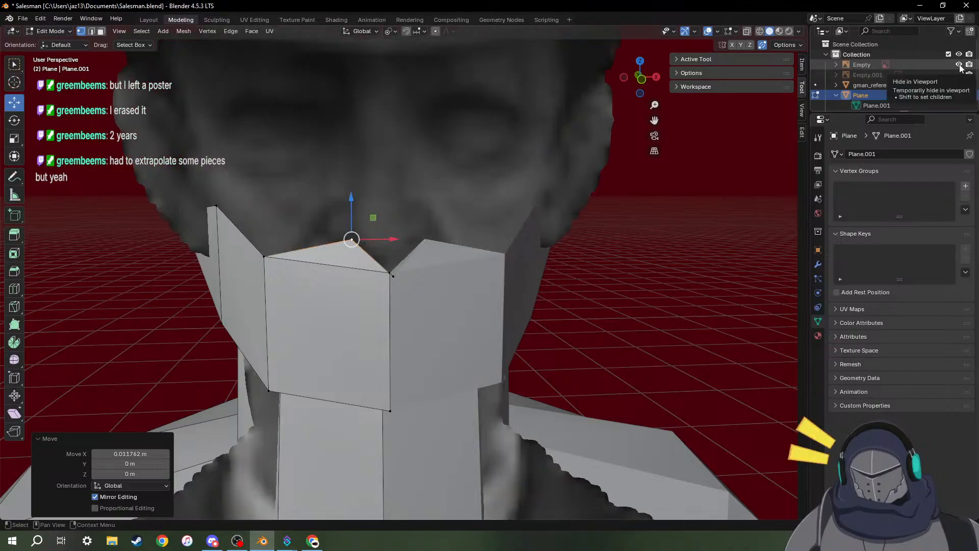
middle_click_drag(550, 229, 519, 210)
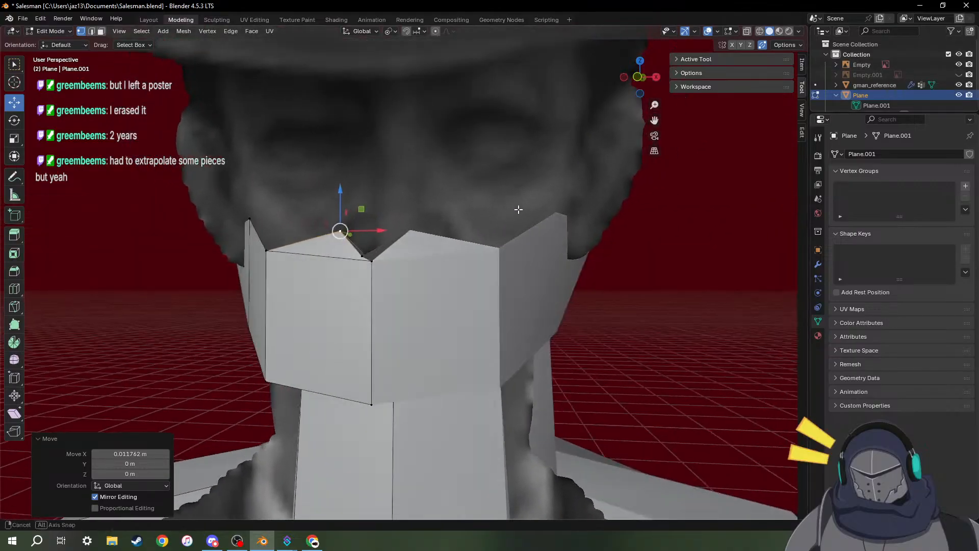
left_click(637, 77)
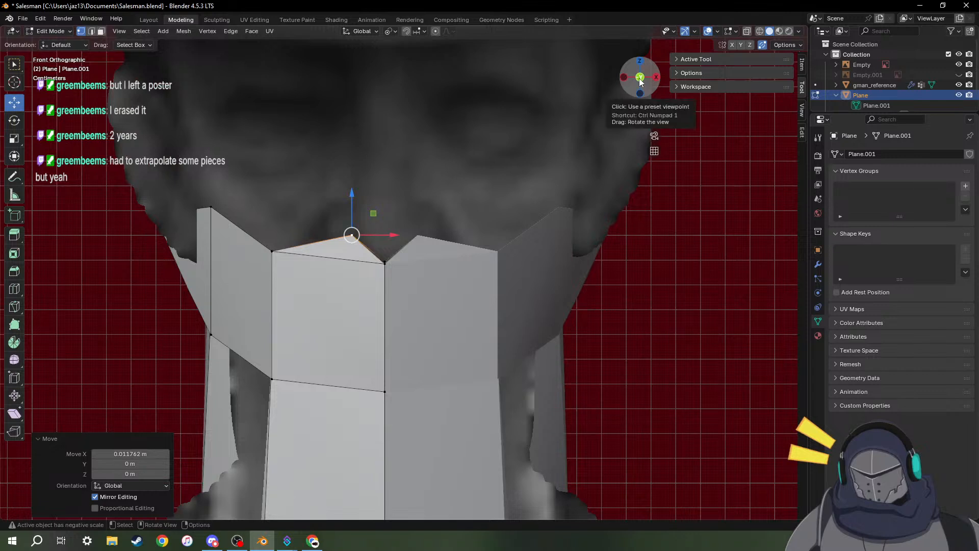
left_click_drag(386, 238, 376, 238)
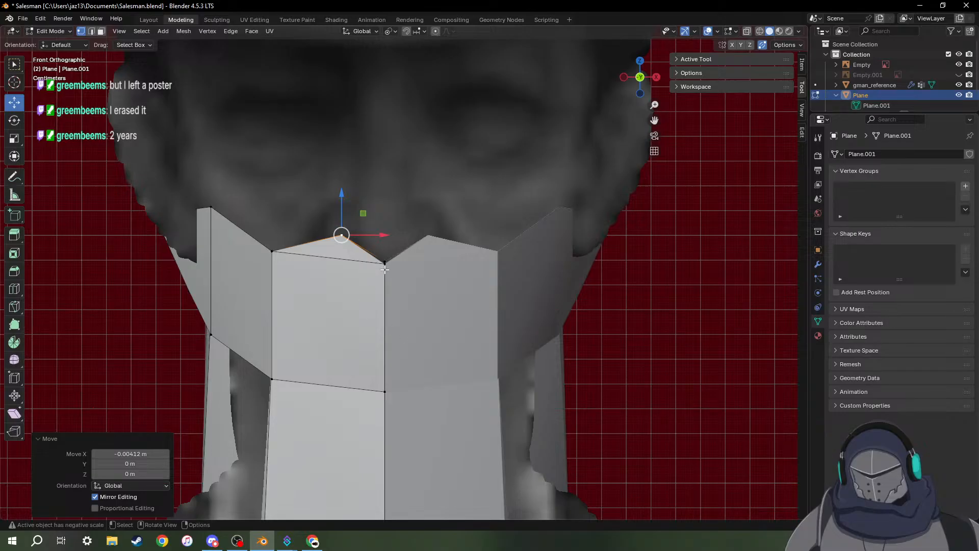
Extrude the nose-tip vertex up about 0.064 m and back about 0.020 m to the nose bridge, then raise it another 0.0033 m.
middle_click_drag(386, 270, 310, 272)
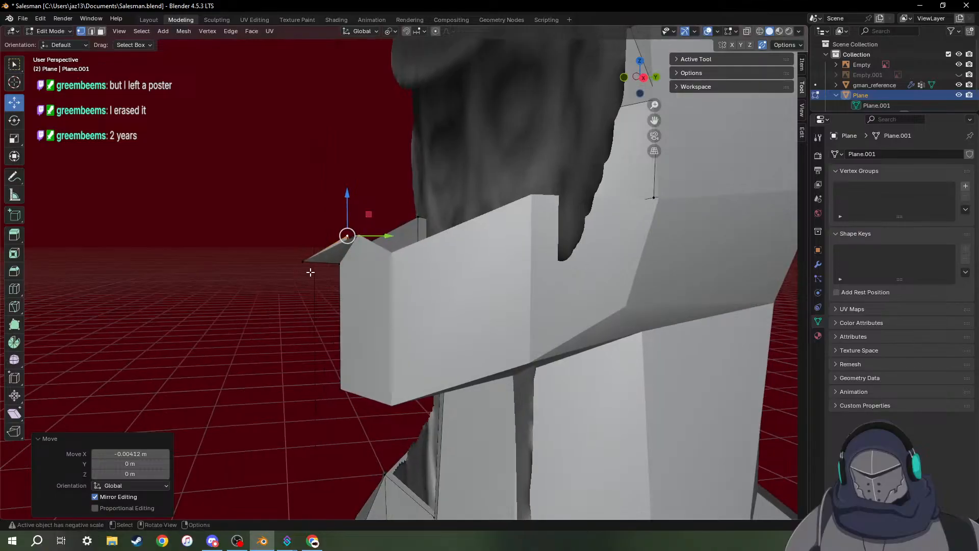
left_click(303, 262)
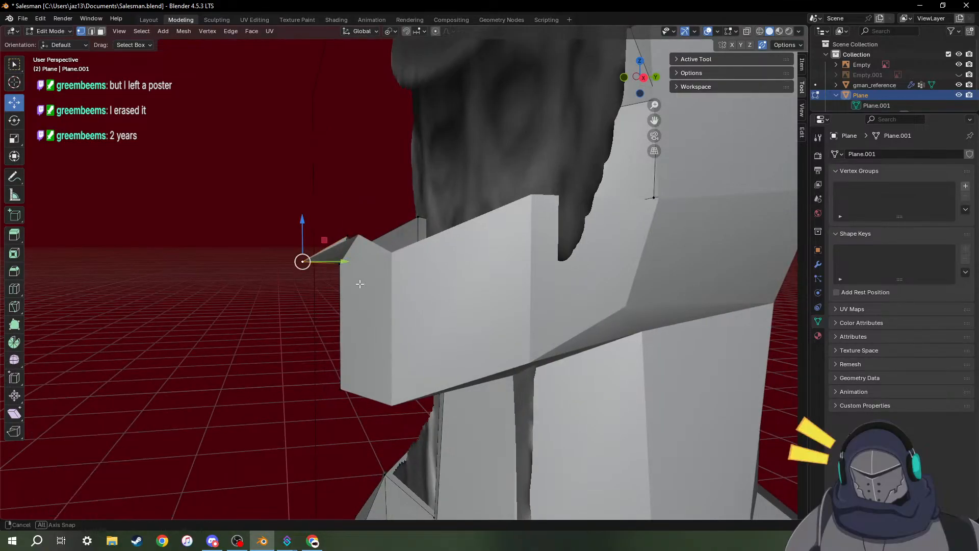
middle_click_drag(359, 301, 352, 271)
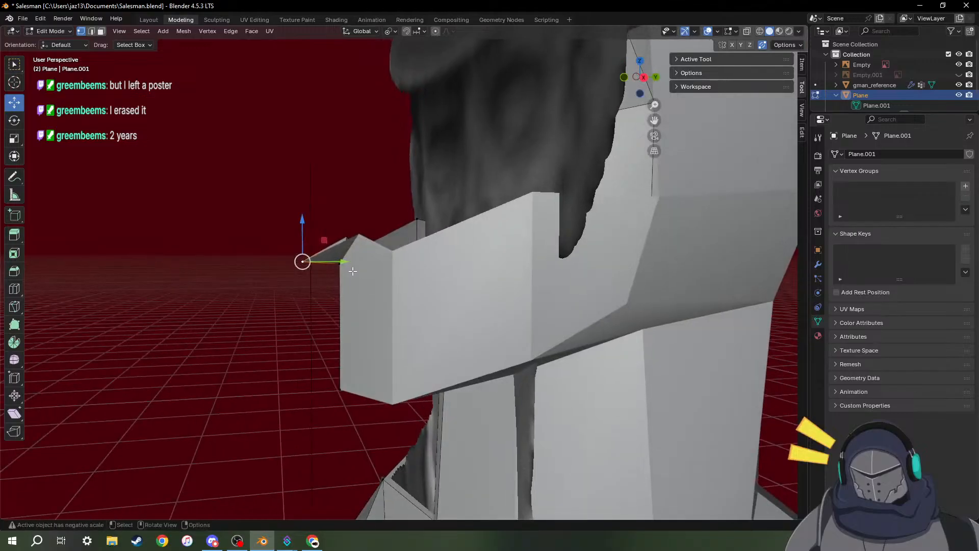
key("g")
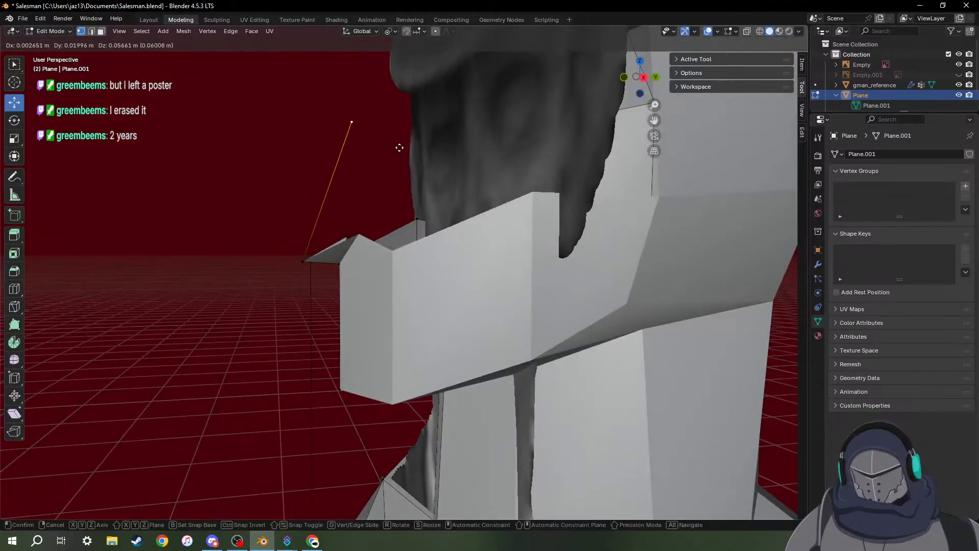
left_click(401, 131)
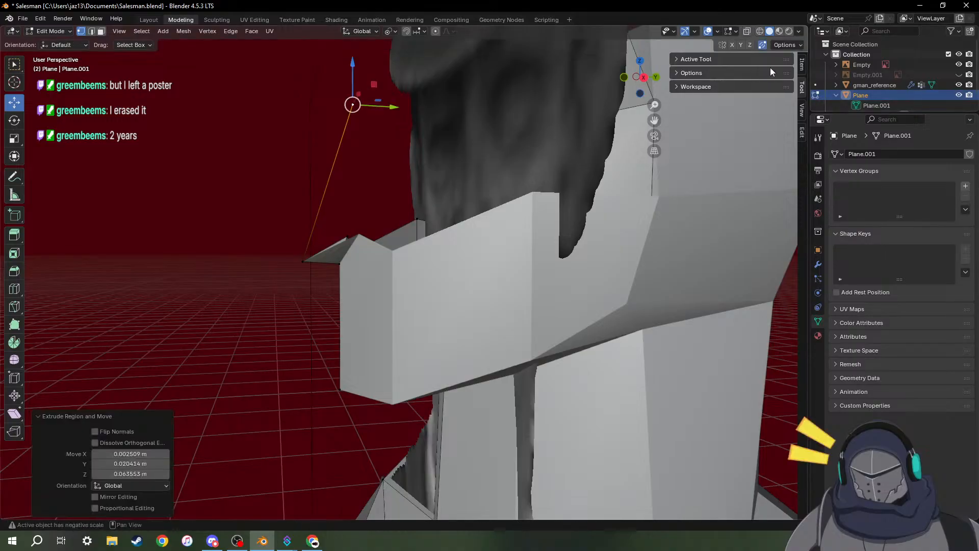
left_click(624, 77)
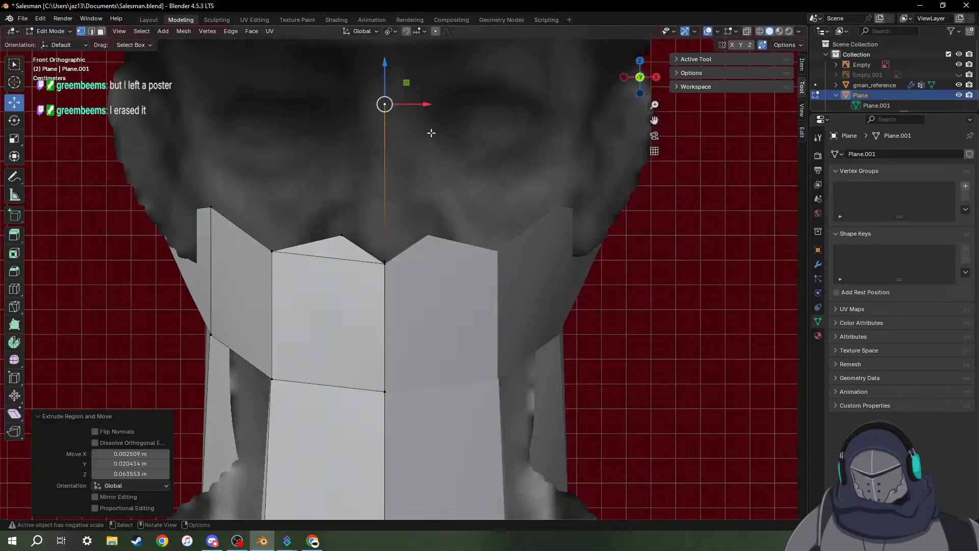
middle_click_drag(483, 129, 494, 203, "shift")
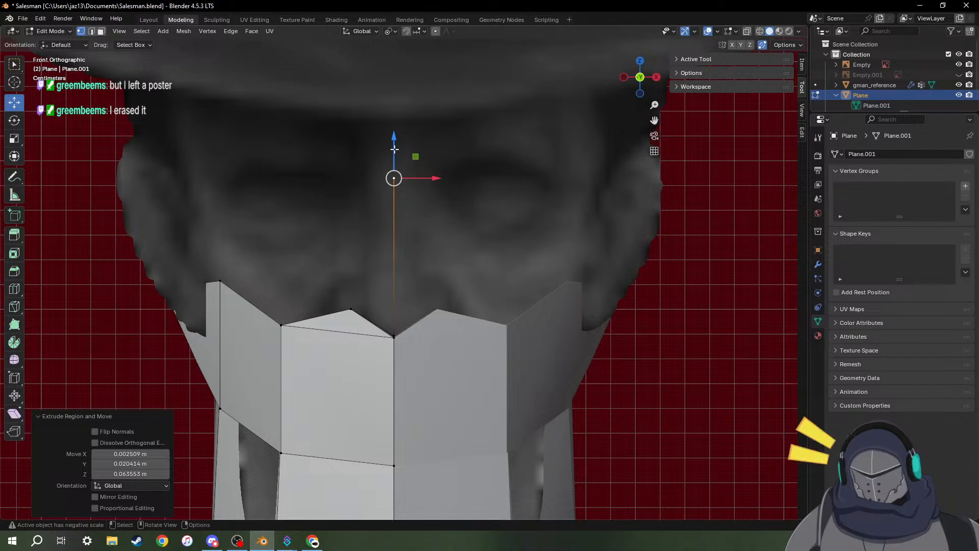
left_click_drag(394, 149, 394, 147)
Extrude the nose-bridge vertex straight down along the centre to about the nostril's height.
middle_click_drag(444, 203, 321, 201)
middle_click_drag(473, 205, 528, 235)
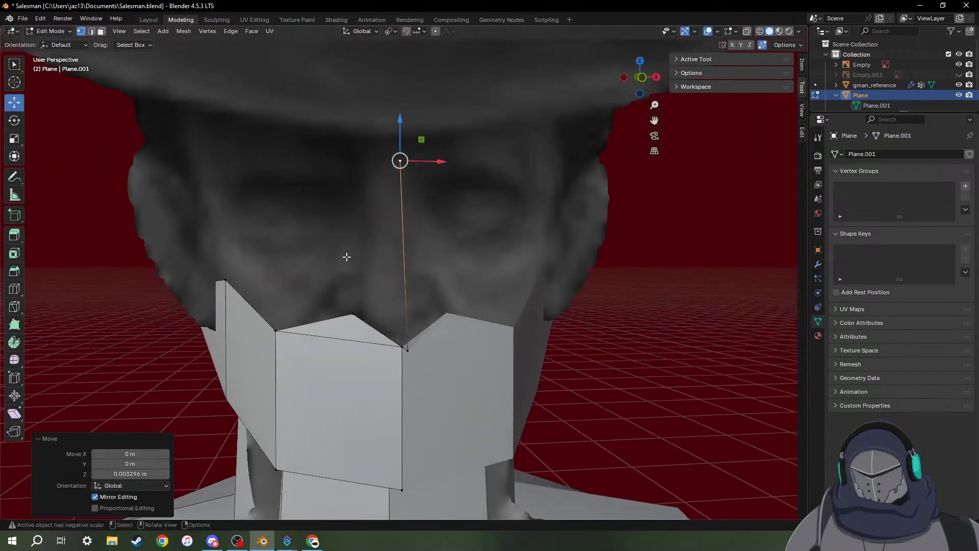
key("g")
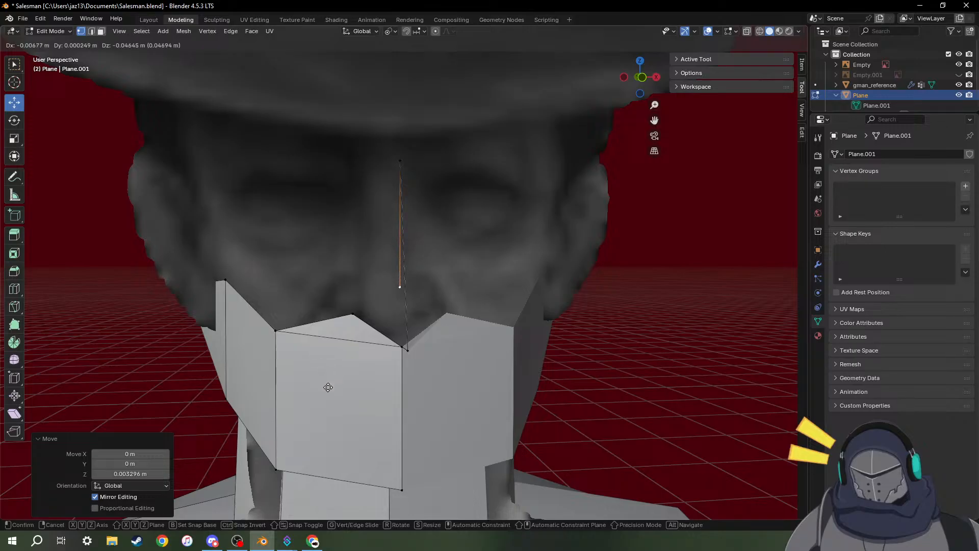
left_click(328, 400)
Try to collapse the lower extruded vertex onto the nostril vertex by scaling both selected vertices to 0.
left_click(352, 315)
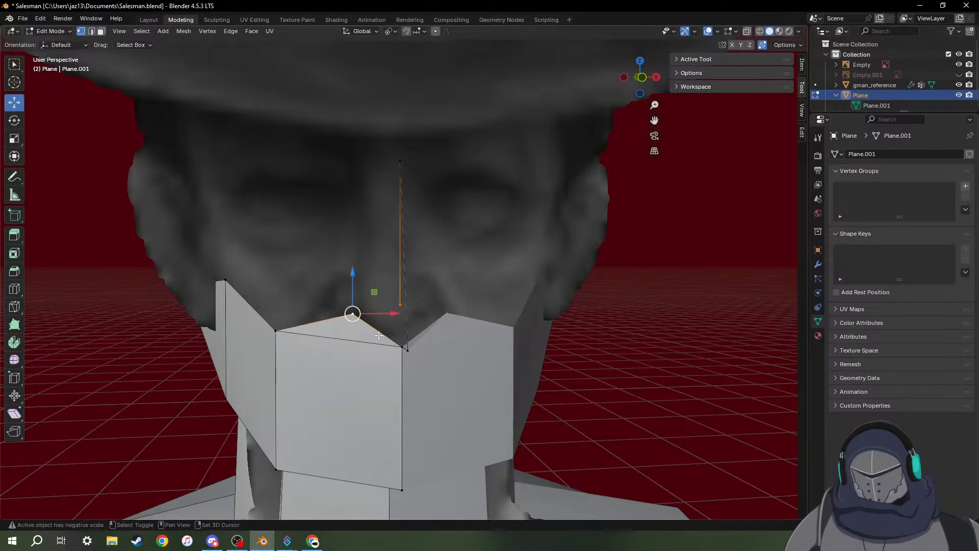
key("s")
key("0")
key("Return")
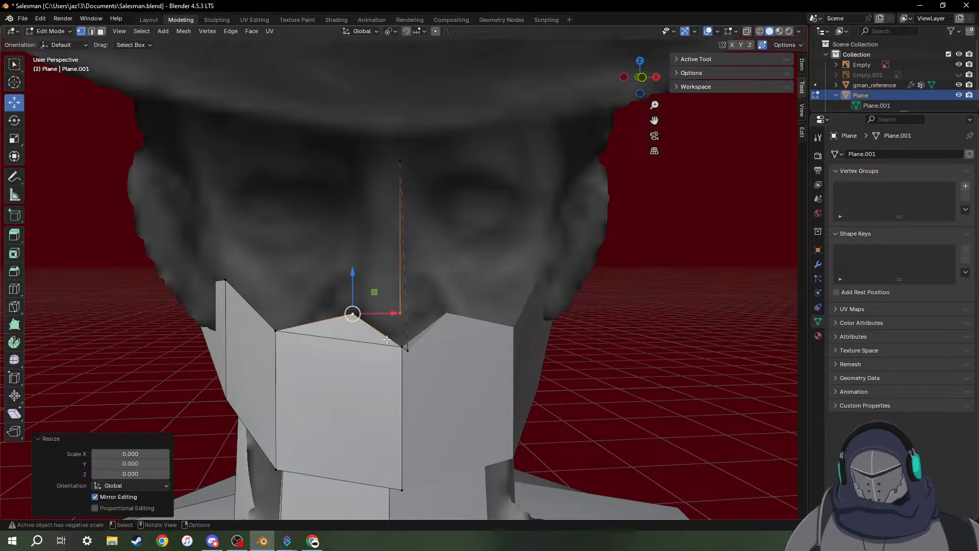
key("s")
key("0")
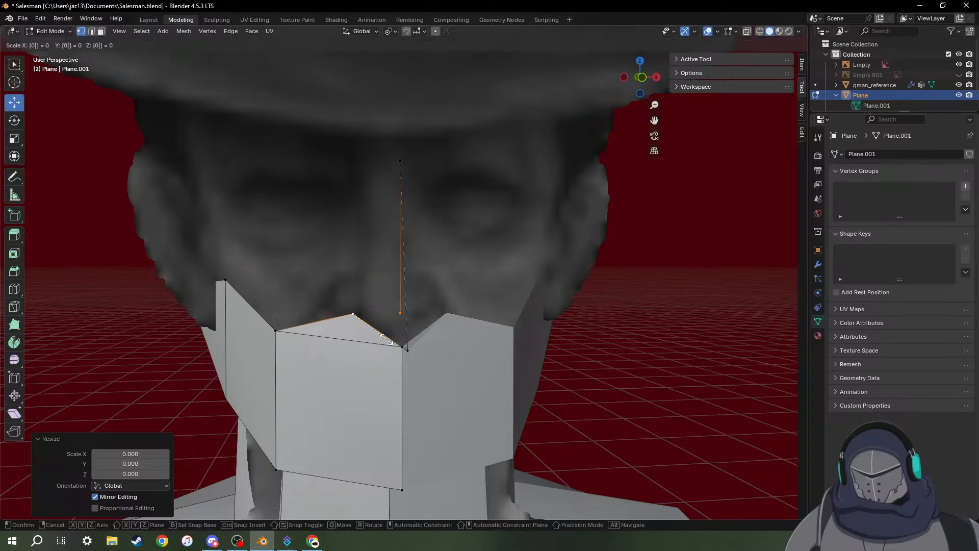
key("Return")
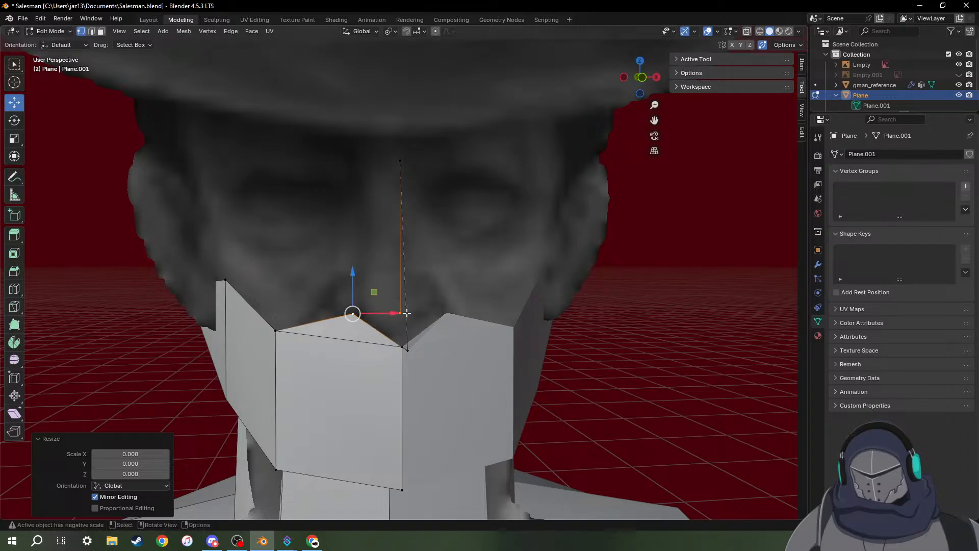
left_click(386, 337)
left_click(400, 311)
left_click(353, 312, "shift")
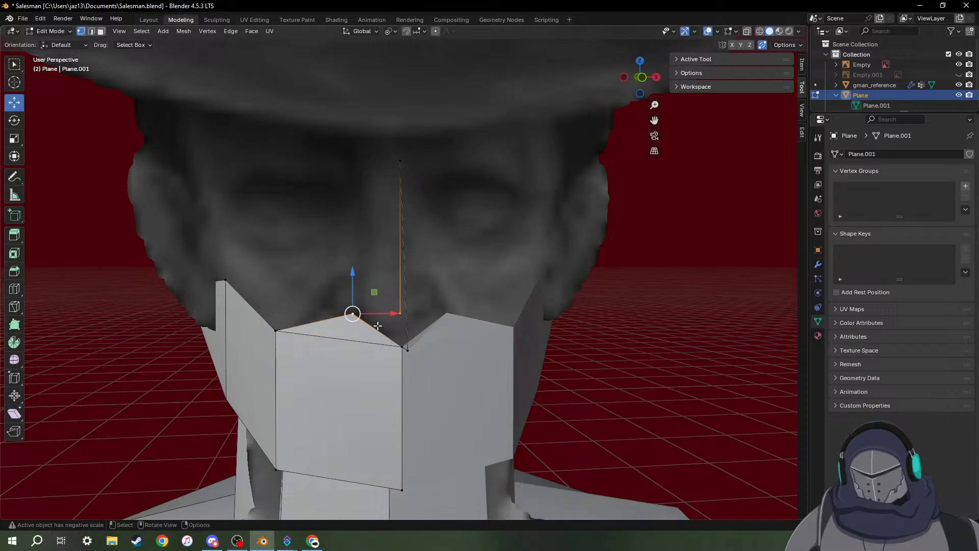
key("s")
key("0")
key("Return")
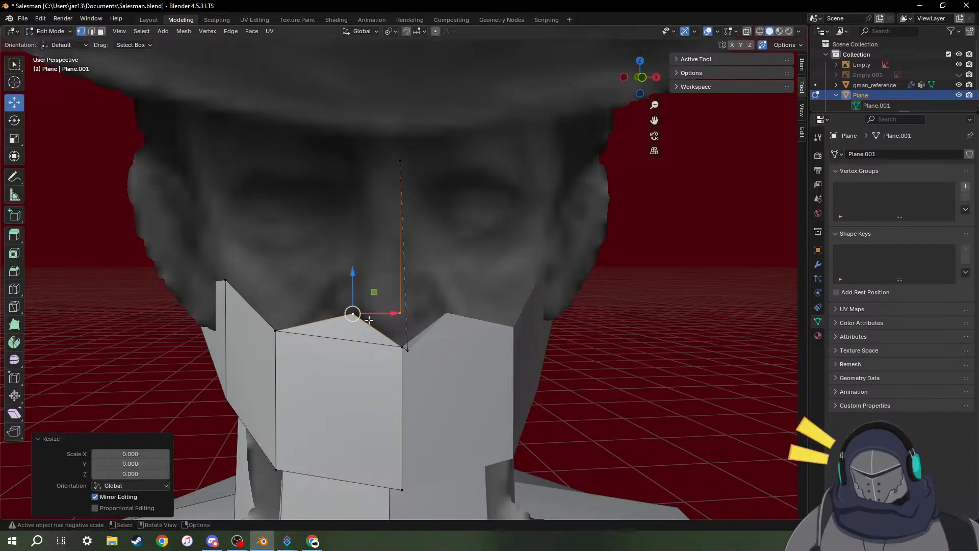
Level the two selected vertices with each other by scaling them to 0 along Z.
key("s")
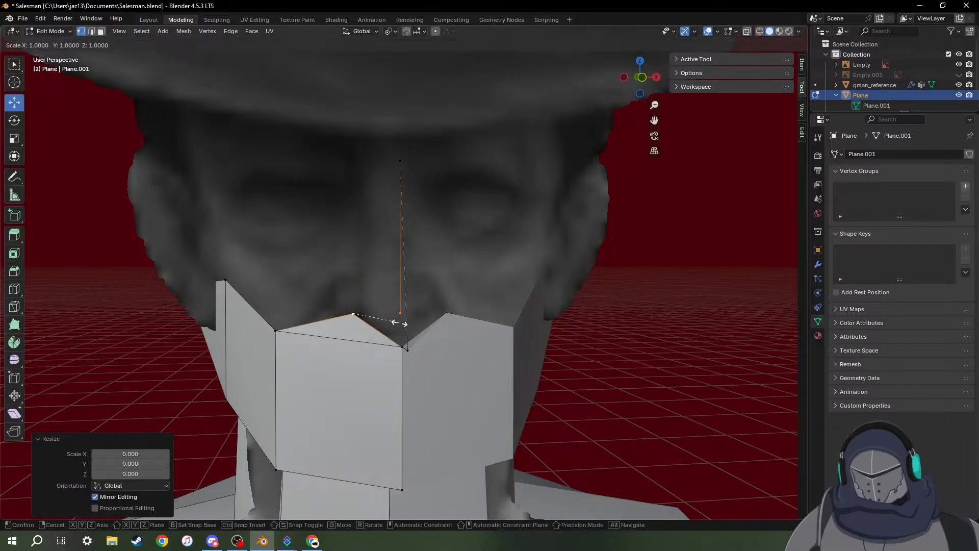
key("z")
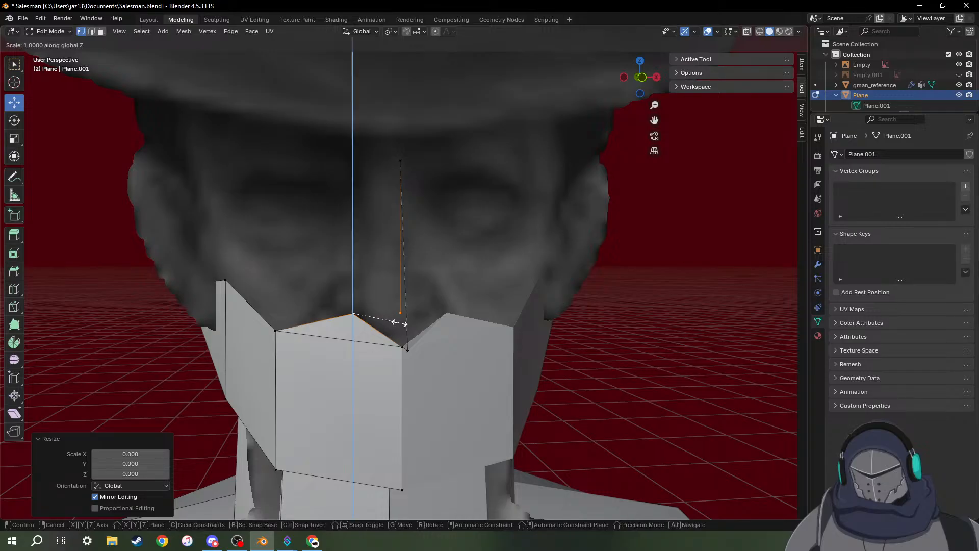
key("0")
key("Return")
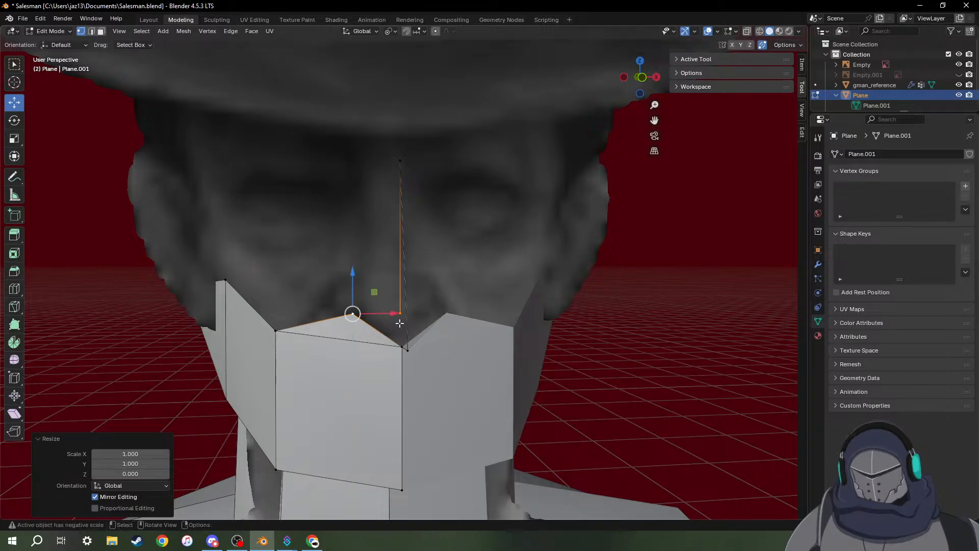
Try to shift the lower extruded centreline vertex about -0.018 m along X towards the nostril vertex.
middle_click_drag(388, 313, 434, 257)
left_click(423, 245)
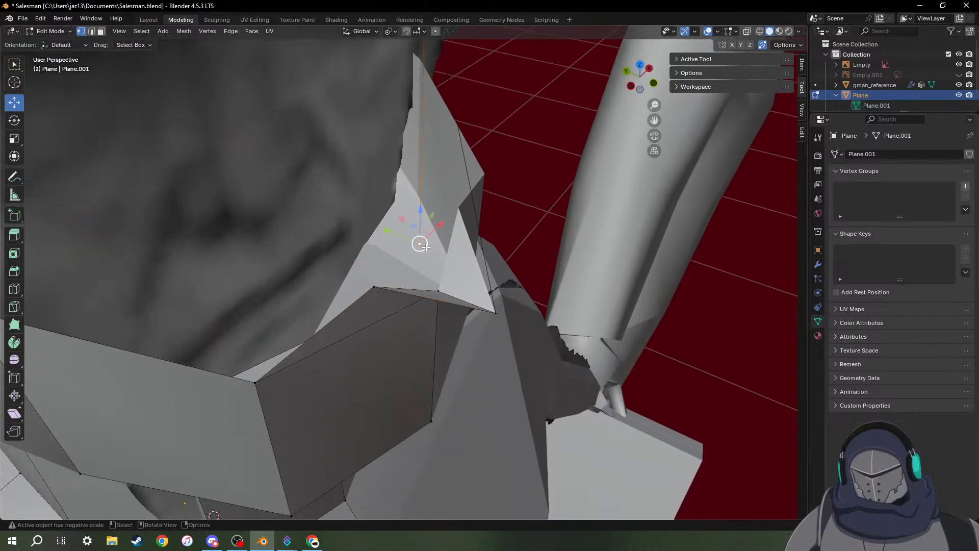
left_click_drag(433, 233, 378, 266)
scroll(378, 266, "up", 4)
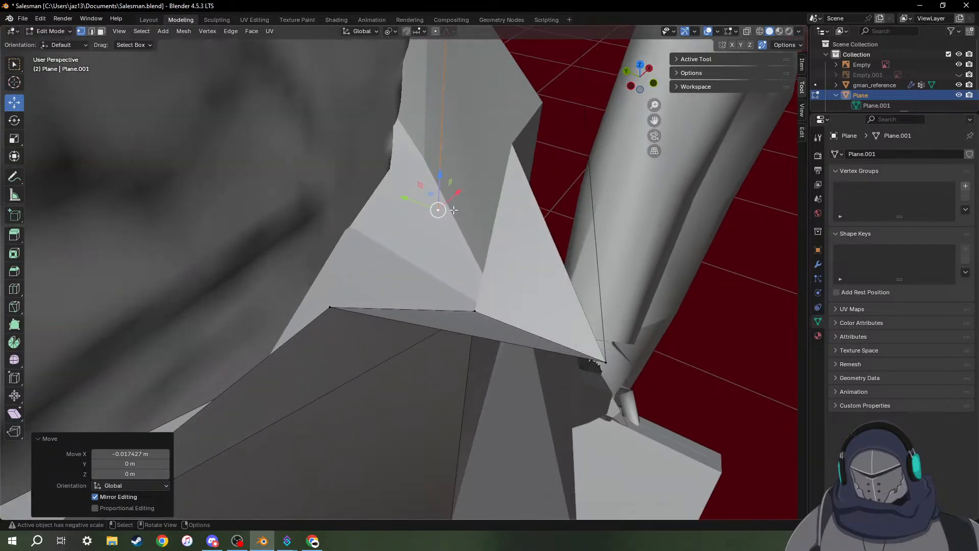
left_click_drag(456, 193, 343, 273)
middle_click_drag(545, 271, 490, 276)
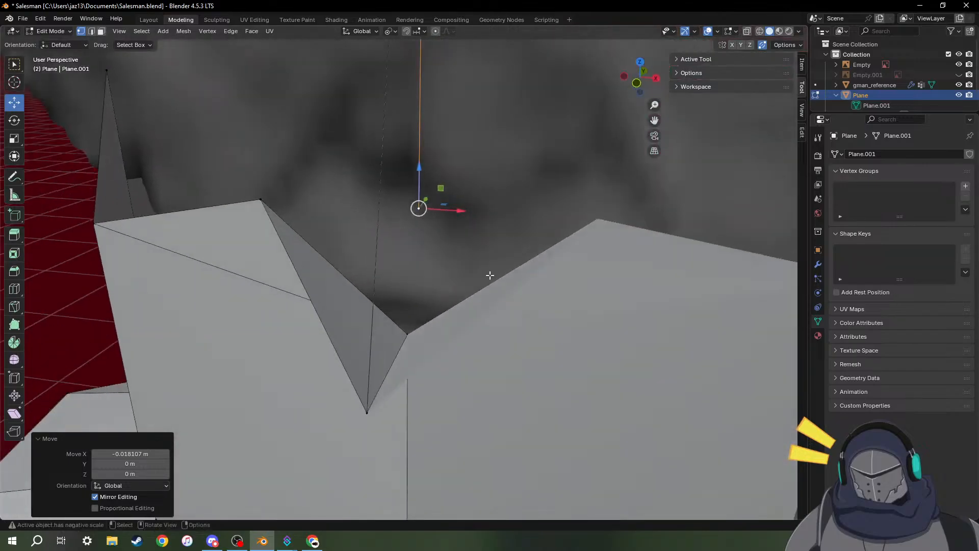
Delete the extruded vertex hanging below the nose bridge.
scroll(490, 276, "down", 4)
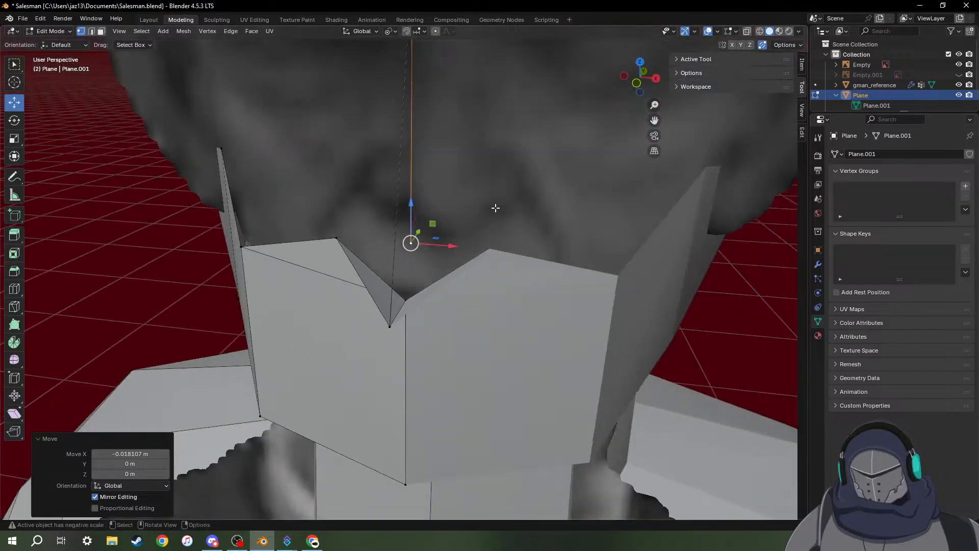
middle_click_drag(444, 171, 476, 219, "shift")
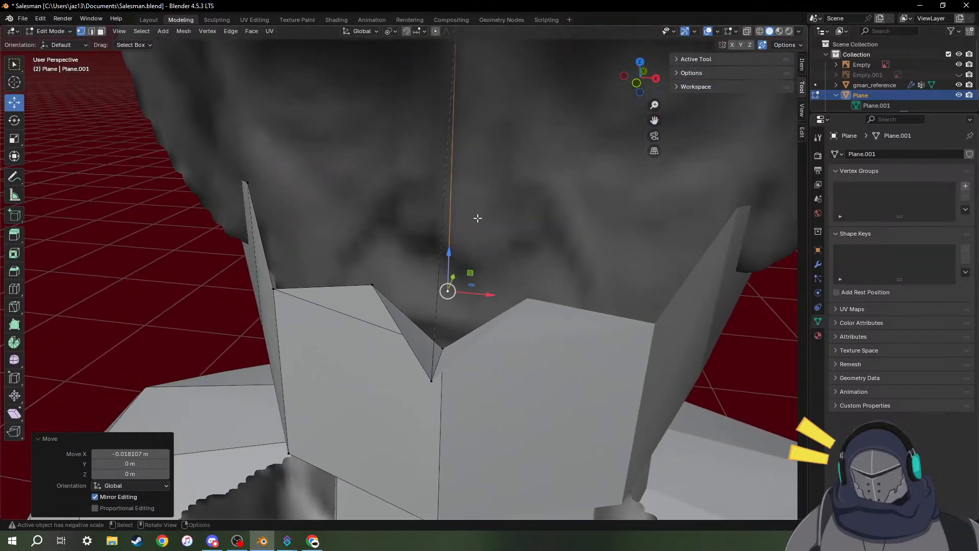
middle_click_drag(498, 178, 505, 230, "shift")
key("x")
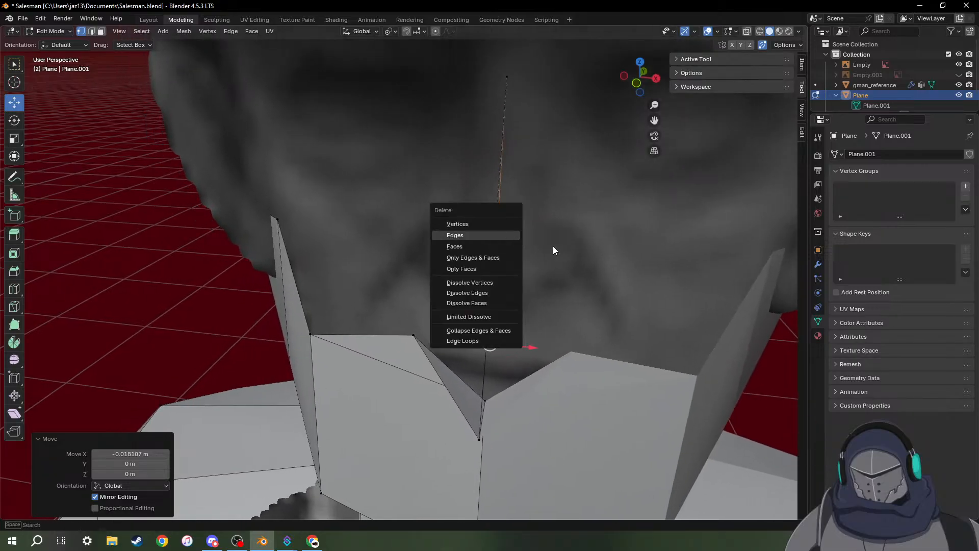
middle_click_drag(506, 260, 535, 256)
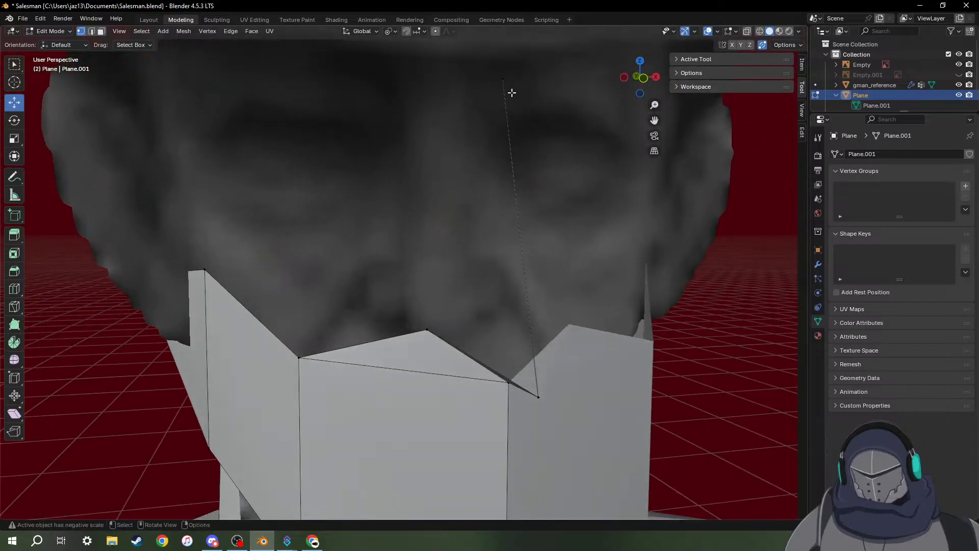
Try to extrude the nose-bridge vertex sideways about -0.042 m along X.
left_click(502, 79)
middle_click_drag(496, 118, 477, 120)
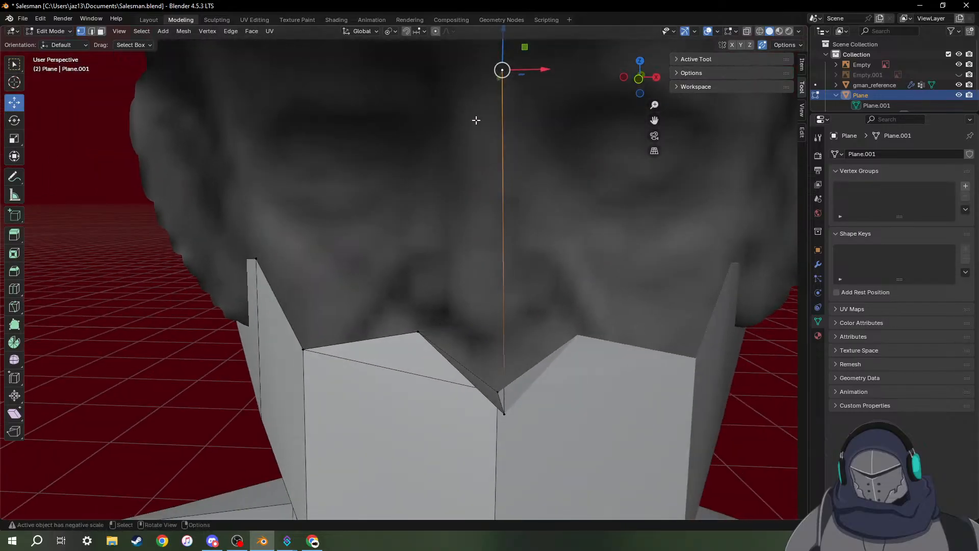
key("g")
key("x")
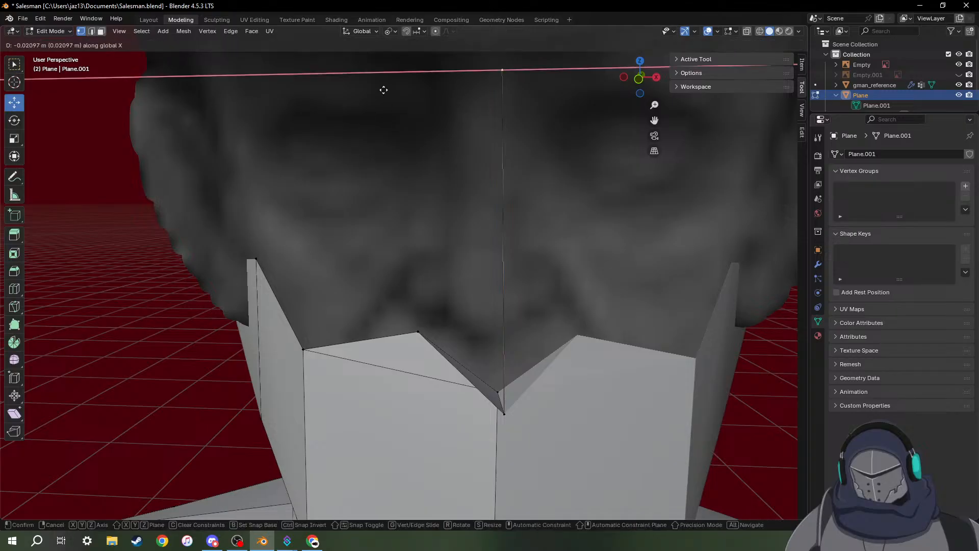
left_click(262, 75)
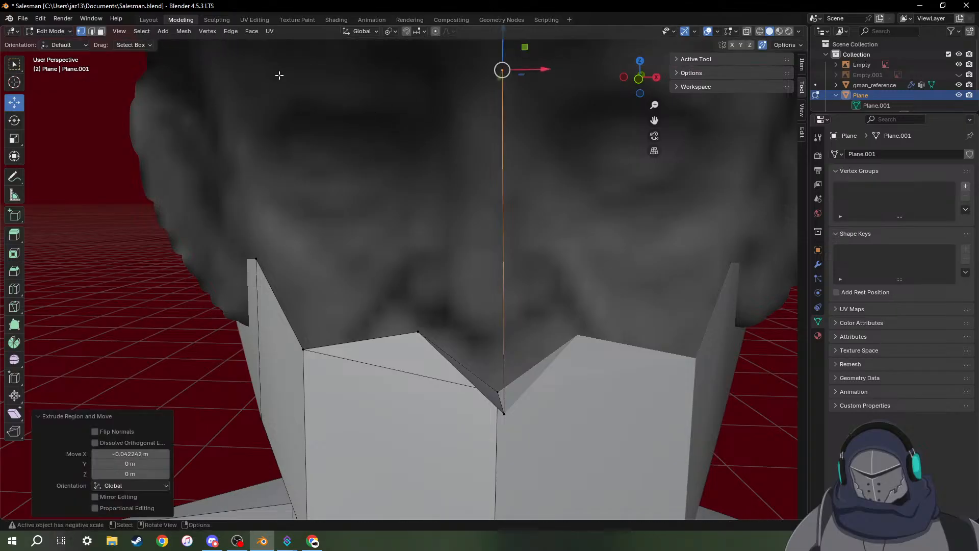
Extrude the nostril vertex up beside the nose bridge, about 0.010 m in X, 0.008 m in Y and 0.057 m in Z.
left_click(423, 337)
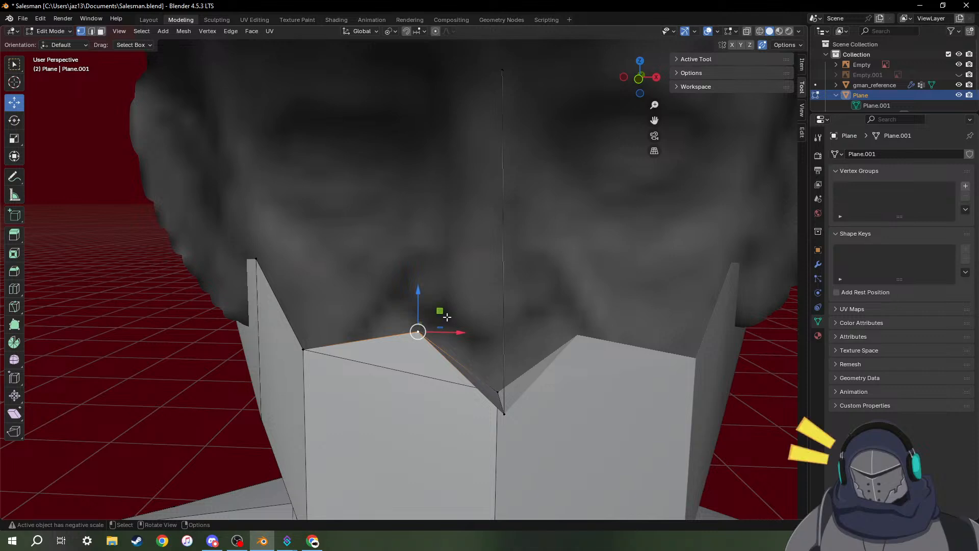
key("g")
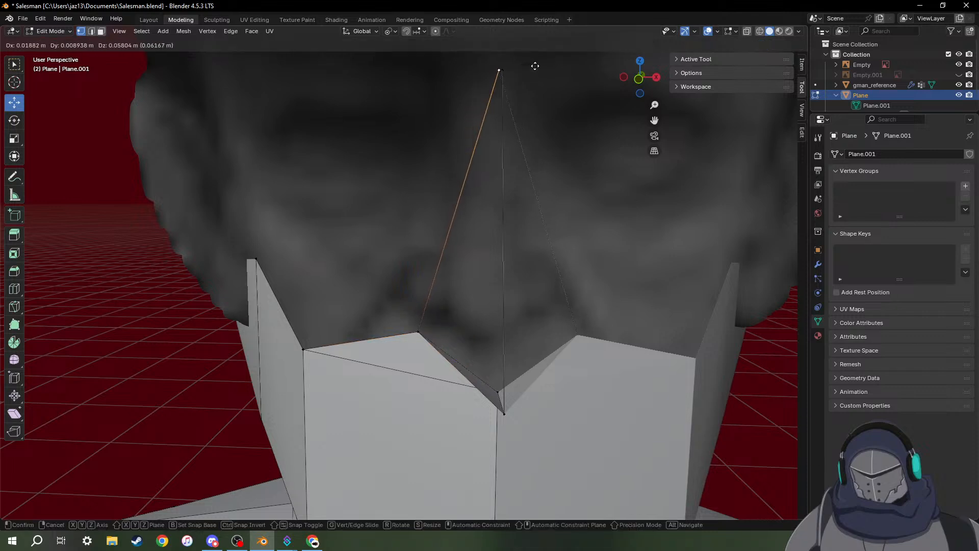
left_click(497, 72)
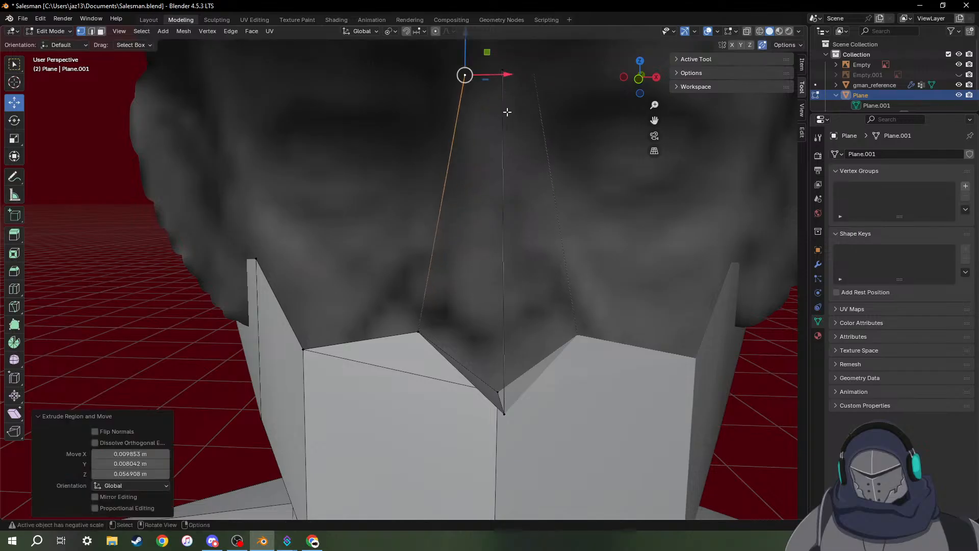
Collapse the extruded vertex onto the nose-bridge vertex by scaling both to 0.
middle_click_drag(508, 120, 509, 191)
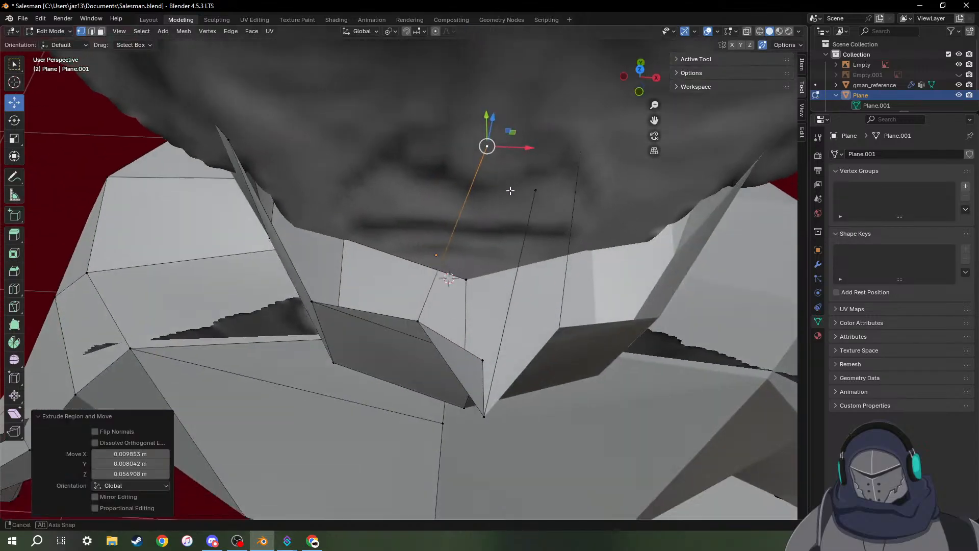
left_click(538, 190)
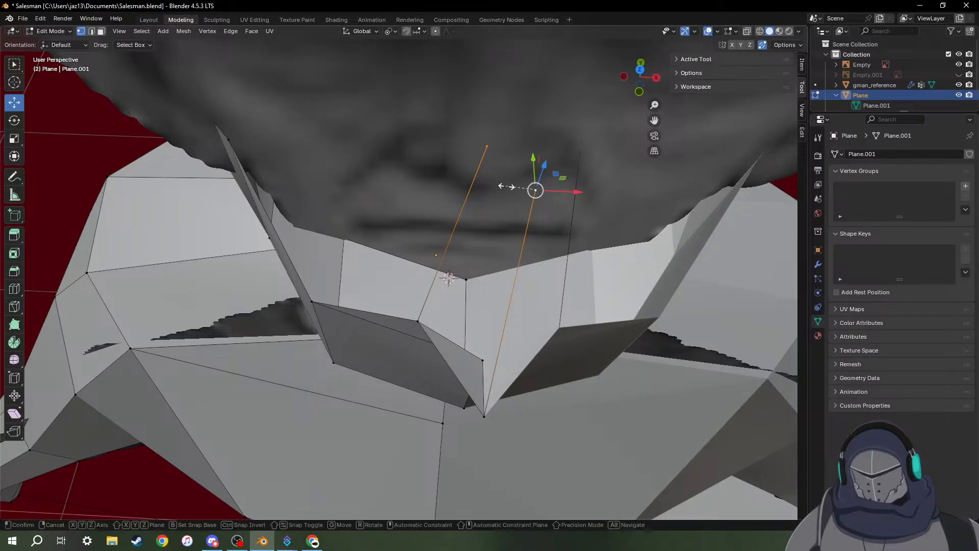
key("s")
key("0")
key("Return")
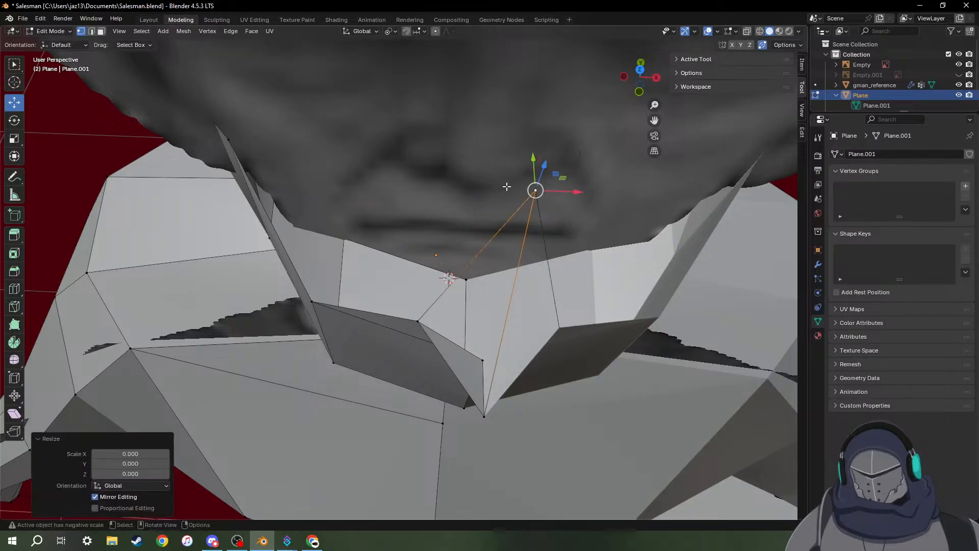
Fill a face between the nose's centre edge and the edge running from nostril to bridge.
middle_click_drag(498, 297, 507, 223)
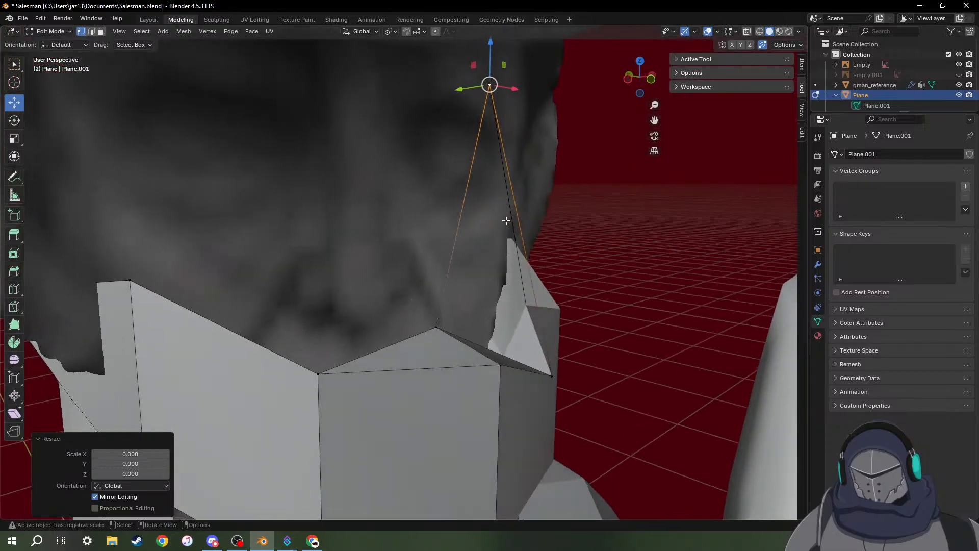
left_click(545, 251)
left_click(523, 228)
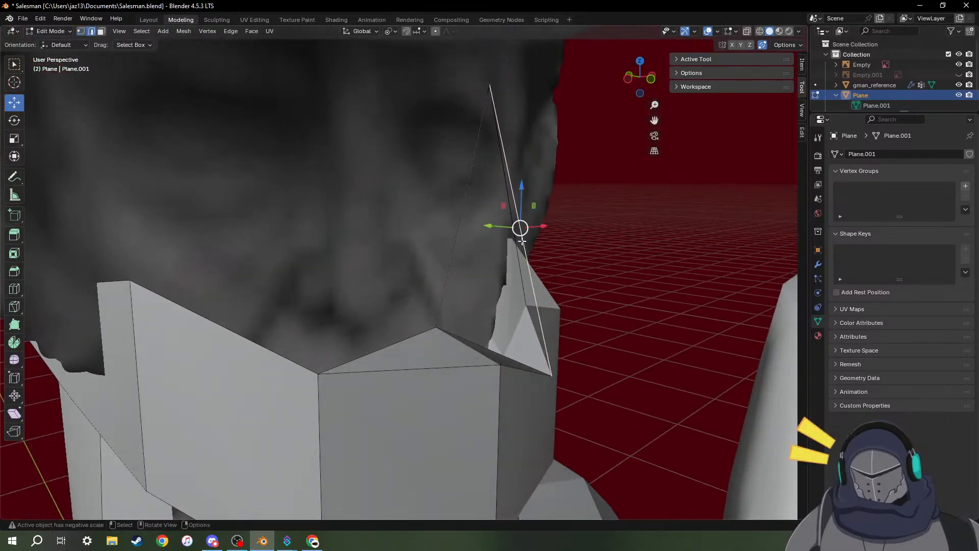
left_click(453, 251, "shift")
key("f")
Examine the new nose face against the hat reference and the whole body from above, front and side.
middle_click_drag(493, 282, 575, 344)
scroll(532, 273, "down", 7)
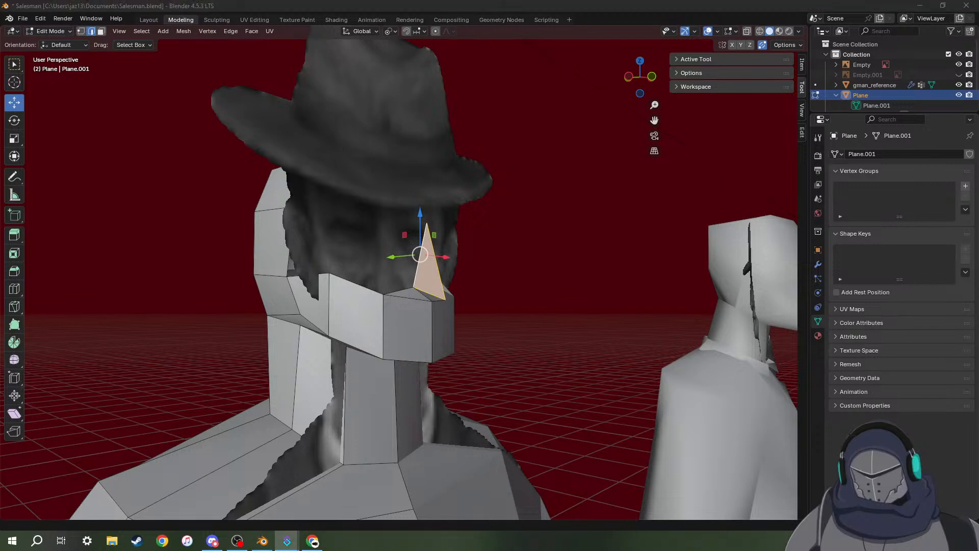
middle_click_drag(641, 233, 350, 295)
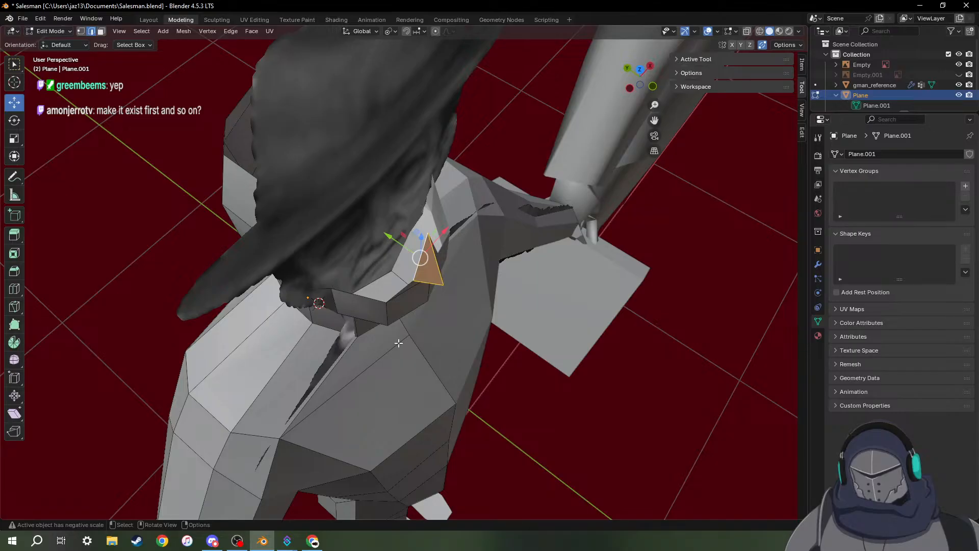
middle_click_drag(398, 343, 397, 424)
scroll(422, 434, "down", 2)
scroll(424, 433, "up", 6)
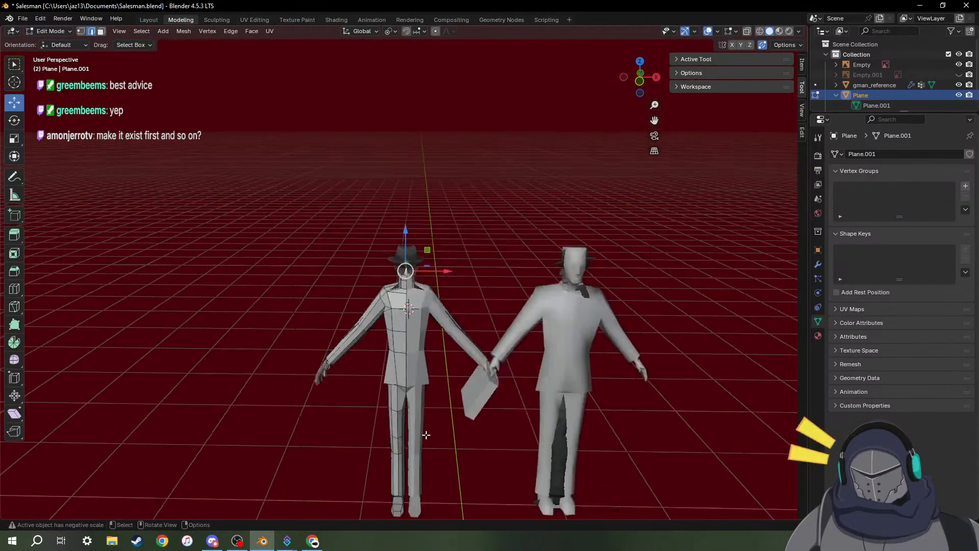
scroll(426, 432, "up", 2)
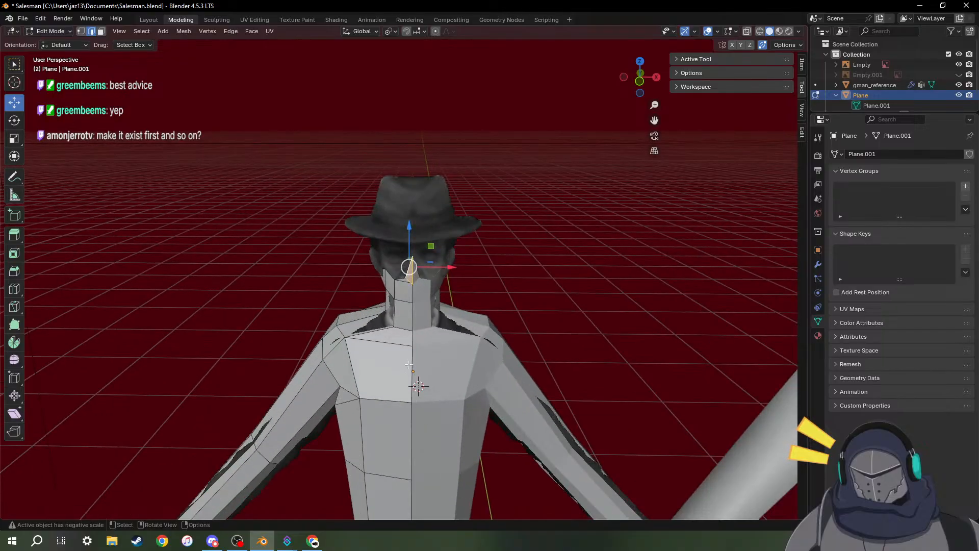
scroll(408, 365, "up", 3)
scroll(408, 360, "up", 5)
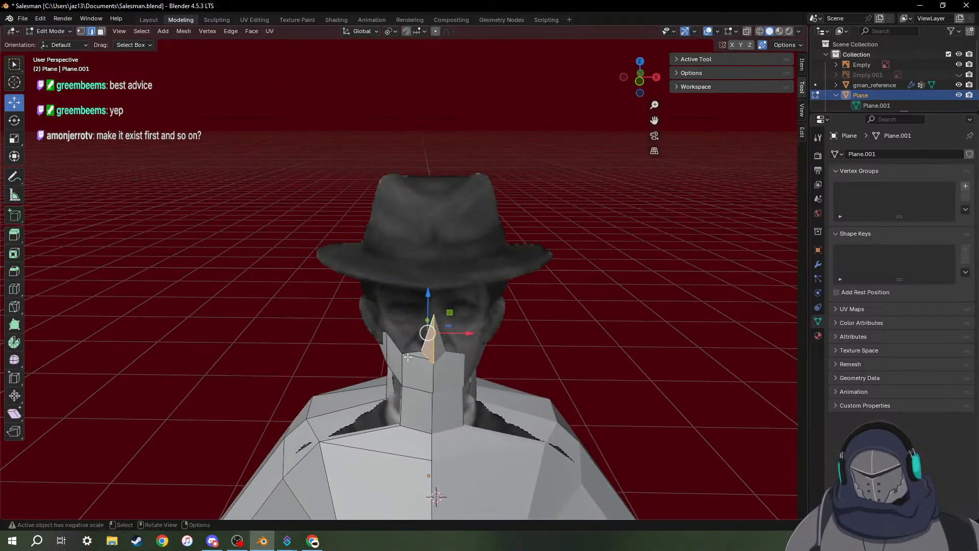
middle_click_drag(398, 366, 502, 415)
scroll(433, 403, "up", 2)
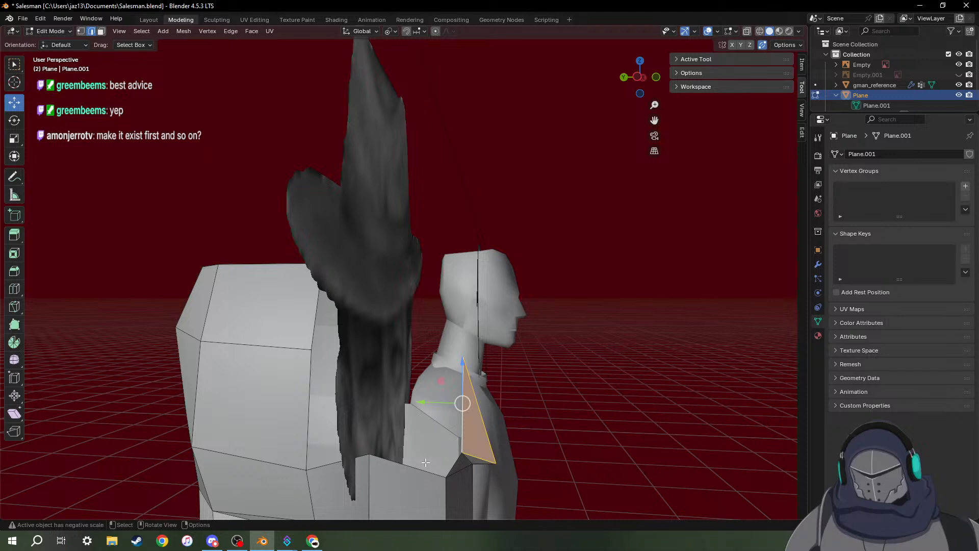
Extrude the three upper edges running from the nostril around the cheek straight up about 0.060 m along Z.
middle_click_drag(426, 461, 447, 464)
left_click(456, 468)
left_click(395, 462, "shift")
left_click(350, 463, "shift")
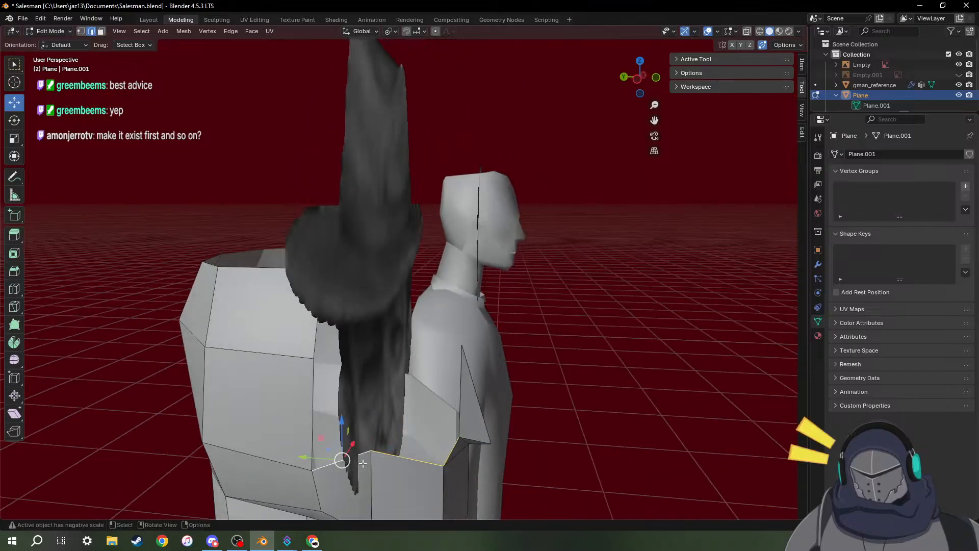
key("g")
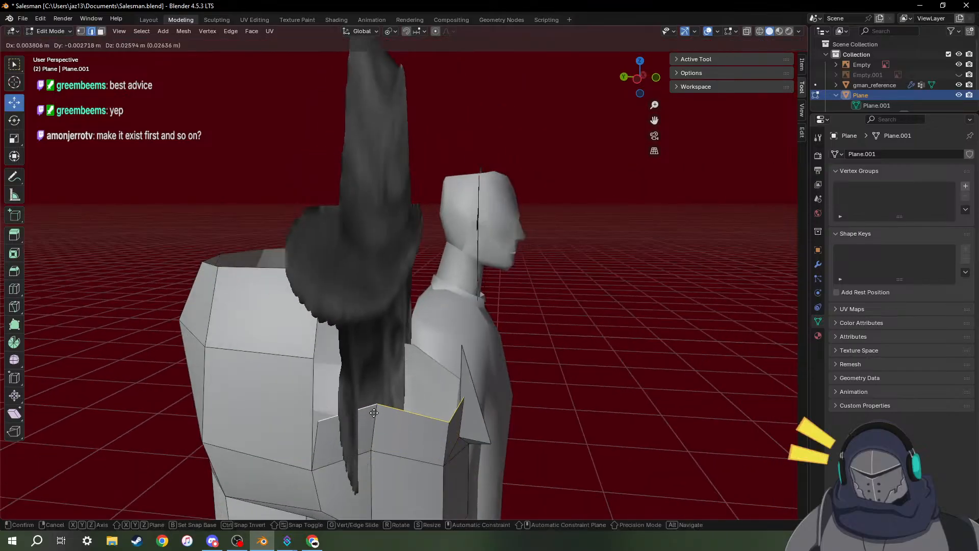
key("z")
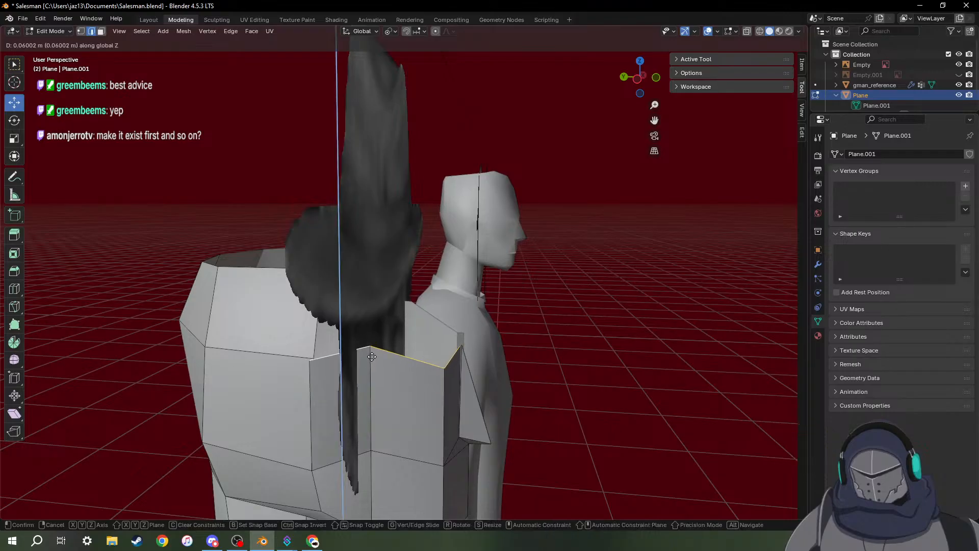
left_click(371, 356)
Collapse the inner top vertex of the extruded cheek strip onto the nose-bridge vertex by scaling both to 0.
middle_click_drag(372, 356, 429, 408)
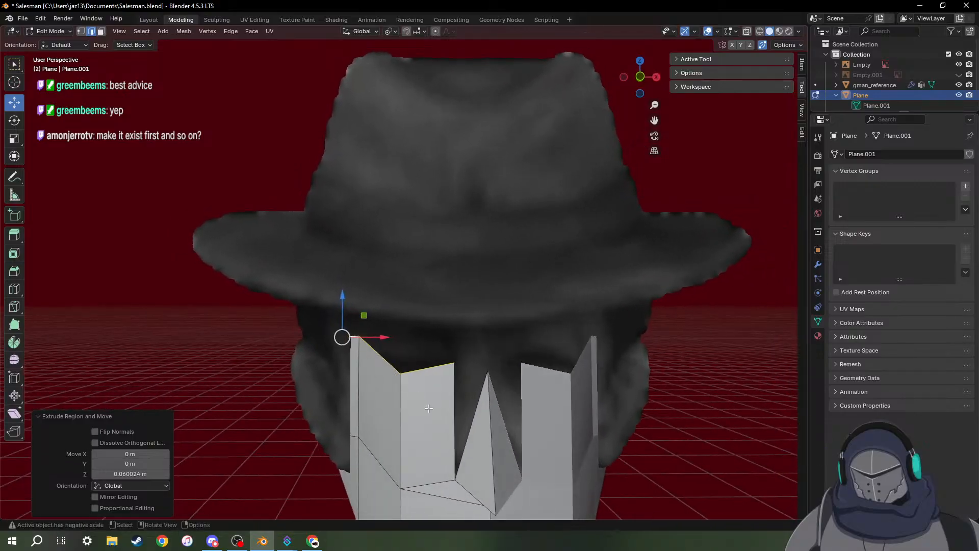
left_click(454, 364)
key("1")
left_click(457, 365)
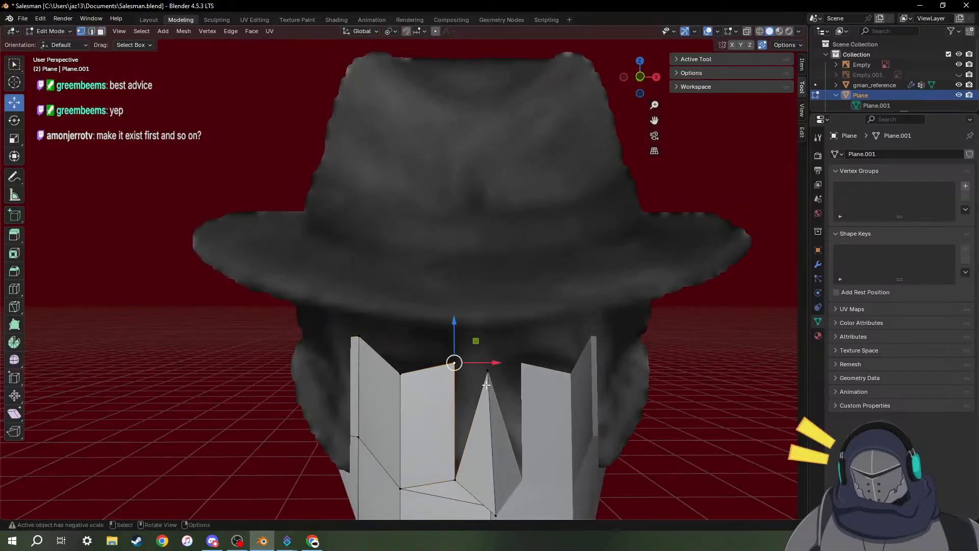
left_click(488, 373)
key("s")
key("0")
key("Return")
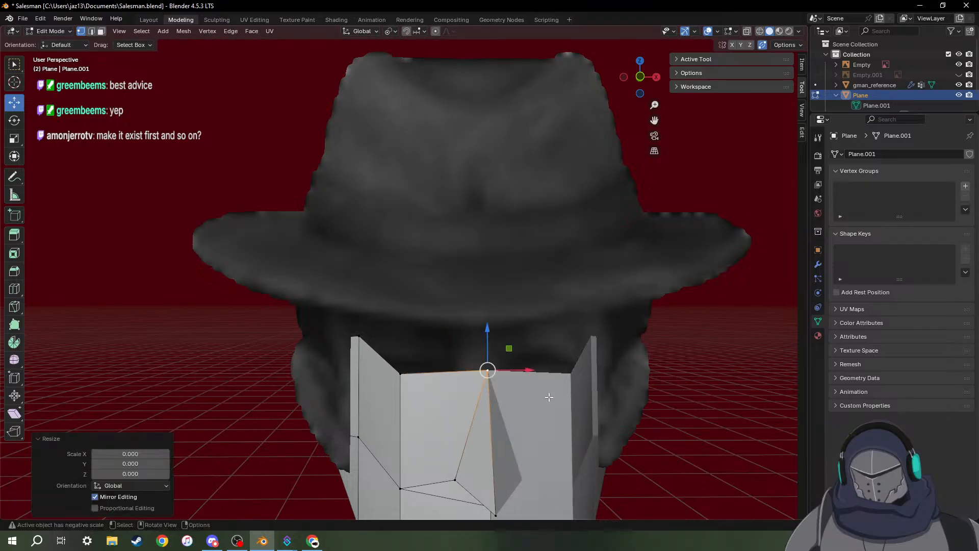
Collapse the rear top vertex of the cheek strip onto the adjacent back-of-head vertex by scaling both to 0.
middle_click_drag(481, 416, 441, 384)
left_click(431, 381)
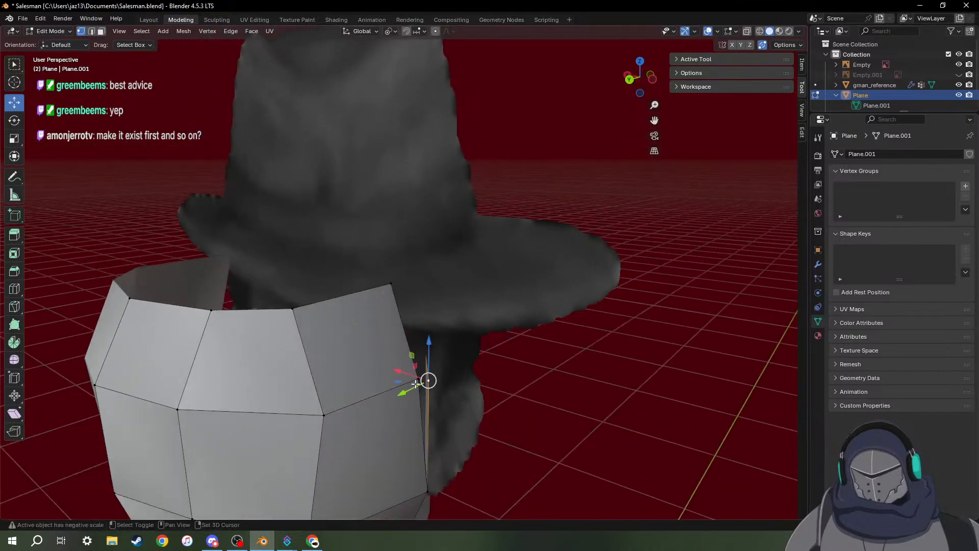
left_click(419, 382, "shift")
key("s")
key("0")
key("Return")
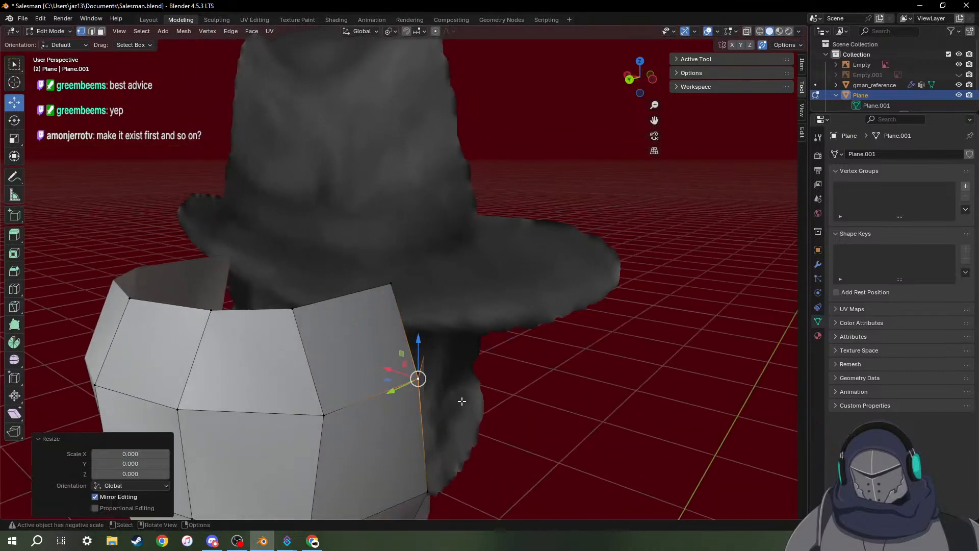
Move the front cheek corner vertex beside the nose bridge back about 0.006 m along Y.
middle_click_drag(497, 396, 458, 403)
middle_click_drag(441, 371, 402, 4)
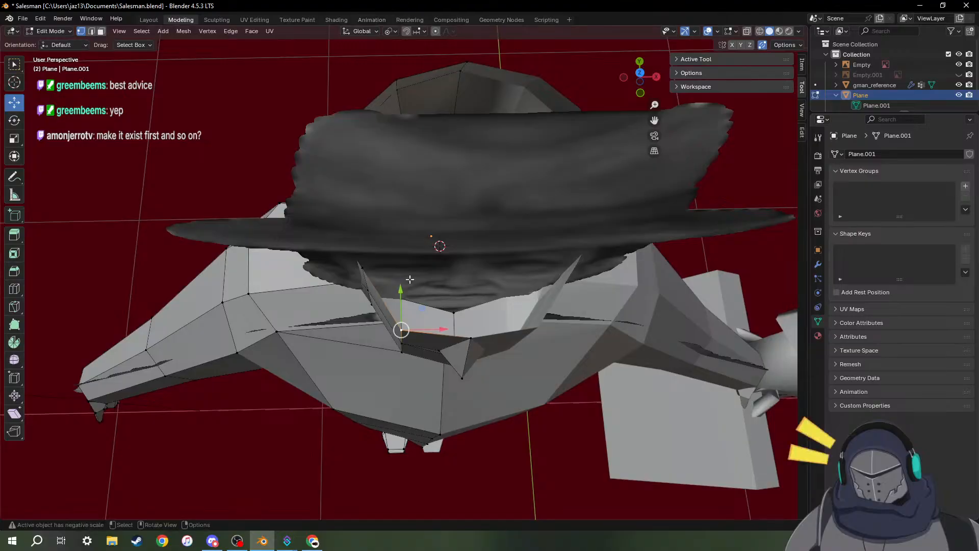
left_click(640, 74)
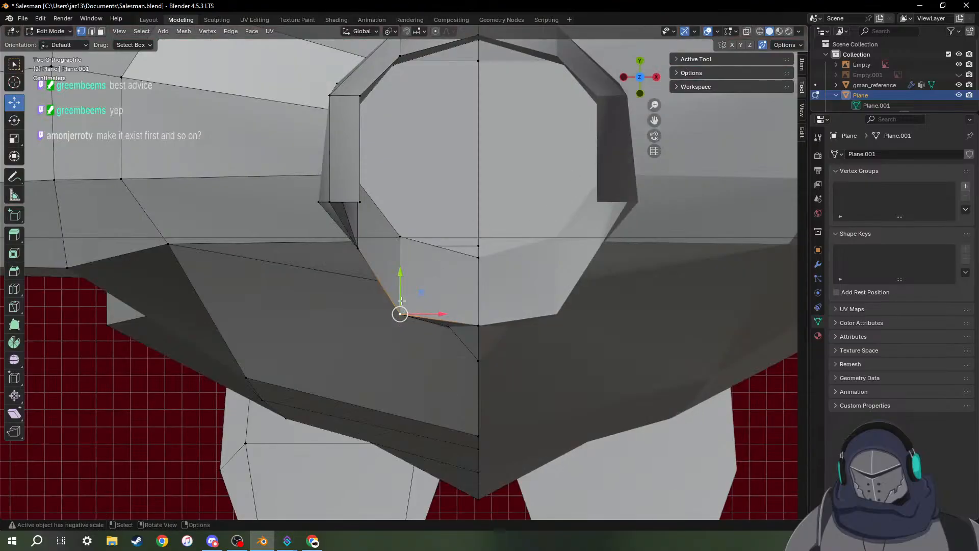
left_click_drag(402, 301, 403, 286)
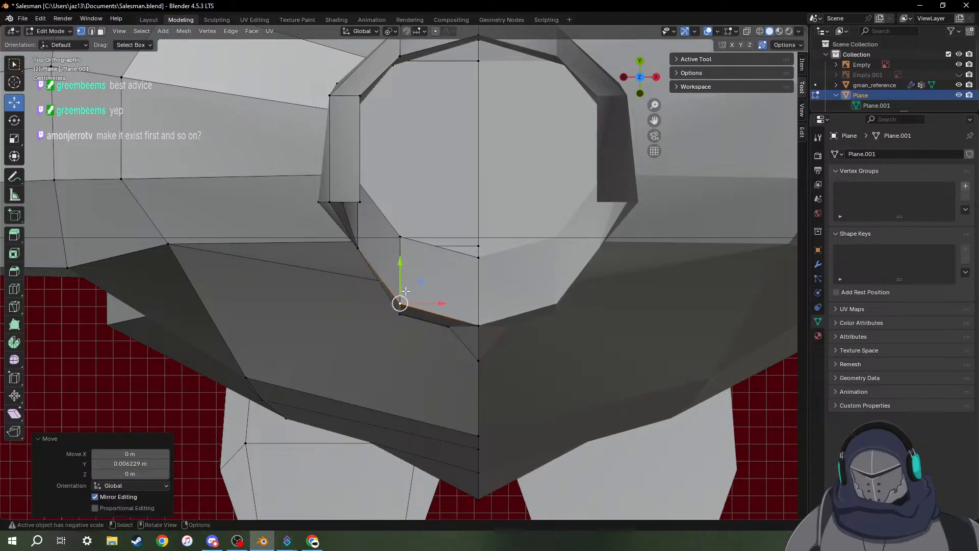
middle_click_drag(403, 287, 422, 157)
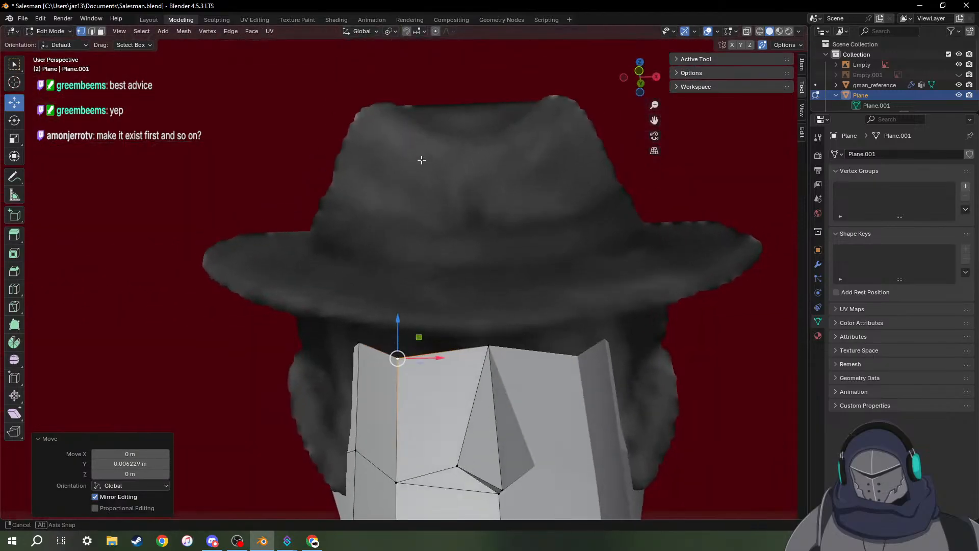
scroll(442, 232, "down", 4)
scroll(440, 256, "up", 4)
scroll(439, 268, "up", 2)
middle_click_drag(435, 304, 427, 335)
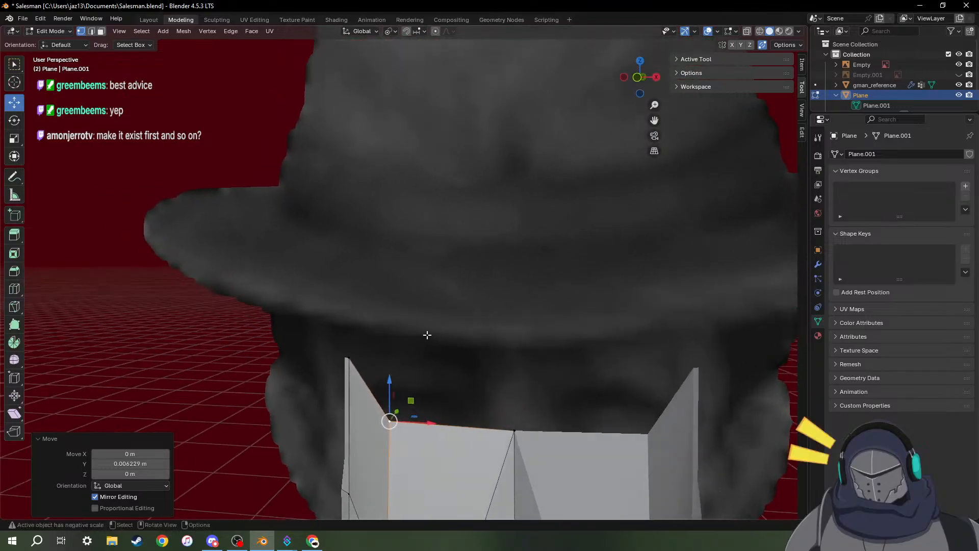
Shift the outer top cheek vertex about -0.0023 m along X and lower it about 0.0029 m along Z.
left_click(639, 77)
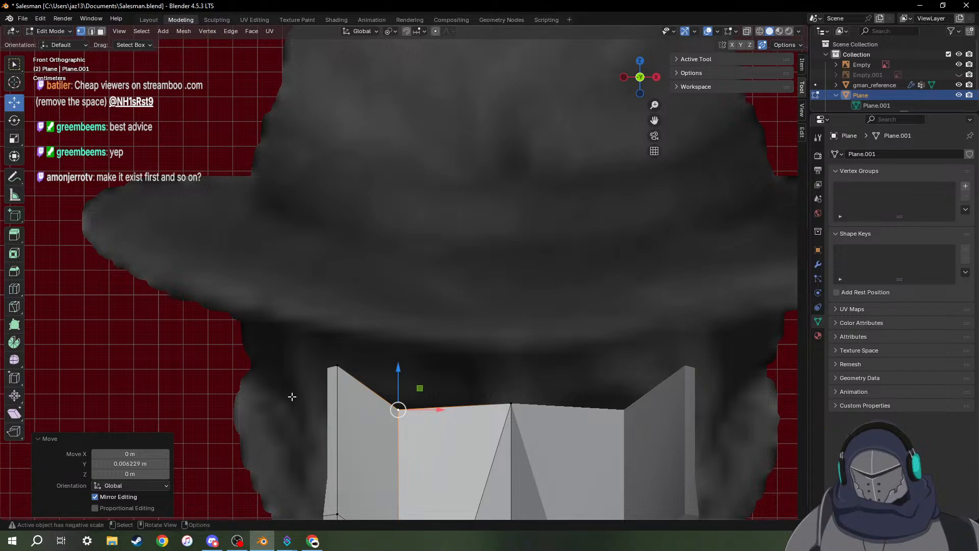
middle_click_drag(291, 396, 501, 394)
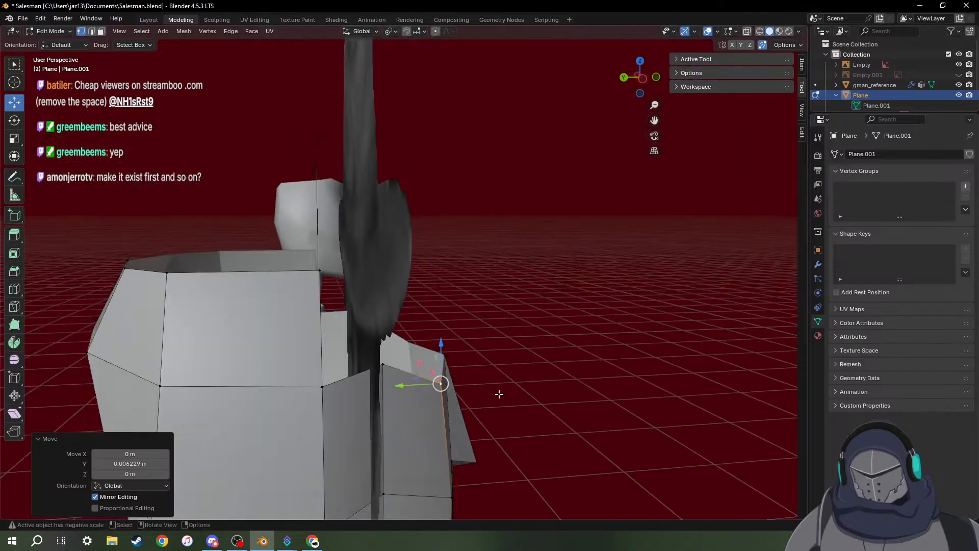
left_click(383, 389)
middle_click_drag(382, 389, 300, 484)
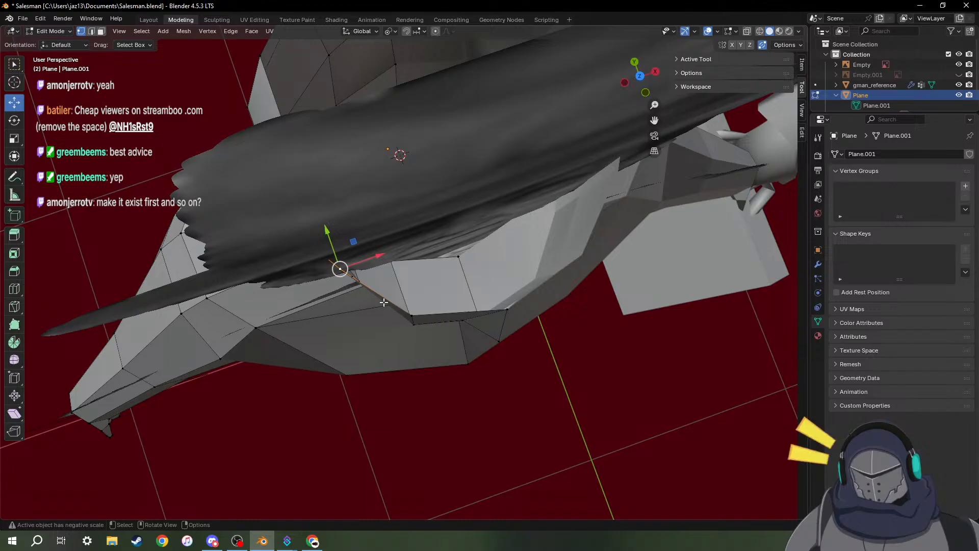
middle_click_drag(387, 299, 479, 372)
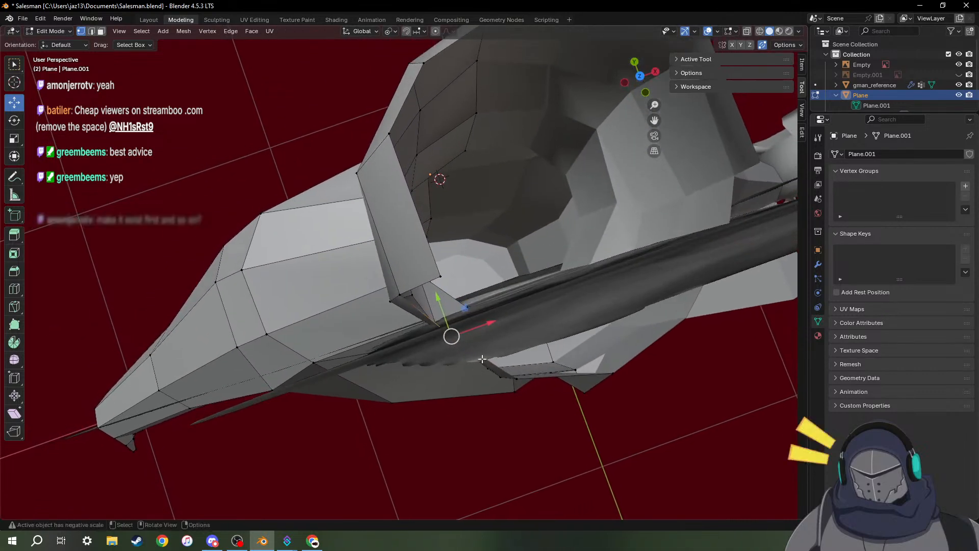
left_click_drag(491, 320, 482, 323)
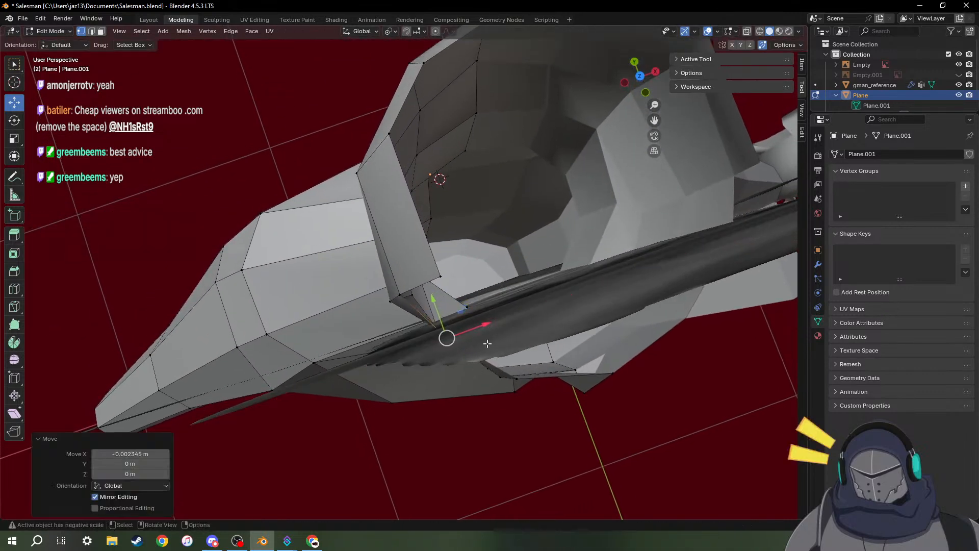
middle_click_drag(492, 400, 498, 354)
left_click_drag(496, 351, 497, 359)
middle_click_drag(520, 432, 503, 376)
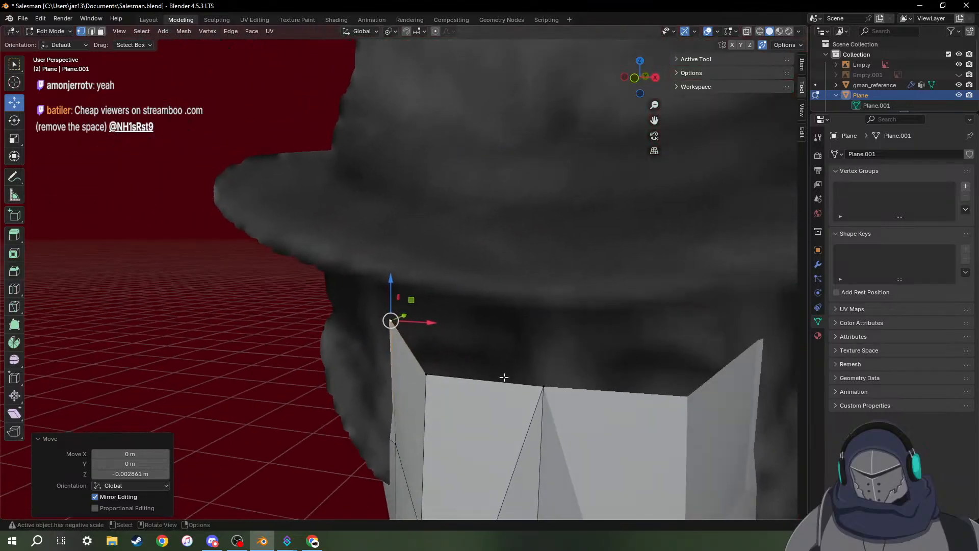
Extrude the three top edges running from the side of the head to the nose bridge straight up about 0.040 m along Z.
scroll(529, 373, "down", 6)
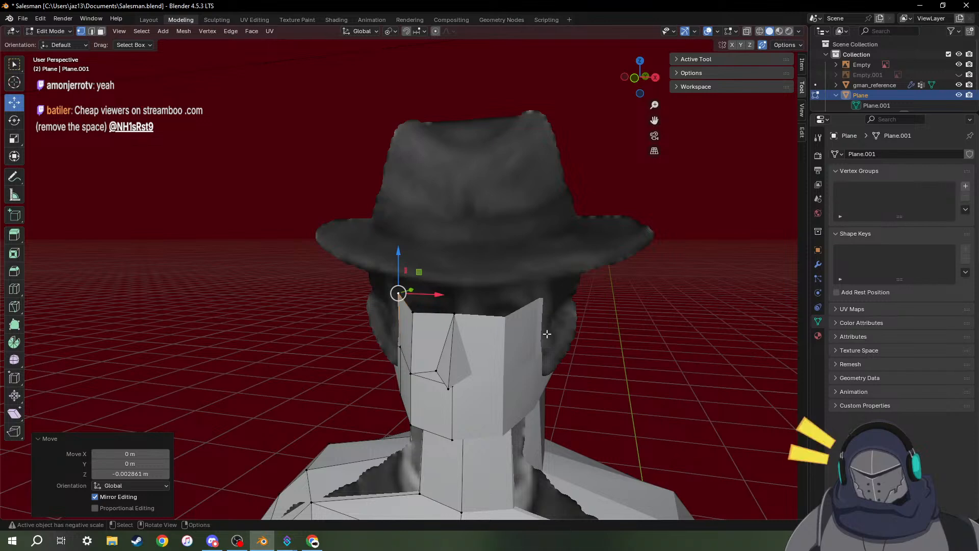
middle_click_drag(507, 300, 555, 323)
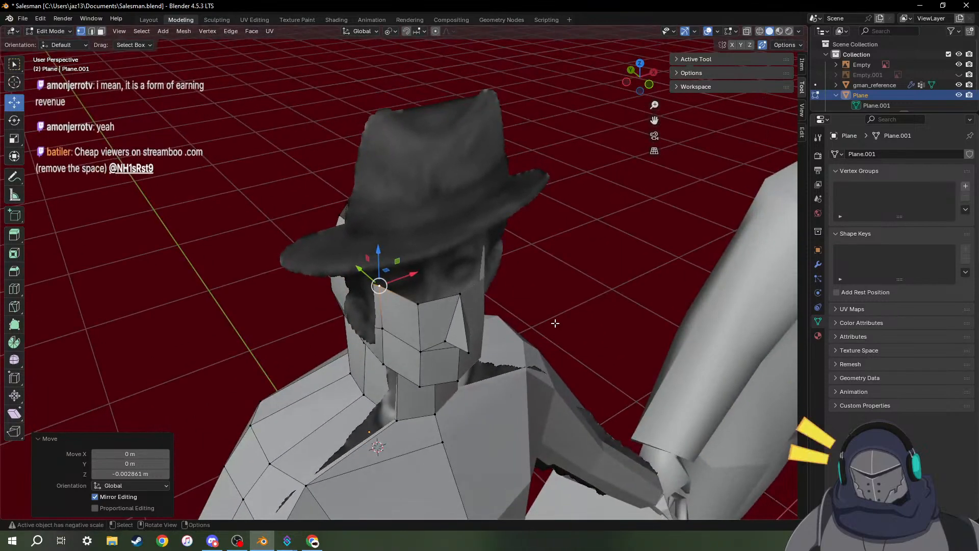
scroll(555, 323, "up", 3)
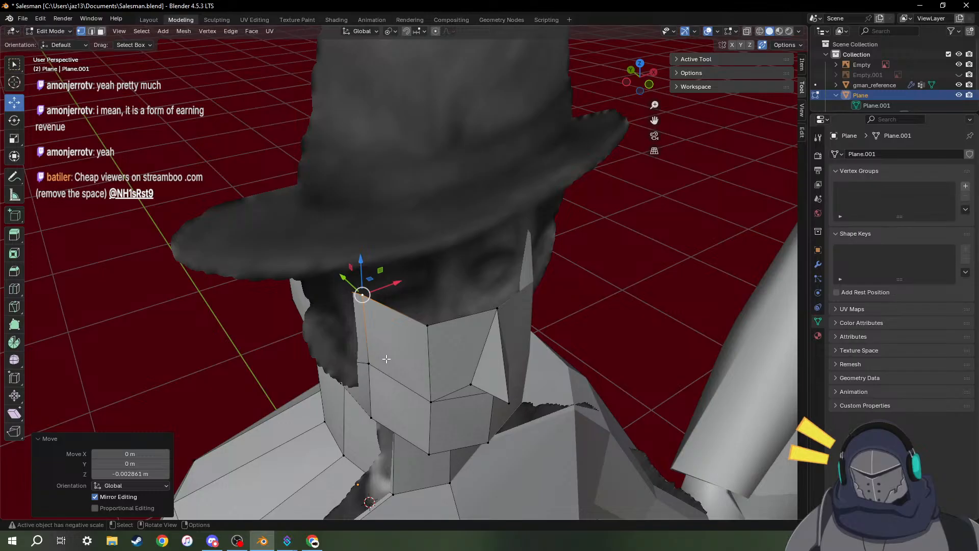
mouse_move(350, 324)
middle_mouse_down()
mouse_move(317, 312)
mouse_move(340, 311)
mouse_move(422, 376)
mouse_move(363, 325)
middle_mouse_up()
left_click(344, 334)
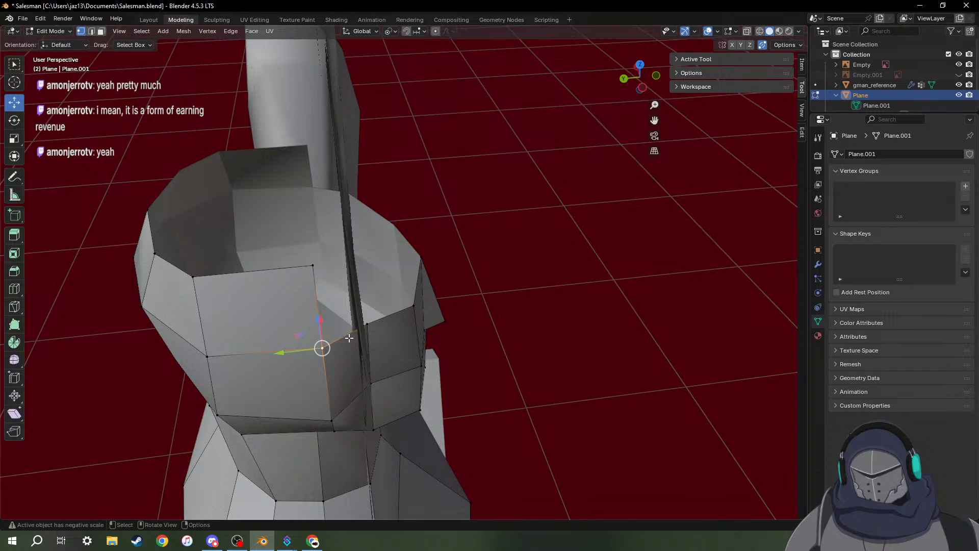
key("2")
left_click(350, 331)
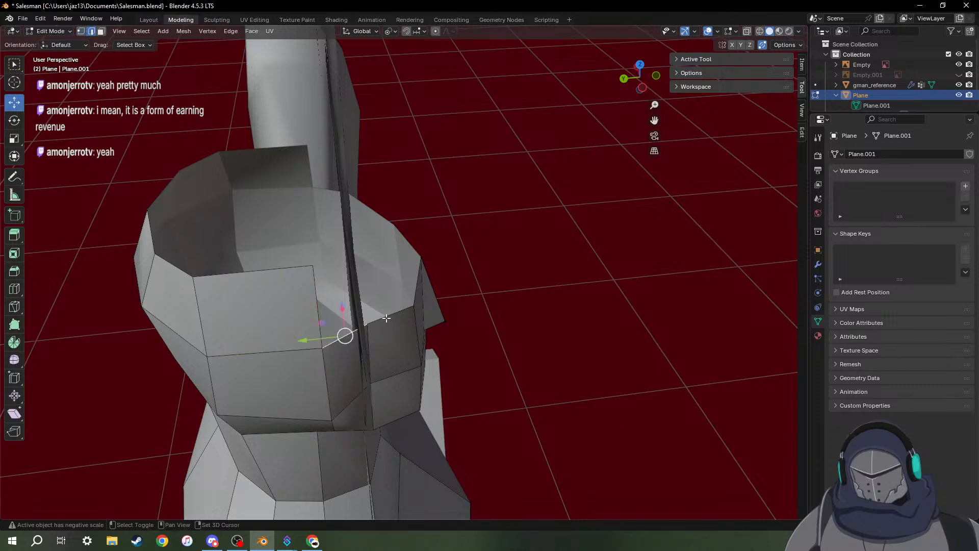
left_click(390, 315, "shift")
middle_click_drag(505, 312, 512, 244)
left_click(448, 316, "shift")
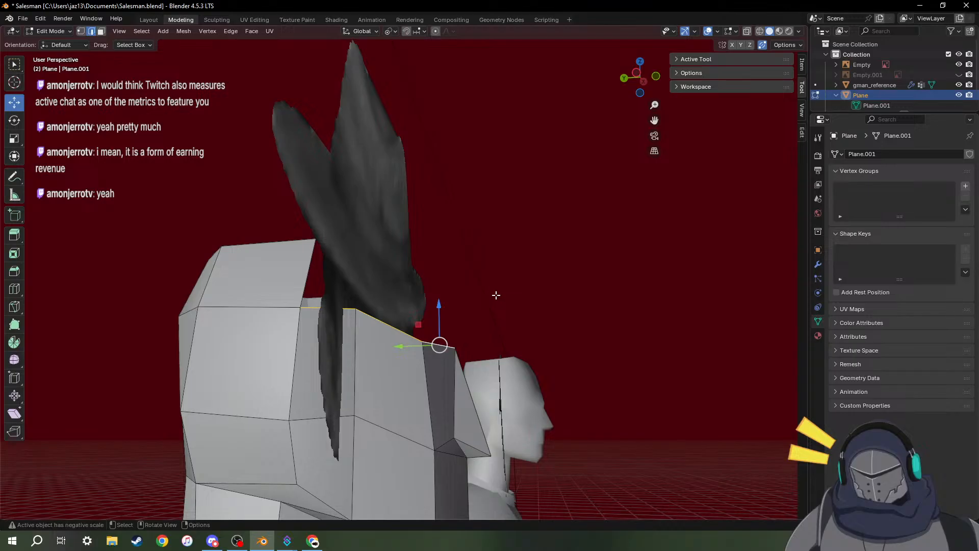
key("g")
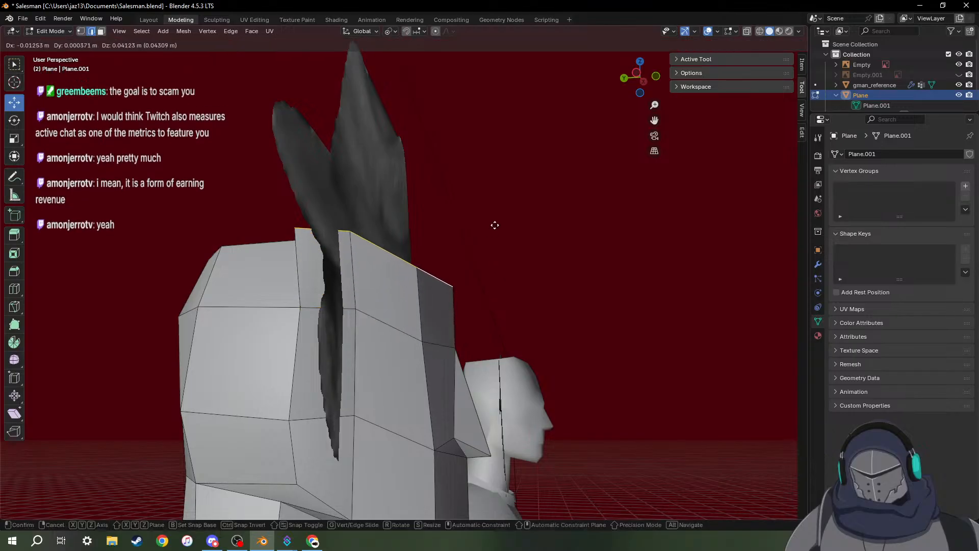
key("z")
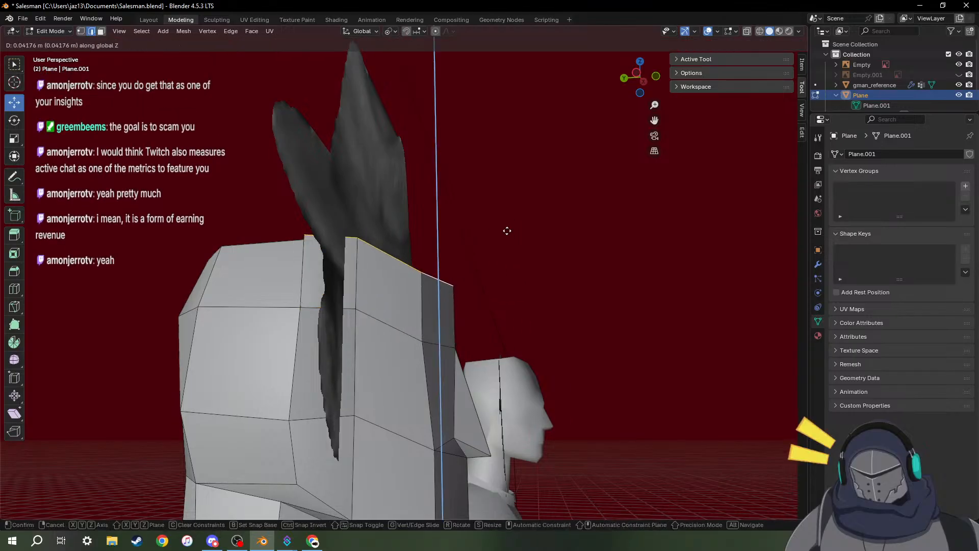
left_click(507, 230)
Collapse the rear top vertex of the new forehead strip onto the adjacent back-of-head vertex by scaling both to 0.
middle_click_drag(507, 232, 457, 306)
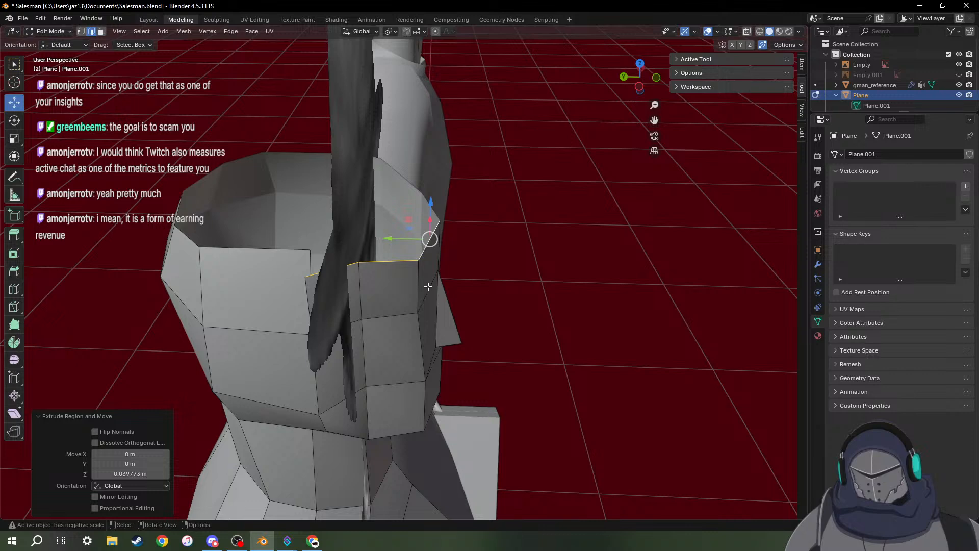
middle_click_drag(388, 271, 381, 339)
key("1")
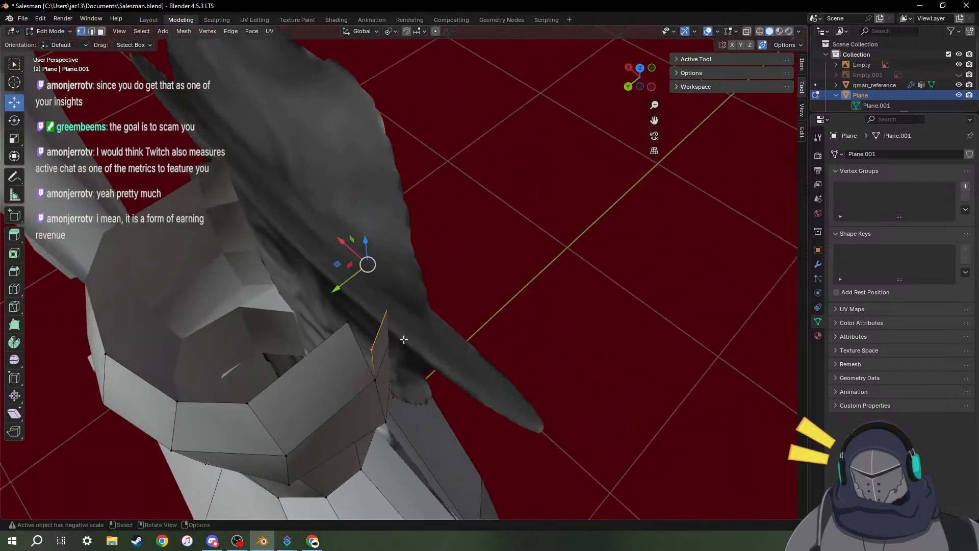
left_click(375, 349)
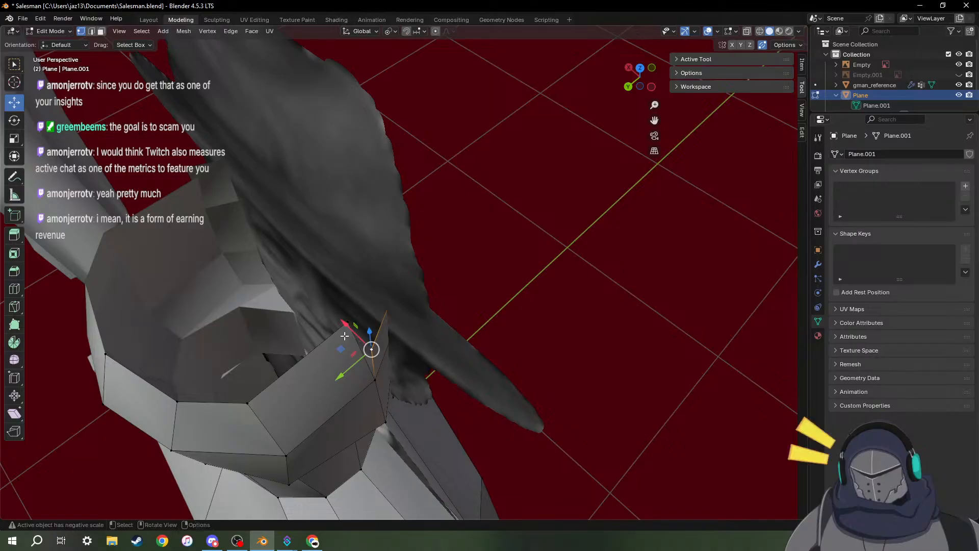
middle_click_drag(345, 336, 504, 299)
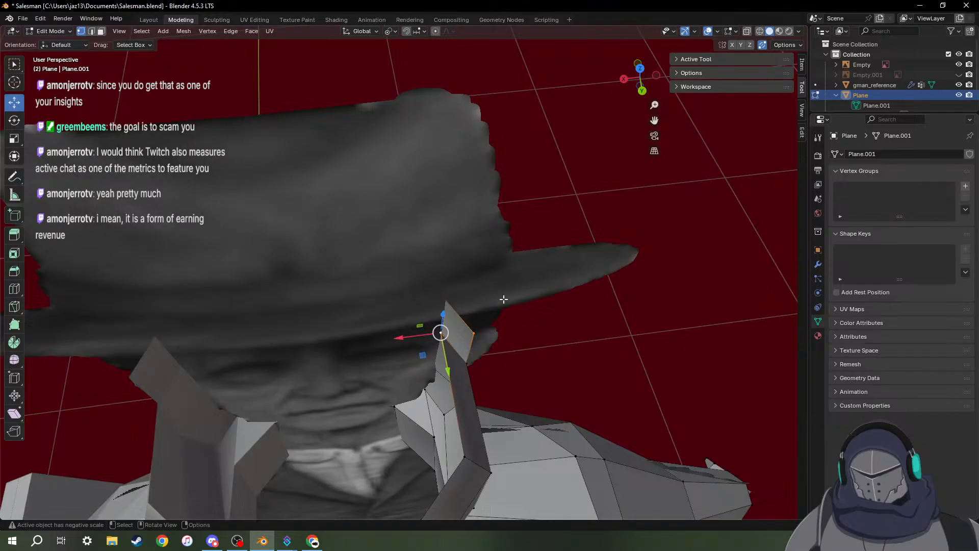
key("s")
key("0")
key("Return")
Level the forehead strip's top vertices with the back-of-head vertex by scaling them to 0 along Z.
middle_click_drag(504, 299, 455, 326)
left_click(445, 321)
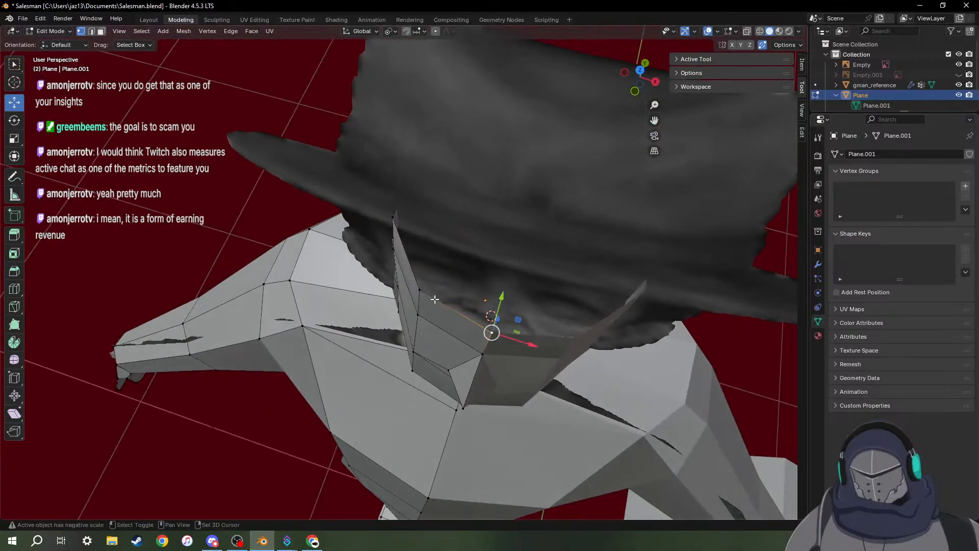
left_click(420, 289)
middle_click_drag(420, 289, 515, 258)
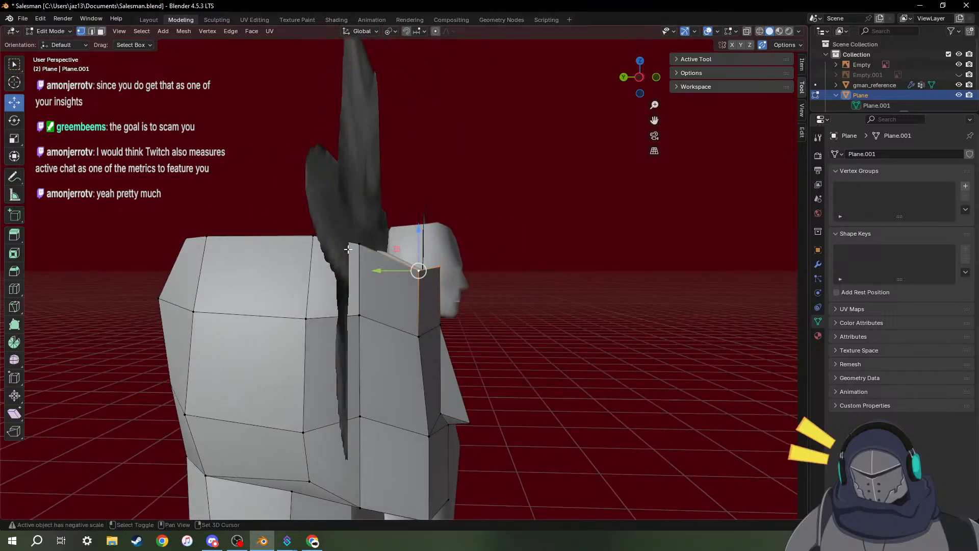
left_click(359, 245, "shift")
middle_click_drag(704, 278, 695, 251)
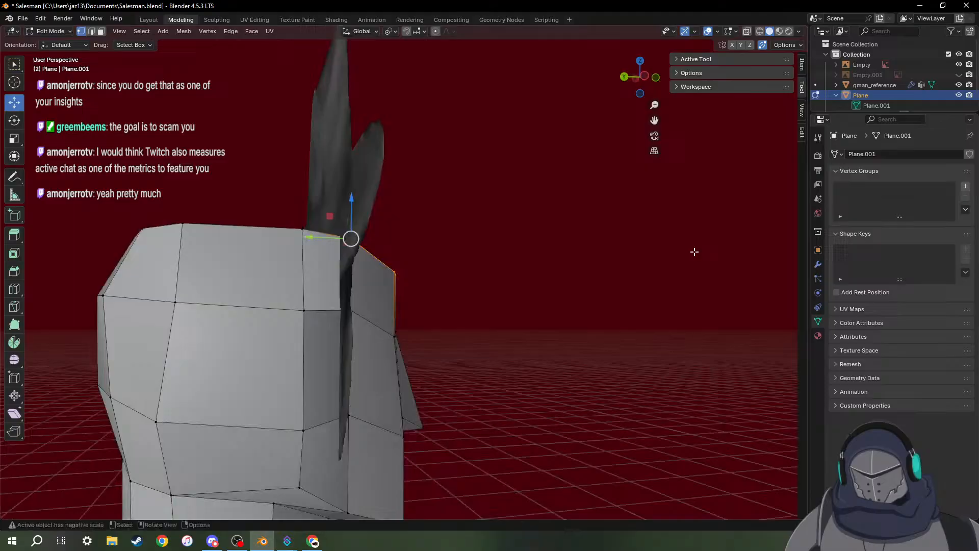
left_click(303, 229, "shift")
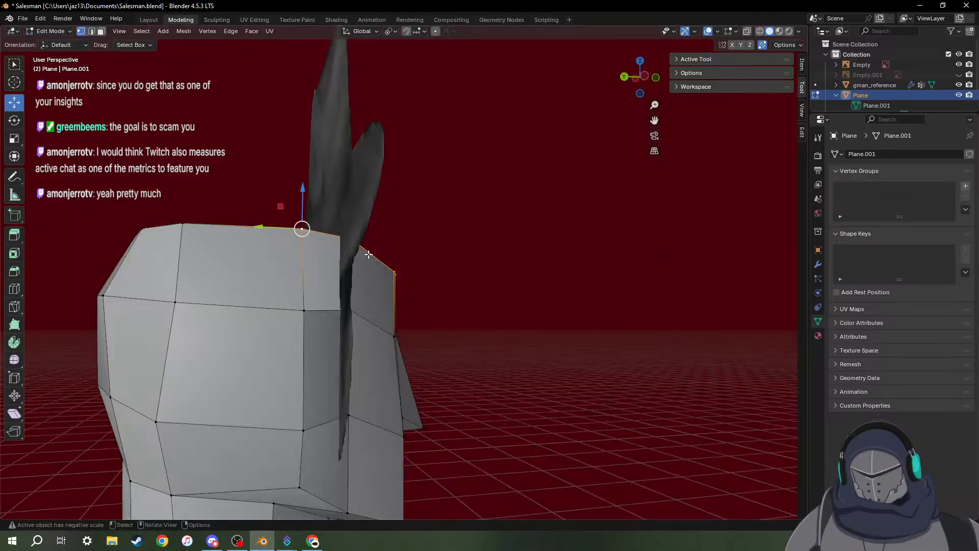
key("s")
key("z")
key("0")
key("Return")
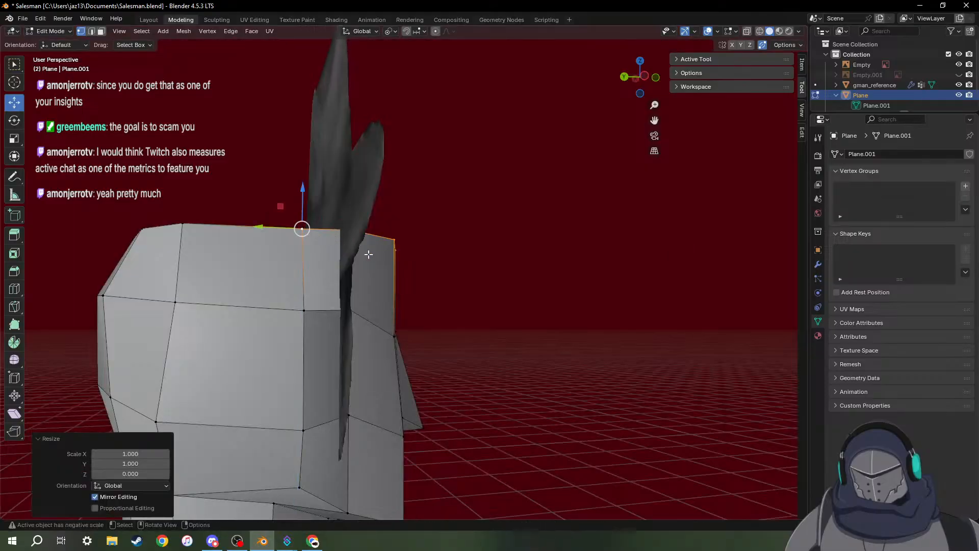
Check the head against the hat reference and nudge the selected top rim vertices about 0.0003 m along X.
middle_click_drag(368, 254, 528, 323)
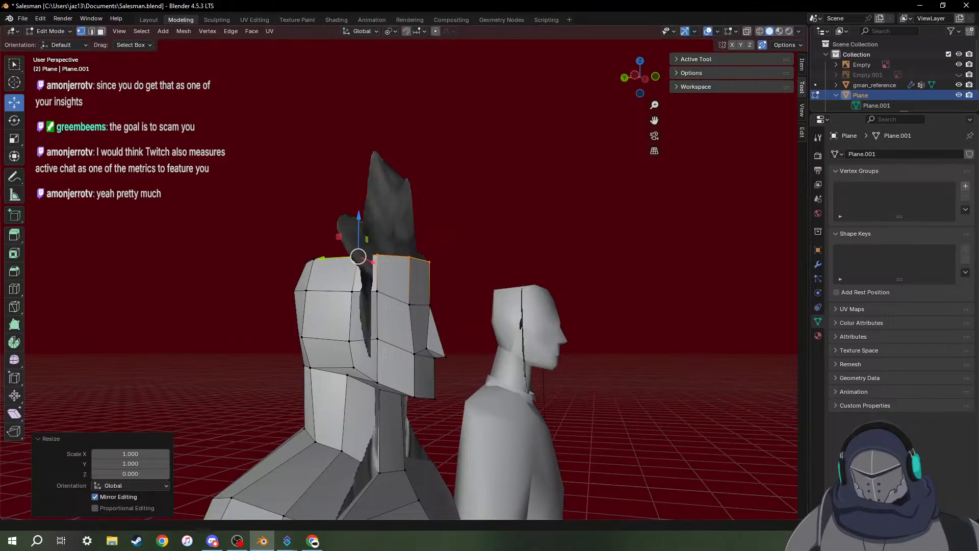
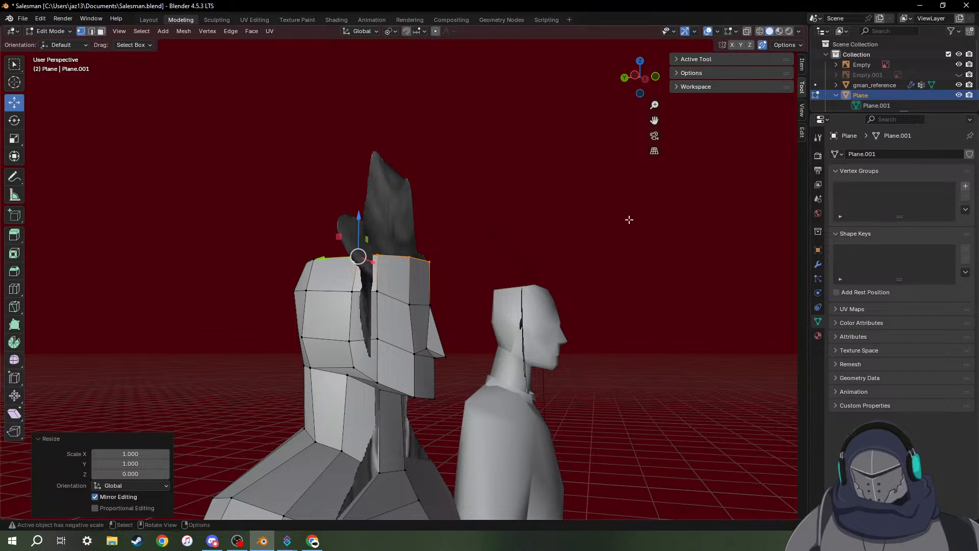
middle_click_drag(536, 293, 459, 281)
scroll(387, 256, "up", 4)
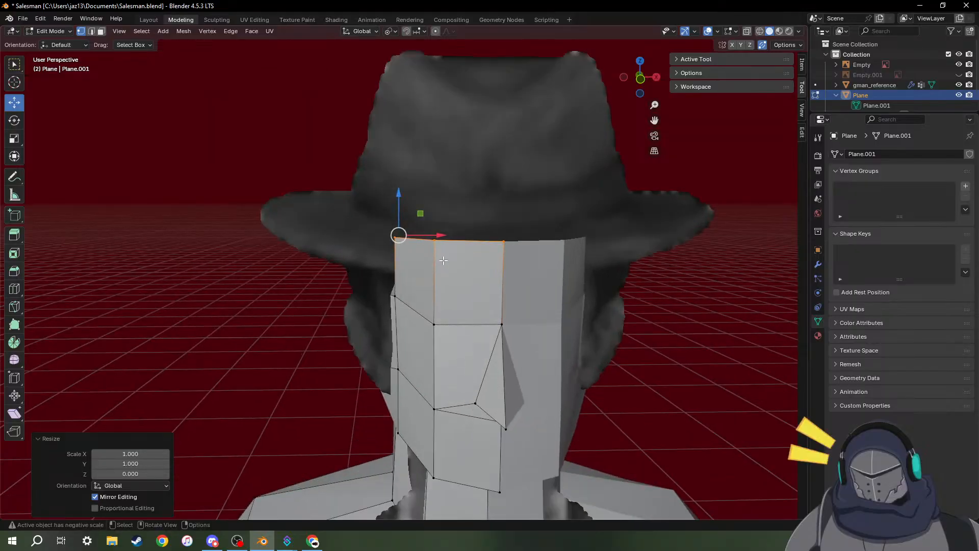
middle_click_drag(428, 276, 531, 379)
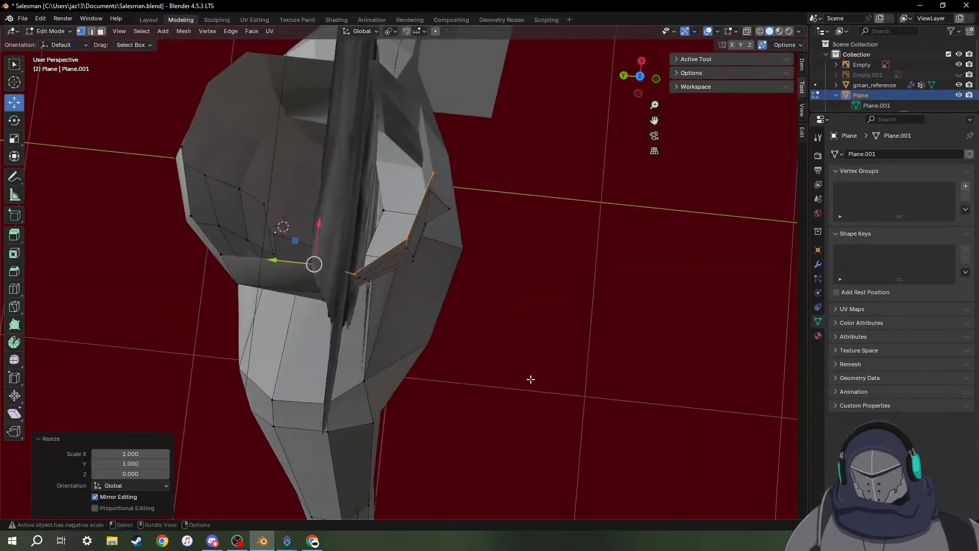
middle_click_drag(301, 308, 467, 289, "shift")
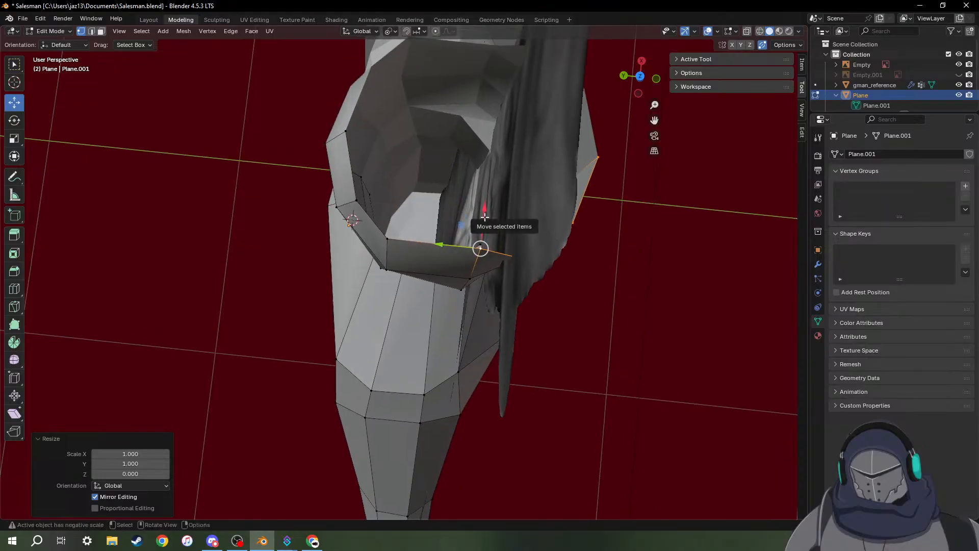
left_click_drag(484, 216, 482, 226)
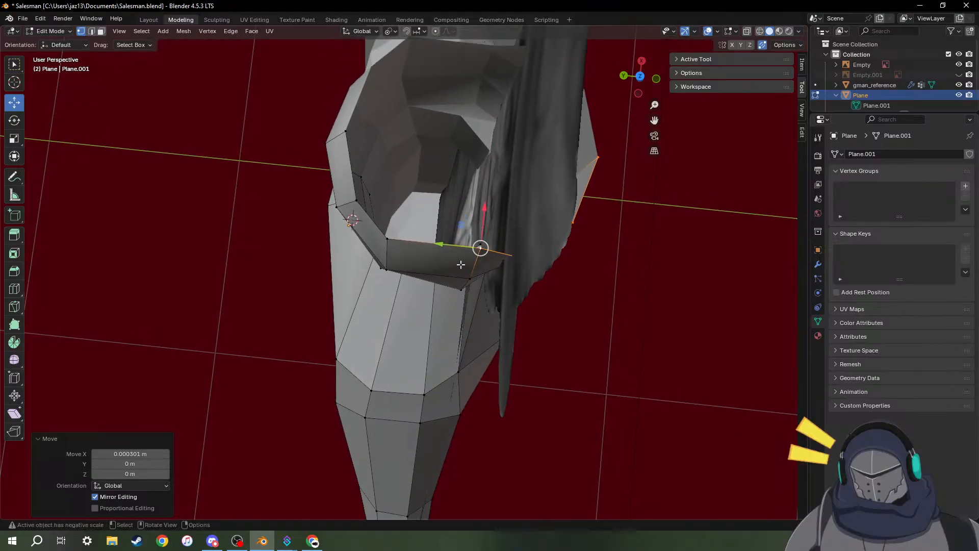
middle_click_drag(373, 135, 348, 187)
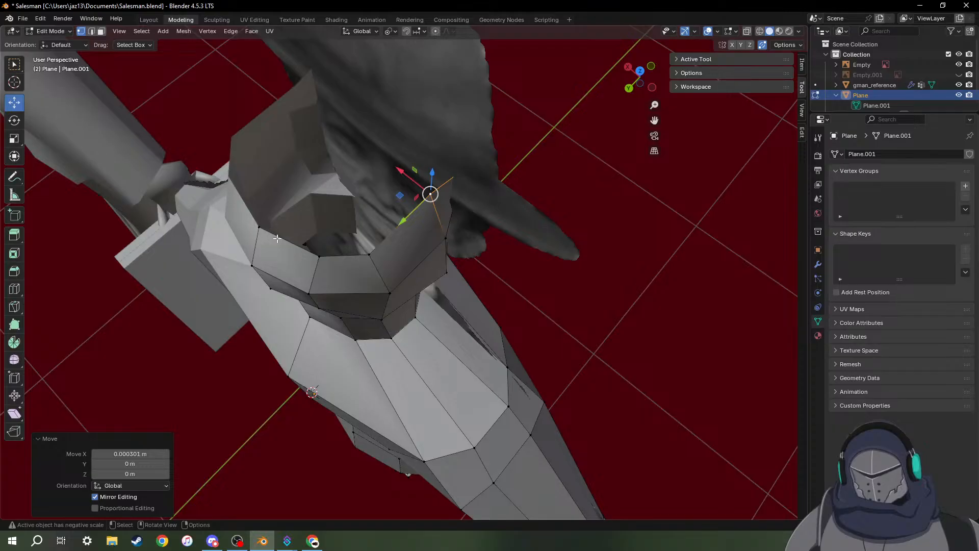
Try to round the head's open top edge loop with the LoopTools Circle operation, and undo it.
left_click(323, 258, "alt")
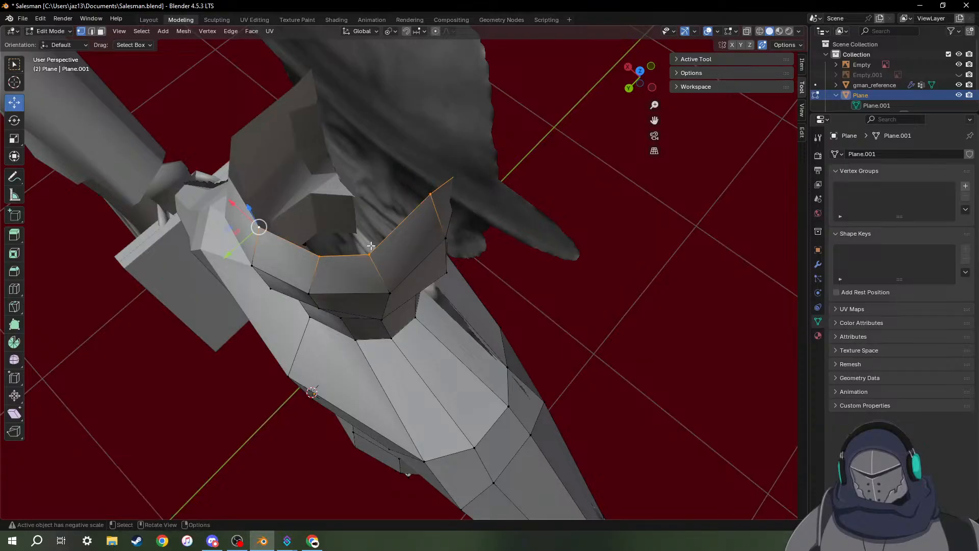
middle_click_drag(323, 258, 699, 192)
key("2")
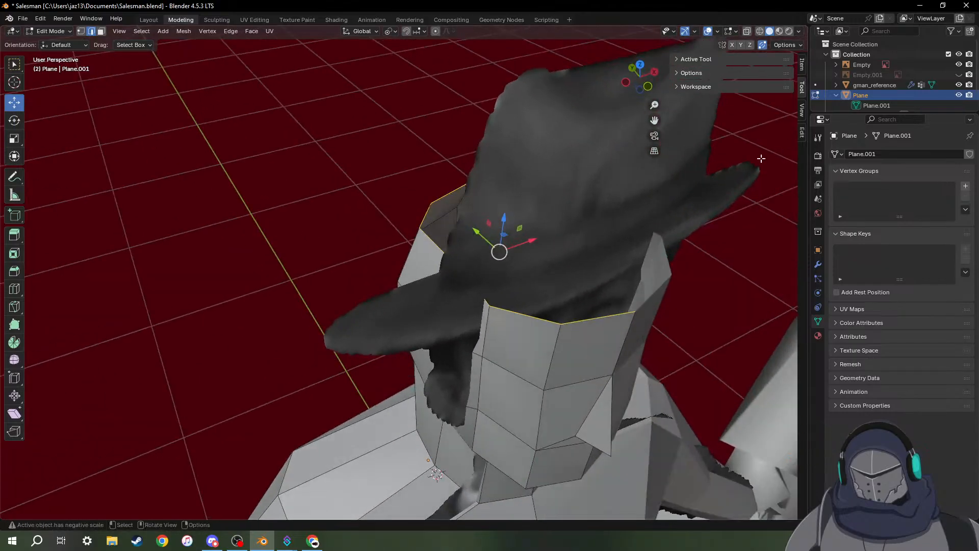
left_click(803, 133)
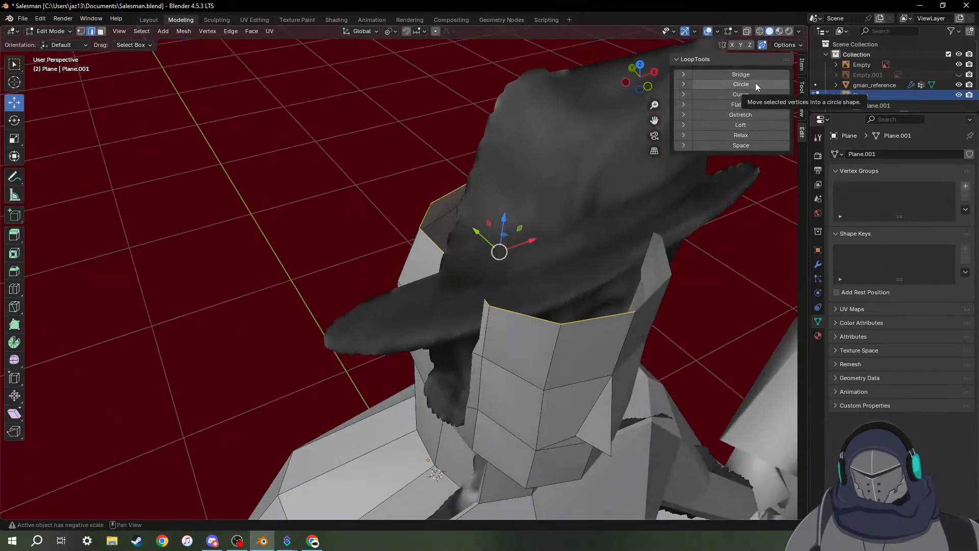
left_click(741, 85)
middle_click_drag(639, 266, 565, 286)
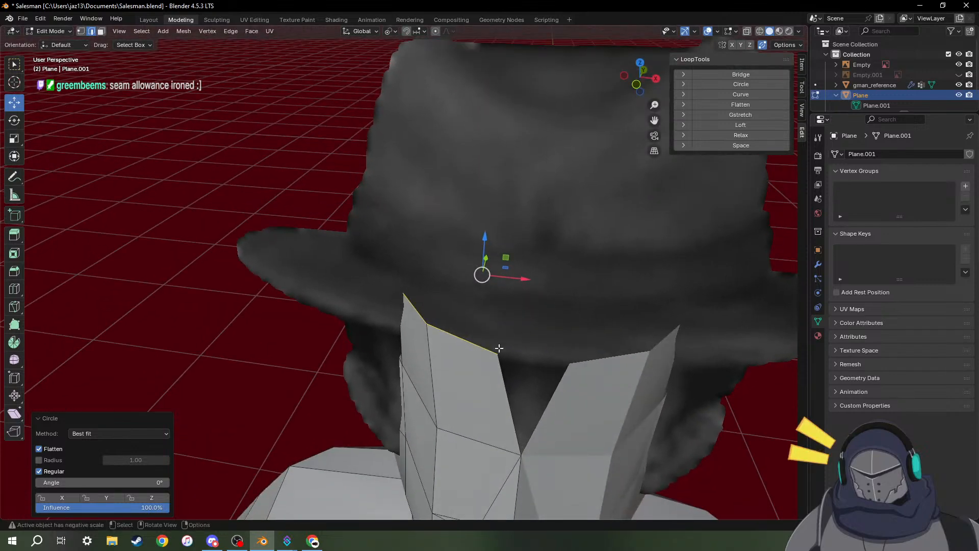
left_click(495, 358)
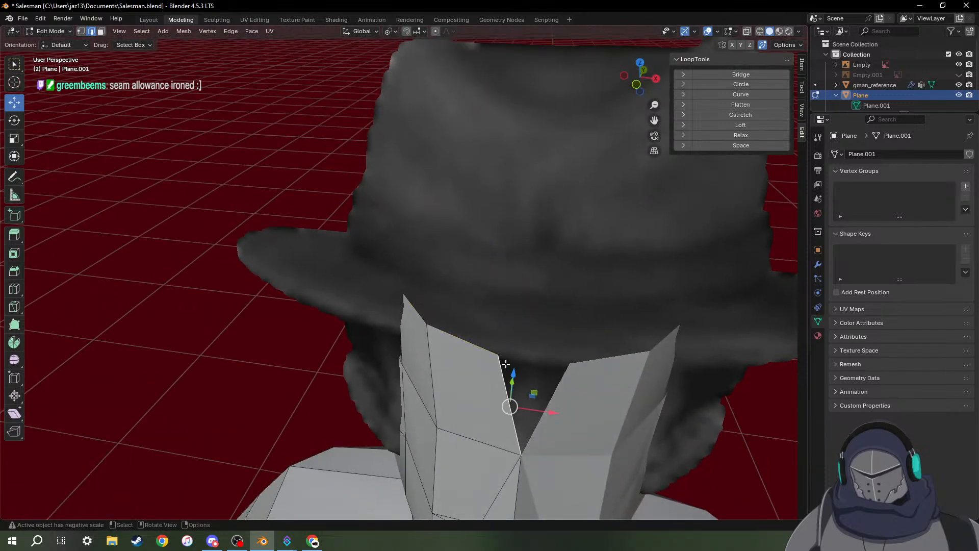
middle_click_drag(550, 366, 534, 377)
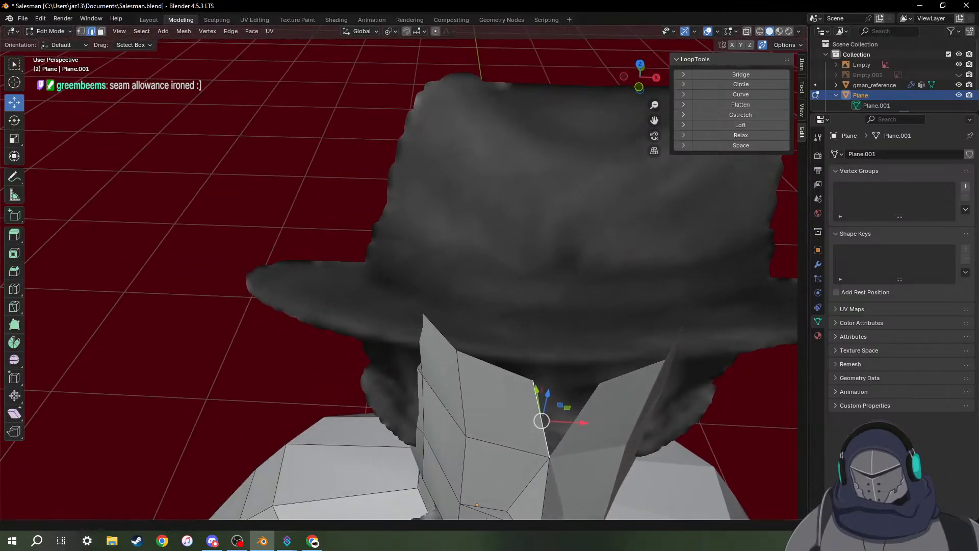
middle_click_drag(498, 219, 663, 204)
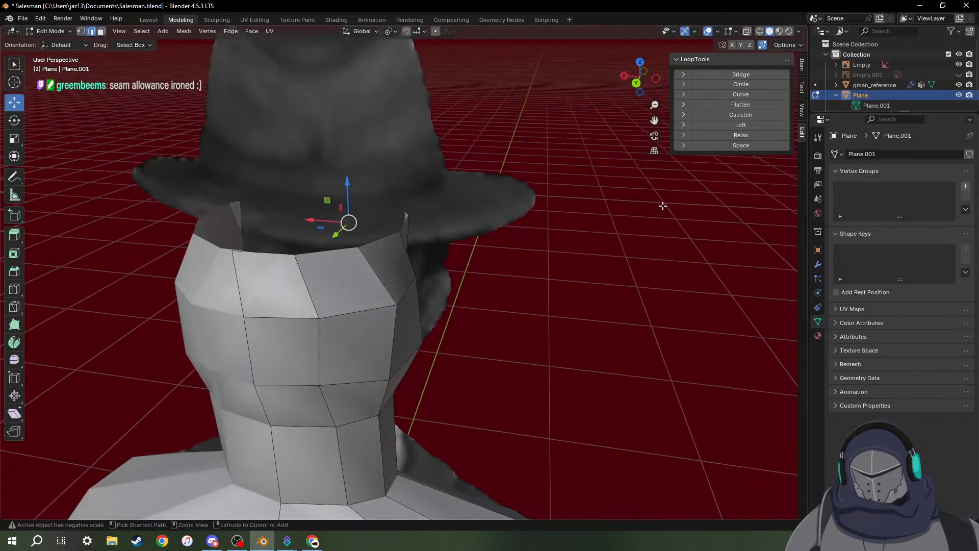
key("ctrl+z")
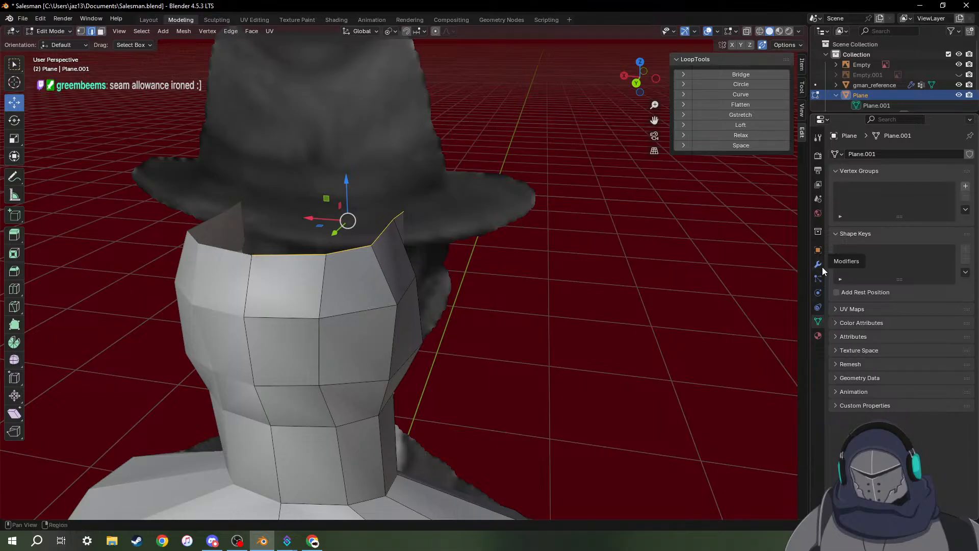
Check the clipping and merge settings of the head mesh's Mirror modifier.
left_click(821, 280)
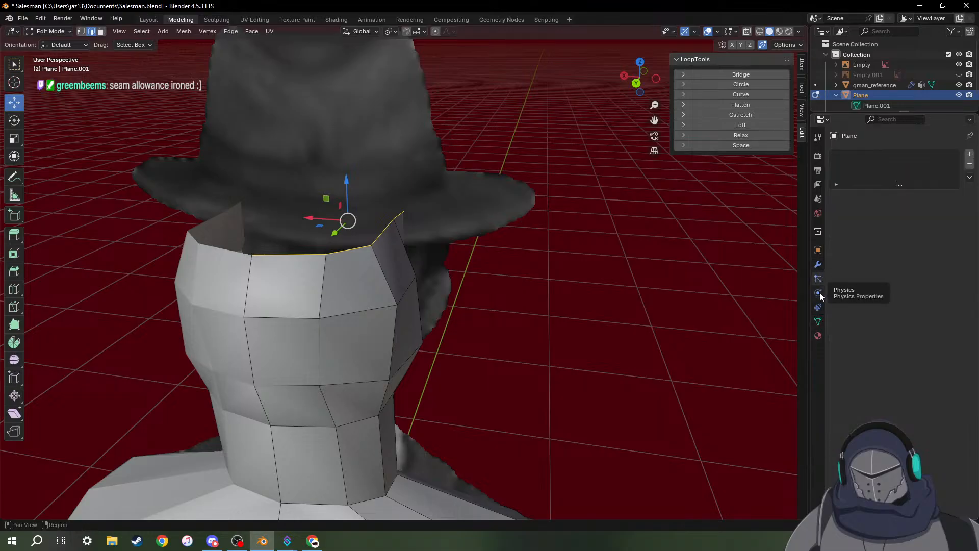
left_click(819, 306)
left_click(819, 265)
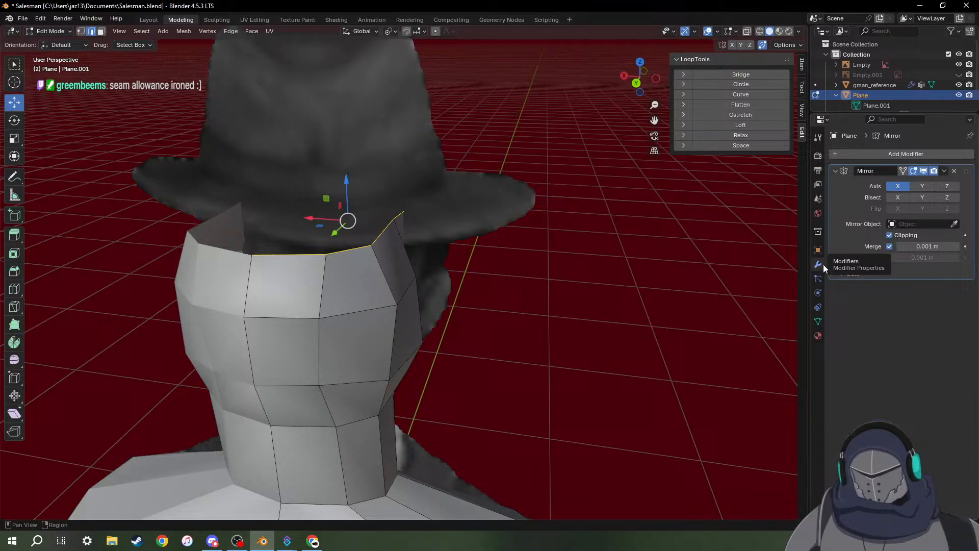
left_click(890, 235)
middle_click_drag(470, 196, 721, 218)
Try to reshape the head's top rim with the LoopTools Curve operation at 100% influence, followed by Circle.
left_click(744, 93)
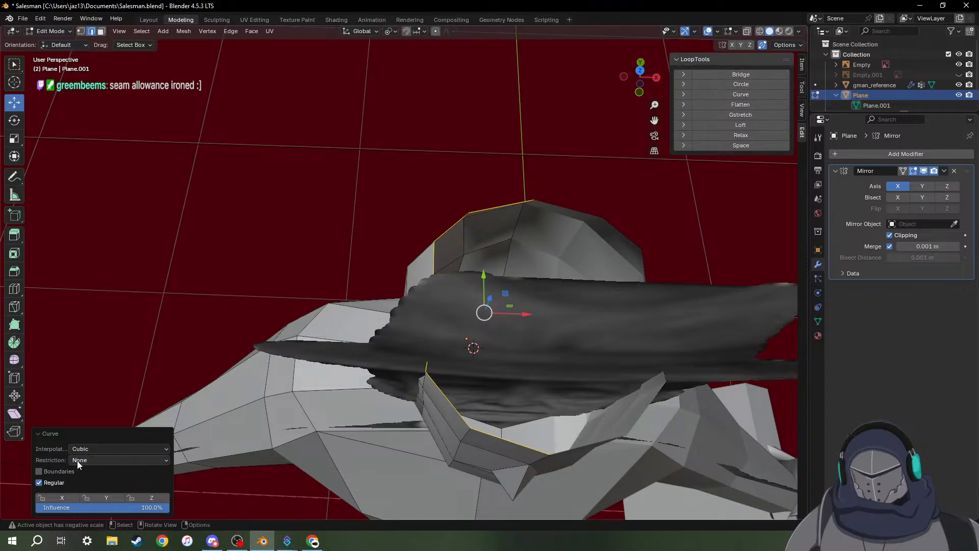
middle_click_drag(304, 423, 343, 437)
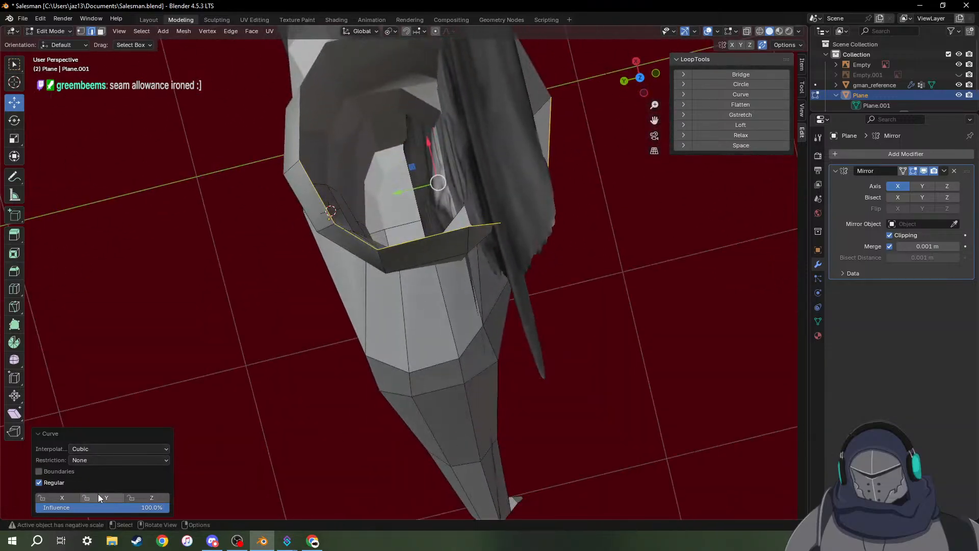
left_click_drag(117, 507, 170, 507)
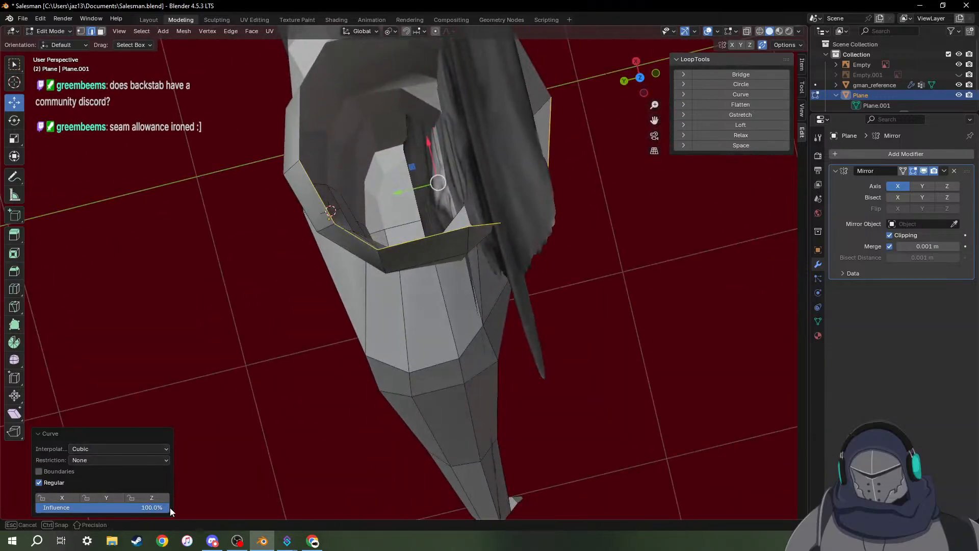
left_click(740, 84)
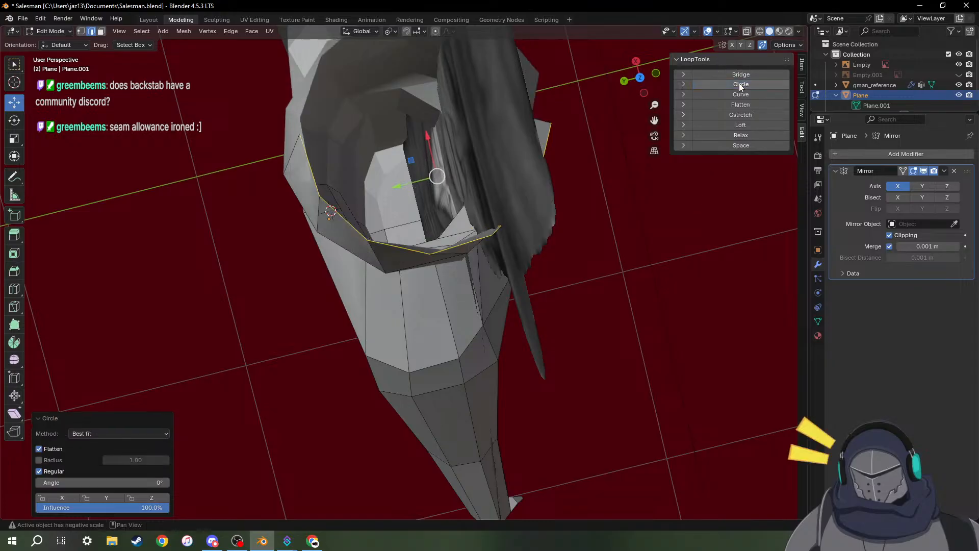
middle_click_drag(663, 133, 254, 228)
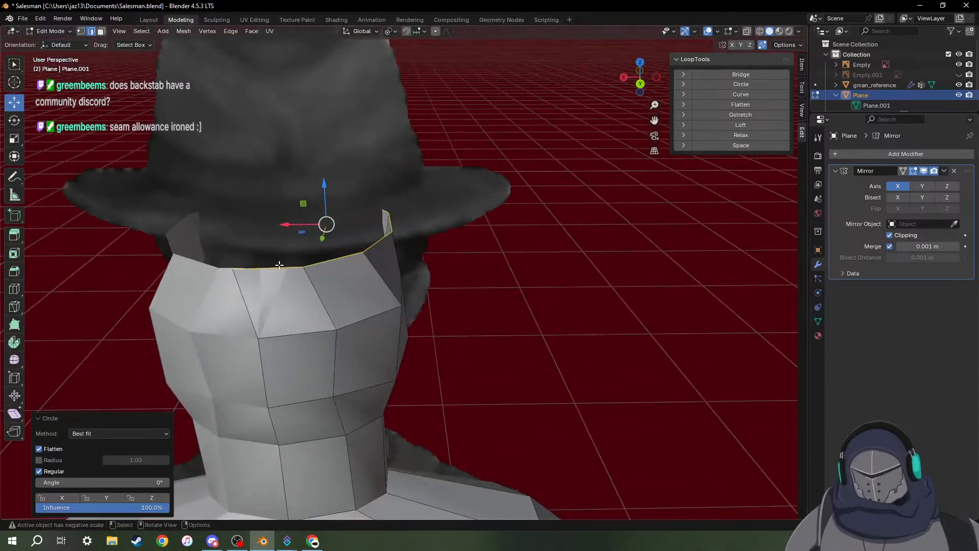
middle_click_drag(405, 249, 339, 237)
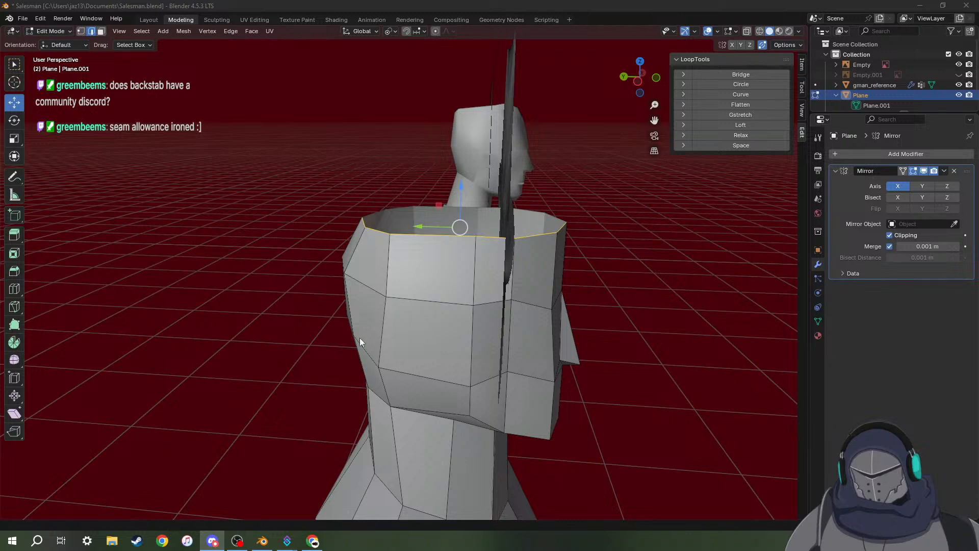
left_click(314, 544)
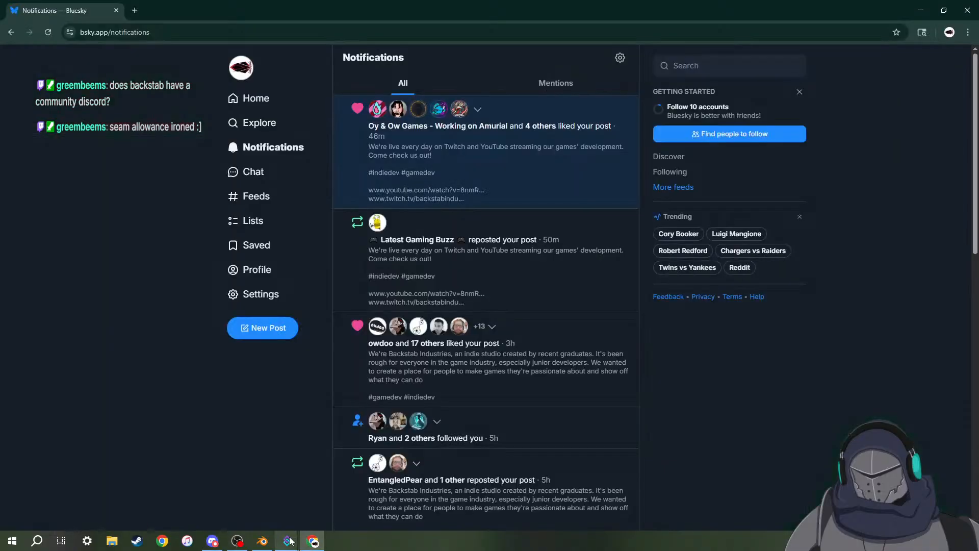
mouse_move(290, 541)
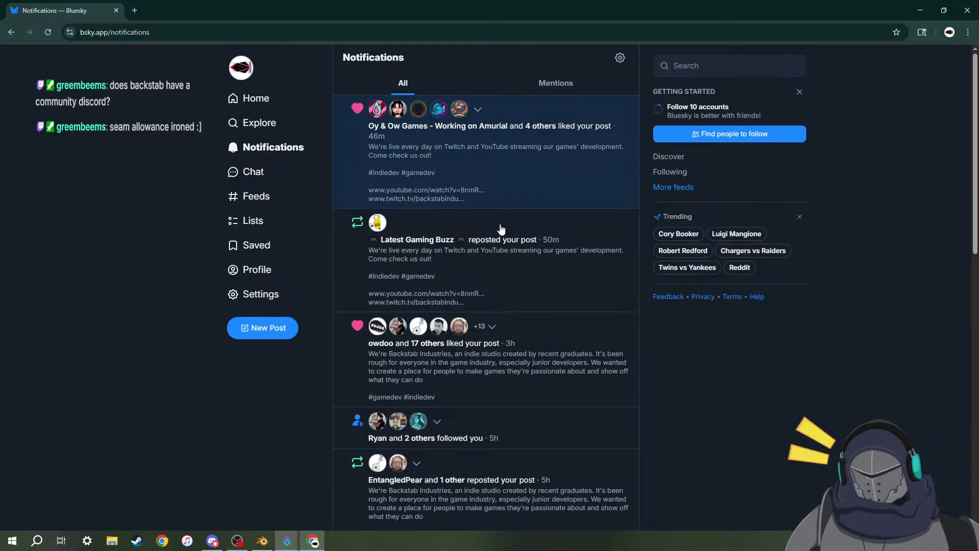
left_click(214, 540)
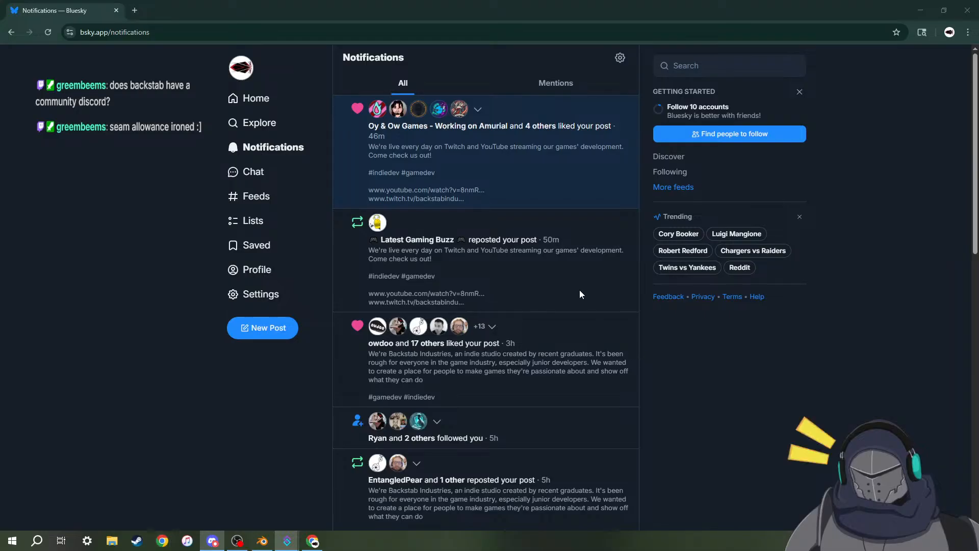
left_click(262, 541)
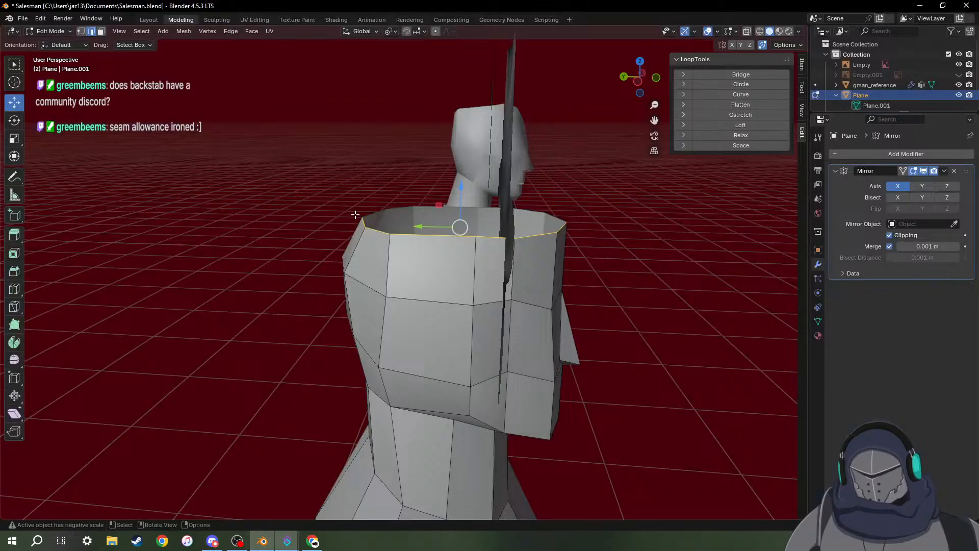
Move the top rim vertex at the side of the forehead along X, first about 0.0031 m and again about 0.0014 m.
middle_click_drag(467, 161, 426, 208)
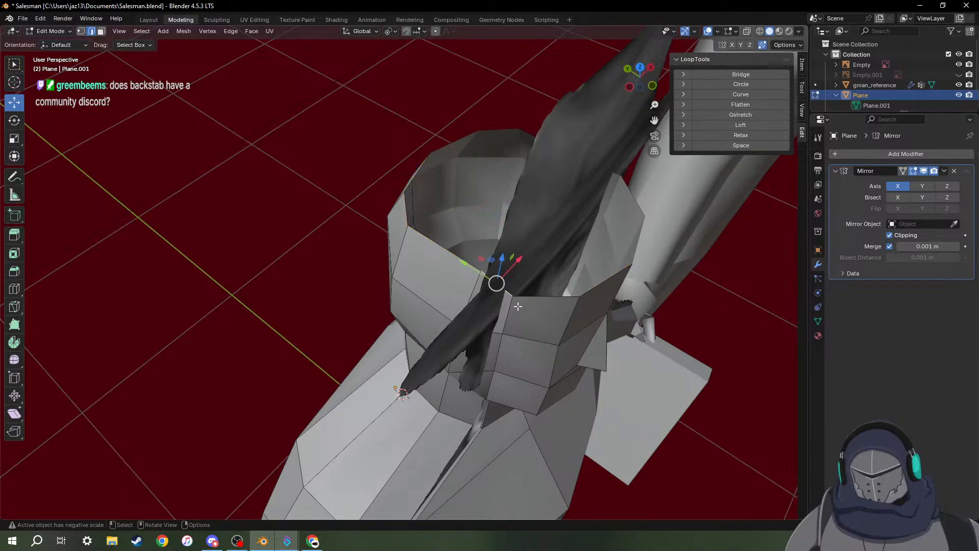
key("1")
left_click(518, 296)
left_click_drag(523, 286, 531, 292)
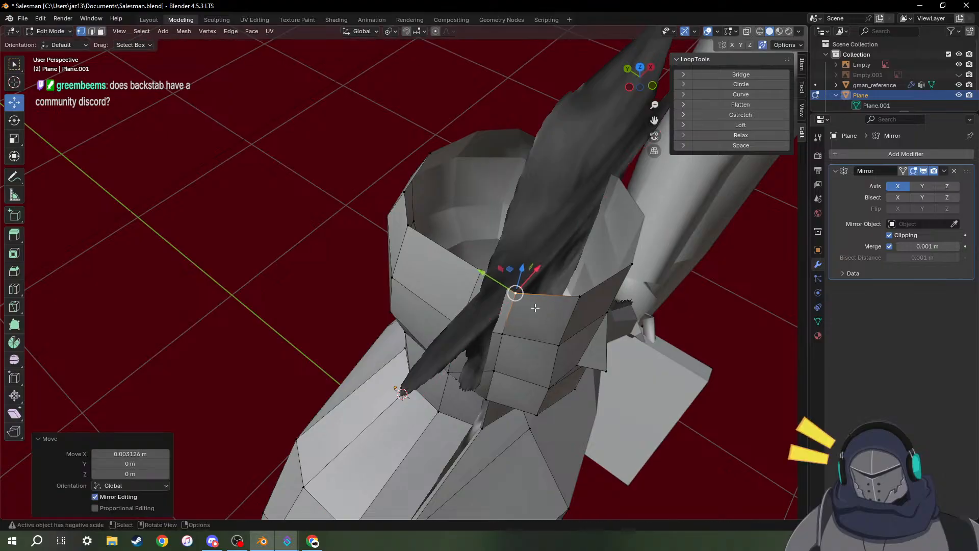
middle_click_drag(535, 308, 449, 311)
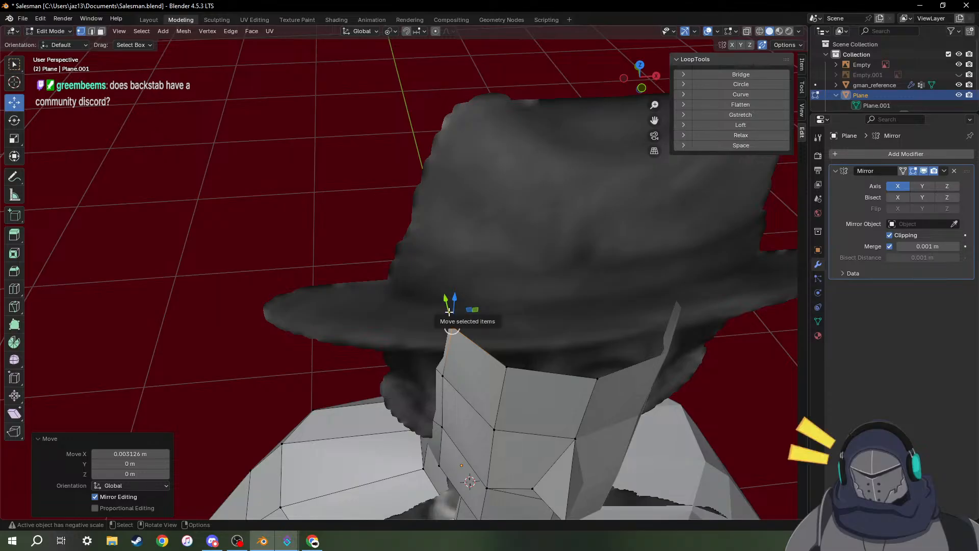
left_click_drag(449, 310, 498, 347)
Move the same forehead rim vertex about 0.012 m along Y and check the head shape from the front and back.
middle_click_drag(499, 349, 582, 313)
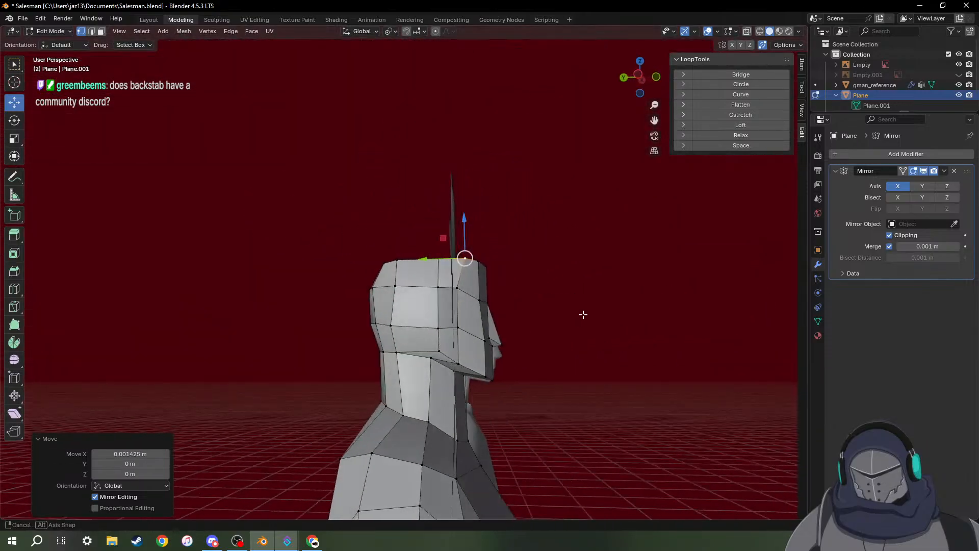
key("g")
key("x")
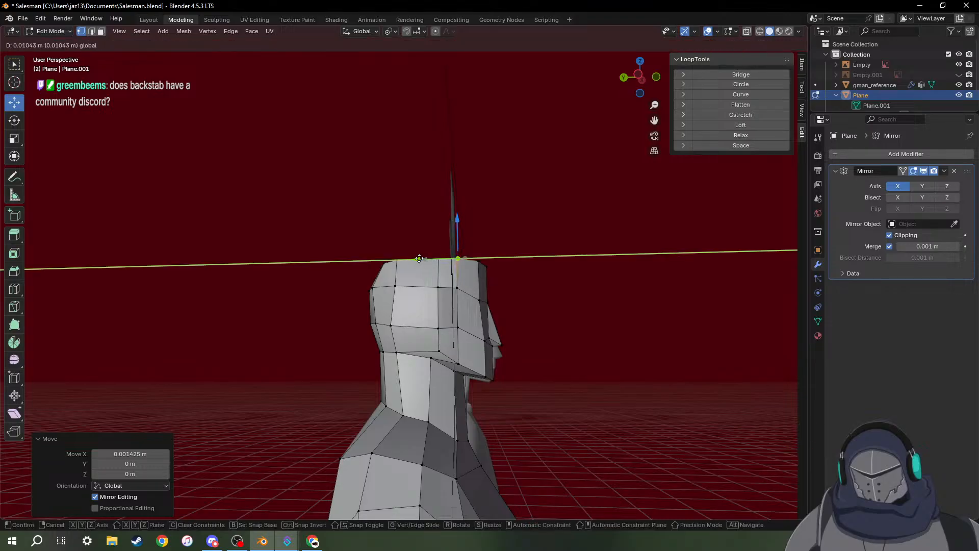
left_click(418, 259)
middle_click_drag(418, 258, 457, 295)
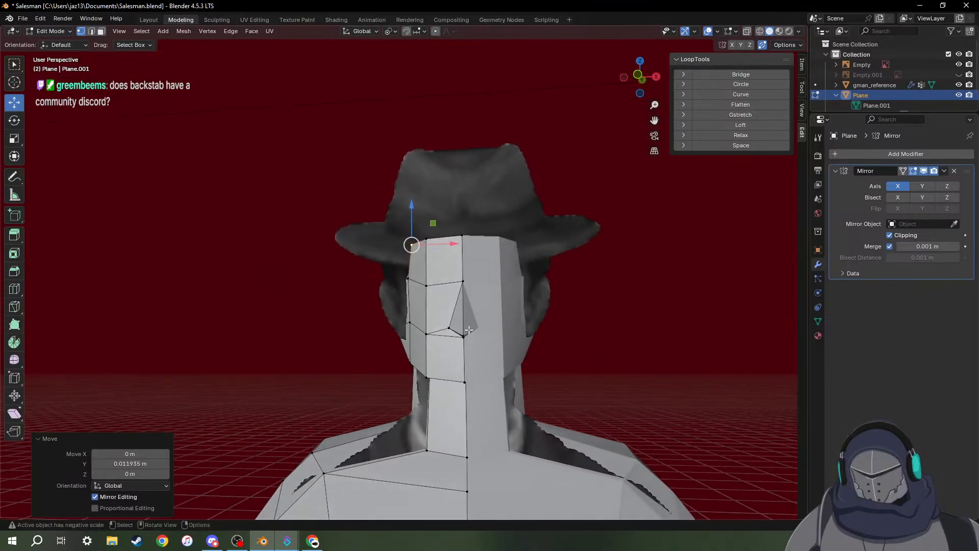
middle_click_drag(444, 296, 524, 274)
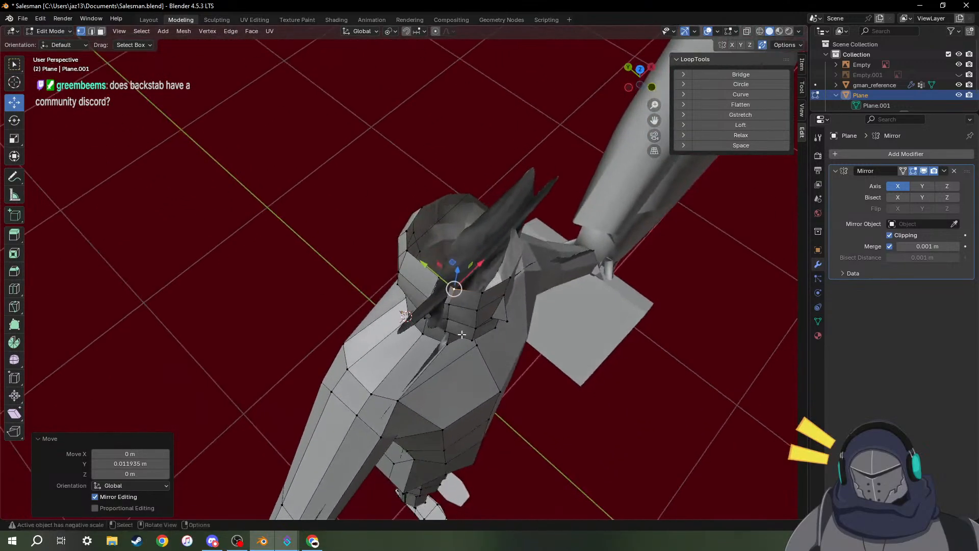
middle_click_drag(359, 355, 341, 258)
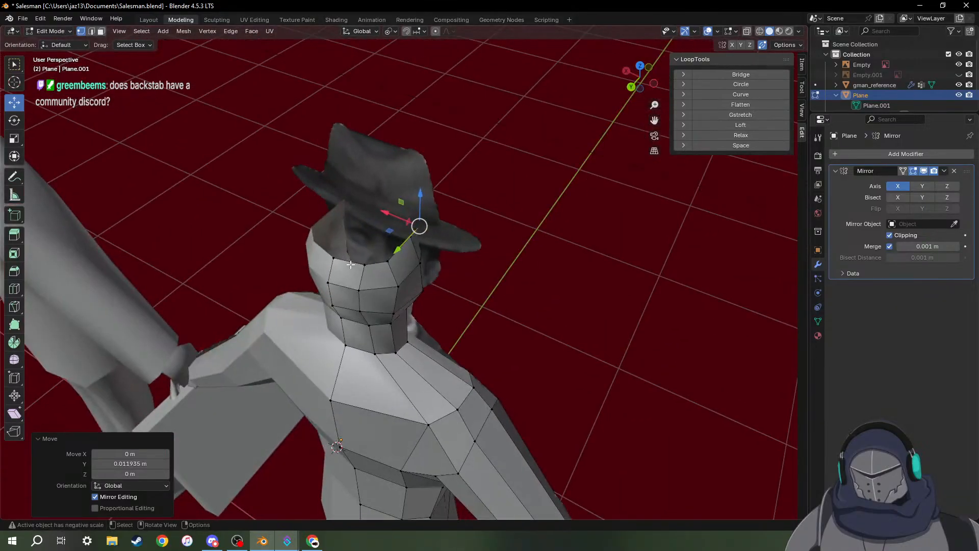
Switch to the Chrome browser and search Google for "1950s hat".
left_click(161, 540)
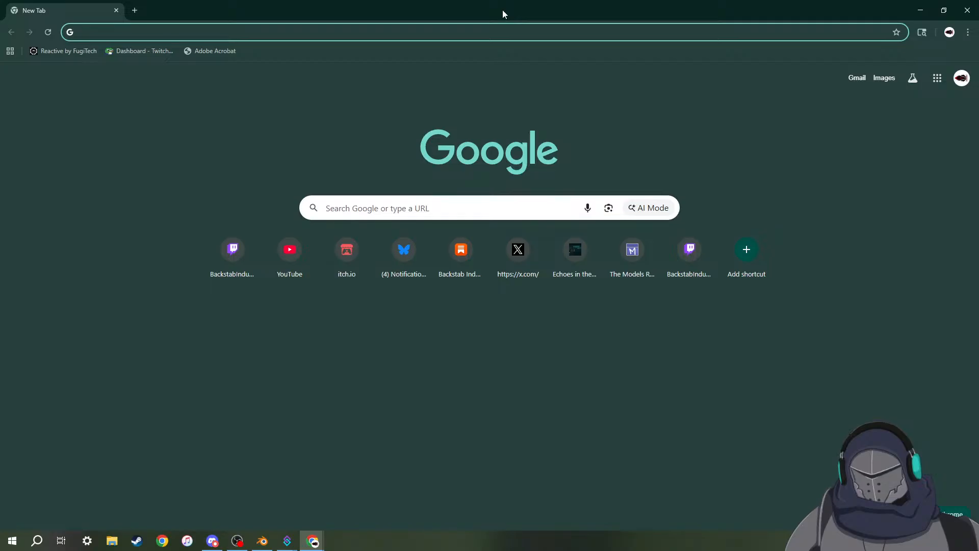
type("1950s")
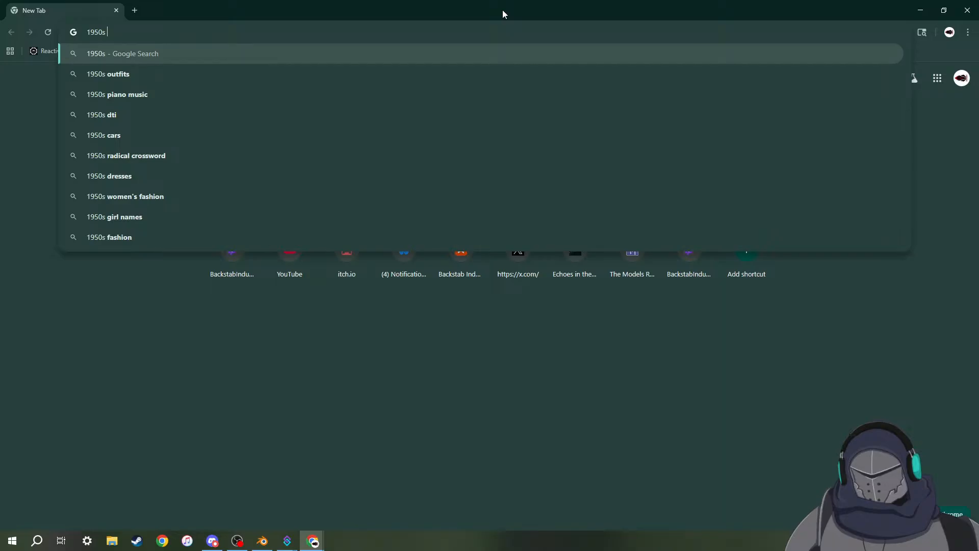
type(" hat")
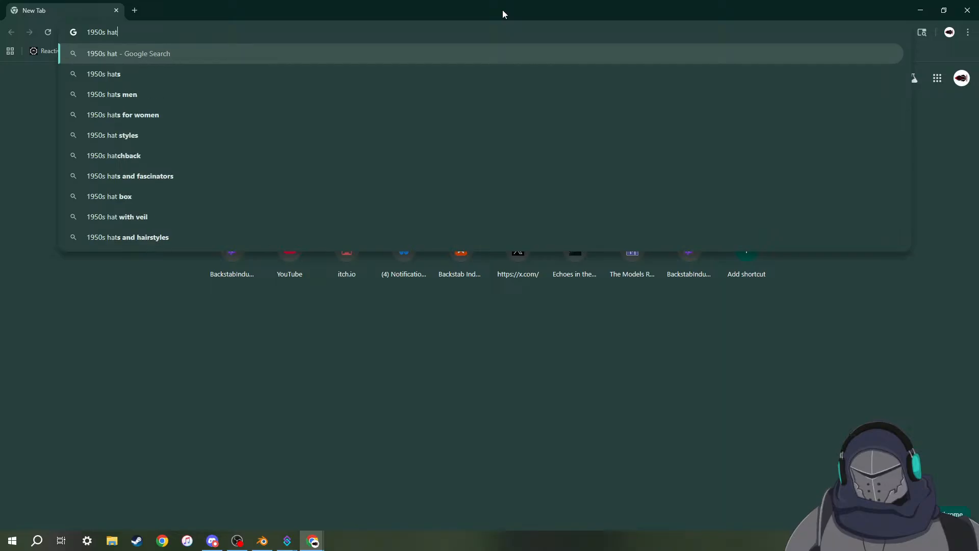
key("Return")
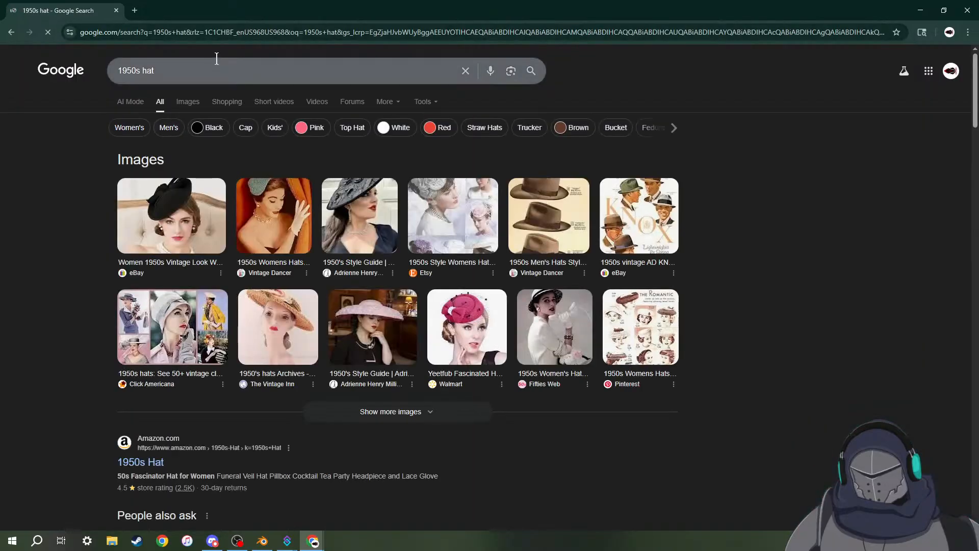
Refine the search to "1950s mens hat" and look through the image results for hat styles.
left_click(138, 70)
left_click(175, 95)
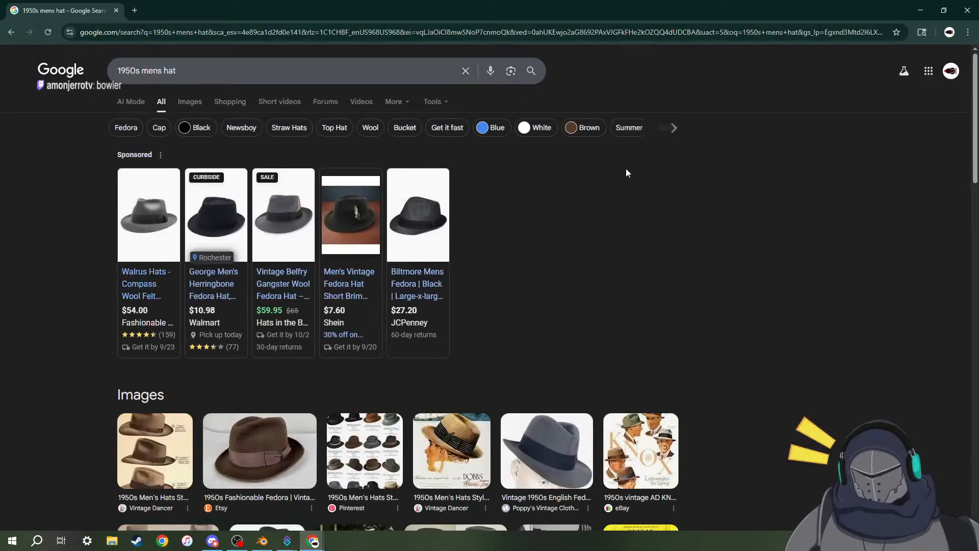
scroll(706, 196, "down", 2)
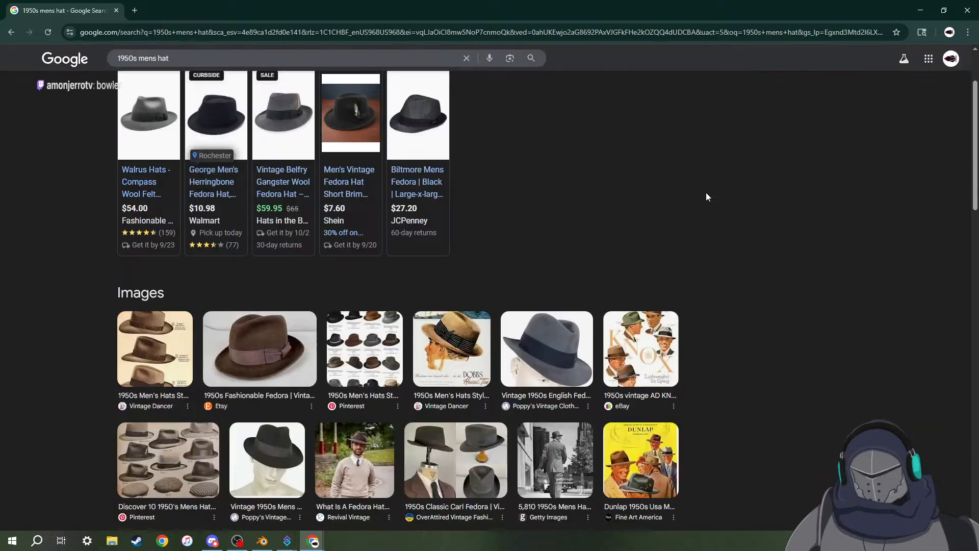
scroll(709, 194, "down", 2)
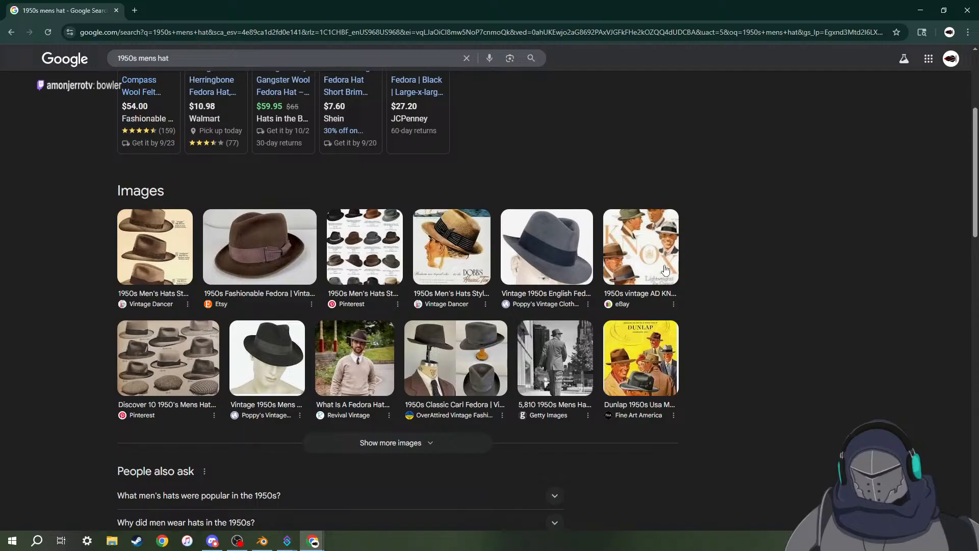
Preview the Dunlap 1950s men's hats advert, search Google Images for "bowler", and preview the Clash Royale Wiki result.
left_click(640, 360)
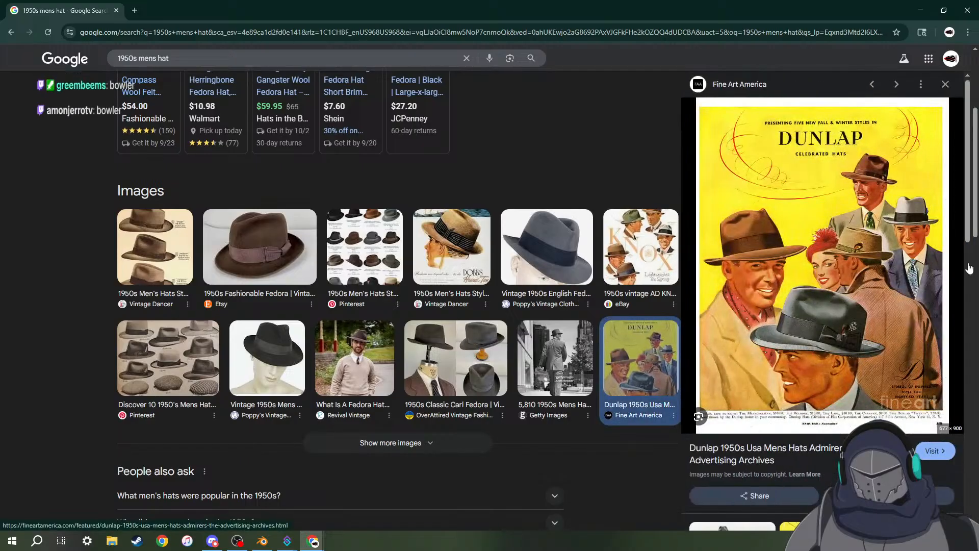
scroll(594, 363, "up", 4)
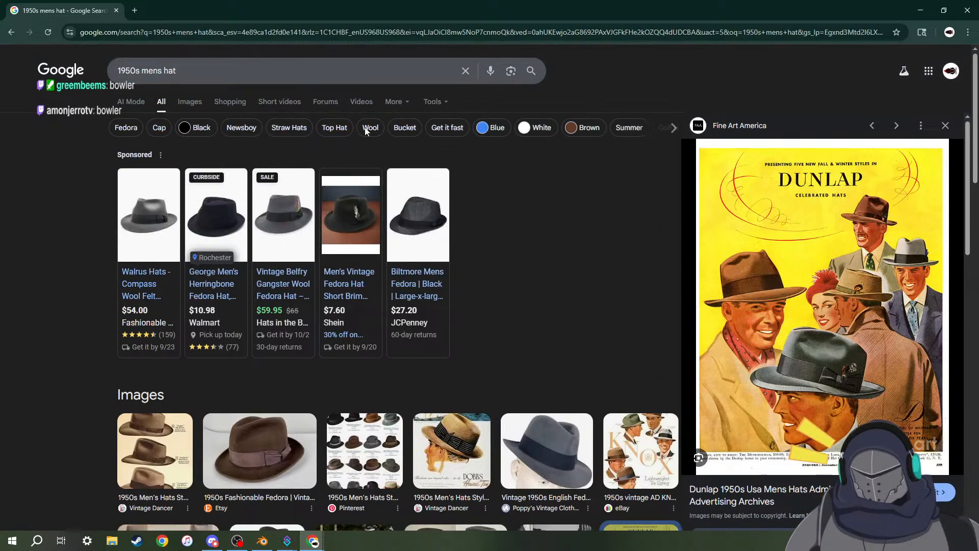
left_click_drag(187, 66, 81, 56)
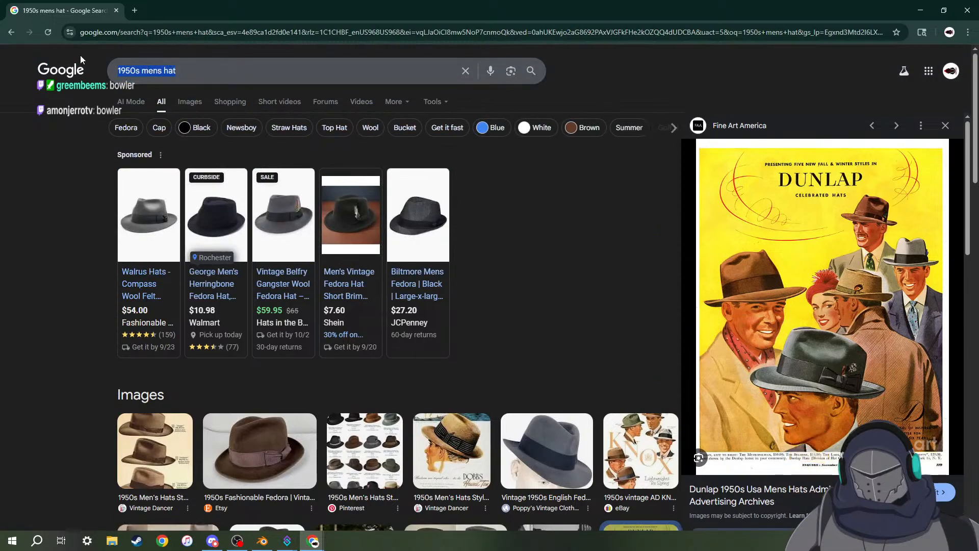
type("bowler")
key("Return")
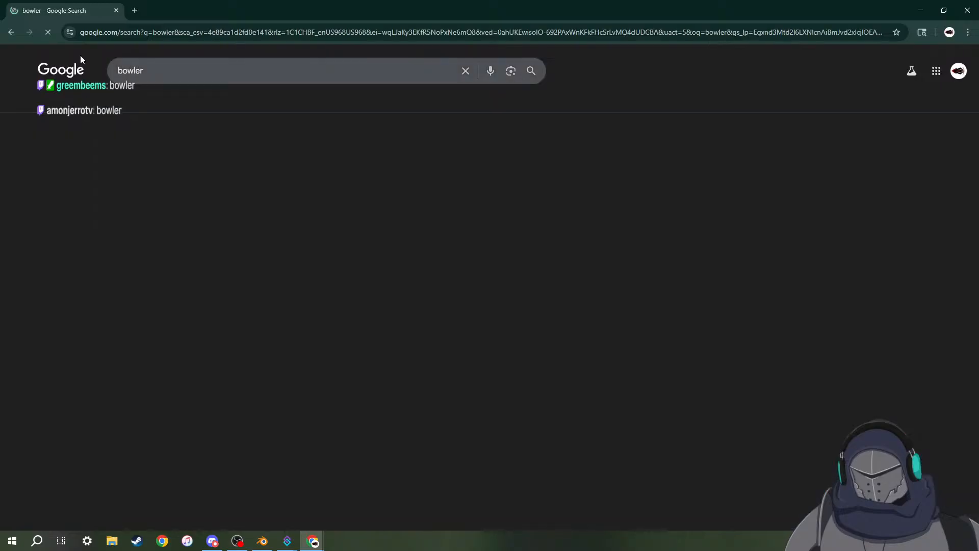
left_click(189, 102)
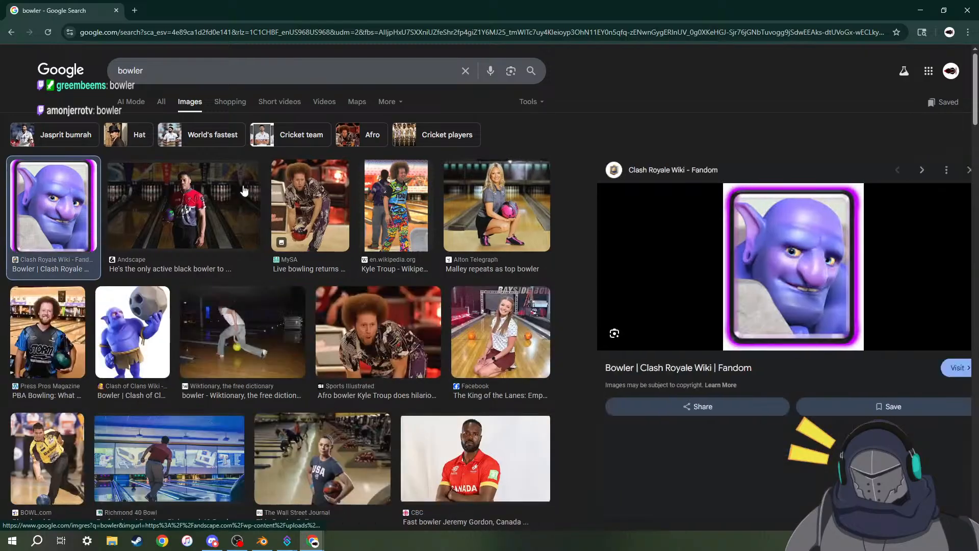
left_click(75, 225)
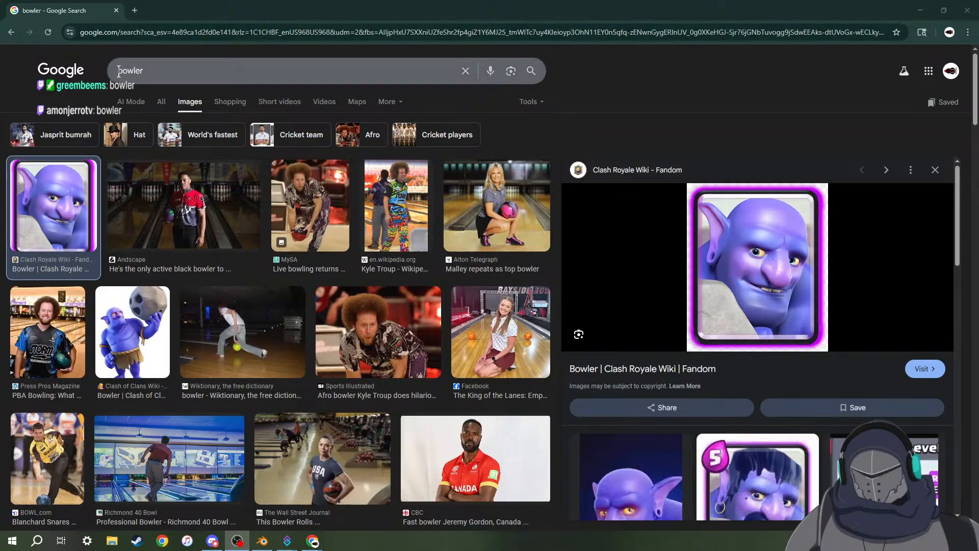
Refine the image search to "hat bowler", look over the bowler hat pictures, and return to the previous results.
left_click(176, 82)
type("hate")
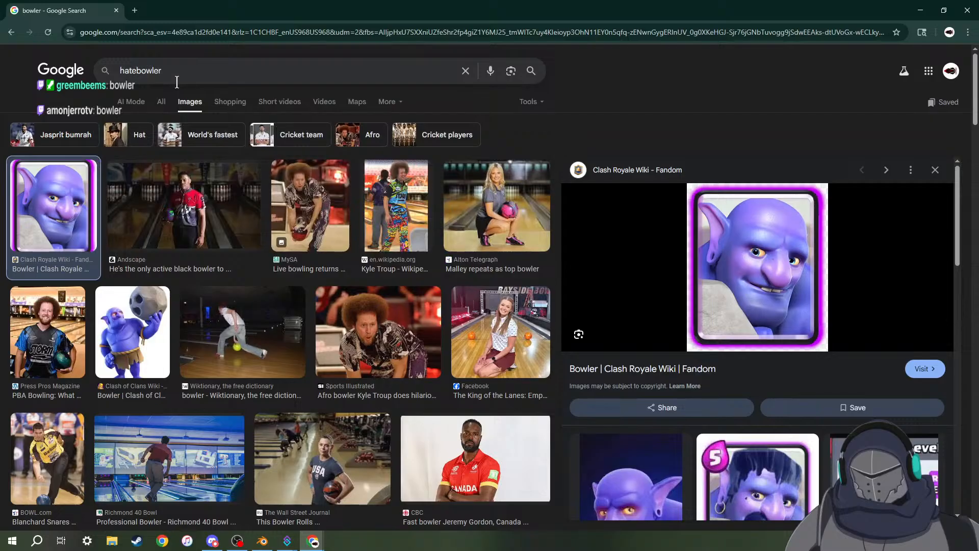
key("BackSpace")
key("Return")
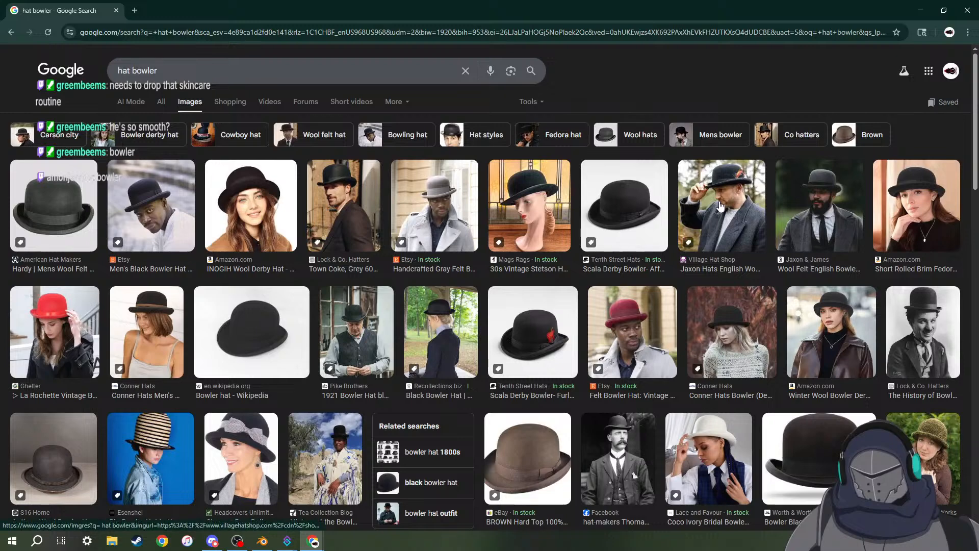
key("alt+Left")
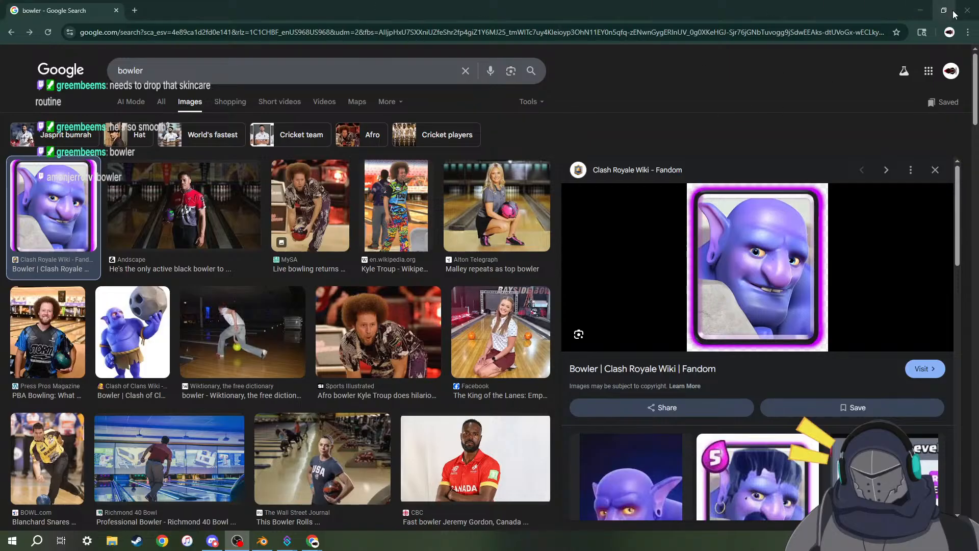
Switch back to Blender and, in edge selection mode, select the whole open edge loop around the head's top rim.
key("alt+Tab")
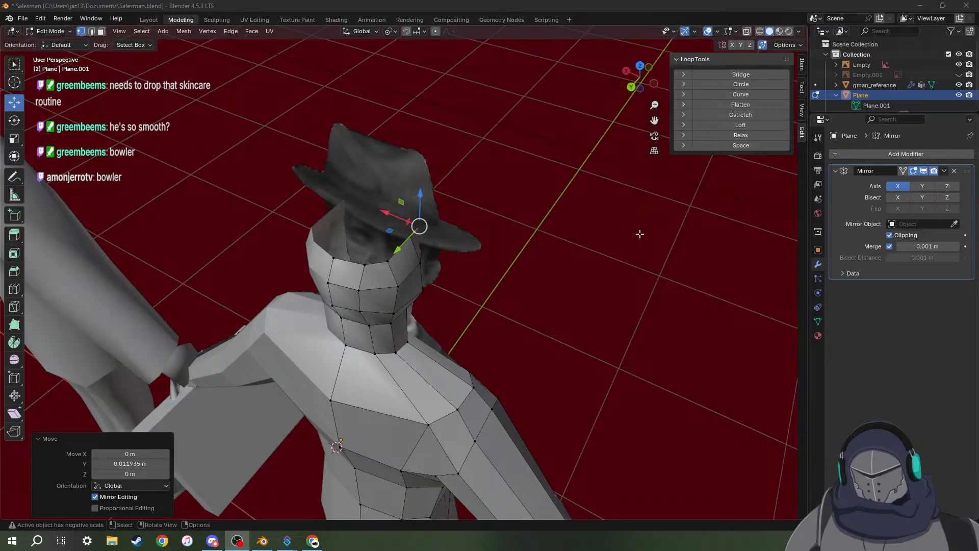
middle_click_drag(510, 275, 339, 232)
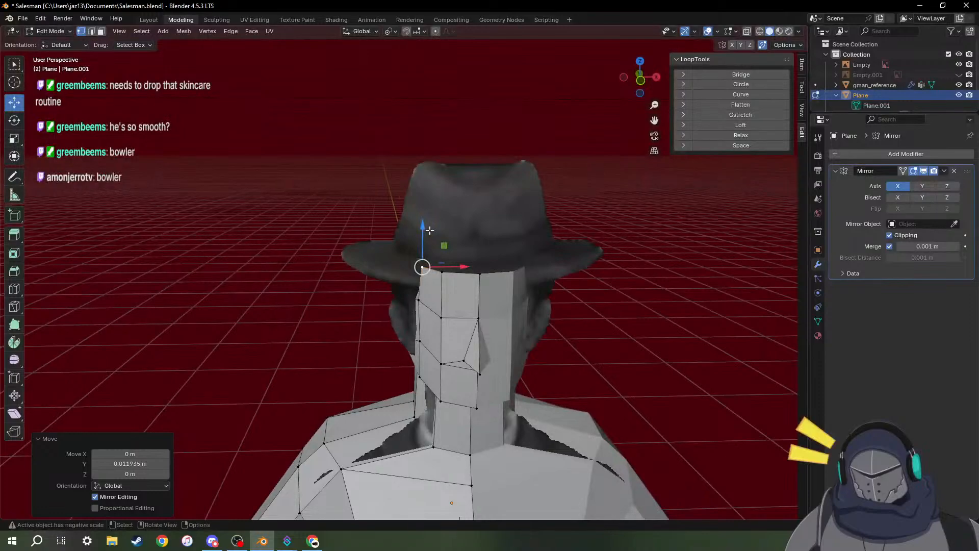
middle_click_drag(430, 231, 414, 248)
left_click(398, 256)
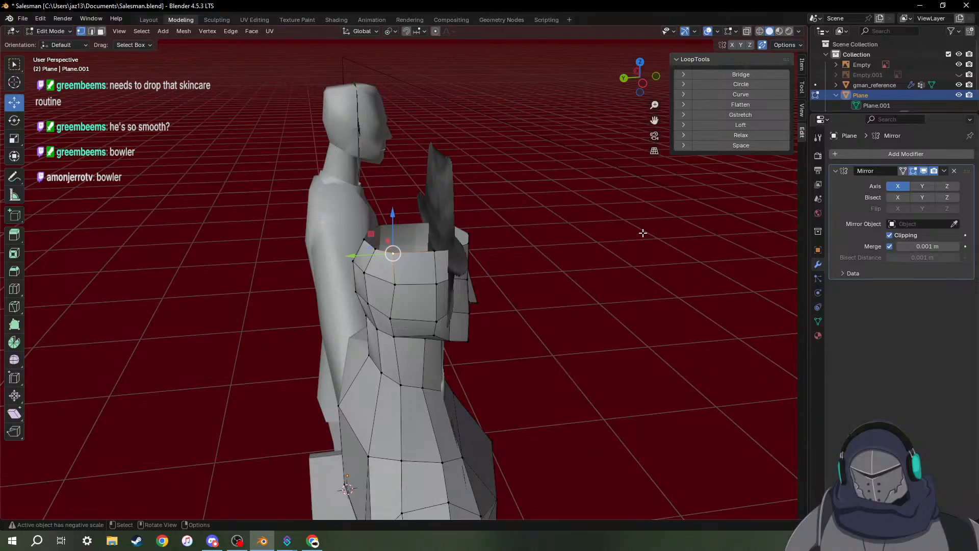
middle_click_drag(643, 234, 449, 270)
key("2")
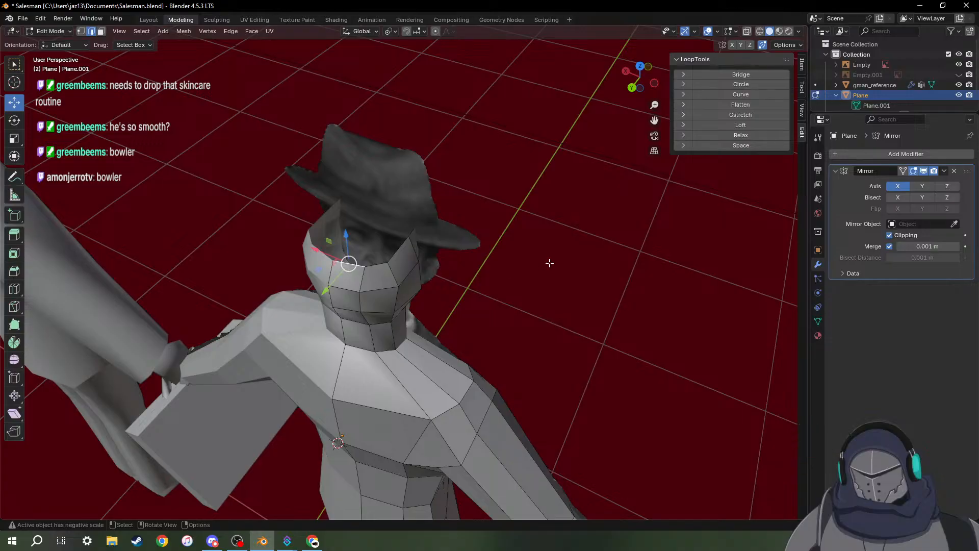
middle_click_drag(549, 263, 380, 264)
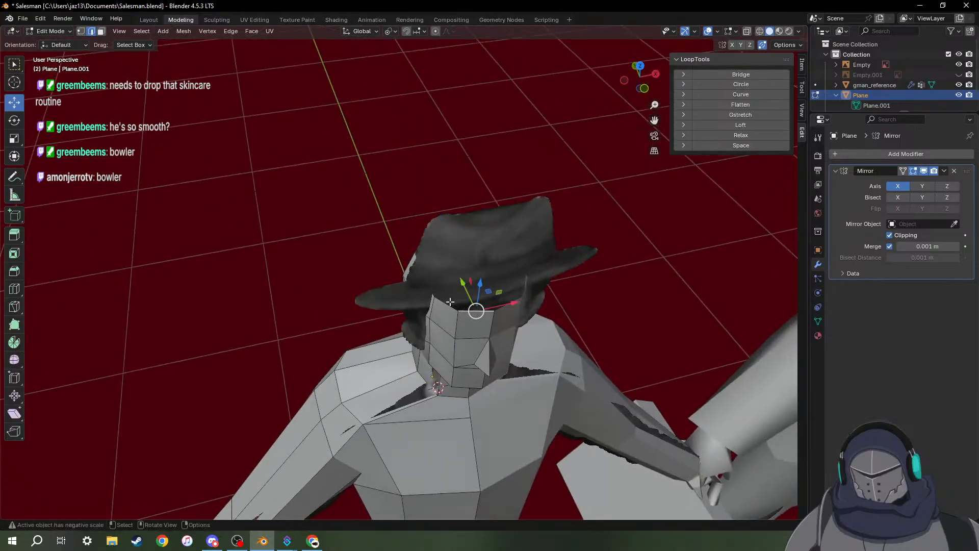
middle_click_drag(450, 302, 391, 245)
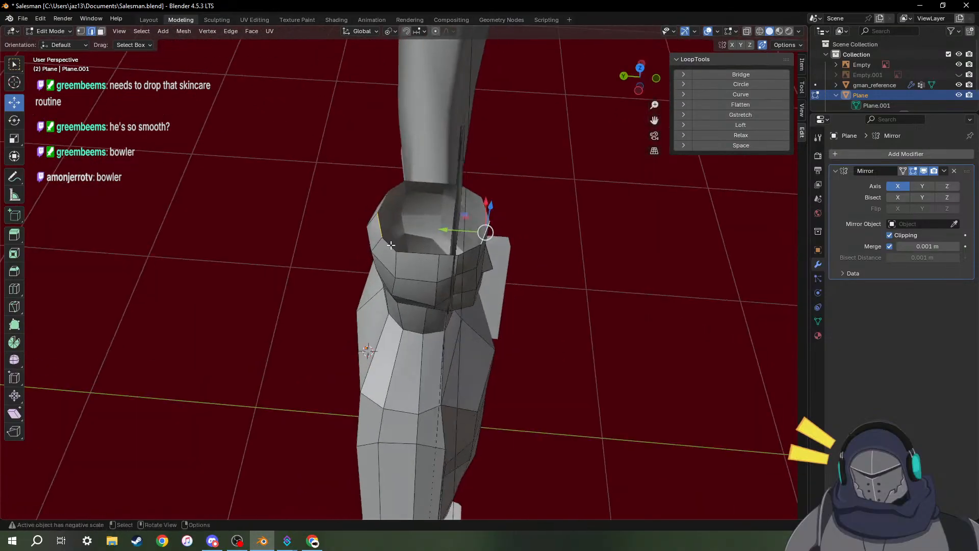
left_click(391, 245)
left_click(381, 226)
middle_click_drag(525, 265, 475, 252)
left_click(500, 280, "alt")
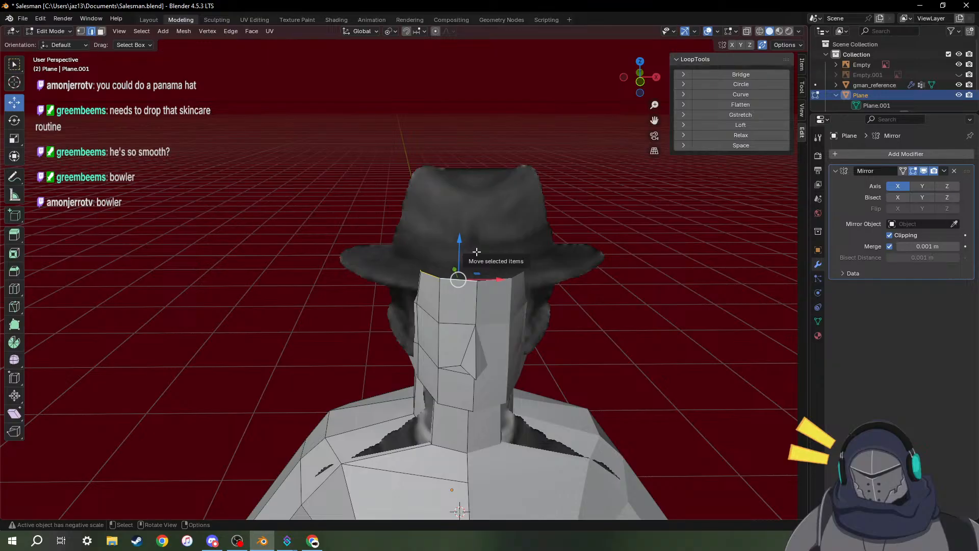
Try to extrude the top rim loop outward in the horizontal plane with Z locked, and undo it.
key("g")
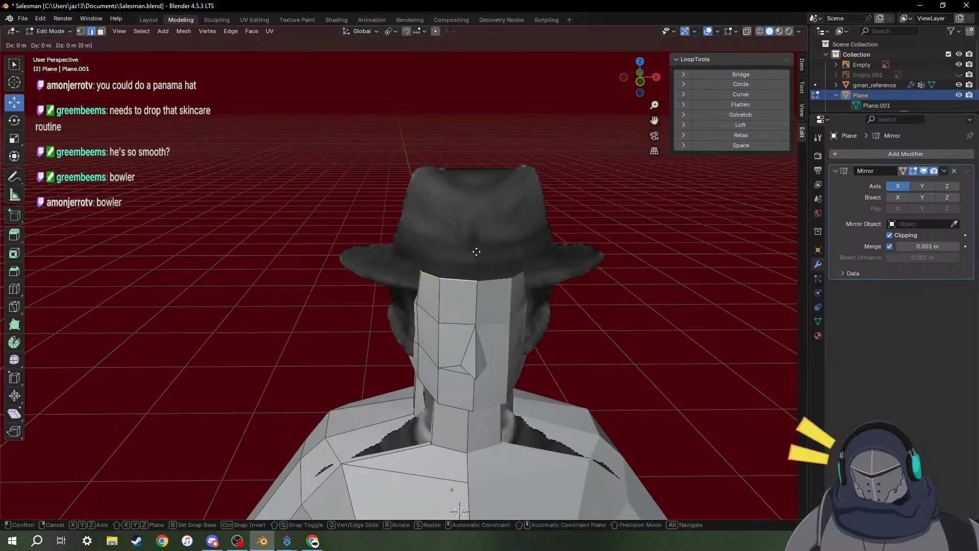
key("shift+z")
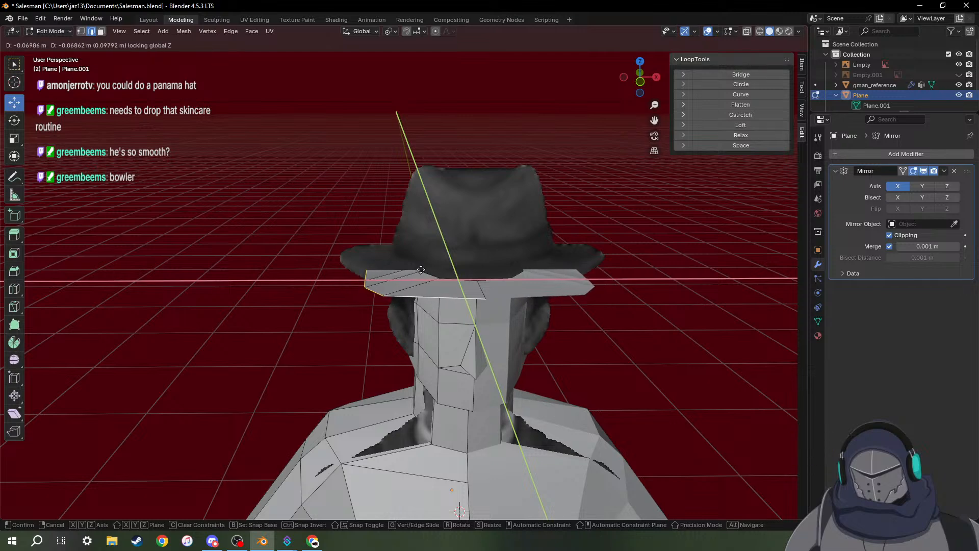
left_click(420, 270)
middle_click_drag(421, 269, 500, 308)
key("ctrl+z")
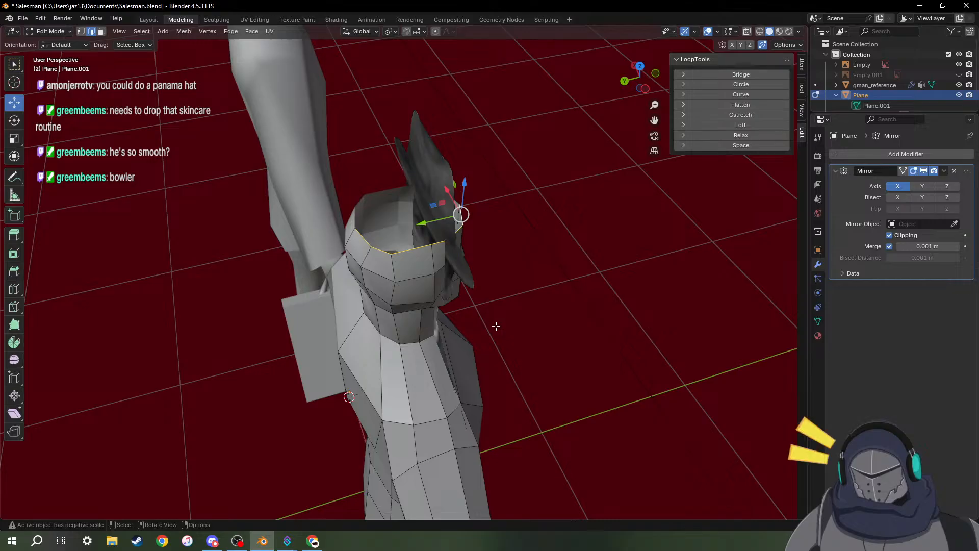
Extrude the head's top rim loop upward about 0.015 m along Z.
key("g")
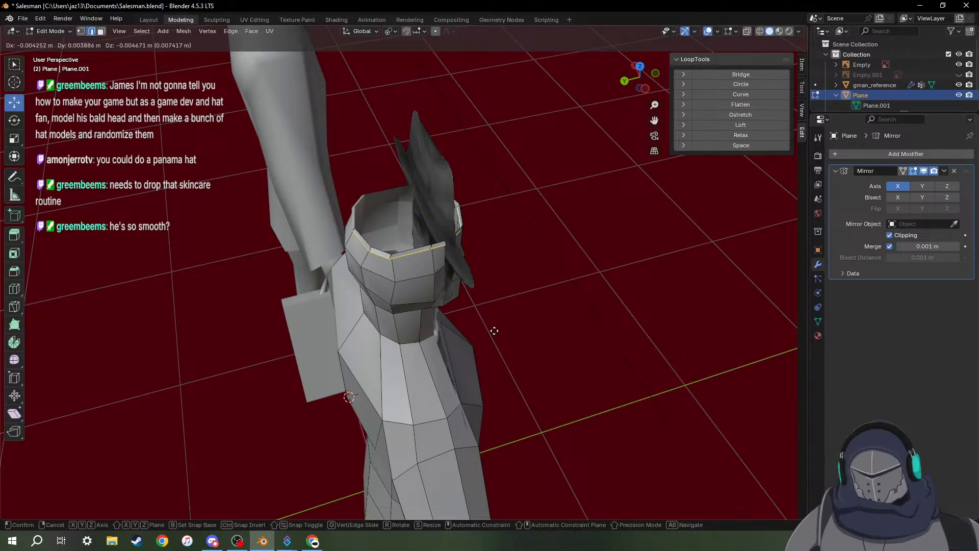
key("z")
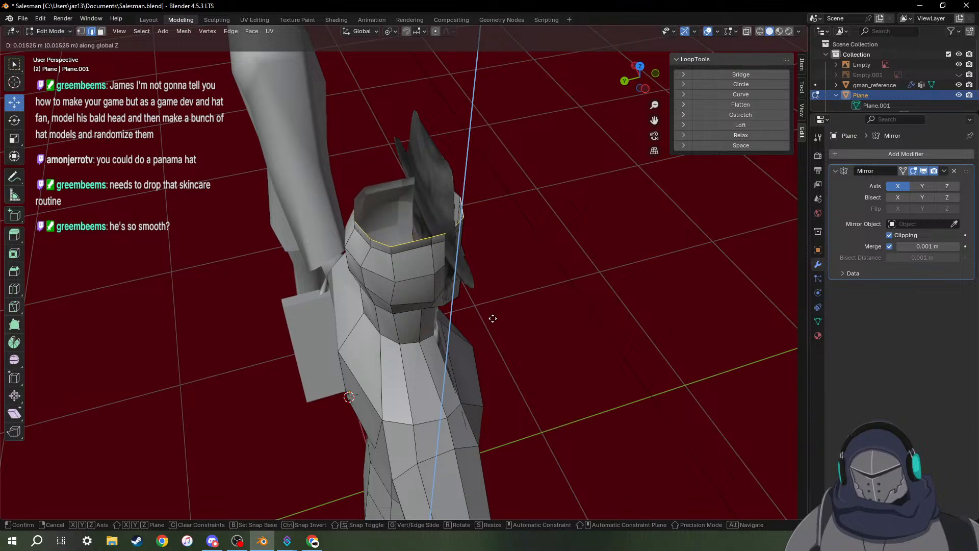
left_click(493, 318)
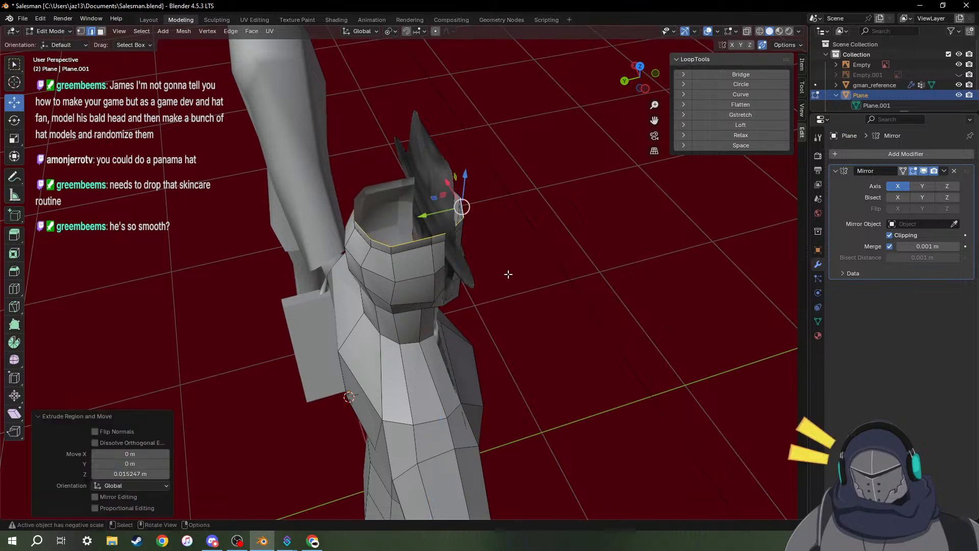
Try to scale the extruded rim loop outward by about 1.34 with Z locked, using the active element as pivot.
middle_click_drag(352, 275, 377, 329)
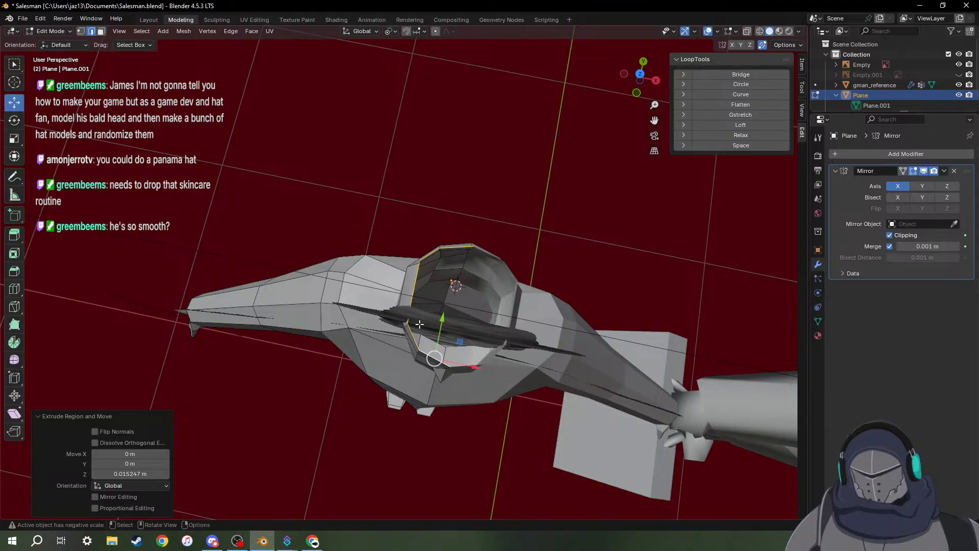
key("s")
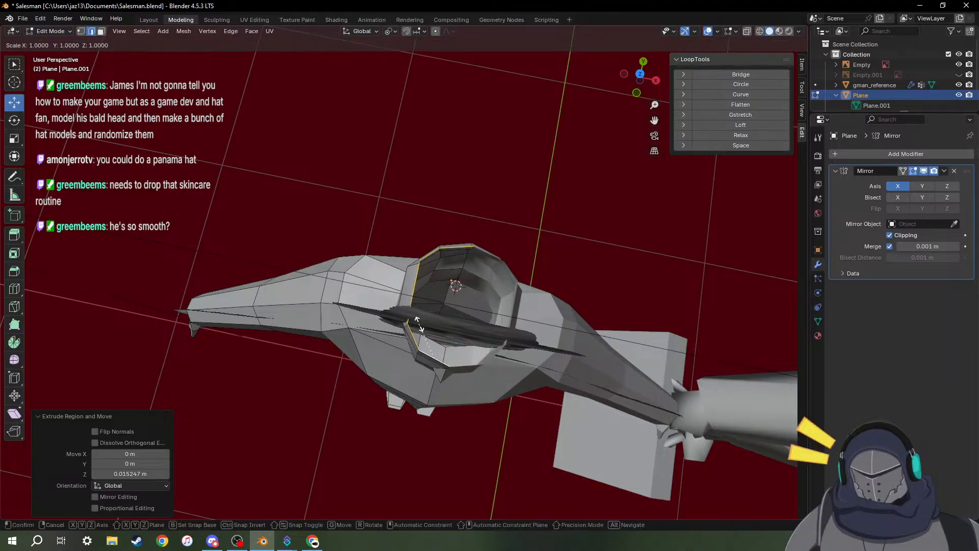
key("shift+z")
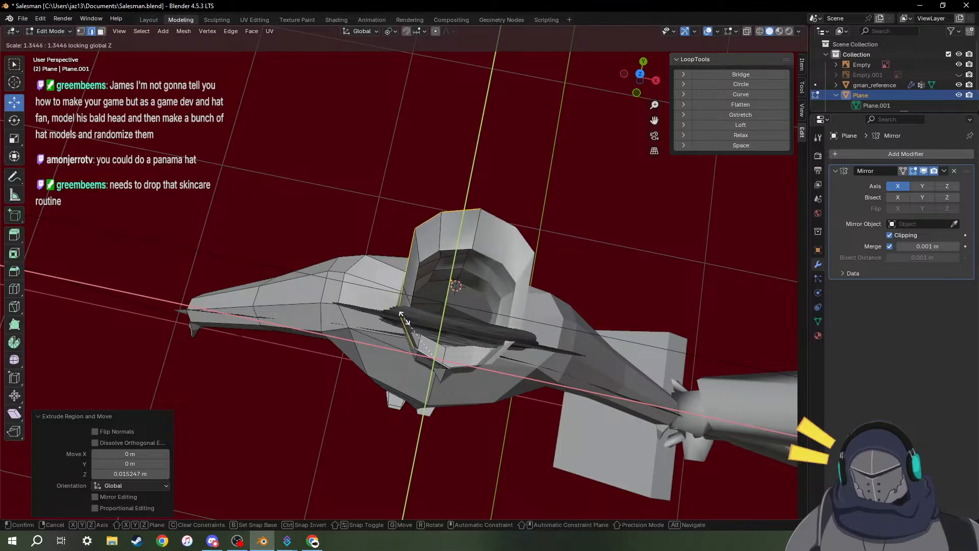
left_click(401, 313)
middle_click_drag(403, 316, 494, 329)
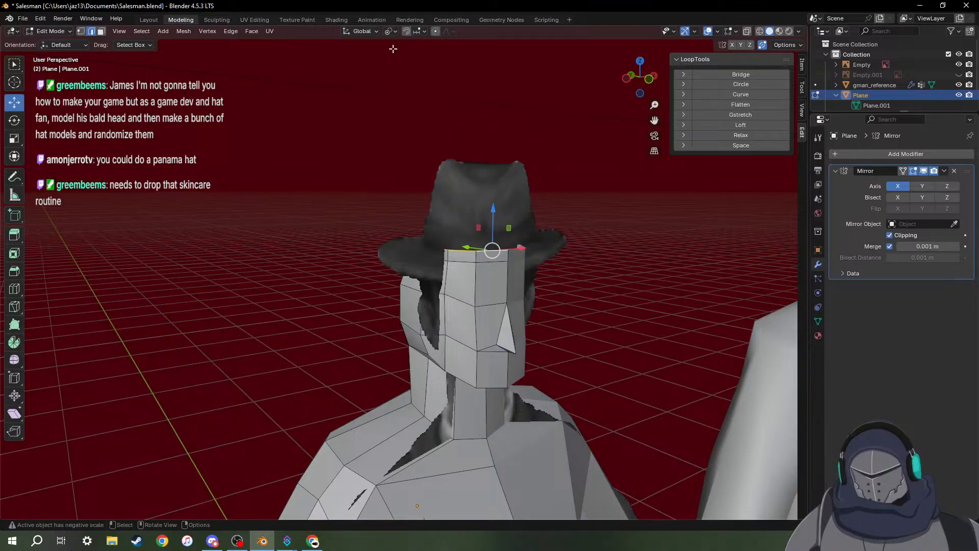
Set the transform pivot to Median Point and scale the extruded rim loop by 2.944 in X and Y to flare out a hat brim.
left_click(391, 32)
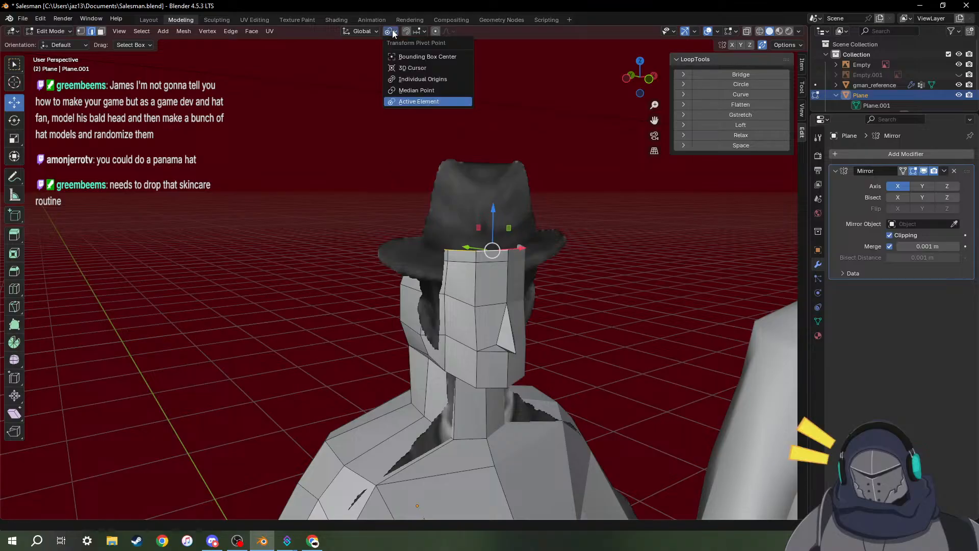
left_click(430, 90)
middle_click_drag(449, 120, 431, 302)
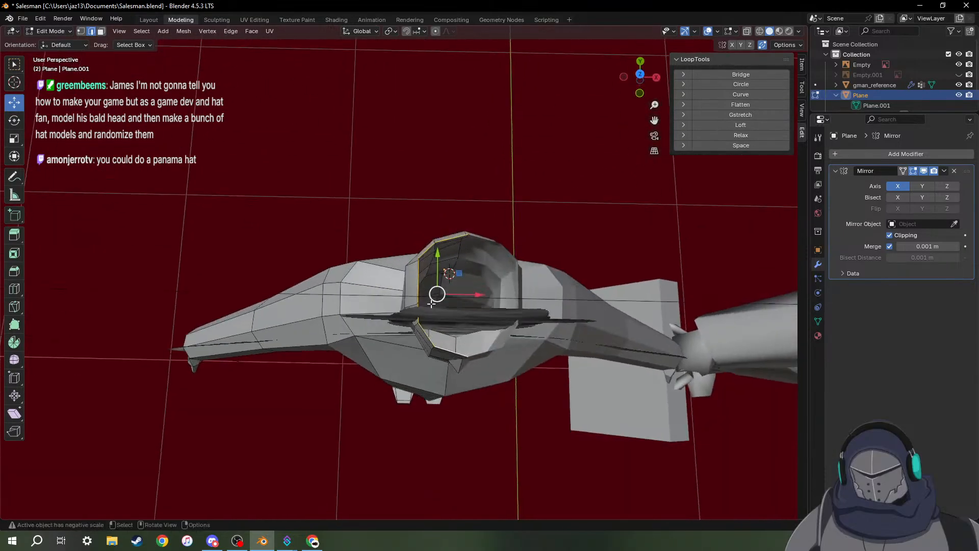
key("s")
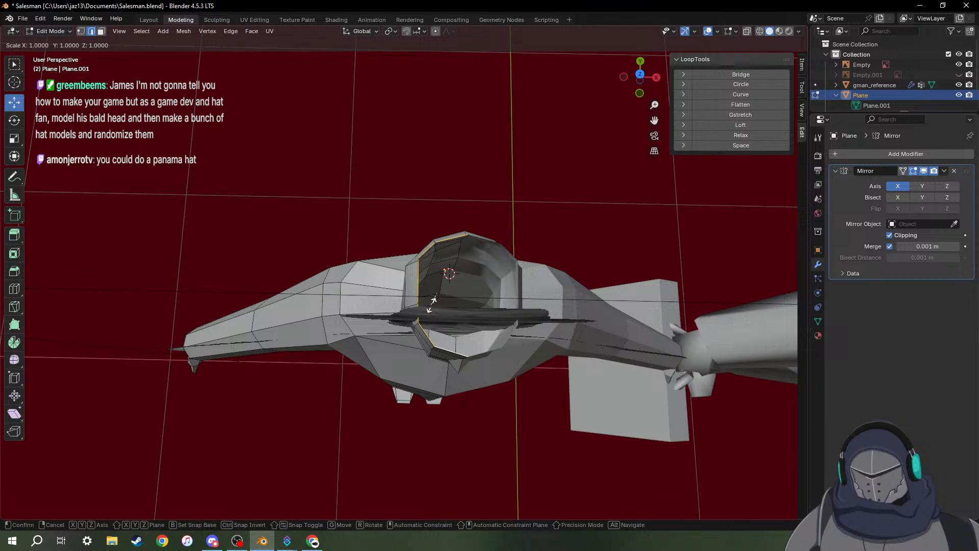
key("shift+z")
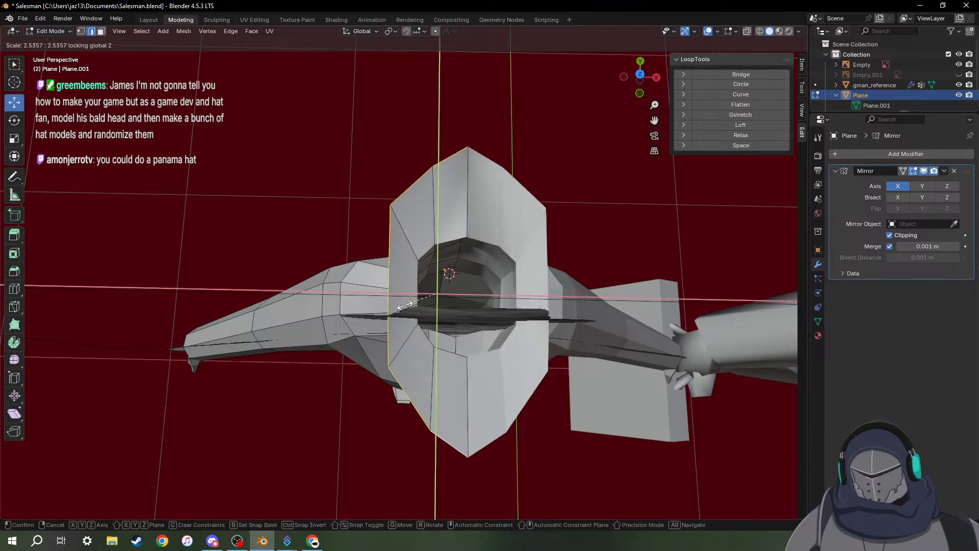
left_click(401, 305)
mouse_move(400, 305)
middle_mouse_down()
mouse_move(525, 261)
mouse_move(518, 330)
mouse_move(504, 353)
mouse_move(499, 295)
mouse_move(395, 324)
mouse_move(403, 316)
mouse_move(391, 306)
mouse_move(409, 298)
middle_mouse_up()
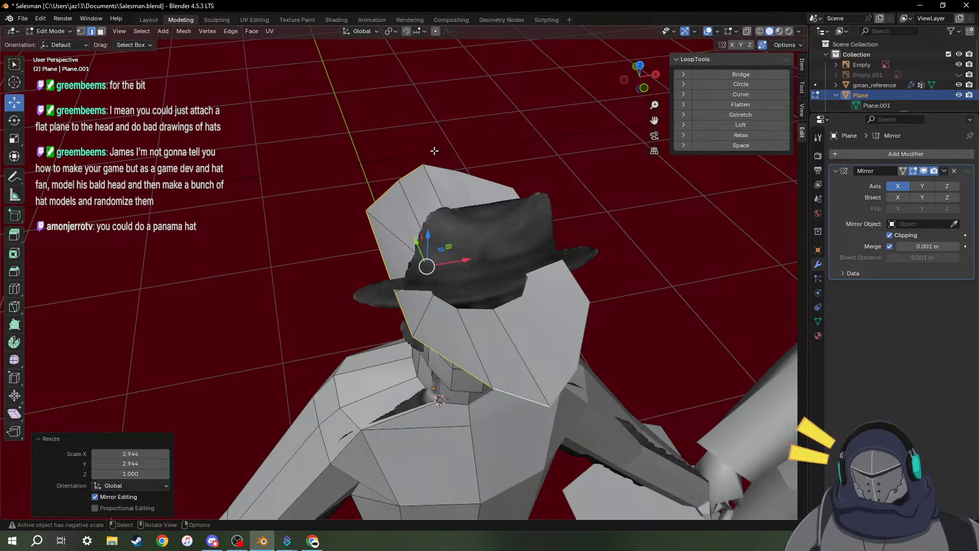
Narrow the hat brim front to back by scaling its outer edge loop by 0.588 along Y.
middle_click_drag(434, 151, 423, 367)
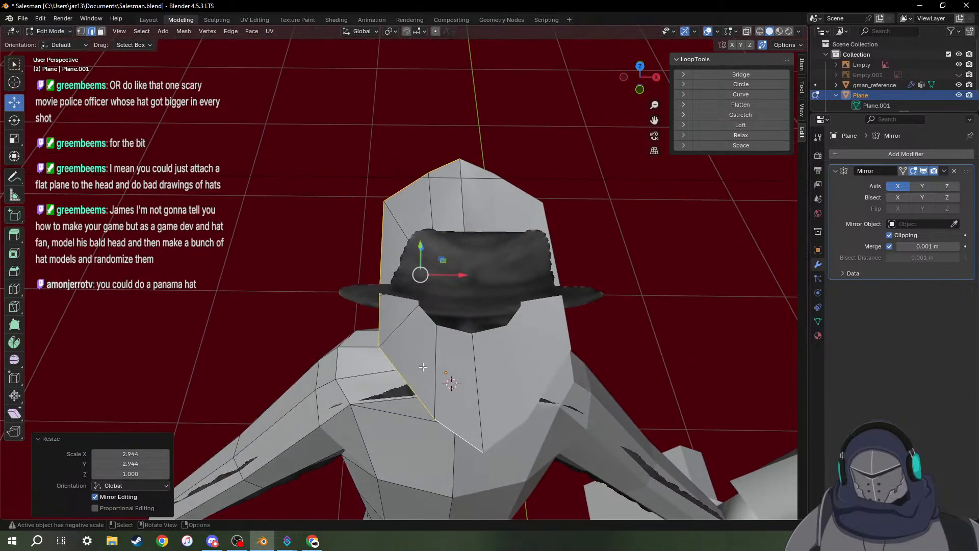
key("s")
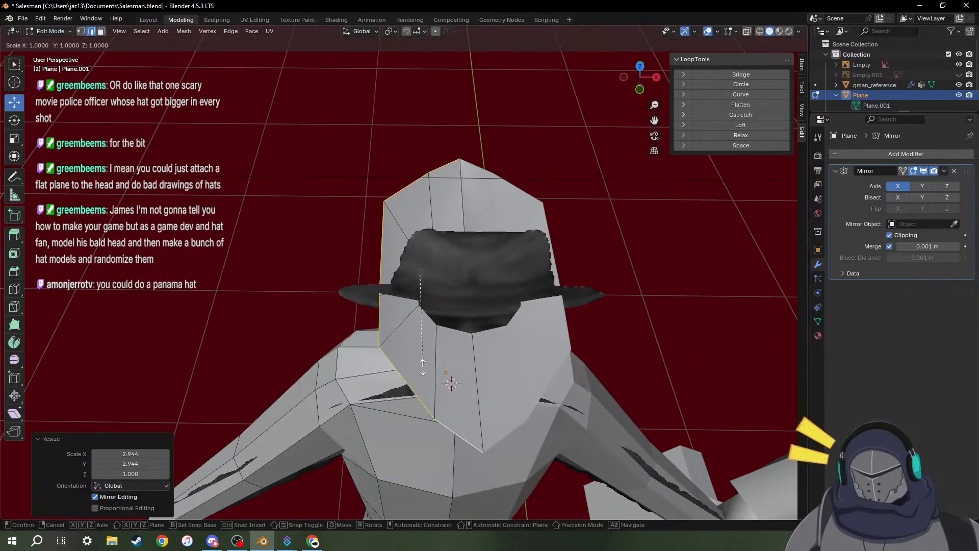
key("z")
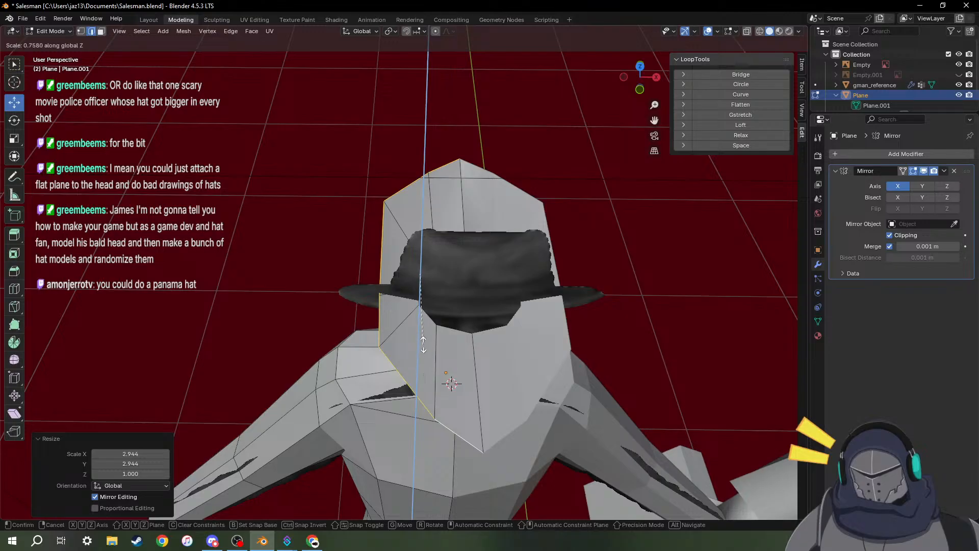
key("y")
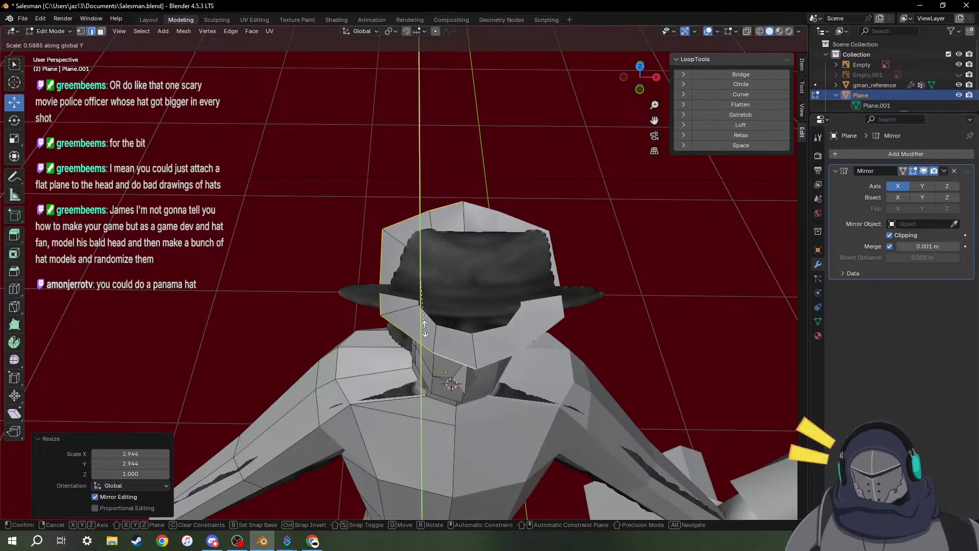
left_click(425, 329)
Slide the middle vertex on the side of the brim's outer edge along that edge by a factor of about 0.101.
middle_click_drag(421, 373, 470, 349)
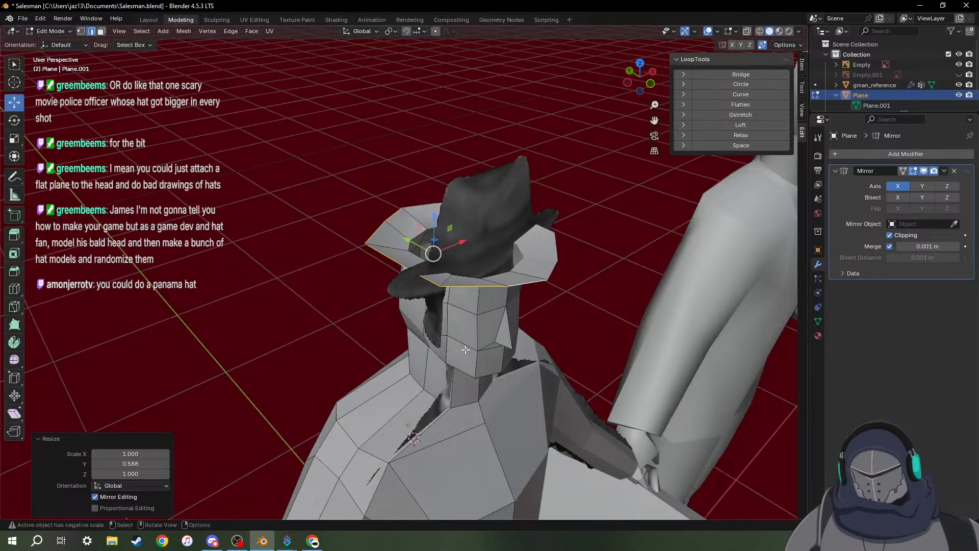
middle_click_drag(477, 368, 537, 323)
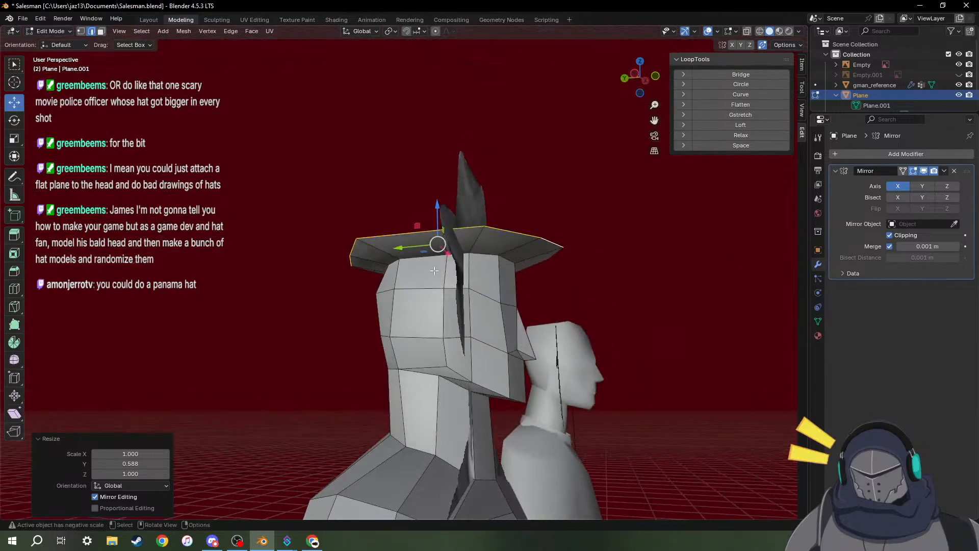
middle_click_drag(434, 271, 456, 340)
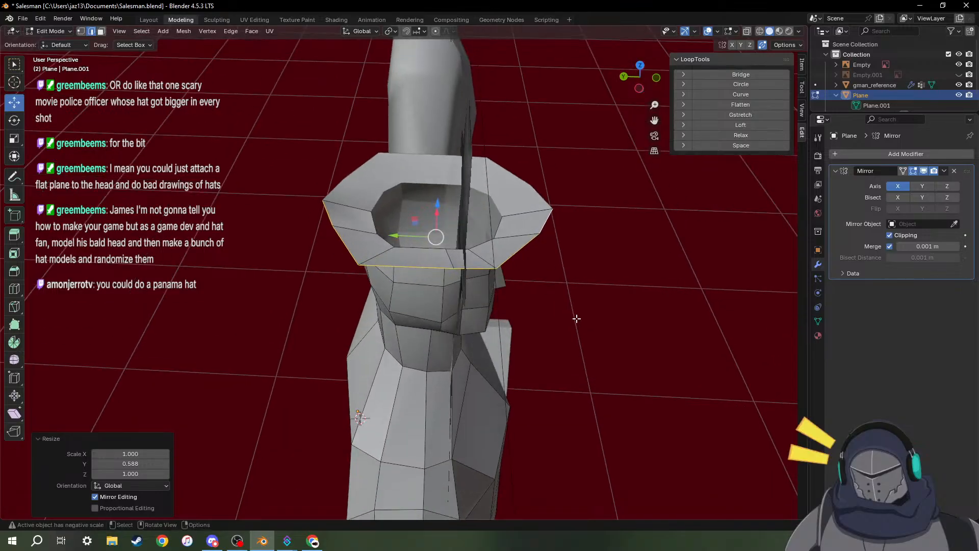
key("1")
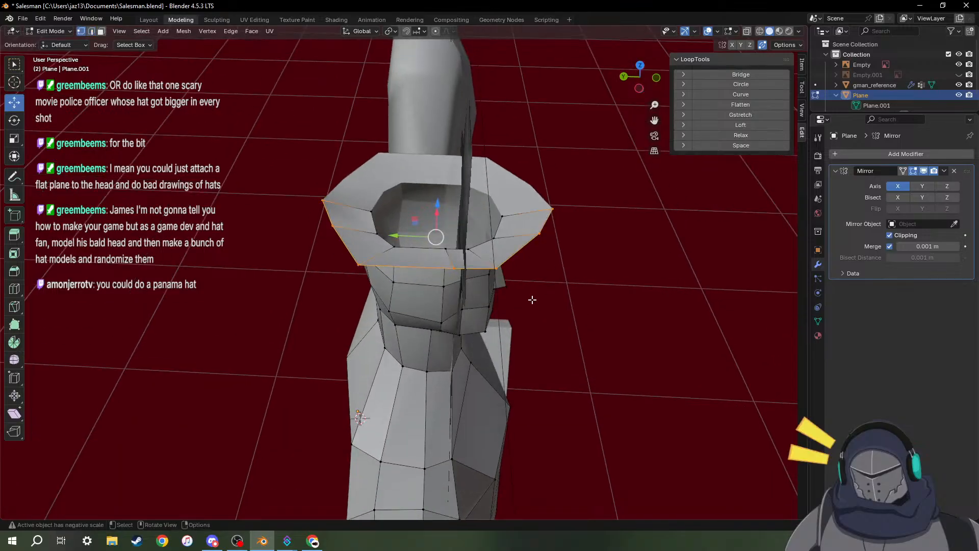
left_click(465, 266, "alt")
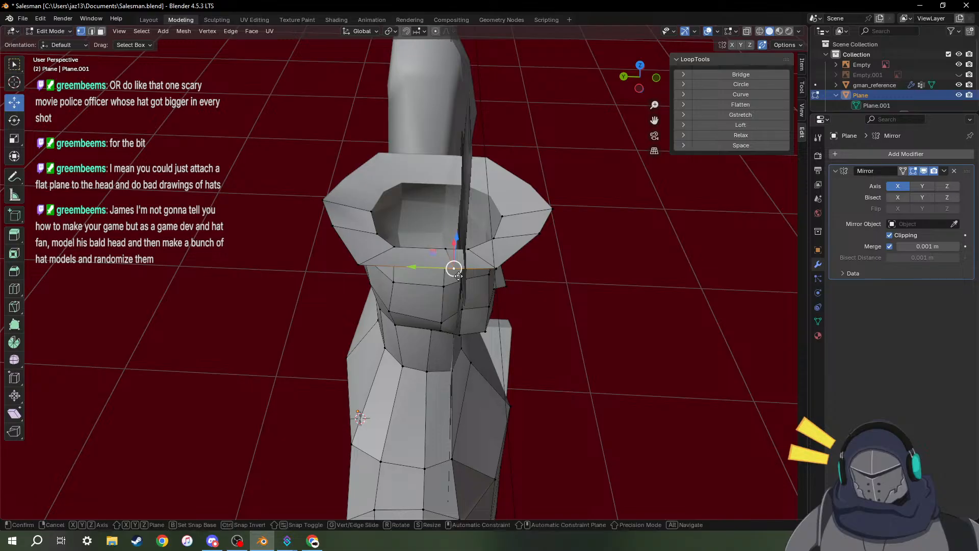
key("shift+v")
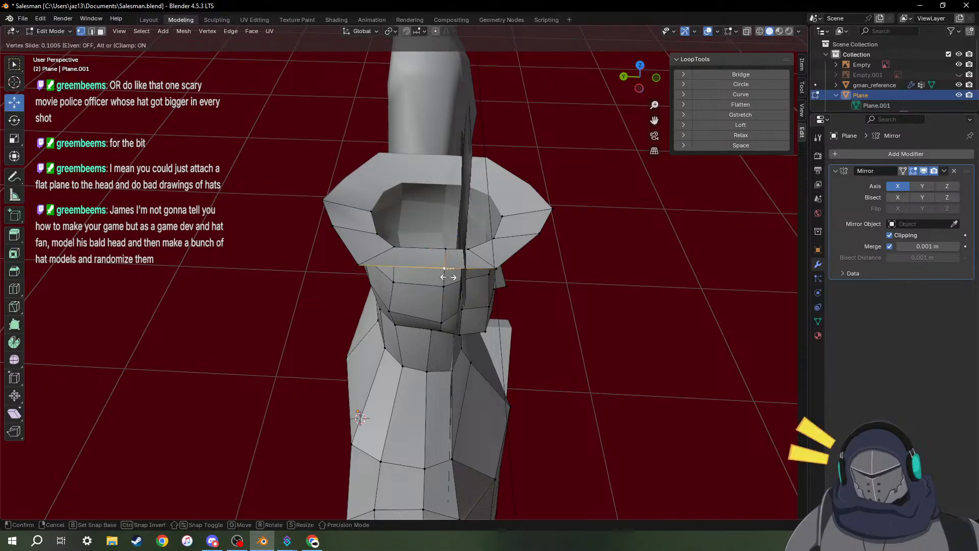
left_click(448, 277)
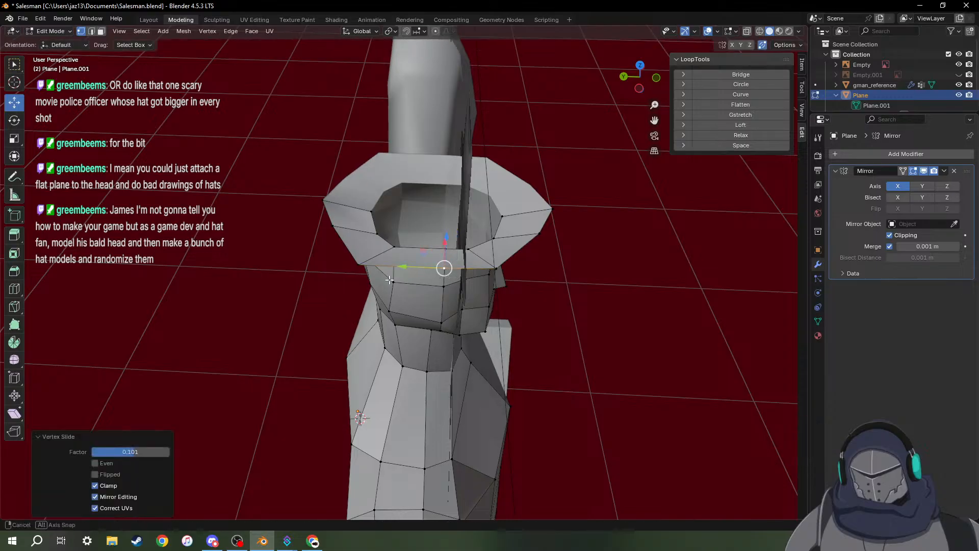
Move the rear side corner vertex of the brim's outer edge inward about 0.008 m along X.
middle_click_drag(403, 280, 433, 333)
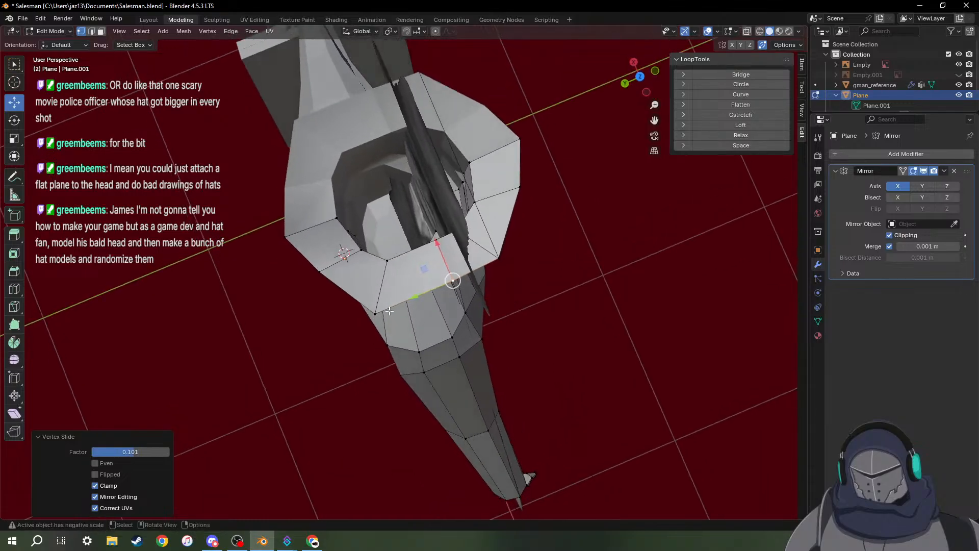
left_click(376, 313)
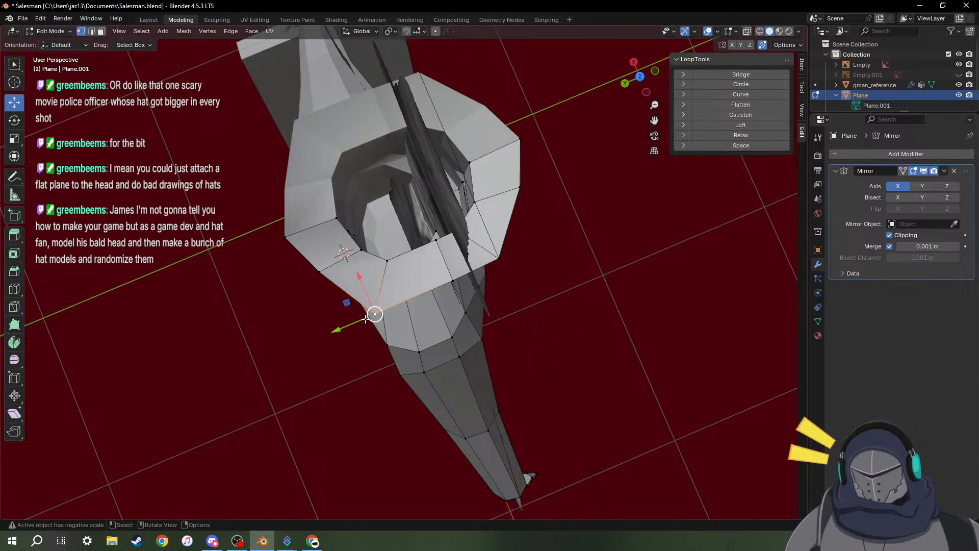
left_click_drag(366, 320, 371, 275)
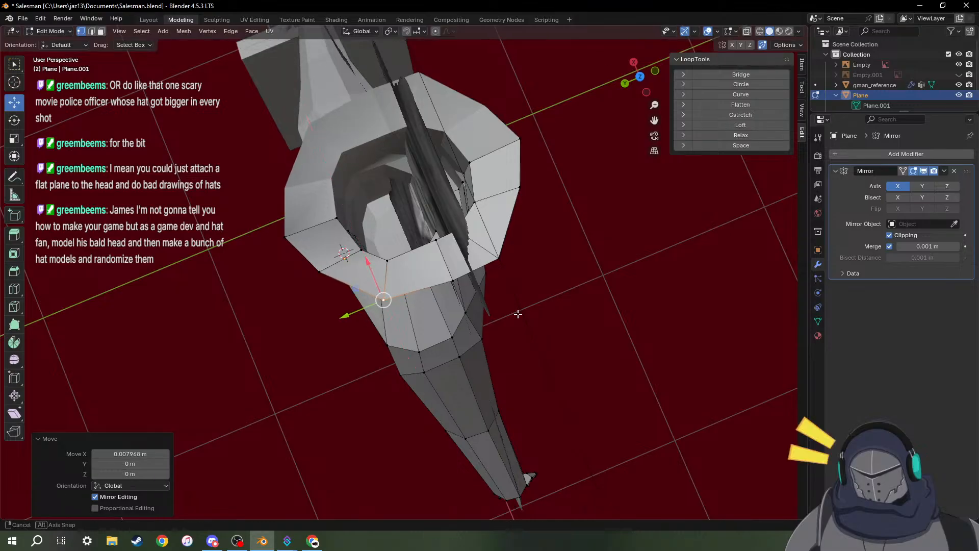
Select the brim's outer edges as one continuous path from the back around the side to the front.
middle_click_drag(518, 313, 582, 294)
key("2")
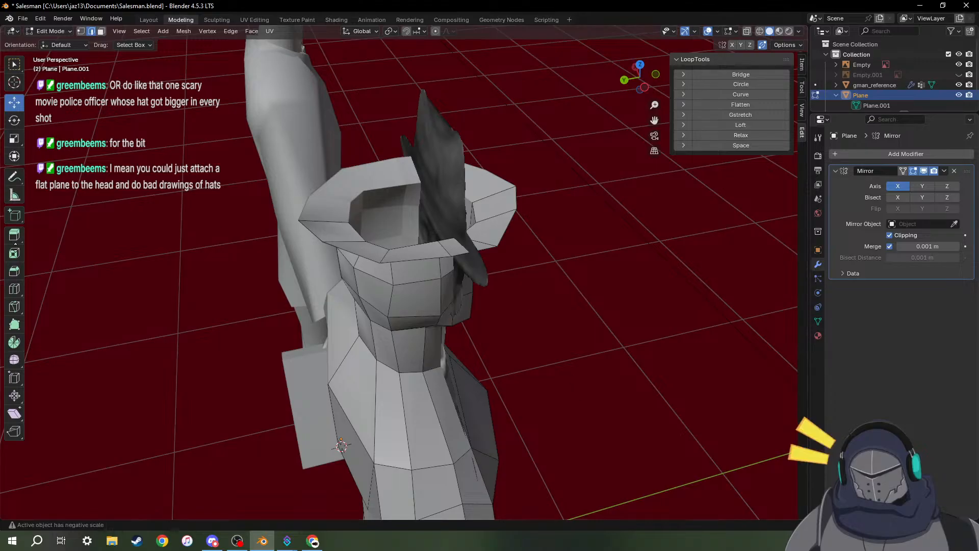
middle_click_drag(286, 223, 311, 243)
left_click(310, 243)
middle_click_drag(501, 237, 559, 275)
left_click(561, 274, "shift")
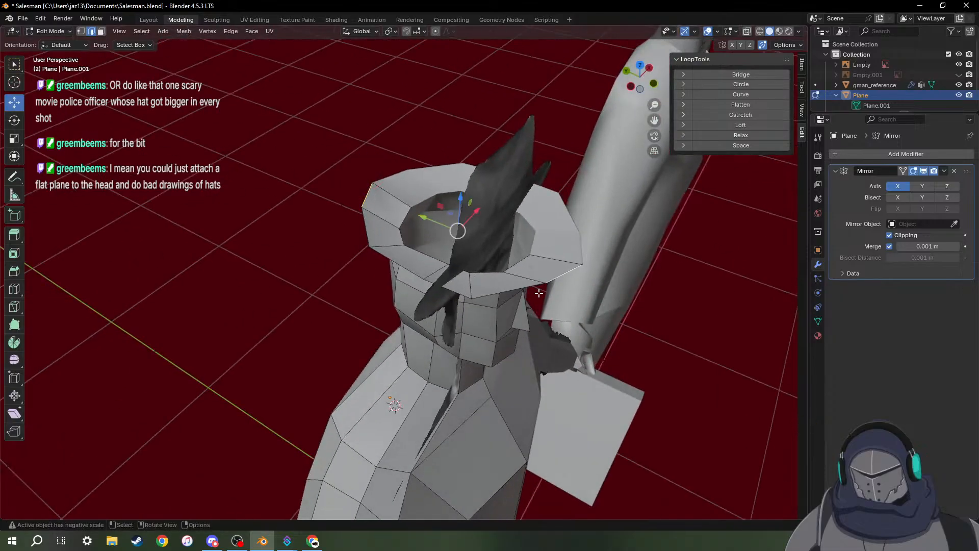
left_click(370, 194, "ctrl")
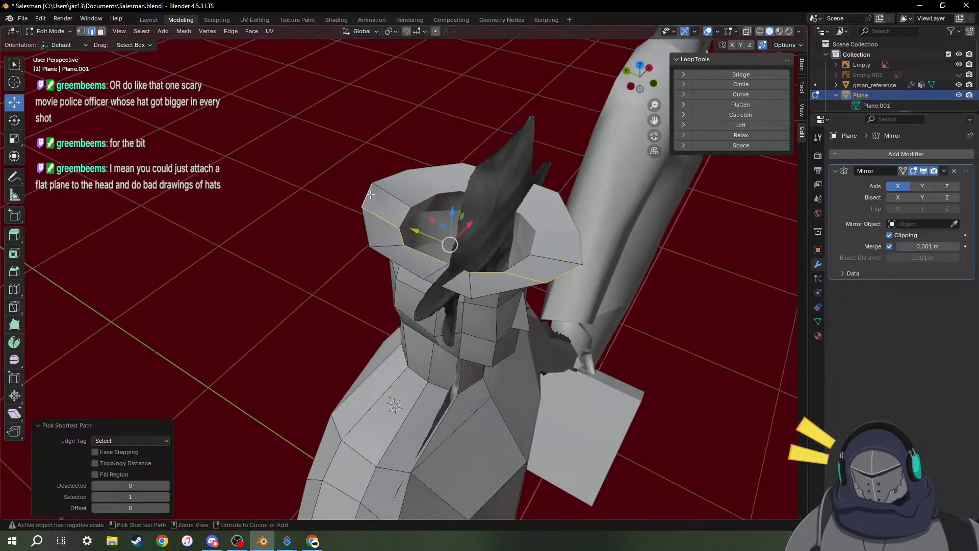
left_click(368, 199)
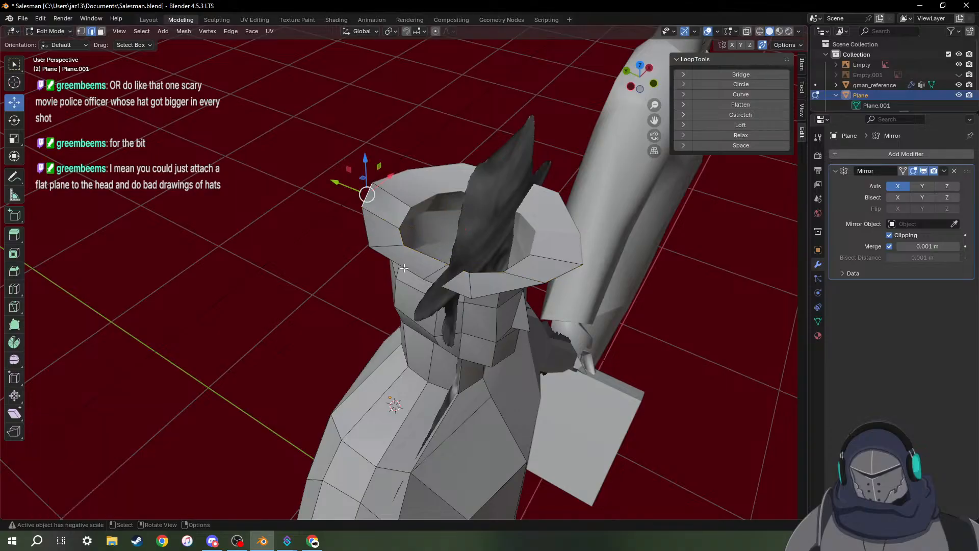
left_click(500, 293, "ctrl")
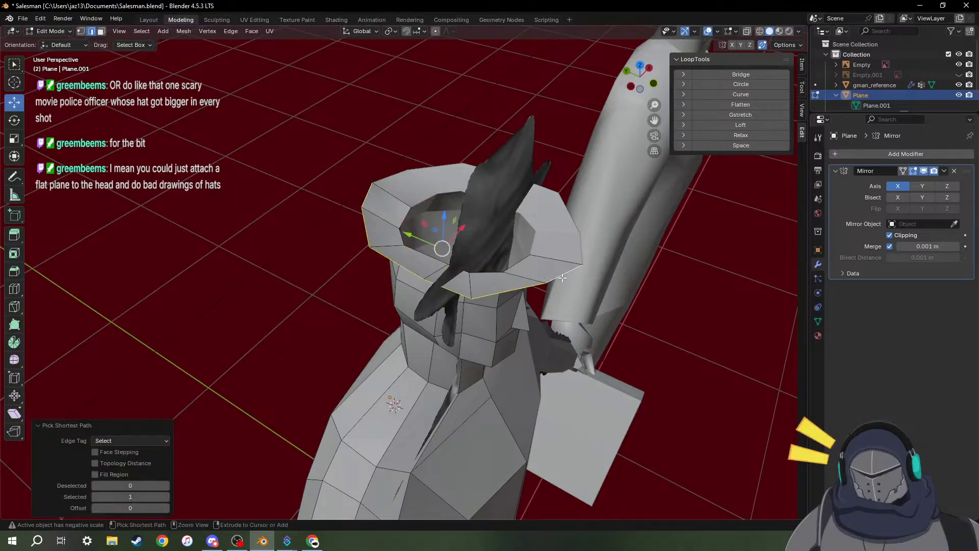
mouse_move(565, 280)
middle_mouse_down()
mouse_move(572, 289)
mouse_move(554, 271)
middle_mouse_up()
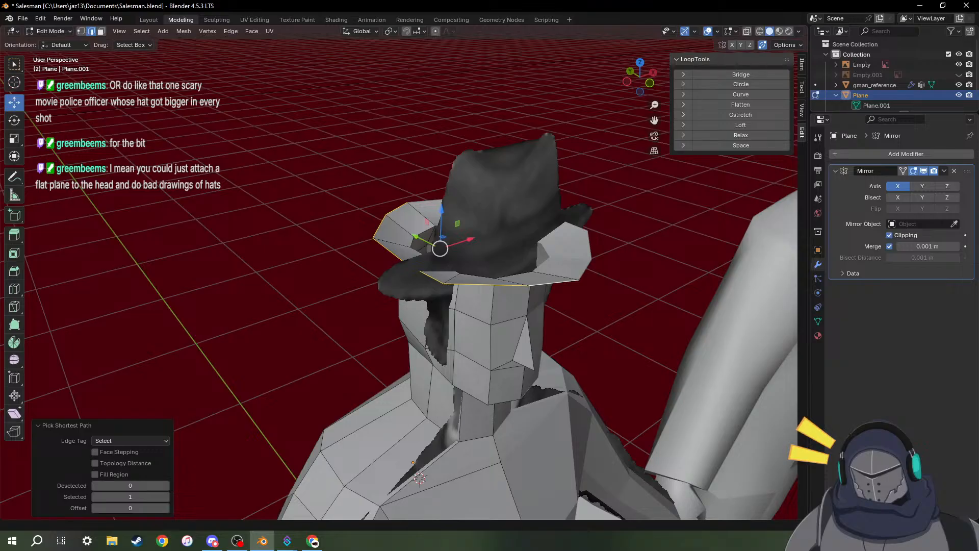
Switch to Chrome, search Google for "scary movie cop hat", view the sheriff's hat image comparison, and return to Blender.
left_click(173, 542)
type("sca")
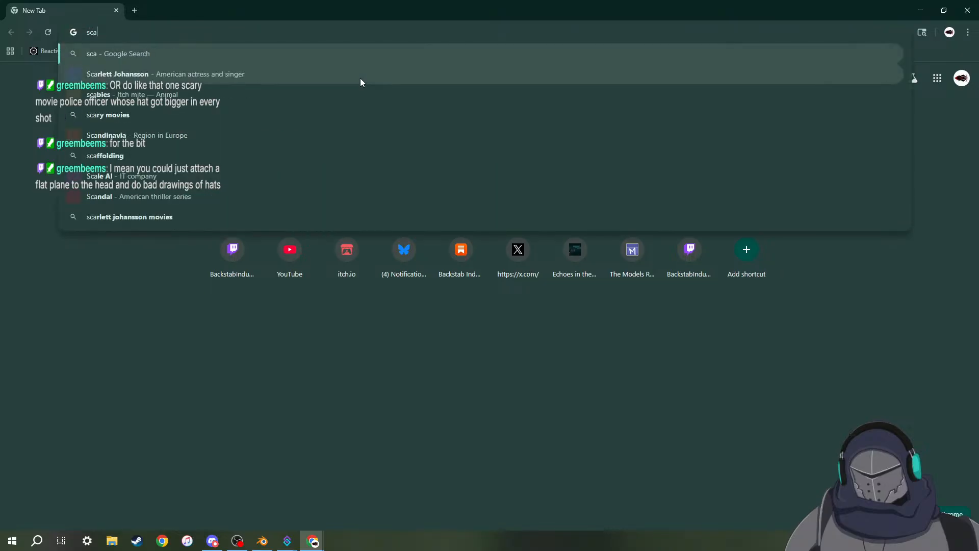
type("ry mv")
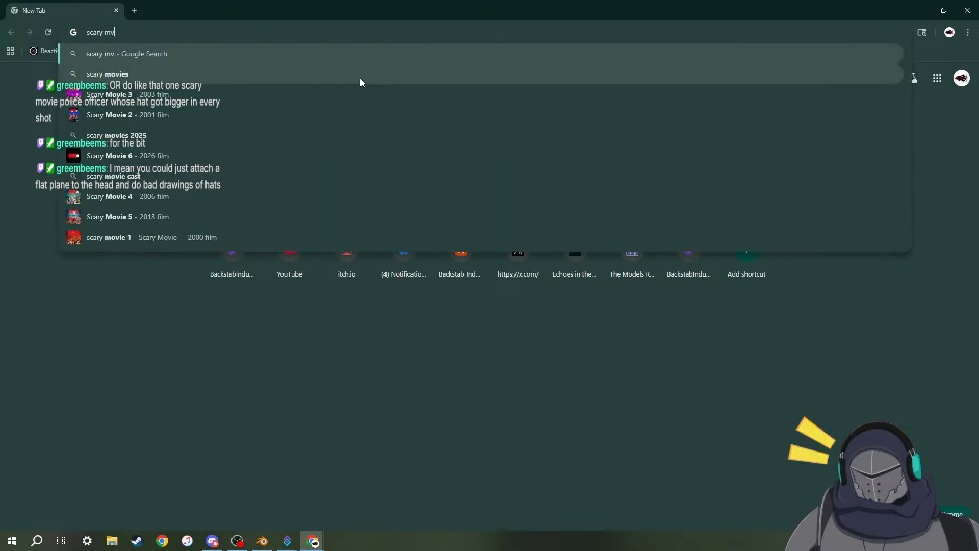
key("BackSpace")
type("ovie ")
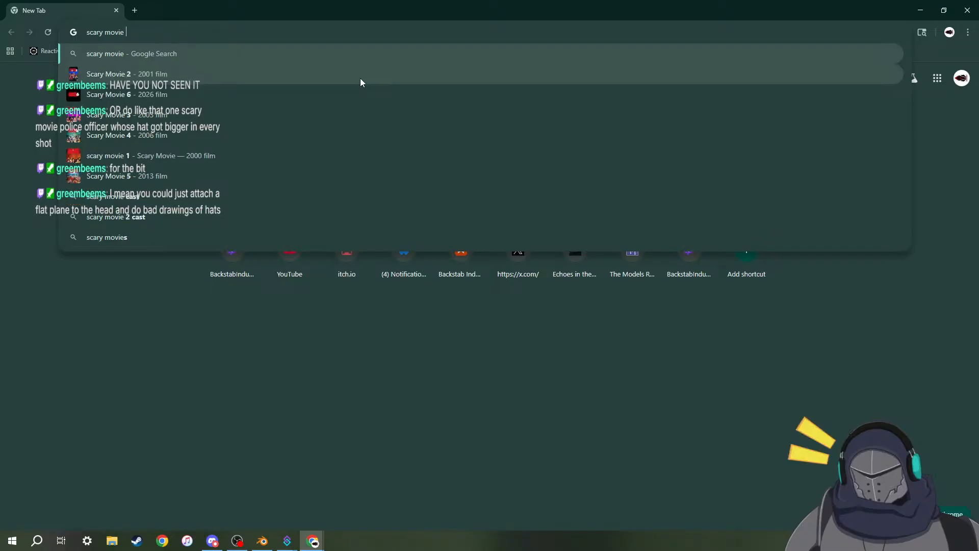
type("cop hat")
key("Return")
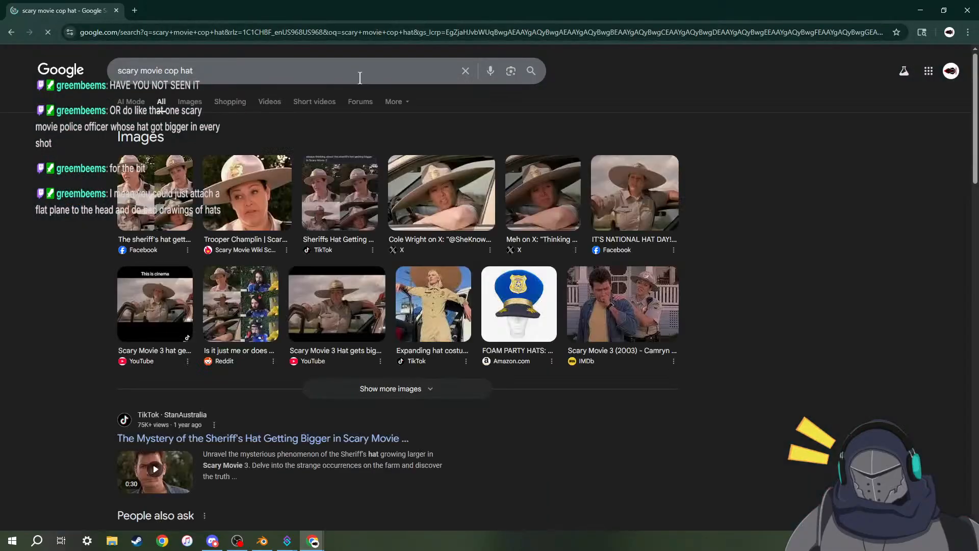
left_click(155, 193)
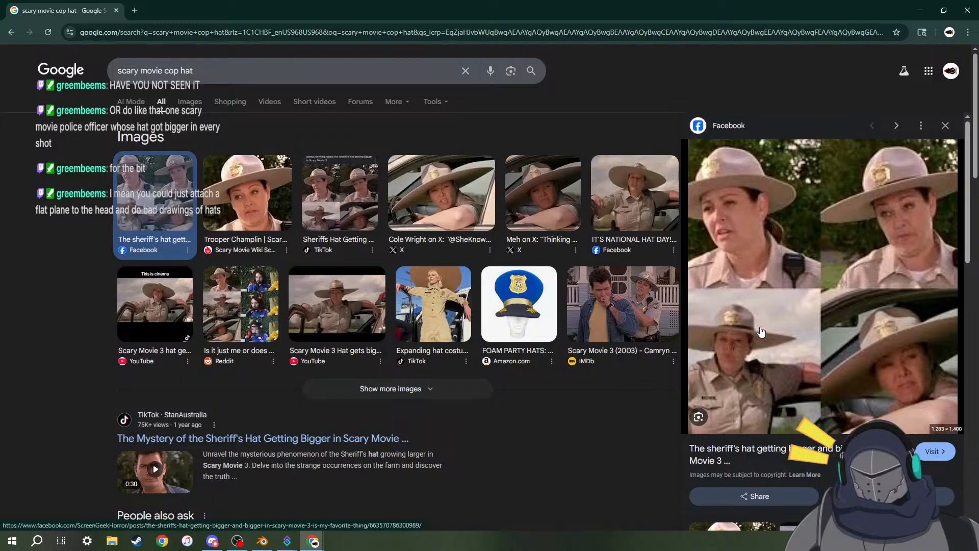
scroll(311, 417, "down", 1)
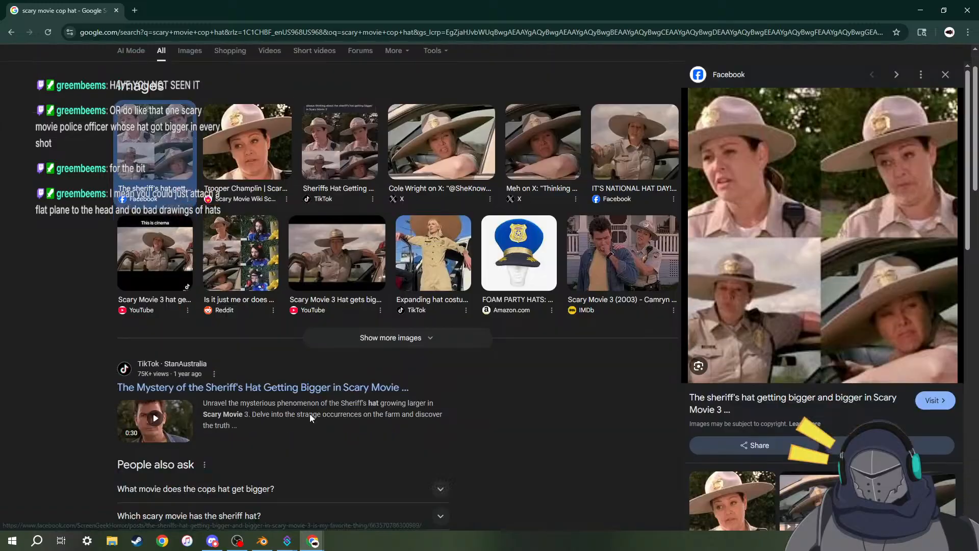
scroll(312, 421, "down", 2)
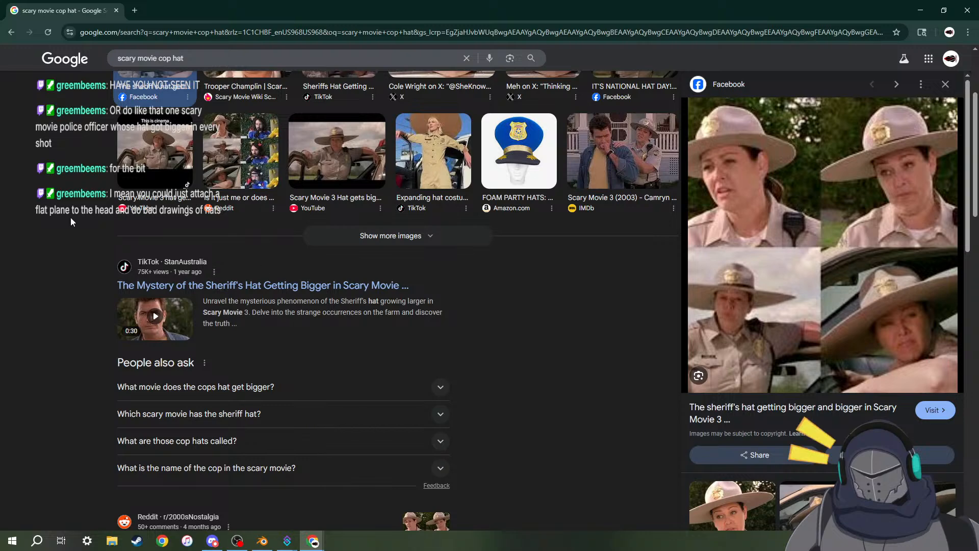
left_click(117, 10)
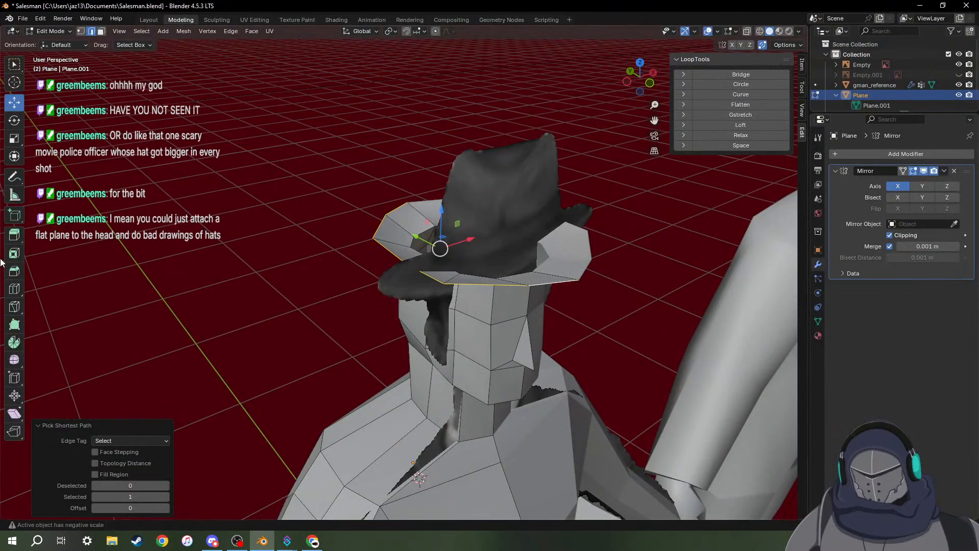
Lower the brim's outer edge about 0.0146 m along Z.
middle_click_drag(391, 326, 449, 277)
left_click_drag(438, 219, 437, 230)
middle_click_drag(437, 230, 369, 297)
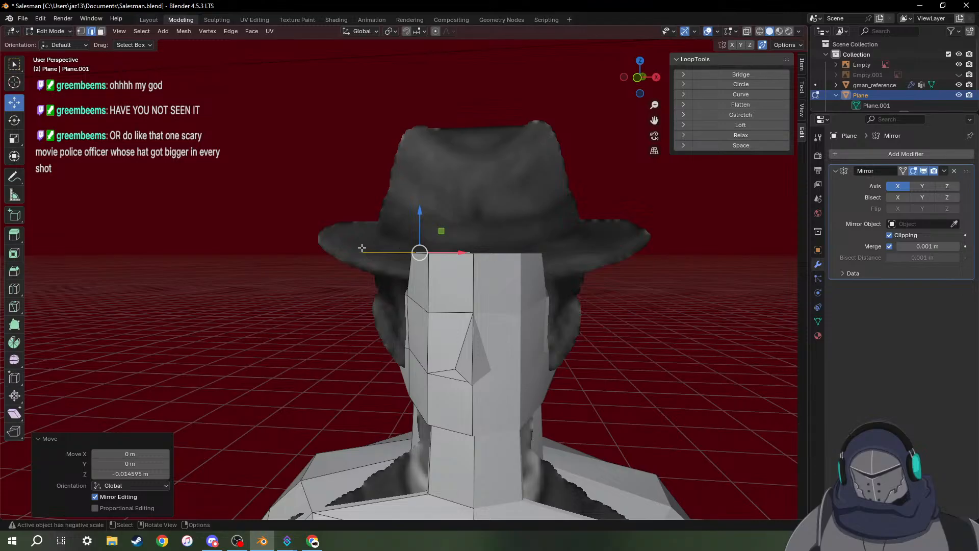
Widen the brim sideways by scaling its outer edge by 1.462 along X.
middle_click_drag(363, 246, 425, 268)
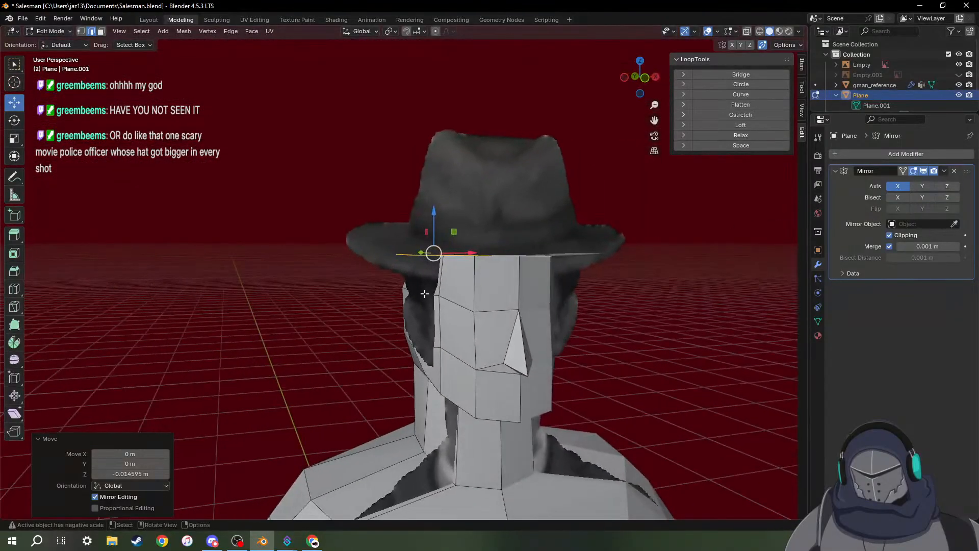
key("s")
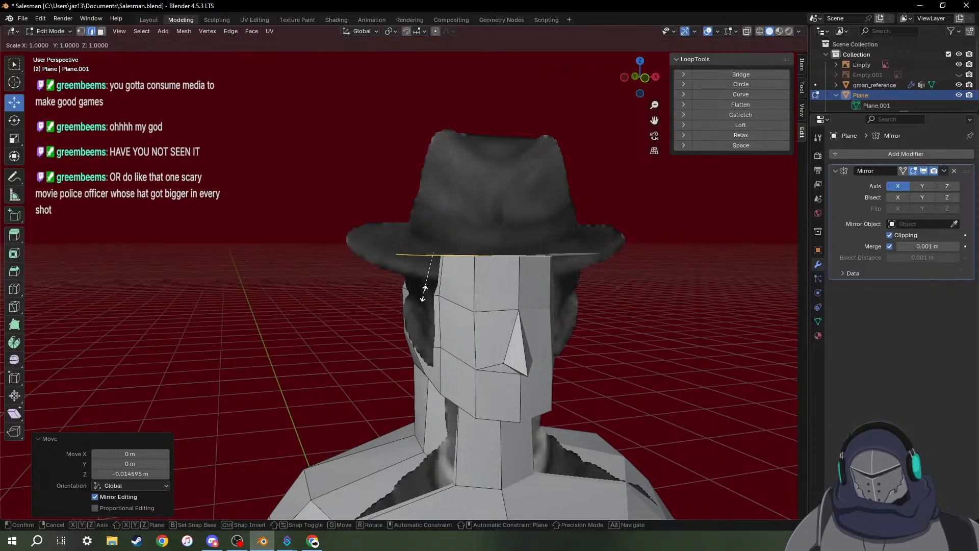
key("x")
left_click(390, 286)
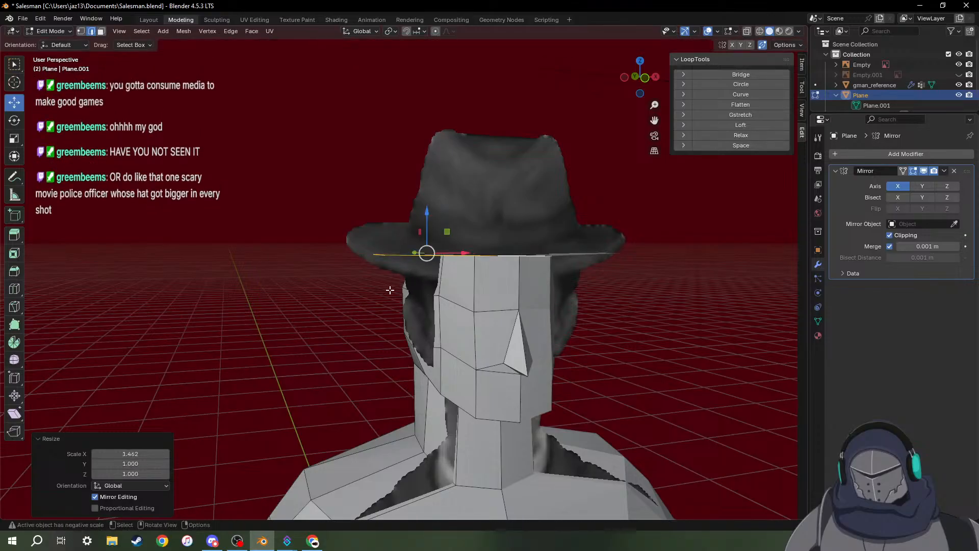
Lengthen the brim front to back by scaling its outer edge by 1.139 along Y.
middle_click_drag(391, 286, 524, 332)
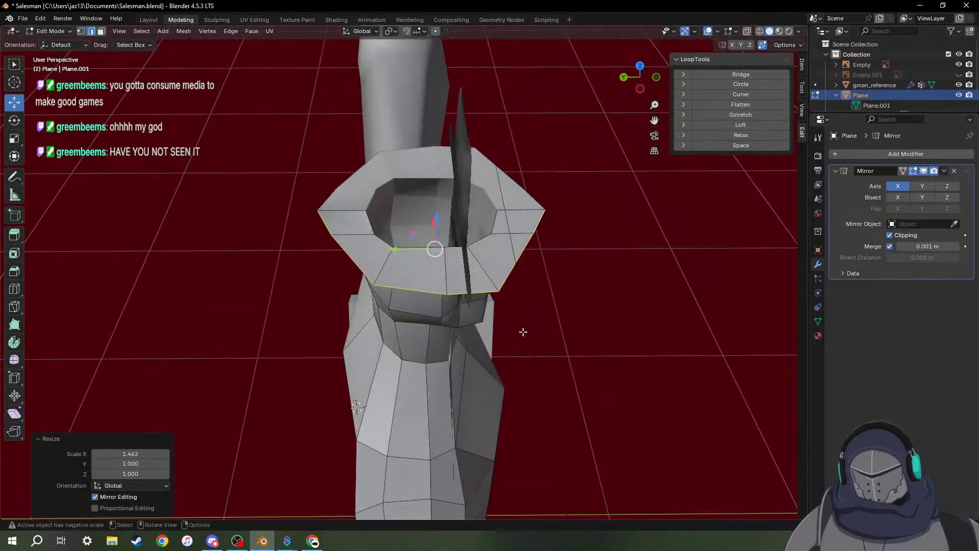
key("s")
key("y")
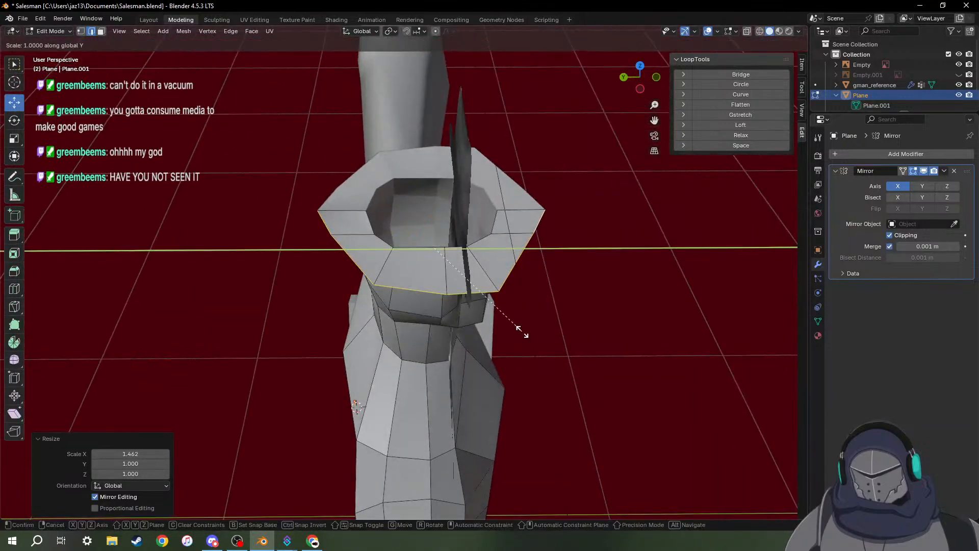
left_click(544, 332)
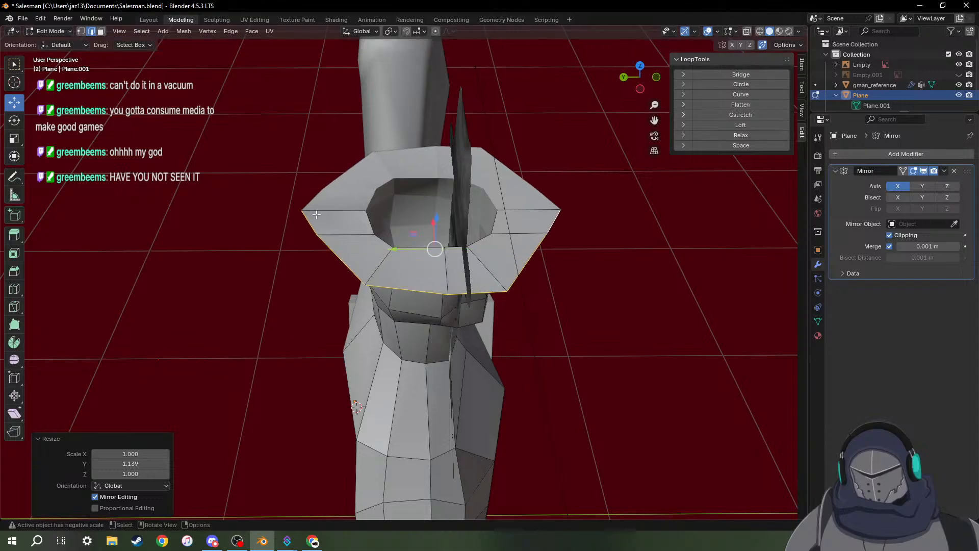
Pull the brim's rear outer vertices forward along Y, the centre one about 0.025 m and its neighbour about 0.012 m, then nudge the neighbour sideways.
key("1")
left_click(302, 210)
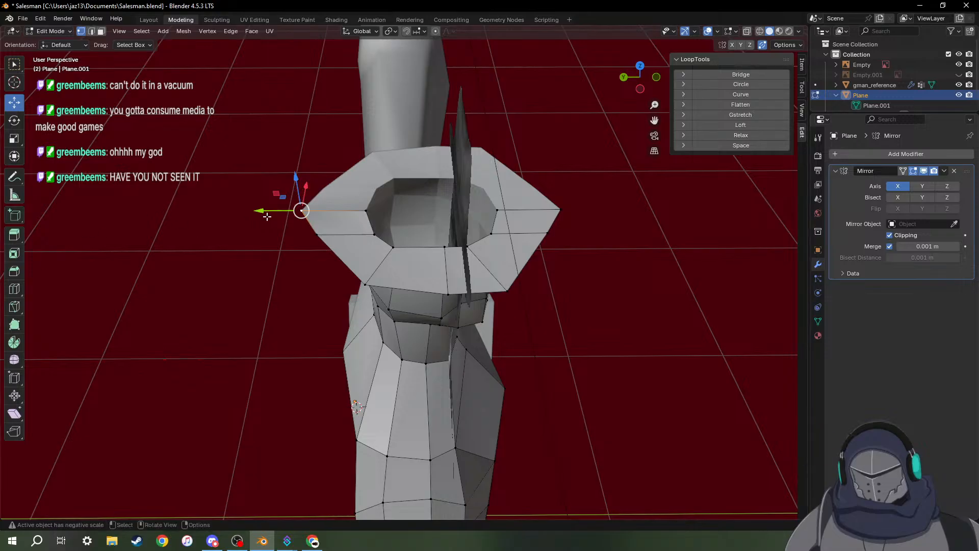
left_click_drag(266, 211, 288, 211)
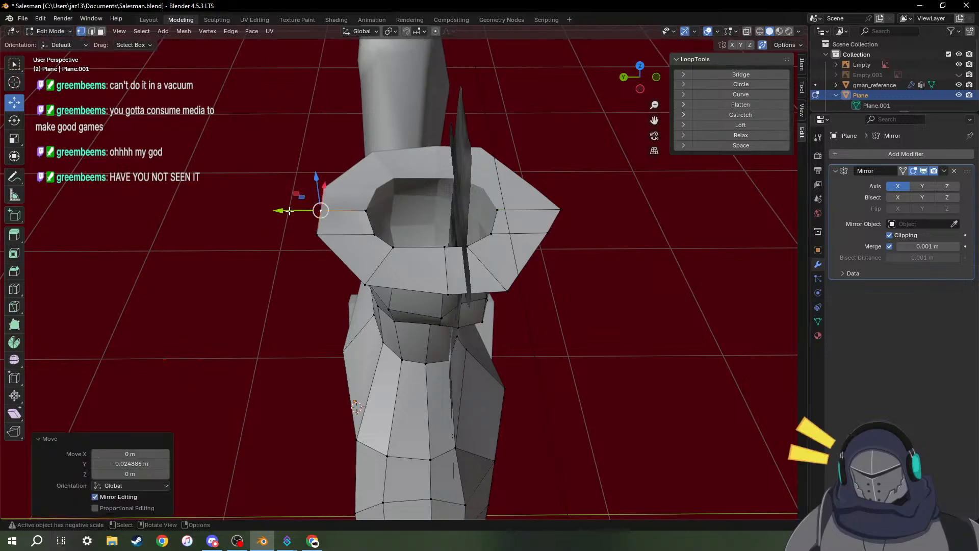
left_click(317, 234)
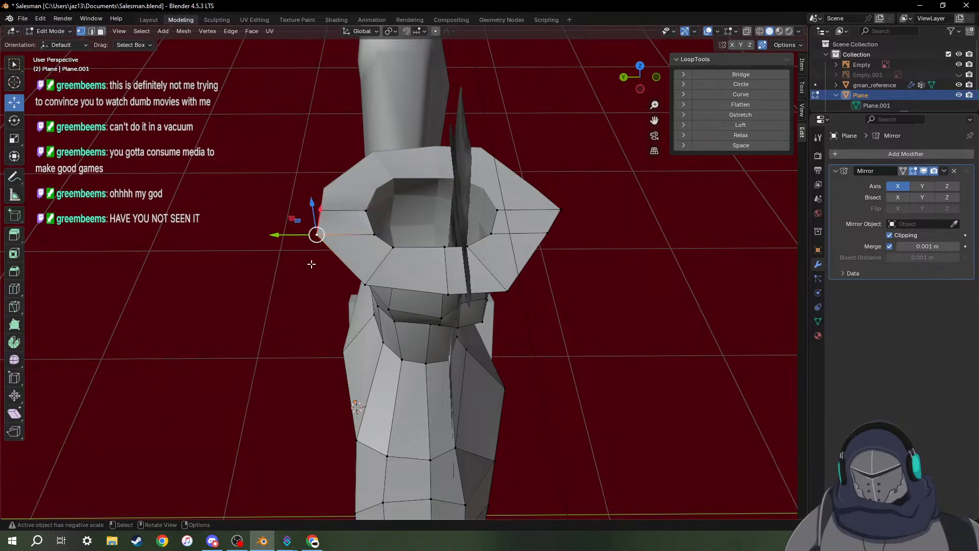
middle_click_drag(346, 250, 264, 285)
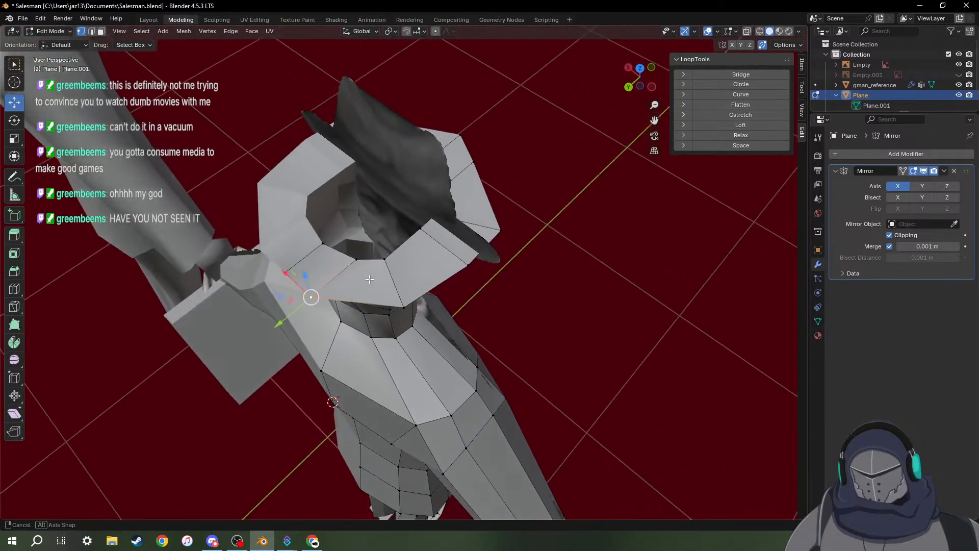
left_click_drag(286, 273, 316, 314)
middle_click_drag(395, 279, 372, 329)
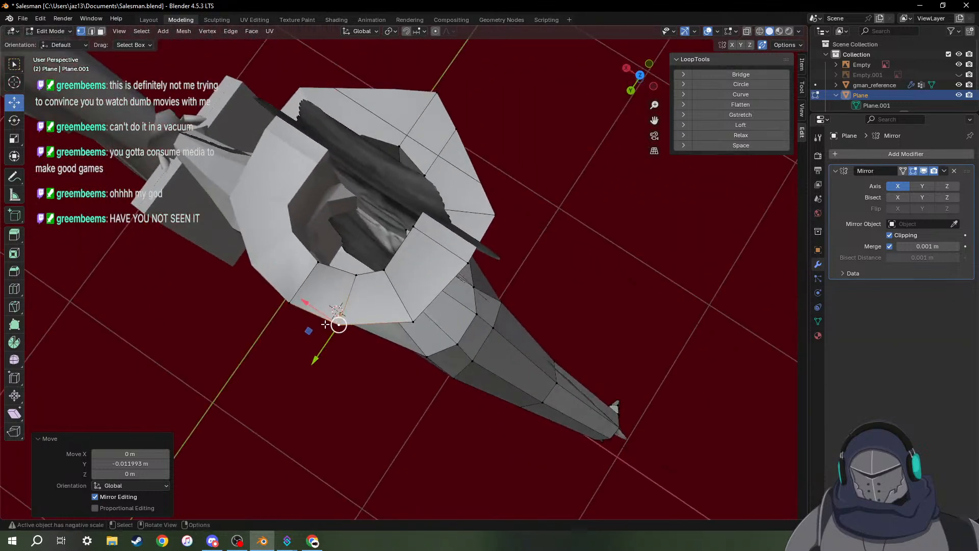
mouse_move(329, 319)
left_mouse_down()
mouse_move(345, 325)
mouse_move(340, 344)
mouse_move(334, 309)
left_mouse_up()
Pull the brim's rear corner vertex inward and shift the front side vertex about 0.0126 m inward along X.
left_click(413, 322)
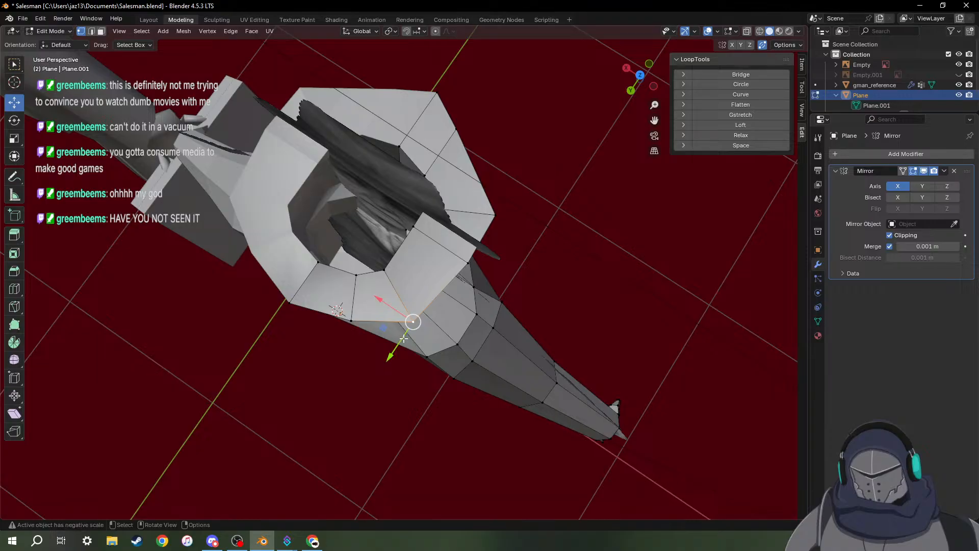
left_click_drag(404, 338, 407, 308)
middle_click_drag(461, 305, 411, 352)
left_click(437, 347)
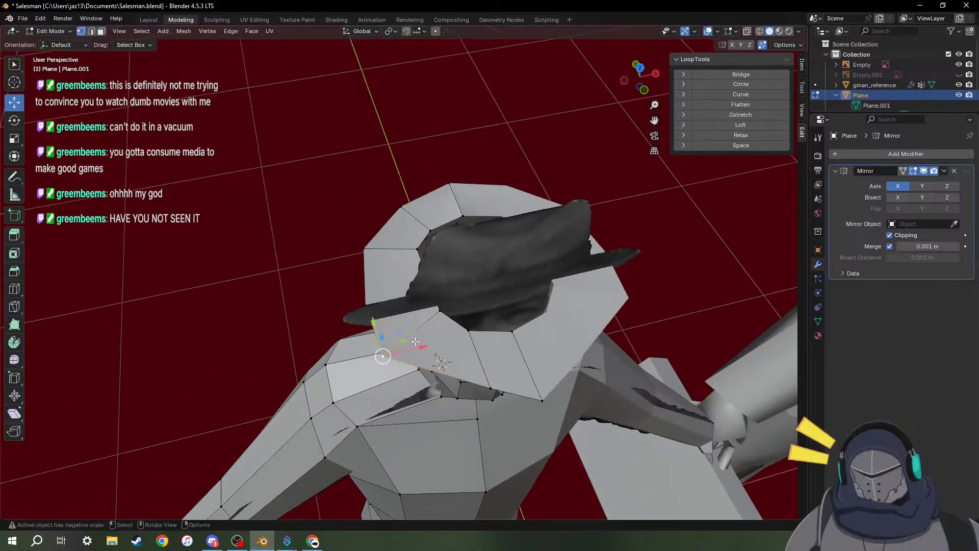
left_click_drag(419, 347, 454, 348)
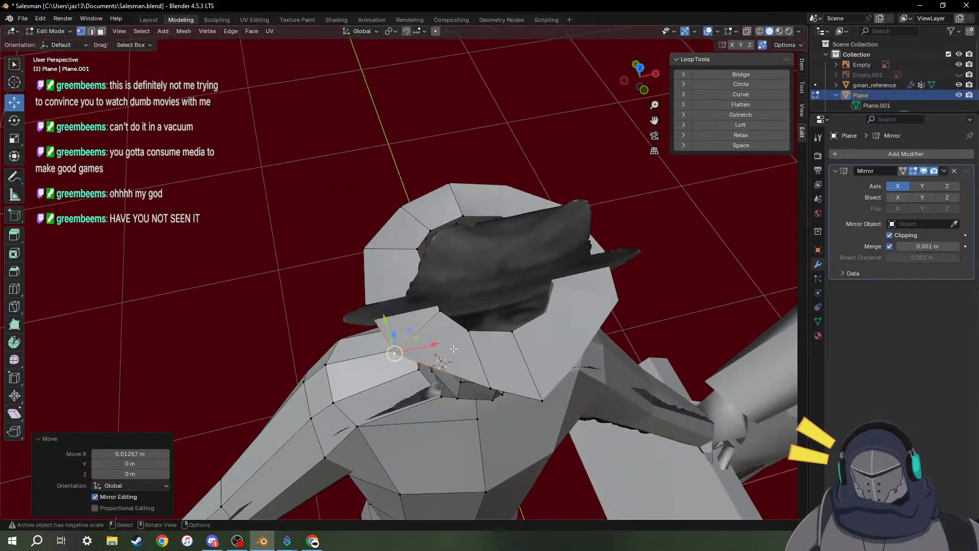
Round the brim's front outline by pulling its centre vertex back, spreading the front corner vertex outward, and nudging the adjacent side vertex in top view.
left_click(544, 401)
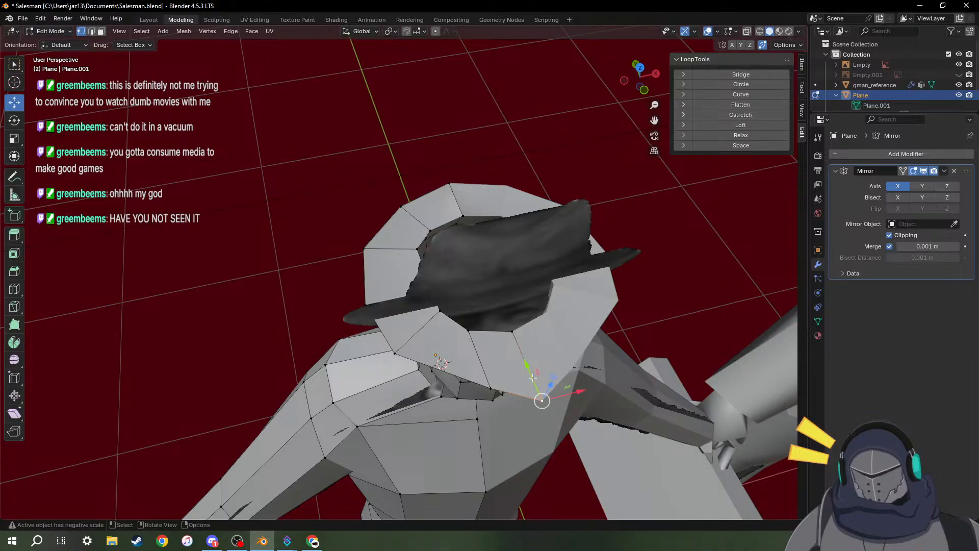
left_click_drag(533, 378, 465, 388)
left_click(490, 389)
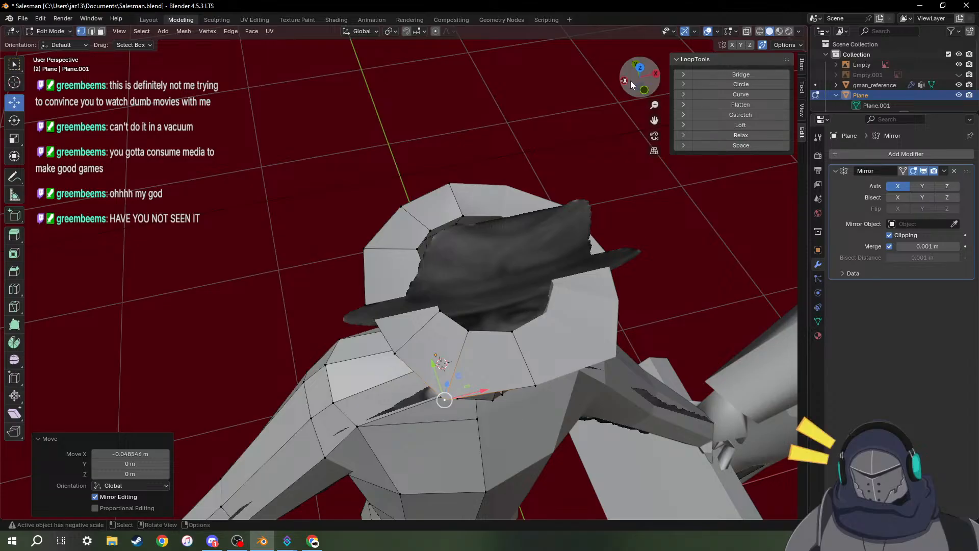
left_click(640, 68)
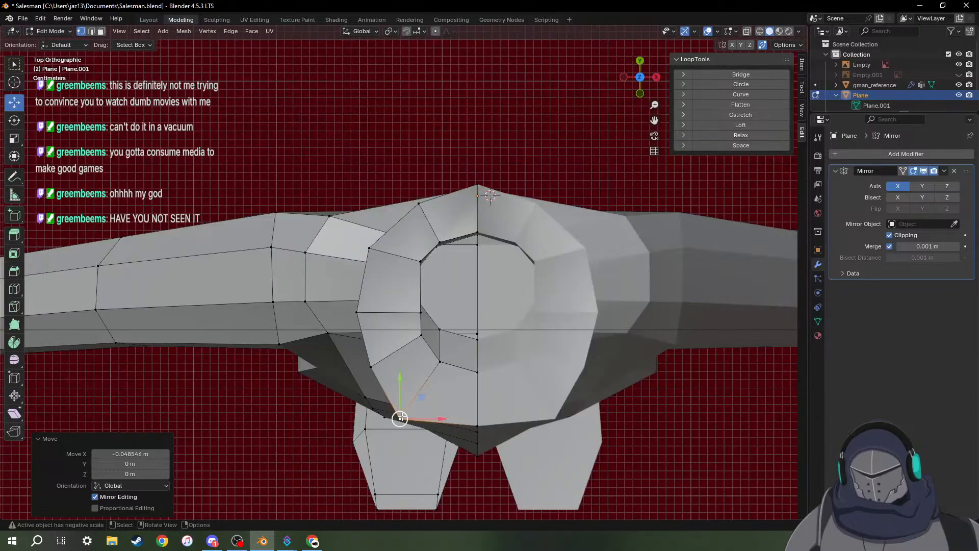
left_click_drag(400, 419, 416, 403)
left_click(371, 366)
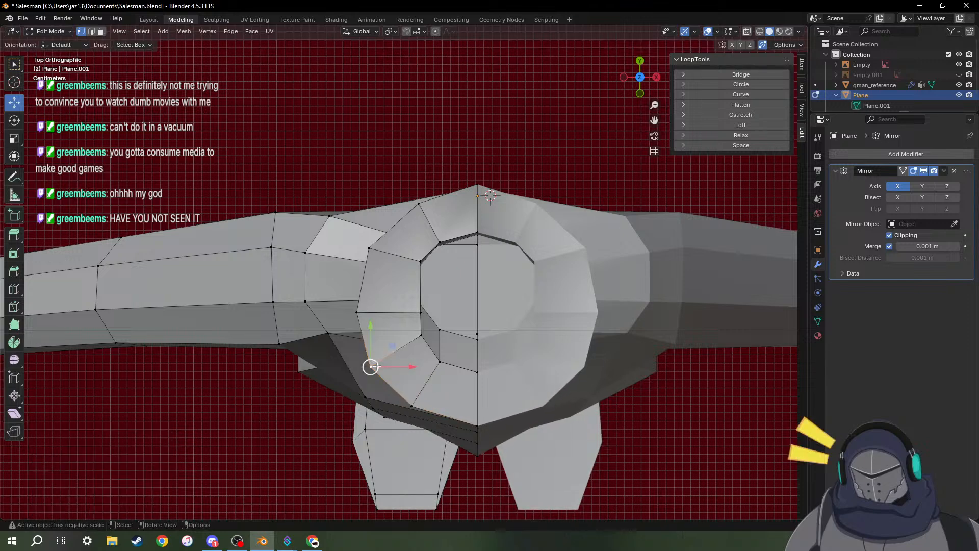
left_click_drag(371, 366, 373, 361)
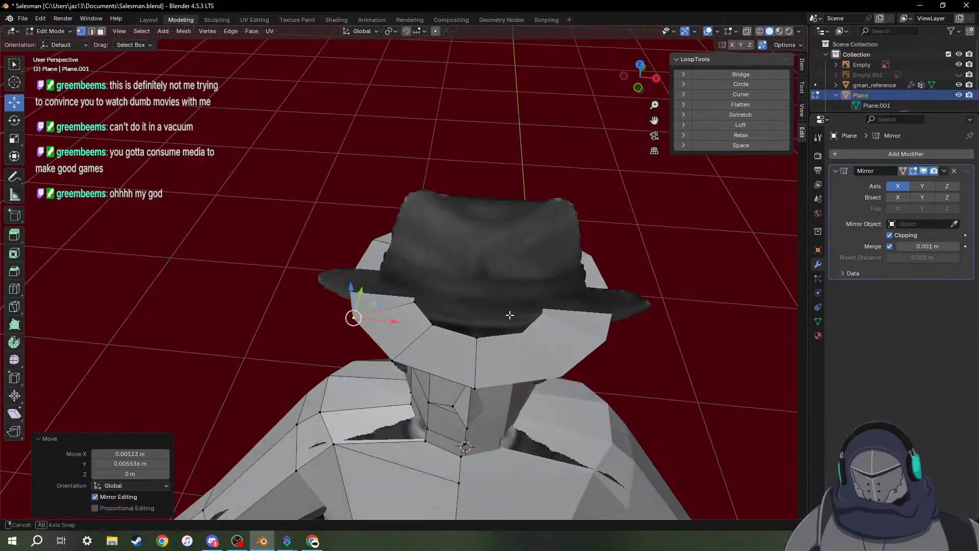
Select the brim's inner edge loop from the front centre around to the back in edge mode.
middle_click_drag(521, 389, 466, 344)
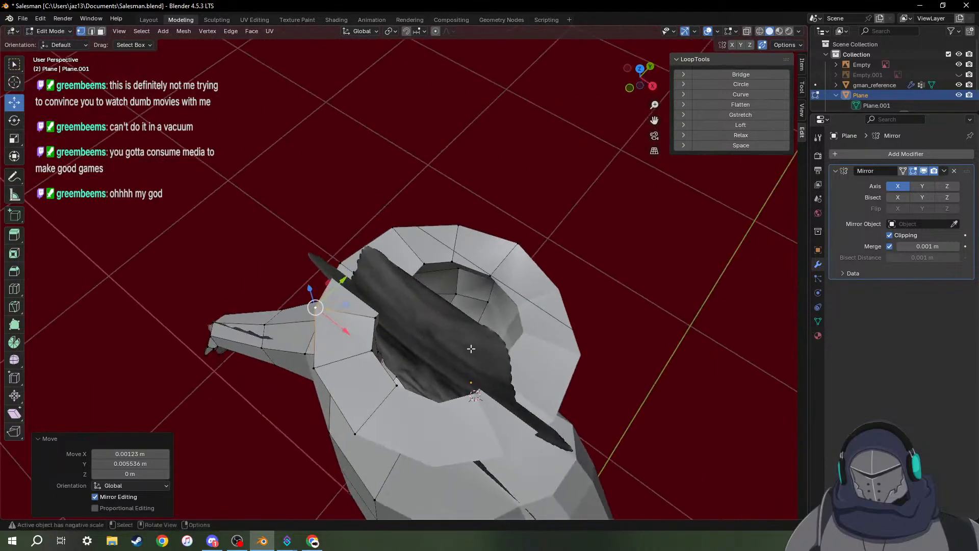
left_click(383, 360)
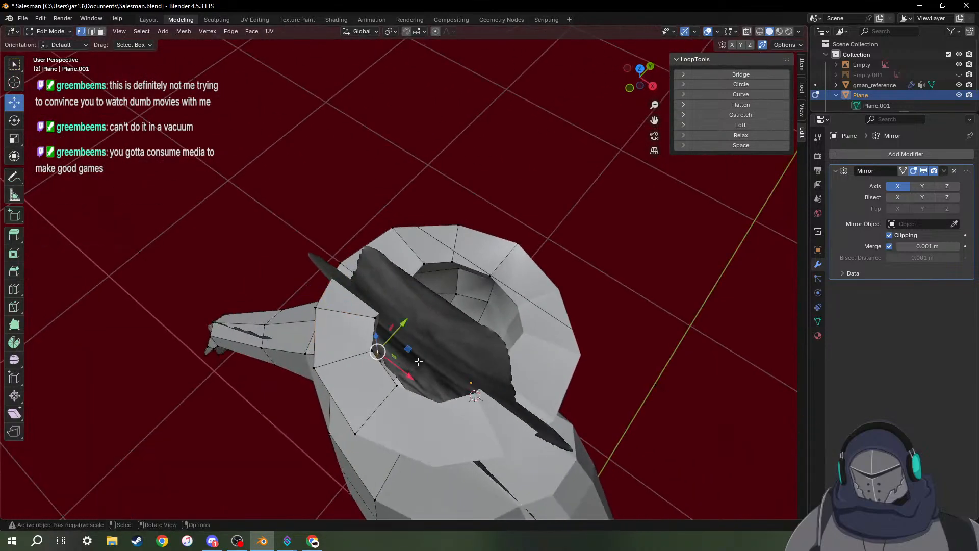
middle_click_drag(508, 241, 581, 187)
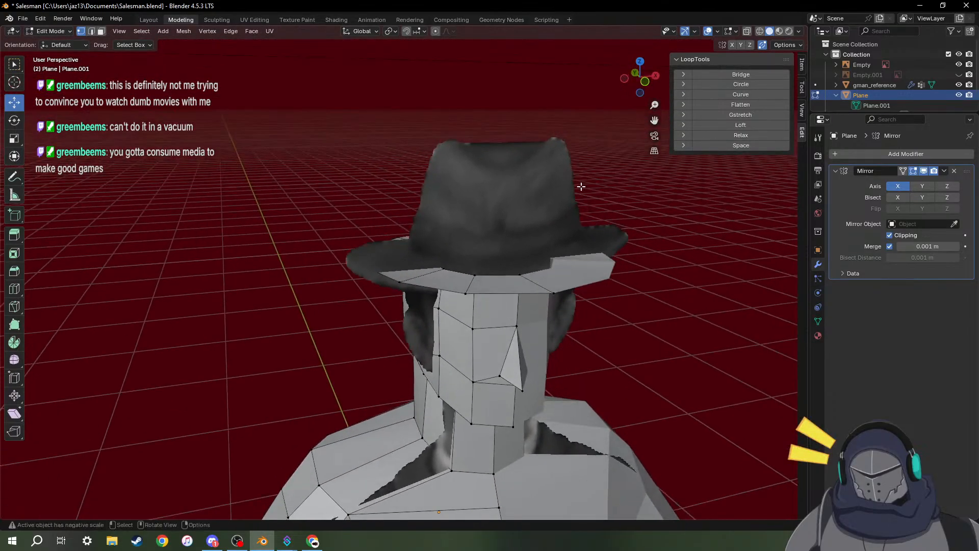
middle_click_drag(479, 211, 495, 252)
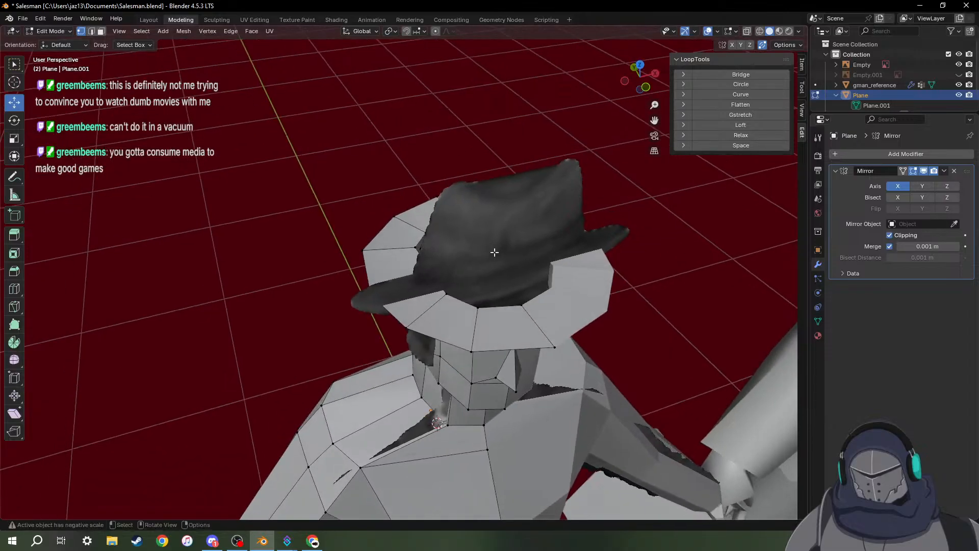
left_click(507, 308)
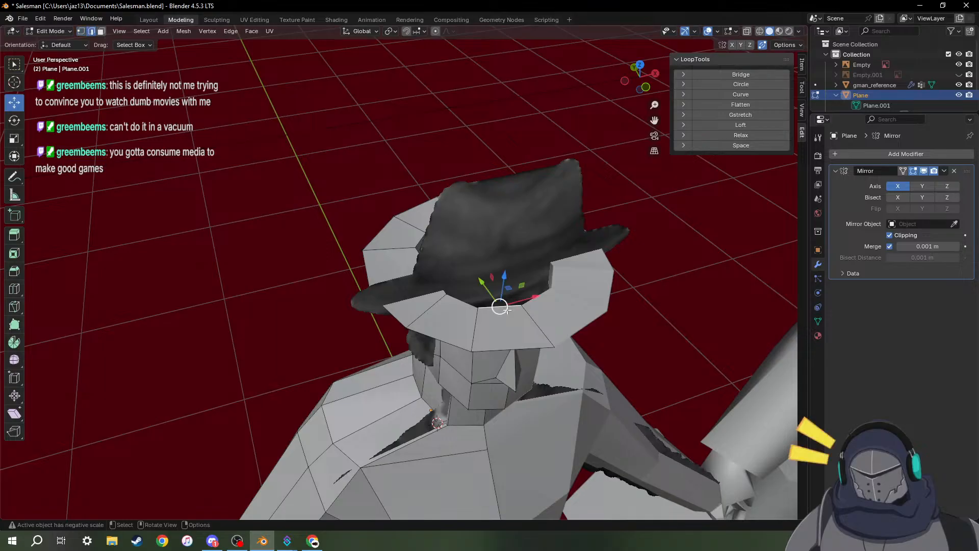
middle_click_drag(476, 318, 376, 262)
left_click(364, 223)
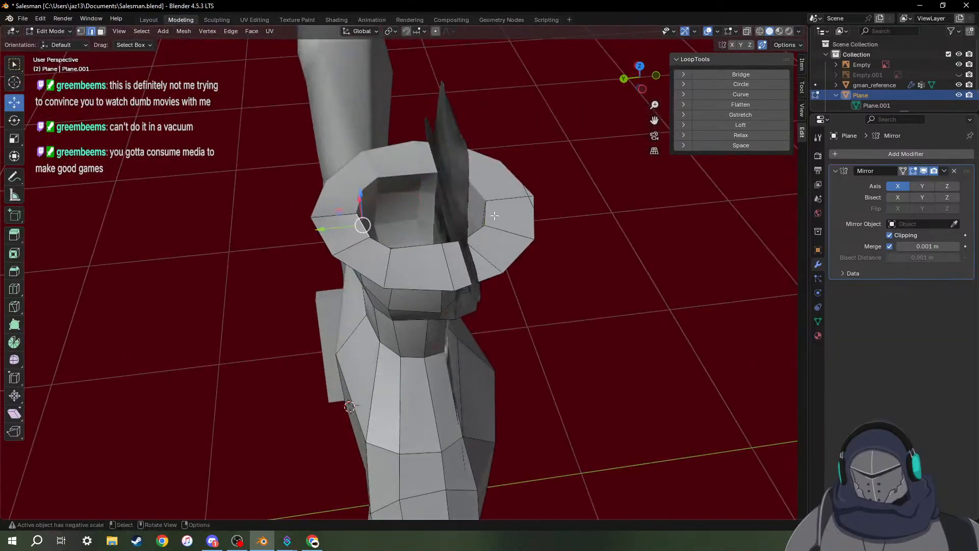
left_click(490, 223, "ctrl")
middle_click_drag(497, 235, 355, 170)
middle_click_drag(438, 235, 441, 256)
key("s")
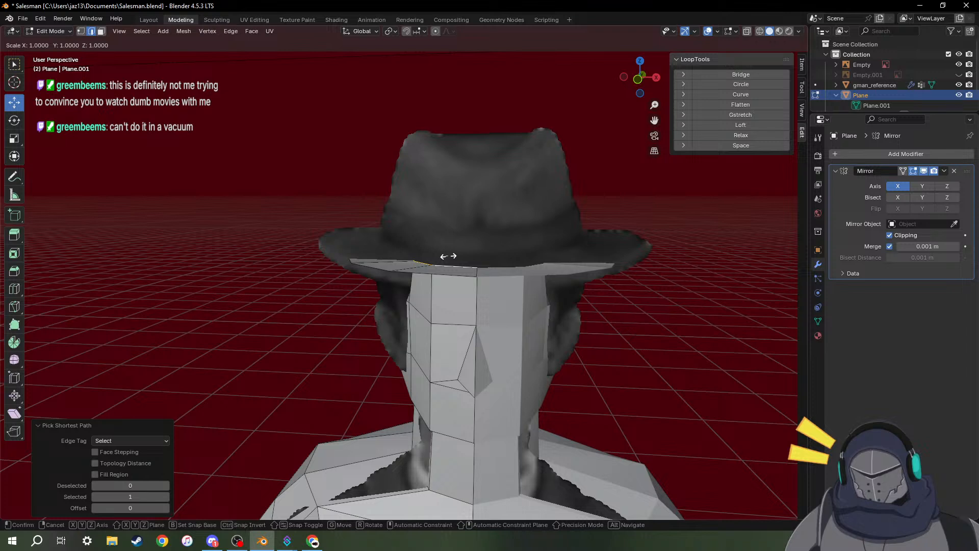
key("z")
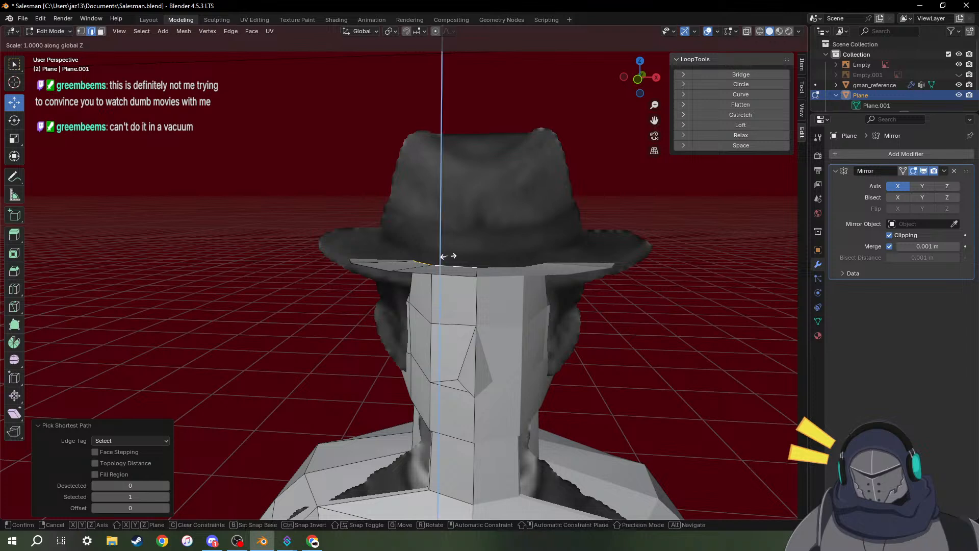
left_click(447, 224)
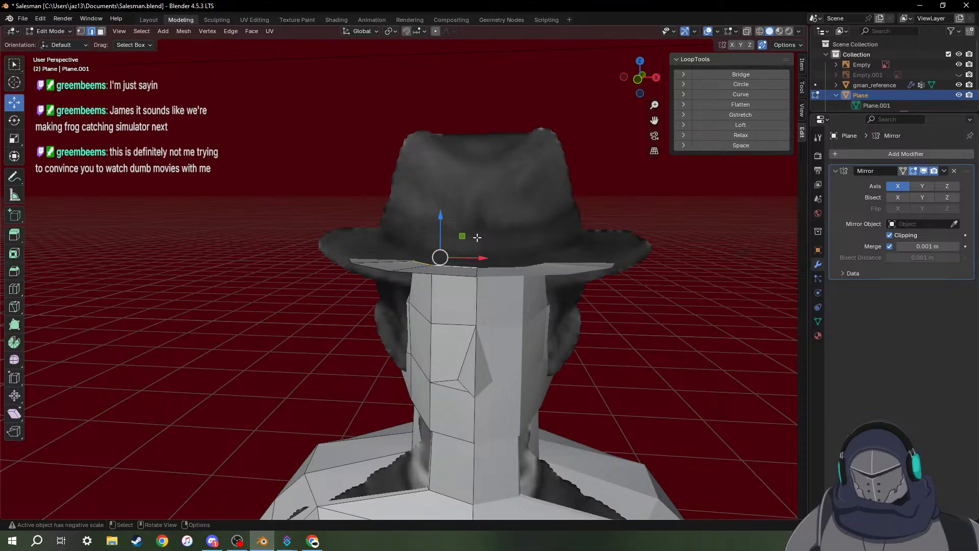
Try extruding the brim's inner edge loop upward about 0.185 m along Z, and undo the extrusion.
key("g")
key("z")
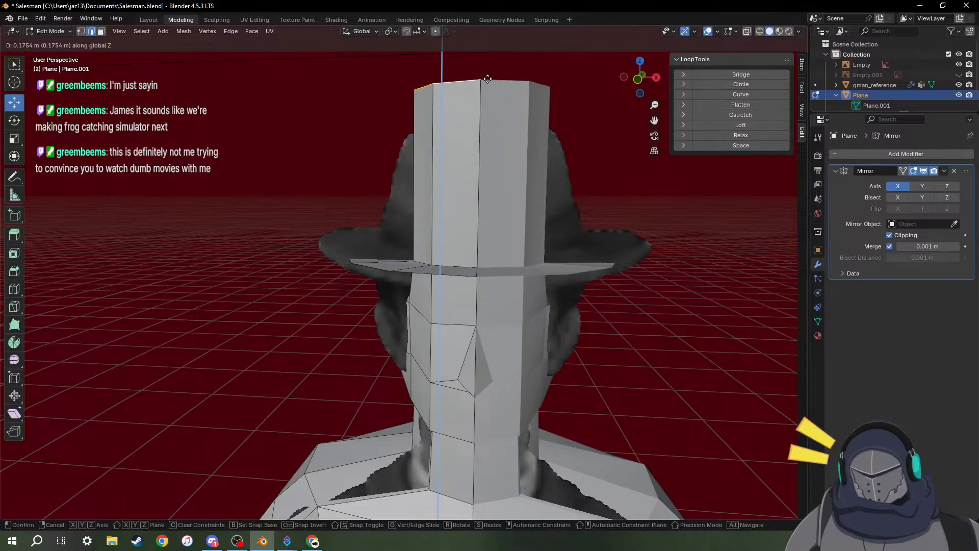
left_click(514, 127)
scroll(515, 130, "down", 4)
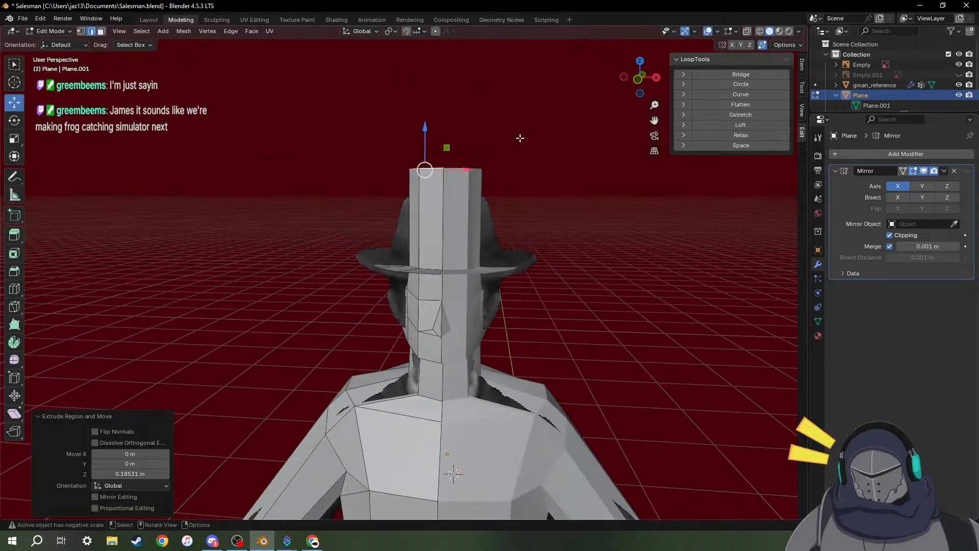
key("ctrl+z")
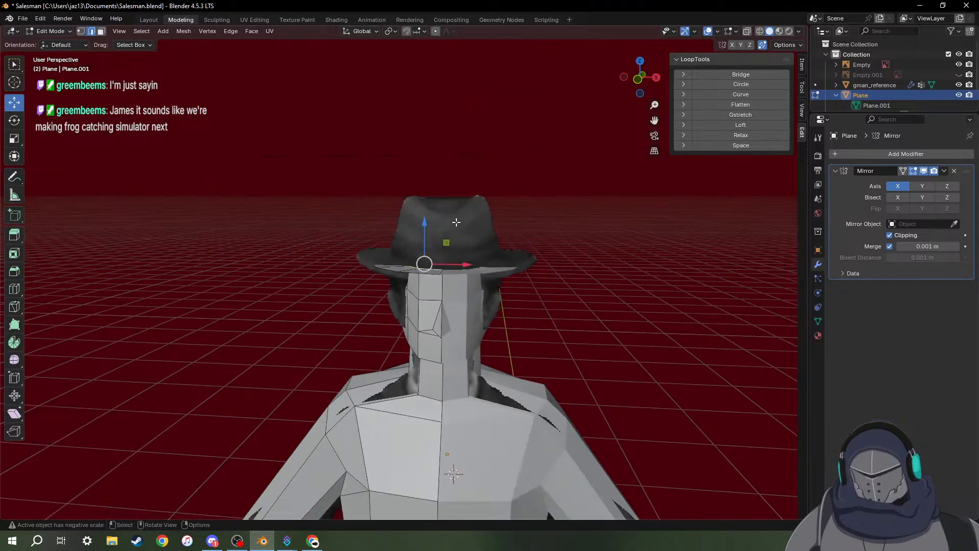
Extrude the brim's inner edge loop upward about 0.0444 m along Z to start the hat's crown.
scroll(454, 255, "up", 3)
scroll(456, 255, "down", 6)
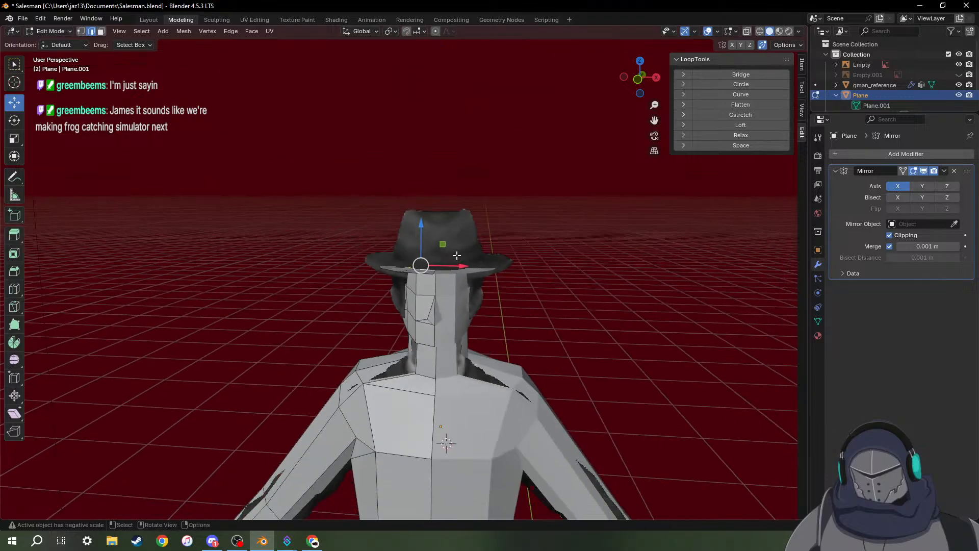
mouse_move(498, 261)
middle_mouse_down()
mouse_move(667, 239)
mouse_move(507, 250)
middle_mouse_up()
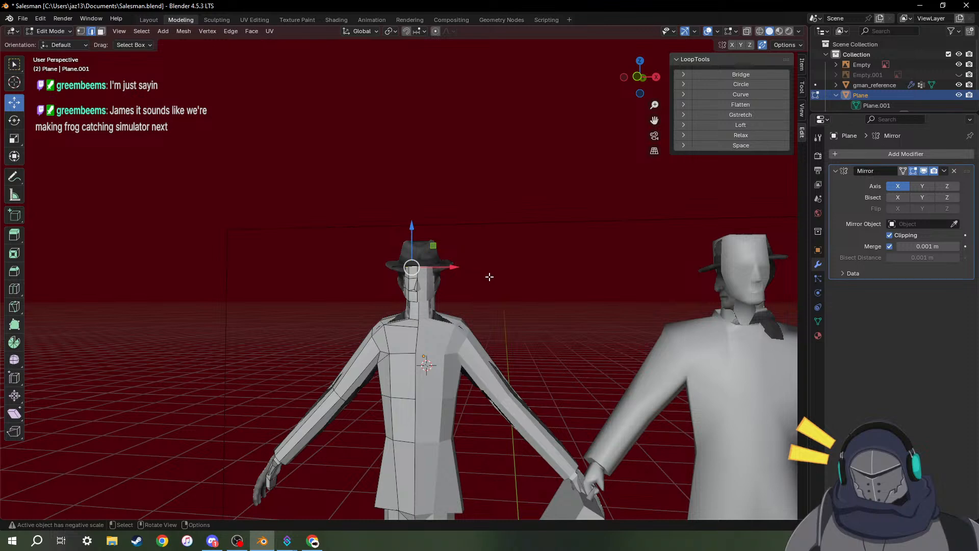
scroll(448, 282, "up", 8)
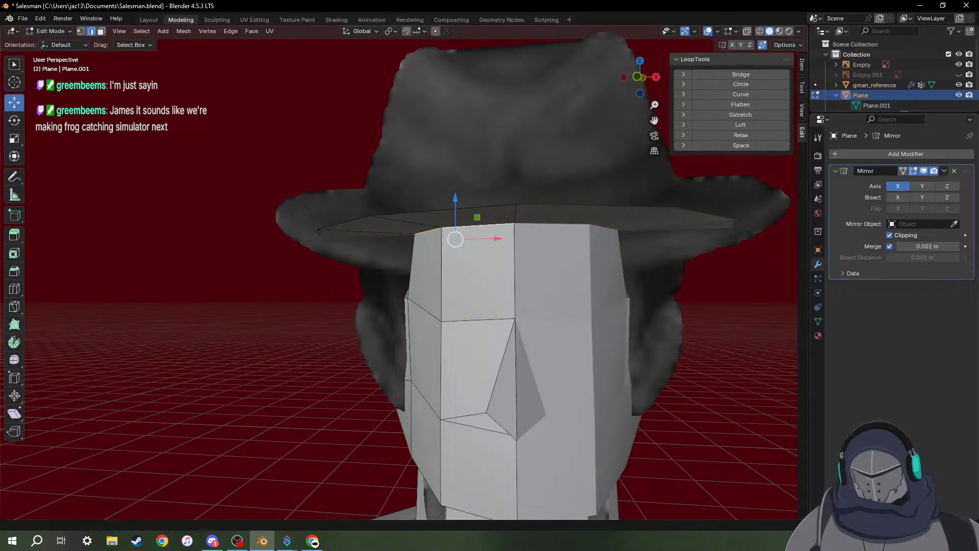
middle_click_drag(601, 295, 569, 289)
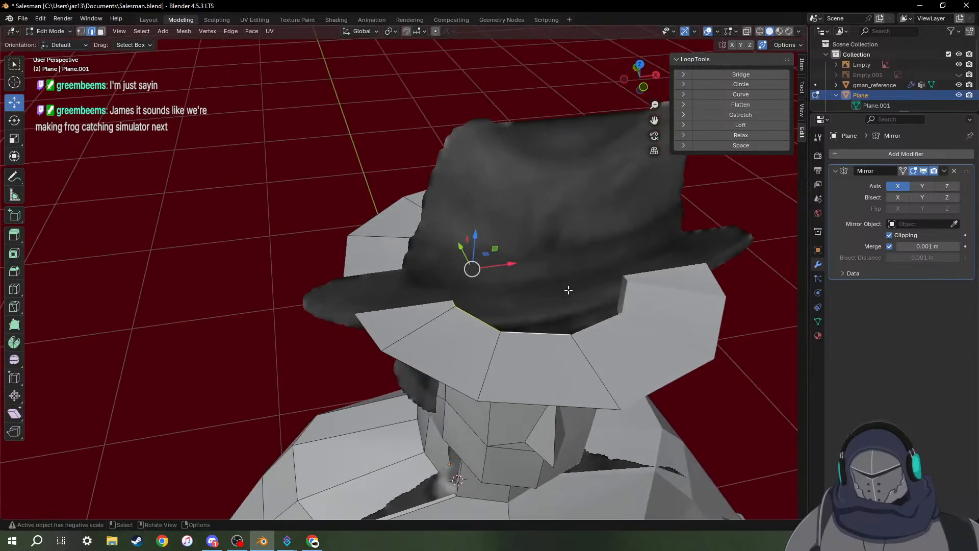
key("g")
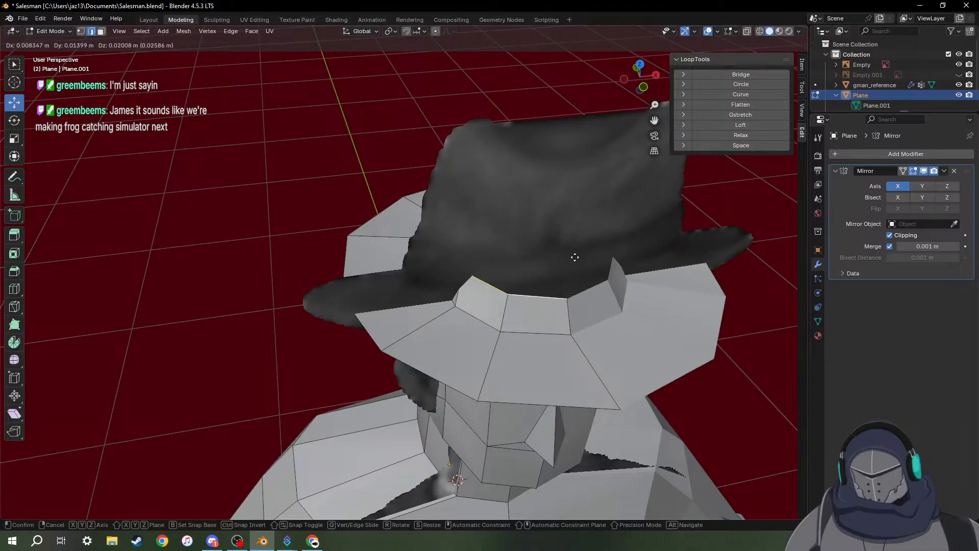
key("z")
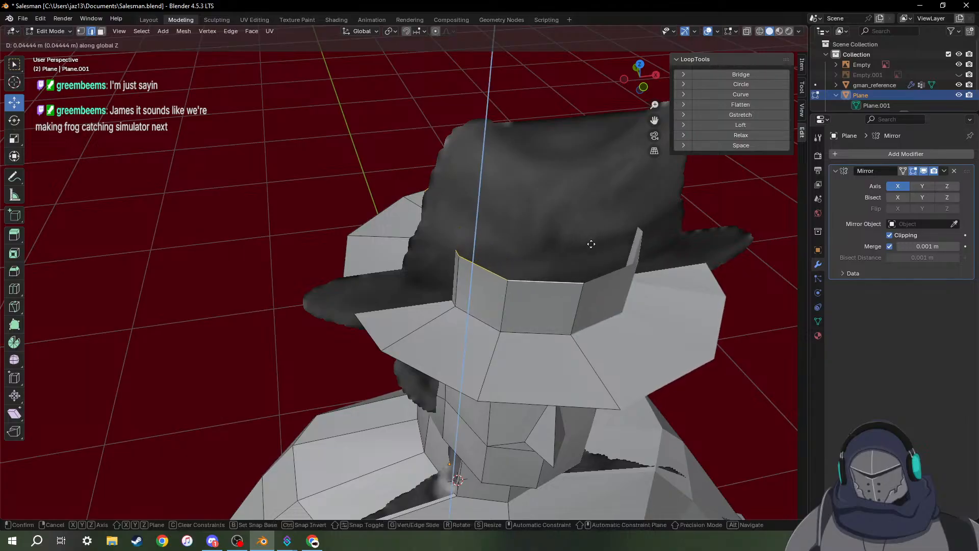
left_click(591, 244)
Taper the crown by scaling its top edge loop to 0.743 along X and Y, keeping Z locked.
key("s")
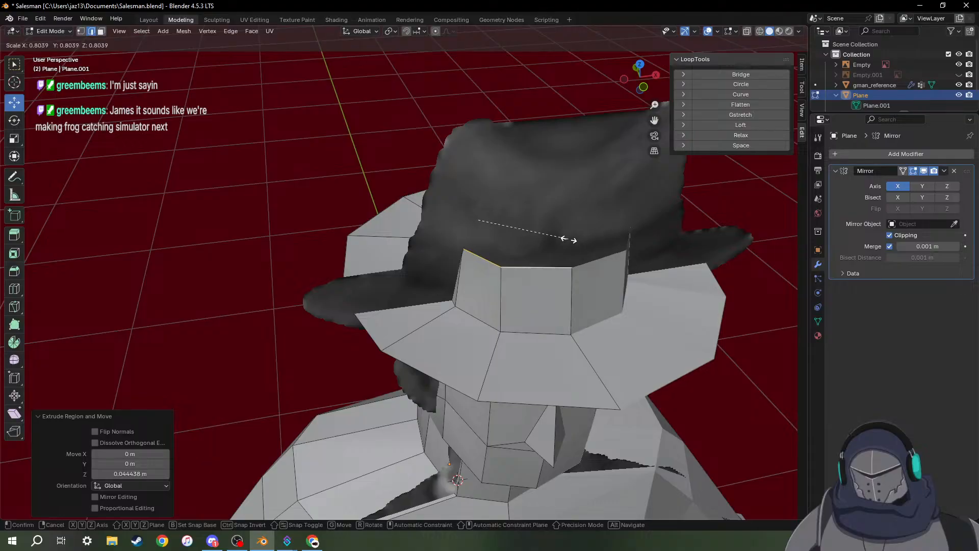
key("shift+z")
key("shift+z")
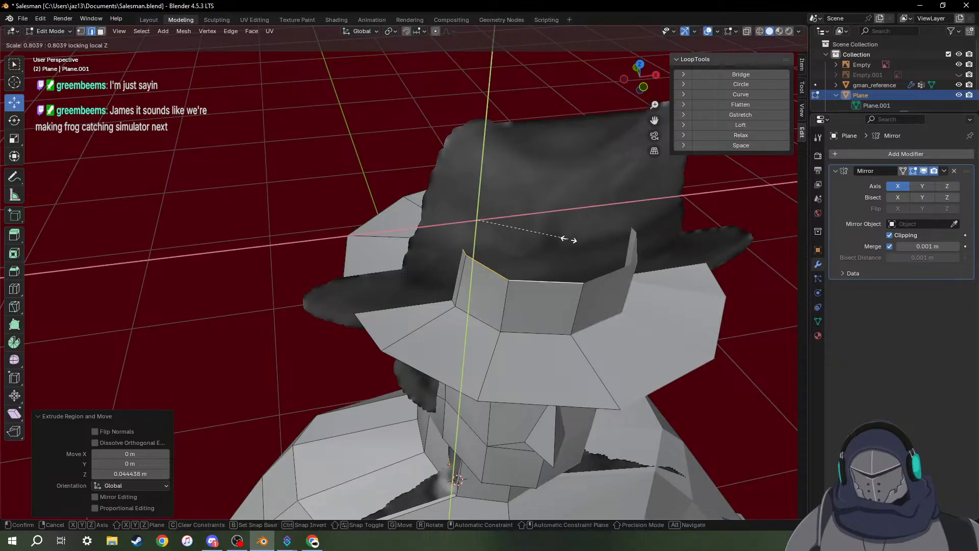
key("shift+z")
key("shift+z")
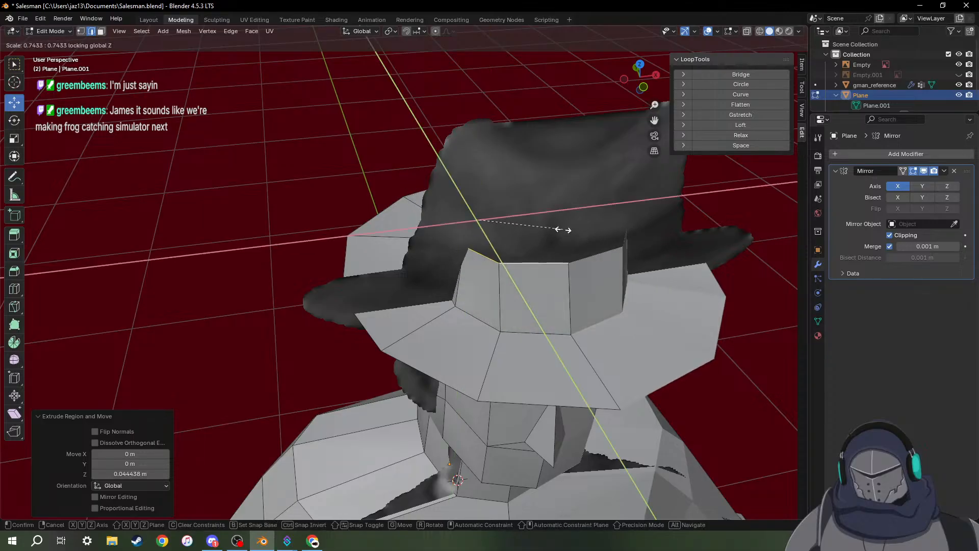
left_click(564, 228)
middle_click_drag(564, 229, 323, 201)
middle_click_drag(531, 265, 552, 263)
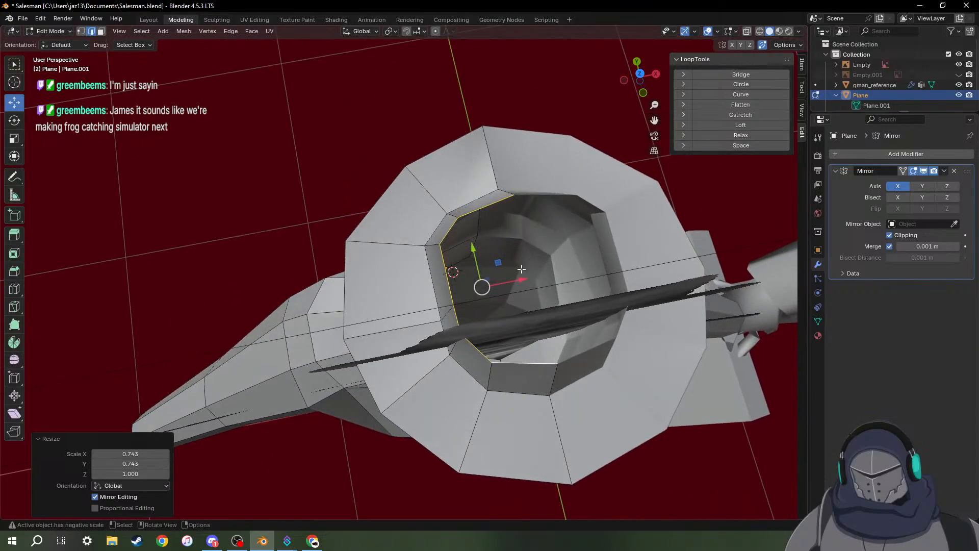
Extrude the crown's top edge loop freely by about 0.0090 m in X, 0.0043 m in Y and 0.0072 m in Z.
middle_click_drag(512, 288, 584, 286)
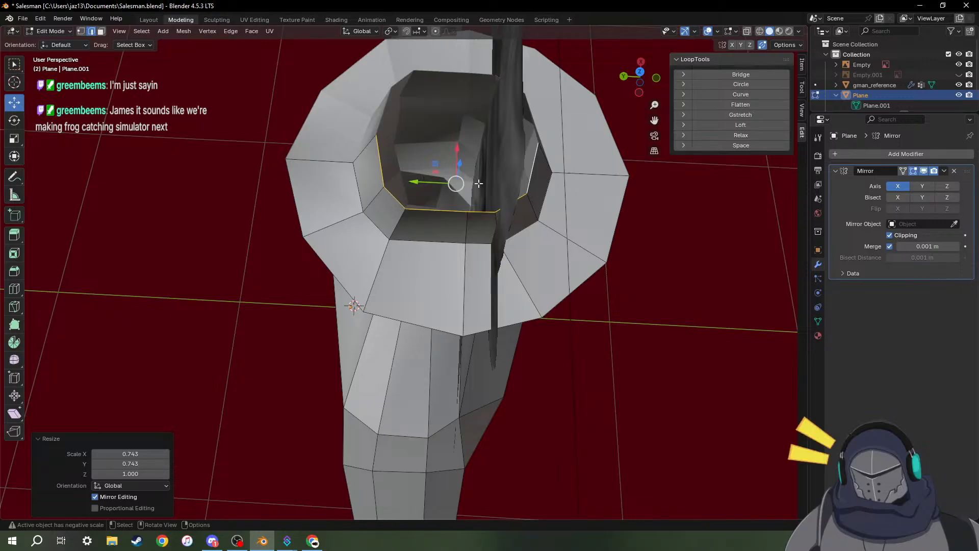
middle_click_drag(448, 159, 439, 152)
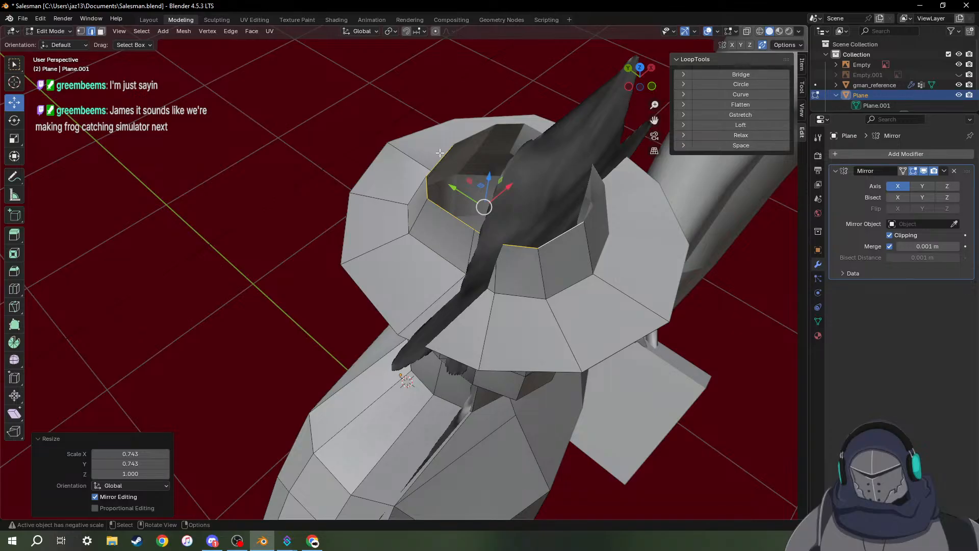
key("g")
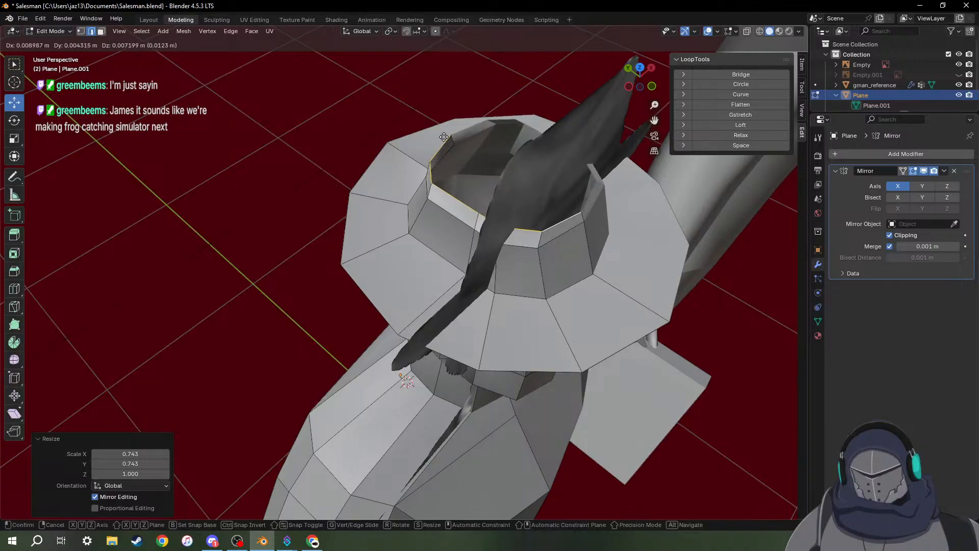
left_click(444, 136)
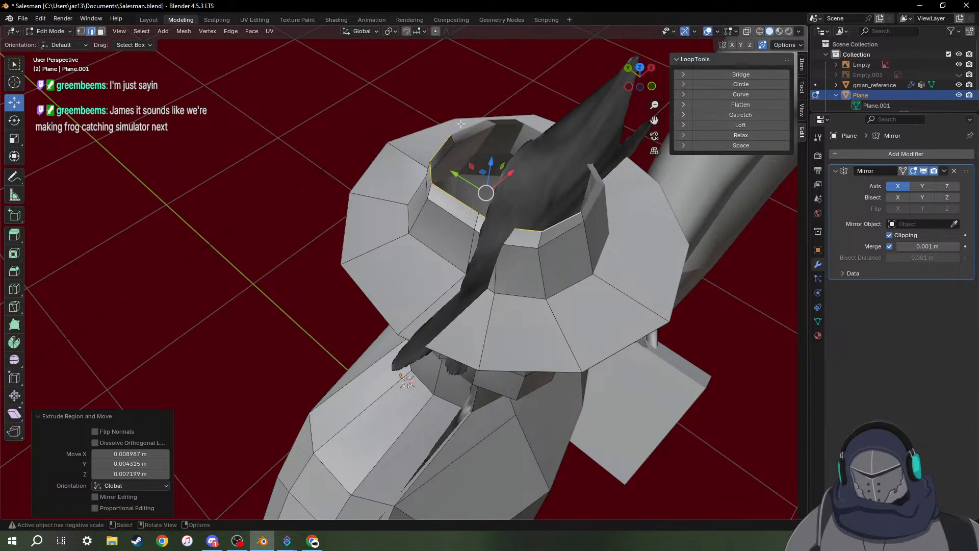
Scale the newly extruded crown loop to 0 in vertex mode, collapsing it to a point that closes the hat's top.
key("1")
middle_click_drag(460, 123, 531, 115)
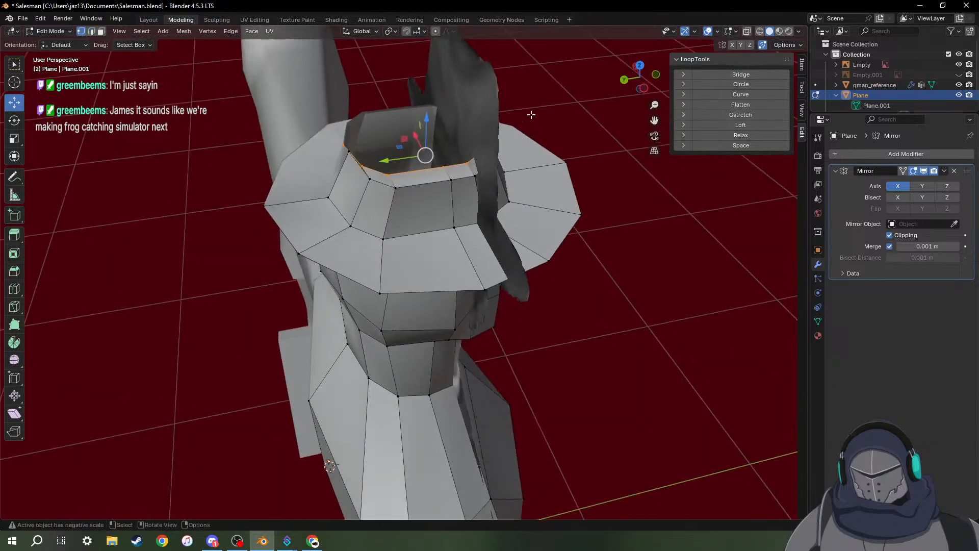
type("s0")
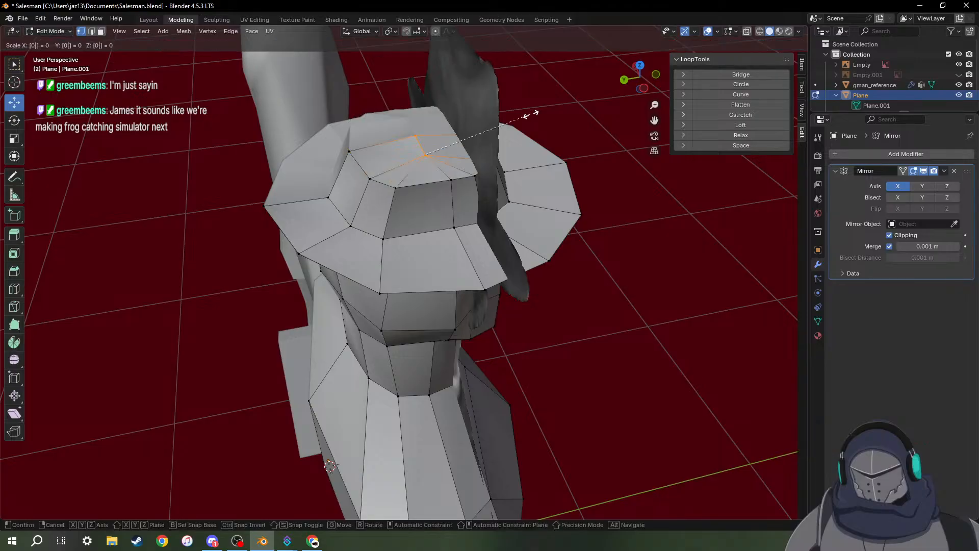
key("Return")
Select the crown's collapsed peak vertex and raise it about 0.0109 m along Z.
middle_click_drag(407, 111, 214, 195)
middle_click_drag(214, 194, 119, 153)
middle_click_drag(458, 194, 514, 218)
left_click(481, 181)
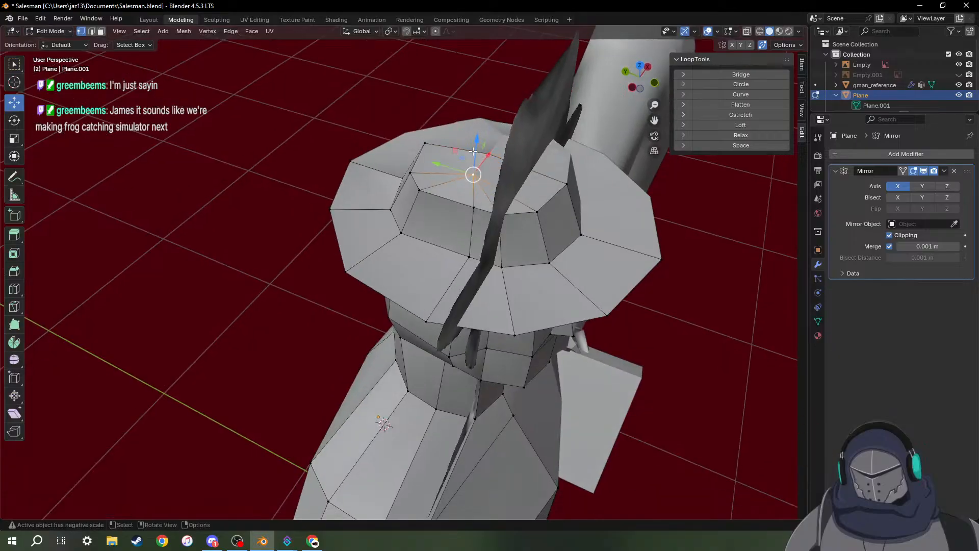
left_click_drag(476, 149, 474, 136)
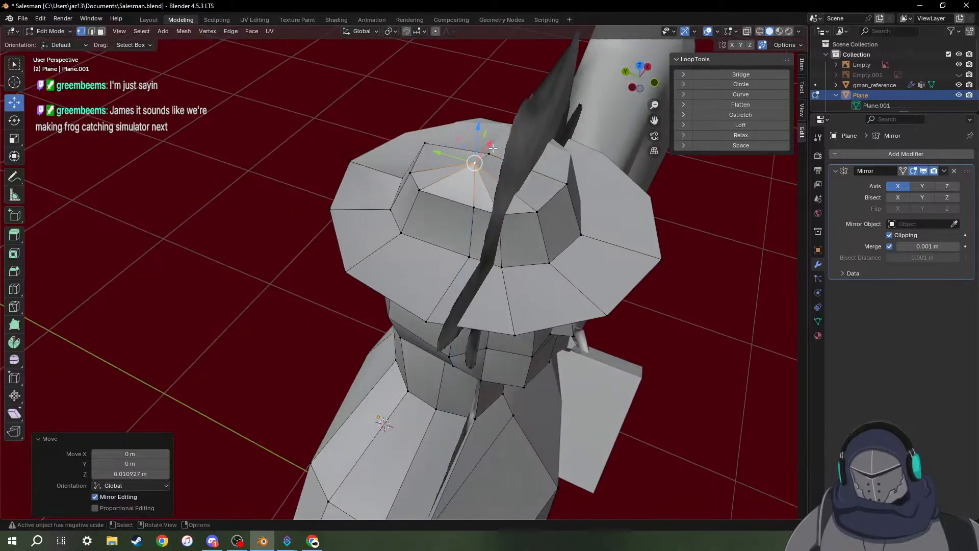
Hide the Empty reference image and raise the crown's peak vertex about another 0.0015 m along Z.
middle_click_drag(474, 136, 442, 126)
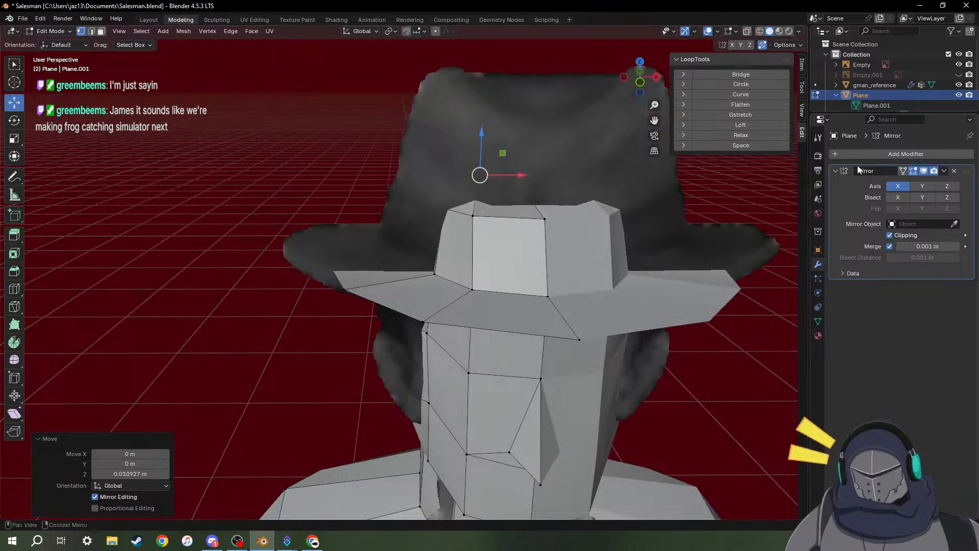
left_click(959, 65)
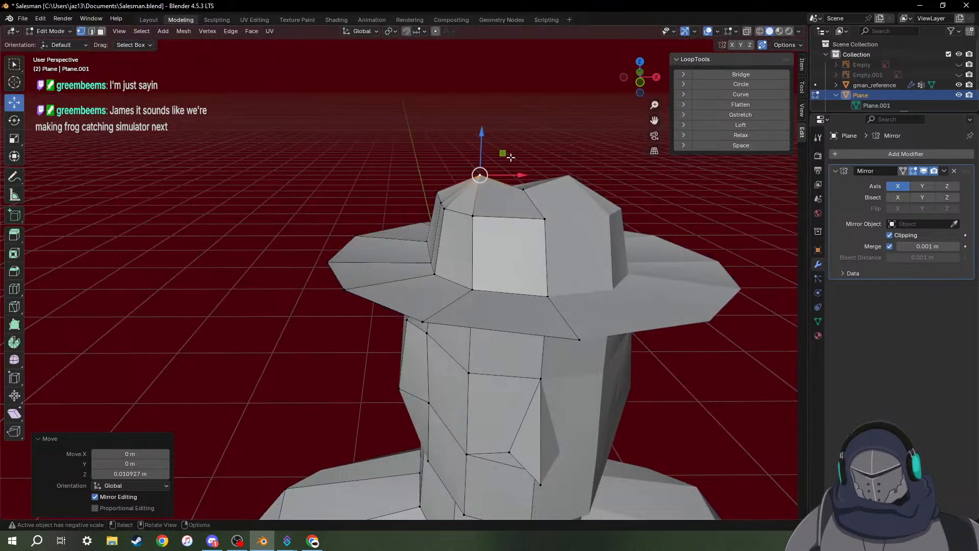
left_click_drag(481, 134, 482, 131)
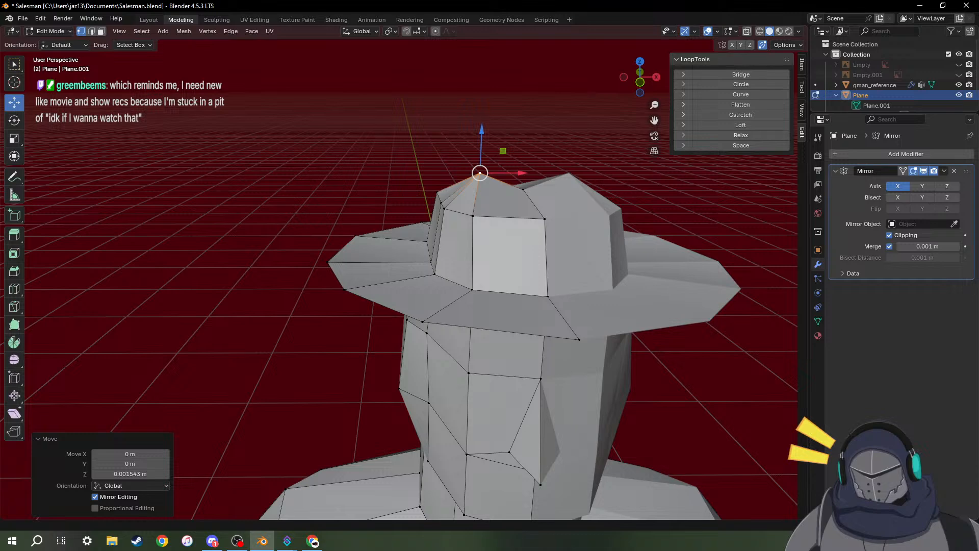
Try raising the crown's rear centre vertex and shifting it about -0.0133 m along Y, and undo both moves.
middle_click_drag(490, 205, 688, 232)
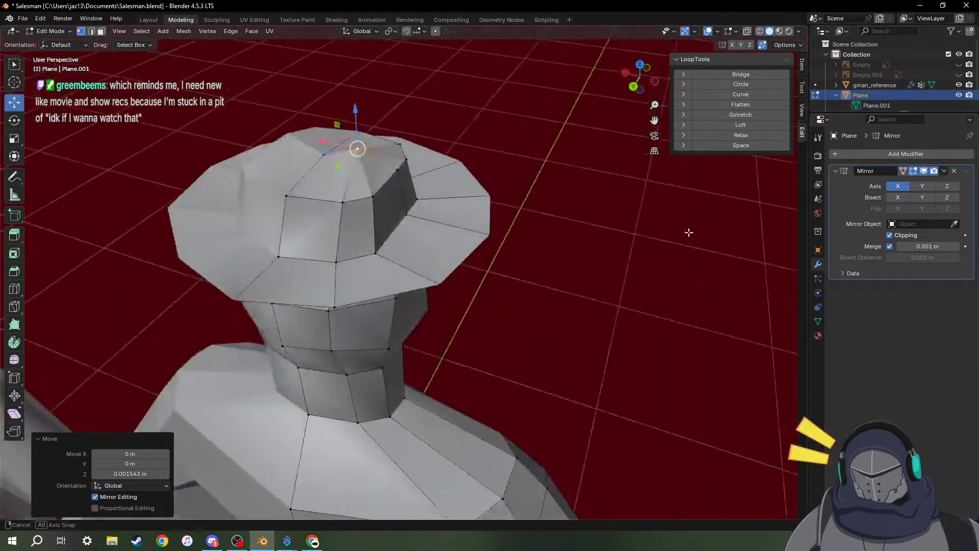
left_click(288, 196)
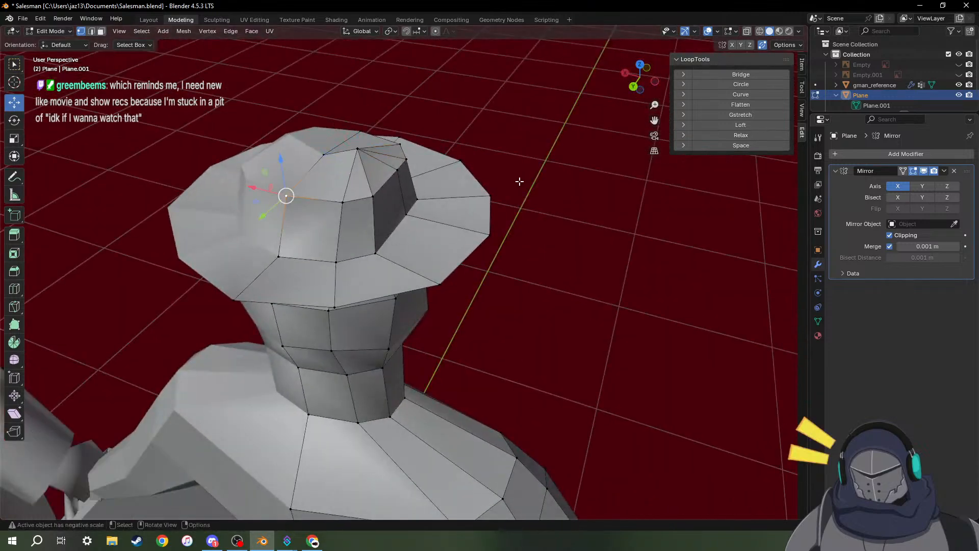
middle_click_drag(519, 182, 460, 141)
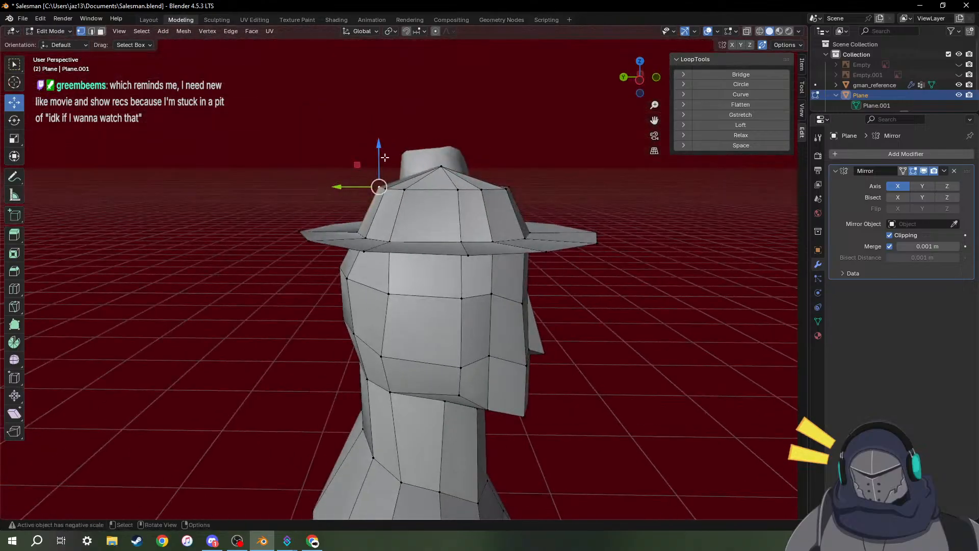
mouse_move(378, 156)
left_mouse_down()
mouse_move(375, 144)
mouse_move(355, 165)
mouse_move(371, 165)
left_mouse_up()
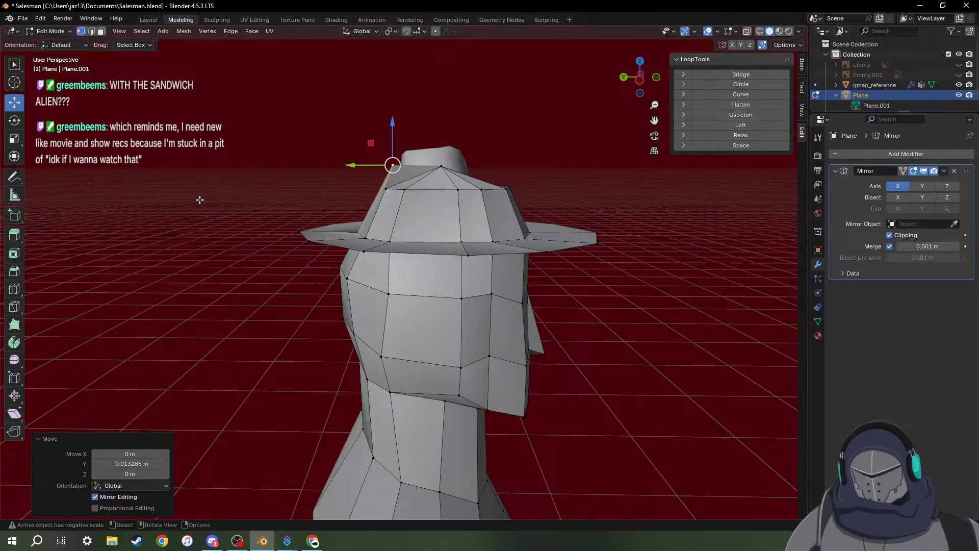
middle_click_drag(450, 162, 332, 175)
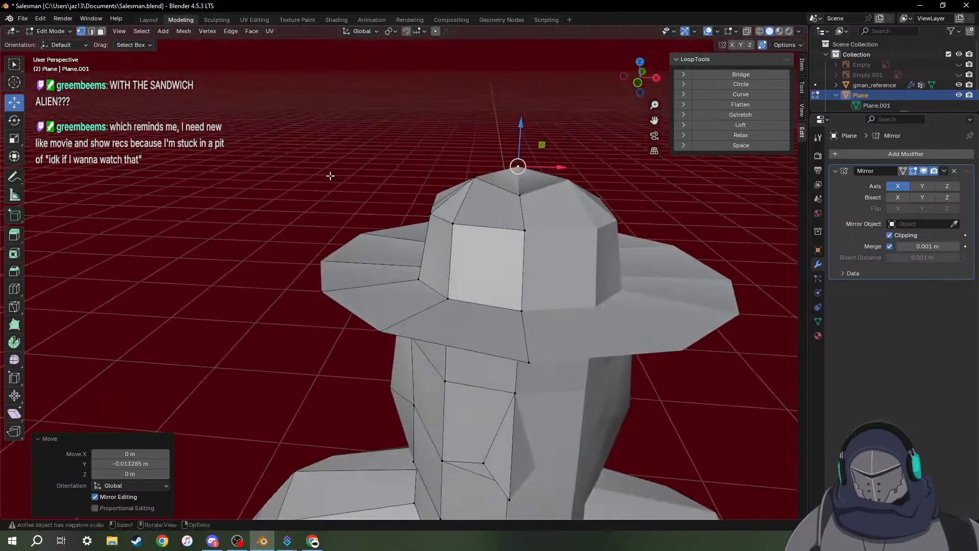
key("ctrl+z")
key("ctrl+z")
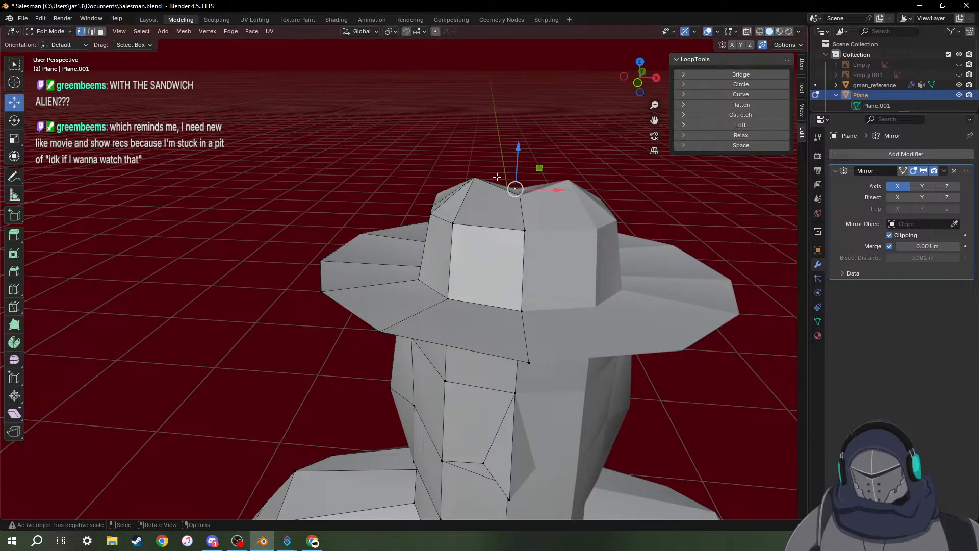
middle_click_drag(498, 177, 519, 171)
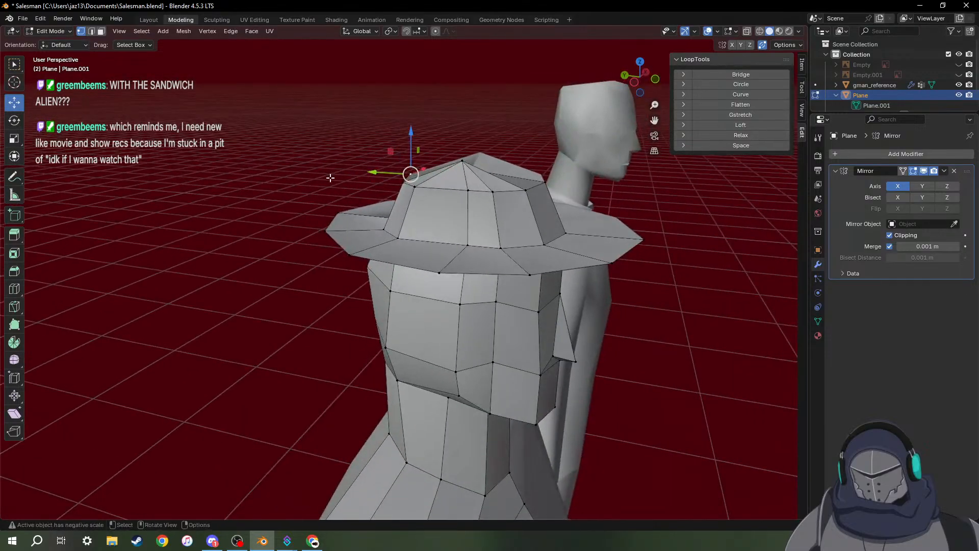
middle_click_drag(390, 187, 418, 179)
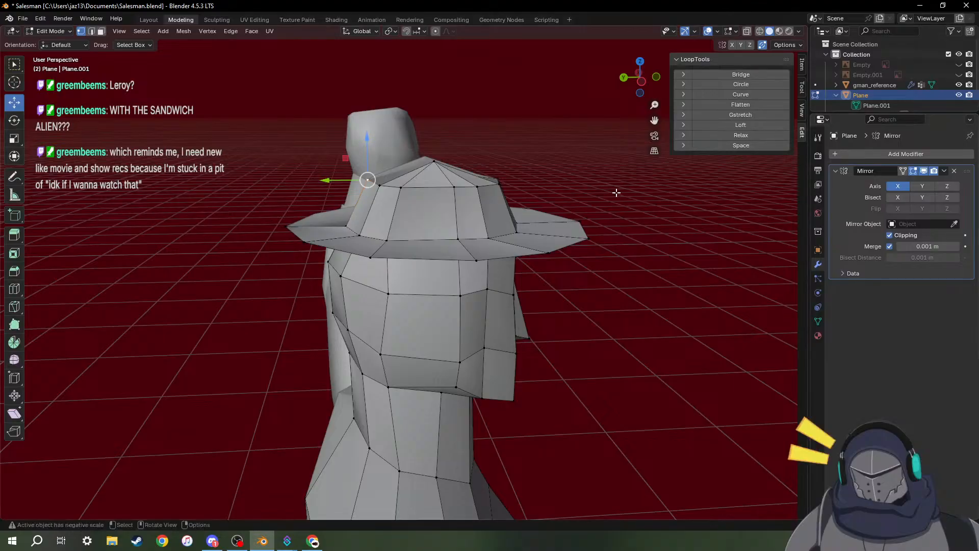
middle_click_drag(585, 182, 720, 233)
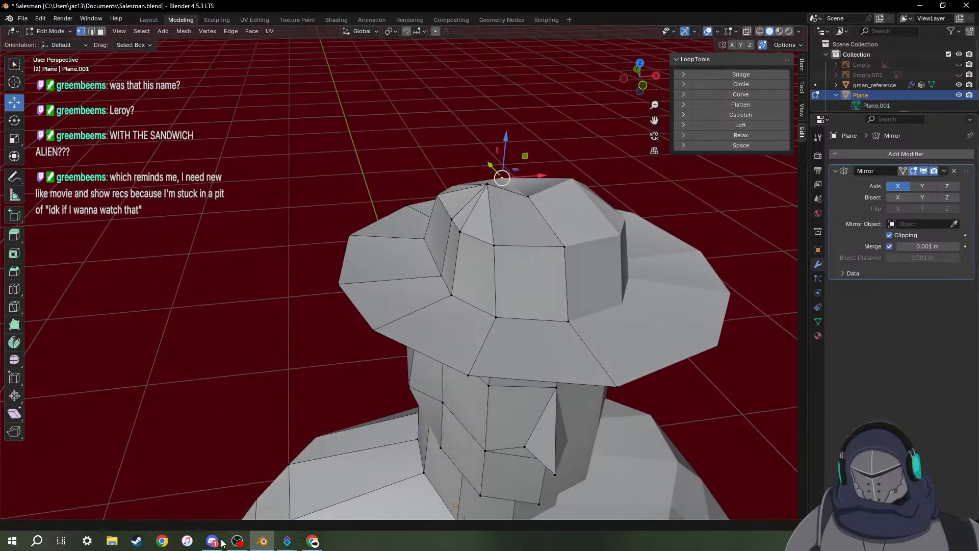
Switch to Chrome and search Google for "leroy and stitch".
left_click(164, 542)
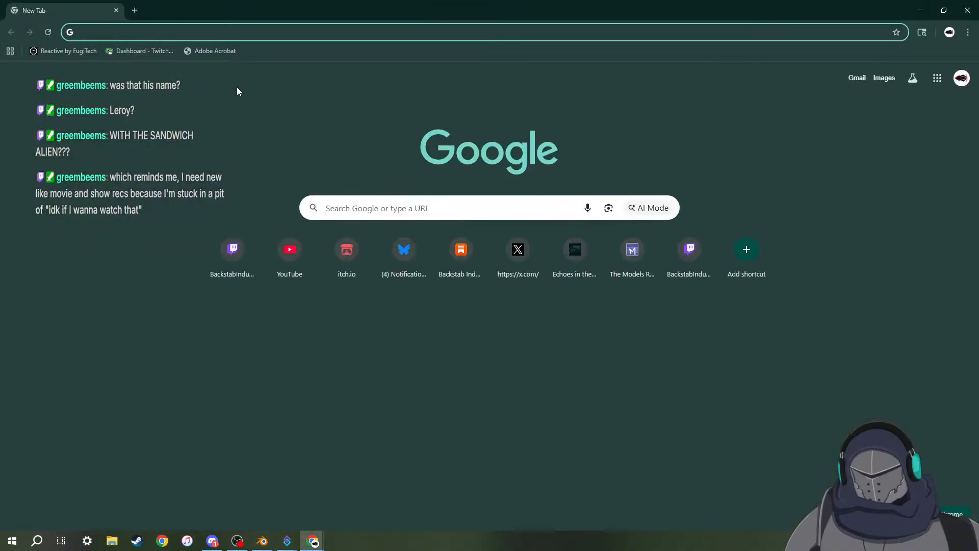
type("leroy and st")
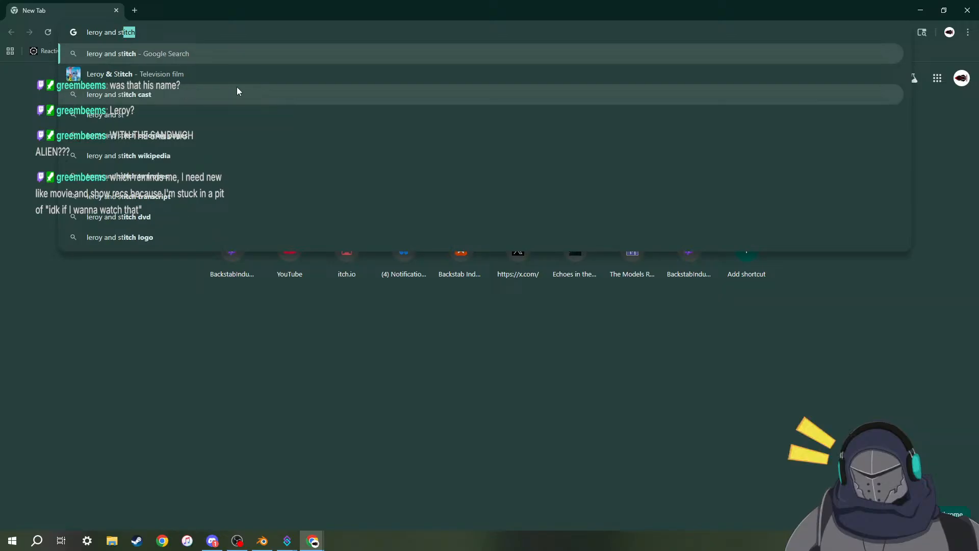
key("Return")
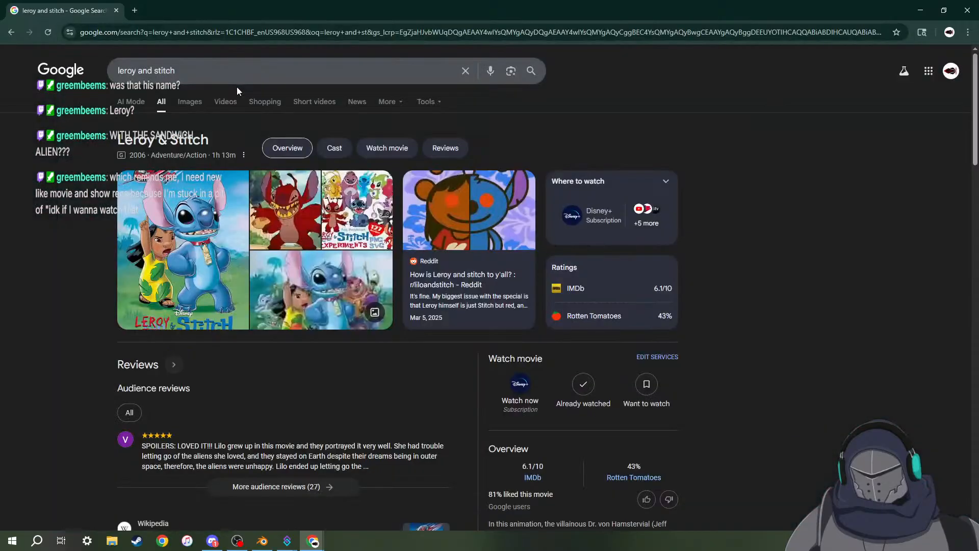
Look through image previews of Leroy and the Leroy & Stitch experiments, including the Etsy and DeviantArt line-ups.
left_click(302, 208)
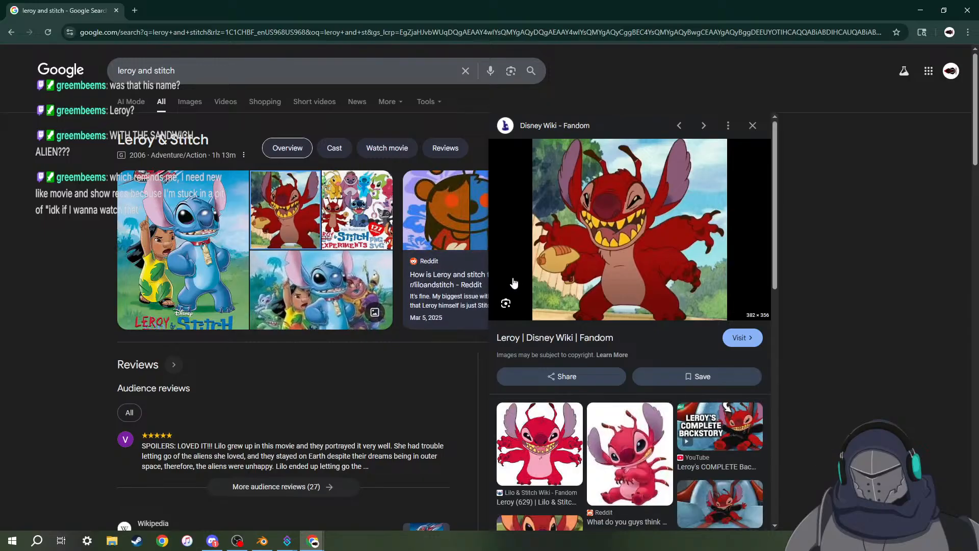
left_click(375, 214)
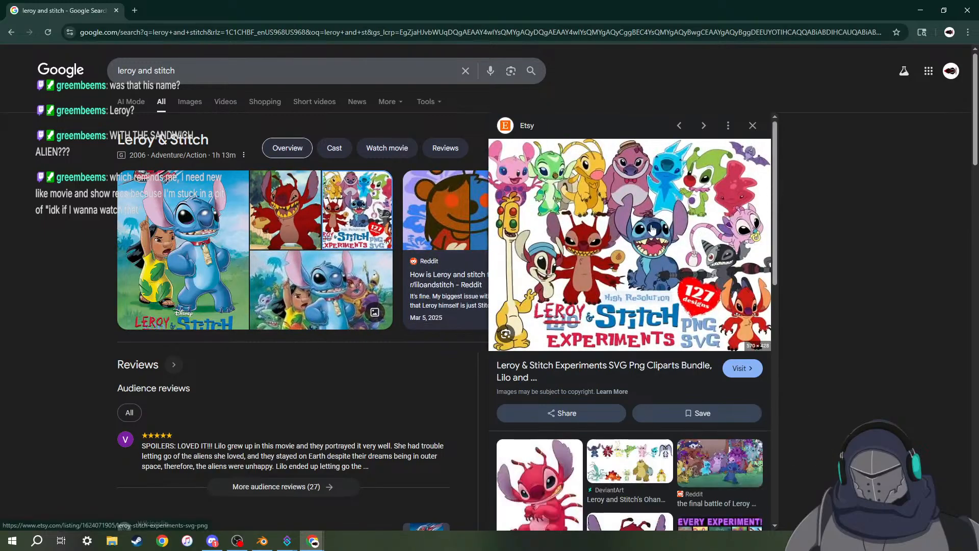
triple_click(174, 70)
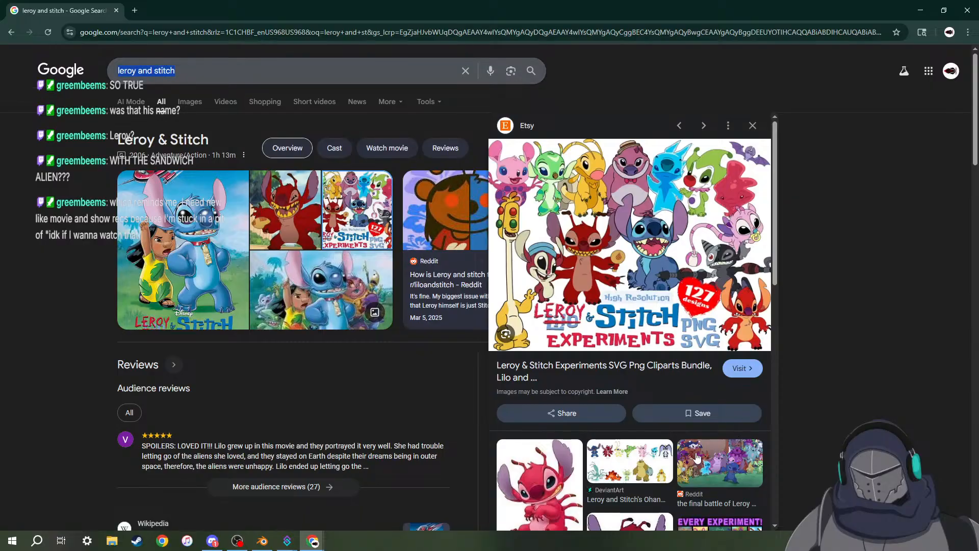
left_click(630, 460)
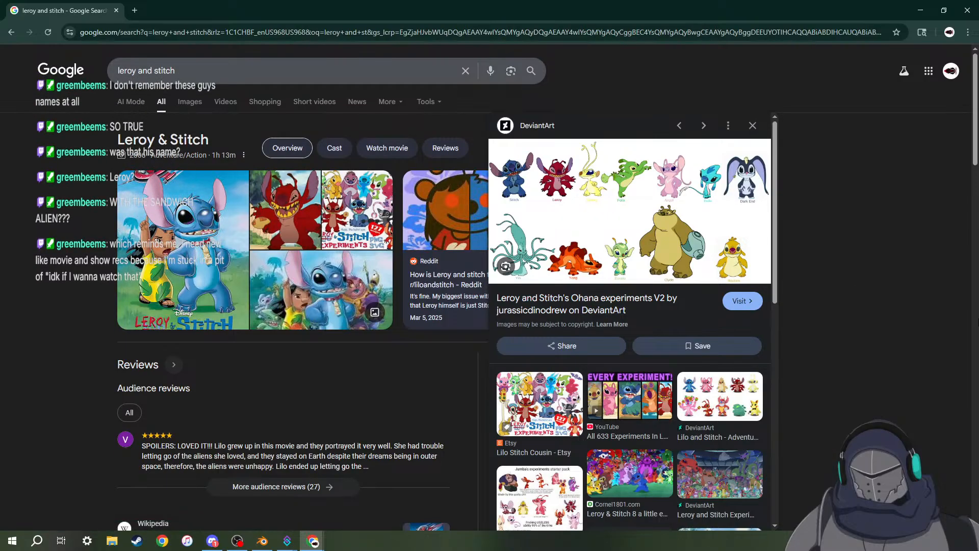
scroll(131, 235, "down", 4)
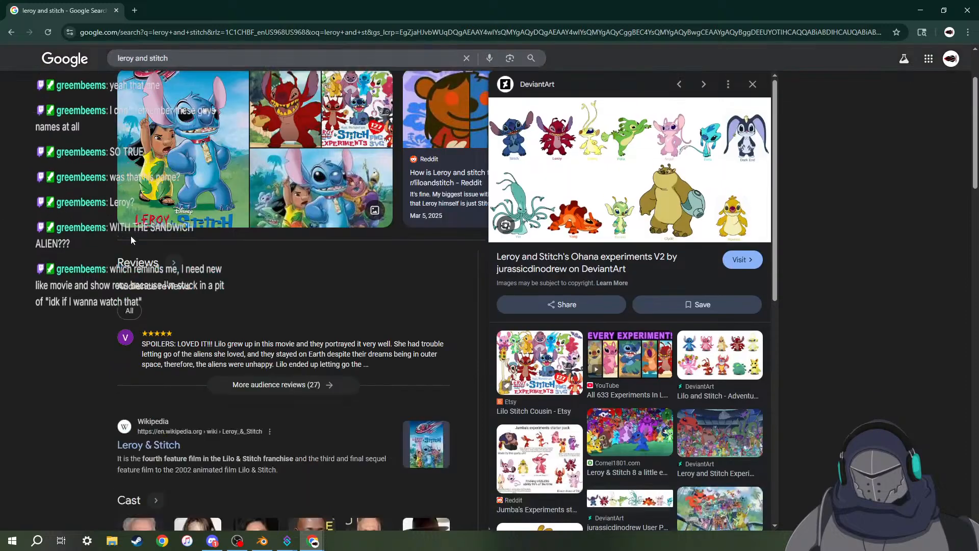
scroll(155, 247, "up", 4)
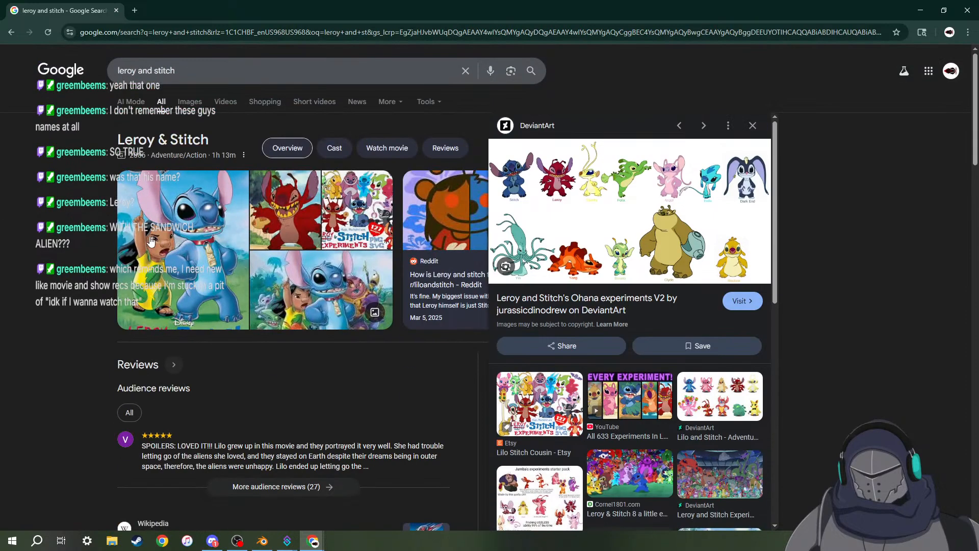
Search Google for "experiment 625" and look over the results about the character.
left_click_drag(204, 82, 79, 65)
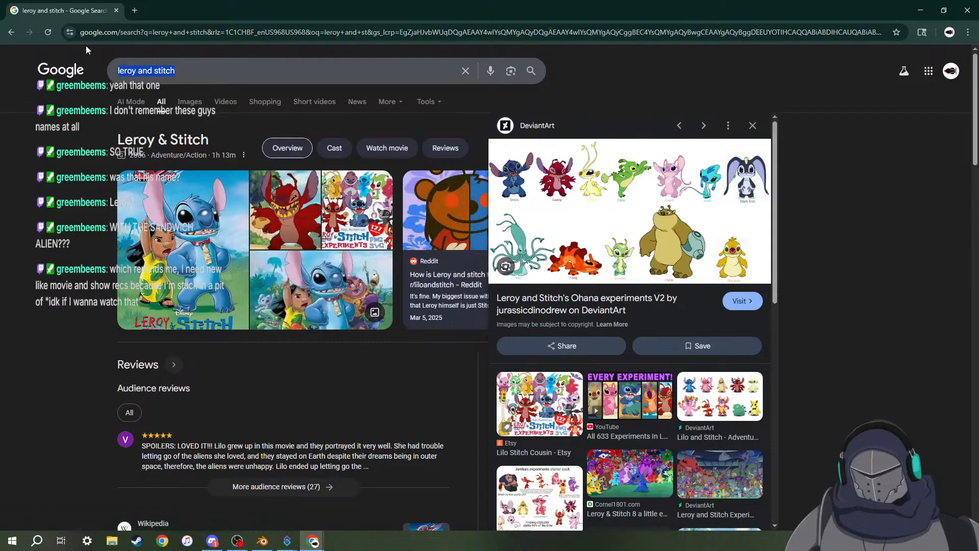
type("exp")
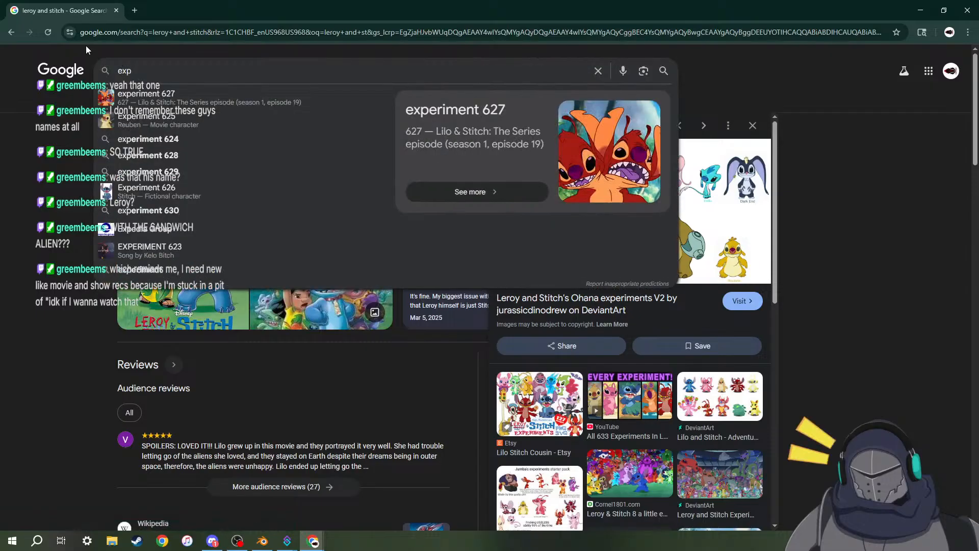
left_click(153, 118)
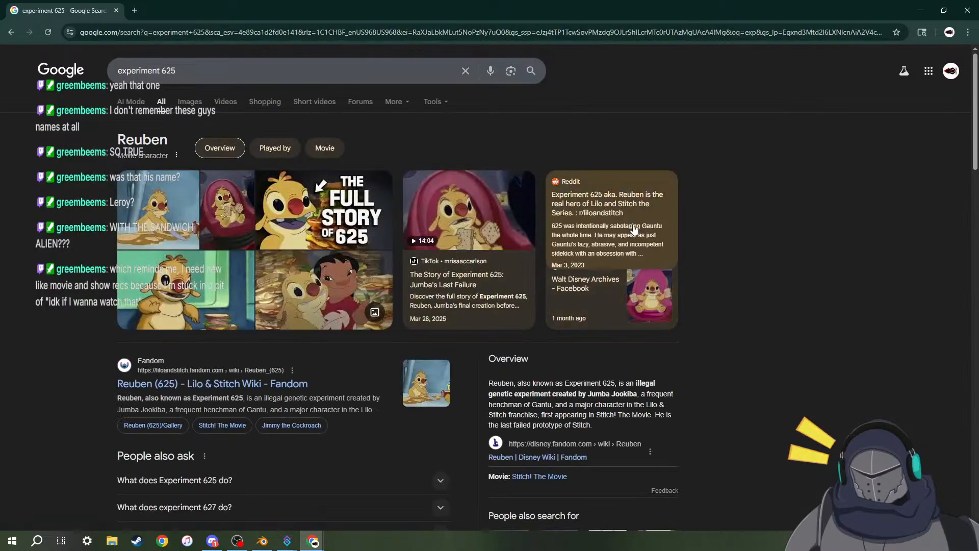
scroll(459, 264, "down", 2)
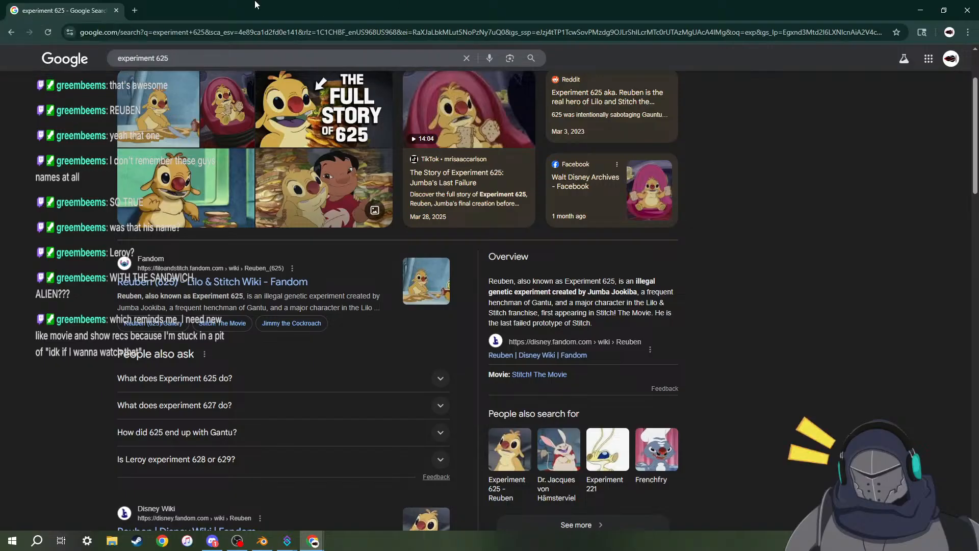
Switch back to Blender and shift the crown's raised peak vertex about -0.0076 m along X.
key("alt+Tab")
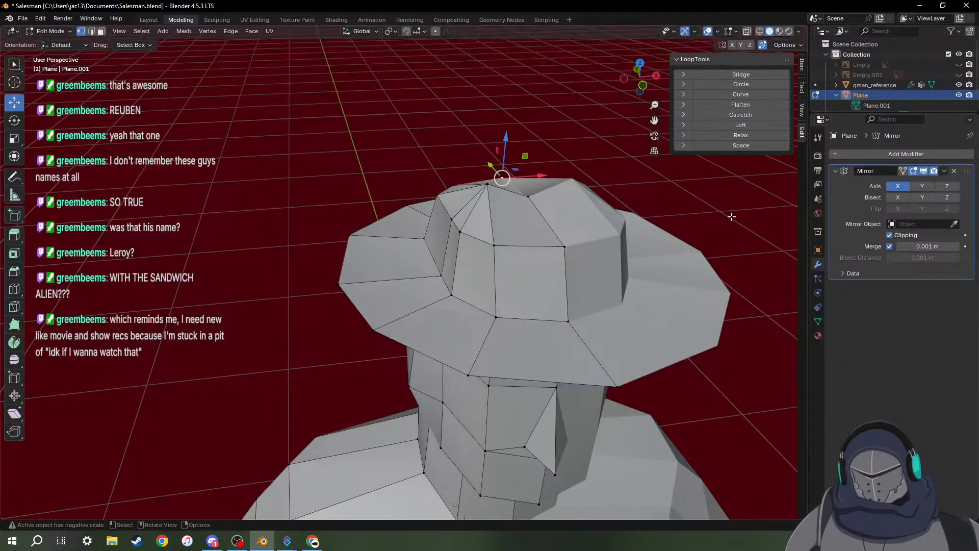
middle_click_drag(546, 374, 488, 195)
left_click(474, 167)
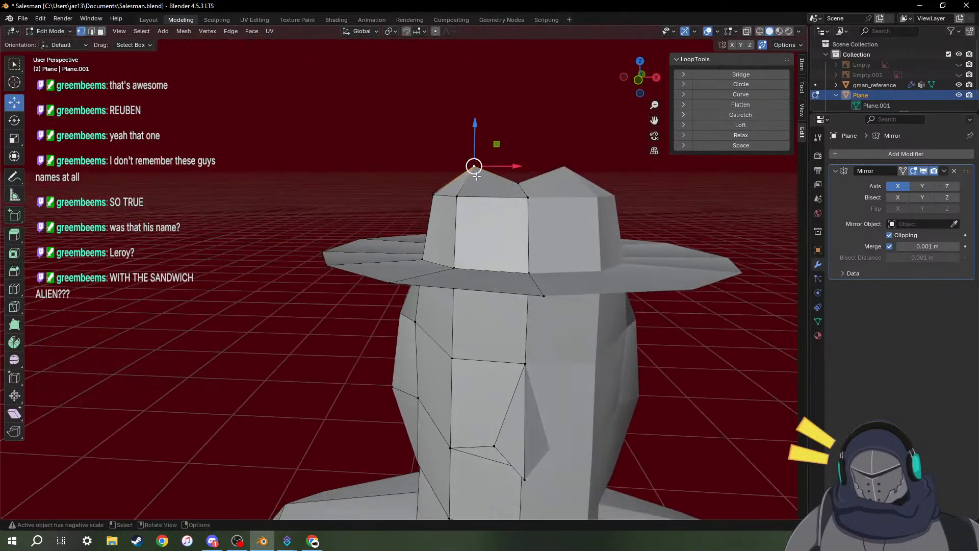
left_click_drag(505, 165, 490, 166)
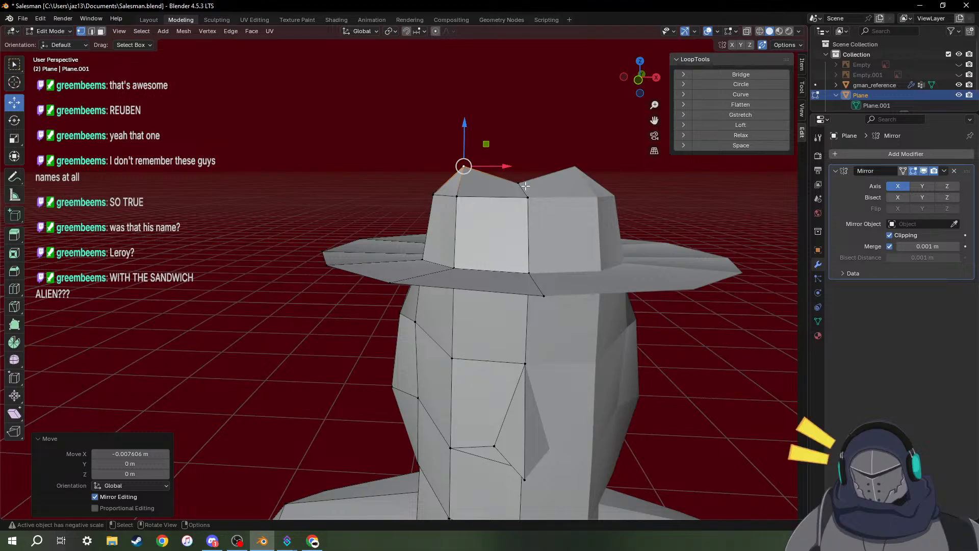
left_click(527, 196)
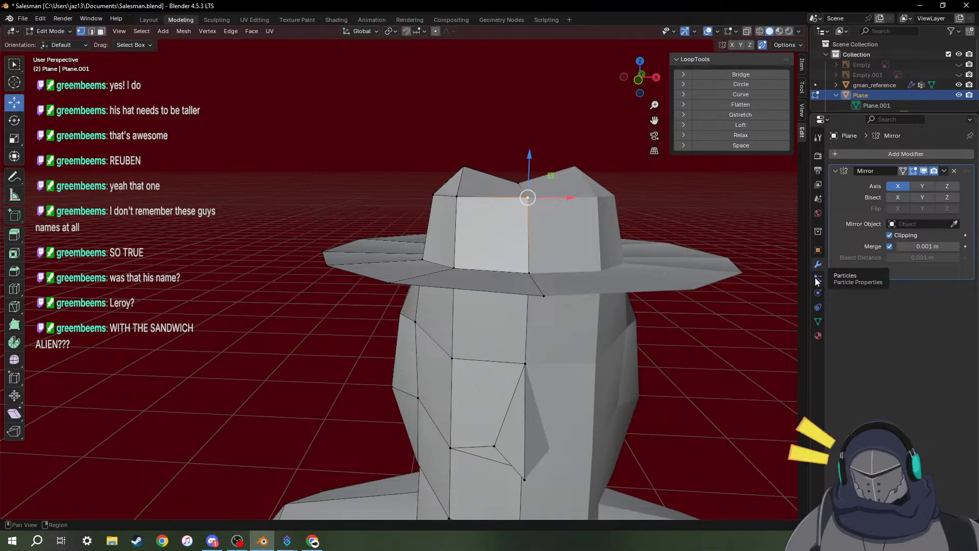
Lower the two front vertices of the crown's upper rim about 0.0124 m along Z.
middle_click_drag(592, 245, 659, 297)
left_click_drag(512, 181, 505, 182)
middle_click_drag(579, 211, 527, 201)
key("ctrl+z")
left_click(514, 242, "shift")
left_click_drag(555, 162, 551, 180)
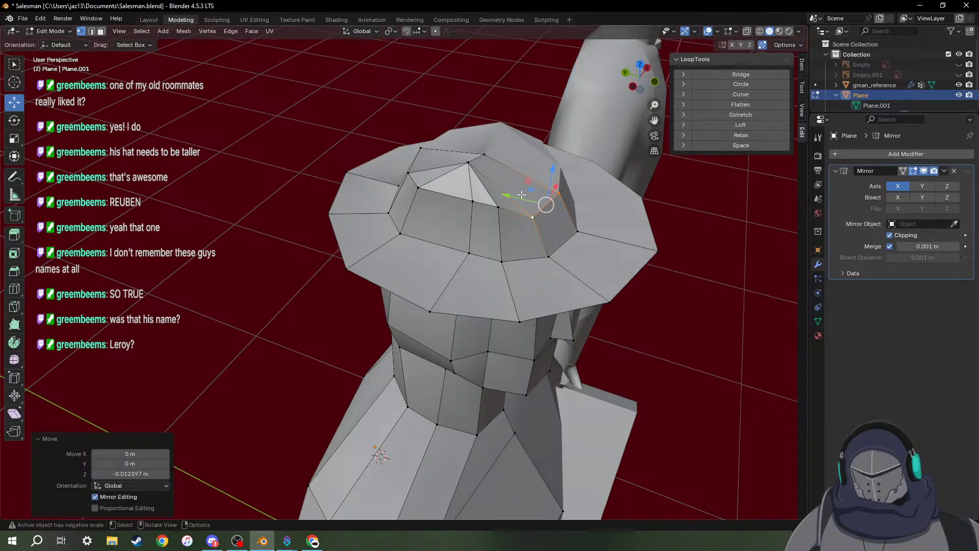
Move the crown's peak vertex about 0.0062 m along X, then lower it slightly and the centre vertex about 0.0066 m.
left_click(499, 208)
middle_click_drag(513, 233, 488, 236)
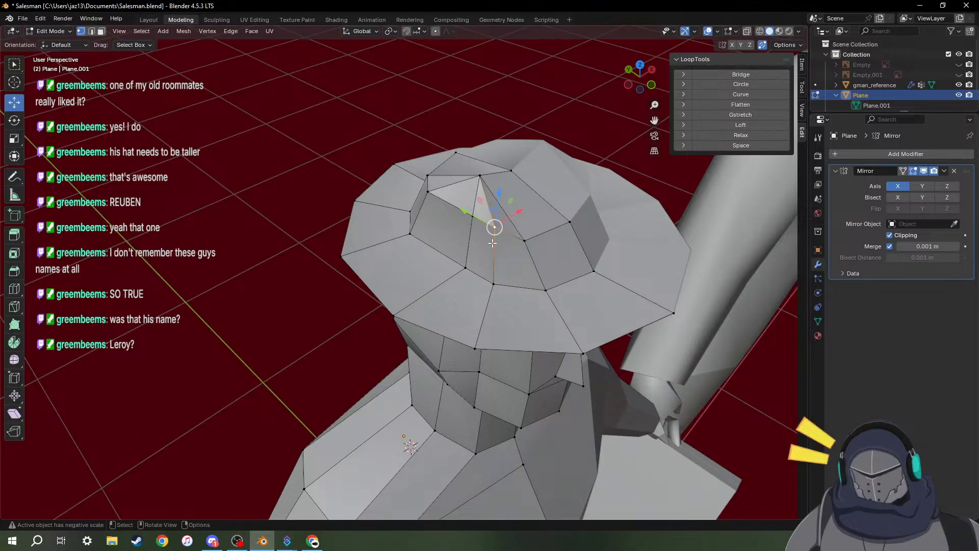
mouse_move(499, 192)
middle_mouse_down()
mouse_move(484, 184)
mouse_move(495, 163)
mouse_move(500, 195)
mouse_move(511, 170)
mouse_move(501, 196)
middle_mouse_up()
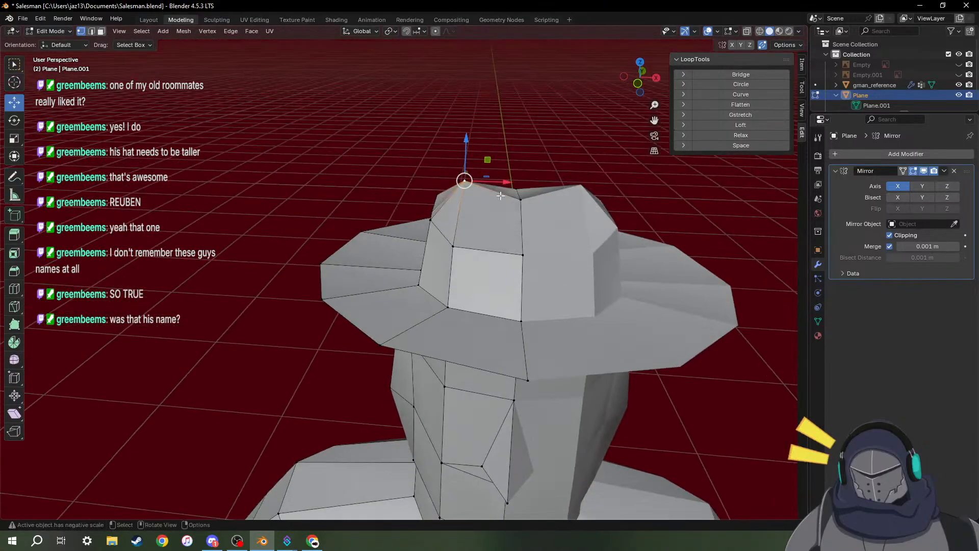
left_click_drag(501, 181, 511, 181)
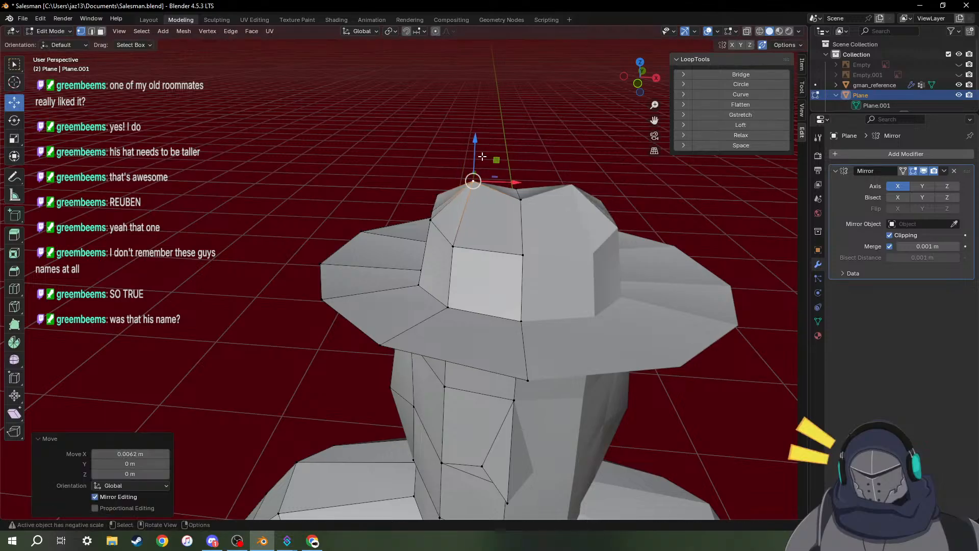
left_click_drag(475, 151, 525, 186)
left_click(522, 200)
middle_click_drag(485, 226, 572, 221)
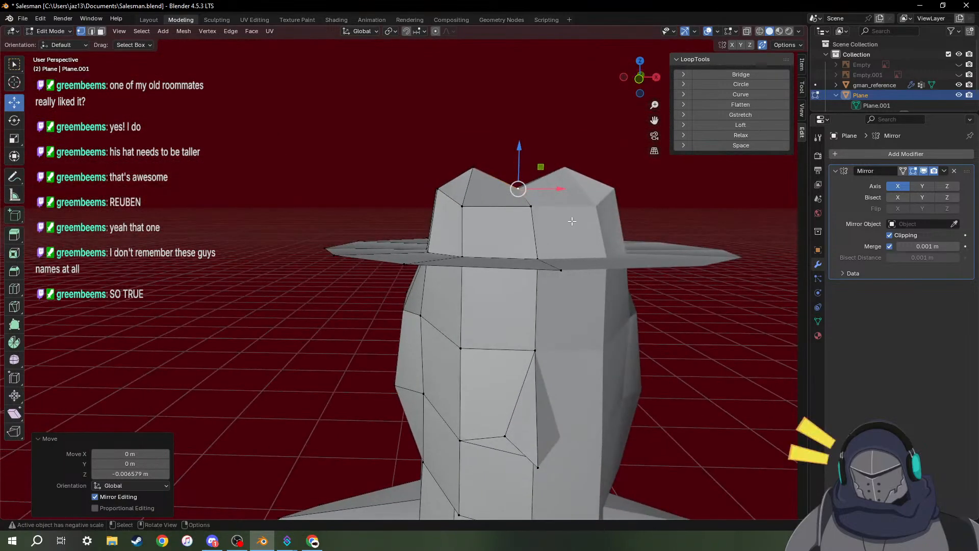
Undo the recent crown-shaping edits back to the flat-topped crown.
key("ctrl+z")
key("ctrl+z")
key("ctrl+z")
key("ctrl+z")
key("ctrl+z")
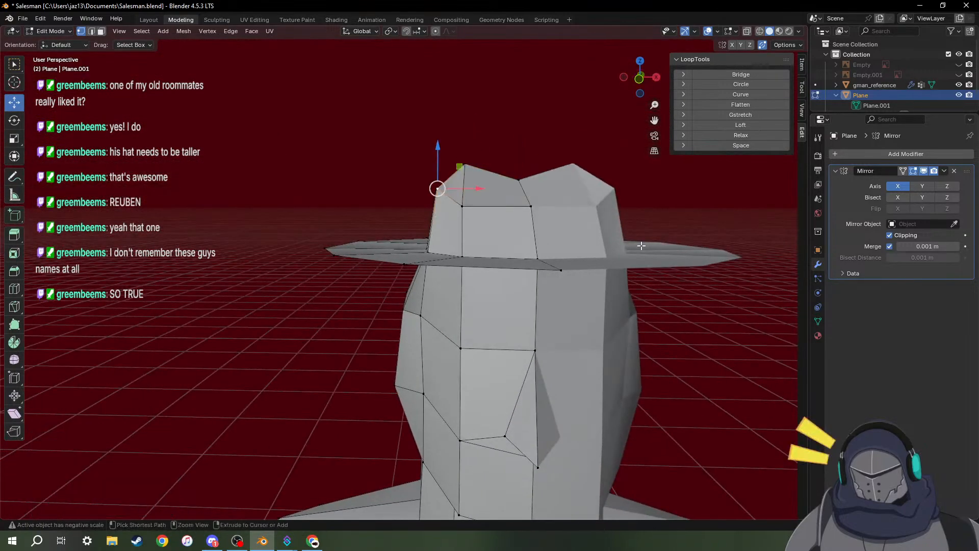
key("ctrl+z")
key("ctrl+z")
key("ctrl+z")
key("ctrl+z")
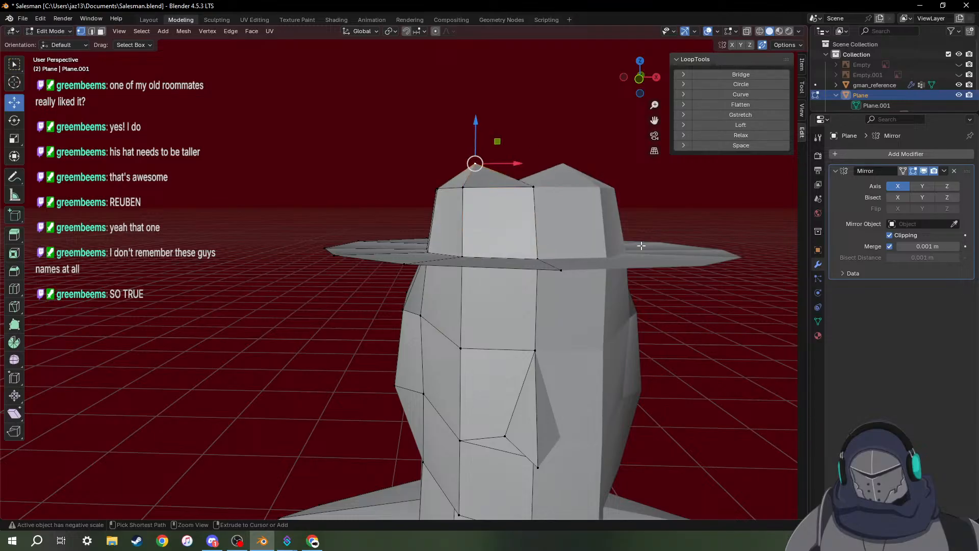
key("ctrl+z")
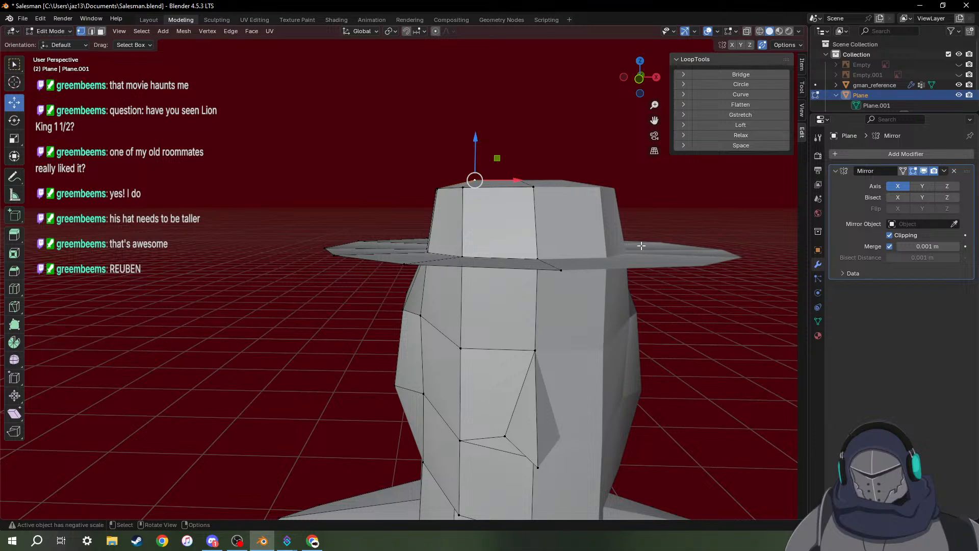
Examine the hat's proportions from near and far and from several sides, comparing the figure with the reference character.
middle_click_drag(551, 241, 499, 322)
scroll(544, 295, "down", 5)
scroll(498, 321, "up", 2)
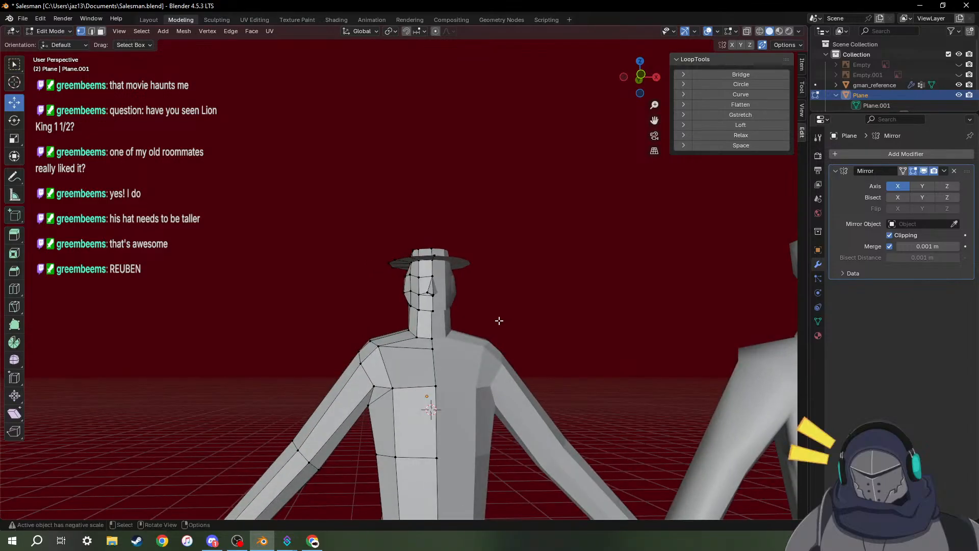
scroll(495, 321, "down", 4)
scroll(494, 322, "up", 4)
scroll(494, 321, "up", 2)
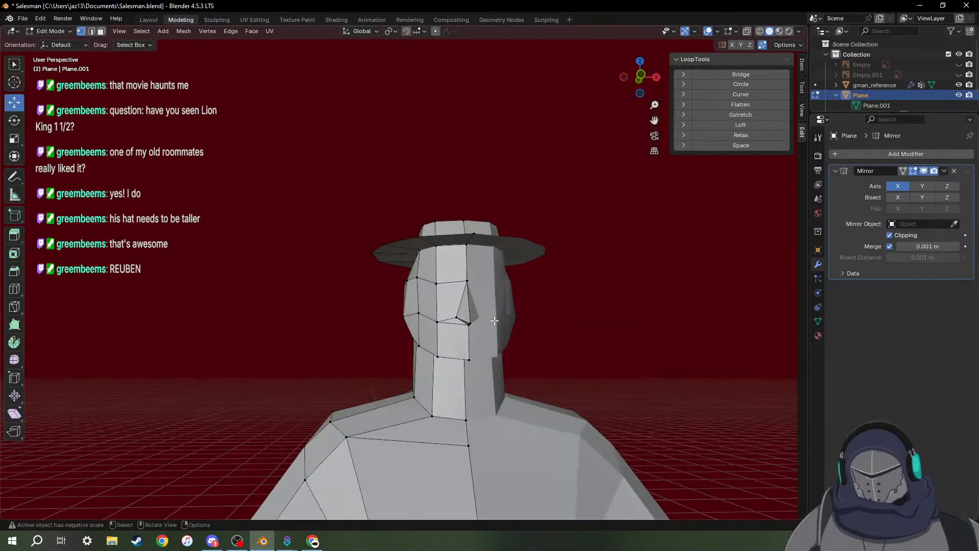
scroll(454, 336, "up", 2)
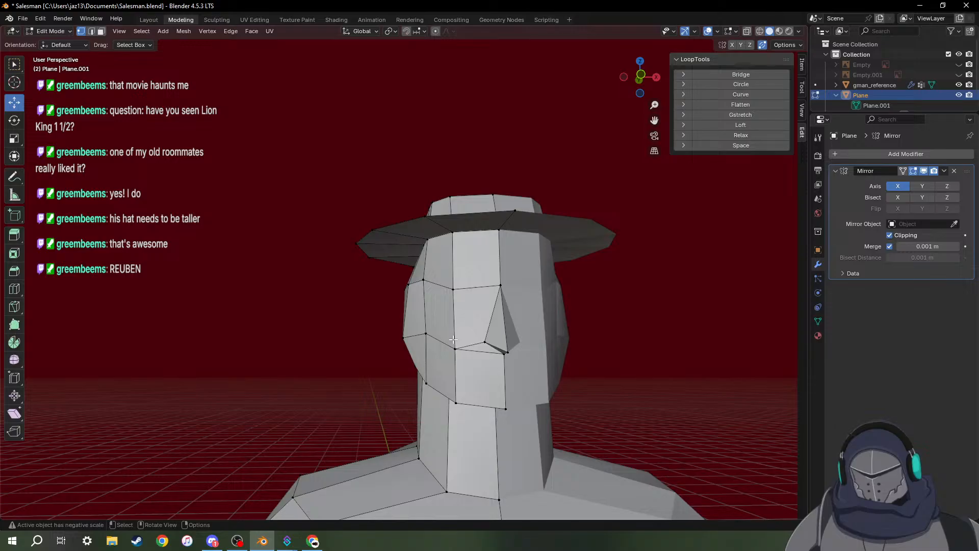
middle_click_drag(436, 241, 560, 302)
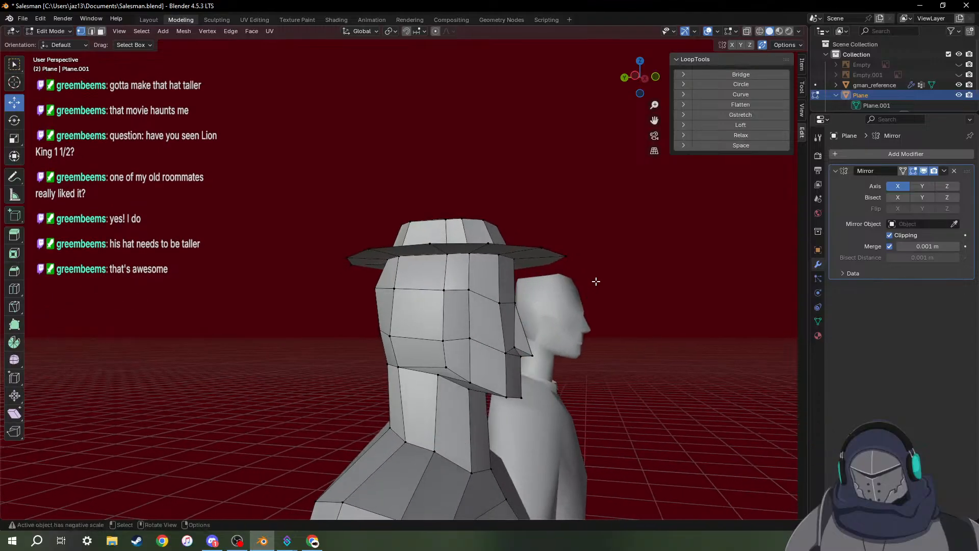
middle_click_drag(594, 281, 443, 319)
scroll(403, 298, "down", 5)
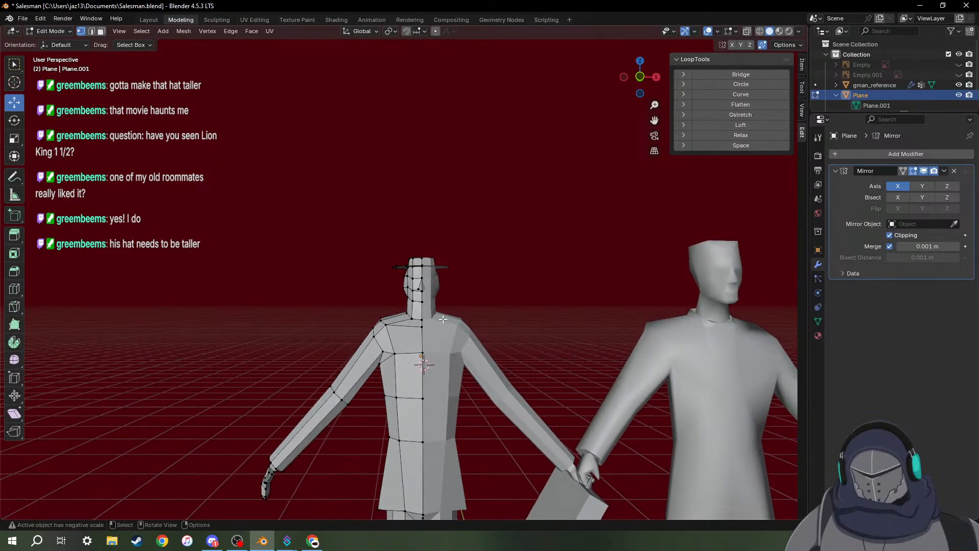
scroll(446, 320, "up", 6)
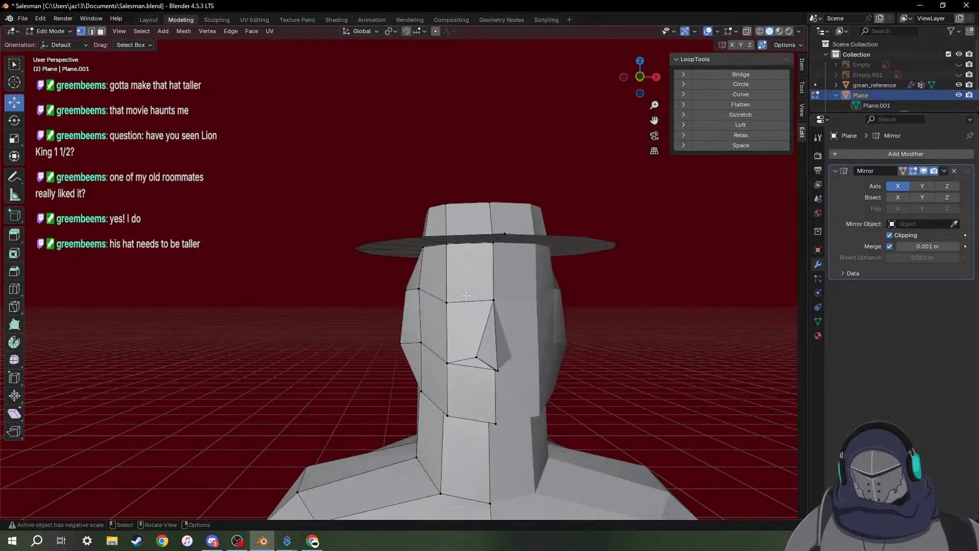
Make the hat taller by selecting the vertices around the crown's top and raising them about 0.0231 m along Z.
left_click_drag(396, 179, 579, 258)
left_click_drag(443, 179, 448, 173)
middle_click_drag(448, 174, 568, 171)
middle_click_drag(288, 158, 341, 138)
left_click_drag(279, 164, 403, 241)
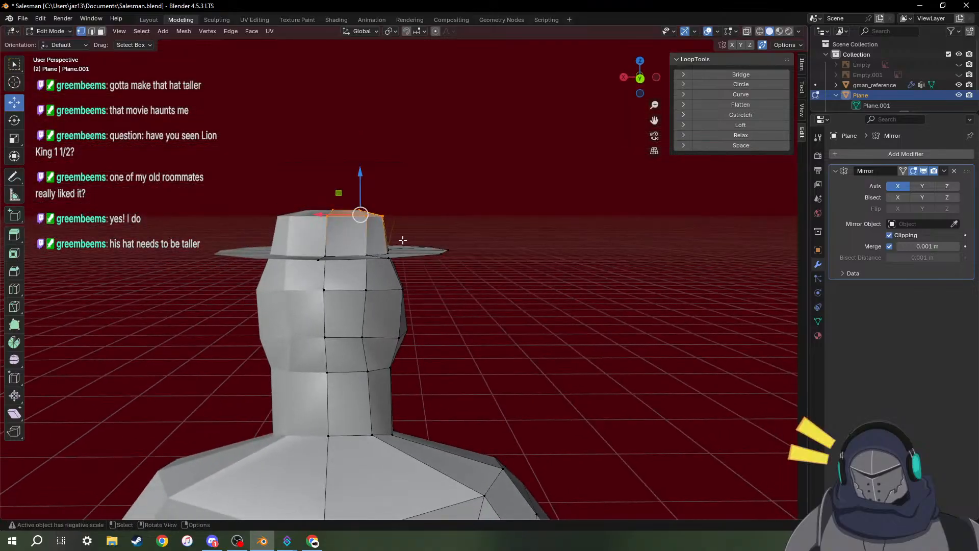
middle_click_drag(403, 240, 165, 224)
left_click_drag(408, 195, 408, 179)
middle_click_drag(408, 178, 435, 253)
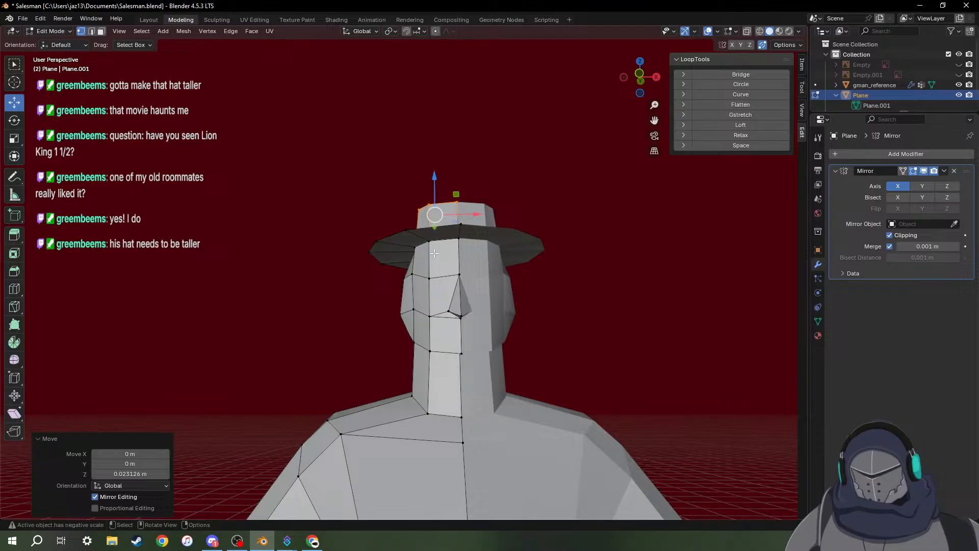
left_click(614, 227)
mouse_move(572, 271)
middle_mouse_down()
mouse_move(567, 313)
mouse_move(587, 289)
mouse_move(649, 284)
mouse_move(590, 324)
mouse_move(591, 306)
mouse_move(582, 356)
mouse_move(636, 280)
mouse_move(586, 273)
middle_mouse_up()
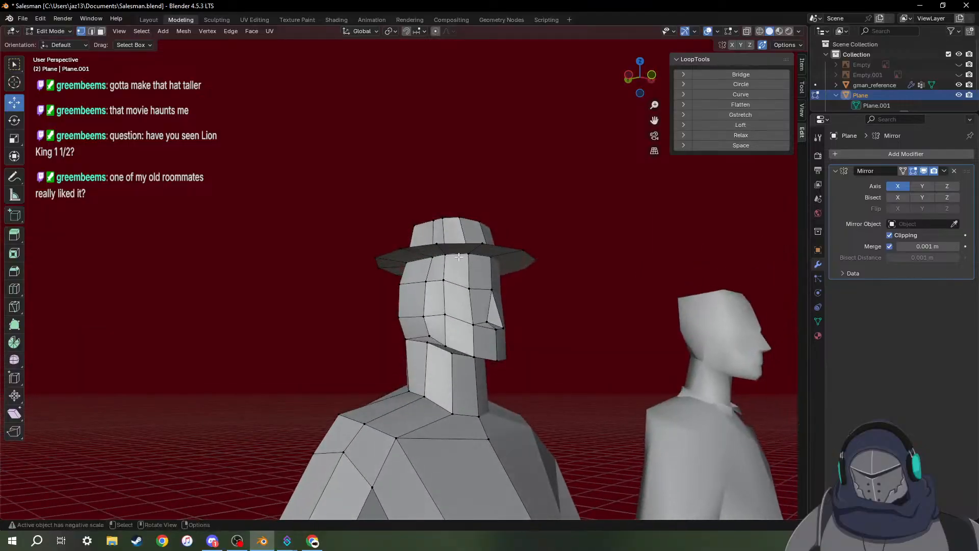
Select the edges where the head meets the brim and scale them to 1.1 in X and Y with Z locked.
left_click(491, 257)
key("2")
middle_click_drag(436, 284, 586, 284)
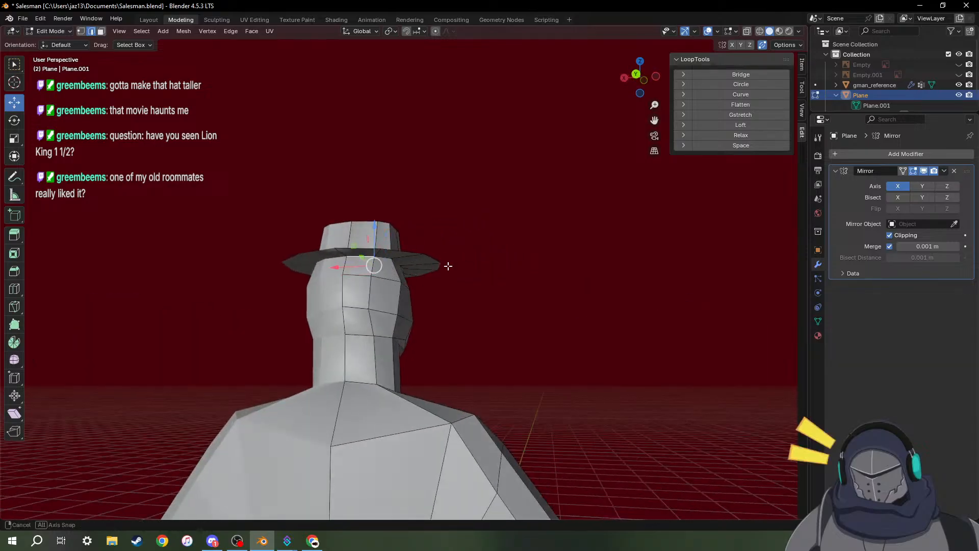
middle_click_drag(449, 264, 359, 268)
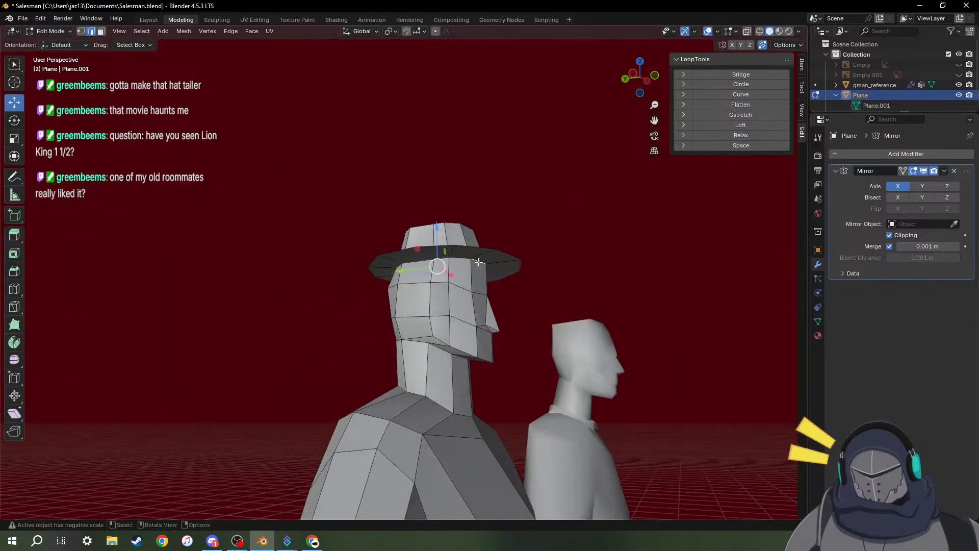
middle_click_drag(439, 277, 494, 280)
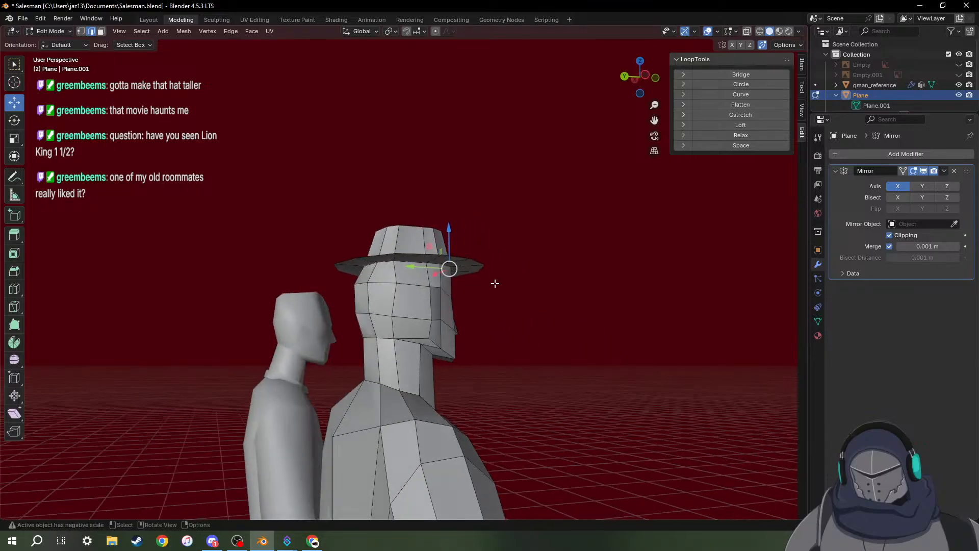
left_click(377, 271, "ctrl")
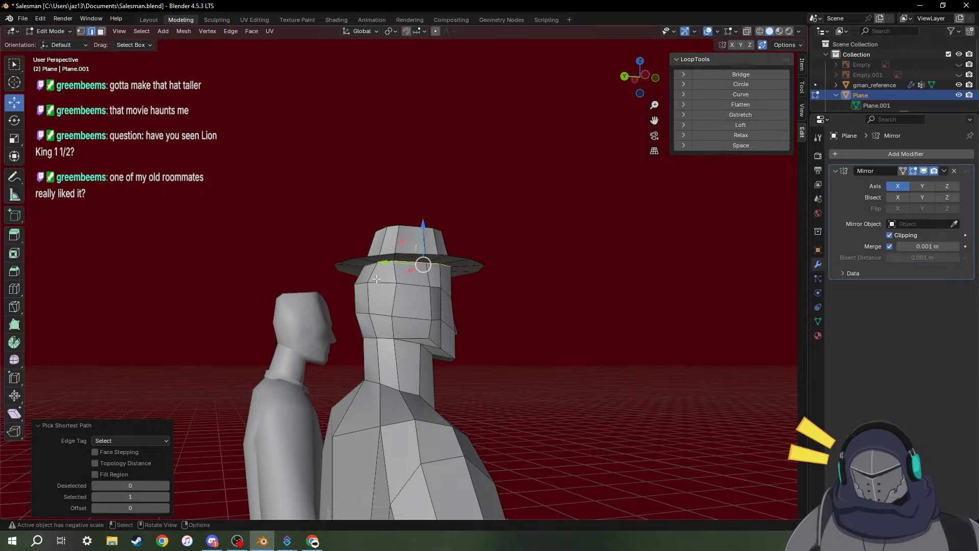
middle_click_drag(372, 274, 361, 328)
key("s")
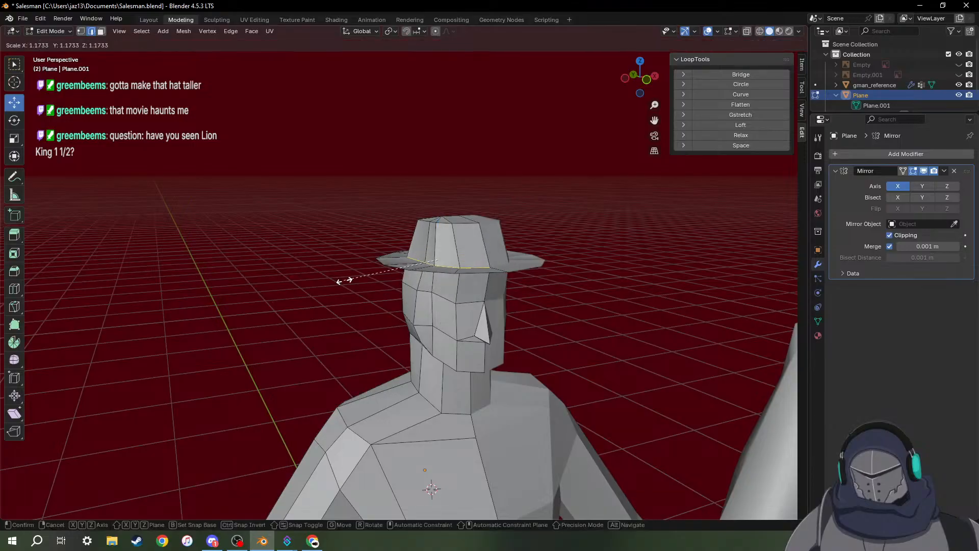
key("shift+z")
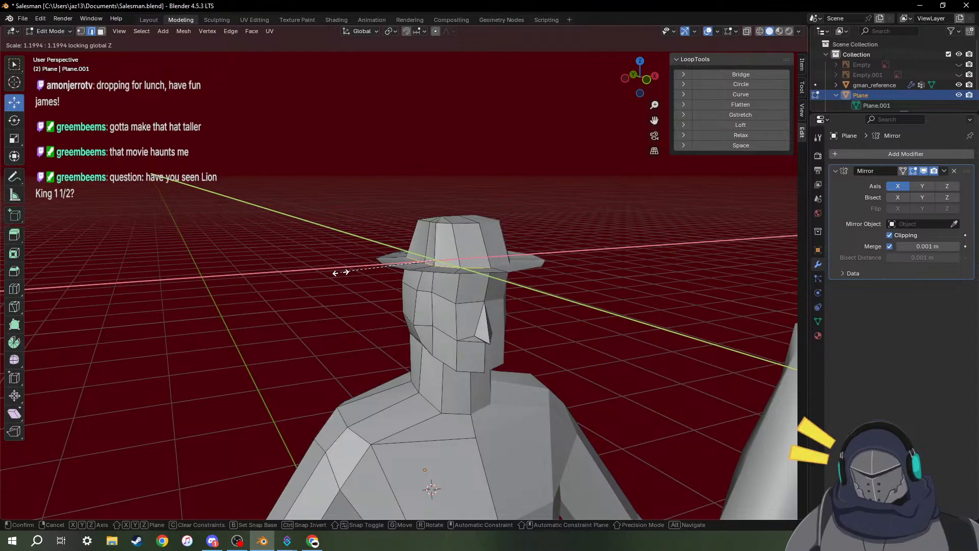
left_click(349, 272)
middle_click_drag(349, 273, 498, 260)
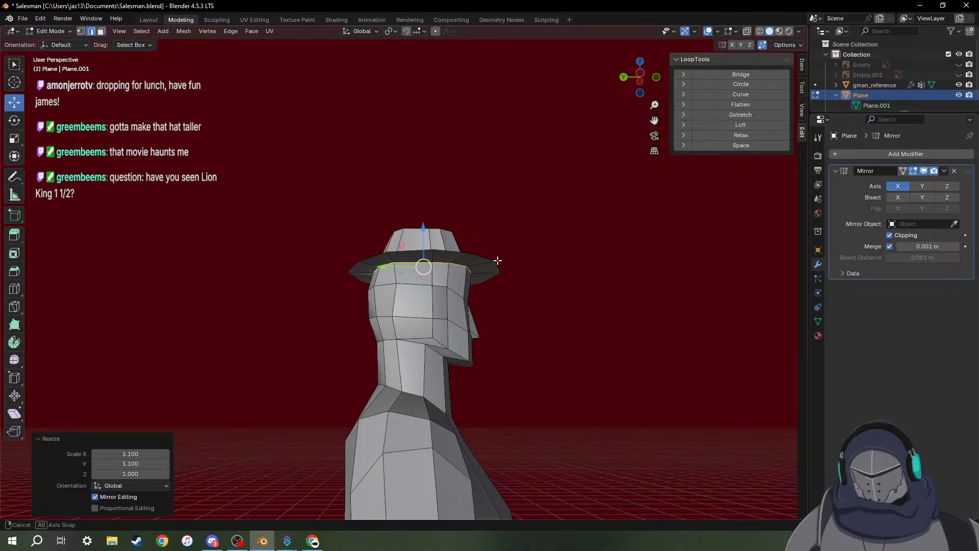
Move the front edge of the head just under the brim about 0.0148 m along Y.
mouse_move(499, 260)
middle_mouse_down()
mouse_move(431, 287)
mouse_move(500, 262)
mouse_move(487, 264)
middle_mouse_up()
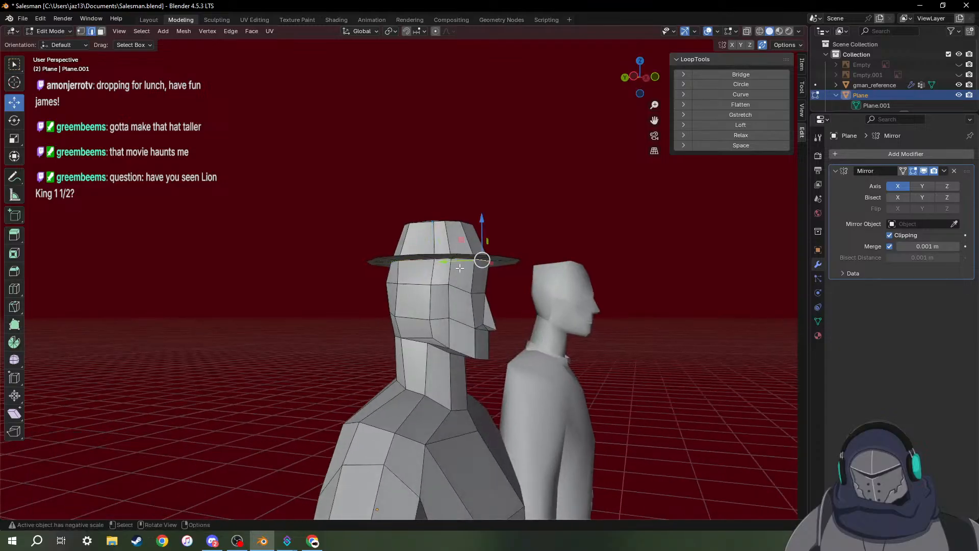
key("g")
key("y")
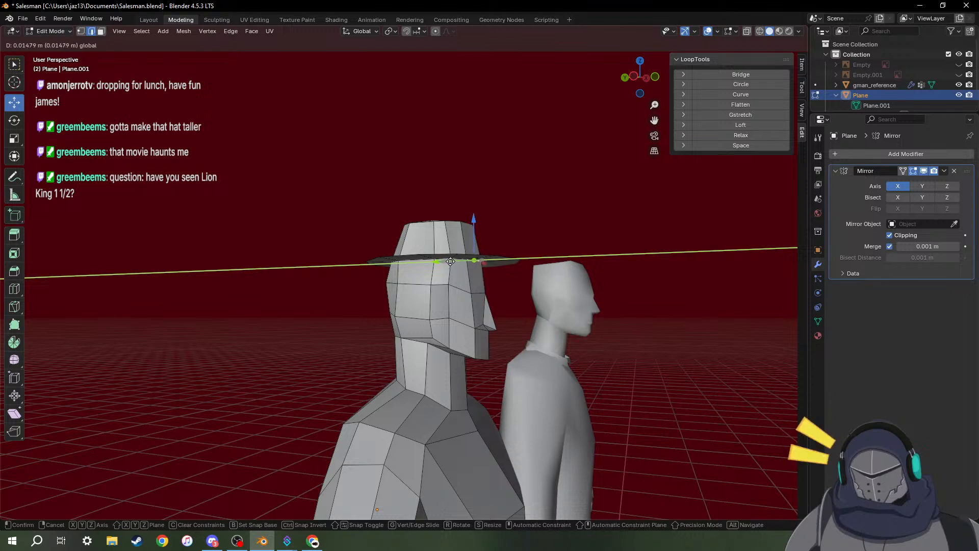
left_click(451, 261)
Select the top edges of the hat's crown and delete their vertices to remove the crown.
scroll(515, 295, "up", 6)
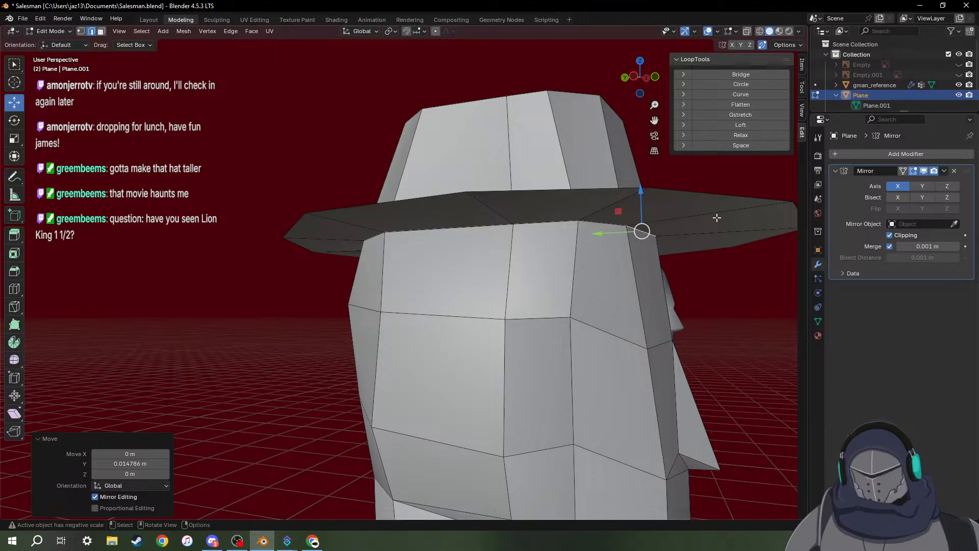
middle_click_drag(422, 216, 390, 216)
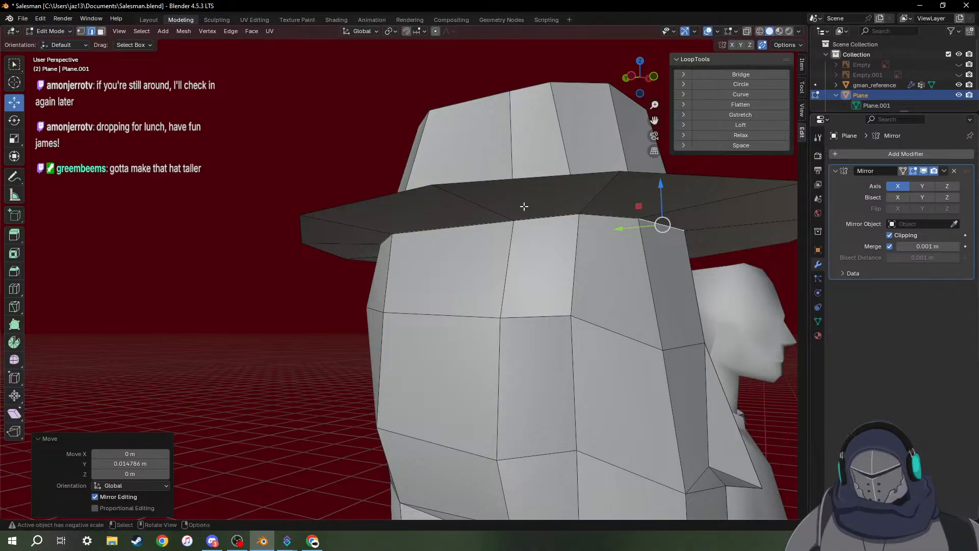
middle_click_drag(525, 206, 575, 204)
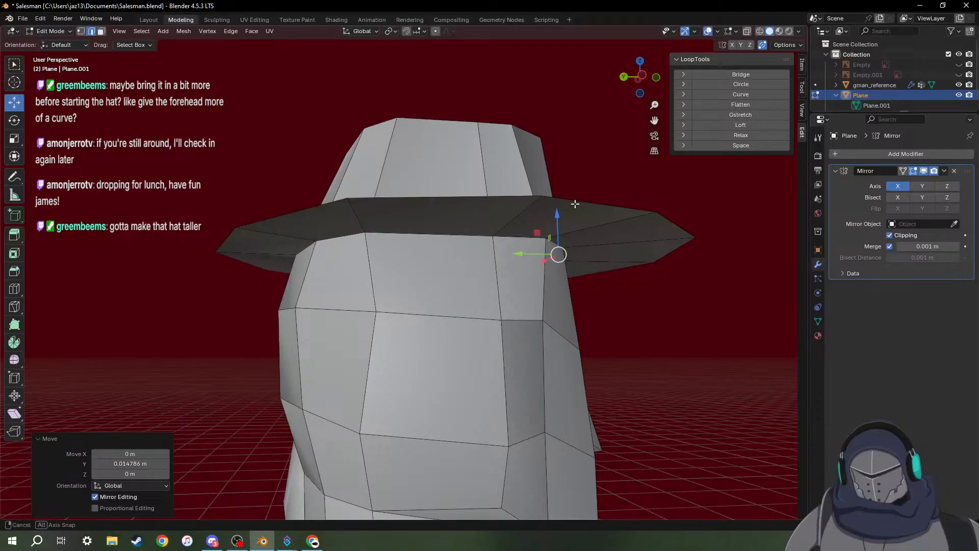
middle_click_drag(575, 204, 548, 209)
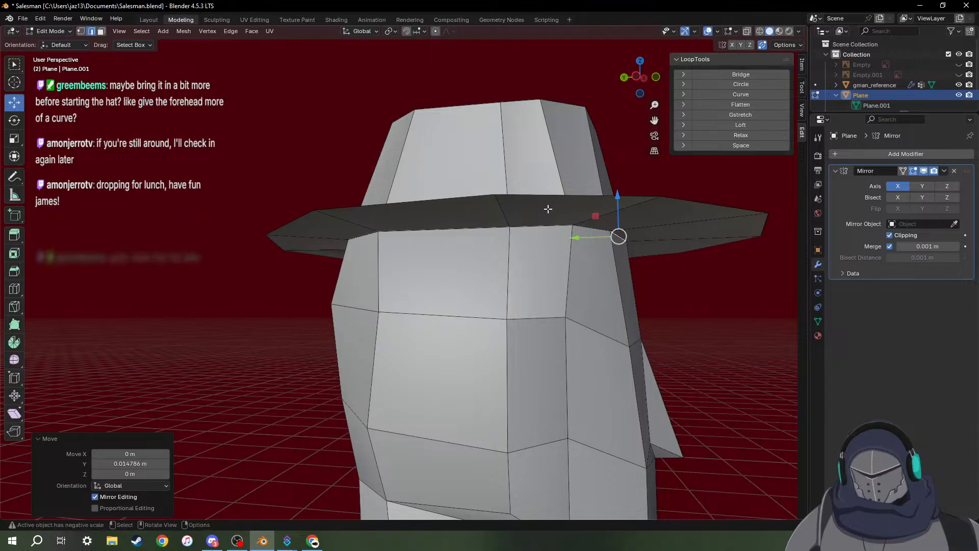
middle_click_drag(468, 201, 467, 214)
middle_click_drag(358, 143, 369, 139)
left_click_drag(301, 74, 645, 157)
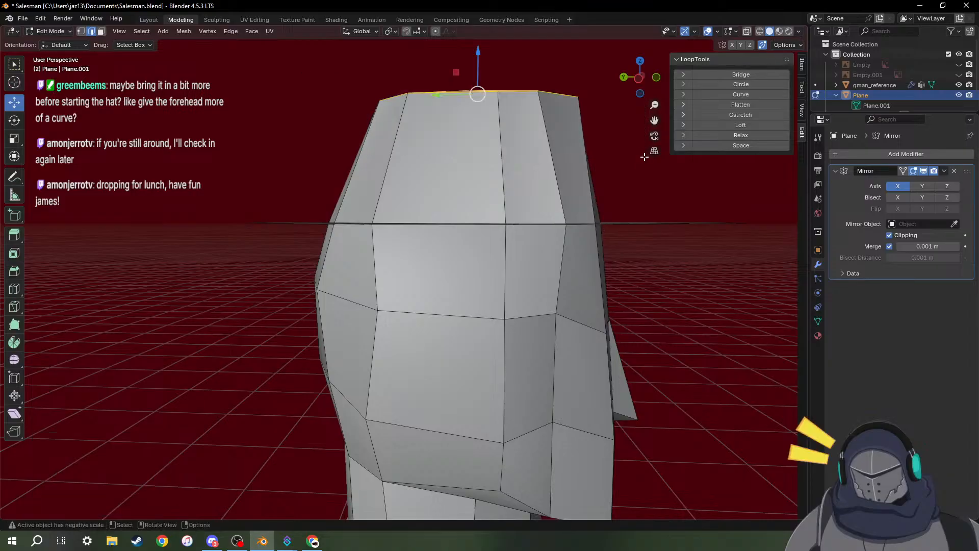
key("x")
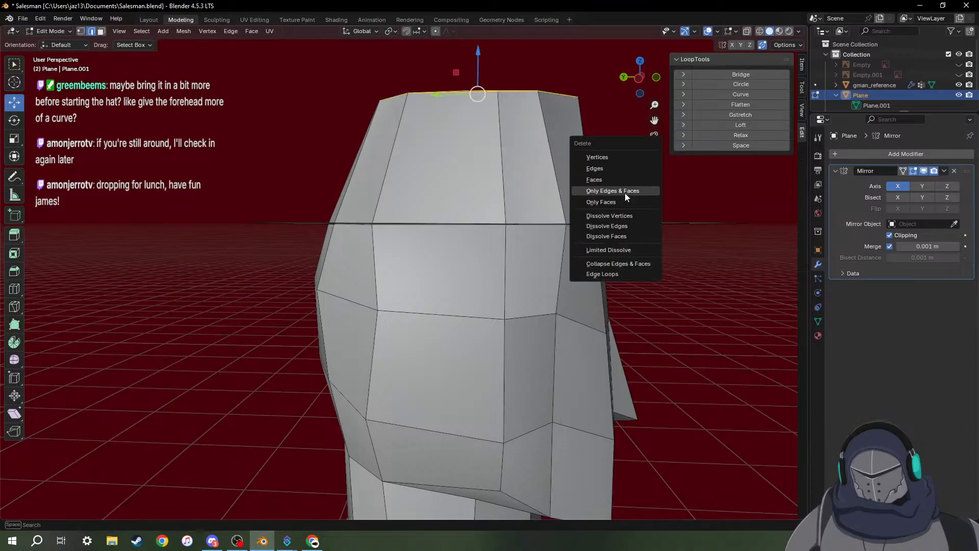
left_click(612, 158)
Delete the vertices of the loose edges left floating above the brim.
middle_click_drag(611, 158, 511, 141)
left_click_drag(511, 142, 555, 196)
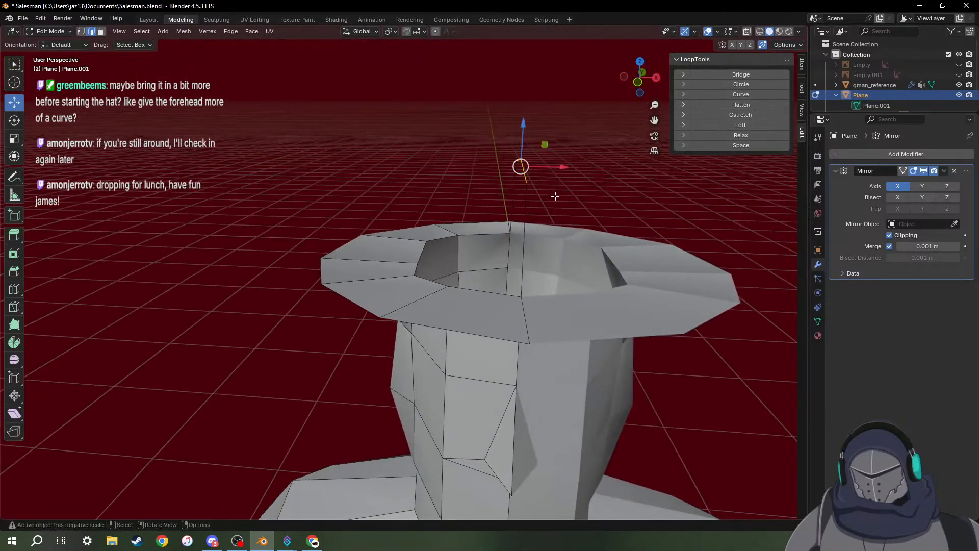
key("x")
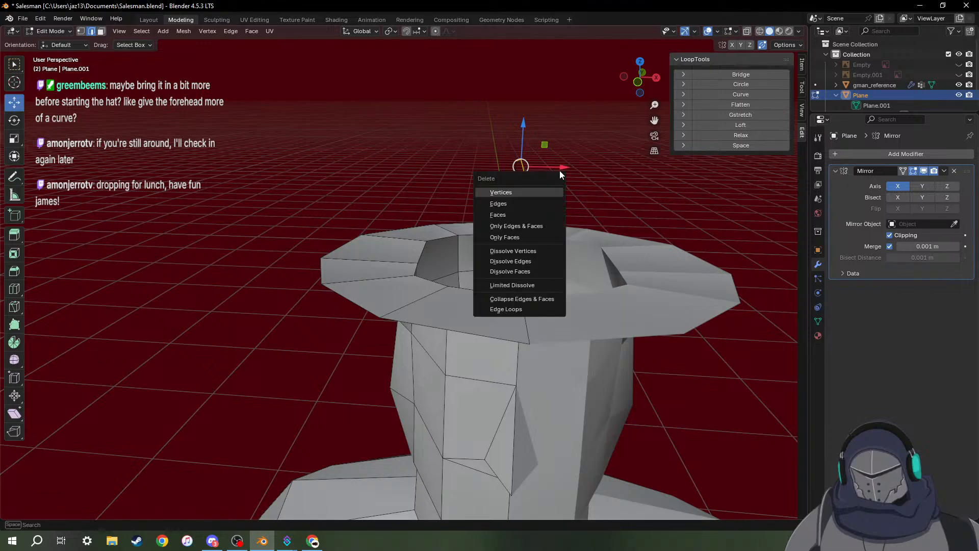
left_click(524, 197)
middle_click_drag(525, 201, 519, 159)
left_click_drag(483, 147, 556, 221)
key("x")
left_click(534, 222)
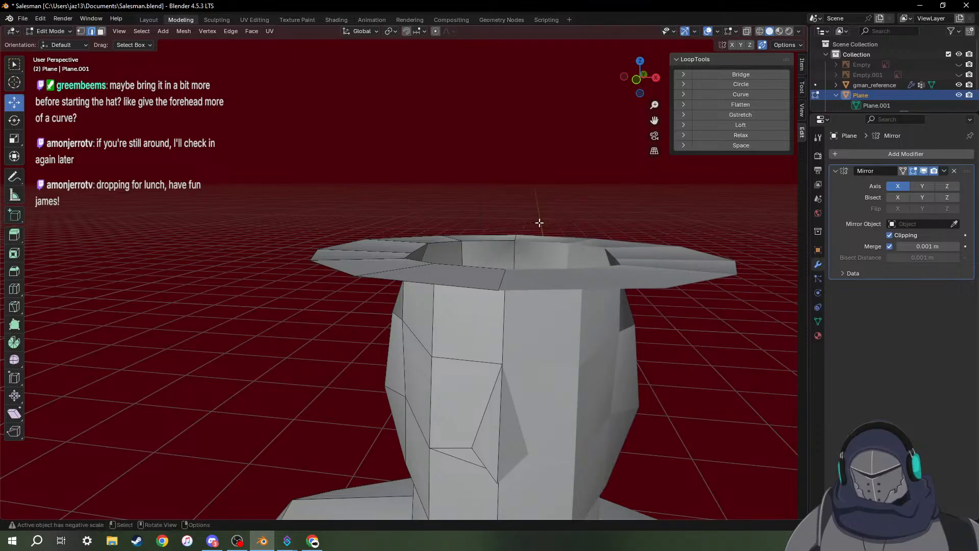
Remove the hat brim by selecting its outer edge loop and deleting the vertices.
middle_click_drag(518, 208, 560, 246)
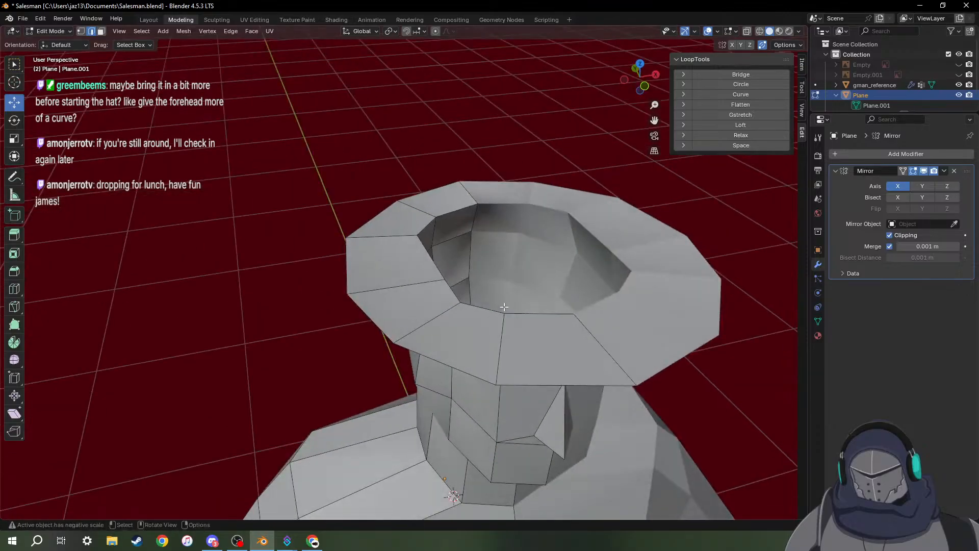
middle_click_drag(504, 307, 530, 307)
left_click(544, 309)
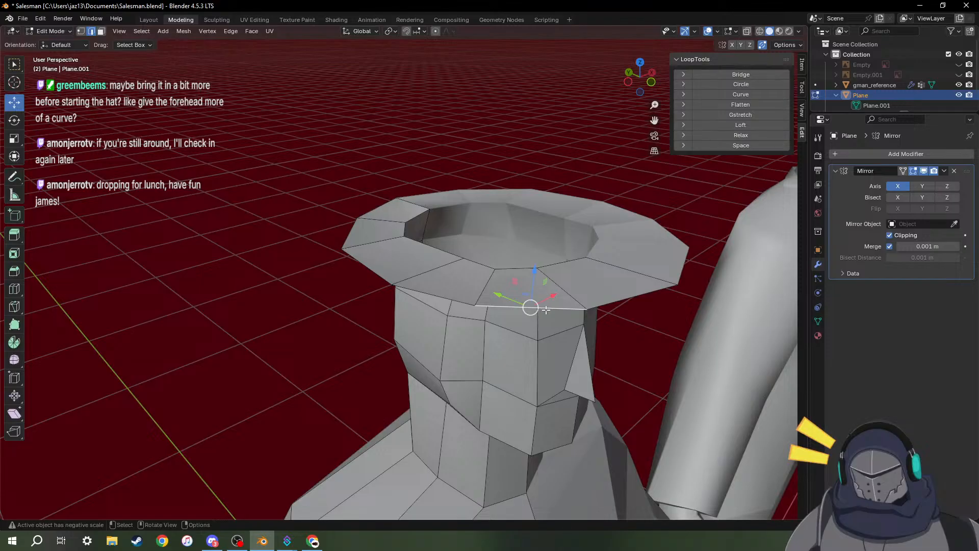
middle_click_drag(634, 296, 441, 284)
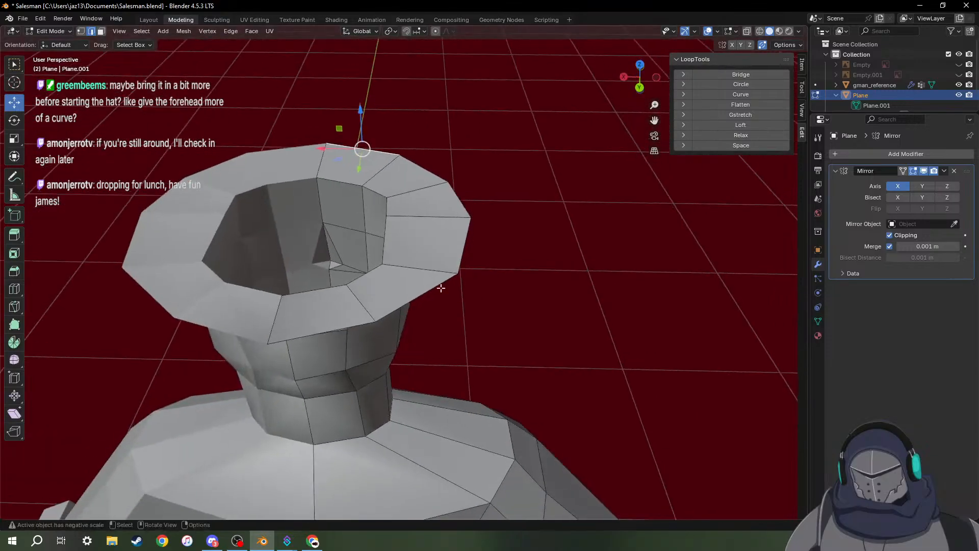
left_click(346, 329, "alt")
middle_click_drag(473, 315, 416, 301)
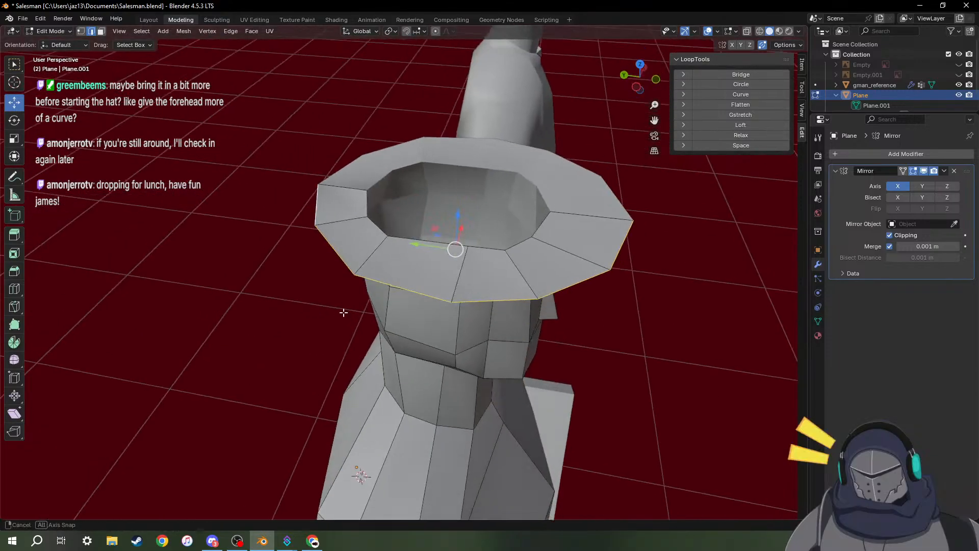
key("x")
key("Escape")
key("x")
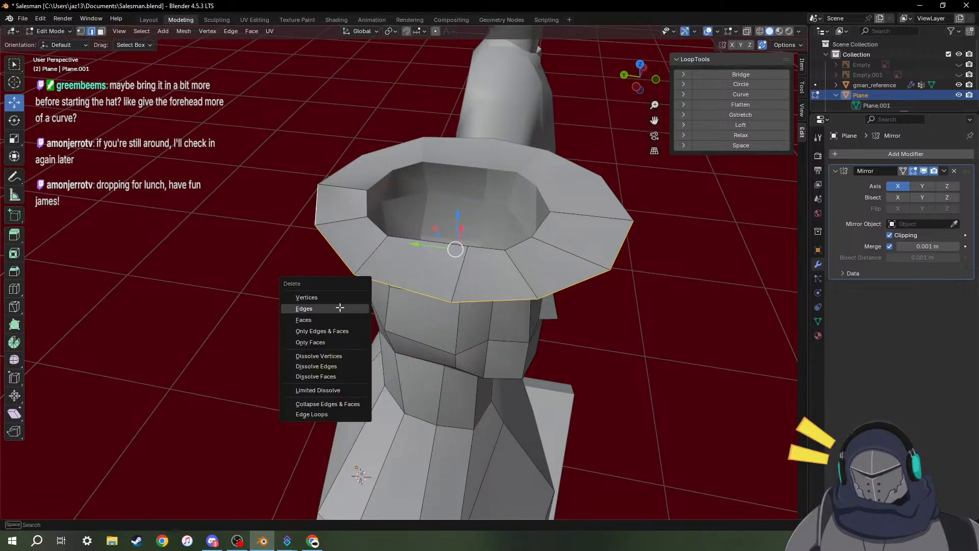
left_click(340, 307)
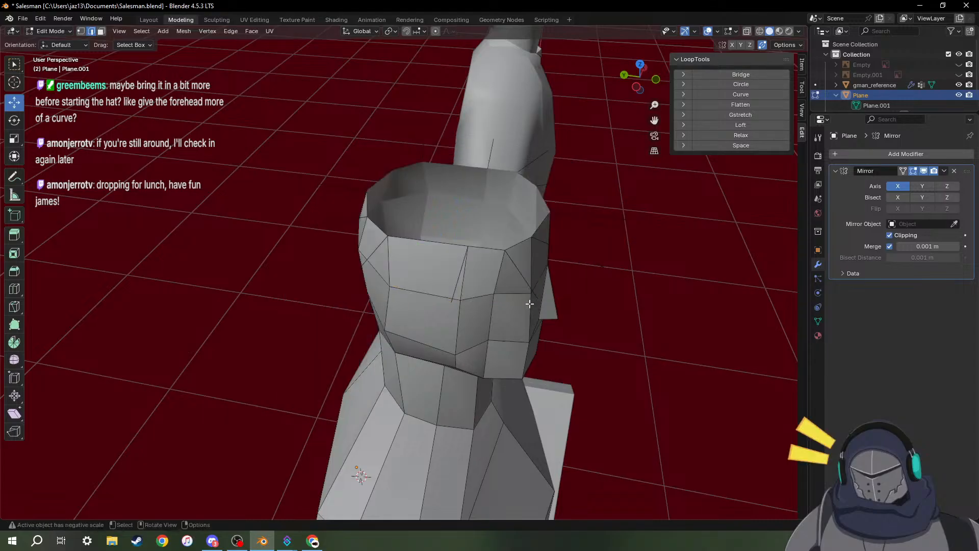
key("ctrl+z")
key("x")
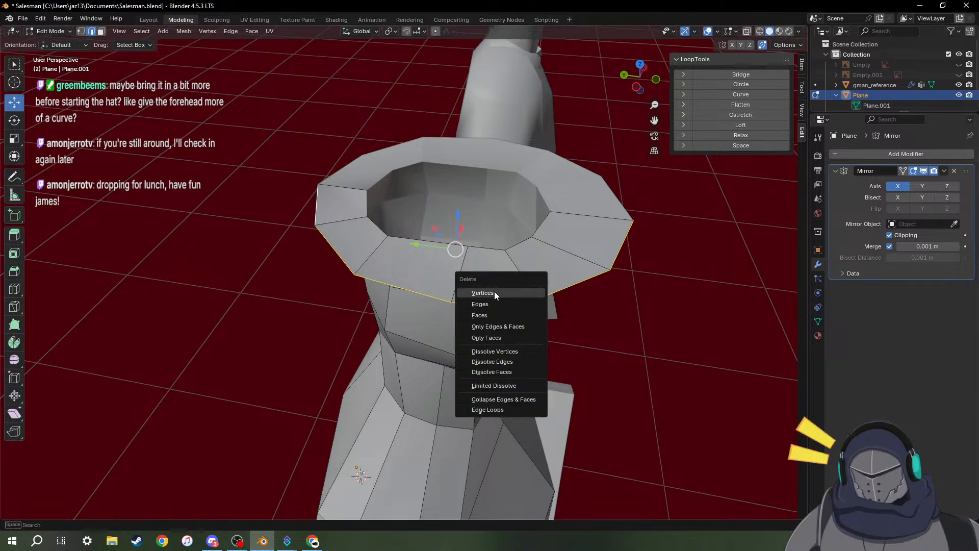
left_click(483, 293)
Adjust the brow edge at the front of the face, moving it about -0.0009 m along Y.
middle_click_drag(488, 295, 579, 318)
scroll(577, 331, "up", 5)
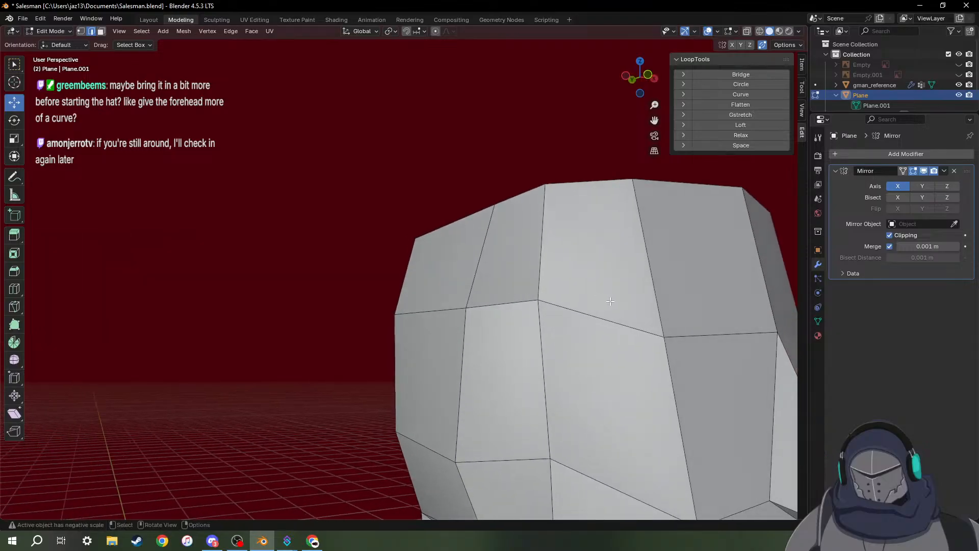
middle_click_drag(705, 344, 605, 344)
left_click_drag(604, 327, 584, 347)
mouse_move(627, 347)
middle_mouse_down()
mouse_move(573, 339)
mouse_move(619, 342)
middle_mouse_up()
left_click_drag(606, 345, 610, 343)
middle_click_drag(610, 343, 633, 345)
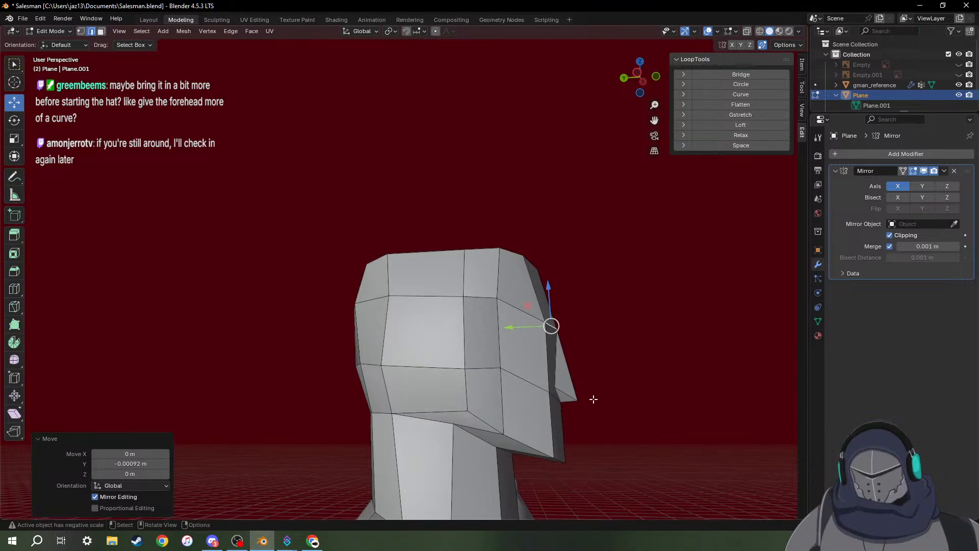
middle_click_drag(611, 435, 530, 397)
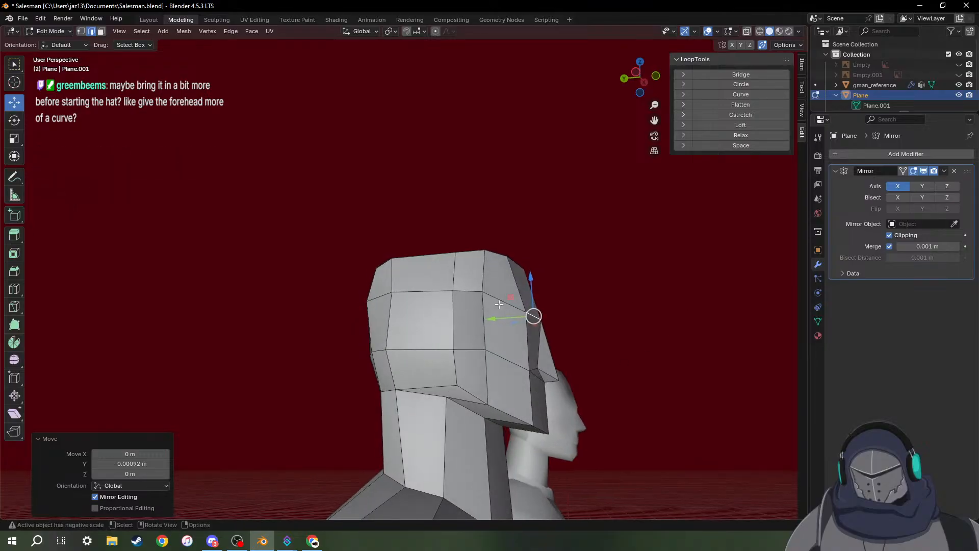
middle_click_drag(499, 304, 422, 247)
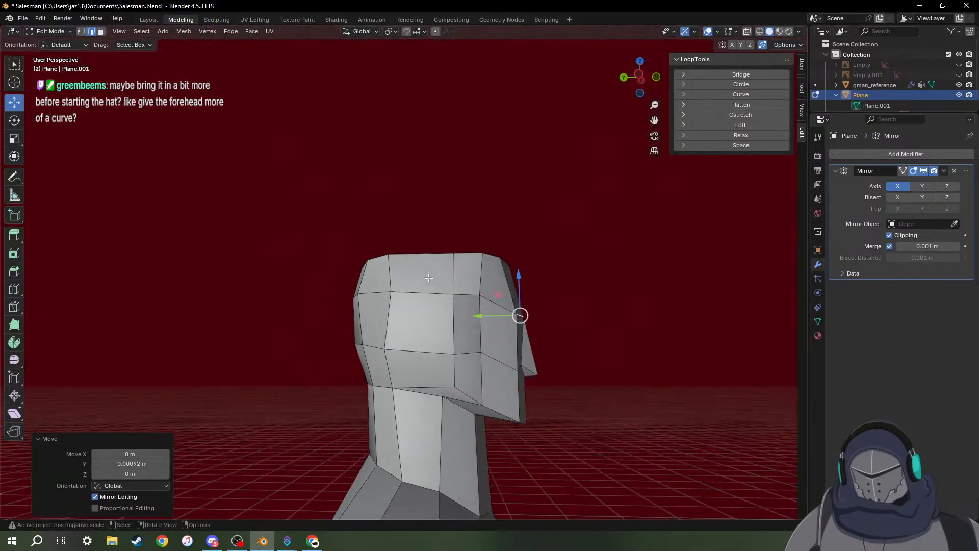
Select the upper centre edges at the back of the head and move them about 0.0118 m along Y.
middle_click_drag(343, 276, 312, 330)
left_click(306, 319)
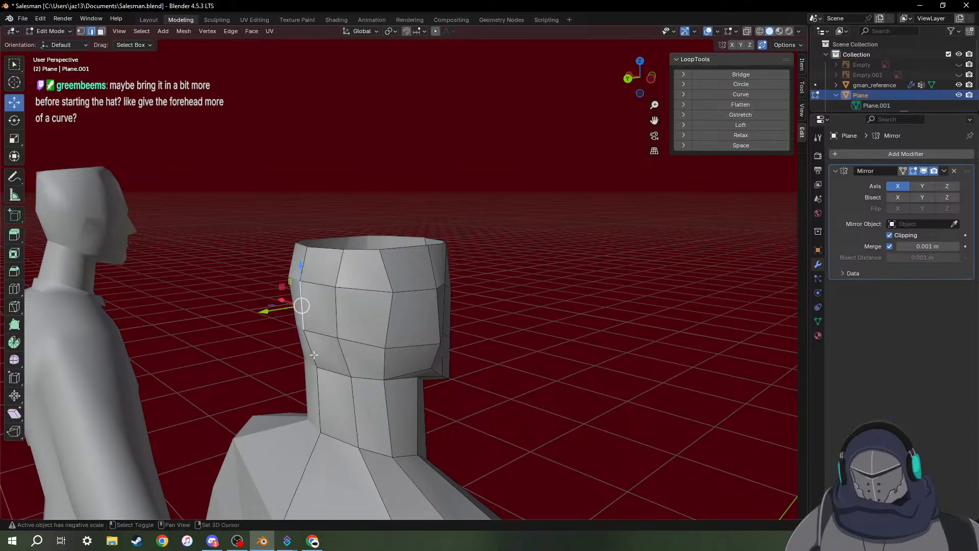
mouse_move(312, 326)
middle_mouse_down()
mouse_move(293, 284)
mouse_move(317, 312)
middle_mouse_up()
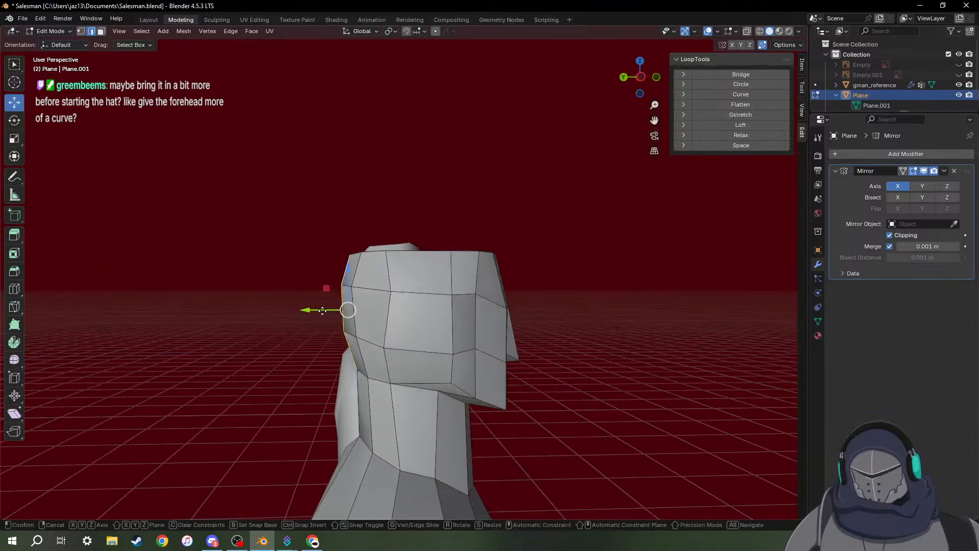
left_click_drag(325, 310, 316, 309)
key("ctrl+z")
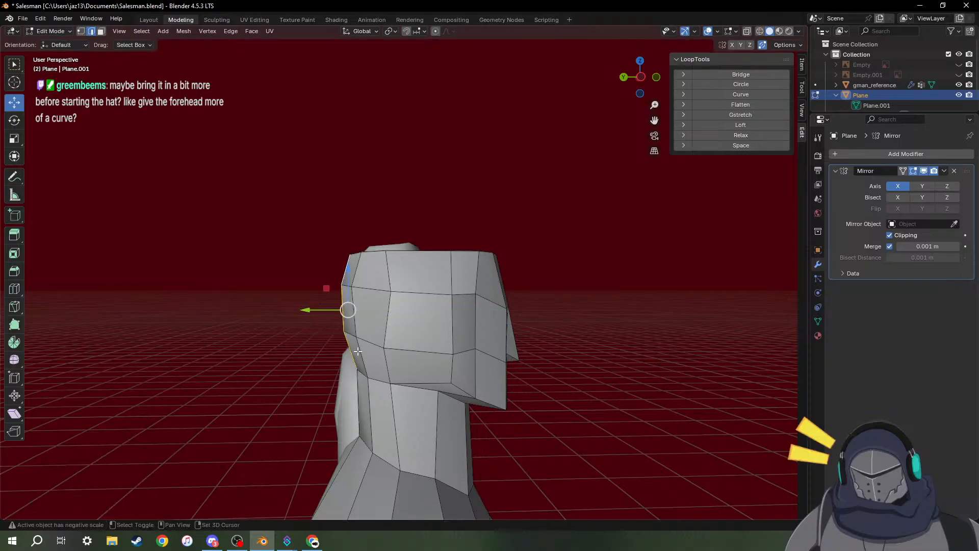
key("ctrl+z")
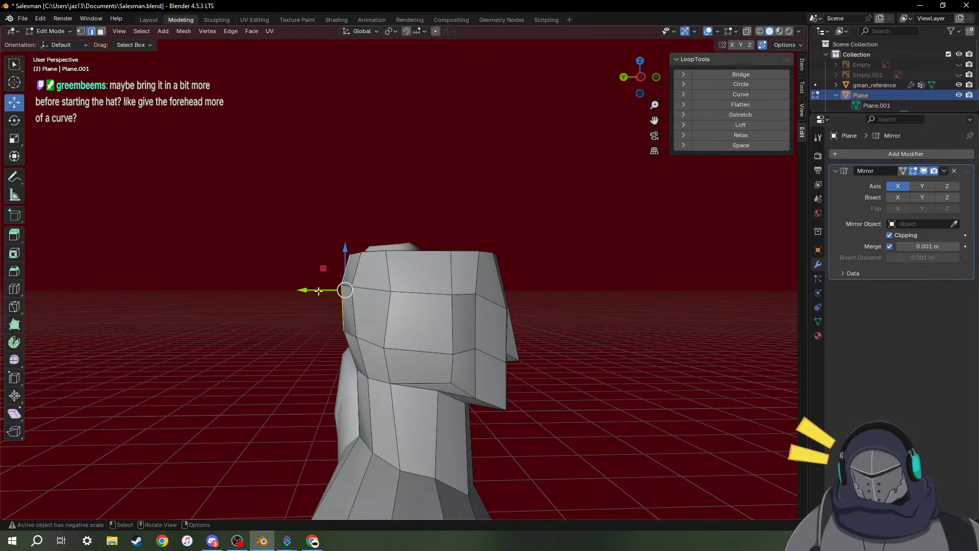
left_click_drag(319, 290, 312, 290)
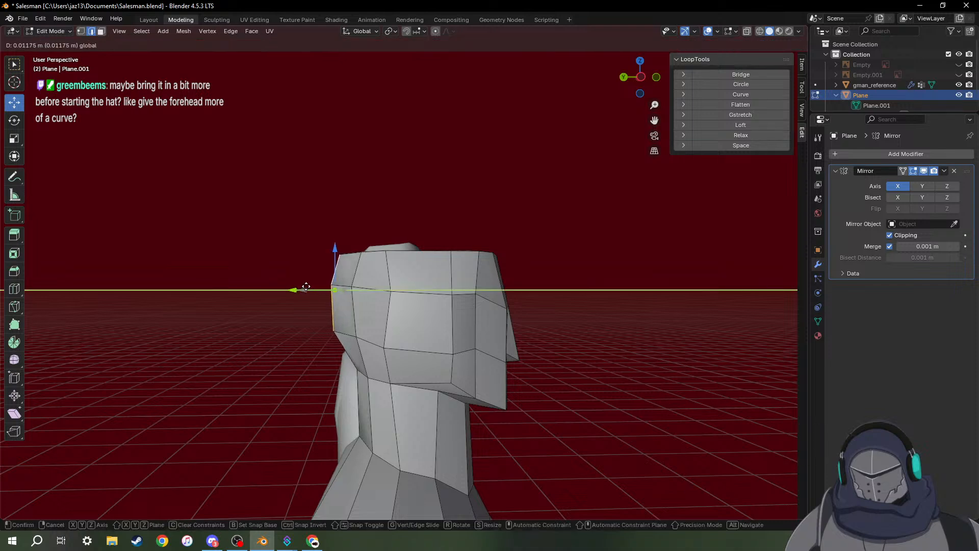
left_click_drag(306, 286, 306, 287)
left_click(548, 228)
Align two neighbouring vertices at the head's rear corner vertically by scaling them to 0 in X and Y with Z locked.
middle_click_drag(549, 228, 391, 290)
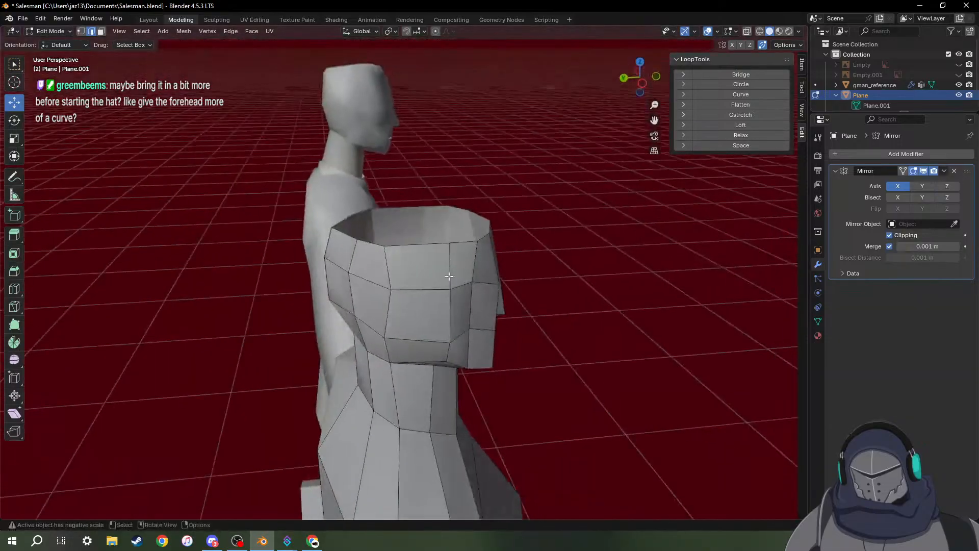
left_click(391, 290)
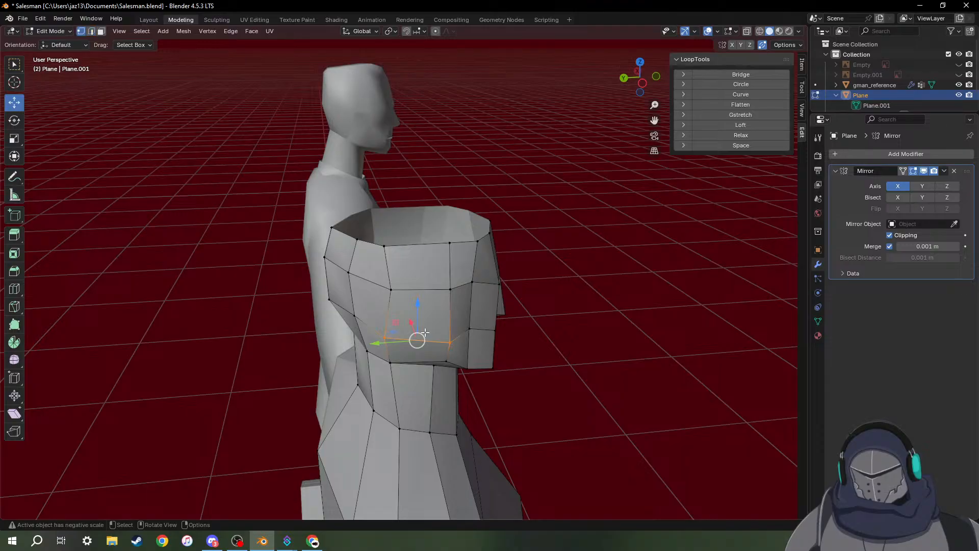
scroll(406, 316, "up", 2)
left_click(380, 303)
middle_click_drag(381, 303, 481, 320)
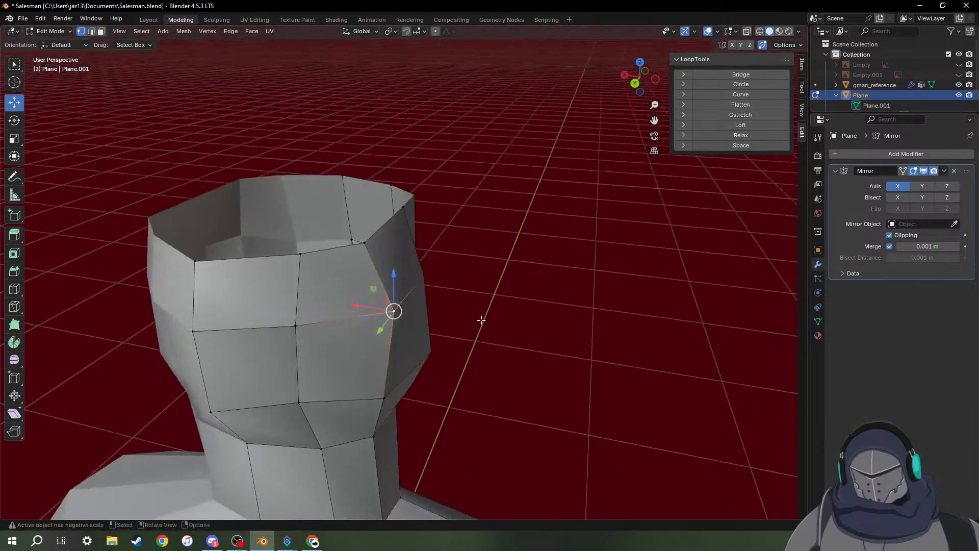
left_click(386, 394, "shift")
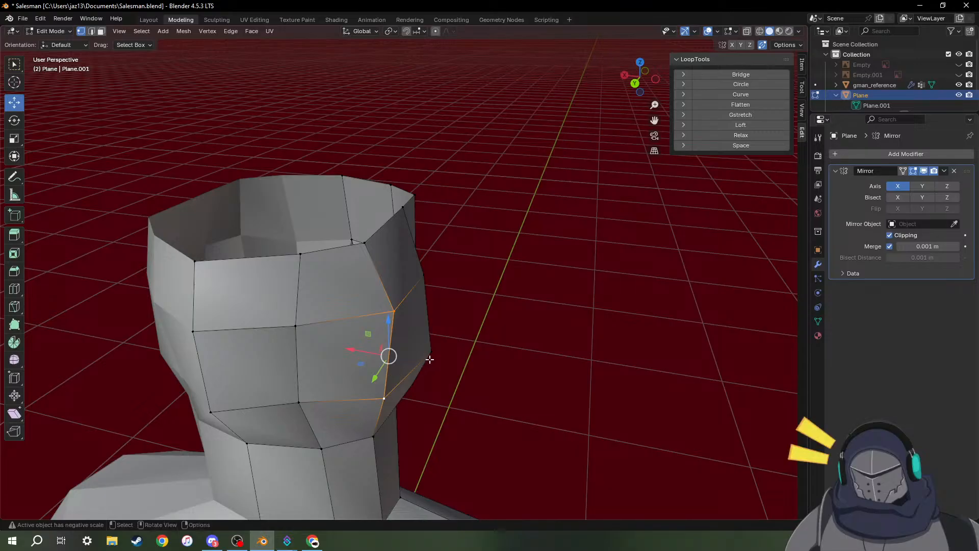
key("s")
key("shift+x")
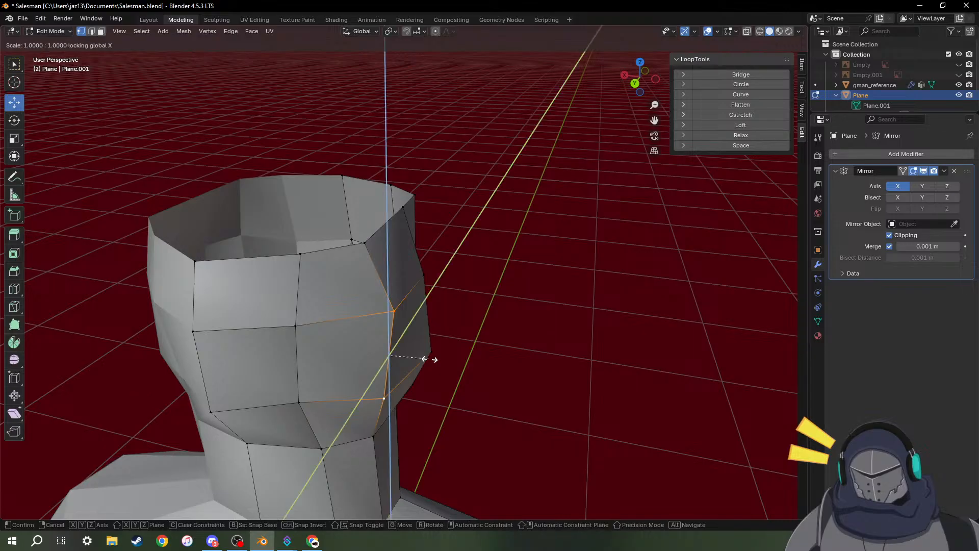
key("shift+z")
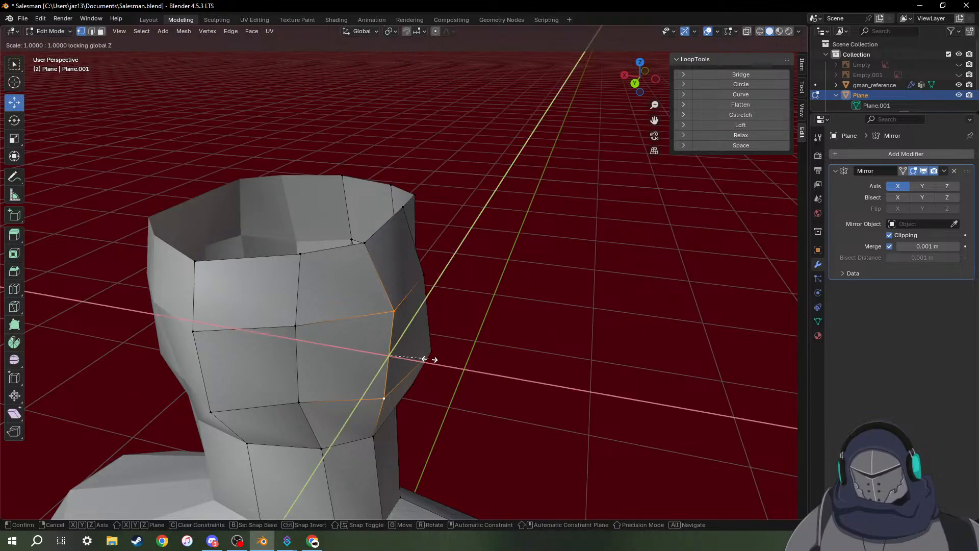
key("0")
key("Return")
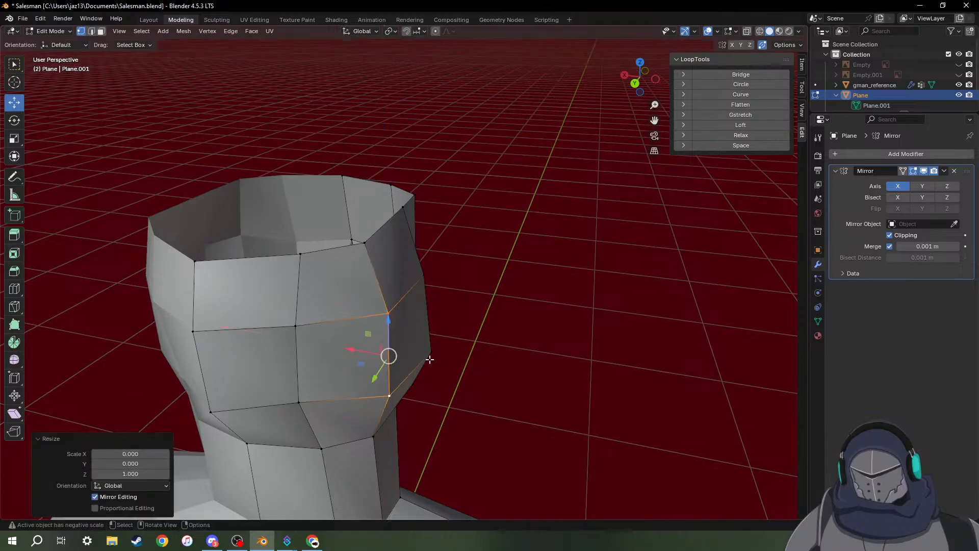
Move the two aligned rear-corner vertices of the head inward about 0.0024 m along X.
middle_click_drag(524, 235, 421, 170)
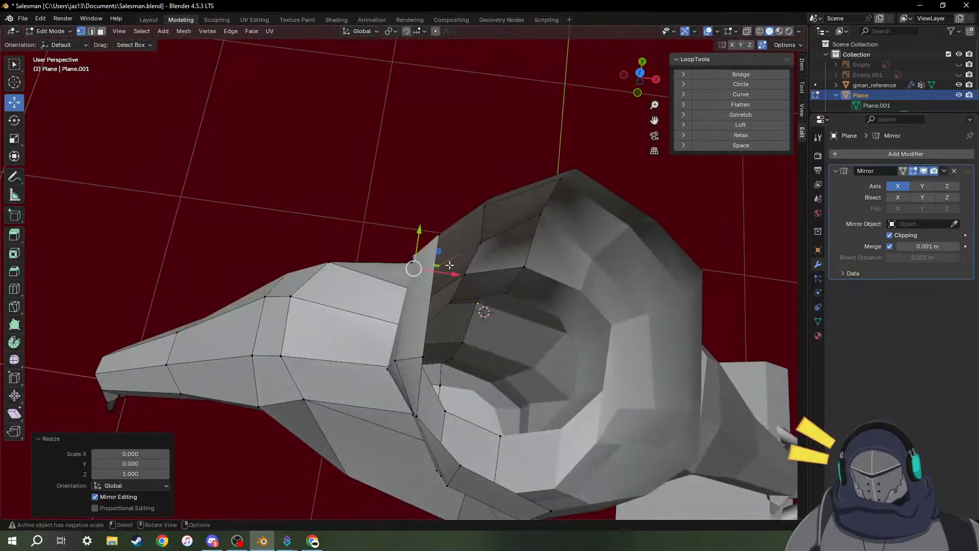
left_click_drag(455, 273, 455, 273)
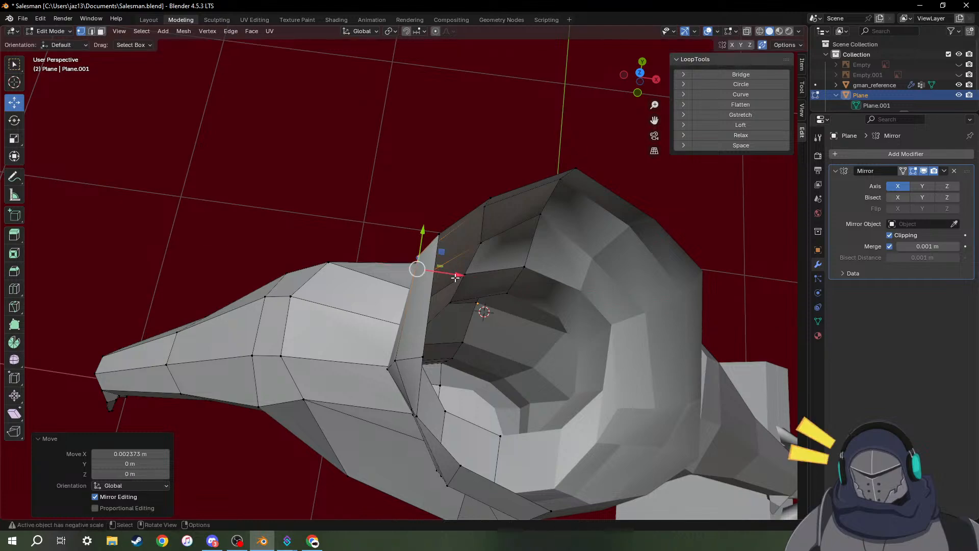
middle_click_drag(455, 274, 459, 204)
scroll(402, 343, "down", 5)
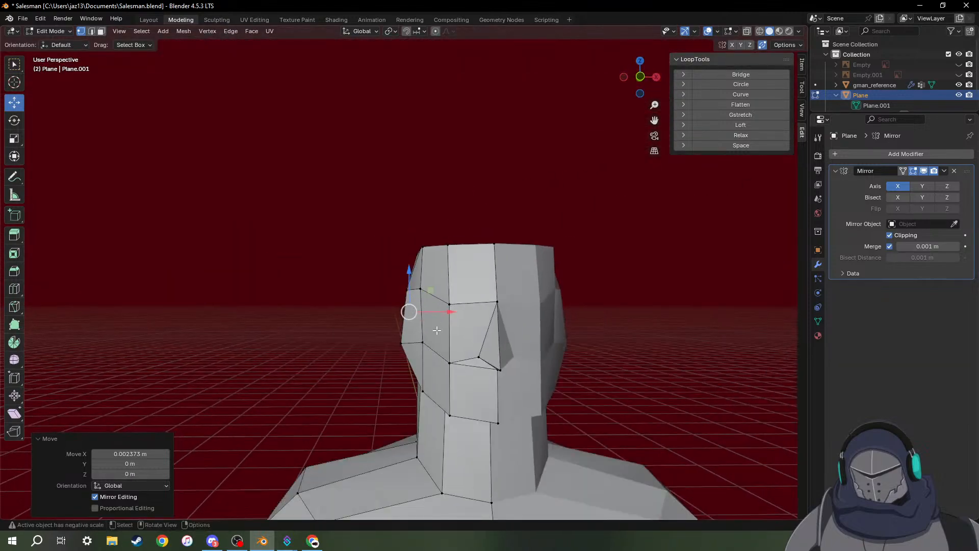
Set the pivot to Active Element and align the two rear side vertices of the head vertically by scaling them to 0 in X and Y.
middle_click_drag(401, 344, 486, 332)
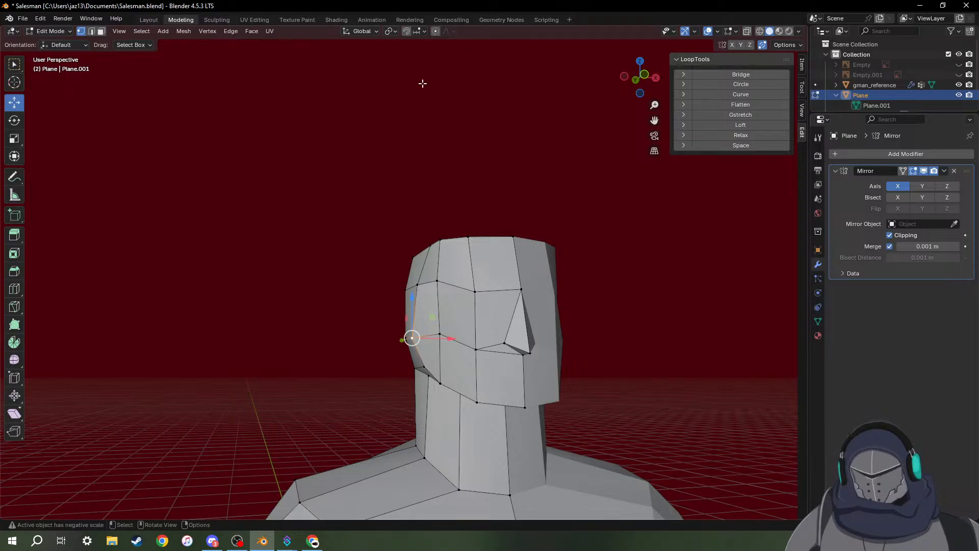
left_click(395, 32)
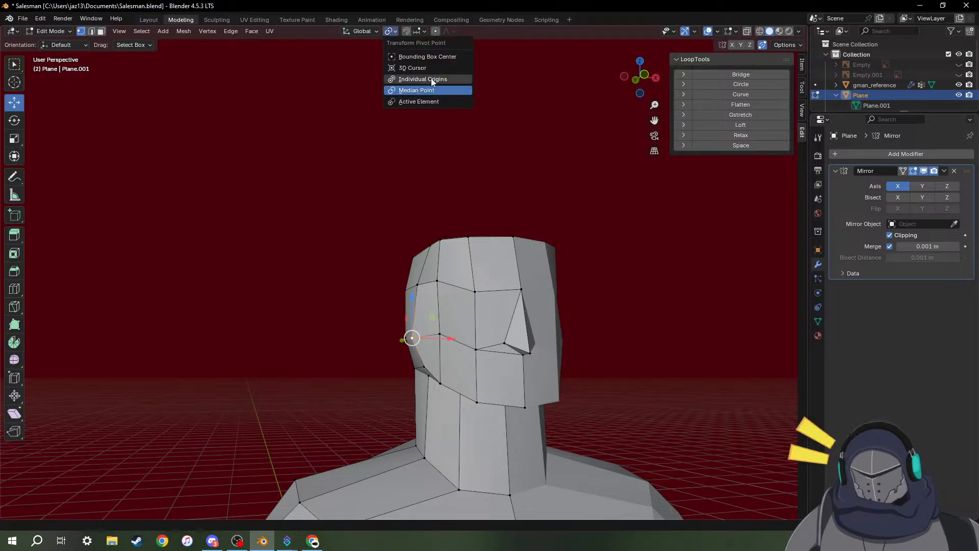
left_click(418, 101)
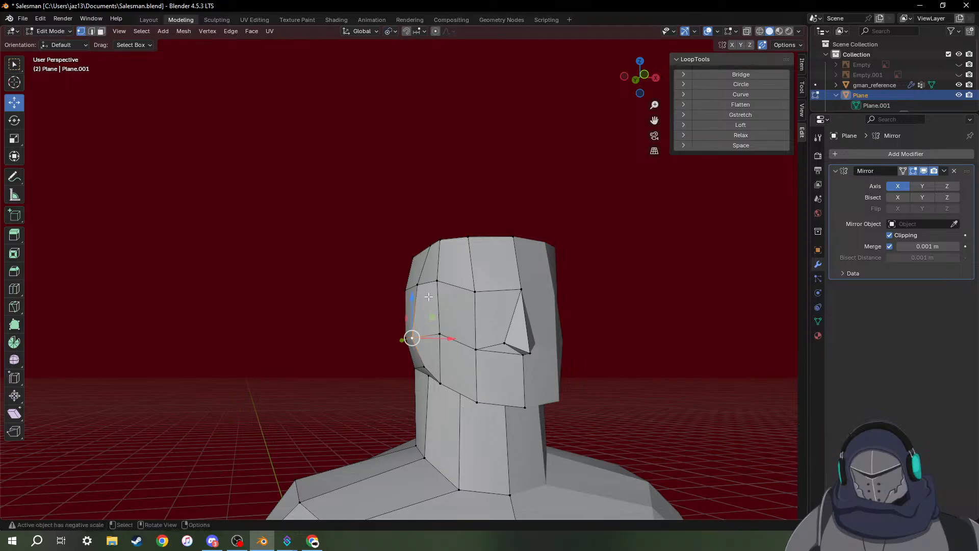
key("s")
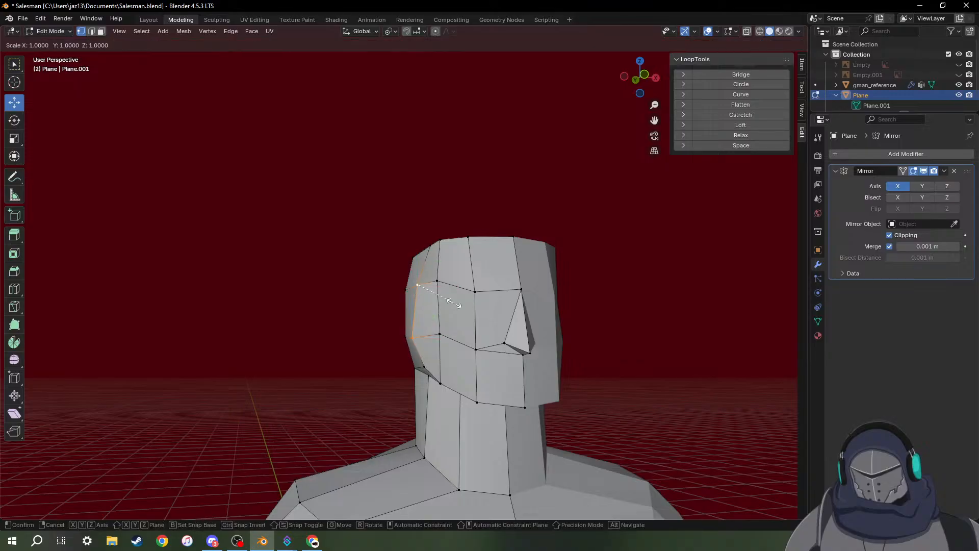
key("shift+z")
key("0")
key("Return")
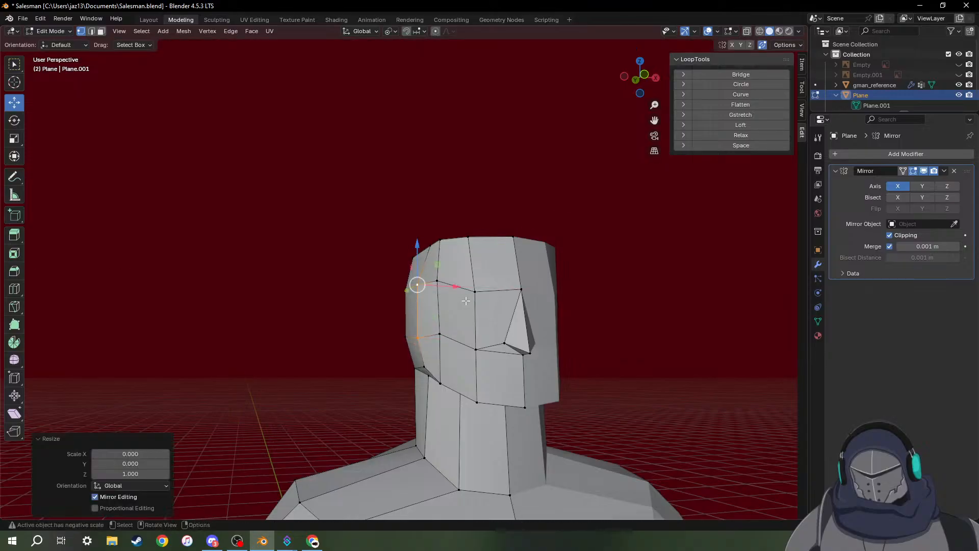
middle_click_drag(466, 301, 437, 303)
scroll(578, 297, "up", 2)
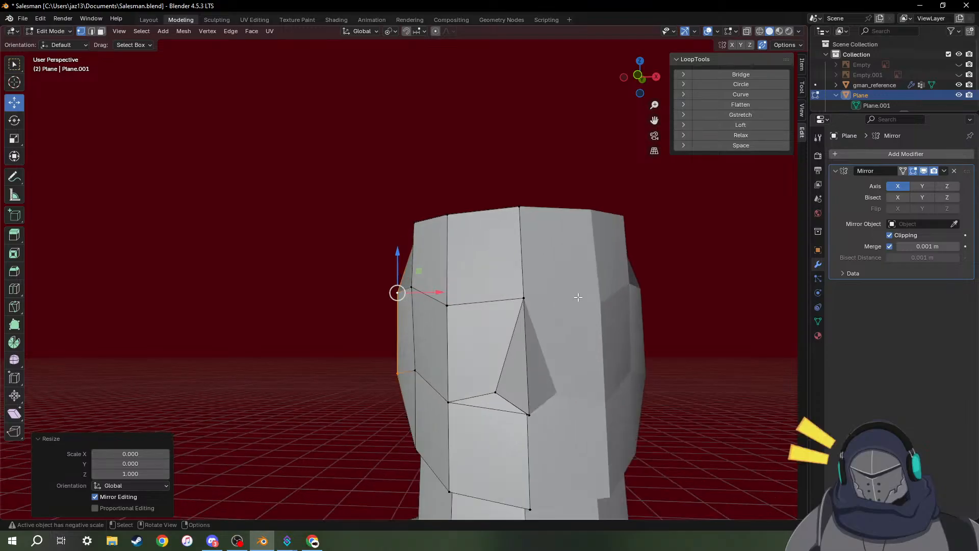
middle_click_drag(580, 297, 481, 277)
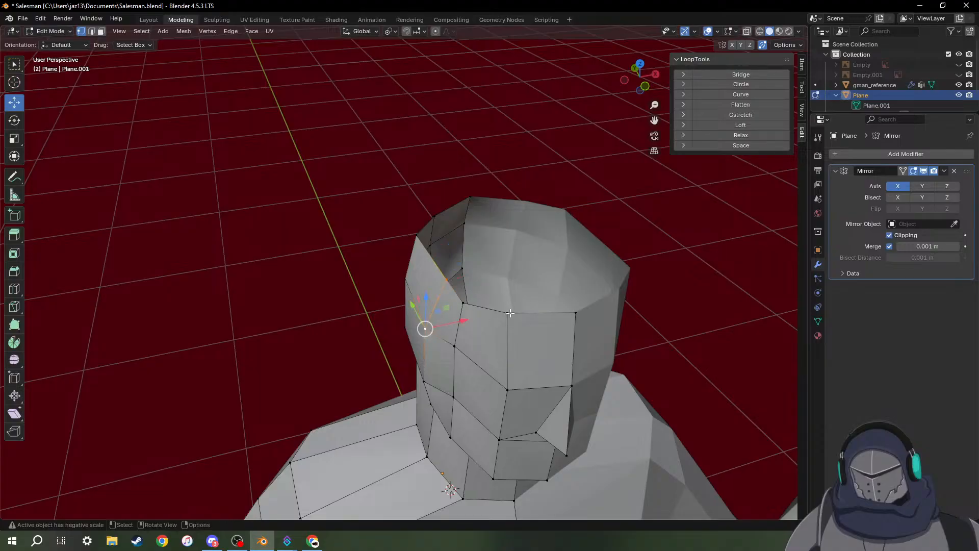
Scale the side edge running up to the head's open rim to 0.5 in X and Y, with Z locked and the lower vertex active.
key("s")
key("shift+z")
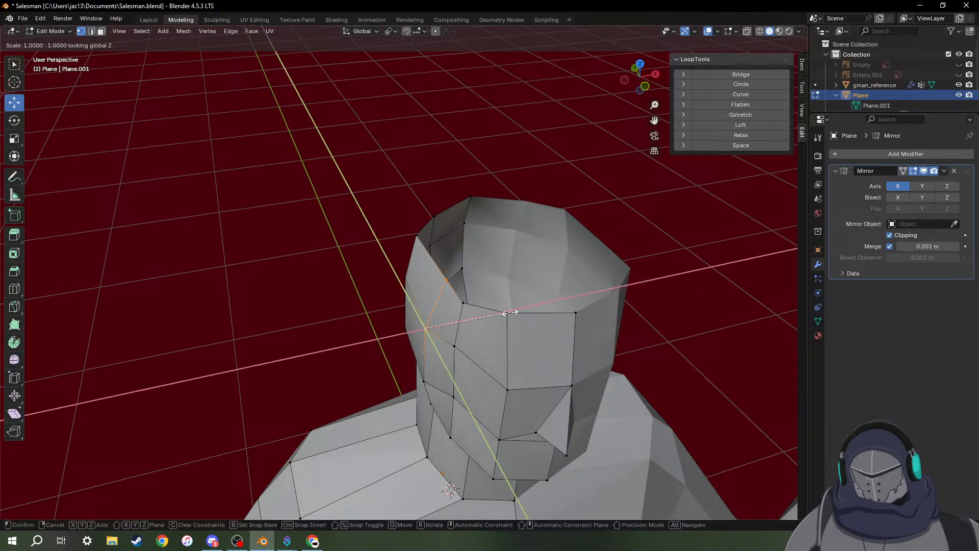
type(".")
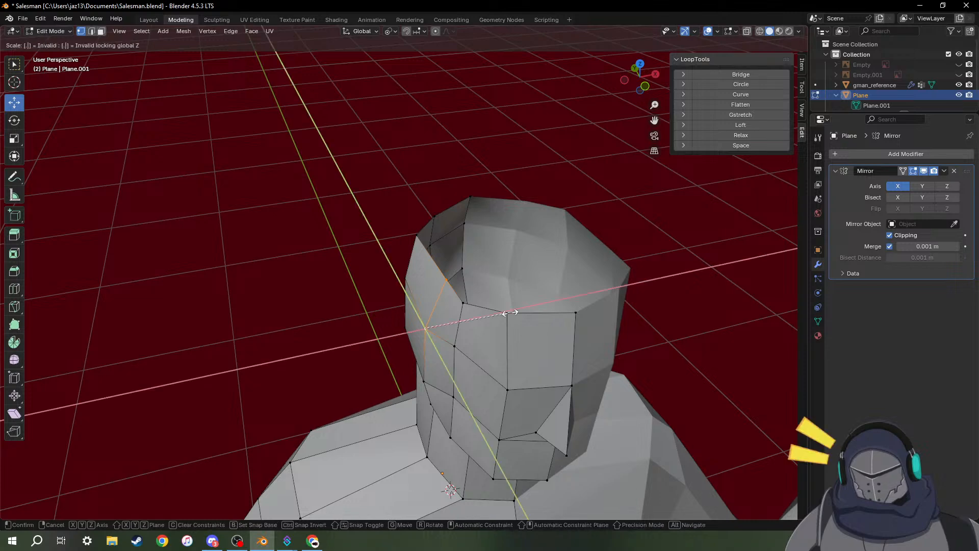
type("5")
key("Return")
middle_click_drag(471, 296, 447, 247)
scroll(494, 252, "down", 5)
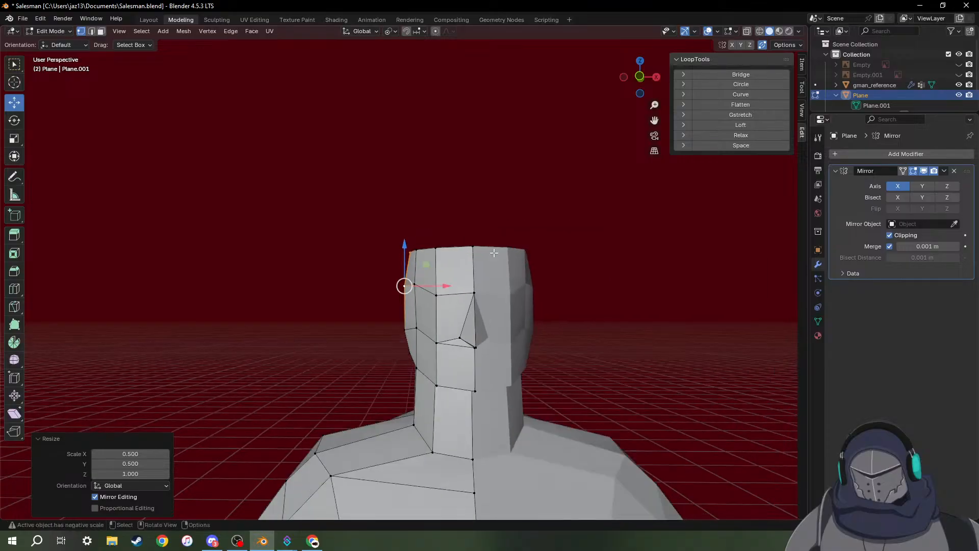
Select the outer brow vertex at the front corner of the face and raise it slightly along Z.
left_click(537, 214)
middle_click_drag(537, 214, 538, 257)
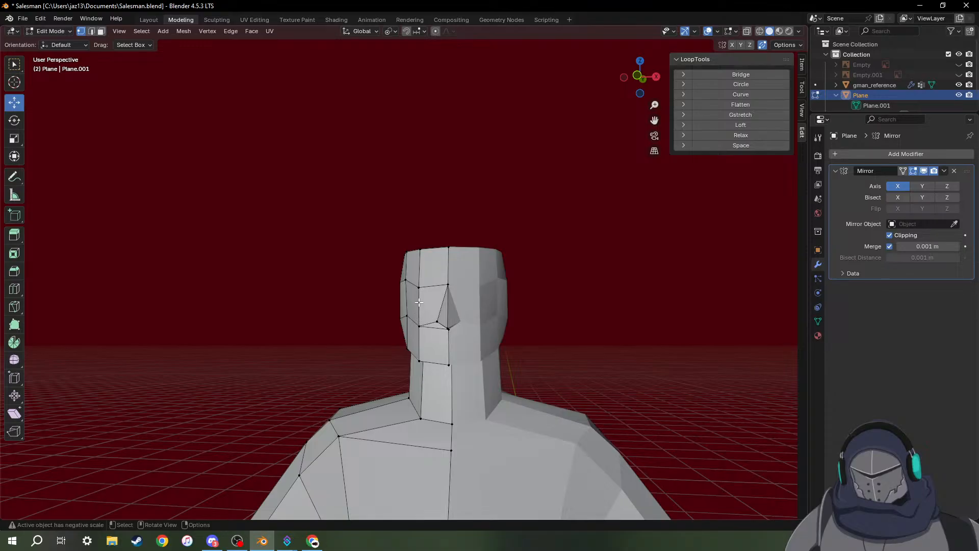
scroll(419, 303, "up", 4)
middle_click_drag(460, 315, 499, 311)
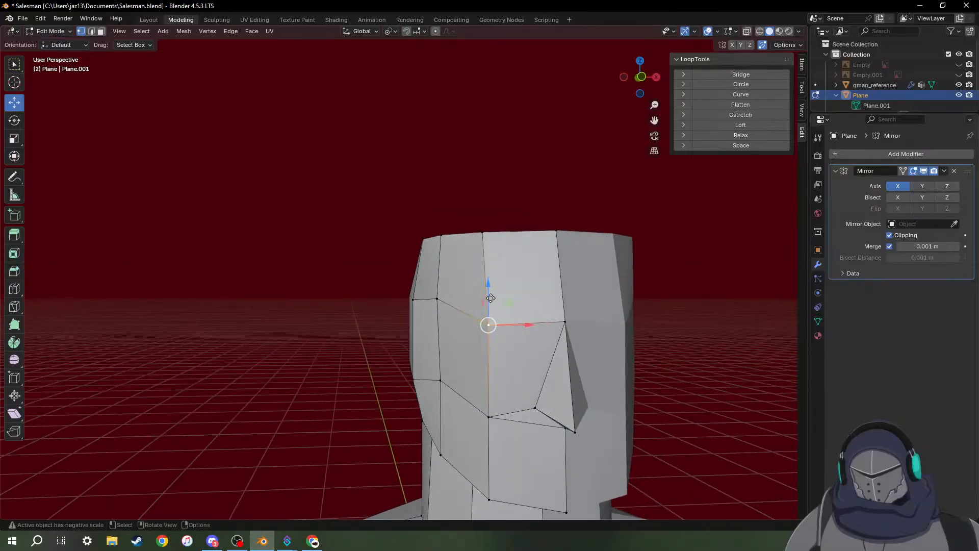
left_click_drag(491, 298, 490, 276)
middle_click_drag(512, 300, 576, 305)
scroll(536, 286, "down", 3)
left_click(461, 327)
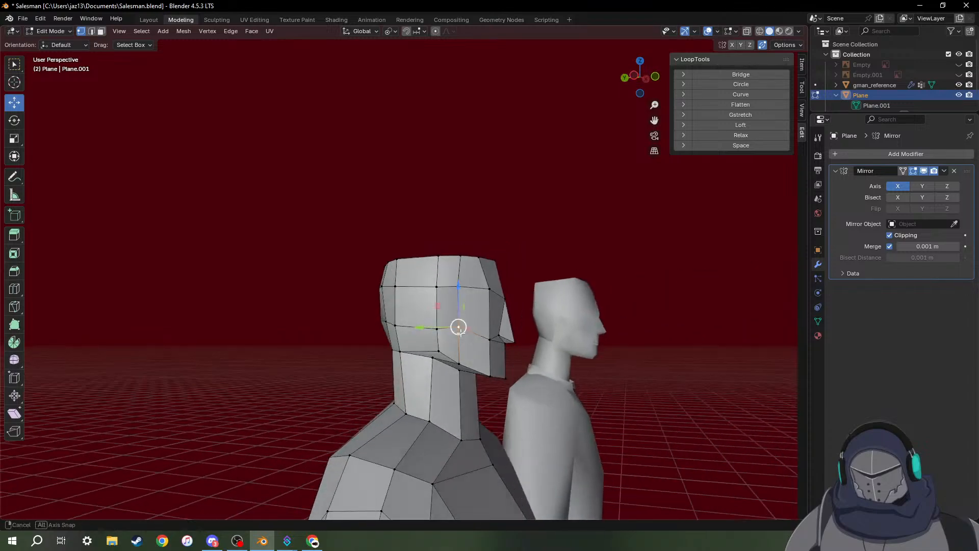
middle_click_drag(459, 328, 500, 340)
scroll(412, 326, "down", 2)
scroll(411, 326, "down", 3)
scroll(505, 339, "up", 6)
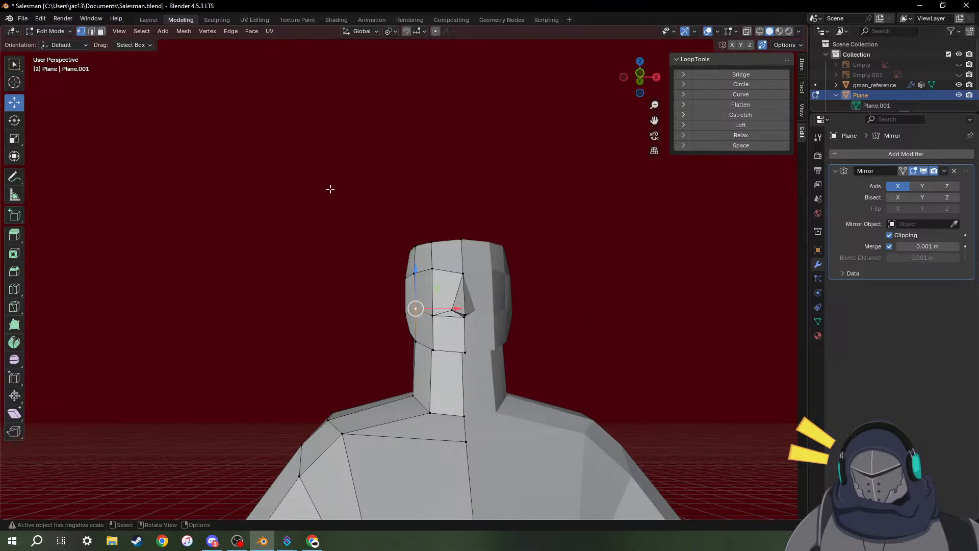
Select the head's front and back geometry down to the jaw, leaving the vertices where the neck joins it unselected.
left_click_drag(330, 189, 634, 361)
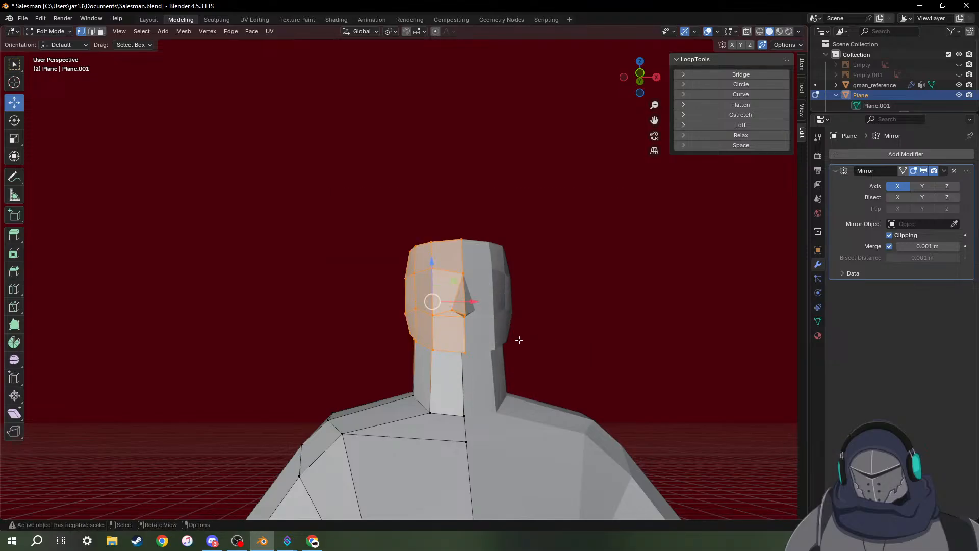
middle_click_drag(466, 335, 710, 345)
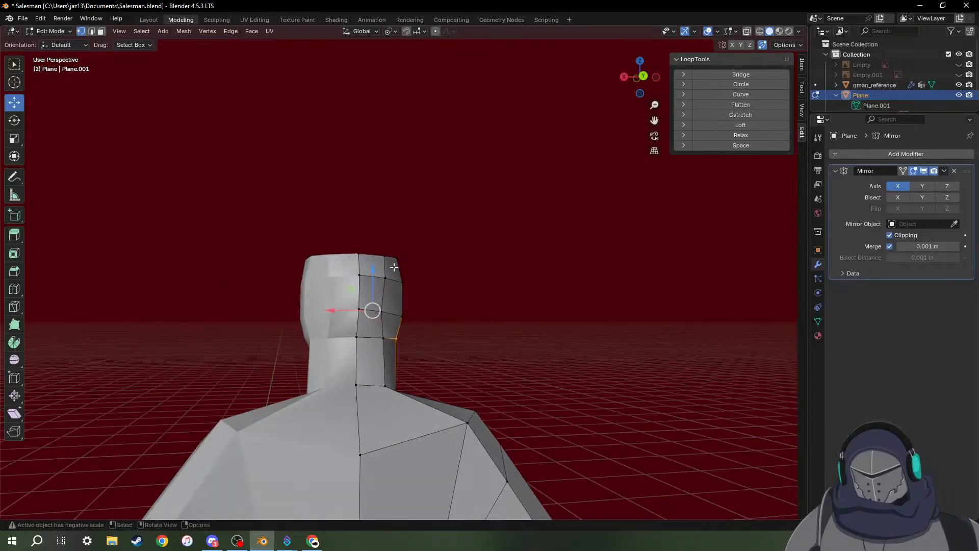
left_click_drag(332, 217, 510, 369)
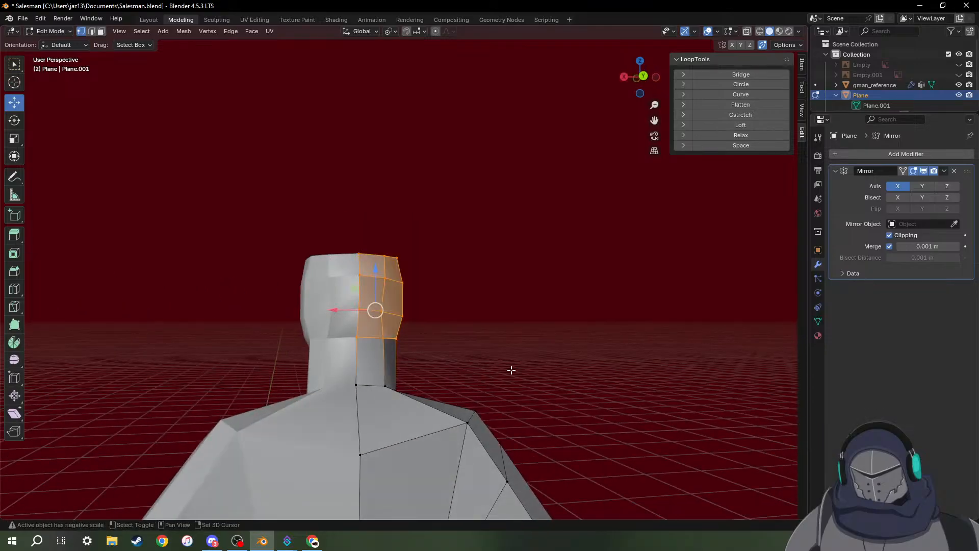
middle_click_drag(510, 370, 547, 330)
scroll(406, 375, "up", 4)
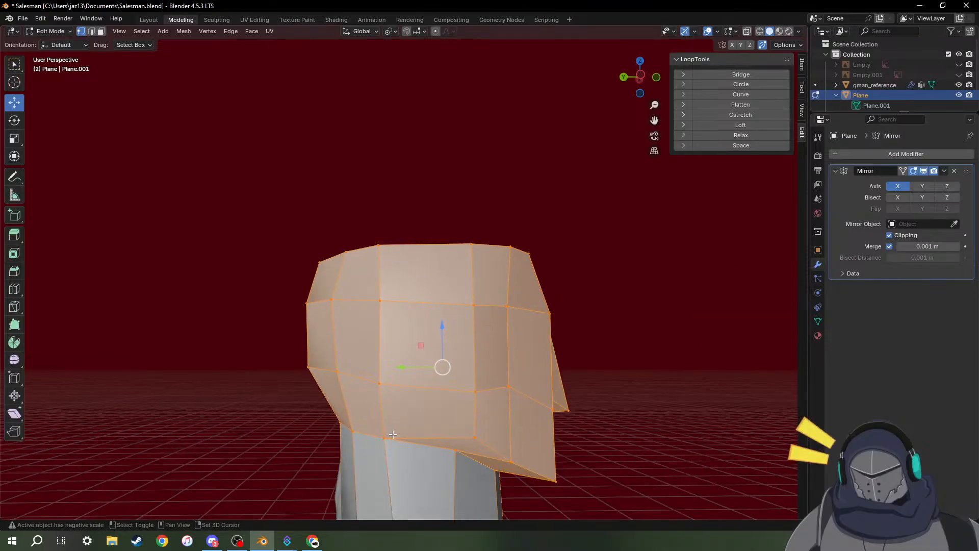
middle_click_drag(393, 434, 317, 348)
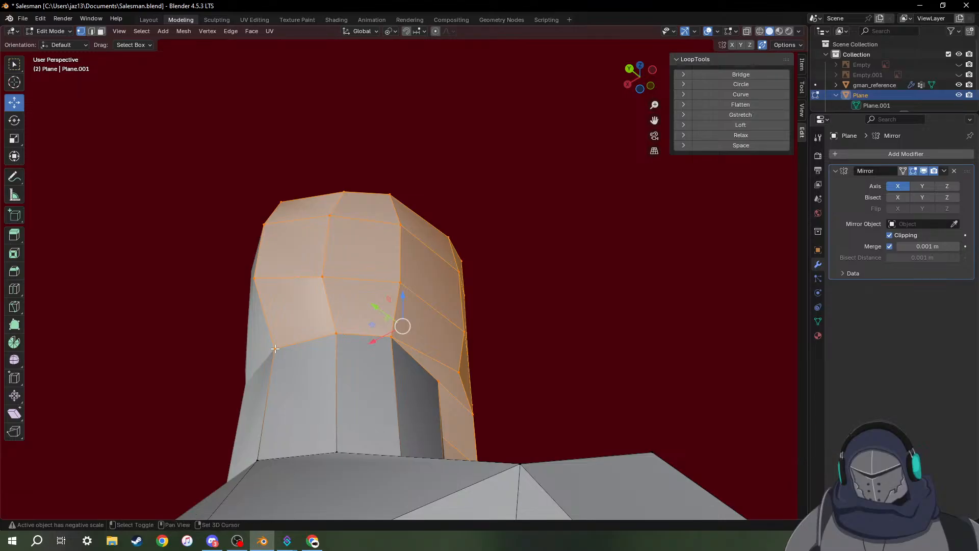
middle_click_drag(422, 367, 367, 363)
left_click(394, 342, "shift")
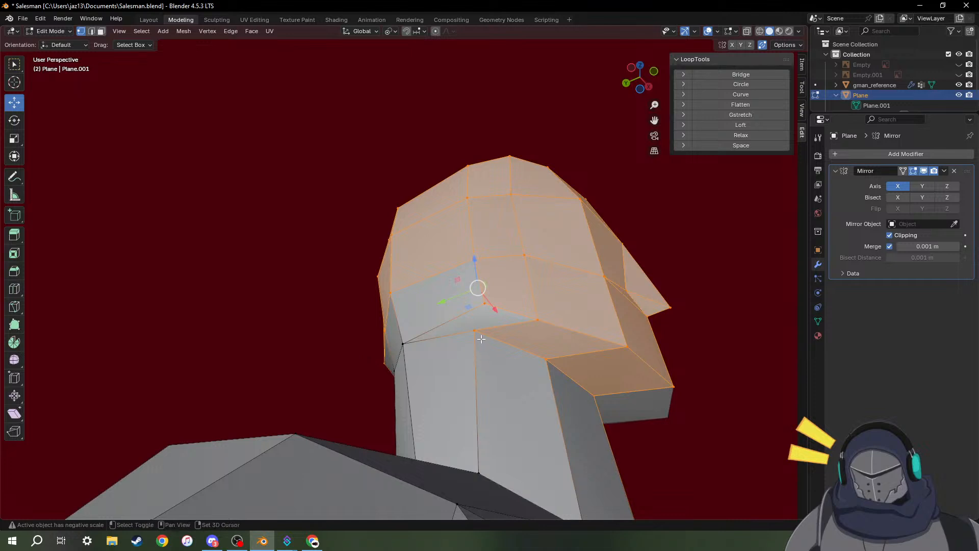
middle_click_drag(517, 358, 517, 302)
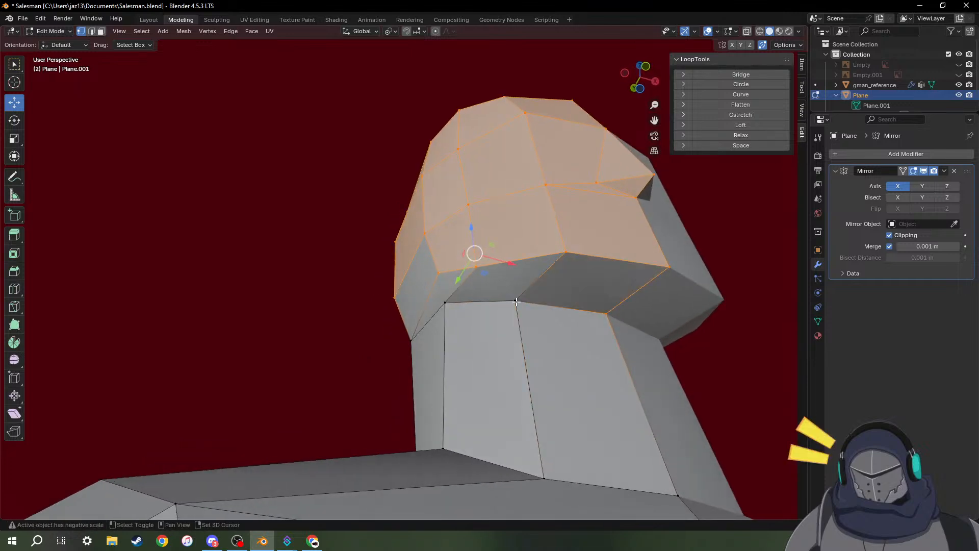
middle_click_drag(610, 314, 583, 416)
Set the transform pivot point to Median Point.
left_click(391, 34)
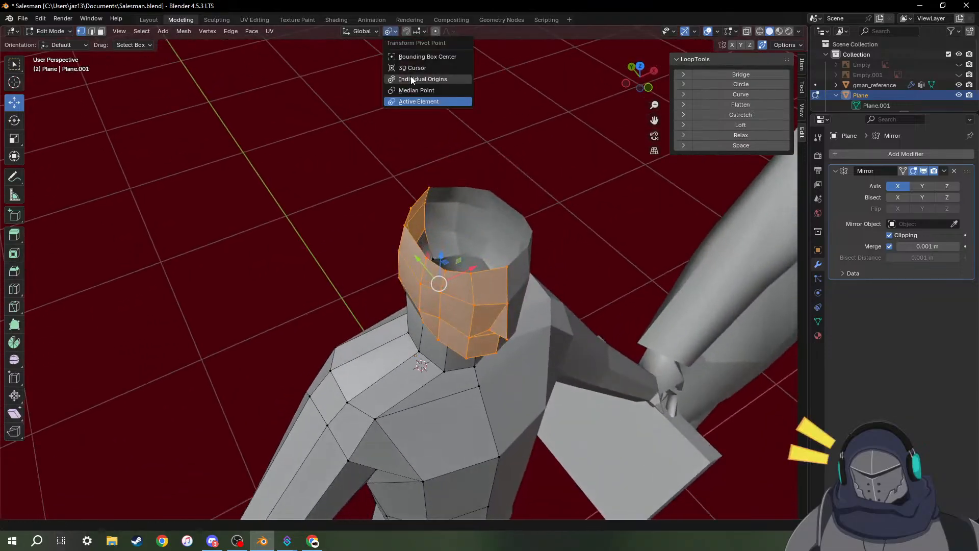
left_click(417, 90)
mouse_move(470, 225)
middle_mouse_down()
mouse_move(400, 230)
mouse_move(459, 230)
middle_mouse_up()
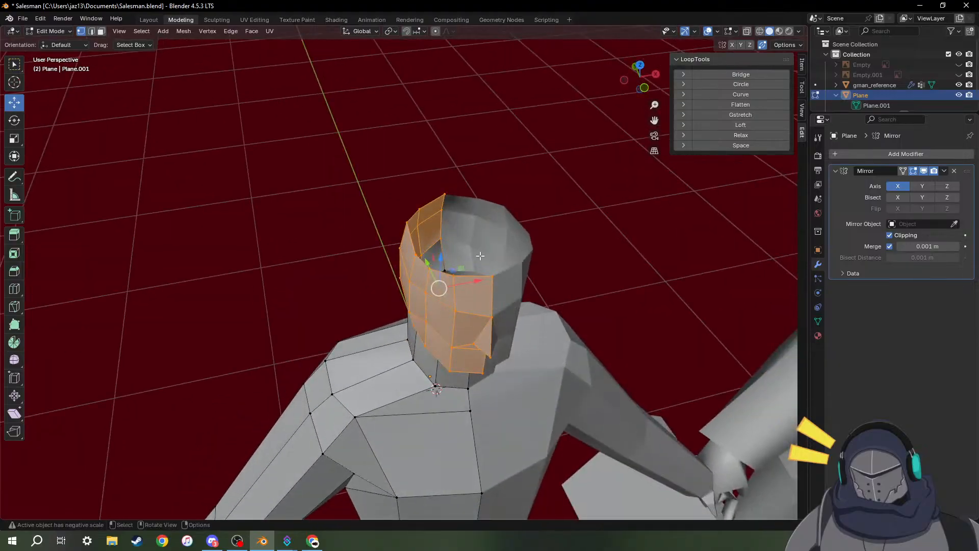
Try enlarging the selected head uniformly by about 1.301 and compare its proportions with the body and reference figure.
key("s")
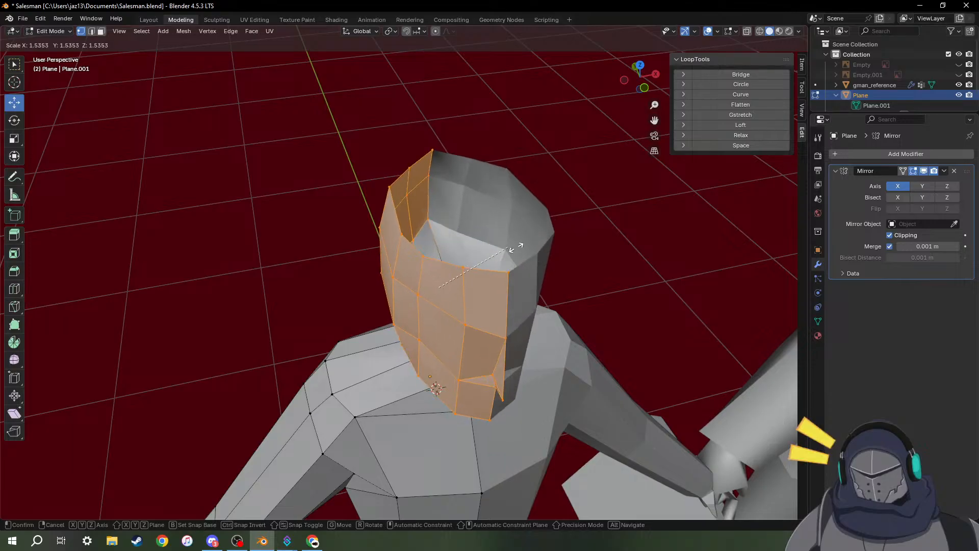
left_click(500, 271)
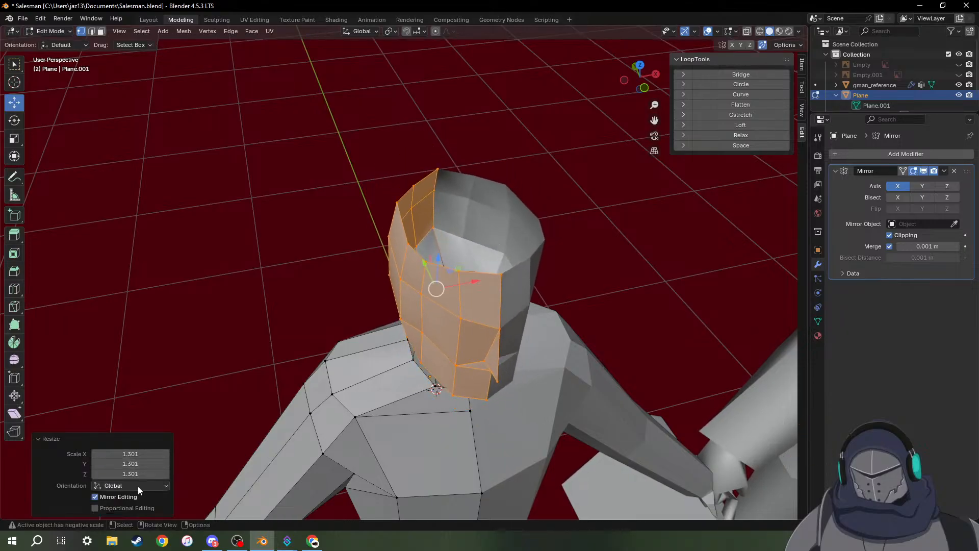
middle_click_drag(342, 367, 318, 295)
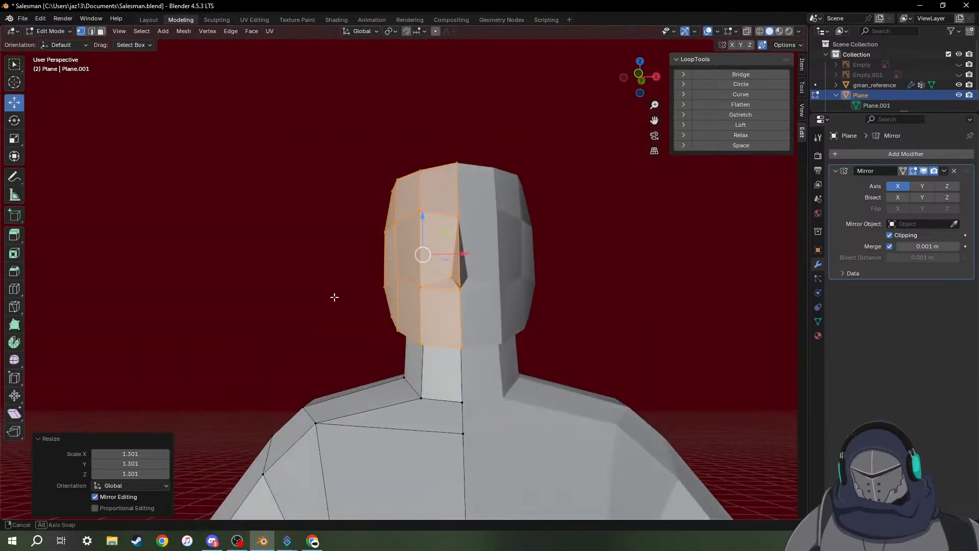
mouse_move(383, 324)
middle_mouse_down()
mouse_move(562, 332)
mouse_move(395, 324)
middle_mouse_up()
scroll(402, 327, "down", 3)
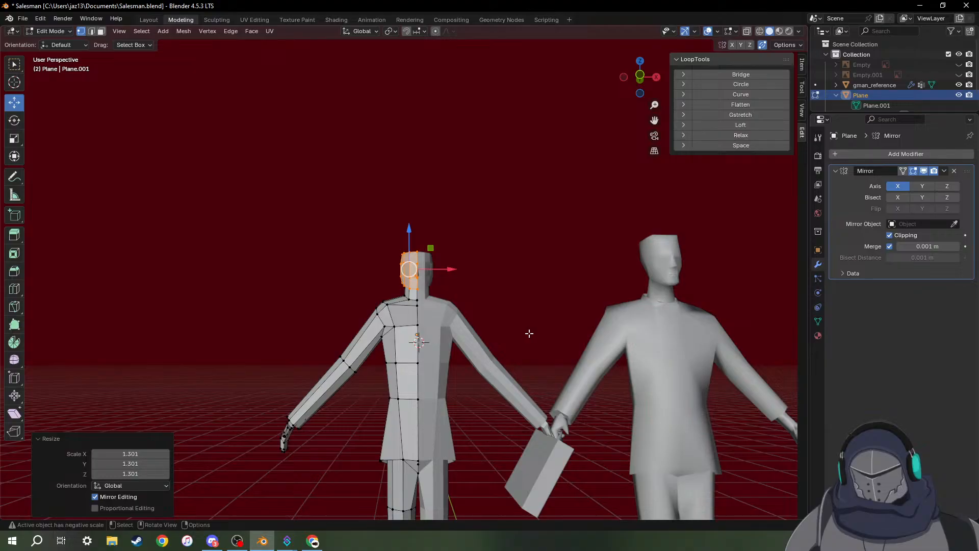
key("KP_Decimal")
mouse_move(404, 334)
middle_mouse_down()
mouse_move(510, 338)
mouse_move(474, 334)
mouse_move(510, 321)
mouse_move(389, 299)
mouse_move(317, 315)
mouse_move(439, 341)
mouse_move(401, 340)
middle_mouse_up()
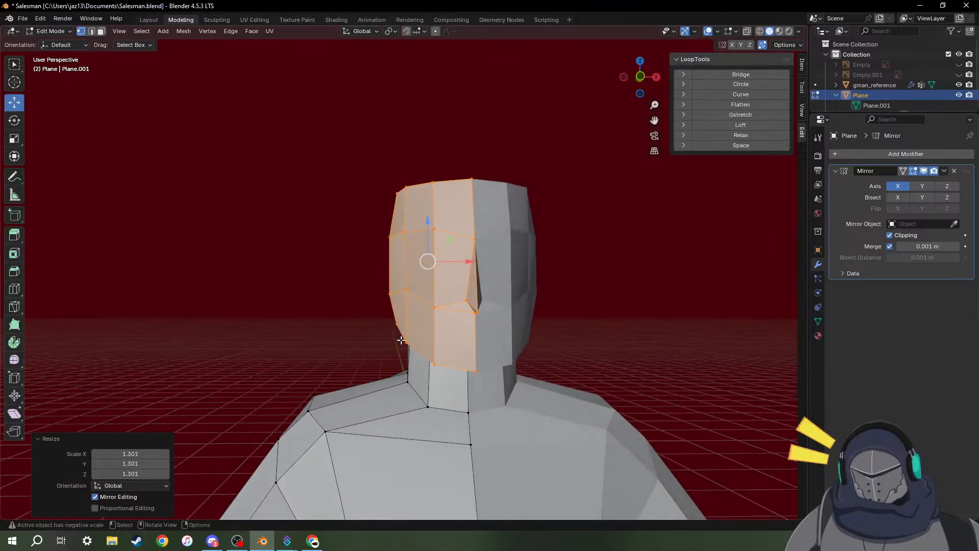
Try shrinking the selected head to about 0.82 in Y and Z with X locked, and undo it.
key("s")
key("shift+x")
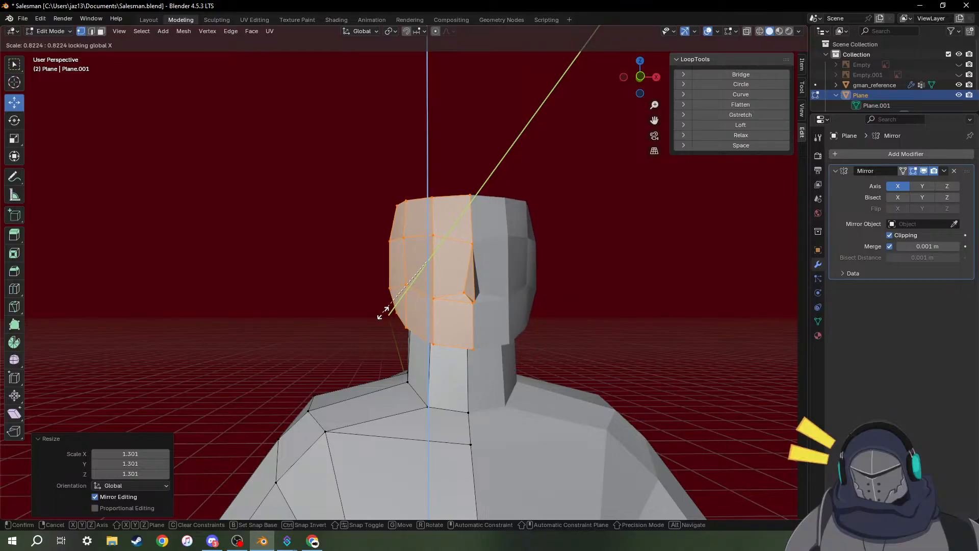
left_click(383, 313)
key("ctrl+z")
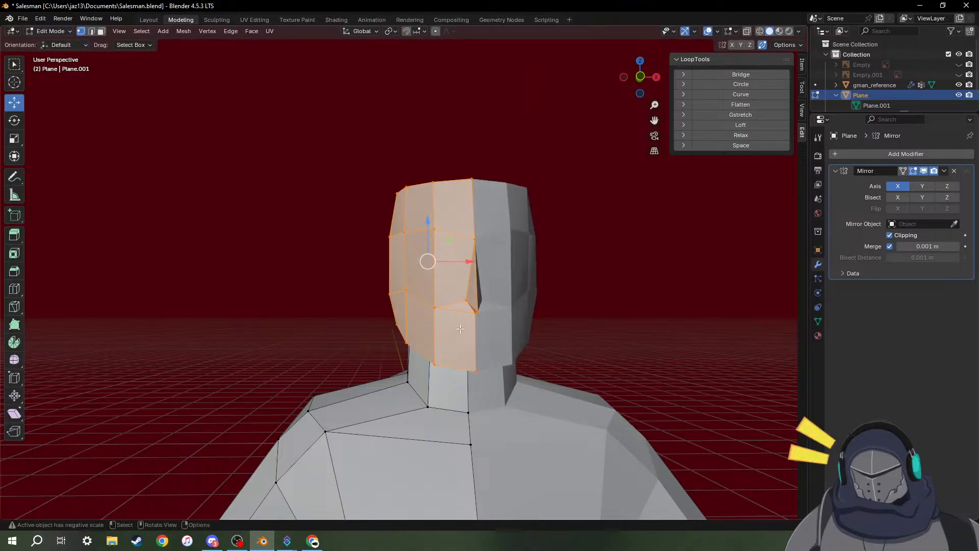
Try stretching the selected head along Y, and undo both this stretch and the earlier uniform enlargement.
middle_click_drag(449, 328, 514, 330)
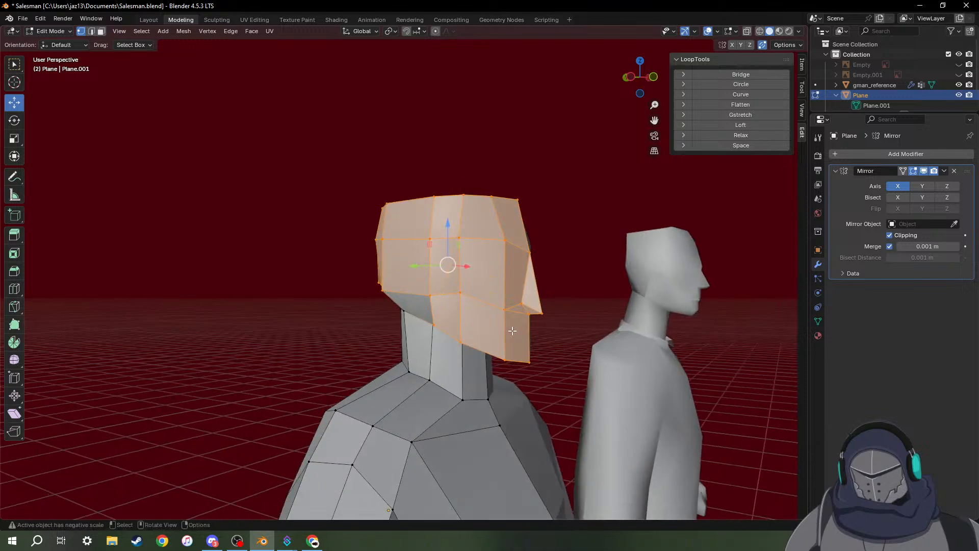
key("s")
key("shift+y")
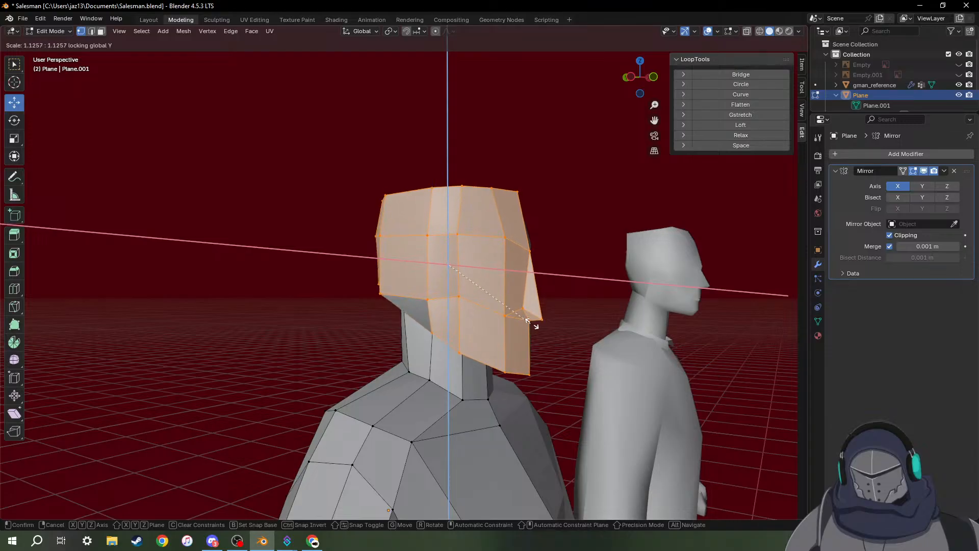
key("y")
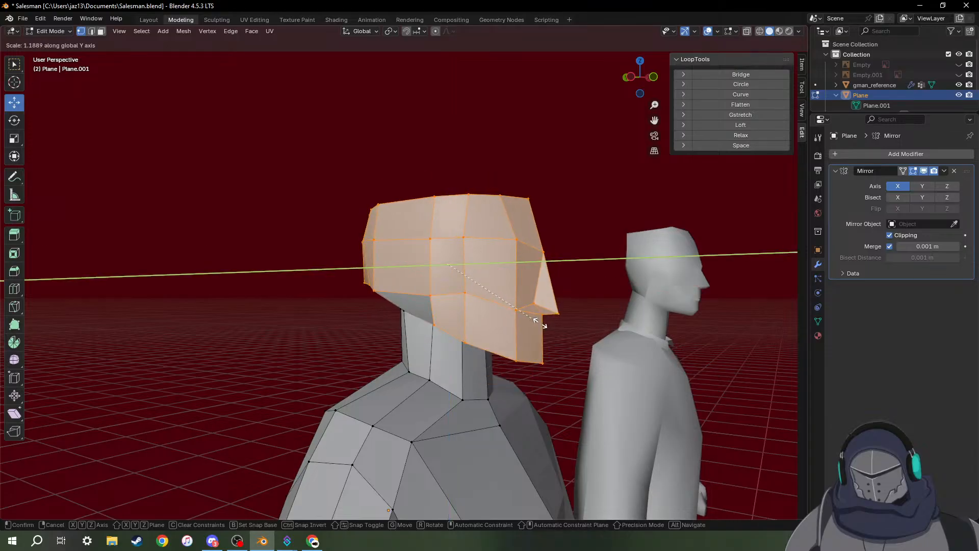
left_click(561, 323)
key("ctrl+z")
key("ctrl+z")
Enlarge the selected head by about 1.255 in X and Z with Y locked, and compare it with the reference figure.
middle_click_drag(554, 335, 515, 335)
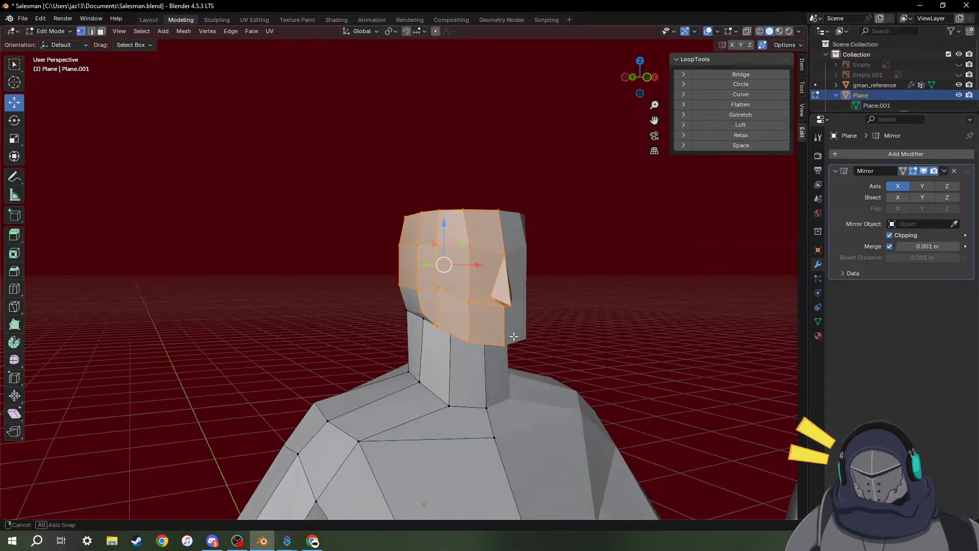
scroll(508, 334, "down", 3)
left_click(647, 77)
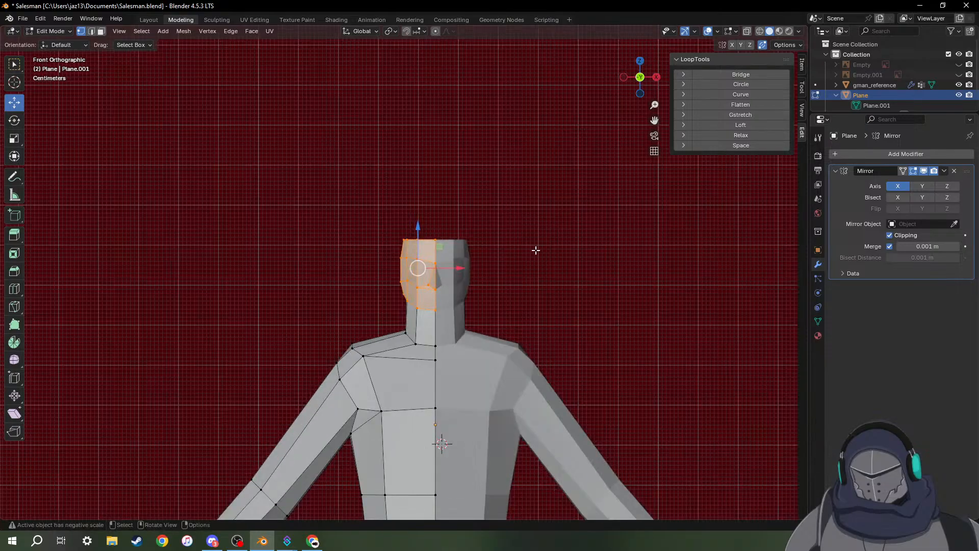
key("s")
key("shift+y")
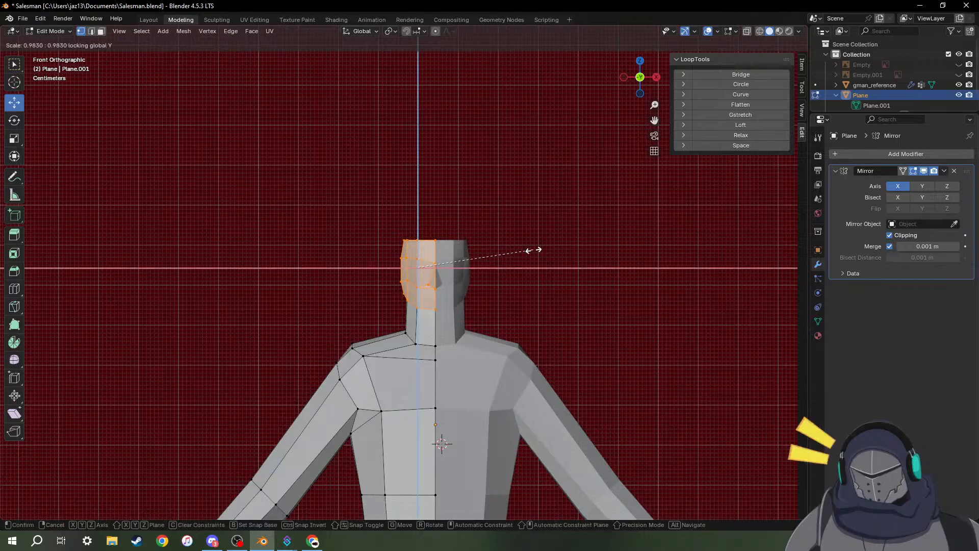
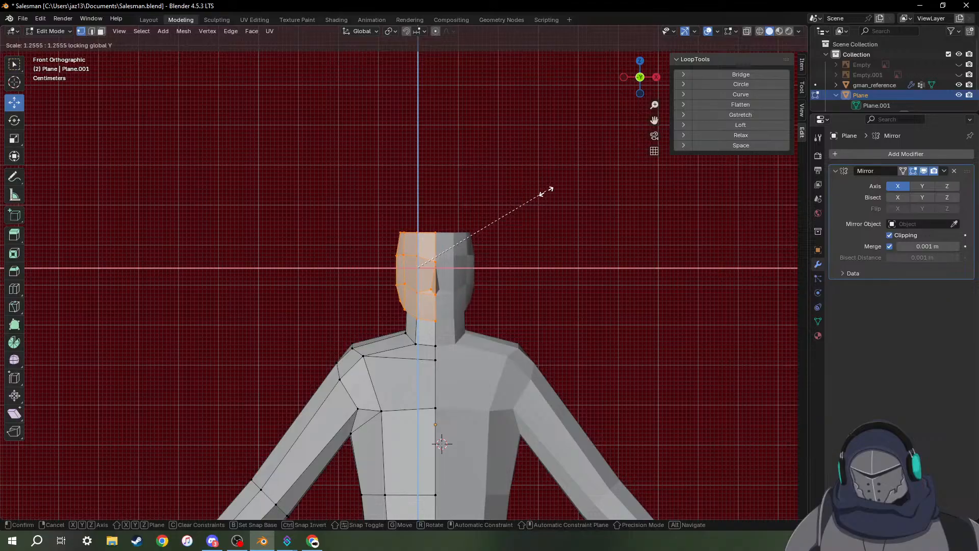
left_click(547, 192)
scroll(569, 274, "down", 5)
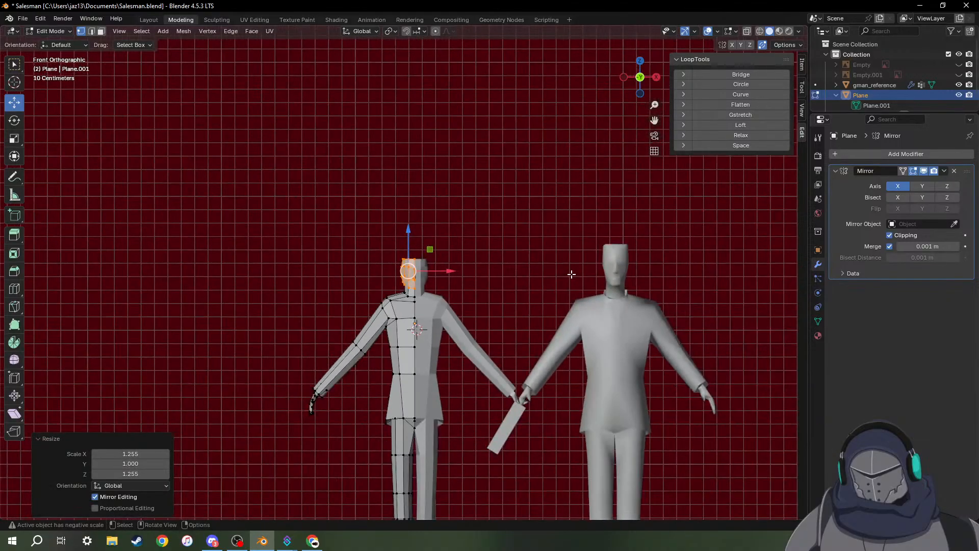
Move the side vertex at the base of the nose slightly outward along X to widen the nose.
scroll(571, 274, "up", 10)
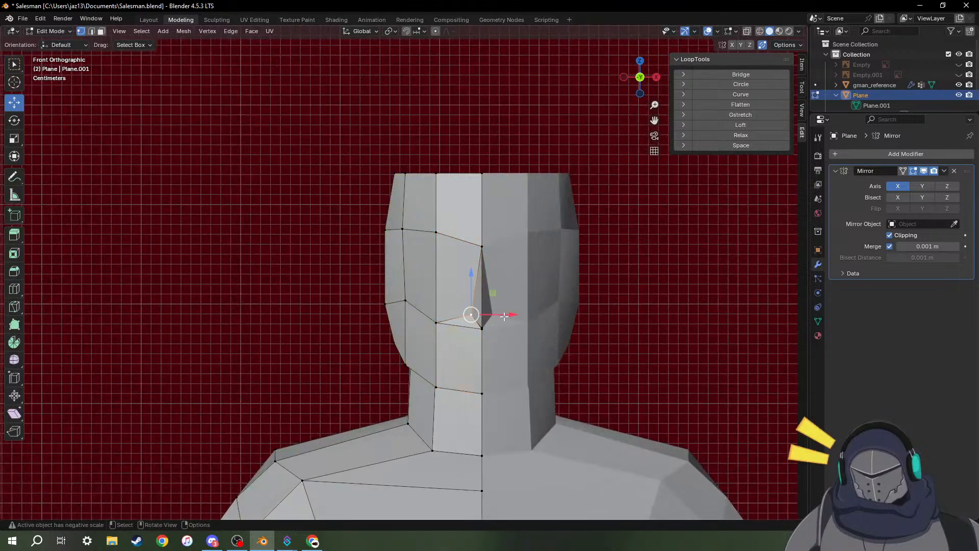
left_click_drag(507, 317, 502, 319)
left_click(606, 323)
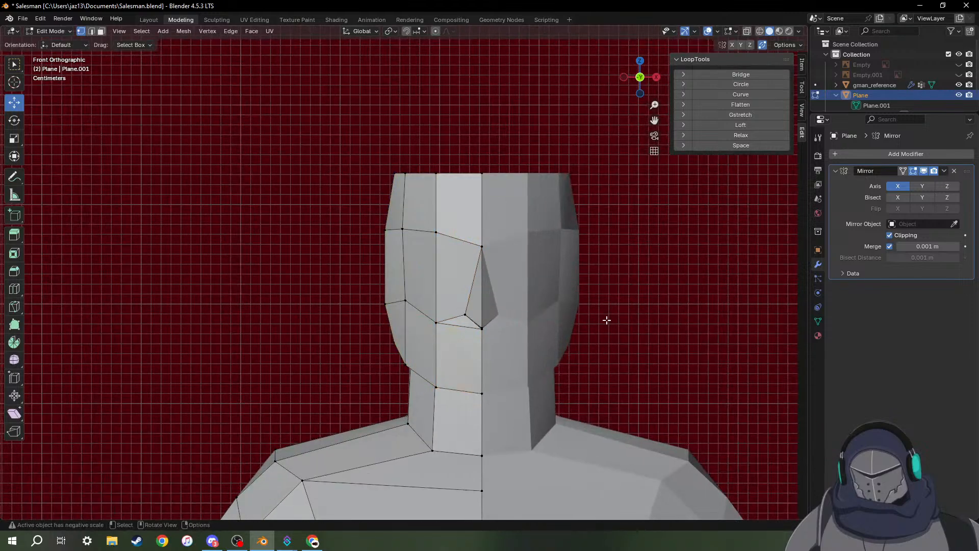
Move the upper column of vertices at the back of the head slightly backward along Y, replacing a larger first shift with a smaller one.
middle_click_drag(605, 323, 582, 324)
left_click_drag(321, 206, 354, 304)
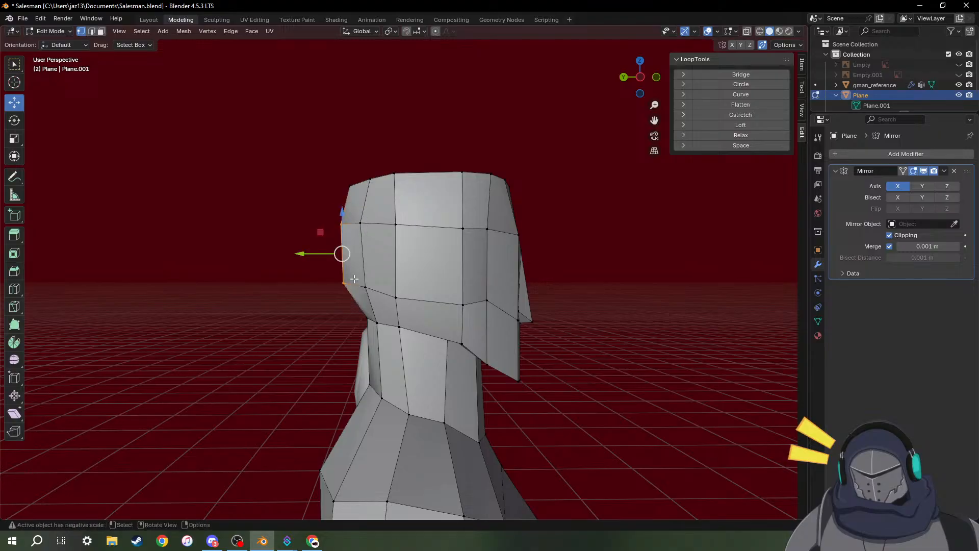
left_click(350, 182, "shift")
left_click_drag(303, 228, 296, 231)
left_click(649, 322)
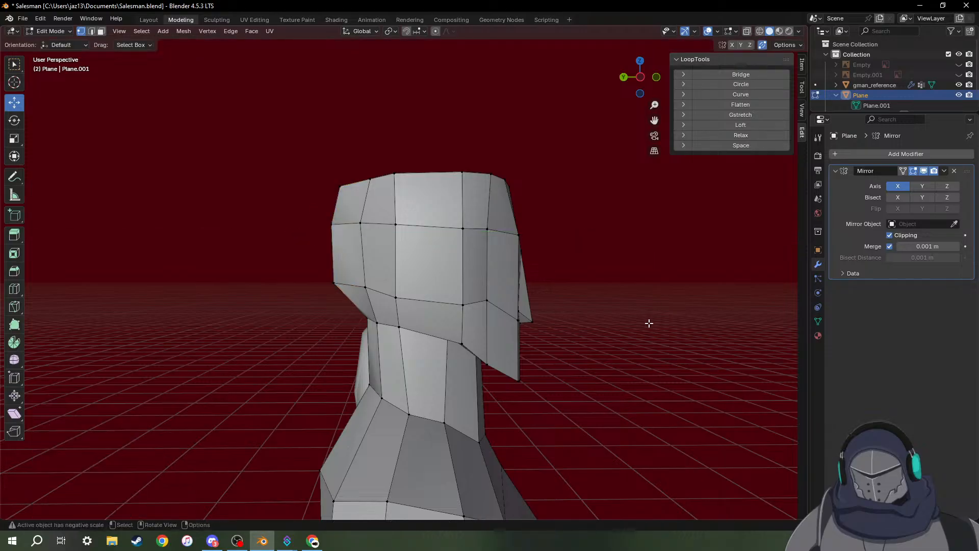
key("ctrl+z")
key("ctrl+z")
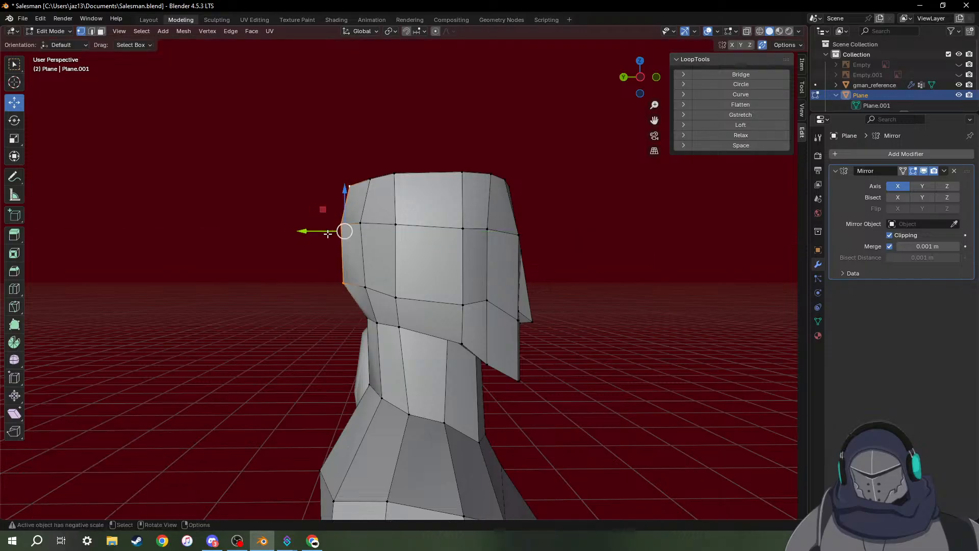
left_click_drag(323, 231, 318, 229)
left_click(667, 259)
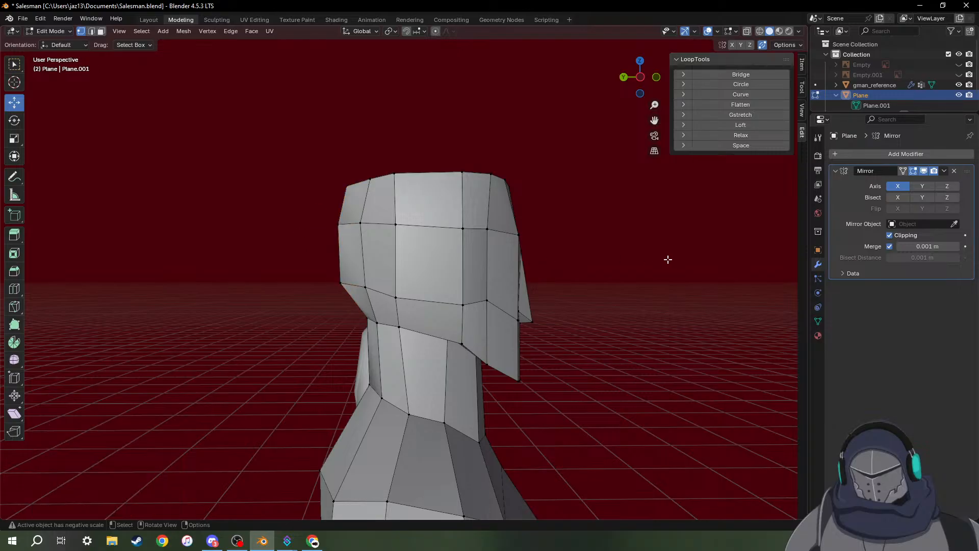
Compare the head's proportions with the reference figure and select the whole head from crown to chin.
middle_click_drag(668, 261, 564, 261)
scroll(564, 265, "down", 7)
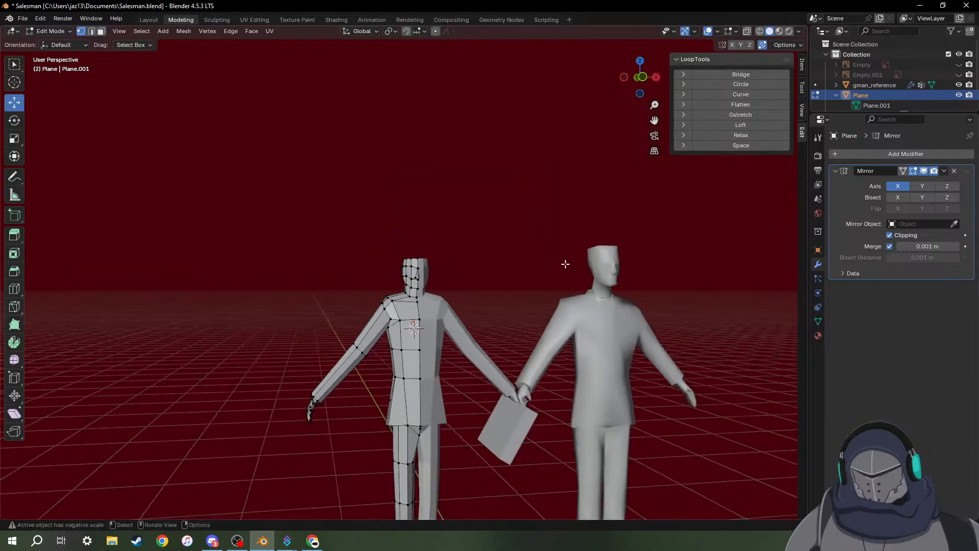
scroll(603, 311, "down", 2)
scroll(542, 321, "up", 8)
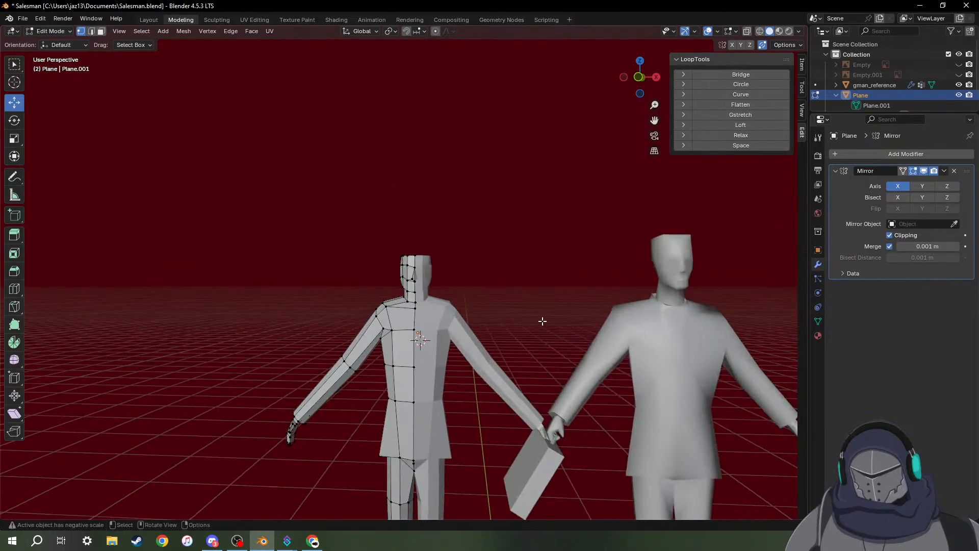
scroll(543, 322, "down", 8)
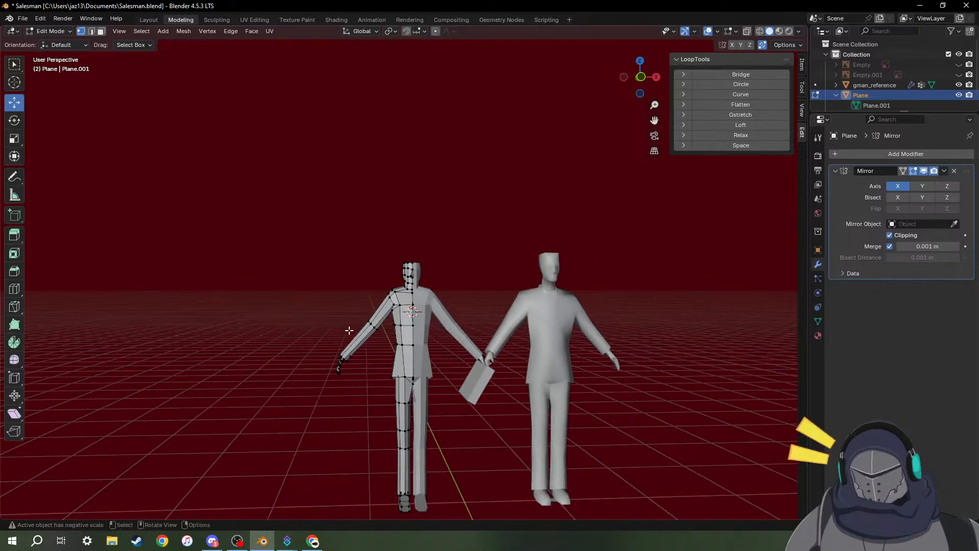
scroll(479, 280, "up", 8)
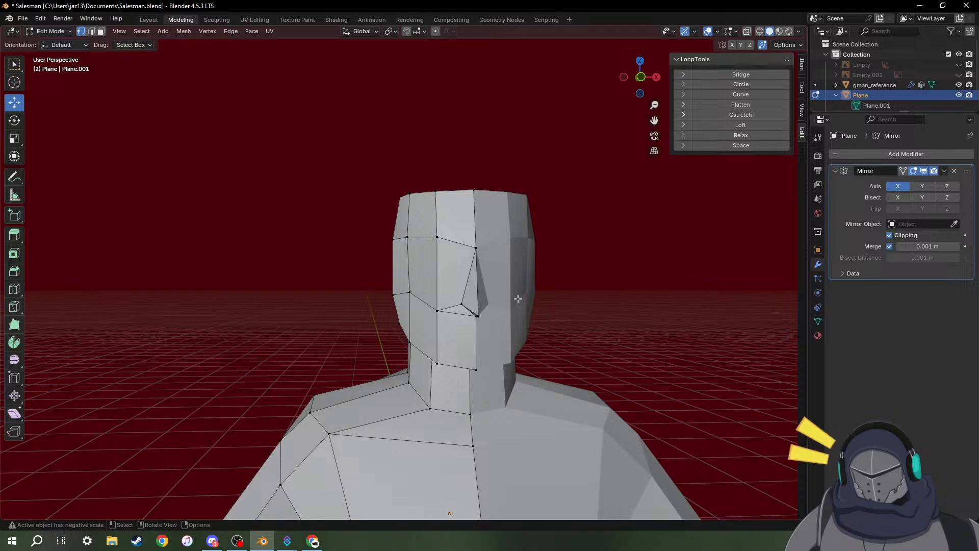
left_click_drag(338, 174, 586, 390)
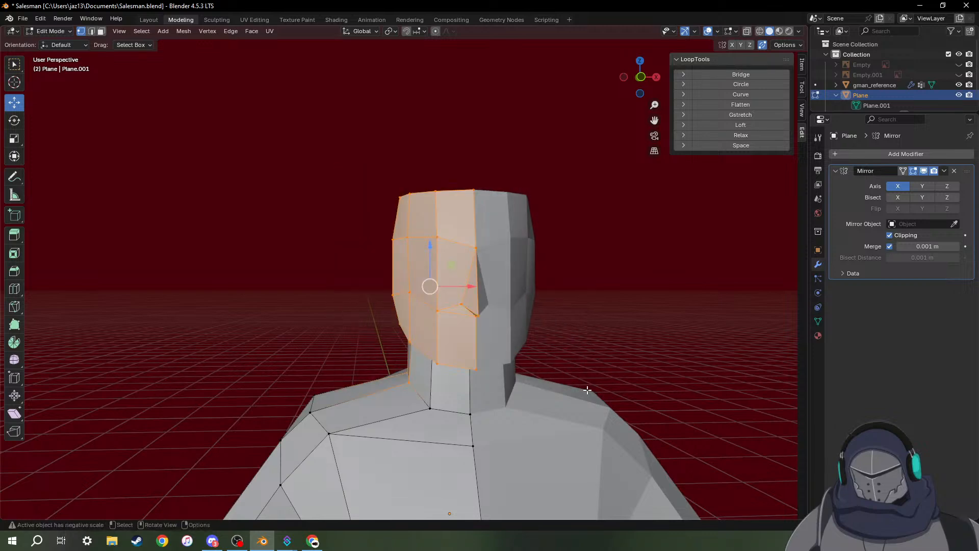
Box-select the half-head vertices above the neck and scale them by about 1.274 along the global Z axis.
middle_click_drag(476, 364, 571, 367)
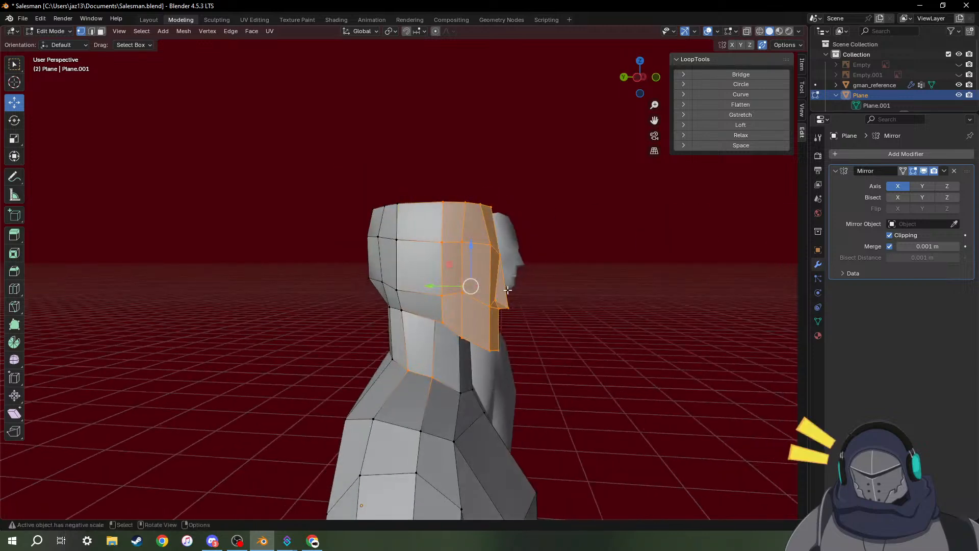
middle_click_drag(507, 290, 435, 336)
left_click_drag(308, 197, 476, 300)
middle_click_drag(574, 295, 523, 313)
scroll(523, 313, "down", 8)
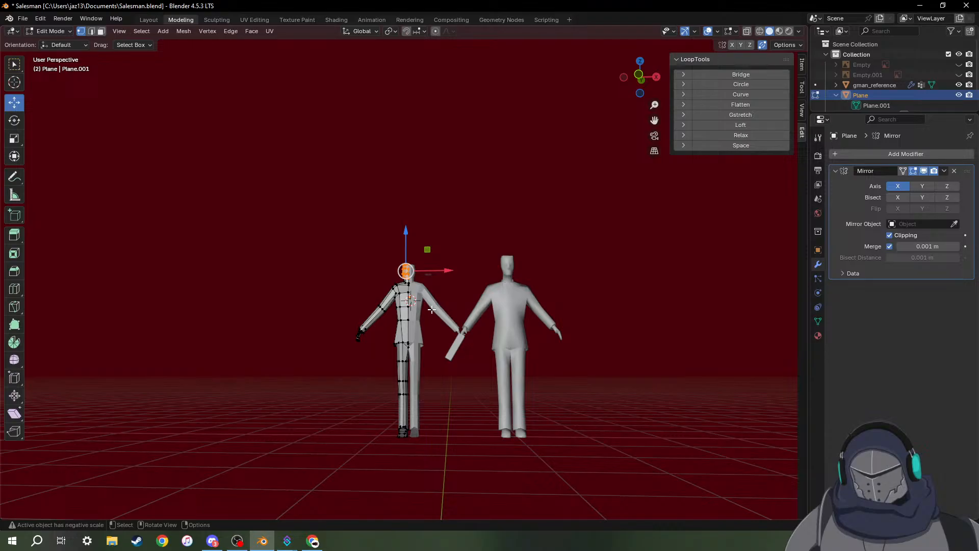
key("s")
key("z")
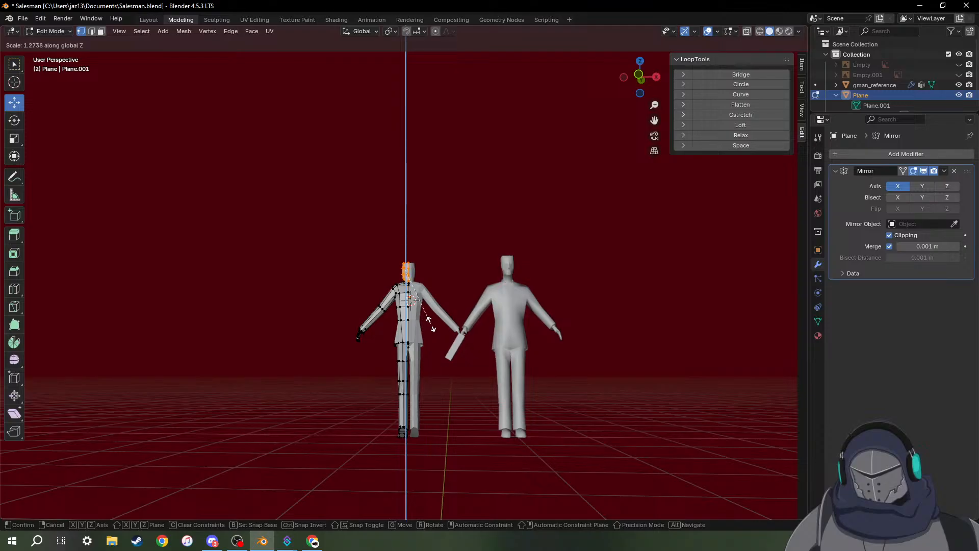
left_click(430, 321)
Fine-tune the selected head's height with a scale of about 1.007 along the global Z axis.
scroll(432, 313, "up", 6)
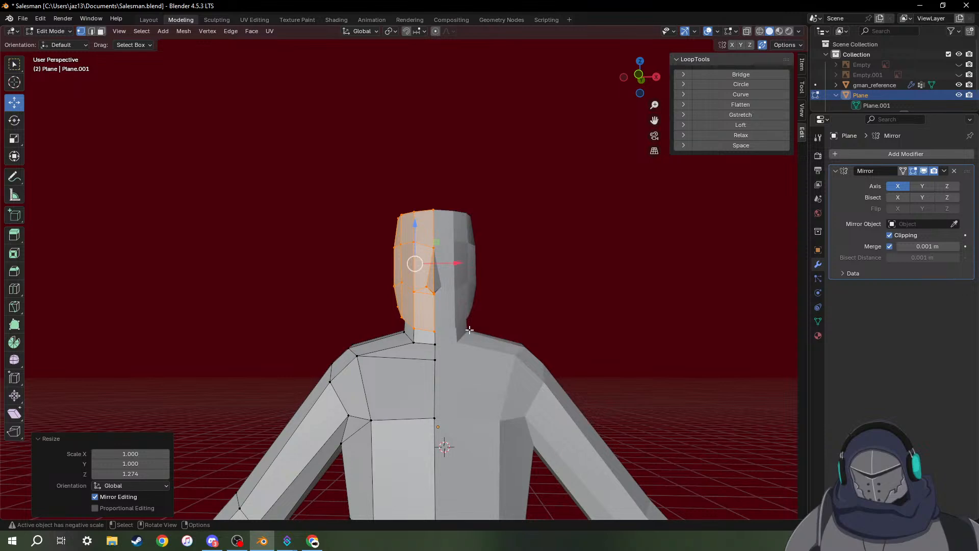
key("z")
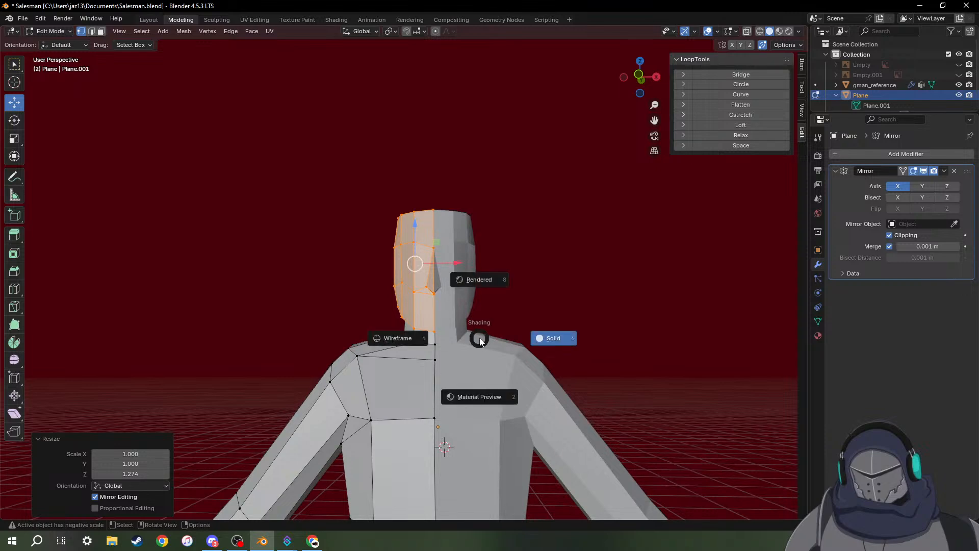
key("Escape")
key("s")
key("z")
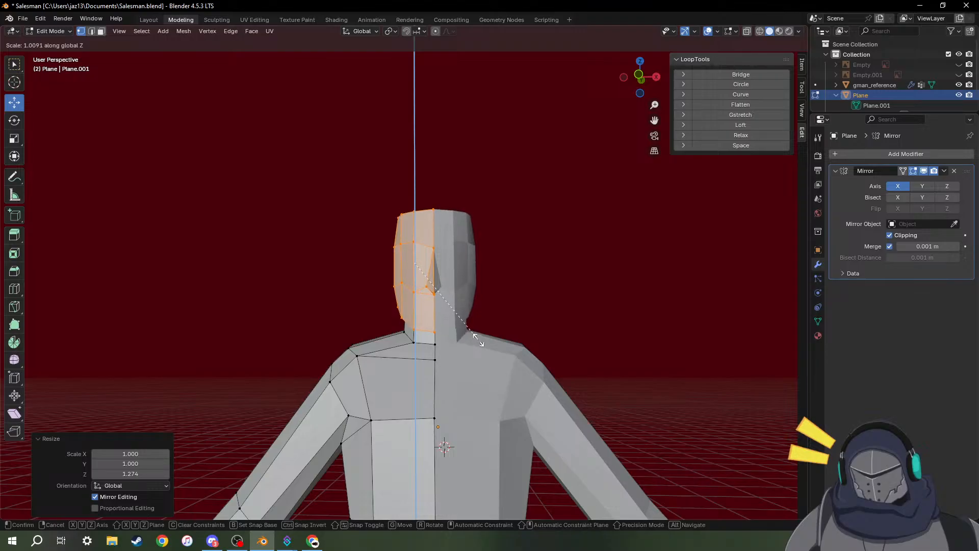
left_click(478, 340)
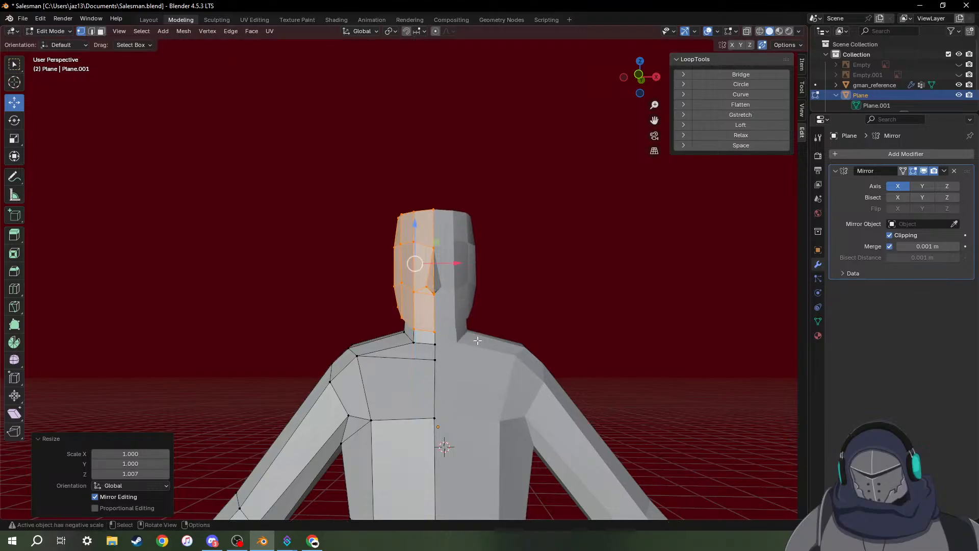
right_click(477, 341)
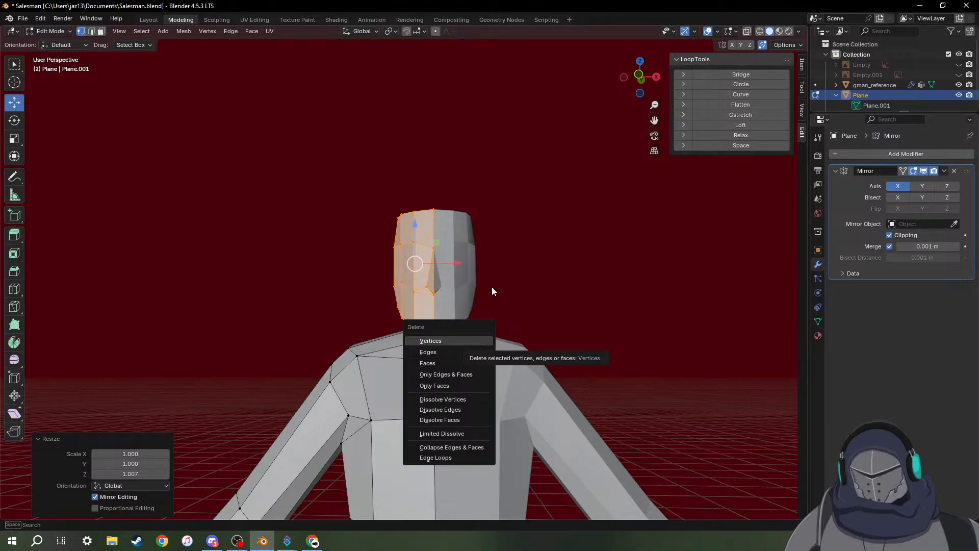
Try scaling the head to about 0.895 on X and Y with Z locked, and undo that scaling.
key("s")
key("x")
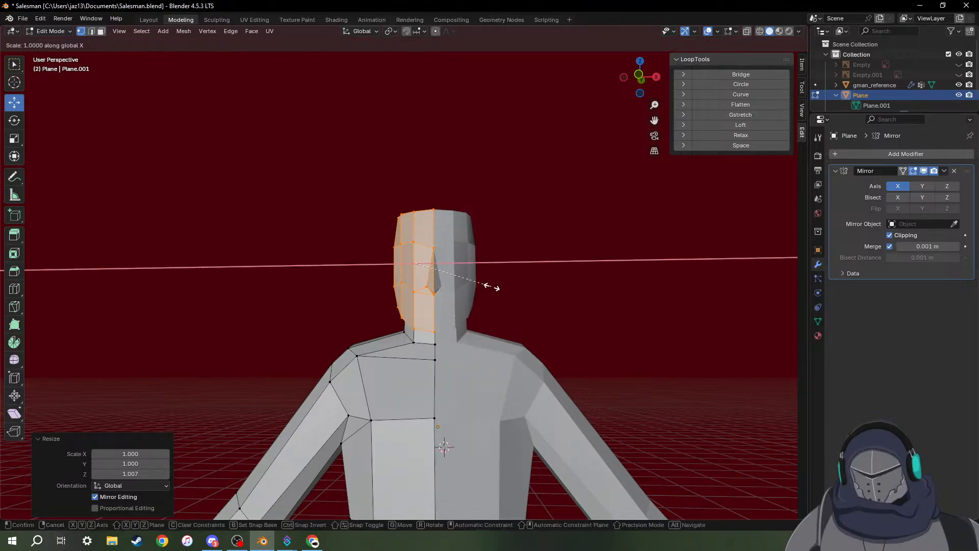
key("shift+z")
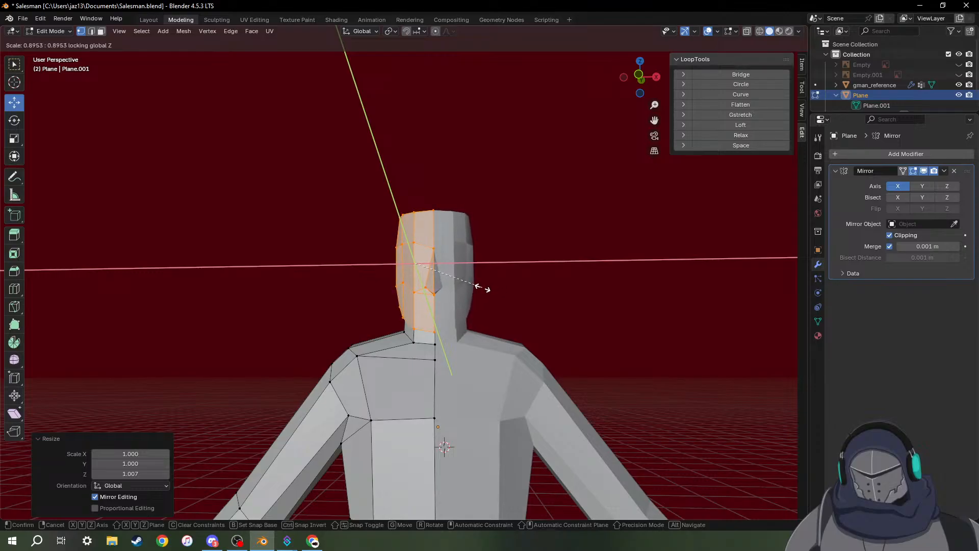
left_click(482, 288)
left_click(544, 289)
mouse_move(458, 313)
middle_mouse_down()
mouse_move(604, 319)
mouse_move(365, 304)
mouse_move(489, 301)
mouse_move(451, 300)
middle_mouse_up()
key("ctrl+z")
Narrow the selected head by scaling it to about 0.866 along the global X axis, and clear the selection.
key("s")
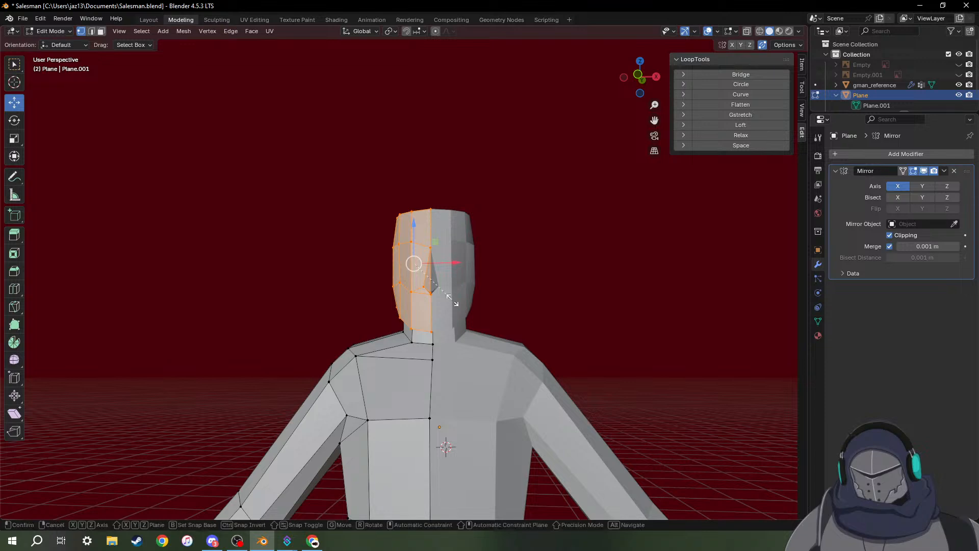
key("x")
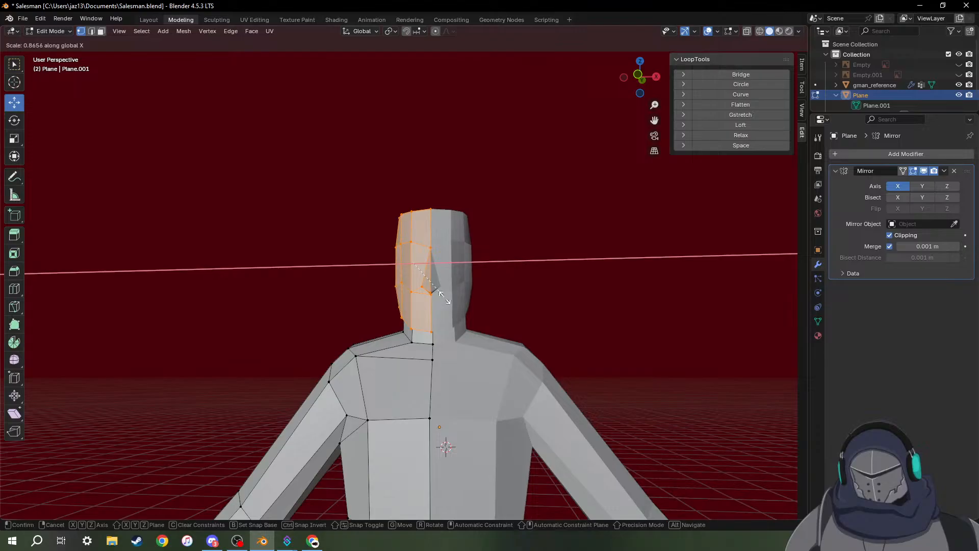
left_click(444, 297)
left_click(537, 323)
Examine the head's proportions from the side and front against the reference figure, switching to Object Mode.
middle_click_drag(546, 321, 664, 325)
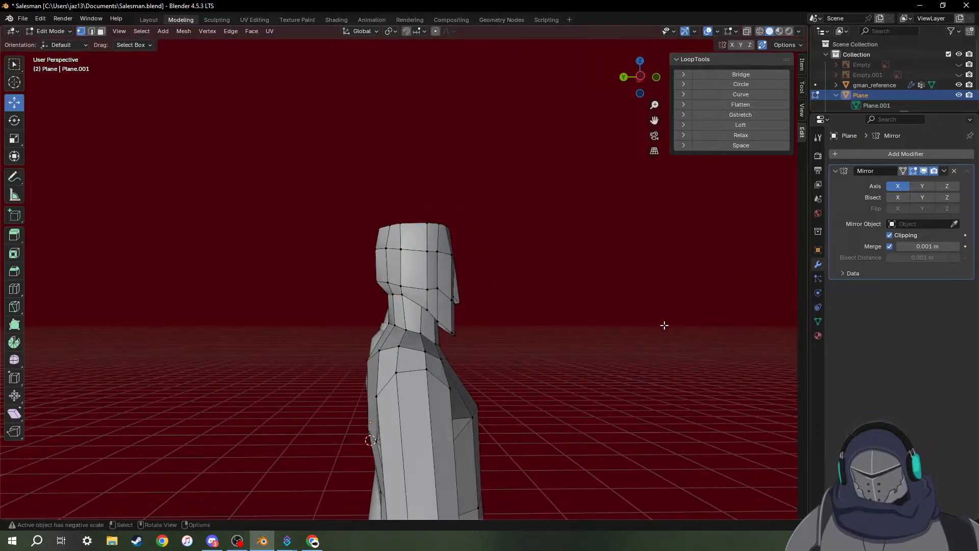
scroll(658, 326, "down", 8)
scroll(571, 338, "up", 7)
middle_click_drag(571, 339, 489, 275)
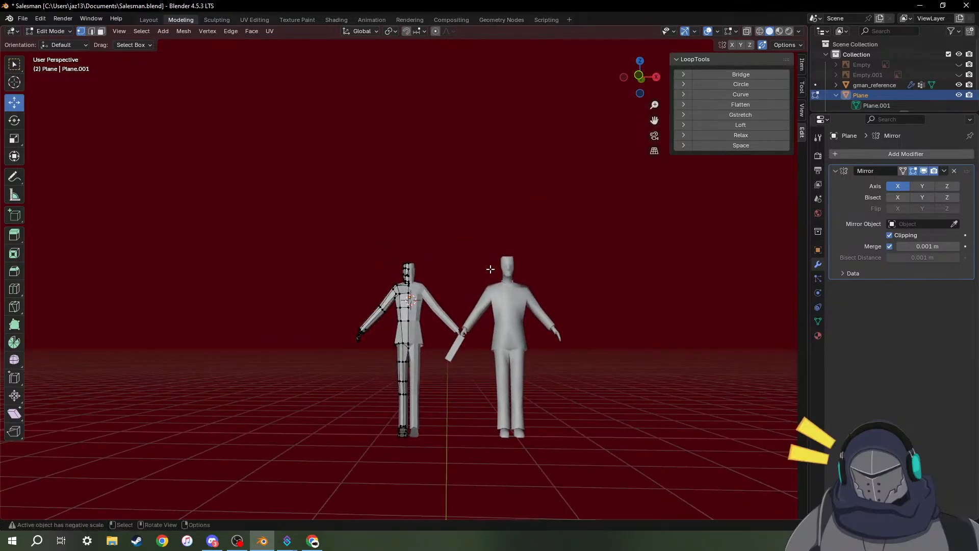
key("Tab")
left_click(500, 212)
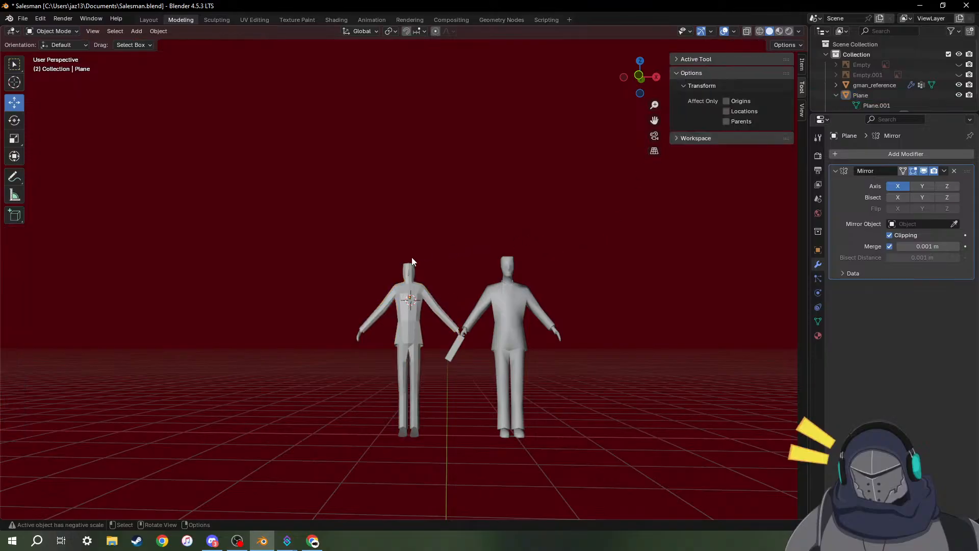
scroll(430, 260, "up", 6)
middle_click_drag(430, 261, 547, 262)
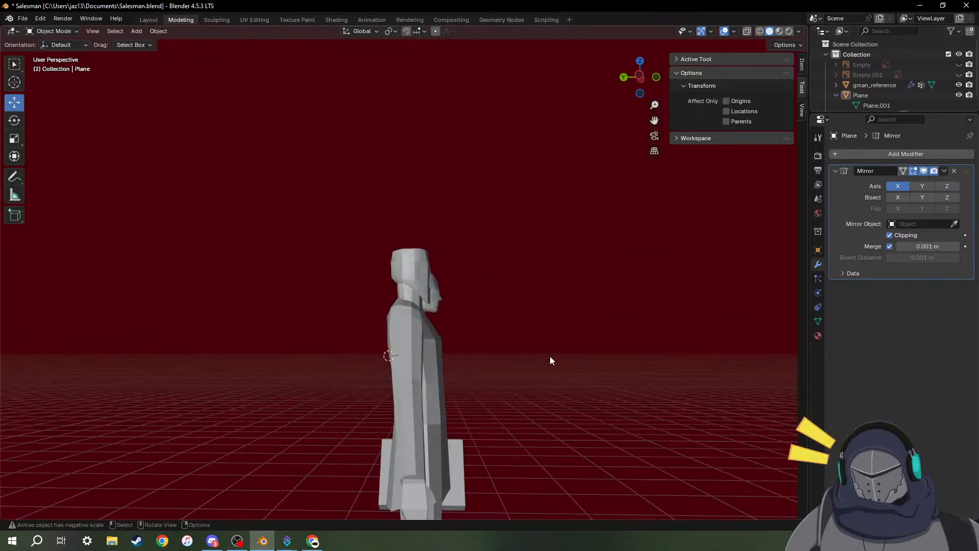
scroll(549, 357, "up", 5)
middle_click_drag(536, 389, 465, 342)
scroll(354, 322, "up", 1)
Select the chin and jaw vertices of the Plane mesh in Edit Mode and raise them about 0.0205 m along Z.
left_click(303, 348)
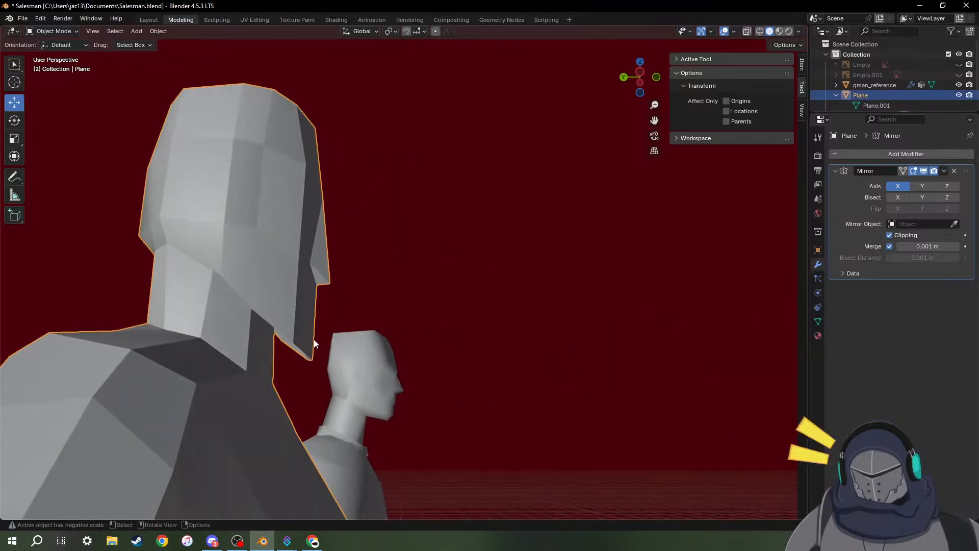
key("Tab")
middle_click_drag(292, 352, 292, 360)
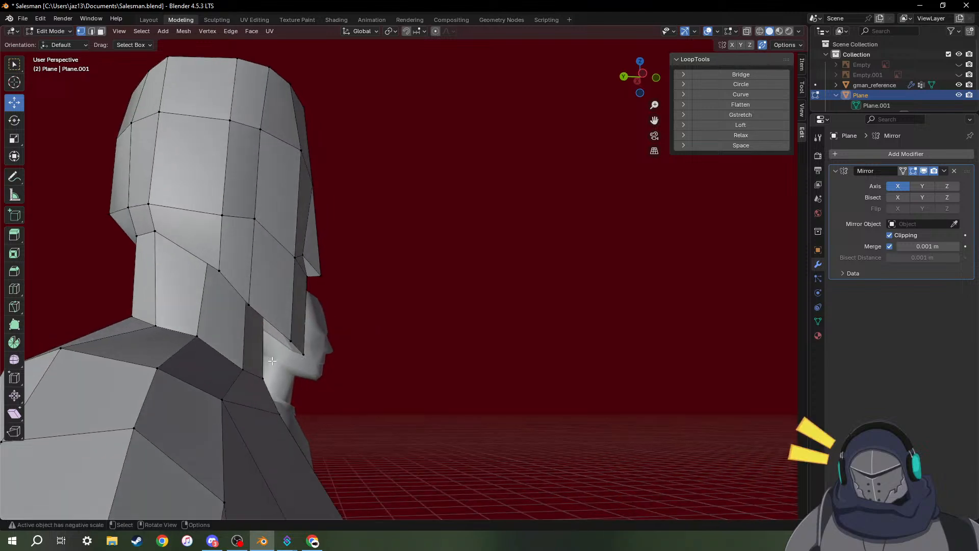
left_click_drag(273, 366, 346, 324)
middle_click_drag(372, 347, 281, 332)
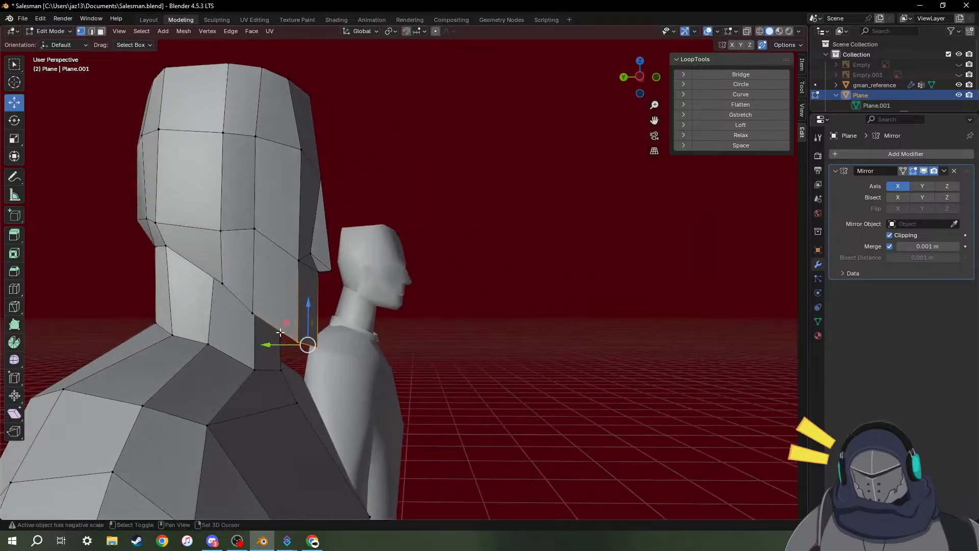
left_click(255, 315, "shift")
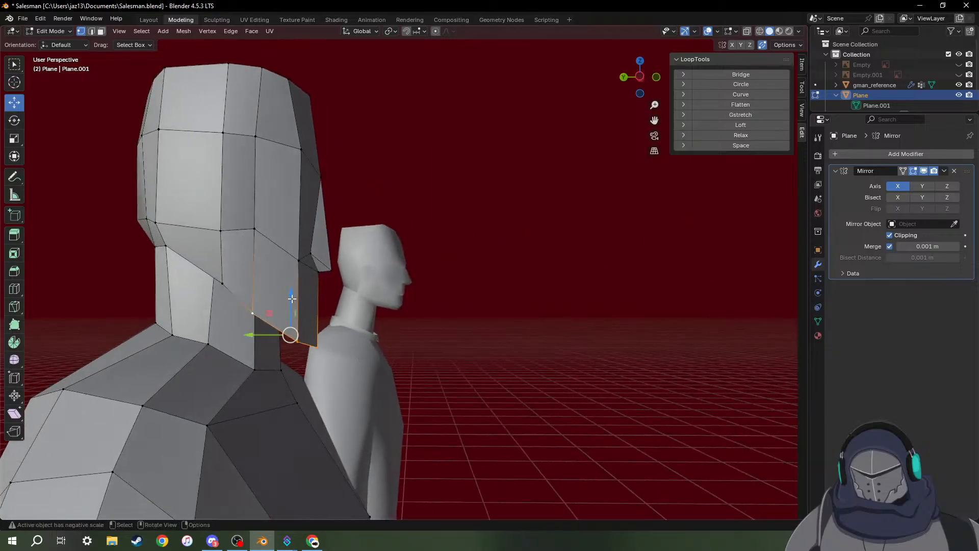
left_click_drag(292, 299, 290, 282)
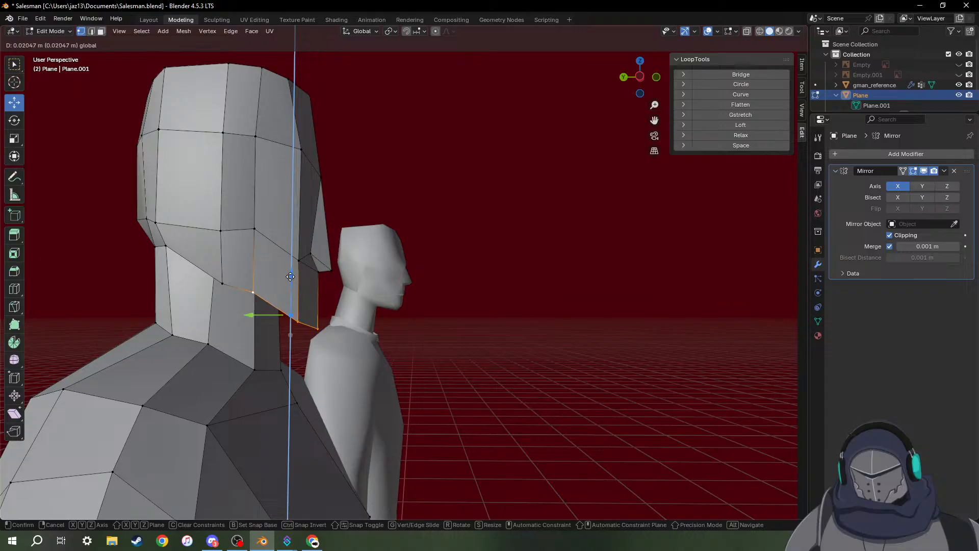
left_click(290, 279)
middle_click_drag(290, 281, 286, 304)
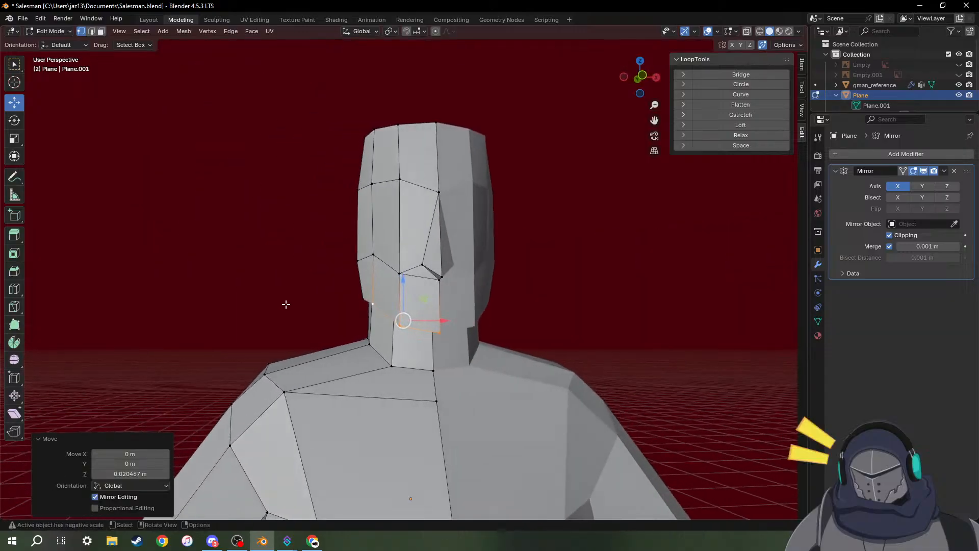
left_click(563, 260)
Compare the head size of the low-poly figure with gman_reference from the front in Object Mode.
scroll(563, 261, "down", 3)
scroll(564, 261, "up", 3)
scroll(564, 260, "down", 4)
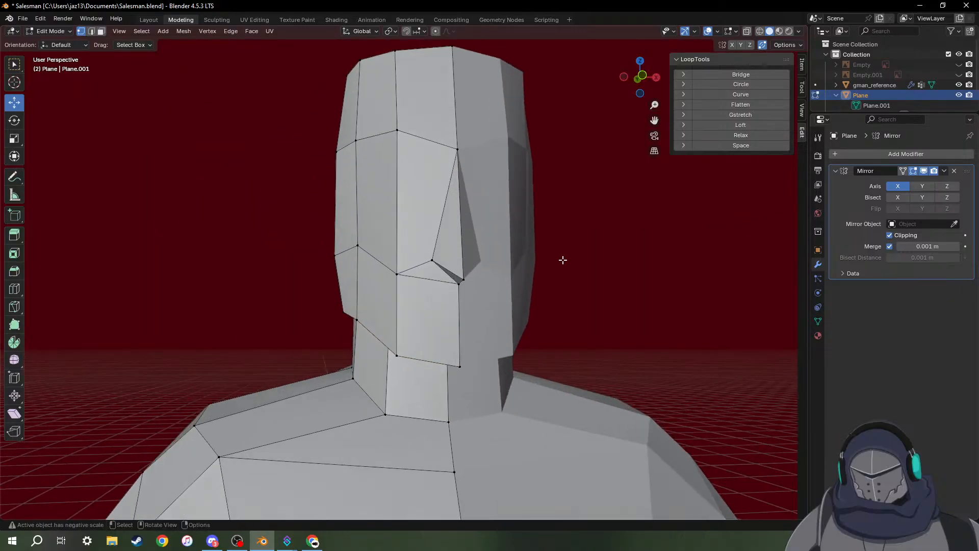
key("Tab")
scroll(497, 345, "down", 5)
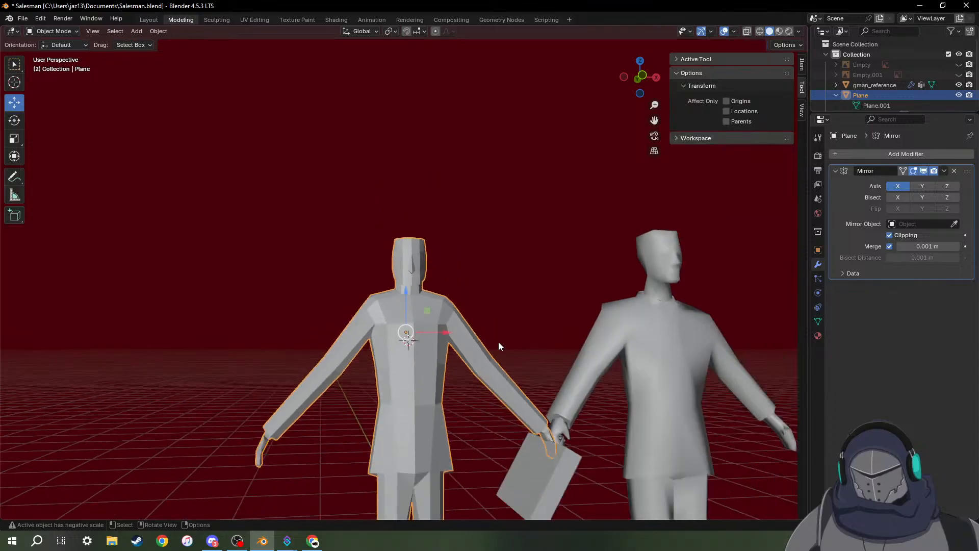
left_click(590, 342)
middle_click_drag(590, 341, 511, 319)
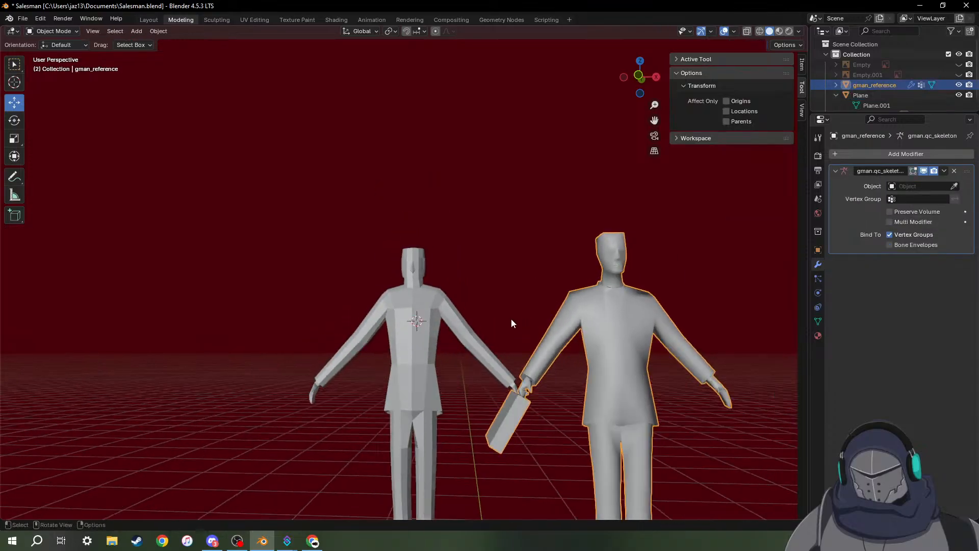
scroll(513, 319, "down", 5)
scroll(512, 318, "up", 5)
scroll(474, 296, "up", 5)
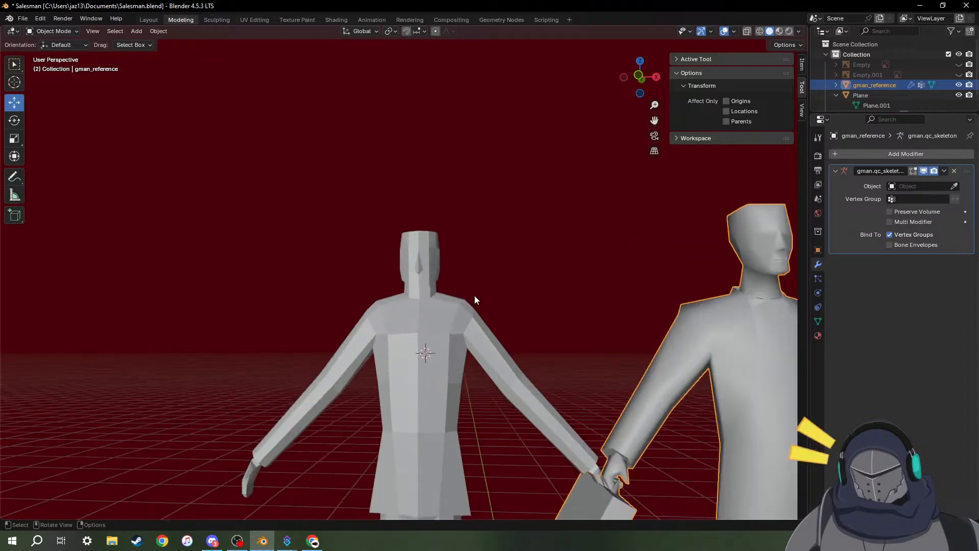
Examine the low-poly head's side profile and its front proportions relative to the body.
middle_click_drag(475, 296, 603, 301)
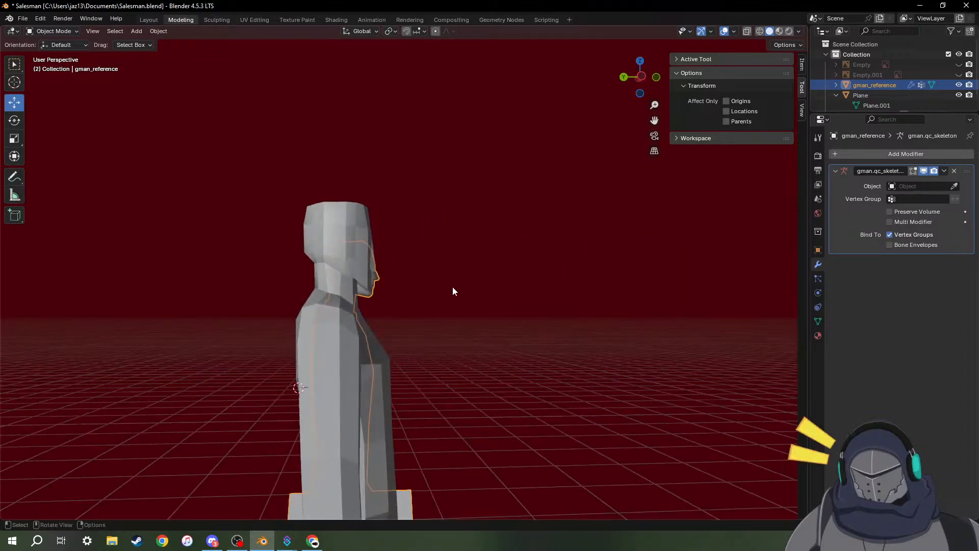
scroll(451, 294, "up", 4)
scroll(448, 297, "down", 1)
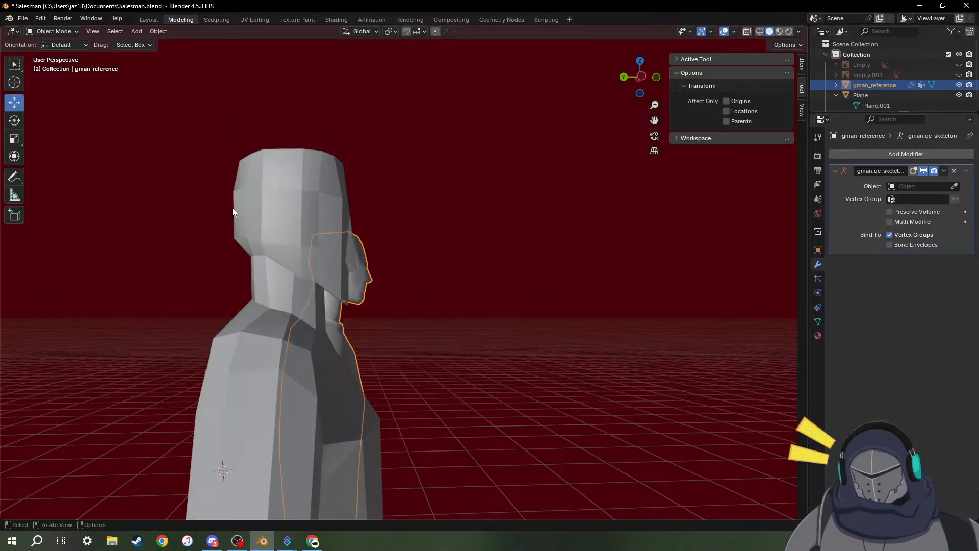
middle_click_drag(476, 245, 352, 248)
scroll(351, 248, "down", 6)
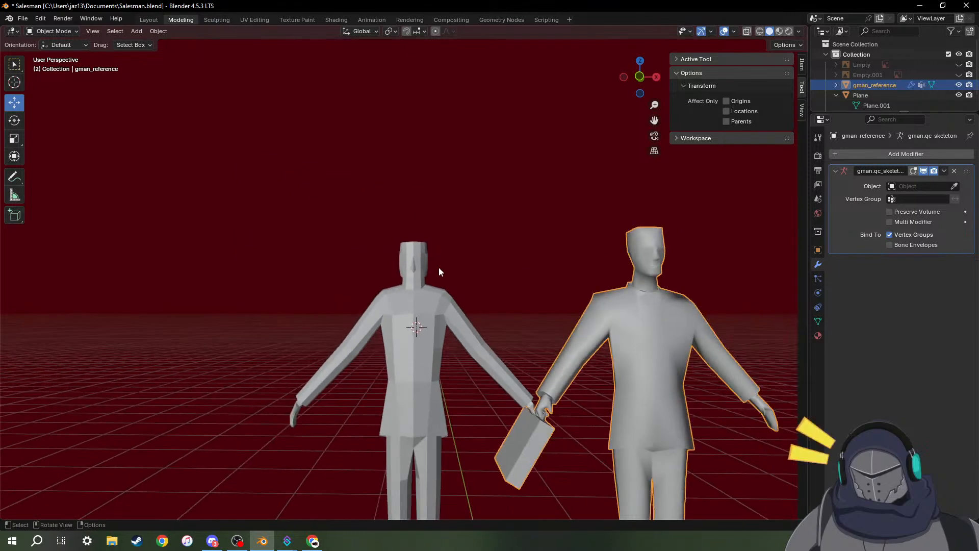
scroll(465, 262, "down", 5)
scroll(442, 328, "up", 10)
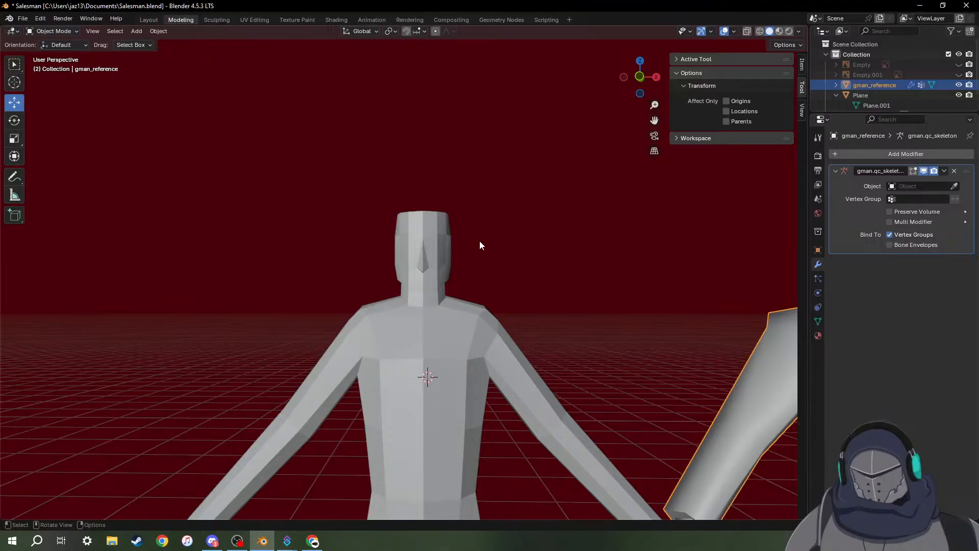
Inspect the face topology of gman_reference in Edit Mode and compare it with the low-poly figure's face.
middle_click_drag(594, 303, 219, 296, "shift")
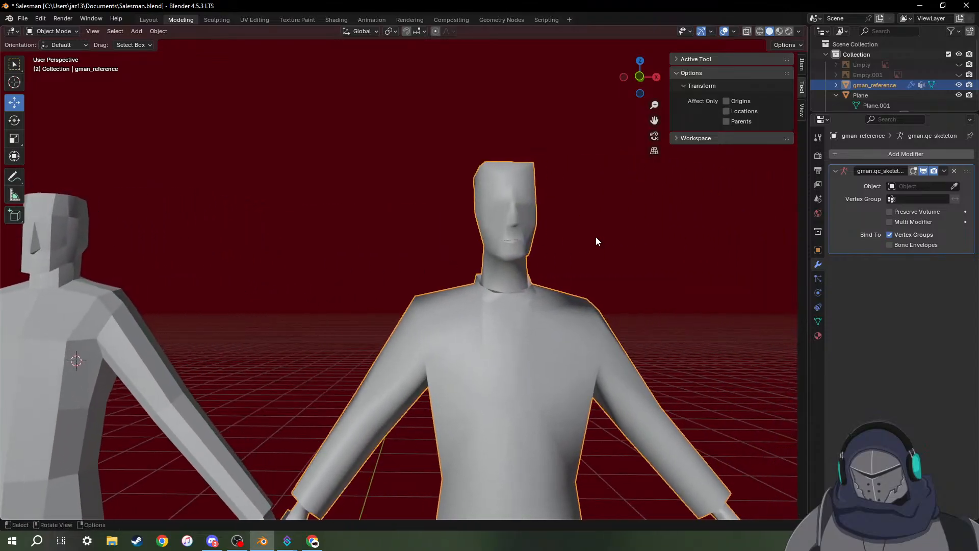
scroll(596, 237, "up", 5)
scroll(591, 236, "down", 1)
key("Tab")
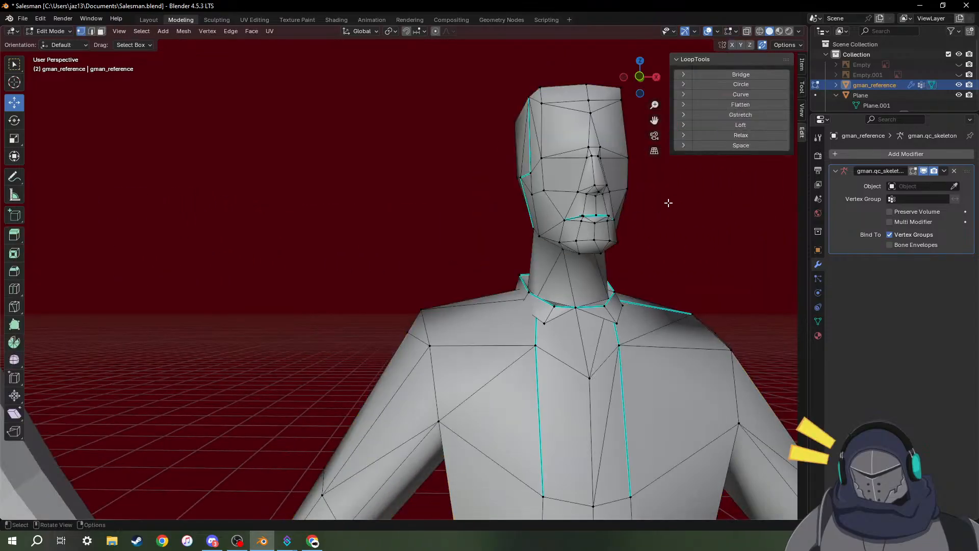
middle_click_drag(668, 204, 683, 189)
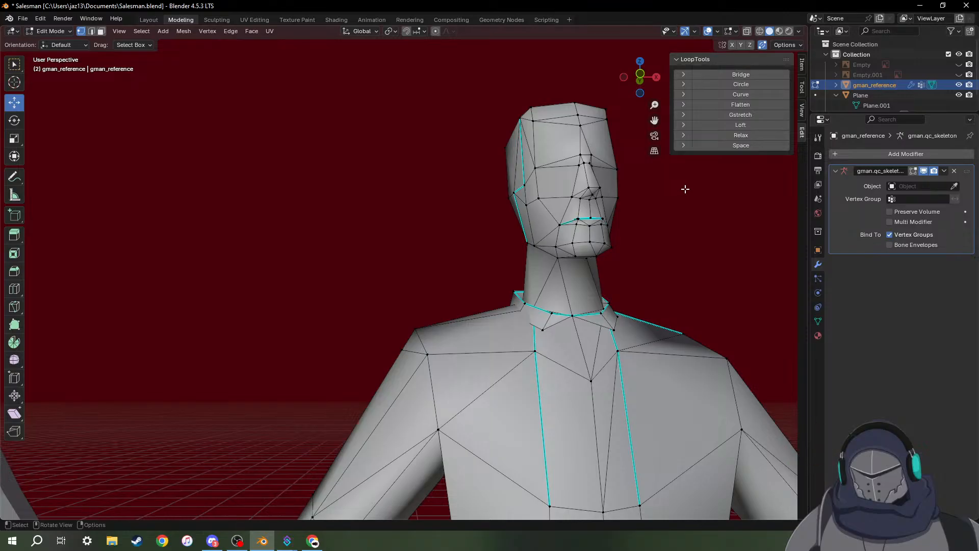
middle_click_drag(679, 196, 660, 216)
middle_click_drag(295, 282, 433, 296, "shift")
middle_click_drag(274, 286, 541, 276, "shift")
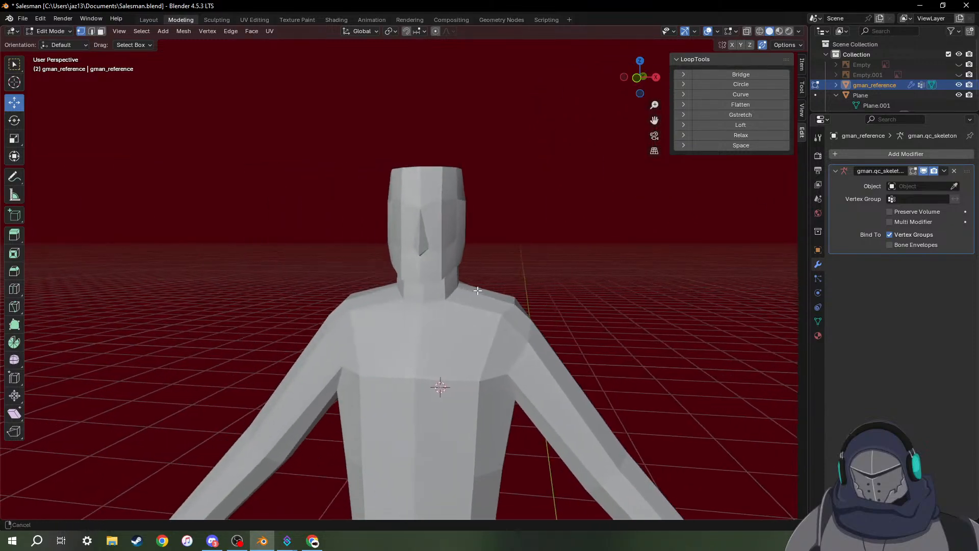
scroll(542, 276, "up", 5)
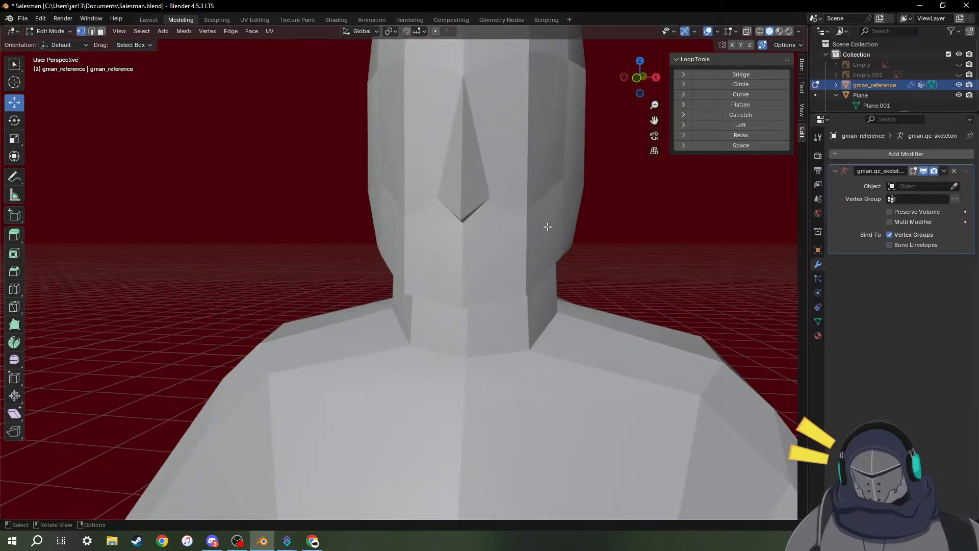
Examine the face and head topology of gman_reference from several angles and compare it with the low-poly figure.
middle_click_drag(714, 245, 525, 252)
scroll(524, 253, "down", 4)
scroll(525, 253, "down", 5)
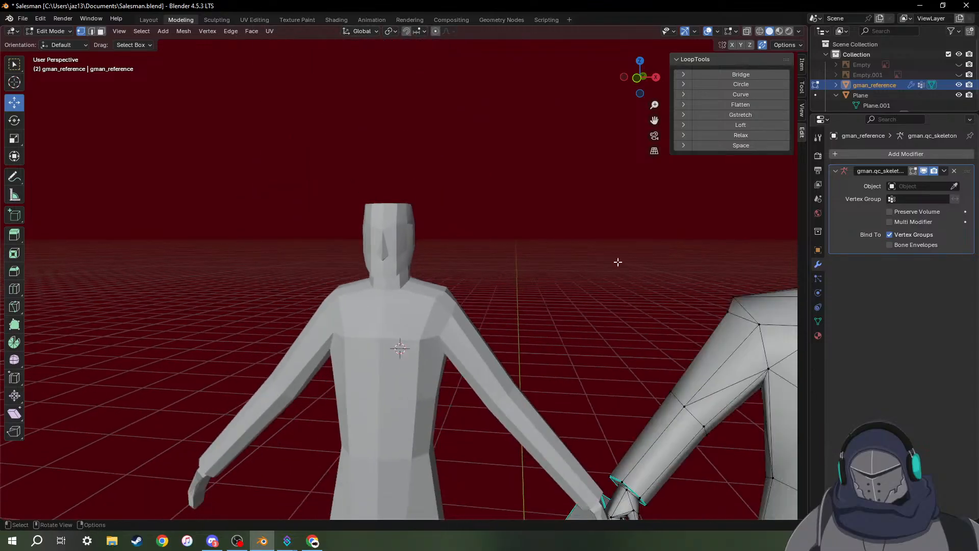
middle_click_drag(618, 263, 288, 263, "shift")
scroll(357, 250, "up", 7)
scroll(360, 249, "up", 1)
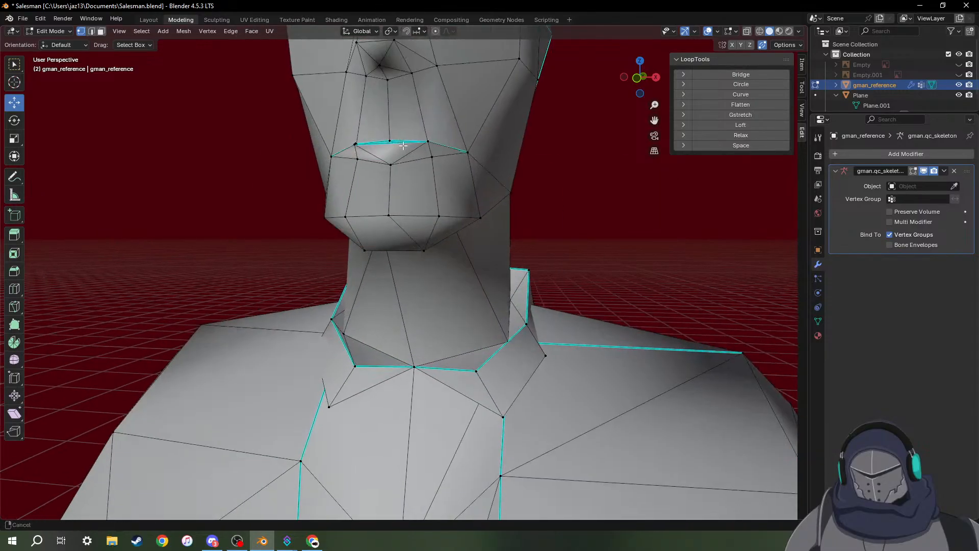
middle_click_drag(429, 112, 482, 314, "shift")
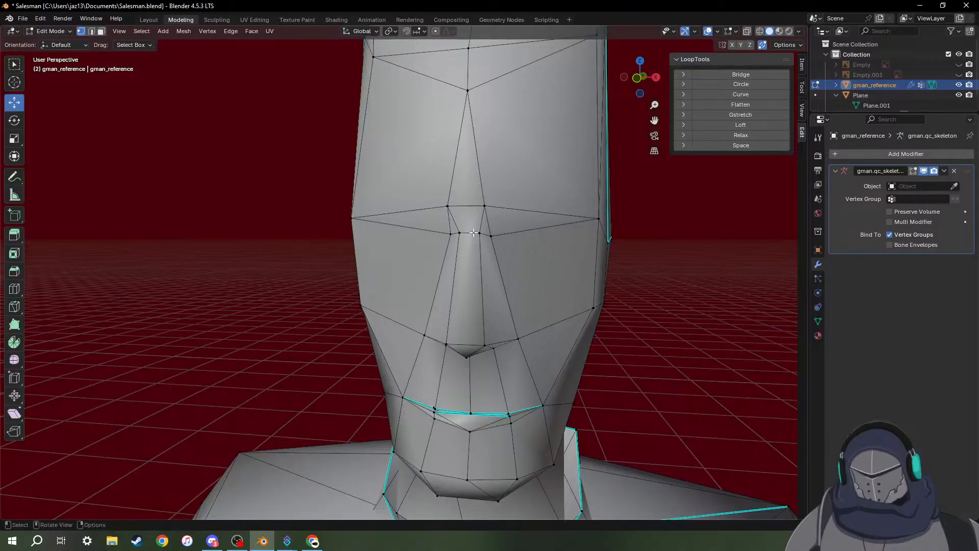
middle_click_drag(464, 86, 465, 184)
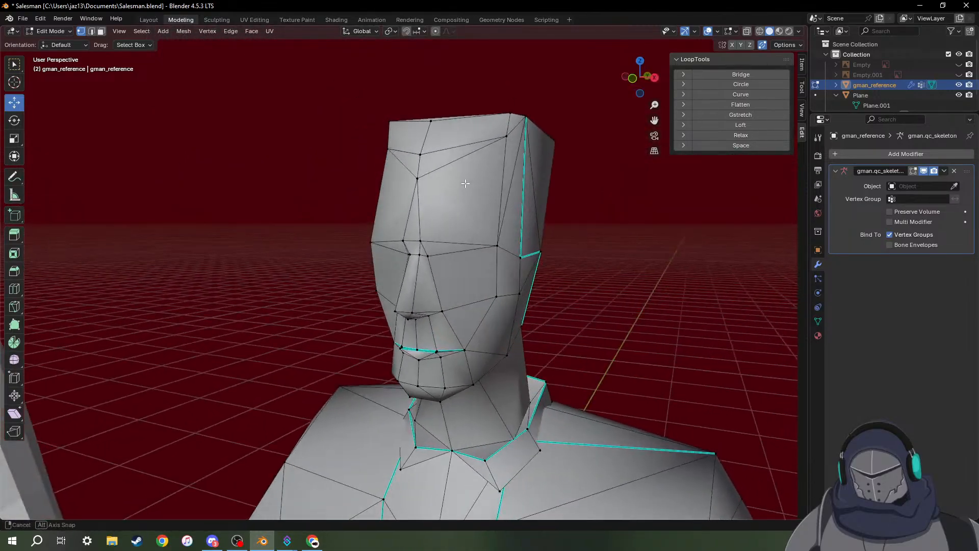
middle_click_drag(407, 240, 439, 228)
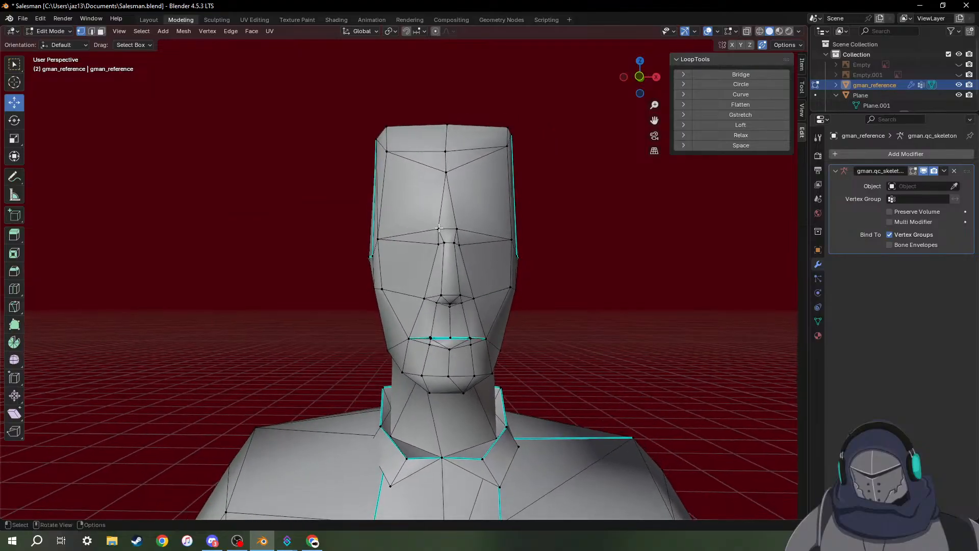
middle_click_drag(179, 320, 438, 284)
middle_click_drag(326, 284, 346, 283)
scroll(346, 283, "up", 4)
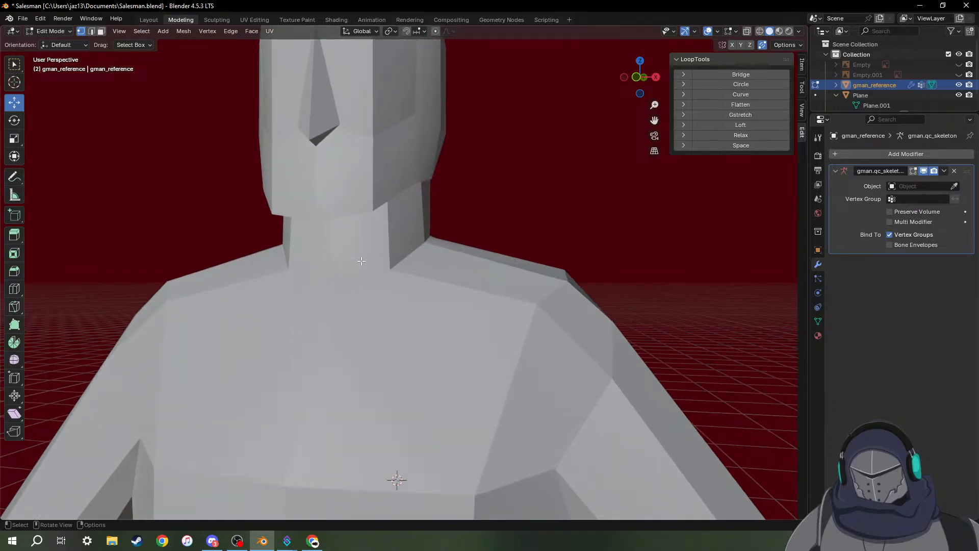
Leave Edit Mode on gman_reference and open the low-poly Plane mesh in Edit Mode instead.
middle_click_drag(329, 219, 604, 369, "shift")
middle_click_drag(392, 280, 412, 278)
key("Tab")
left_click(339, 258)
key("Tab")
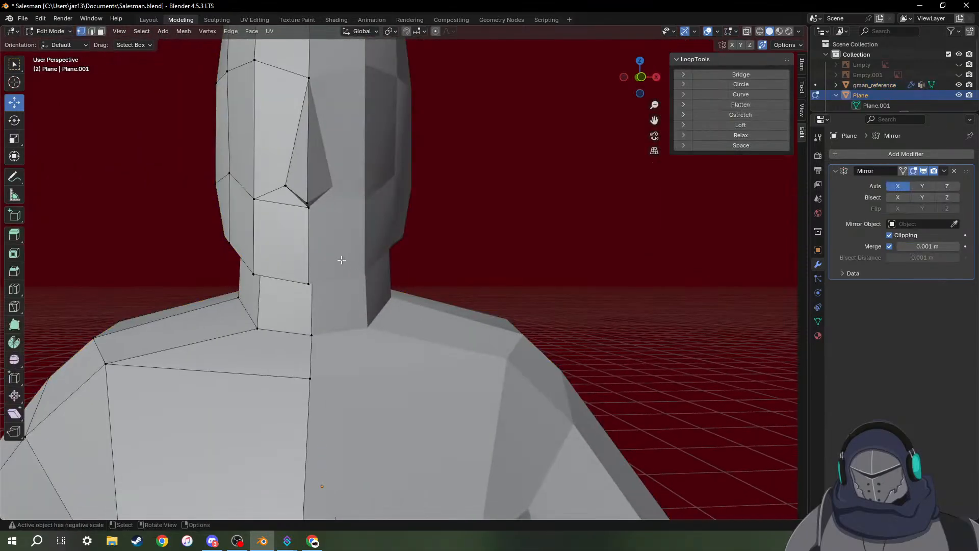
Select the chin vertices of the Plane mesh and move them -0.016633 m along Y.
mouse_move(342, 260)
middle_mouse_down()
mouse_move(380, 266)
mouse_move(332, 258)
middle_mouse_up()
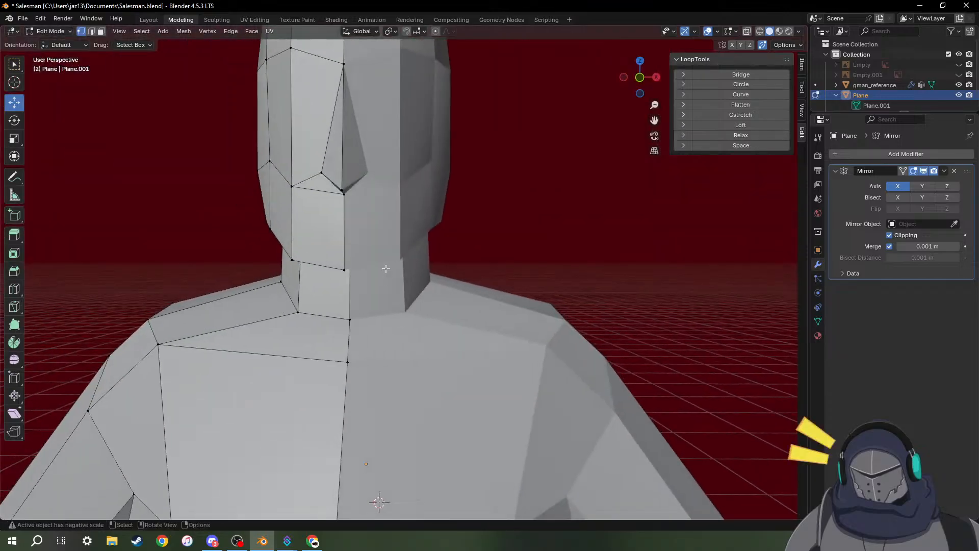
scroll(380, 284, "up", 4)
scroll(382, 286, "down", 3)
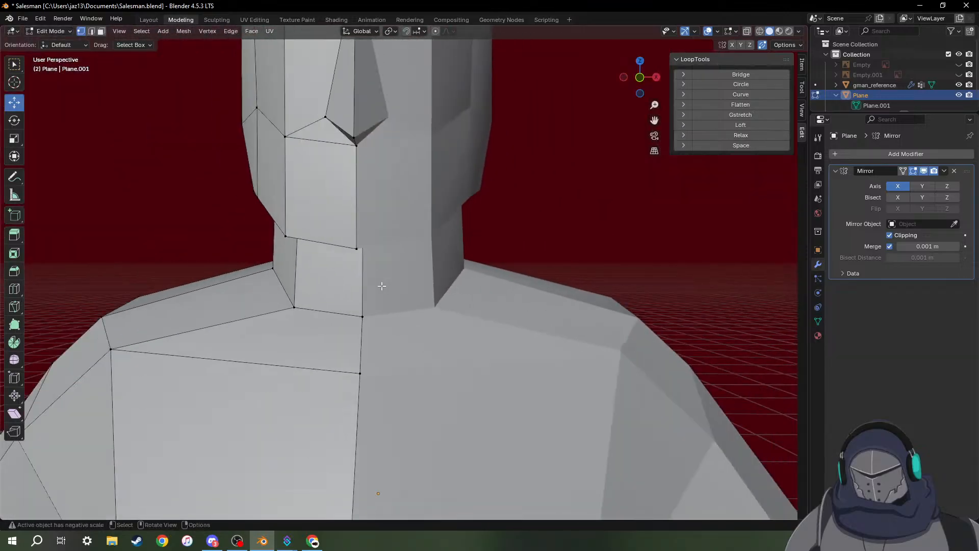
scroll(382, 286, "down", 4)
middle_click_drag(363, 279, 345, 282)
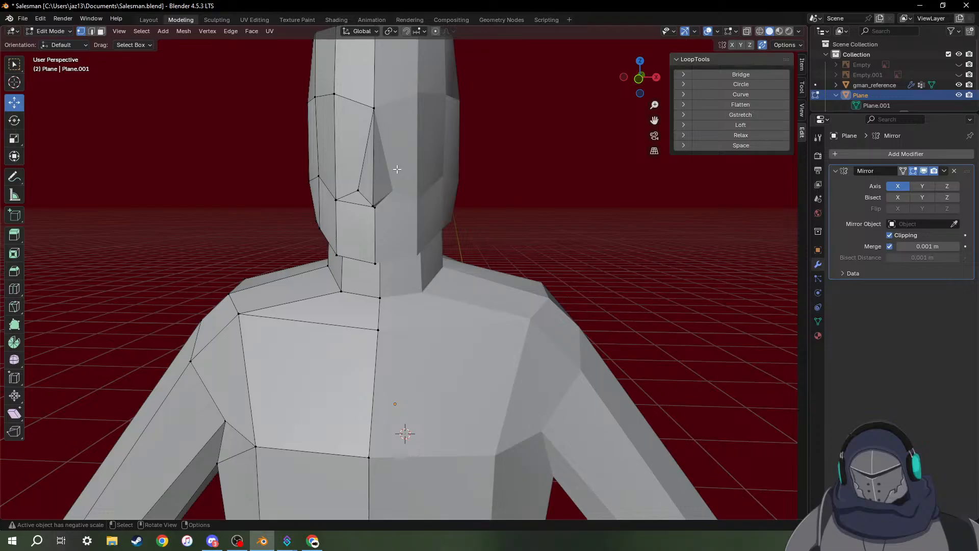
scroll(383, 199, "up", 4)
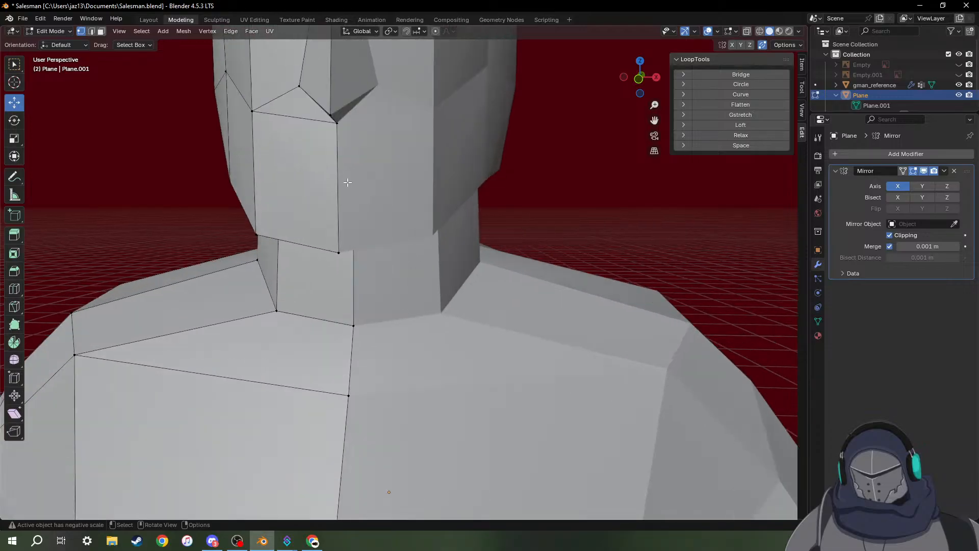
middle_click_drag(328, 142, 459, 267)
left_click_drag(416, 269, 499, 224)
middle_click_drag(507, 260, 420, 256)
key("g")
key("y")
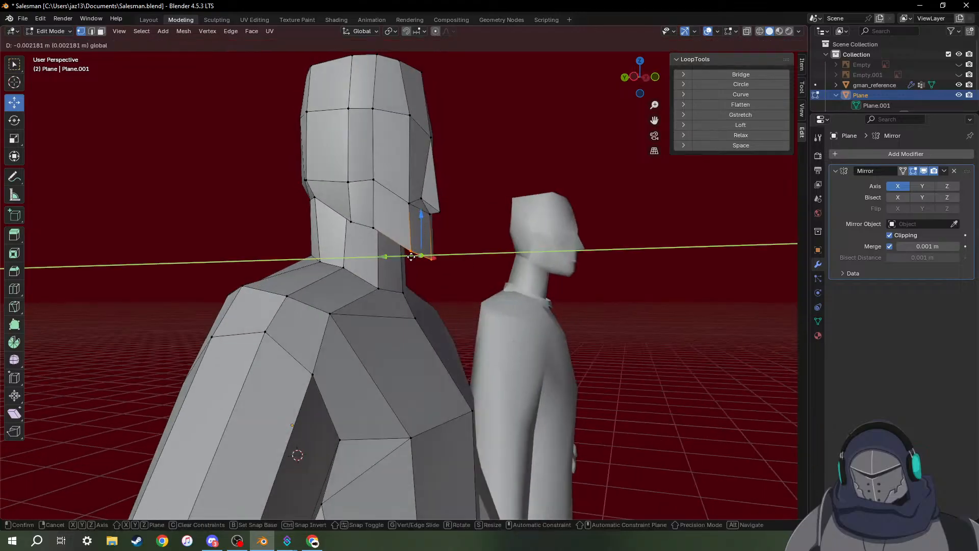
left_click(437, 242)
Refine the chin position by moving its vertices 0.007933 m and 0.001446 m along Y and raising them slightly along Z.
key("g")
key("y")
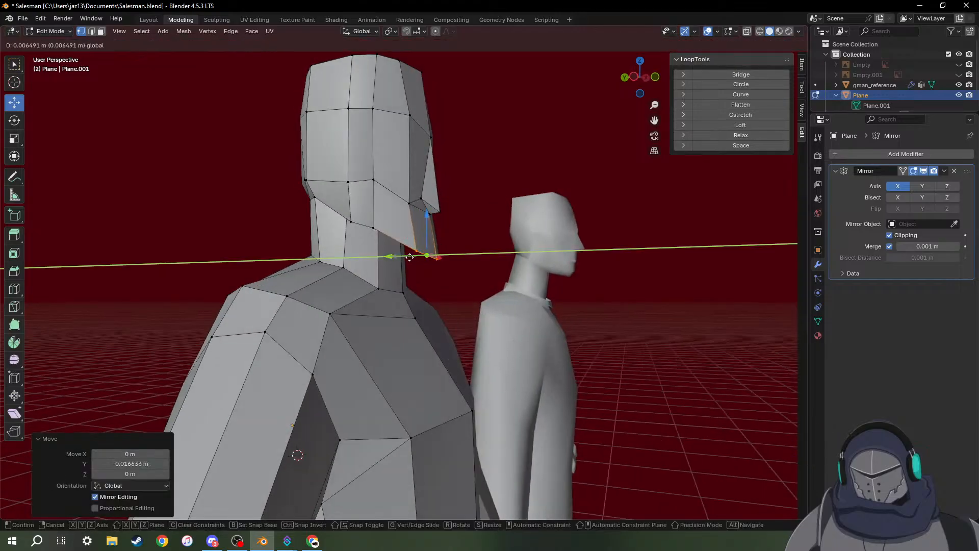
left_click(430, 236)
key("g")
key("z")
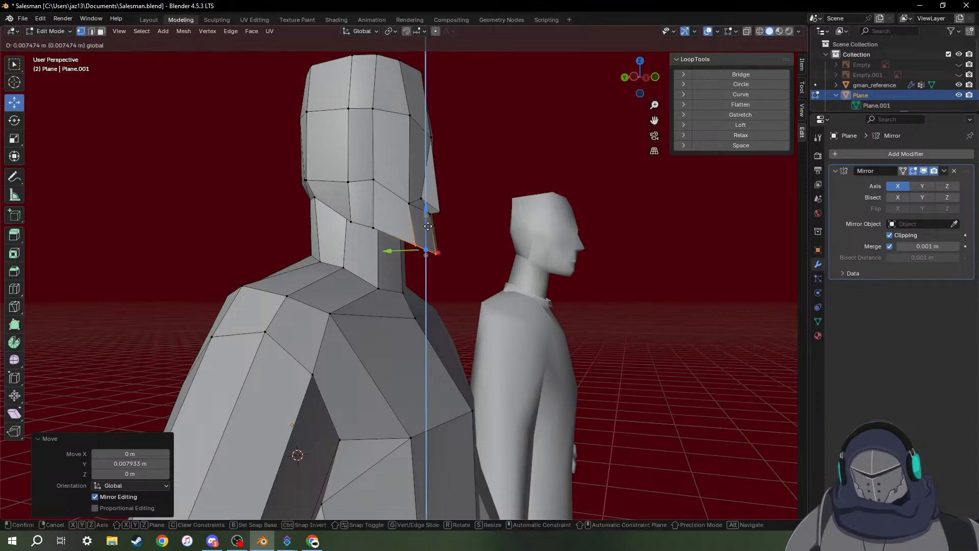
left_click(430, 225)
left_click_drag(414, 248, 412, 248)
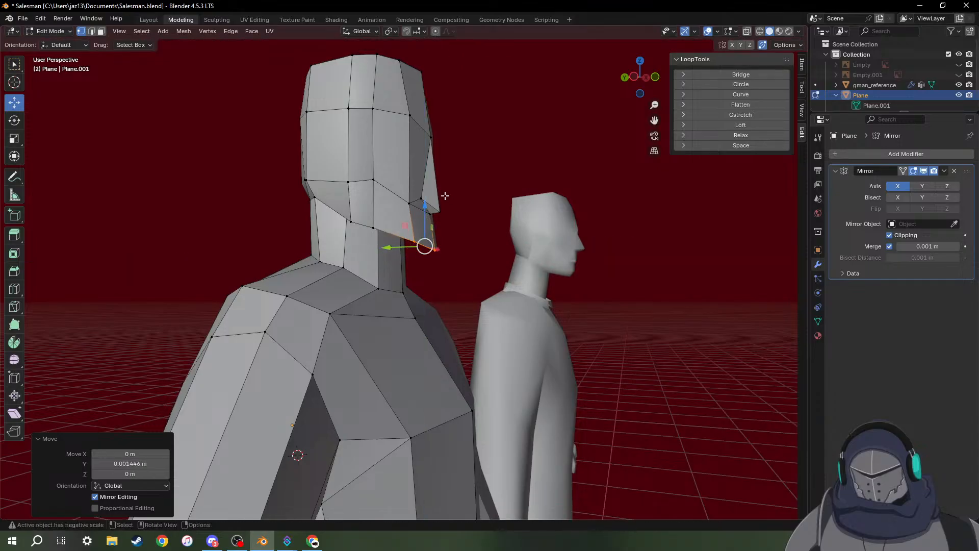
Select the vertices around the base of the nose and nudge them slightly.
left_click_drag(445, 196, 403, 197)
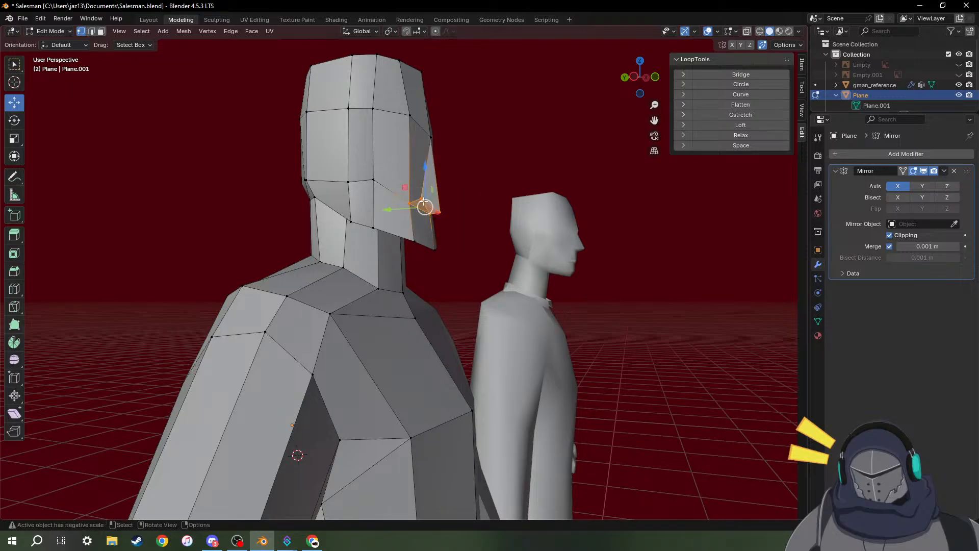
middle_click_drag(466, 215, 492, 214)
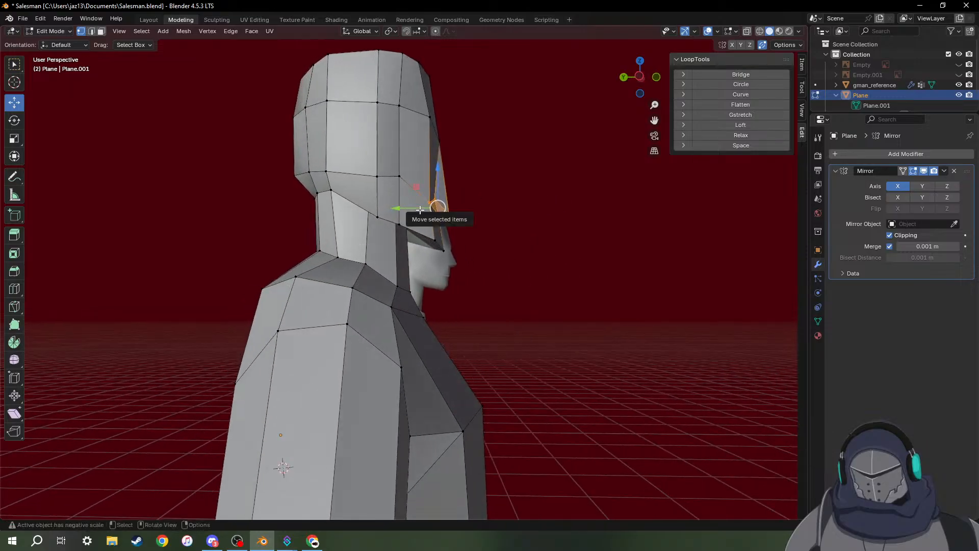
mouse_move(422, 210)
left_mouse_down()
mouse_move(463, 217)
mouse_move(454, 183)
mouse_move(422, 204)
left_mouse_up()
left_click(455, 233)
Select the centre vertex just below the nose and raise it slightly along Z.
middle_click_drag(494, 200, 402, 224)
left_click(402, 226)
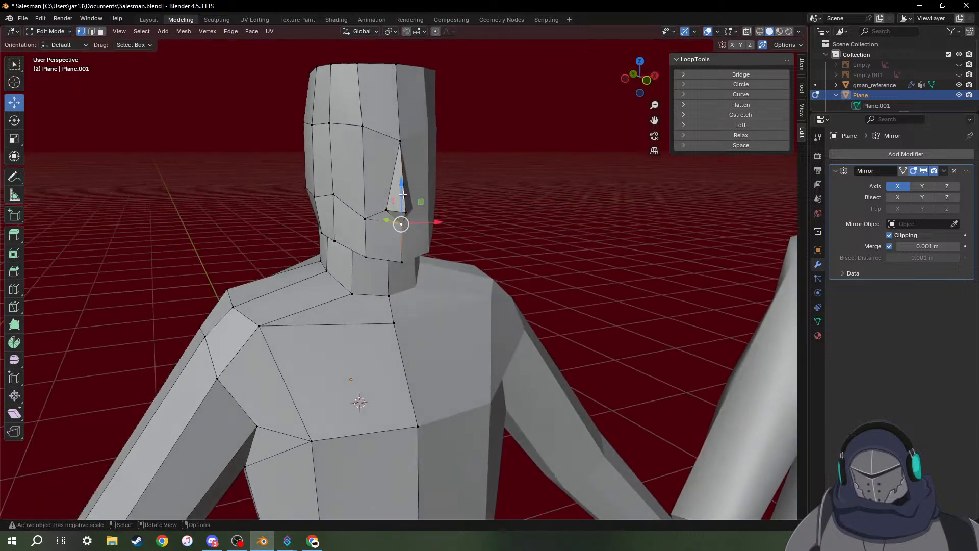
left_click_drag(403, 194, 403, 191)
middle_click_drag(522, 182, 481, 180)
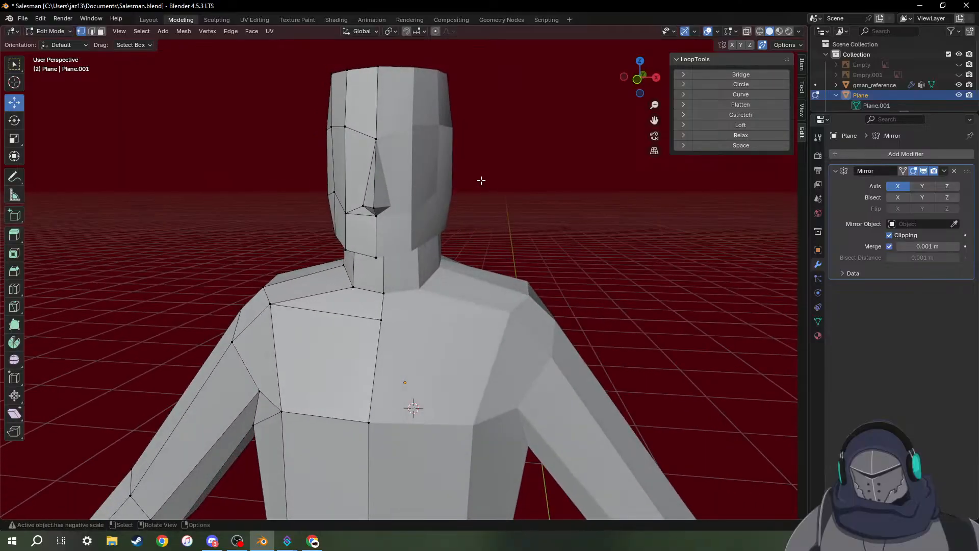
Compare the low-poly head's proportions with the body and gman_reference from the side and front.
scroll(481, 181, "down", 5)
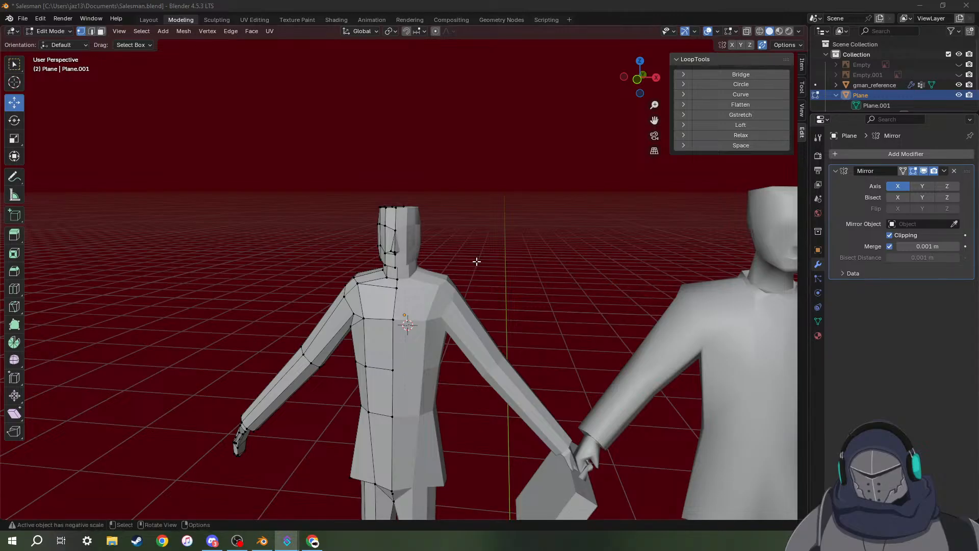
middle_click_drag(335, 180, 450, 168)
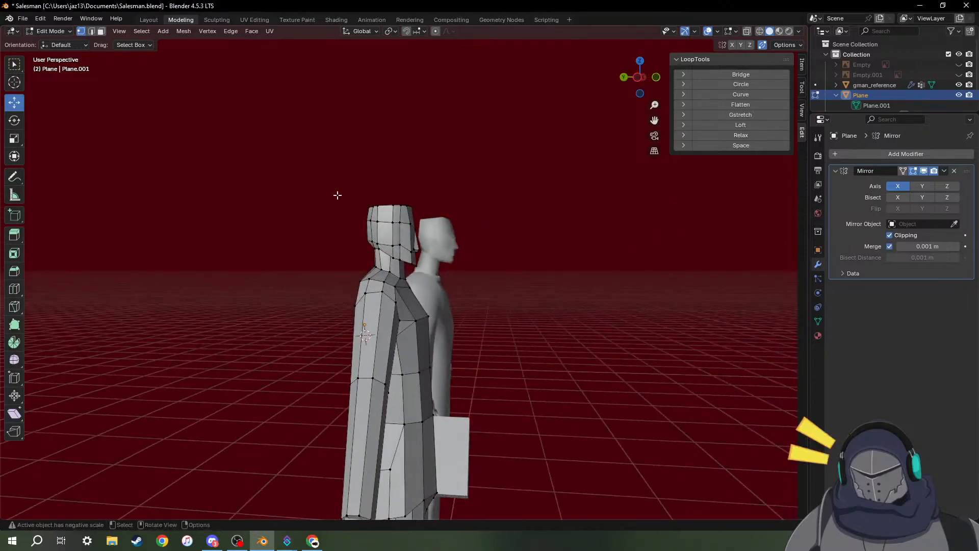
left_click_drag(337, 194, 454, 219)
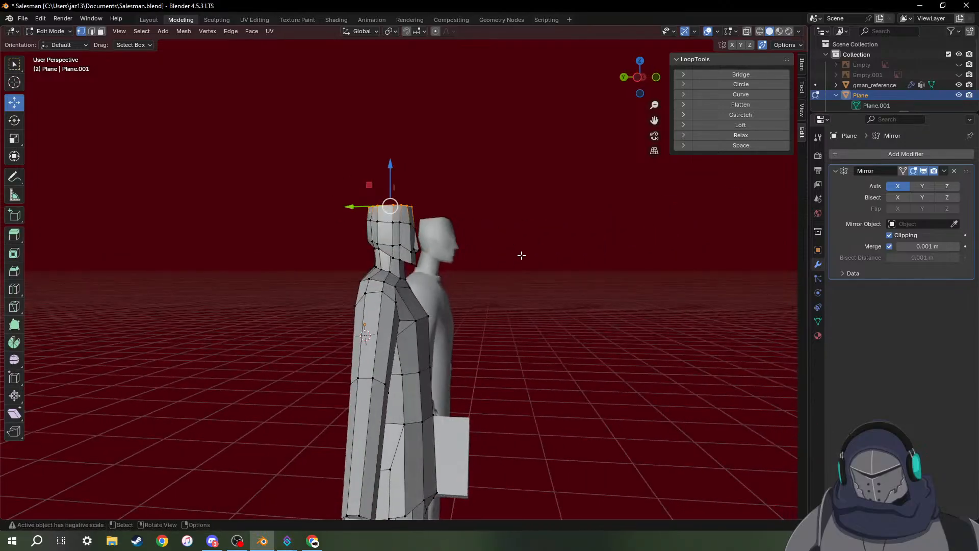
middle_click_drag(526, 257, 419, 244)
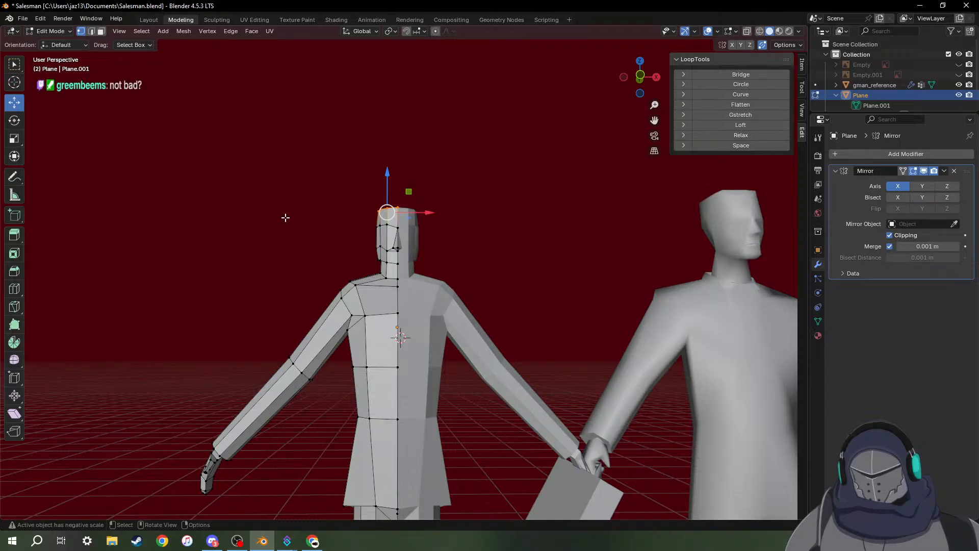
scroll(440, 326, "up", 6)
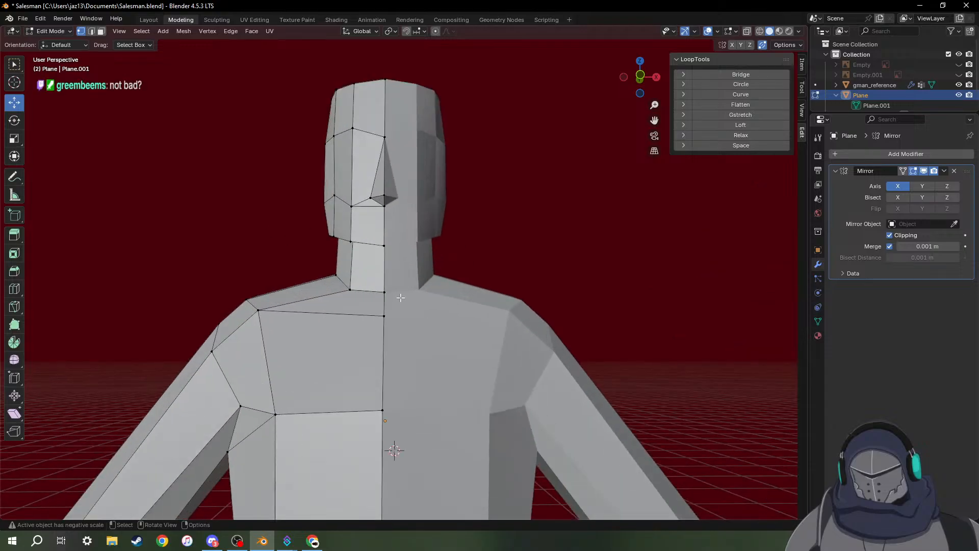
middle_click_drag(401, 298, 520, 196)
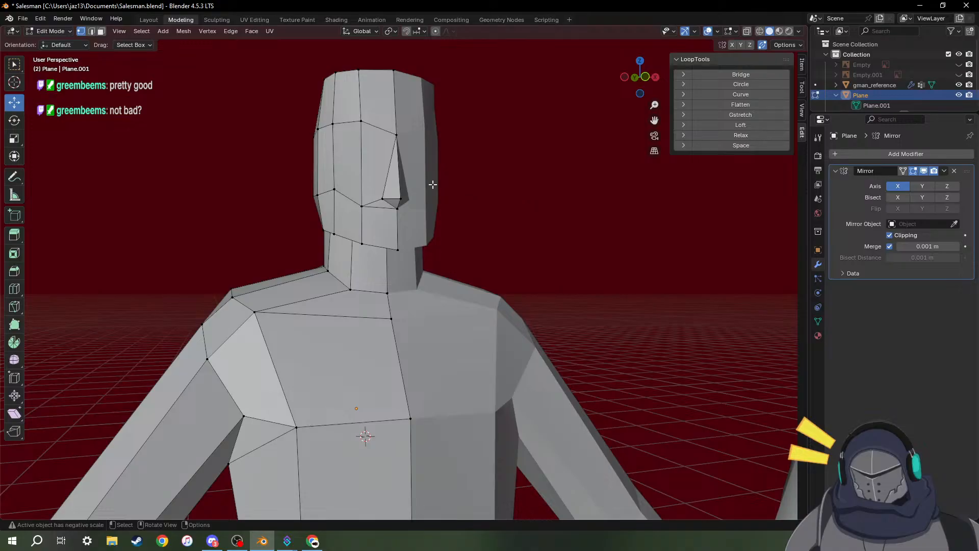
middle_click_drag(432, 184, 323, 93)
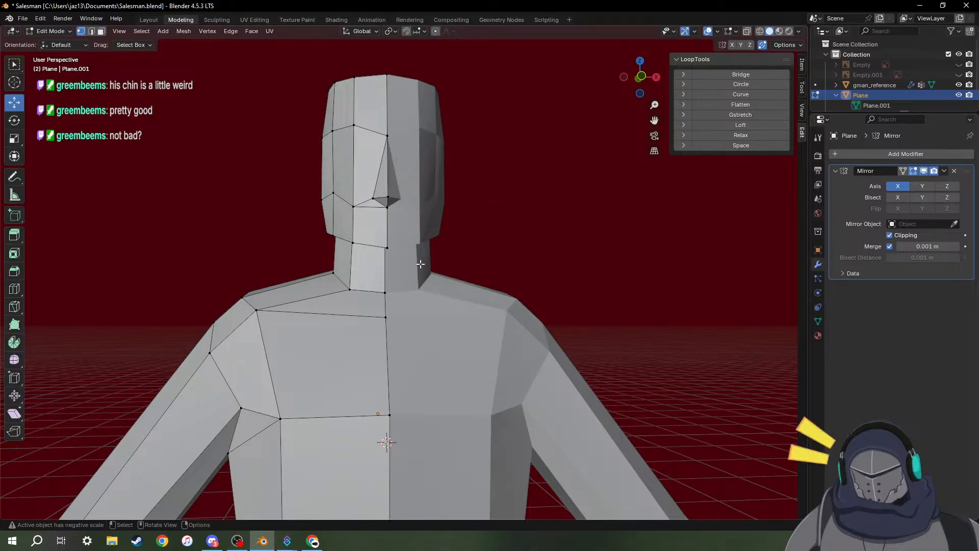
Select the edge where the front of the neck meets the underside of the jaw and lower it along Z.
left_click(389, 249)
scroll(383, 248, "up", 5)
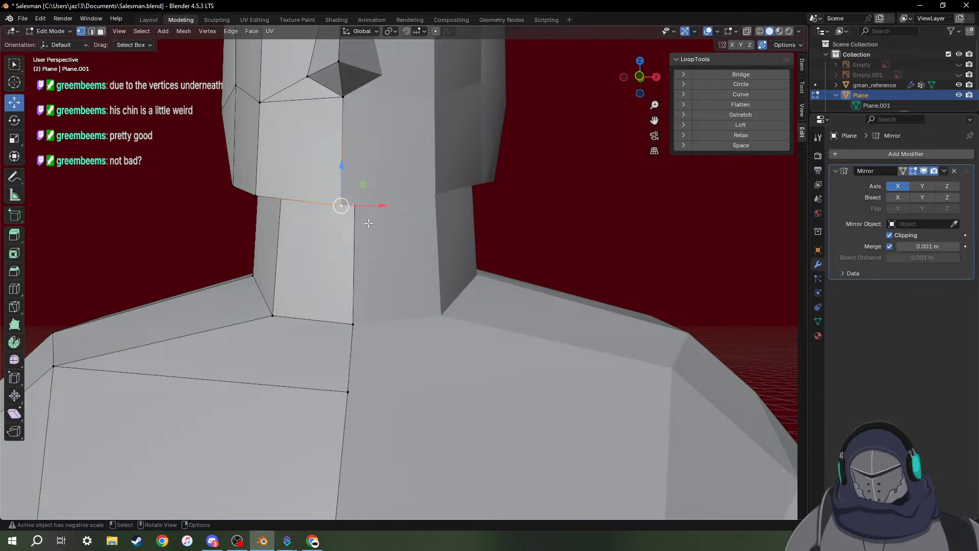
middle_click_drag(368, 223, 352, 161)
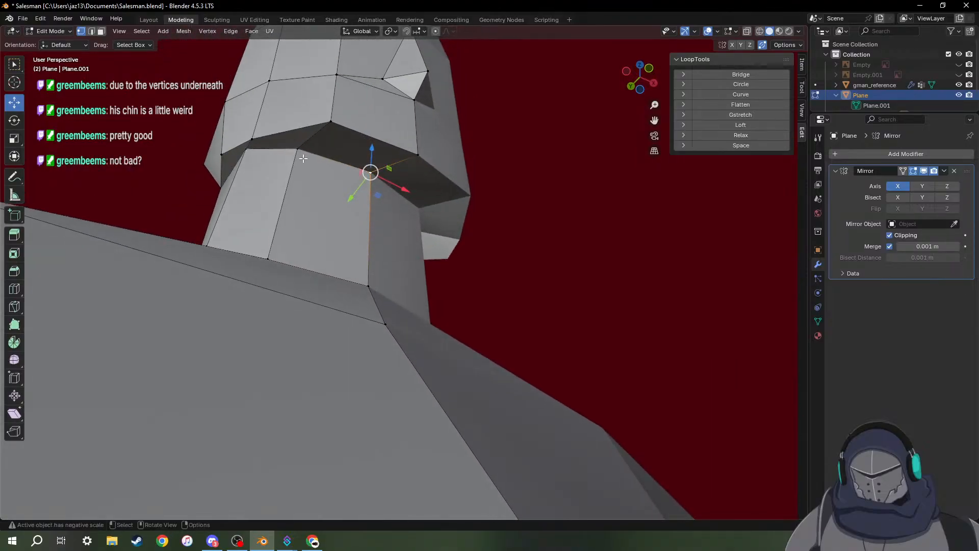
middle_click_drag(438, 225, 419, 234)
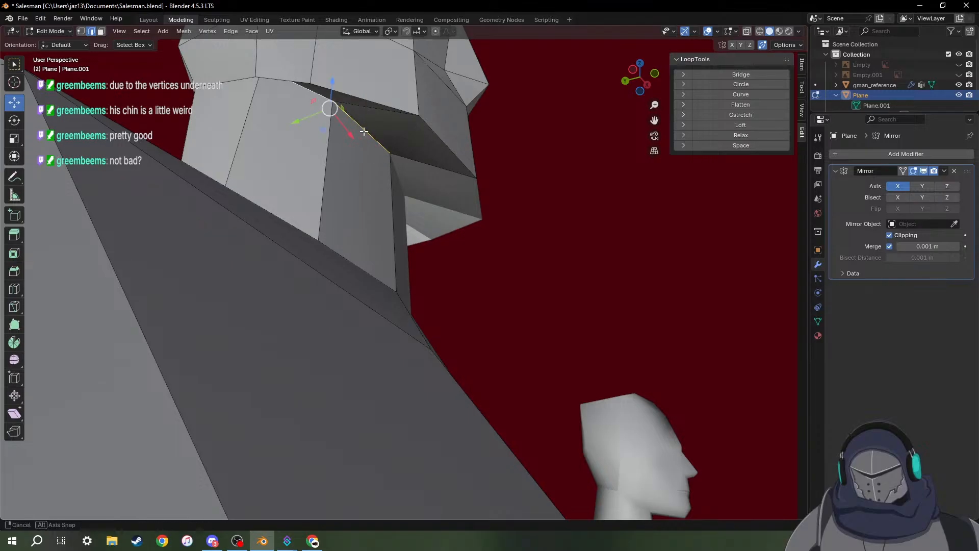
middle_click_drag(364, 131, 366, 158)
left_click_drag(324, 75, 325, 113)
middle_click_drag(325, 123, 448, 234)
Fine-tune the front neck edge under the jaw by moving it -0.003328 m along Z, and nudge it slightly up.
left_click_drag(400, 188, 402, 193)
middle_click_drag(476, 225, 421, 213)
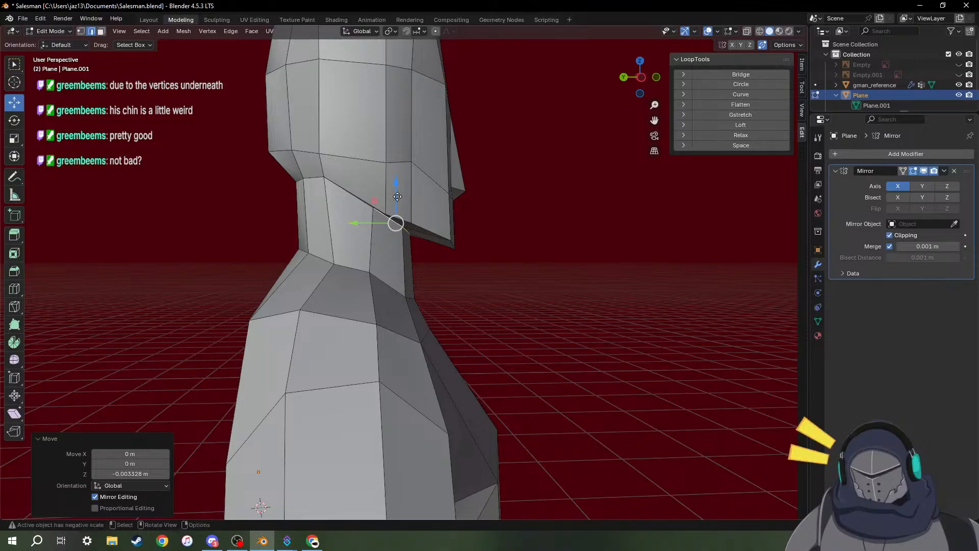
left_click_drag(397, 196, 397, 194)
left_click(580, 238)
Select the row of vertices at the base of the nose in vertex mode and raise it 0.01194 m along Z.
middle_click_drag(580, 238, 485, 238)
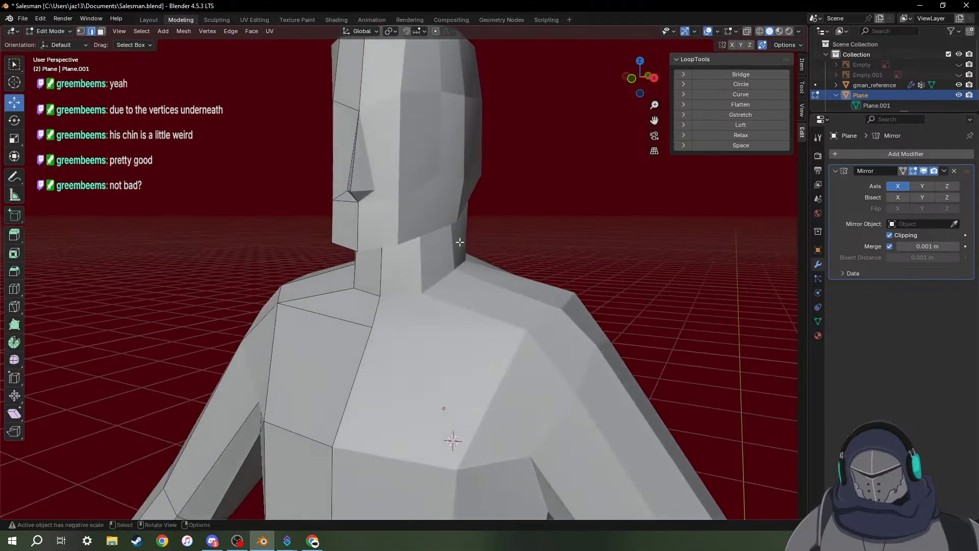
middle_click_drag(366, 254, 419, 253)
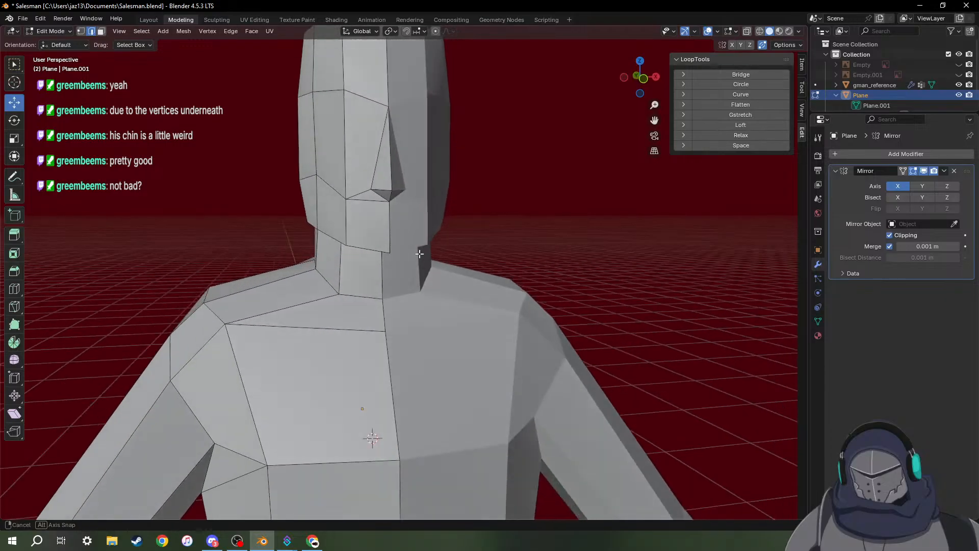
left_click(390, 203)
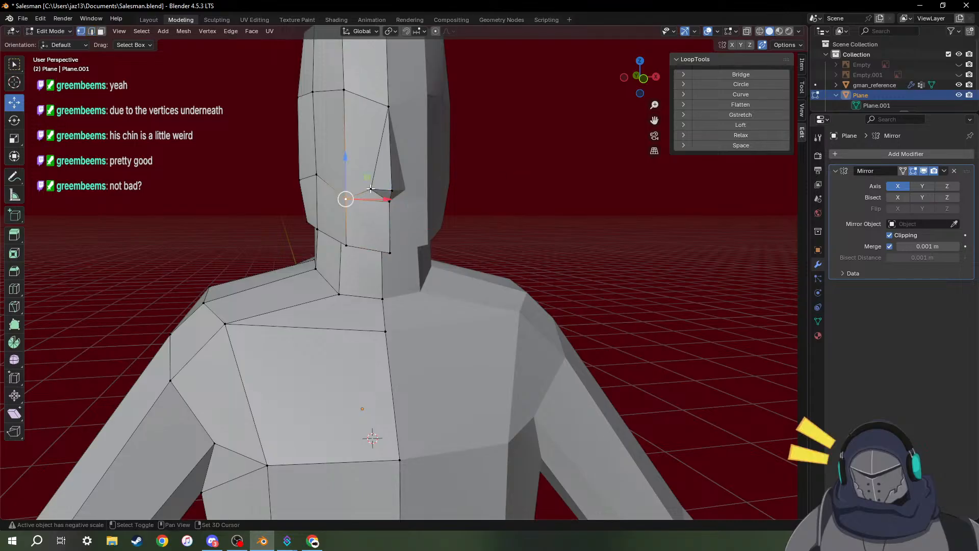
middle_click_drag(373, 209, 434, 208)
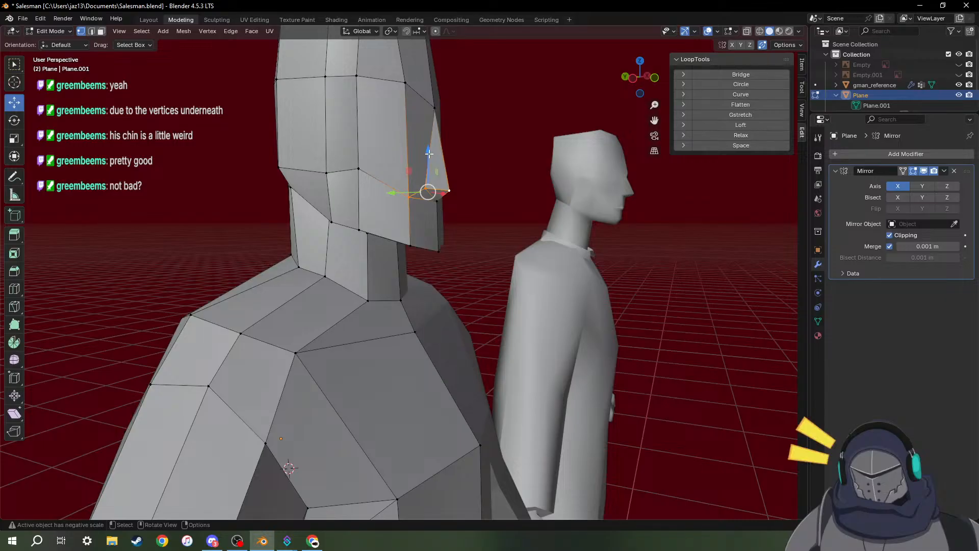
left_click_drag(431, 155, 429, 141)
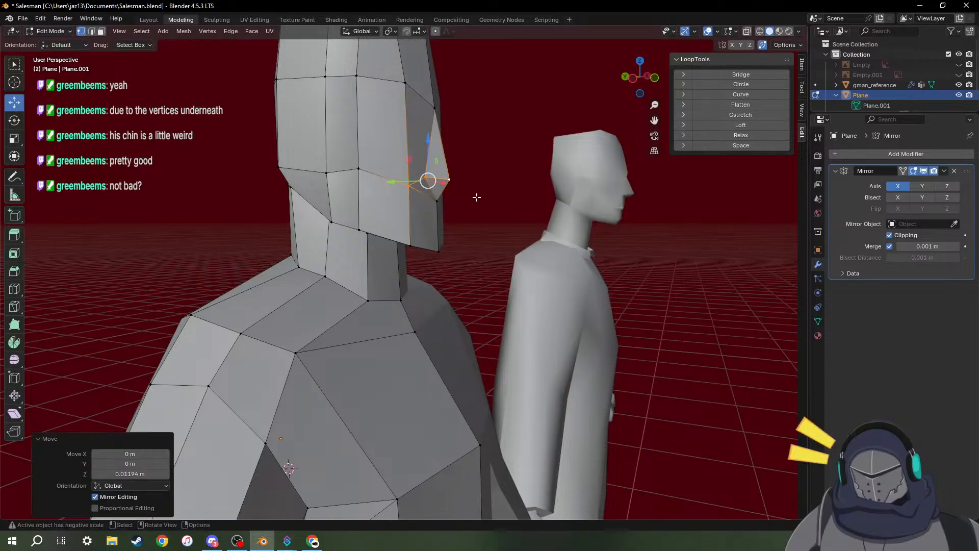
Add the centre vertex just below the nose to the selected nose-base vertices and raise them along Z, finishing with a 0.004991 m move.
left_click(438, 201, "shift")
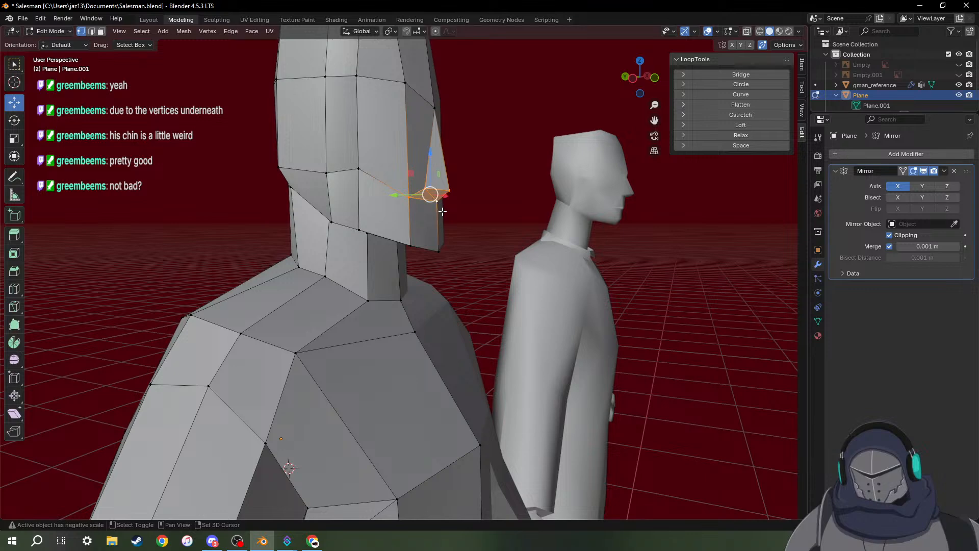
left_click_drag(431, 153, 431, 144)
middle_click_drag(511, 175, 437, 179)
left_click_drag(363, 144, 364, 140)
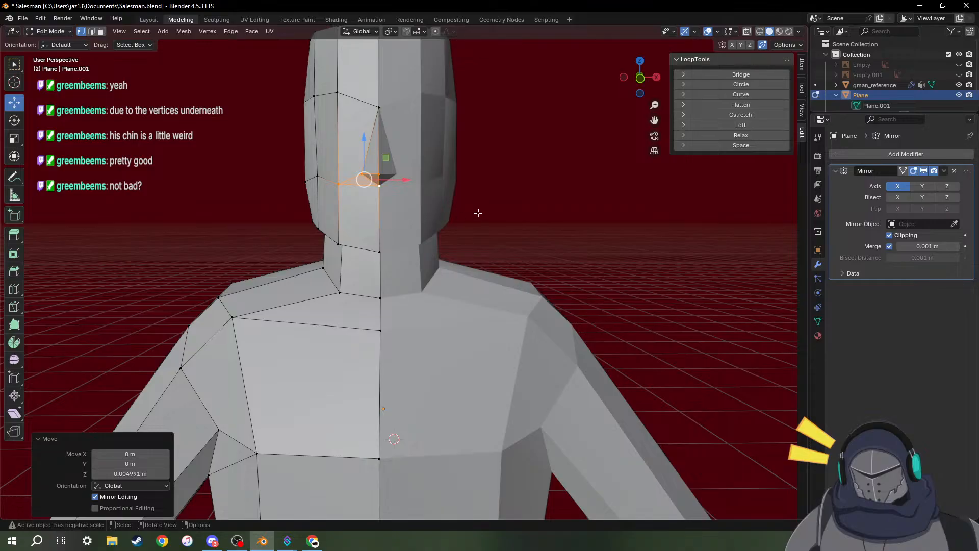
left_click(525, 145)
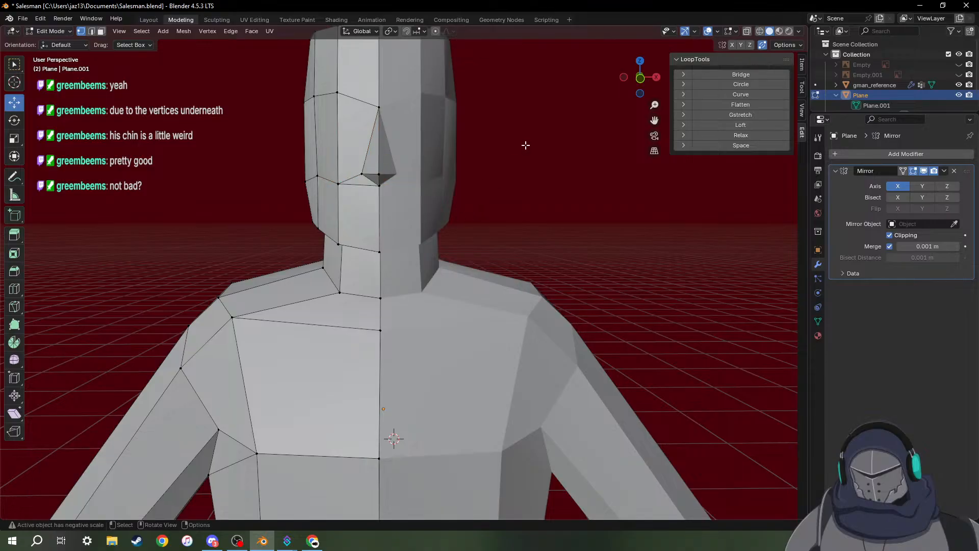
Adjust the nose tip vertex slightly along Y in side view to refine how far the nose projects.
scroll(486, 148, "down", 6)
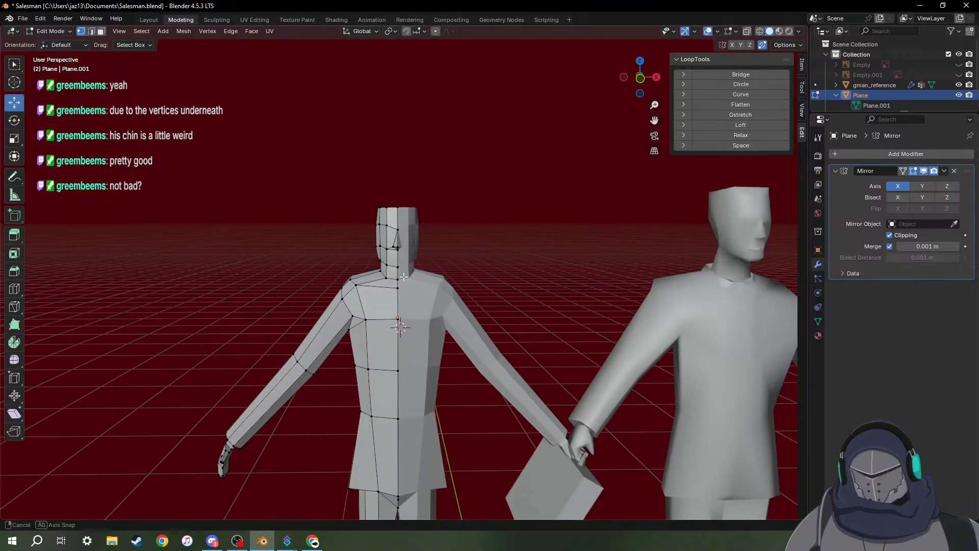
middle_click_drag(404, 276, 445, 252)
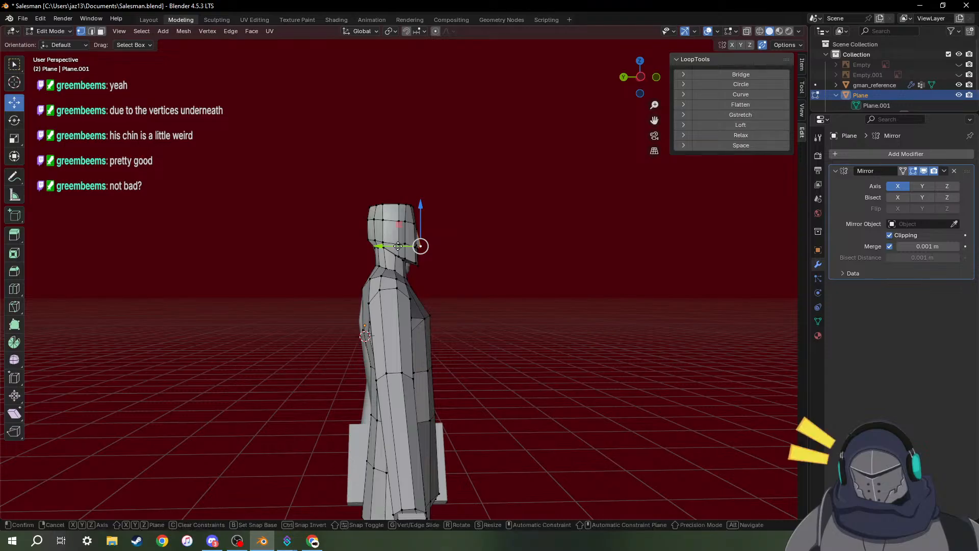
left_click_drag(400, 245, 400, 246)
scroll(487, 234, "up", 6)
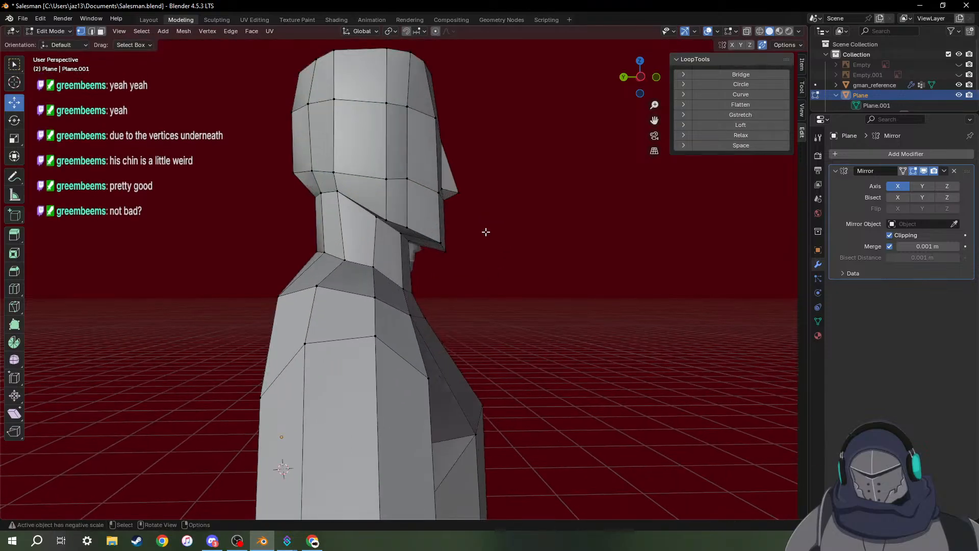
Select the centre vertex directly under the nose and raise it slightly along Z.
middle_click_drag(486, 232, 444, 232)
left_click(431, 199)
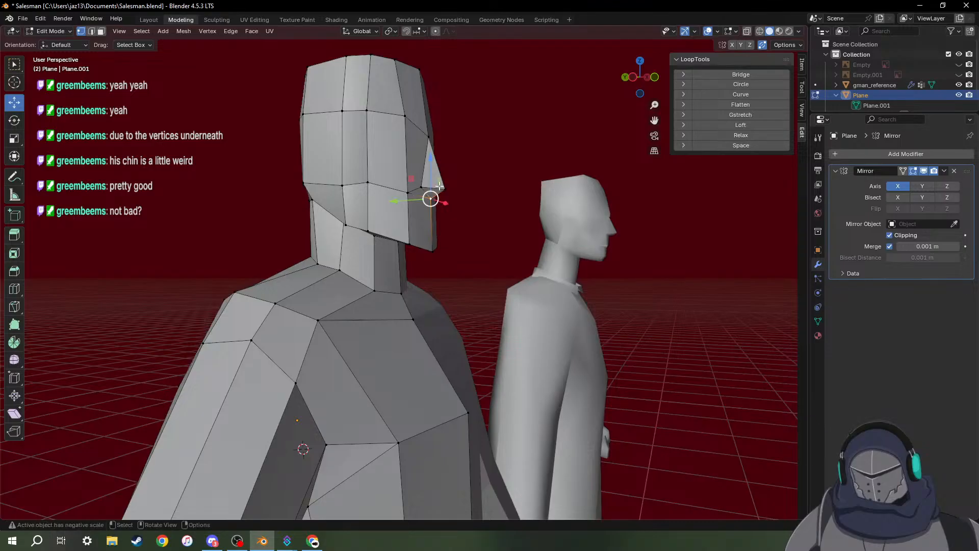
left_click_drag(431, 162, 430, 160)
middle_click_drag(432, 193, 525, 194)
scroll(523, 194, "down", 1)
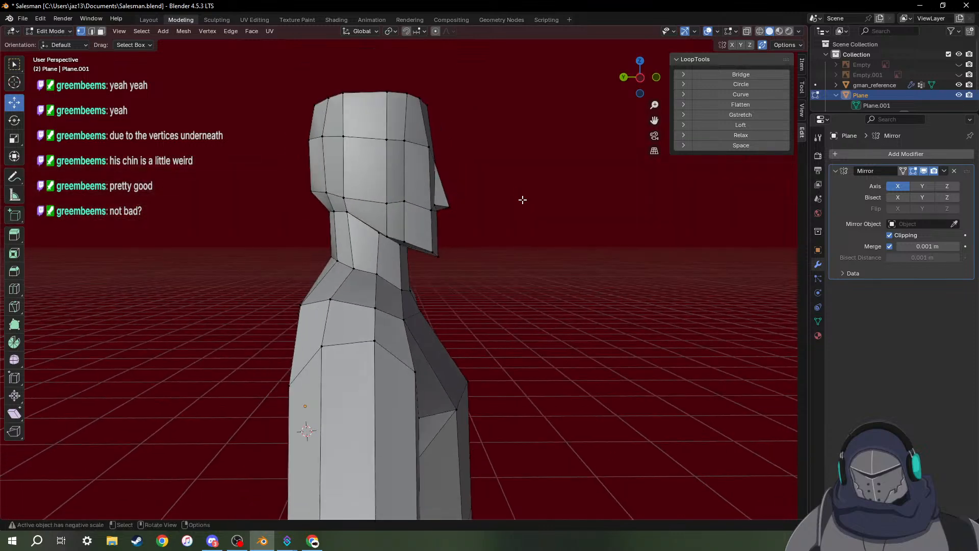
Move the rear vertex of the head's open top rim slightly forward along Y, and select a vertex on the rim's side.
middle_click_drag(456, 135, 275, 230)
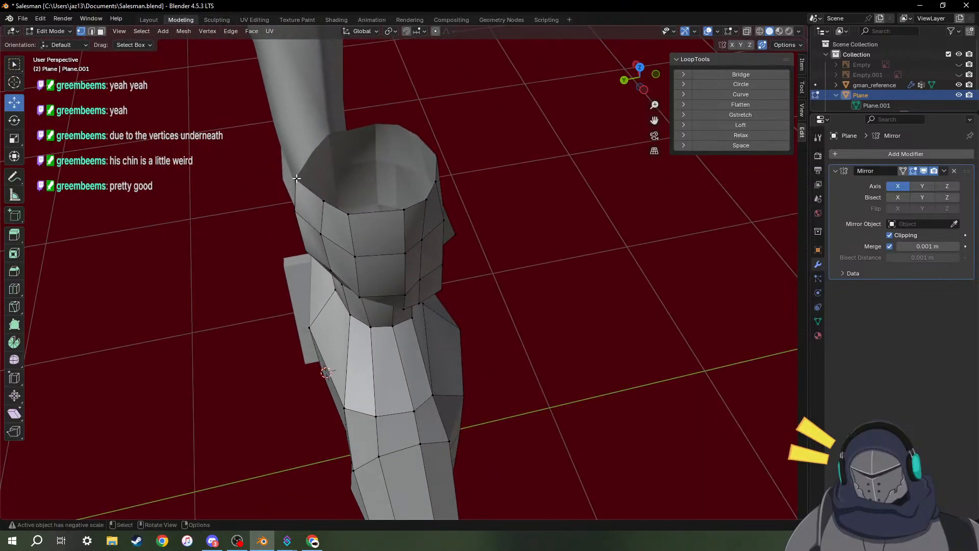
left_click_drag(277, 185, 286, 184)
middle_click_drag(306, 194, 463, 280)
left_click(373, 275)
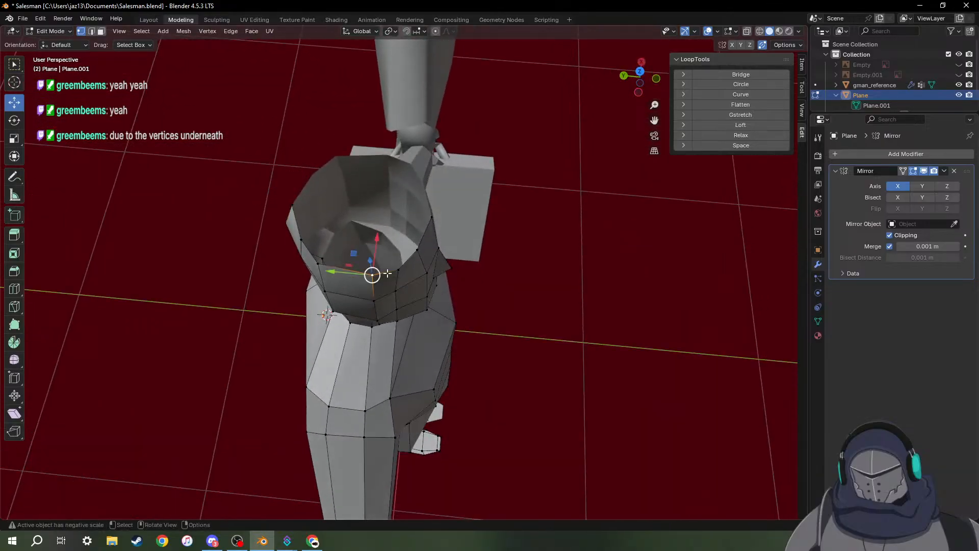
Select all vertices of the head's open top rim and lower them along Z, finishing with a -0.004456 m move.
middle_click_drag(388, 274, 366, 199)
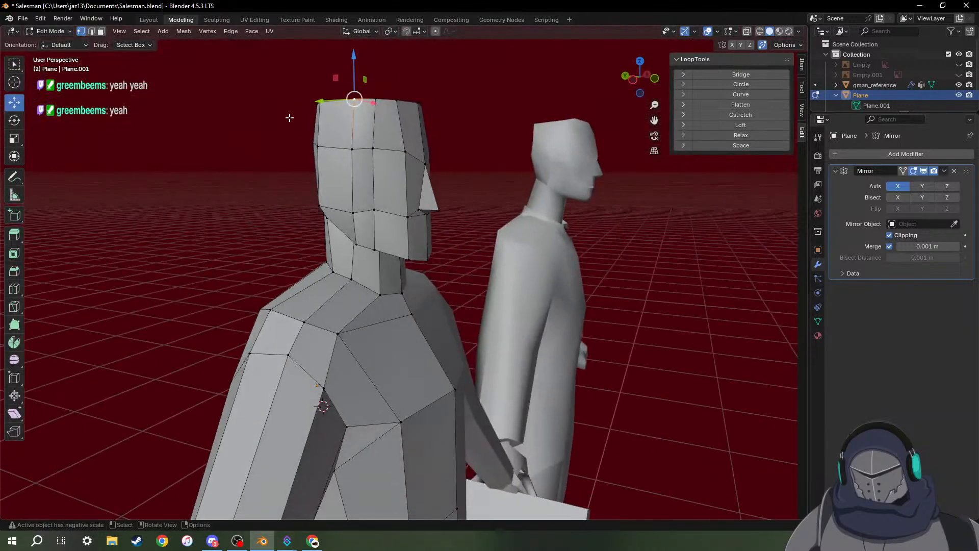
left_click_drag(292, 78, 468, 110)
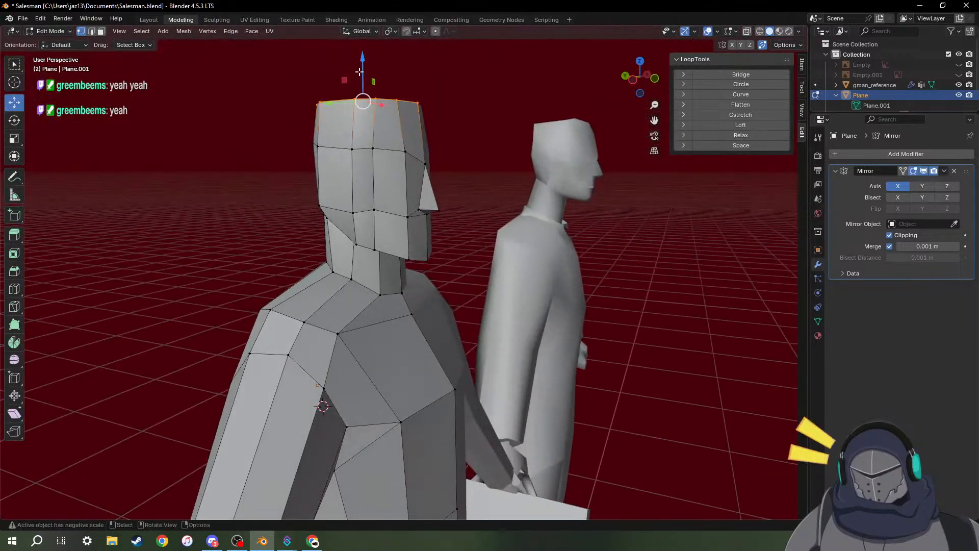
left_click_drag(362, 68, 362, 76)
middle_click_drag(362, 75, 277, 83)
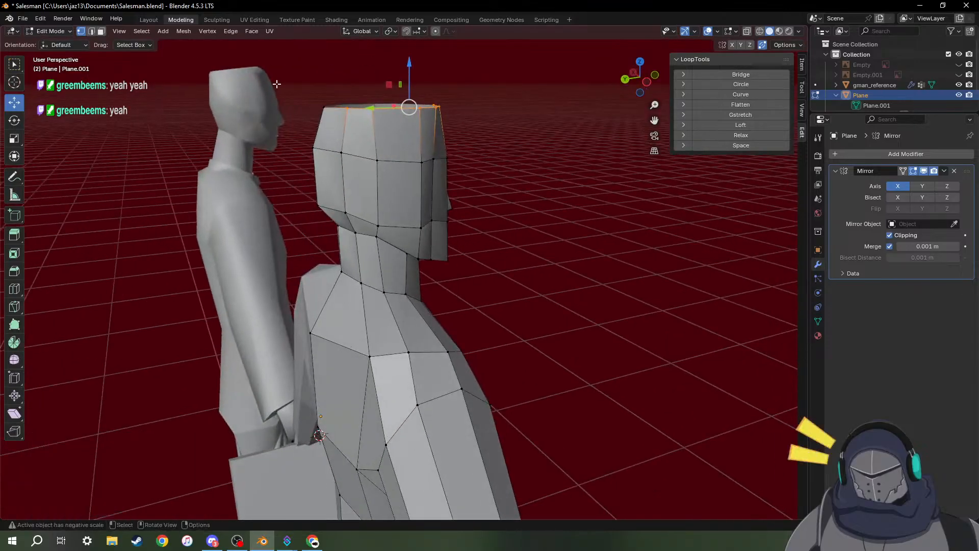
left_click_drag(279, 76, 482, 129)
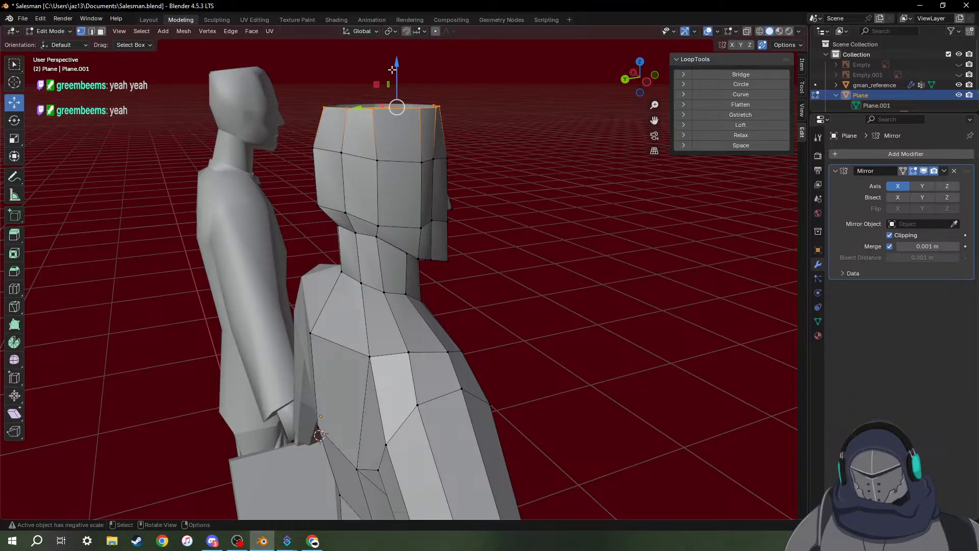
left_click_drag(396, 69, 396, 78)
middle_click_drag(396, 78, 364, 102)
left_click_drag(363, 93, 519, 106)
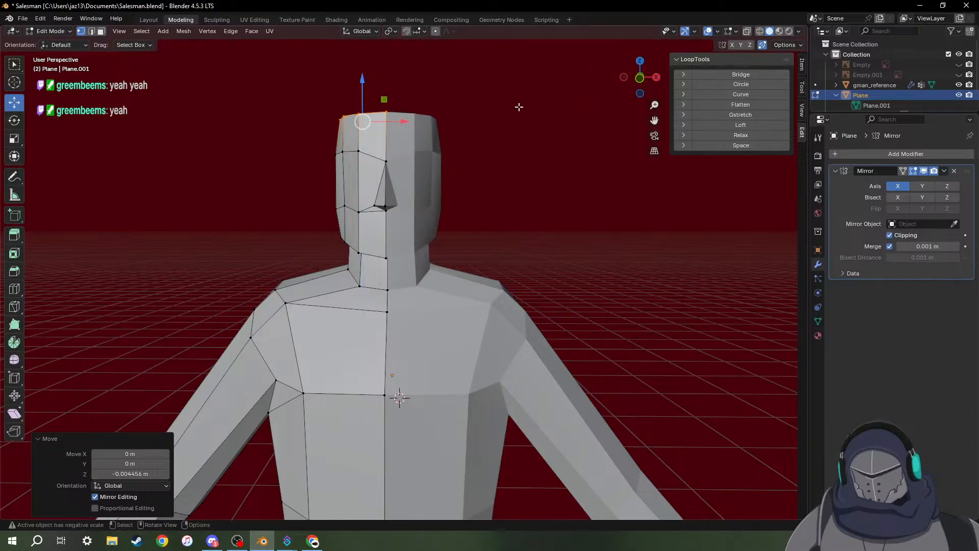
left_click(438, 193)
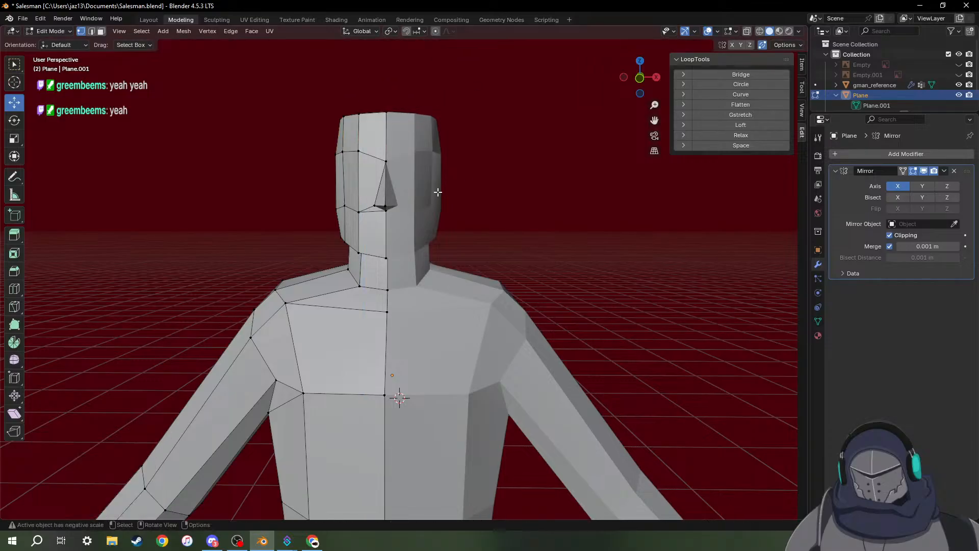
Move the upper rear centre vertex of the head -0.004077 m along Y, and shift a lower rear vertex backward in top view.
middle_click_drag(306, 125, 427, 133)
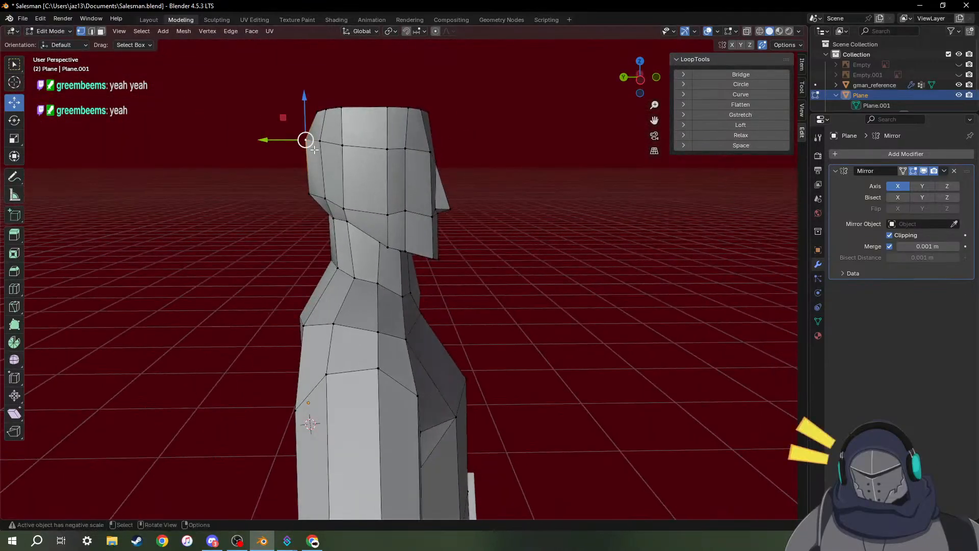
left_click_drag(284, 142, 284, 142)
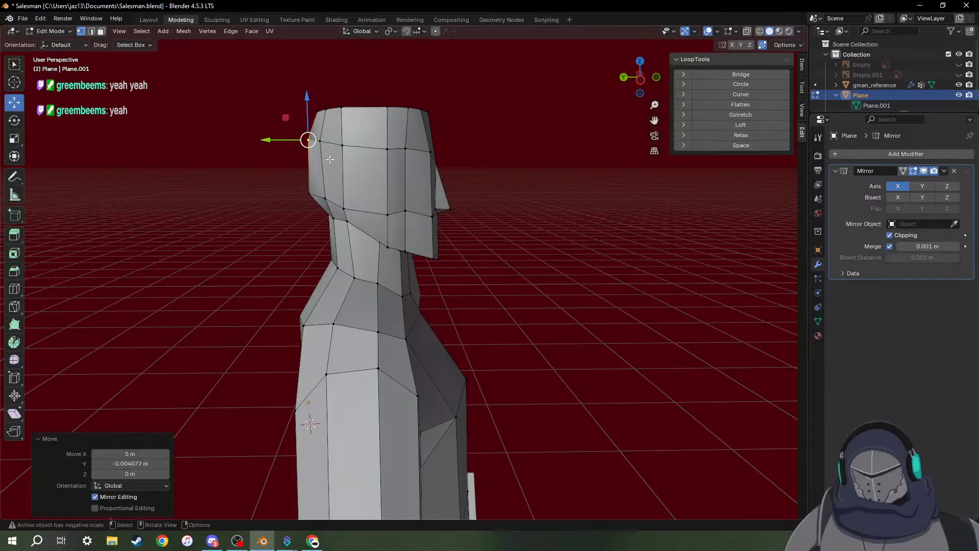
middle_click_drag(330, 159, 343, 179)
left_click(324, 217)
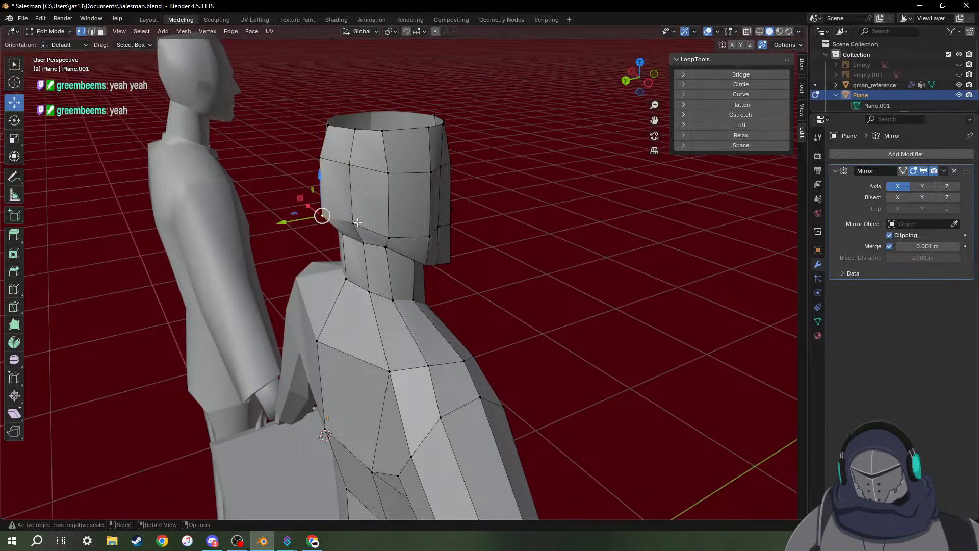
middle_click_drag(357, 227, 389, 314)
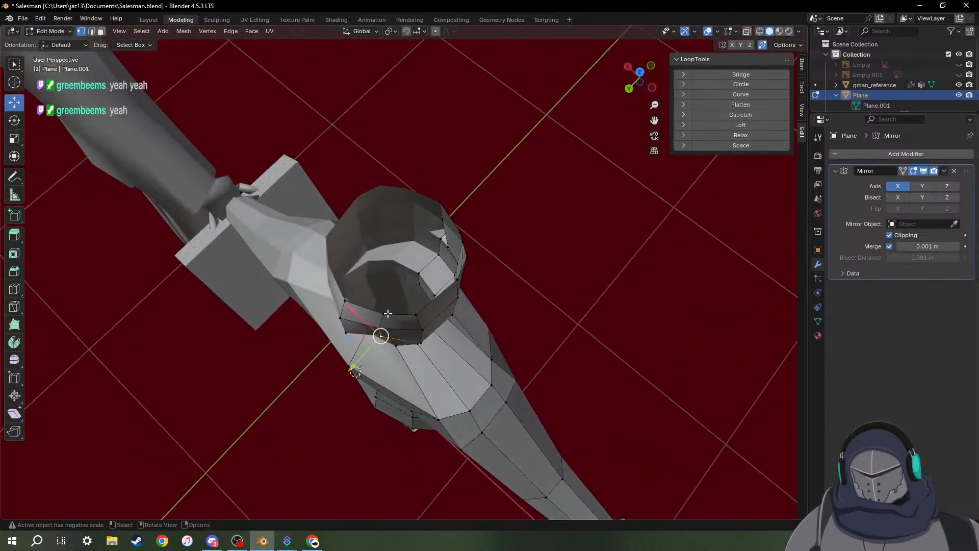
left_click(640, 71)
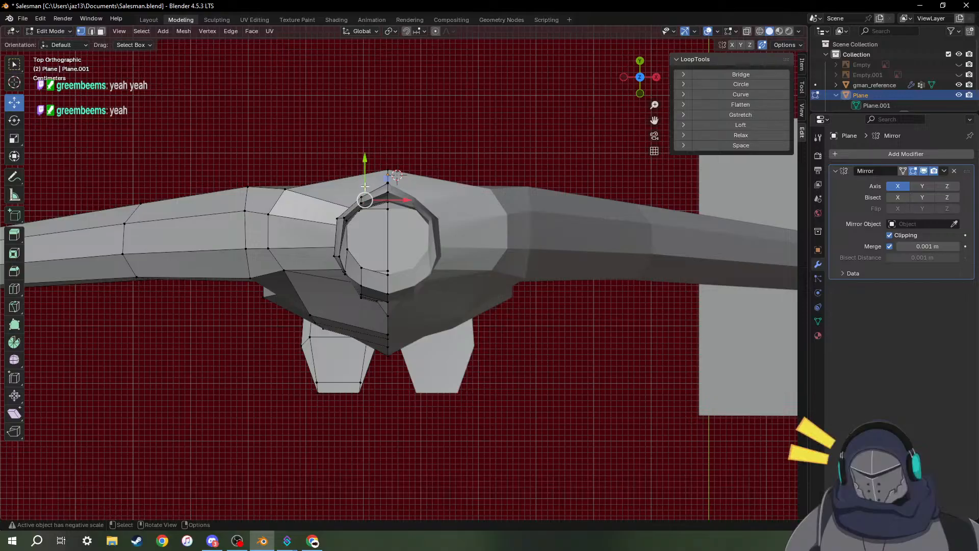
left_click_drag(365, 187, 360, 167)
middle_click_drag(360, 167, 550, 245)
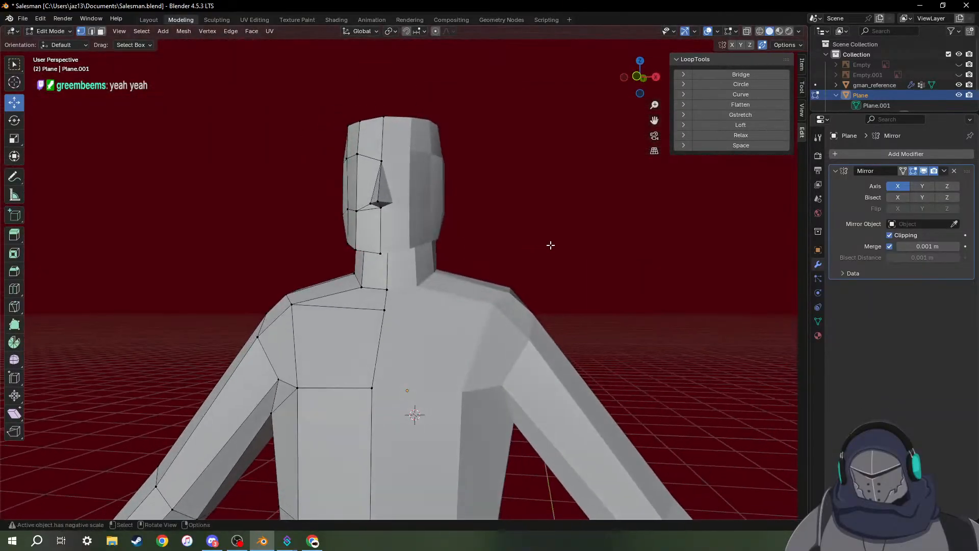
Switch to Object Mode and compare the low-poly character's overall proportions with gman_reference from several angles.
scroll(550, 245, "down", 8)
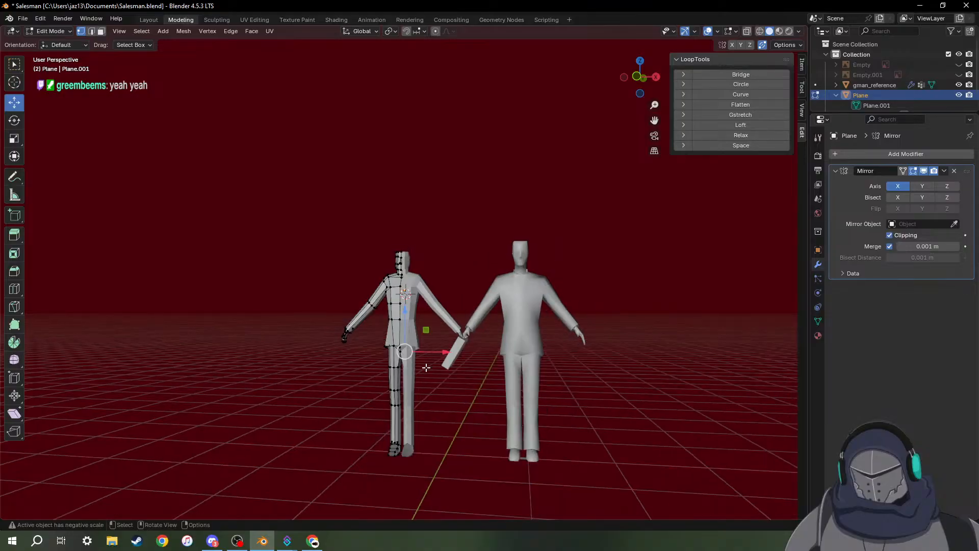
key("Tab")
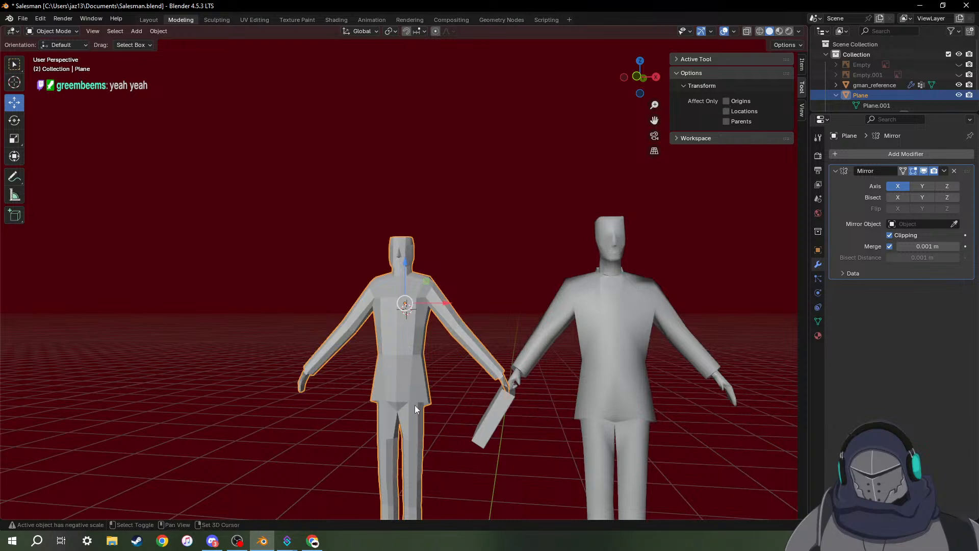
scroll(415, 405, "up", 5)
mouse_move(462, 305)
middle_mouse_down()
mouse_move(486, 300)
mouse_move(467, 300)
middle_mouse_up()
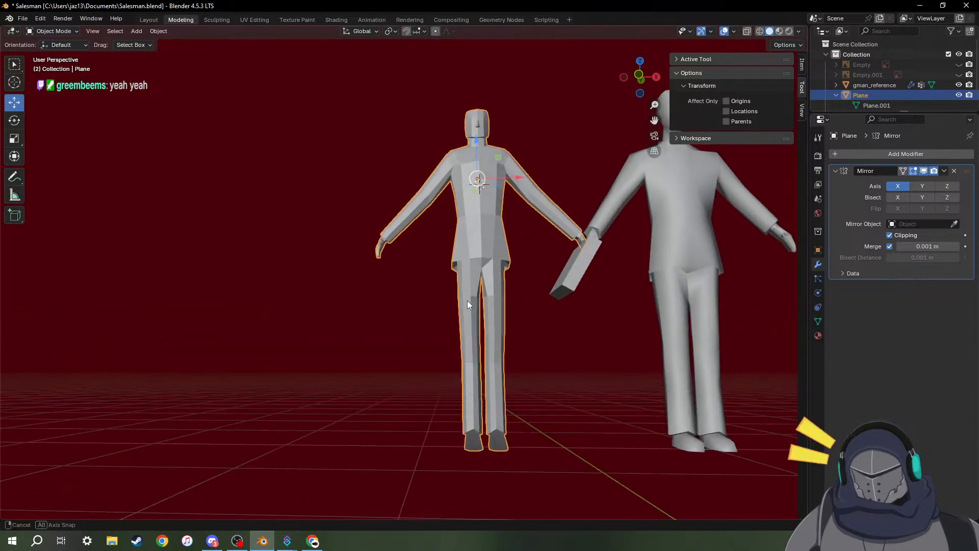
left_click(531, 174)
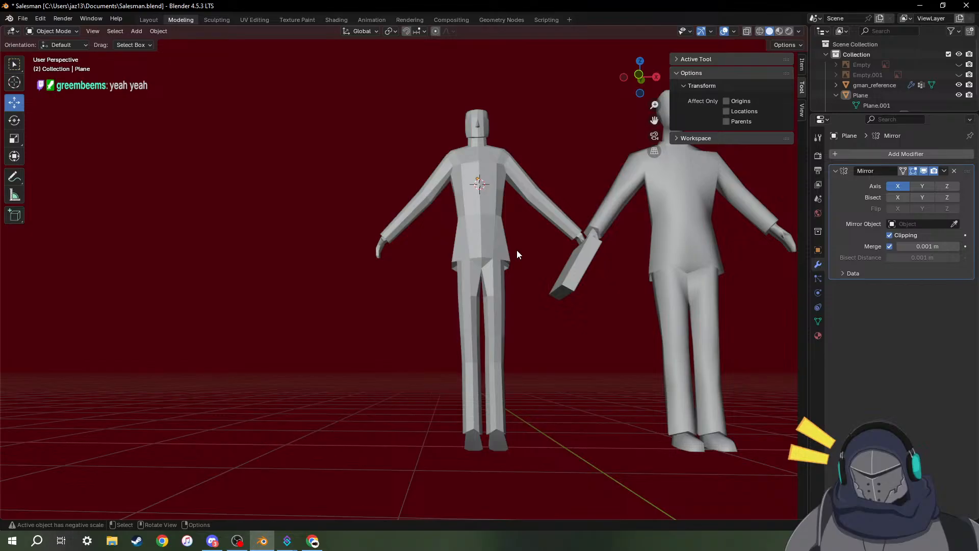
middle_click_drag(542, 239, 326, 334)
scroll(510, 279, "up", 2)
middle_click_drag(324, 335, 393, 345)
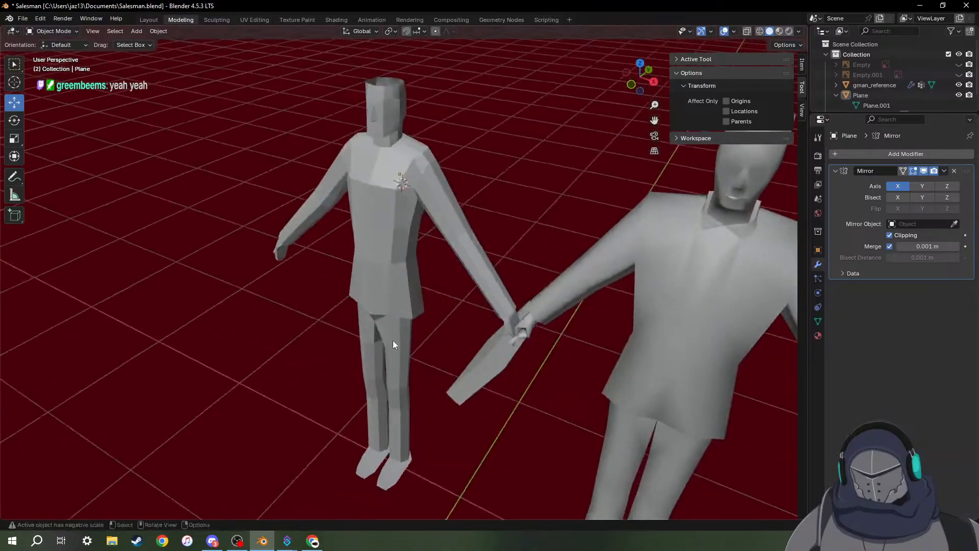
middle_click_drag(468, 338, 446, 323)
scroll(445, 322, "down", 1)
scroll(384, 215, "up", 4)
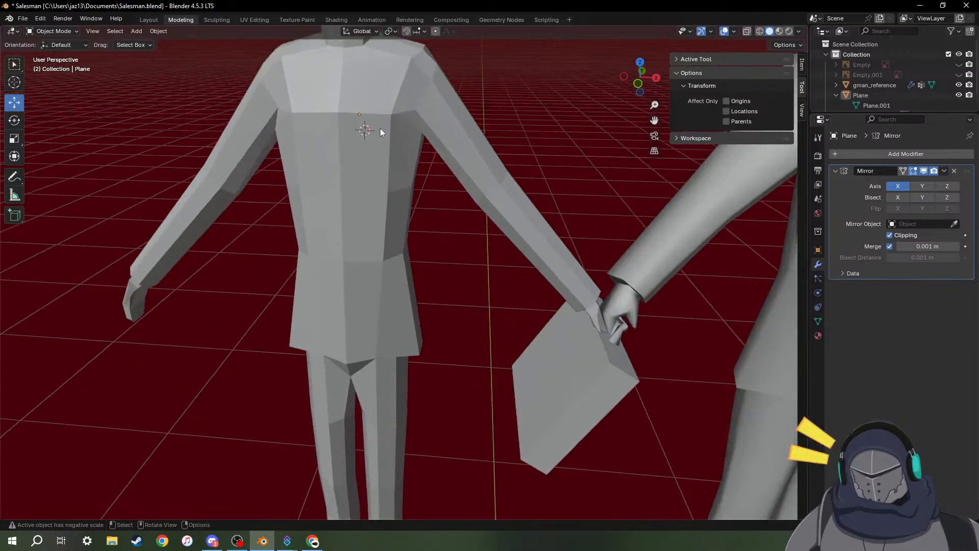
middle_click_drag(381, 127, 429, 94)
scroll(429, 148, "down", 3)
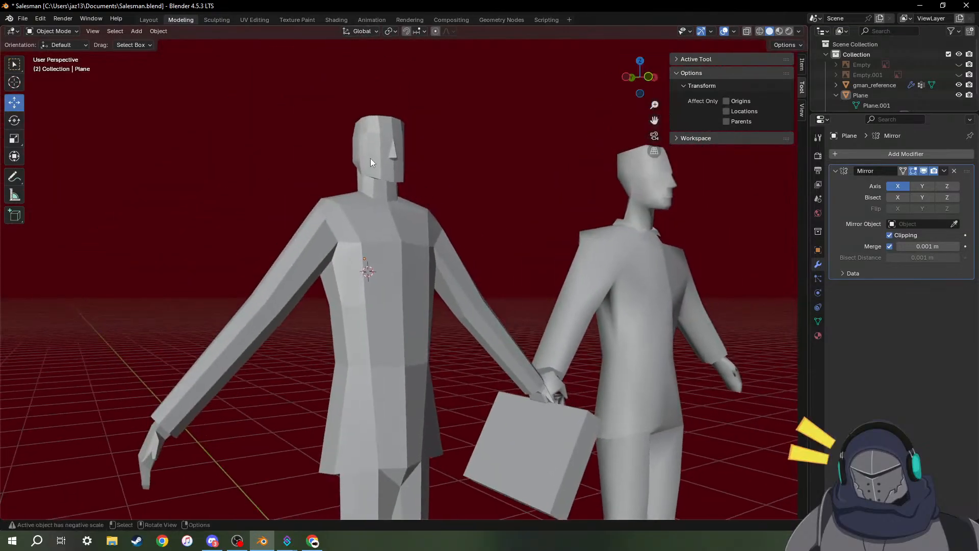
Examine the character's head, neck and shoulders from the front and look into the open top of the head.
middle_click_drag(411, 167, 551, 181)
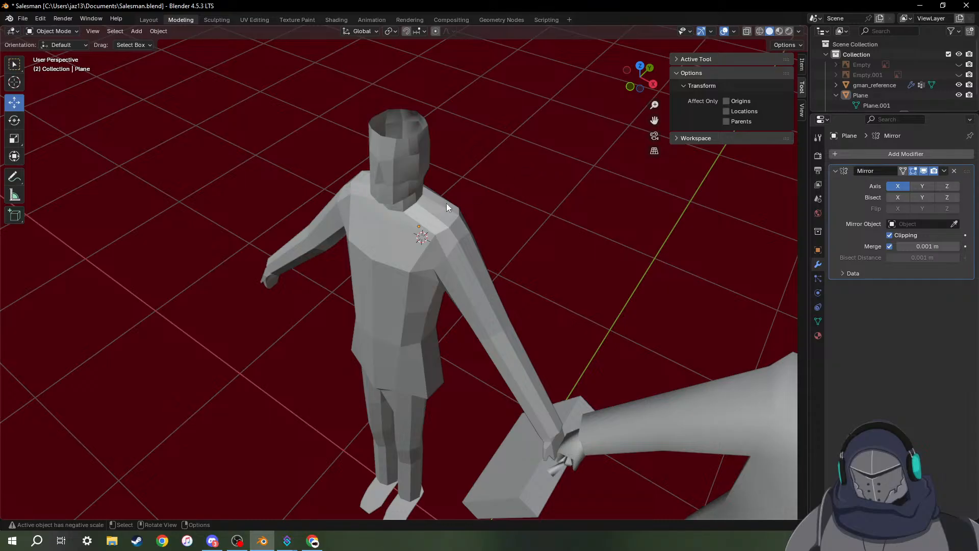
scroll(410, 209, "up", 5)
middle_click_drag(392, 142, 443, 72)
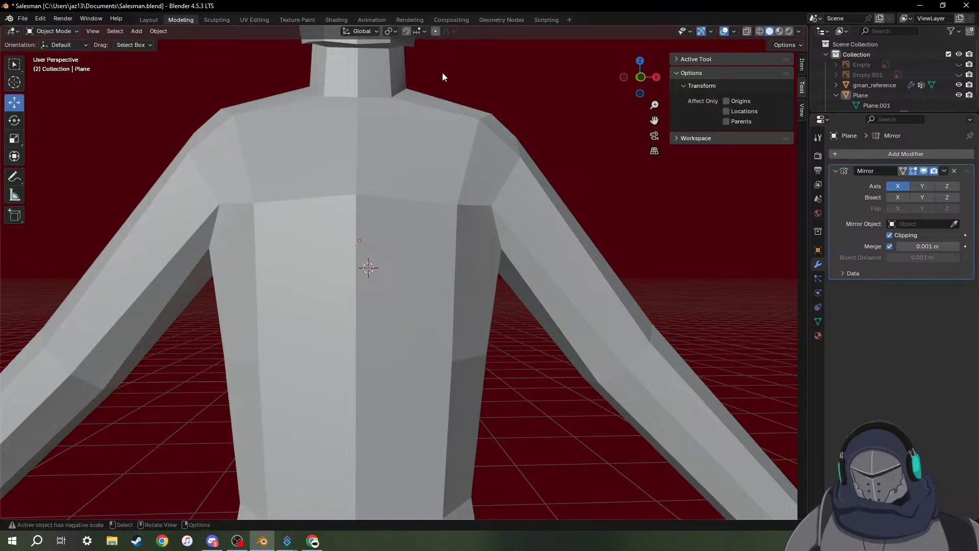
scroll(415, 78, "up", 3)
scroll(408, 90, "down", 4)
middle_click_drag(417, 84, 402, 208, "shift")
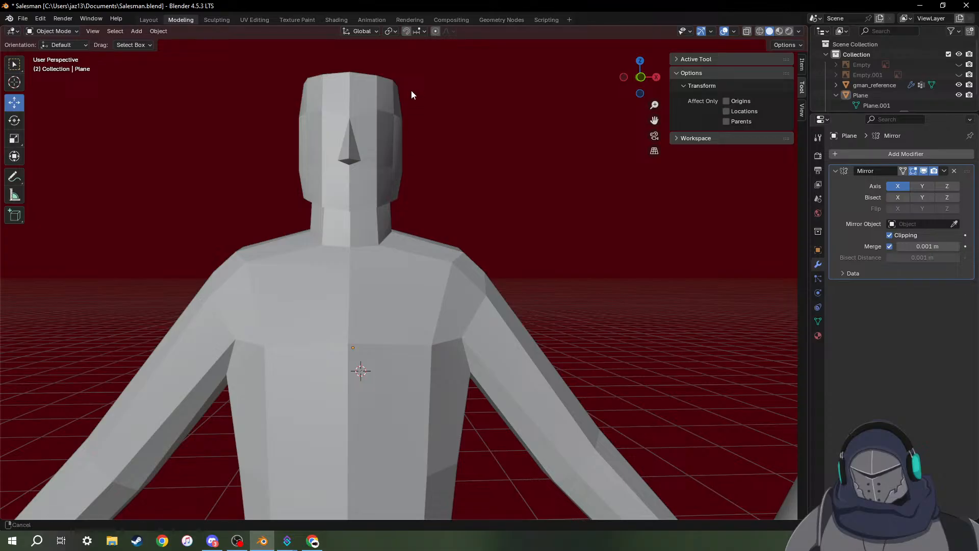
middle_click_drag(411, 90, 396, 205, "shift")
scroll(367, 199, "up", 3)
middle_click_drag(337, 147, 331, 216)
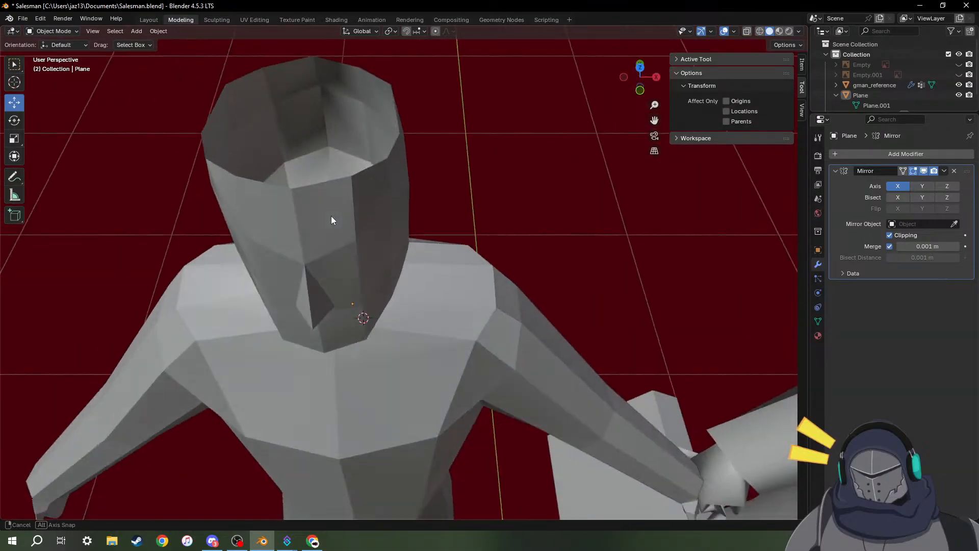
Select the low-poly character and return to Edit Mode with the face and the open top of the head in view.
left_click(295, 178)
middle_click_drag(296, 178, 328, 247)
key("Tab")
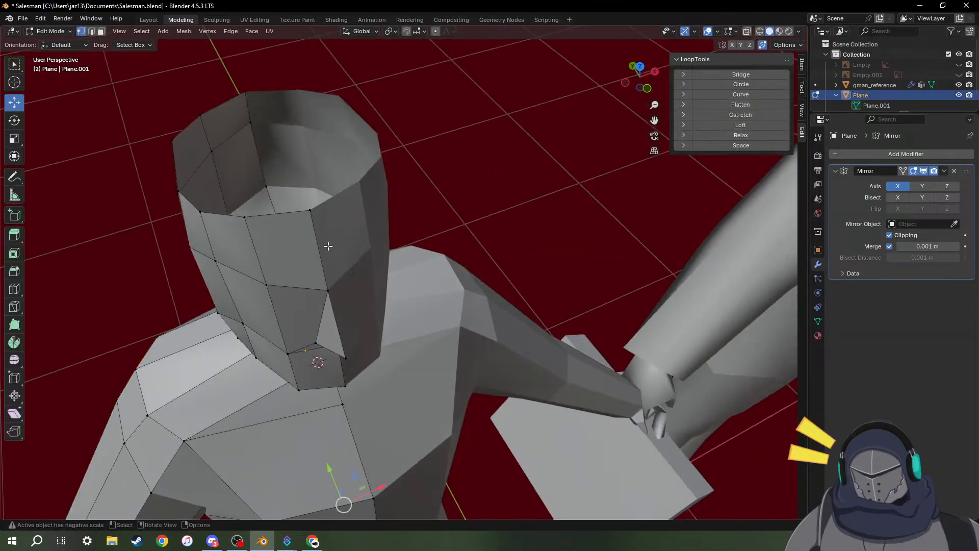
middle_click_drag(283, 208, 299, 172)
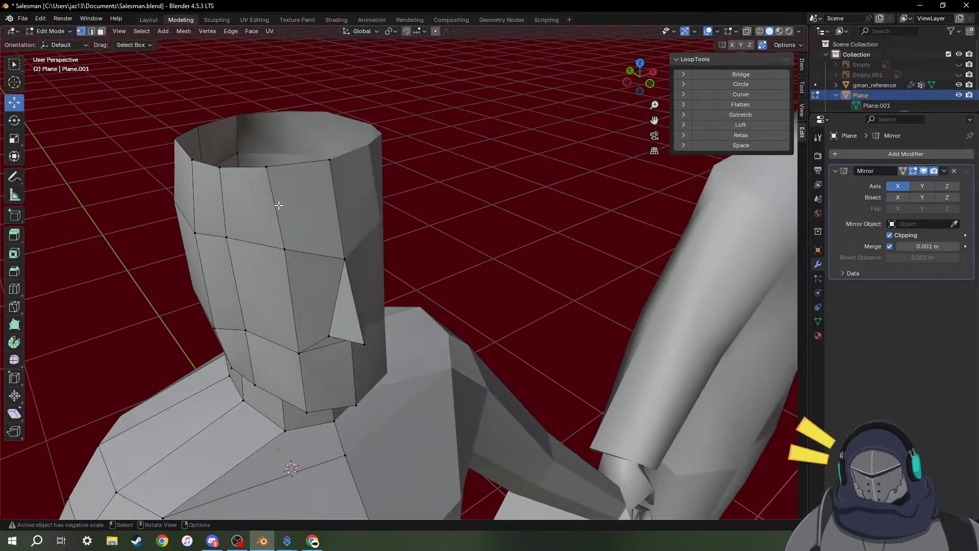
middle_click_drag(278, 205, 481, 198, "shift")
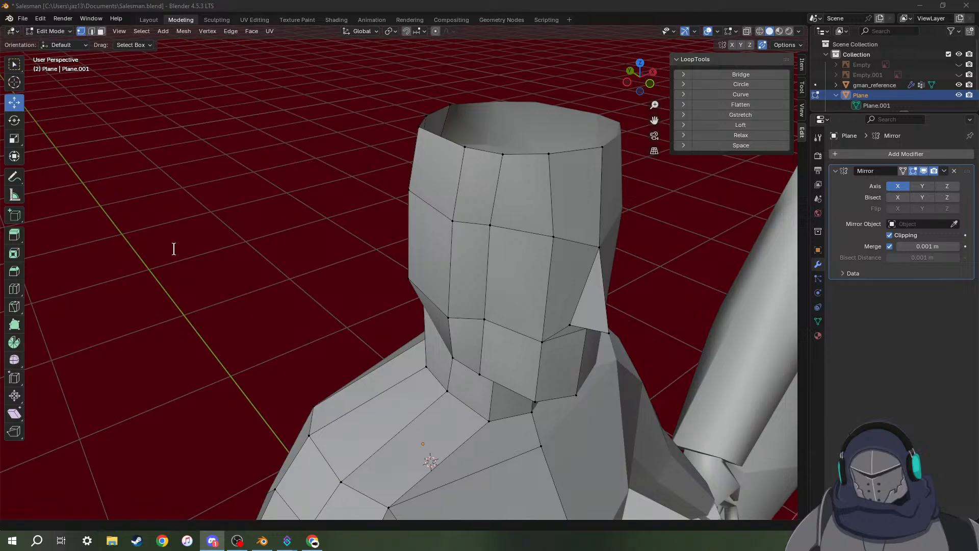
left_click(213, 546)
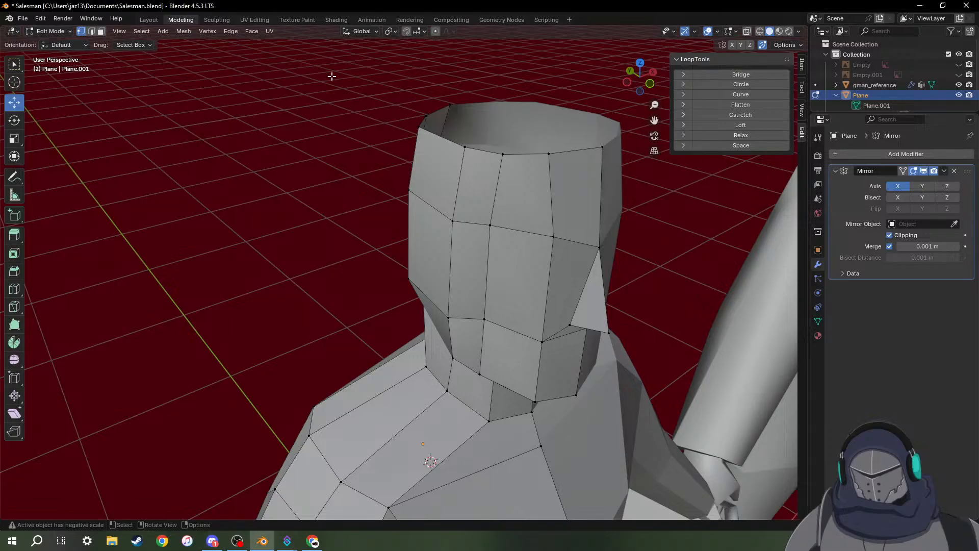
Select the rim edges around the open top of the head and extrude them 0.019012 m upward along Z.
middle_click_drag(464, 181, 446, 223)
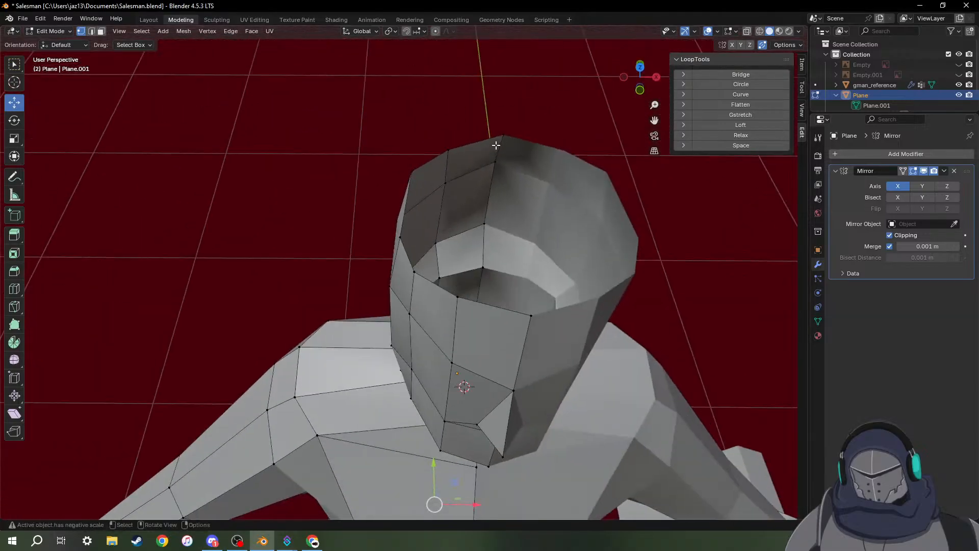
left_click(493, 160)
left_click(449, 149)
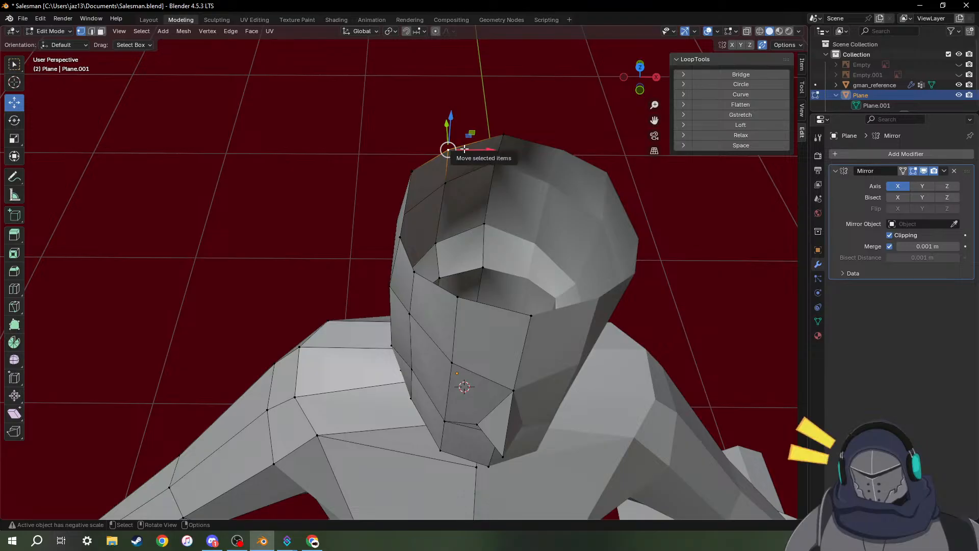
key("2")
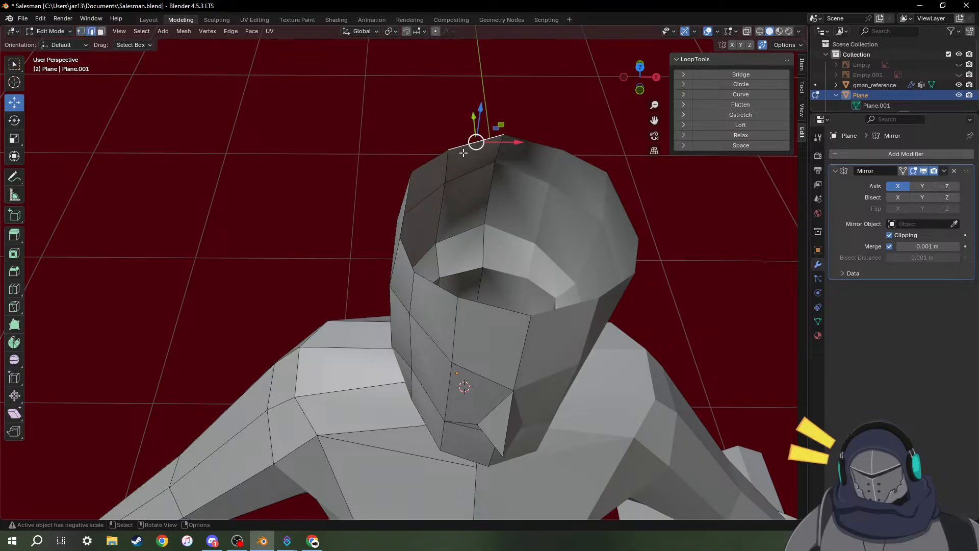
left_click(490, 307, "ctrl")
middle_click_drag(491, 307, 454, 301)
key("g")
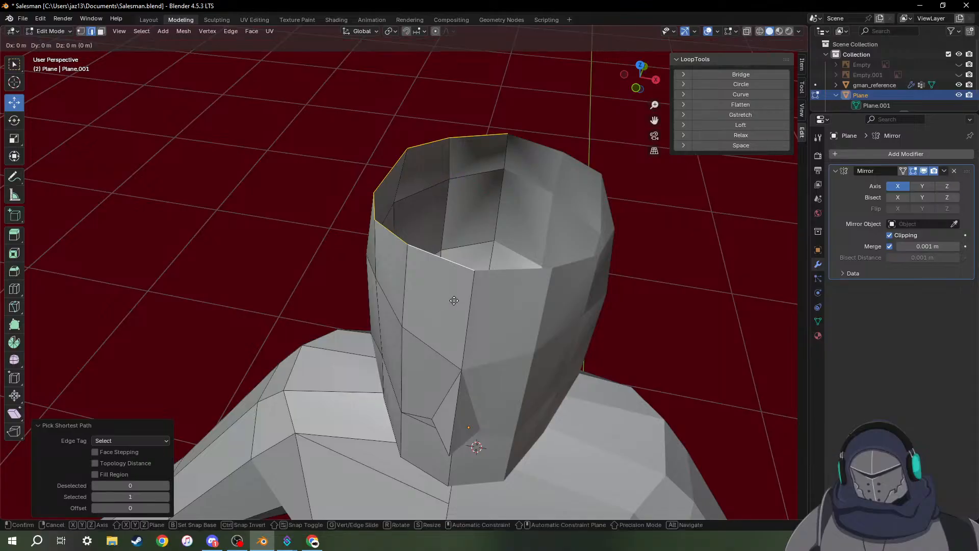
key("z")
left_click(457, 280)
Scale the extruded rim outward by 3.942 in X and Y, excluding Z, to form a wide hat brim.
middle_click_drag(456, 280, 478, 242)
key("s")
key("shift+z")
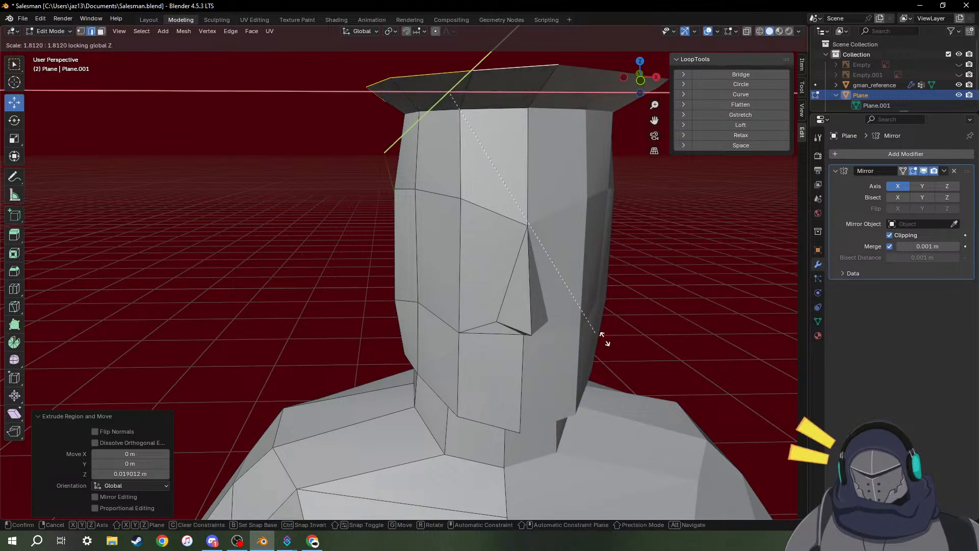
left_click(72, 65)
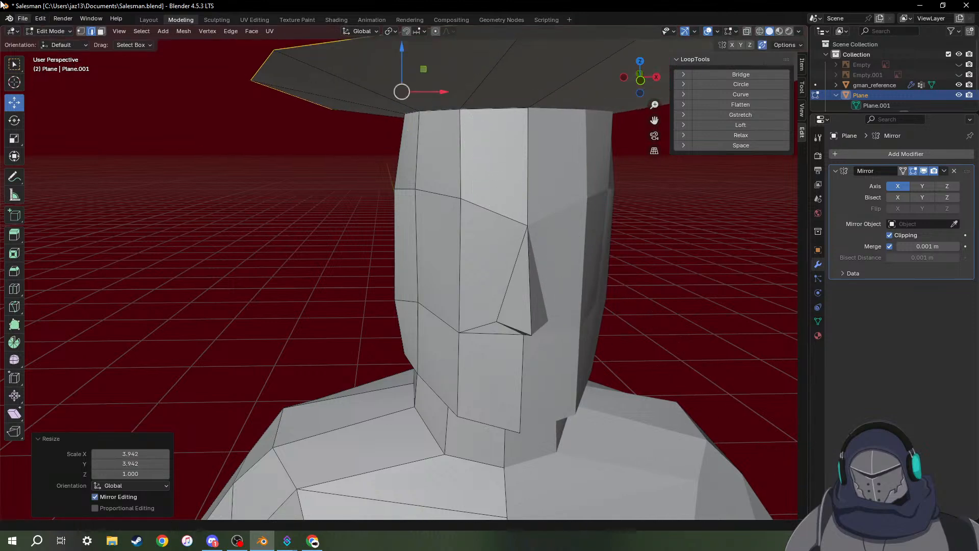
middle_click_drag(388, 72, 437, 65)
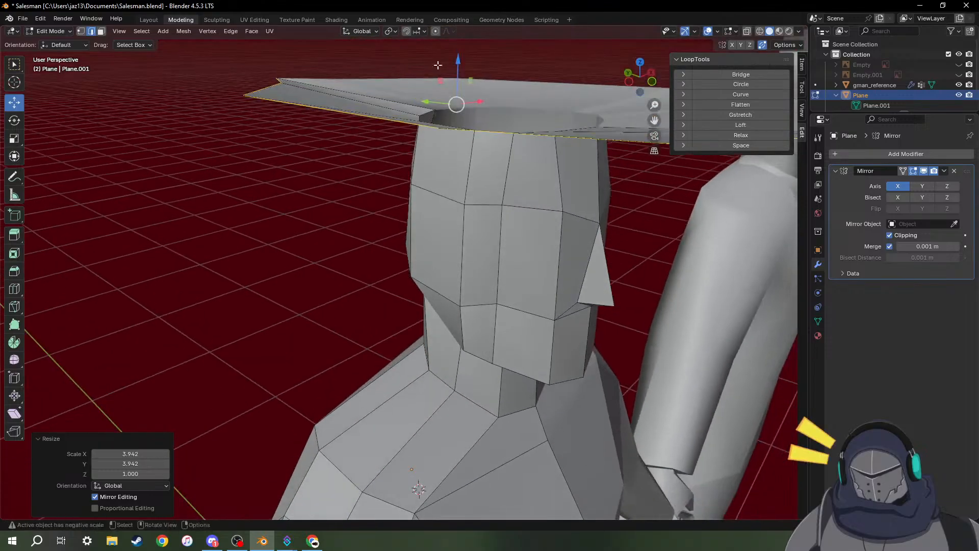
Set the transform pivot point to Active Element.
left_click(393, 31)
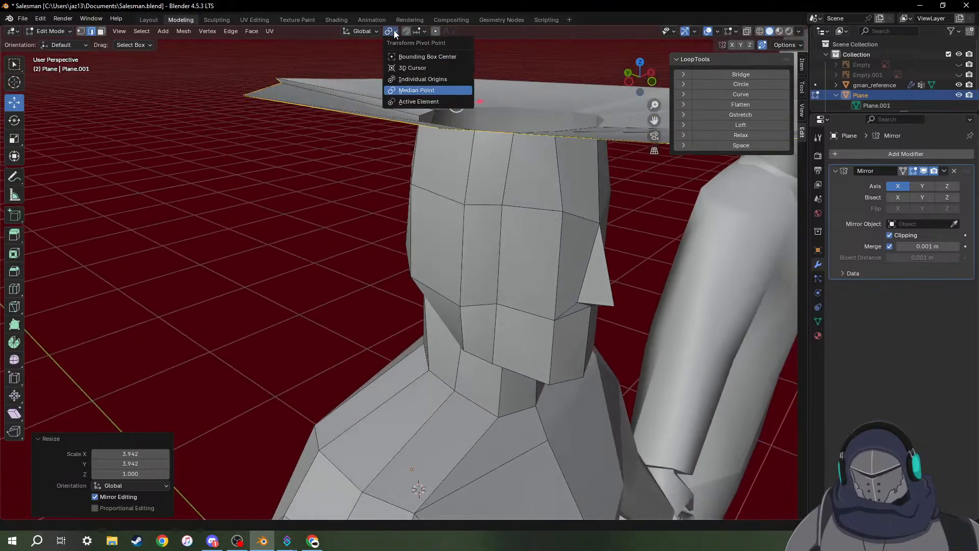
left_click(397, 102)
middle_click_drag(459, 112, 535, 162)
left_click(501, 94)
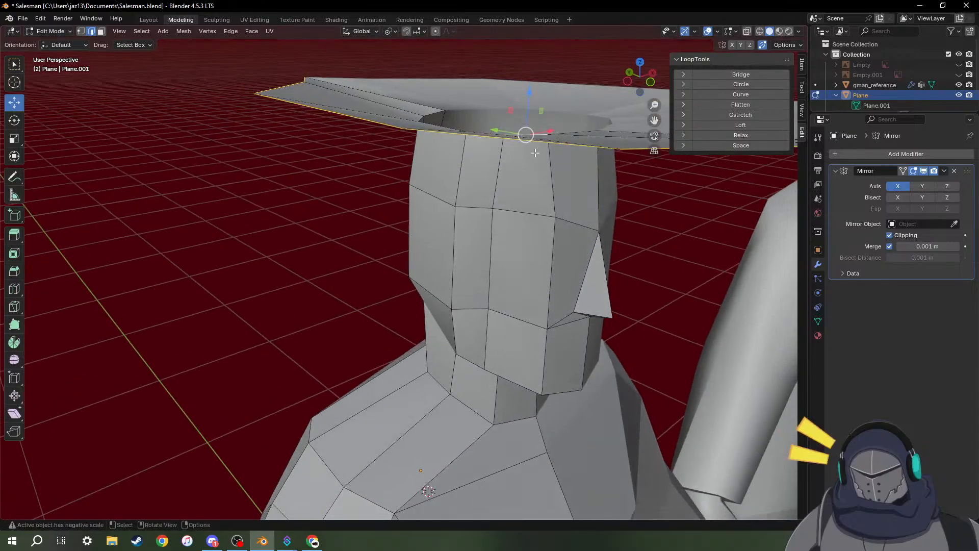
key("s")
key("0")
key("Return")
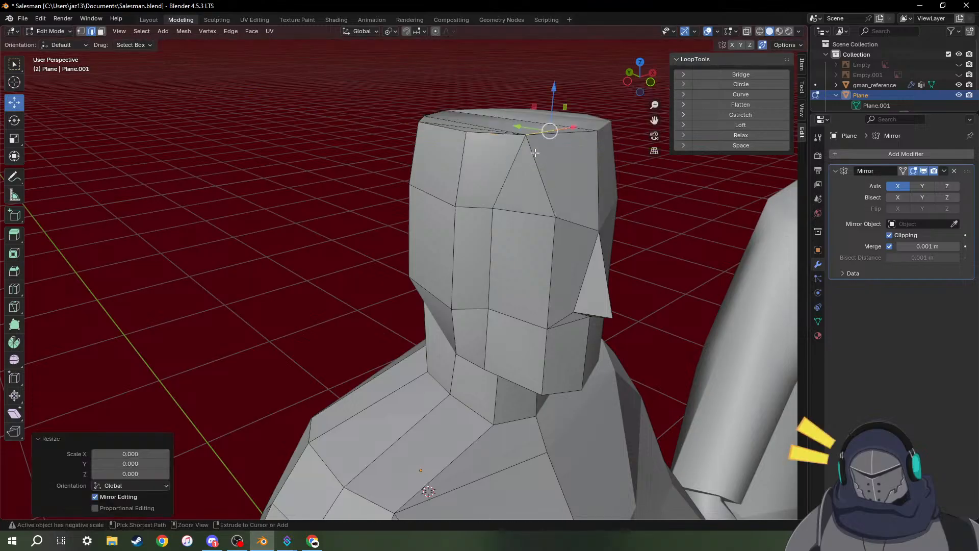
key("ctrl+z")
key("z")
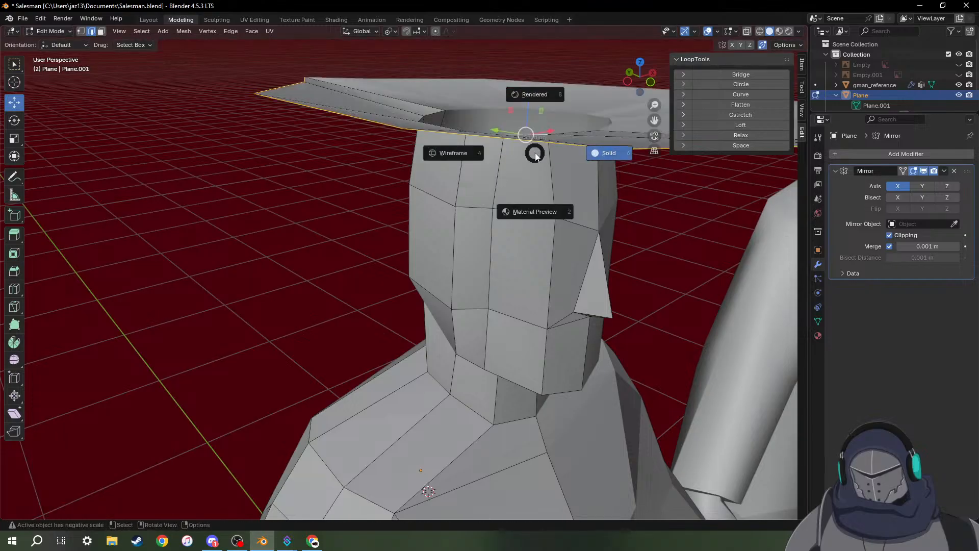
key("Escape")
Flatten the brim's outer edge by scaling it to 0 along Z.
key("s")
key("z")
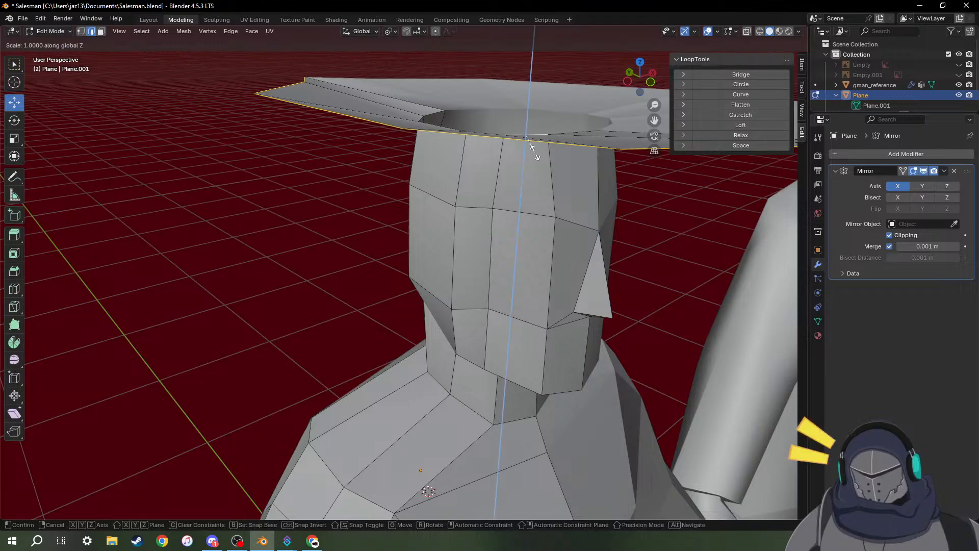
key("0")
key("Return")
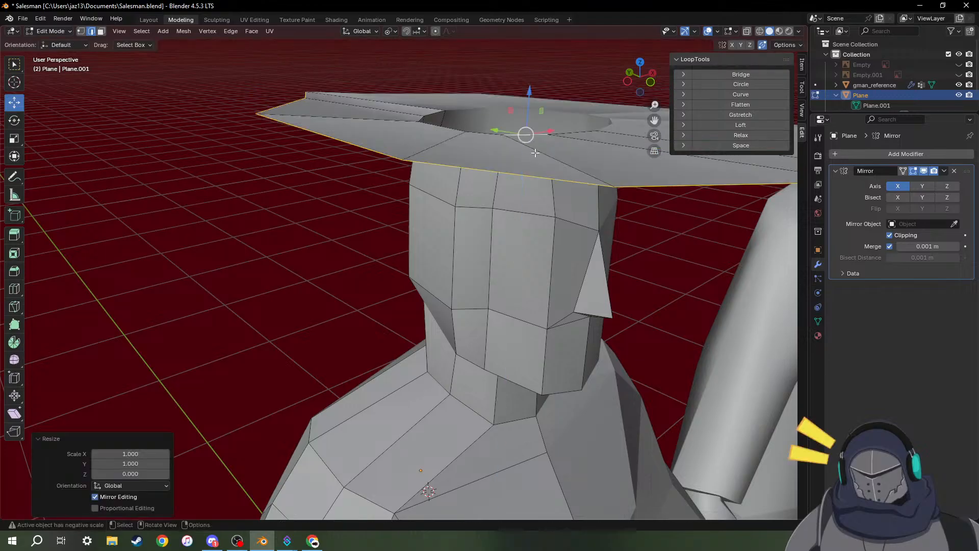
Round the brim's outer edge with LoopTools Circle, using Best fit, Flatten, Regular and an angle of -25°.
middle_click_drag(394, 147, 476, 135)
scroll(375, 188, "down", 4)
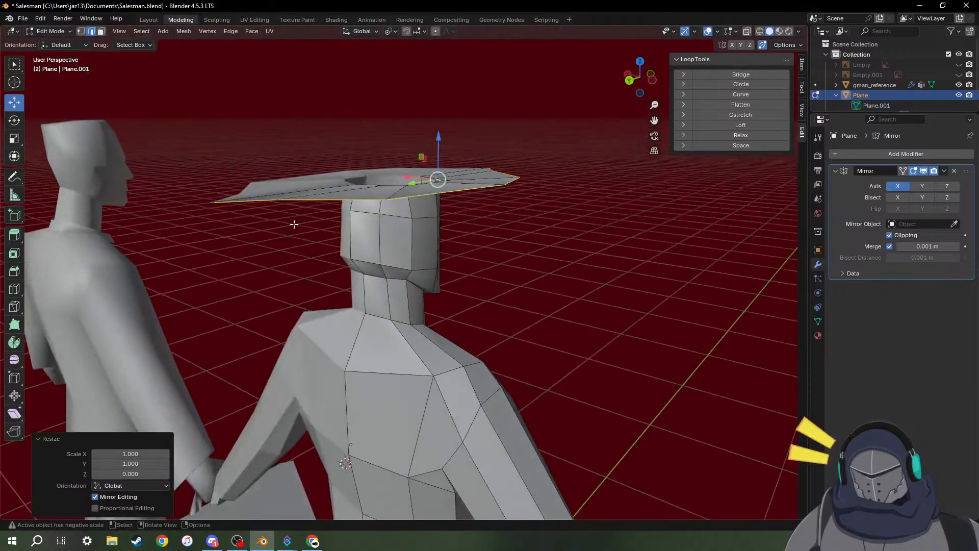
middle_click_drag(293, 223, 510, 275)
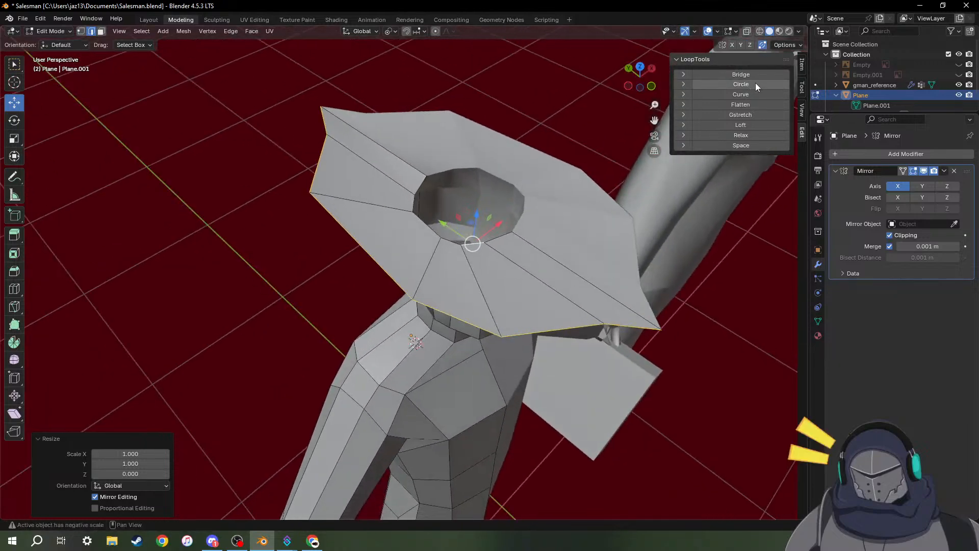
middle_click_drag(663, 183, 496, 314)
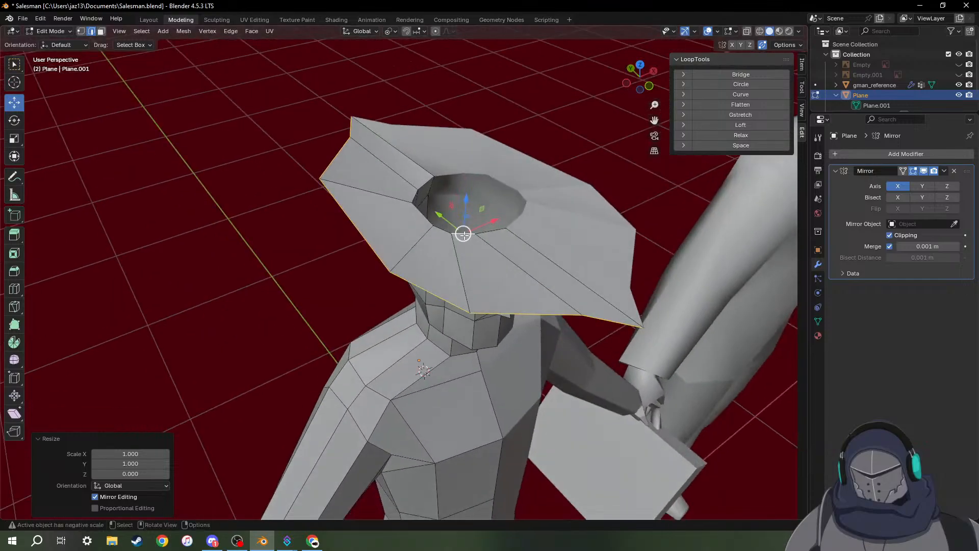
left_click(489, 245)
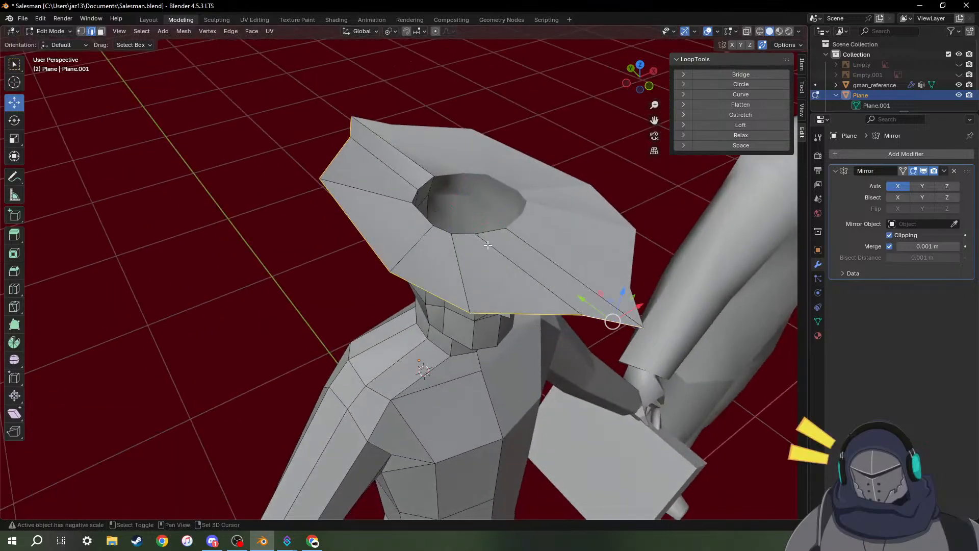
left_click(758, 85)
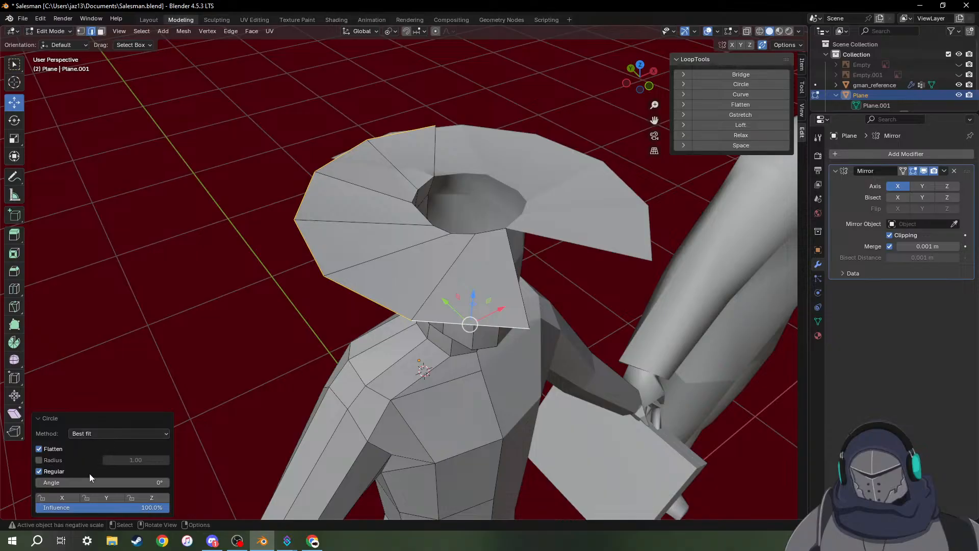
left_click(128, 432)
left_click(127, 432)
left_click_drag(113, 482, 481, 202)
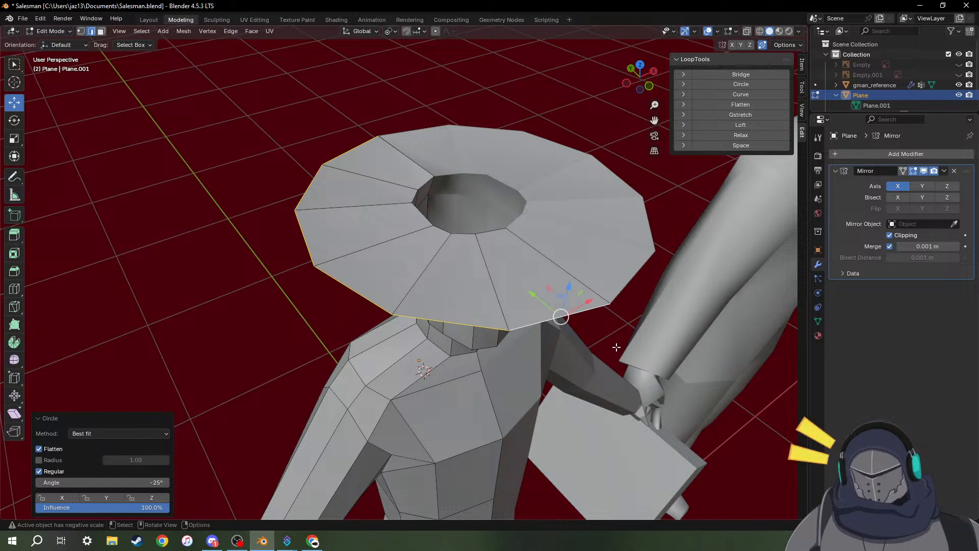
Move the brim's front centre vertex -0.1019 m along X to the mirror plane.
mouse_move(569, 389)
middle_mouse_down()
mouse_move(525, 377)
mouse_move(562, 383)
middle_mouse_up()
scroll(561, 385, "up", 5)
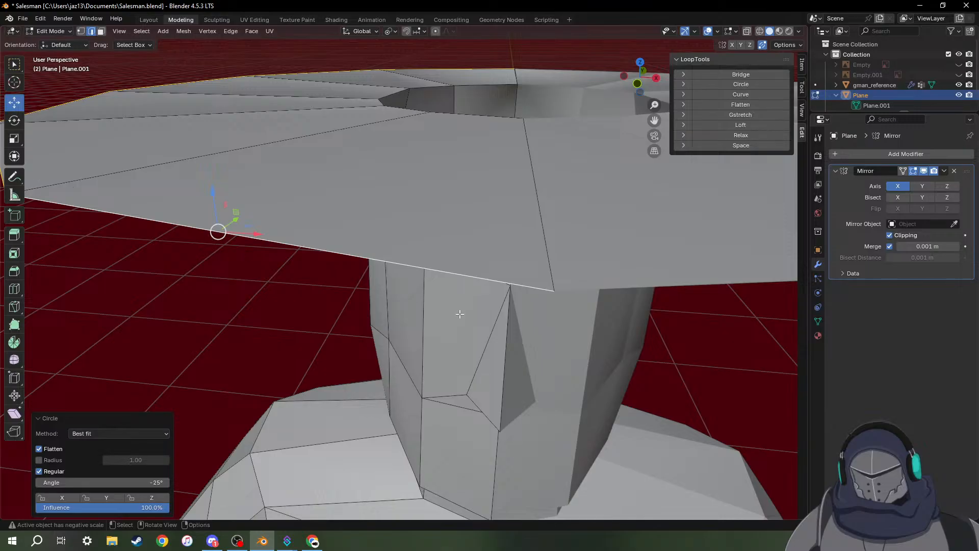
scroll(499, 306, "down", 5)
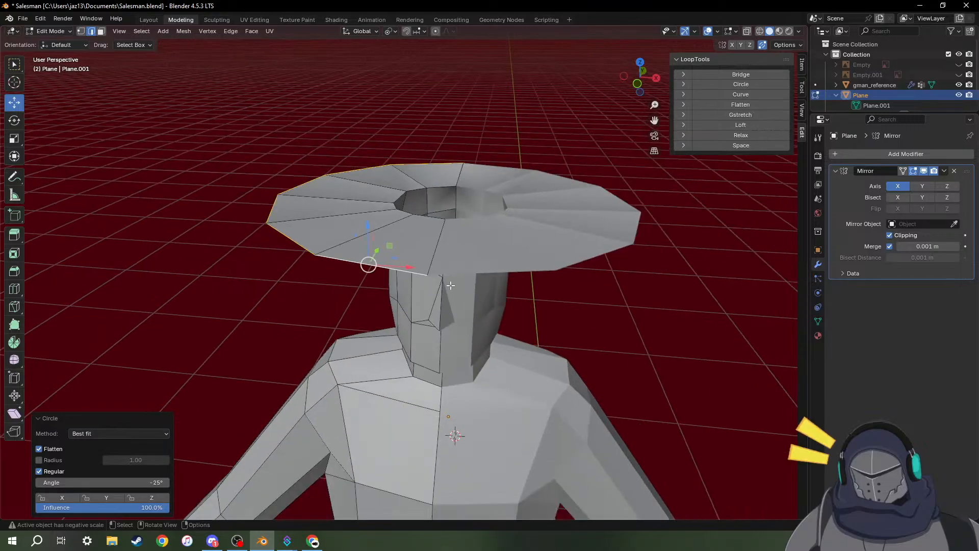
middle_click_drag(451, 286, 459, 390)
scroll(534, 306, "down", 5)
scroll(492, 304, "up", 5)
key("1")
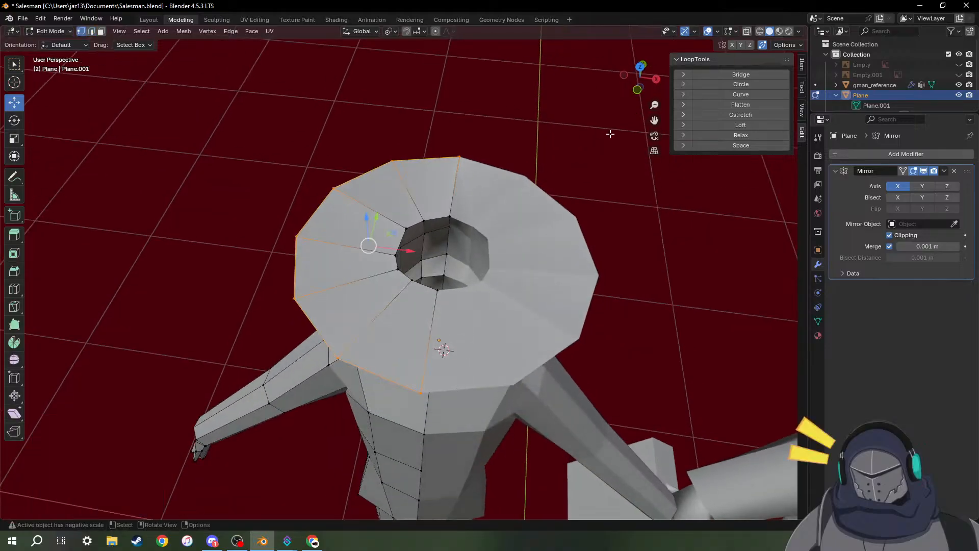
left_click(420, 394)
middle_click_drag(434, 440, 474, 328)
left_click_drag(490, 251, 469, 252)
Move the brim's rear centre vertex 0.16064 m along X to the mirror plane.
middle_click_drag(523, 185, 698, 212)
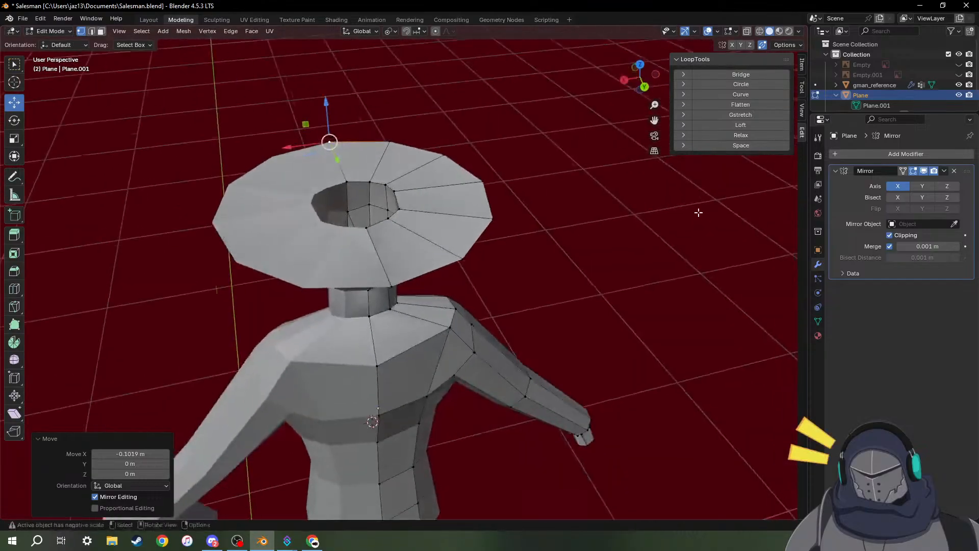
left_click(390, 287)
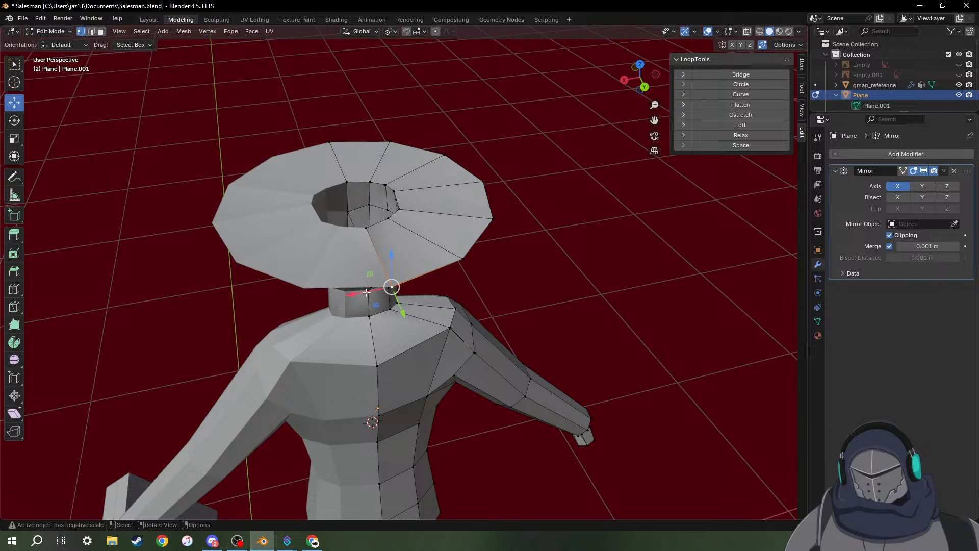
left_click_drag(367, 292, 267, 295)
middle_click_drag(266, 295, 473, 272)
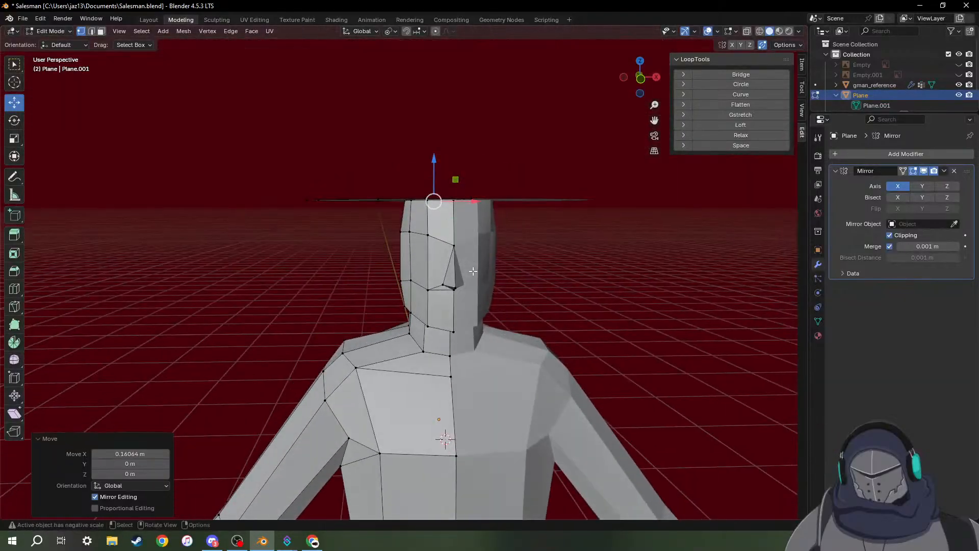
middle_click_drag(412, 178, 471, 241)
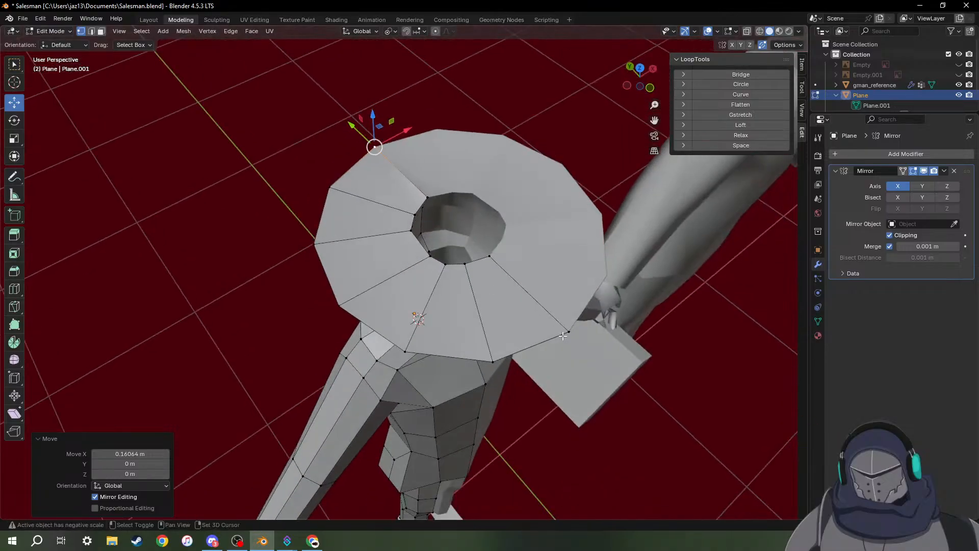
Select the brim's outer edge and scale it to 0.737 in X and Y about the Median Point, excluding Z.
middle_click_drag(572, 336, 348, 201)
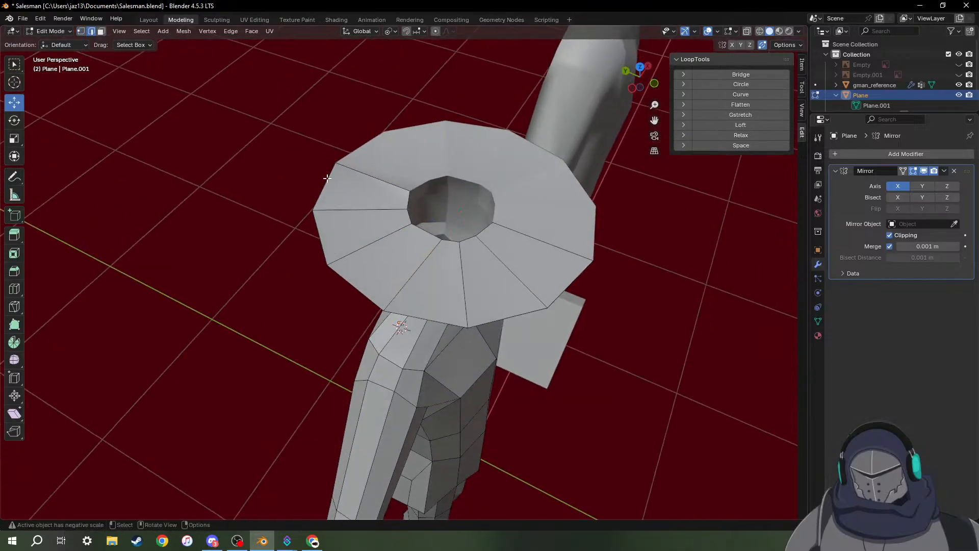
mouse_move(571, 284)
middle_mouse_down()
mouse_move(556, 293)
mouse_move(582, 302)
mouse_move(574, 293)
middle_mouse_up()
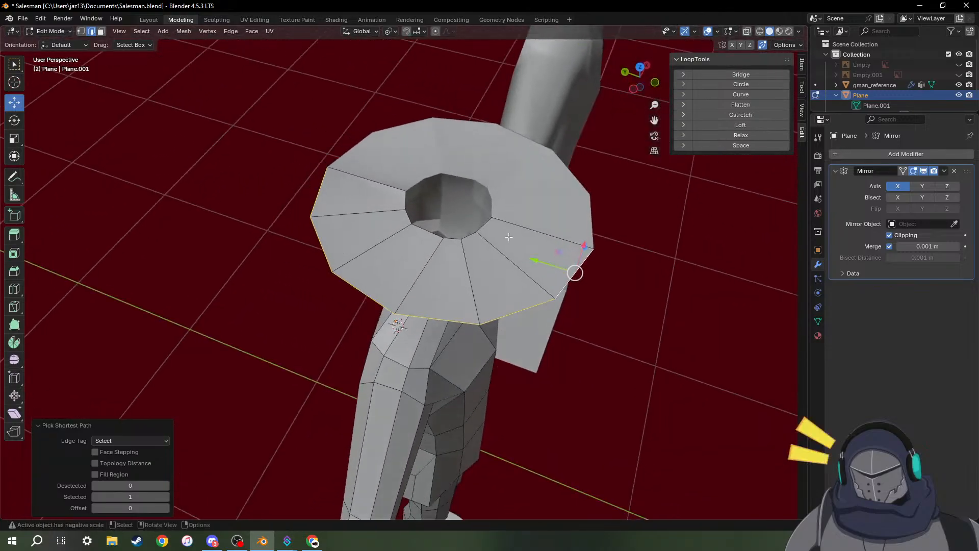
left_click(390, 31)
left_click(404, 90)
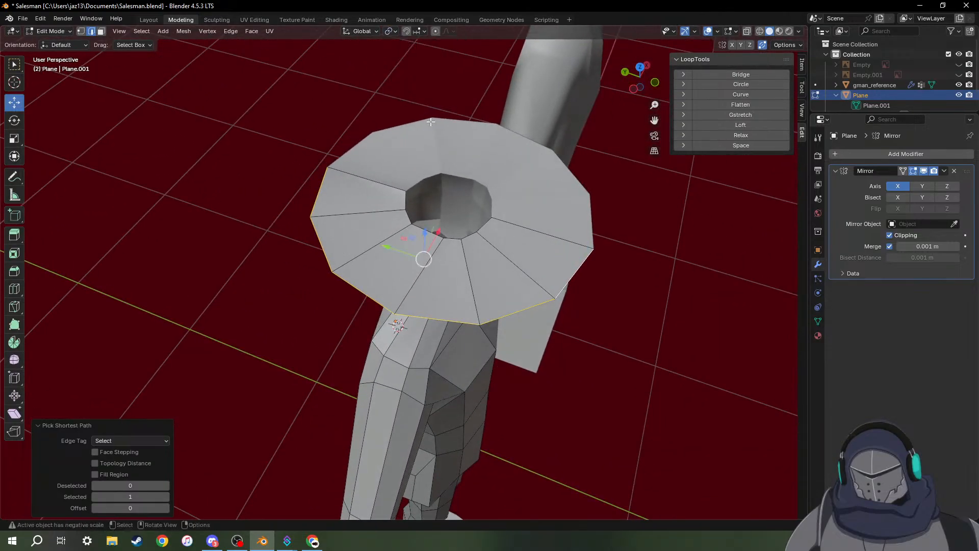
key("s")
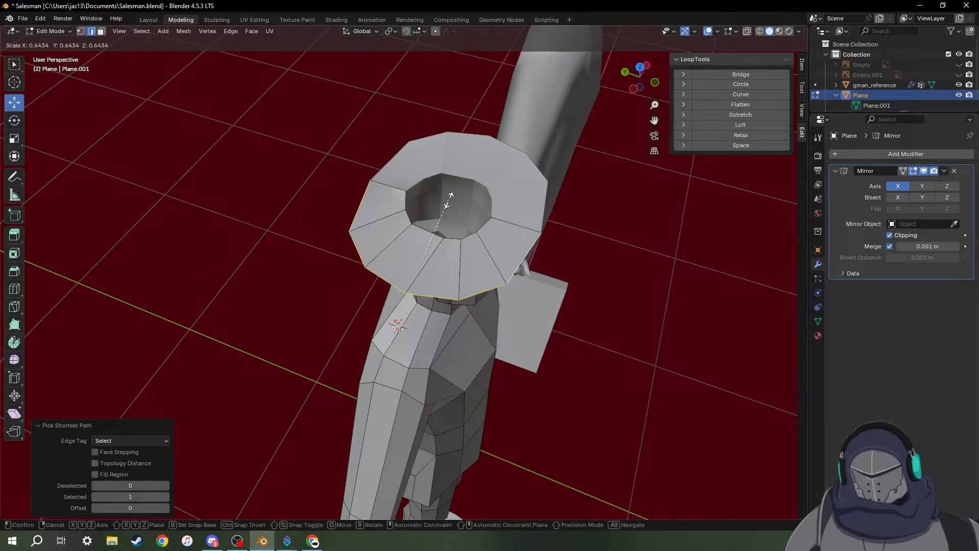
key("z")
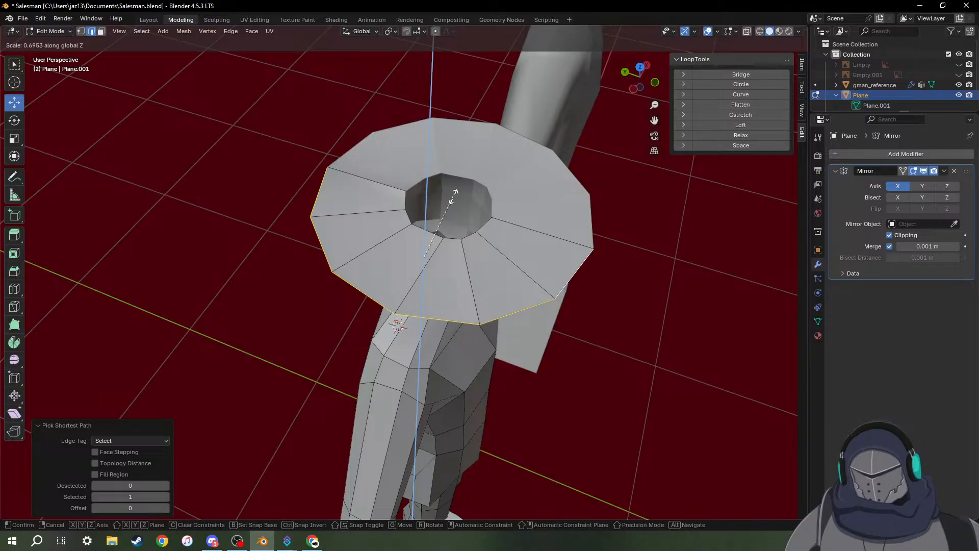
key("shift+z")
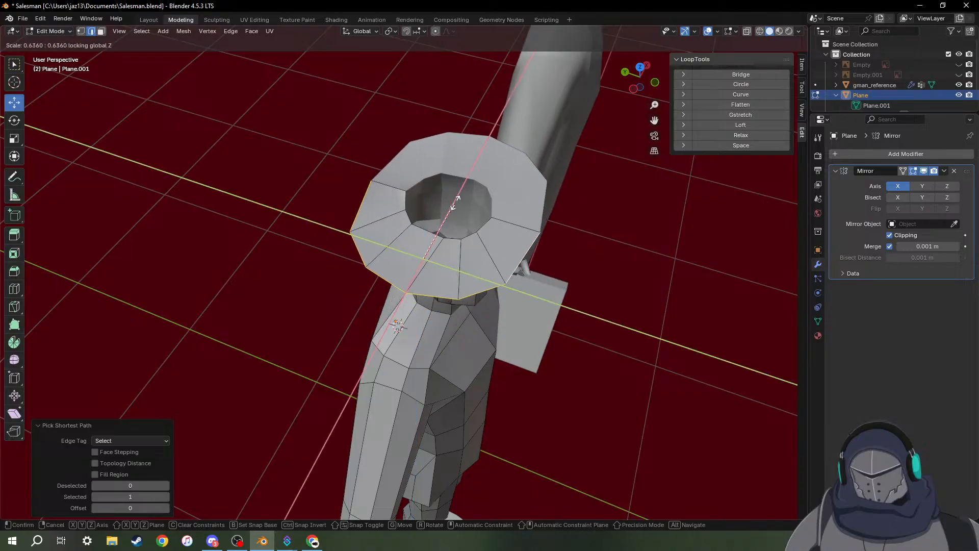
left_click(461, 197)
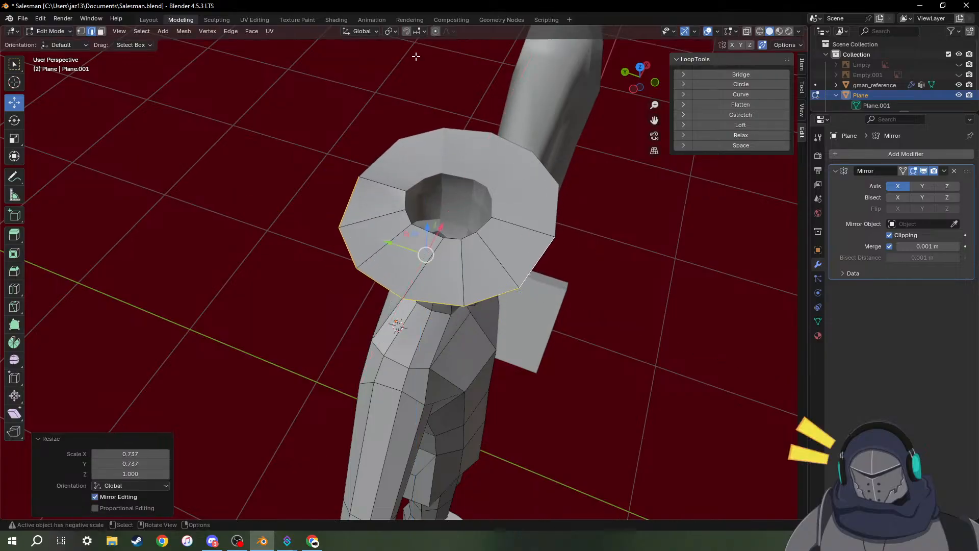
Try scaling the brim's outer edge in X and Y about the 3D Cursor, undo it, and restore the Median Point pivot.
left_click(391, 31)
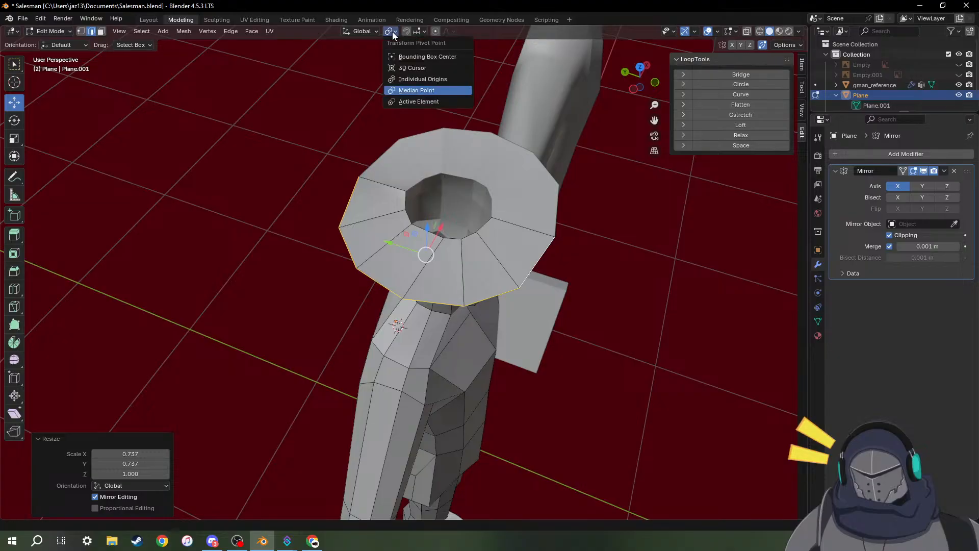
left_click(442, 68)
middle_click_drag(486, 201, 408, 223)
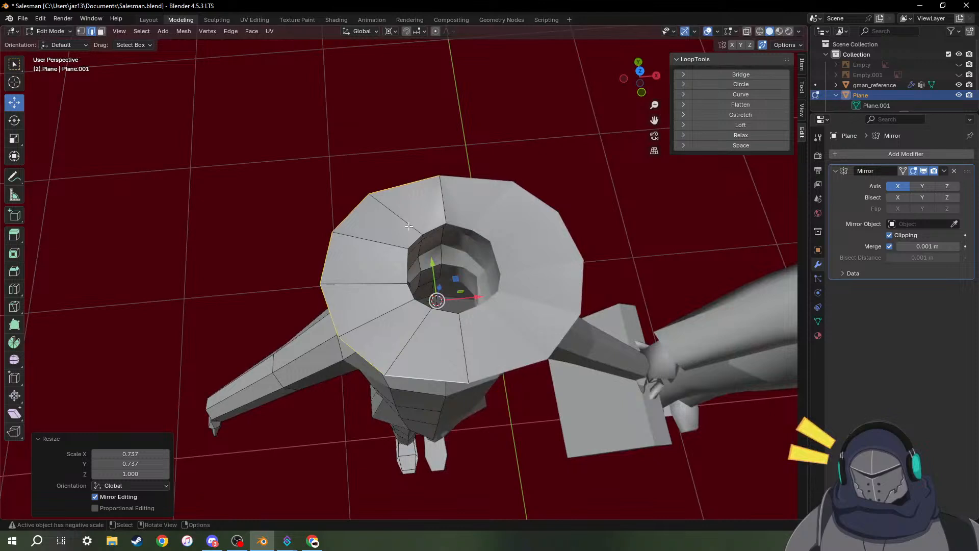
key("s")
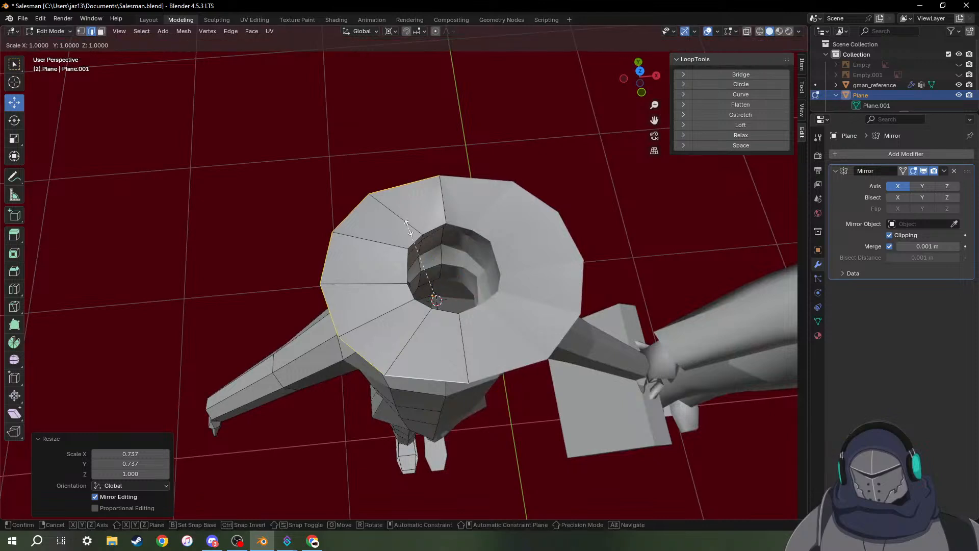
key("shift+z")
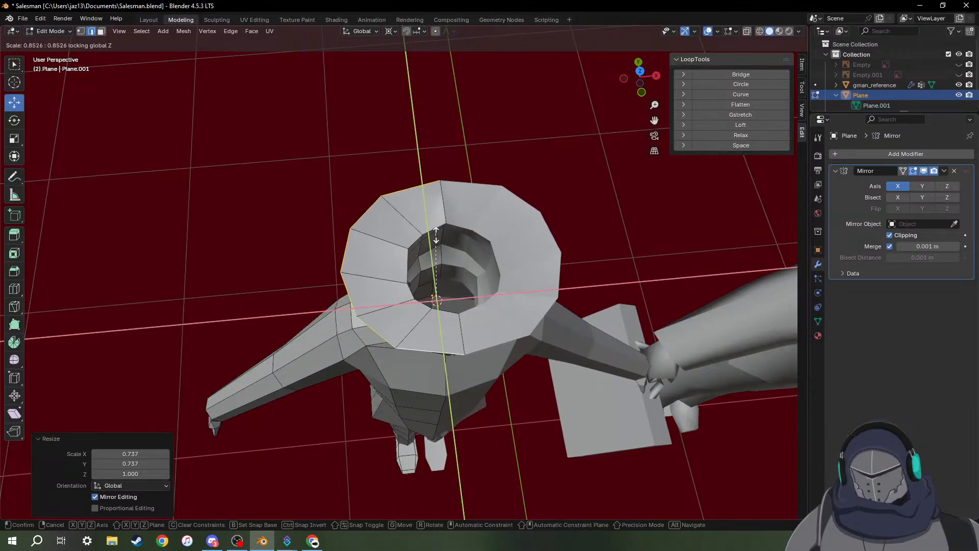
left_click(438, 237)
key("ctrl+z")
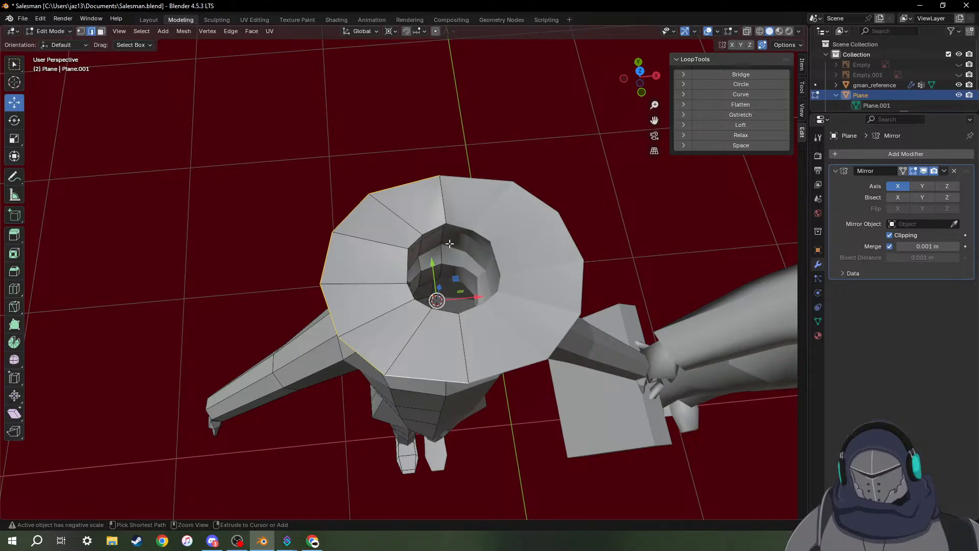
left_click(397, 31)
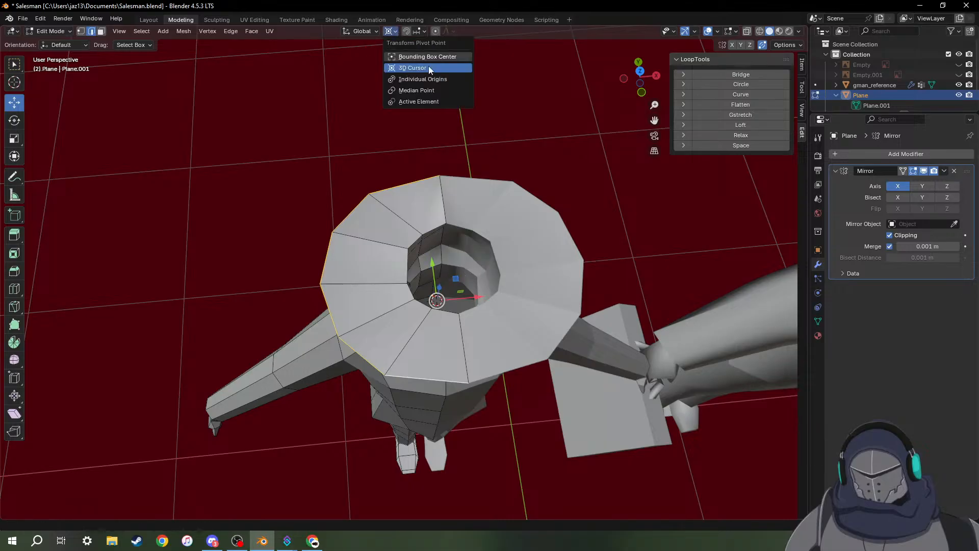
left_click(422, 90)
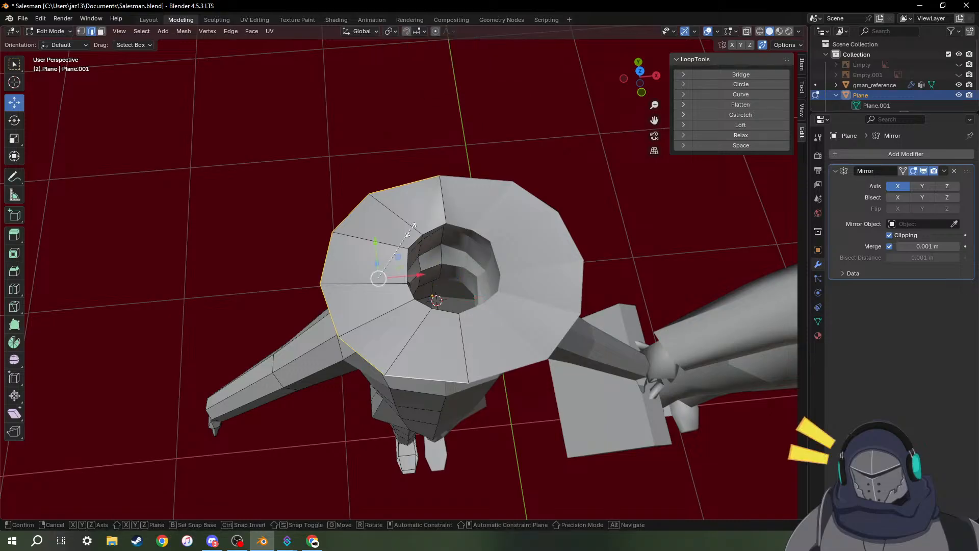
Scale the brim's outer edge to 0.701 along Y about the Median Point.
key("s")
key("y")
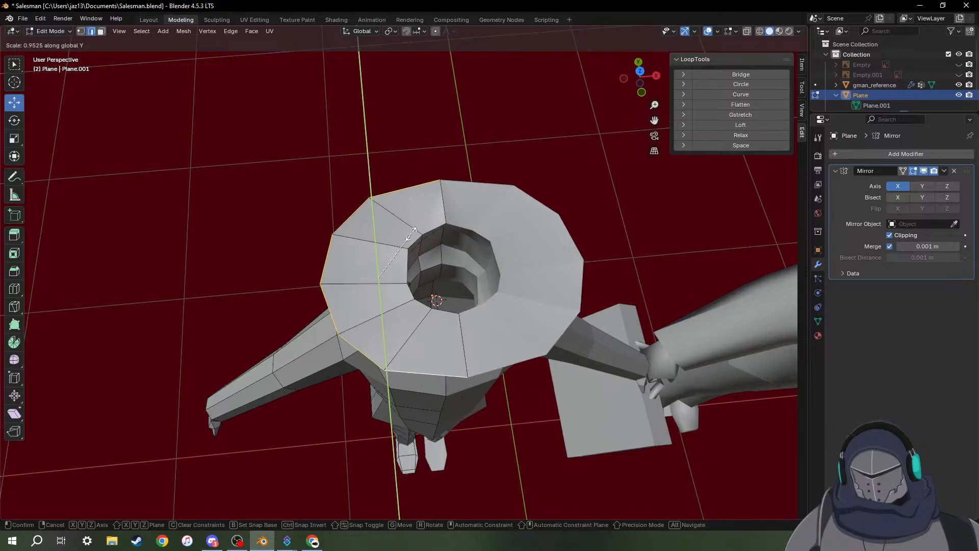
left_click(406, 248)
right_click(406, 249)
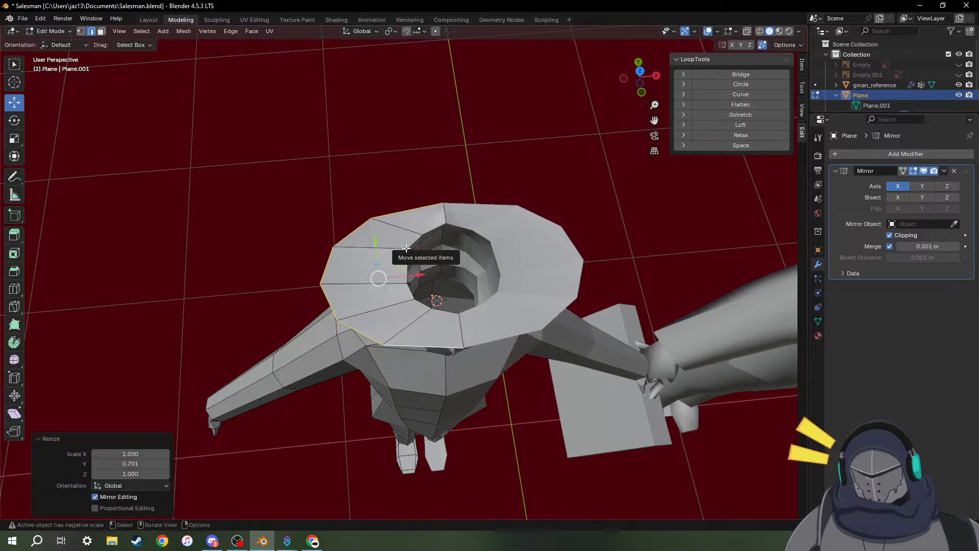
Select the brim's outer edge loop again and scale it to 0.548 along X.
left_click(459, 211)
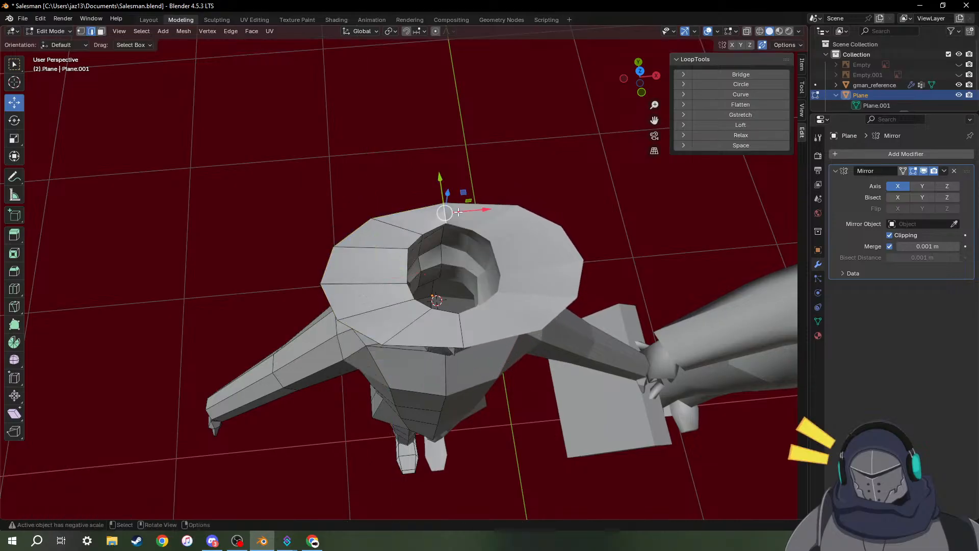
left_click(458, 213, "alt")
key("s")
key("x")
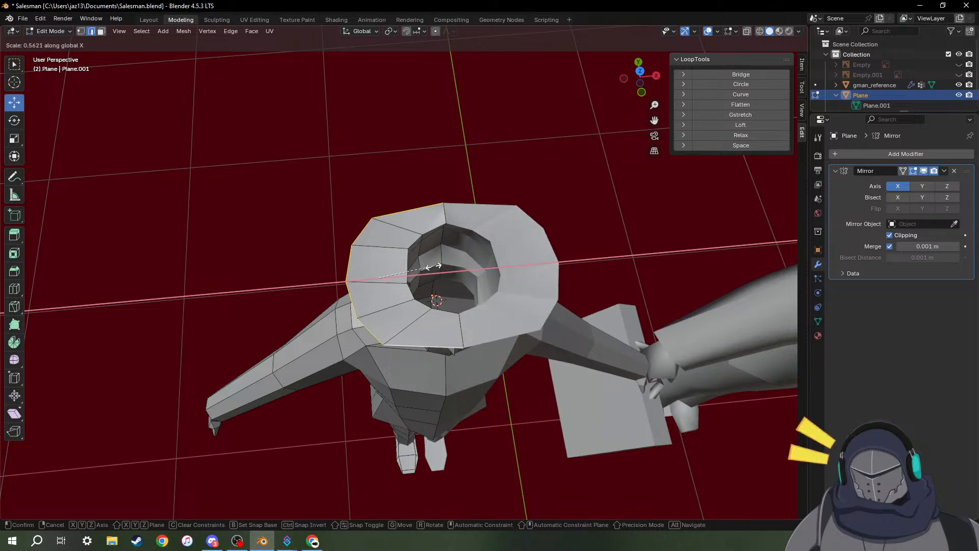
left_click(433, 265)
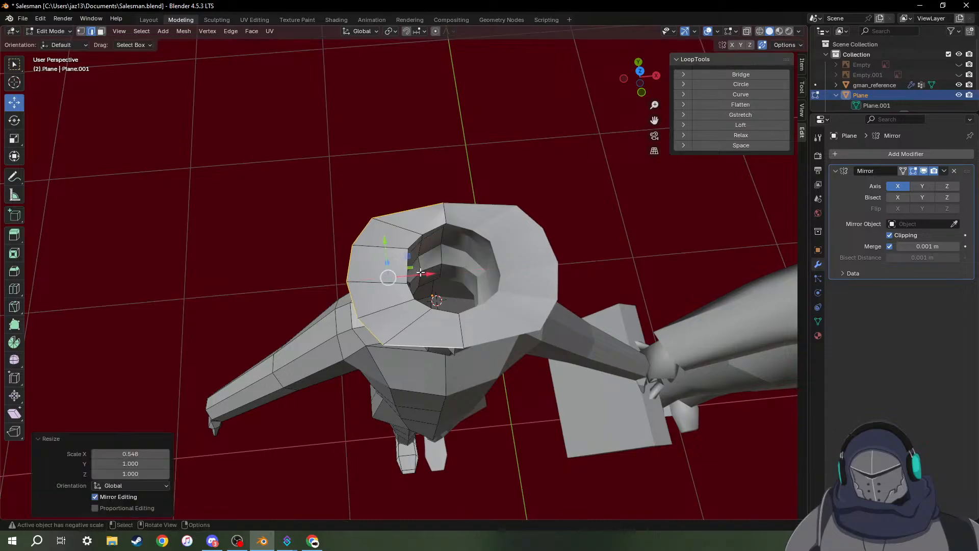
Move the brim's outer edge 0.050071 m along X towards the mirror plane.
key("g")
key("x")
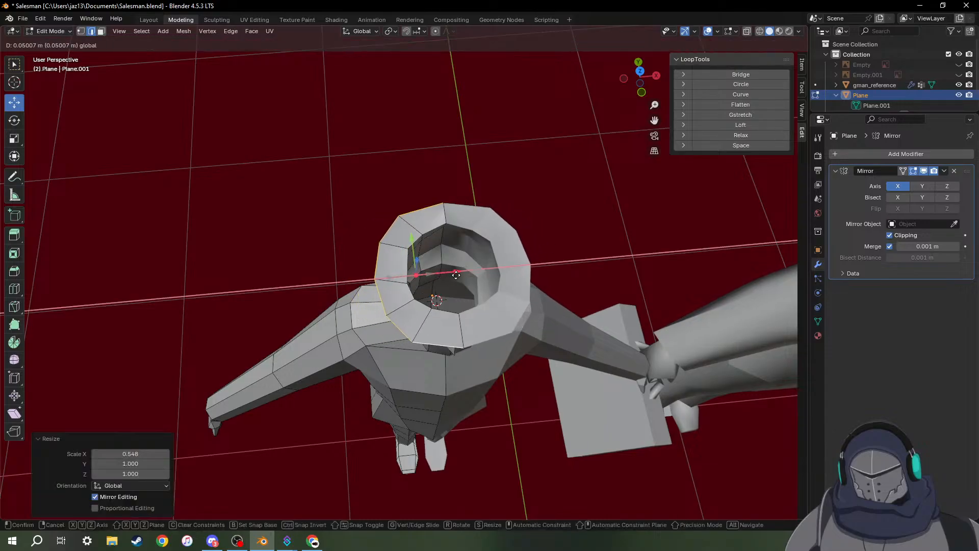
left_click(456, 275)
middle_click_drag(456, 275, 476, 275)
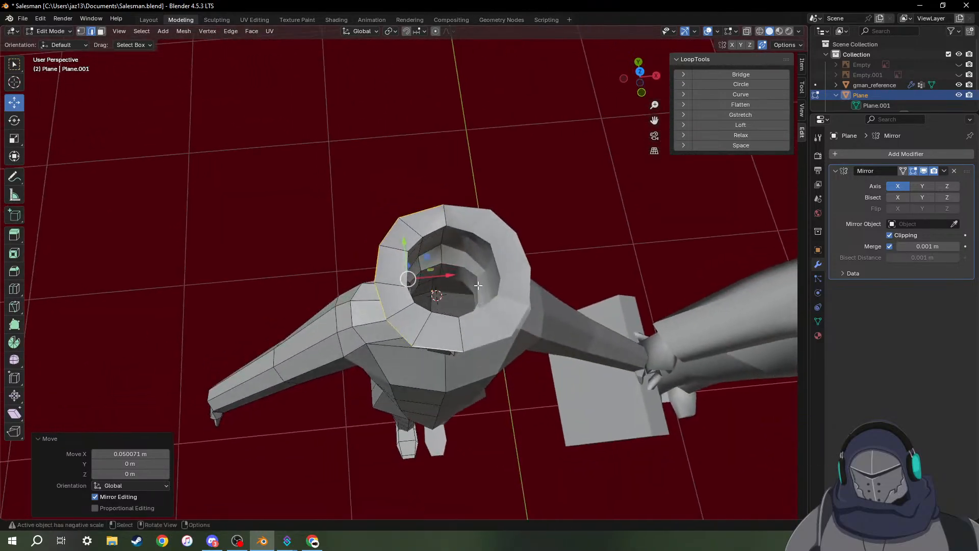
Enlarge the brim's outer edge slightly in X and Y, excluding Z.
key("s")
key("shift+z")
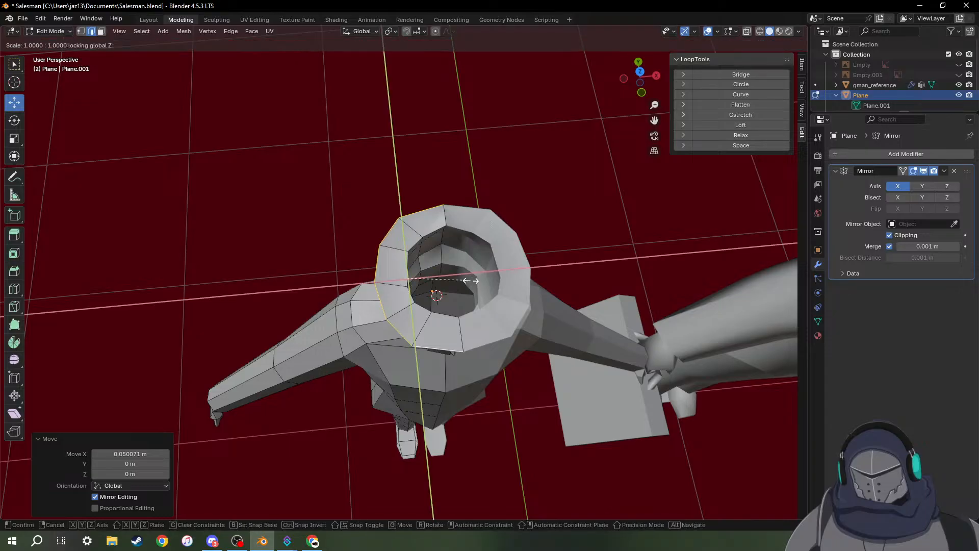
left_click(497, 268)
Try bending the hat's front by selecting the brim's front edge, lowering it along Z and shifting it along Y.
middle_click_drag(462, 299, 534, 312)
scroll(441, 204, "down", 4)
scroll(517, 275, "up", 5)
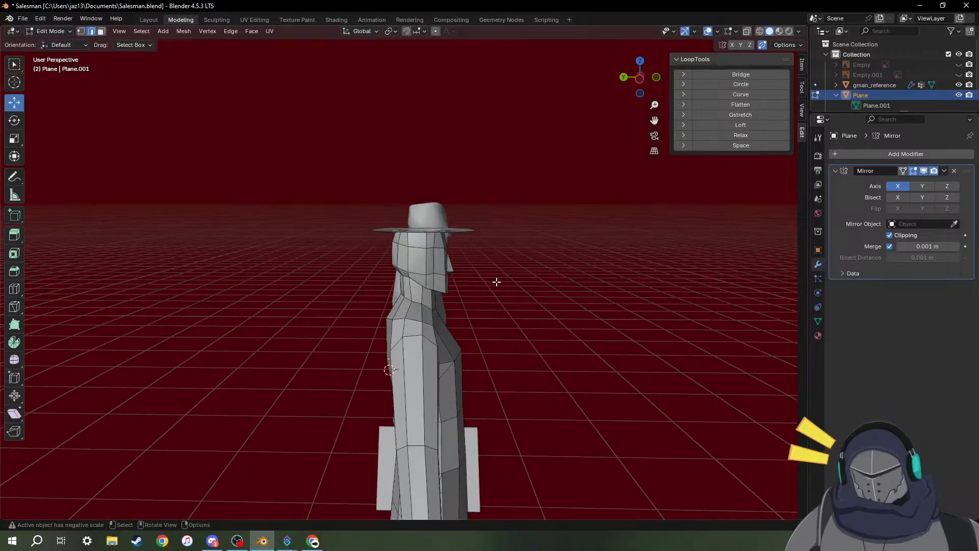
middle_click_drag(533, 219, 519, 202)
left_click_drag(476, 150, 537, 244)
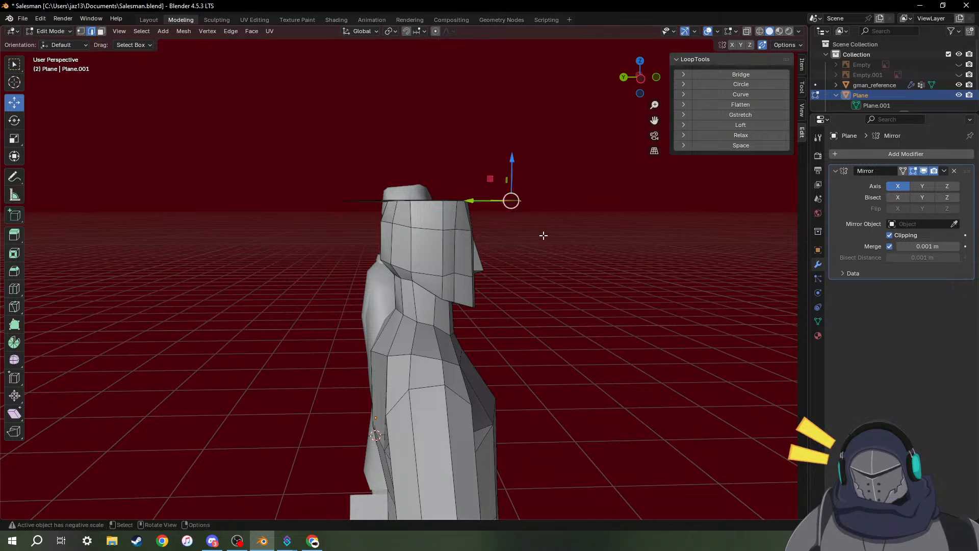
middle_click_drag(540, 235, 525, 180)
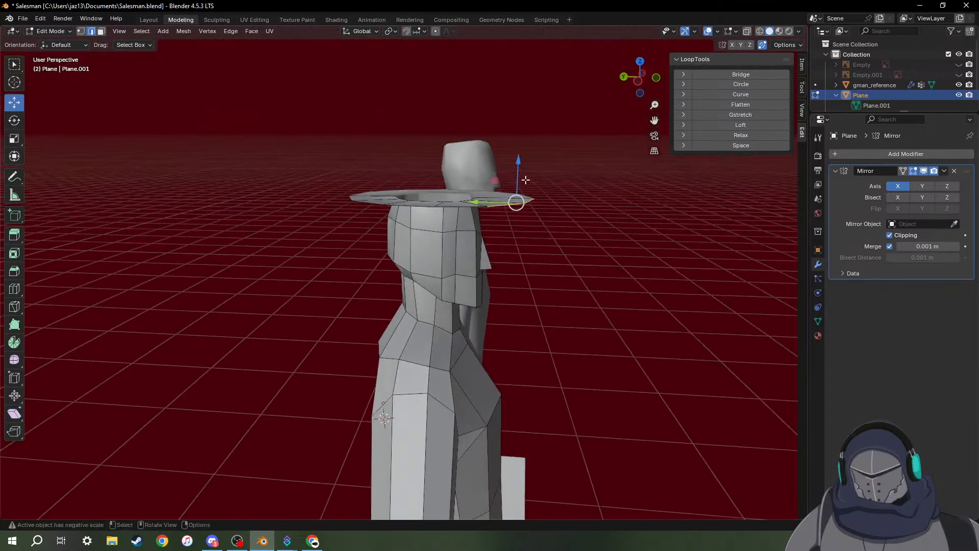
mouse_move(519, 173)
left_mouse_down()
mouse_move(519, 185)
mouse_move(518, 176)
left_mouse_up()
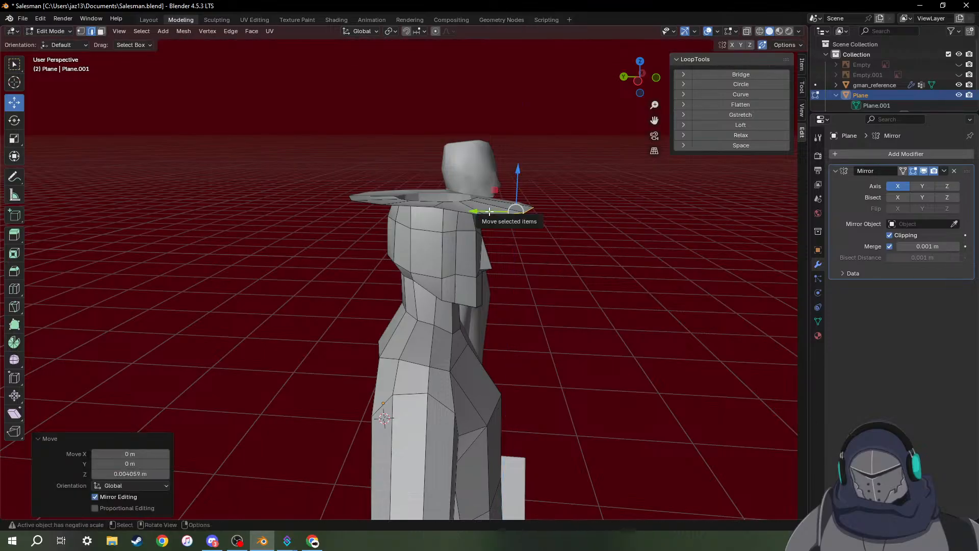
left_click_drag(490, 211, 480, 212)
left_click(558, 227)
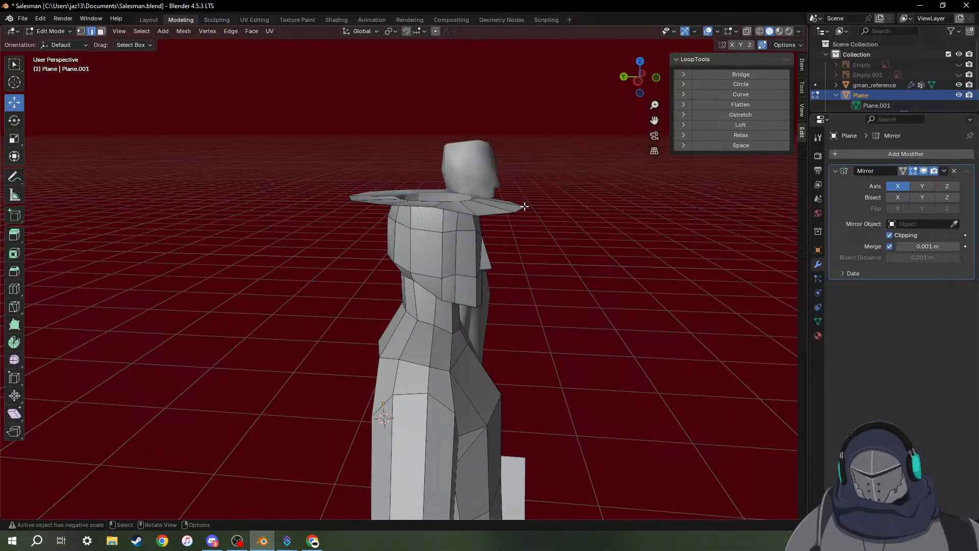
Try lowering individual points at the front of the brim along Z, including one by -0.003636 m.
middle_click_drag(531, 217, 456, 235)
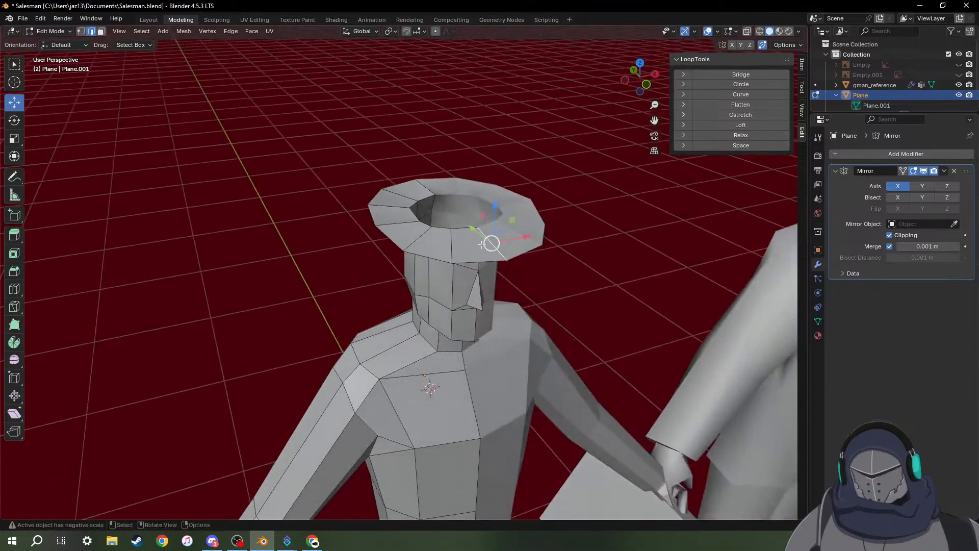
left_click(507, 260)
middle_click_drag(516, 252, 531, 186)
left_click_drag(532, 181, 532, 188)
middle_click_drag(532, 189, 520, 223)
left_click(499, 224)
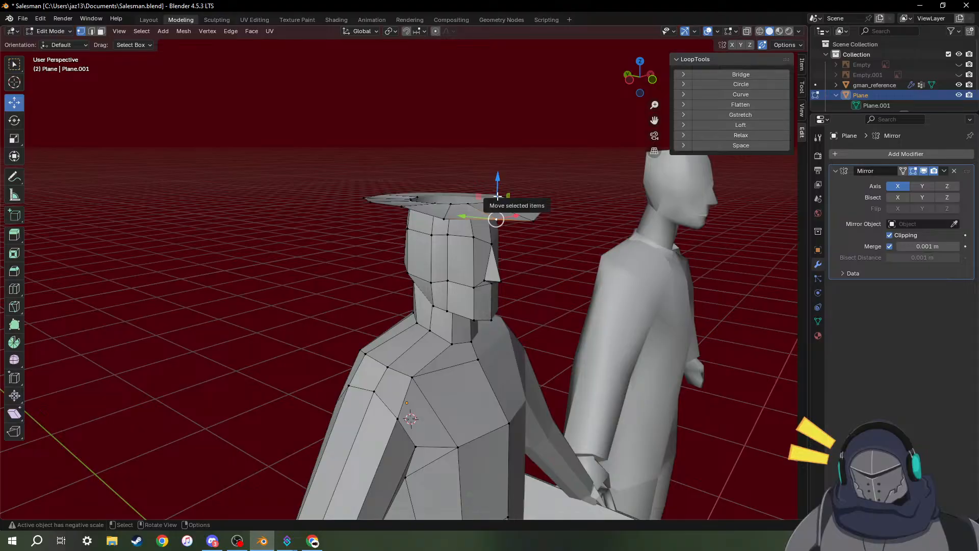
left_click_drag(497, 196, 498, 200)
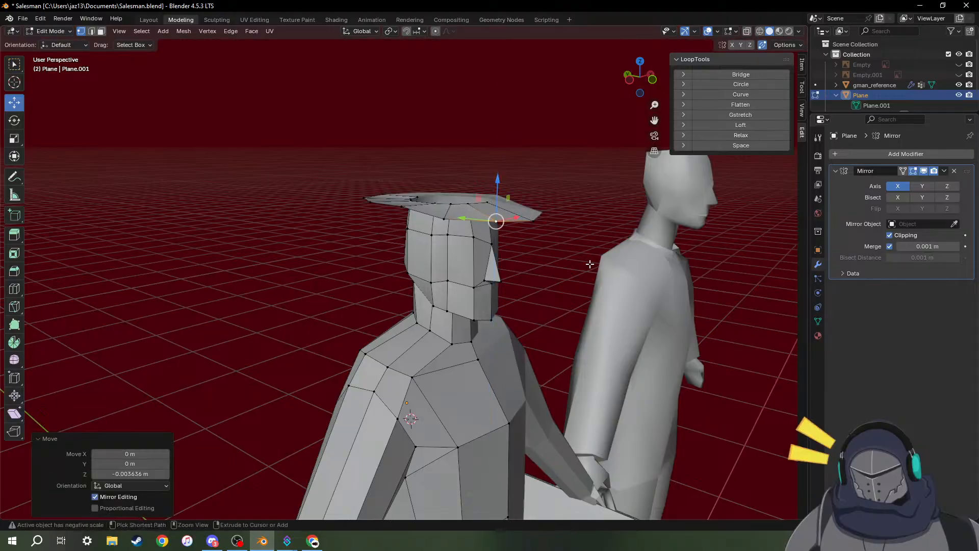
Undo the bending of the brim's front and return to the outer edge loop selection.
key("ctrl+z")
key("ctrl+z")
key("ctrl+z")
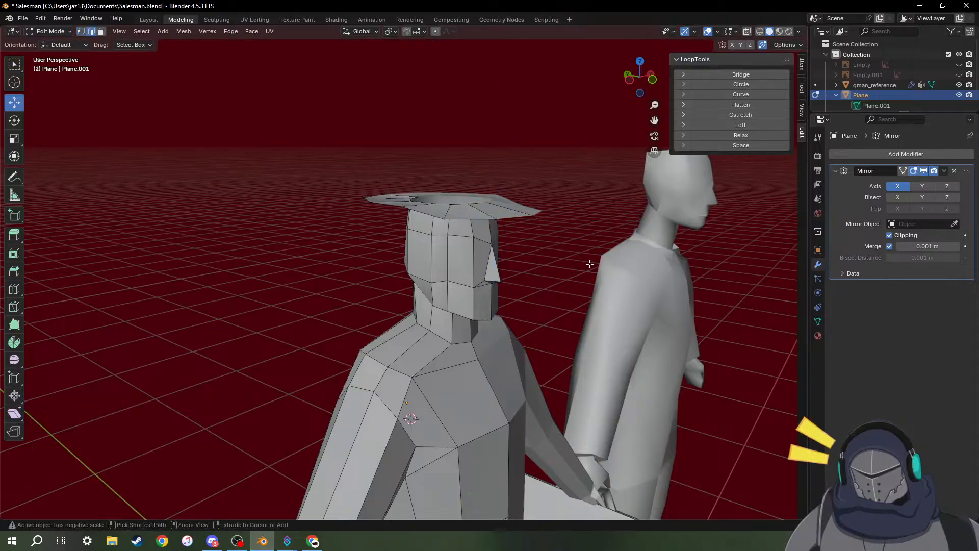
key("ctrl+z")
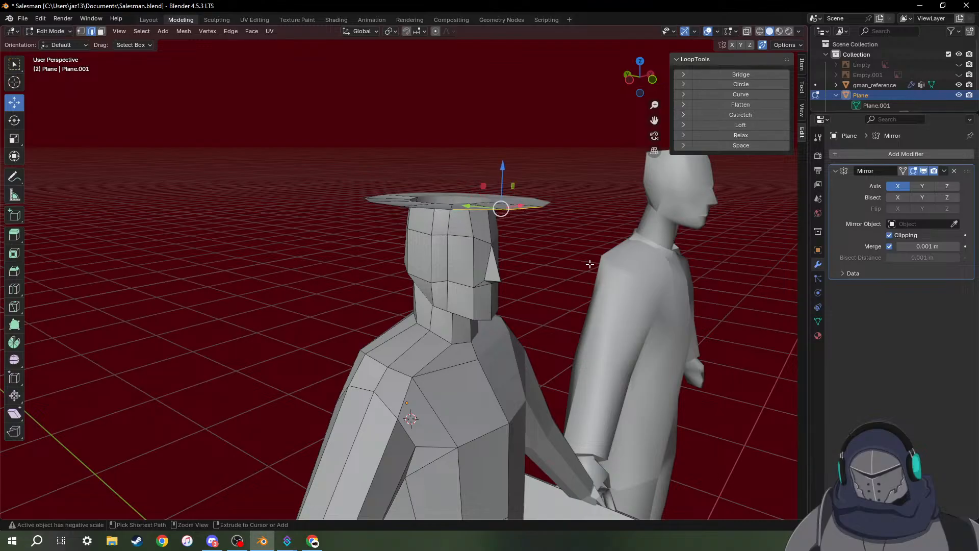
key("ctrl+z")
key("ctrl+shift+z")
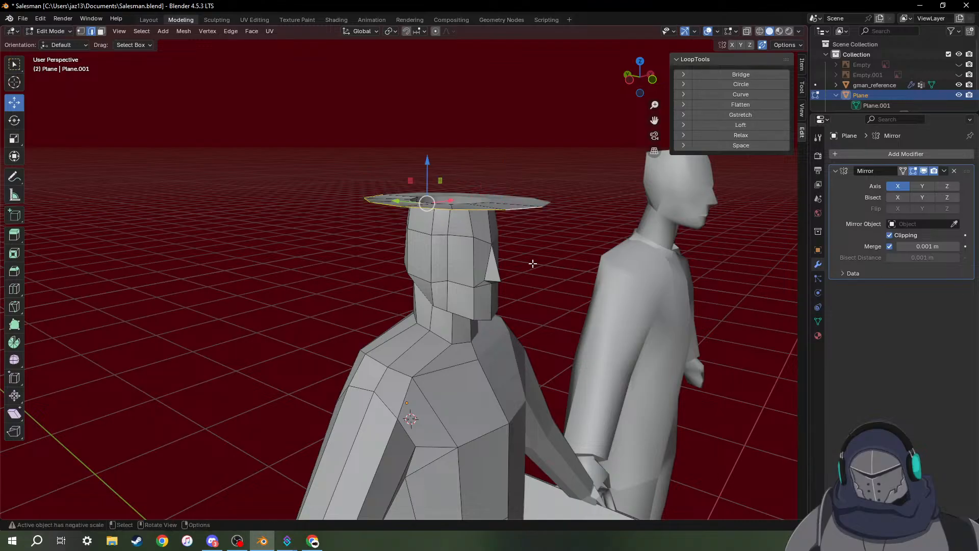
Try tilting the brim's outer edge forward by about 5.8° in the left orthographic view, and undo the rotation.
middle_click_drag(533, 264, 567, 264)
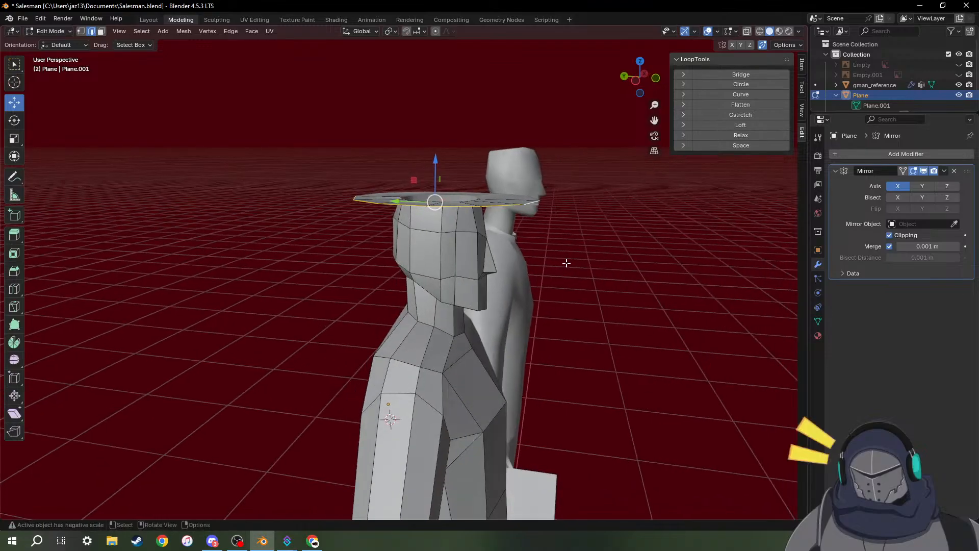
left_click(636, 81)
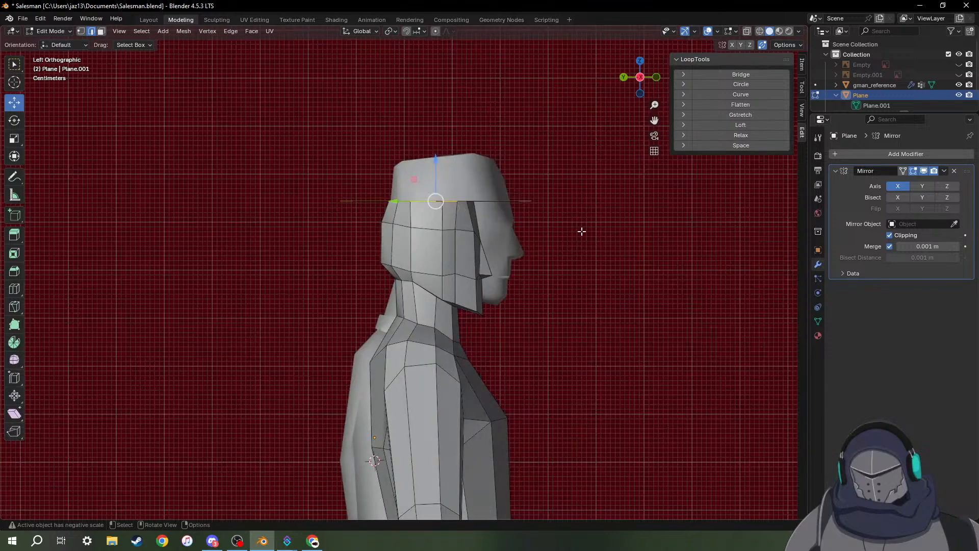
key("r")
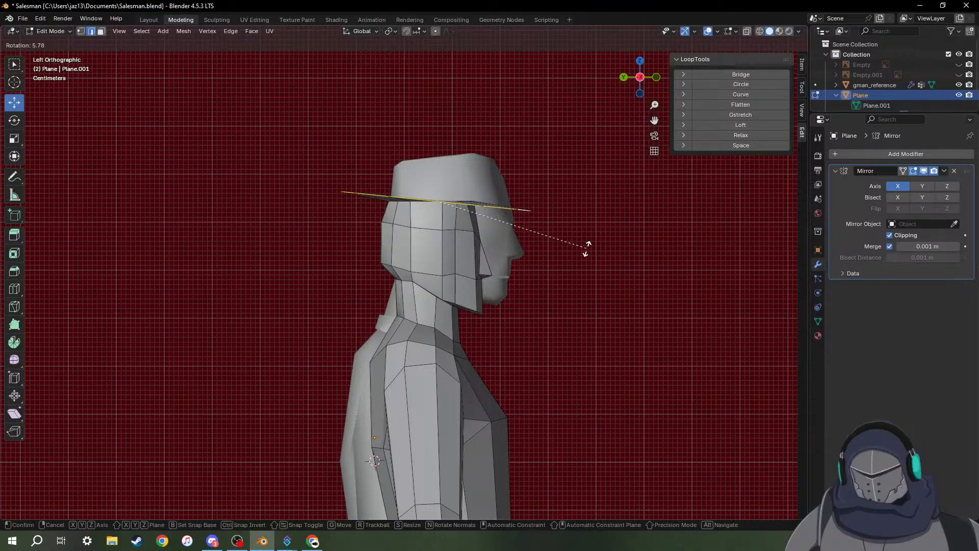
left_click(589, 246)
middle_click_drag(590, 246, 470, 269)
key("ctrl+z")
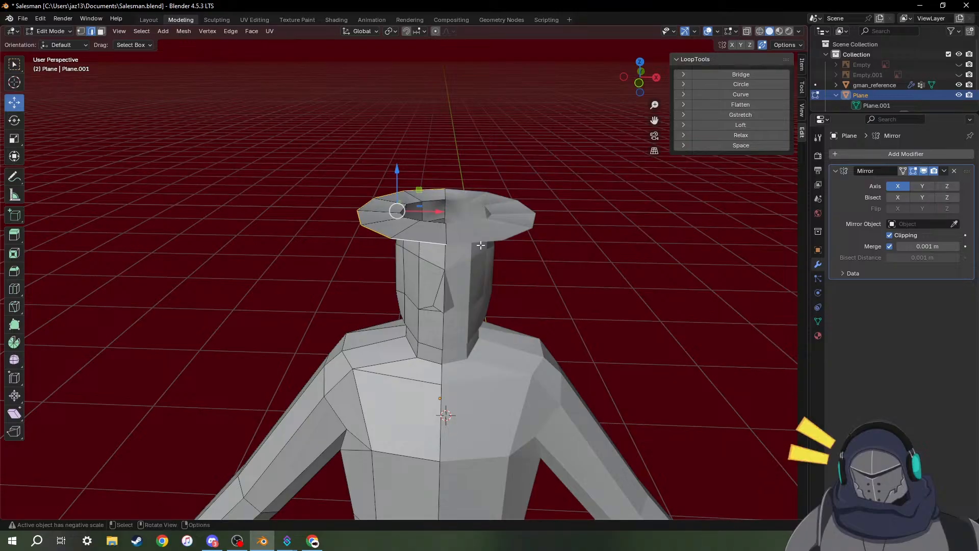
Extrude the brim's outer edge 0.008825 m upward along Z to give the brim thickness.
key("g")
key("z")
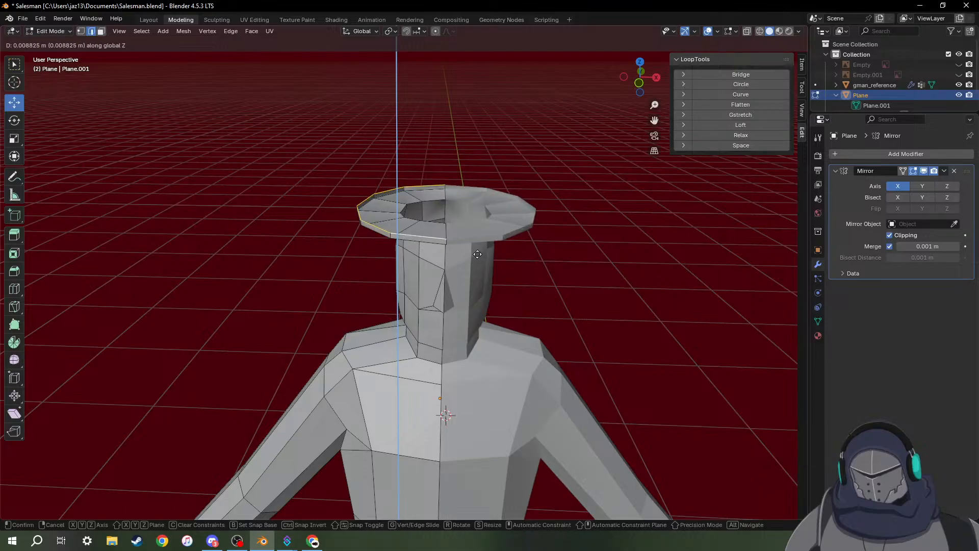
left_click(478, 254)
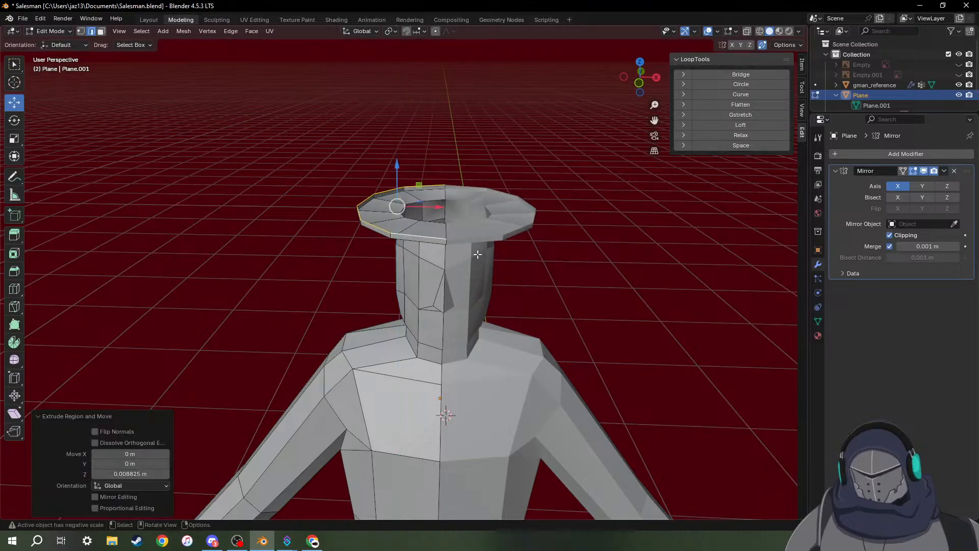
Scale the extruded upper brim edge inward to 0.380 on all axes.
middle_click_drag(452, 259, 481, 284)
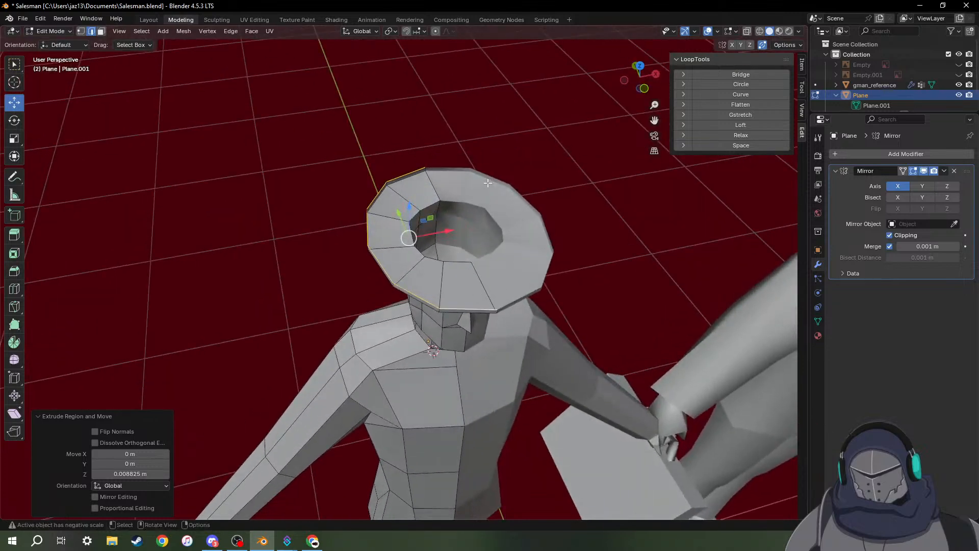
key("s")
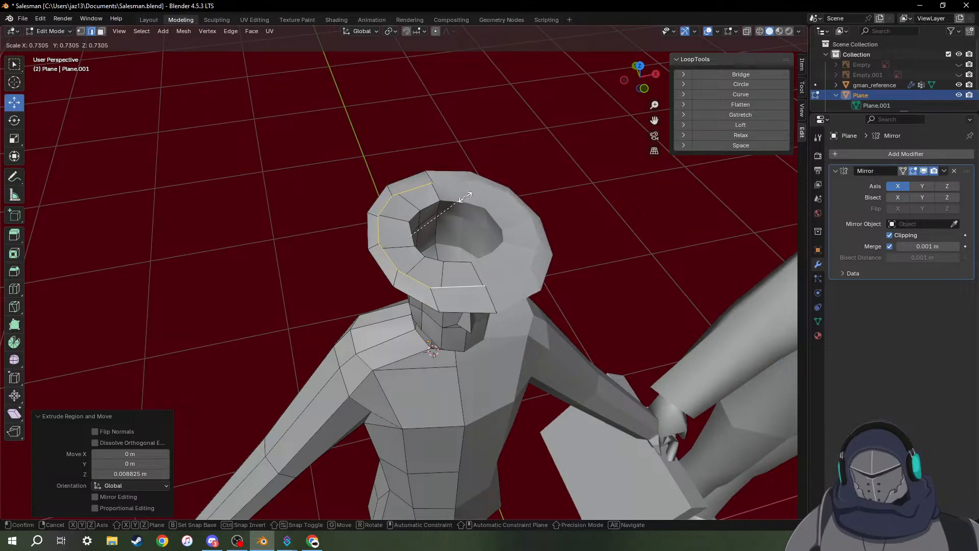
left_click(429, 210)
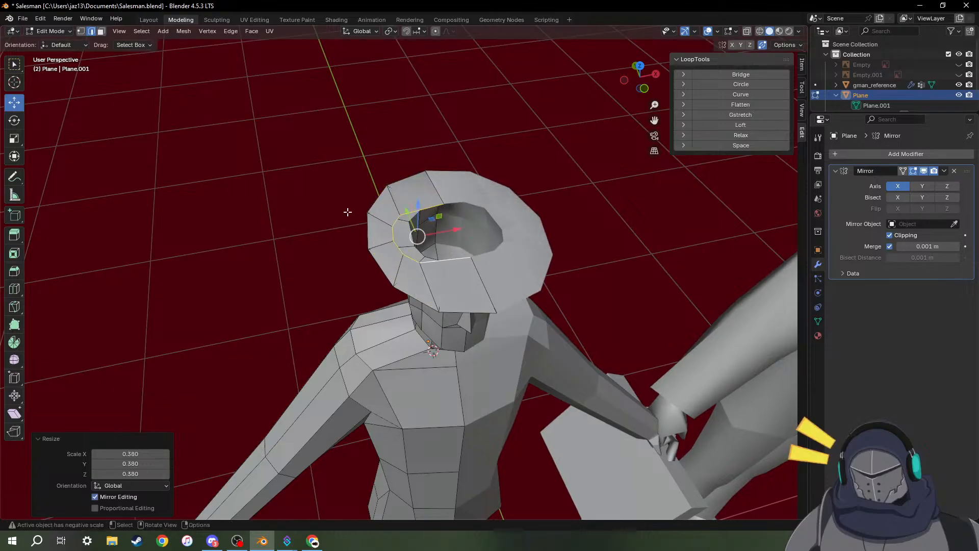
Try aligning the brim's inner vertex at the front centre with the head-rim vertex beneath it, scaling the pair to 0 in X and Y.
middle_click_drag(347, 215, 476, 343)
scroll(468, 203, "up", 4)
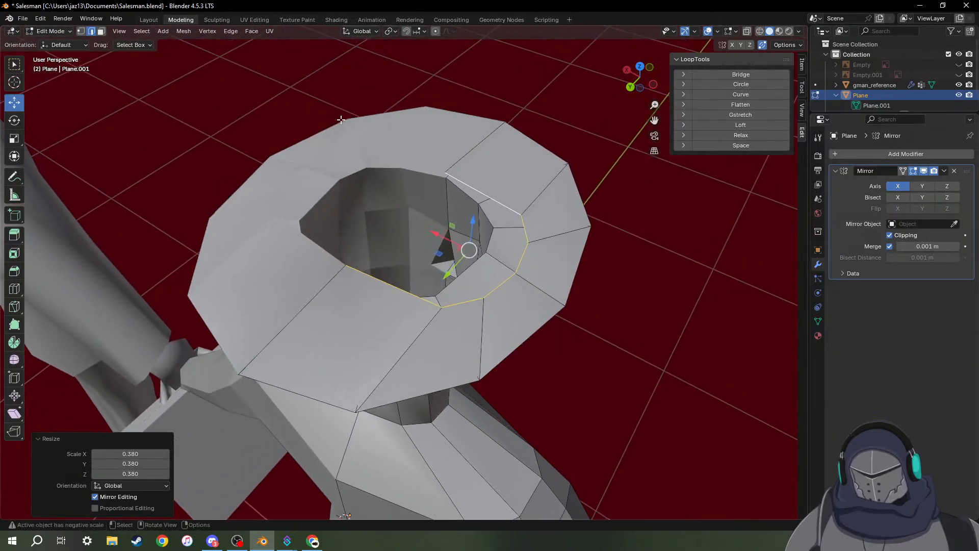
key("1")
middle_click_drag(447, 228, 378, 194)
left_click(390, 175)
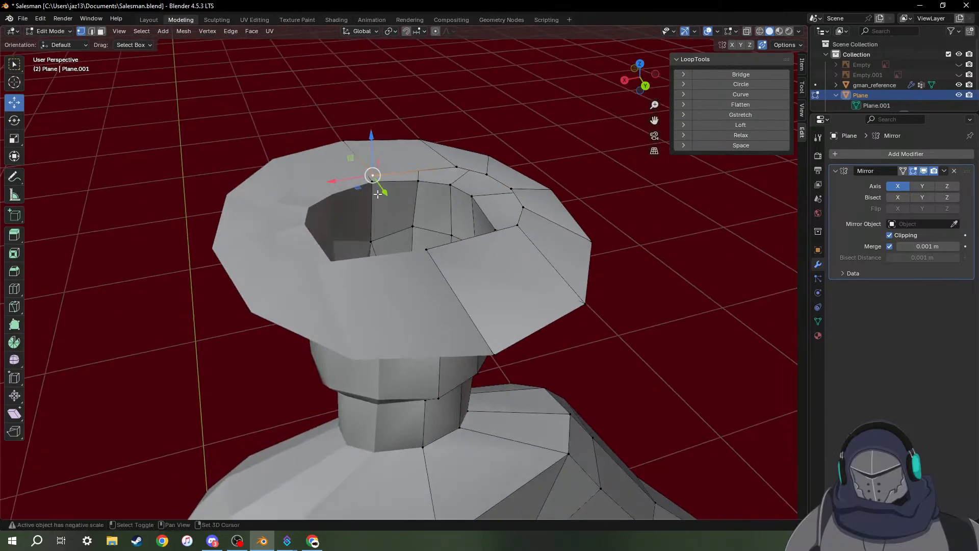
left_click(374, 187, "shift")
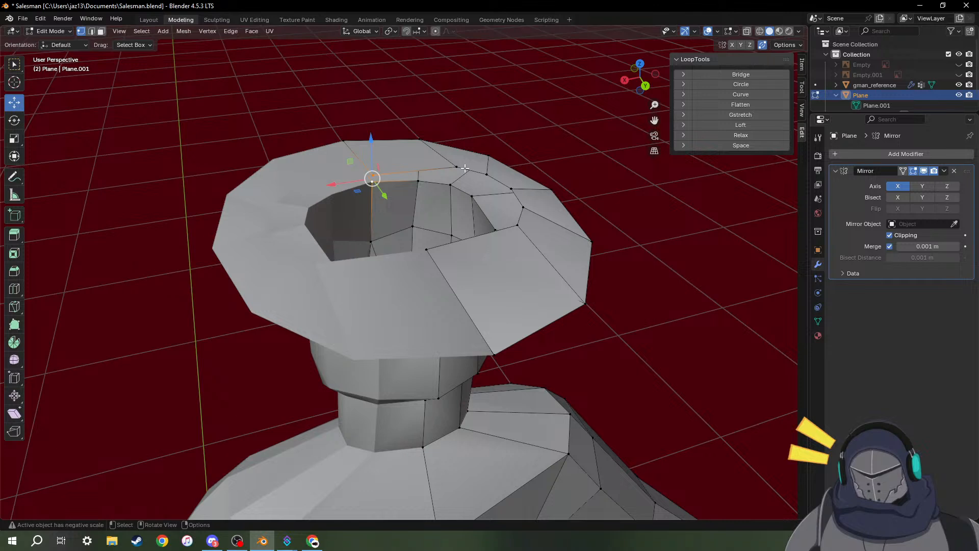
key("s")
key("shift+z")
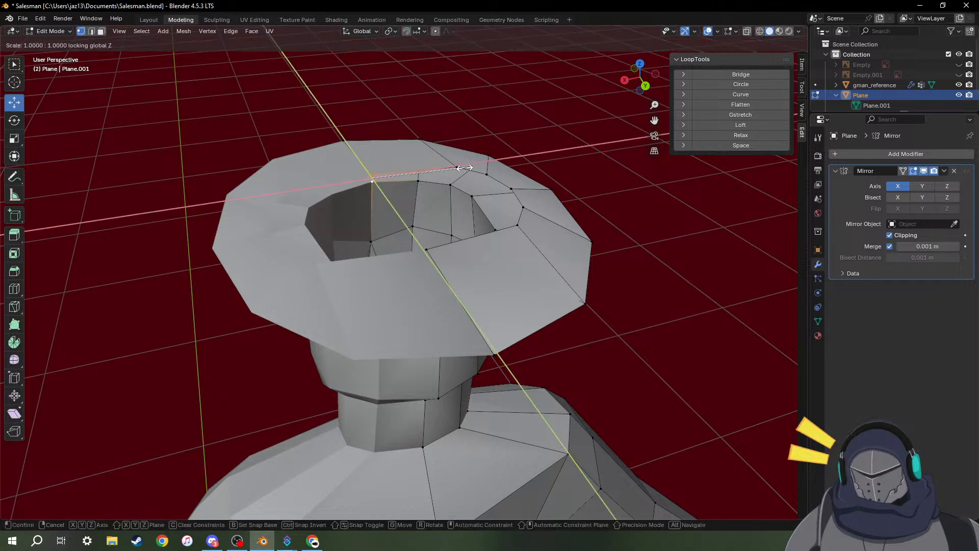
key("0")
key("Return")
key("ctrl")
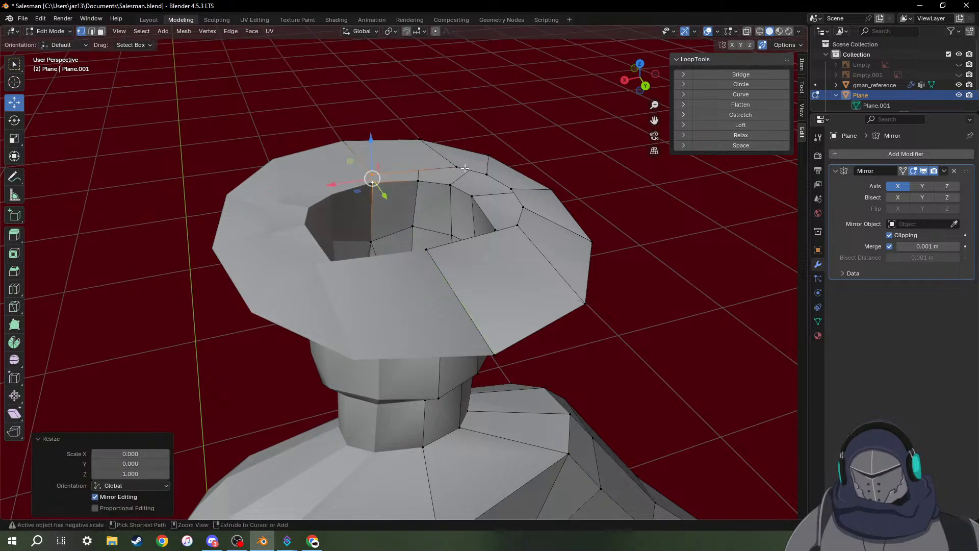
Try collapsing the second brim and head-rim vertex pair from the front centre by scaling it to 0 on all axes.
middle_click_drag(464, 168, 366, 157)
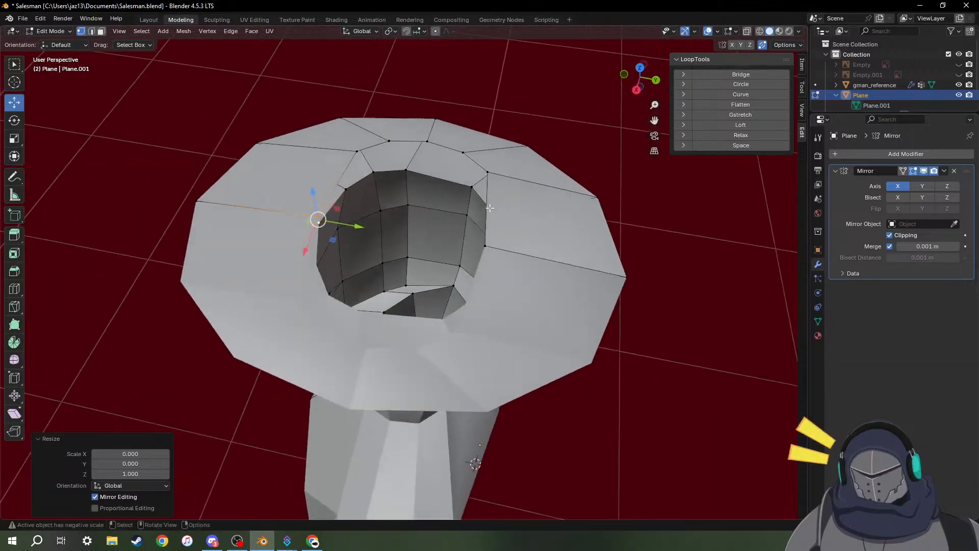
left_click(355, 151)
left_click(348, 196, "shift")
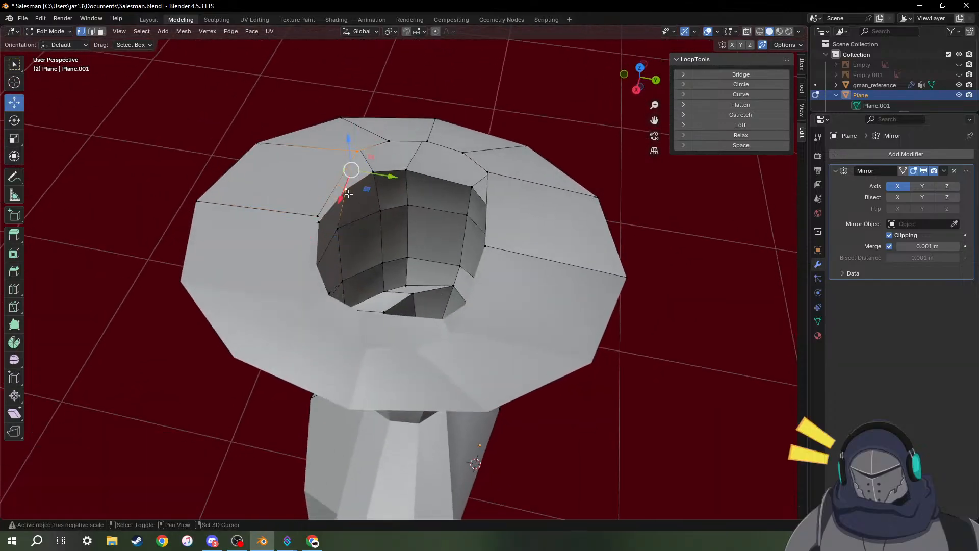
key("s")
key("0")
key("Return")
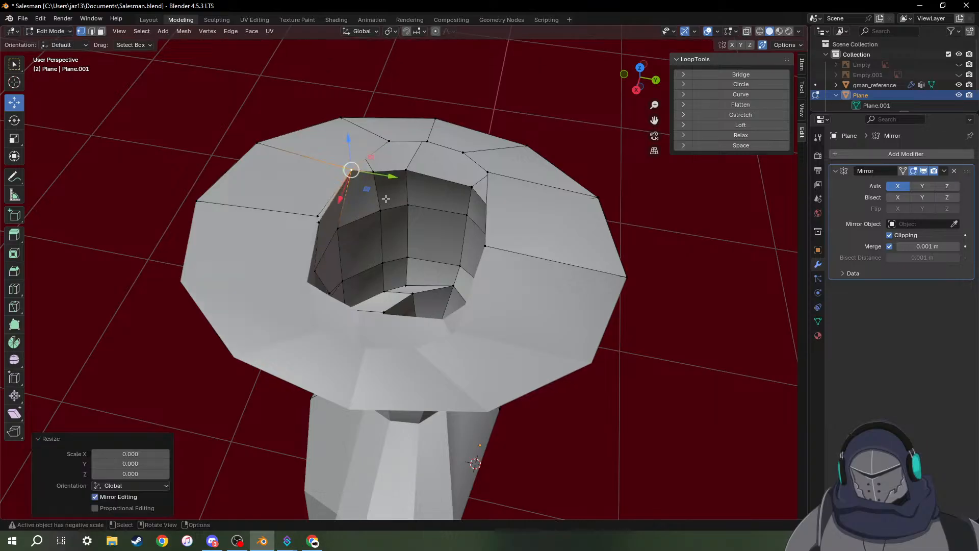
middle_click_drag(384, 197, 353, 169)
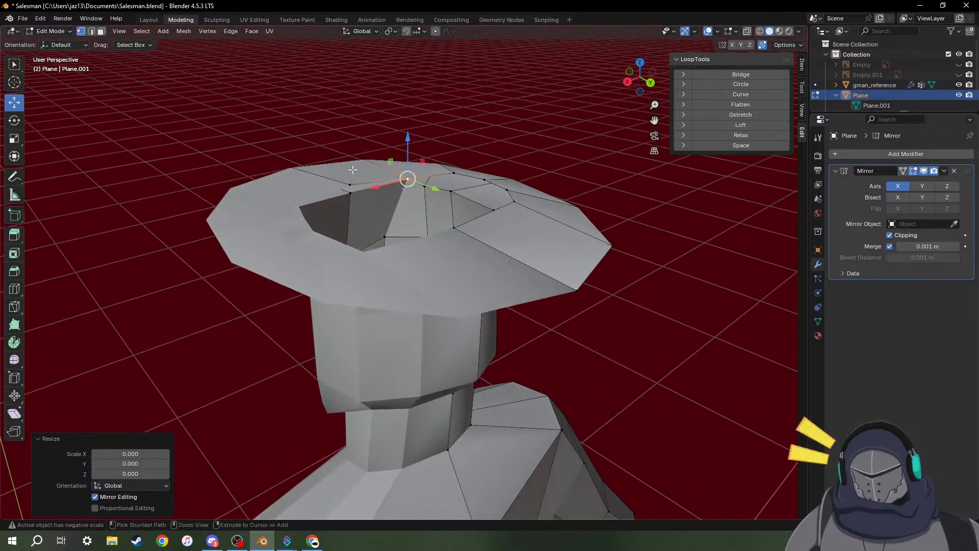
key("alt+z")
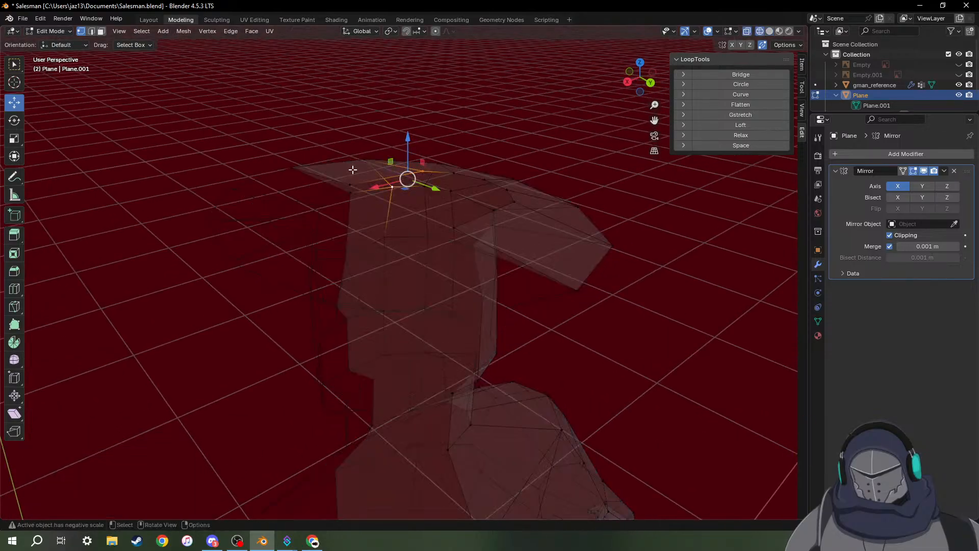
key("alt+z")
Try scaling the second brim and head-rim vertex pair to 0 in X and Y only, and undo the scaling.
key("s")
key("shift+z")
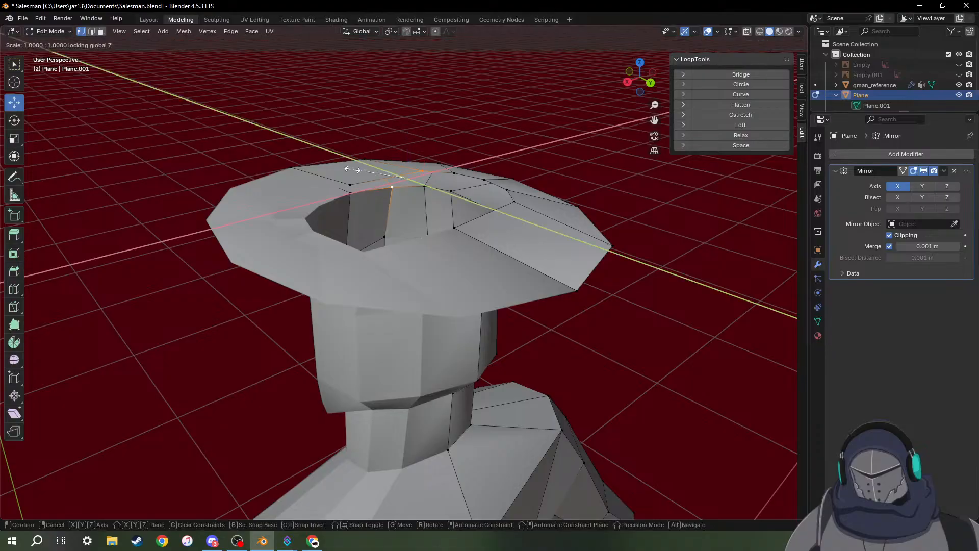
key("0")
key("Return")
key("ctrl+z")
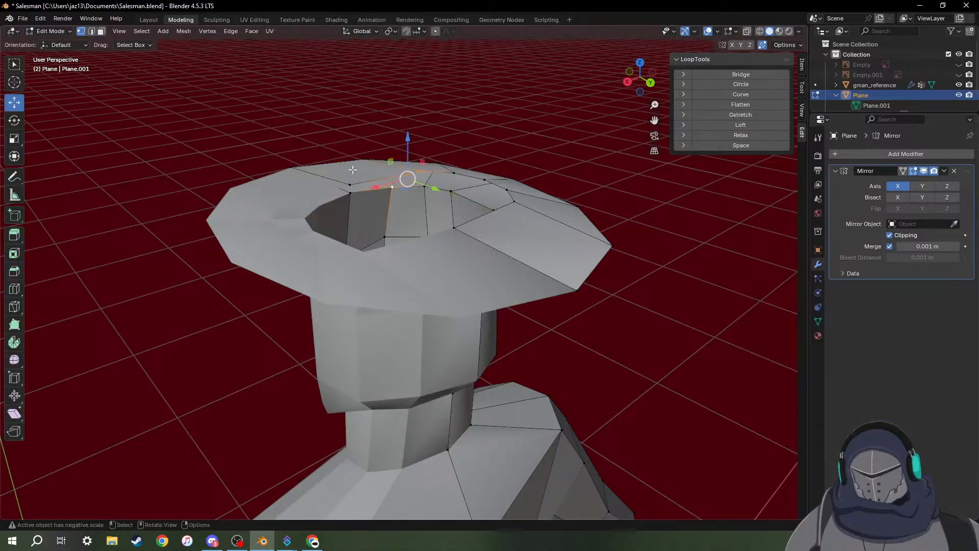
Set the transform pivot point to Active Element and undo back to the selected front-centre brim and head-rim vertex pair.
left_click(393, 31)
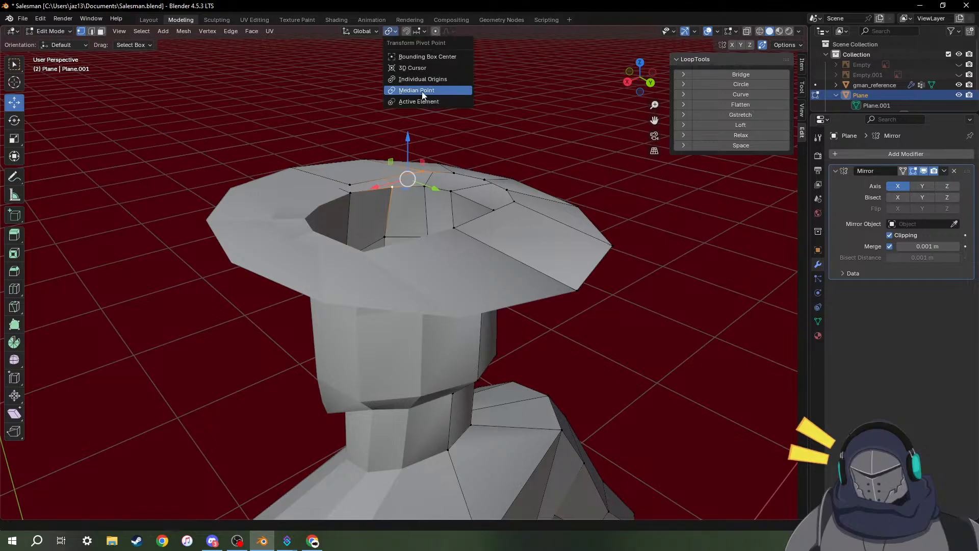
left_click(421, 102)
key("ctrl+z")
key("ctrl+z")
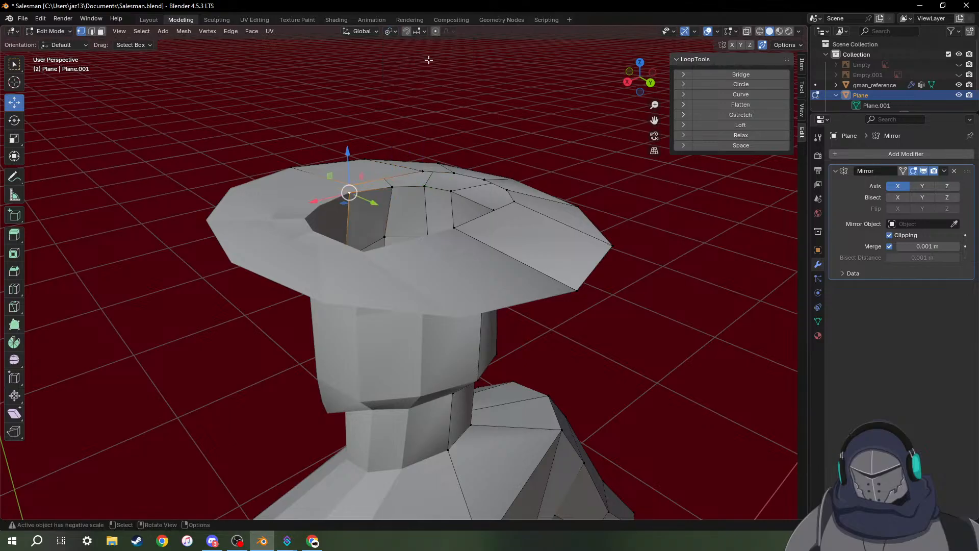
left_click(390, 31)
Align the second brim vertex from the front centre to its head-rim vertex as active element, scaling the pair to 0 in X and Y.
middle_click_drag(427, 162, 398, 176)
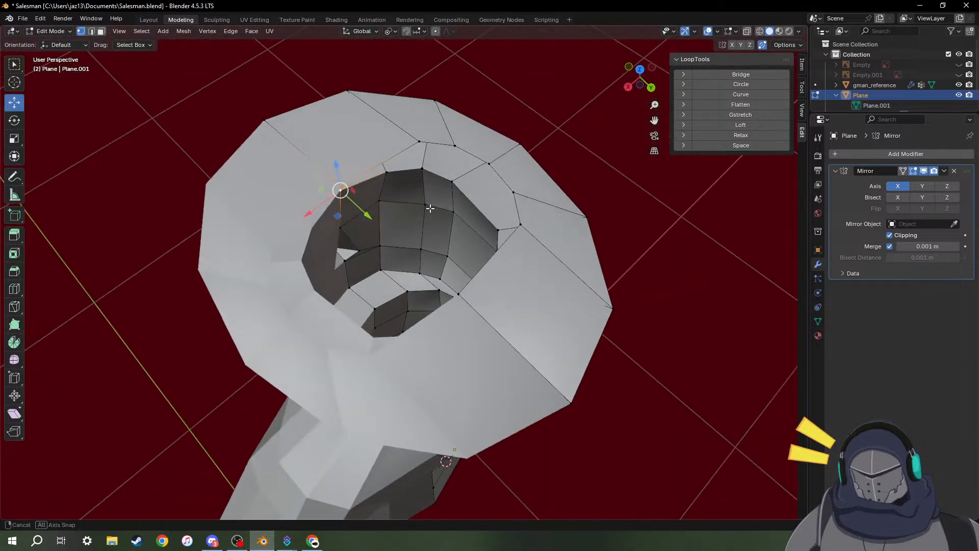
left_click(396, 177, "shift")
left_click(393, 176, "shift")
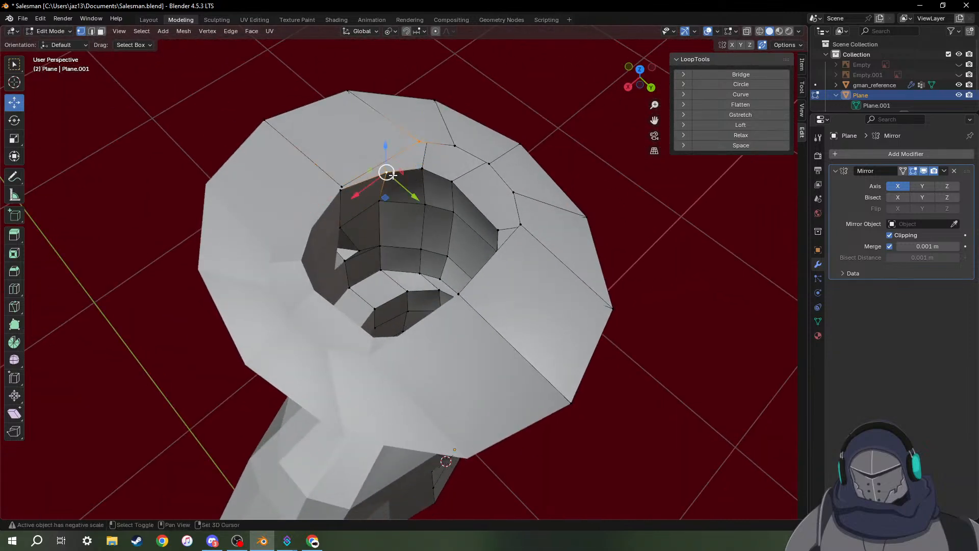
key("s")
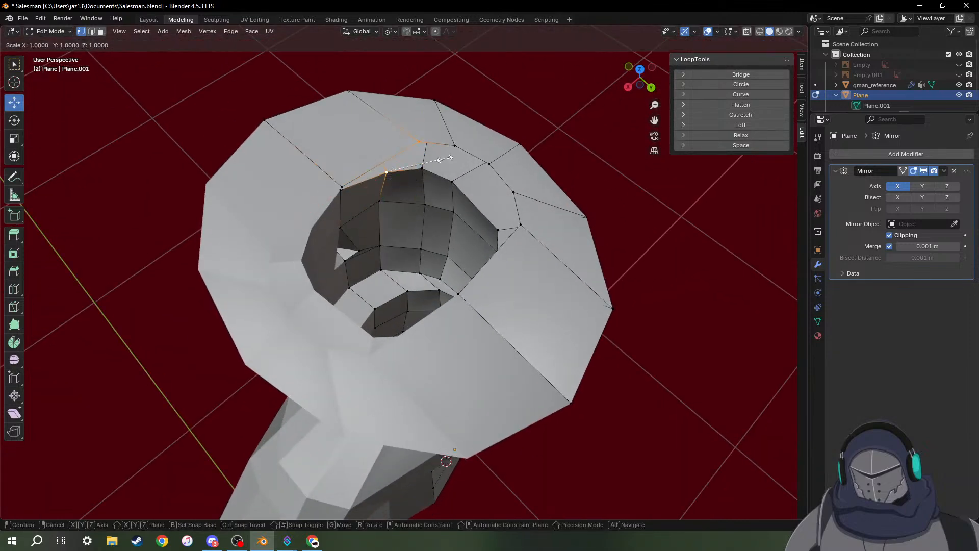
key("shift+z")
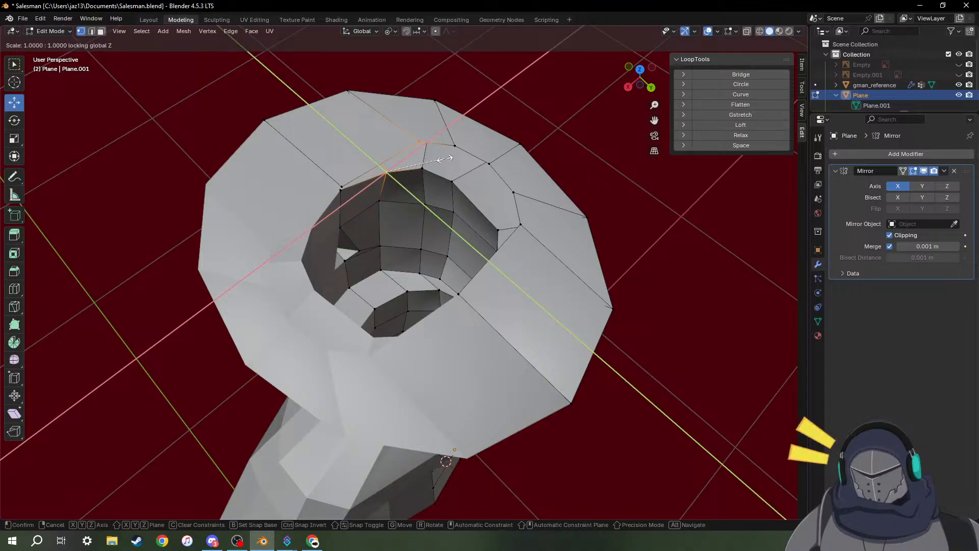
type("0")
key("Return")
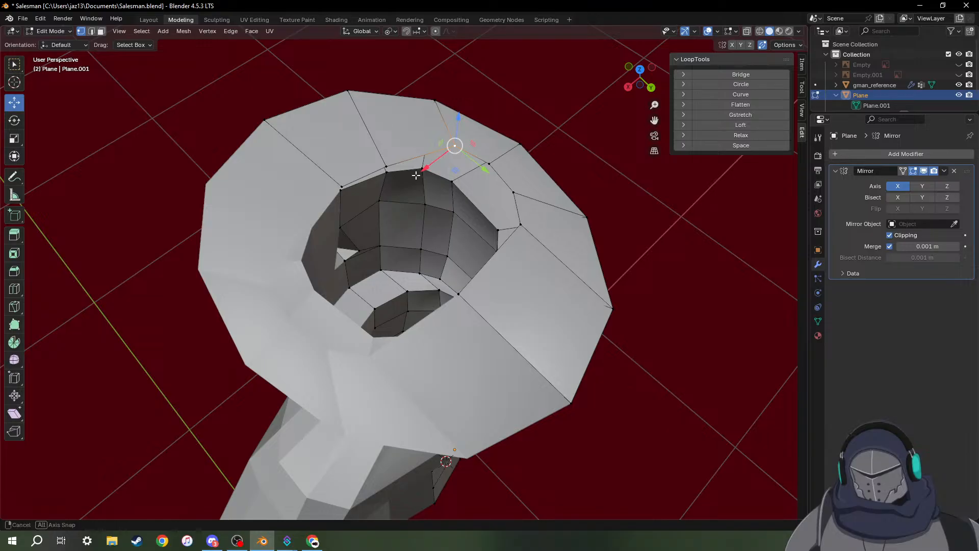
Align the third inner brim vertex from the front centre to its head-rim vertex by scaling the pair to 0 in X and Y.
middle_click_drag(437, 178, 435, 174)
left_click(400, 167)
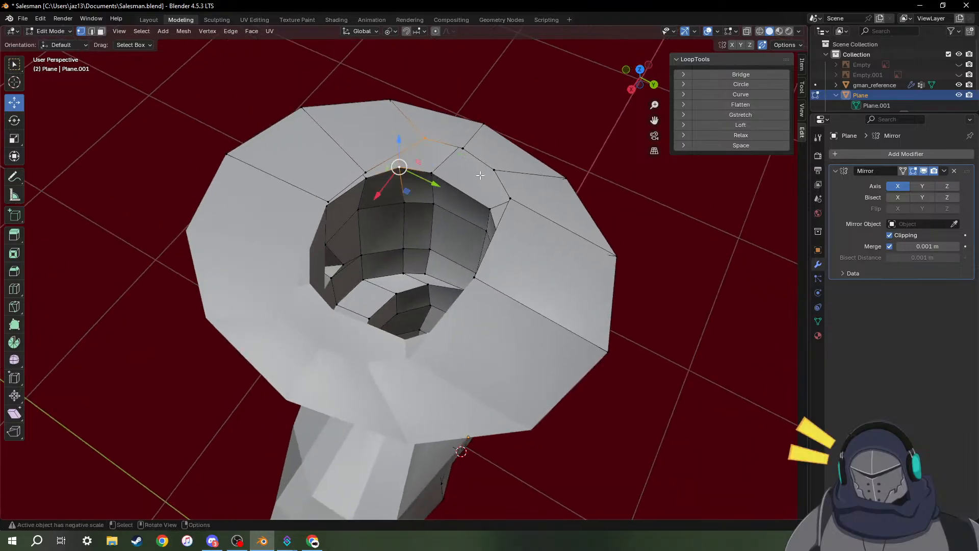
key("s")
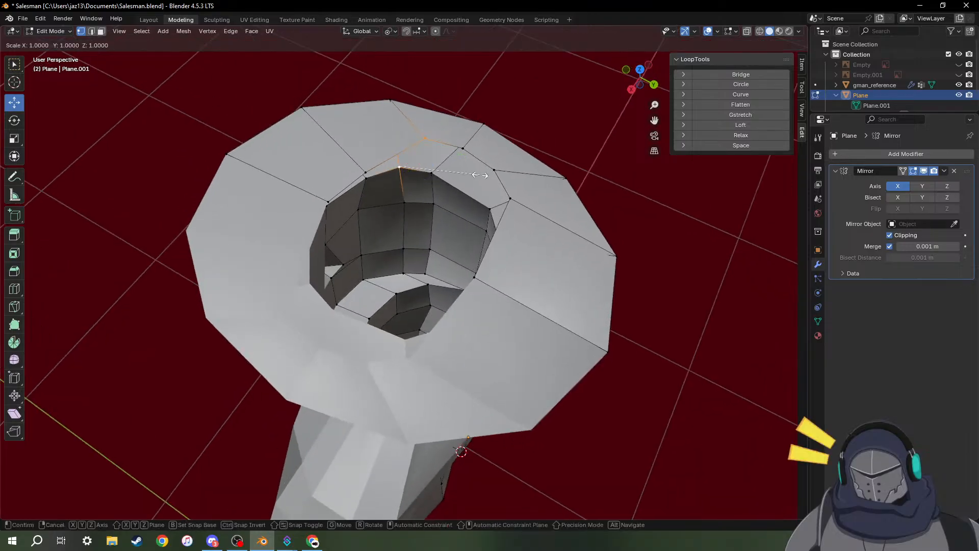
key("shift+z")
key("0")
key("Return")
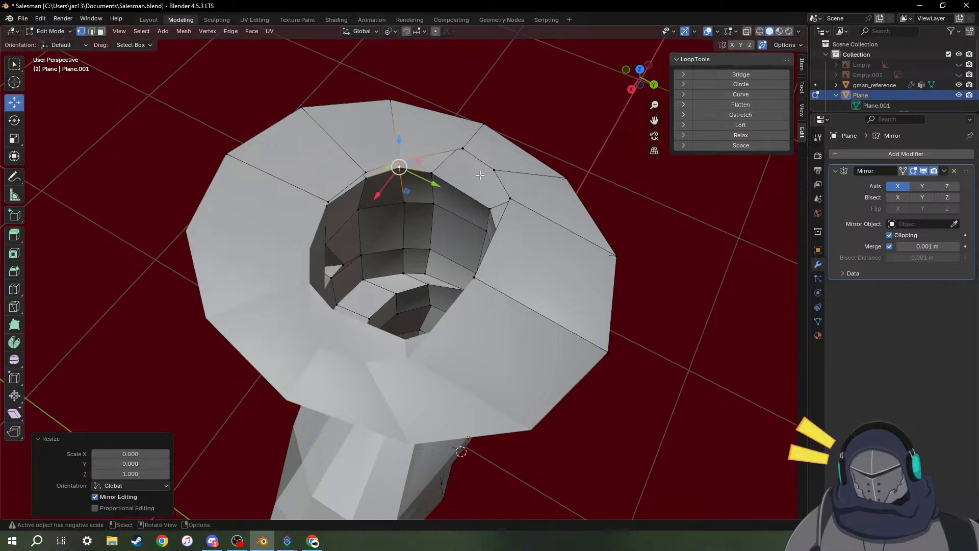
Scale the fourth brim and head-rim vertex pair to 0 in X and Y around the active head-rim vertex.
left_click(463, 149)
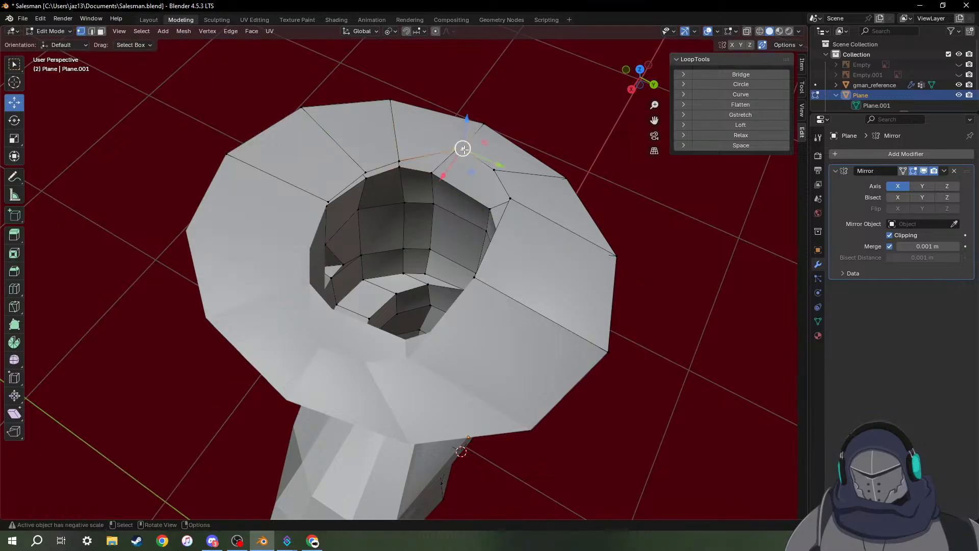
left_click(432, 176, "shift")
key("s")
key("shift+z")
key("0")
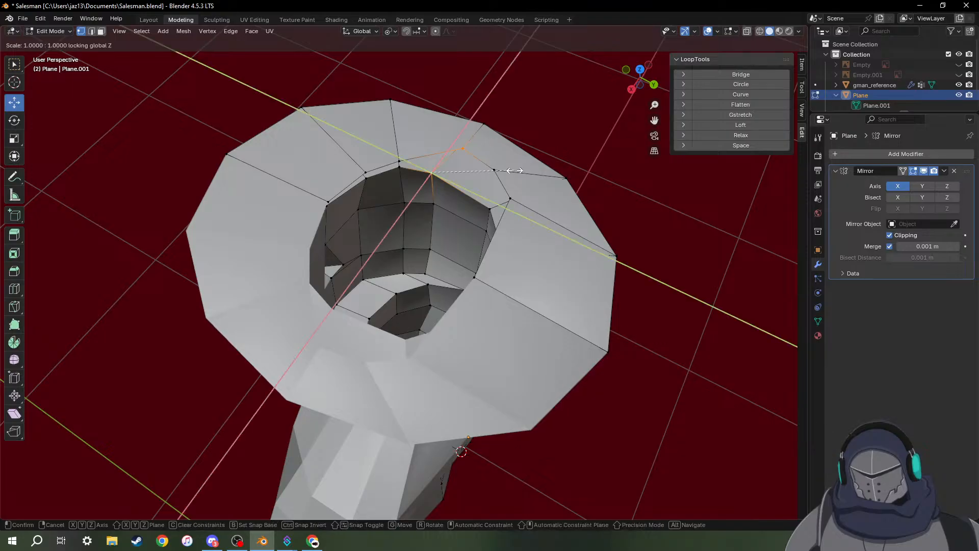
key("Return")
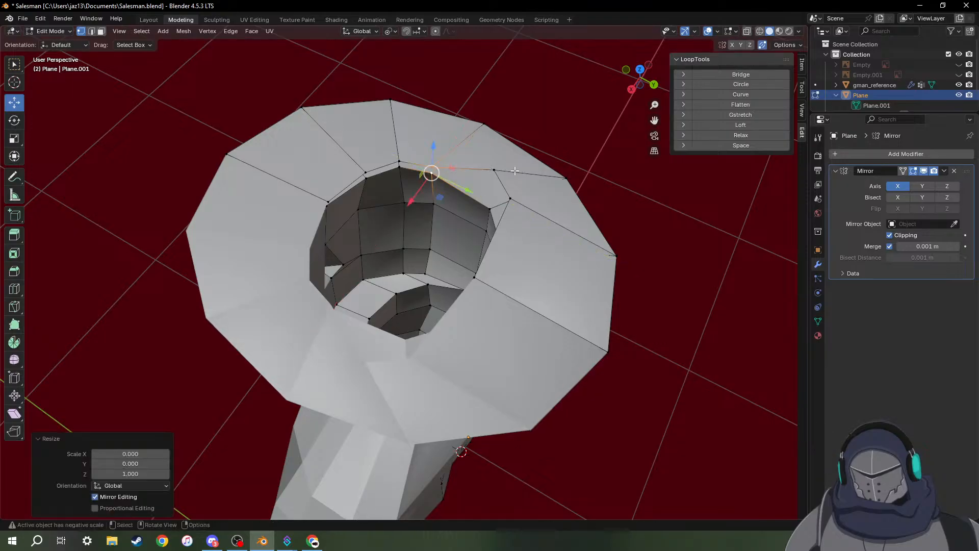
Align the fifth inner brim vertex to its matching head-rim vertex by scaling the pair to 0 with Z locked.
left_click(392, 31)
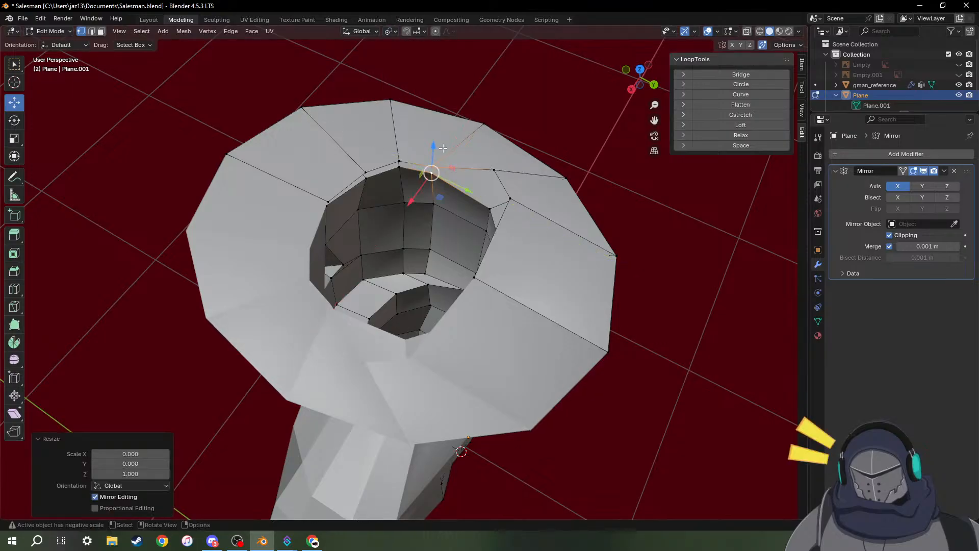
middle_click_drag(374, 141, 498, 145)
left_click(418, 140)
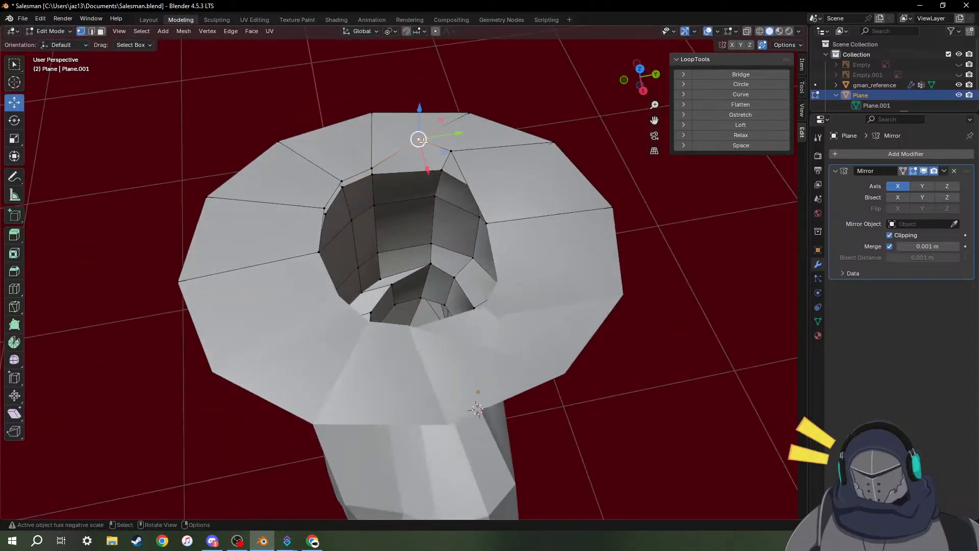
left_click(441, 171)
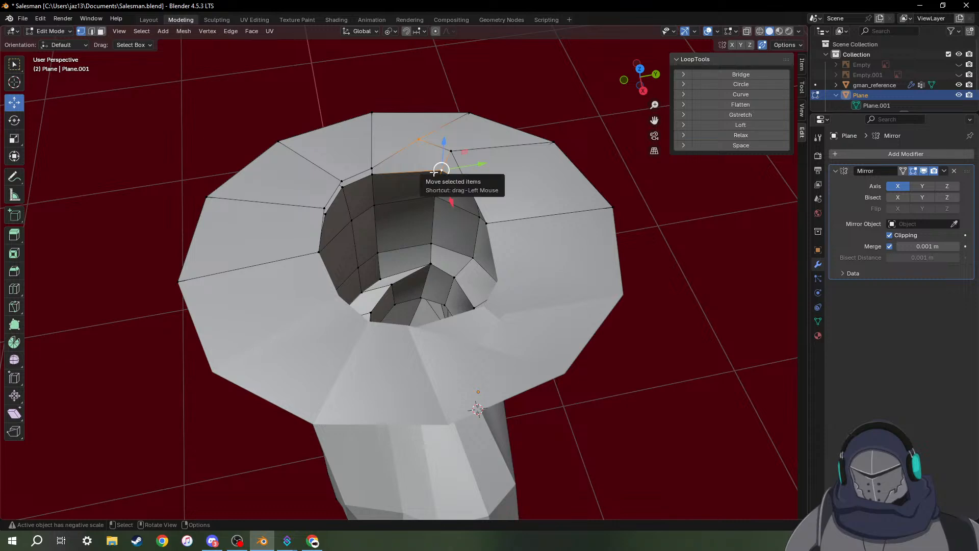
key("s")
key("shift+z")
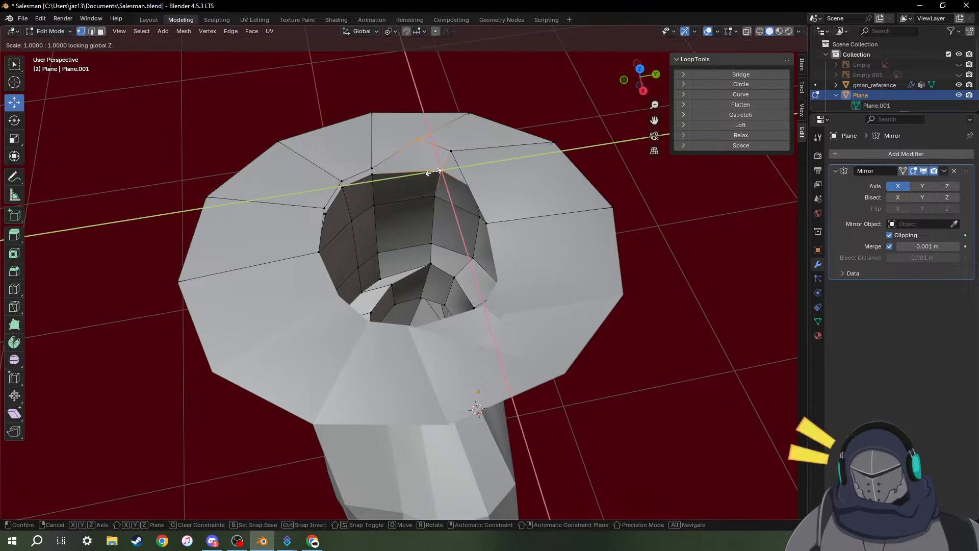
type("0")
key("Return")
Scale the sixth brim and head-rim vertex pair, next to the back centre, to 0 in X and Y around the head-rim vertex.
middle_click_drag(459, 209, 355, 165)
left_click(353, 164)
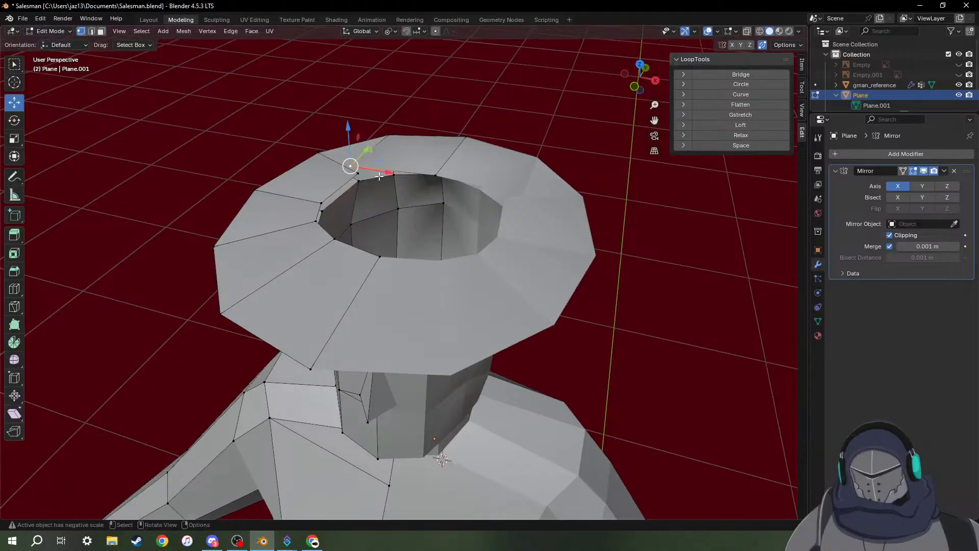
left_click(394, 175)
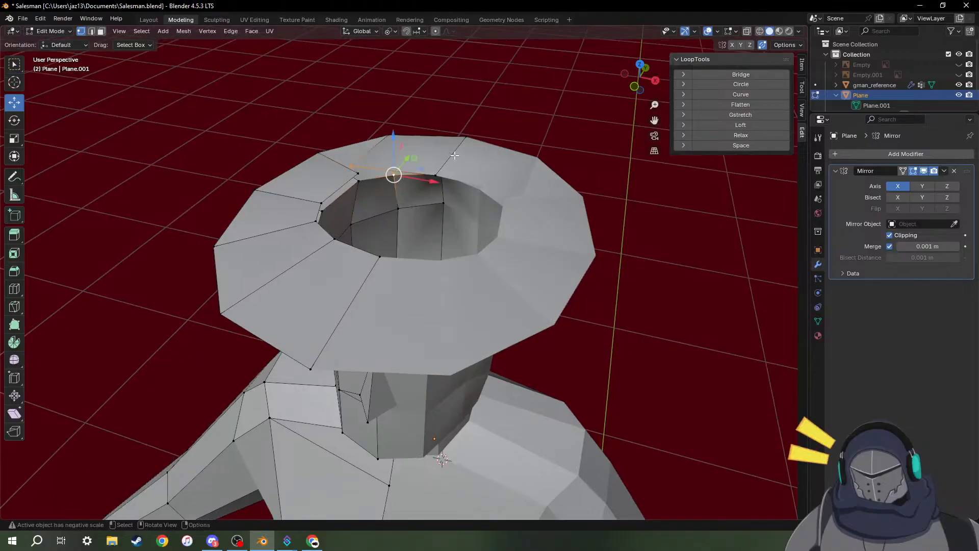
key("s")
key("shift+z")
type("0")
key("Return")
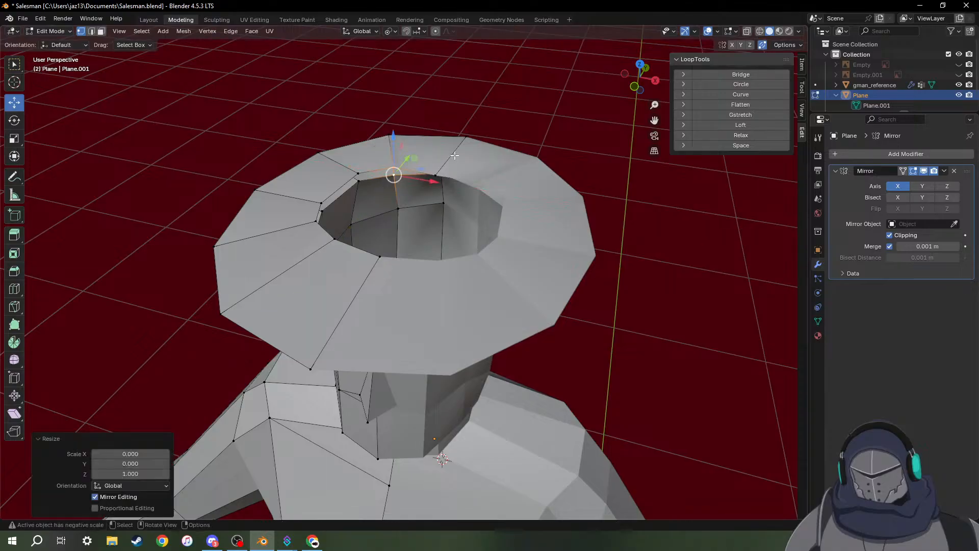
Align the back-centre inner brim vertex to its head-rim vertex by scaling the pair to 0 in X and Y.
middle_click_drag(441, 170, 413, 194)
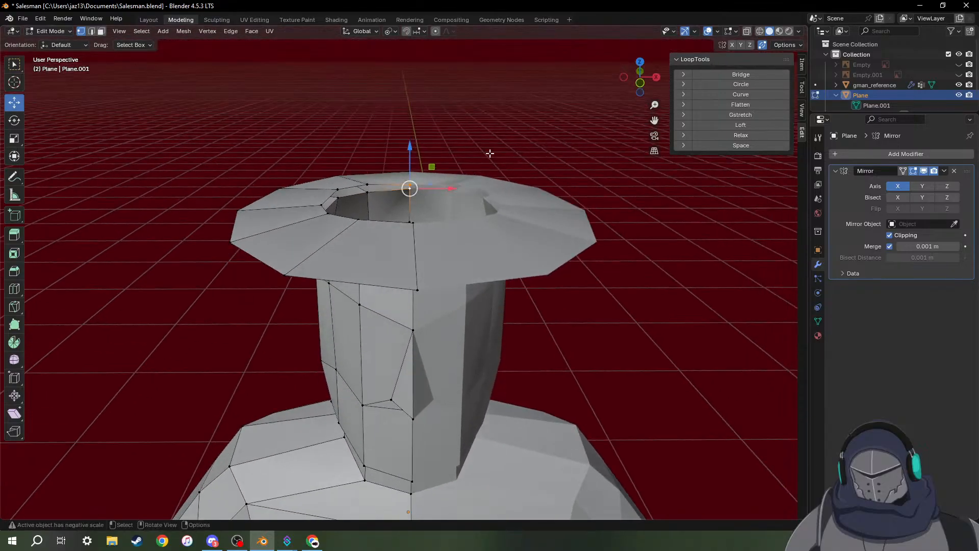
key("s")
key("shift+z")
type("0")
key("Return")
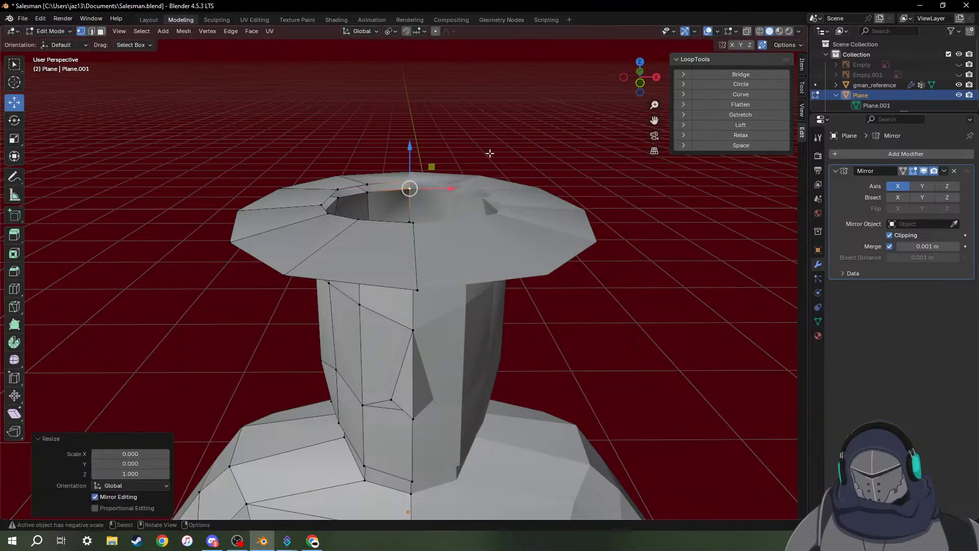
middle_click_drag(378, 122, 372, 147)
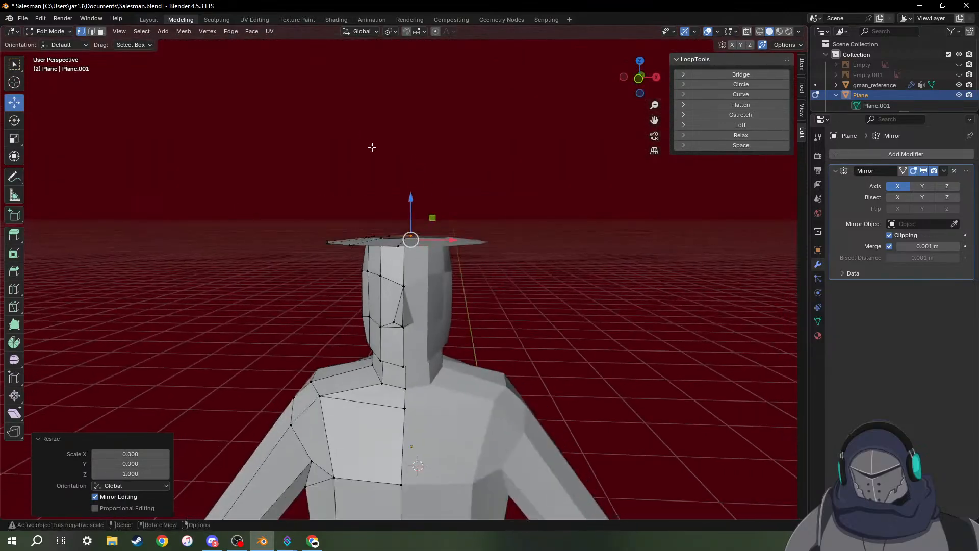
Extrude the inner edge path of the hat brim upward along Z by about 0.056 m to form the crown wall.
scroll(419, 252, "down", 2)
middle_click_drag(417, 228, 496, 264)
scroll(414, 237, "up", 6)
left_click(471, 258)
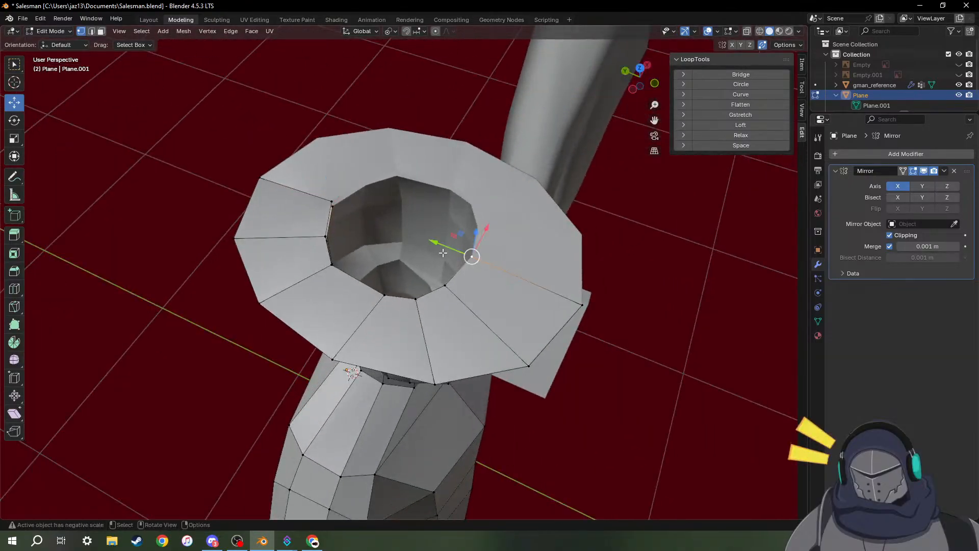
middle_click_drag(374, 223, 360, 224)
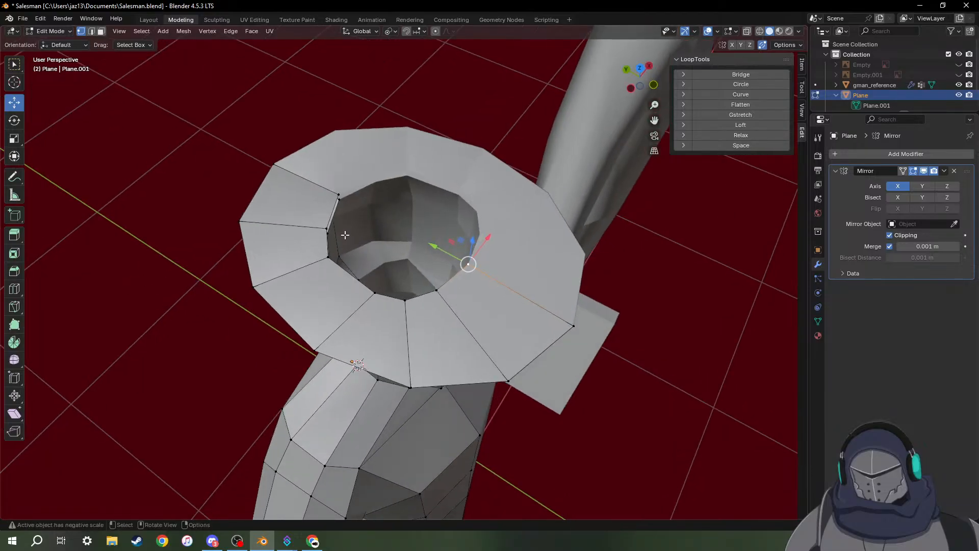
key("2")
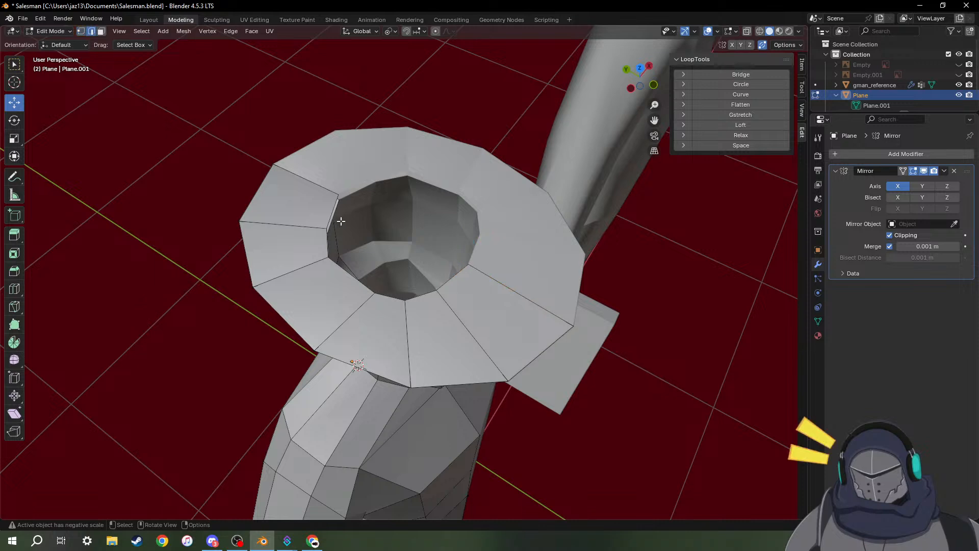
left_click(453, 278)
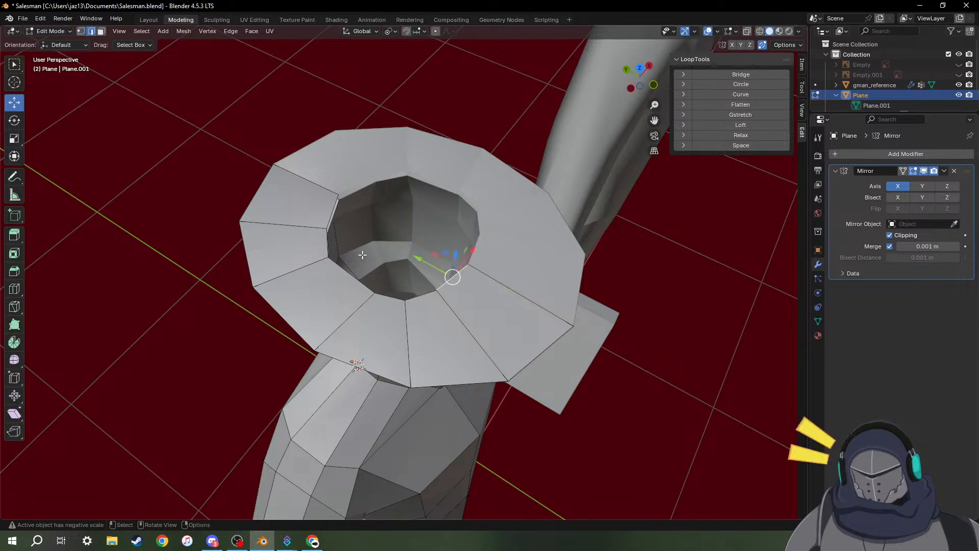
left_click(331, 218, "ctrl")
key("g")
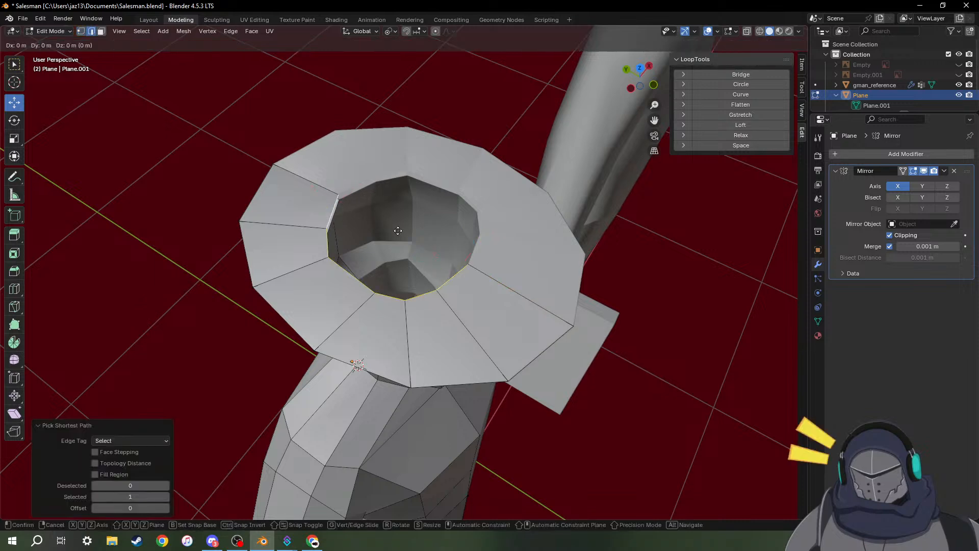
key("z")
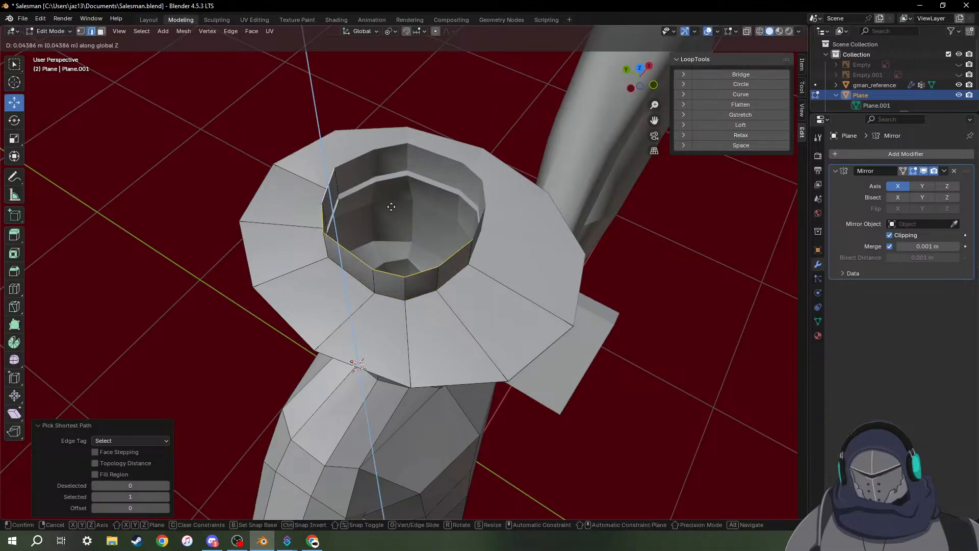
left_click(391, 199)
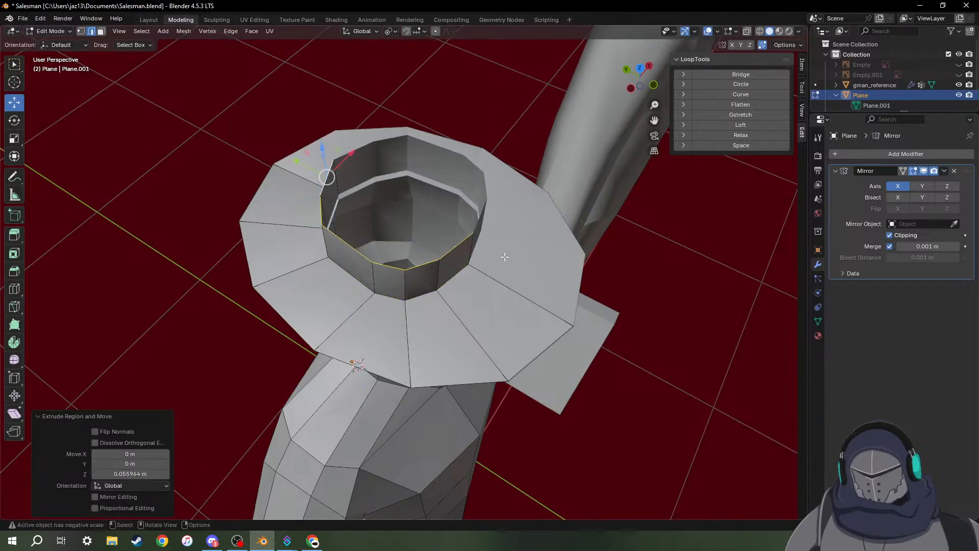
Select the edge loop around the head's top rim and move it slightly down along Z.
middle_click_drag(391, 199, 402, 177)
scroll(431, 174, "down", 3)
middle_click_drag(477, 236, 382, 211)
scroll(408, 247, "up", 6)
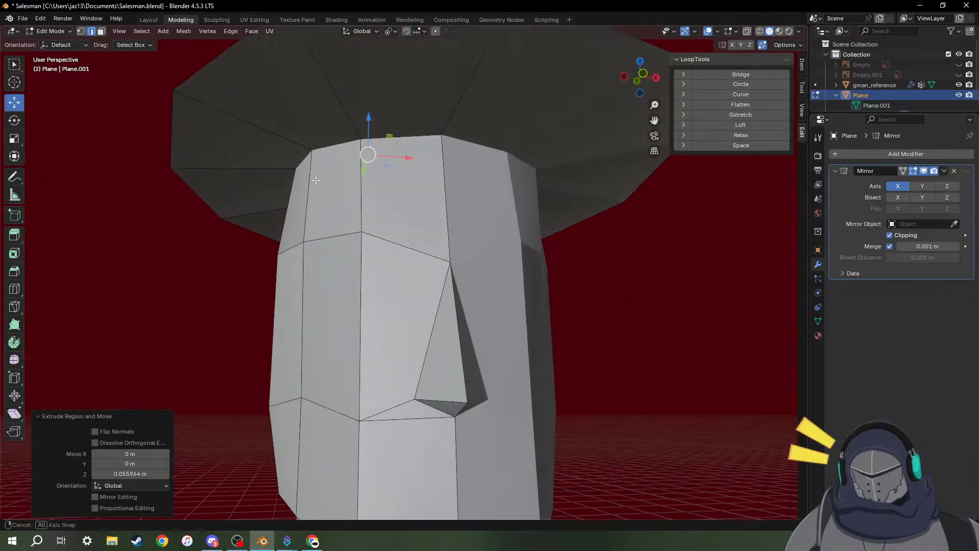
middle_click_drag(325, 185, 392, 189)
middle_click_drag(502, 163, 443, 158)
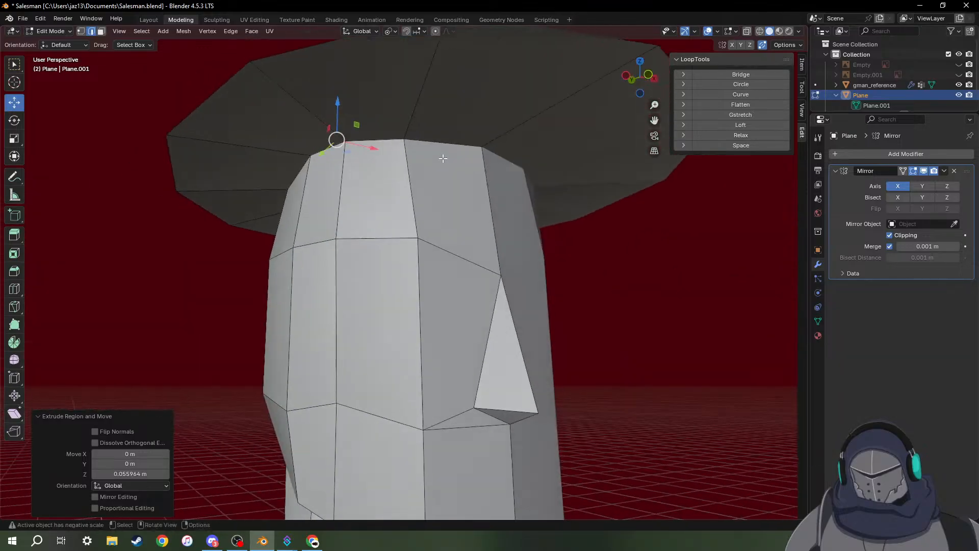
left_click(460, 147)
middle_click_drag(353, 199, 327, 182)
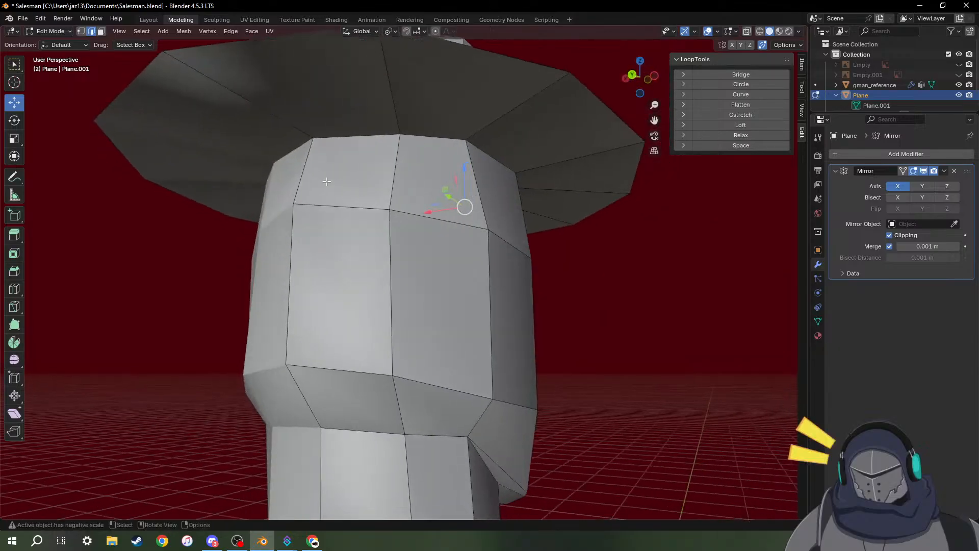
left_click(305, 170)
middle_click_drag(267, 168, 332, 167)
left_click(470, 148)
middle_click_drag(541, 184, 352, 180)
left_click(487, 152, "alt")
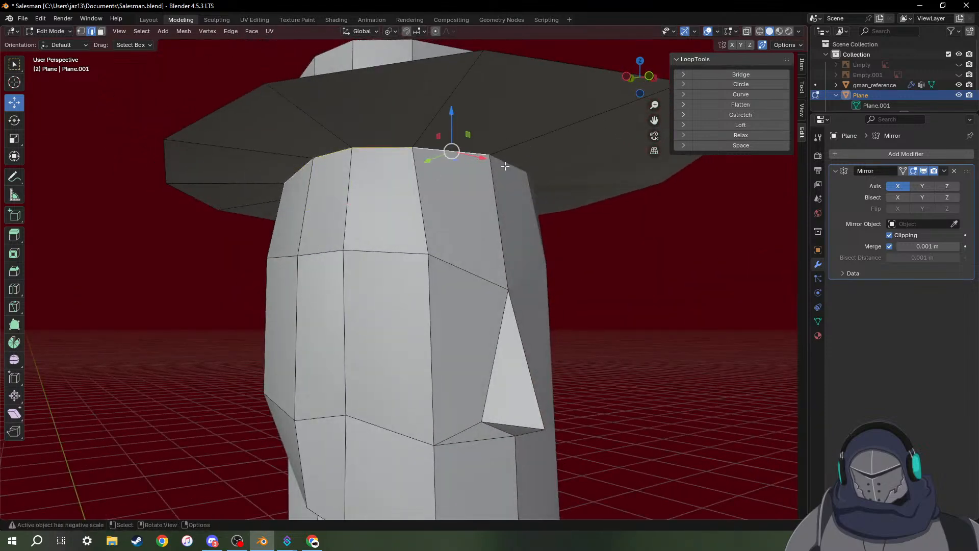
middle_click_drag(505, 167, 464, 140)
left_click_drag(431, 123, 431, 161)
middle_click_drag(431, 161, 449, 211)
left_click(449, 211, "ctrl")
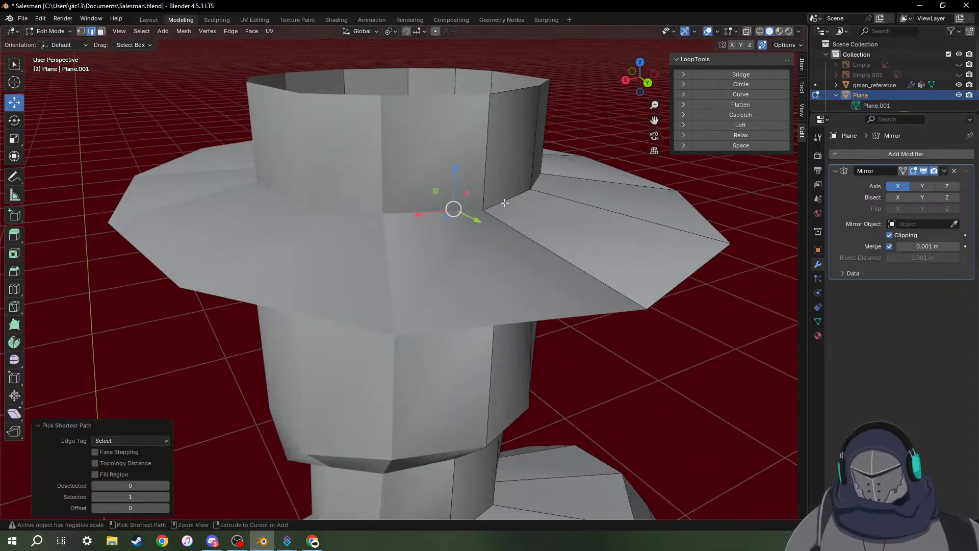
left_click(506, 197, "ctrl")
middle_click_drag(506, 198, 417, 179)
key("alt+a")
left_click(471, 209, "alt")
Select the whole hat, brim and crown wall, and lower it about 0.026 m along Z onto the head.
scroll(417, 179, "down", 4)
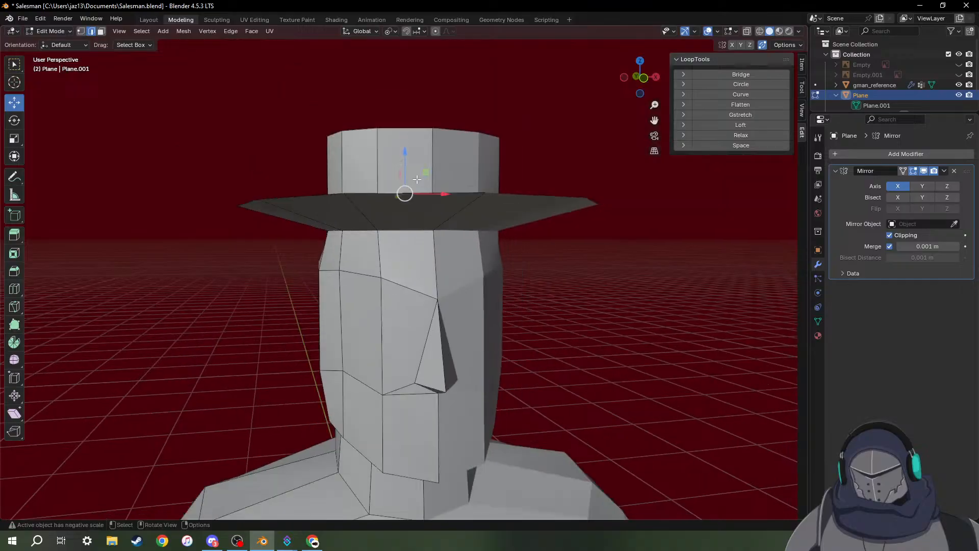
left_click_drag(241, 143, 592, 245)
middle_click_drag(412, 199, 538, 207)
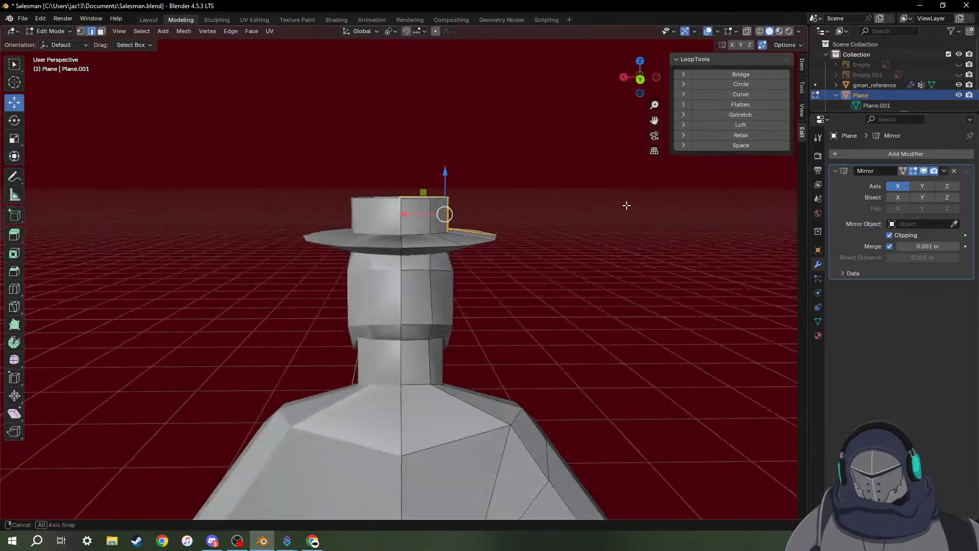
left_click_drag(370, 164, 569, 250)
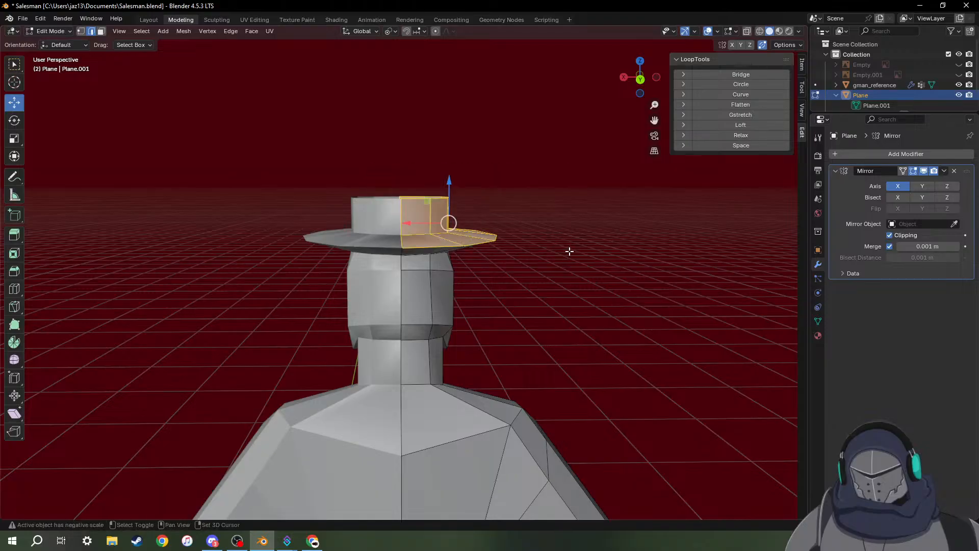
middle_click_drag(569, 249, 420, 245)
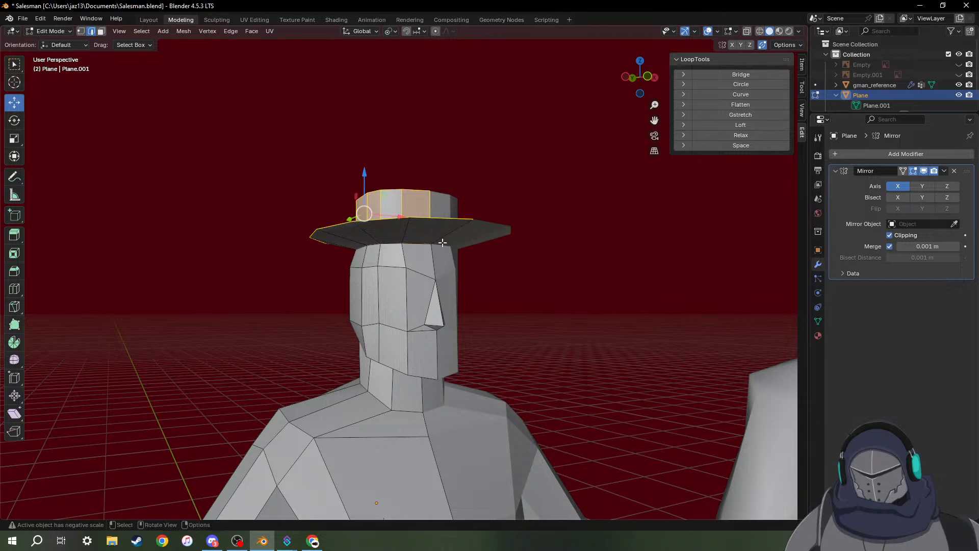
middle_click_drag(423, 245, 457, 285)
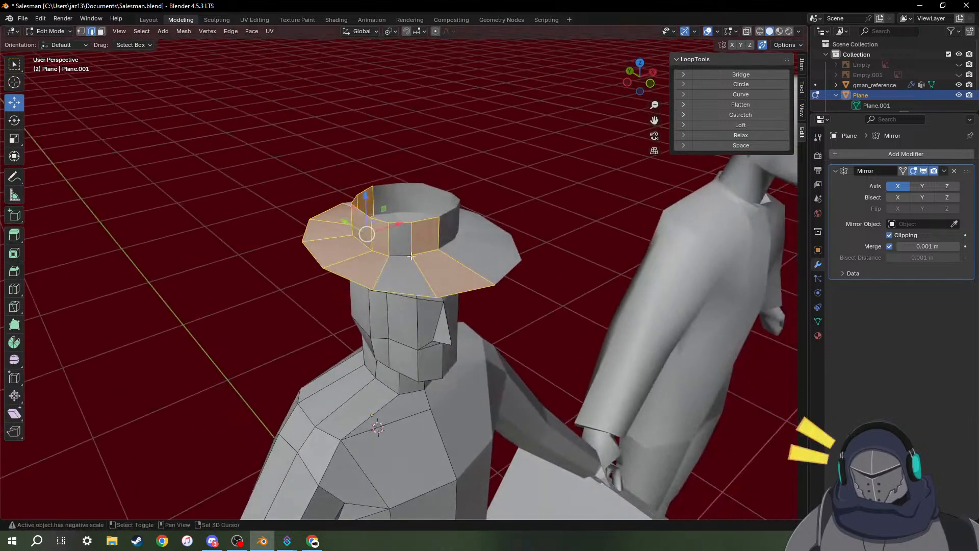
middle_click_drag(400, 251, 378, 198)
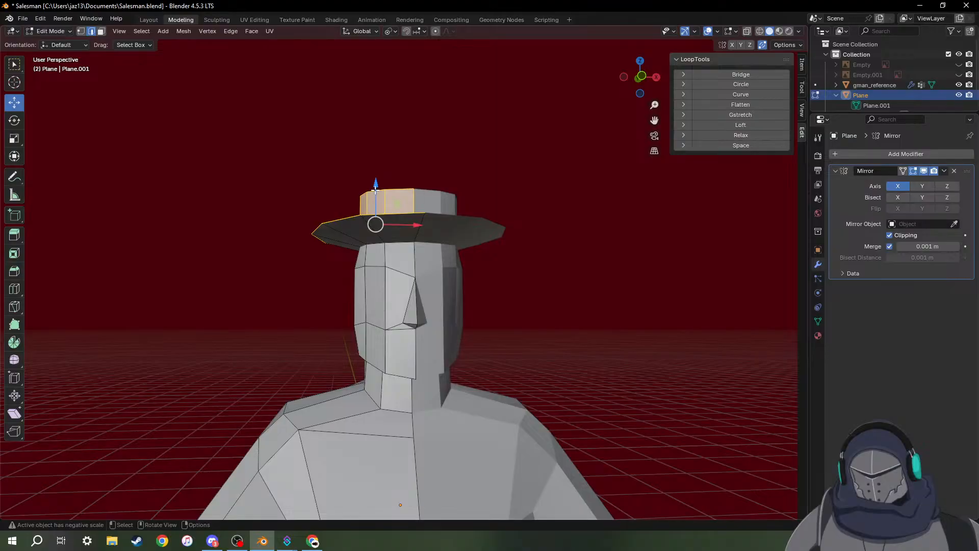
left_click_drag(376, 194, 377, 208)
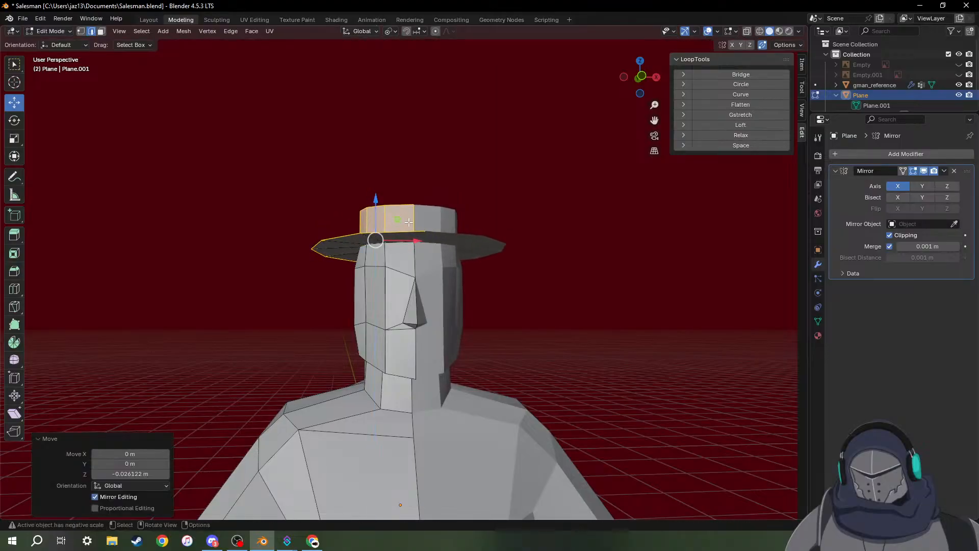
left_click(604, 220)
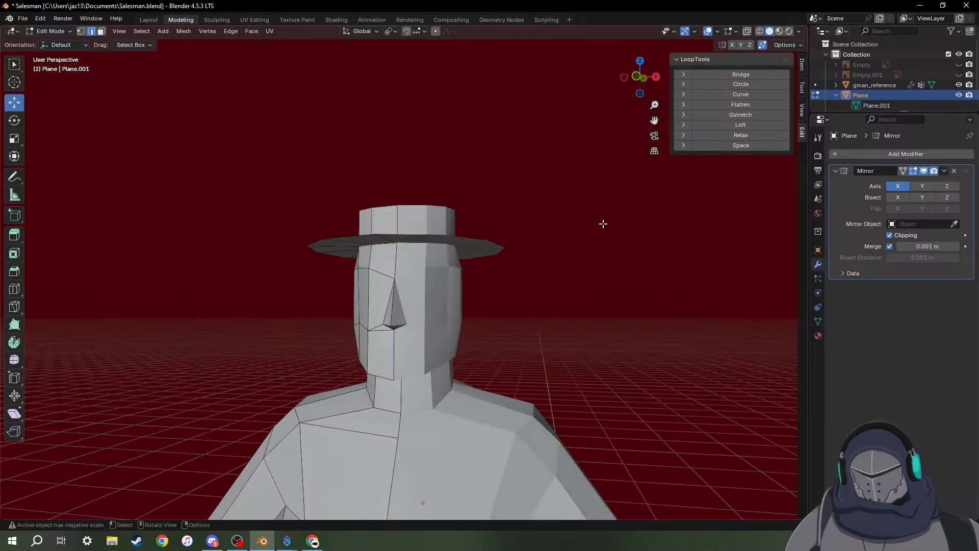
Select the single back-centre vertex on the upper rim of the open crown.
middle_click_drag(604, 221, 520, 285)
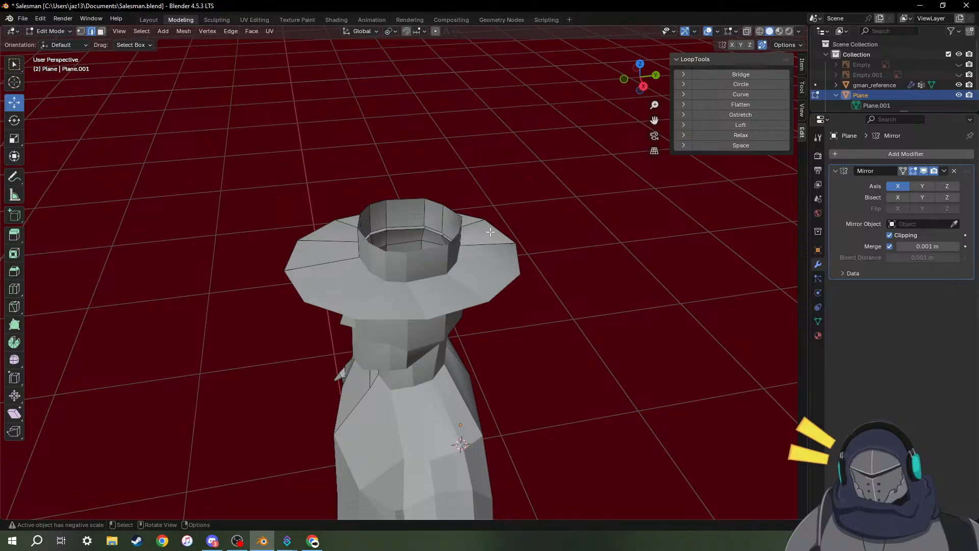
middle_click_drag(493, 235, 589, 221)
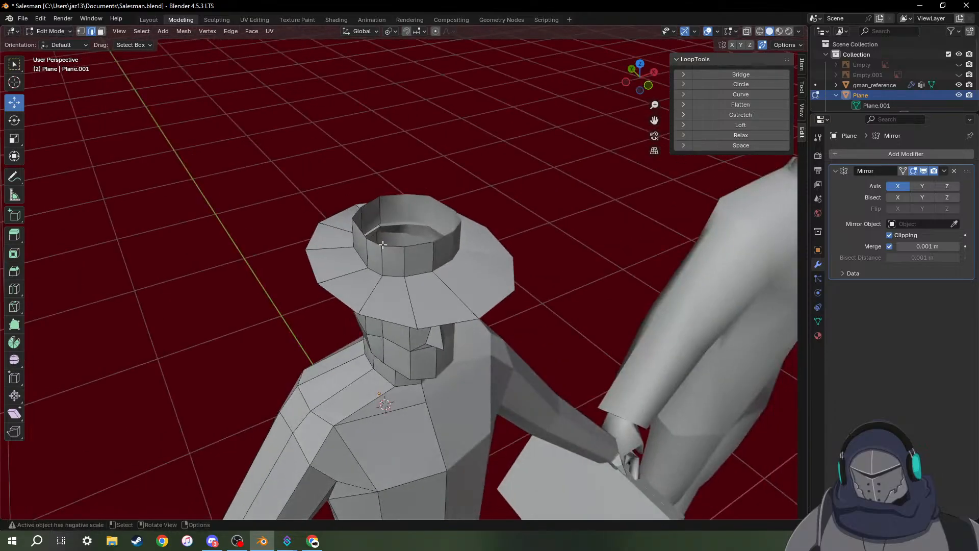
middle_click_drag(383, 245, 410, 272)
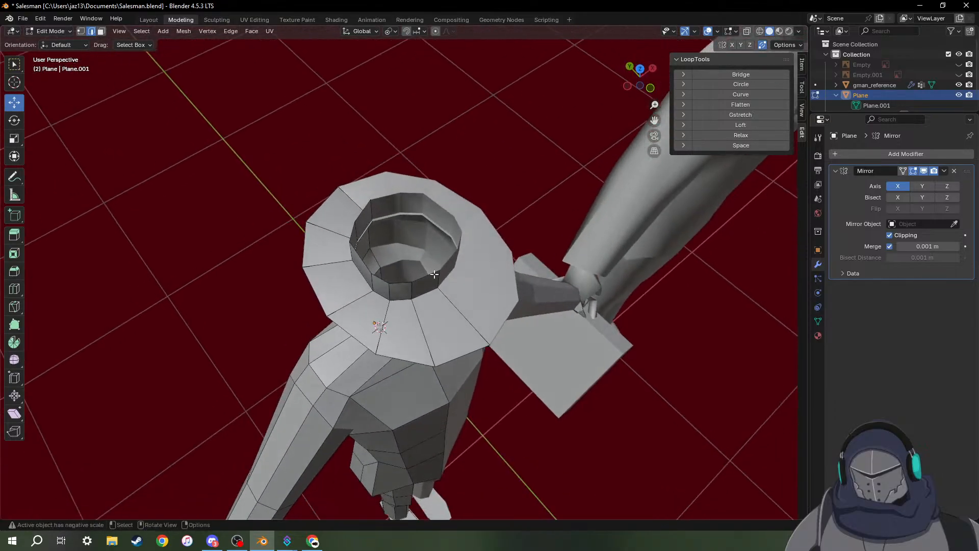
middle_click_drag(400, 272, 501, 266)
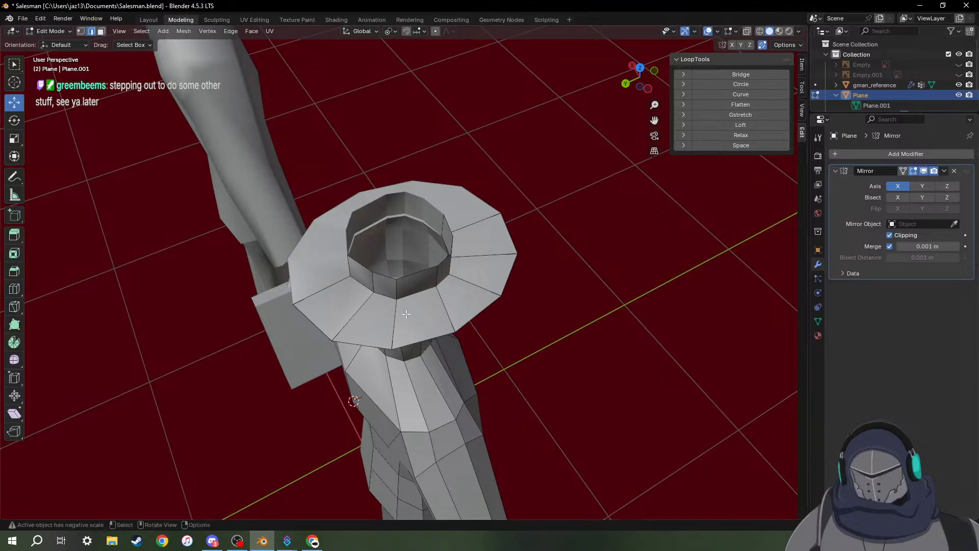
scroll(391, 270, "up", 4)
middle_click_drag(518, 236, 396, 222)
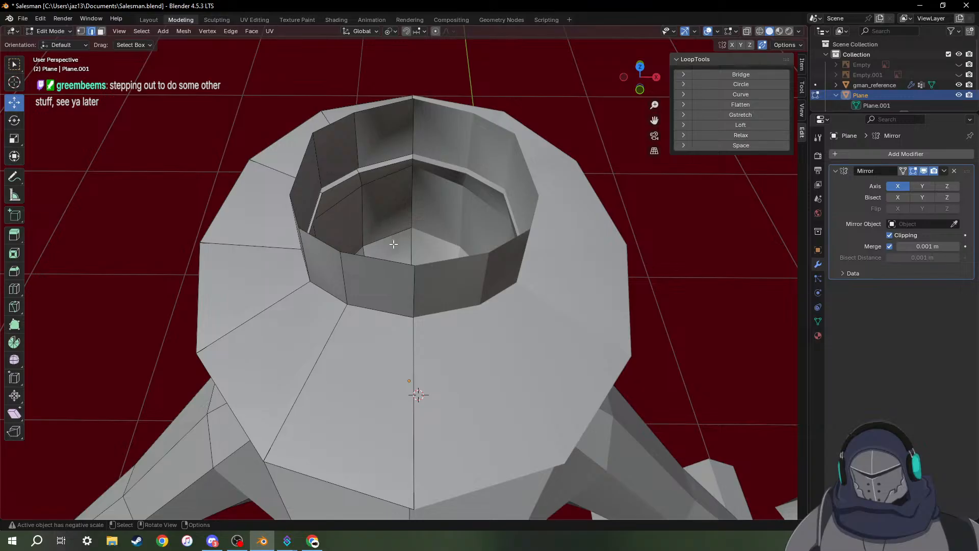
left_click(413, 267)
middle_click_drag(418, 269, 460, 233)
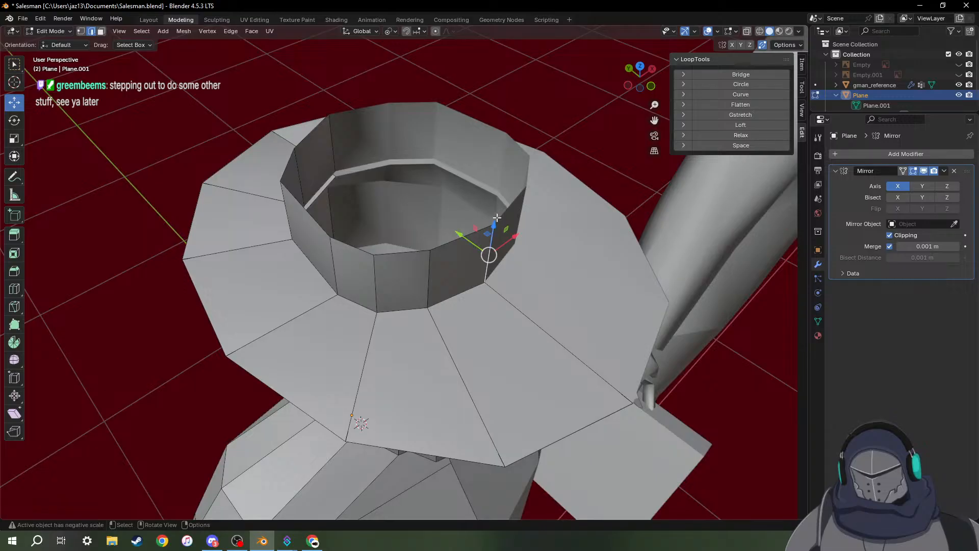
middle_click_drag(510, 213, 535, 239)
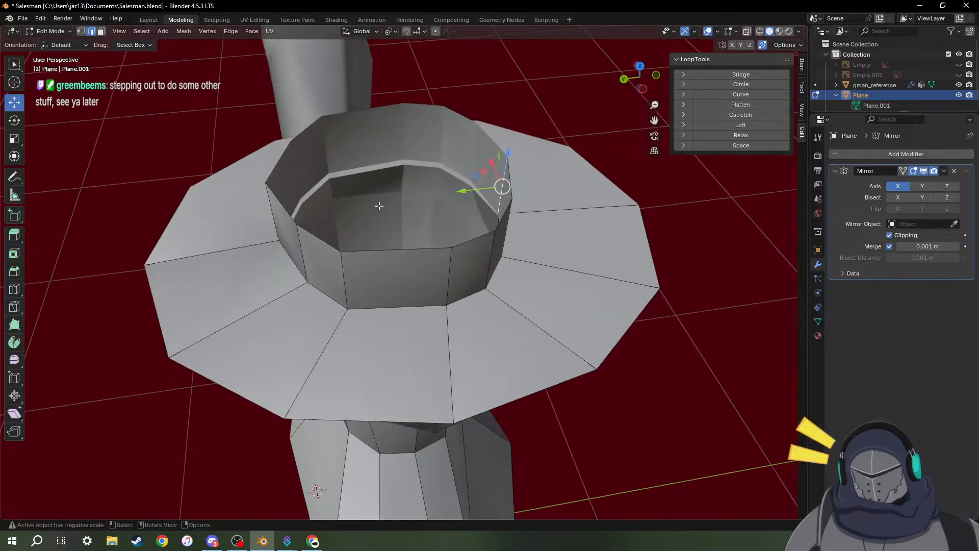
key("1")
middle_click_drag(406, 199, 364, 199)
left_click(333, 235)
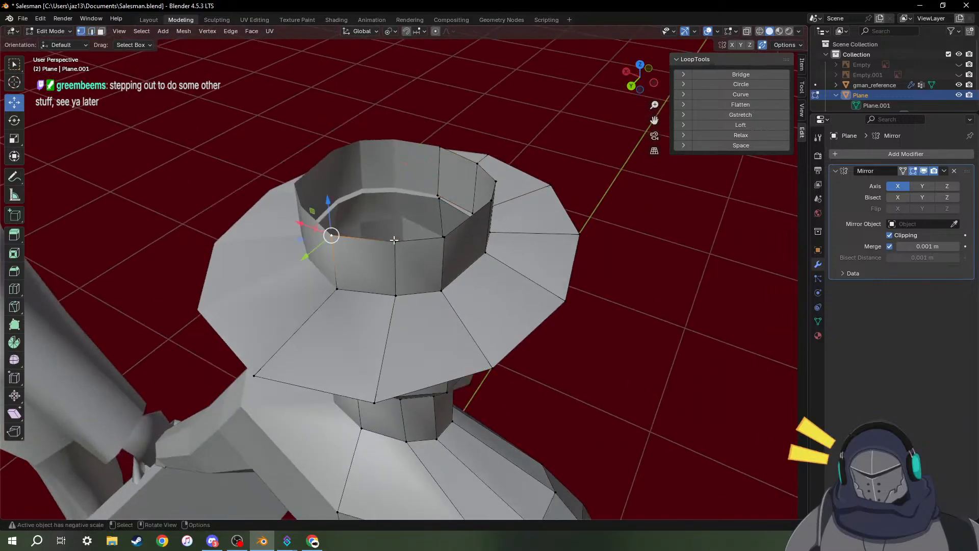
middle_click_drag(394, 240, 450, 255)
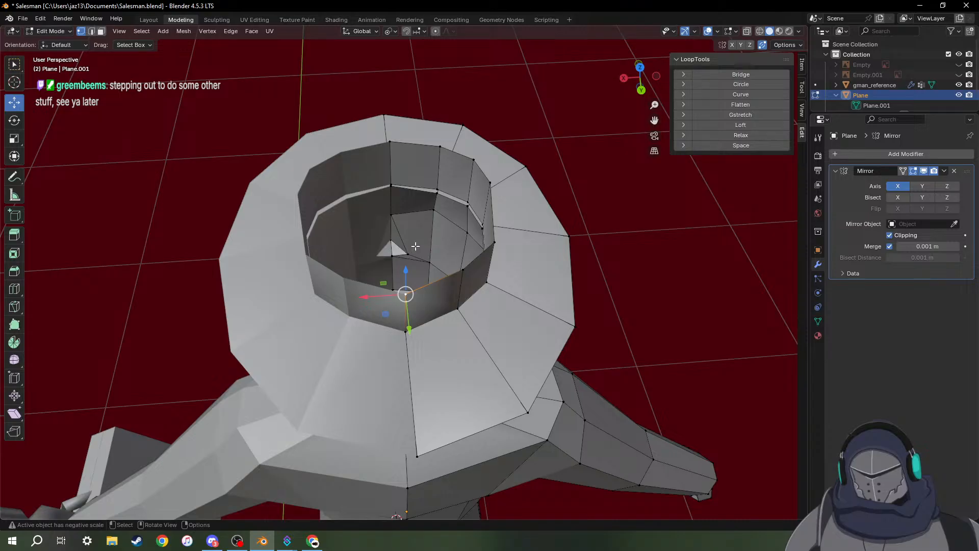
middle_click_drag(438, 200, 541, 195)
key("k")
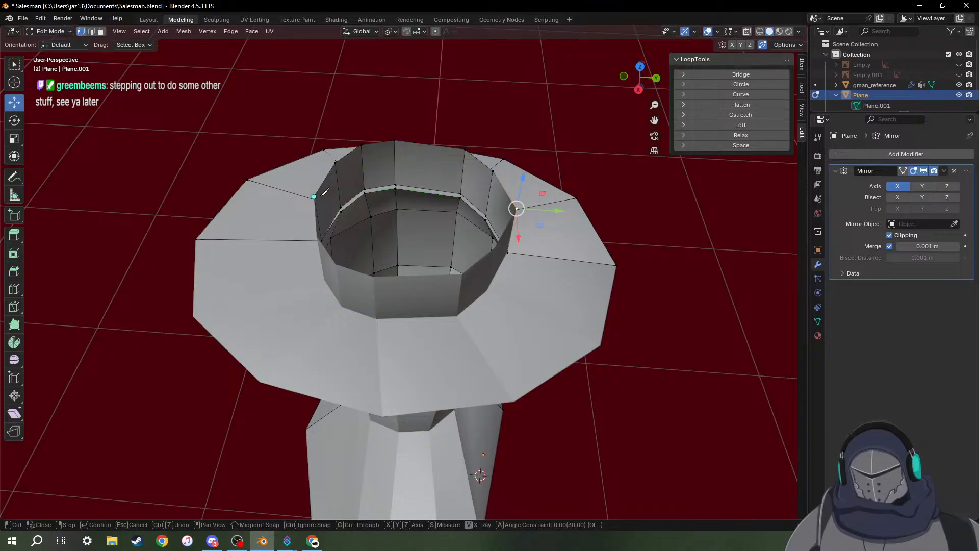
left_click(314, 196)
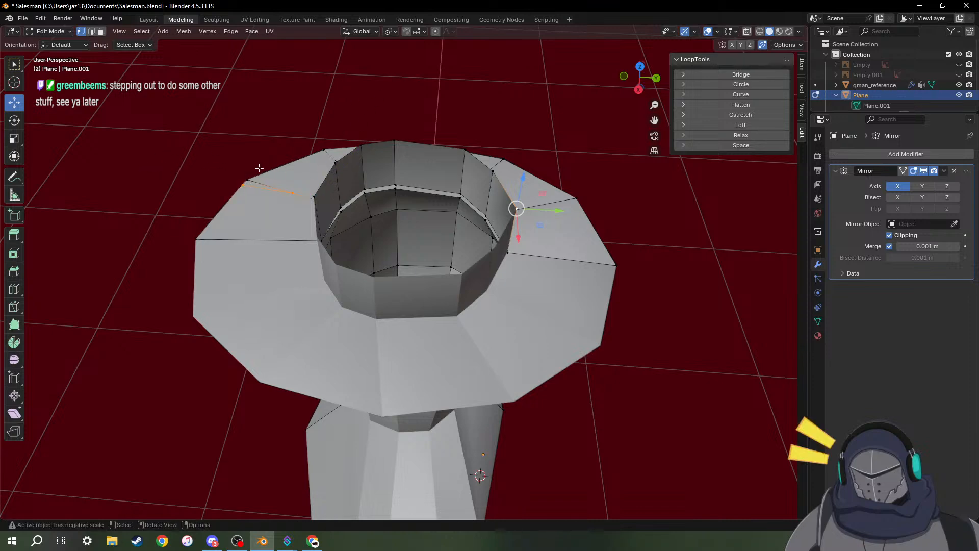
Extend an edge from the selected rim vertex across the crown opening and scale its end to 0 with the opposite centre vertex.
middle_click_drag(482, 138, 457, 223)
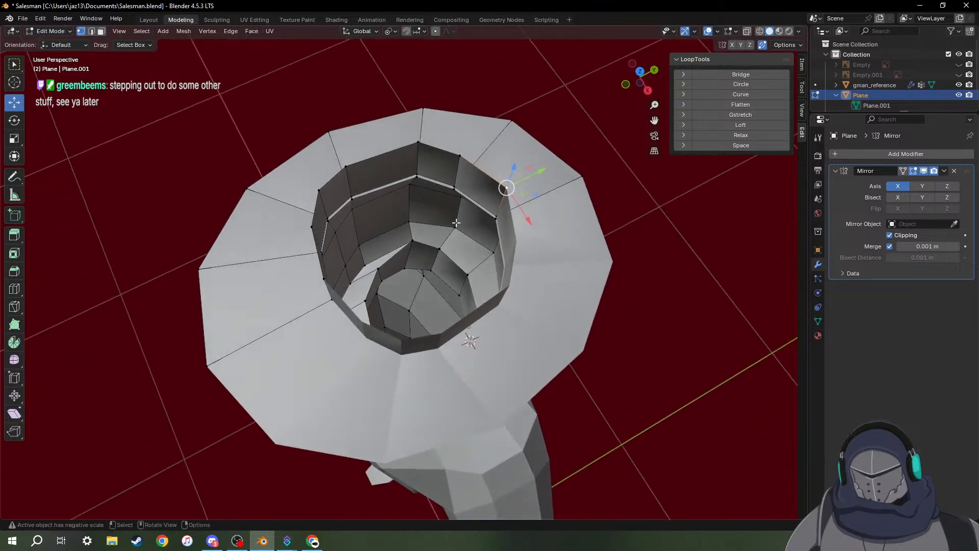
key("g")
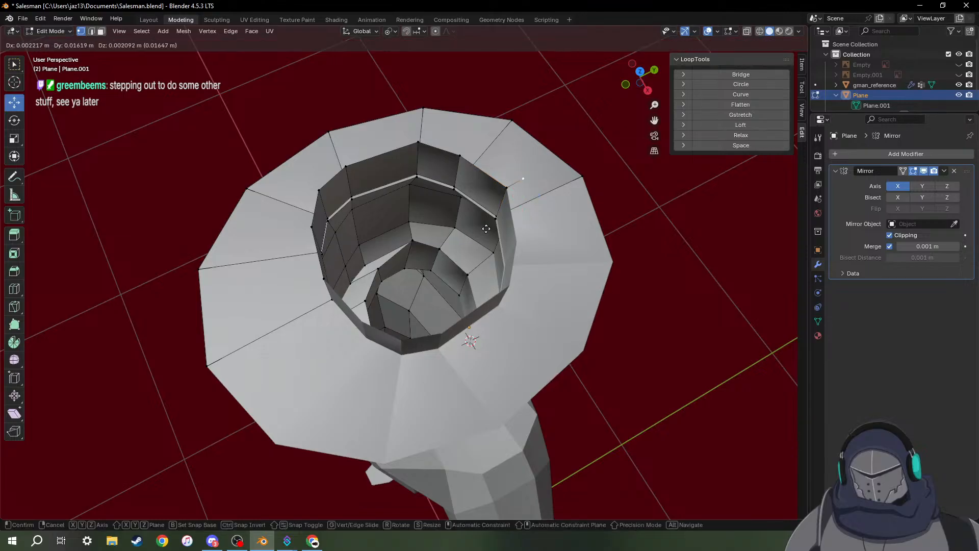
left_click(271, 276)
middle_click_drag(347, 267, 353, 253)
left_click(343, 252, "shift")
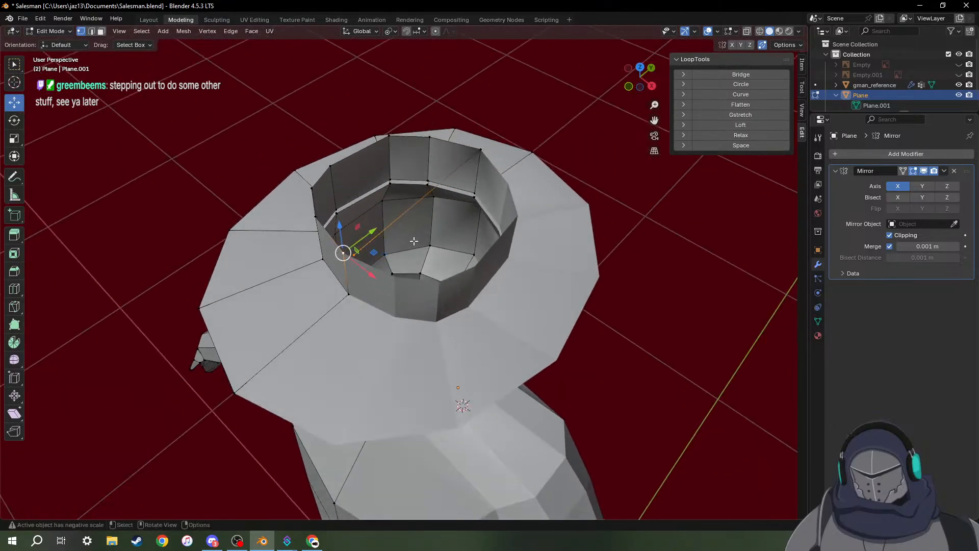
key("s")
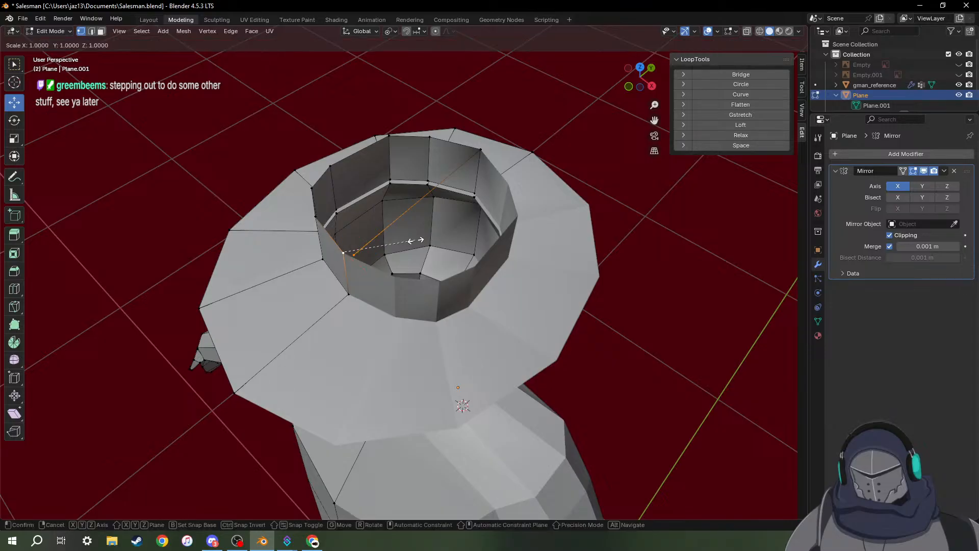
key("0")
key("Return")
middle_click_drag(411, 241, 414, 203)
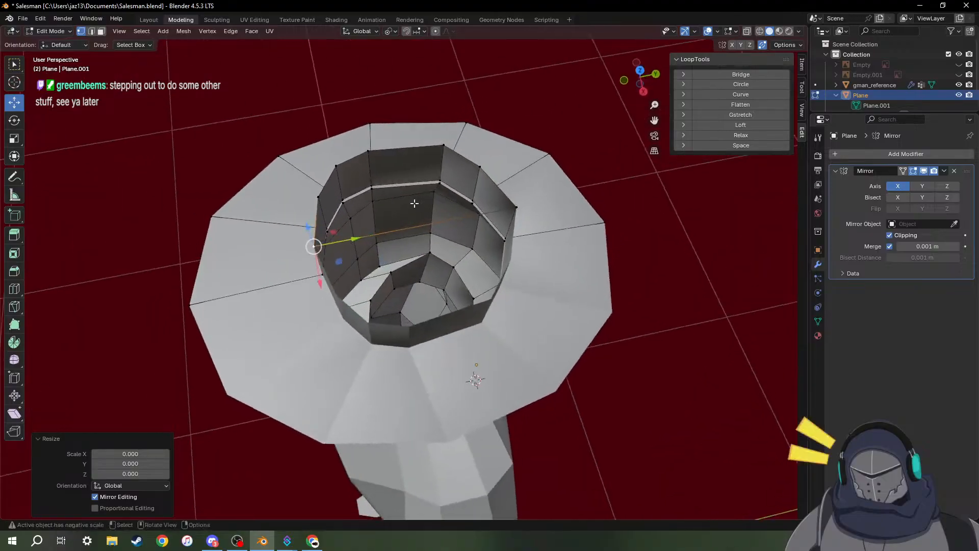
key("k")
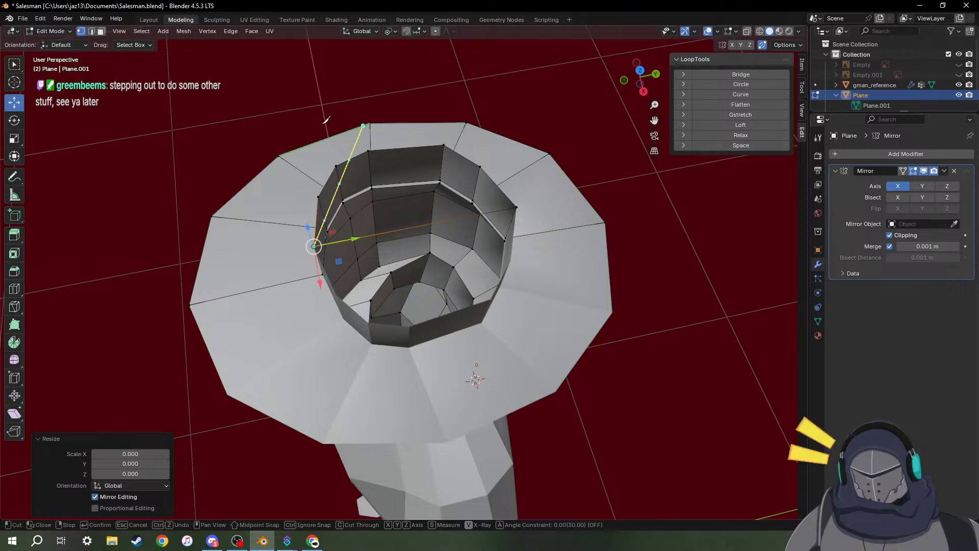
left_click(191, 142)
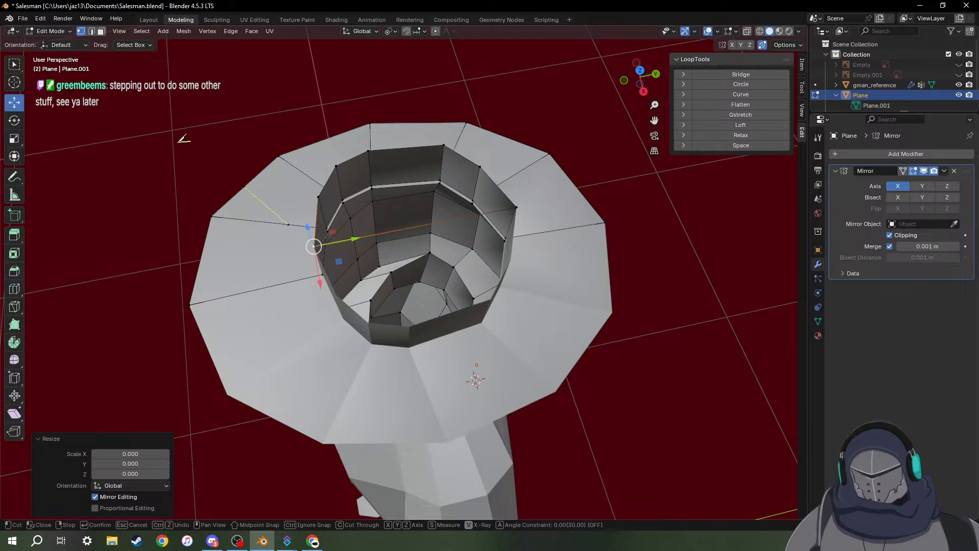
key("Escape")
Select the centre edge and the crown's upper half rim, and fill them with a single face.
middle_click_drag(339, 176, 443, 170)
scroll(390, 128, "up", 4)
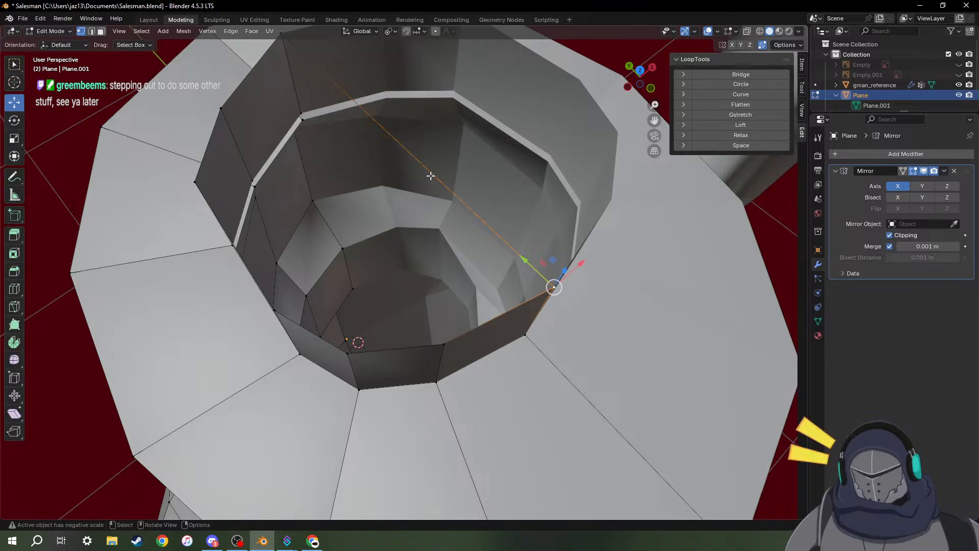
middle_click_drag(418, 173, 468, 166)
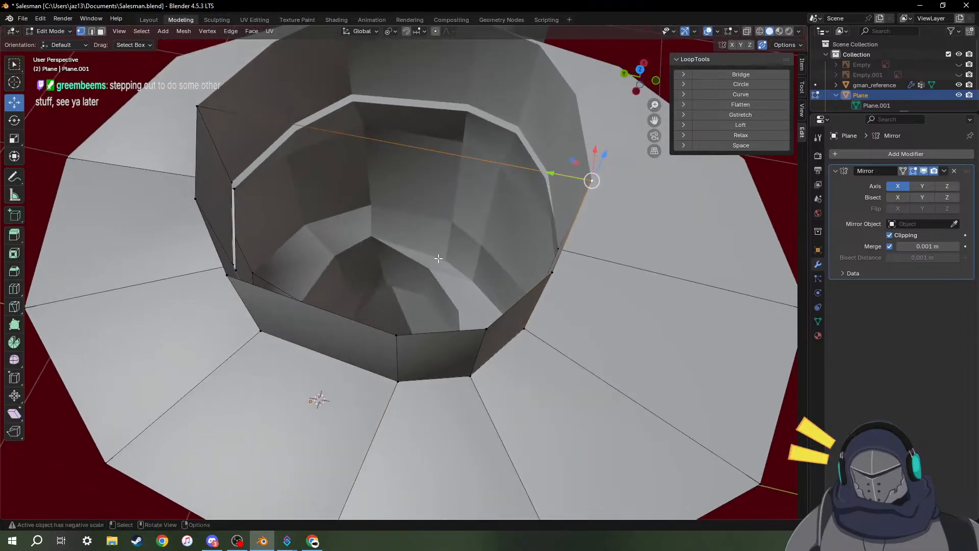
key("2")
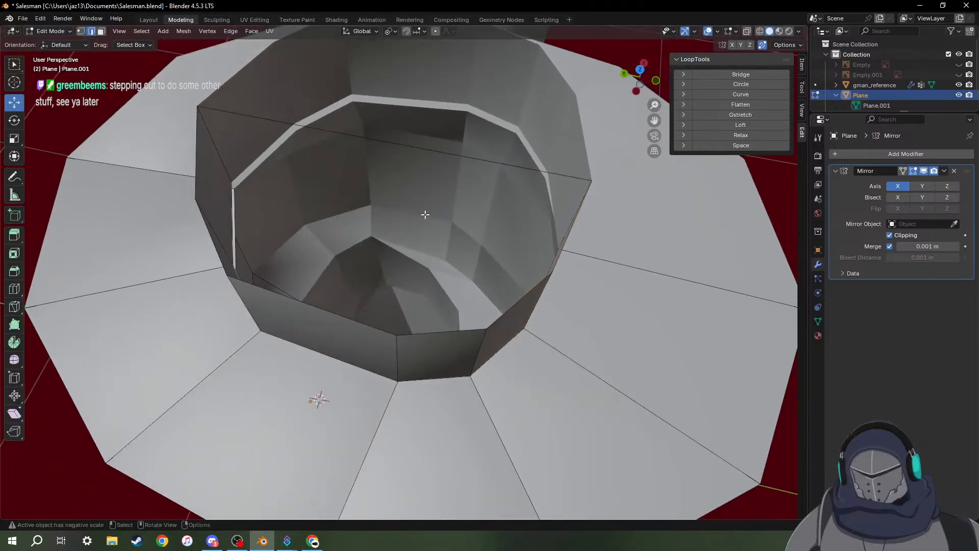
left_click(510, 167)
middle_click_drag(547, 200, 561, 200)
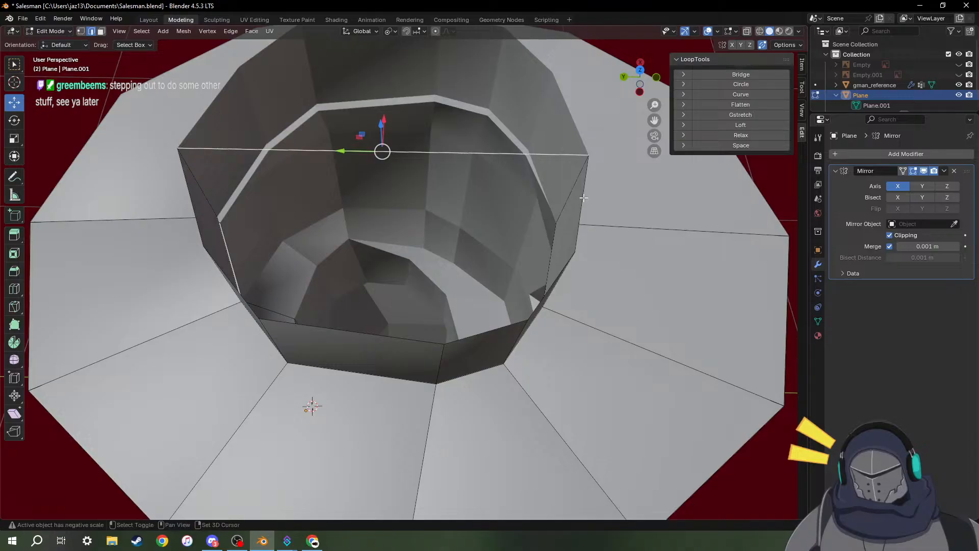
left_click(583, 200, "shift")
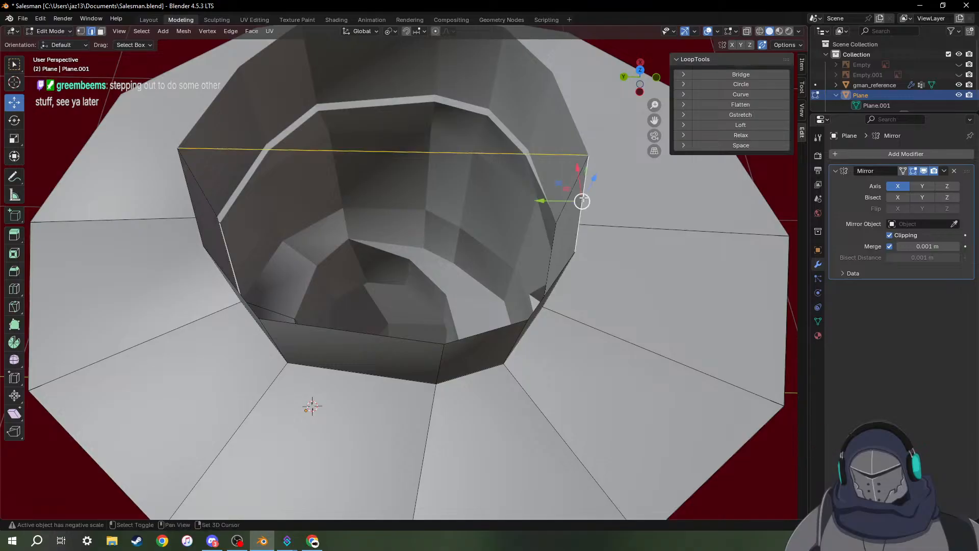
left_click(189, 184, "alt")
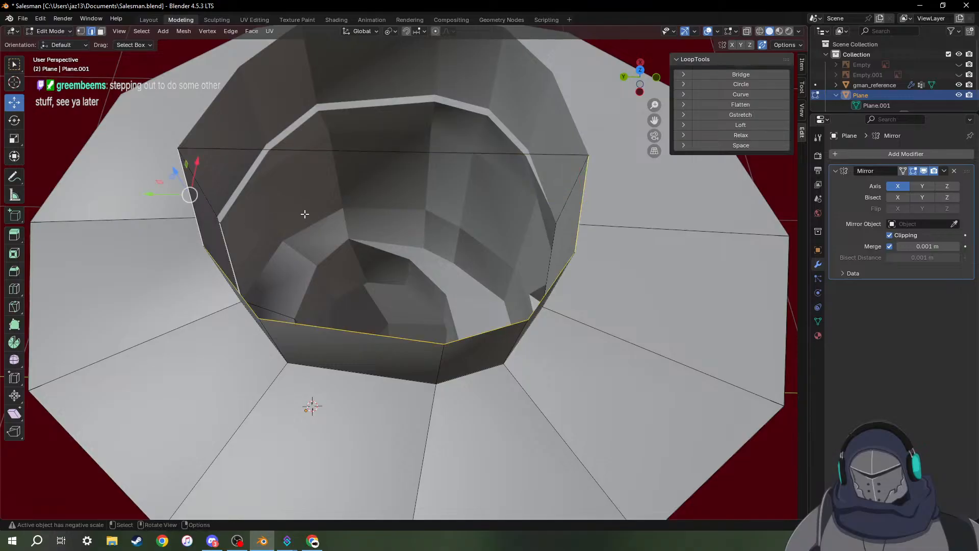
key("f")
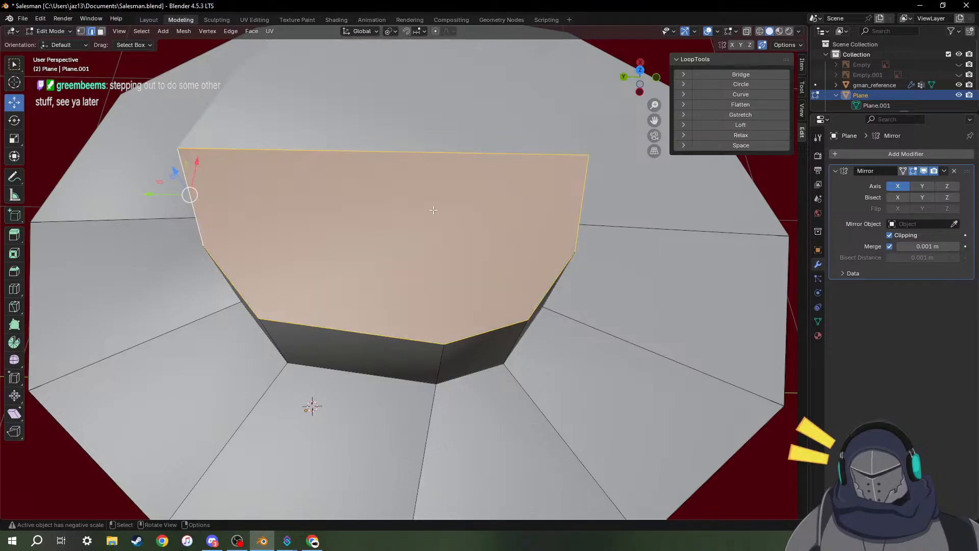
Knife-cut the crown's top face from the middle of its centre edge to the five intermediate rim vertices in a fan.
middle_click_drag(433, 210, 363, 136)
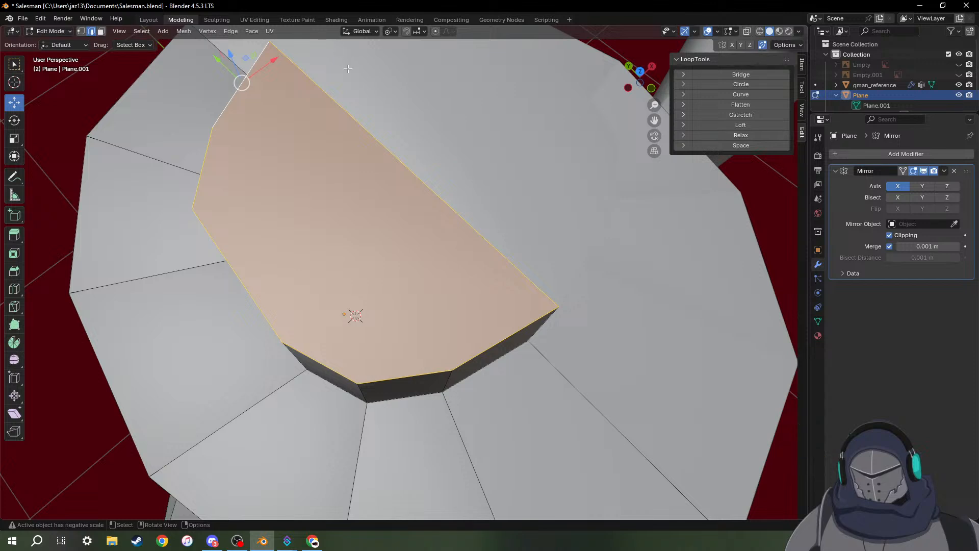
key("k")
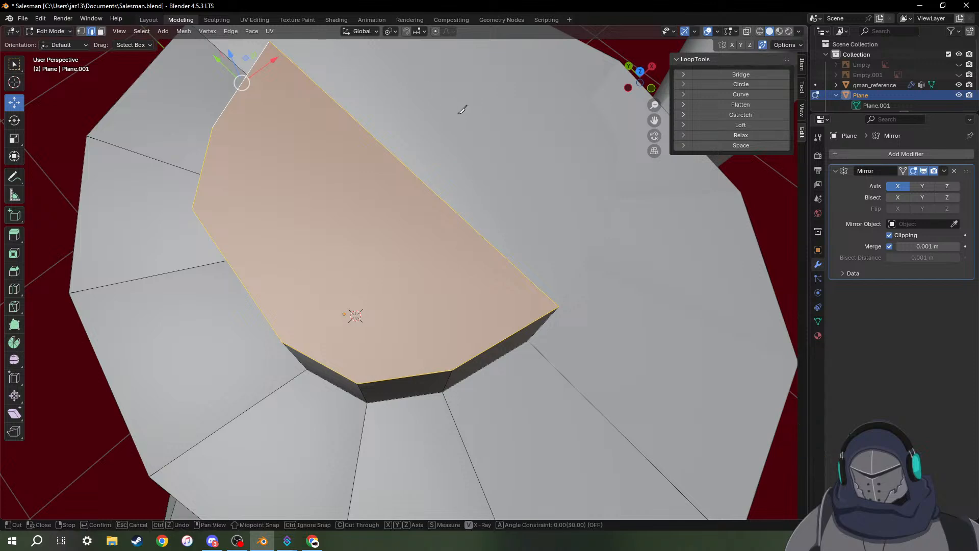
left_click(453, 369)
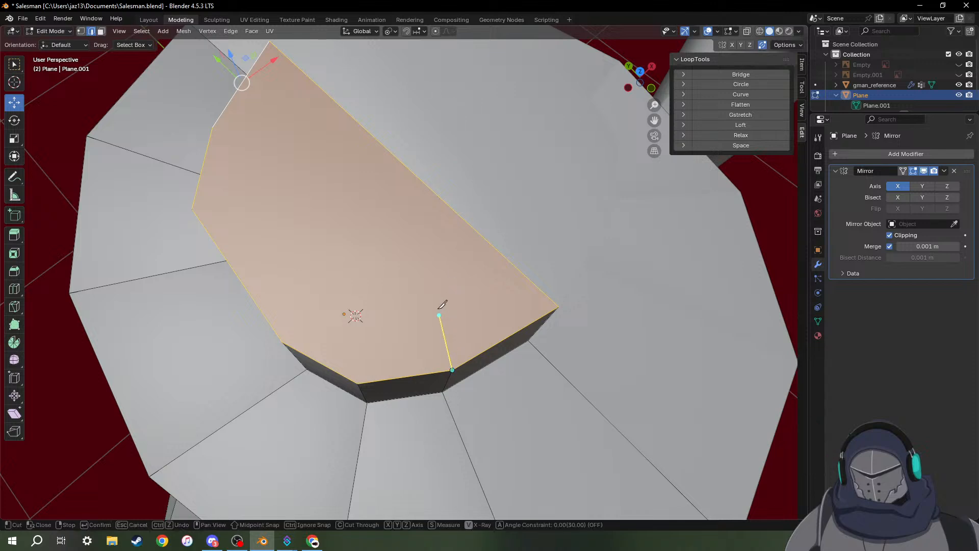
left_click(406, 166)
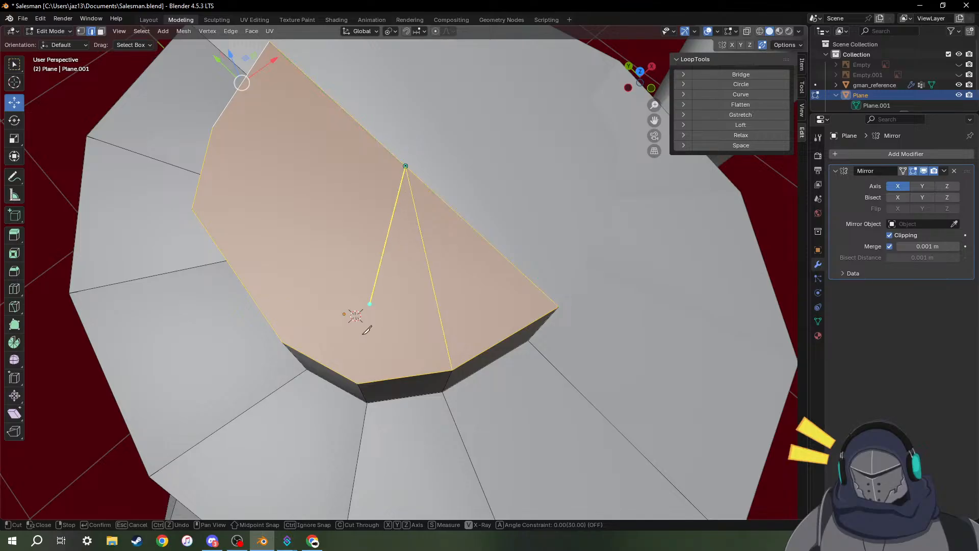
left_click(358, 382)
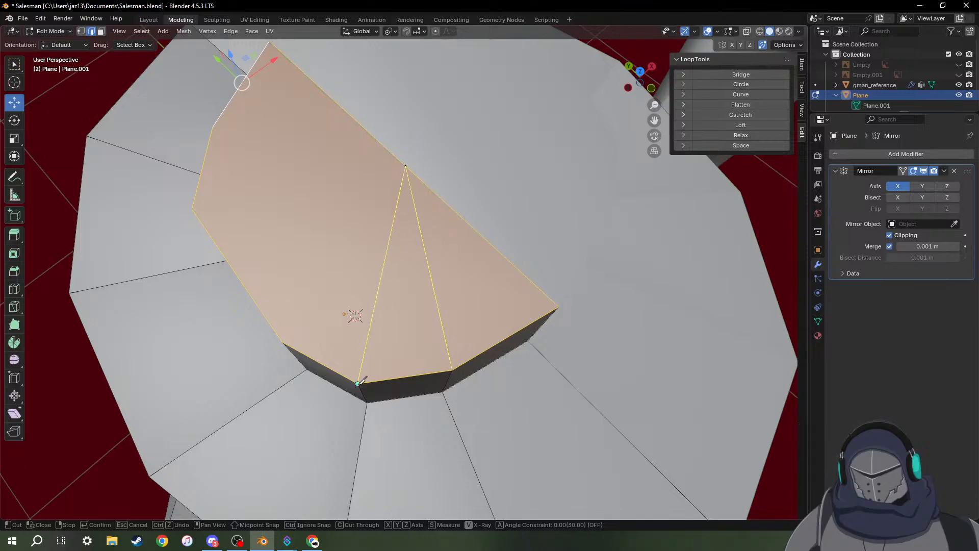
left_click(282, 342)
left_click(406, 164)
left_click(192, 207)
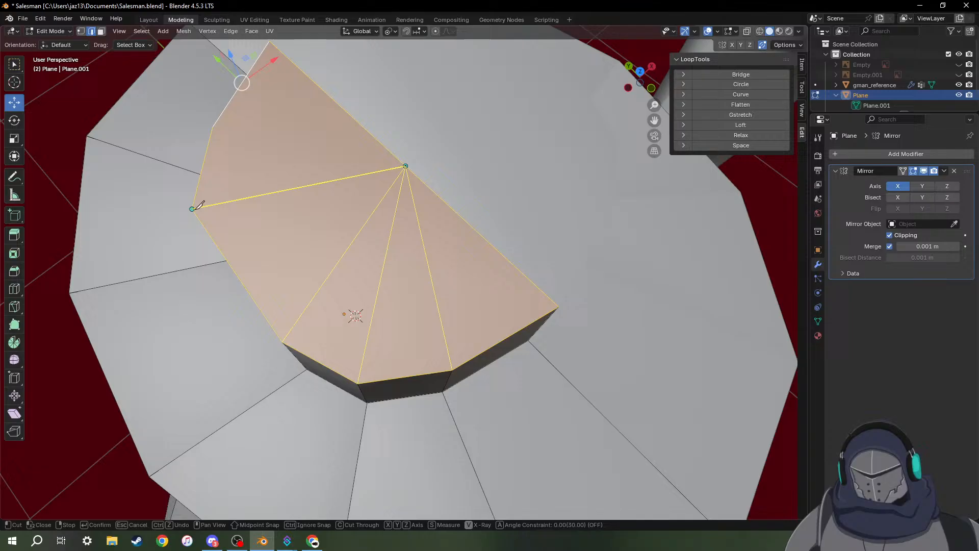
left_click(214, 126)
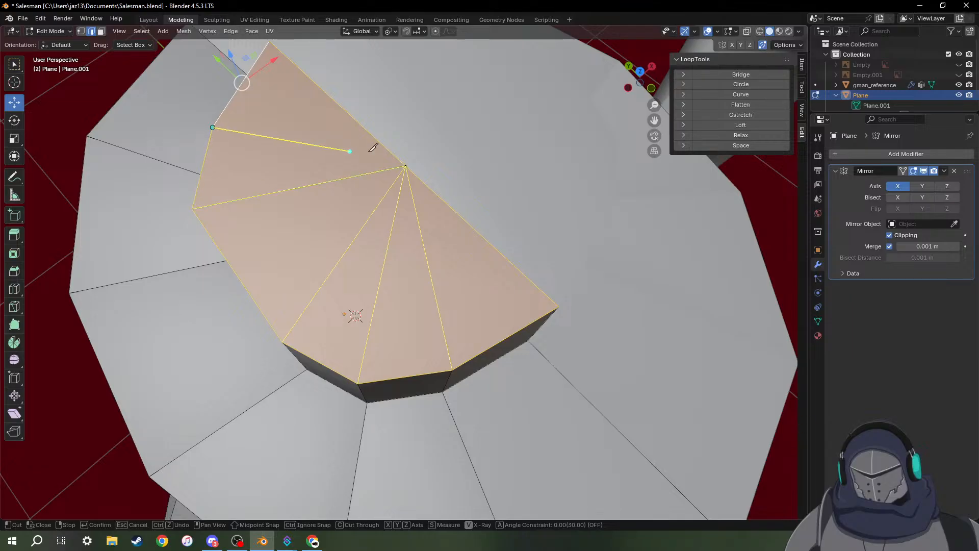
left_click(406, 166)
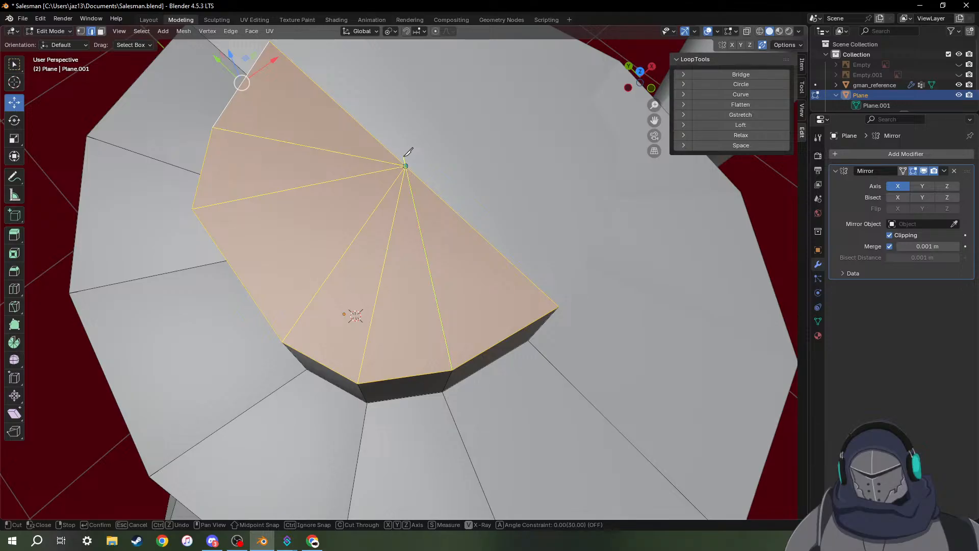
key("Return")
Examine the closed hat's shape and fit on the head from the front, above and the side.
middle_click_drag(423, 238, 388, 199)
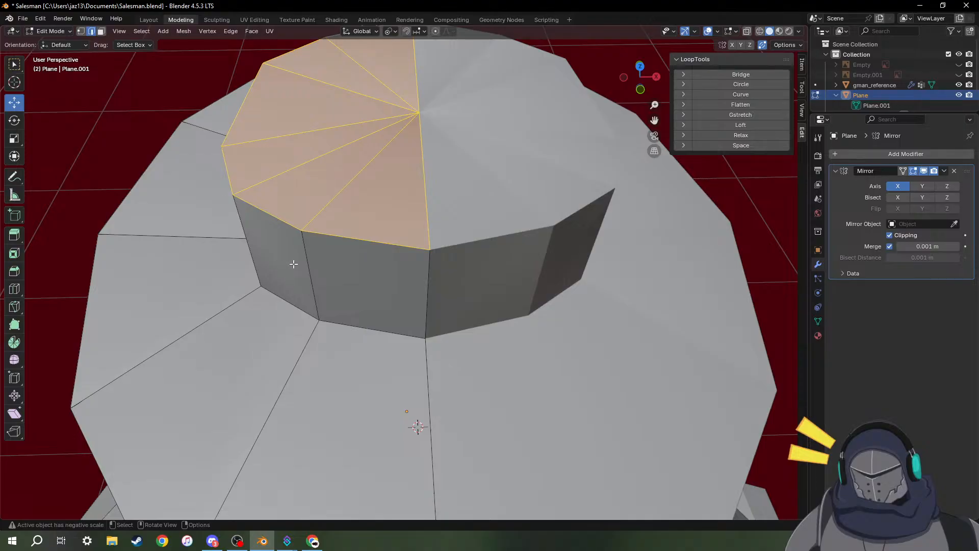
scroll(326, 267, "down", 7)
middle_click_drag(393, 397, 396, 322)
scroll(396, 323, "up", 1)
scroll(395, 322, "up", 2)
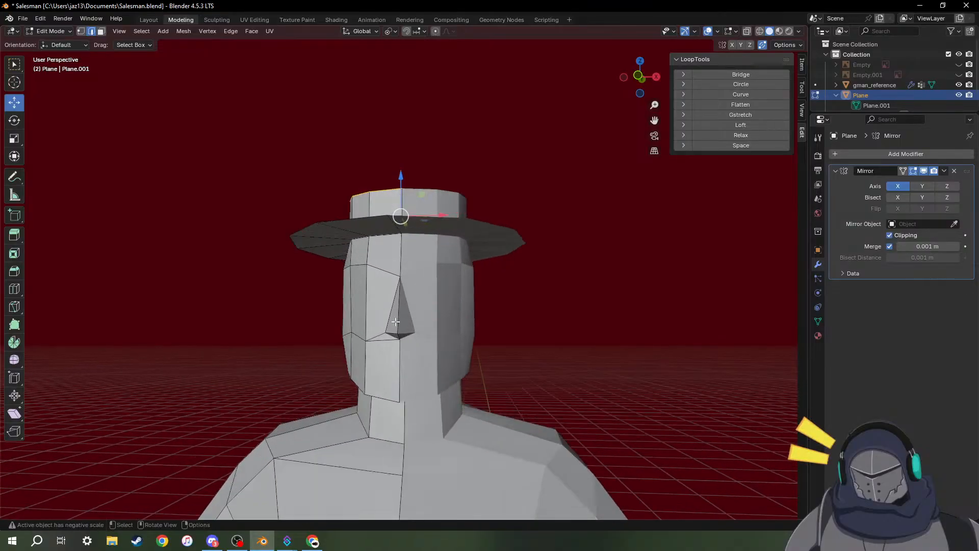
scroll(396, 322, "up", 1)
scroll(408, 317, "down", 4)
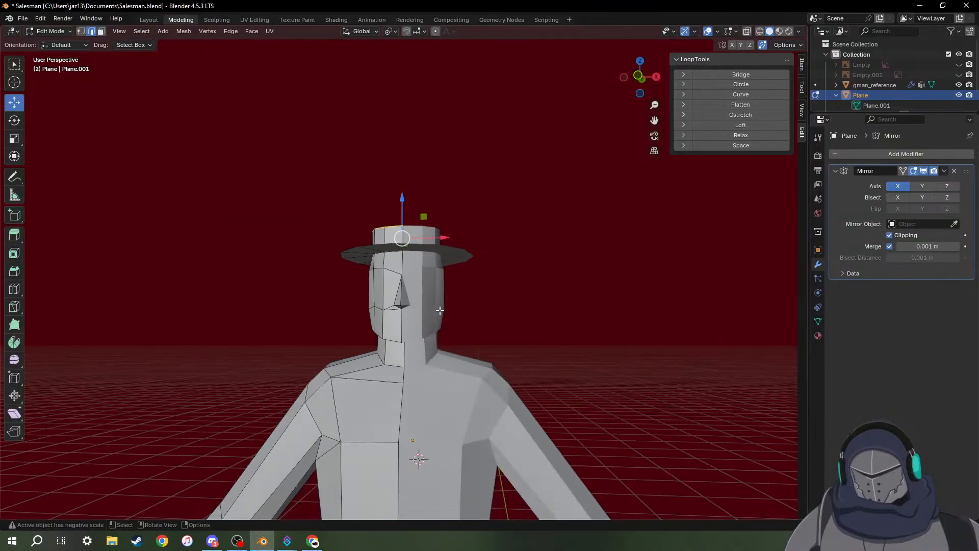
scroll(333, 261, "up", 7)
middle_click_drag(341, 219, 464, 389)
scroll(454, 367, "down", 2)
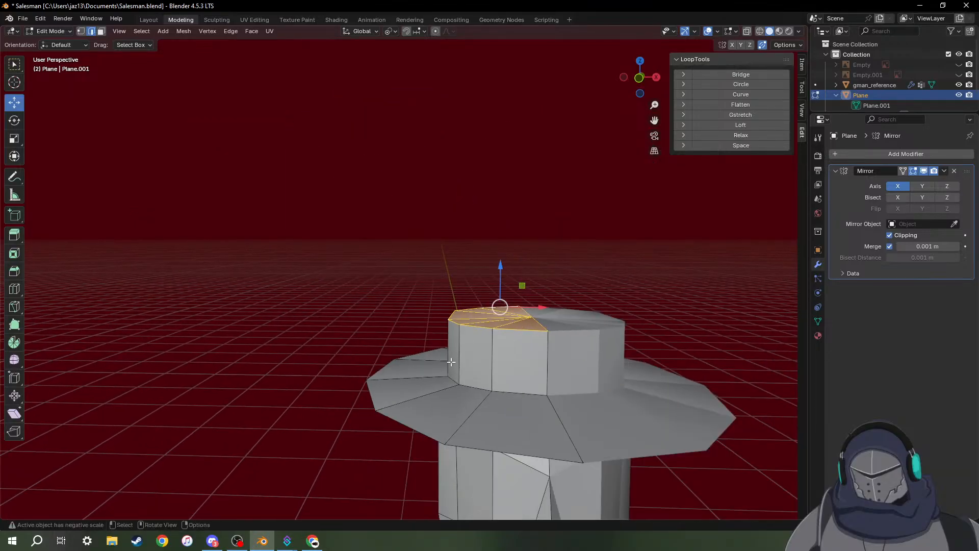
left_click(402, 243)
middle_click_drag(444, 243, 495, 320)
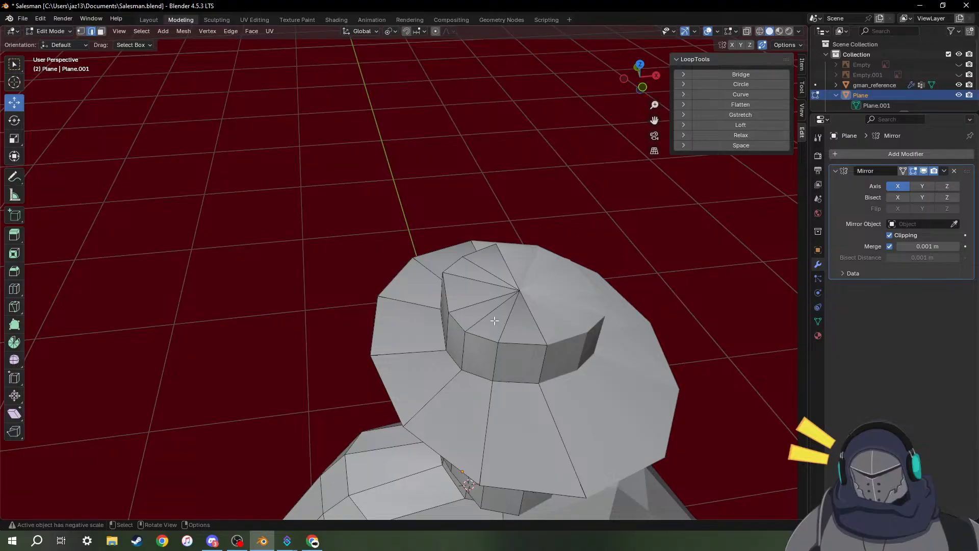
middle_click_drag(495, 320, 445, 278)
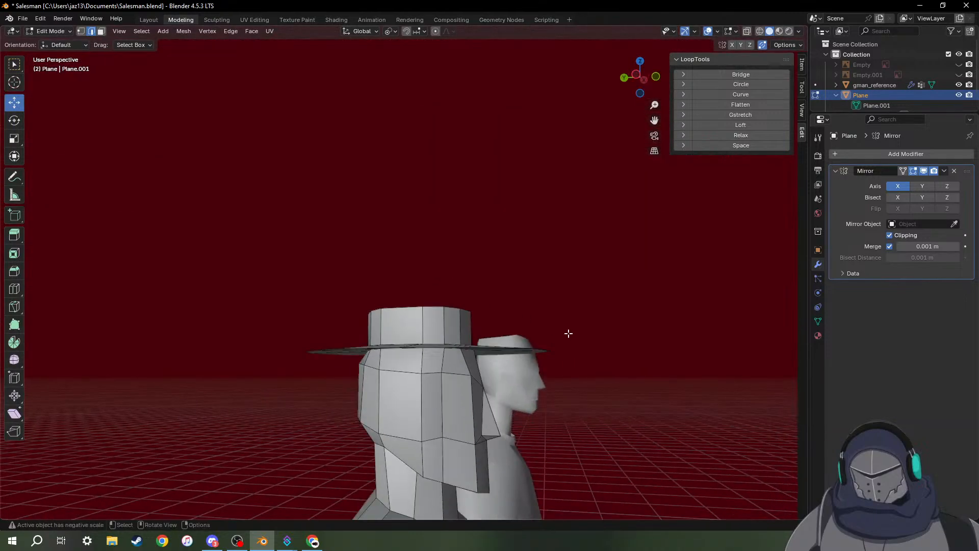
mouse_move(517, 324)
middle_mouse_down()
mouse_move(507, 320)
mouse_move(553, 328)
mouse_move(531, 315)
middle_mouse_up()
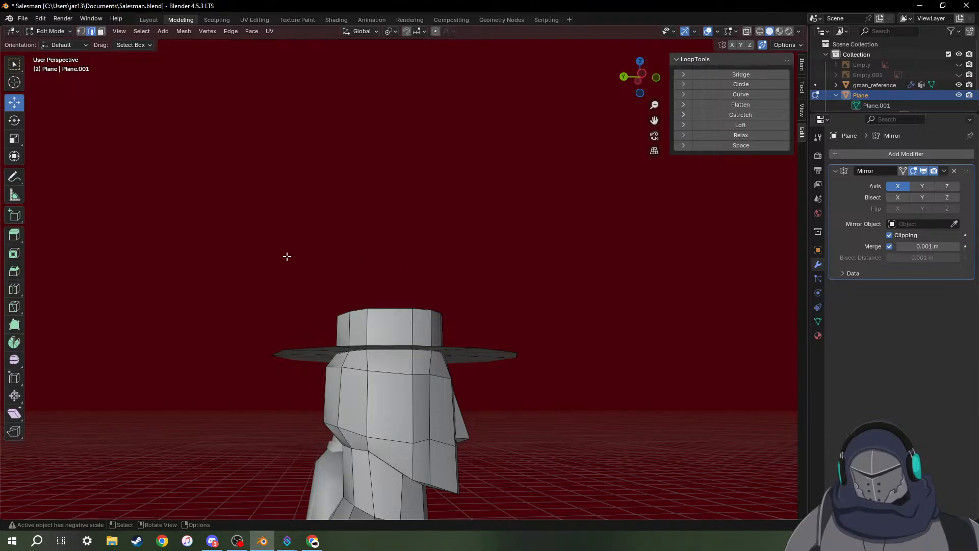
left_click_drag(173, 245, 632, 369)
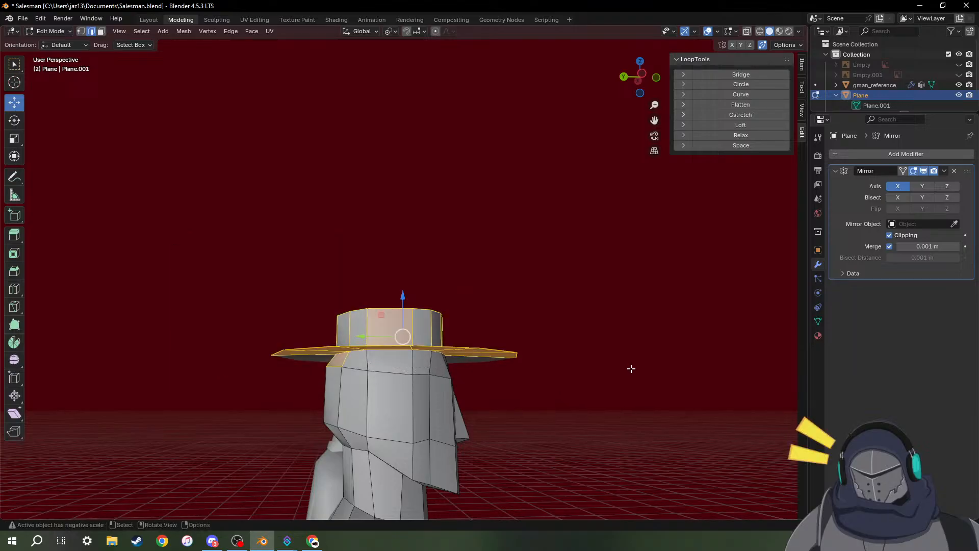
scroll(390, 389, "up", 3)
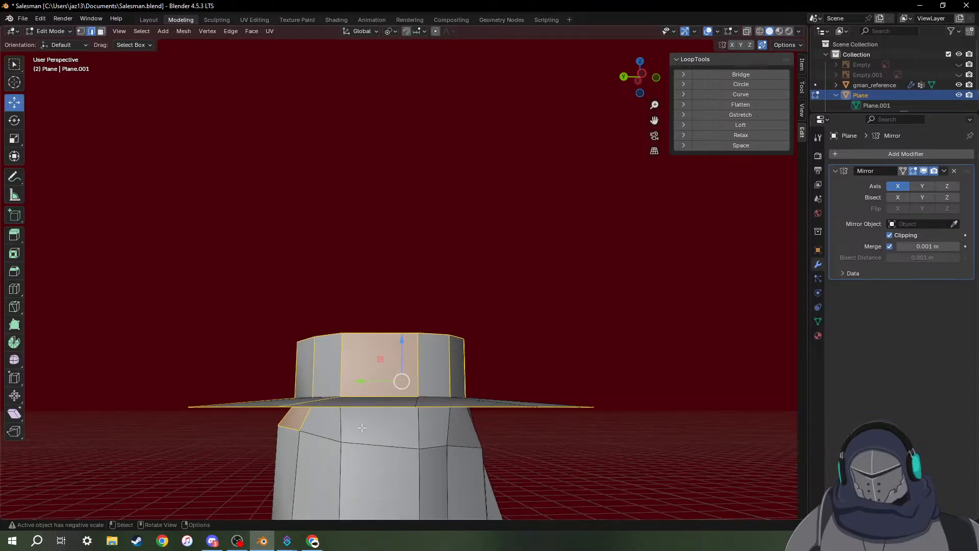
middle_click_drag(368, 426, 380, 408)
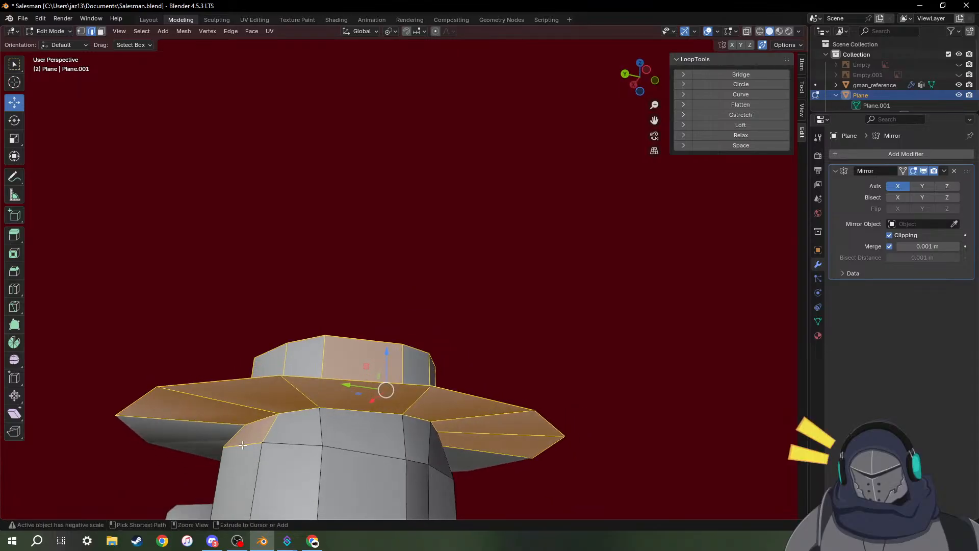
left_click(245, 435, "shift")
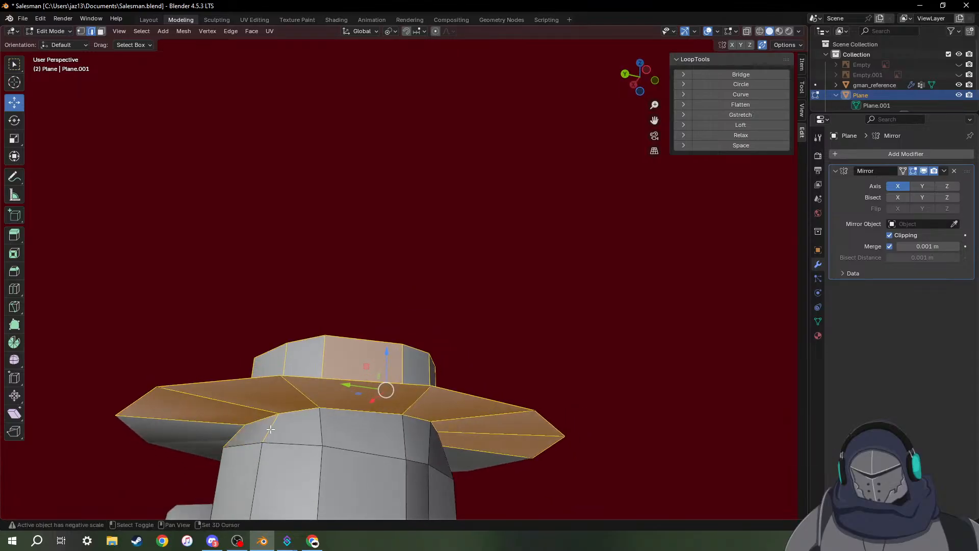
left_click(236, 433, "shift")
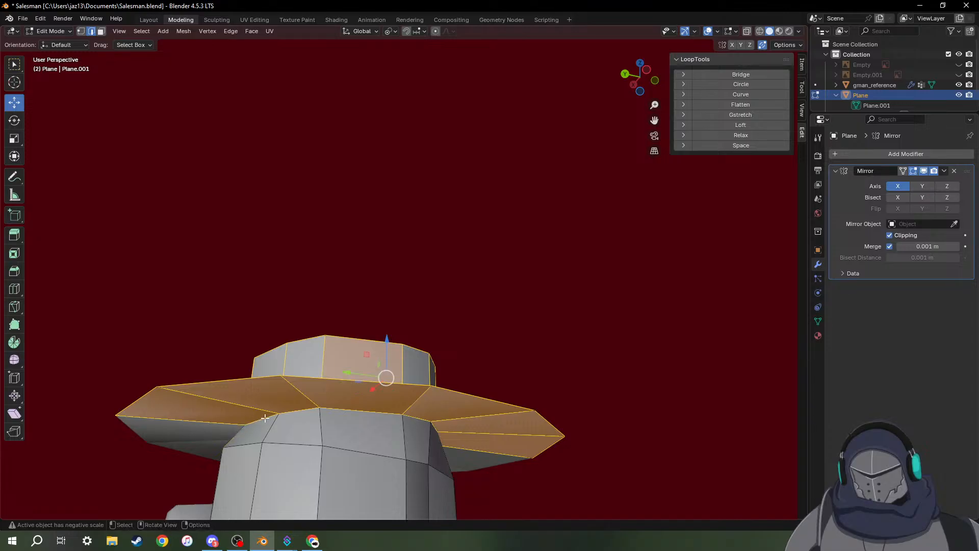
left_click(264, 418, "shift")
left_click(298, 411, "shift")
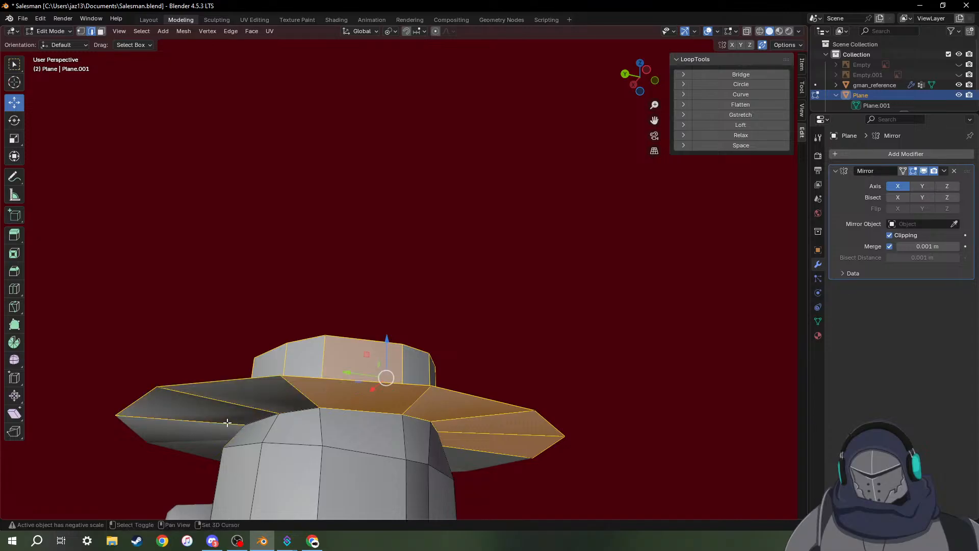
left_click(378, 413, "shift")
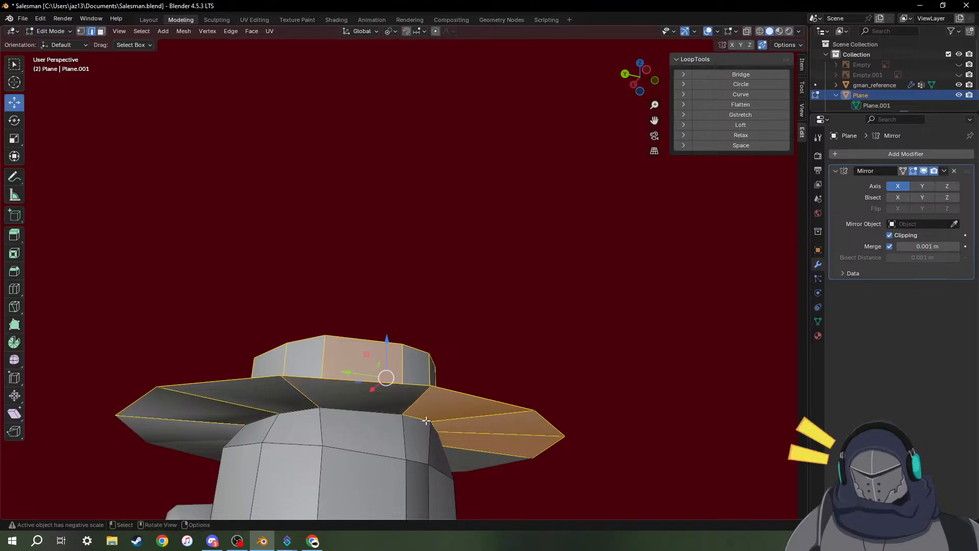
Switch to vertex selection, clear the current selection, and select all of the hat's vertices without the head.
key("1")
key("alt+a")
middle_click_drag(476, 330, 162, 286)
left_click_drag(107, 260, 674, 420)
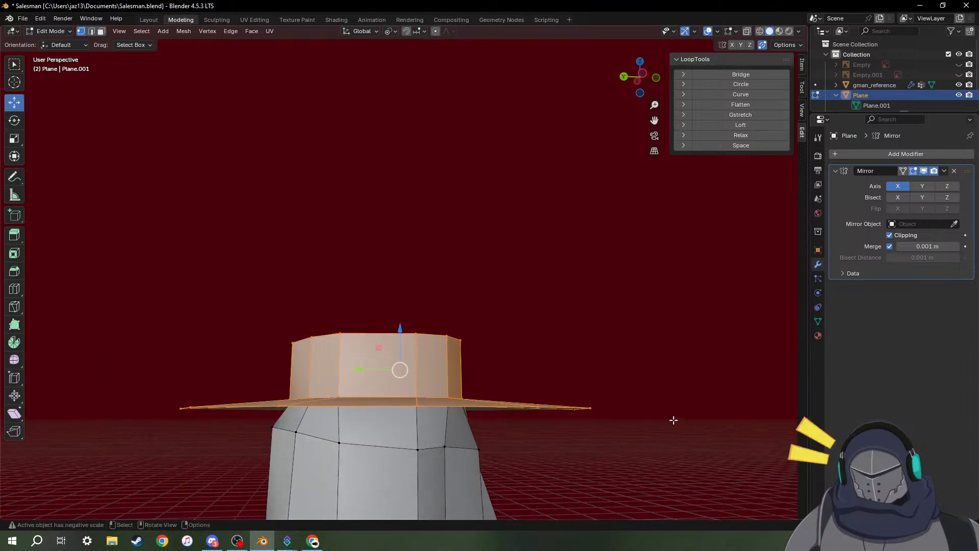
middle_click_drag(433, 403, 578, 393)
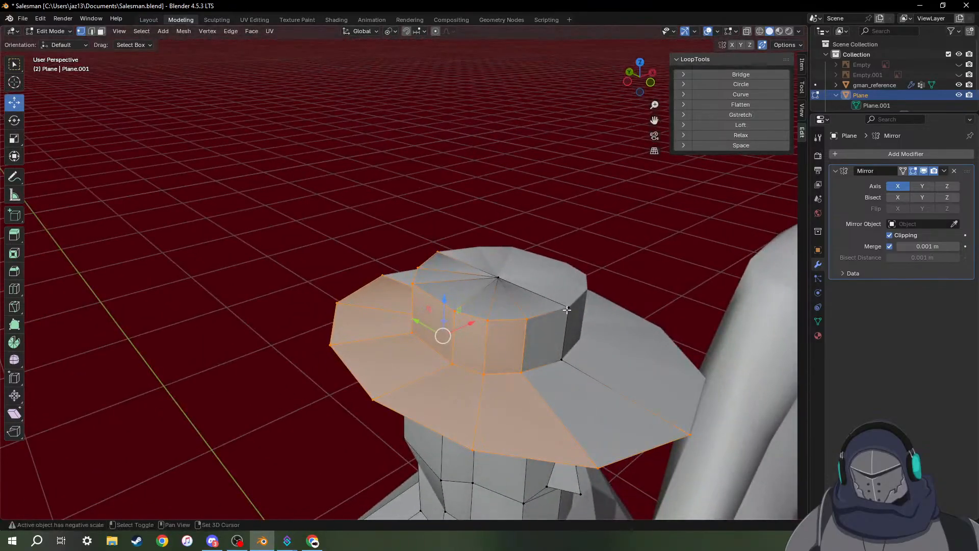
middle_click_drag(561, 356, 307, 387)
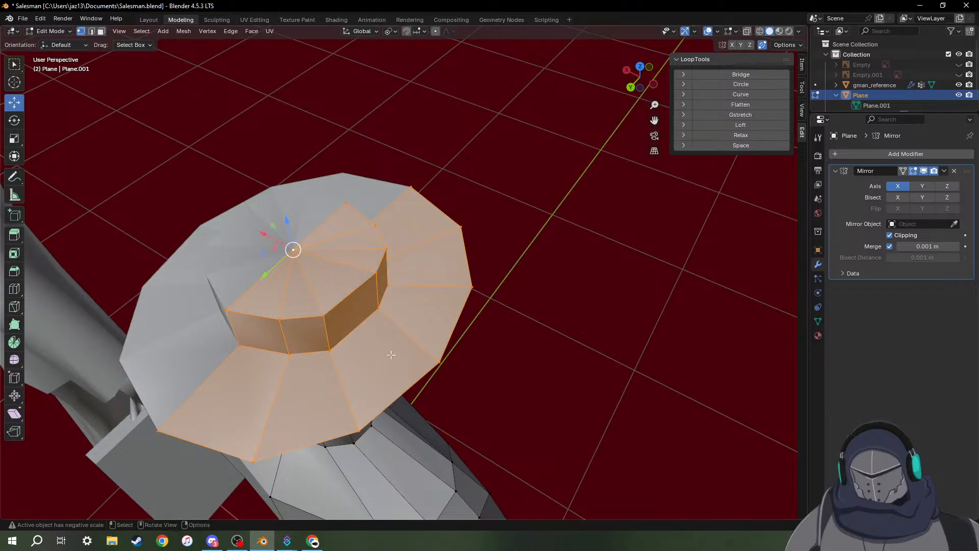
middle_click_drag(295, 248, 389, 347)
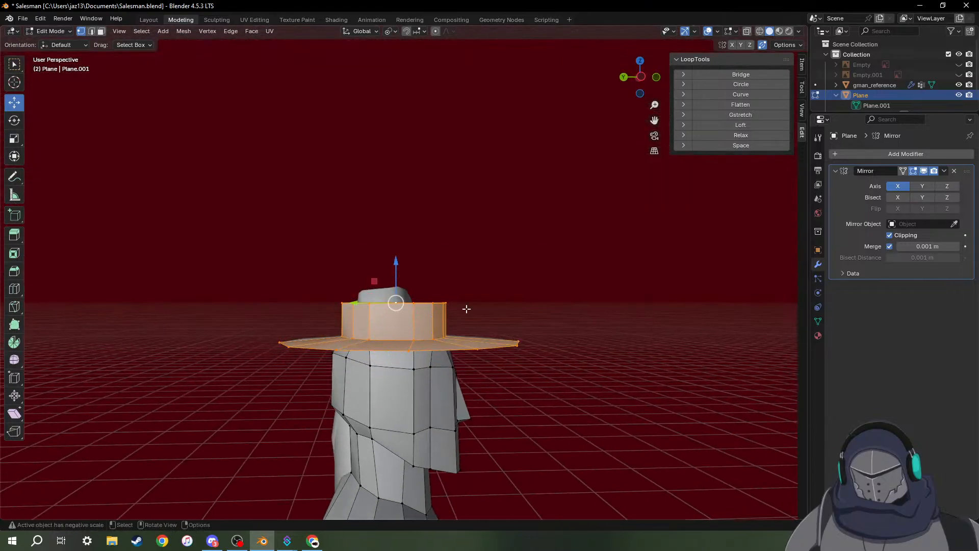
Tilt the selected hat forward about 6.4° in the left orthographic view.
left_click(641, 77)
key("r")
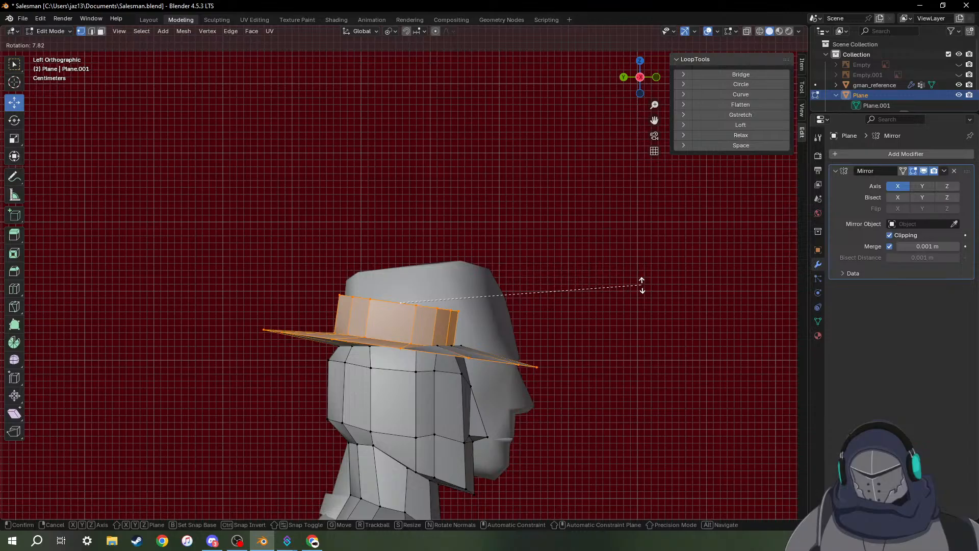
left_click(643, 279)
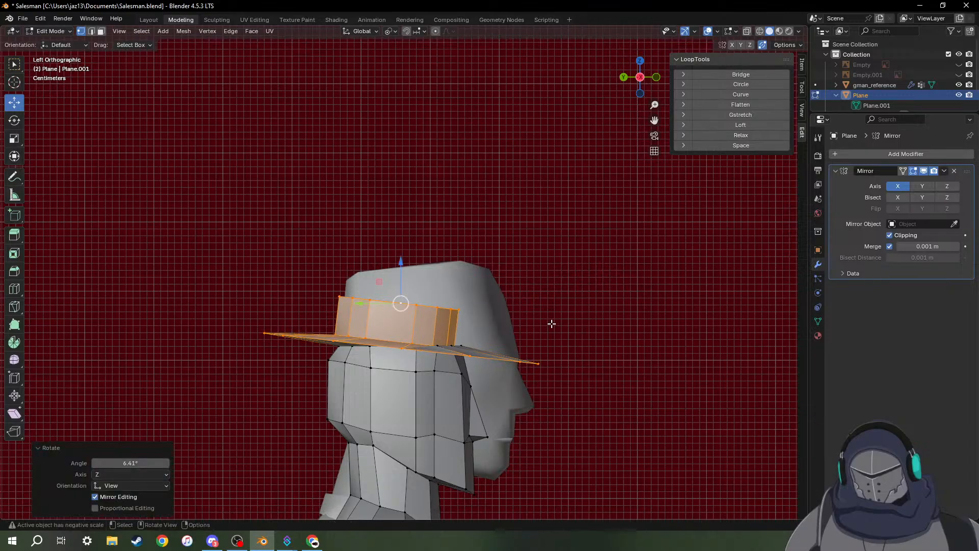
Lower the brim's inner vertex near the front of the head by about 0.0038 m along Z.
middle_click_drag(524, 362, 550, 484)
left_click(548, 482)
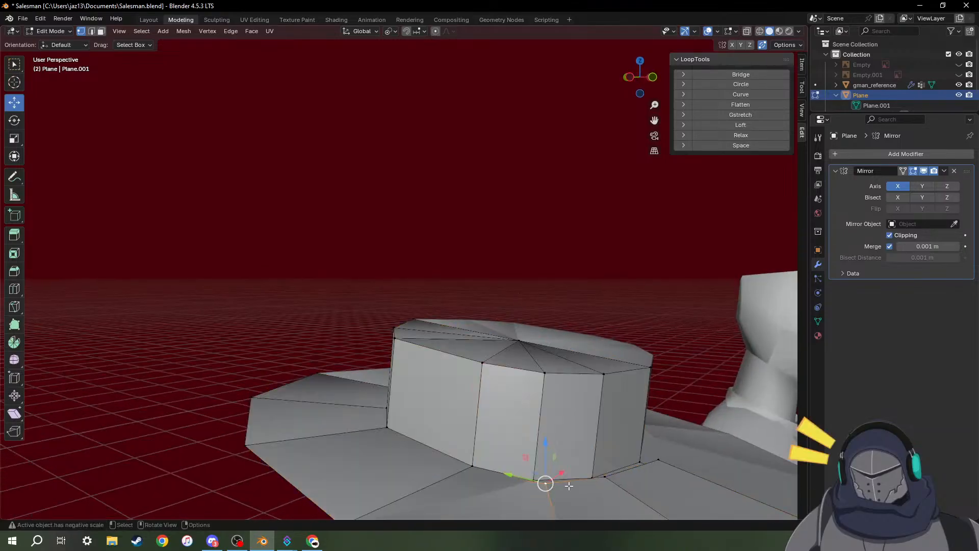
middle_click_drag(656, 459, 603, 262)
left_click_drag(582, 325, 582, 334)
middle_click_drag(647, 371, 448, 409)
scroll(448, 410, "down", 8)
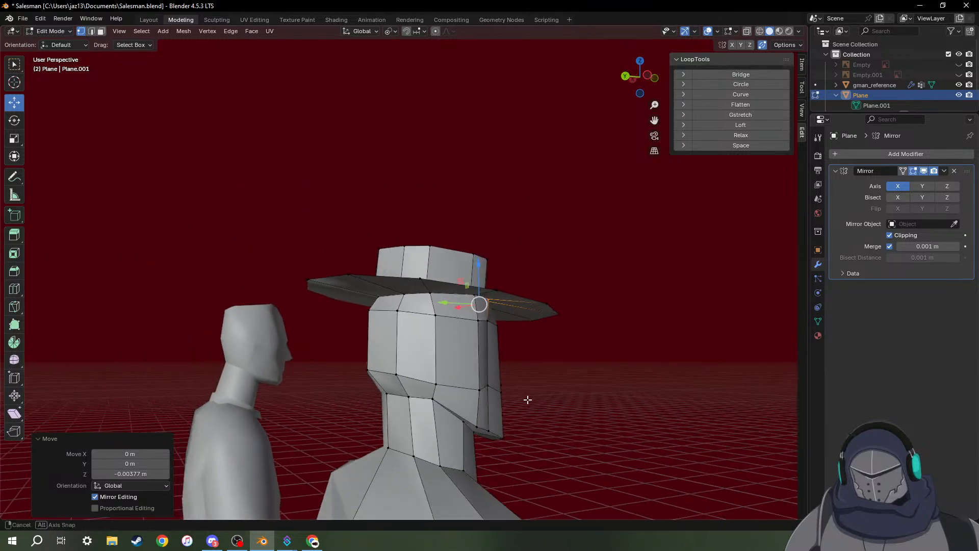
Try to raise the brim's inner vertex near the back of the head, and undo the move.
left_click(372, 300)
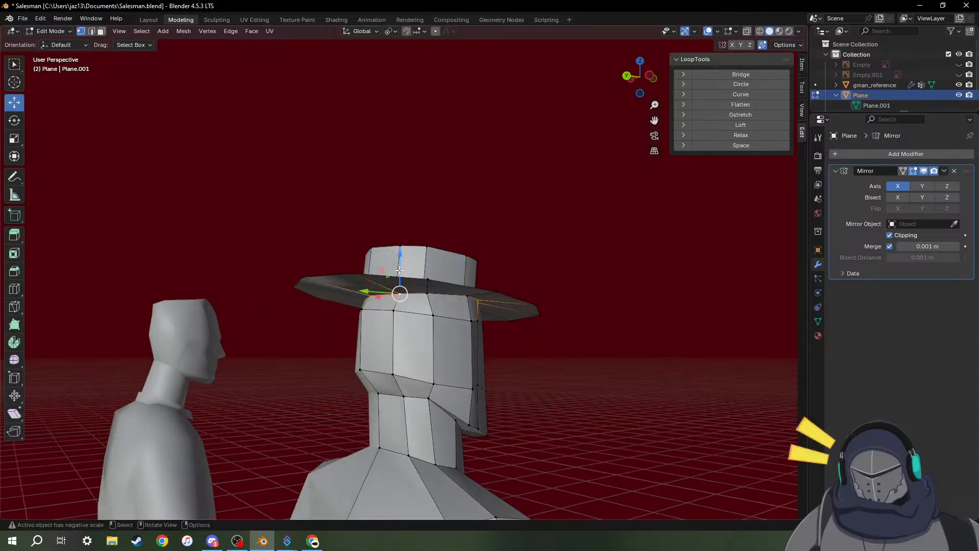
left_click_drag(400, 270, 400, 265)
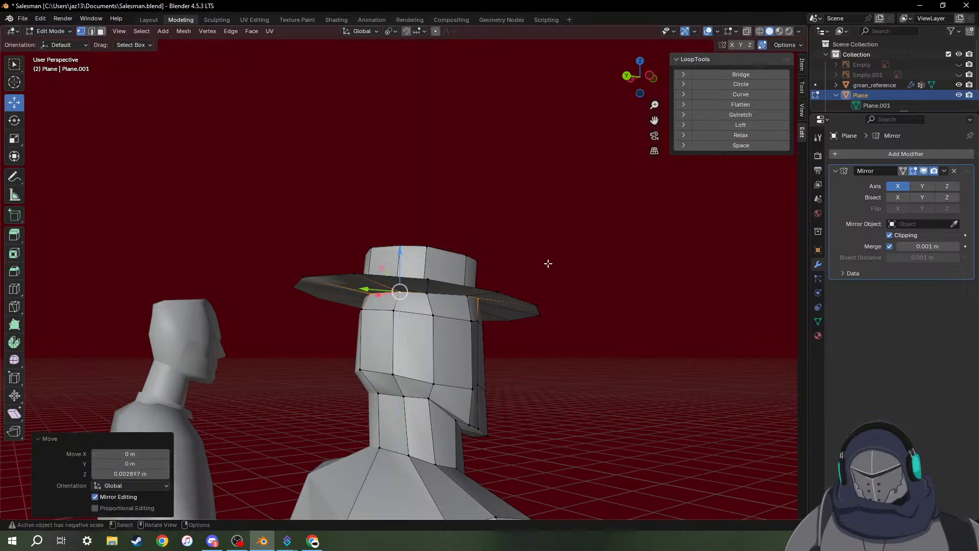
key("ctrl+z")
Select only the brim's inner vertex near the back of the head and raise it about 0.0029 m along Z.
left_click(303, 278)
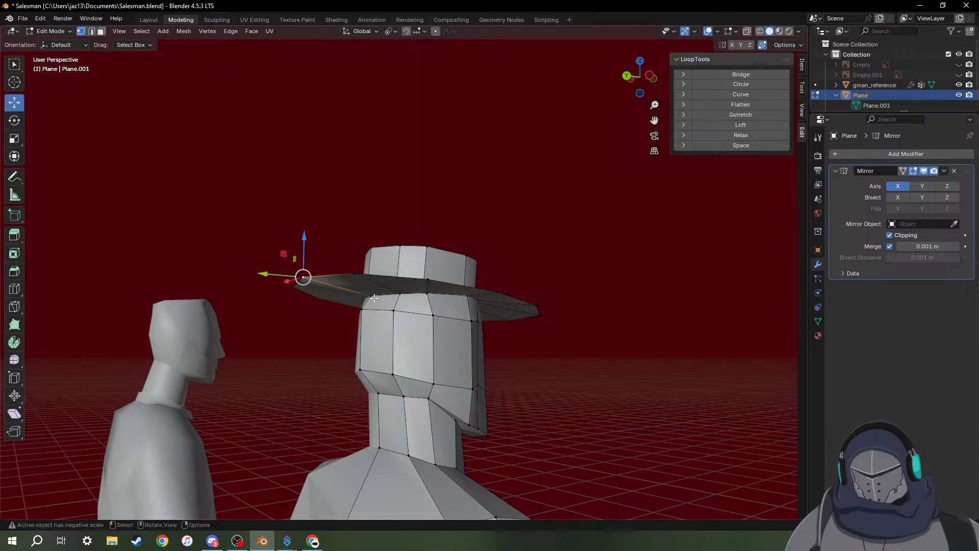
left_click(371, 296)
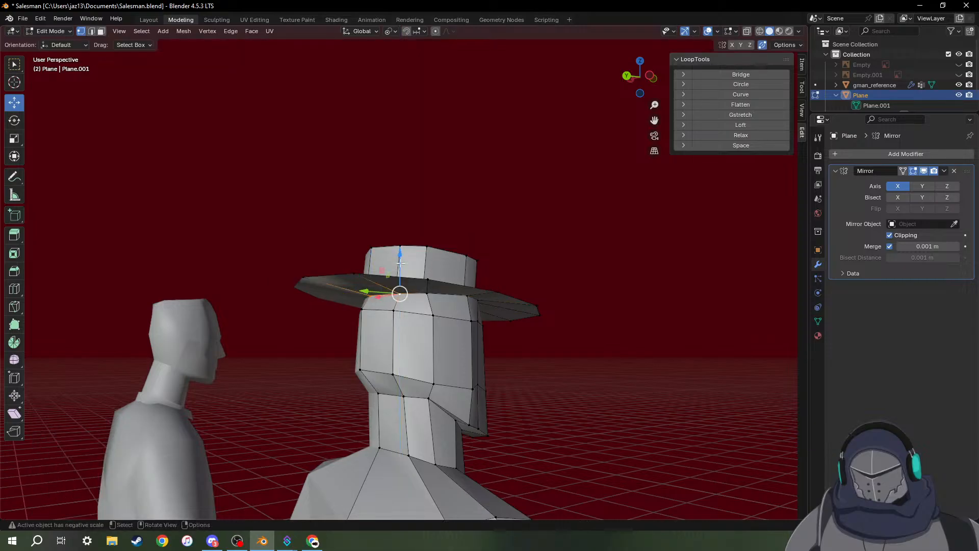
left_click_drag(399, 260, 529, 284)
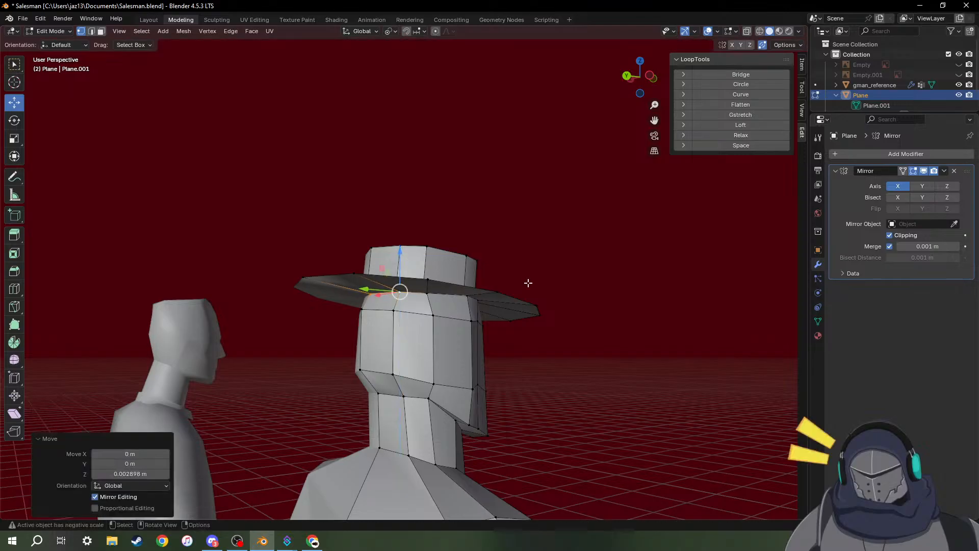
Examine the tilted hat's fit on the head from the side and the front.
middle_click_drag(529, 284, 516, 323)
scroll(502, 282, "up", 3)
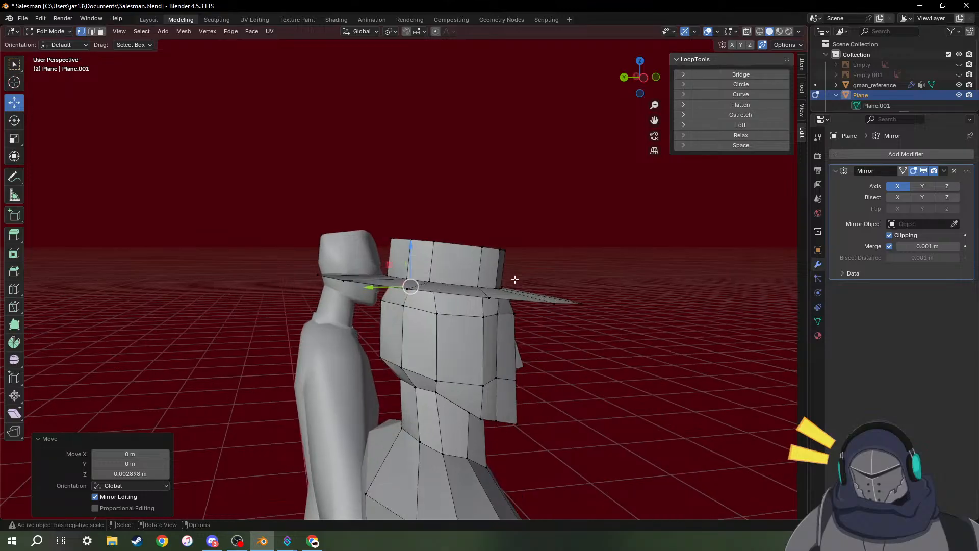
middle_click_drag(501, 282, 377, 266)
scroll(463, 271, "down", 5)
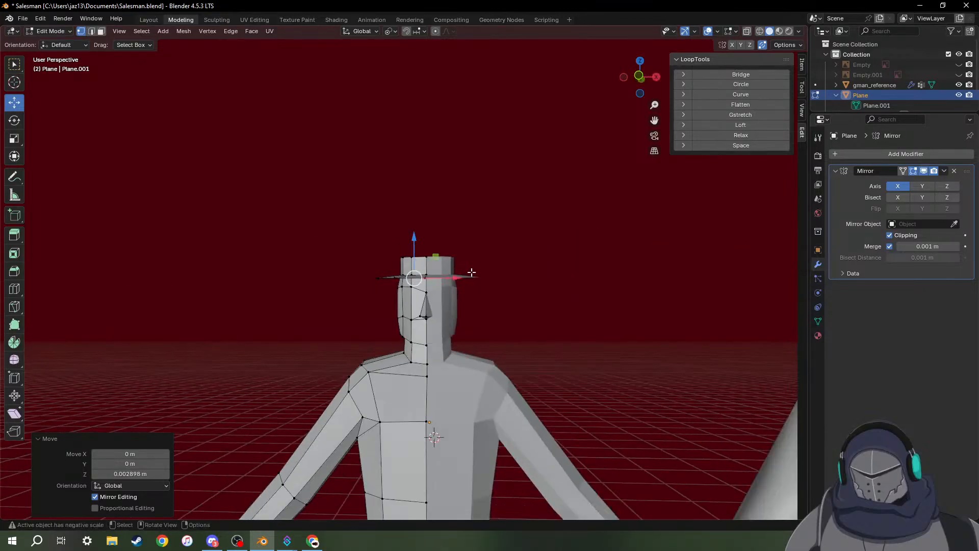
scroll(485, 306, "up", 4)
left_click(511, 301)
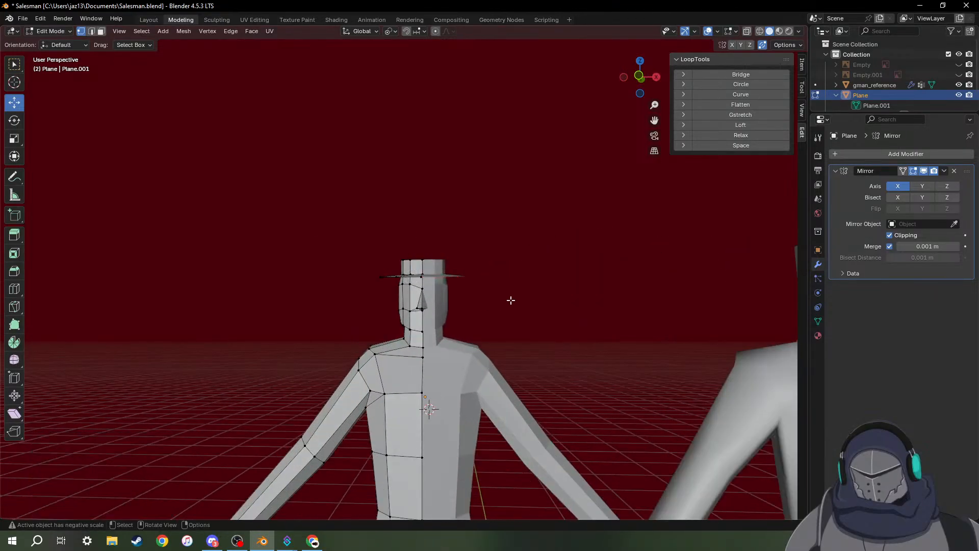
middle_click_drag(466, 299, 450, 288)
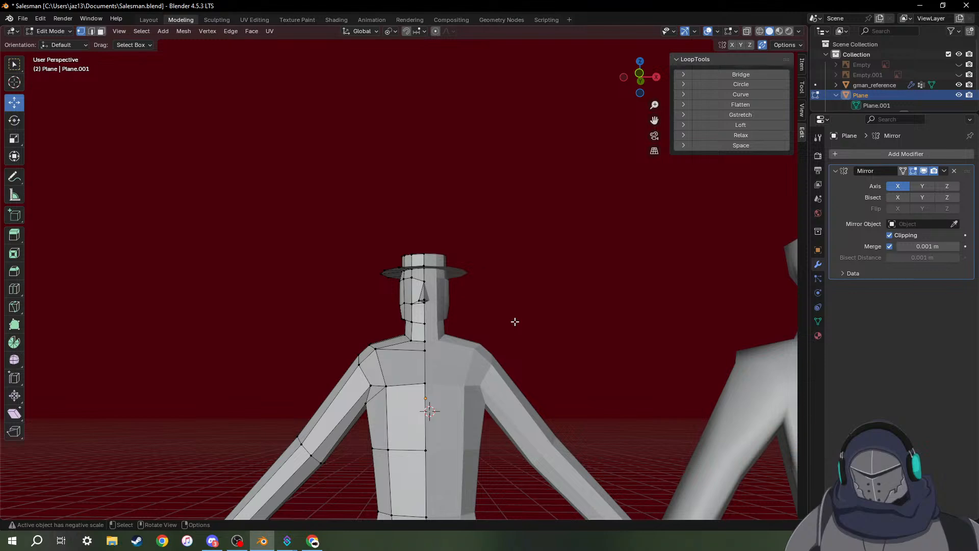
scroll(466, 321, "up", 4)
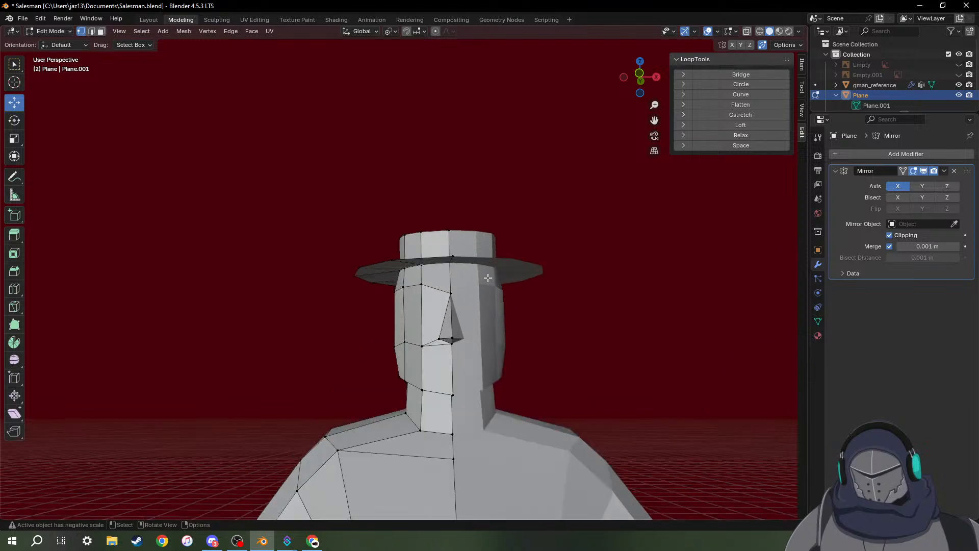
Pinch the crown by pulling three upper-rim vertices on its front side inward, with a final X move of about -0.0158 m.
middle_click_drag(477, 265, 450, 323)
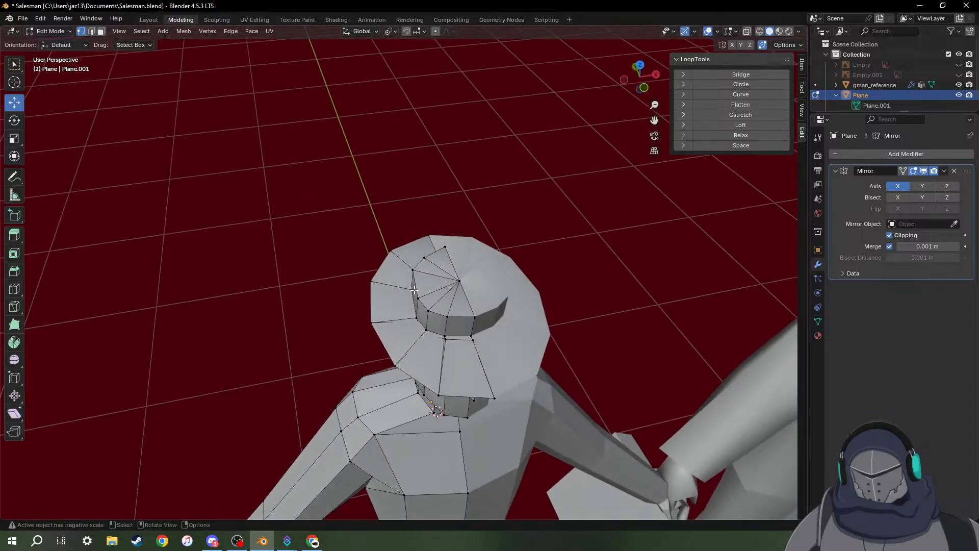
left_click_drag(417, 298, 429, 310)
scroll(460, 328, "up", 4)
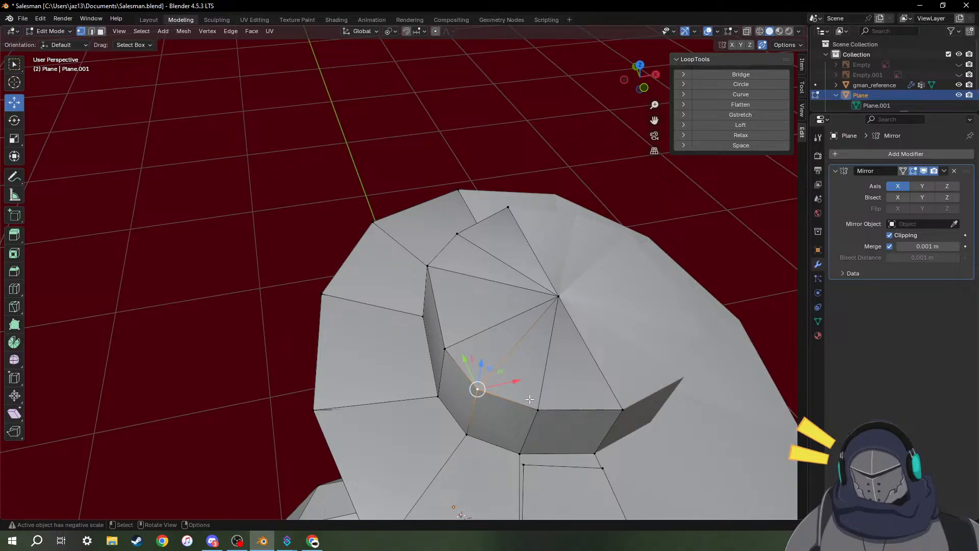
left_click(537, 411, "shift")
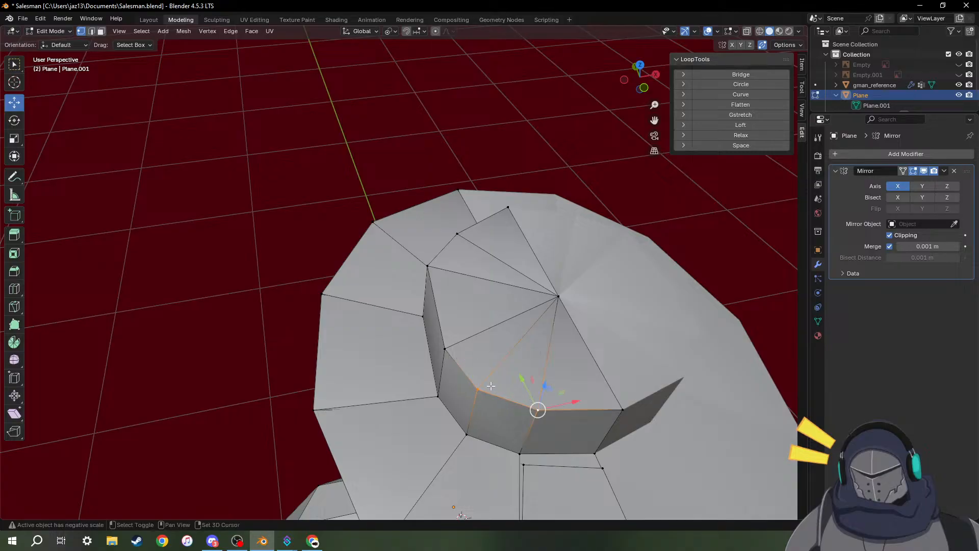
left_click(445, 348, "shift")
left_click_drag(477, 345, 542, 372)
left_click(551, 372)
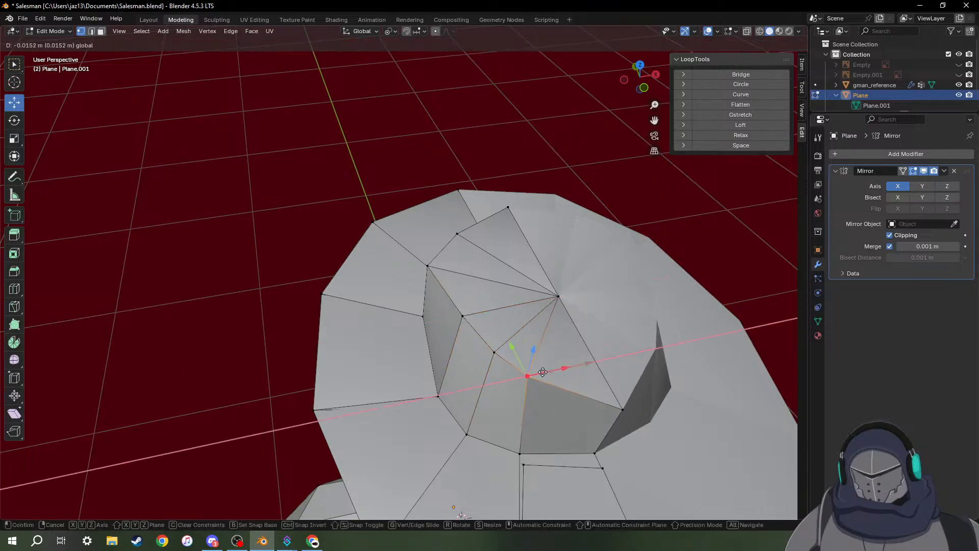
middle_click_drag(601, 389, 557, 348)
scroll(557, 347, "down", 6)
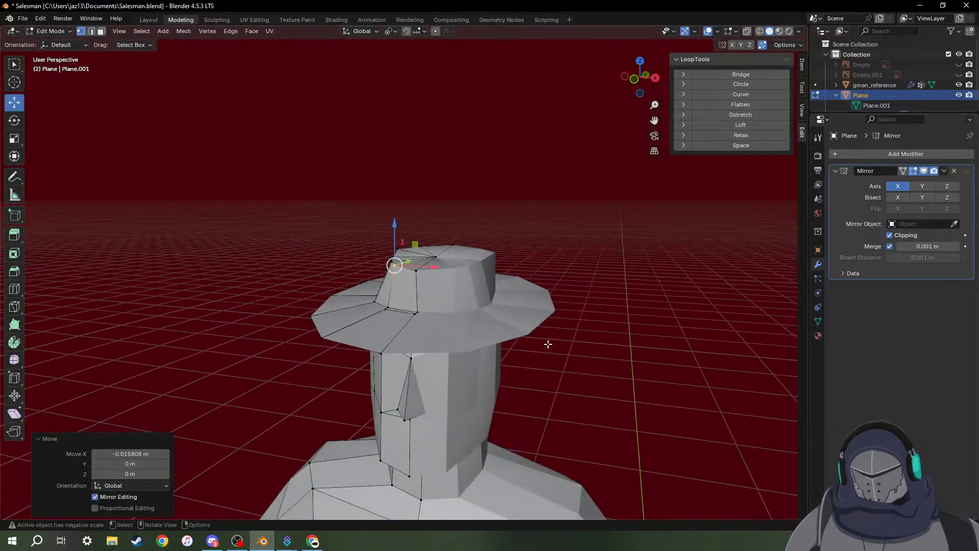
Lower the crown's front centre rim vertex about 0.012 m along Z and raise it back about 0.0072 m.
middle_click_drag(467, 329, 569, 251)
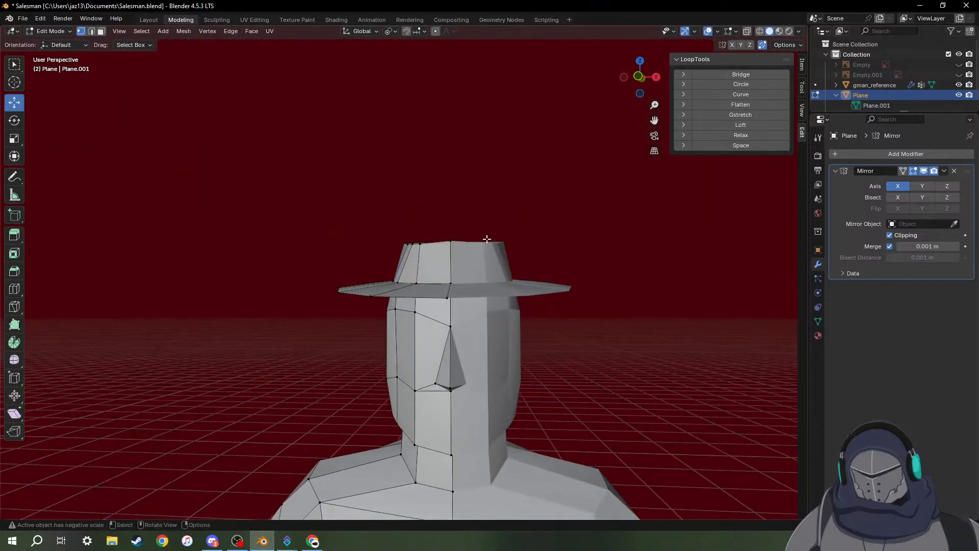
left_click(449, 240)
left_click_drag(450, 218, 451, 236)
middle_click_drag(451, 236, 535, 241)
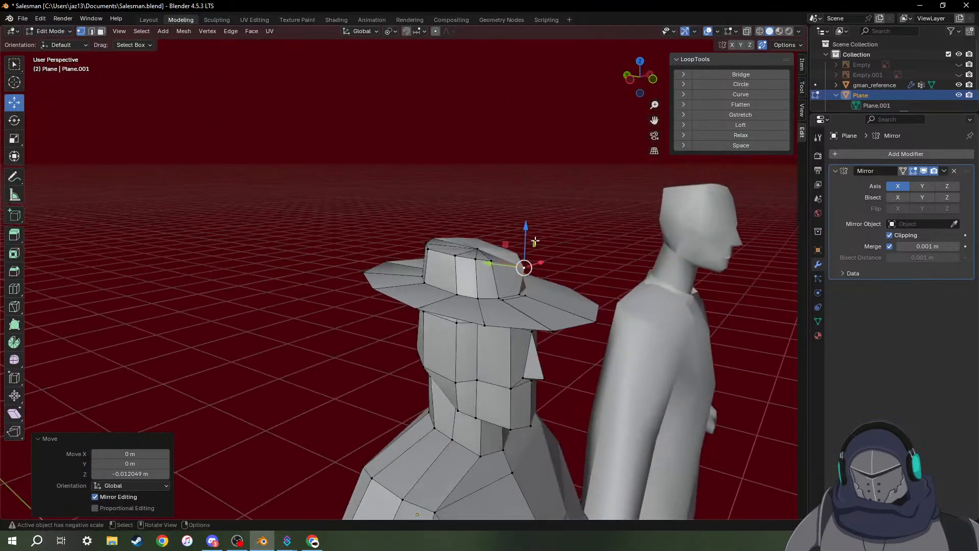
left_click_drag(527, 235, 526, 229)
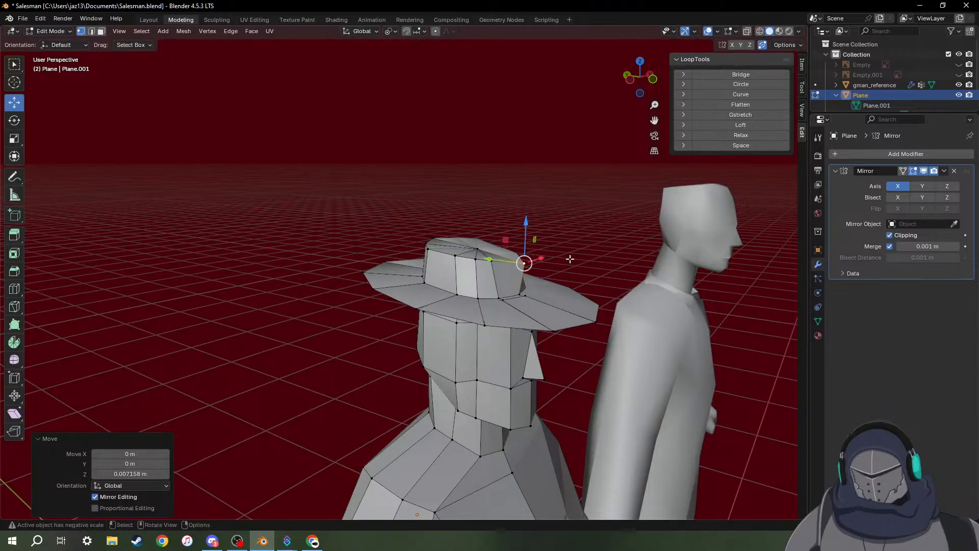
left_click(585, 259)
Examine the pinched hat crown and brim from above, the side and the front.
middle_click_drag(594, 261, 466, 264)
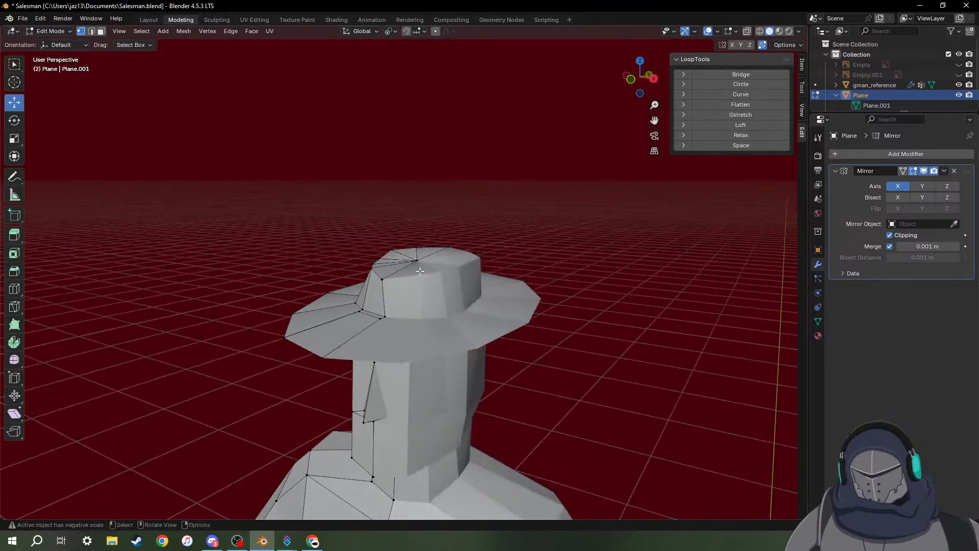
left_click(381, 279)
middle_click_drag(382, 280, 423, 338)
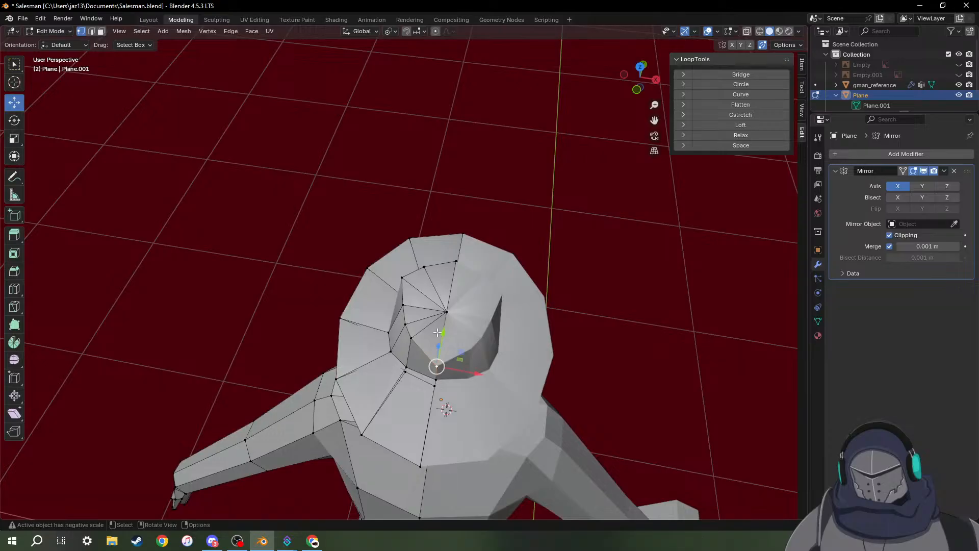
scroll(438, 332, "down", 2)
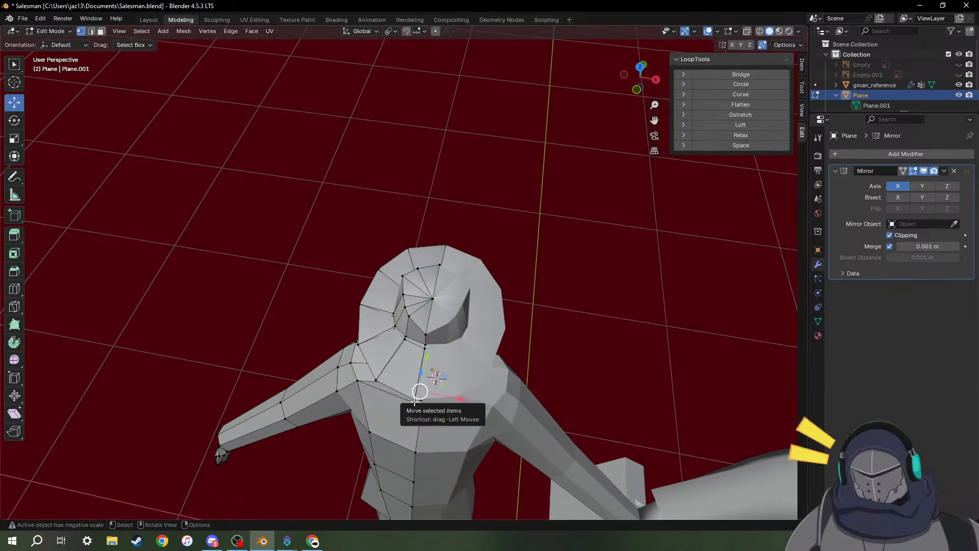
middle_click_drag(418, 397, 514, 357)
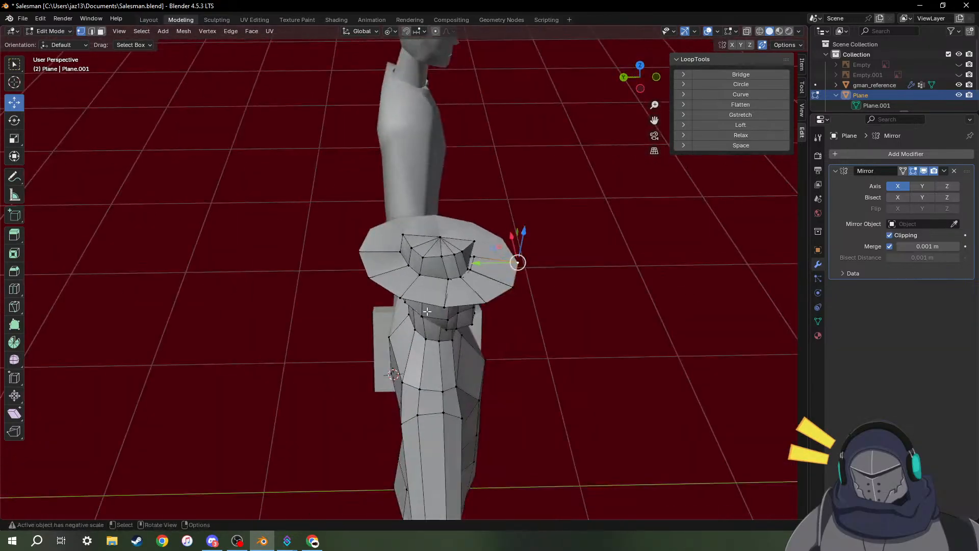
middle_click_drag(427, 311, 356, 252)
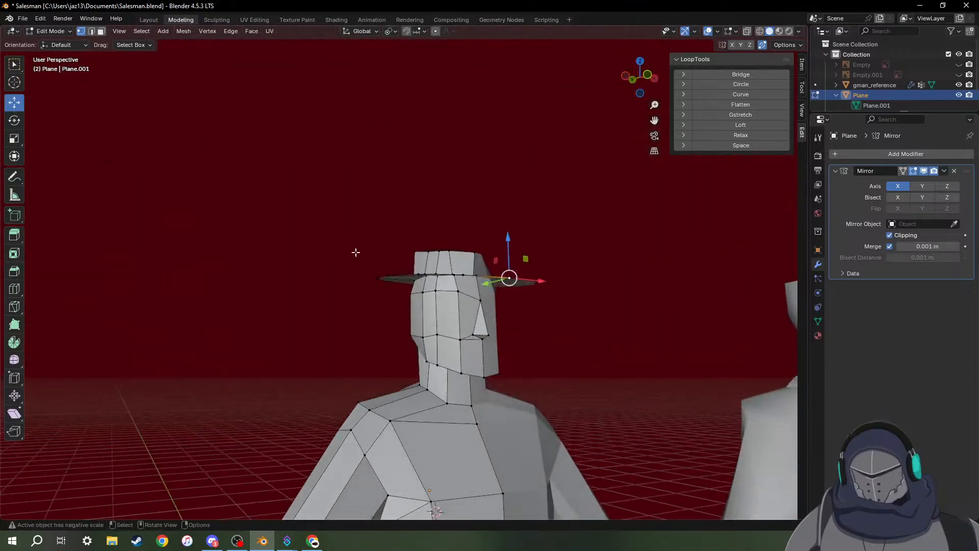
scroll(355, 252, "down", 4)
middle_click_drag(499, 267, 442, 286)
scroll(412, 246, "up", 7)
scroll(442, 307, "up", 6)
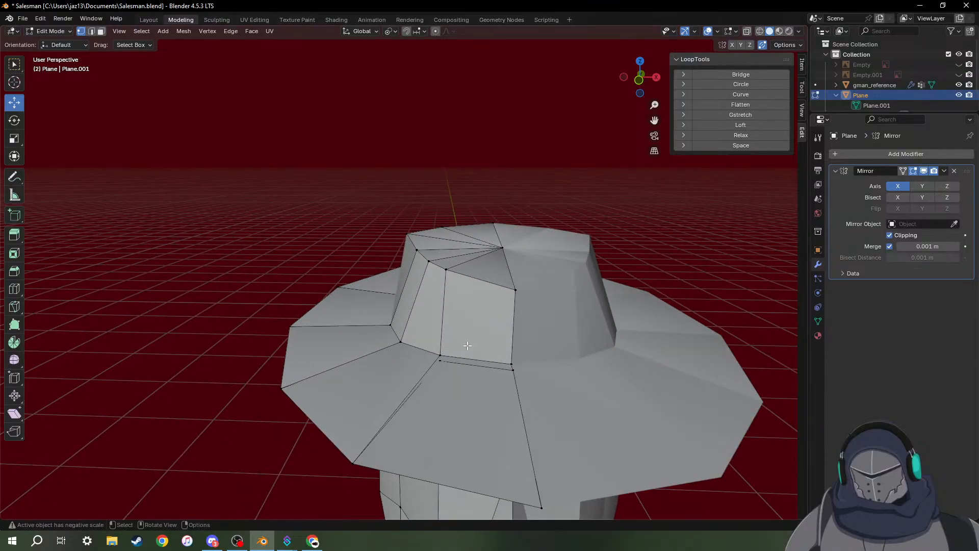
Undo the recent selections and the last raise of the crown's front centre rim vertex.
key("ctrl+z")
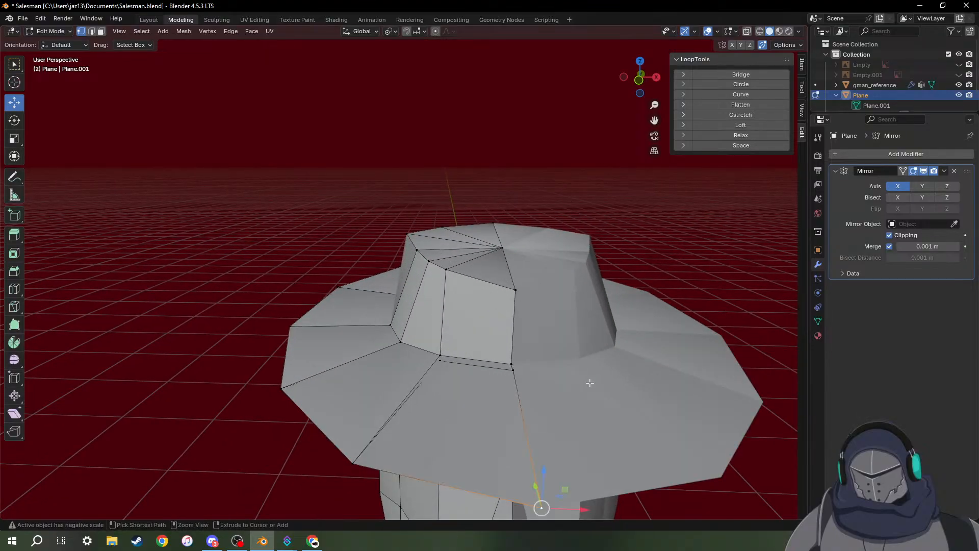
key("ctrl+z")
key("ctrl+z")
key("ctrl+z")
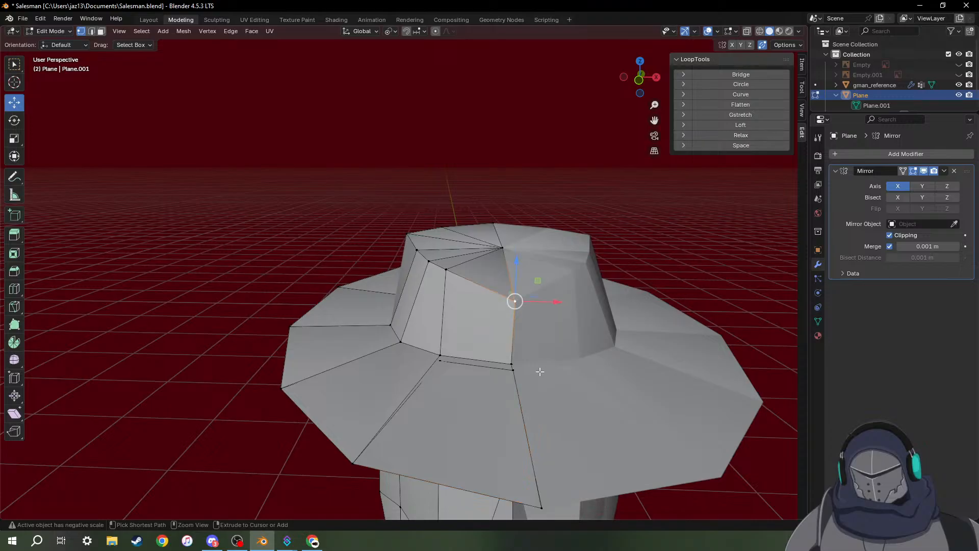
Lower the brim's front centre inner vertex slightly along Z, and the inner vertex beside it about 0.0008 m.
left_click(515, 371)
middle_click_drag(527, 371, 542, 204)
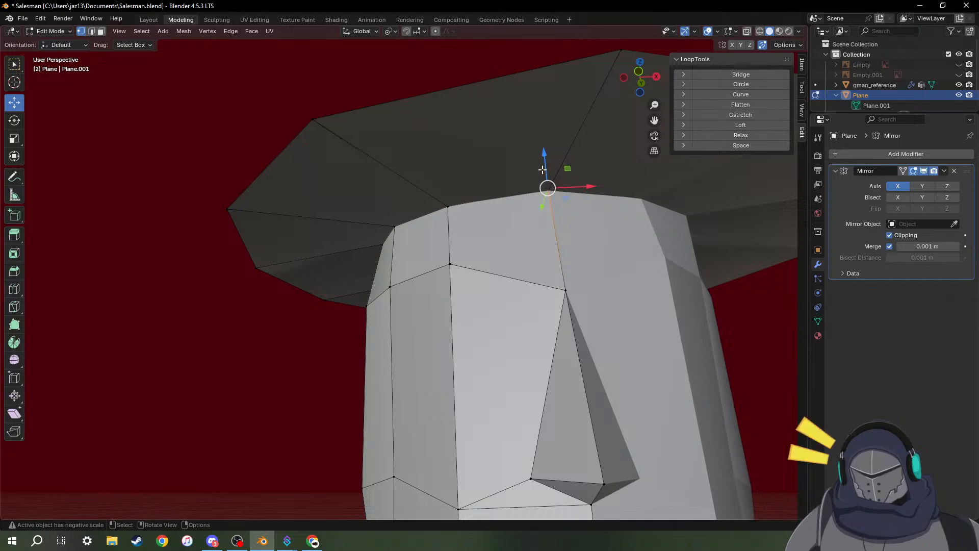
left_click_drag(545, 166, 545, 177)
left_click(448, 206)
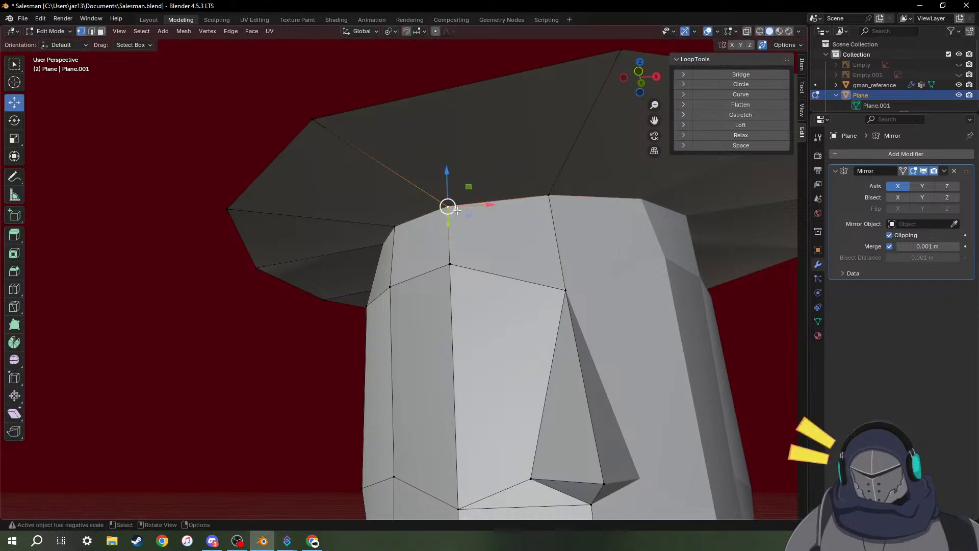
left_click_drag(447, 189, 447, 190)
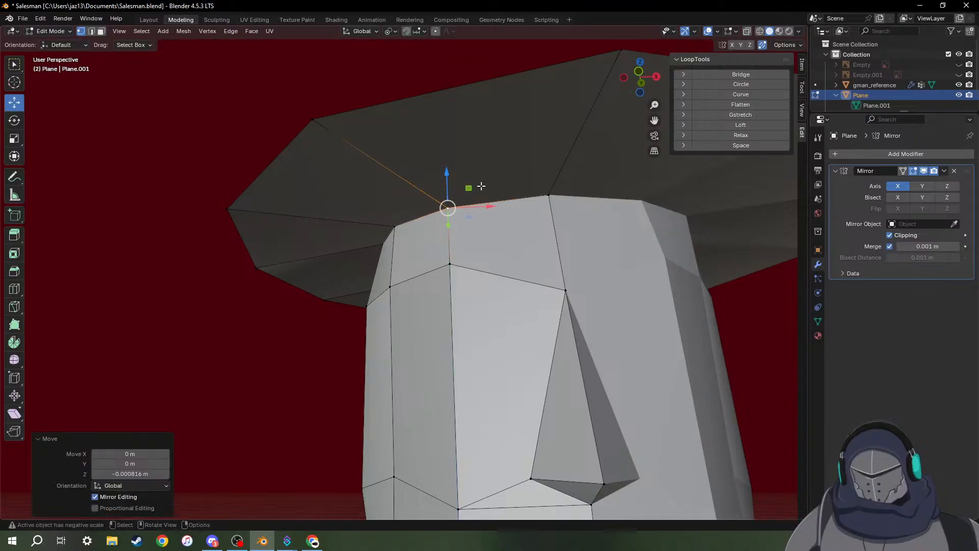
middle_click_drag(448, 190, 526, 227)
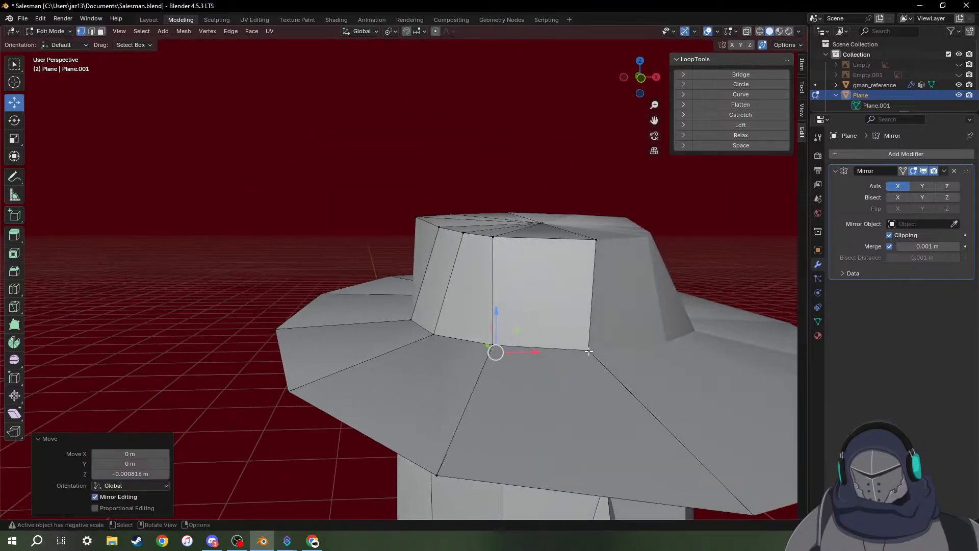
Move the crown's front centre rim vertex backward about 0.027 m along Y, plus a slight further nudge.
left_click(589, 351)
middle_click_drag(589, 351, 584, 247)
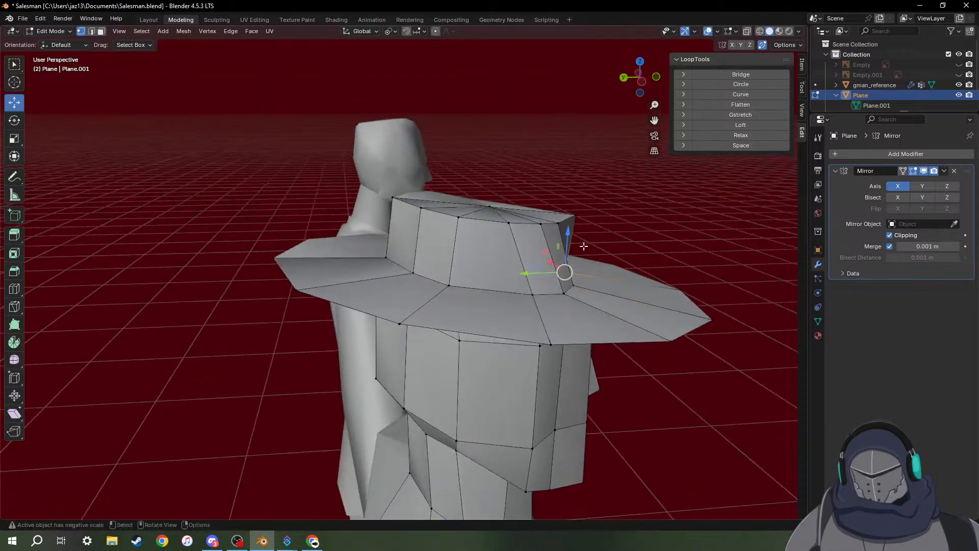
left_click(575, 218)
left_click_drag(530, 216, 508, 211)
middle_click_drag(507, 212, 621, 322)
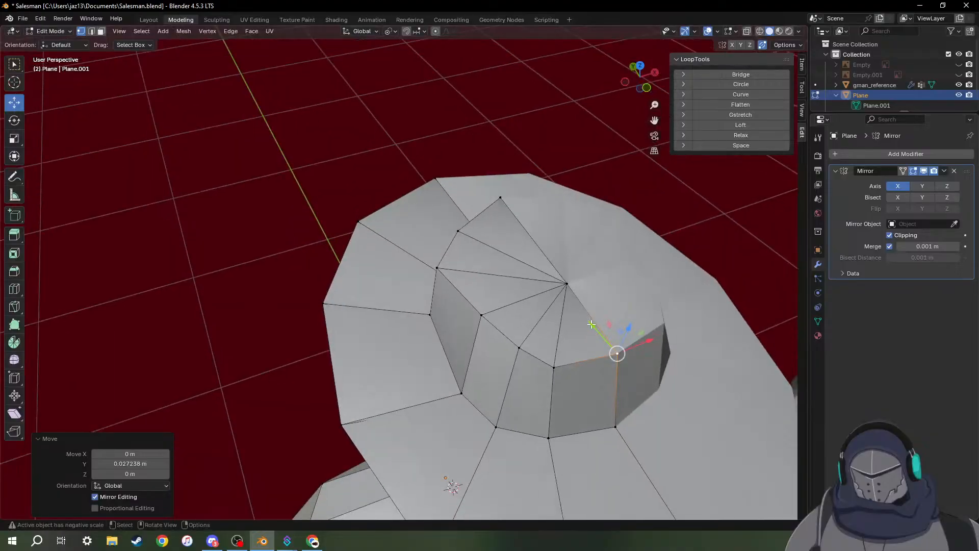
left_click_drag(592, 324, 588, 321)
middle_click_drag(634, 342, 407, 267)
scroll(594, 349, "down", 3)
scroll(595, 350, "down", 2)
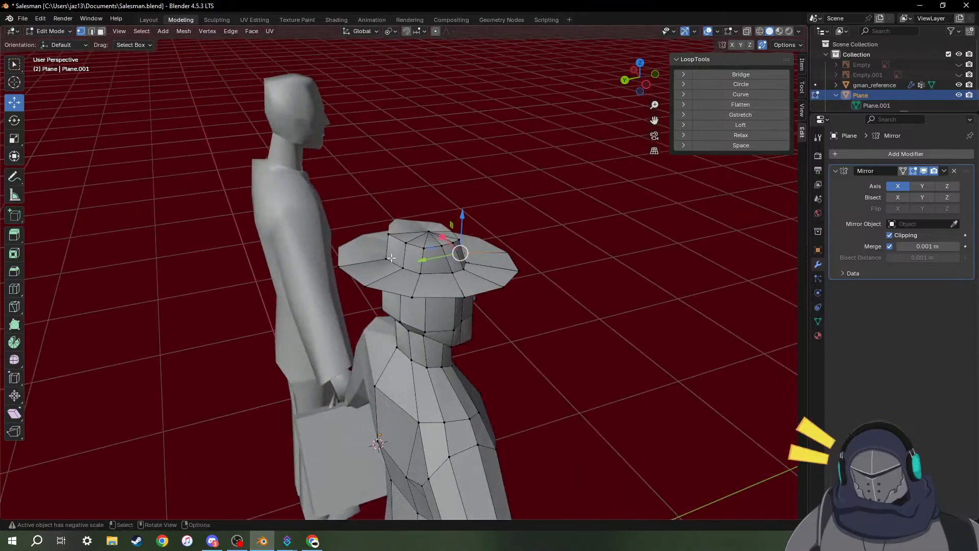
Select the edge loop around the crown's base in edge mode and change the transform pivot point.
middle_click_drag(391, 258, 400, 278)
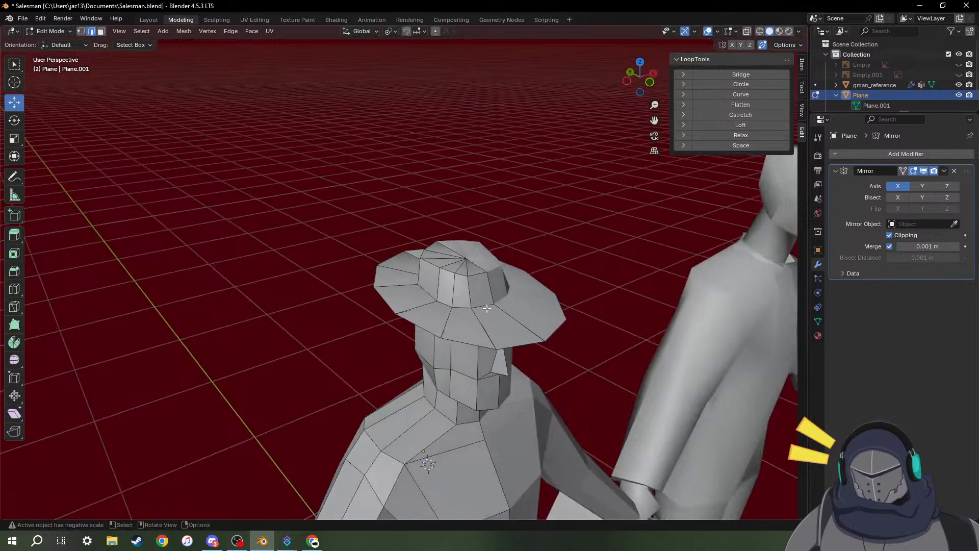
middle_click_drag(483, 306, 520, 302)
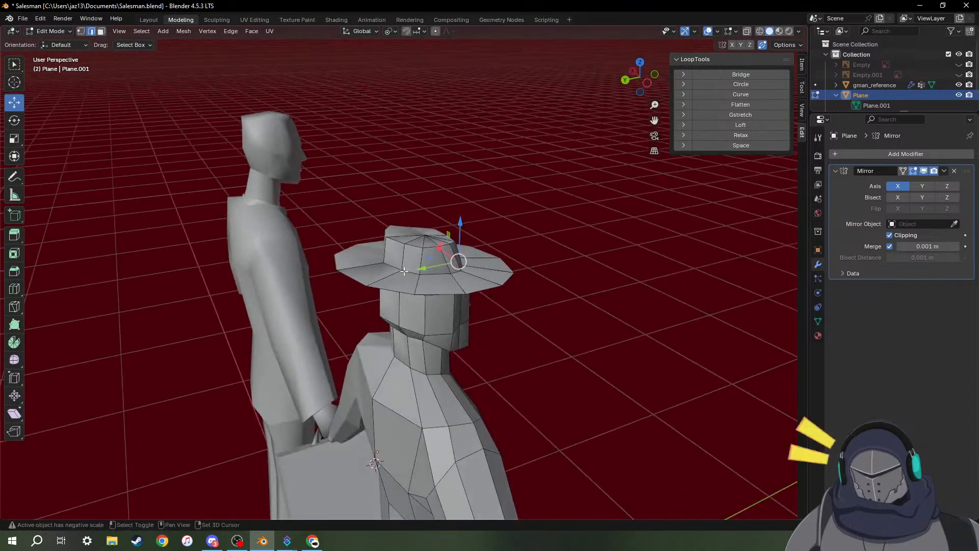
middle_click_drag(464, 279, 396, 74)
left_click(505, 298, "ctrl")
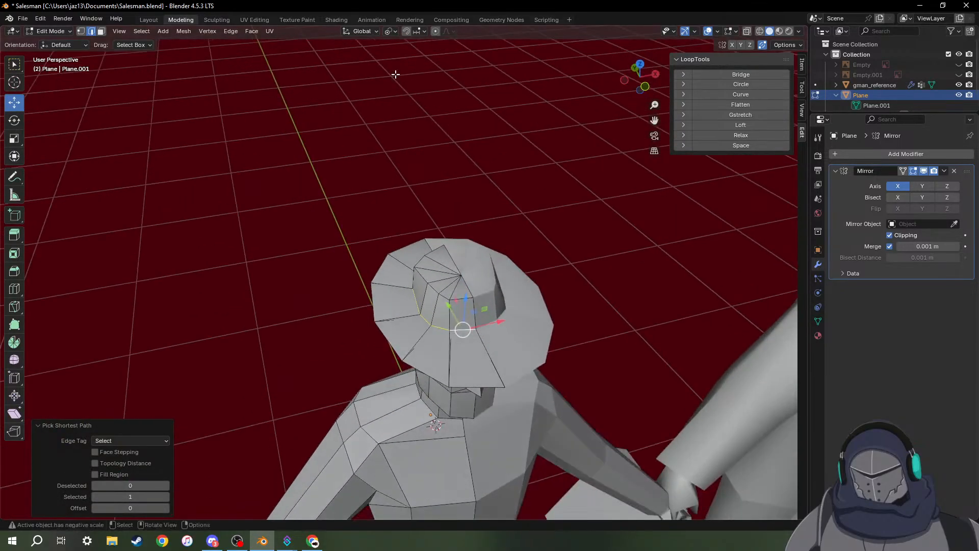
left_click(391, 31)
left_click(413, 101)
middle_click_drag(505, 214, 501, 262)
key("a")
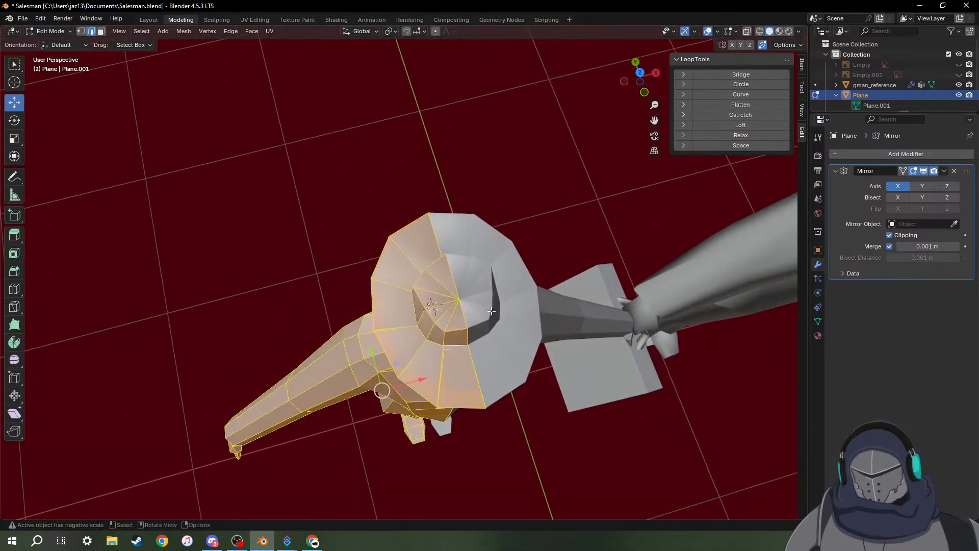
left_click(491, 309, "alt")
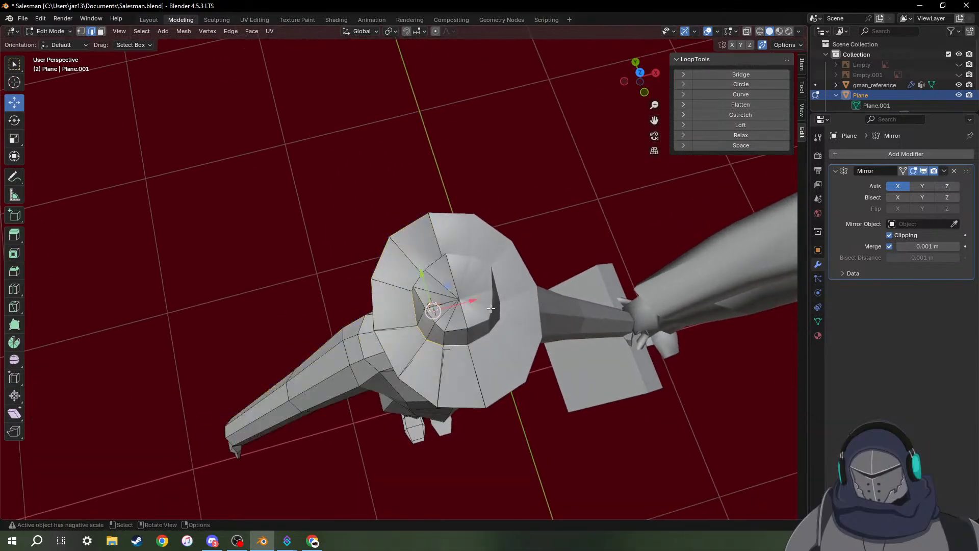
Try to widen the crown's base loop by scaling it about 1.172 in X and Y only, and undo it.
key("s")
key("shift+z")
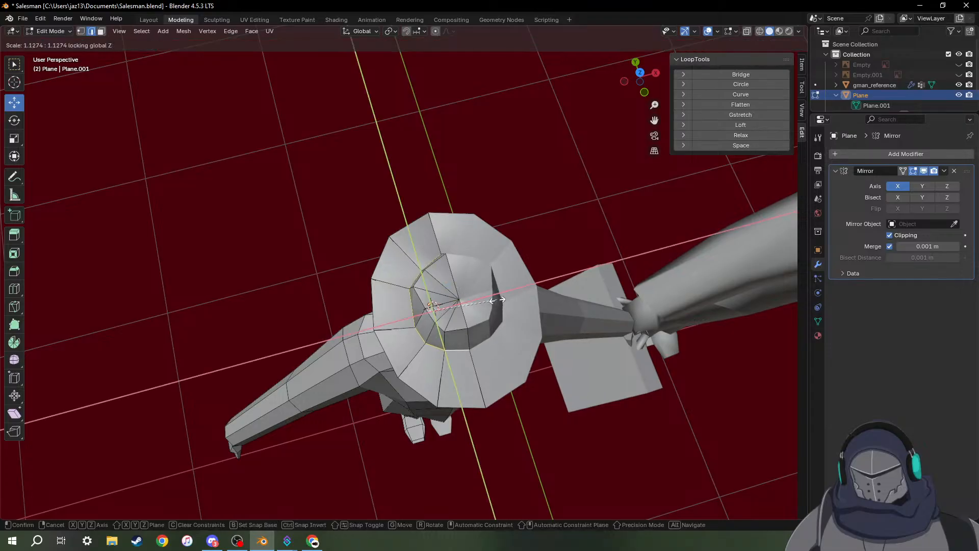
left_click(505, 300)
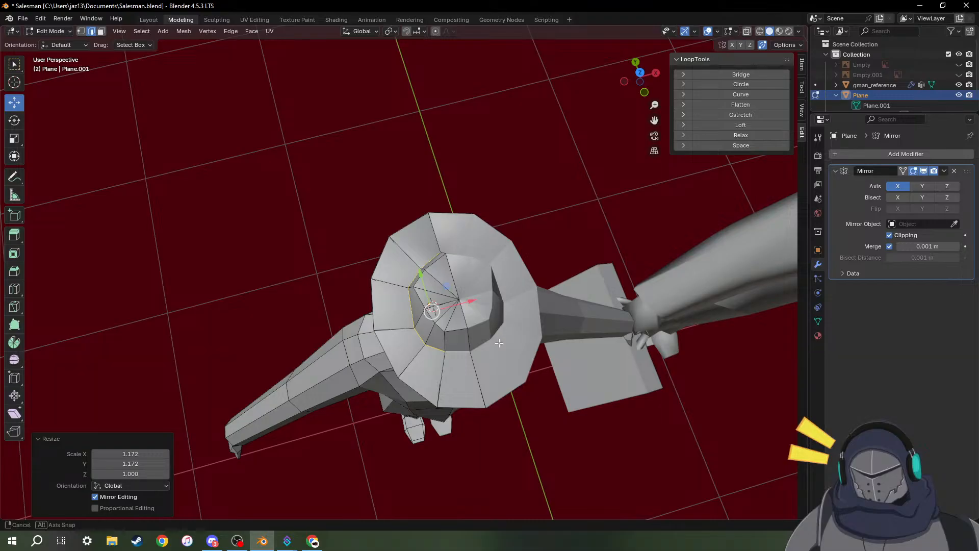
middle_click_drag(505, 299, 487, 318)
key("ctrl+z")
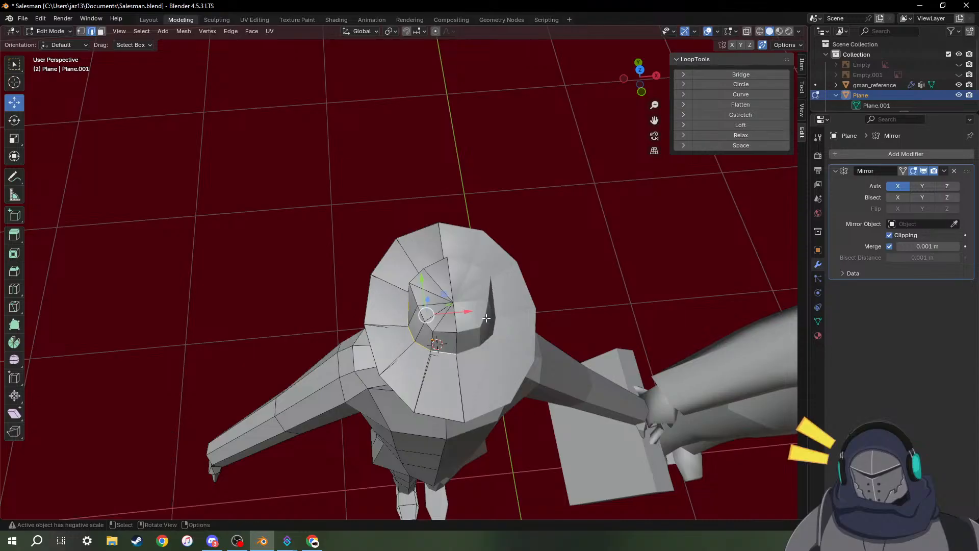
Scale the crown's base loop to about 1.395 in X and Y, keeping Z locked.
key("s")
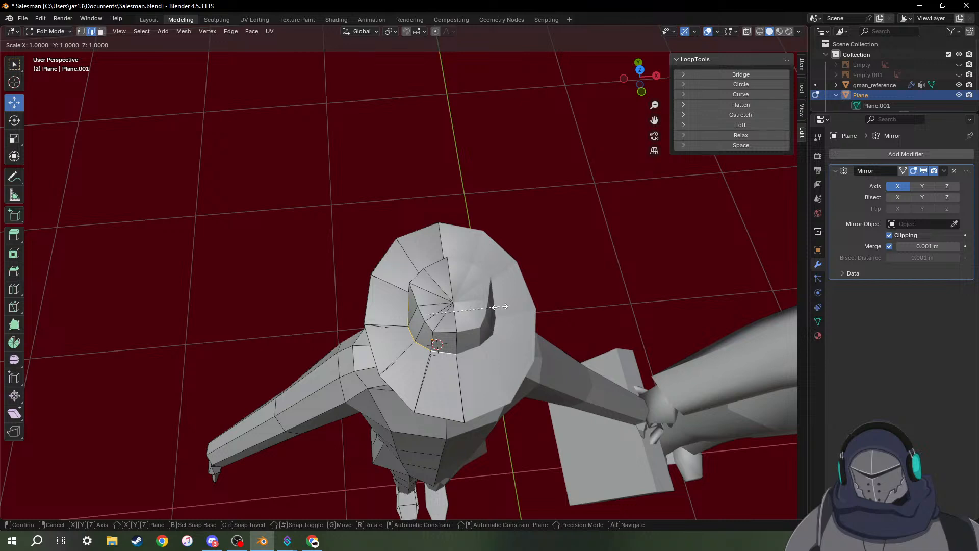
key("shift+z")
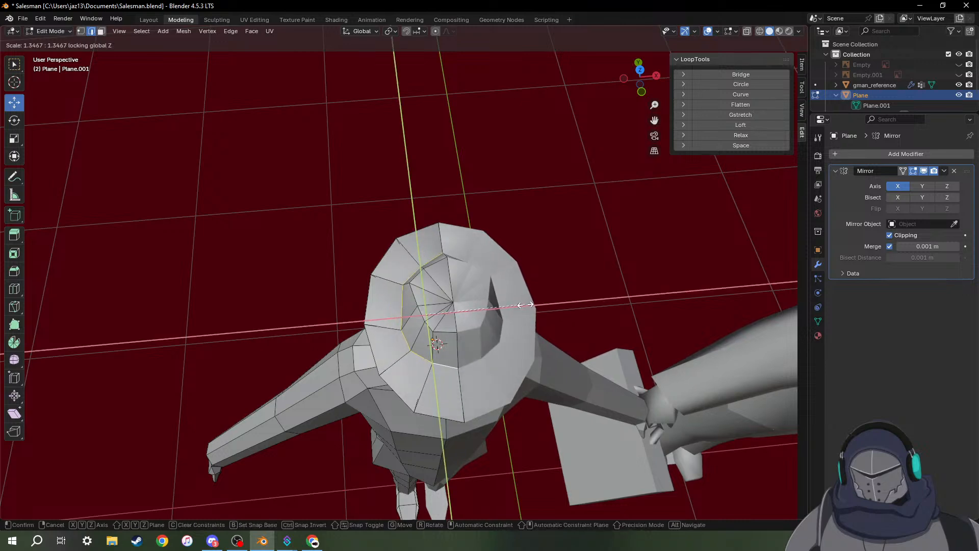
left_click(526, 307)
right_click(529, 378)
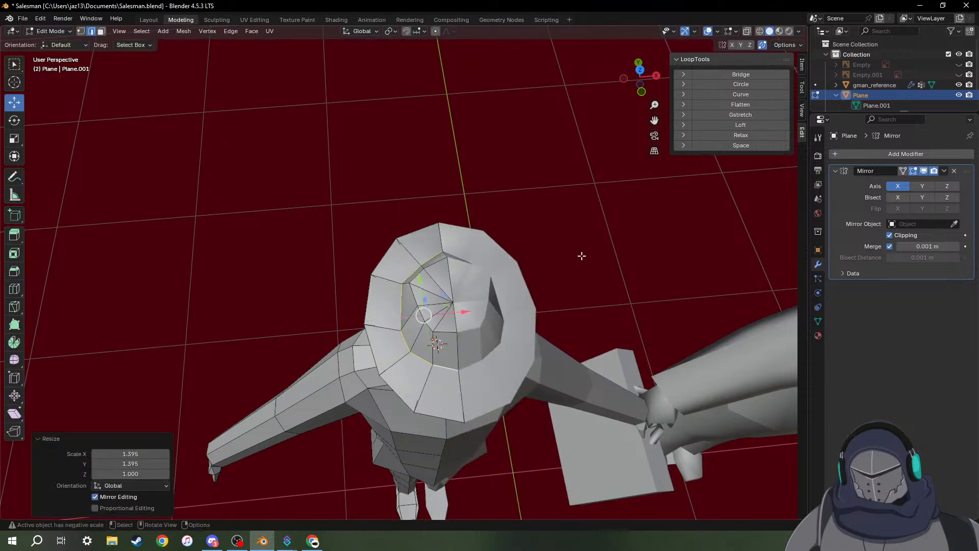
Narrow the crown's base loop by scaling it to about 0.8 in X and Y with Z locked.
middle_click_drag(582, 255, 576, 198)
key("shift")
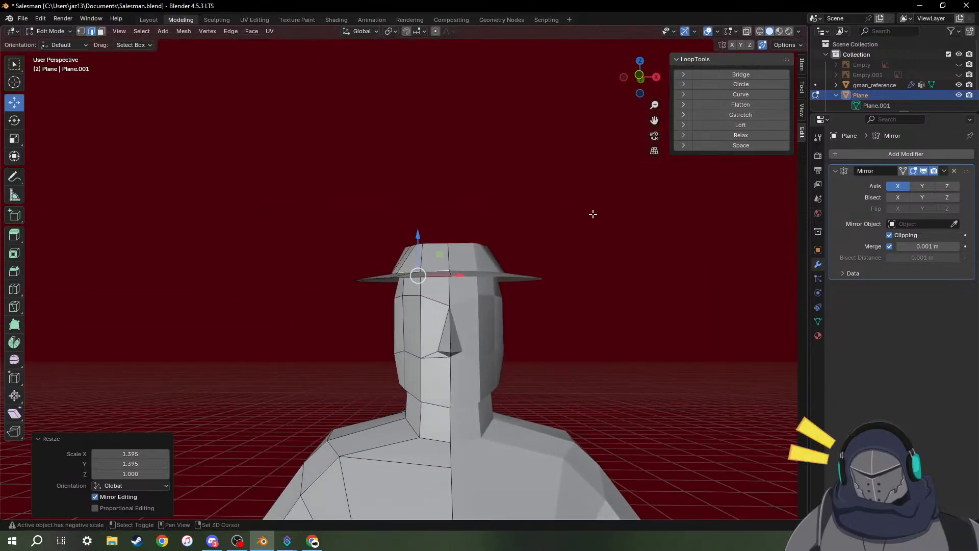
key("z")
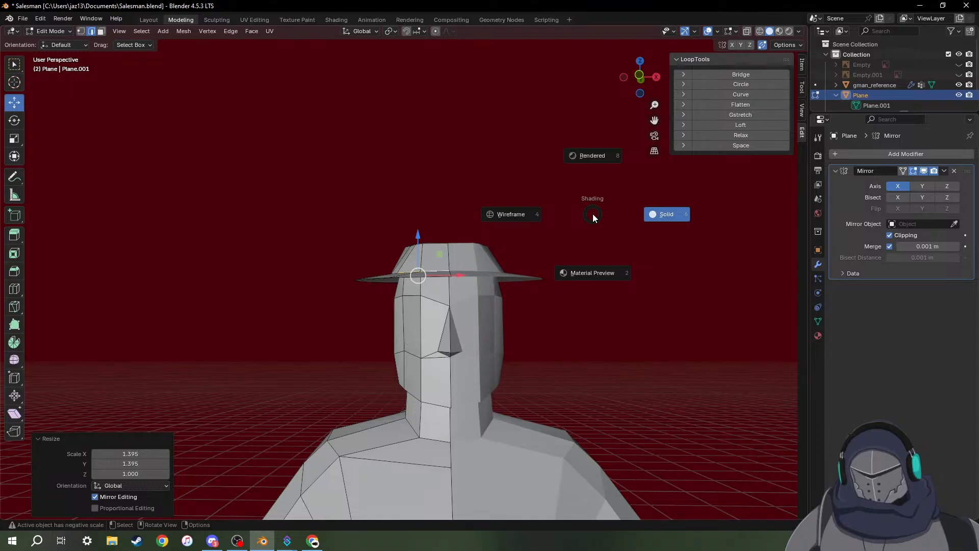
key("Escape")
key("s")
key("shift+z")
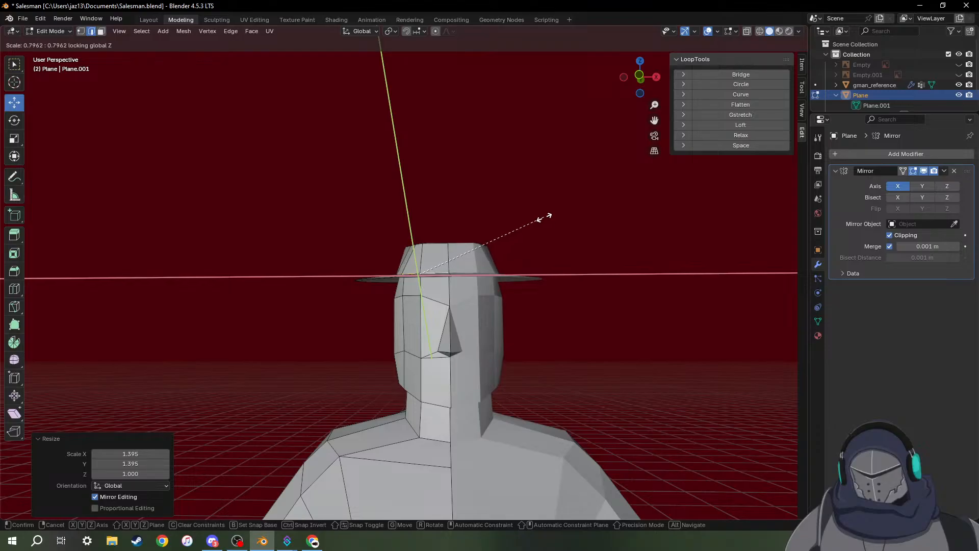
left_click(545, 218)
middle_click_drag(491, 221, 421, 267)
scroll(420, 267, "down", 5)
key("ctrl+z")
middle_click_drag(507, 276, 490, 252)
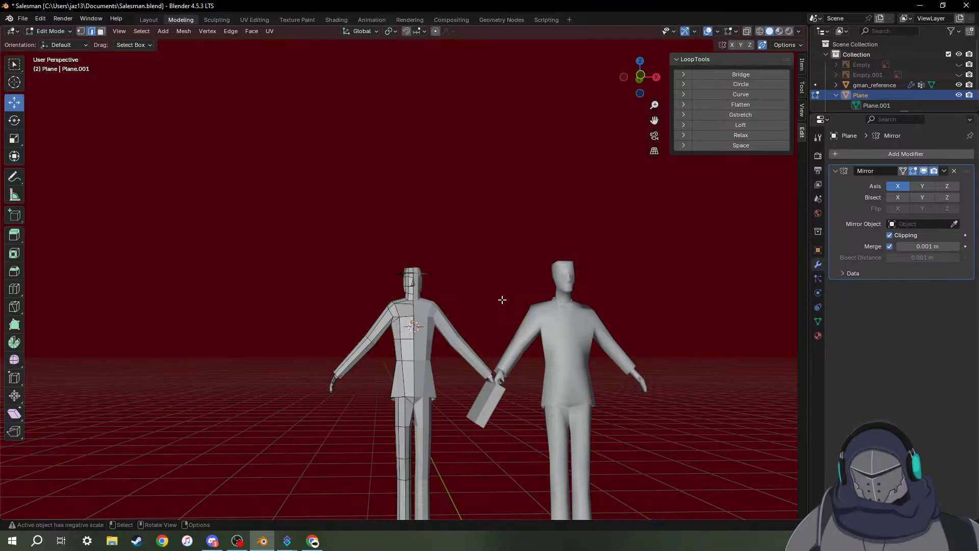
scroll(440, 294, "up", 5)
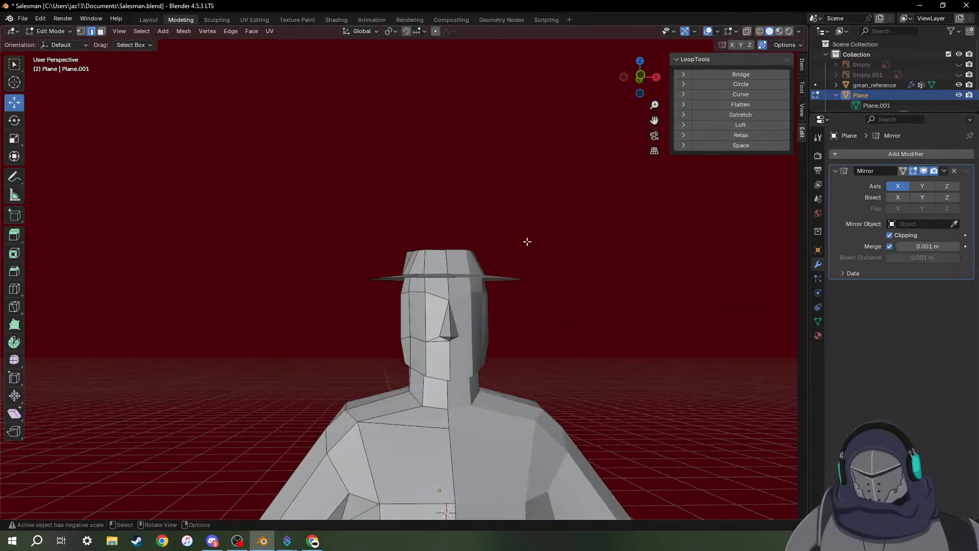
In vertex mode, move the crown's upper-rim side vertex toward the back inward about 0.0053 m along X.
middle_click_drag(527, 241, 443, 332)
scroll(408, 356, "up", 4)
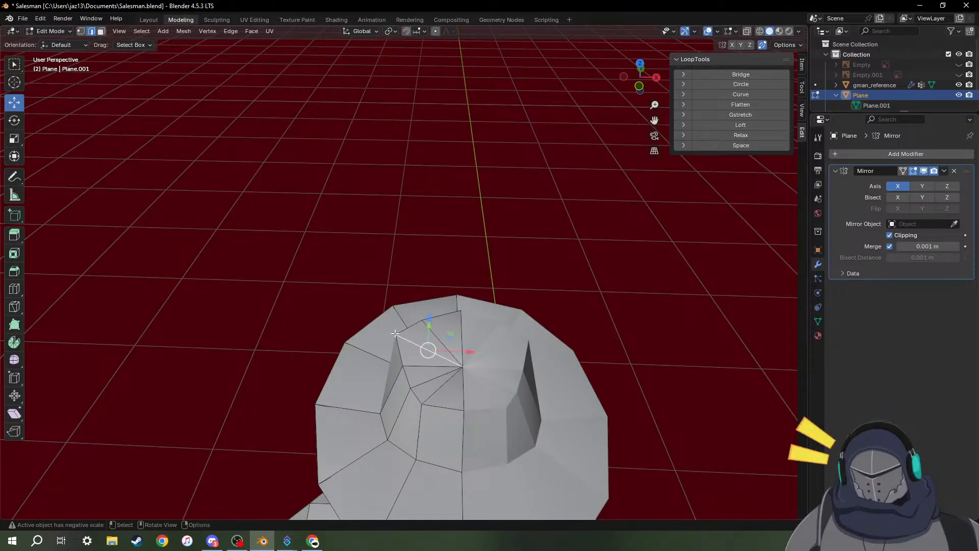
key("1")
left_click(396, 335)
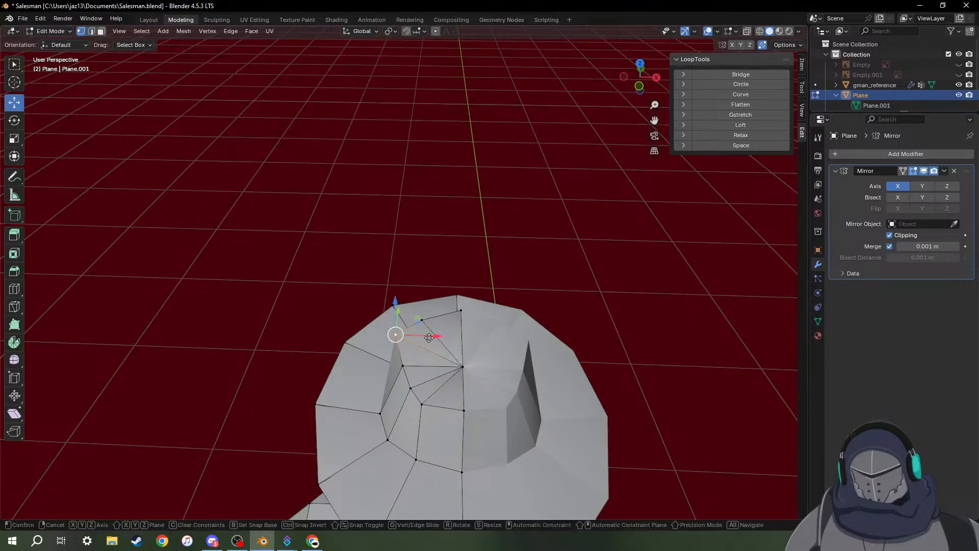
left_click_drag(426, 339, 431, 339)
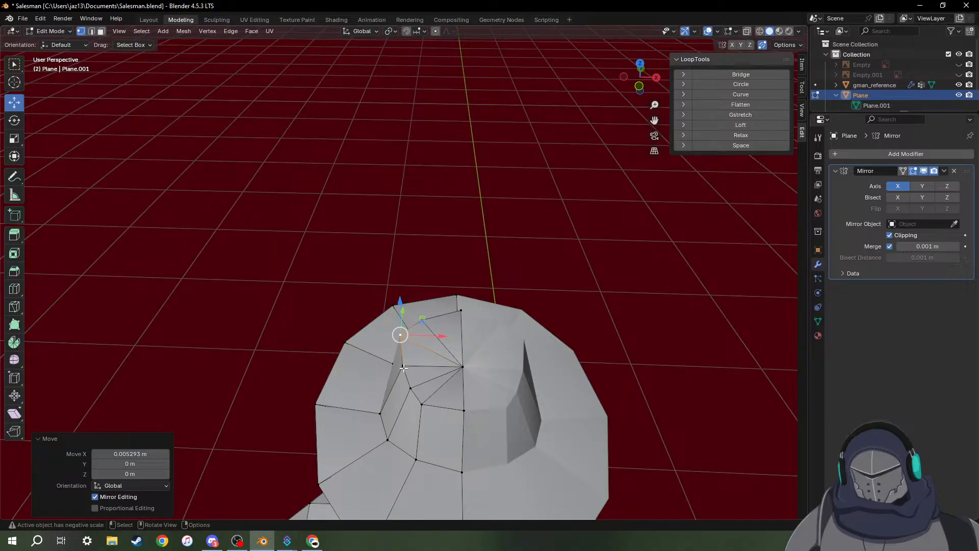
middle_click_drag(403, 367, 587, 279)
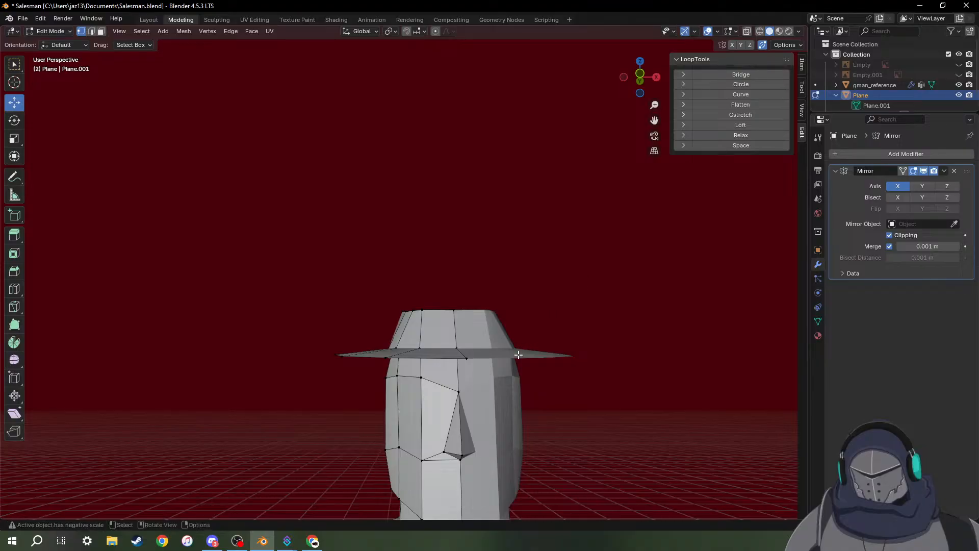
In edge mode, lower the hat brim's outer edge loop about 0.01 m along Z.
middle_click_drag(516, 355, 449, 321)
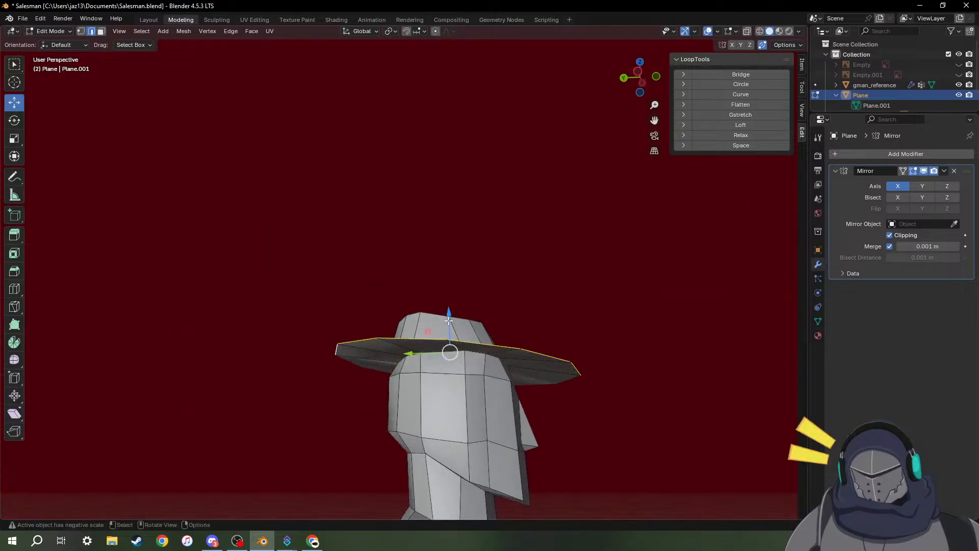
left_click_drag(449, 320, 448, 330)
middle_click_drag(574, 383, 476, 393)
scroll(476, 393, "down", 6)
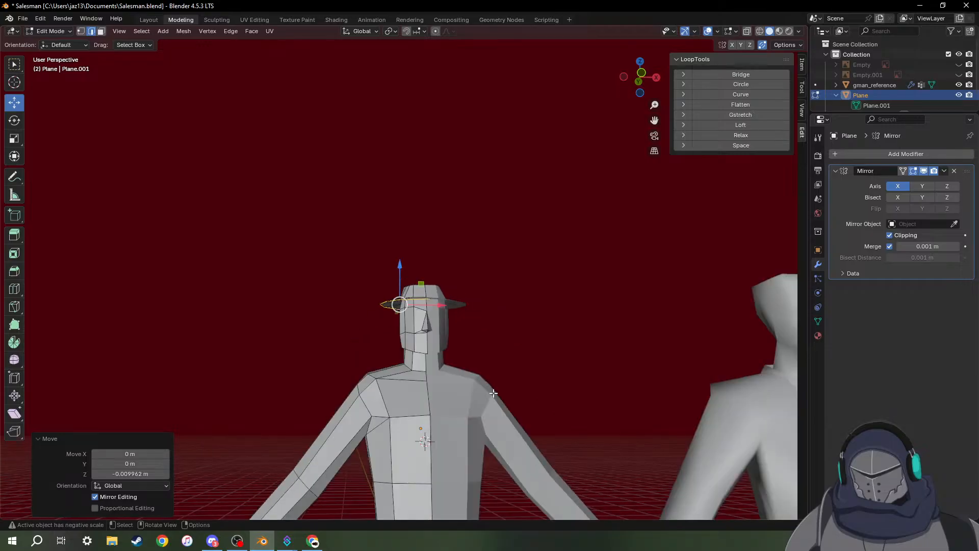
middle_click_drag(509, 312, 449, 352)
scroll(408, 342, "up", 5)
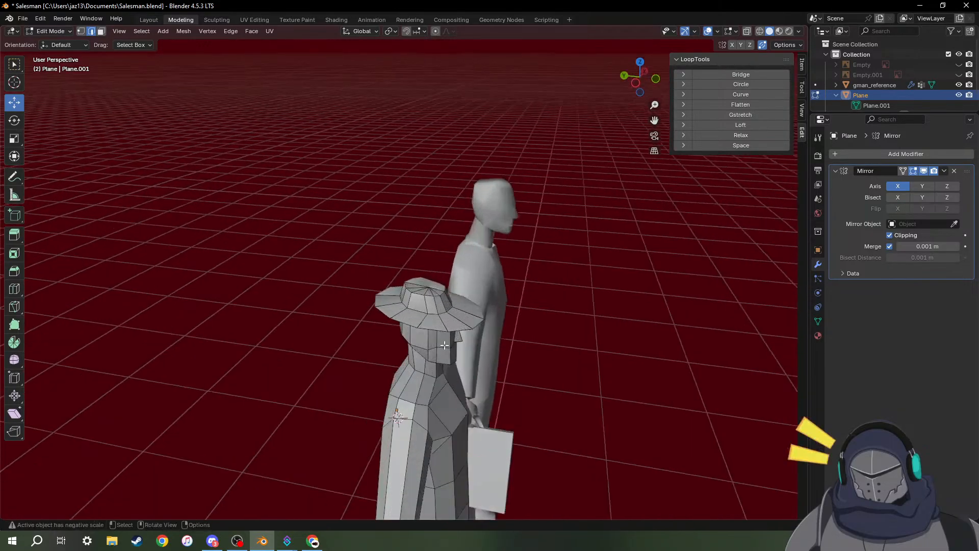
left_click(365, 316)
left_click(373, 331, "shift")
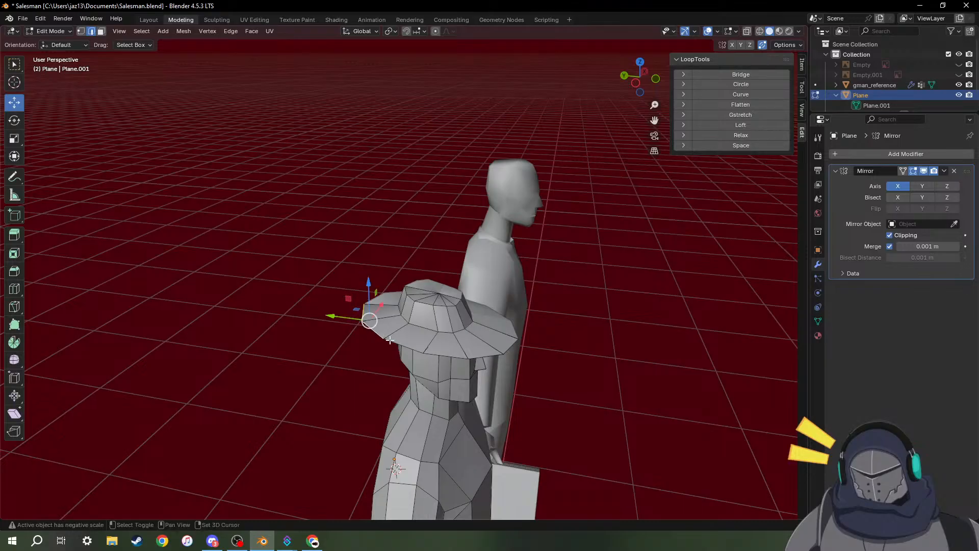
left_click(398, 344, "shift")
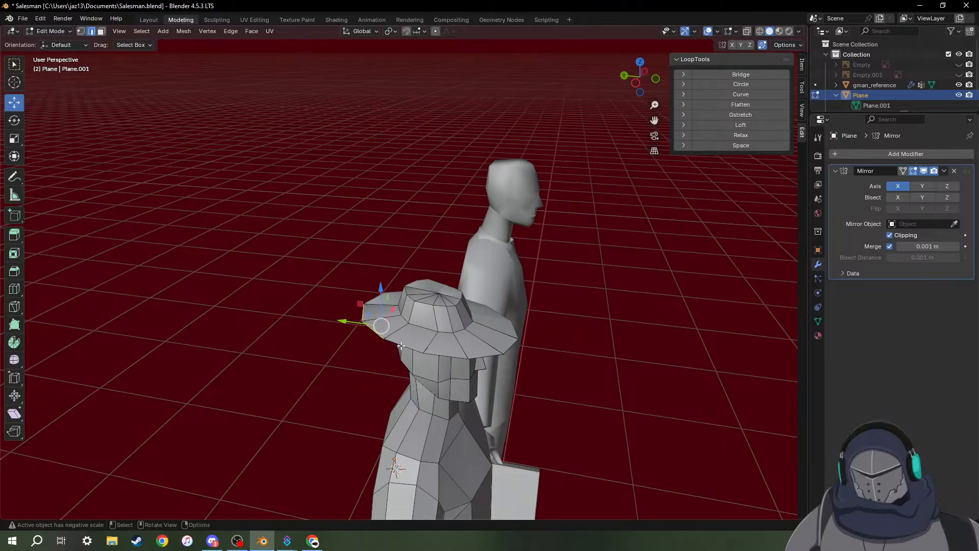
left_click(401, 346, "shift")
Nudge the front side edge of the crown's base slightly forward along Y.
middle_click_drag(421, 351, 541, 346)
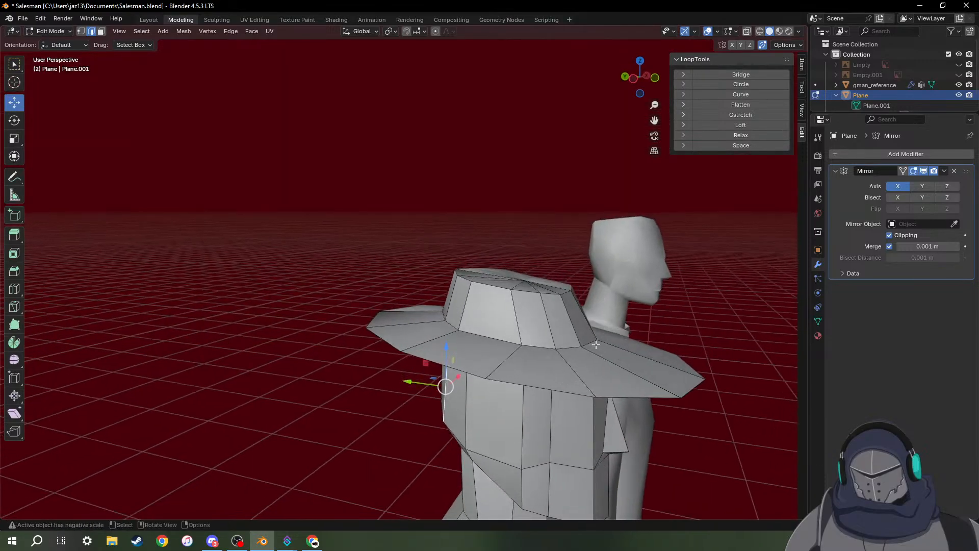
right_click(578, 346, "shift")
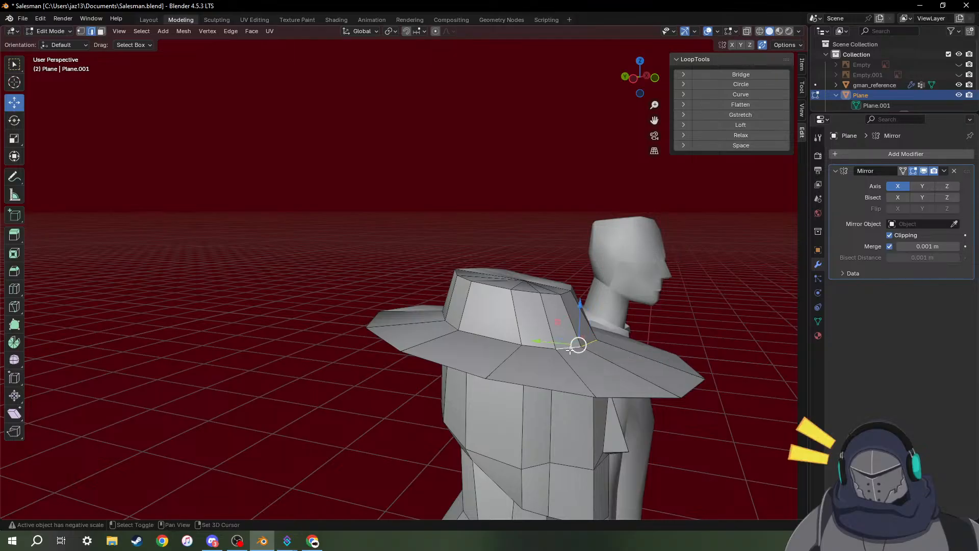
left_click_drag(544, 342, 553, 342)
Try to raise the brim's outer back edge about 0.006 m along Z, and undo the move.
middle_click_drag(552, 341, 384, 338)
left_click(346, 335)
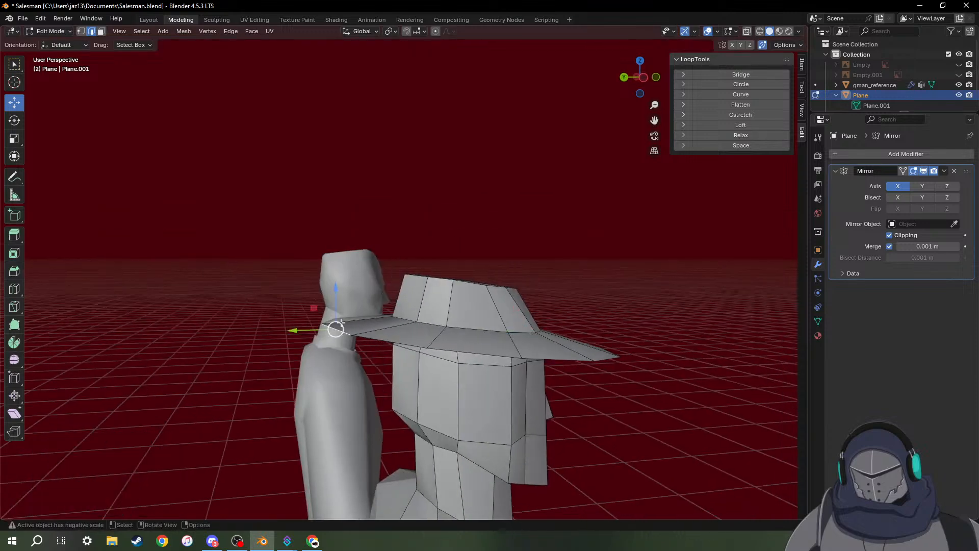
left_click_drag(335, 308, 336, 303)
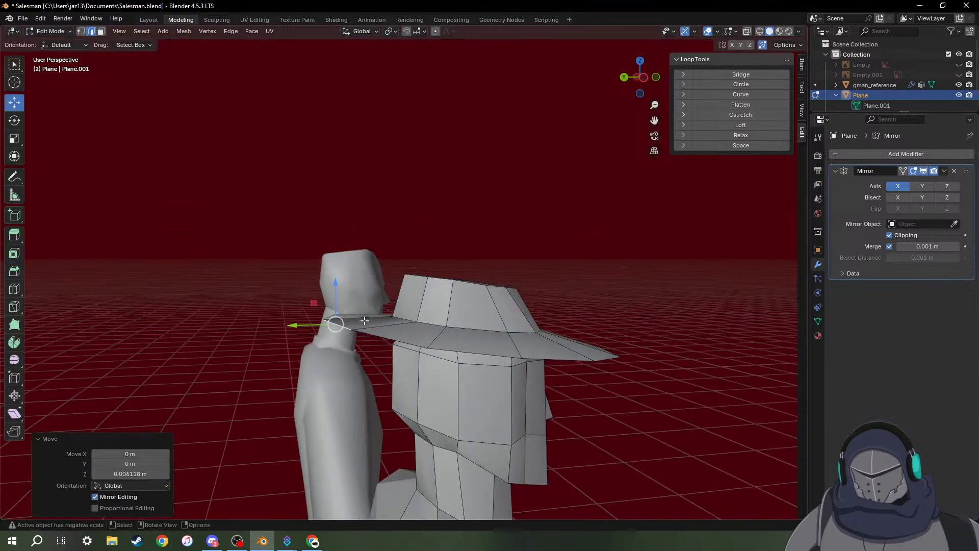
left_click(386, 338)
left_click_drag(389, 319, 389, 318)
left_click(346, 333)
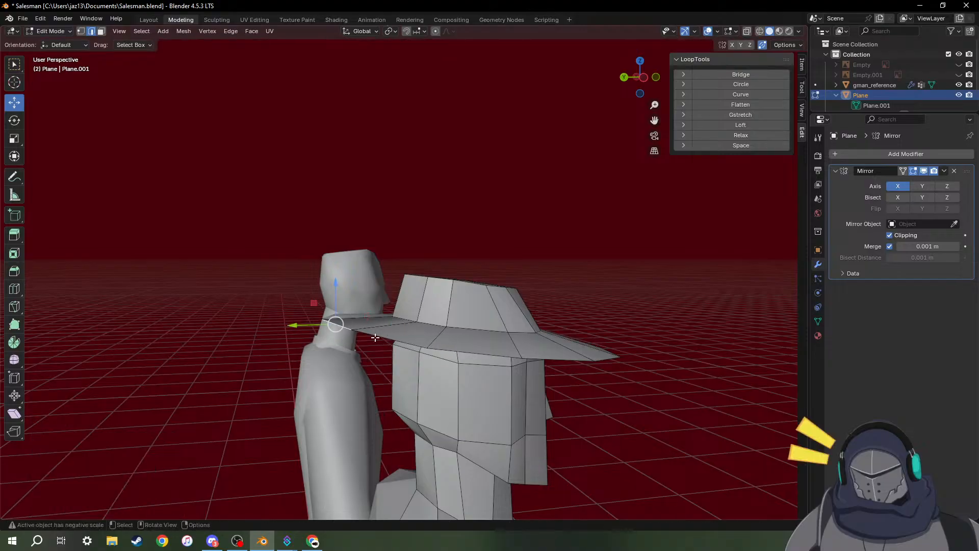
key("ctrl+z")
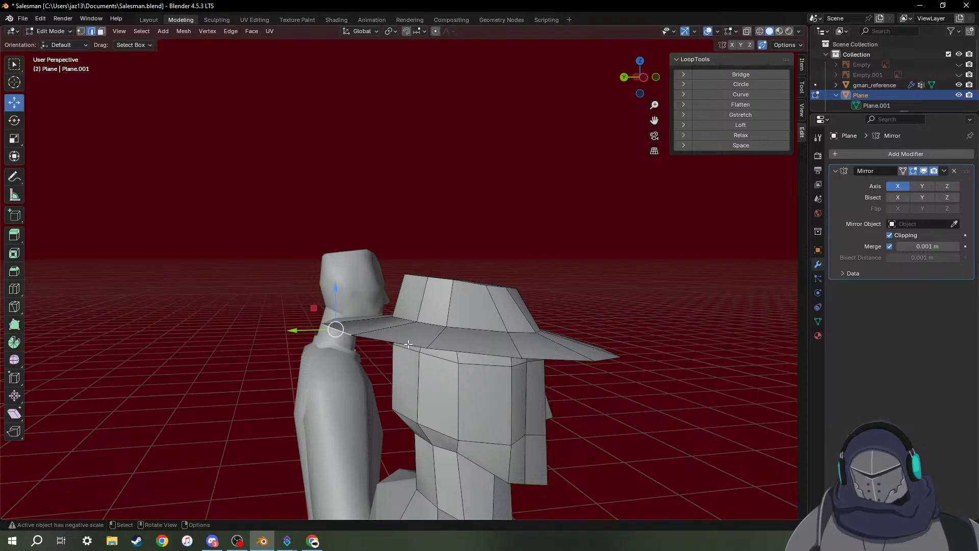
In vertex mode, raise the brim's back centre vertex about 0.0069 m along Z.
key("1")
middle_click_drag(384, 350, 447, 364)
left_click(322, 358)
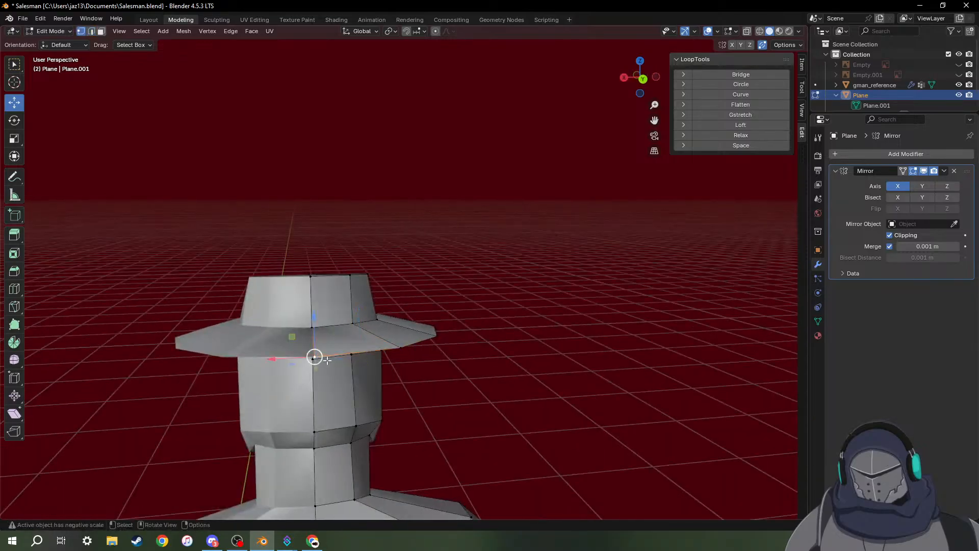
left_click_drag(314, 331, 316, 322)
middle_click_drag(465, 350, 360, 338)
middle_click_drag(442, 342, 487, 337)
middle_click_drag(374, 341, 394, 343)
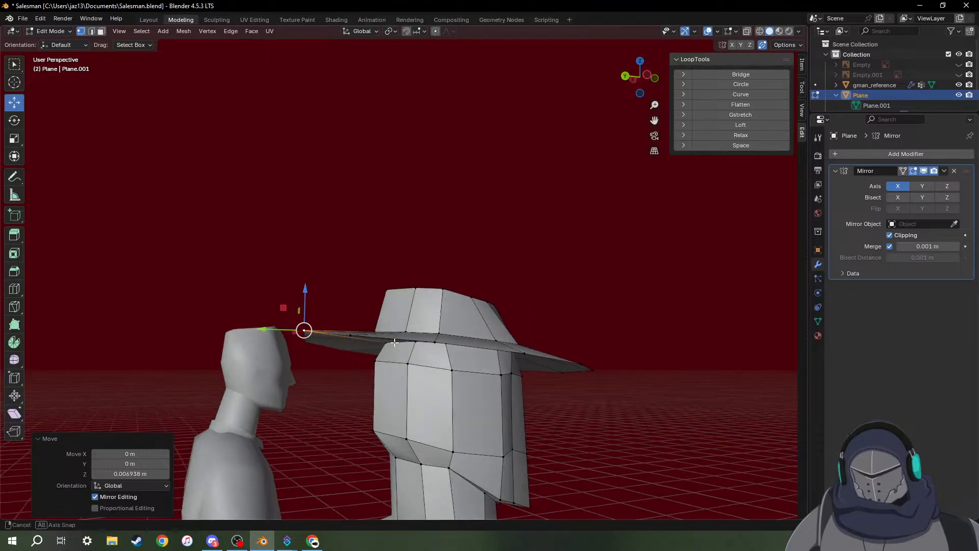
Raise the two outer brim vertices beside the back centre slightly along Z, the second one by about 0.0021 m.
left_click(351, 336)
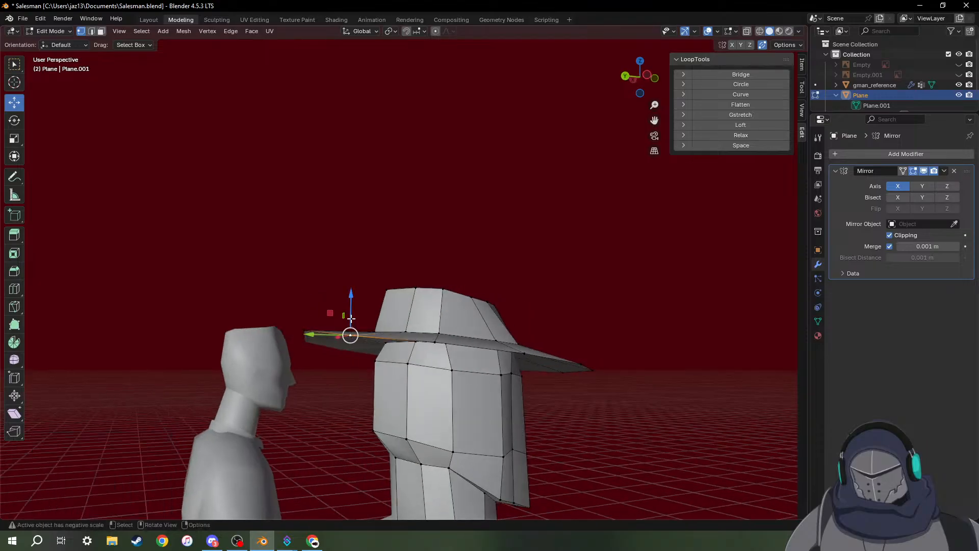
left_click_drag(351, 318, 351, 314)
left_click(434, 341)
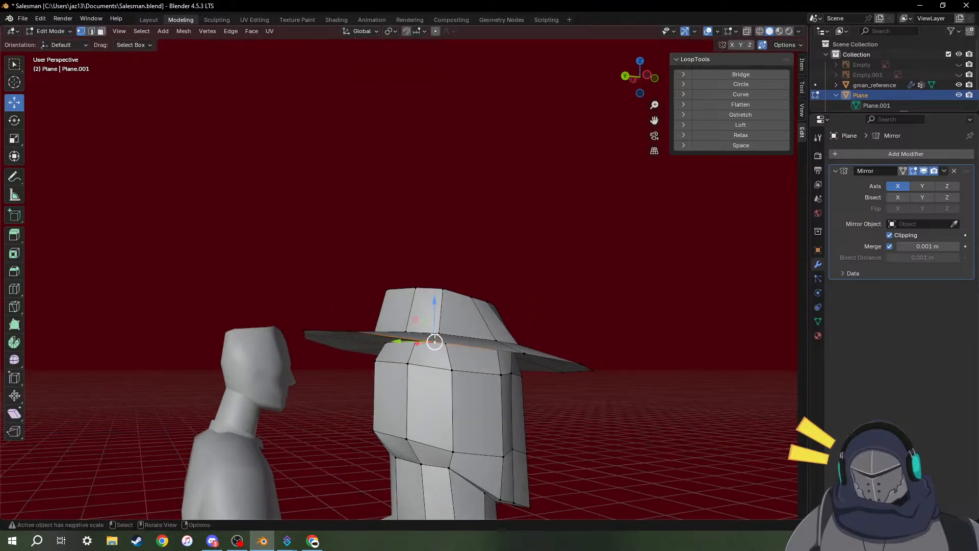
left_click_drag(433, 324, 434, 320)
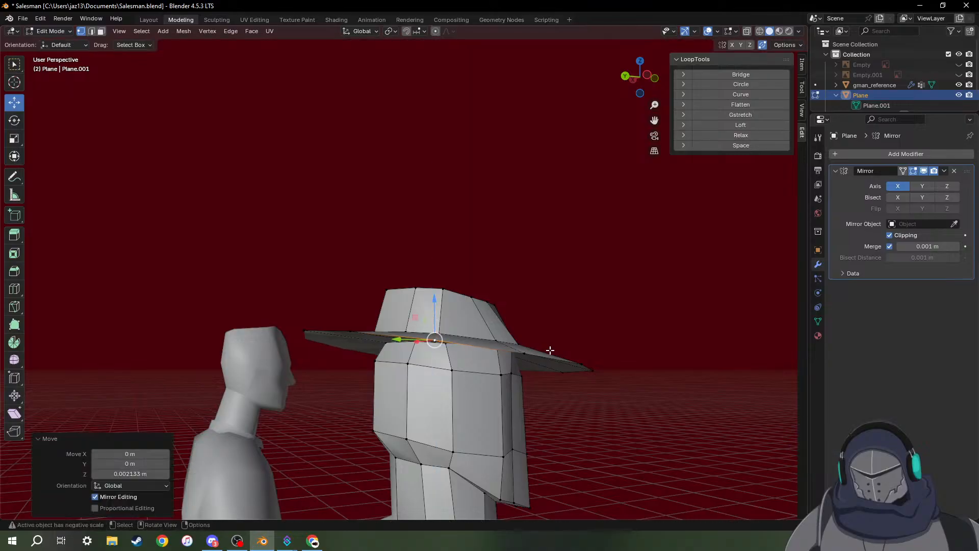
Try to move the brim's back centre vertex about 0.034 m toward the crown along Y.
middle_click_drag(549, 349, 466, 397)
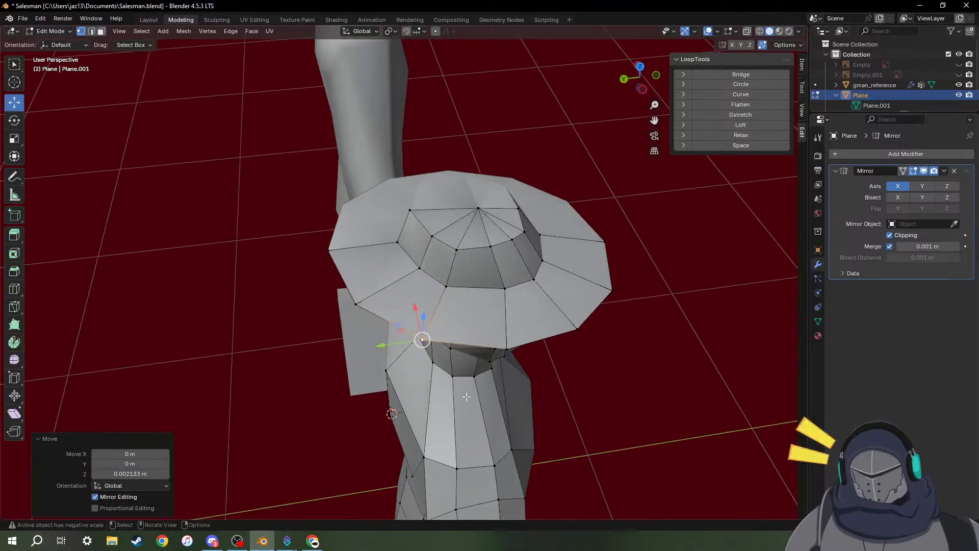
left_click(328, 250)
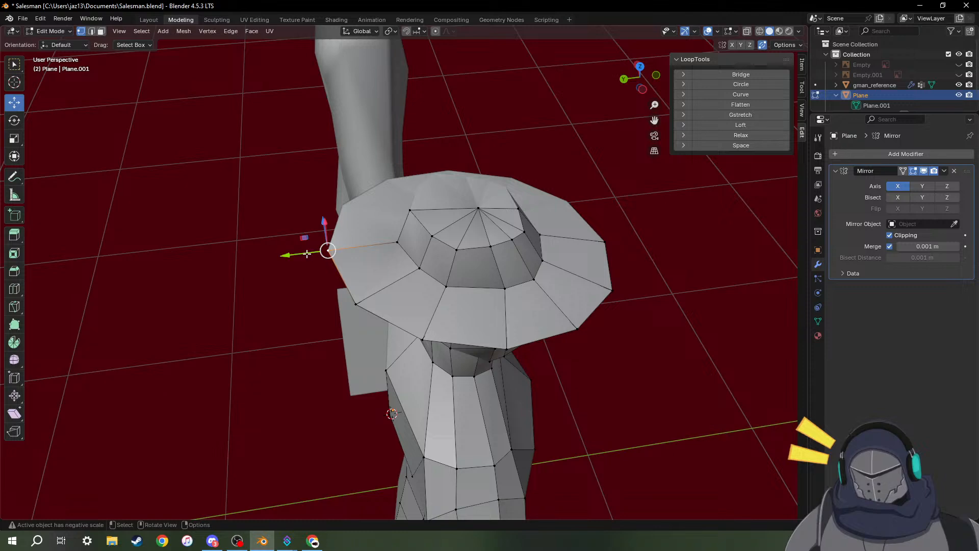
left_click_drag(306, 254, 333, 251)
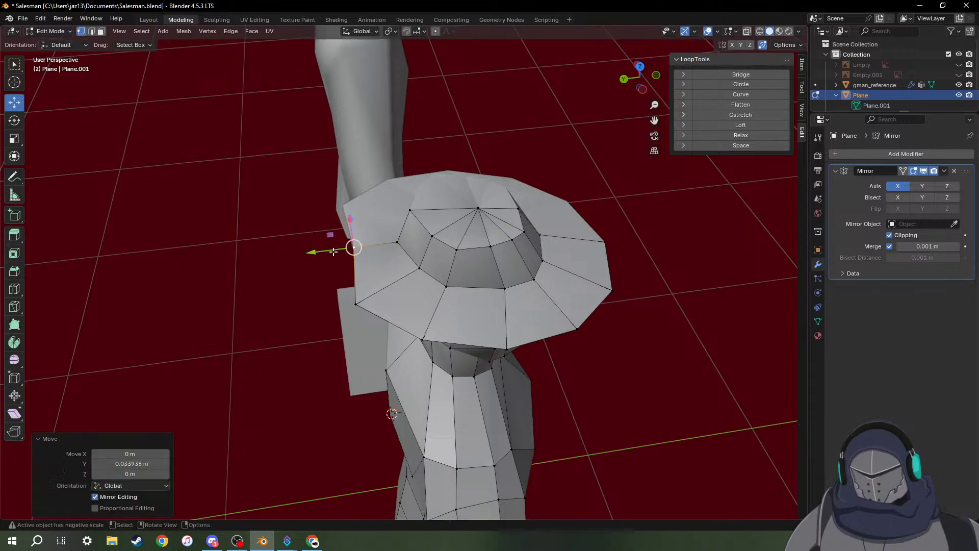
Try to slide the three outer brim vertices beside the back centre toward the crown, the middle one by a factor of 0.38.
left_click(356, 307)
middle_click_drag(358, 308, 421, 332)
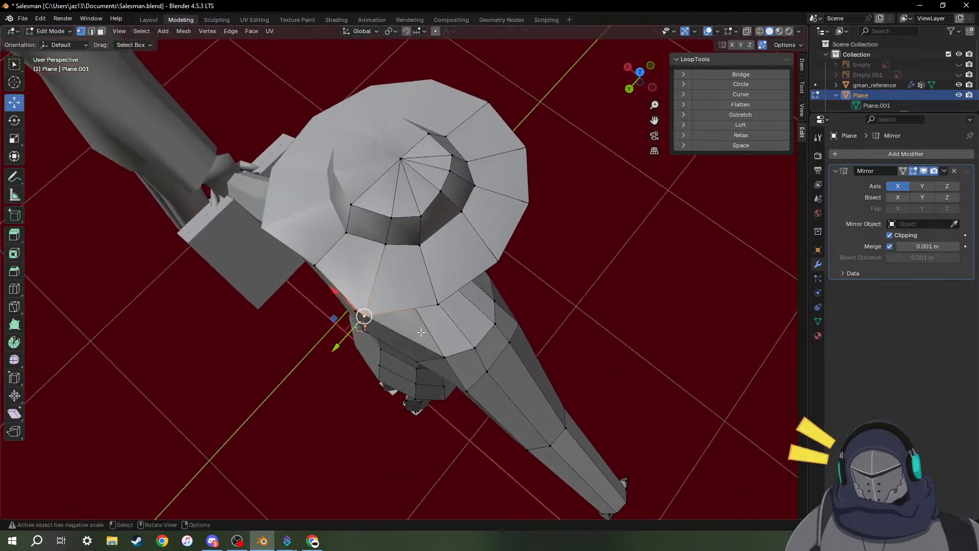
key("shift+v")
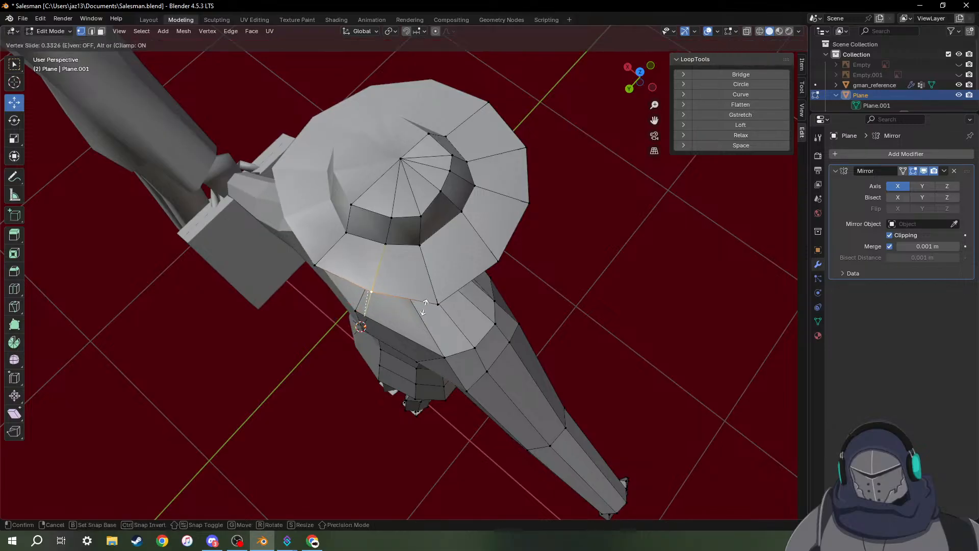
left_click(425, 306)
left_click(438, 305)
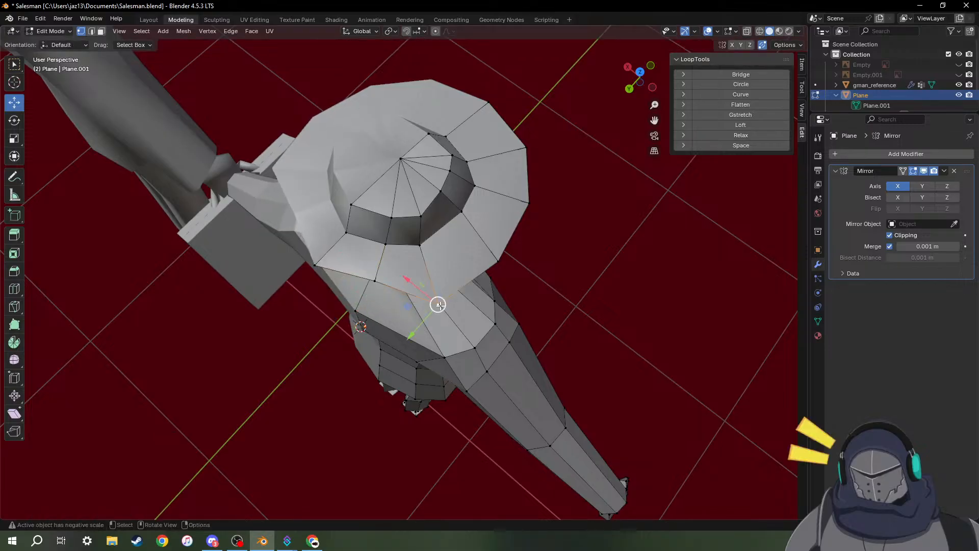
key("shift+v")
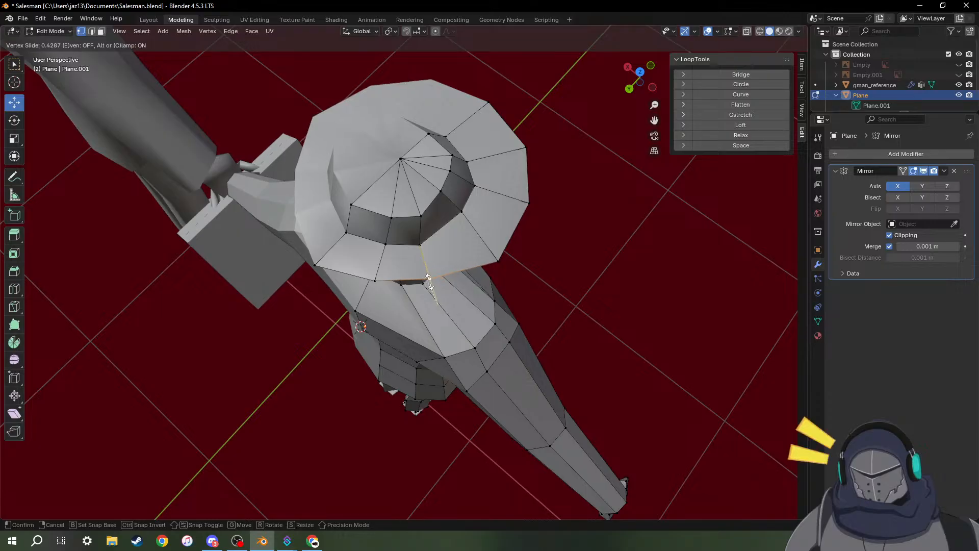
left_click(431, 284)
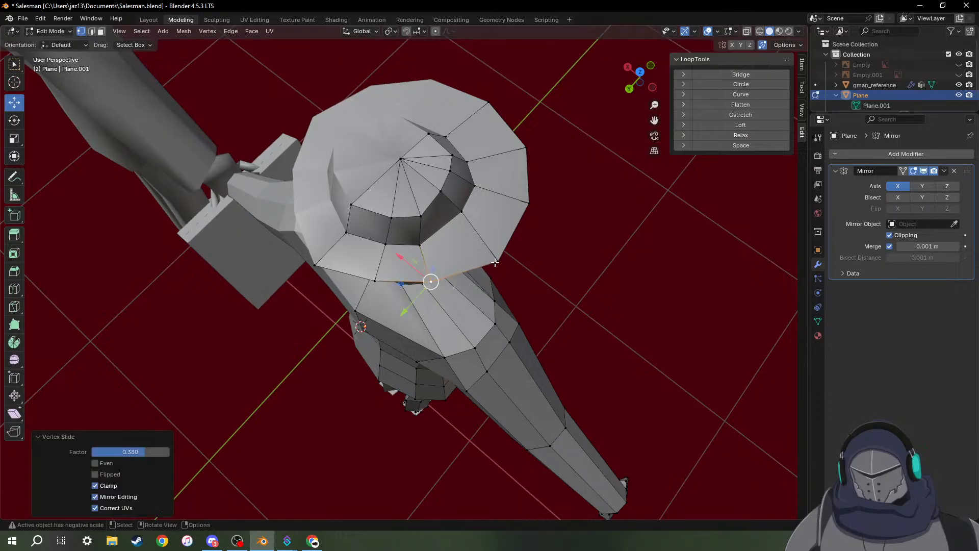
left_click(495, 262)
key("shift+v")
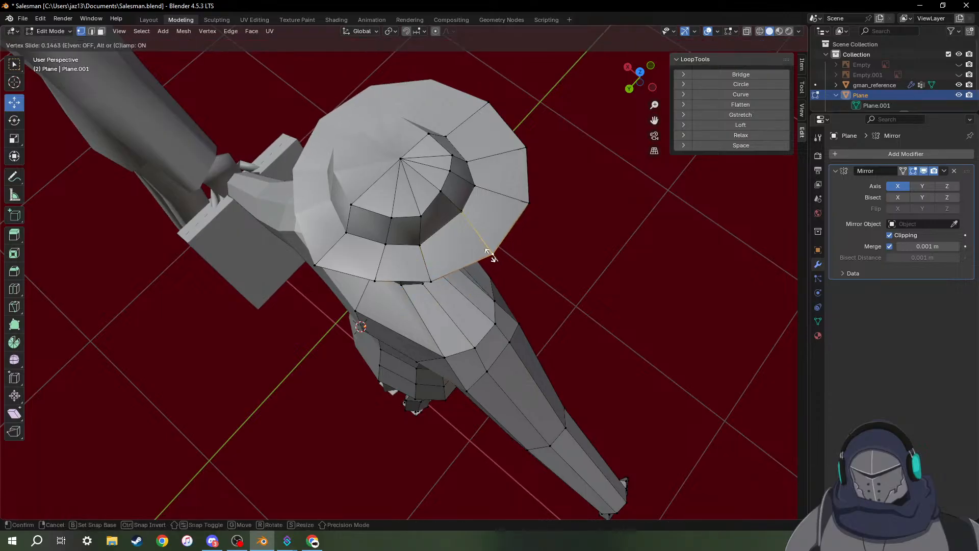
left_click(490, 247)
Slide the brim's back centre vertex toward the crown by a factor of 0.222 and its neighbouring outer vertex by about 0.234.
middle_click_drag(490, 247, 489, 381)
key("shift+v")
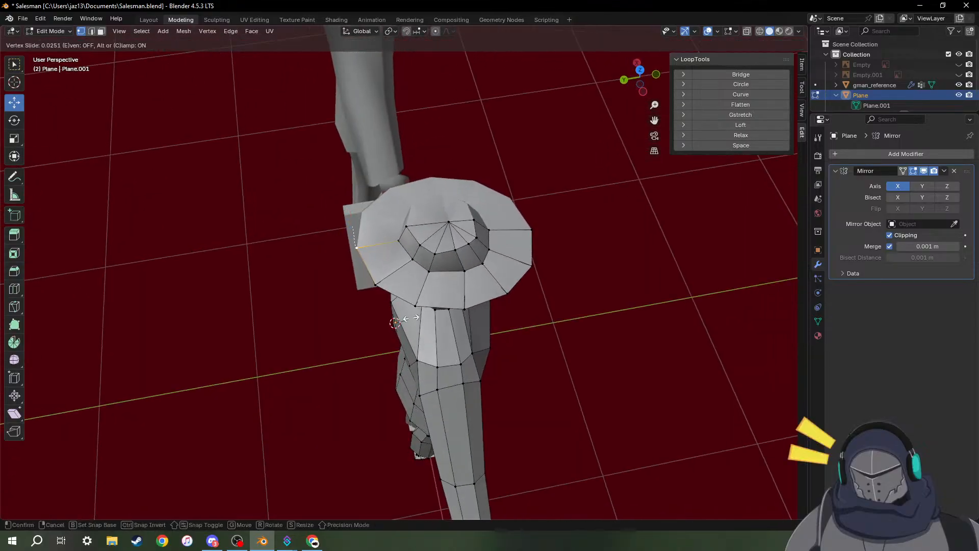
left_click(420, 316)
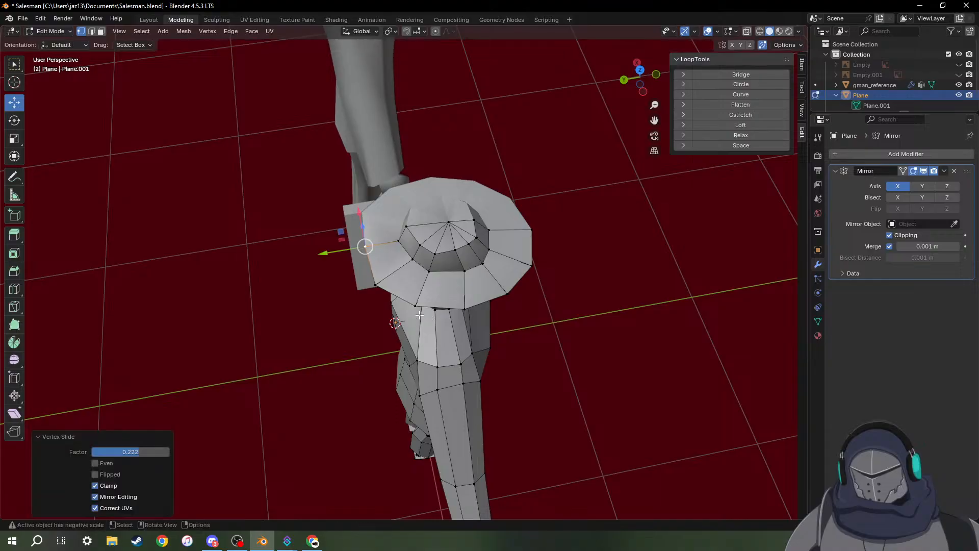
left_click(377, 283)
key("shift+v")
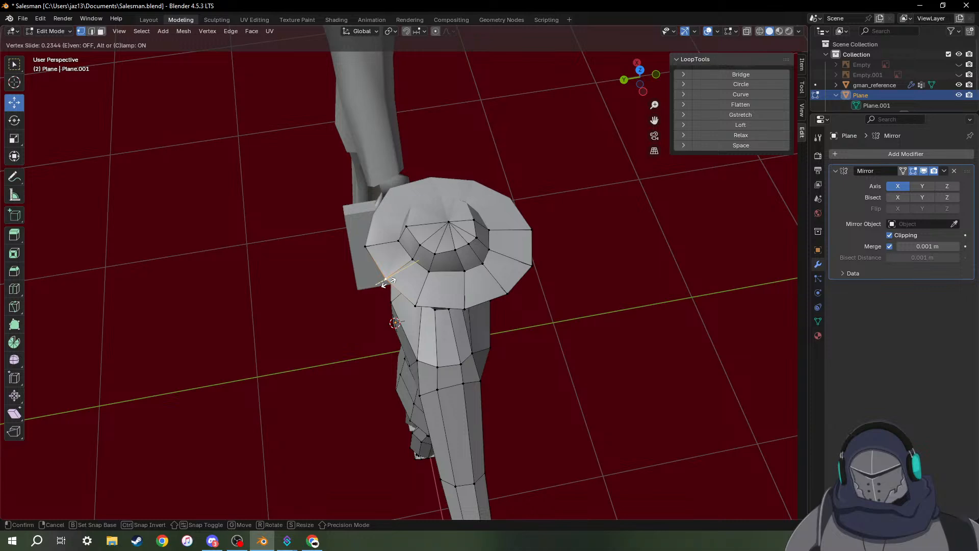
left_click(388, 282)
Slide the third outer brim vertex from the back centre toward the crown by a factor of 0.157.
left_click(419, 308)
key("shift+v")
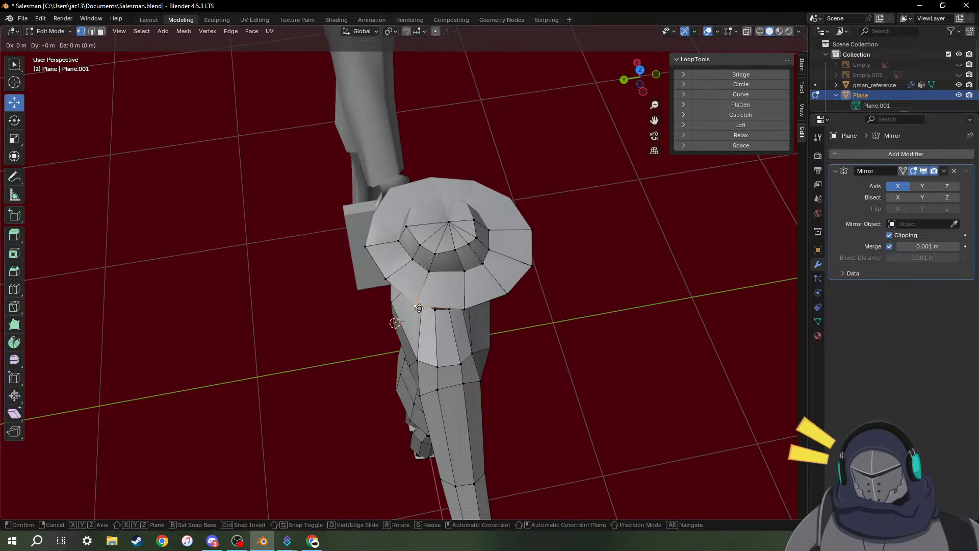
left_click(422, 304)
middle_click_drag(587, 403, 509, 323)
scroll(544, 361, "down", 5)
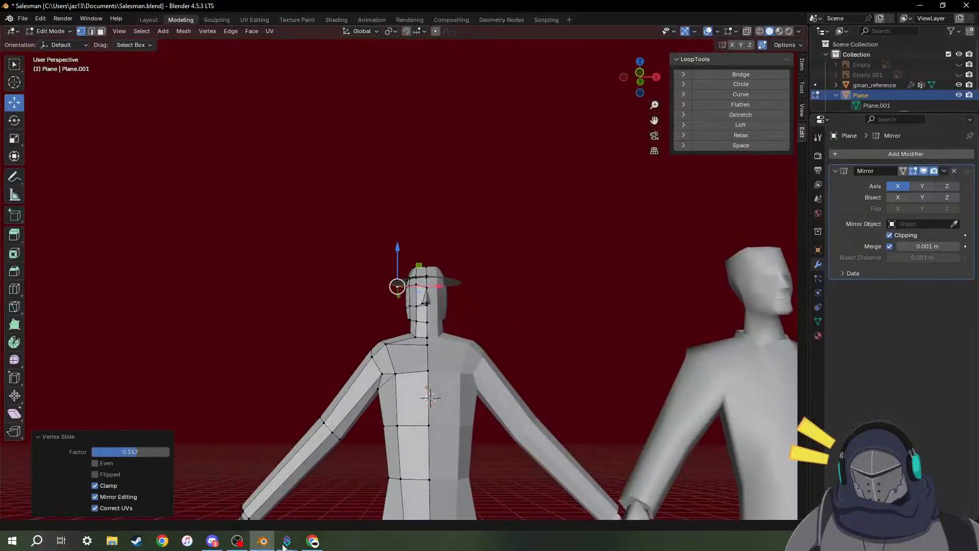
Switch to Chrome and search Google for "1950s hat".
left_click(164, 544)
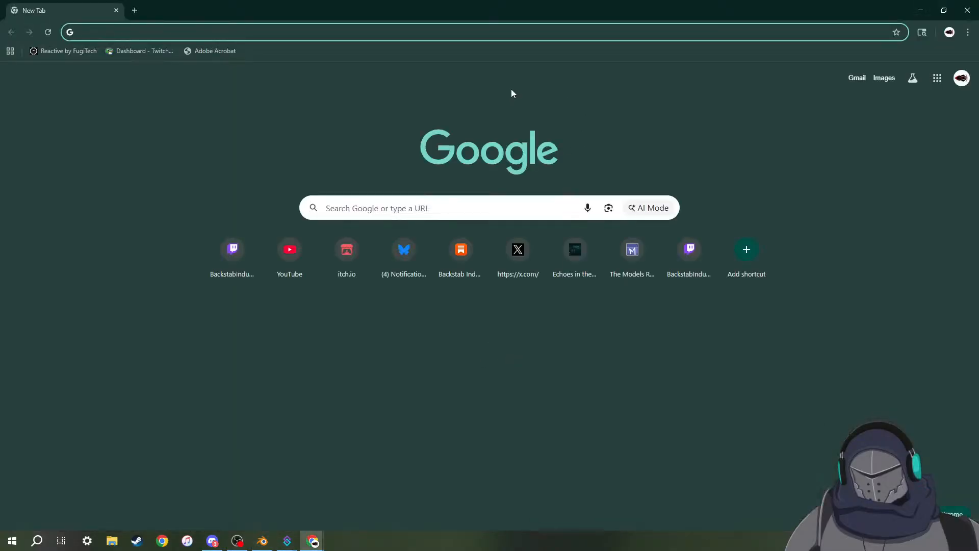
type("1")
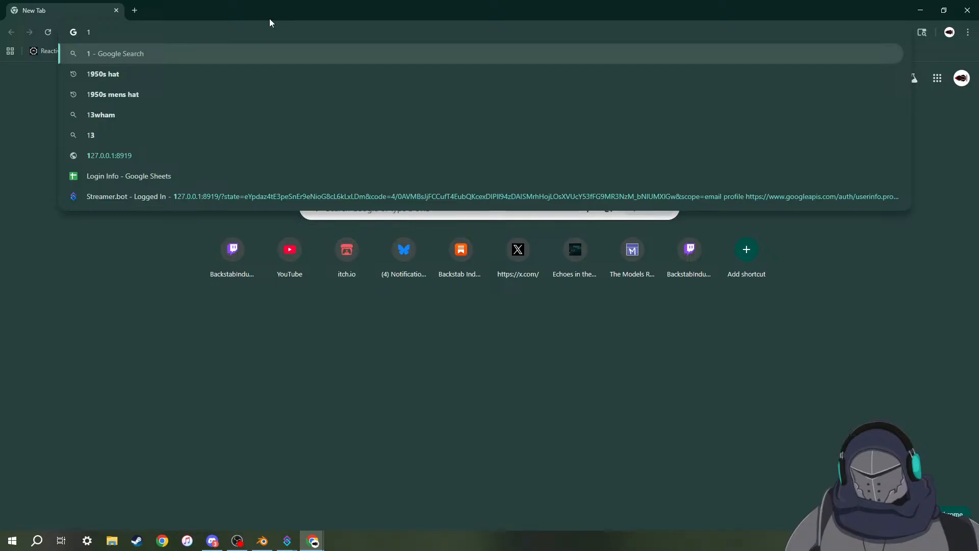
type("950s ")
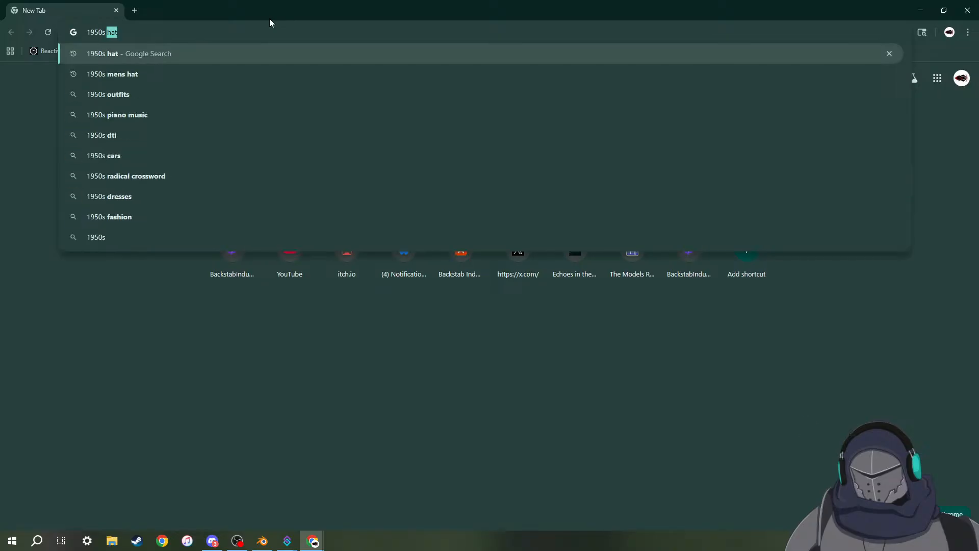
type("ha")
key("Return")
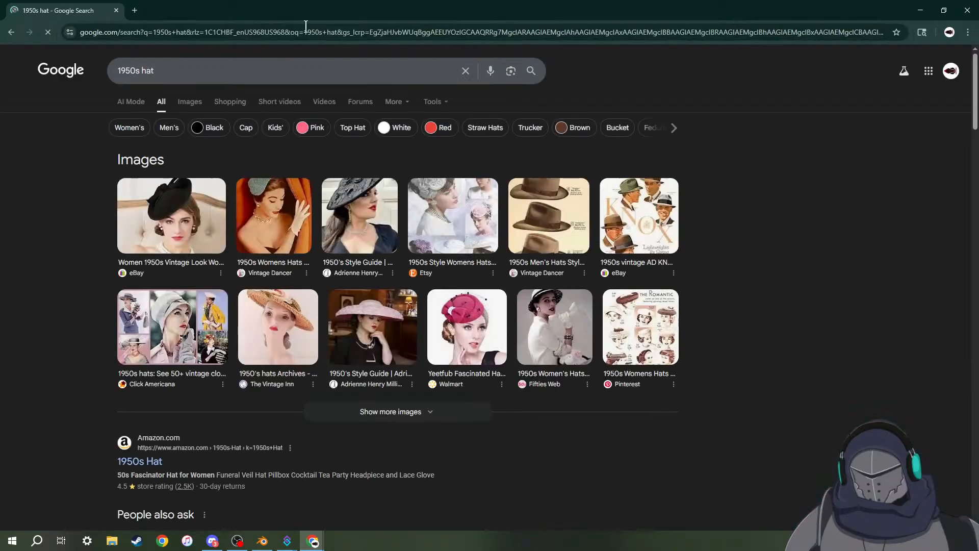
Refine the Google search to "1950s hat mens" and show the image results.
left_click(218, 78)
type("mens")
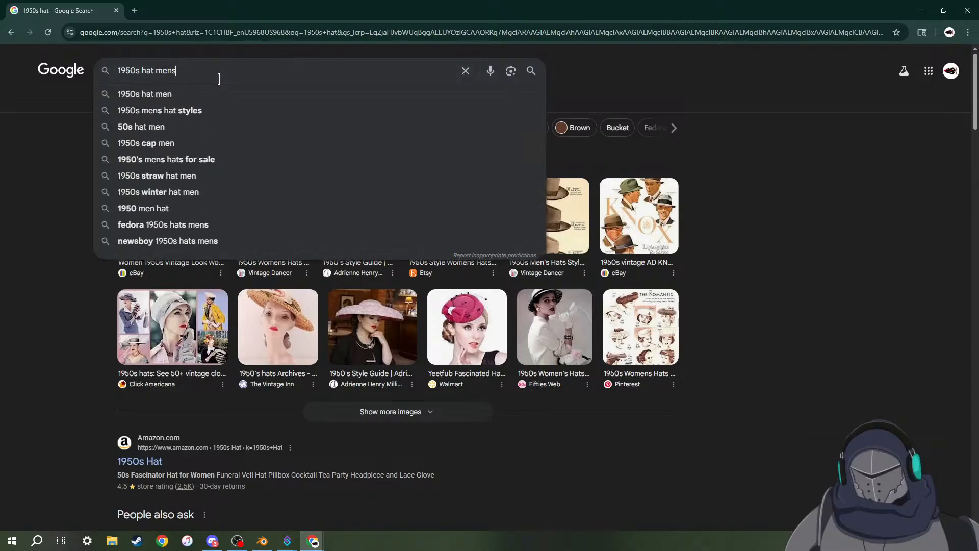
key("Return")
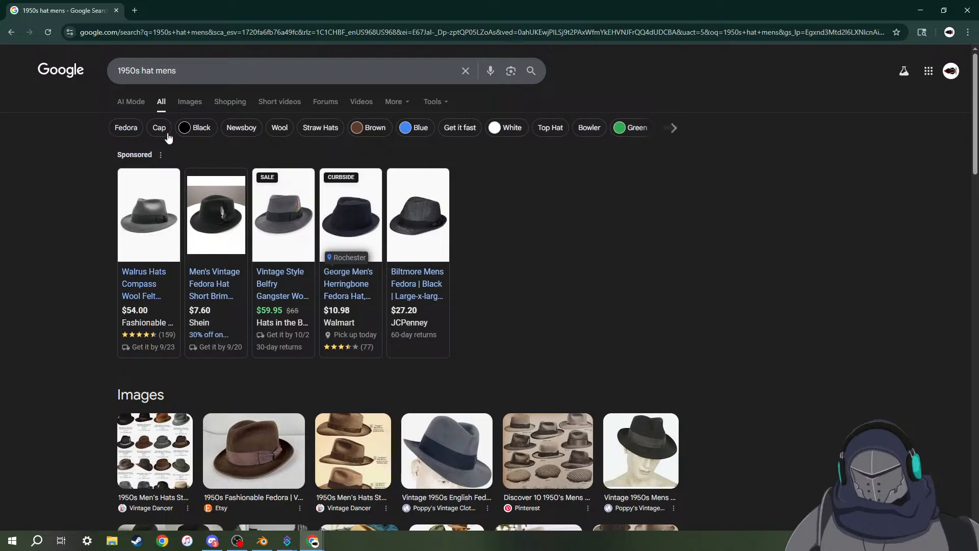
left_click(187, 102)
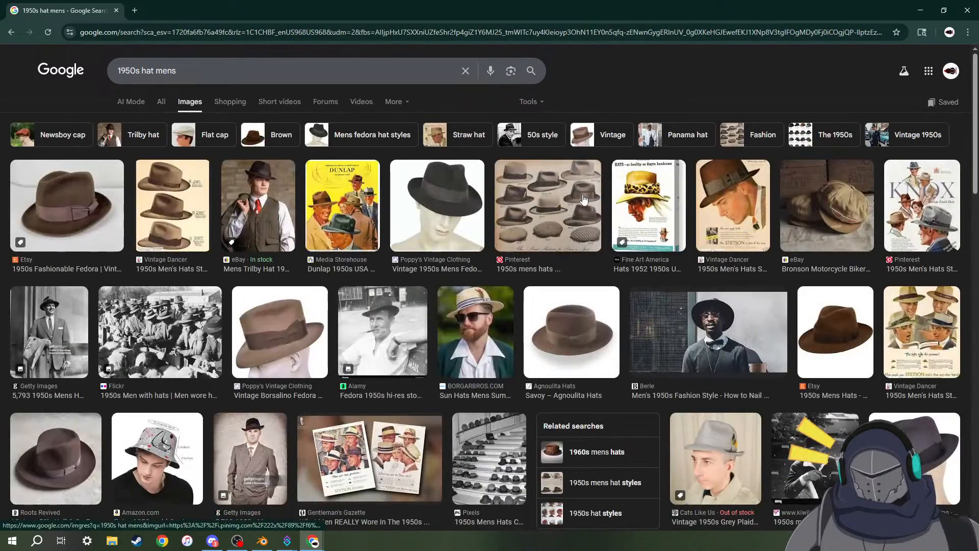
Browse the hat pictures and preview the black Mossant fedora and the grey P and C Habig fedora as references.
left_click(440, 219)
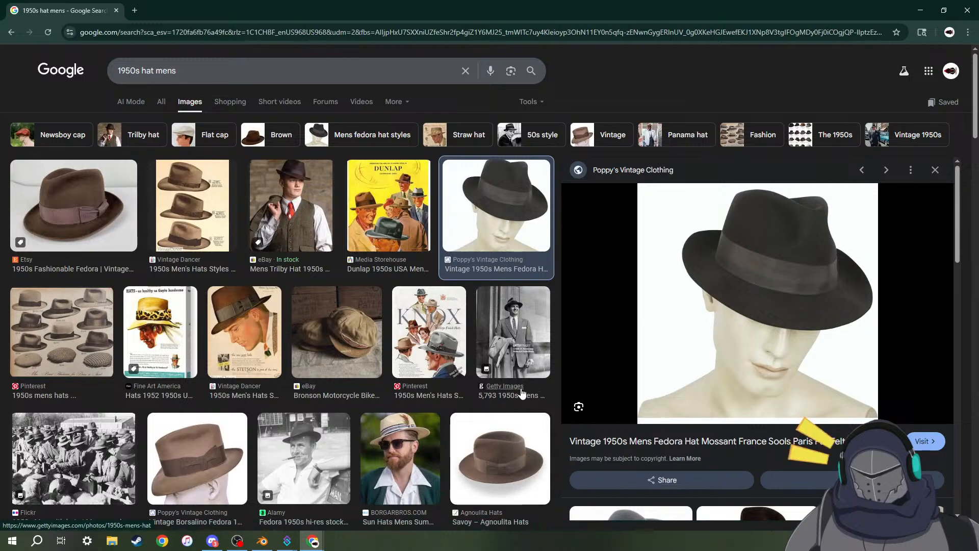
scroll(522, 392, "down", 5)
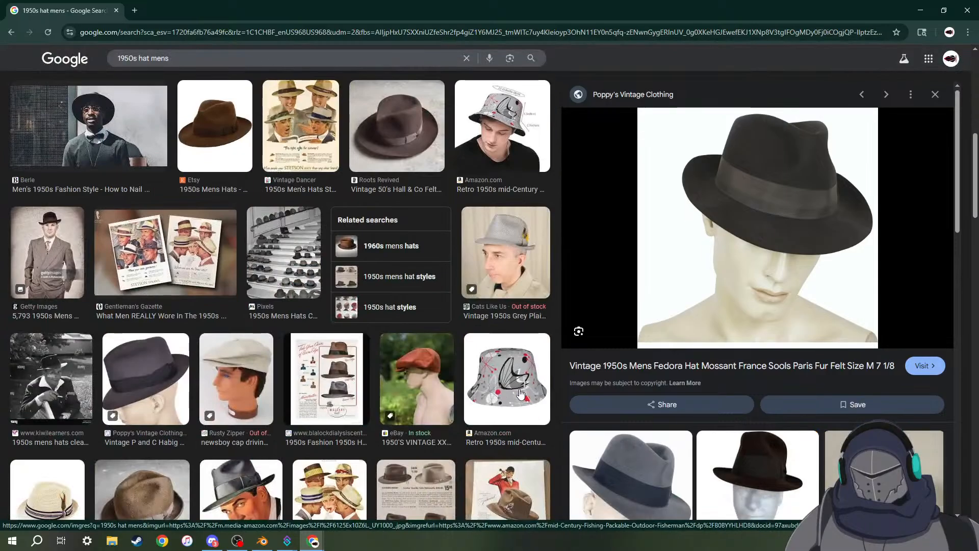
scroll(520, 394, "down", 4)
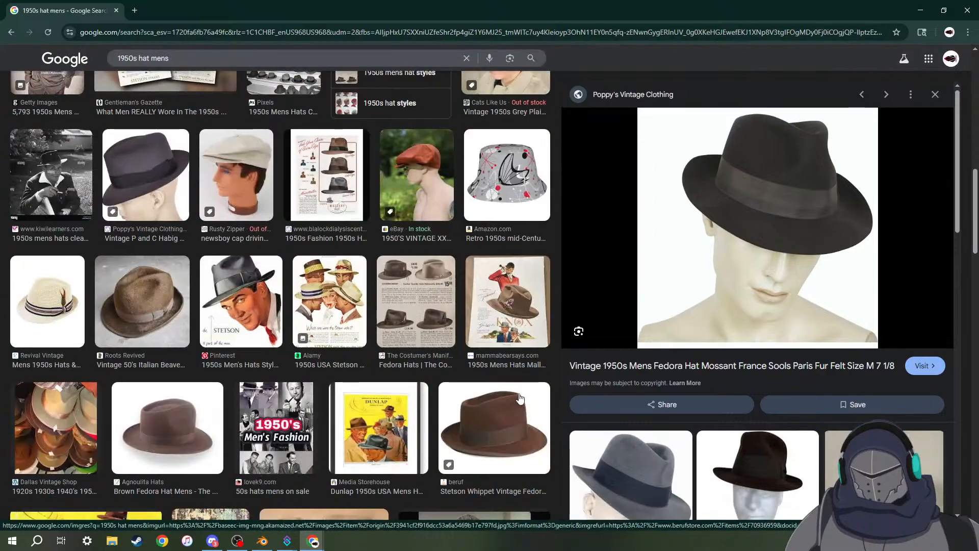
left_click(161, 192)
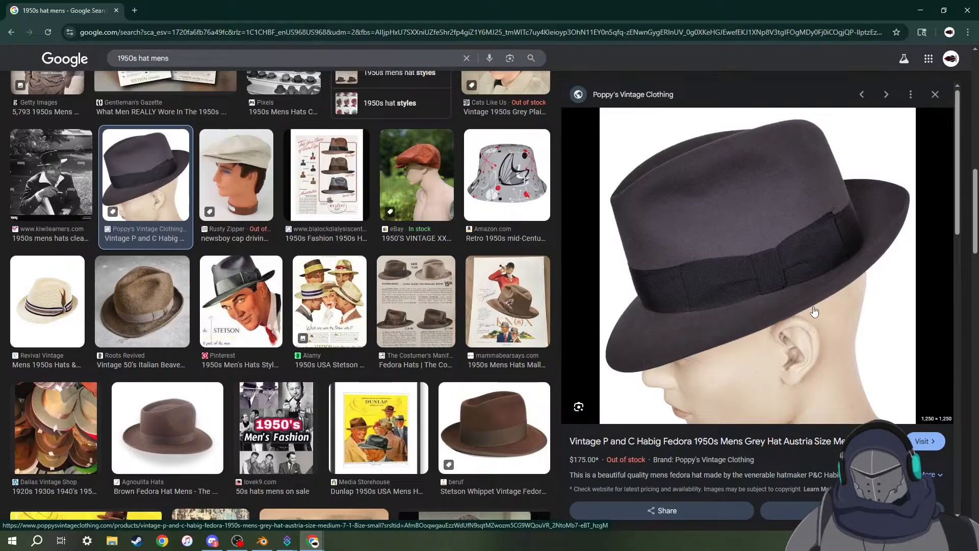
Switch to Blender and move the outer brim vertex above the shoulder along Y, plus about 0.018 m along X.
left_click(215, 545)
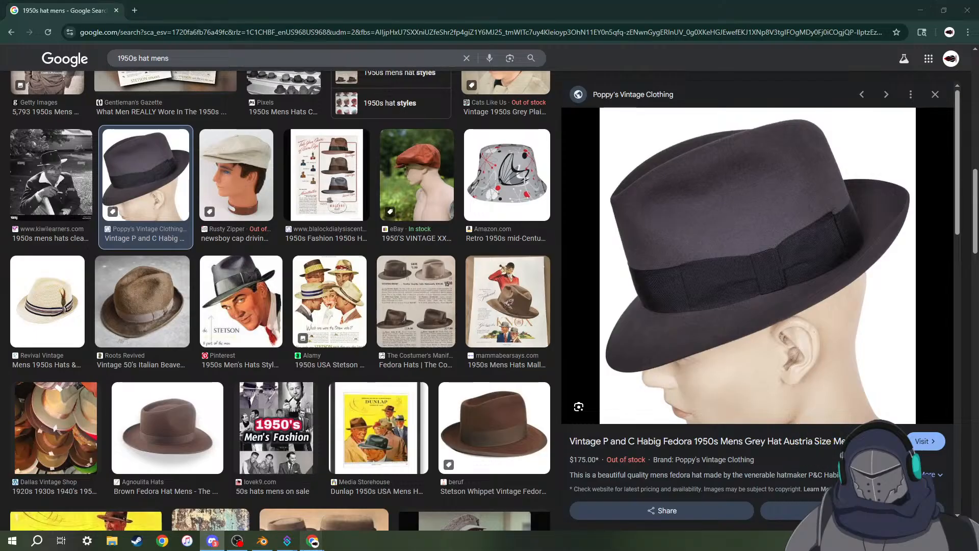
left_click(263, 541)
middle_click_drag(463, 262, 421, 382)
scroll(421, 382, "up", 3)
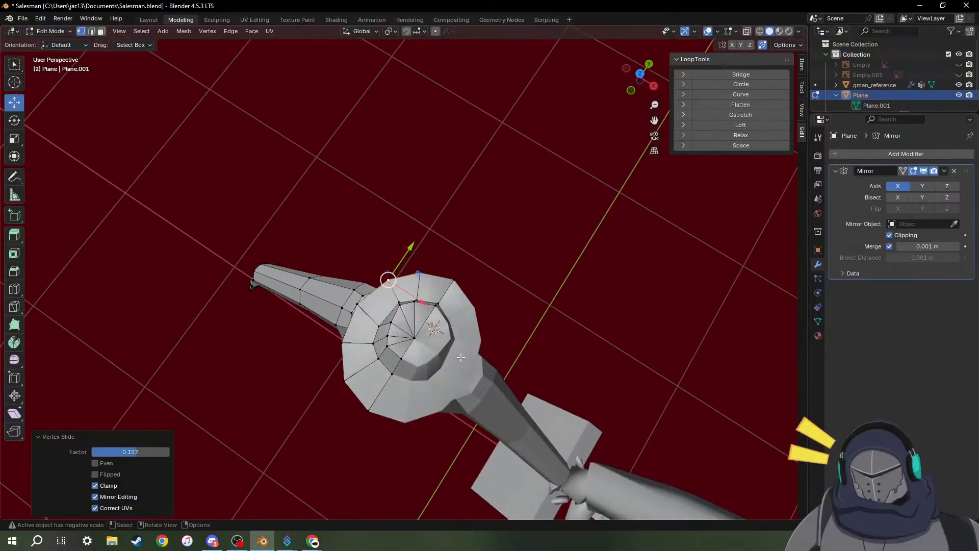
middle_click_drag(495, 377, 440, 377)
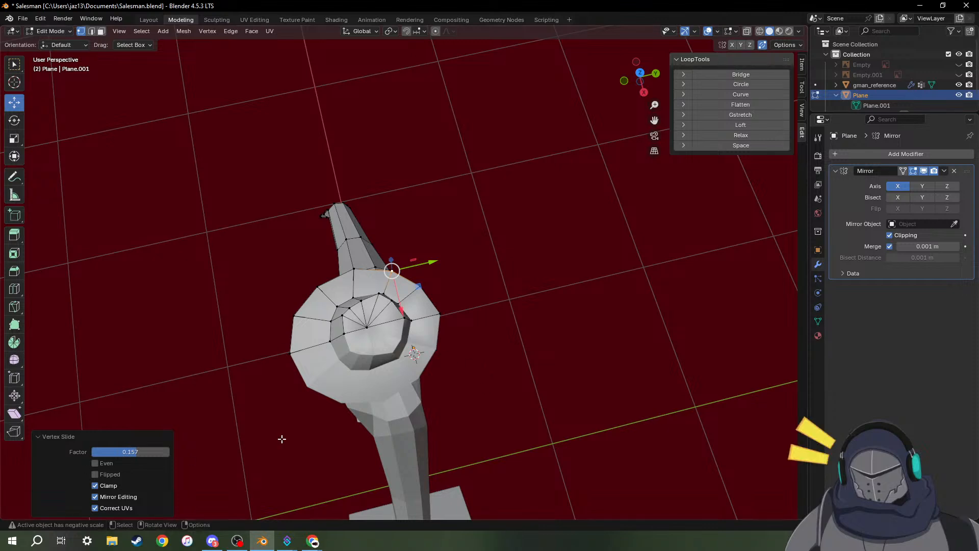
scroll(282, 438, "up", 5)
middle_click_drag(299, 384, 409, 345, "shift")
left_click(398, 253)
middle_click_drag(397, 253, 383, 346)
key("g")
key("y")
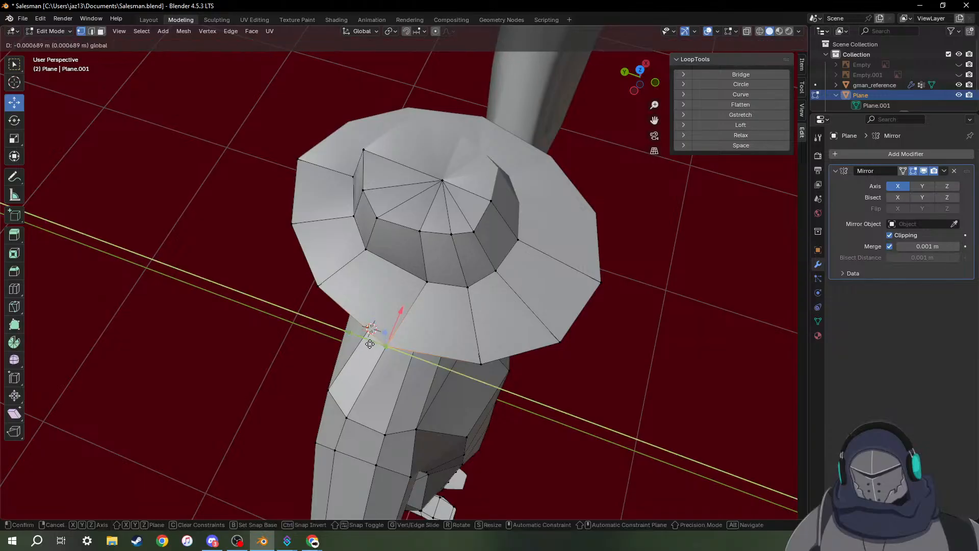
left_click(414, 349)
mouse_move(415, 349)
middle_mouse_down()
mouse_move(466, 323)
mouse_move(414, 333)
middle_mouse_up()
left_click_drag(407, 312, 424, 304)
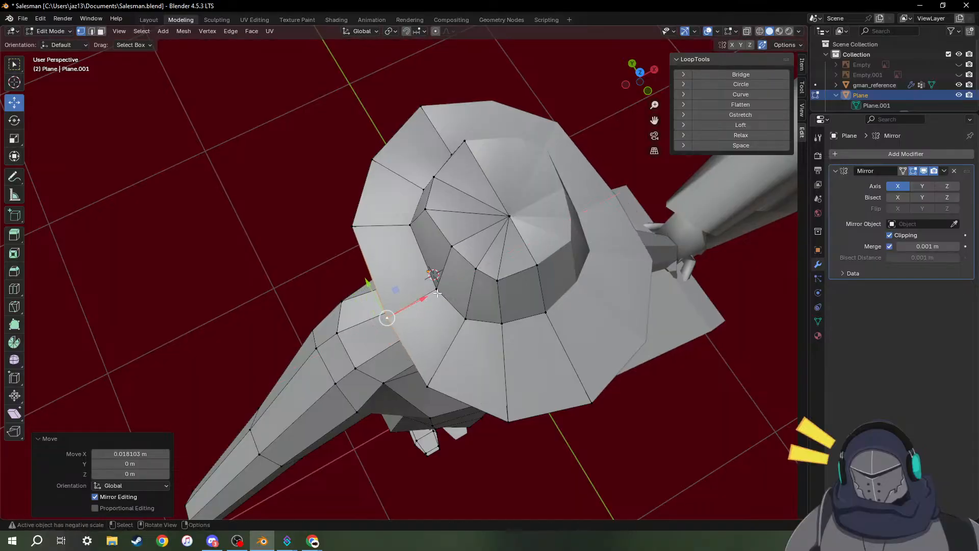
Move the crown's front centre rim vertex about 0.03 m forward along Y and lower it by about 0.007 m.
middle_click_drag(437, 293, 504, 251)
scroll(429, 202, "down", 6)
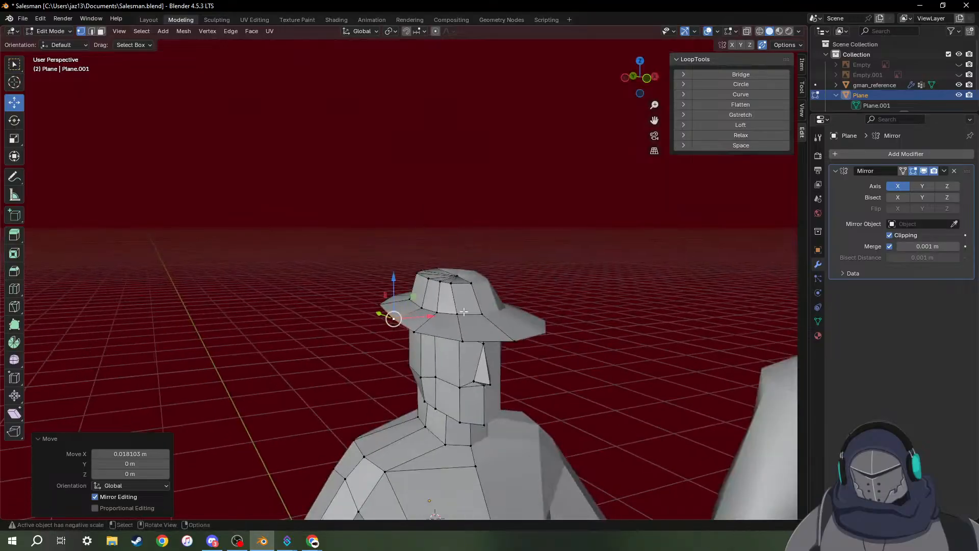
middle_click_drag(485, 363, 443, 352)
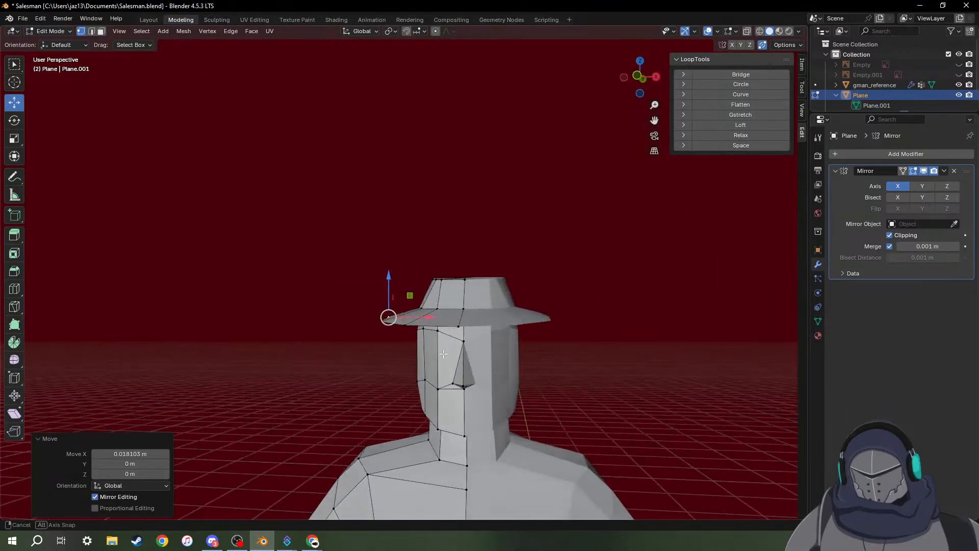
middle_click_drag(458, 265, 468, 329)
left_click(456, 329)
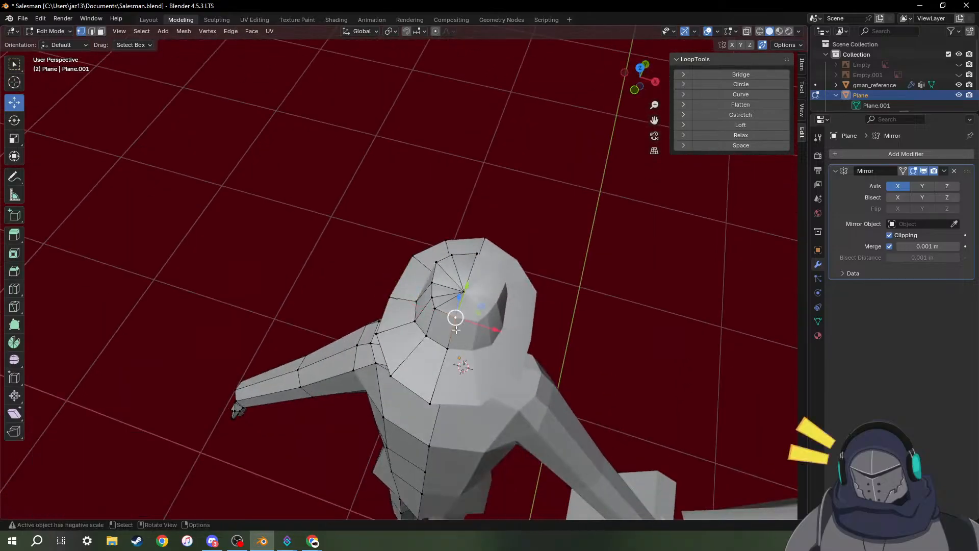
mouse_move(461, 300)
left_mouse_down()
mouse_move(465, 306)
mouse_move(465, 294)
mouse_move(462, 304)
left_mouse_up()
key("ctrl+z")
middle_click_drag(463, 304, 427, 280)
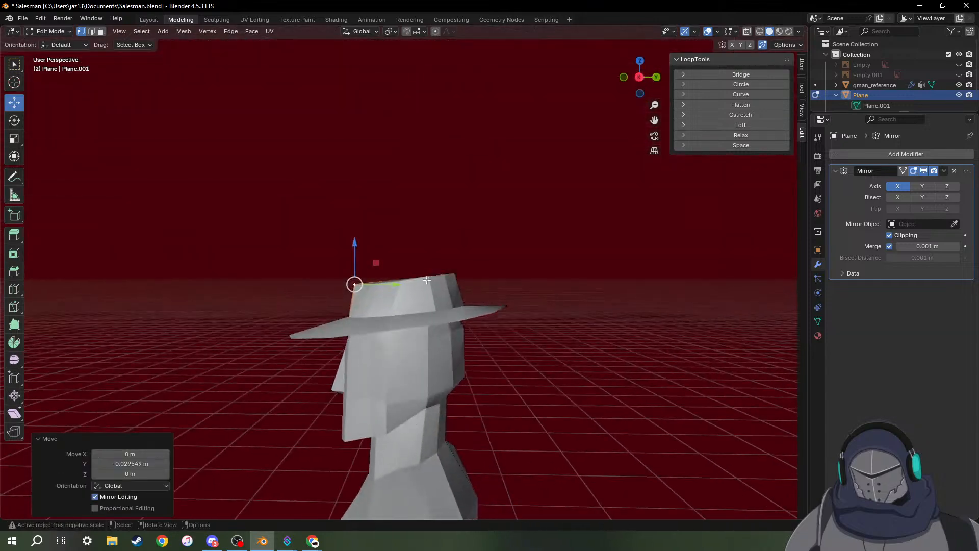
left_click_drag(354, 254, 354, 259)
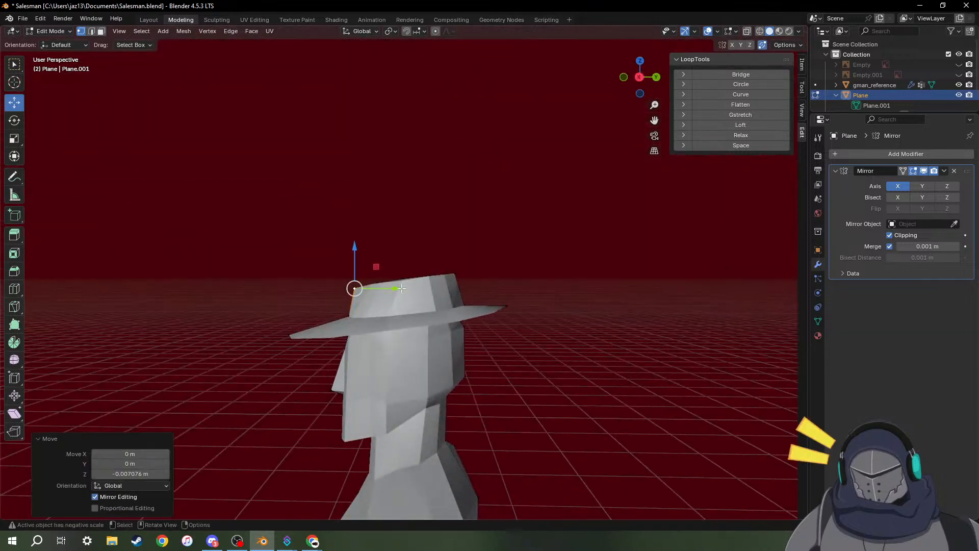
Move the crown's front top vertex about -0.007 m along Y and lower the centre vertex of the hat's top.
left_click_drag(392, 288, 350, 287)
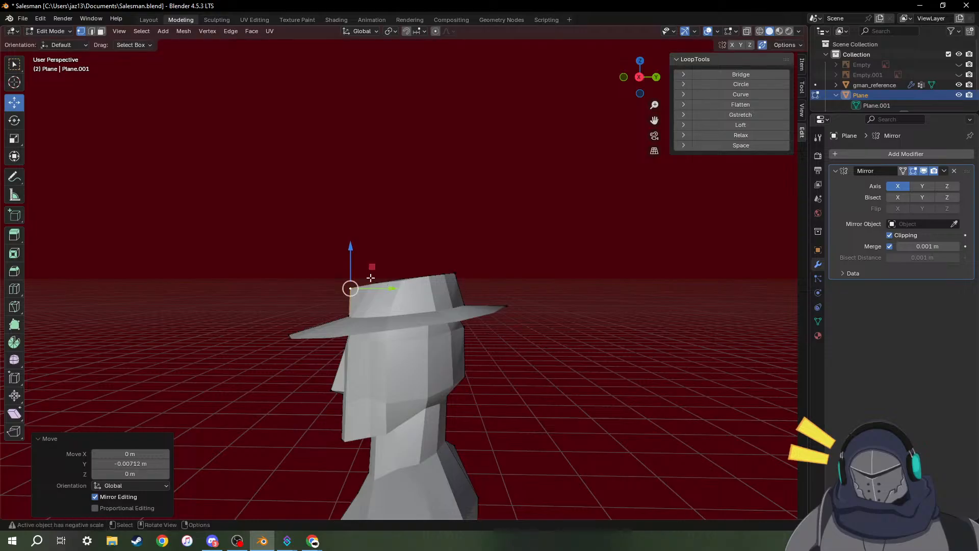
left_click(493, 269)
middle_click_drag(324, 306, 468, 301)
left_click(466, 278)
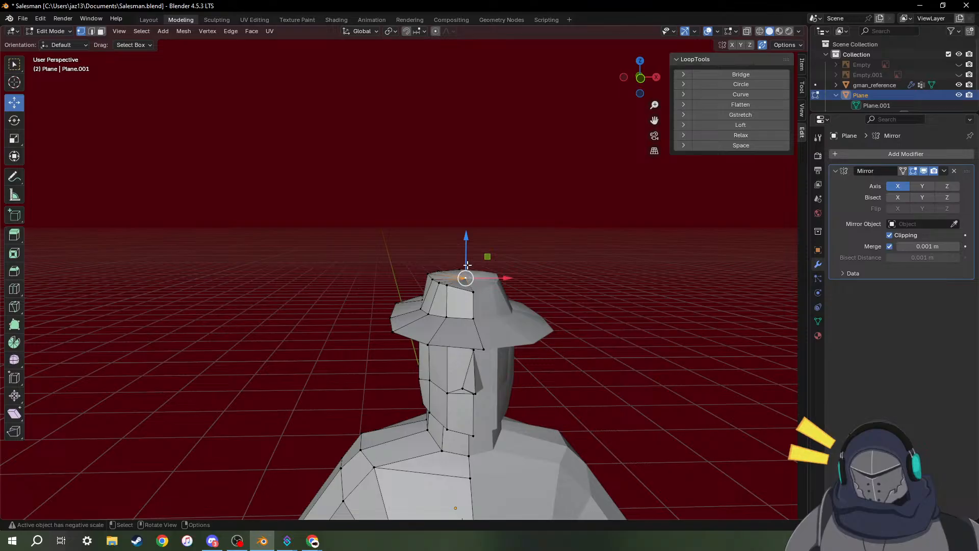
left_click_drag(467, 265, 467, 278)
Lower the crown rim vertex beside the front centre and shift it about 0.005 m along X.
middle_click_drag(593, 291, 613, 381)
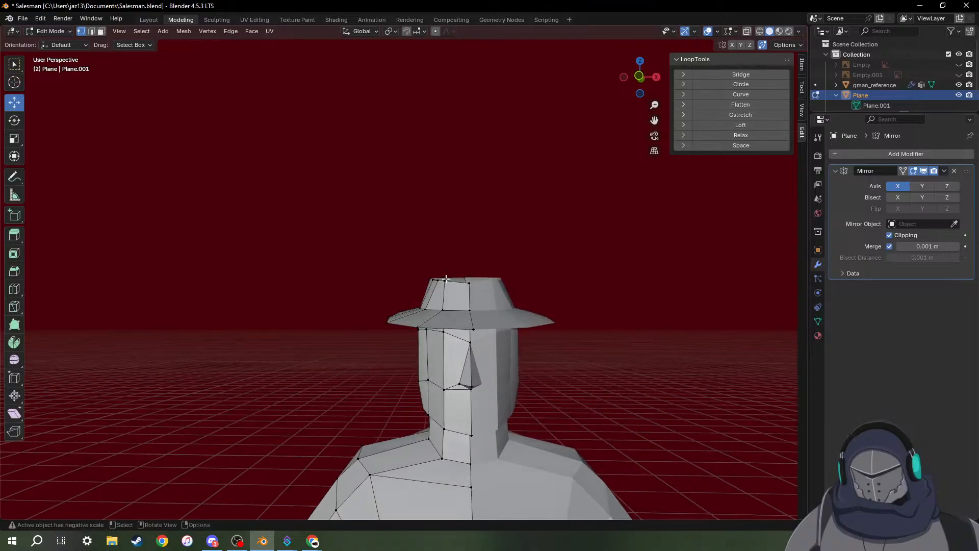
left_click(466, 285)
left_click_drag(457, 263, 458, 272)
middle_click_drag(541, 293, 454, 296)
mouse_move(462, 282)
left_mouse_down()
mouse_move(442, 272)
mouse_move(447, 281)
left_mouse_up()
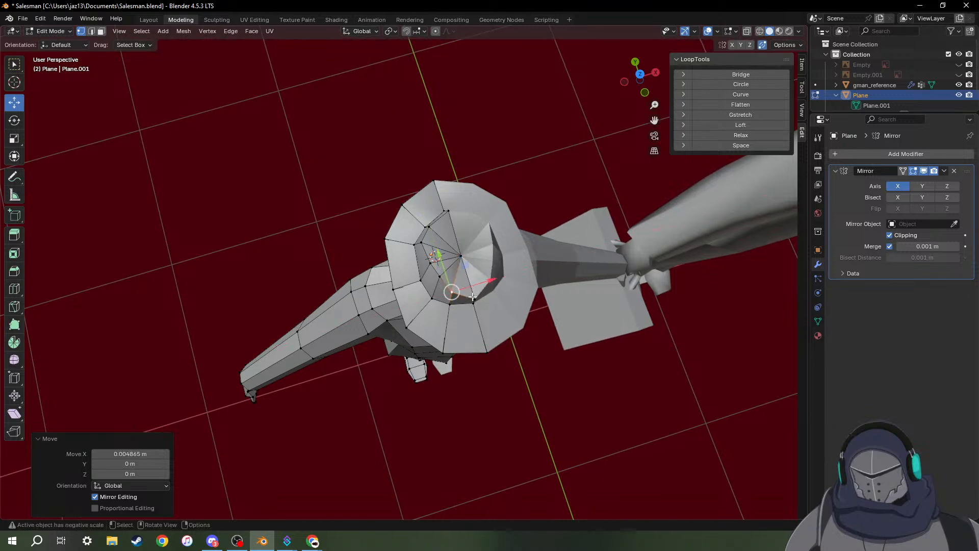
middle_click_drag(473, 296, 453, 199)
left_click_drag(640, 252, 638, 254)
middle_click_drag(468, 306, 470, 283)
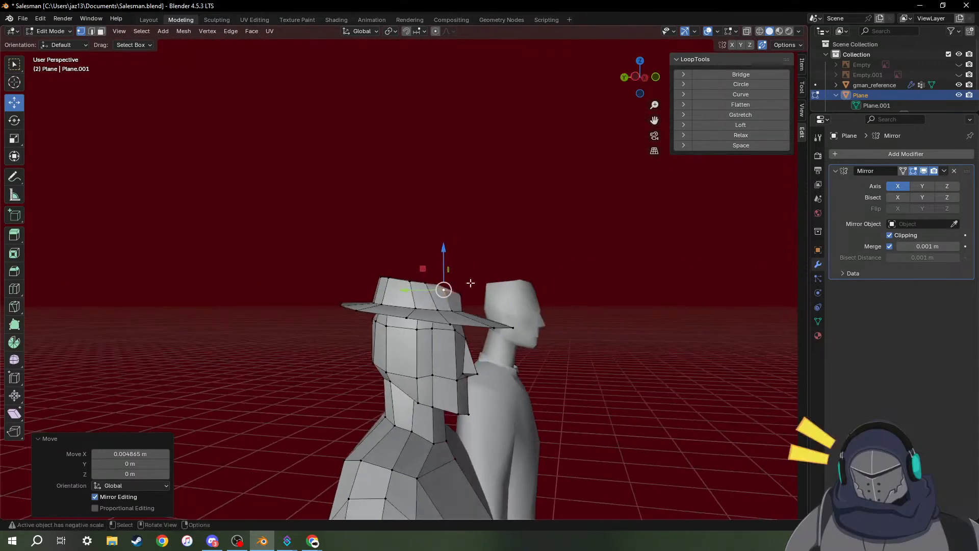
Reposition the next rim vertex along the side of the hat's crown and clear the selection.
left_click(426, 280)
left_click_drag(407, 286, 433, 270)
middle_click_drag(470, 284, 380, 292)
left_click(618, 309)
scroll(618, 309, "down", 5)
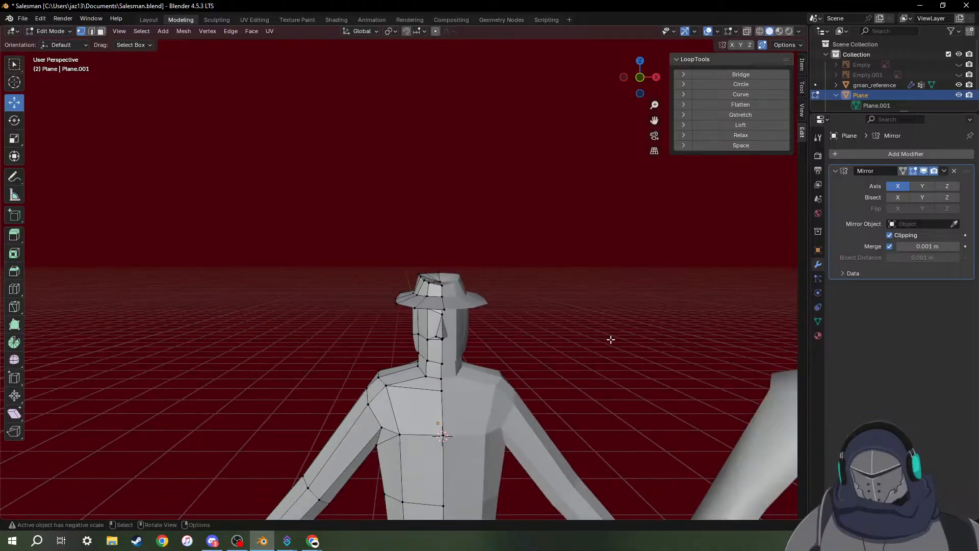
Select the crown's top rim together with its centre vertex and raise them about 0.006 m along Z.
middle_click_drag(590, 379, 586, 347)
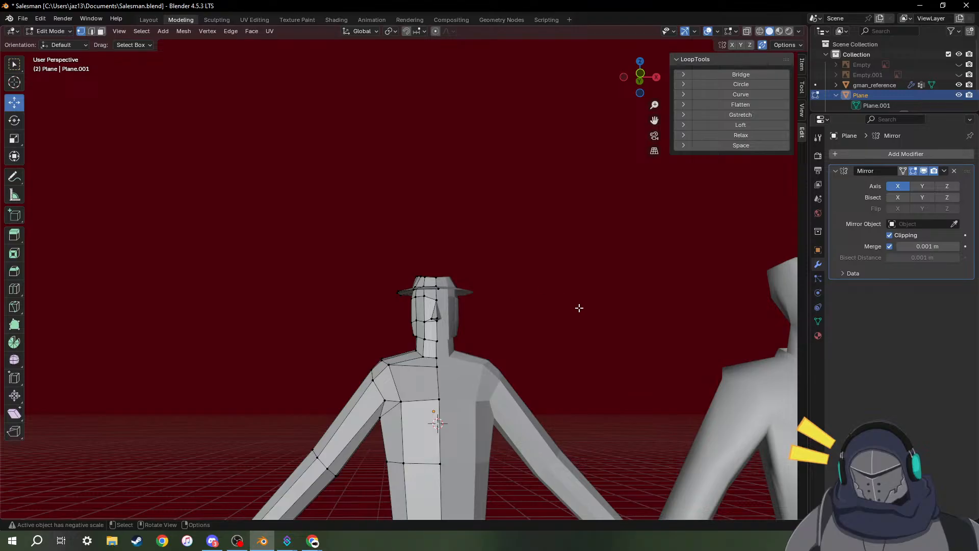
scroll(499, 328, "up", 6)
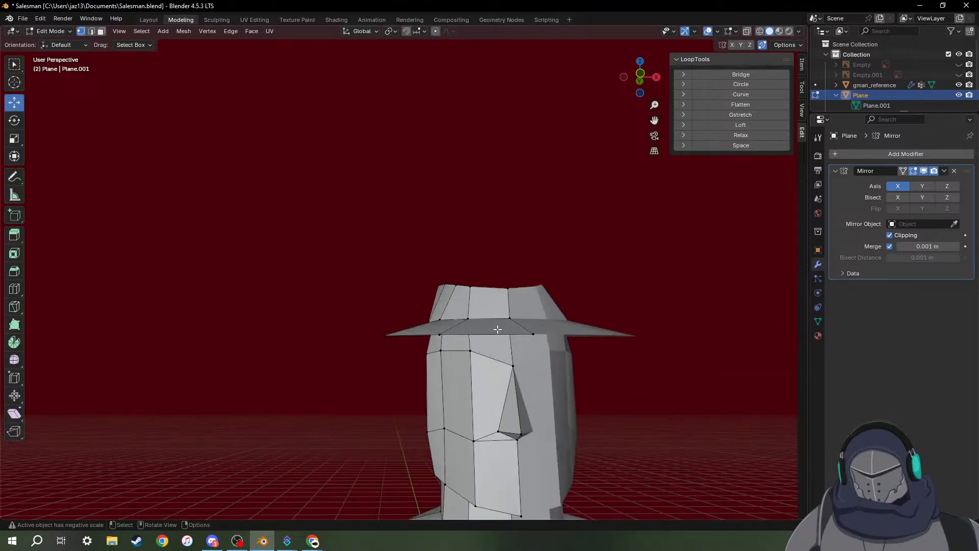
mouse_move(554, 316)
middle_mouse_down()
mouse_move(531, 352)
mouse_move(557, 310)
middle_mouse_up()
left_click_drag(356, 243, 548, 303)
middle_click_drag(548, 303, 429, 251)
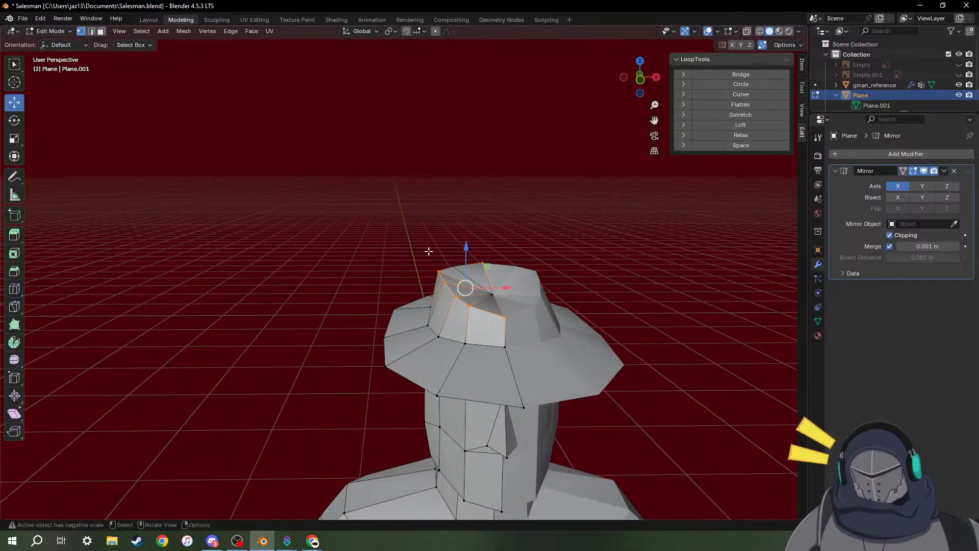
left_click(495, 298, "shift")
middle_click_drag(495, 297, 474, 263)
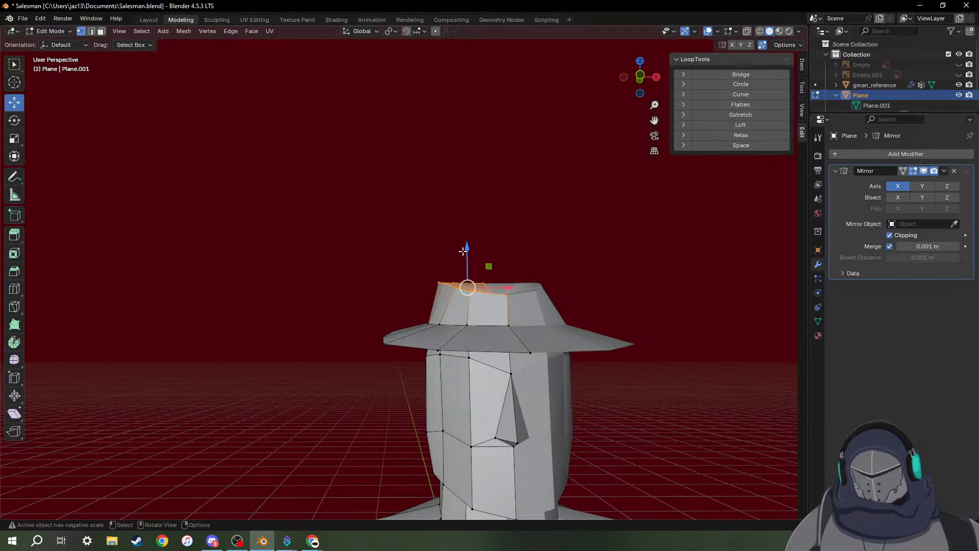
left_click_drag(464, 250, 472, 244)
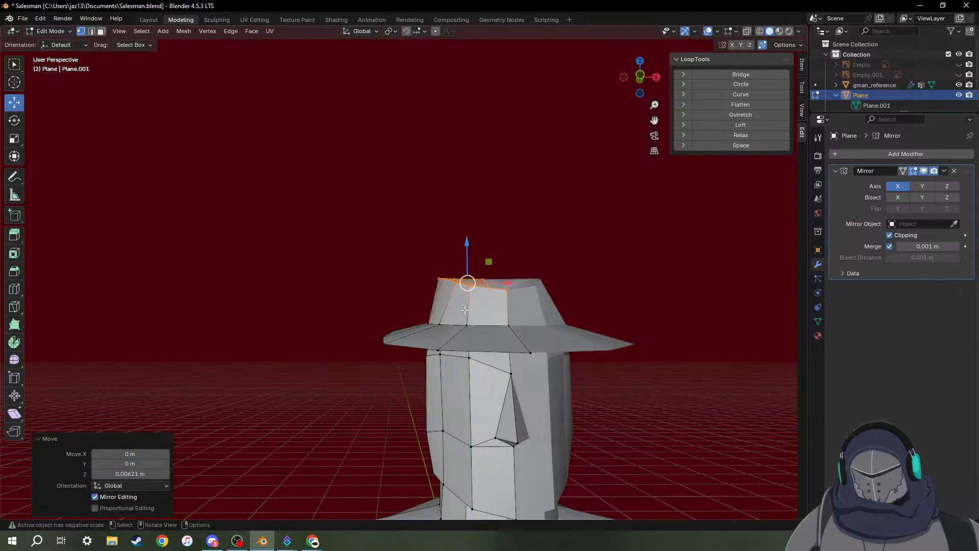
Rotate the selected crown top about 5 degrees in the left orthographic view so it slopes down toward the front, and deselect.
left_click(625, 77)
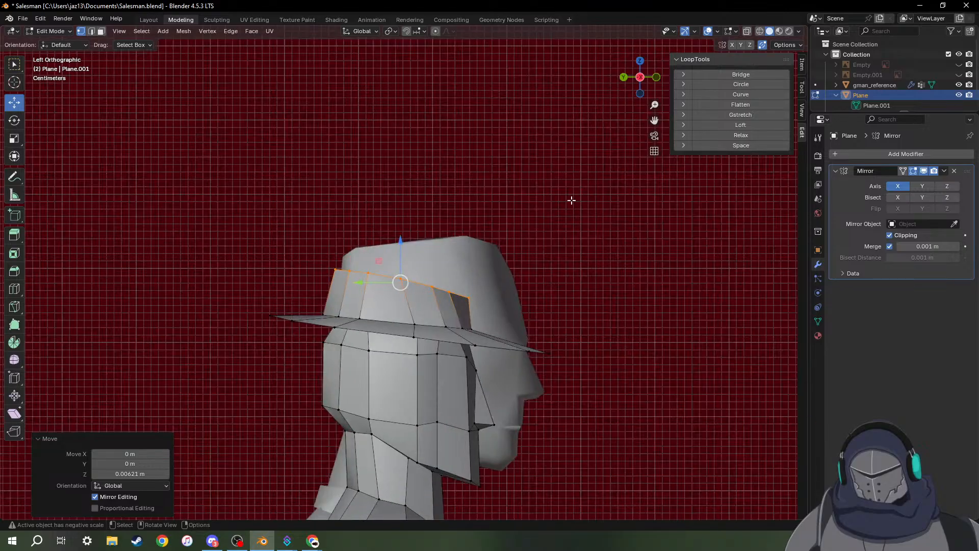
key("r")
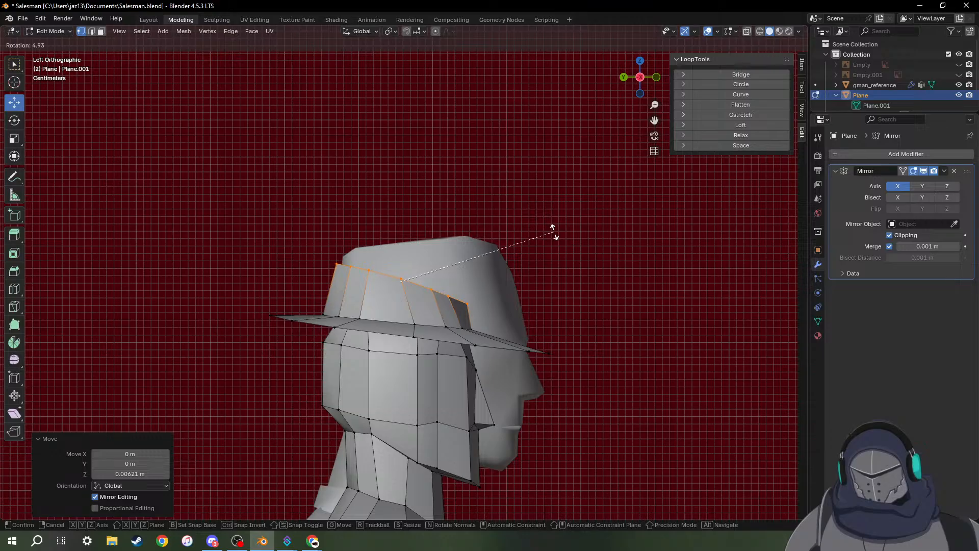
left_click(556, 234)
middle_click_drag(614, 282, 527, 289)
scroll(632, 261, "down", 5)
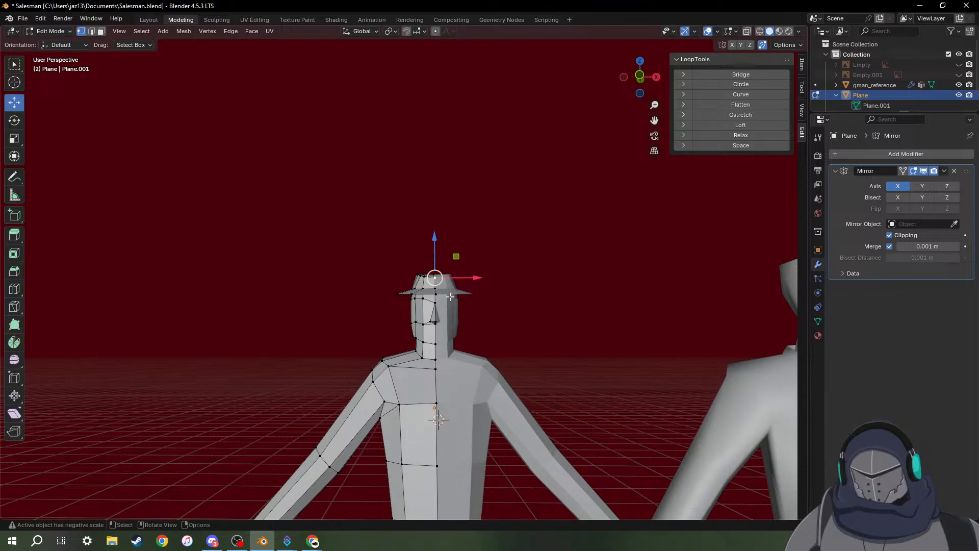
scroll(450, 296, "up", 4)
left_click_drag(487, 276, 456, 280)
left_click(456, 284)
left_click(596, 280)
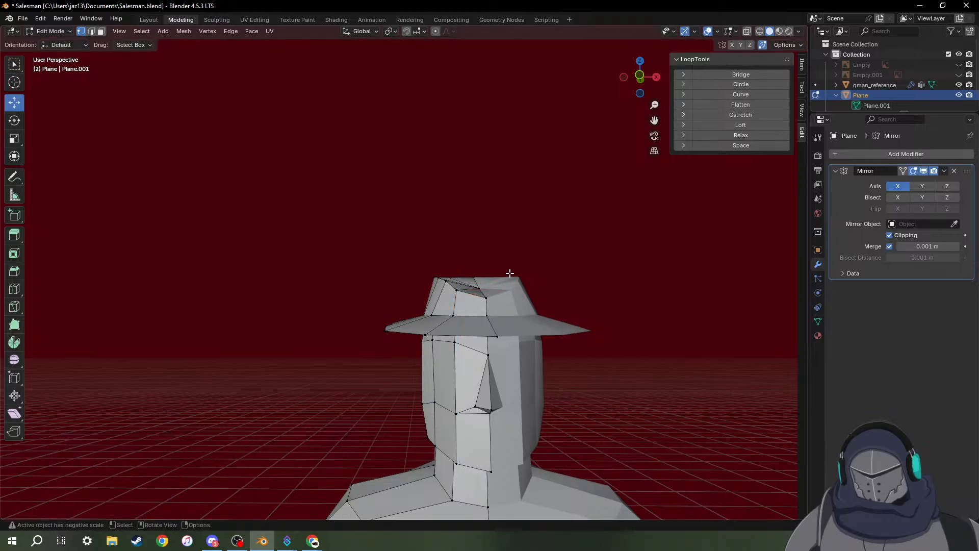
Lower the top vertex at the crown's rear centre by about 0.0144 m along Z to form a crease.
middle_click_drag(510, 273, 670, 293)
left_click(310, 275)
middle_click_drag(342, 276, 310, 243)
left_click_drag(308, 245, 309, 254)
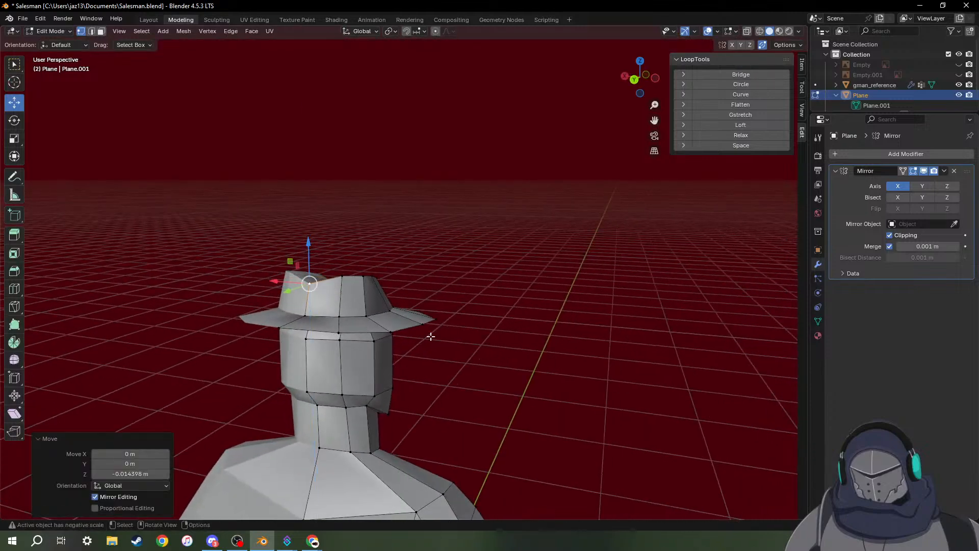
Switch to Chrome, examine the brown fedora photos in the "1950s hat mens" image results, and return to Blender.
left_click(213, 542)
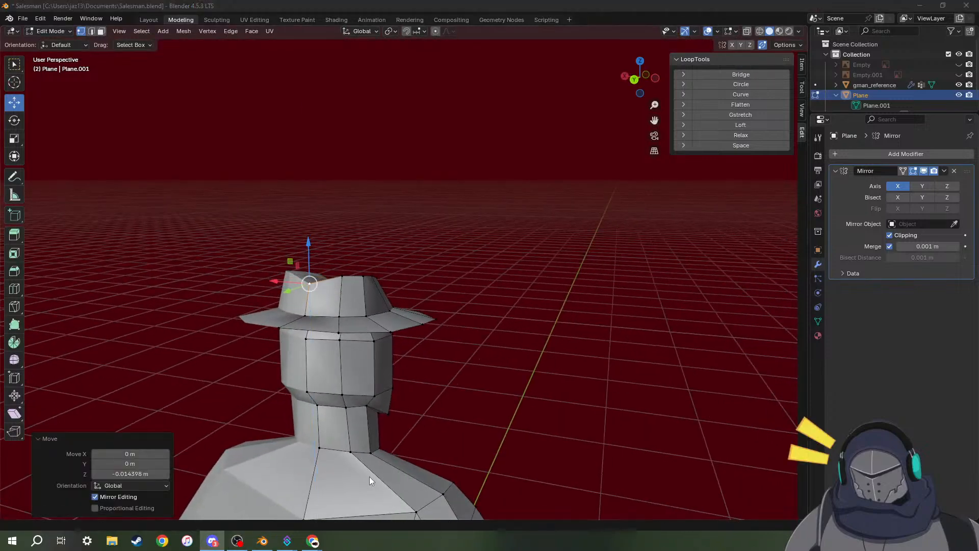
mouse_move(313, 541)
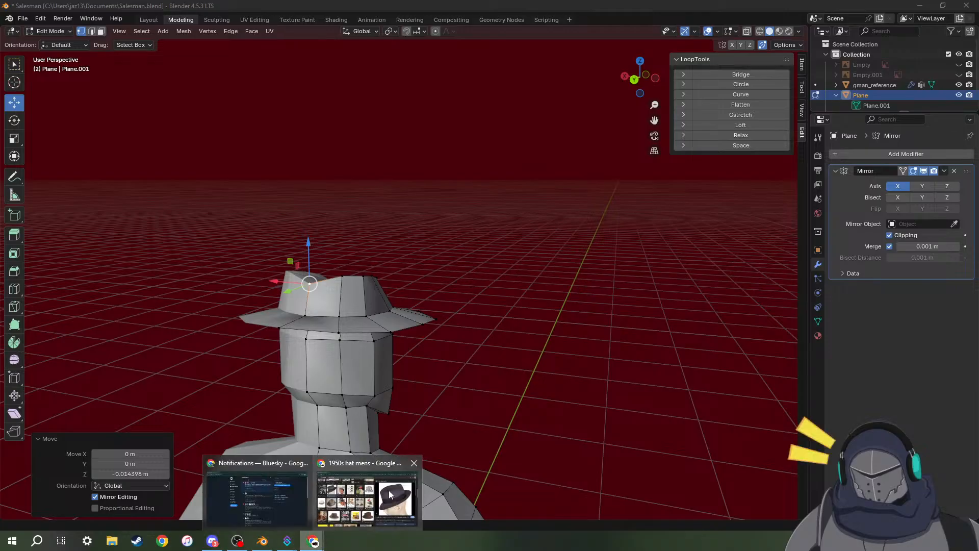
left_click(391, 494)
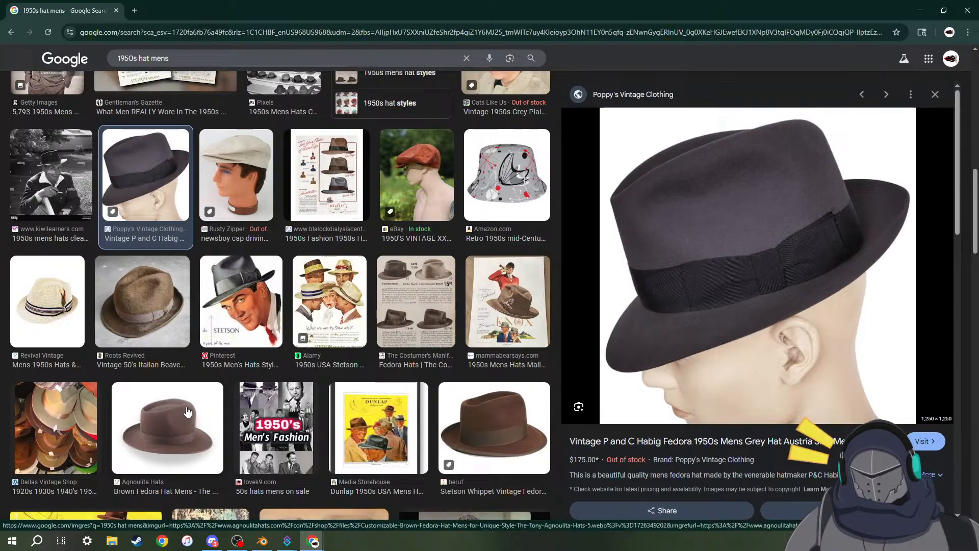
scroll(234, 250, "up", 10)
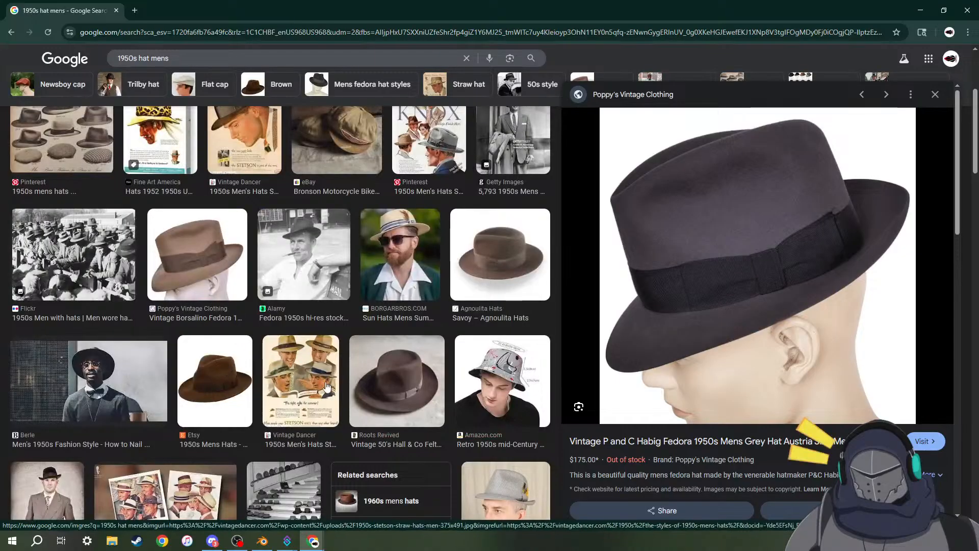
left_click(204, 403)
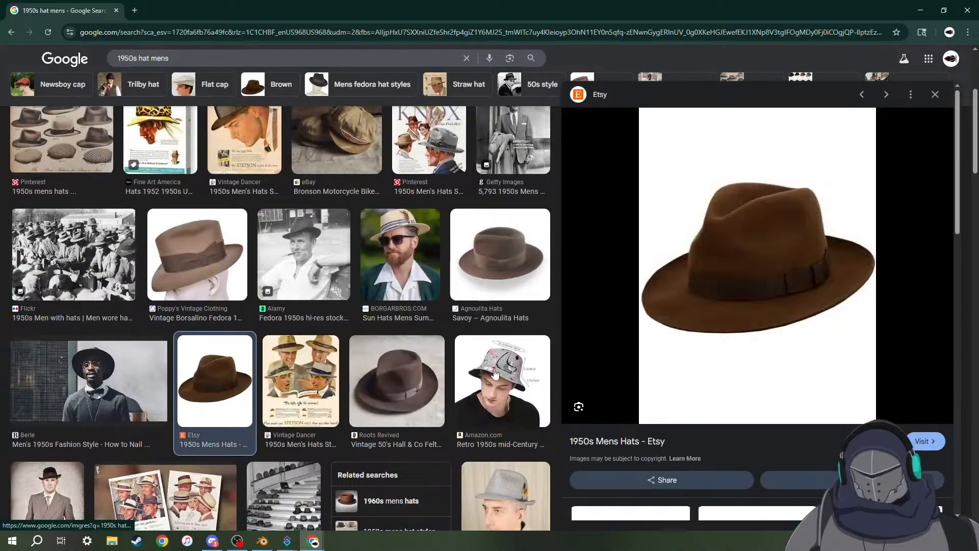
left_click(397, 380)
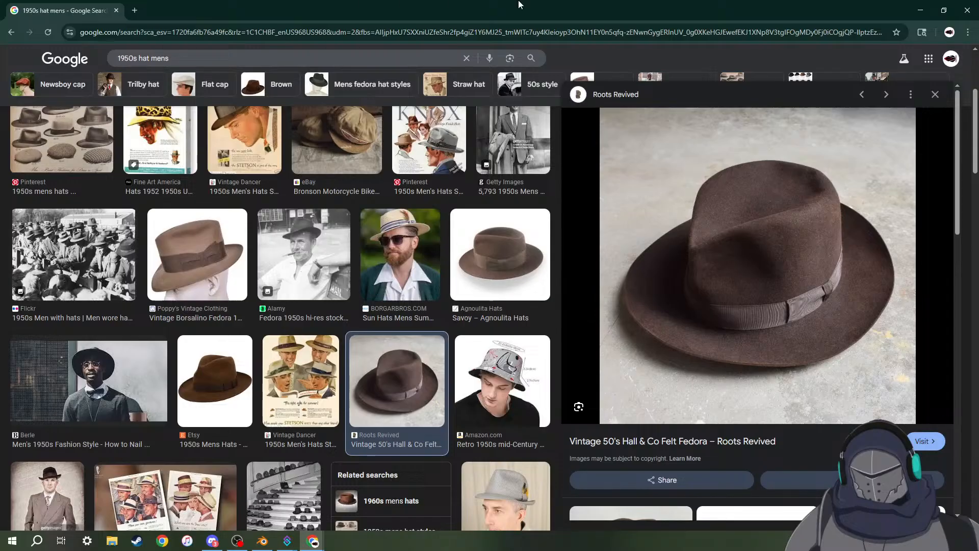
left_click(921, 11)
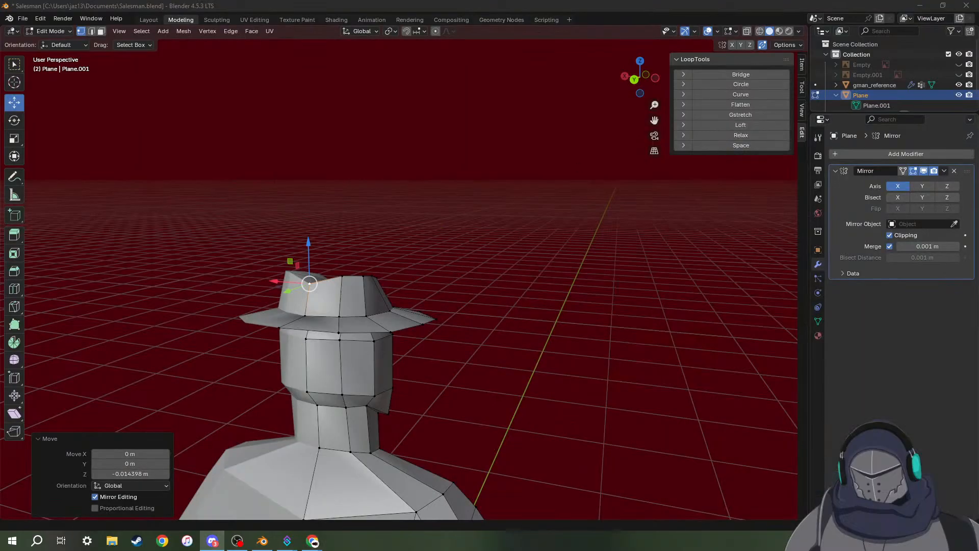
left_click(272, 545)
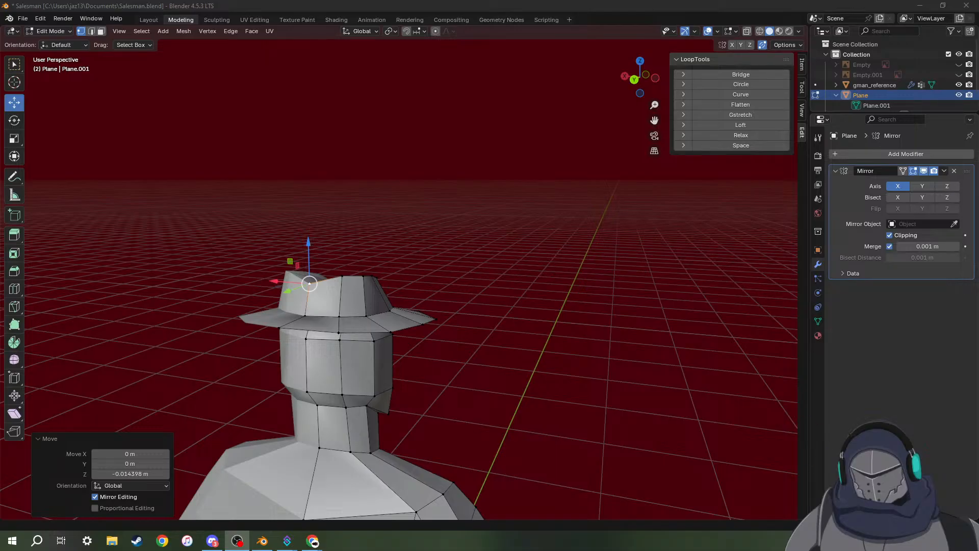
Box-select the hat's crown and brim vertices from the back of the head.
middle_click_drag(427, 318, 462, 343)
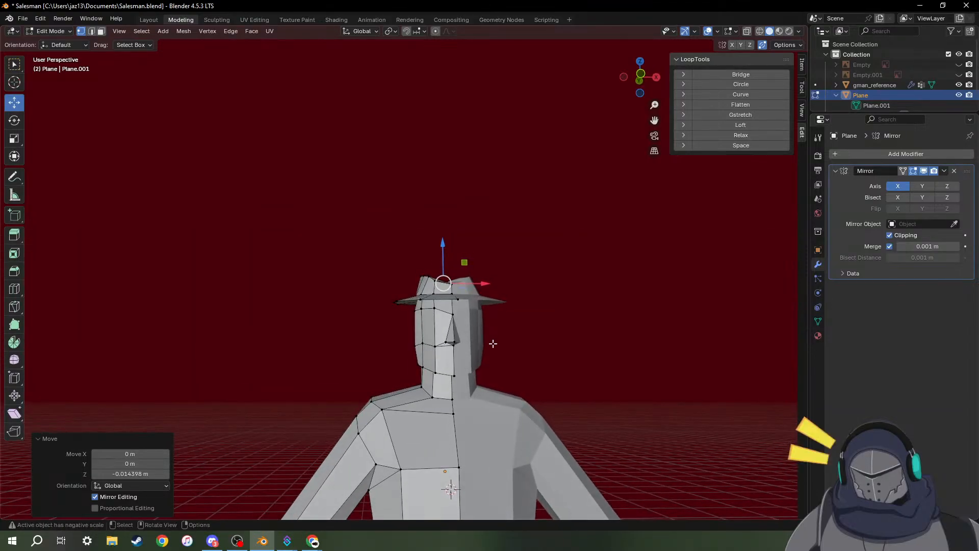
mouse_move(438, 365)
middle_mouse_down()
mouse_move(554, 375)
mouse_move(445, 360)
middle_mouse_up()
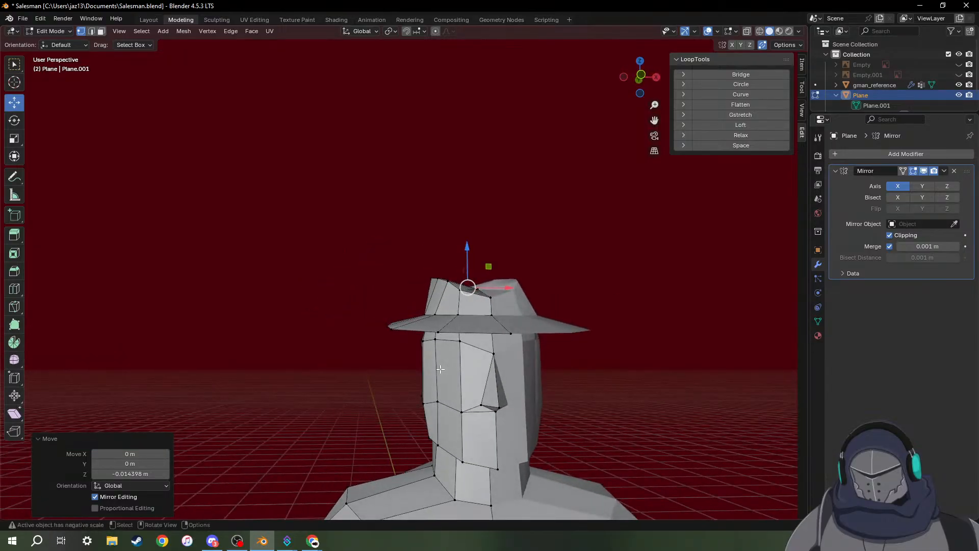
scroll(444, 360, "down", 3)
scroll(355, 249, "up", 7)
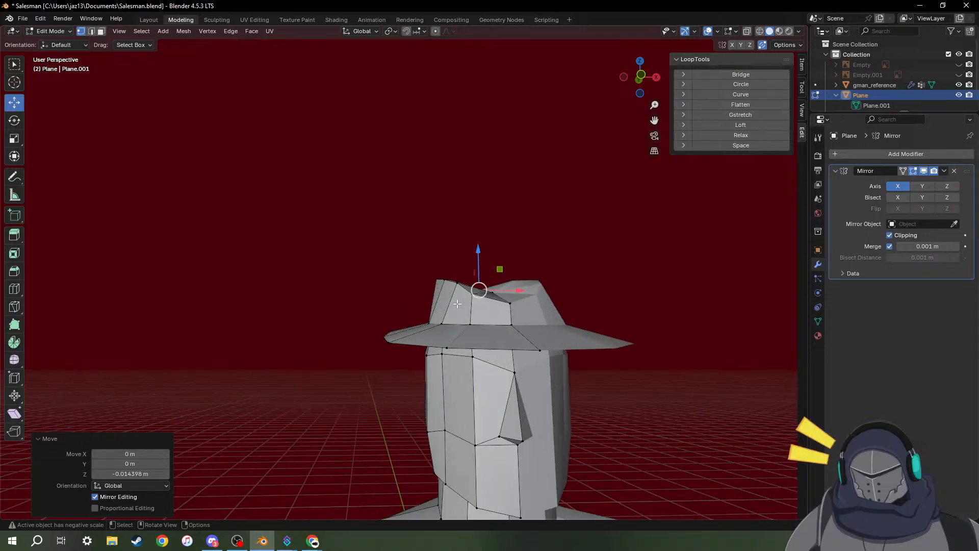
left_click_drag(316, 238, 687, 364)
middle_click_drag(448, 366, 586, 339)
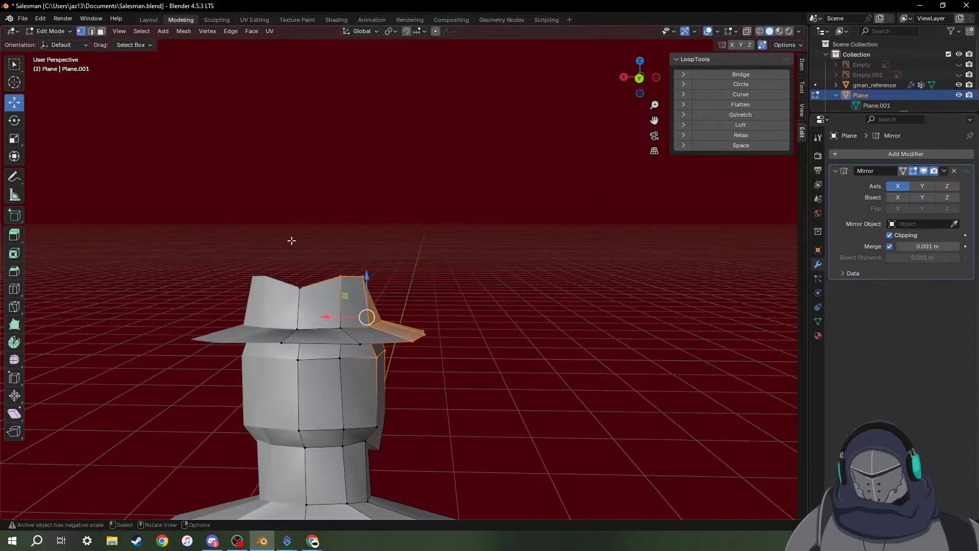
left_click_drag(248, 234, 464, 346)
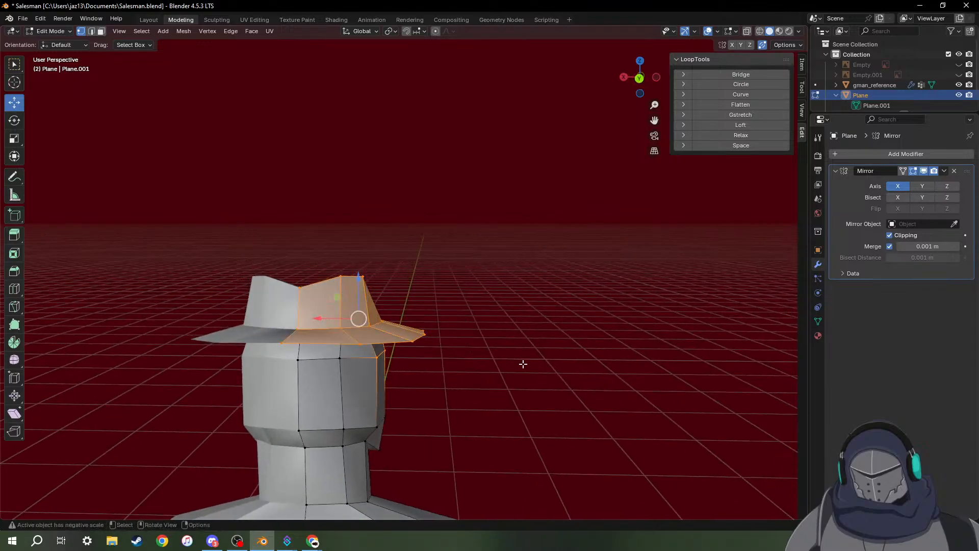
Add the remaining crown and brim vertices to the selection and exclude the head vertices beneath the hat.
middle_click_drag(523, 362, 378, 354)
left_click_drag(327, 341, 504, 399, "shift")
middle_click_drag(504, 399, 478, 395)
left_click_drag(525, 404, 312, 350, "shift")
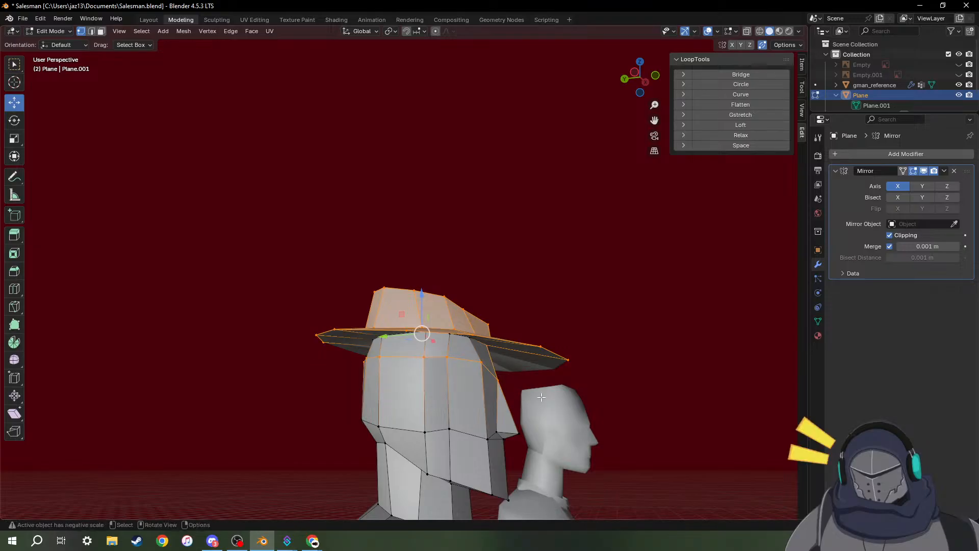
left_click(498, 383, "shift")
left_click(467, 369, "shift")
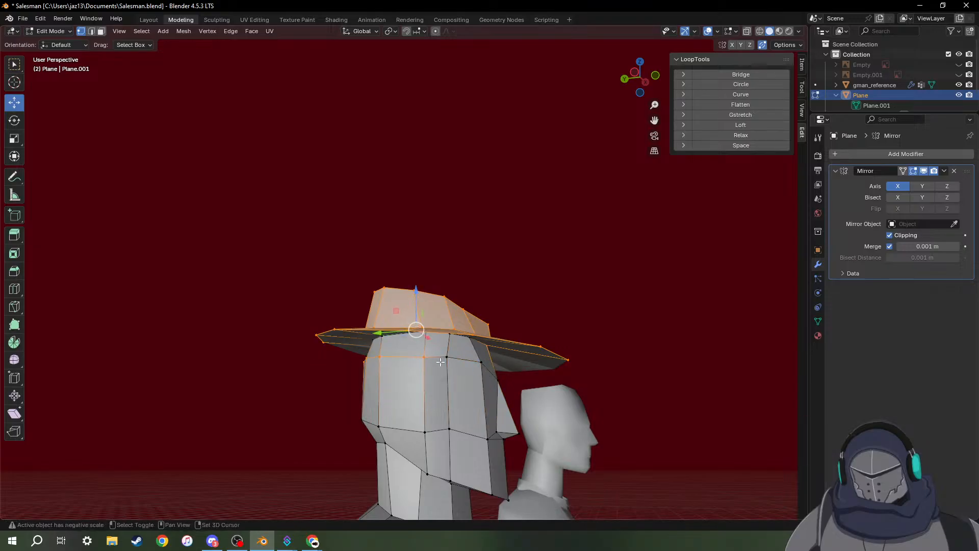
middle_click_drag(364, 363, 351, 356)
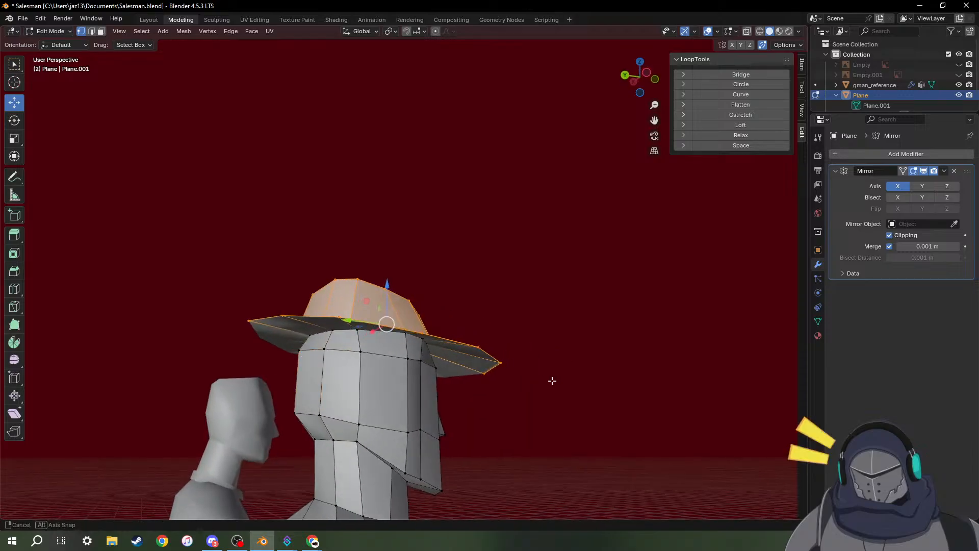
middle_click_drag(551, 382, 515, 354)
Scale the selected hat uniformly to 1.325 and clear the selection.
key("s")
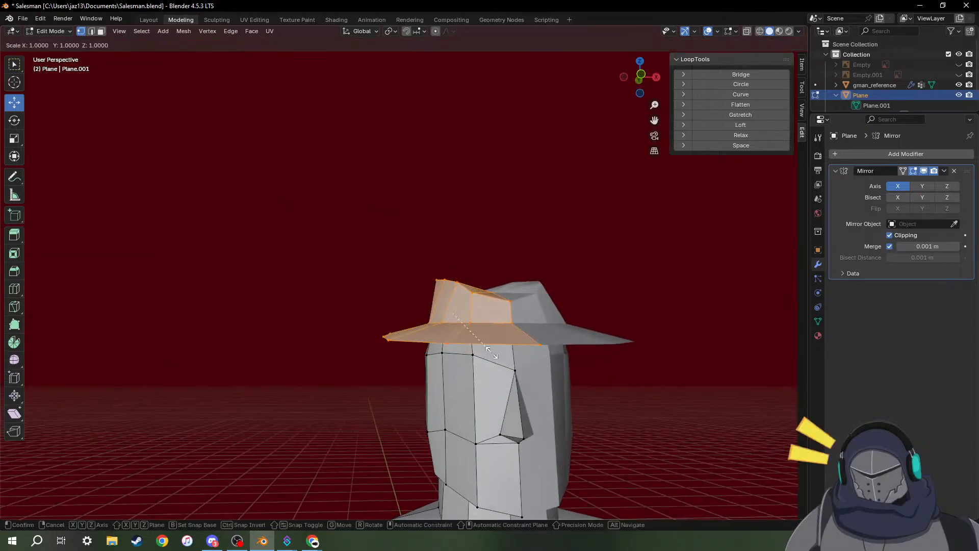
left_click(513, 355)
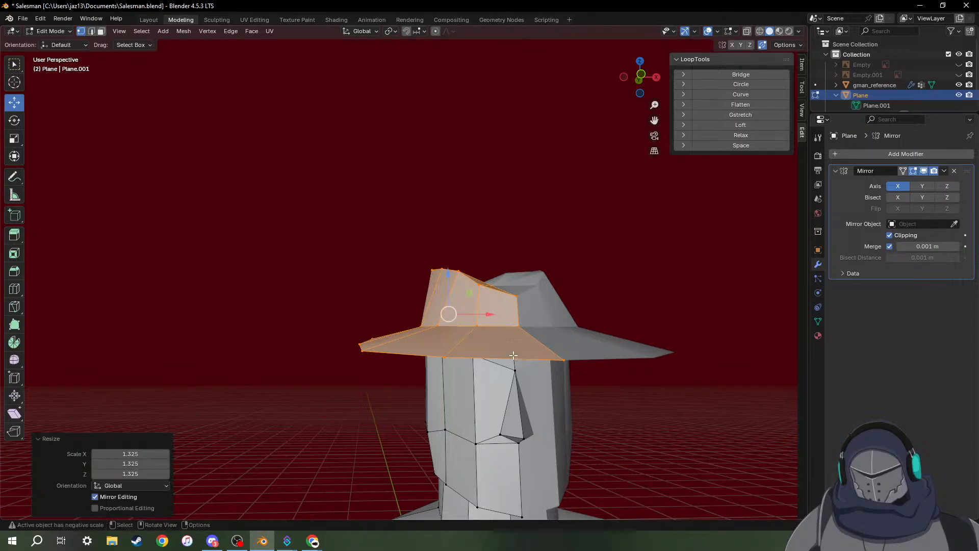
middle_click_drag(531, 407, 426, 475)
left_click(592, 412)
scroll(588, 420, "down", 7)
middle_click_drag(381, 350, 521, 375)
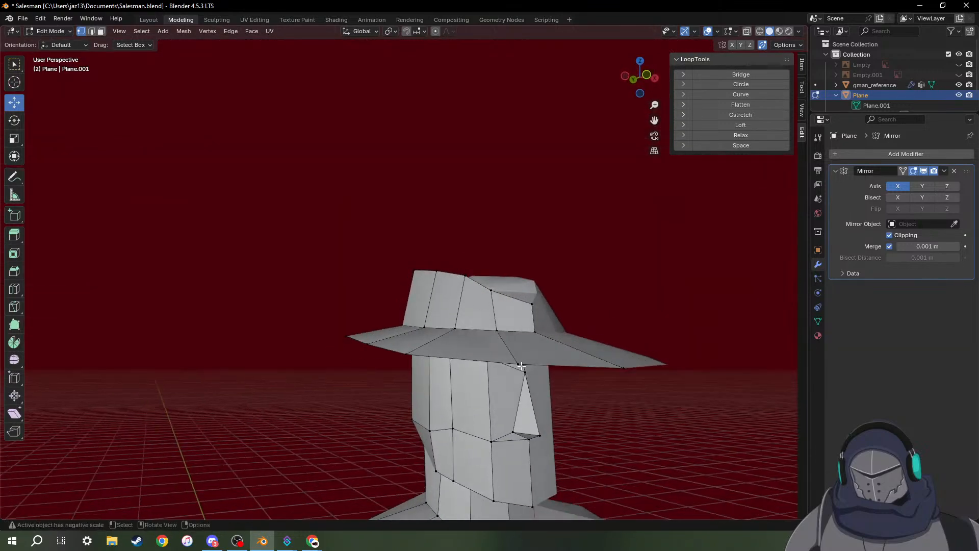
Slide the brim-edge vertex beside the hat's front centre inward along its edge by a factor of 0.251.
middle_click_drag(519, 331, 516, 375)
key("g")
key("g")
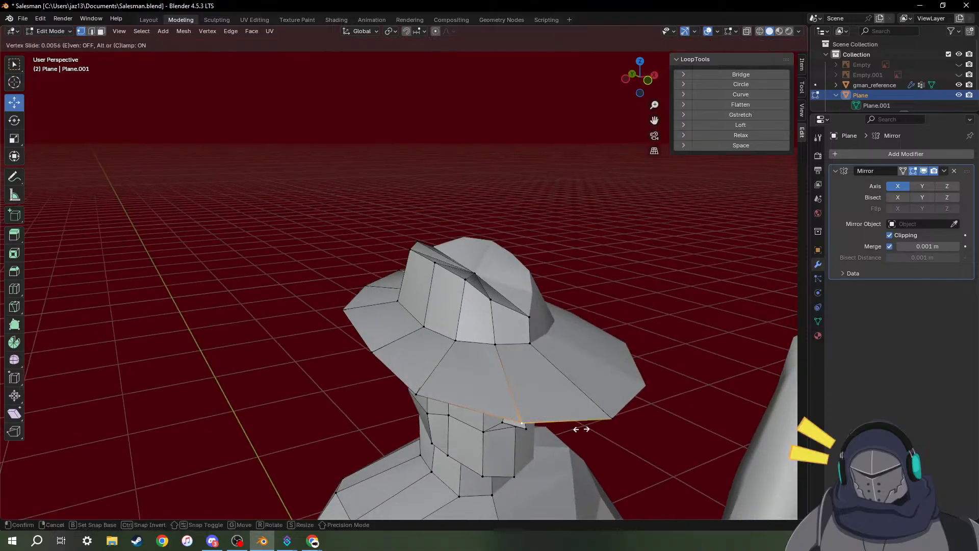
left_click(577, 410)
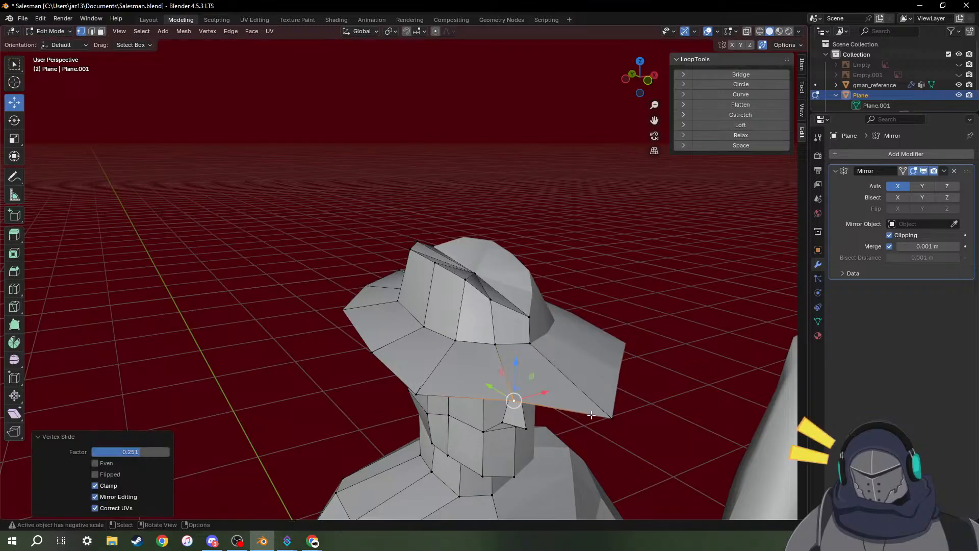
key("g")
right_click(599, 417)
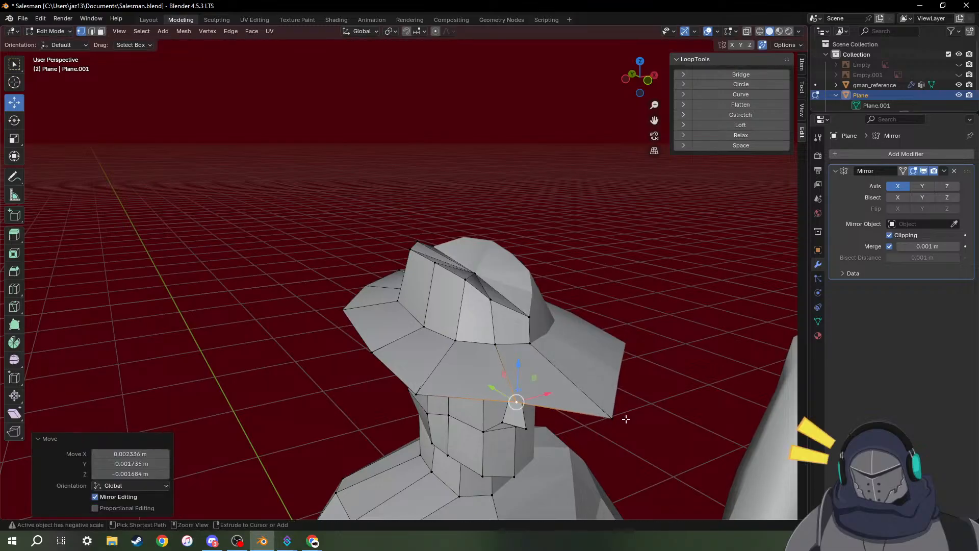
Slide the front-centre vertex of the hat brim inward toward the crown by a factor of 0.325.
left_click(611, 417)
key("shift+v")
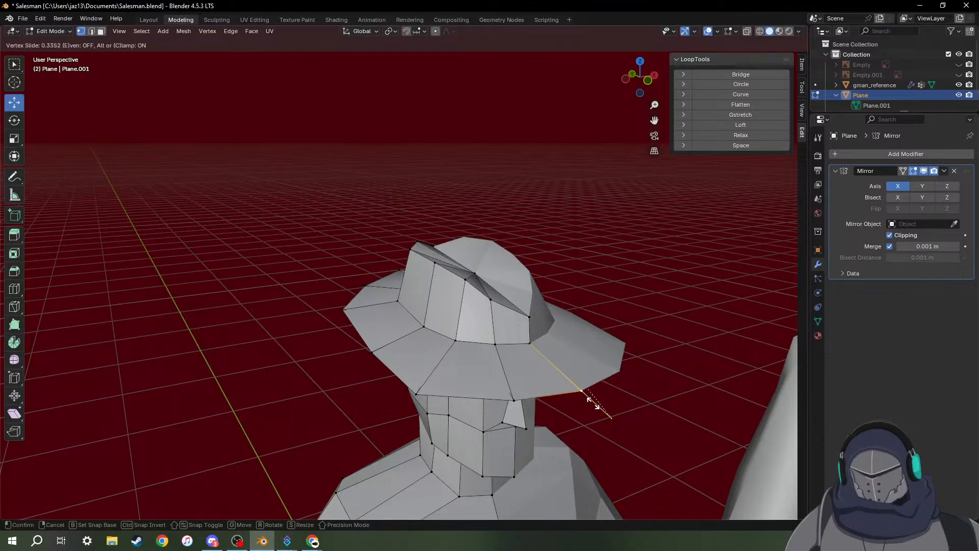
left_click(595, 403)
Nudge the temple vertex under the front of the brim and slide the adjacent head-brim vertex down the head.
middle_click_drag(505, 407, 442, 320)
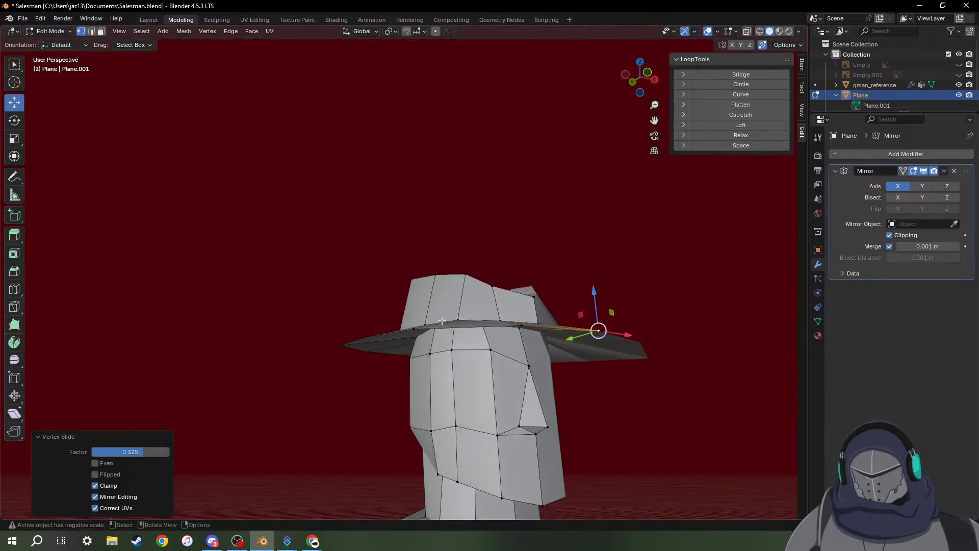
mouse_move(503, 348)
middle_mouse_down()
mouse_move(510, 357)
mouse_move(517, 340)
middle_mouse_up()
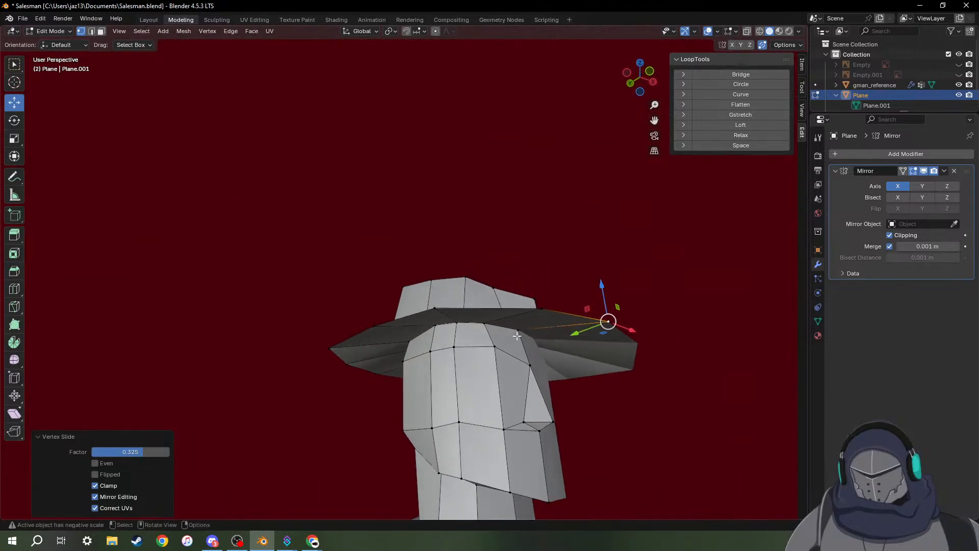
left_click(519, 336)
left_click_drag(518, 318, 517, 317)
left_click(485, 322)
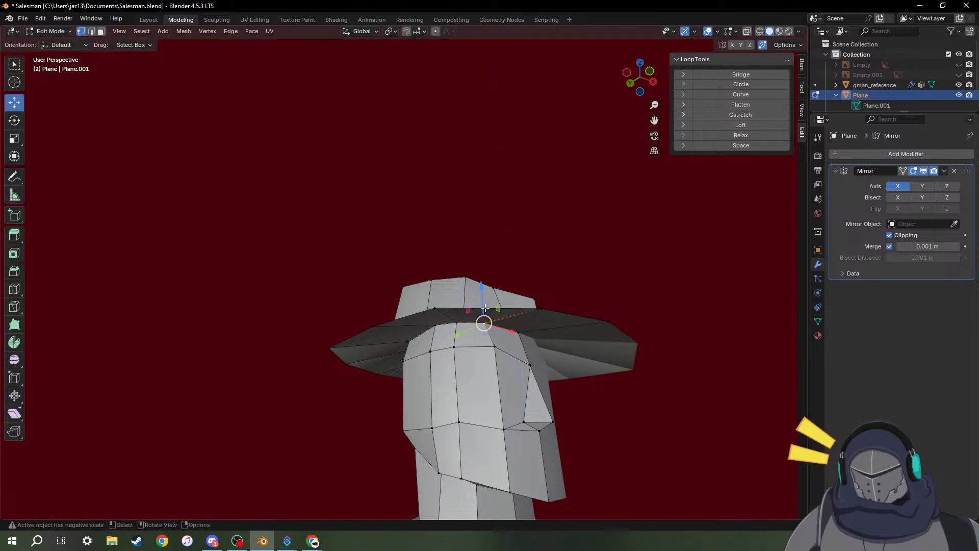
key("g")
key("g")
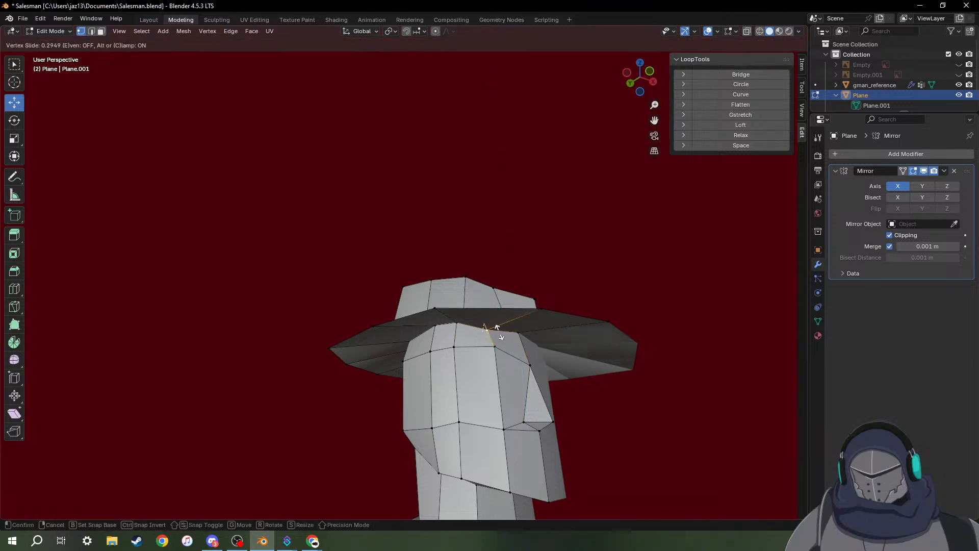
left_click(497, 324)
Slide vertices on the side of the head just under the brim downward, by factors of about 0.09 and 0.073.
middle_click_drag(497, 324, 618, 365)
middle_click_drag(487, 374, 450, 336)
key("shift+v")
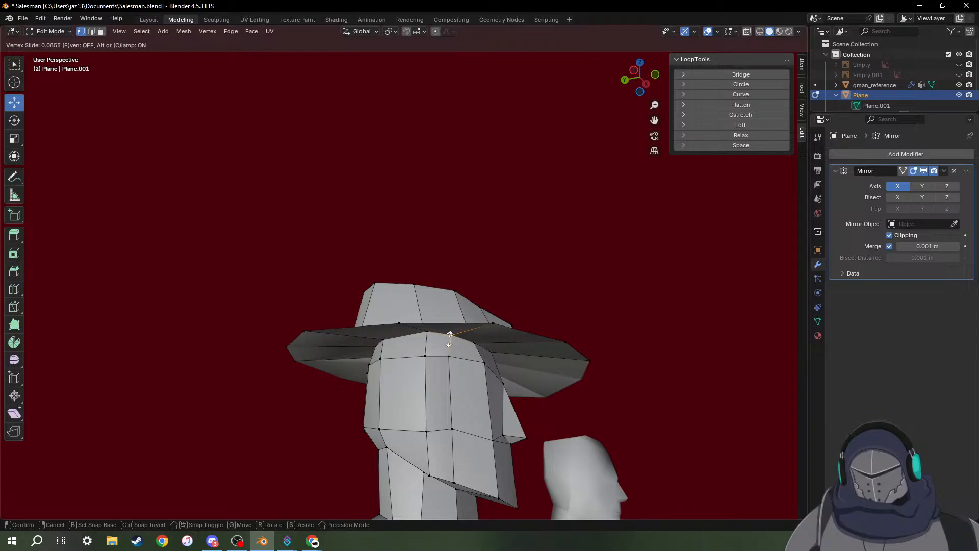
left_click(450, 337)
middle_click_drag(449, 338, 527, 347)
left_click(352, 326)
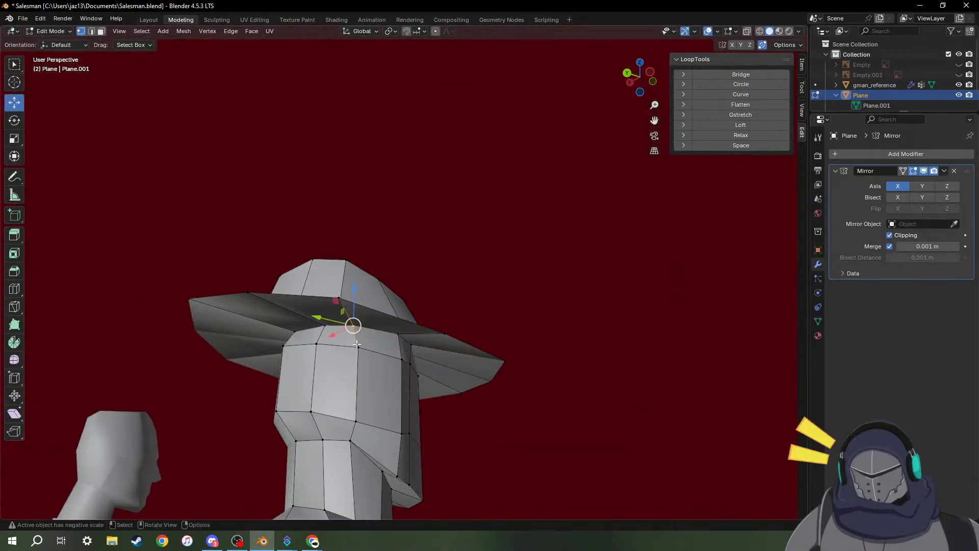
key("shift+v")
left_click(357, 345)
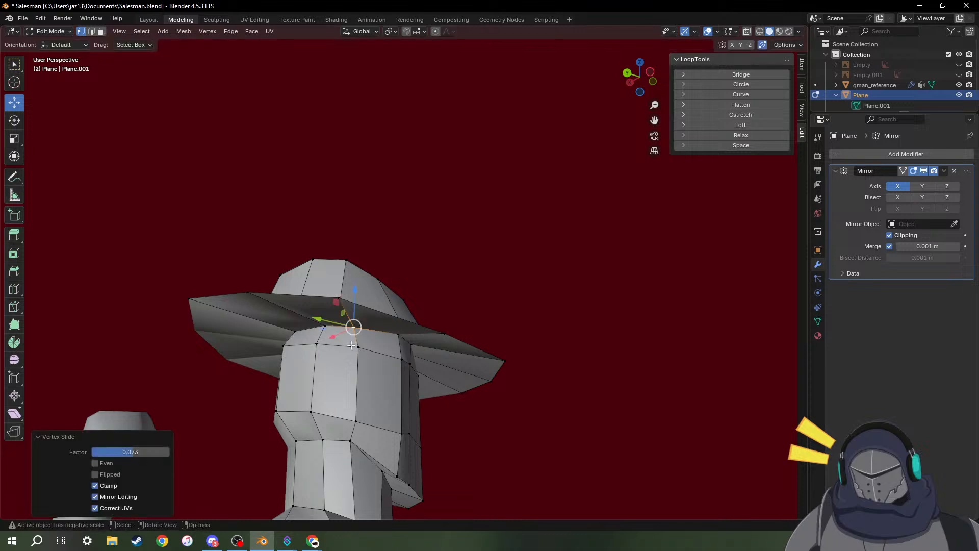
Slide the two vertices toward the back of the head, where it meets the brim, slightly downward along their edges.
left_click(319, 338)
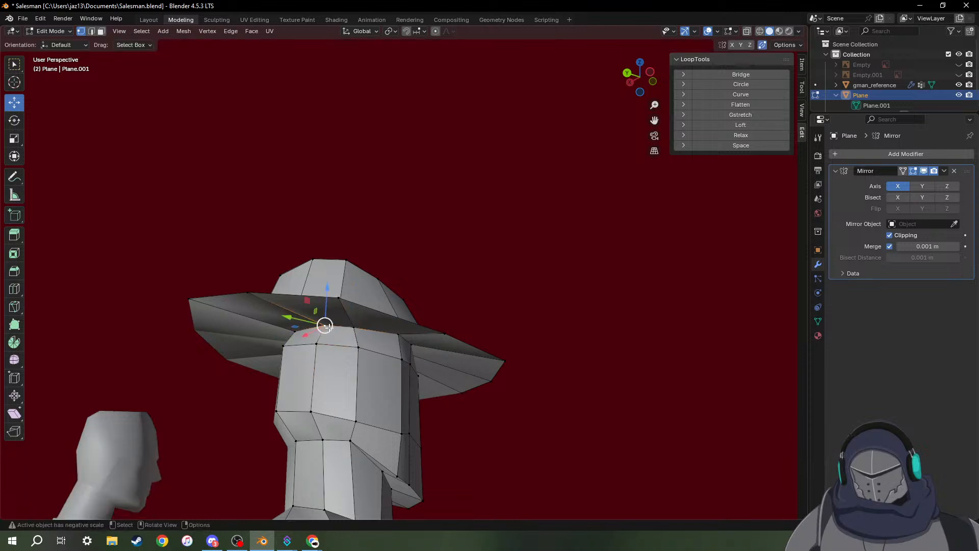
key("shift+v")
left_click(318, 331)
left_click(296, 332)
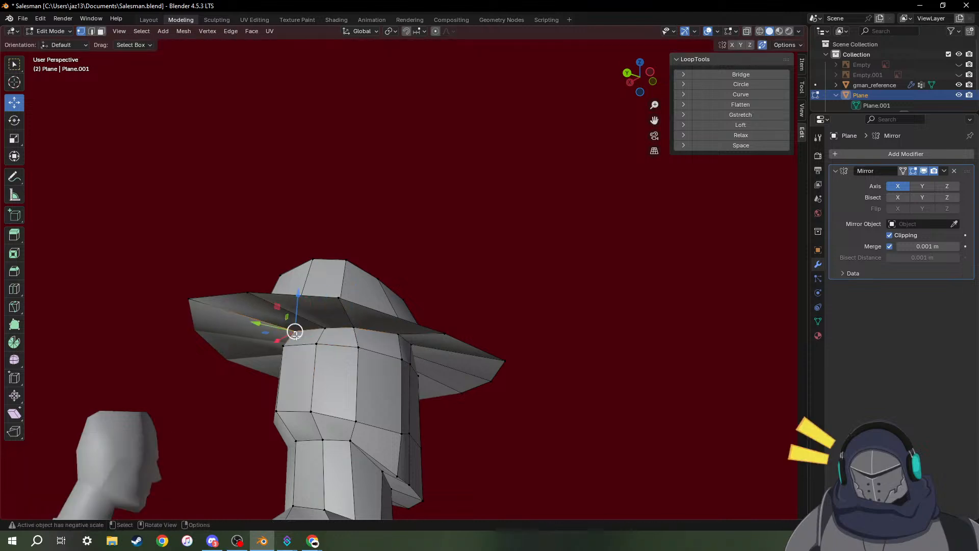
key("shift+v")
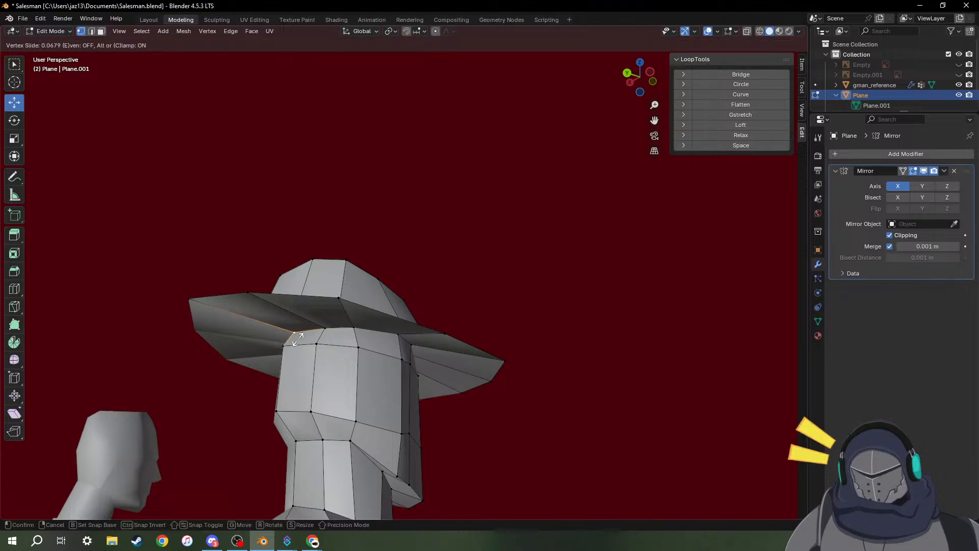
left_click(296, 336)
Raise the rear-centre vertex on the top of the hat's crown by about 0.007 m along Z.
middle_click_drag(374, 347, 509, 401)
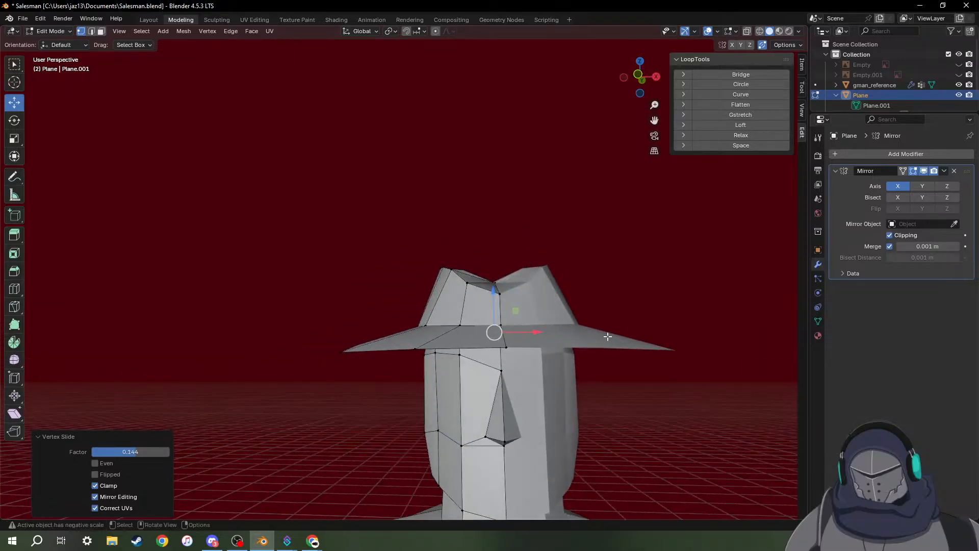
scroll(608, 337, "down", 3)
scroll(607, 336, "up", 3)
middle_click_drag(593, 331, 653, 201)
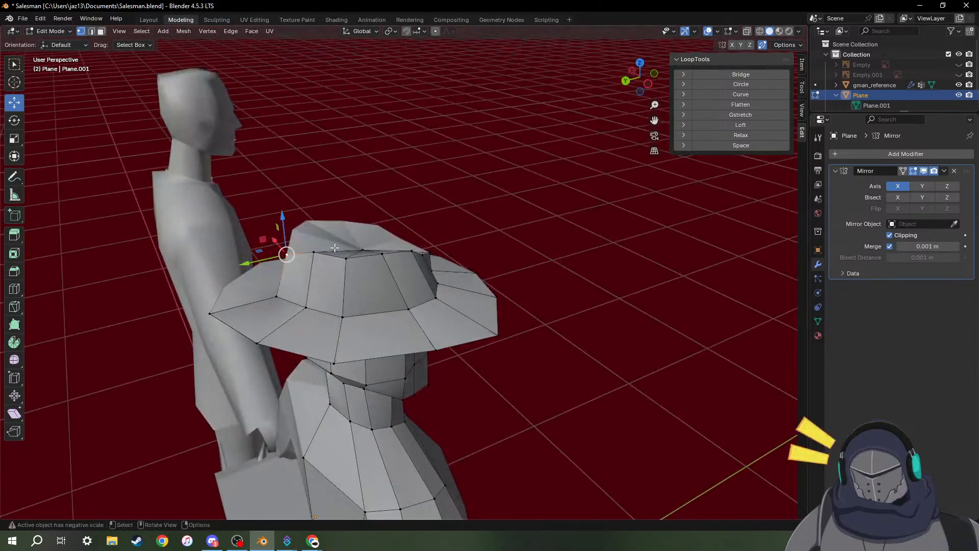
left_click_drag(254, 259, 290, 225)
Shift the crown's outer rear top vertex about 0.0007 m along X and slide it slightly along its edge to round the crown.
middle_click_drag(454, 275, 328, 242)
middle_click_drag(405, 272, 395, 289)
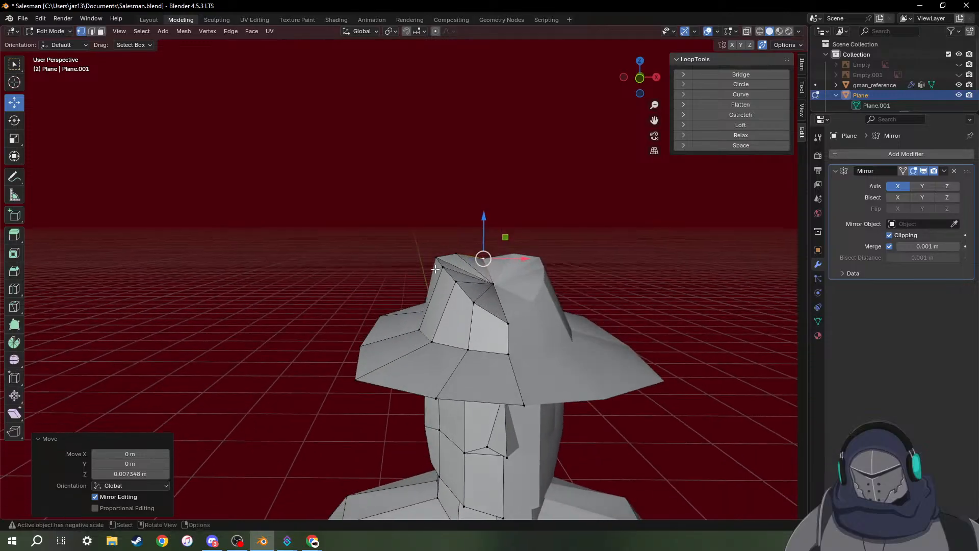
left_click(436, 260)
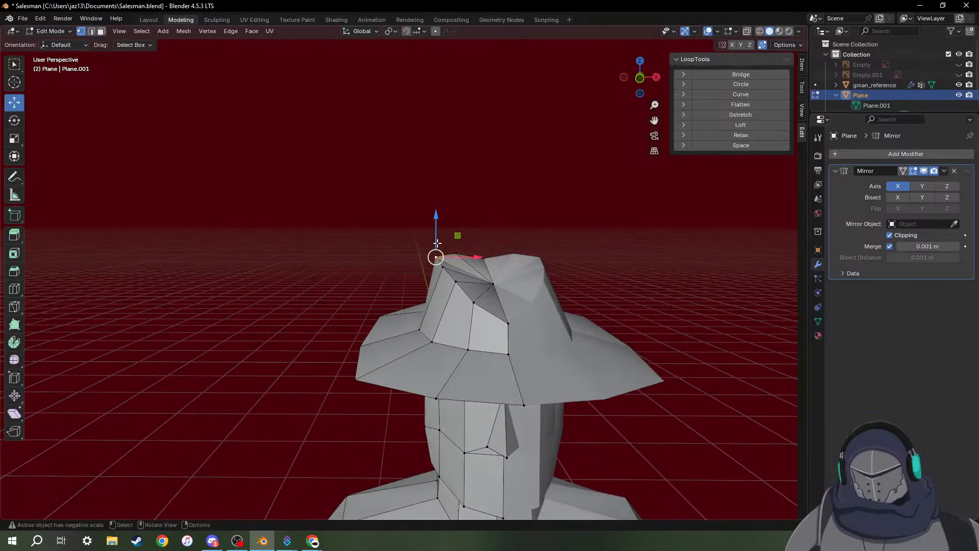
left_click_drag(437, 246, 463, 259)
middle_click_drag(464, 259, 455, 321)
key("g")
key("g")
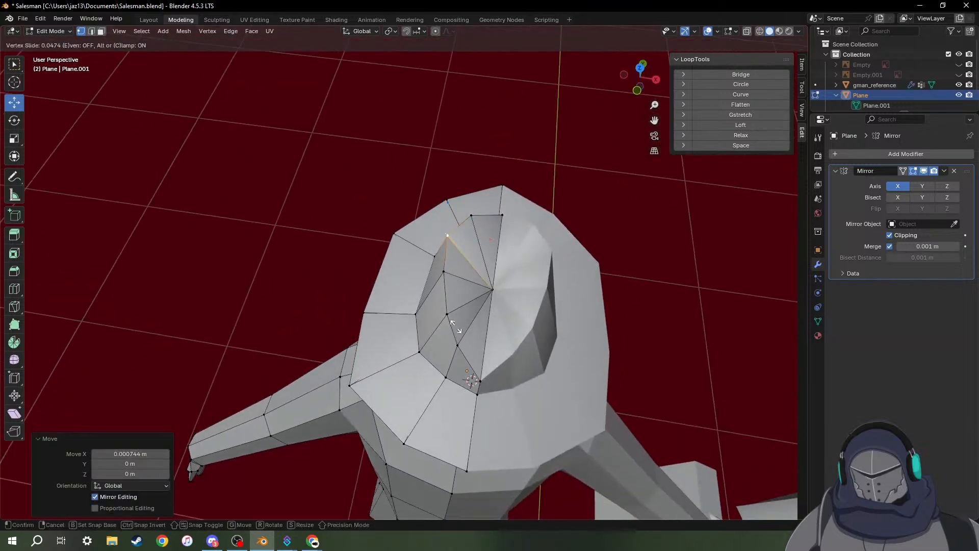
left_click(457, 326)
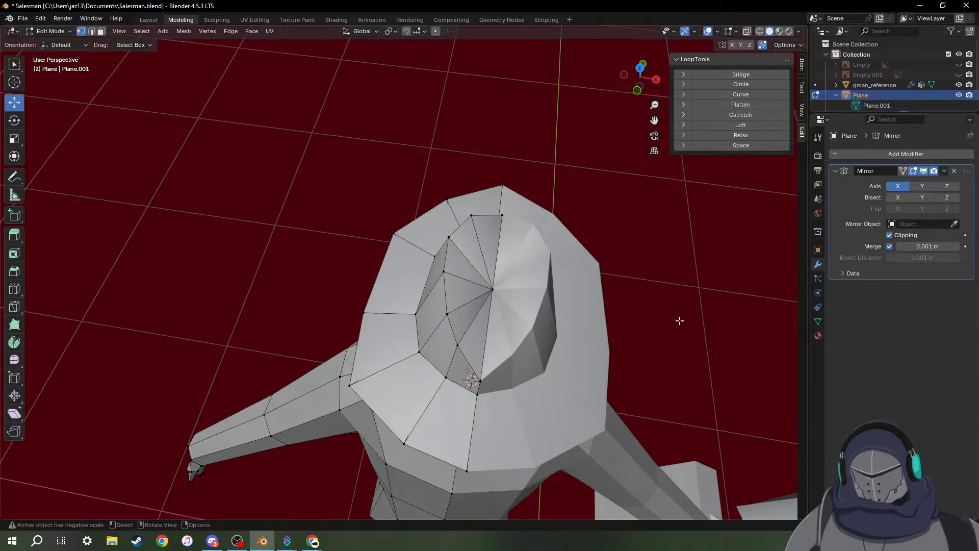
Slide the rear-centre brim vertex inward toward the crown by a factor of 0.207.
middle_click_drag(680, 321, 588, 360)
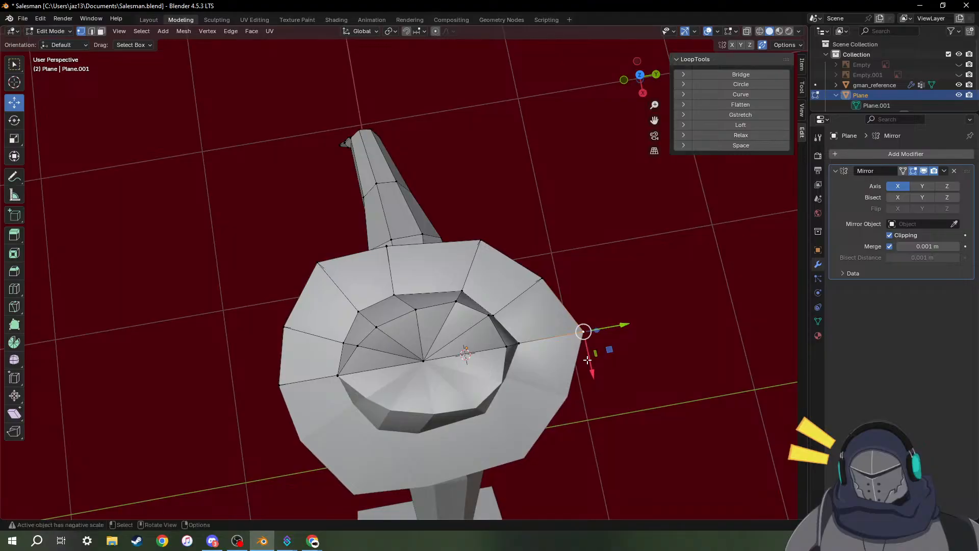
key("shift+v")
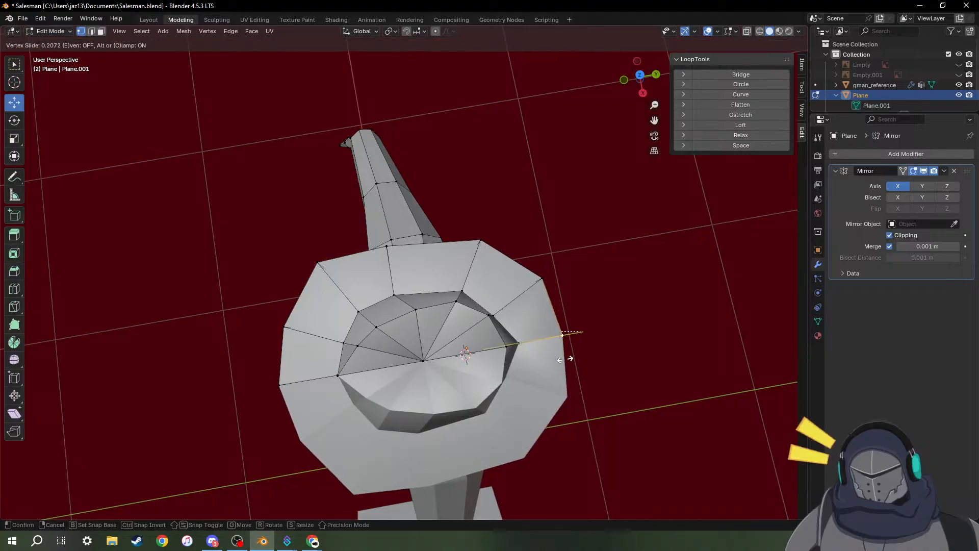
left_click(565, 359)
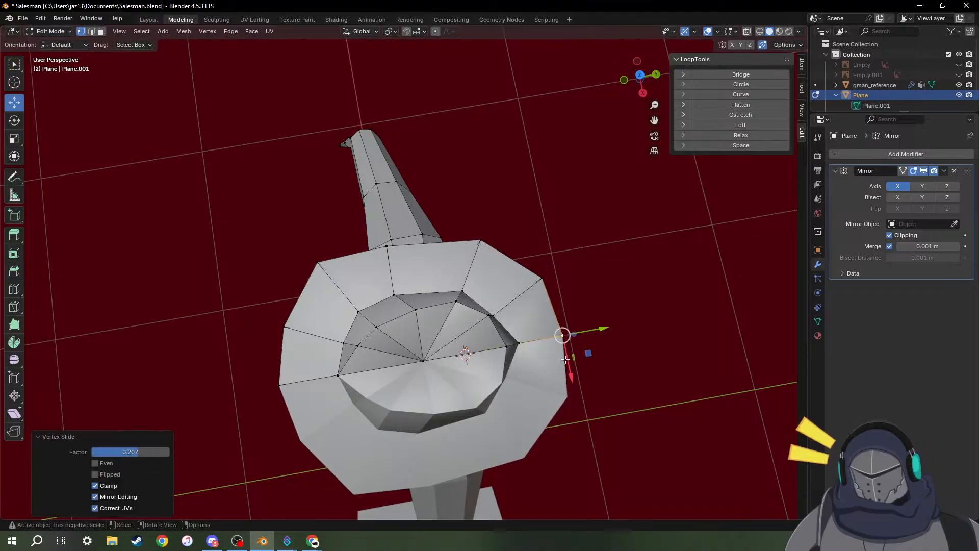
Slide two vertices at the back side of the head under the brim downward, by factors of 0.086 and about 0.12.
left_click(480, 244)
middle_click_drag(595, 289, 417, 173)
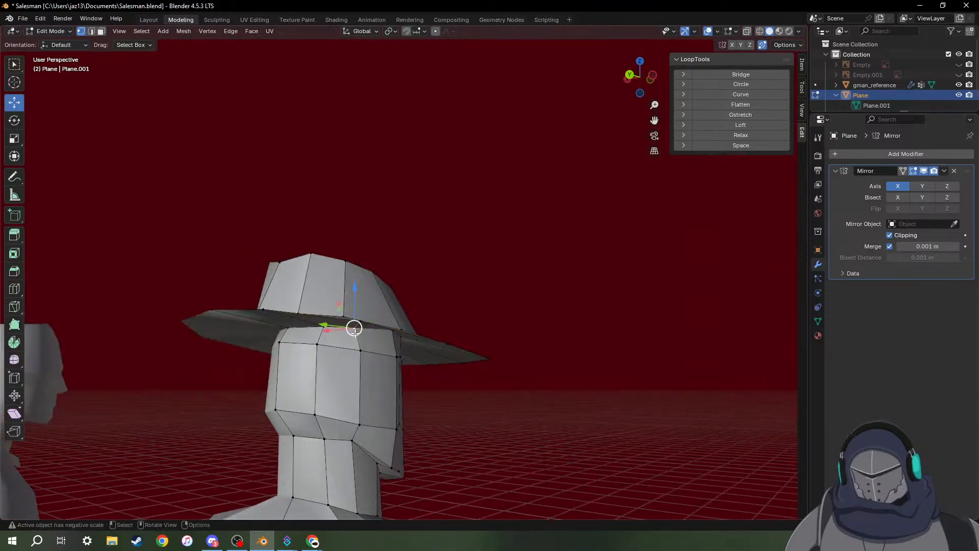
middle_click_drag(328, 328, 357, 324)
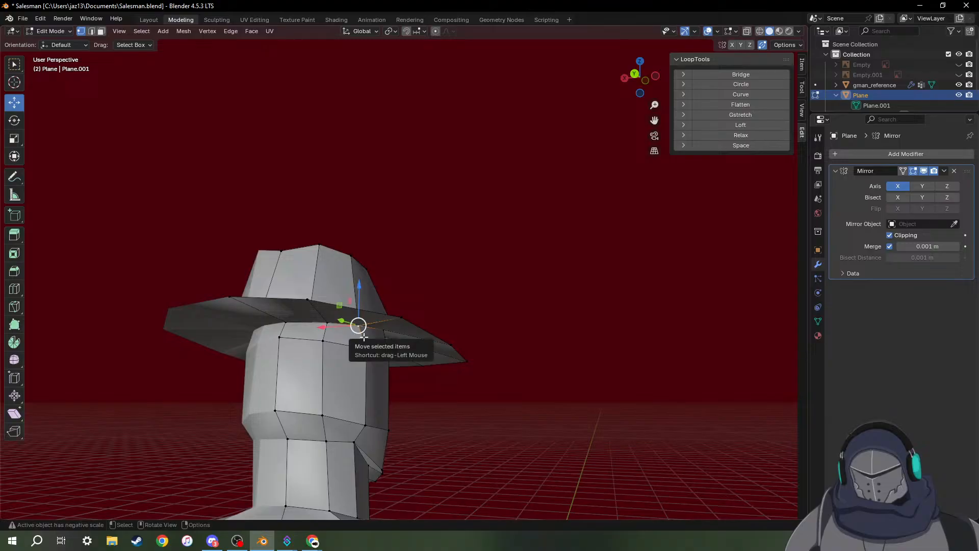
key("shift+v")
left_click(365, 340)
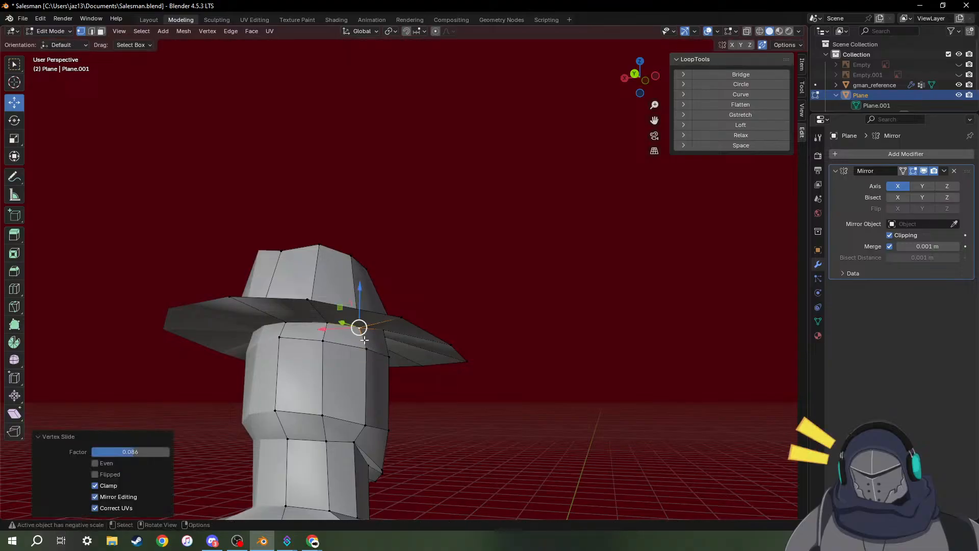
left_click(322, 325)
key("shift+v")
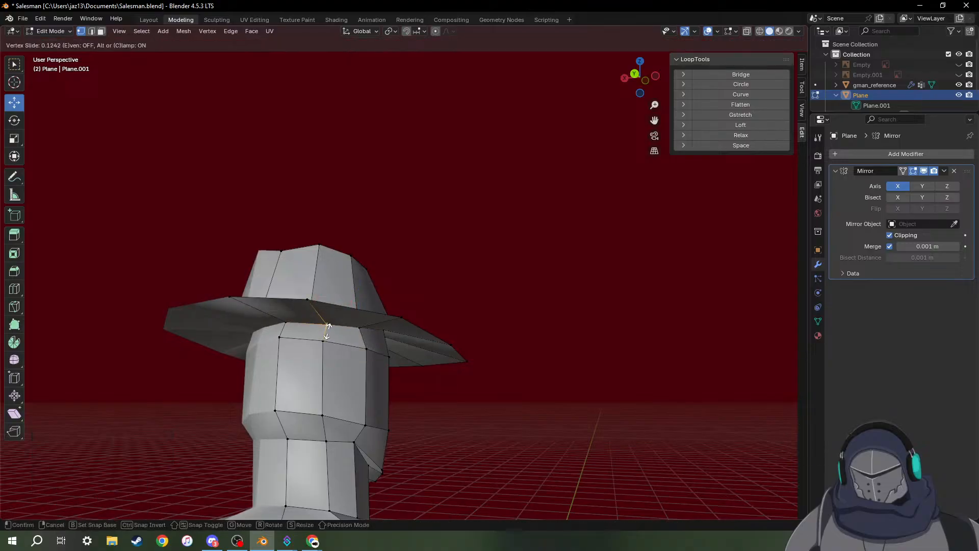
left_click(328, 329)
Box-select the vertices on the rear edge of the brim and raise them about 0.0066 m along Z.
mouse_move(325, 326)
middle_mouse_down()
mouse_move(331, 381)
mouse_move(332, 362)
mouse_move(193, 317)
mouse_move(218, 347)
mouse_move(310, 316)
middle_mouse_up()
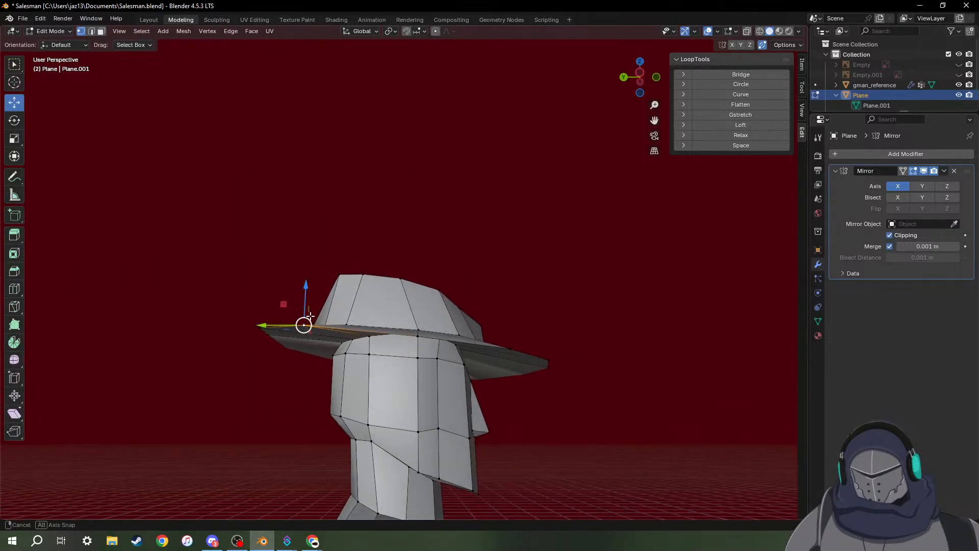
middle_click_drag(513, 350, 395, 344)
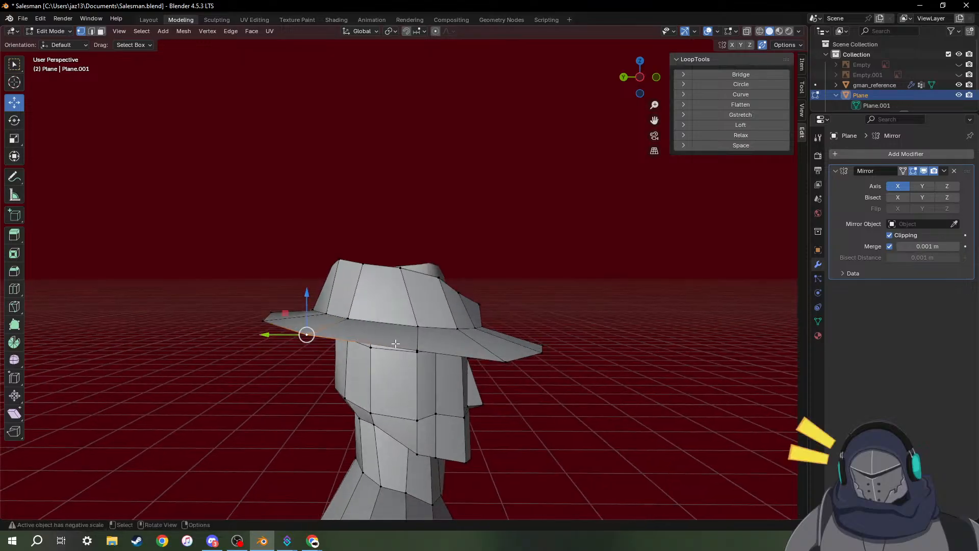
middle_click_drag(257, 276, 209, 282)
left_click_drag(201, 280, 297, 384)
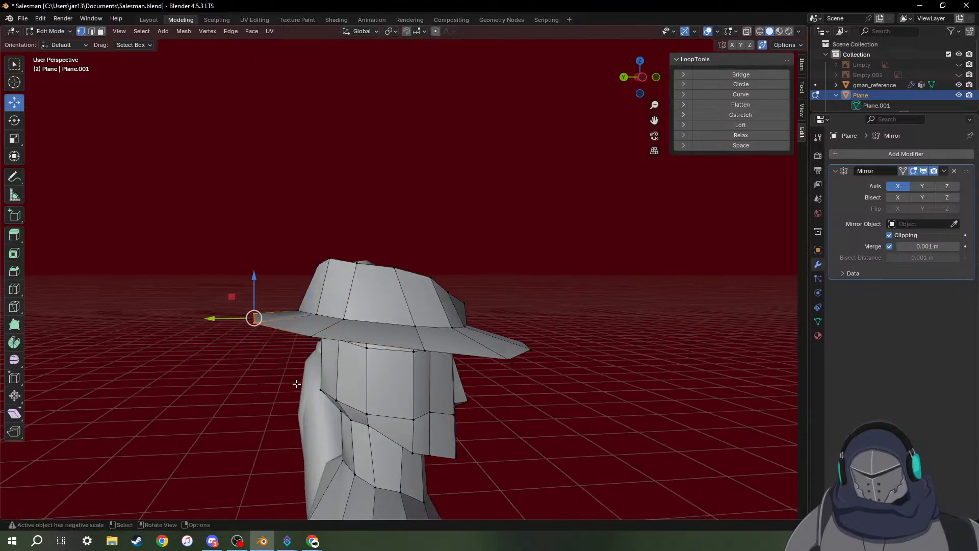
left_click_drag(256, 280, 255, 272)
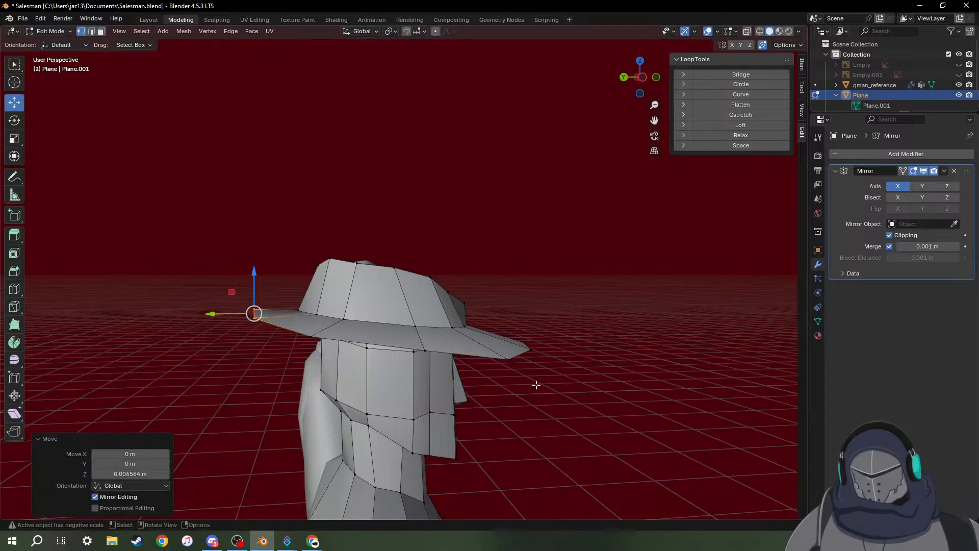
Lower the front-centre brim vertex by about 0.004 m and the brim vertex beside it by about 0.002 m along Z.
middle_click_drag(464, 371, 551, 386)
middle_click_drag(446, 289, 418, 309)
left_click(440, 292)
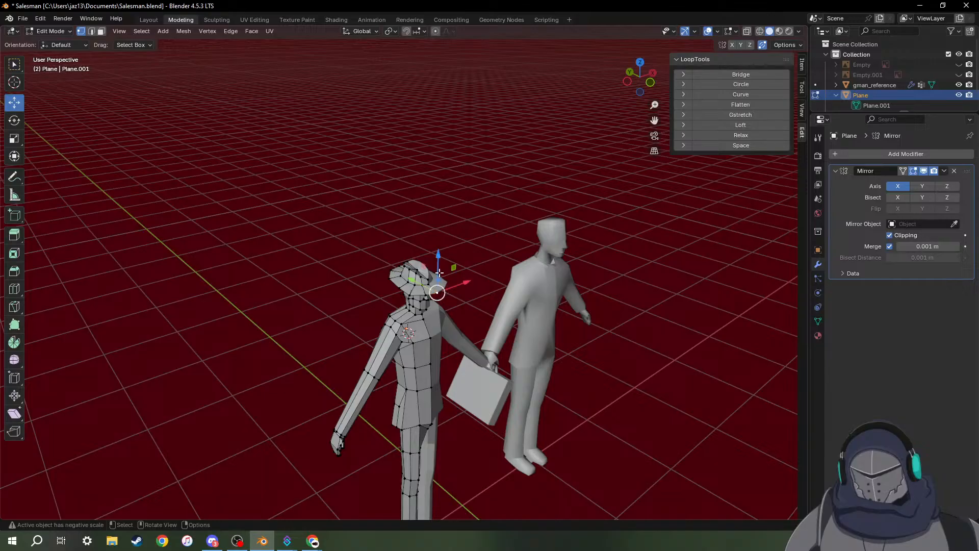
left_click_drag(438, 274, 438, 276)
scroll(422, 338, "up", 5)
middle_click_drag(470, 369, 474, 312)
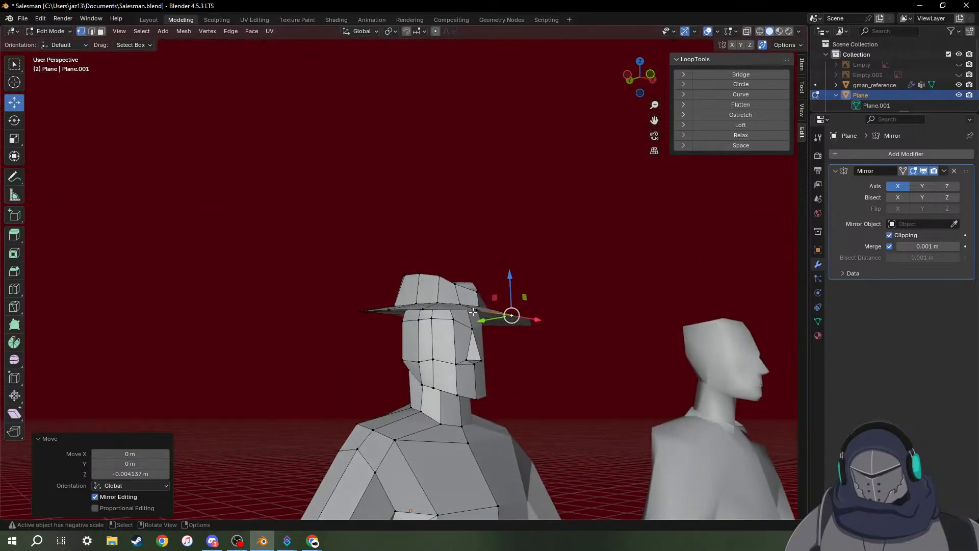
left_click(477, 310)
left_click_drag(476, 290, 476, 293)
Slide the brim's outer corner vertex on the front side inward toward the crown by a factor of 0.259.
middle_click_drag(475, 292, 398, 354)
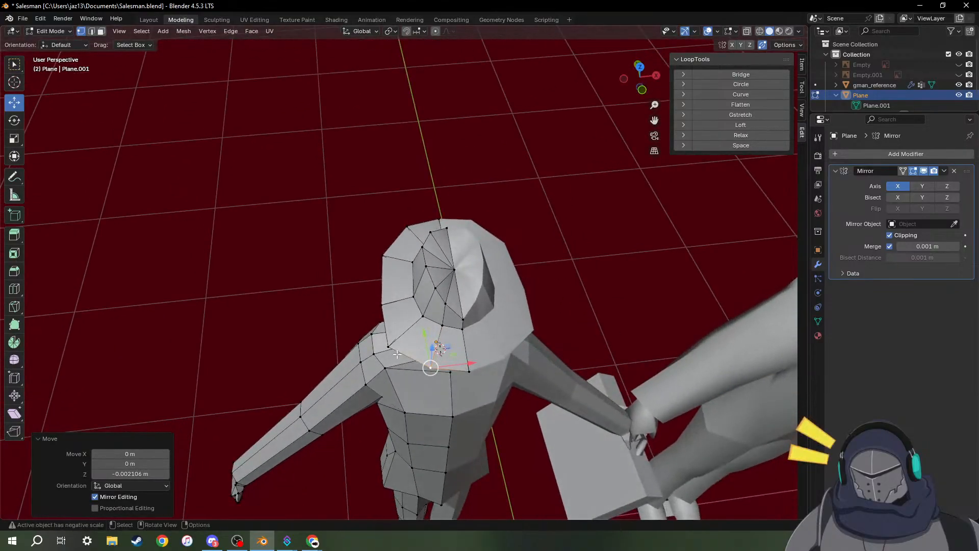
left_click(388, 347)
key("g")
key("g")
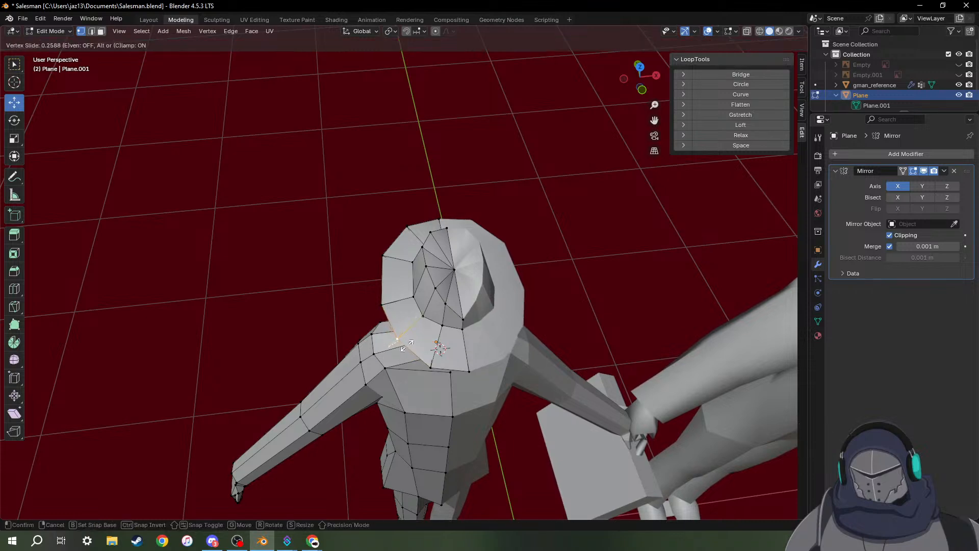
left_click(406, 347)
middle_click_drag(547, 313, 568, 244)
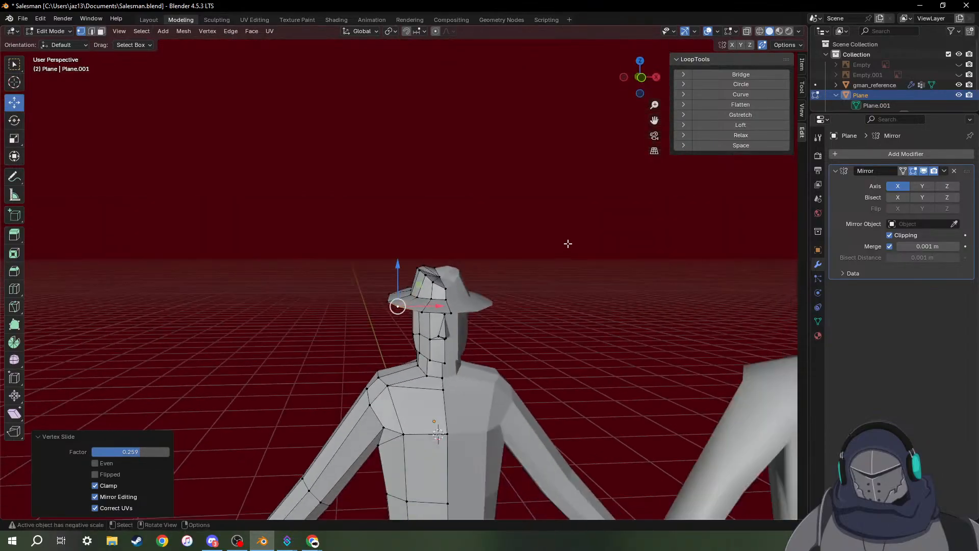
scroll(568, 244, "down", 3)
left_click(566, 238)
Move the vertex at the outer corner of the jaw inward along X to narrow the lower face.
middle_click_drag(487, 379, 458, 385)
scroll(505, 369, "up", 5)
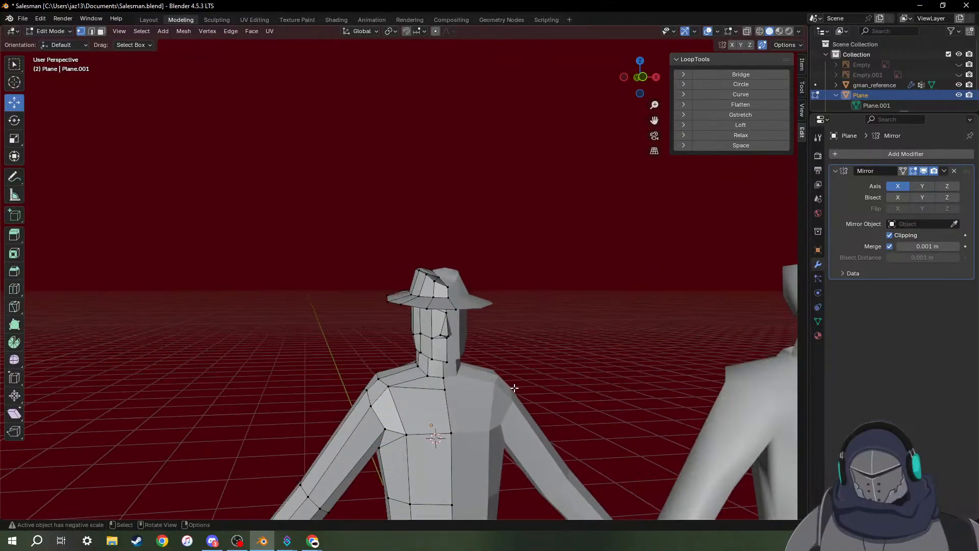
scroll(574, 354, "down", 6)
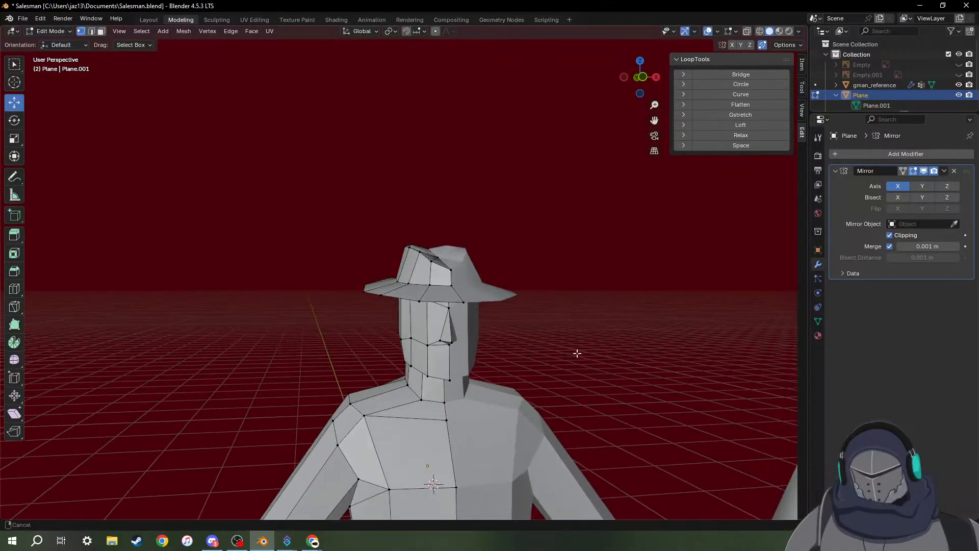
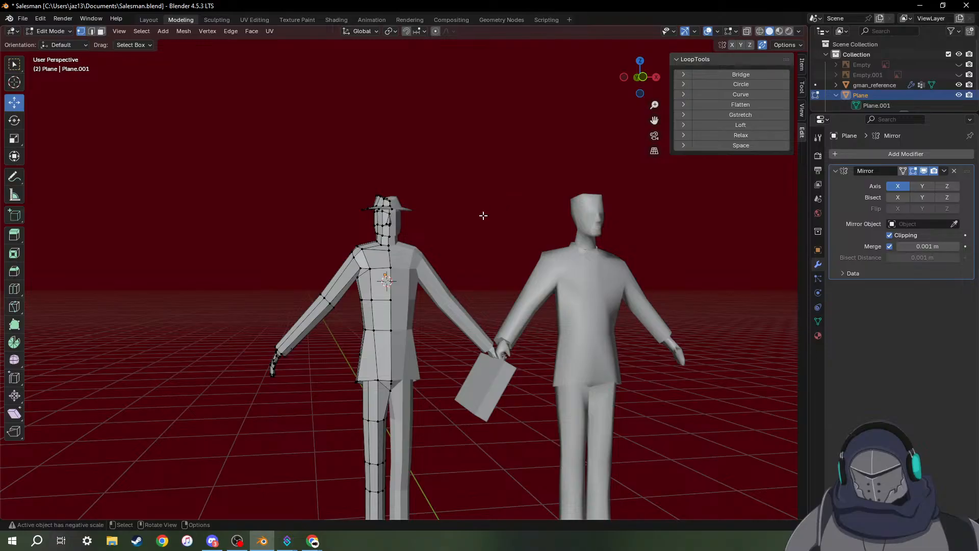
scroll(429, 281, "up", 5)
middle_click_drag(426, 180, 347, 224)
left_click(419, 184)
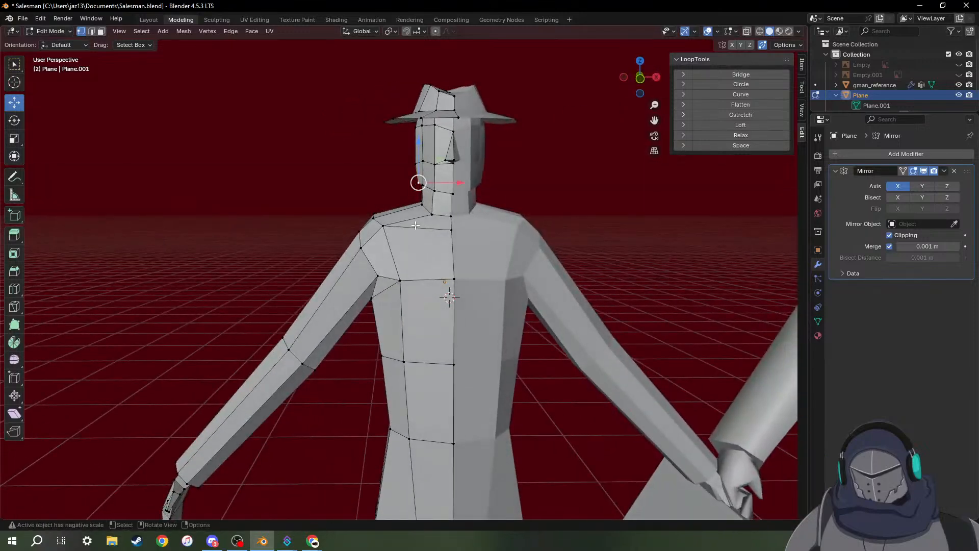
scroll(417, 204, "up", 4)
middle_click_drag(462, 104, 431, 201, "shift")
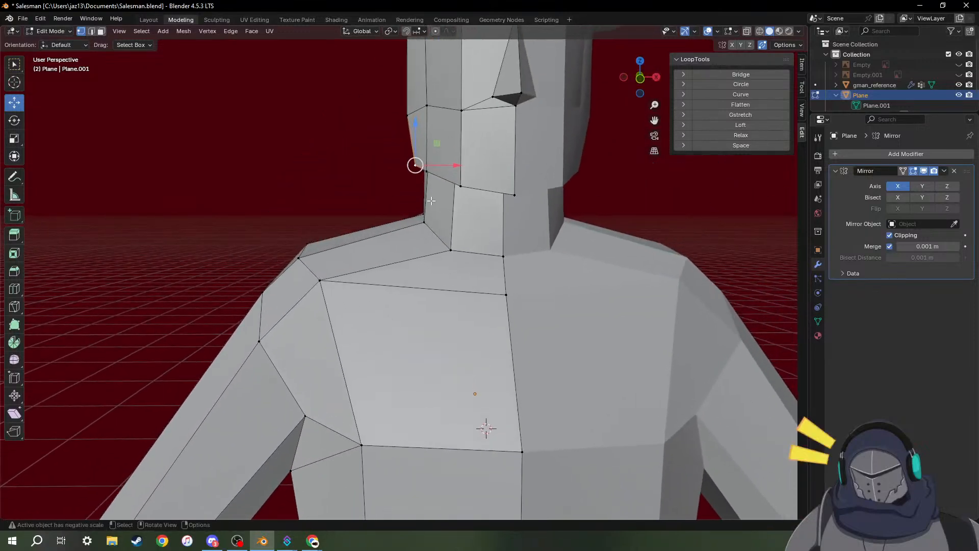
left_click_drag(433, 167, 423, 131)
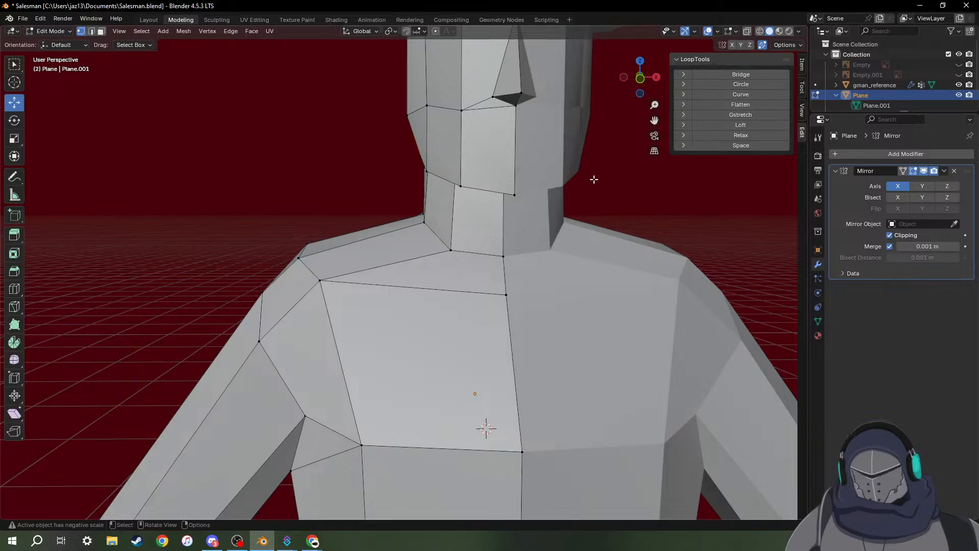
Move the outer cheek vertex above the jaw corner slightly inward along X, then clear the selection.
middle_click_drag(592, 176, 543, 173)
scroll(561, 168, "down", 5)
scroll(444, 176, "up", 3)
left_click(402, 143)
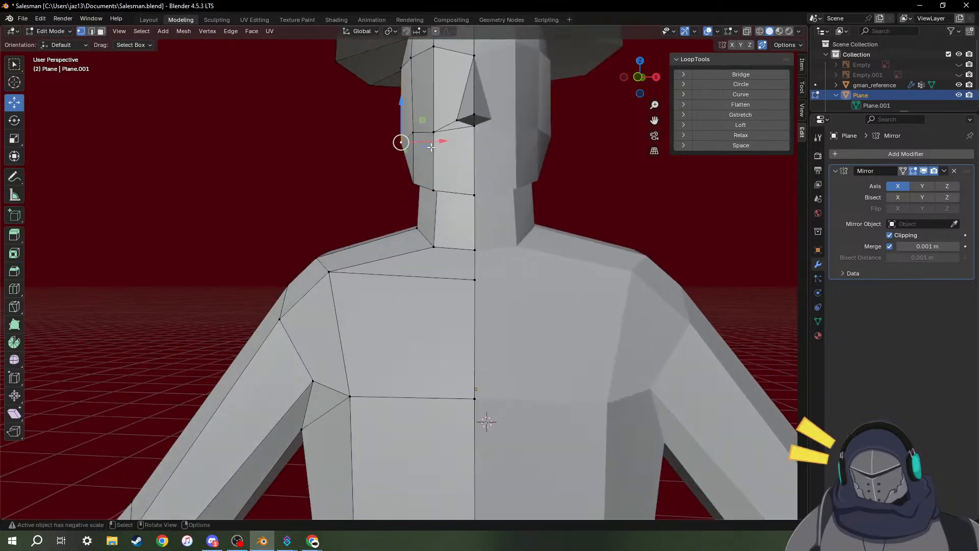
left_click_drag(435, 142, 440, 142)
left_click(597, 175)
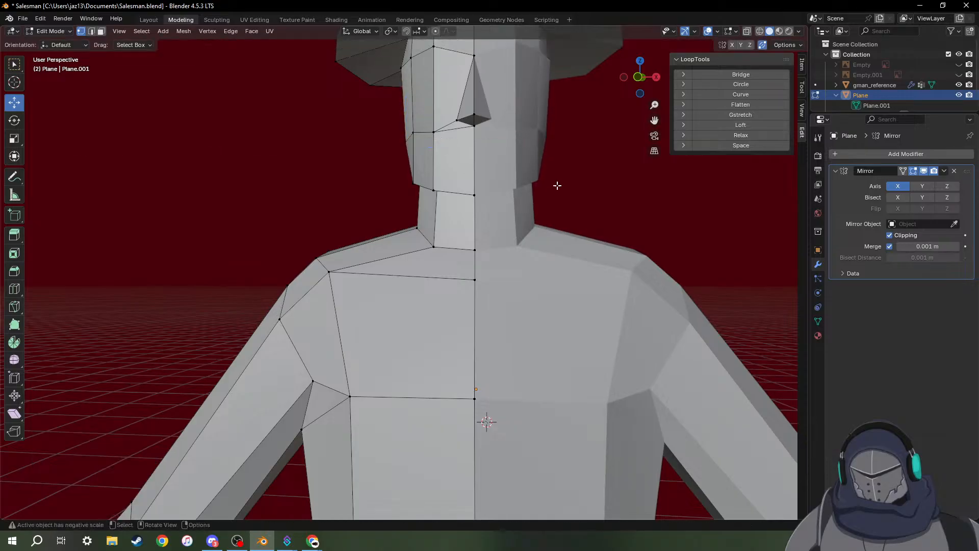
middle_click_drag(557, 186, 601, 177)
scroll(587, 176, "down", 6)
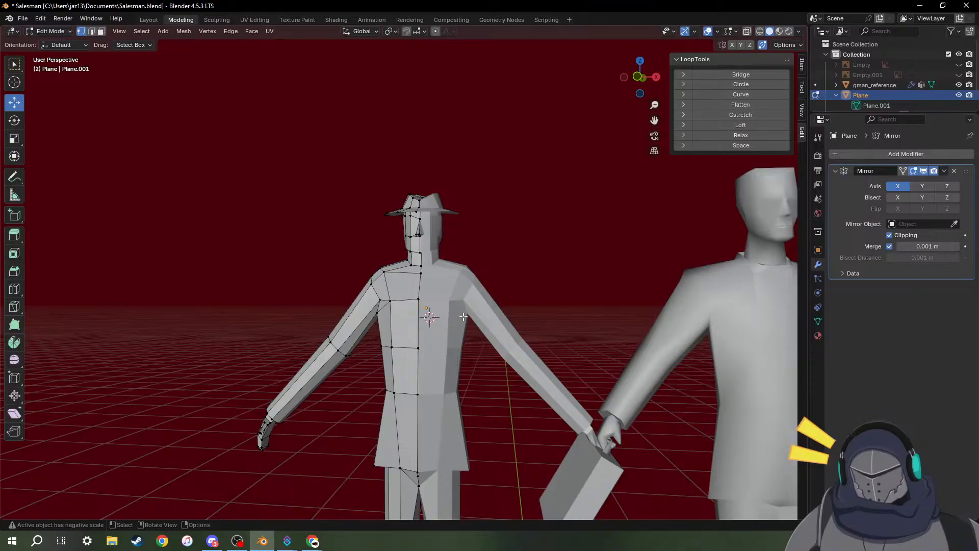
In Object Mode, try Shade Auto Smooth with a 30° angle on the salesman character.
key("Tab")
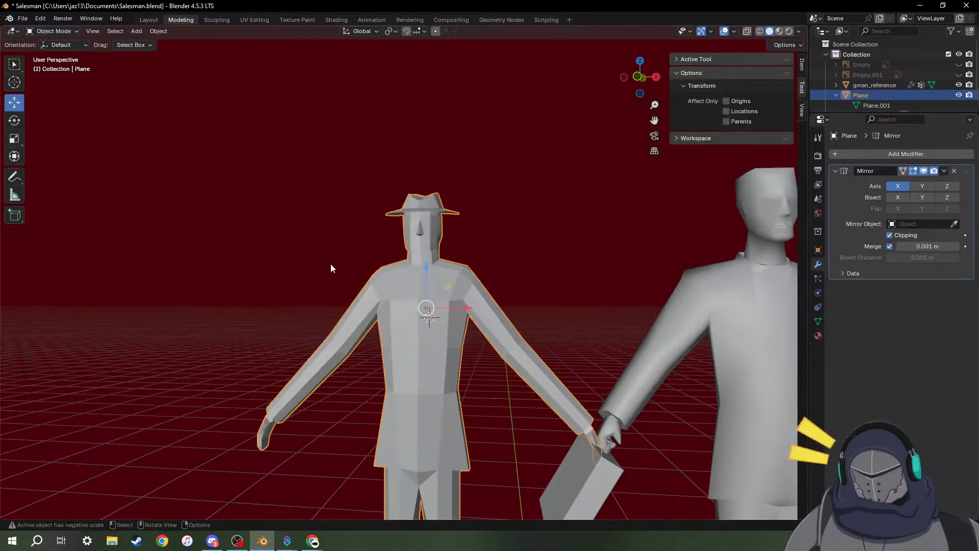
right_click(351, 283)
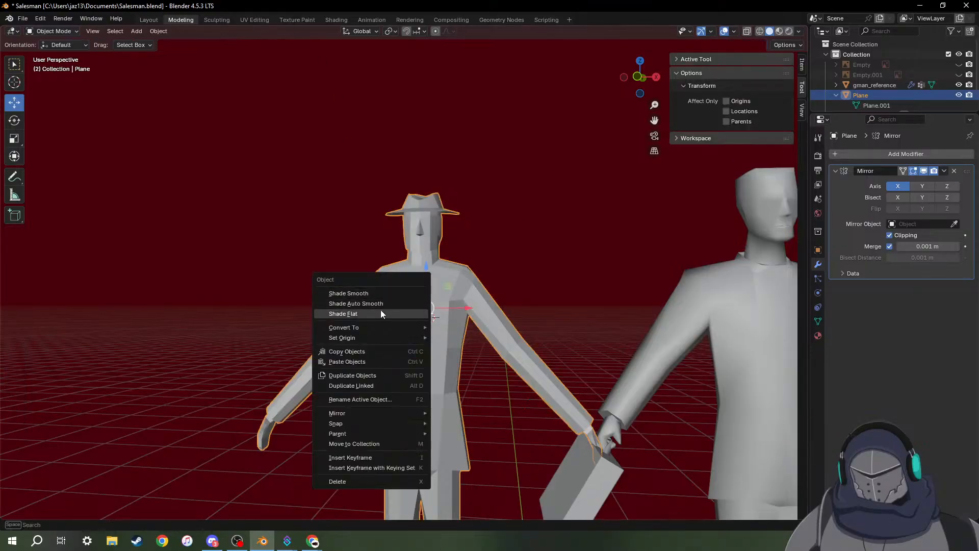
left_click(379, 304)
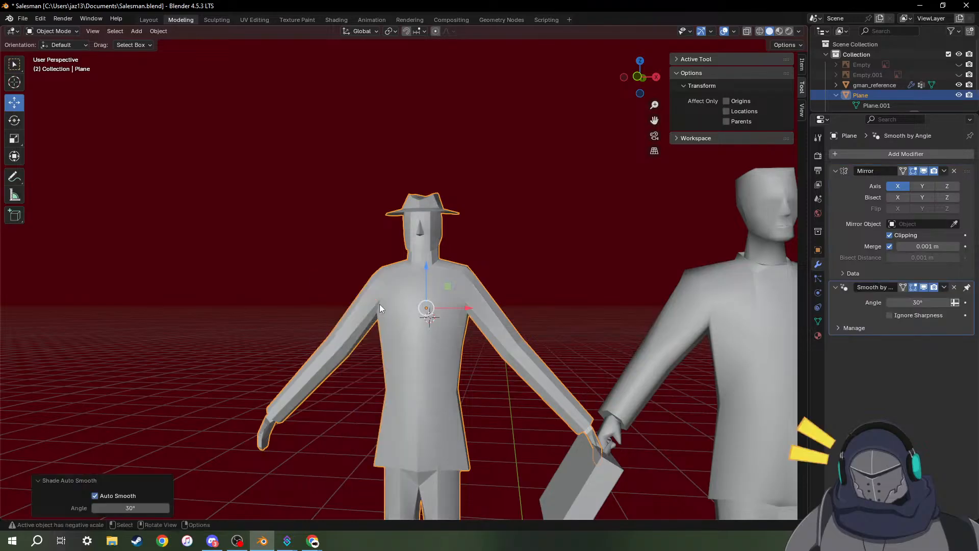
middle_click_drag(413, 252, 435, 287)
Apply Shade Smooth to the whole salesman character and inspect the shading on the head, torso and legs.
right_click(400, 288)
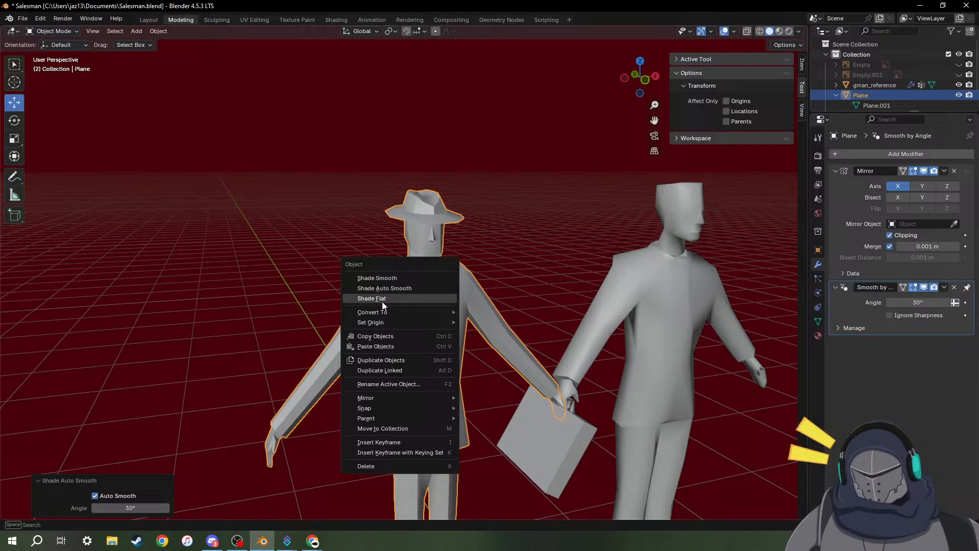
left_click(396, 279)
middle_click_drag(501, 317, 486, 295)
scroll(433, 250, "up", 4)
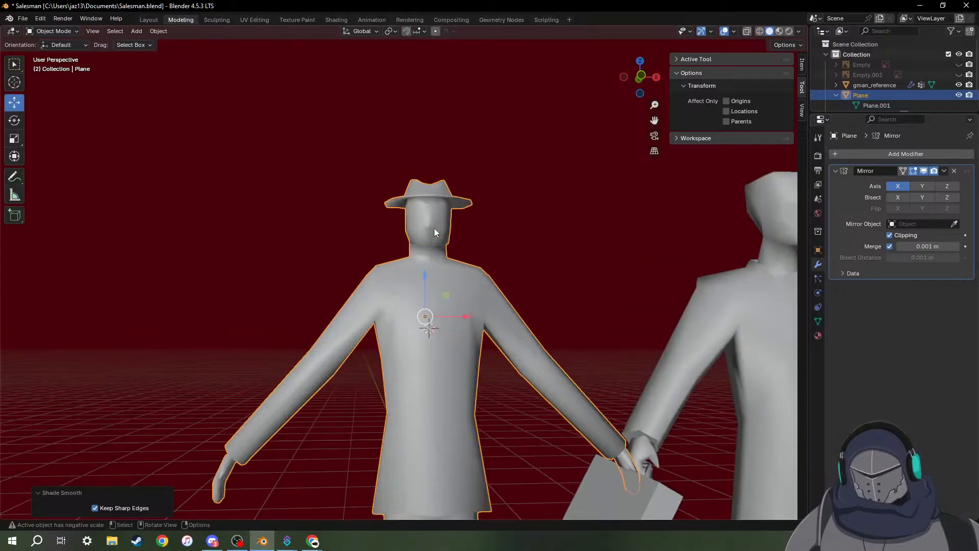
mouse_move(433, 248)
middle_mouse_down()
mouse_move(428, 269)
mouse_move(456, 292)
mouse_move(577, 292)
mouse_move(417, 276)
mouse_move(373, 289)
mouse_move(429, 366)
mouse_move(494, 307)
mouse_move(423, 308)
mouse_move(434, 228)
mouse_move(428, 255)
middle_mouse_up()
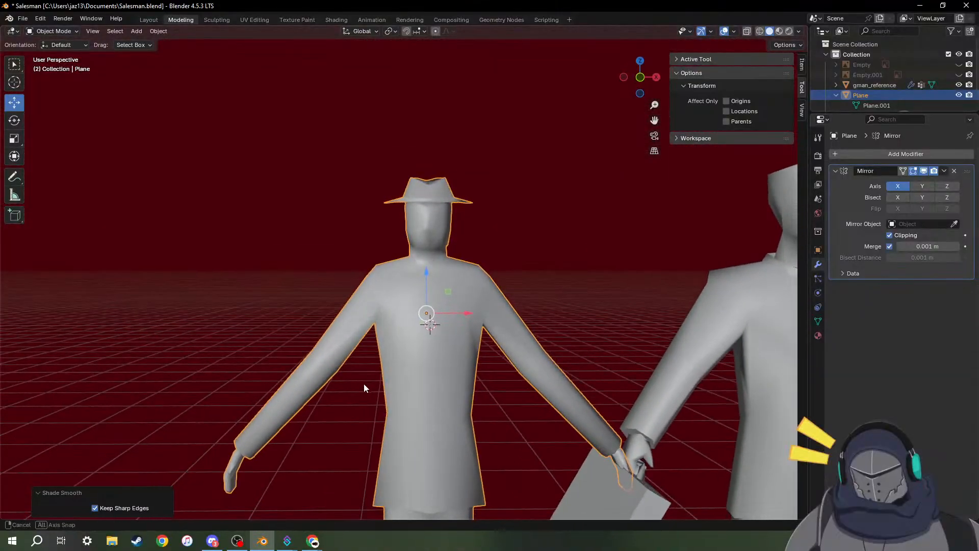
middle_click_drag(364, 388, 416, 275)
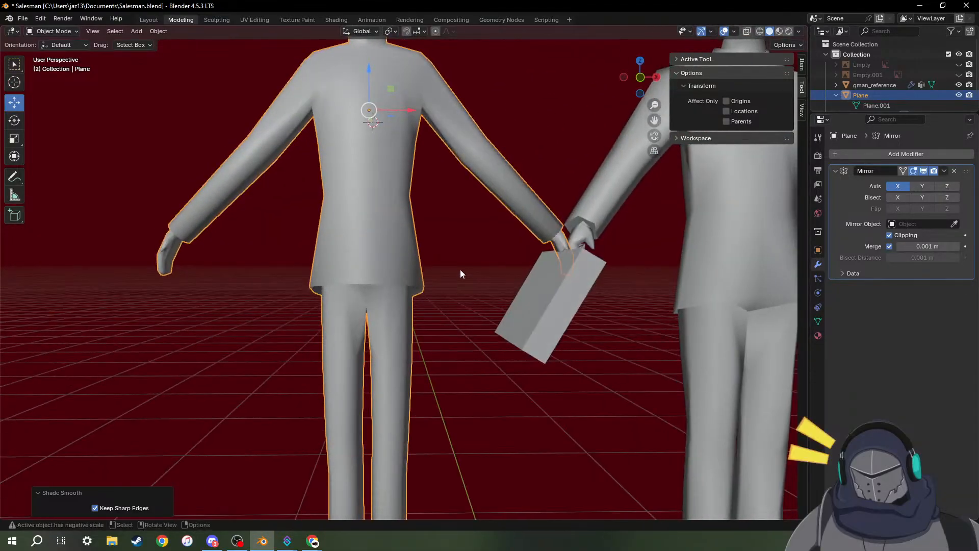
Switch the character to Shade Flat for comparison and return it to Shade Smooth.
right_click(360, 218)
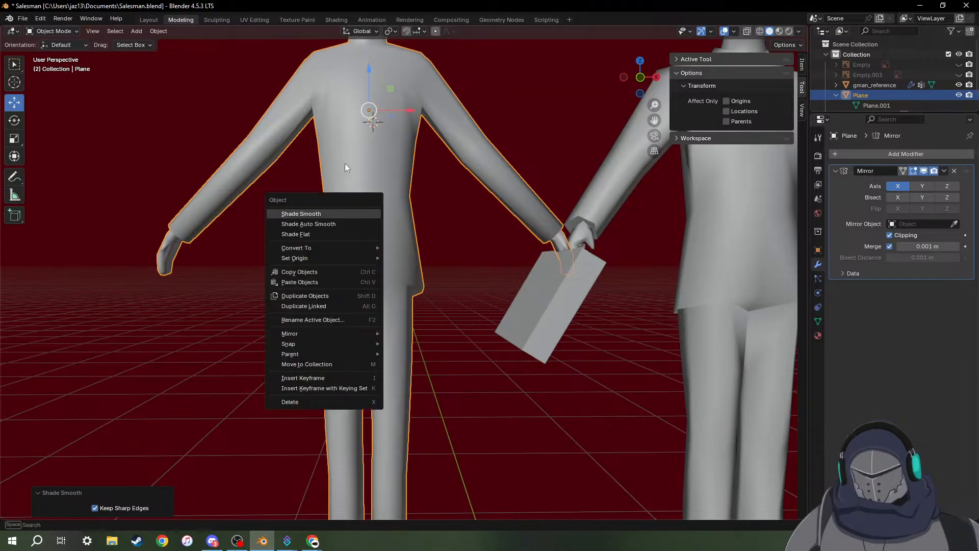
left_click(310, 234)
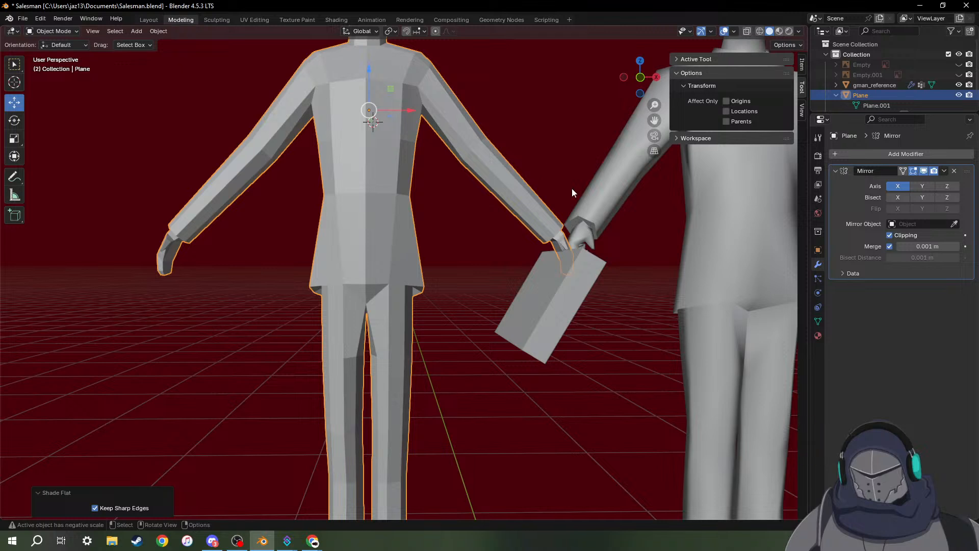
right_click(338, 193)
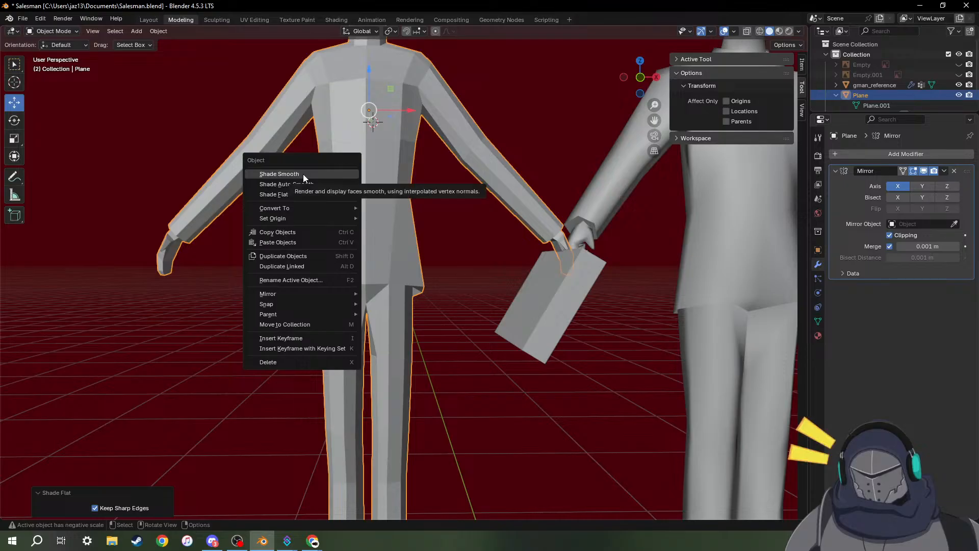
left_click(303, 173)
middle_click_drag(249, 254, 340, 261)
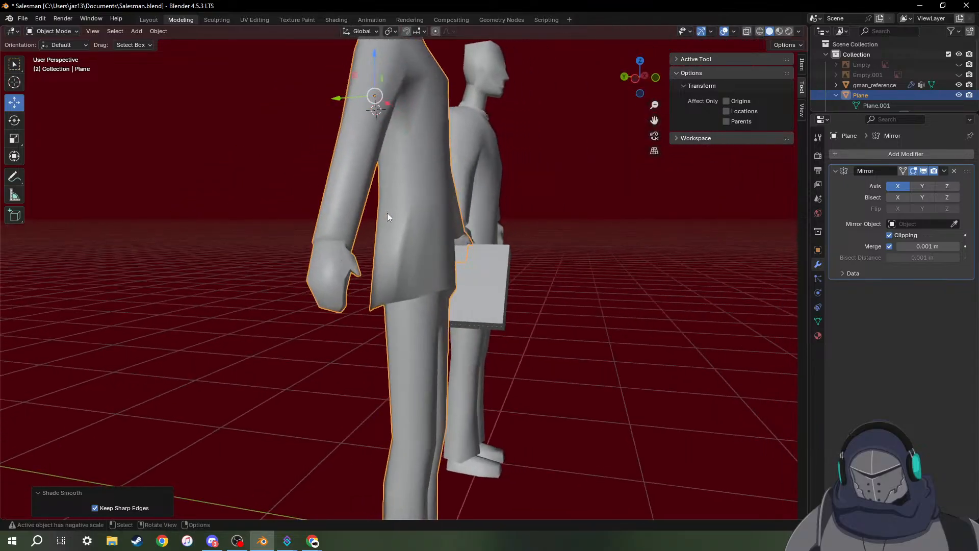
In Edit Mode with edge selection, select the complete edge loop around the sleeve cuff and mark it sharp.
key("Tab")
scroll(350, 259, "up", 3)
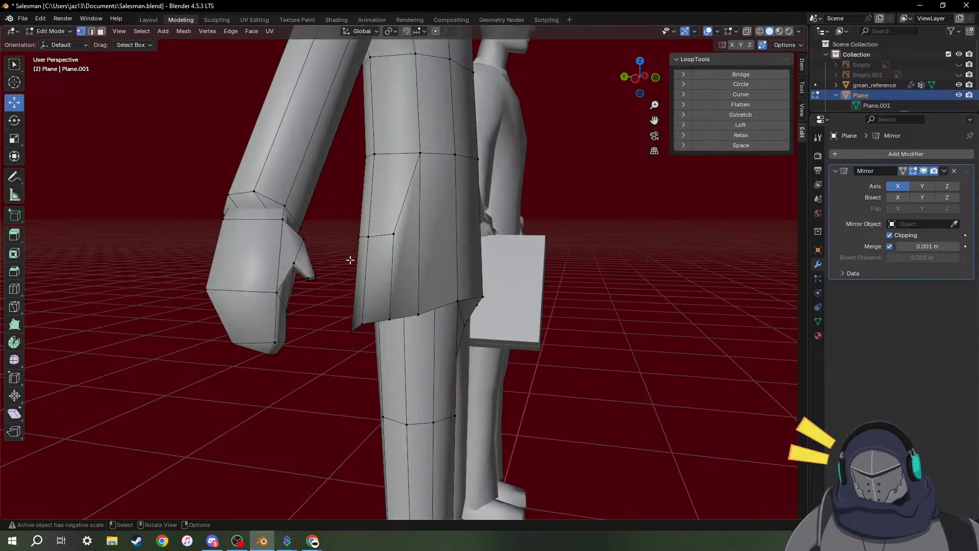
left_click(263, 198)
left_click(291, 216)
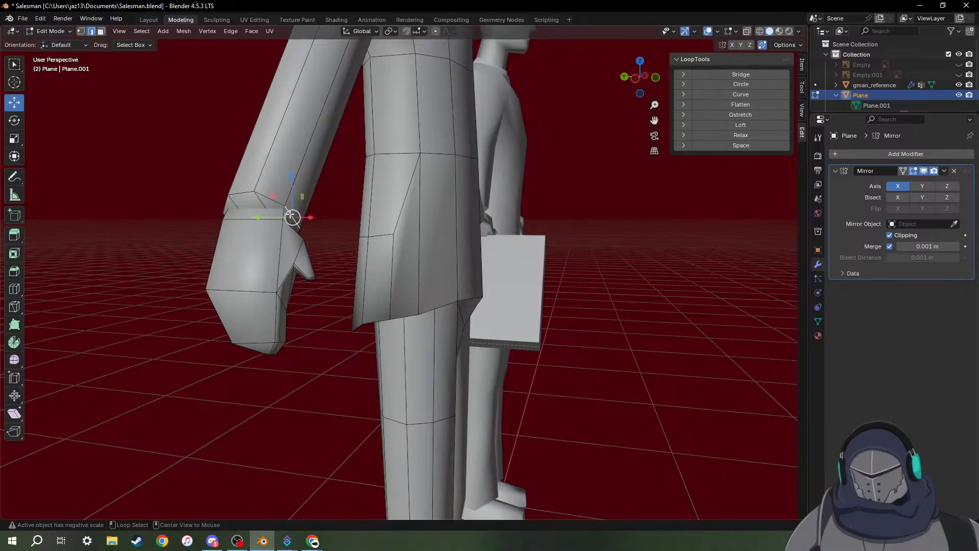
mouse_move(320, 220)
middle_mouse_down()
mouse_move(284, 190)
mouse_move(328, 204)
middle_mouse_up()
scroll(326, 211, "up", 3)
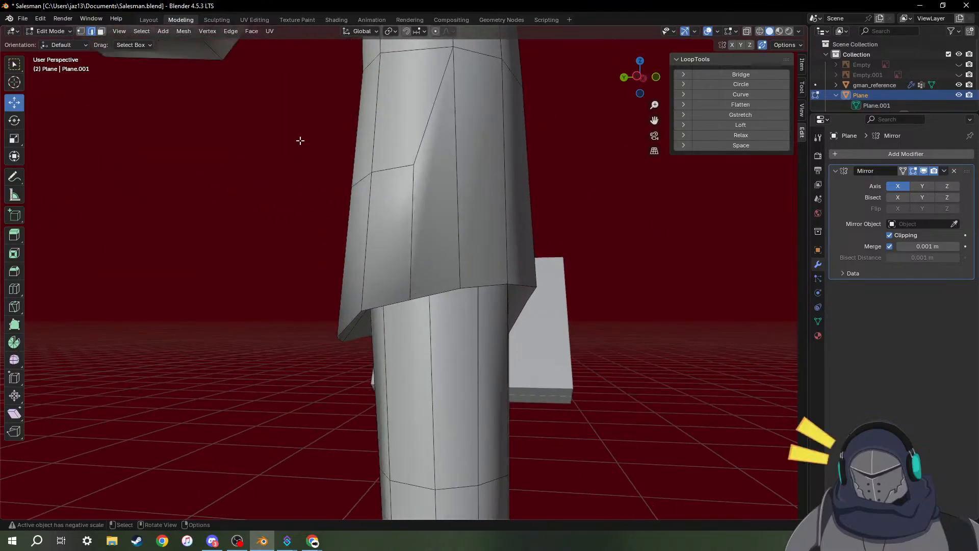
key("KP_Decimal")
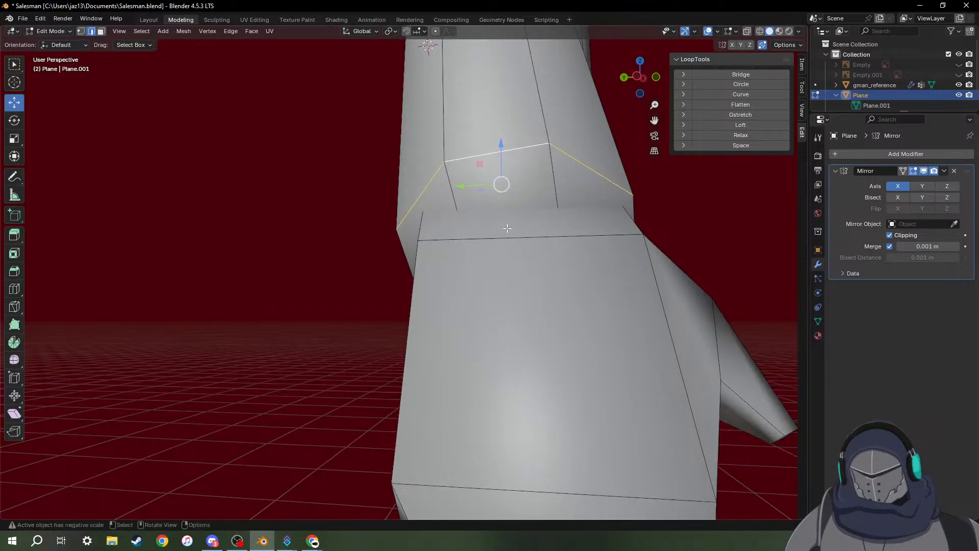
scroll(507, 229, "down", 6)
scroll(421, 292, "up", 5)
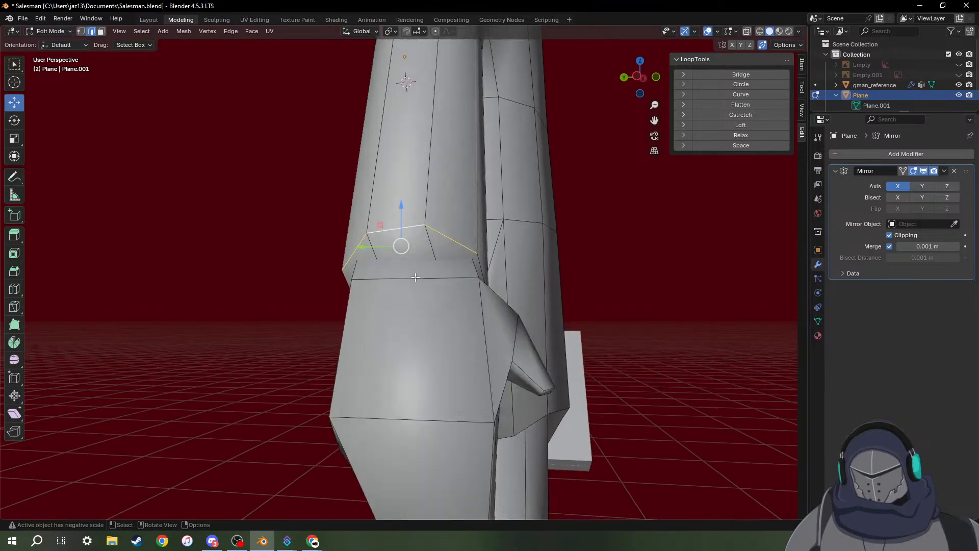
middle_click_drag(416, 277, 425, 354)
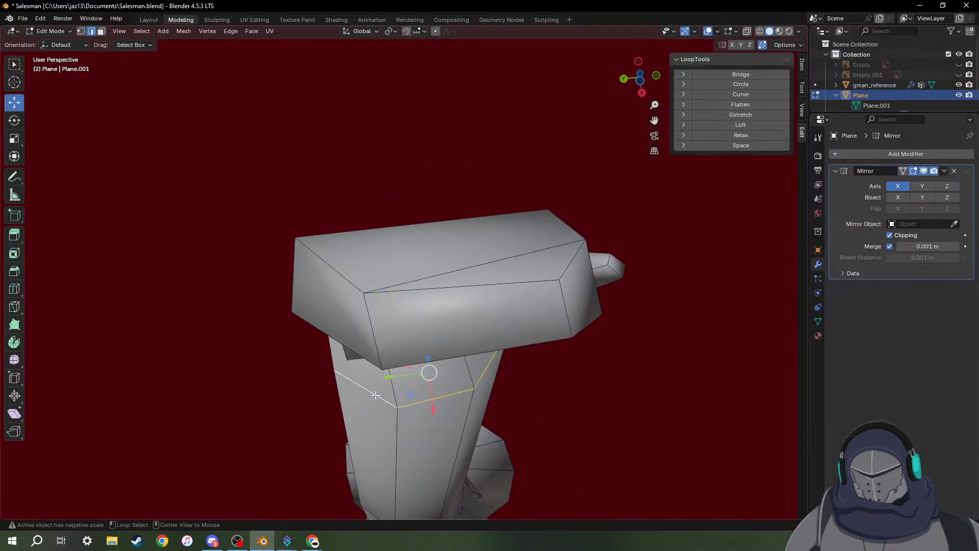
middle_click_drag(405, 394, 403, 406)
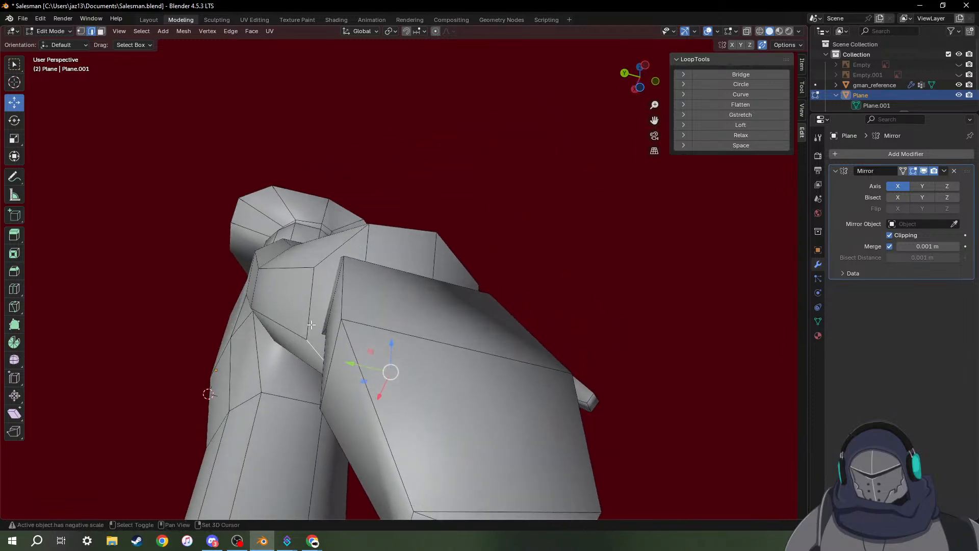
left_click(401, 228, "alt")
middle_click_drag(443, 244, 491, 238)
right_click(488, 248)
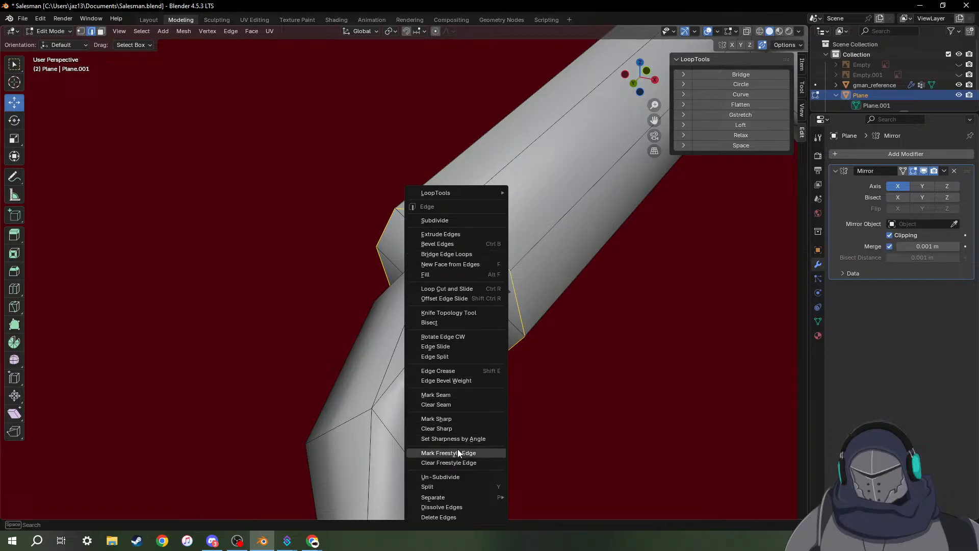
left_click(463, 420)
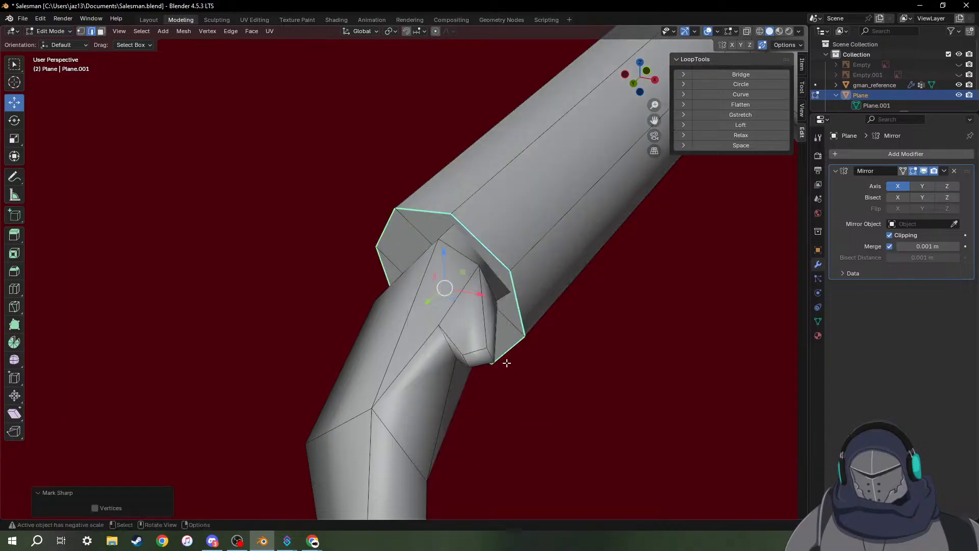
Select the edge loop around the bottom hem of the salesman's jacket, front and back, and mark it sharp.
middle_click_drag(404, 339, 505, 334)
scroll(505, 334, "down", 8)
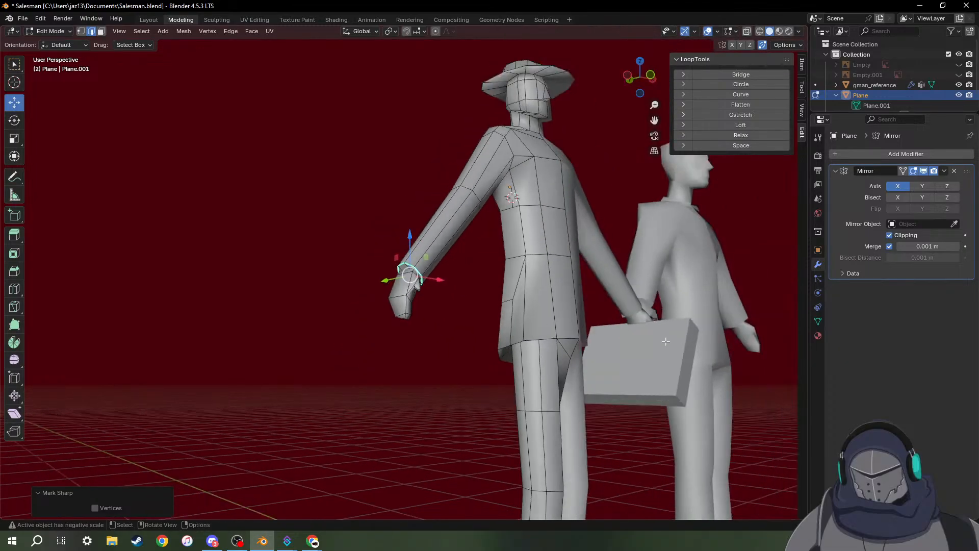
middle_click_drag(666, 341, 626, 361)
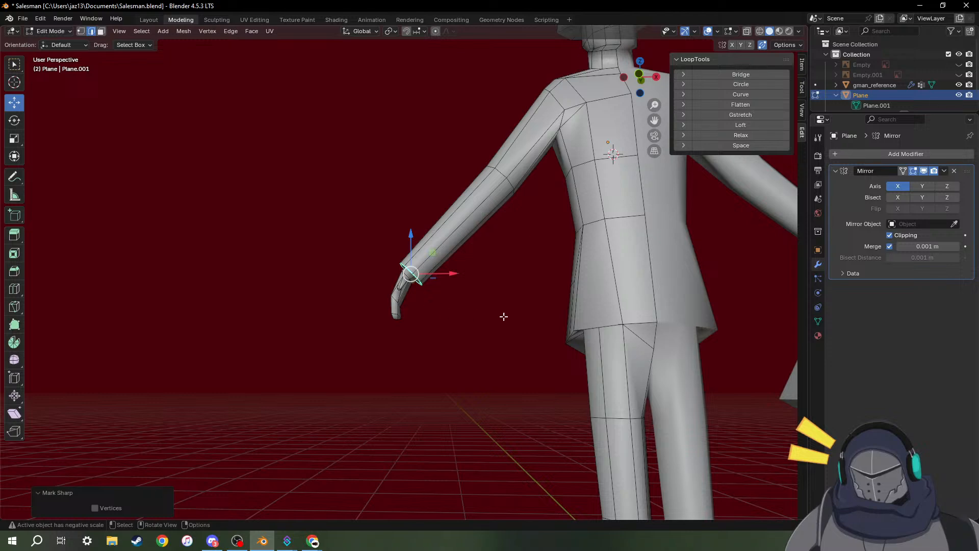
middle_click_drag(526, 335, 444, 302, "shift")
scroll(387, 320, "up", 4)
middle_click_drag(522, 348, 595, 336)
left_click(644, 358)
middle_click_drag(644, 358, 779, 342)
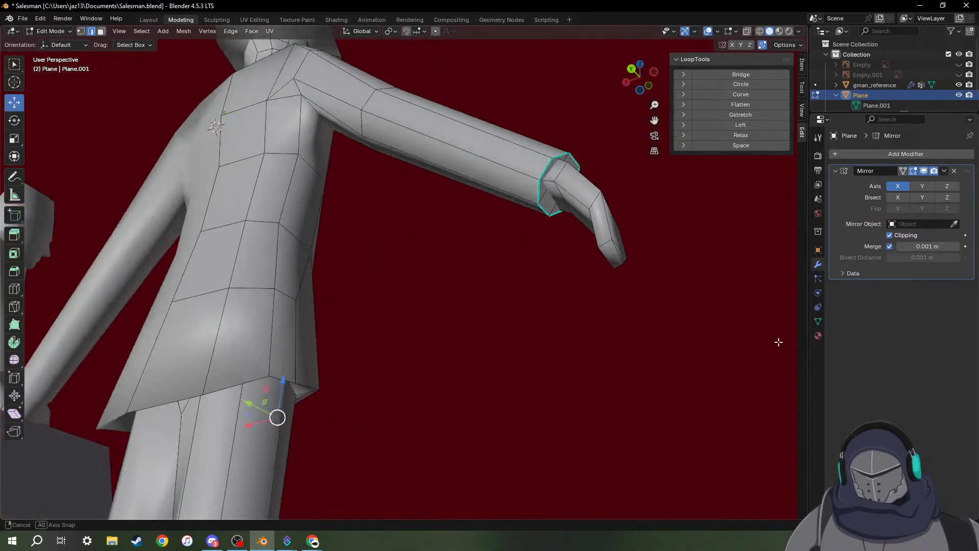
middle_click_drag(377, 359, 331, 399)
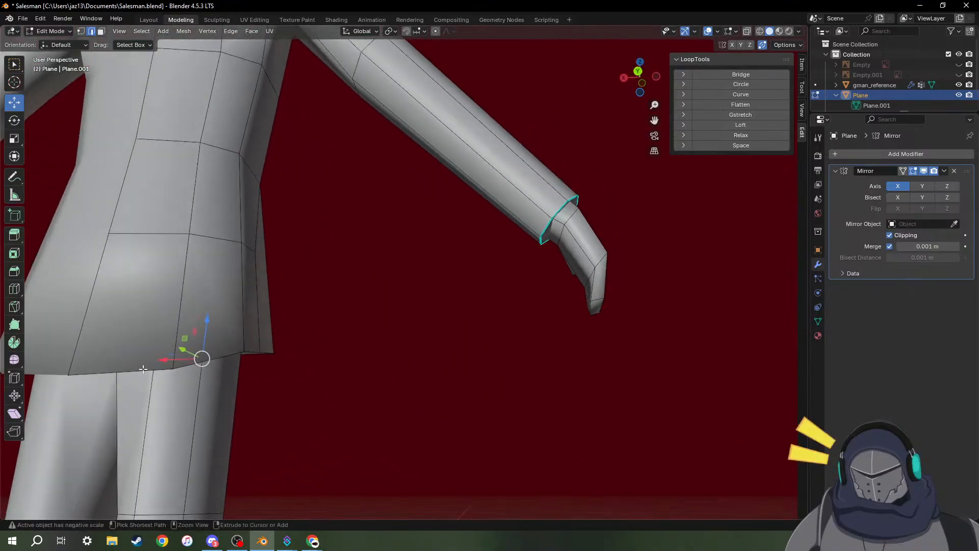
left_click(140, 371, "alt")
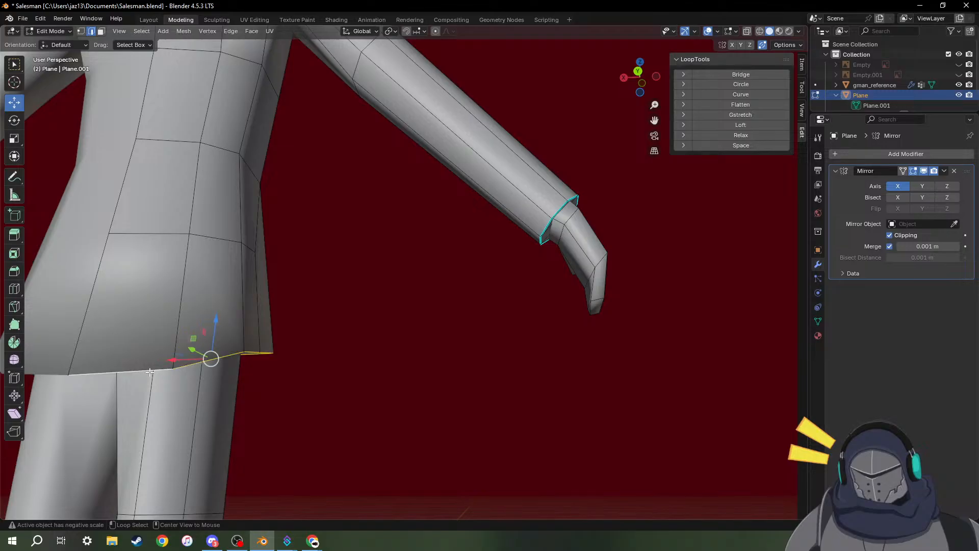
middle_click_drag(140, 372, 630, 296)
key("ctrl+e")
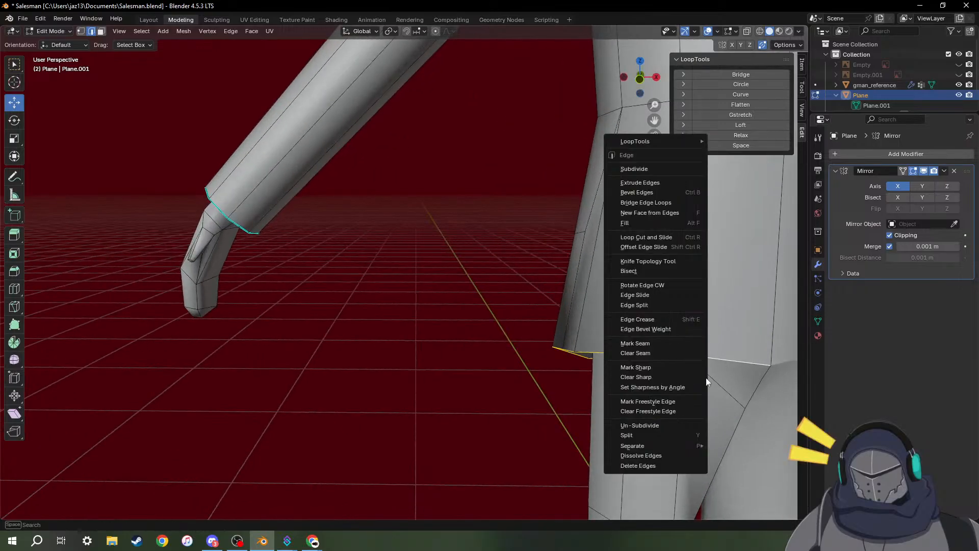
key("ctrl+e")
left_click(629, 344)
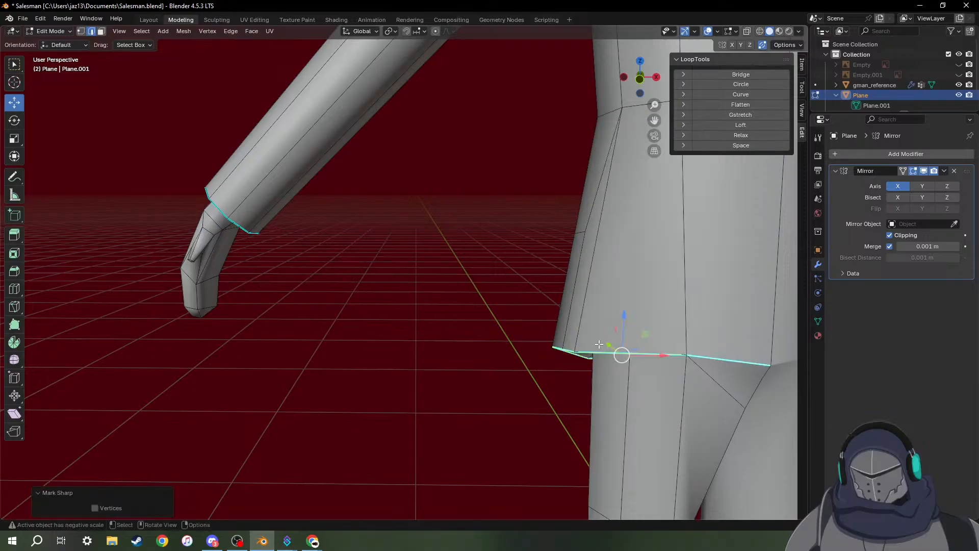
Select the slanted edge running down the side of the salesman's nose and mark it sharp.
middle_click_drag(629, 344, 413, 330)
middle_click_drag(352, 326, 421, 150)
middle_click_drag(352, 101, 357, 367, "shift")
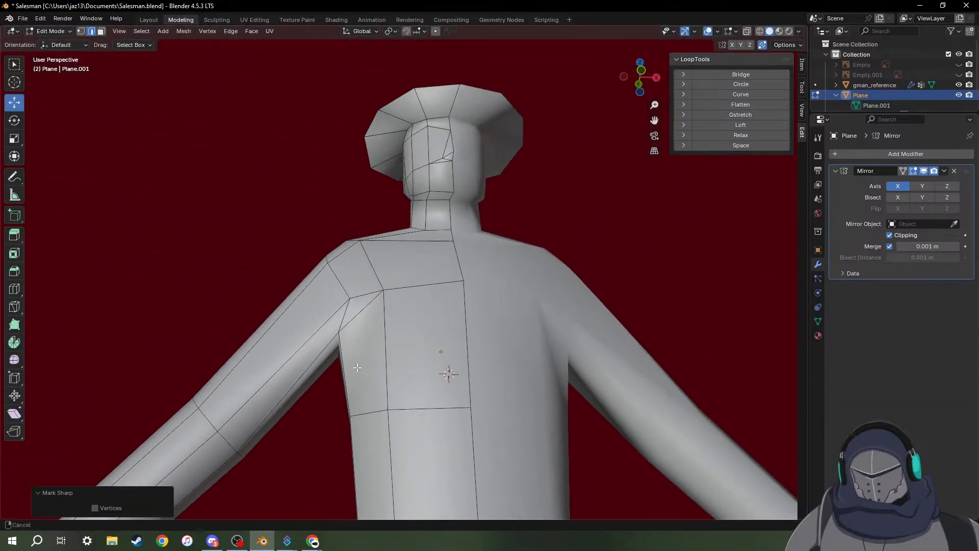
middle_click_drag(370, 233, 520, 277)
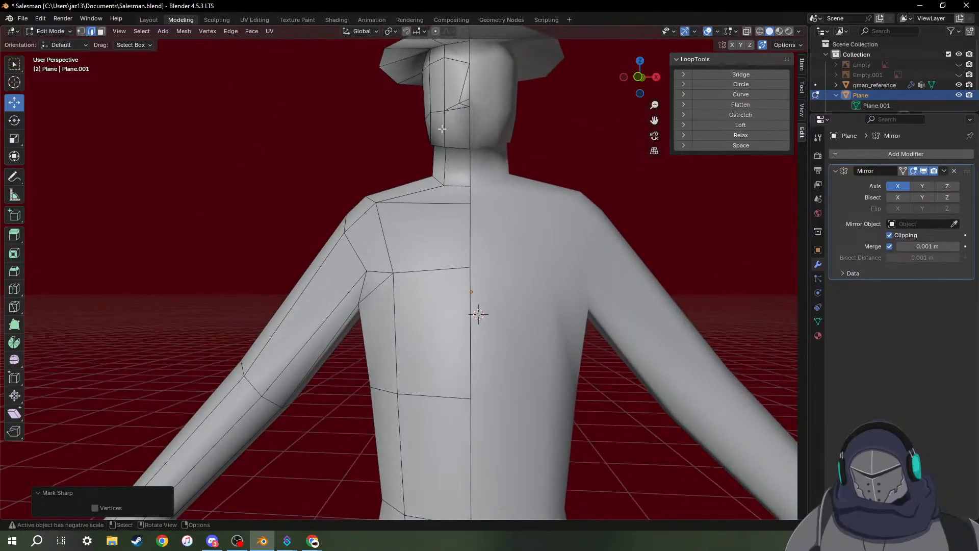
mouse_move(443, 130)
middle_mouse_down()
mouse_move(490, 133)
mouse_move(352, 129)
mouse_move(447, 129)
middle_mouse_up()
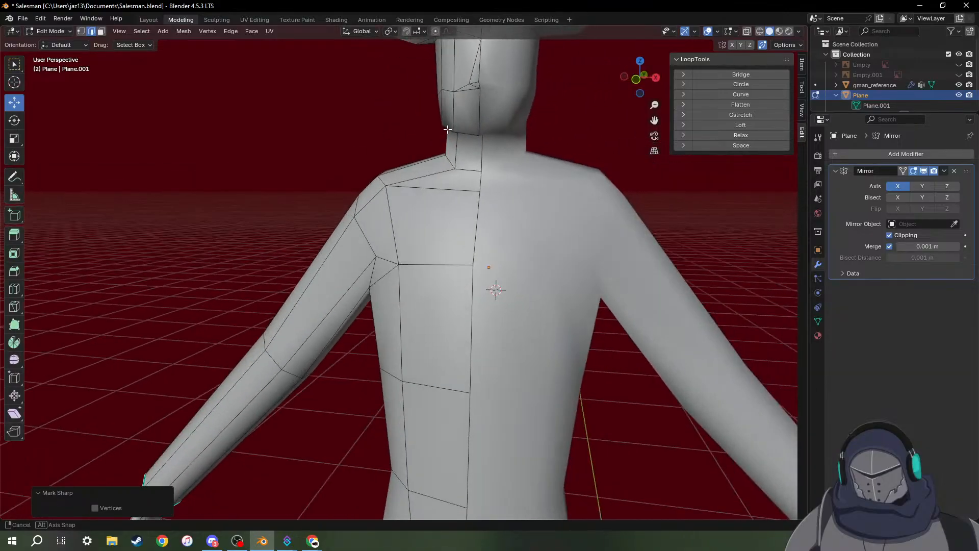
middle_click_drag(520, 78, 505, 195, "shift")
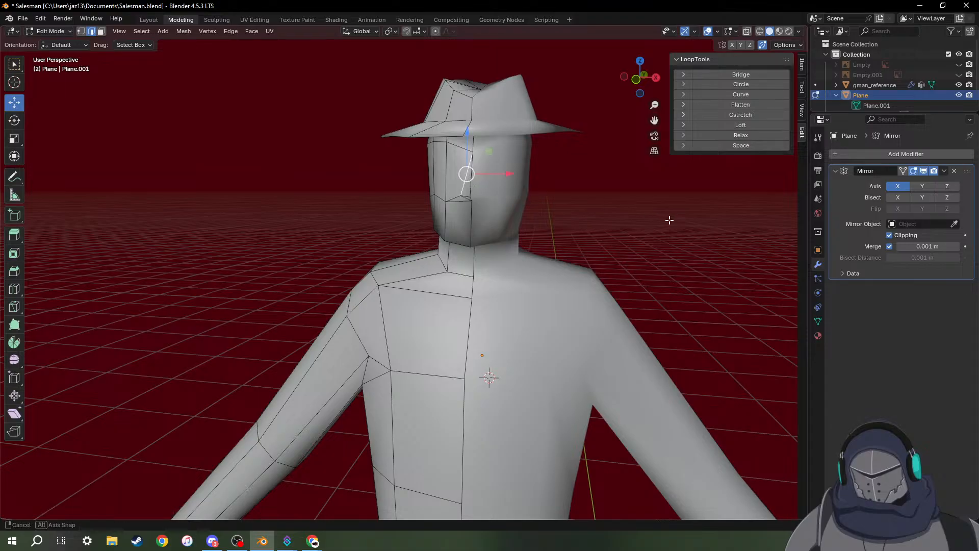
middle_click_drag(669, 220, 677, 213)
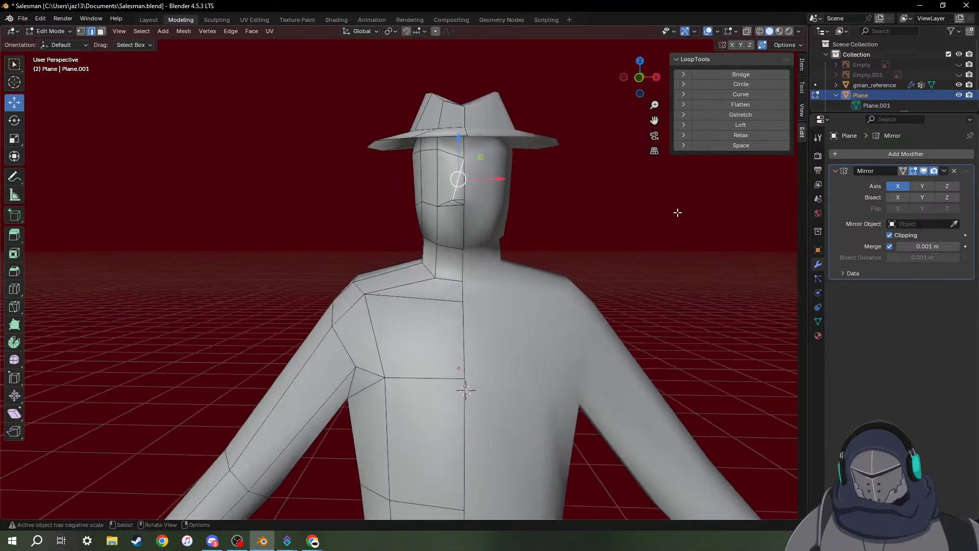
right_click(530, 230)
left_click(503, 229)
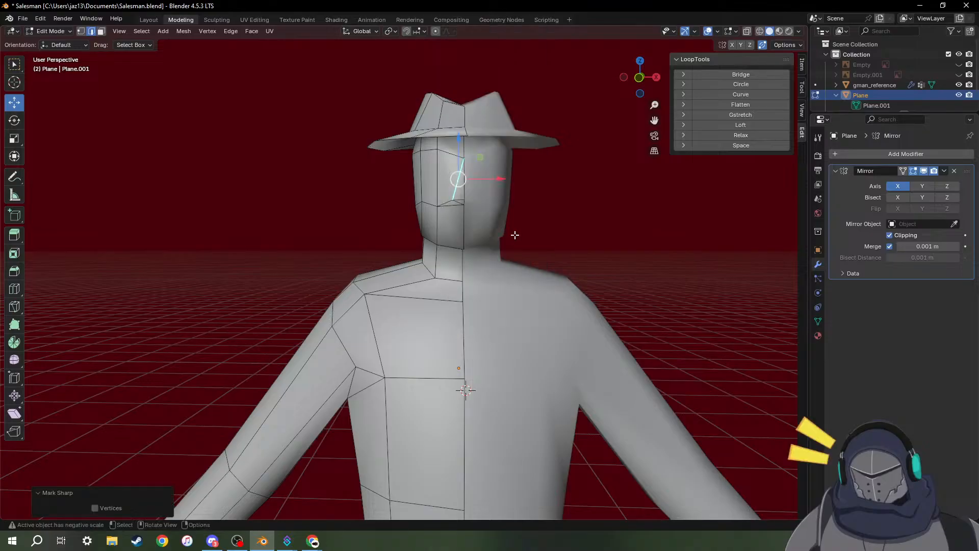
Examine the salesman's shading in Object Mode and open the gman_reference mesh in Edit Mode.
middle_click_drag(595, 212, 597, 220)
scroll(598, 220, "down", 4)
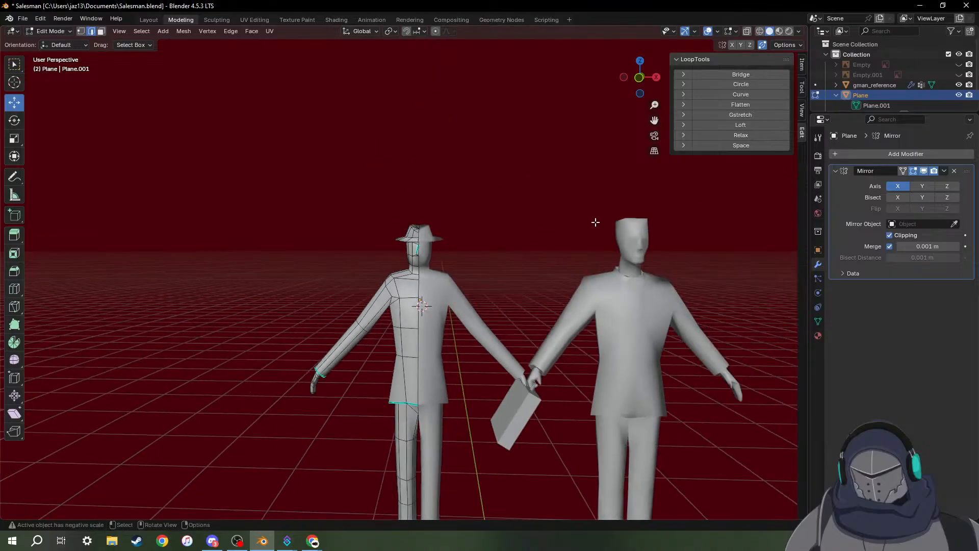
key("Tab")
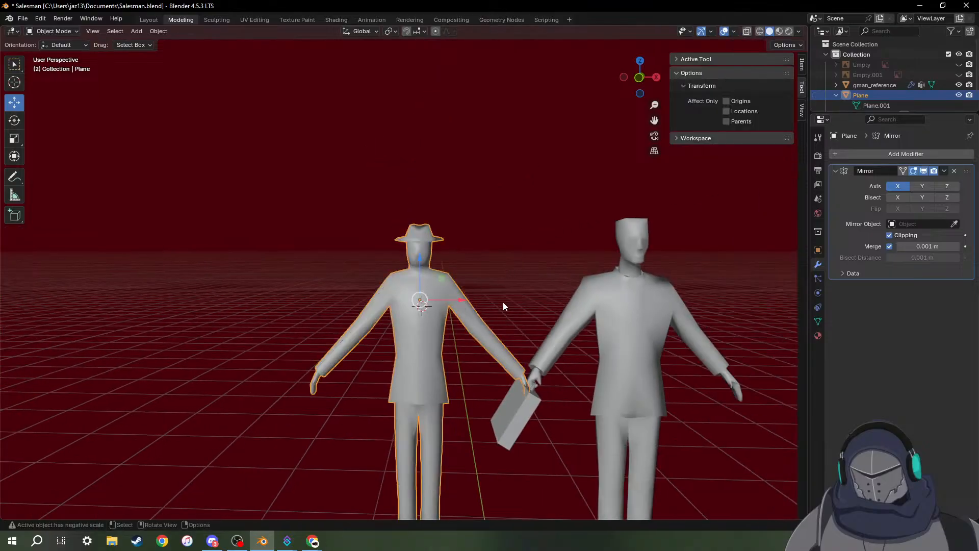
left_click(545, 310)
scroll(444, 319, "up", 6)
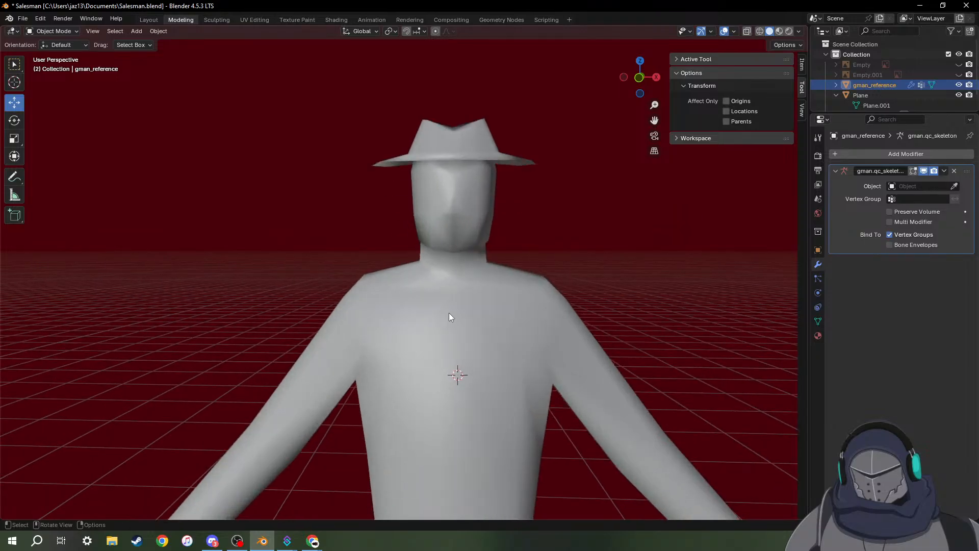
scroll(458, 309, "down", 1)
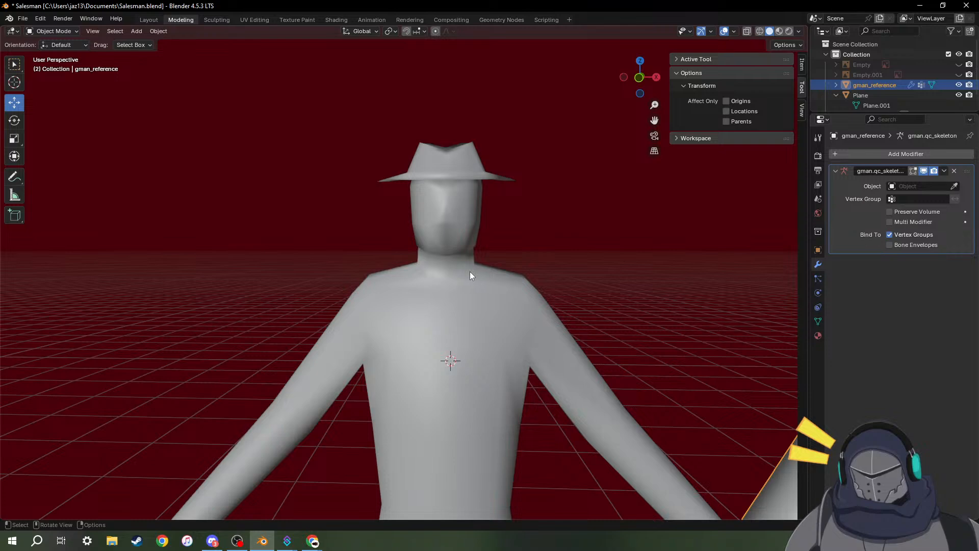
key("Tab")
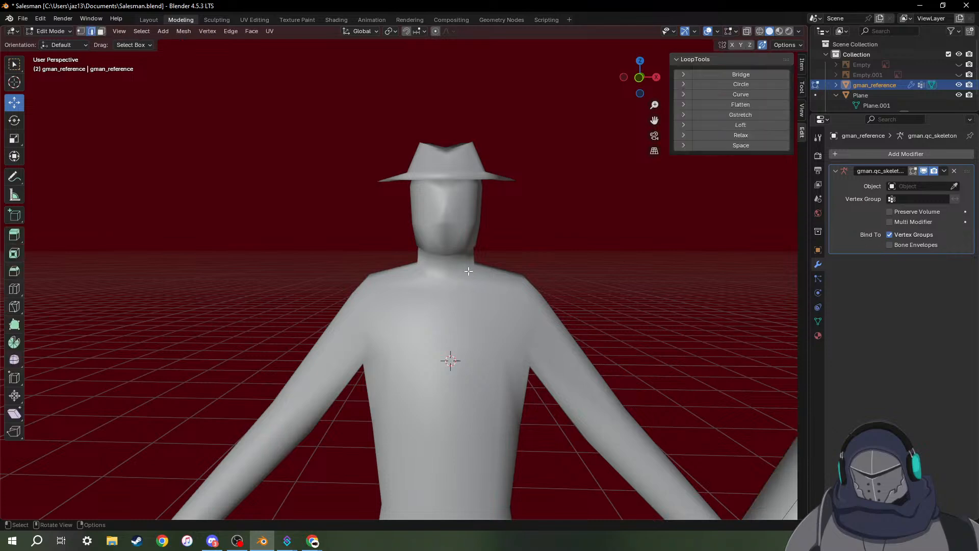
middle_click_drag(417, 194, 422, 172)
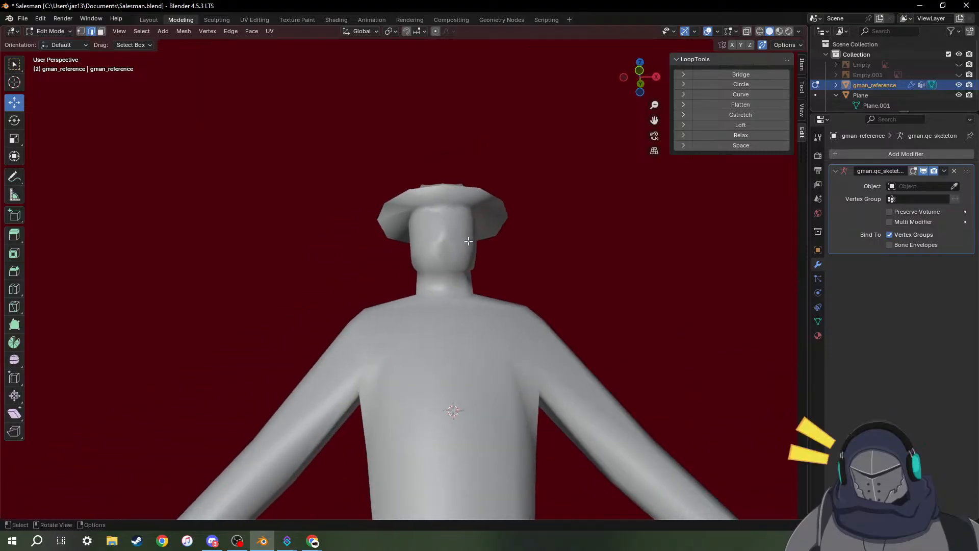
Switch editing back to the salesman mesh, select the edges where the head meets the hat brim from forehead to back, and mark them sharp.
key("alt+q")
left_click(445, 251)
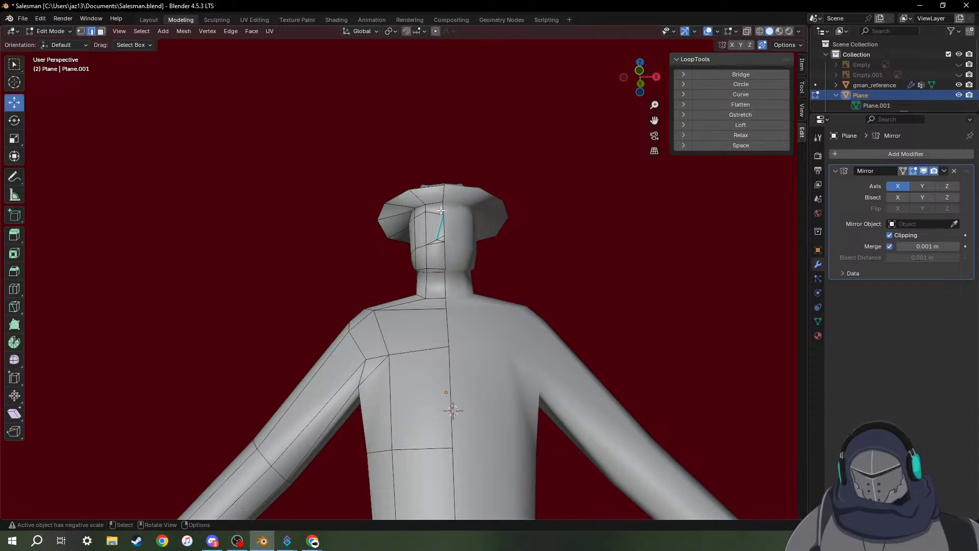
middle_click_drag(406, 241, 449, 215)
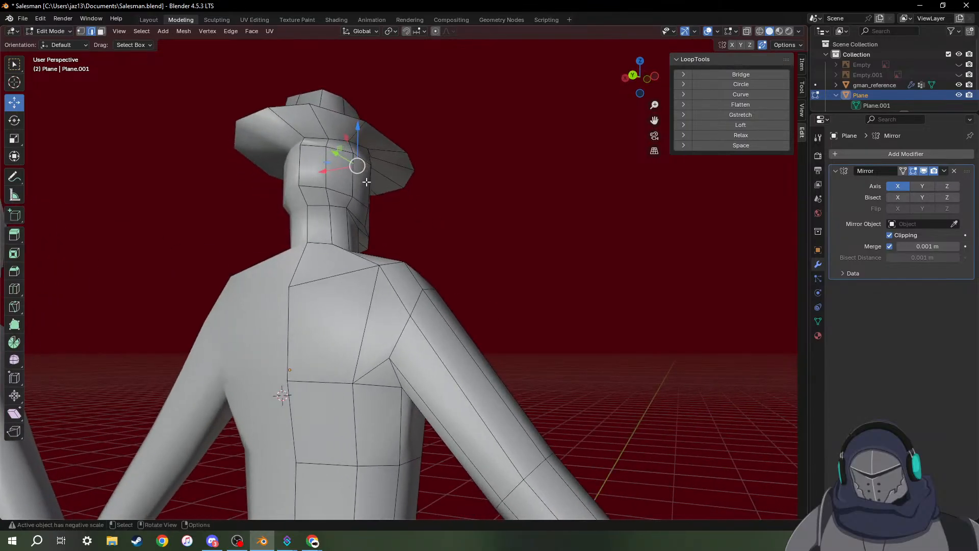
left_click(320, 144, "ctrl")
middle_click_drag(319, 144, 267, 167)
key("ctrl+e")
key("ctrl+e")
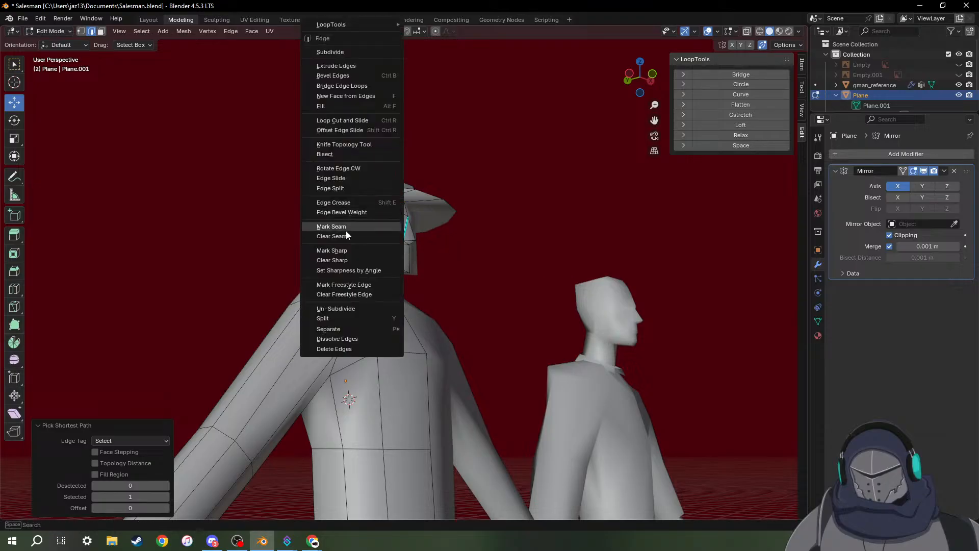
left_click(337, 250)
Inspect the salesman's shading in Object Mode and examine which edges are marked sharp on the gman_reference mesh.
middle_click_drag(488, 237, 401, 241)
key("Tab")
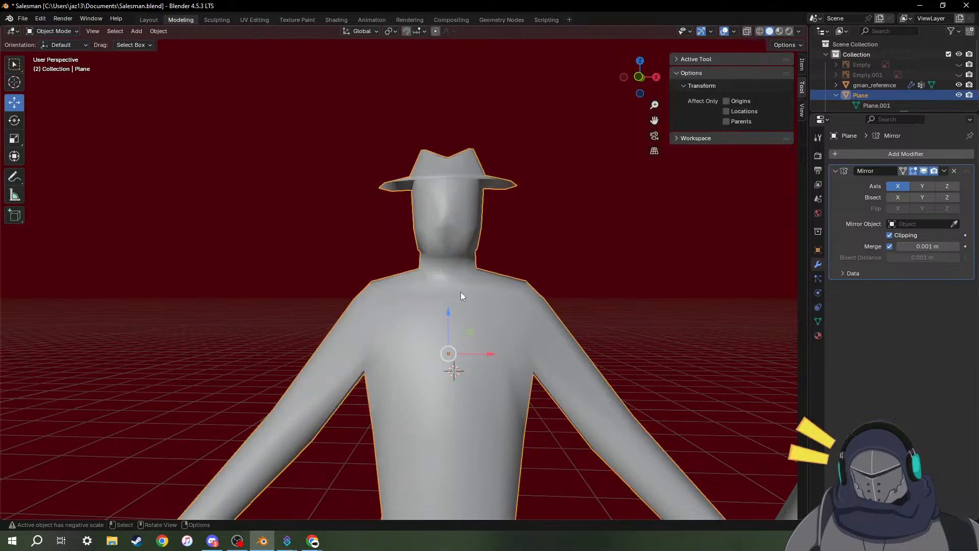
mouse_move(484, 289)
middle_mouse_down()
mouse_move(520, 274)
mouse_move(493, 292)
mouse_move(419, 285)
mouse_move(485, 289)
middle_mouse_up()
scroll(486, 289, "down", 7)
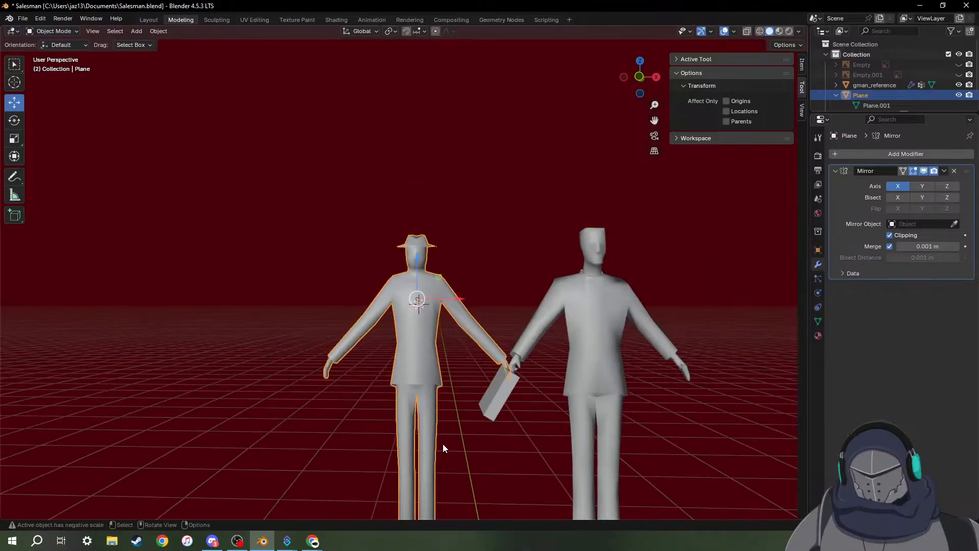
left_click(569, 372)
key("Tab")
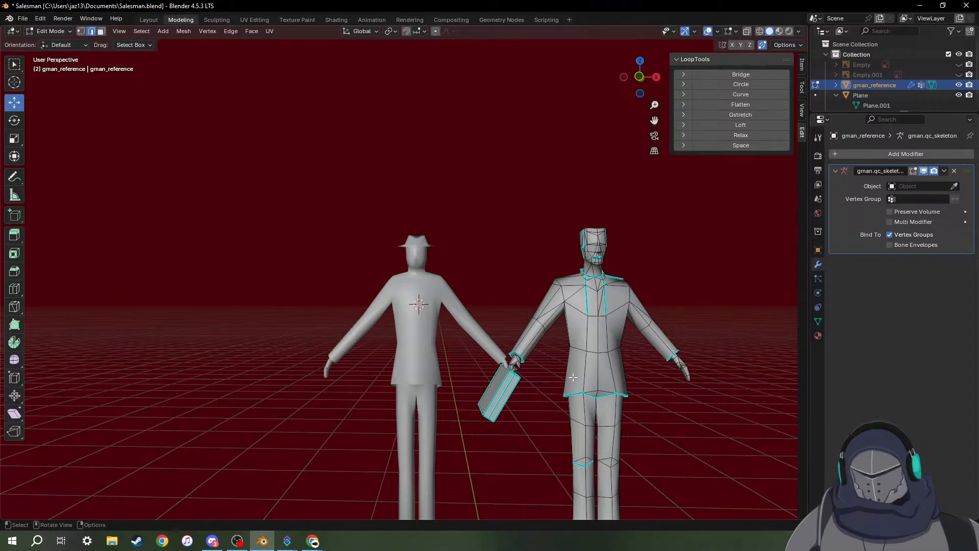
scroll(459, 326, "up", 6)
key("Tab")
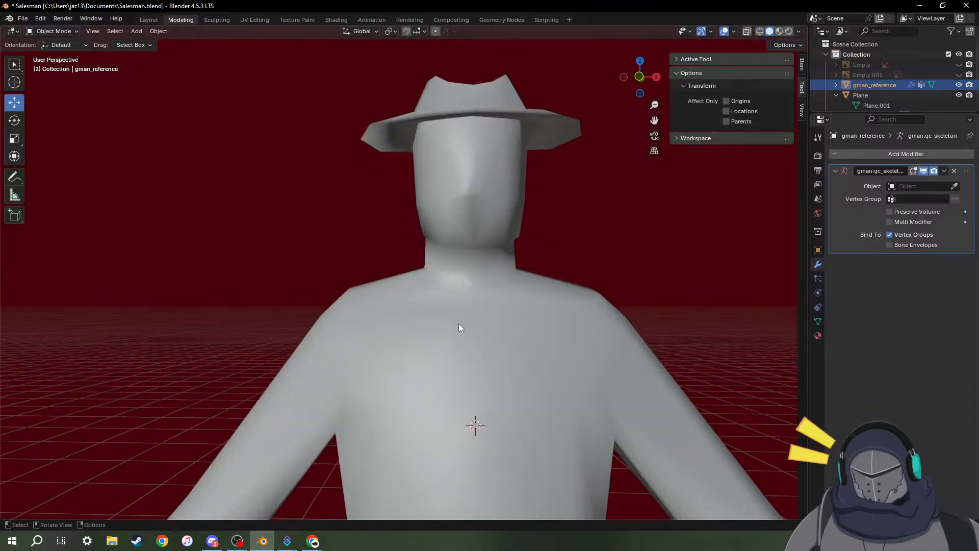
left_click(492, 283)
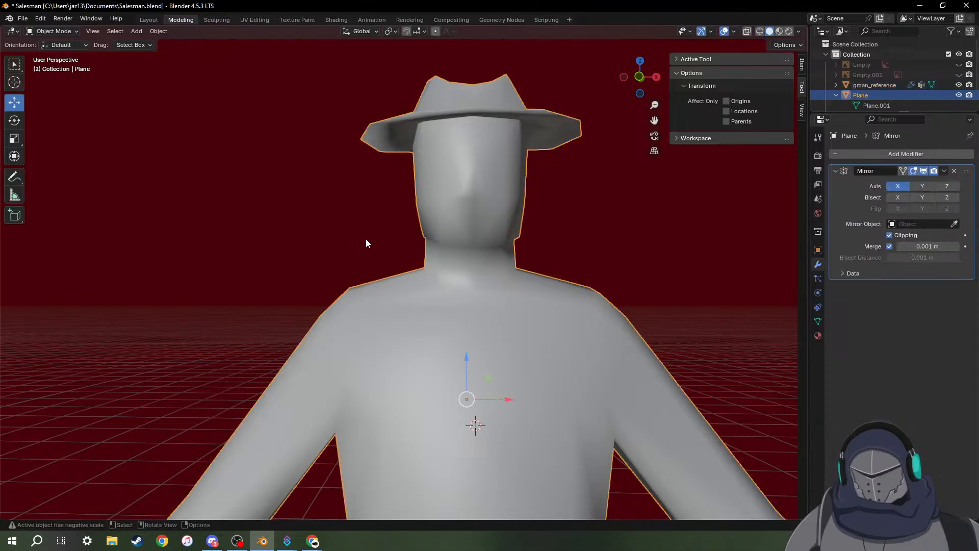
In Edit Mode, select the edges around the base of the salesman's neck from front to back and mark them sharp.
key("Tab")
middle_click_drag(591, 313, 525, 316)
middle_click_drag(300, 322, 550, 291)
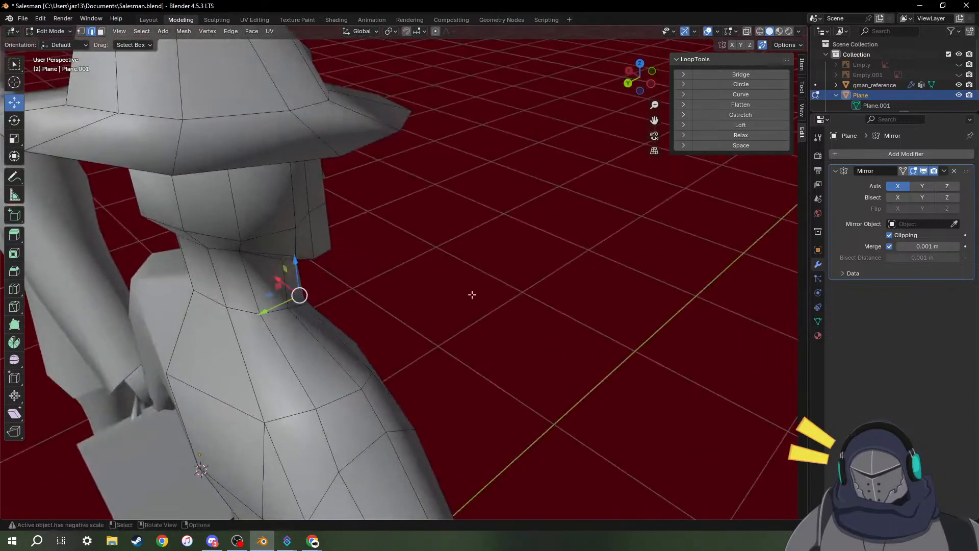
left_click(207, 297, "ctrl")
middle_click_drag(361, 305, 313, 259)
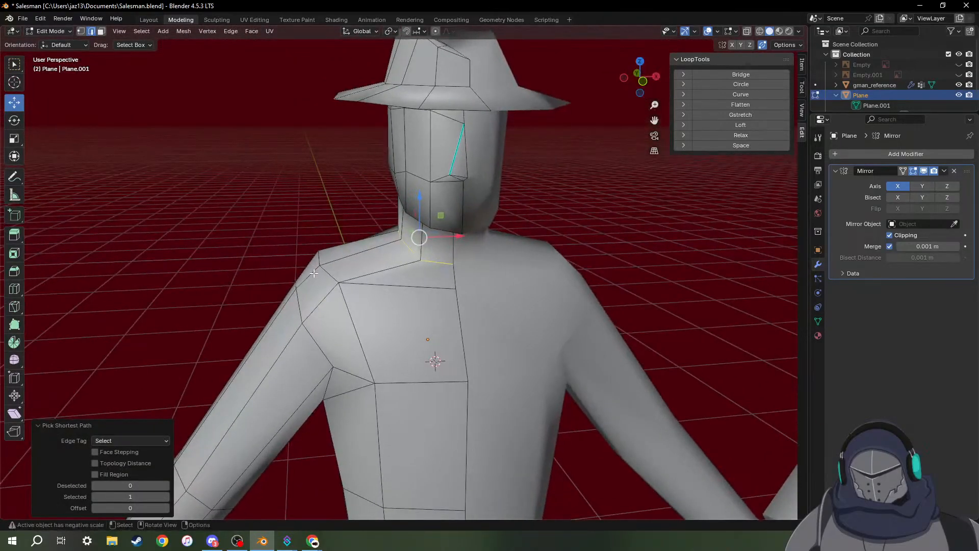
right_click(456, 272)
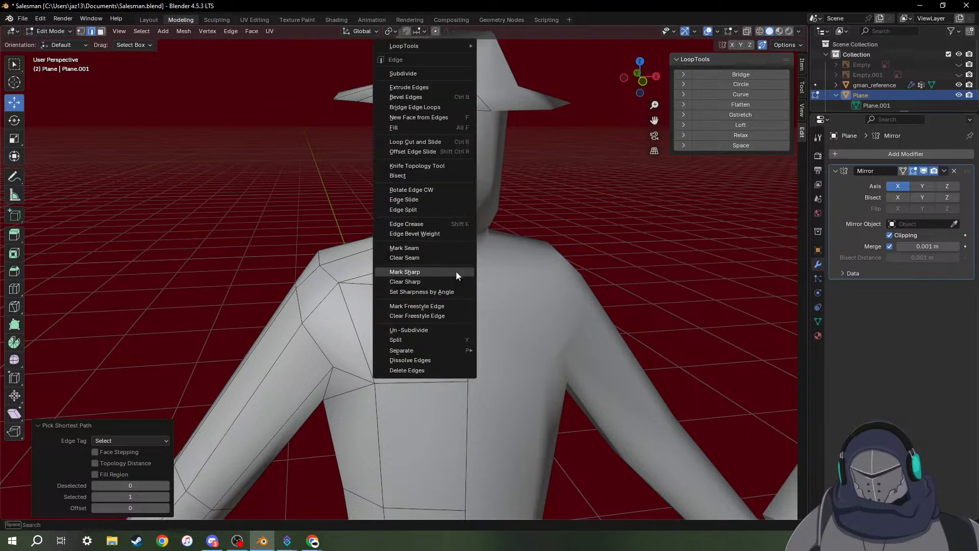
left_click(428, 272)
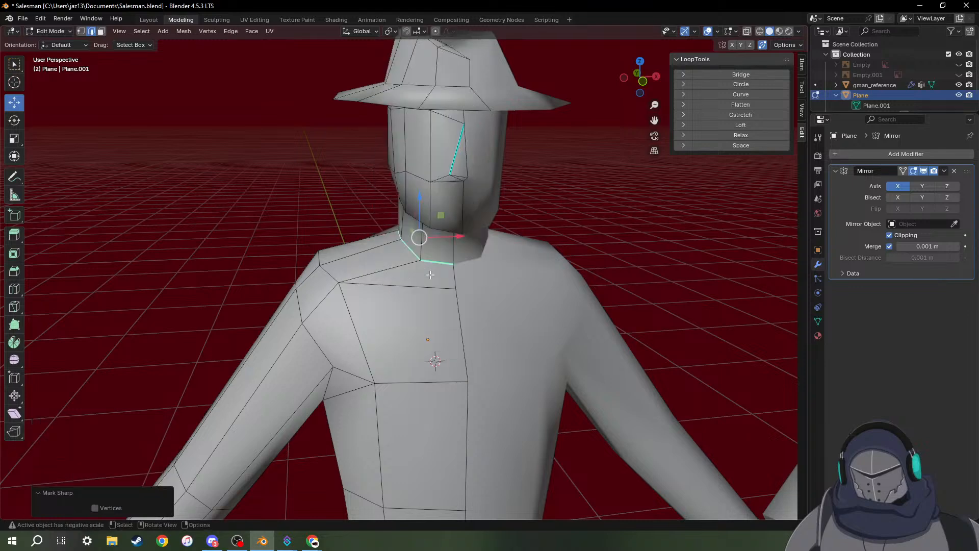
Examine the salesman's shading in Object Mode, from the torso down the legs to the shoes.
scroll(515, 283, "down", 5)
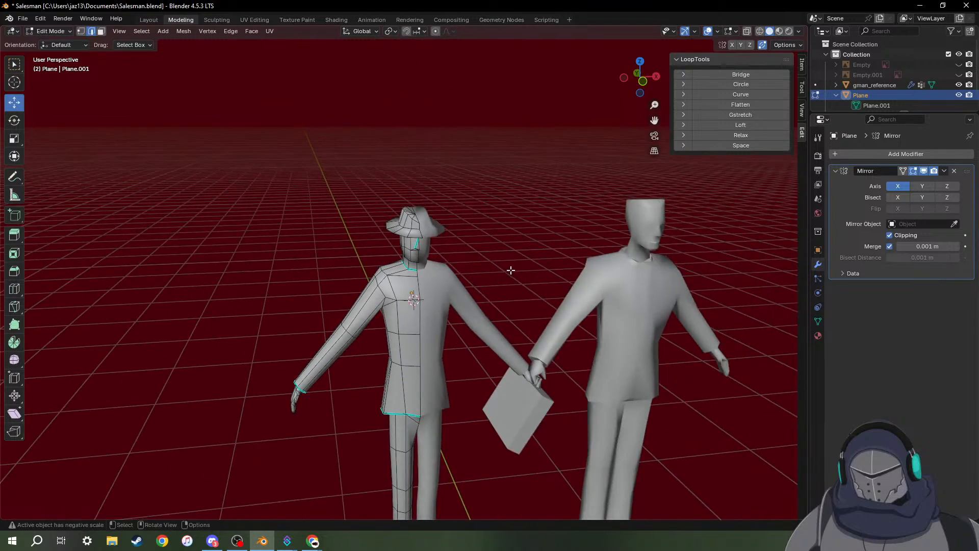
key("Tab")
middle_click_drag(498, 314, 459, 278)
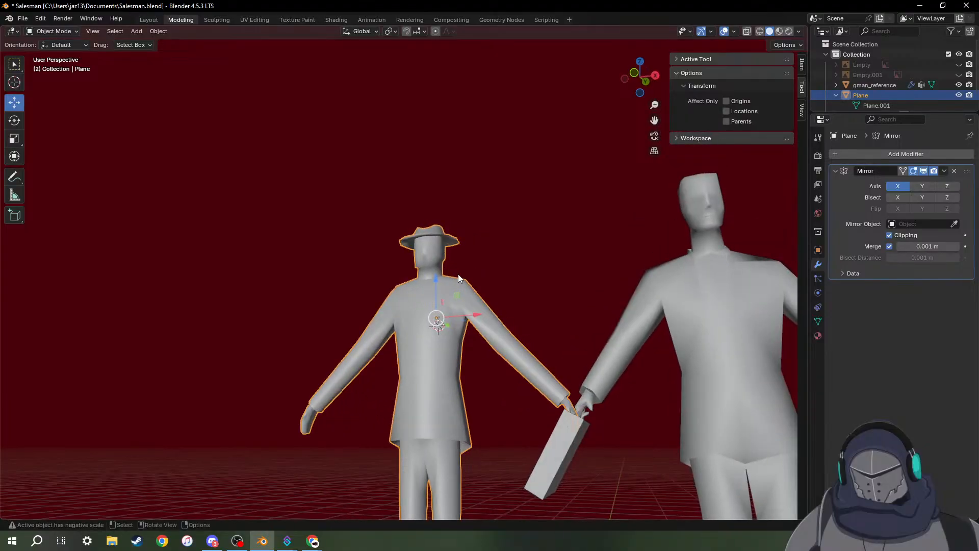
middle_click_drag(433, 465, 465, 227, "shift")
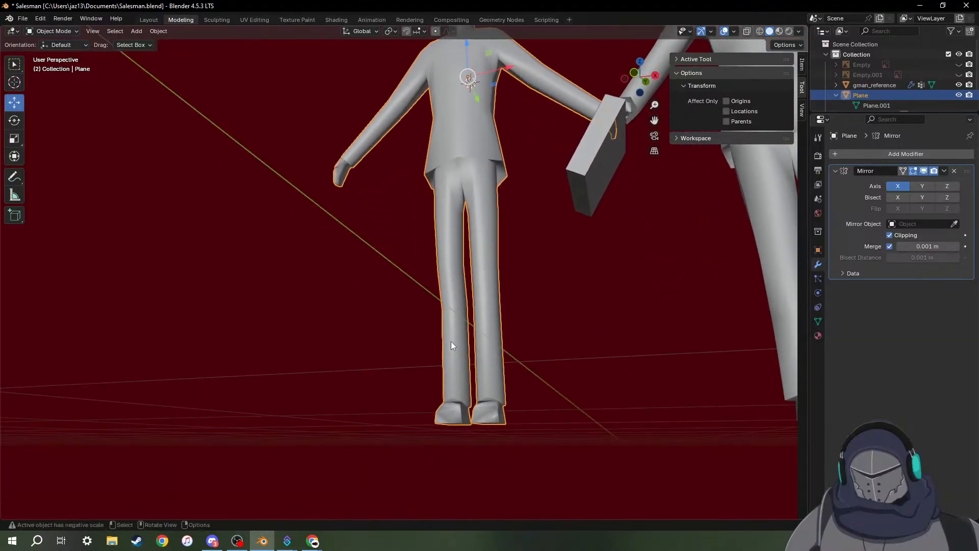
middle_click_drag(451, 342, 461, 409)
scroll(462, 451, "up", 5)
middle_click_drag(462, 451, 405, 168, "shift")
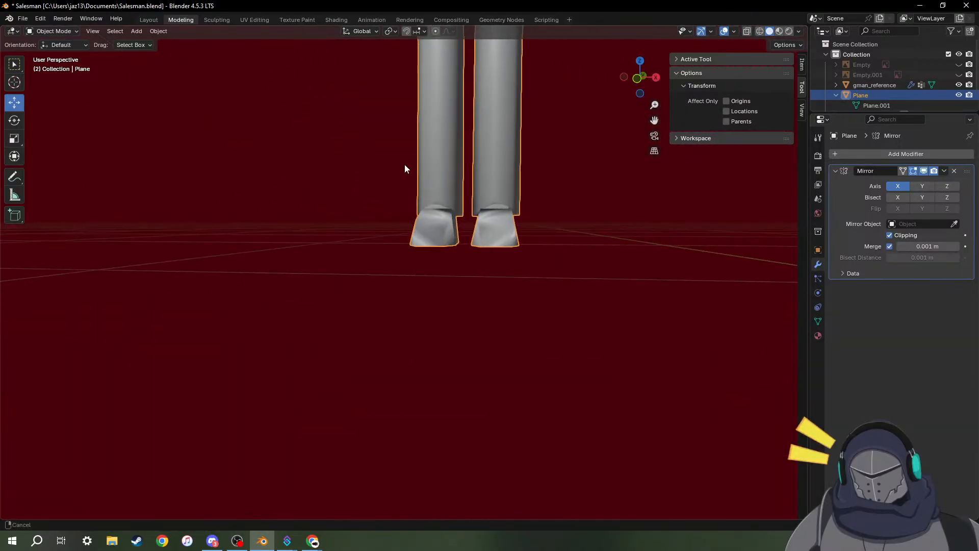
scroll(433, 243, "up", 6)
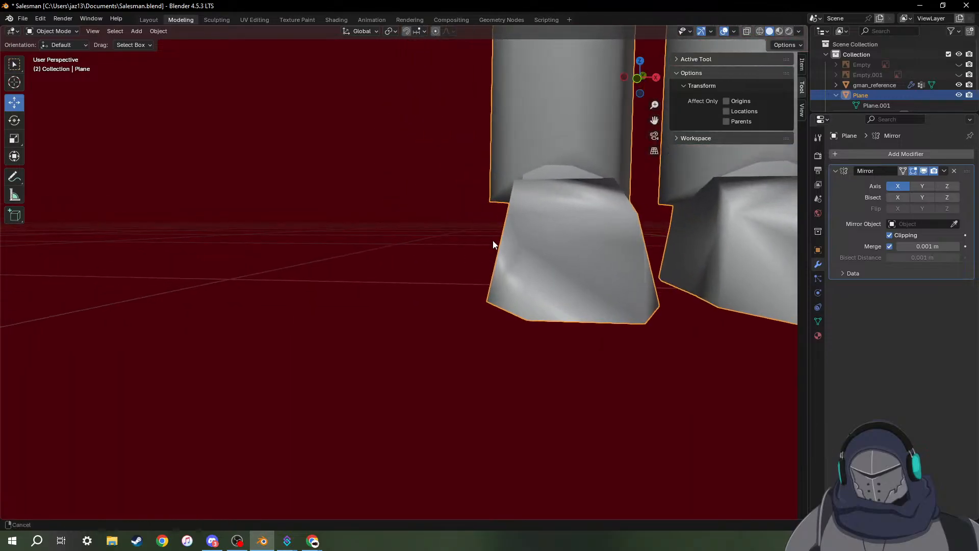
middle_click_drag(493, 244, 558, 228)
In Edit Mode, select the edges of the trouser hem above the shoe from front to back and mark them sharp.
key("Tab")
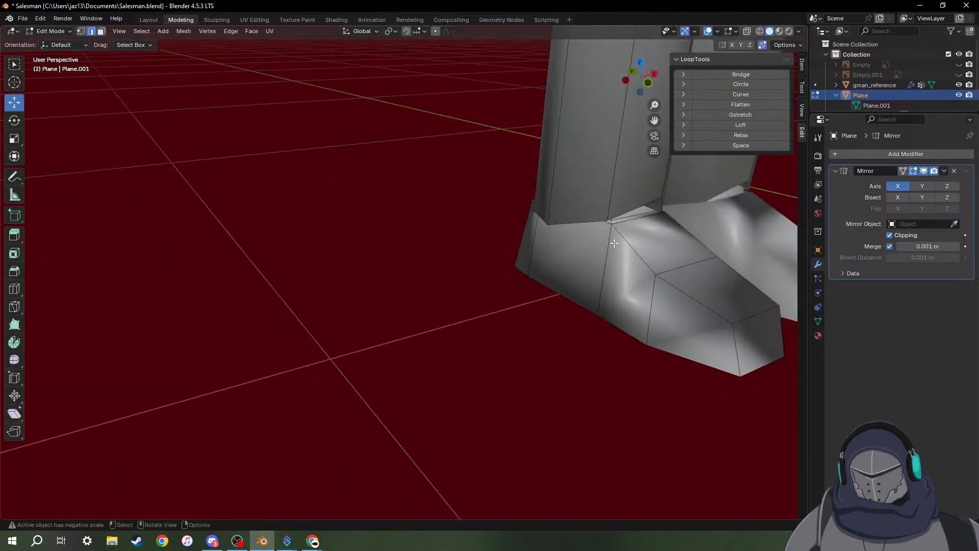
middle_click_drag(614, 244, 698, 227)
left_click(603, 211)
scroll(699, 228, "up", 2)
left_click(371, 195, "ctrl")
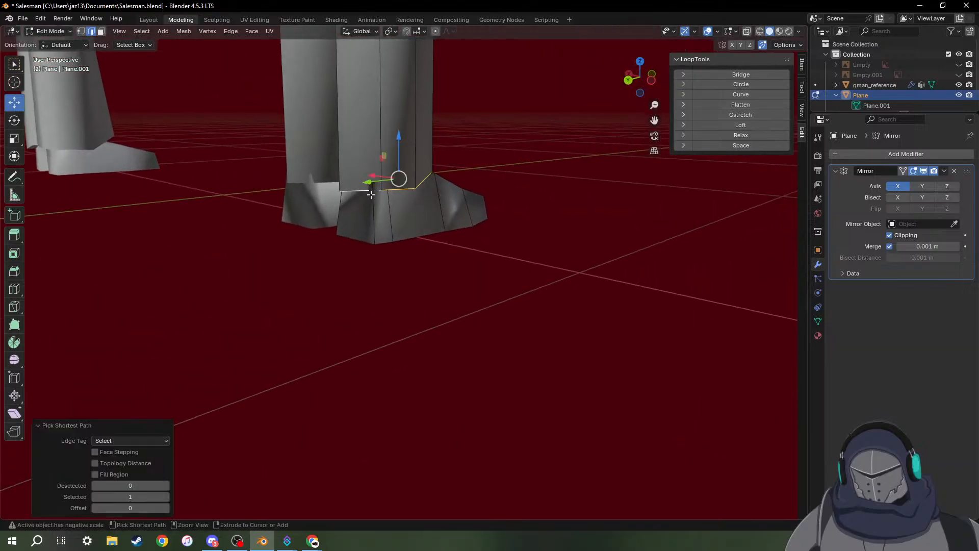
middle_click_drag(371, 195, 267, 195)
key("ctrl+e")
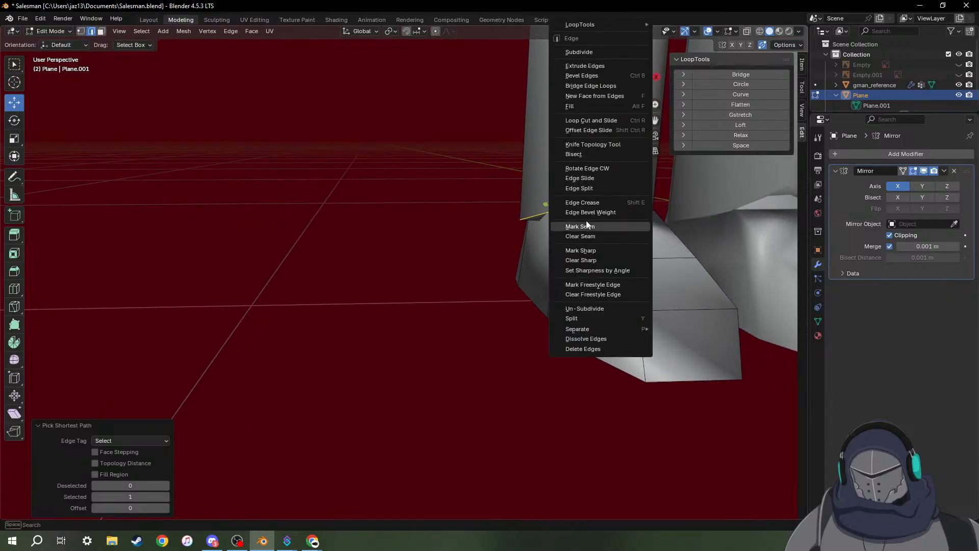
left_click(591, 250)
scroll(461, 215, "down", 3)
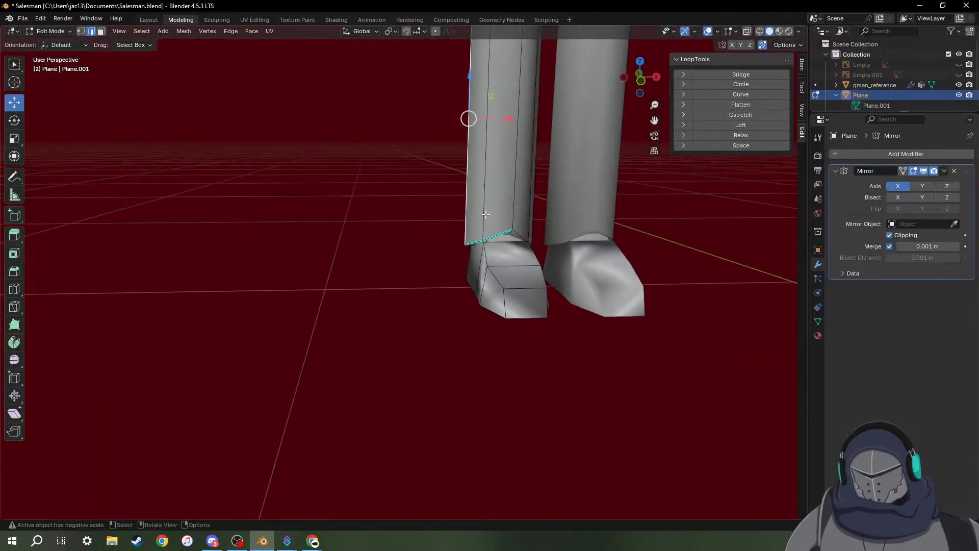
Deselect the salesman in Object Mode and compare its full-body shading with the gman_reference figure.
key("Tab")
scroll(576, 228, "down", 5)
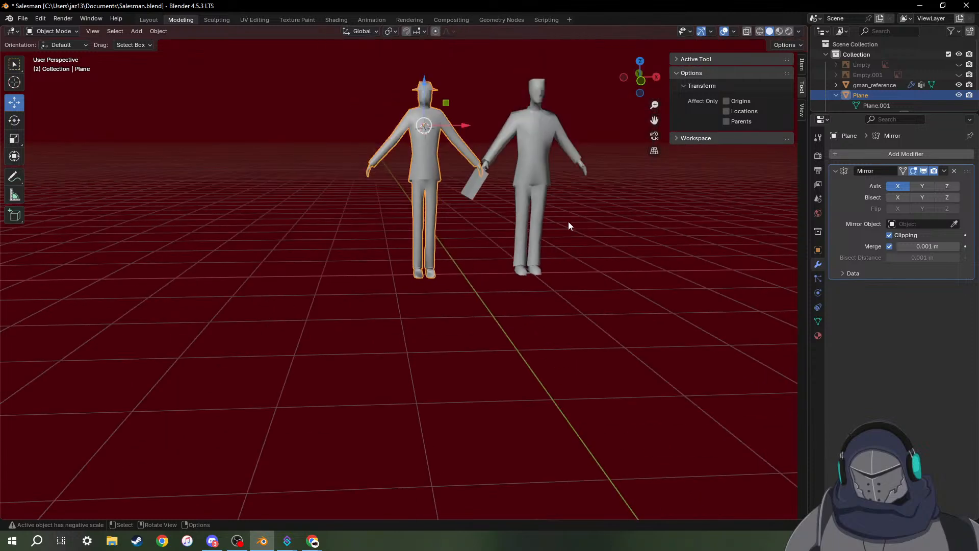
mouse_move(493, 185)
middle_mouse_down()
mouse_move(478, 185)
mouse_move(485, 191)
middle_mouse_up()
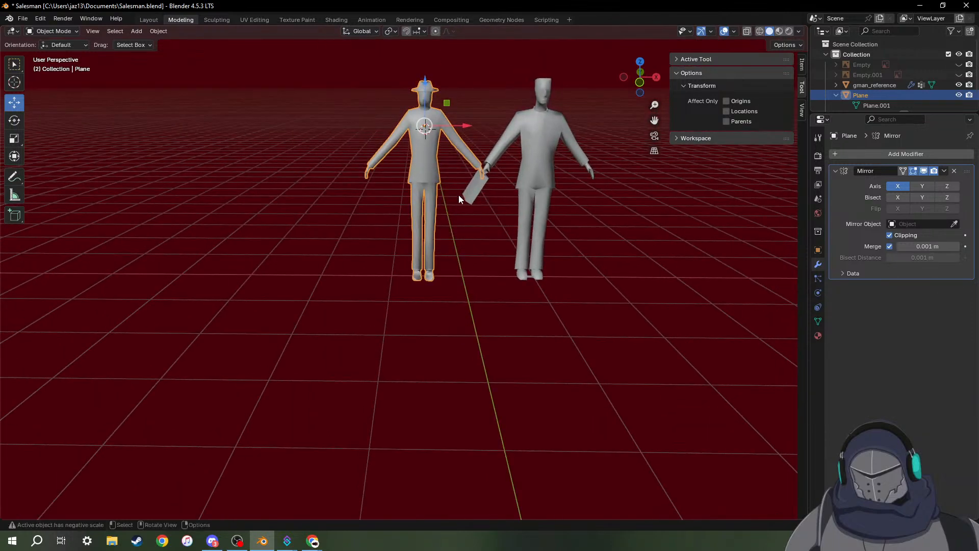
scroll(459, 192, "up", 3)
middle_click_drag(480, 144, 489, 261, "shift")
left_click(485, 257)
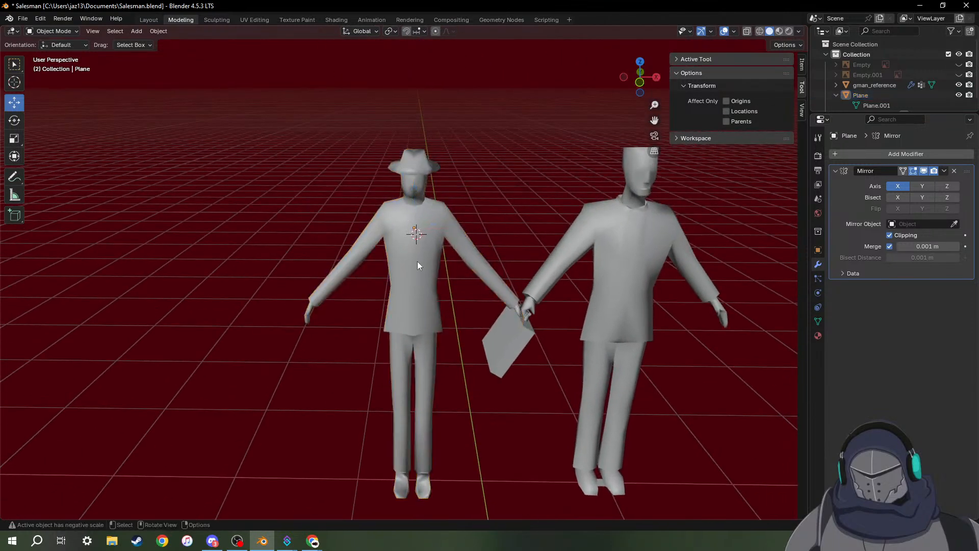
middle_click_drag(342, 274, 344, 250)
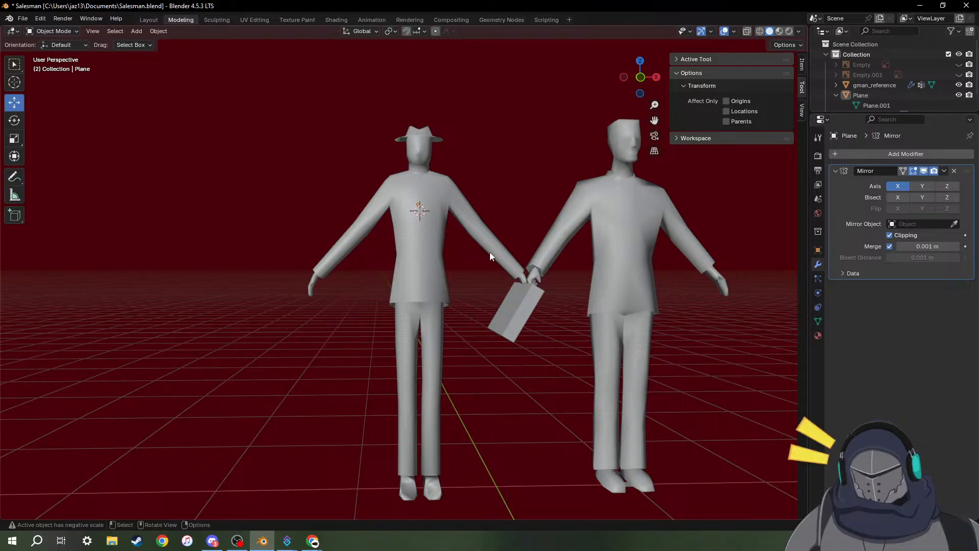
middle_click_drag(490, 252, 476, 257)
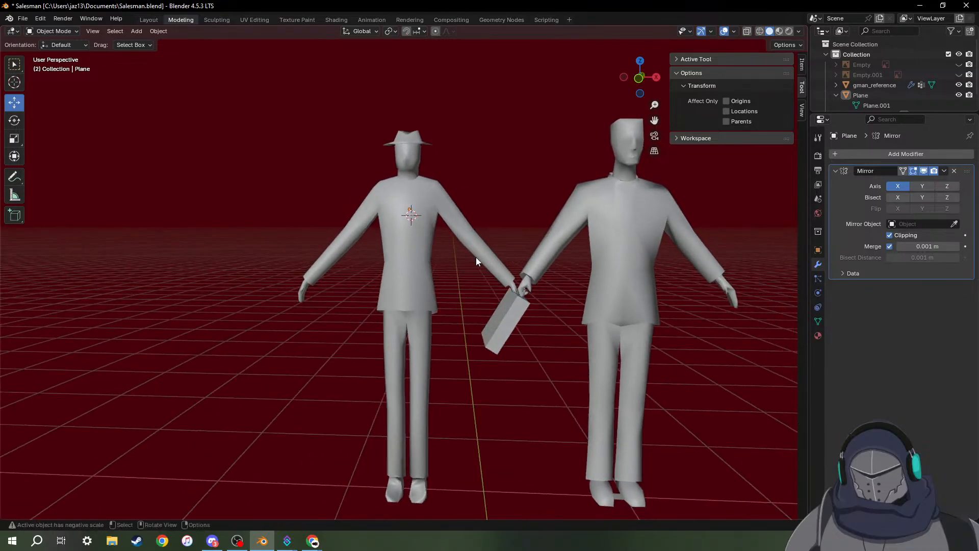
Hide the gman_reference object and capture a screen snip of the full salesman figure.
left_click(623, 241)
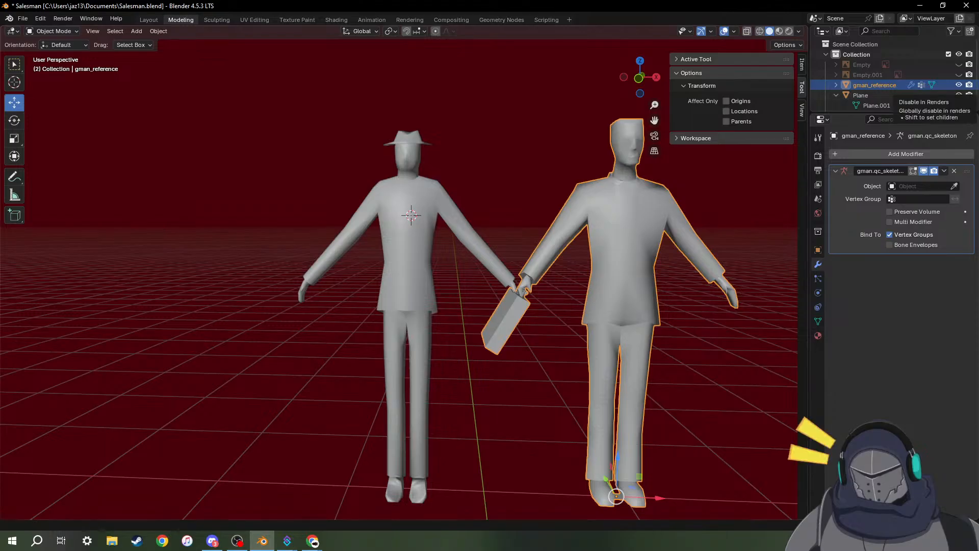
left_click(959, 85)
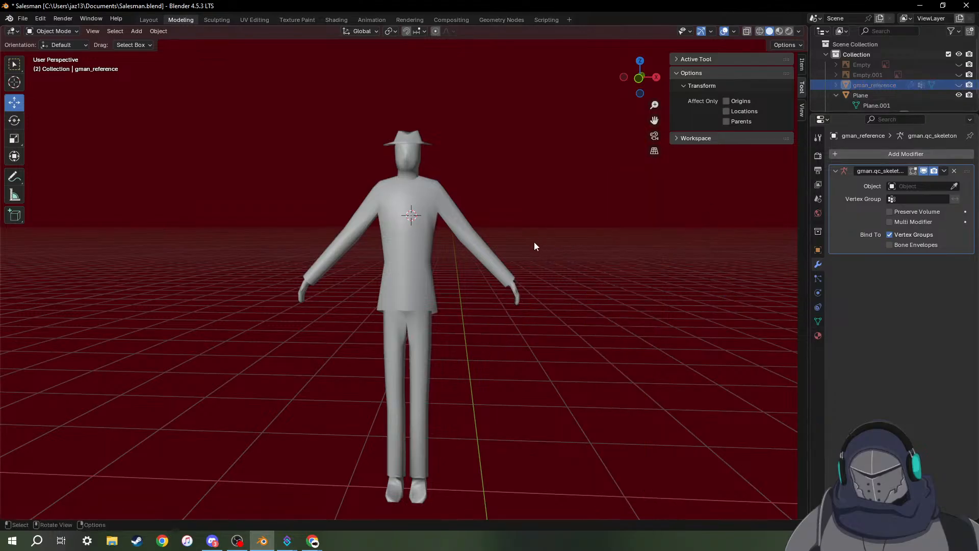
middle_click_drag(461, 274, 467, 275)
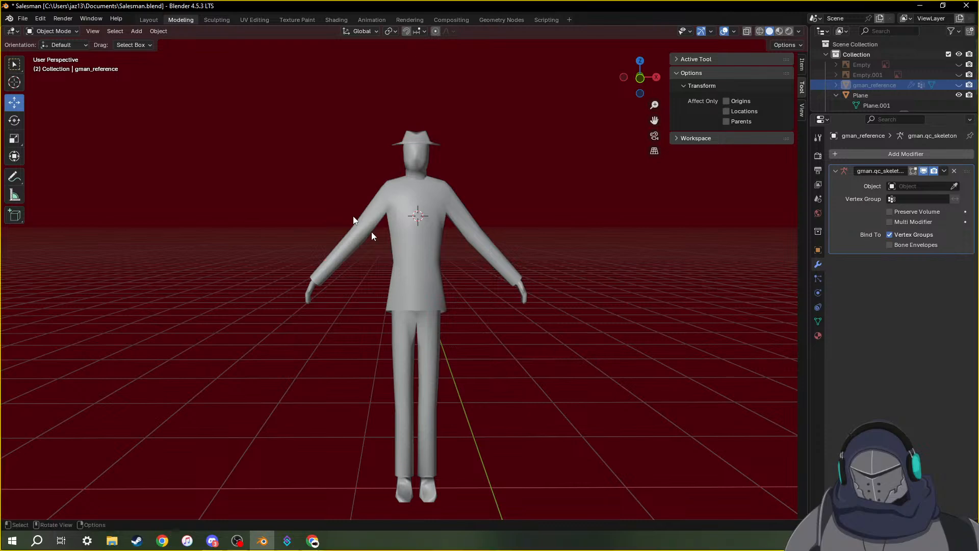
key("super+shift+s")
left_click_drag(188, 89, 611, 527)
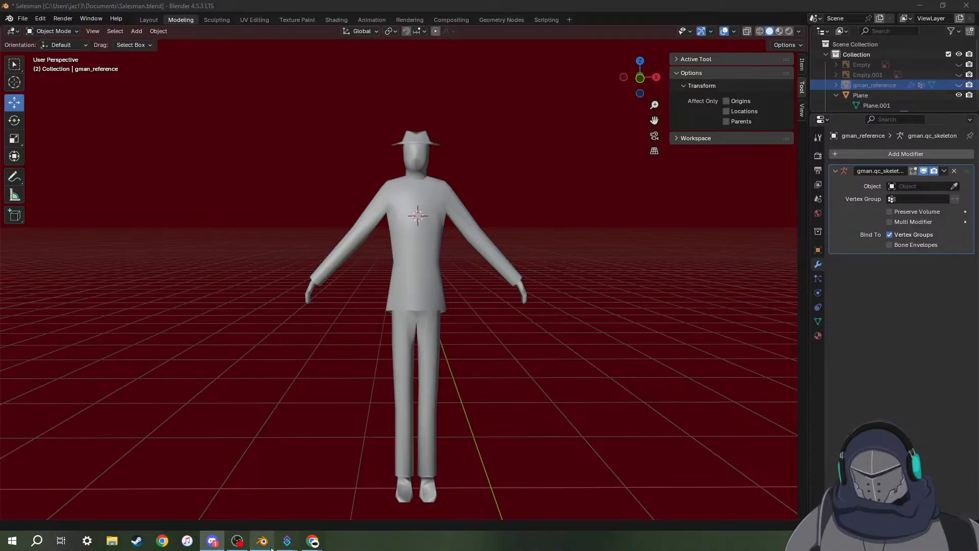
Inspect the salesman's upper body, unhide gman_reference, and examine the sharp edges on its face, collar and shoulders in Edit Mode.
middle_click_drag(353, 351, 513, 314)
scroll(520, 186, "up", 5)
middle_click_drag(574, 139, 459, 344)
scroll(496, 334, "up", 2)
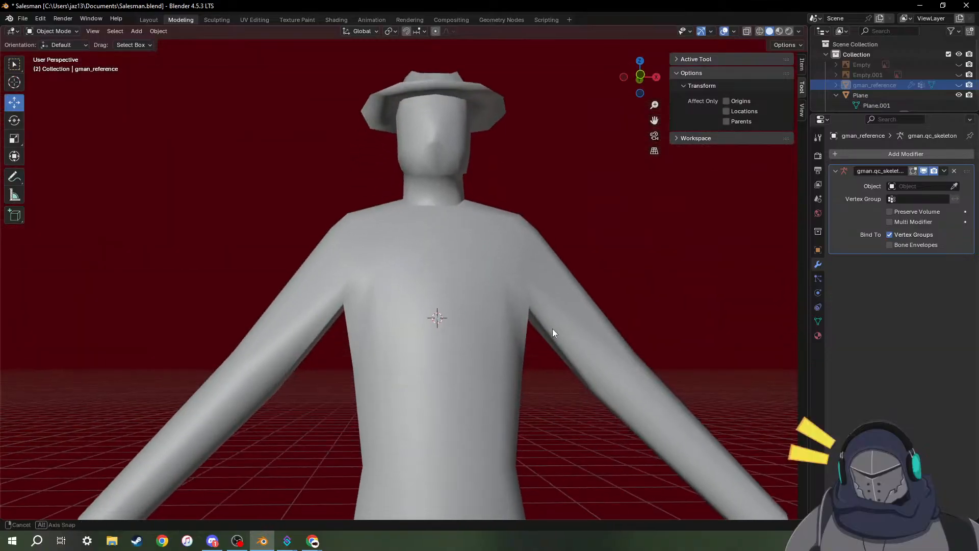
middle_click_drag(552, 328, 521, 341)
left_click(959, 85)
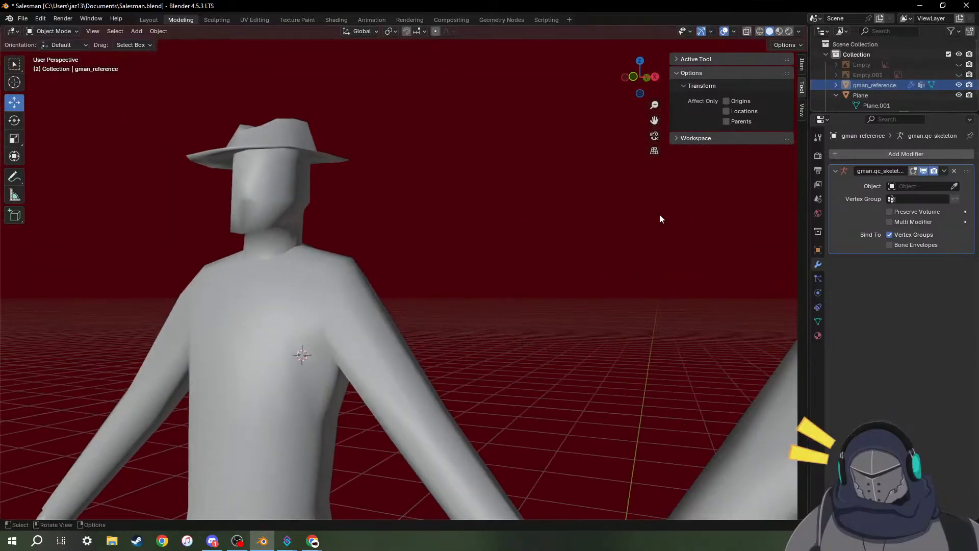
scroll(651, 227, "down", 5)
left_click(567, 268)
key("Tab")
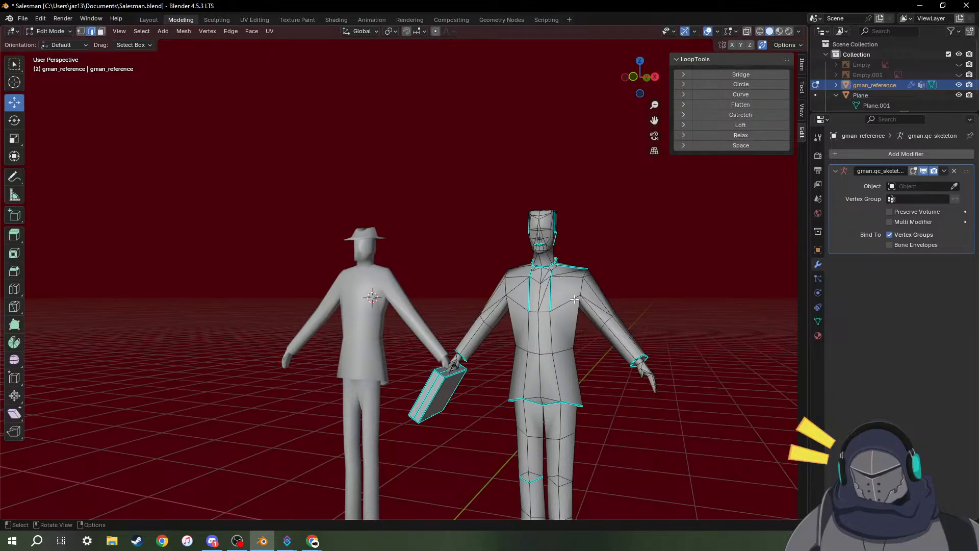
scroll(549, 313, "up", 6)
middle_click_drag(569, 327, 555, 301)
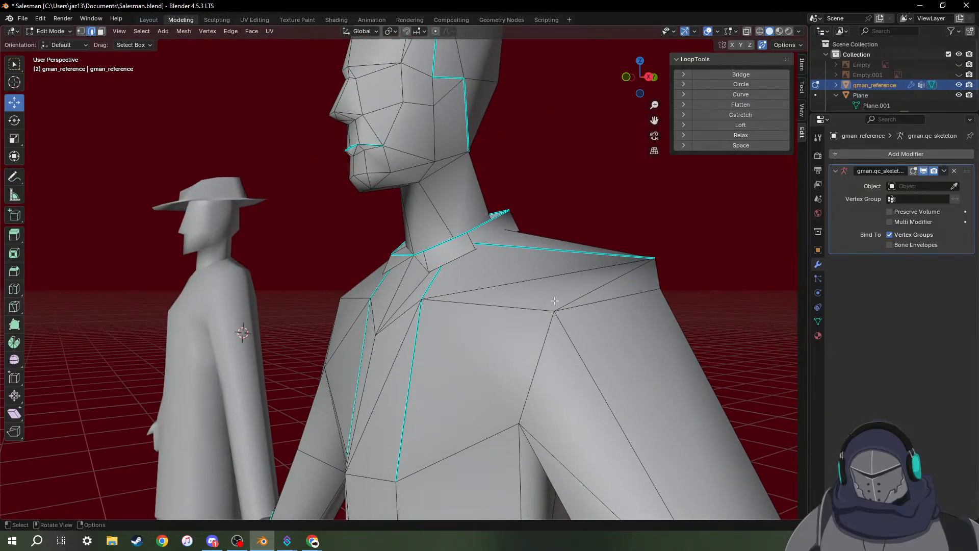
middle_click_drag(469, 281, 284, 325)
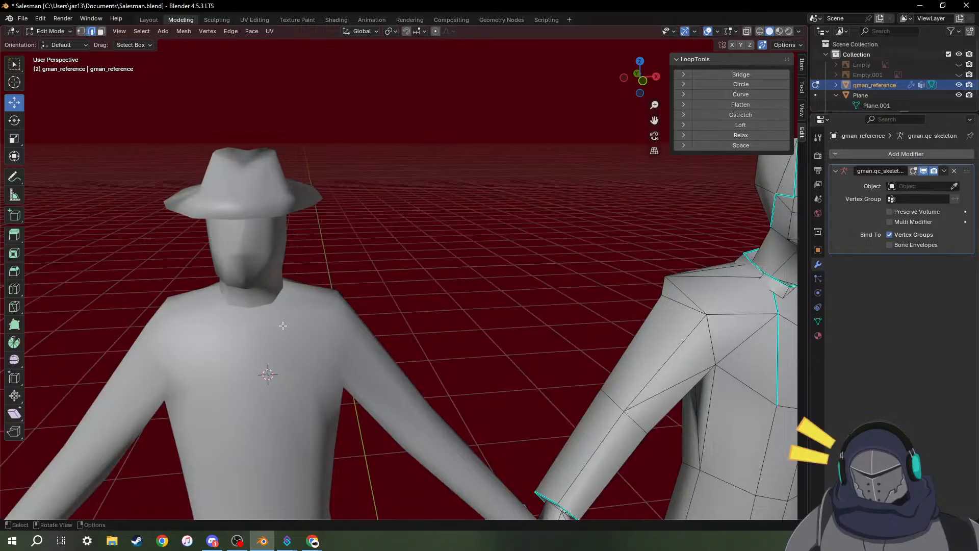
Switch editing back to the salesman mesh and mark the front shoulder edge running outward from the neck as a seam.
key("Tab")
left_click(295, 359)
key("Tab")
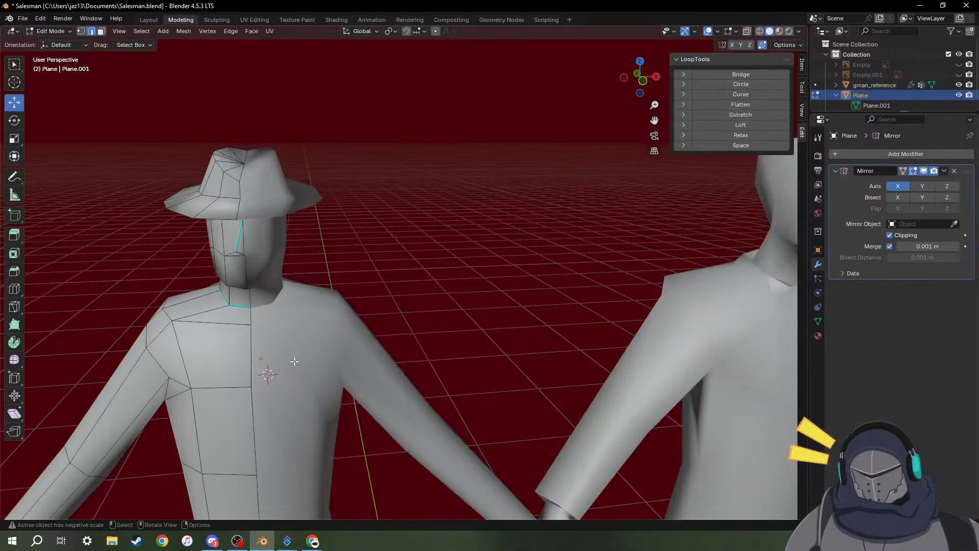
scroll(192, 322, "up", 4)
scroll(174, 329, "down", 3)
middle_click_drag(164, 343, 275, 357, "shift")
left_click(364, 358)
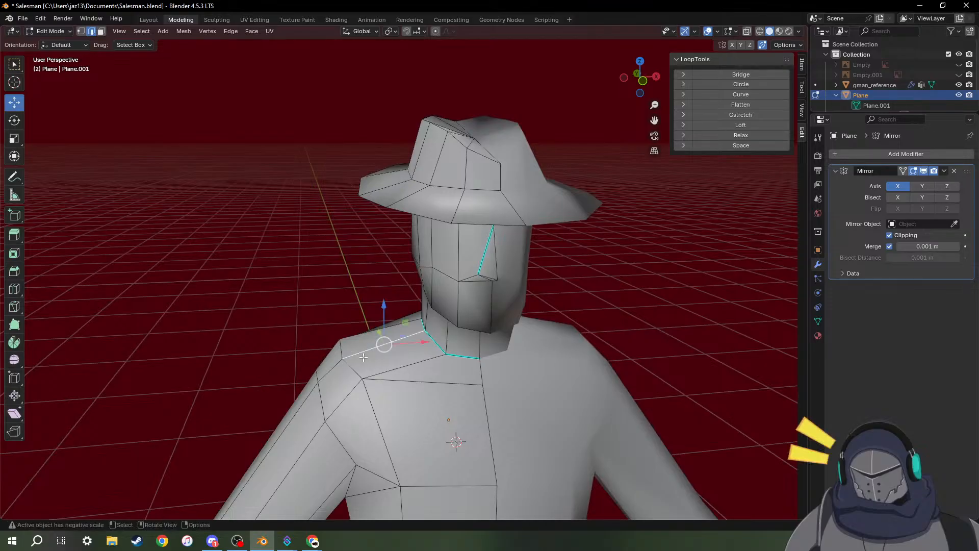
right_click(363, 357)
left_click(324, 322)
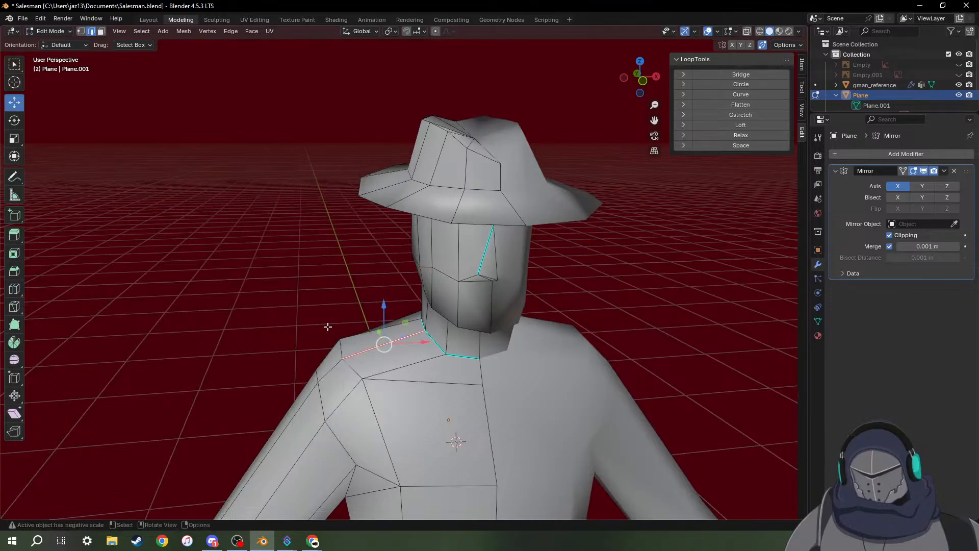
Select the rear shoulder edge running outward from the back of the neck and mark it sharp.
middle_click_drag(376, 319, 494, 357)
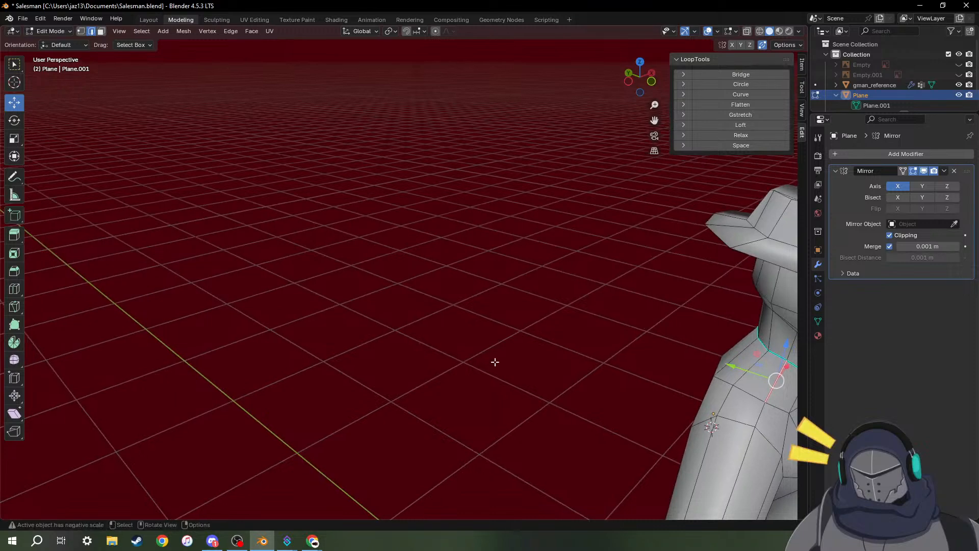
right_click(745, 378)
left_click(693, 402)
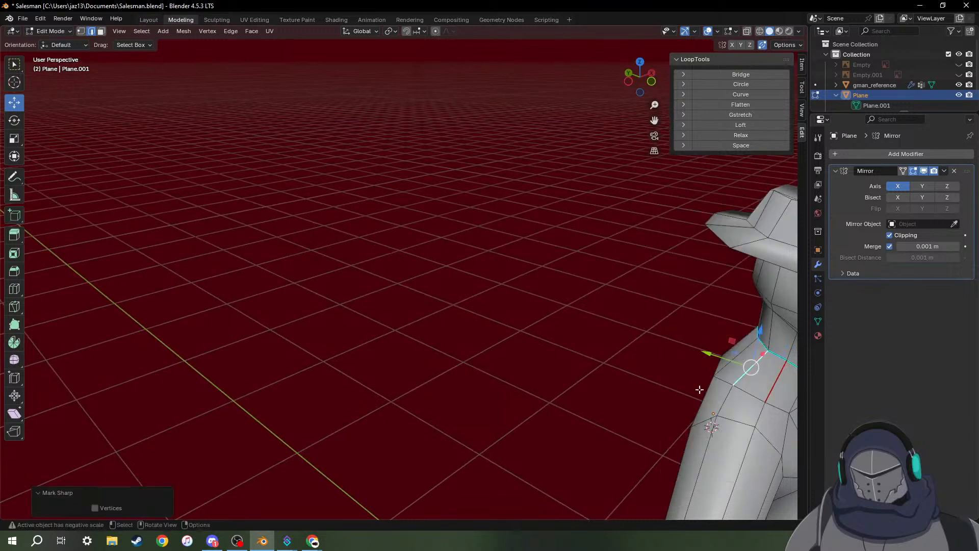
middle_click_drag(723, 403, 477, 360)
left_click(498, 365)
Check the shoulder shading in Object Mode, and in Edit Mode mark the two short edges at the shoulder's outer end sharp.
key("Tab")
scroll(477, 360, "down", 9)
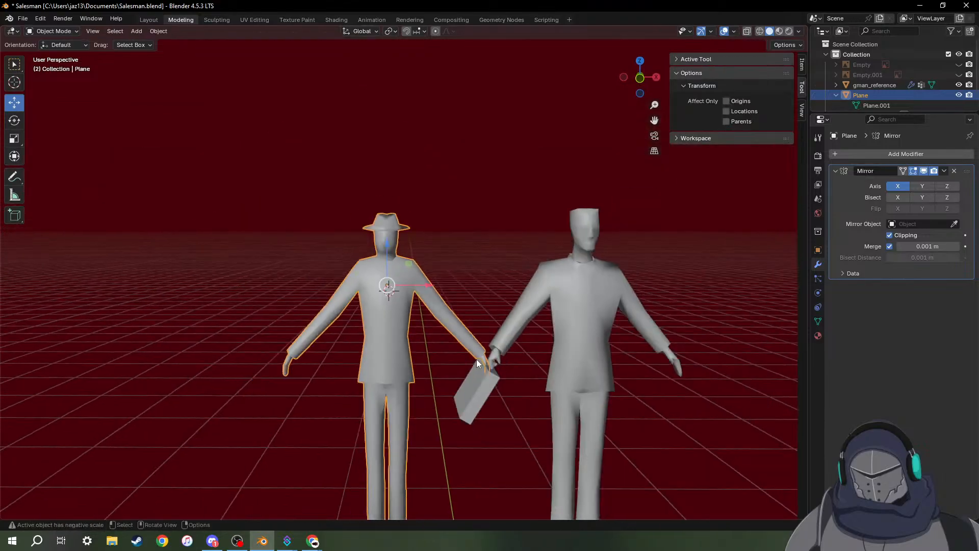
scroll(475, 360, "up", 4)
scroll(412, 333, "up", 5)
middle_click_drag(371, 321, 332, 284)
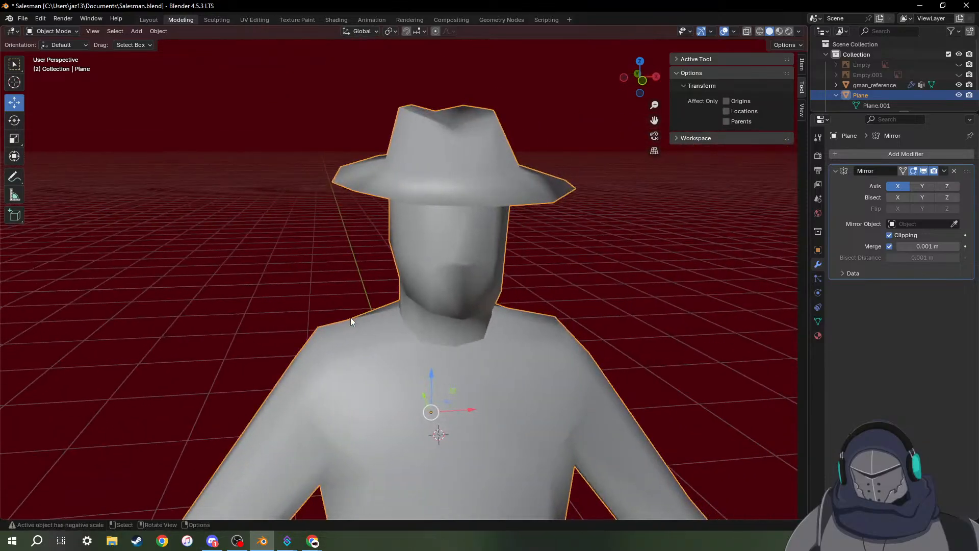
key("Tab")
left_click(319, 337)
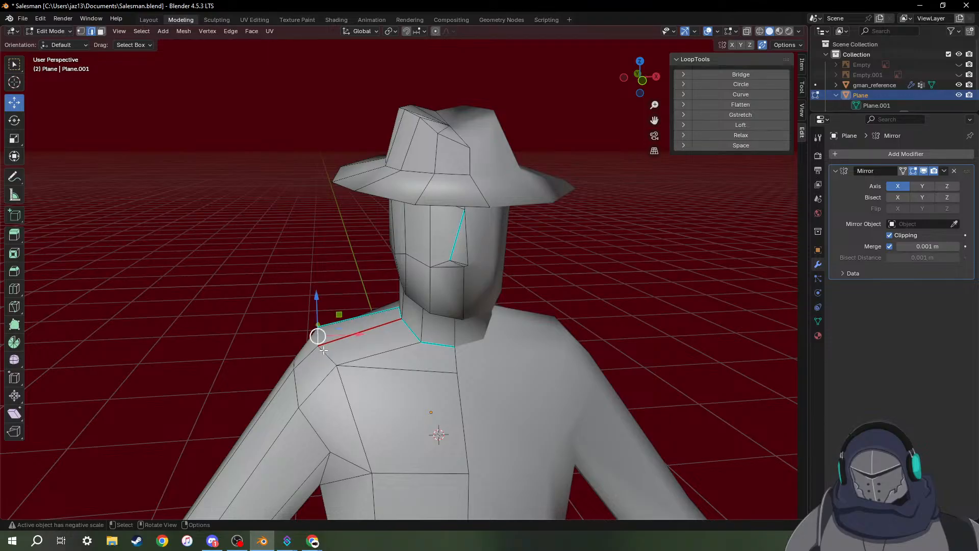
left_click(327, 359)
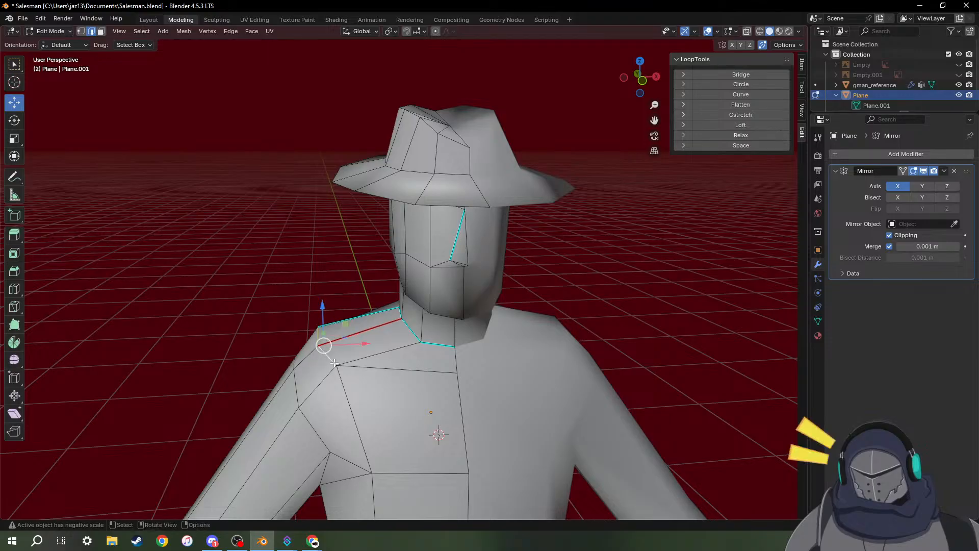
right_click(332, 362)
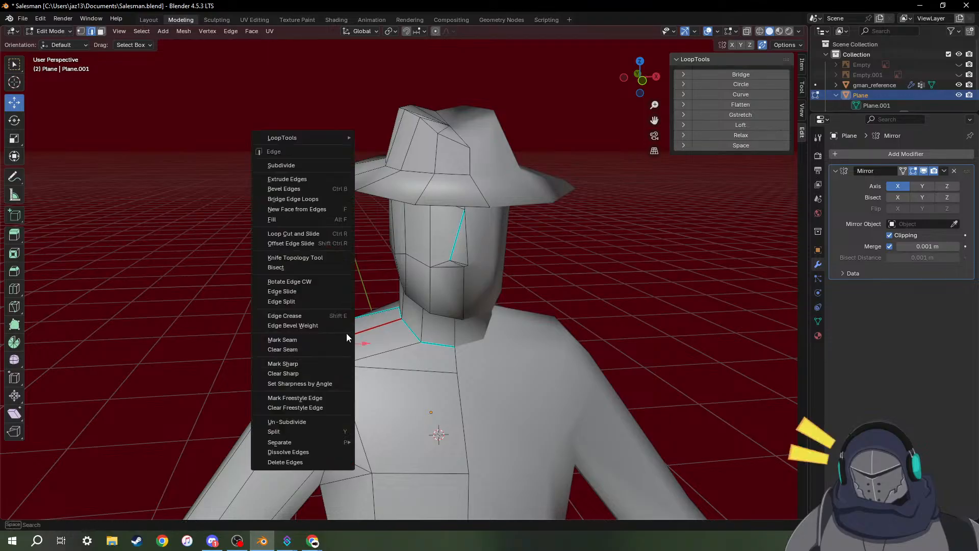
left_click(297, 365)
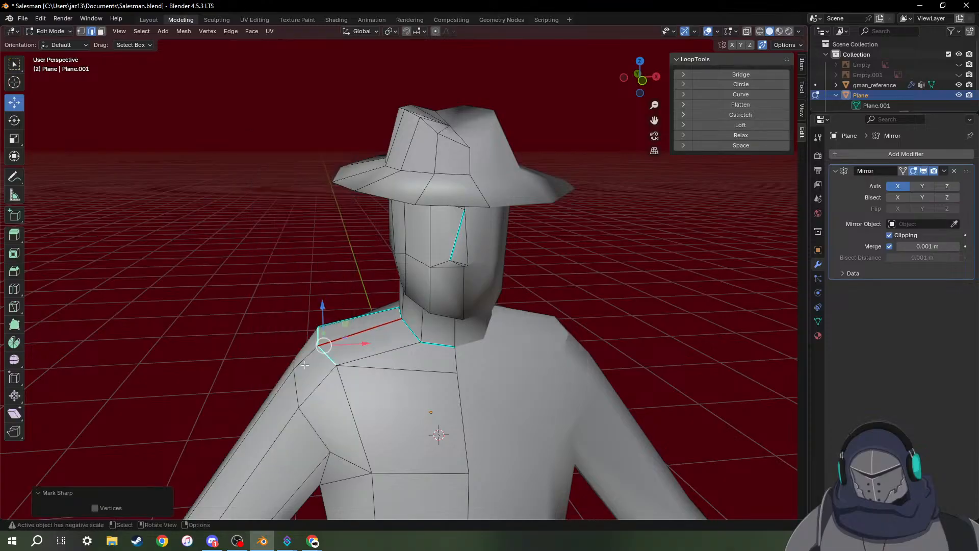
Clear the seam from the middle shoulder edge running outward from the neck and mark that edge sharp.
left_click(376, 330)
right_click(381, 329)
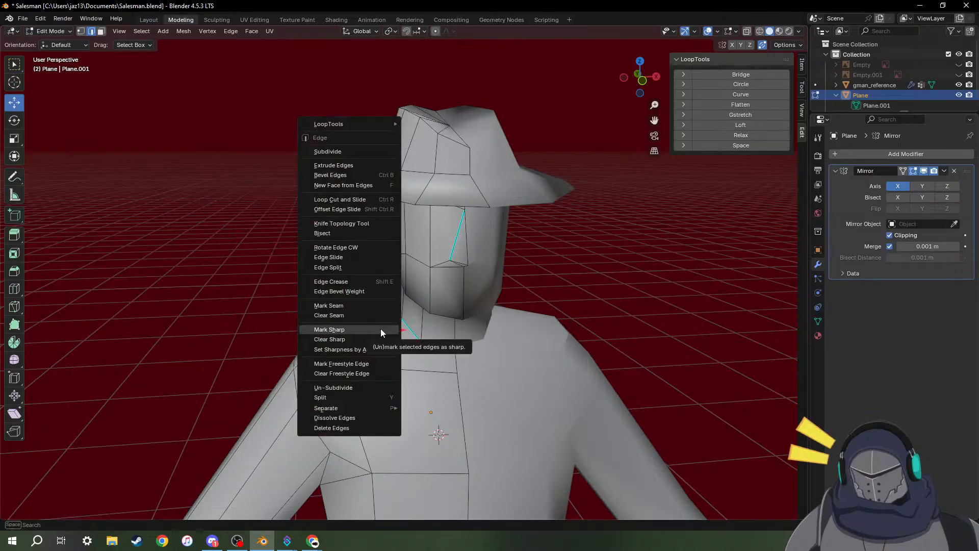
left_click(363, 317)
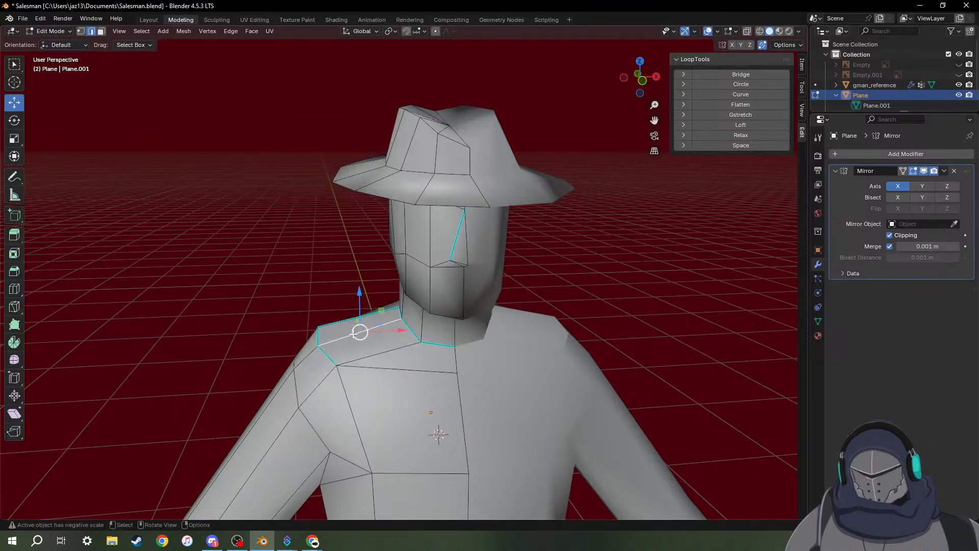
right_click(363, 338)
left_click(347, 348)
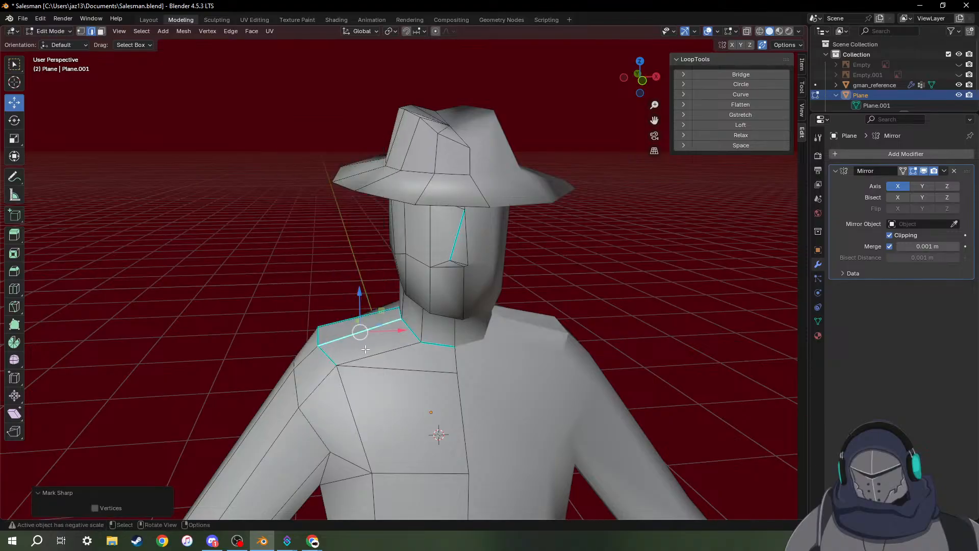
right_click(365, 356)
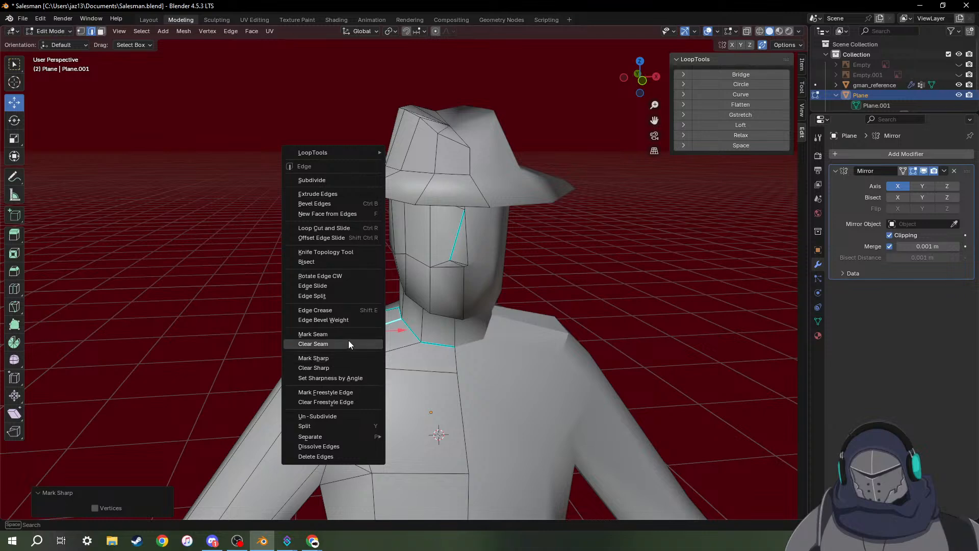
left_click(345, 358)
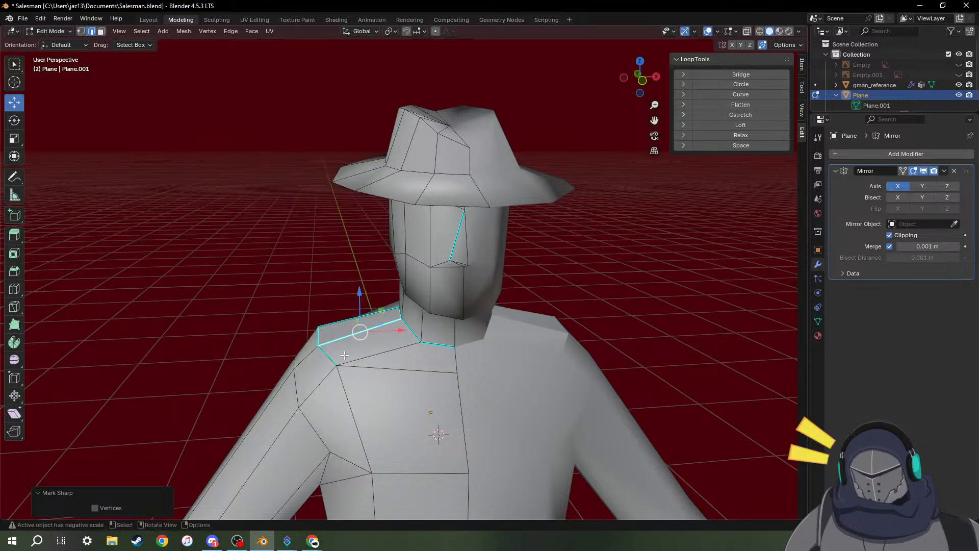
Mark the front shoulder edge from the front of the neck base to the outer corner sharp, and deselect everything.
left_click(383, 353)
right_click(361, 354)
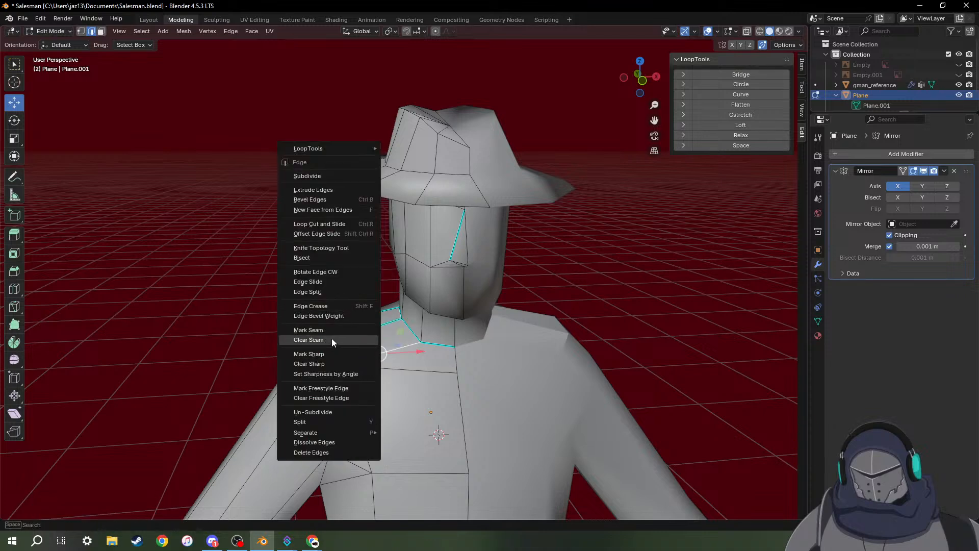
left_click(327, 353)
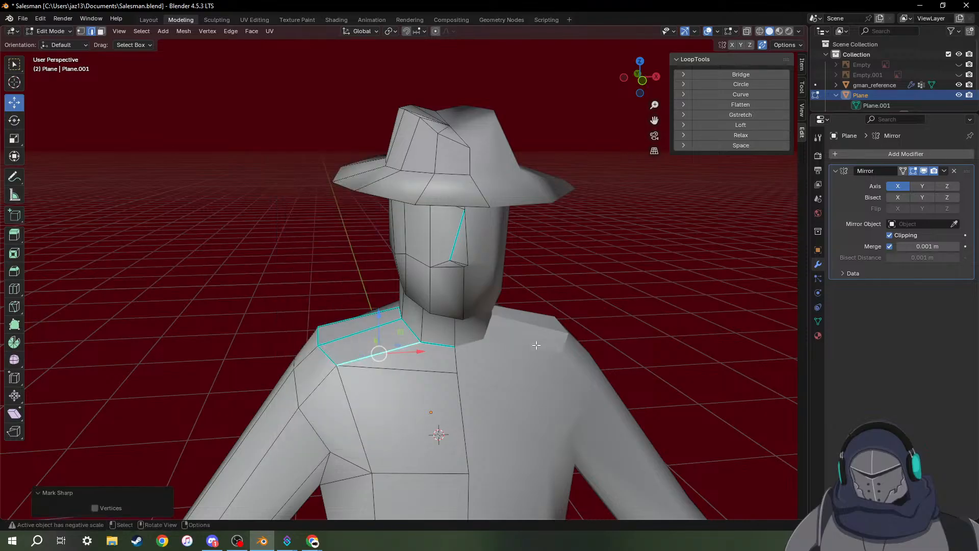
key("alt+a")
Inspect the shoulder and jacket shading in Object Mode from several angles beside the reference figure.
key("Tab")
scroll(542, 371, "down", 5)
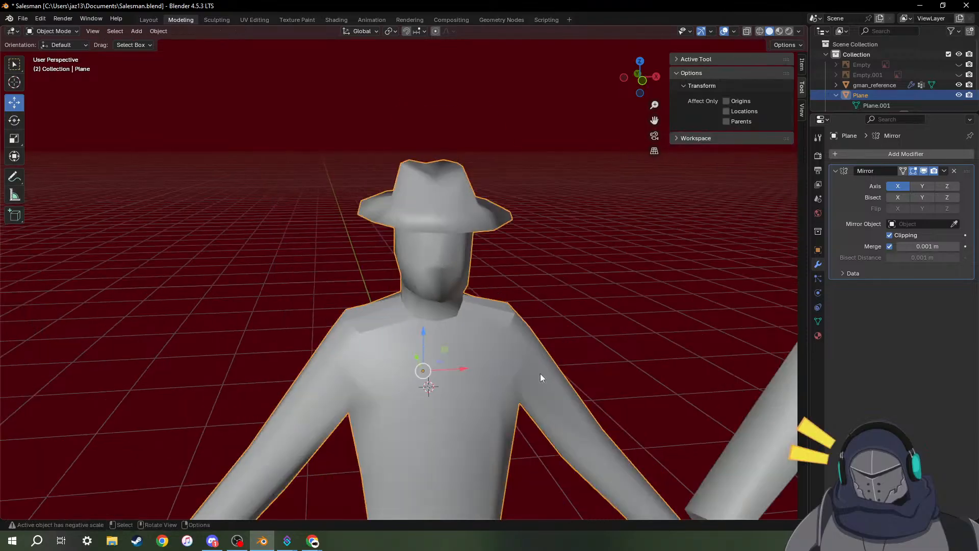
middle_click_drag(520, 380, 502, 378)
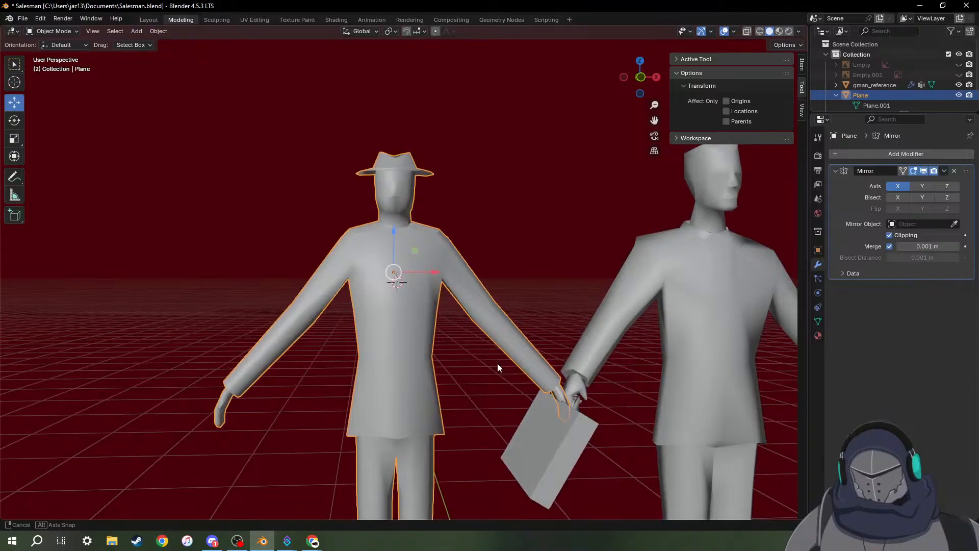
middle_click_drag(498, 363, 470, 344)
scroll(470, 344, "up", 4)
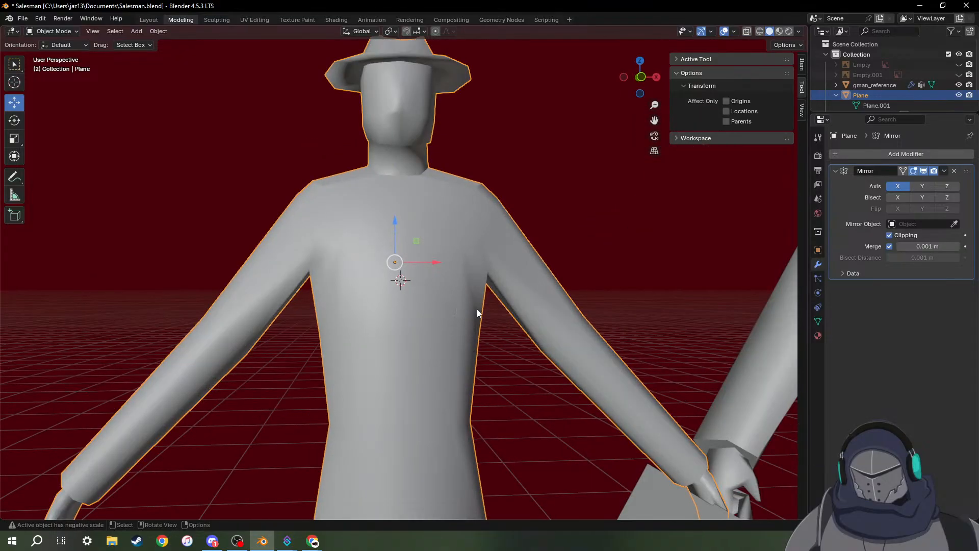
middle_click_drag(476, 309, 499, 326)
middle_click_drag(597, 348, 658, 327)
Try marking the vertical edge loop down the jacket front, from shoulder to hem, sharp and compare its shading with the reference in Object Mode.
key("Tab")
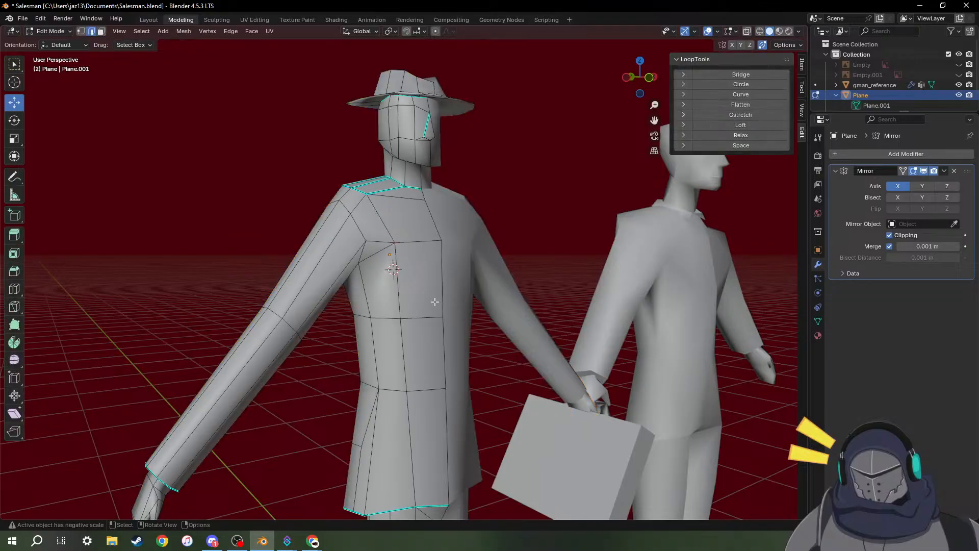
middle_click_drag(435, 301, 407, 304)
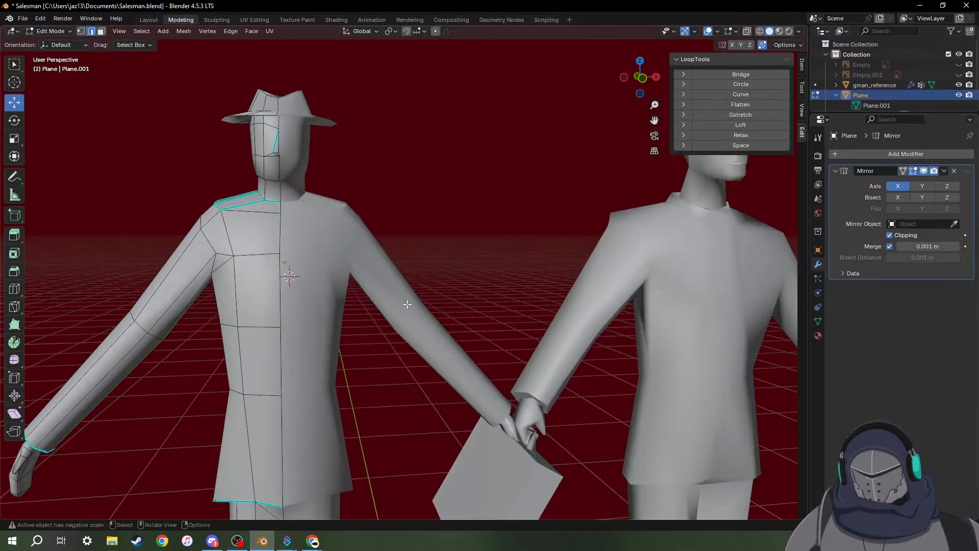
mouse_move(277, 302)
middle_mouse_down()
mouse_move(297, 364)
mouse_move(281, 315)
middle_mouse_up()
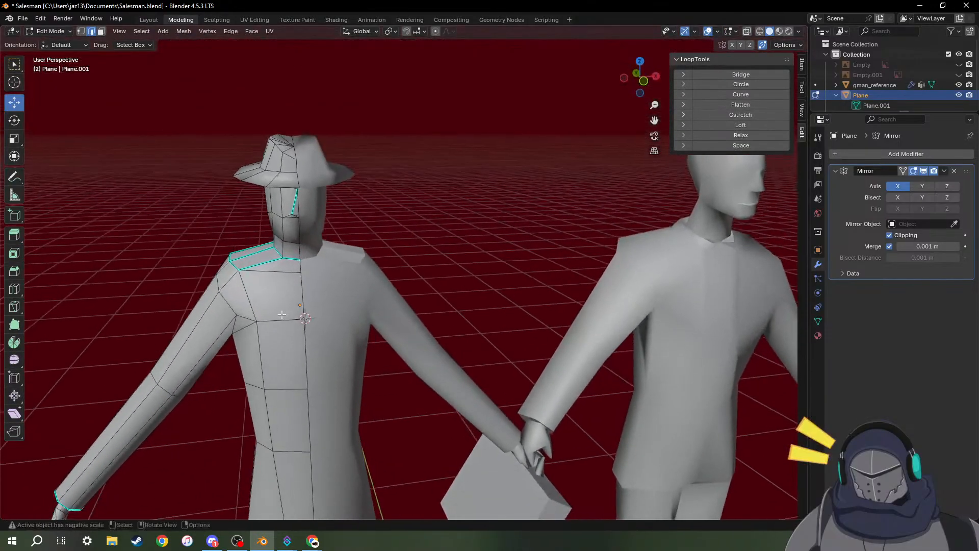
middle_click_drag(281, 352, 316, 327)
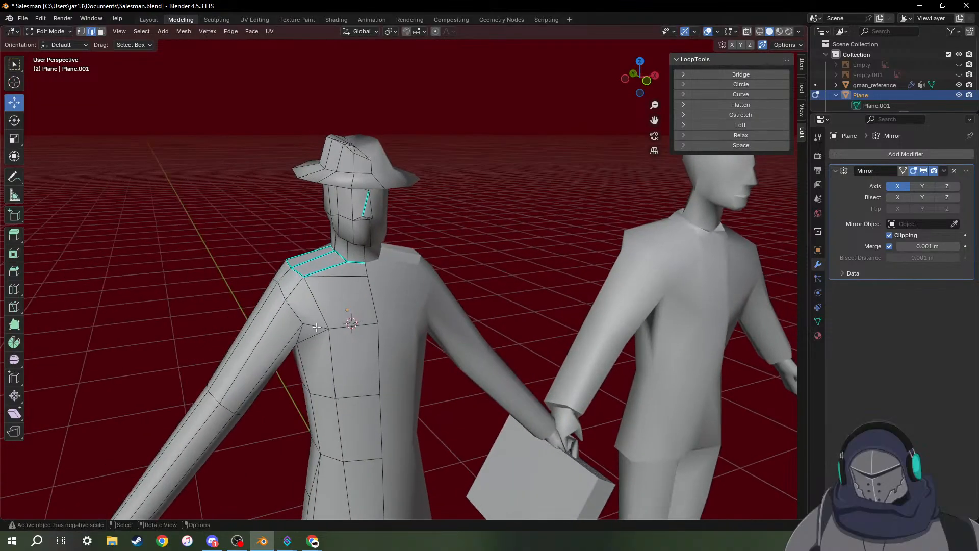
middle_click_drag(336, 365, 335, 339)
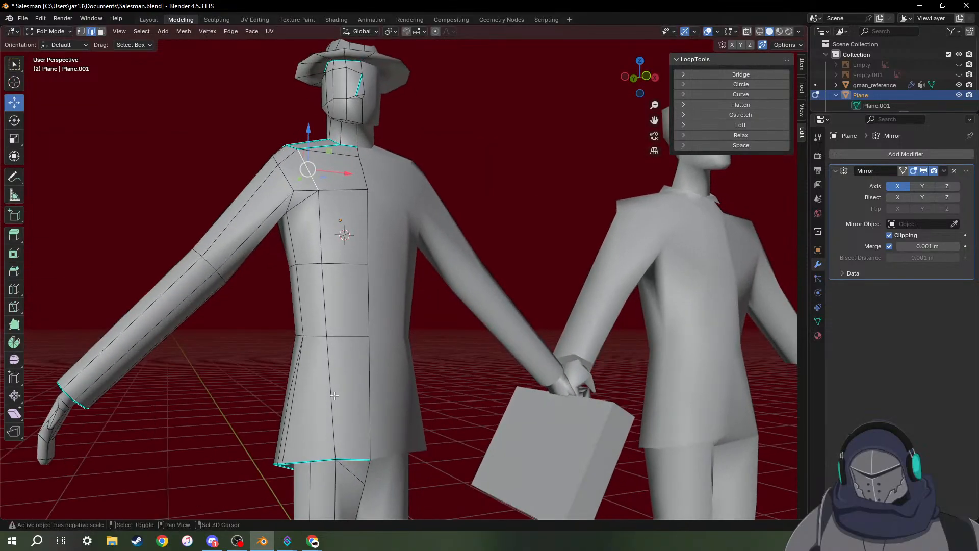
left_click(326, 331, "alt")
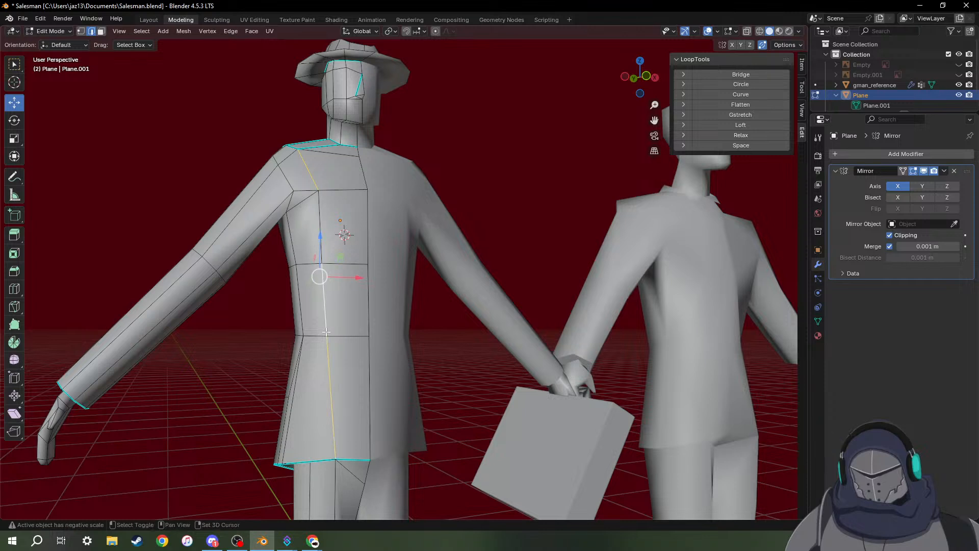
key("ctrl+e")
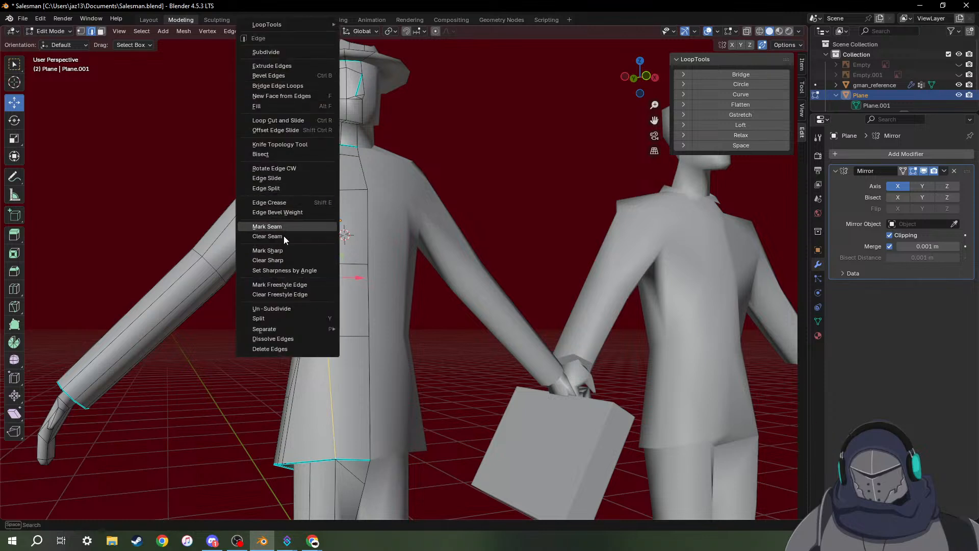
left_click(270, 250)
key("alt+a")
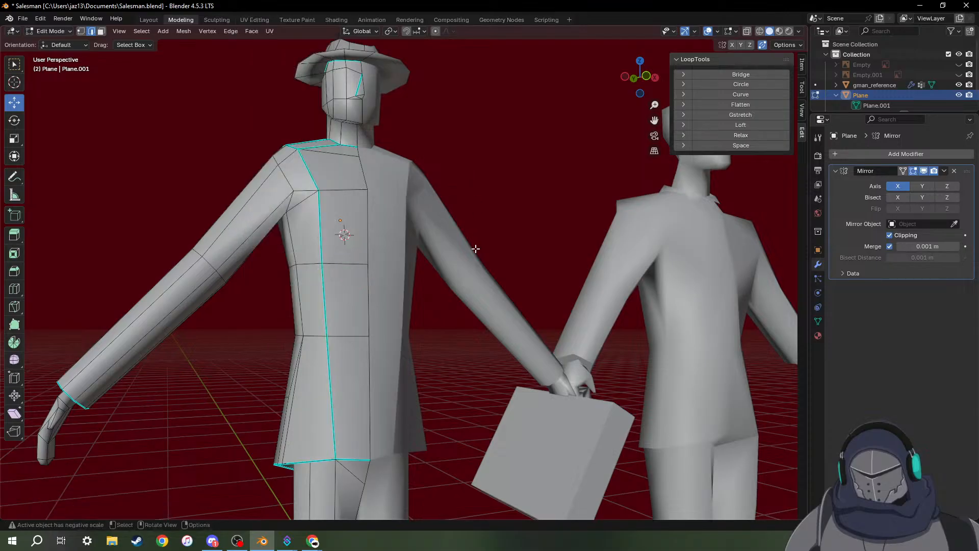
key("Tab")
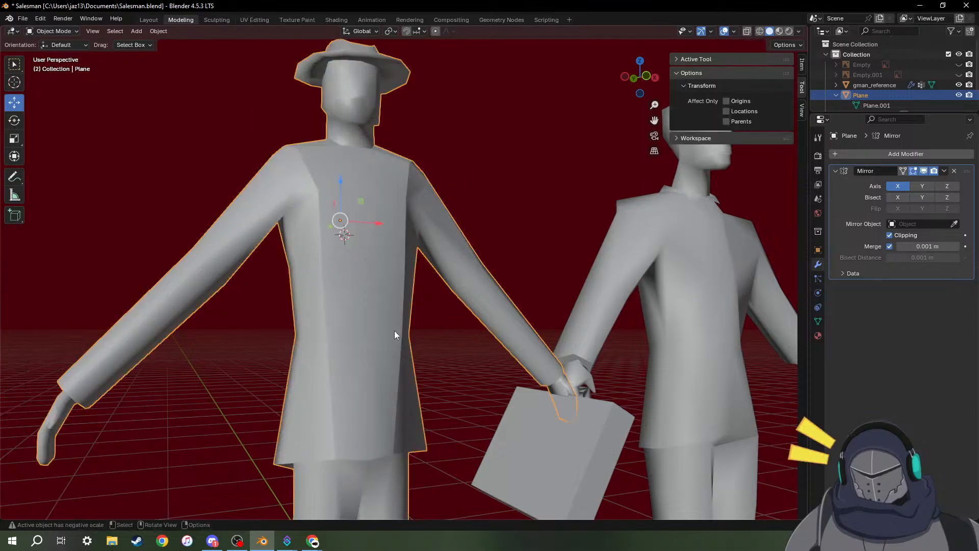
left_click(491, 257)
middle_click_drag(446, 291, 397, 319)
mouse_move(321, 317)
middle_mouse_down()
mouse_move(345, 316)
mouse_move(323, 321)
middle_mouse_up()
scroll(323, 321, "down", 4)
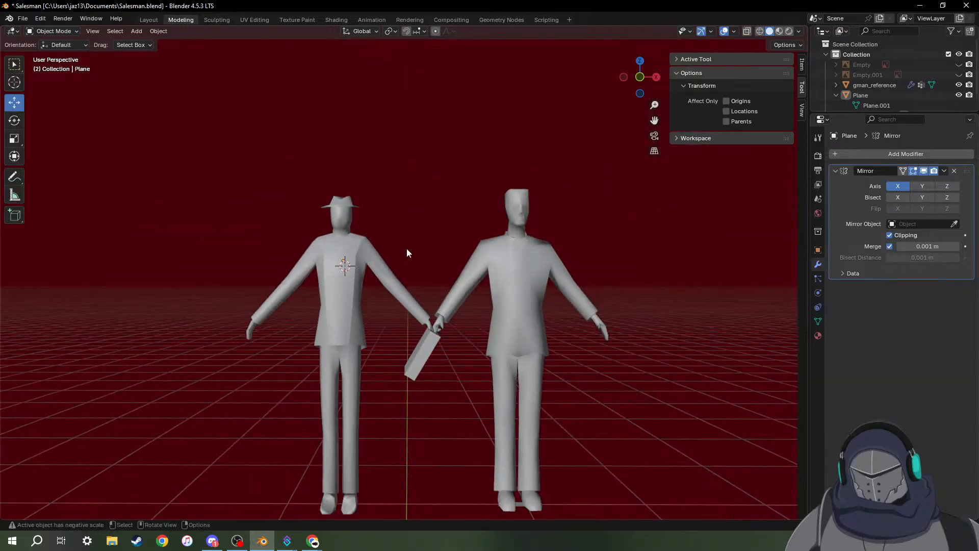
Undo the sharp marking of the jacket's vertical front edge loop.
key("ctrl+z")
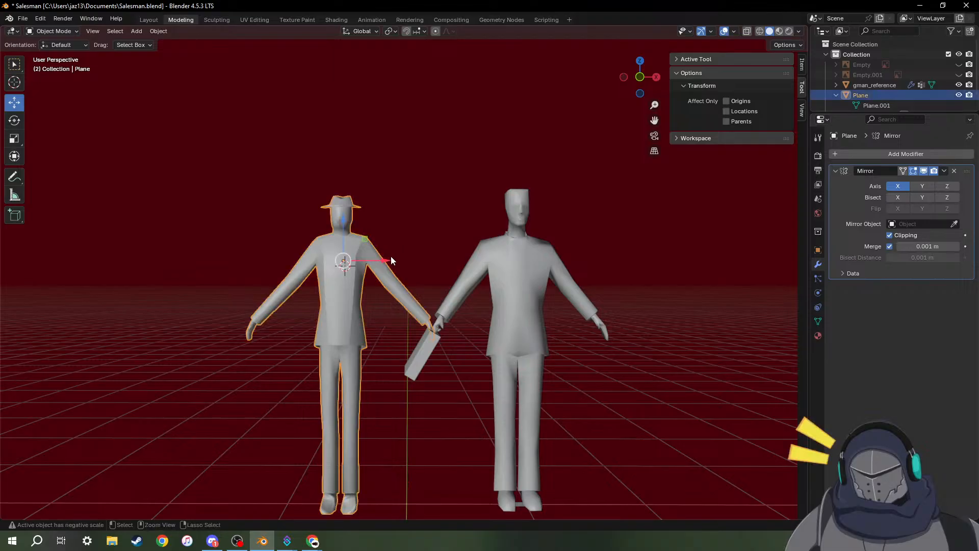
key("ctrl+z")
key("ctrl+z")
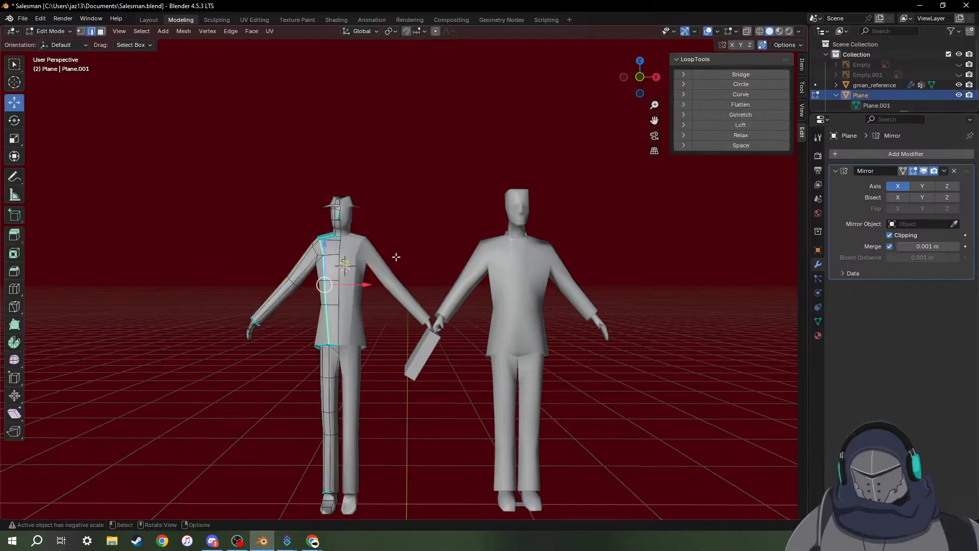
key("ctrl+z")
Examine the shoulder edges in Edit Mode and check the face, neck and shoulder shading in Object Mode.
scroll(385, 279, "up", 4)
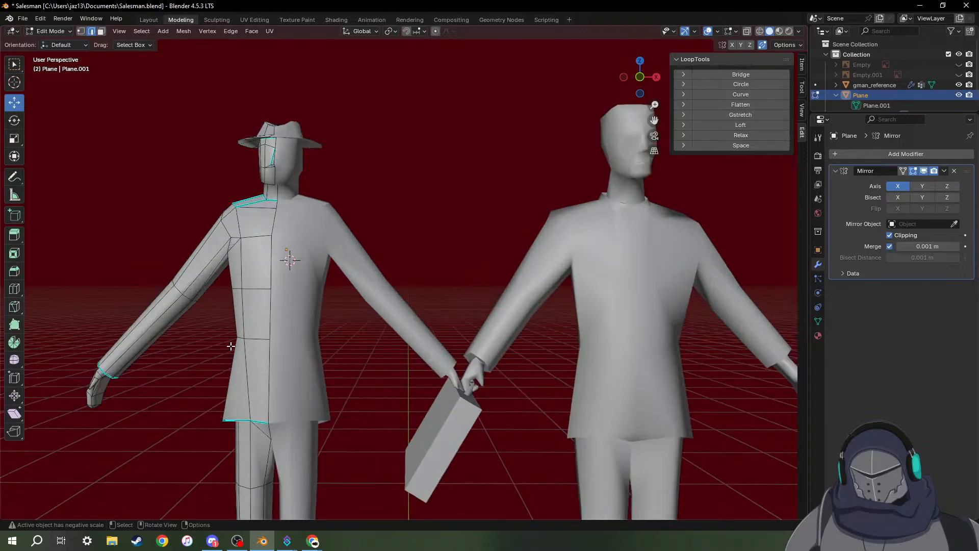
middle_click_drag(231, 346, 245, 329)
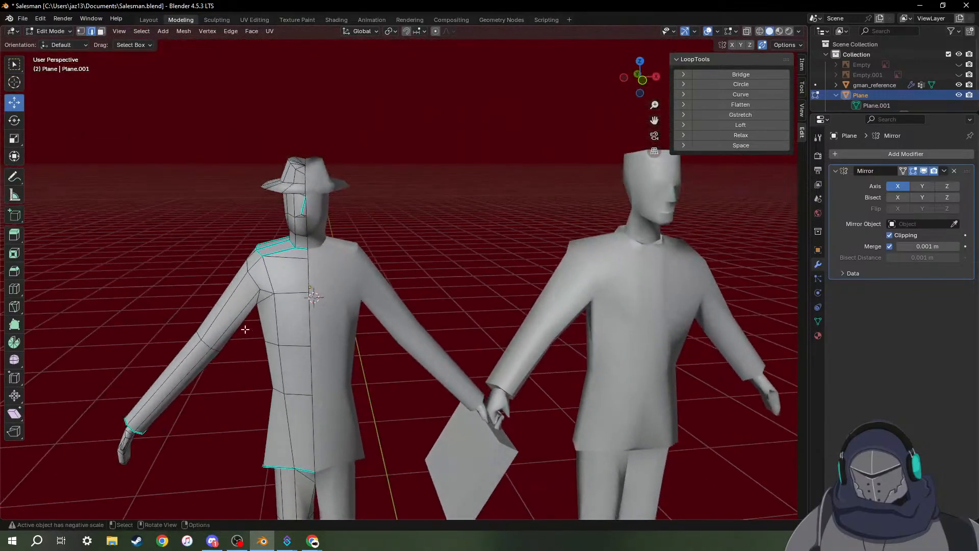
scroll(236, 313, "up", 5)
middle_click_drag(240, 210, 315, 254, "shift")
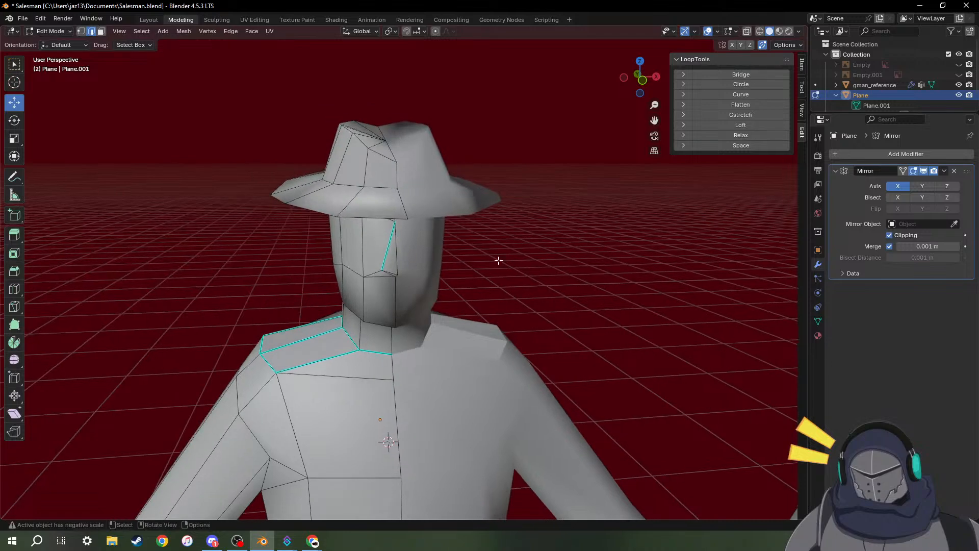
key("Tab")
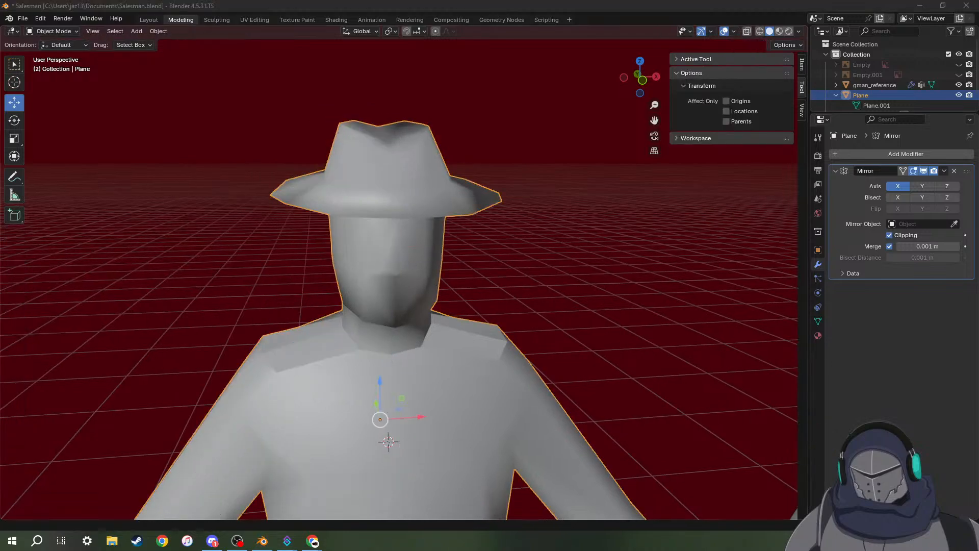
middle_click_drag(434, 293, 443, 280)
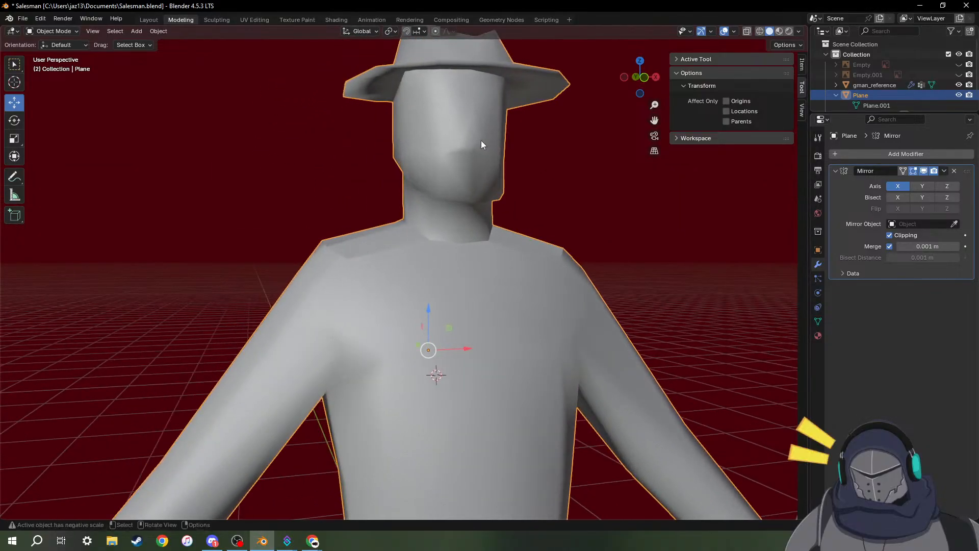
Try marking the short edge beneath the nose sharp and check the face shading in Object Mode.
key("Tab")
scroll(484, 160, "up", 4)
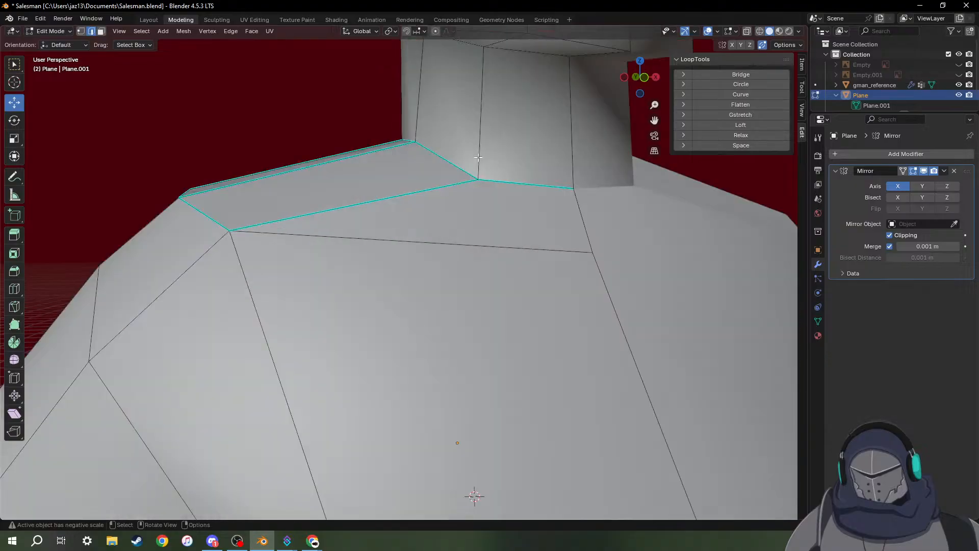
scroll(486, 153, "down", 2)
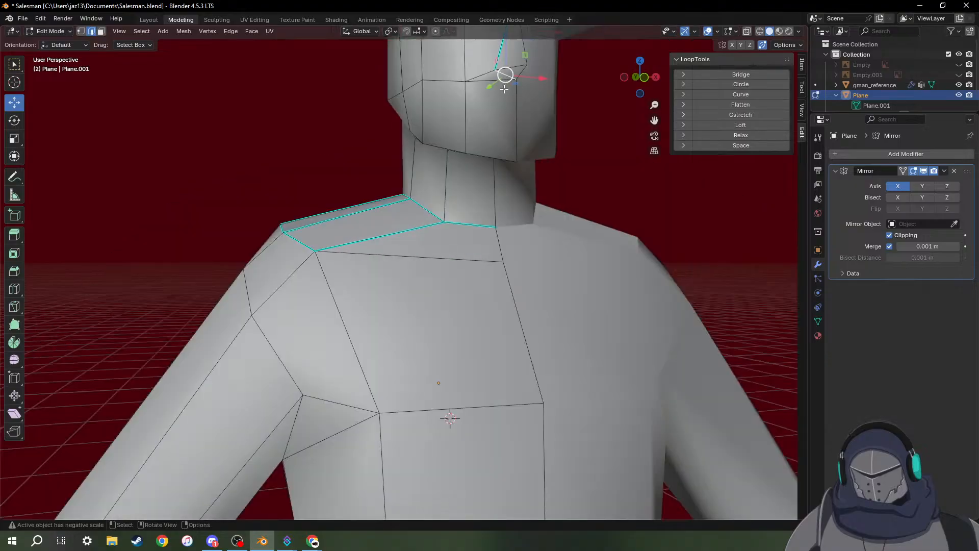
key("ctrl+e")
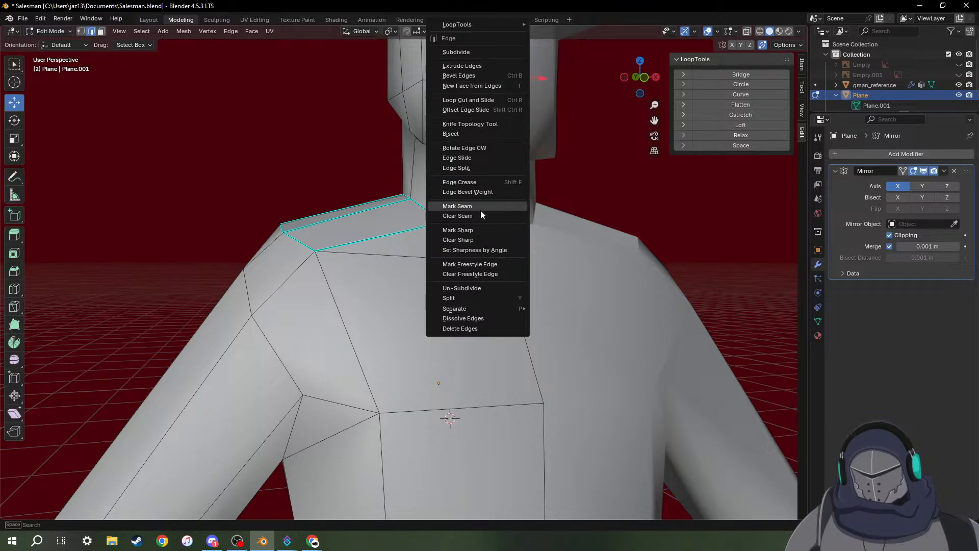
left_click(480, 229)
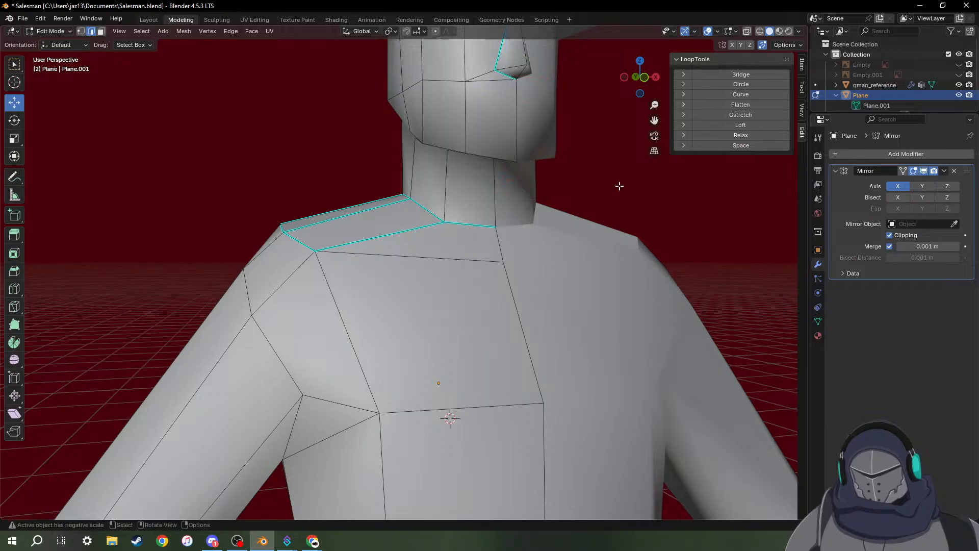
key("Tab")
middle_click_drag(619, 185, 600, 221)
scroll(590, 223, "down", 3)
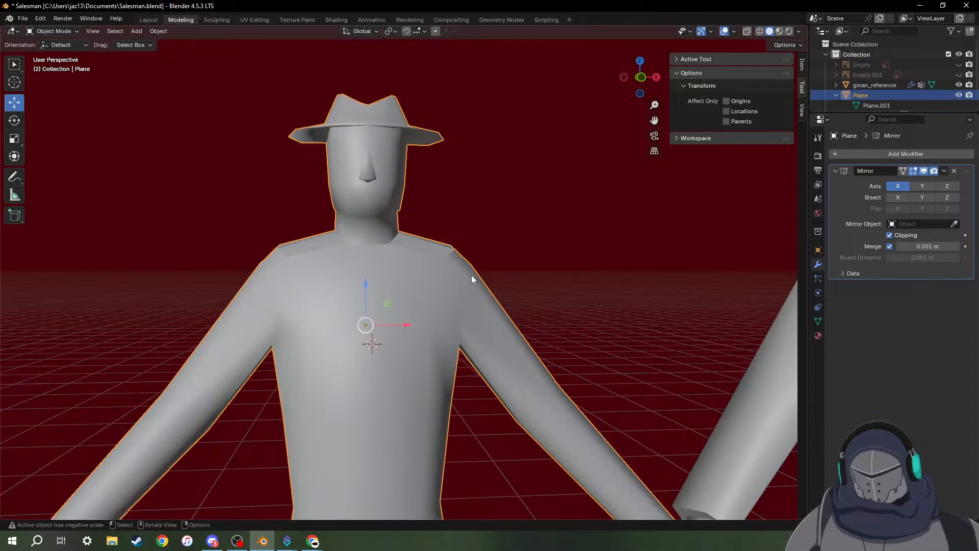
scroll(471, 279, "down", 2)
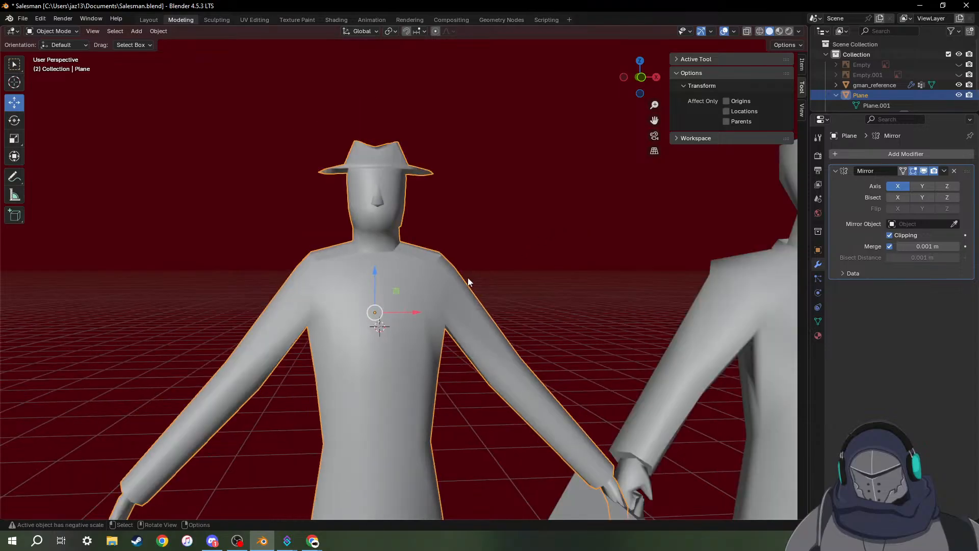
Examine the nose and jaw edges in Edit Mode and compare the head and shoulder shading with the reference in Object Mode.
key("Tab")
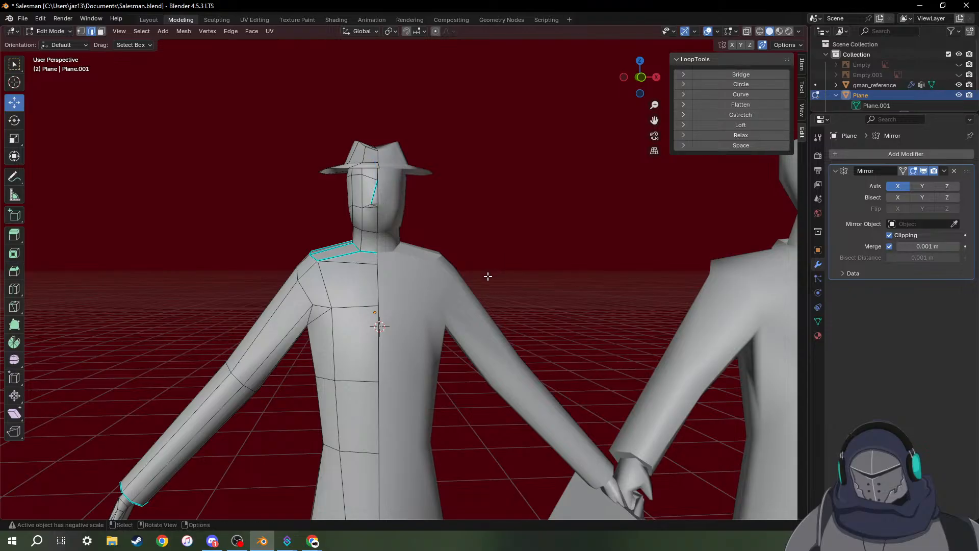
scroll(488, 276, "up", 4)
middle_click_drag(415, 216, 501, 293, "shift")
scroll(530, 263, "up", 2)
scroll(499, 291, "up", 3)
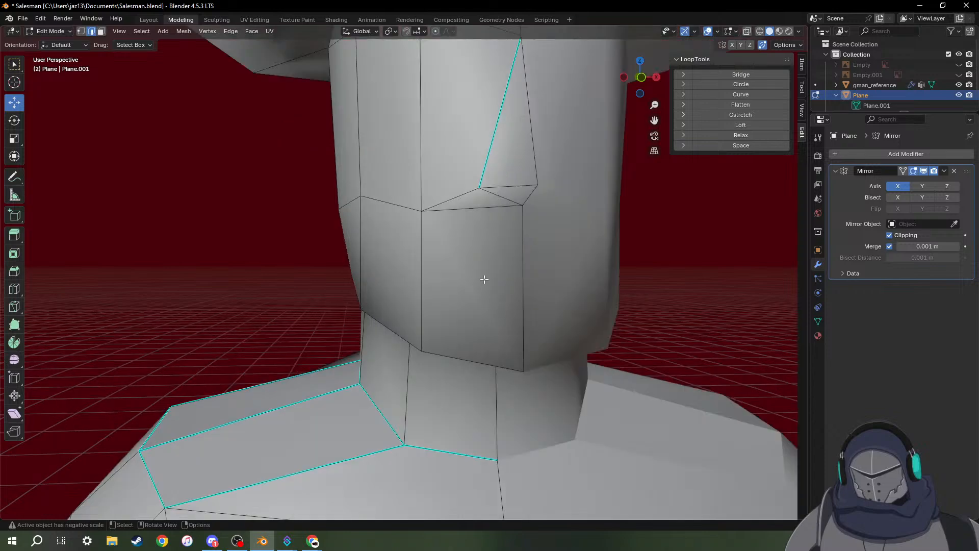
mouse_move(457, 261)
middle_mouse_down()
mouse_move(492, 271)
mouse_move(456, 262)
middle_mouse_up()
scroll(512, 307, "down", 8)
key("Tab")
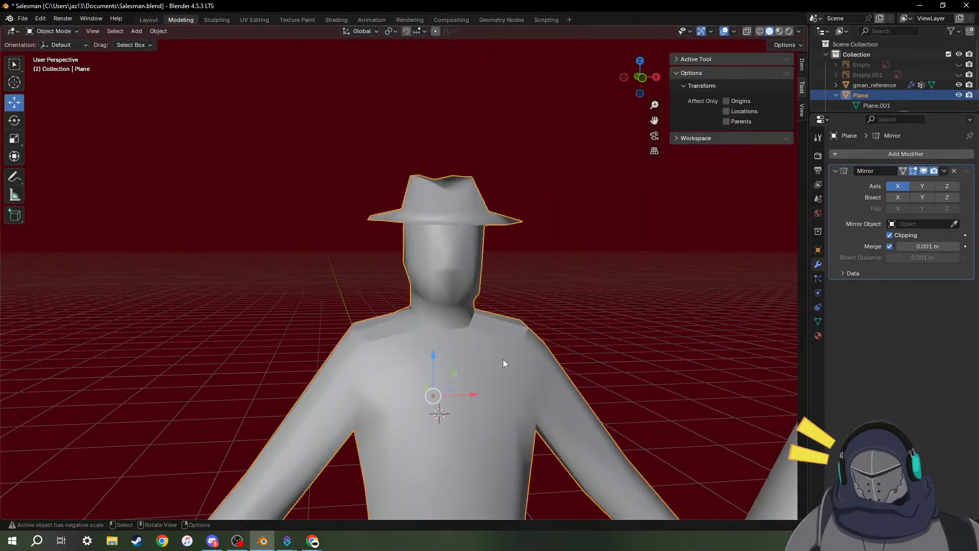
mouse_move(559, 360)
middle_mouse_down()
mouse_move(507, 353)
mouse_move(510, 336)
mouse_move(620, 337)
mouse_move(712, 356)
mouse_move(544, 347)
mouse_move(552, 358)
middle_mouse_up()
scroll(552, 357, "down", 5)
left_click(485, 274)
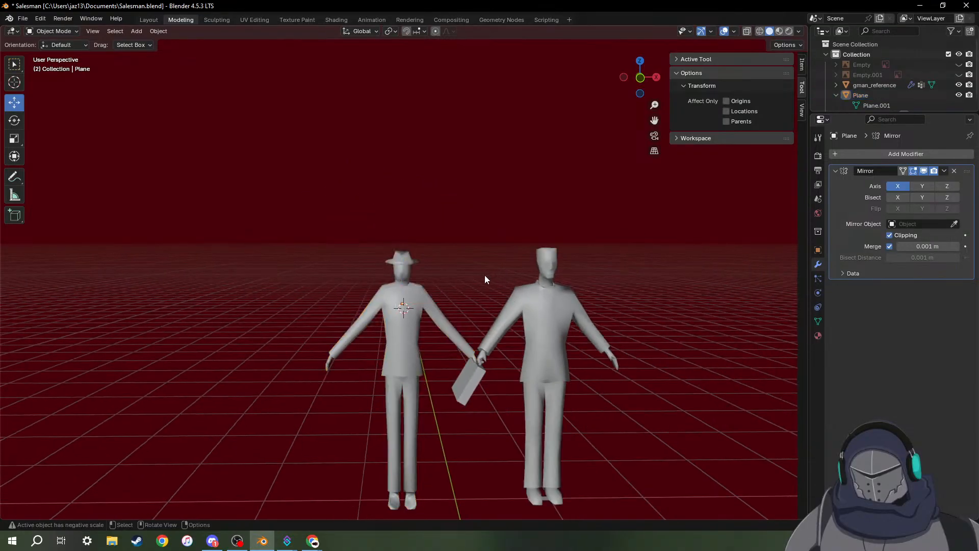
scroll(470, 336, "up", 4)
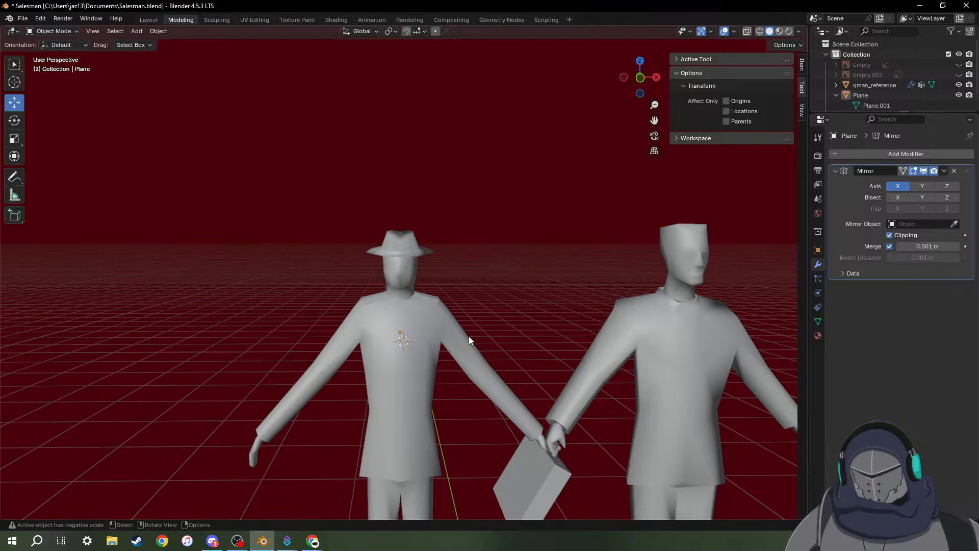
left_click(678, 329)
left_click(396, 343)
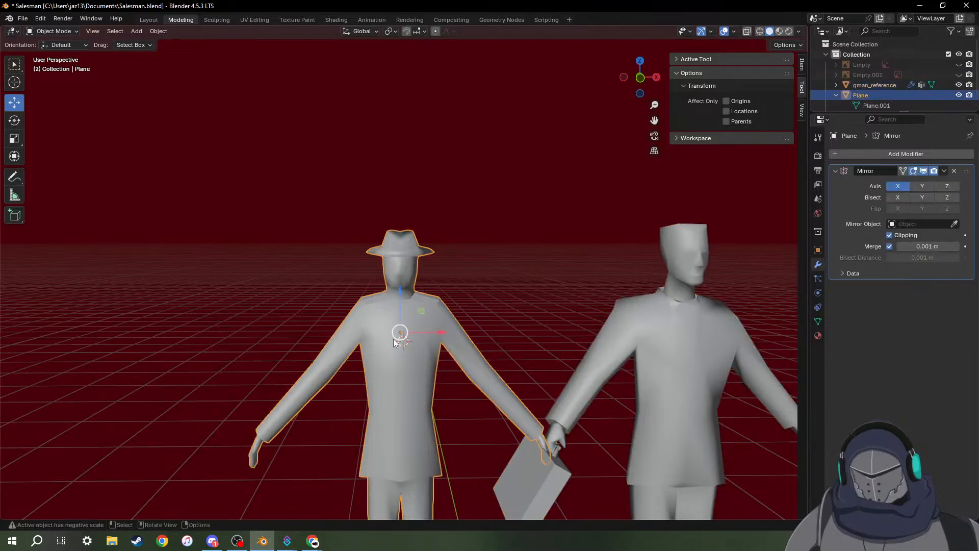
Examine the head, hat brim, neck and shoulder topology from the front, side and below in Edit Mode.
key("Tab")
scroll(420, 306, "up", 6)
scroll(420, 295, "up", 4)
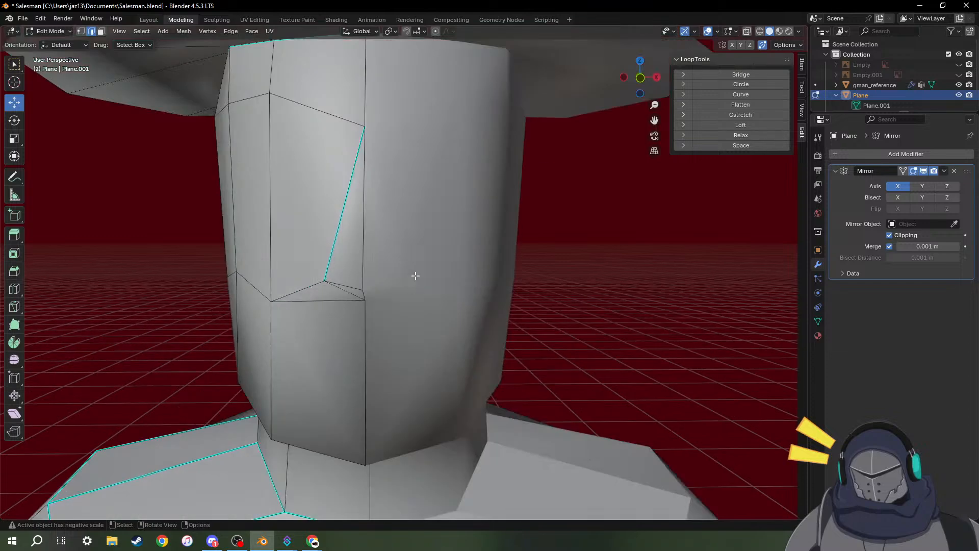
middle_click_drag(411, 249, 429, 247)
scroll(483, 230, "down", 4)
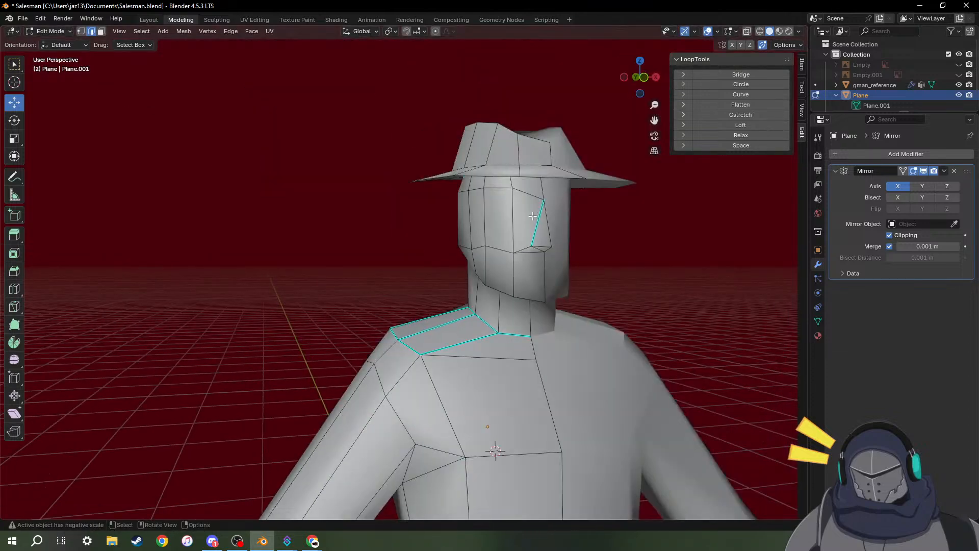
middle_click_drag(533, 216, 450, 203)
scroll(516, 174, "down", 3)
scroll(521, 147, "up", 2)
scroll(448, 225, "up", 9)
scroll(448, 225, "down", 3)
middle_click_drag(411, 148, 553, 255)
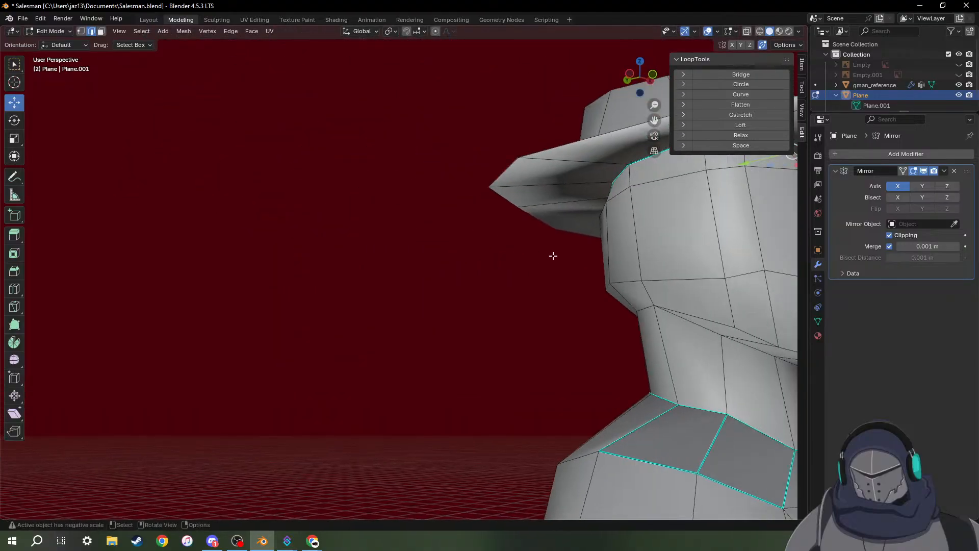
scroll(651, 220, "down", 6)
Select the edge loop where the head meets the underside of the hat brim and mark it as a seam.
scroll(447, 276, "up", 3)
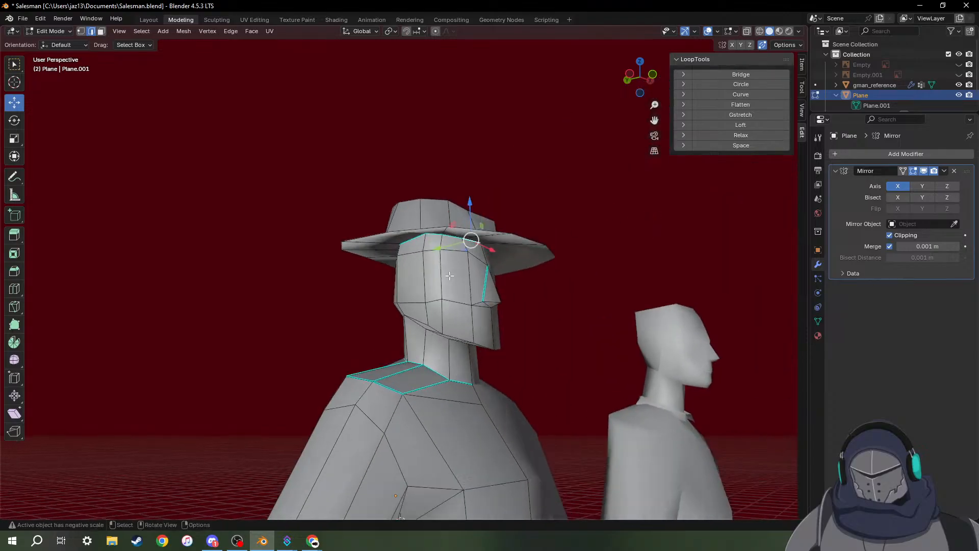
scroll(502, 252, "up", 3)
middle_click_drag(501, 252, 598, 254)
left_click(408, 254, "ctrl")
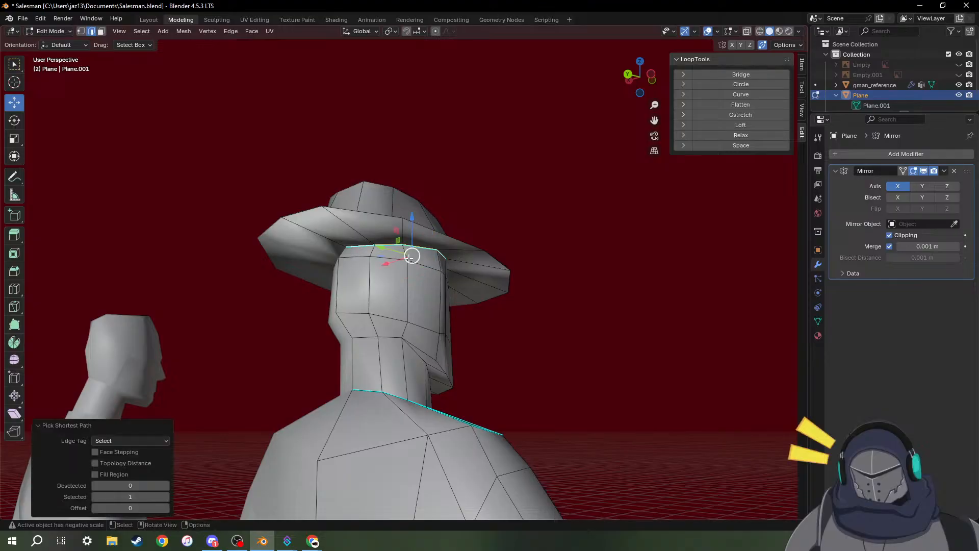
key("ctrl+e")
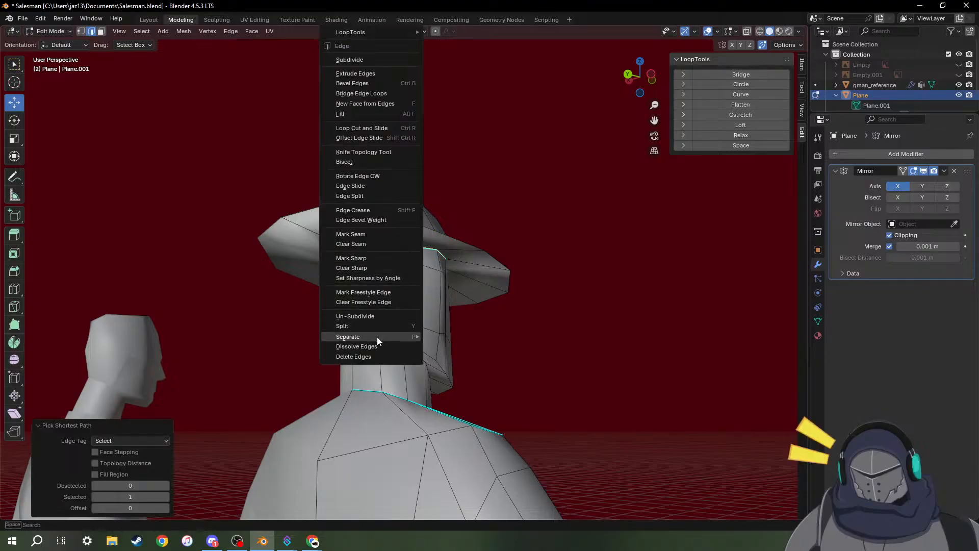
left_click(372, 239)
middle_click_drag(586, 270, 454, 278)
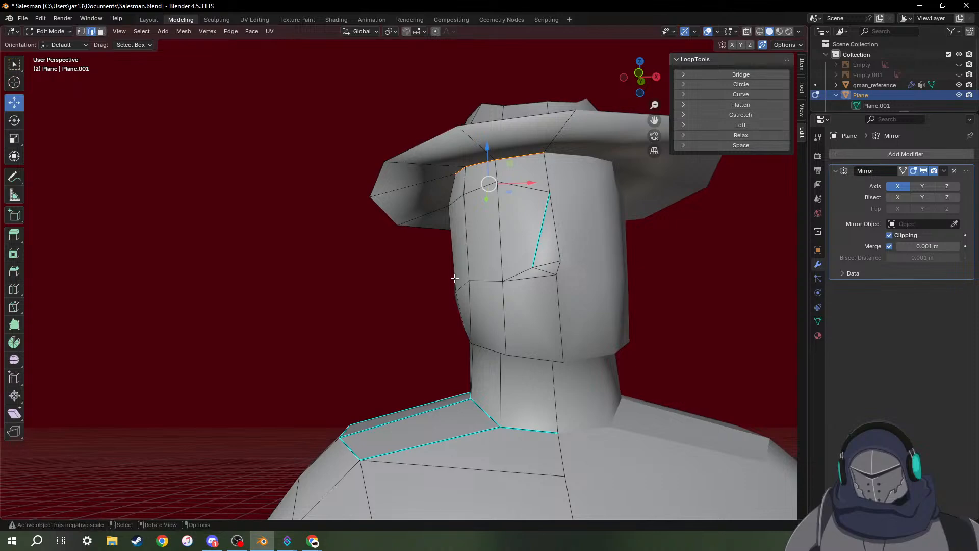
Try selecting the vertical edge path towards the back of the head, from the hat line down the neck.
middle_click_drag(609, 299, 720, 307)
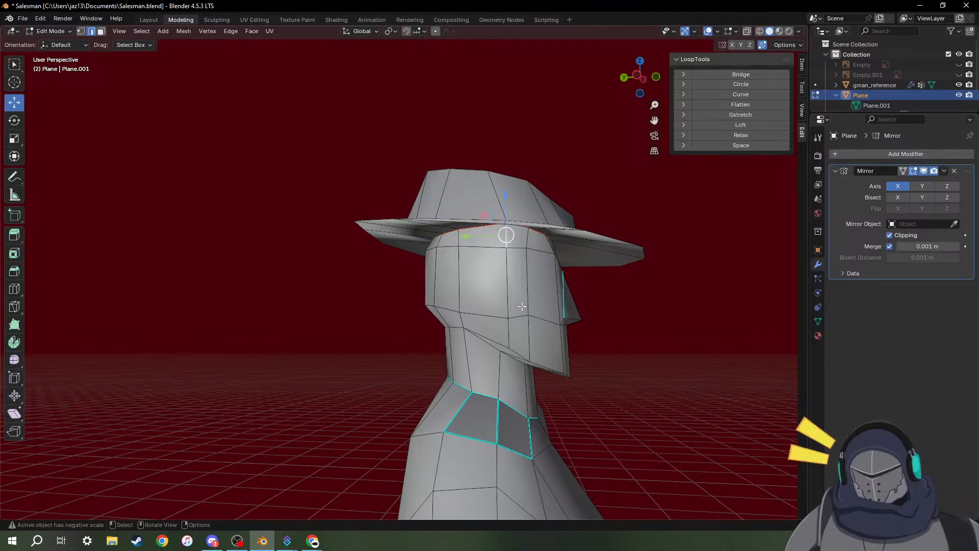
middle_click_drag(531, 366, 530, 332)
left_click(456, 272)
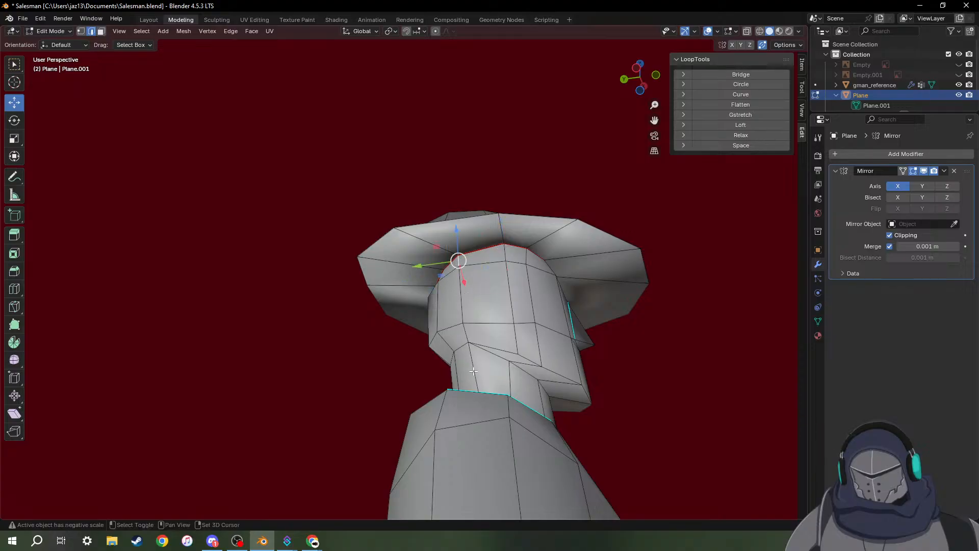
middle_click_drag(475, 367, 498, 411)
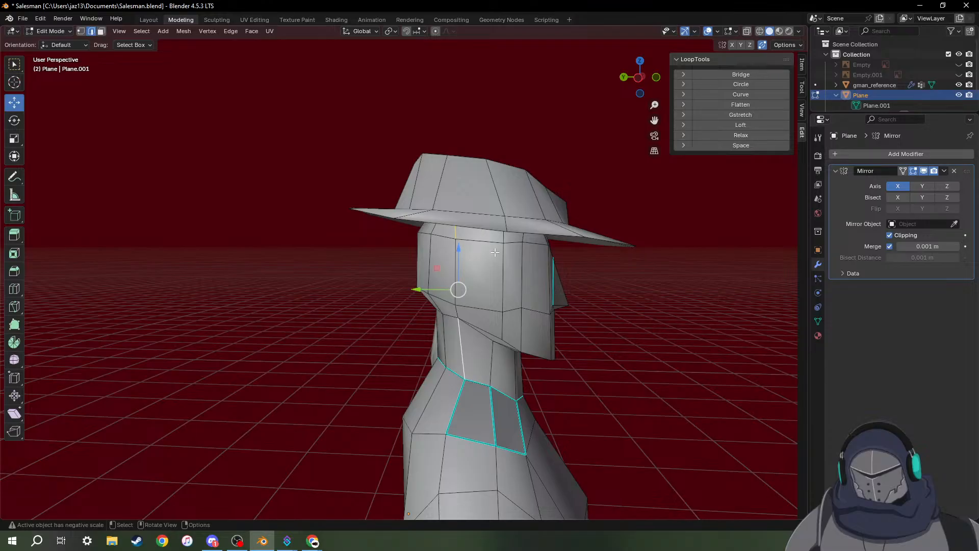
mouse_move(495, 252)
middle_mouse_down()
mouse_move(482, 250)
mouse_move(508, 239)
middle_mouse_up()
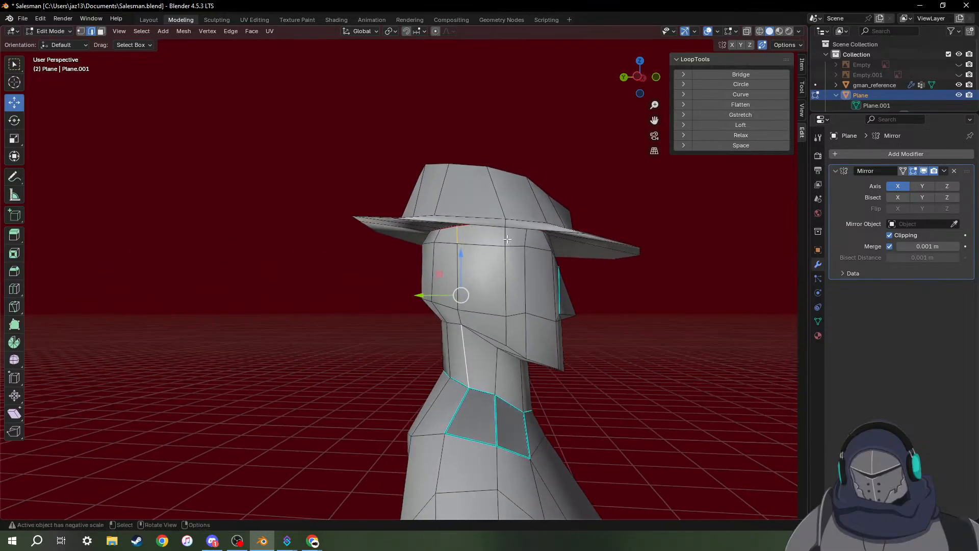
Select the vertical edges along the middle of the head's side, from the hat line down to the jawline.
left_click(508, 239)
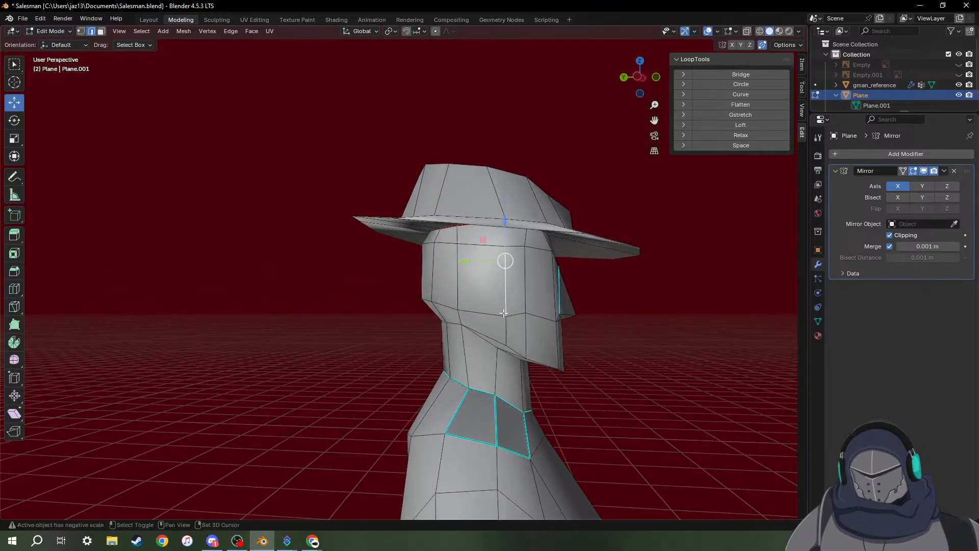
left_click_drag(504, 313, 505, 327)
scroll(519, 356, "up", 3)
middle_click_drag(520, 356, 442, 201, "shift")
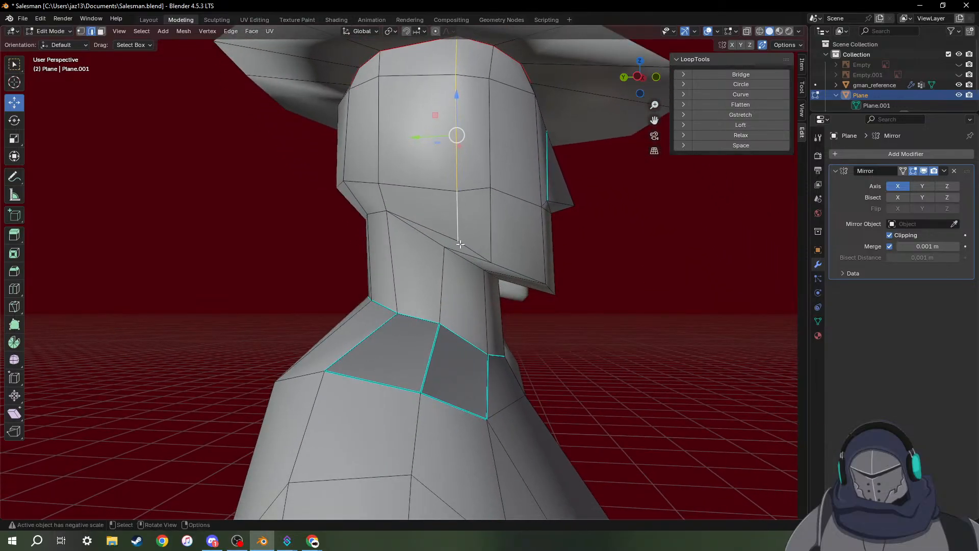
mouse_move(438, 236)
middle_mouse_down()
mouse_move(389, 204)
mouse_move(335, 197)
mouse_move(437, 218)
middle_mouse_up()
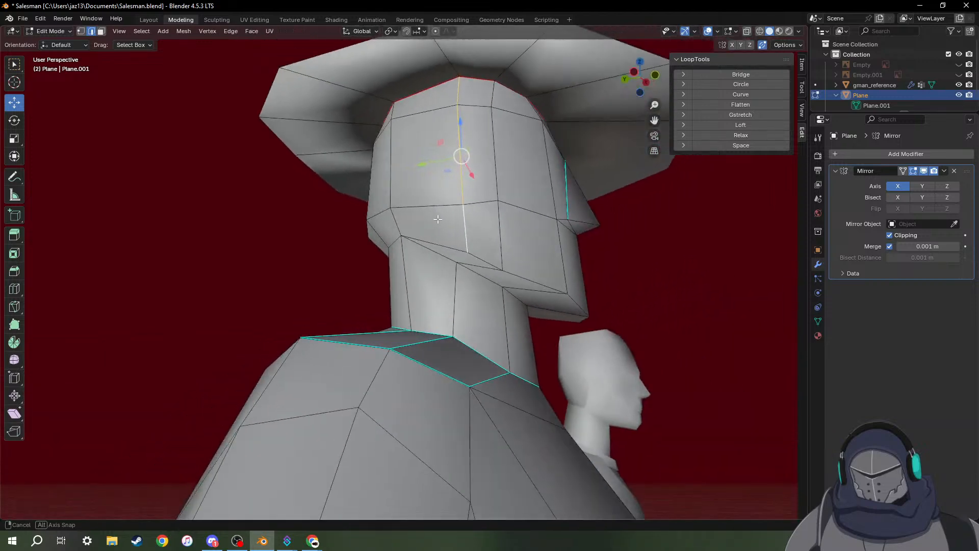
scroll(437, 220, "down", 1)
Knife-cut a short edge linking the jawline vertex on the head's side to the nearby vertex atop the neck.
key("k")
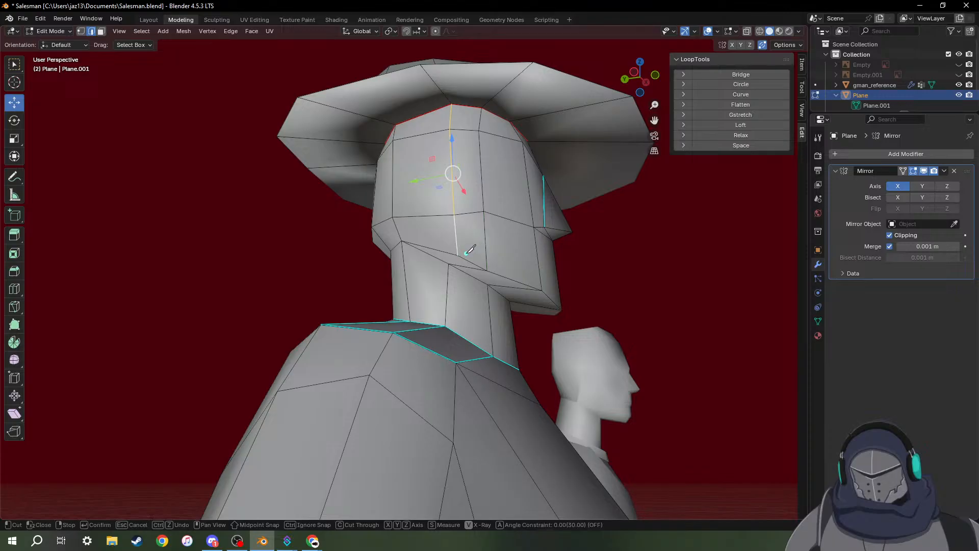
key("Escape")
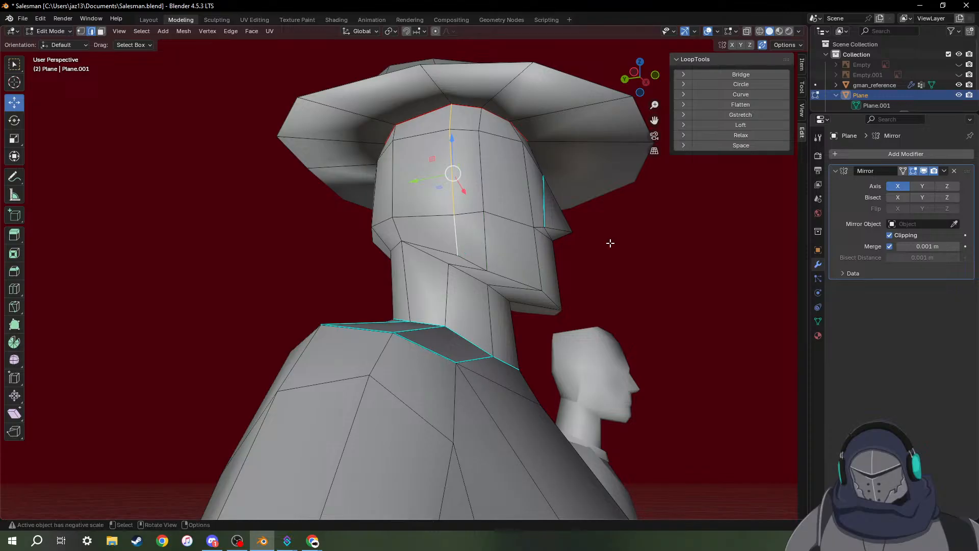
key("1")
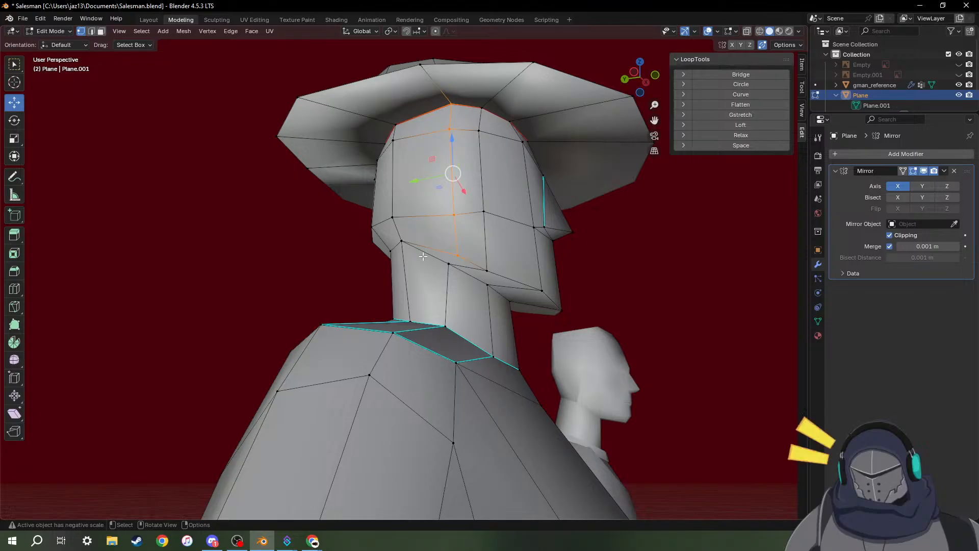
key("k")
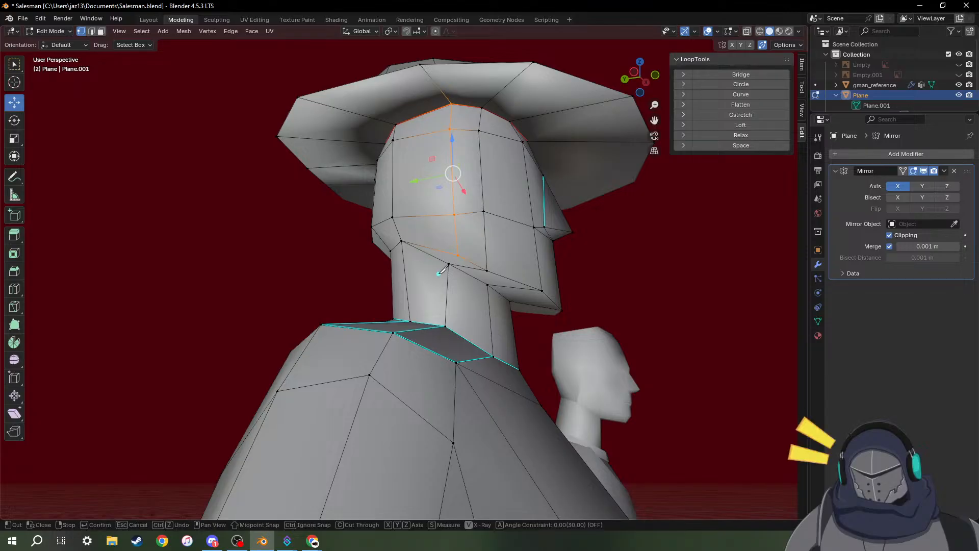
left_click(451, 263)
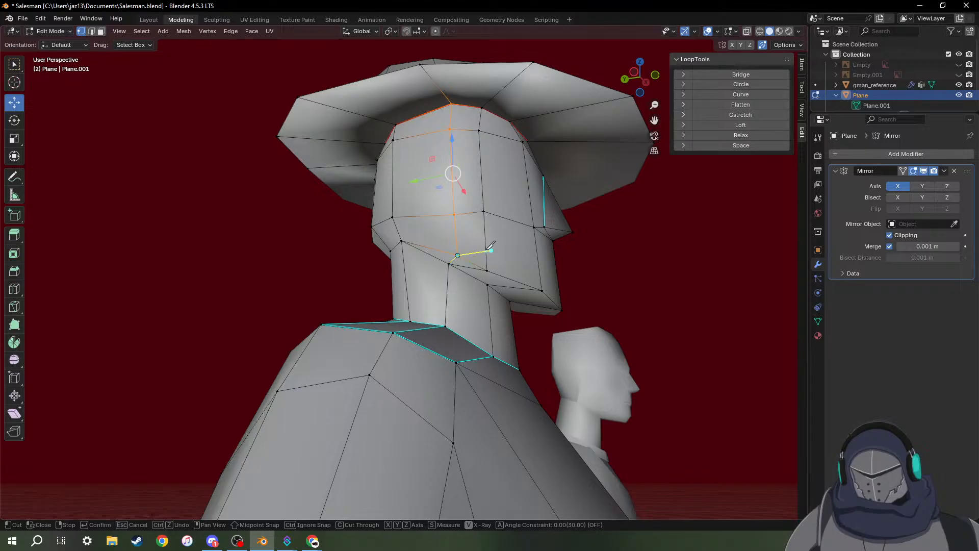
key("Return")
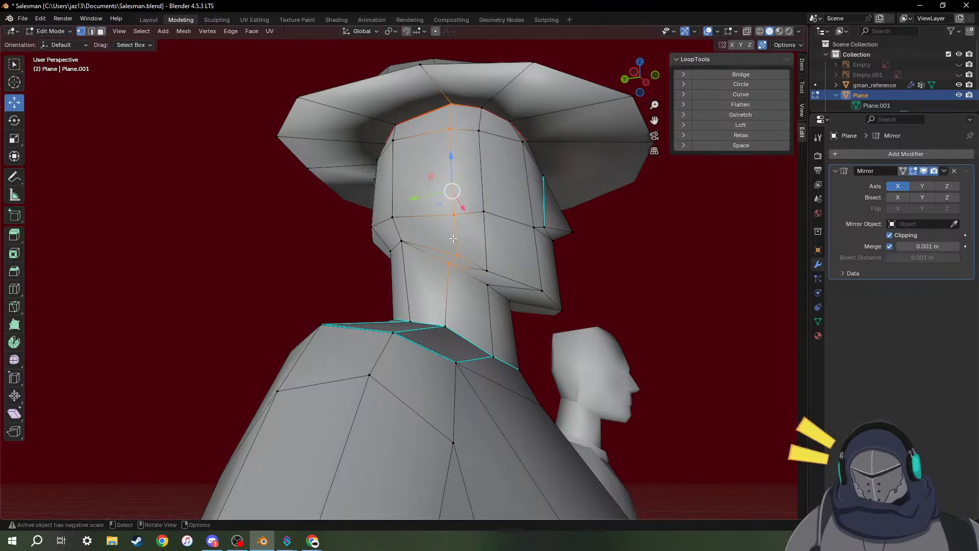
Align the side jawline vertex beneath the vertex above it by scaling both to 0 on X and Y around the Active Element pivot.
middle_click_drag(478, 256, 470, 225)
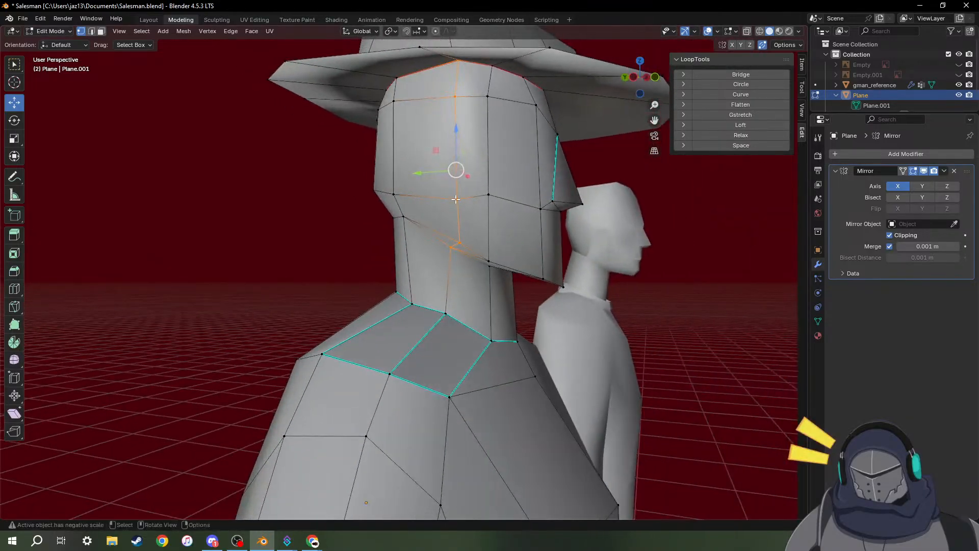
right_click(461, 244, "shift")
left_click(457, 201, "shift")
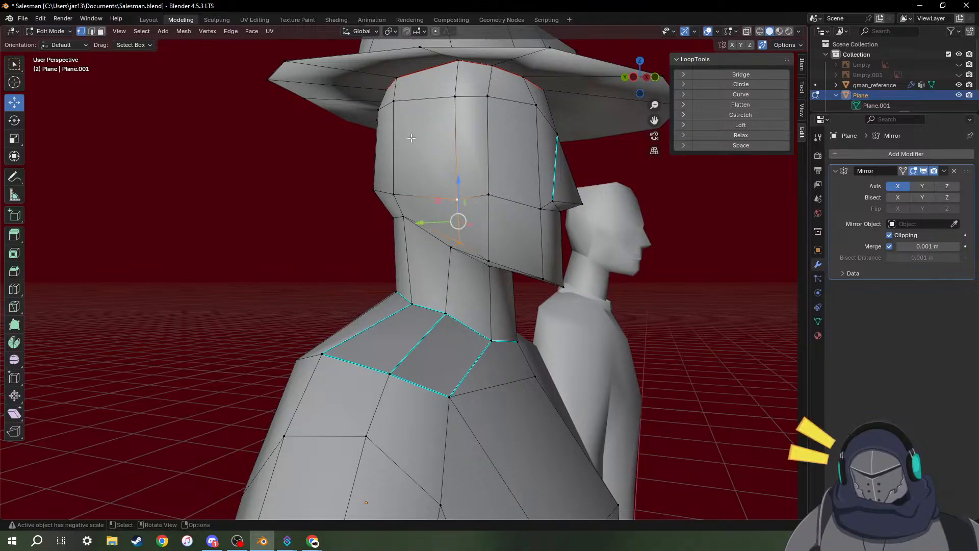
left_click(390, 31)
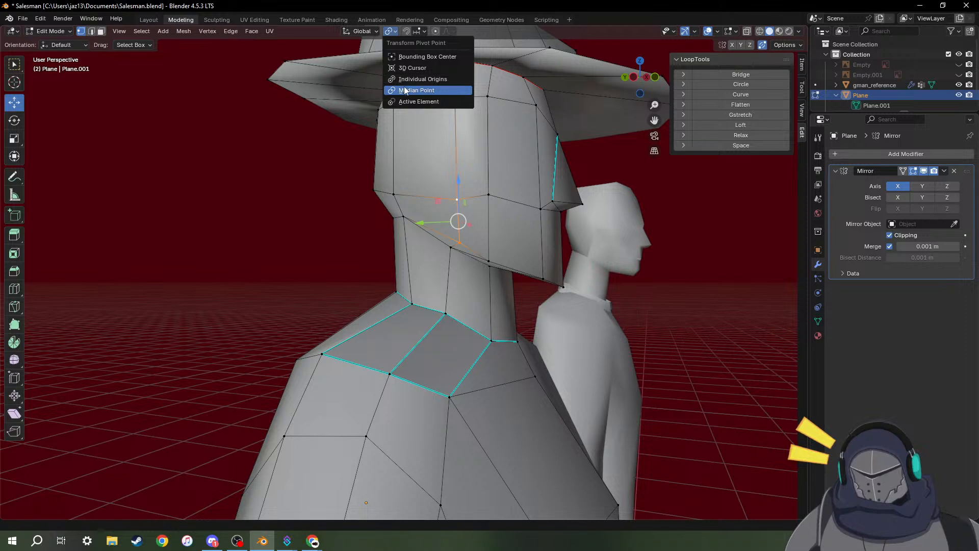
left_click(413, 101)
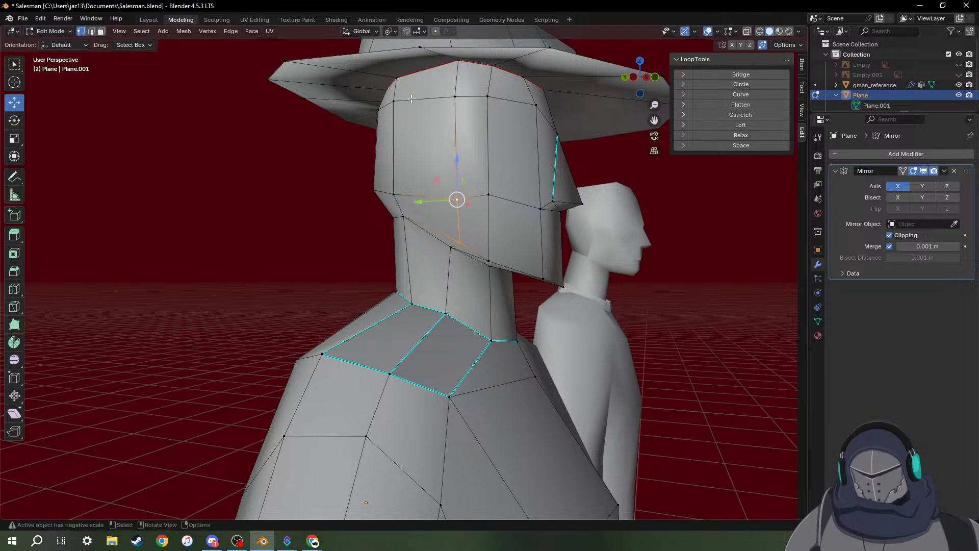
key("alt+z")
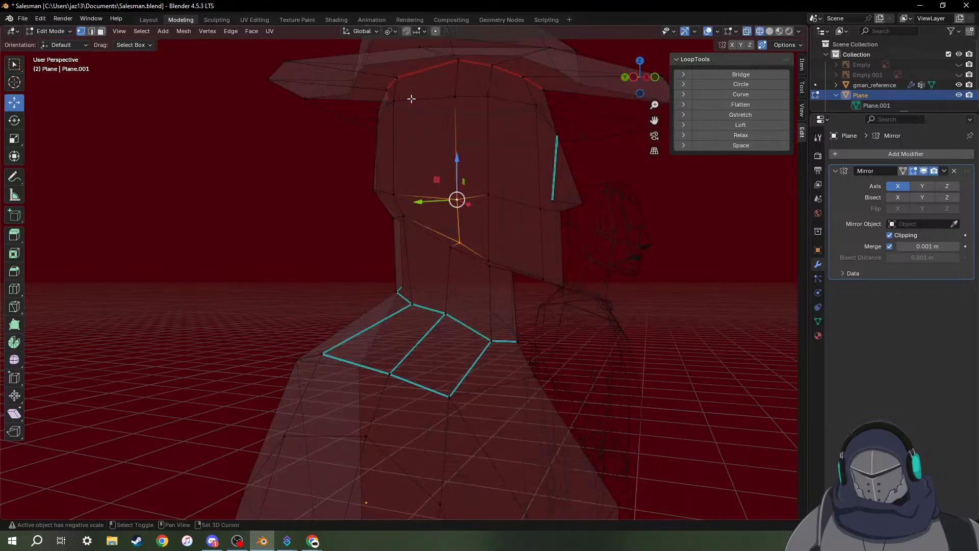
key("alt+z")
key("s")
key("shift+z")
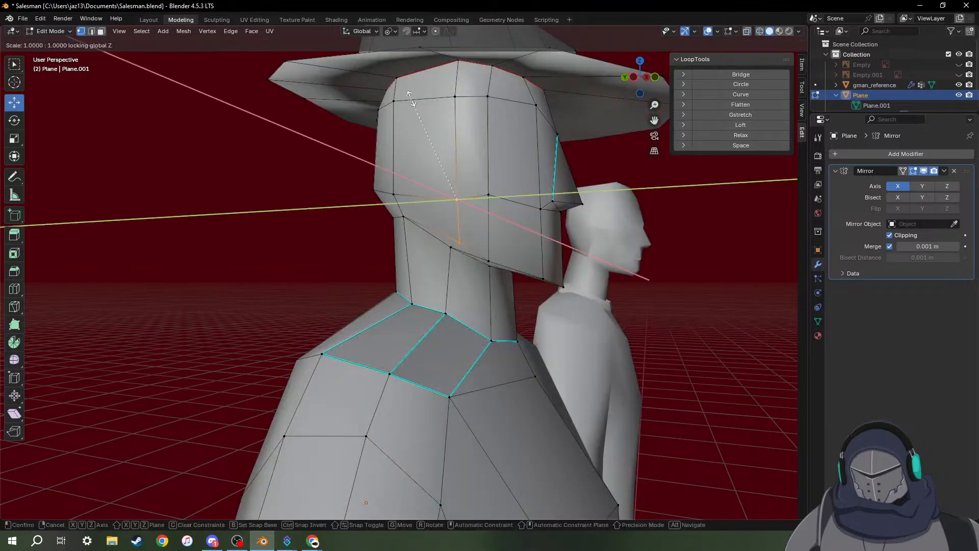
key("0")
key("Return")
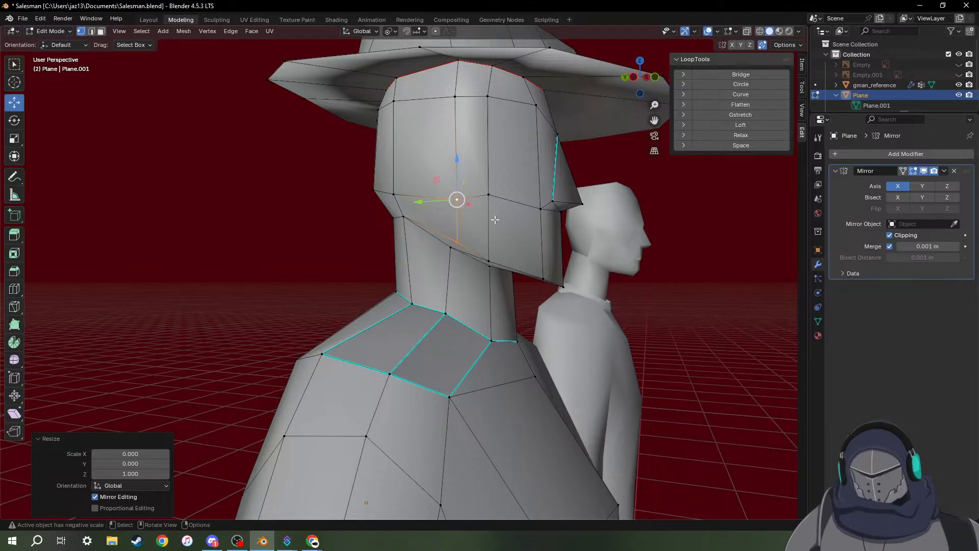
Mark the vertical edges down the middle of the head's side and neck, from the hat line to the neck base, as a seam.
middle_click_drag(555, 254, 472, 154)
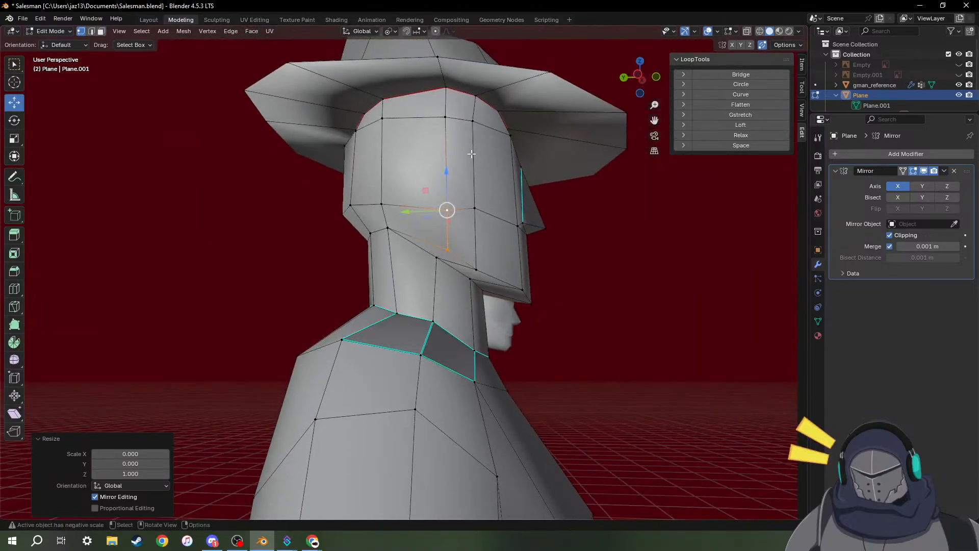
key("2")
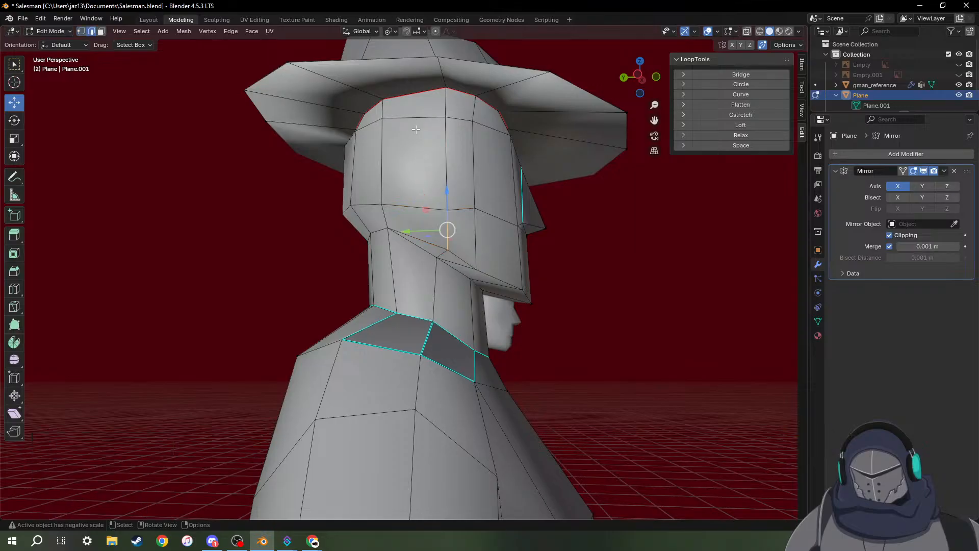
left_click(447, 101, "shift")
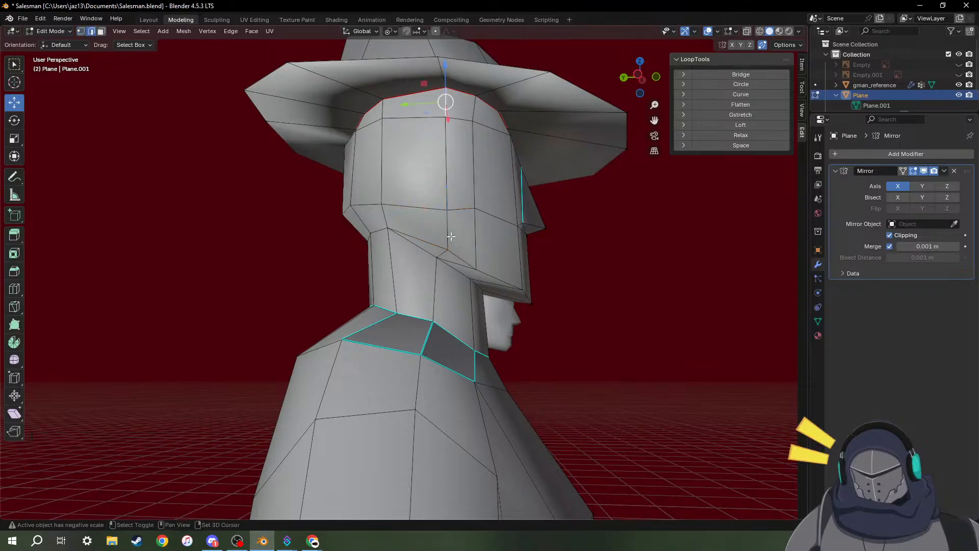
left_click(451, 236, "shift")
left_click(442, 255, "shift")
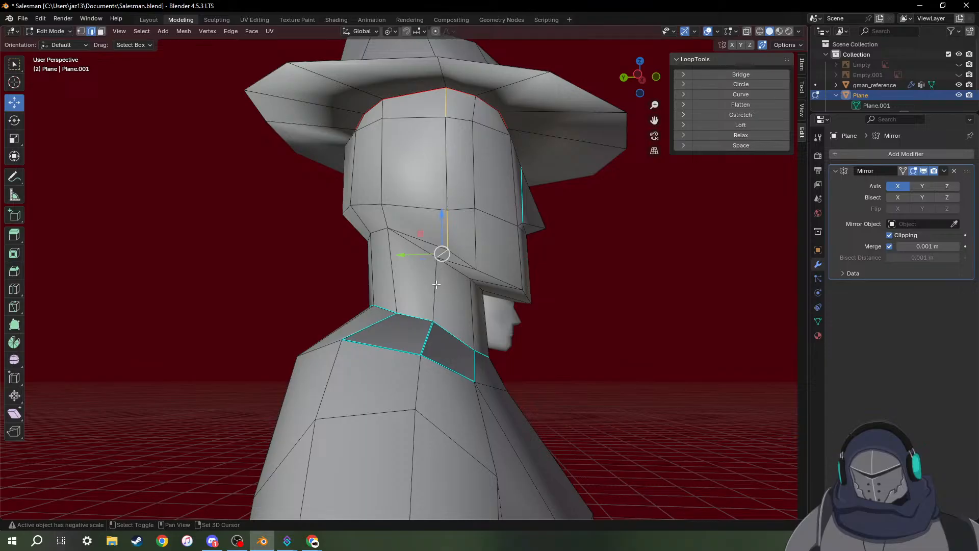
middle_click_drag(487, 317, 452, 171)
left_click(449, 171, "shift")
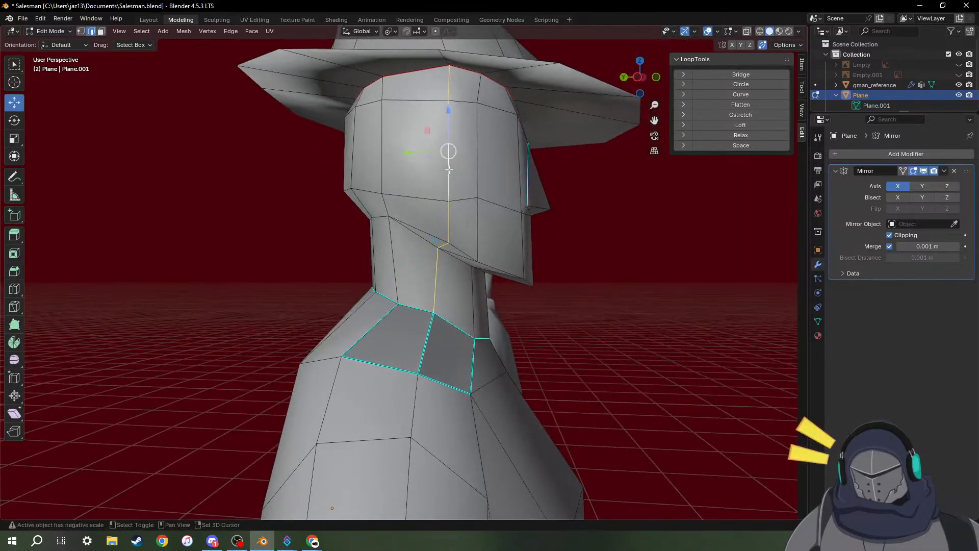
middle_click_drag(462, 277, 463, 254)
right_click(462, 250)
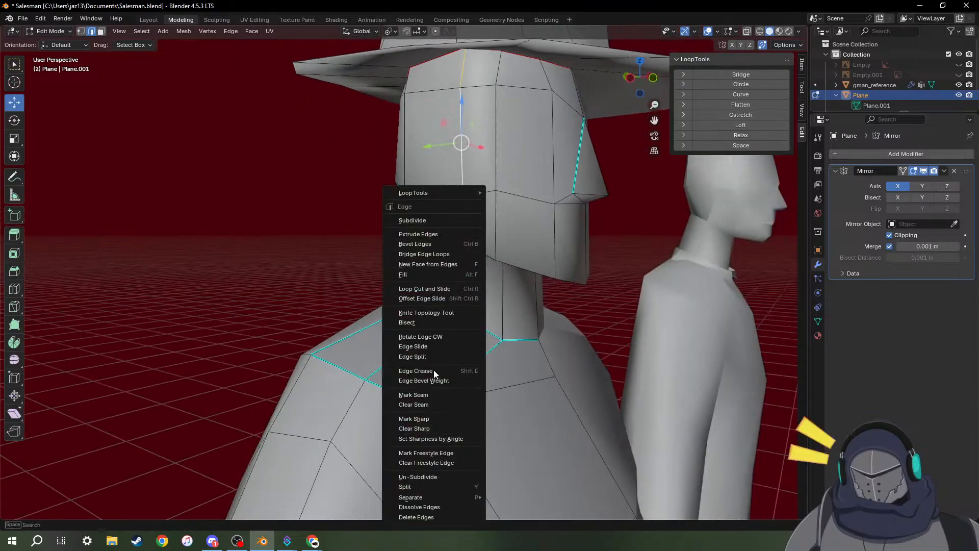
left_click(427, 396)
Try selecting the sharp edge path around the front of the neck's base.
middle_click_drag(505, 282, 507, 357)
left_click(276, 301)
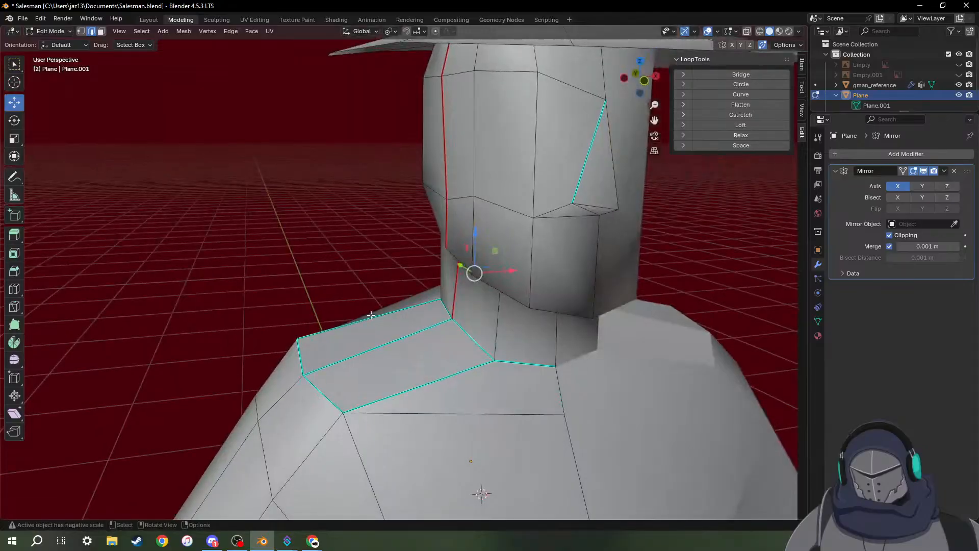
left_click(531, 364, "ctrl")
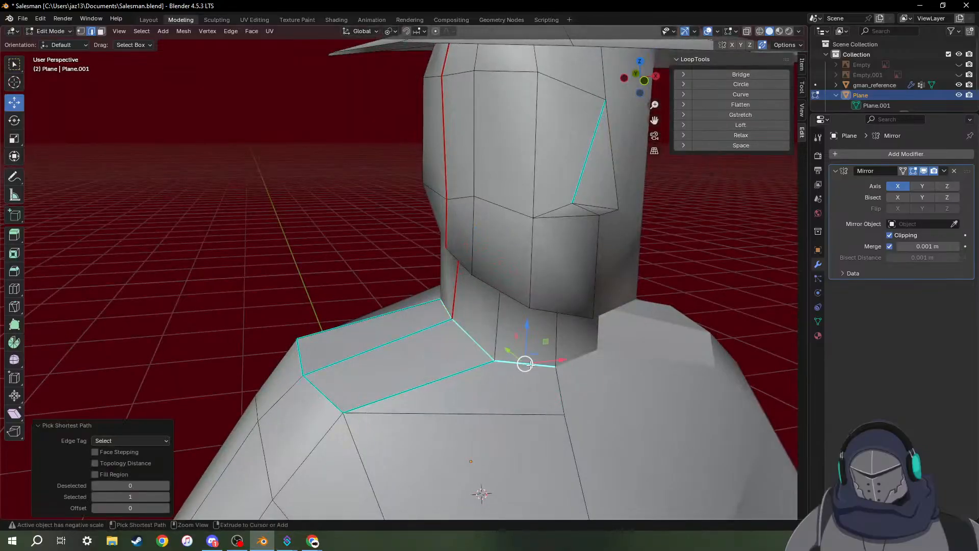
left_click(442, 358)
middle_click_drag(461, 358, 528, 356)
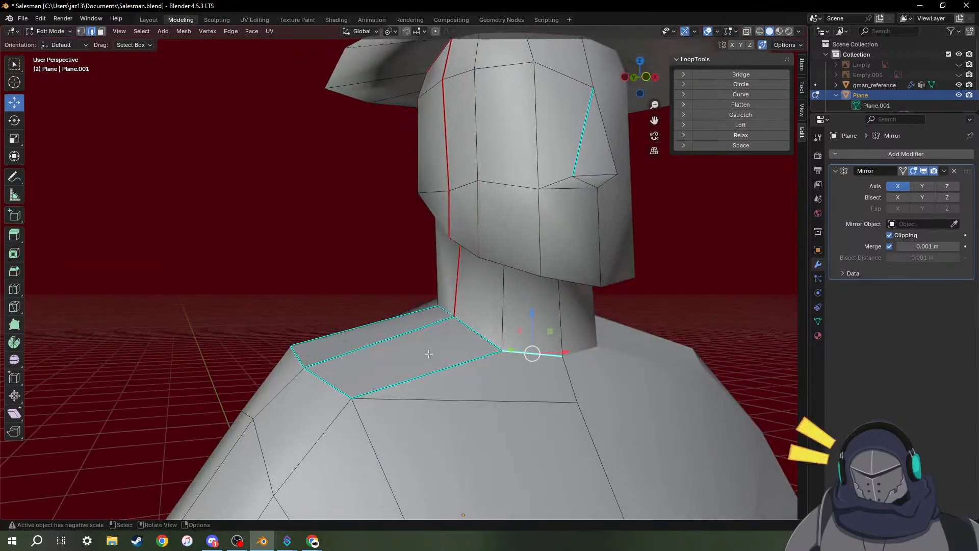
scroll(646, 373, "down", 4)
middle_click_drag(759, 378, 459, 288)
scroll(611, 327, "down", 5)
scroll(323, 280, "up", 4)
Open the gman_reference mesh in Edit Mode and examine how its collar is built around the neck.
key("Tab")
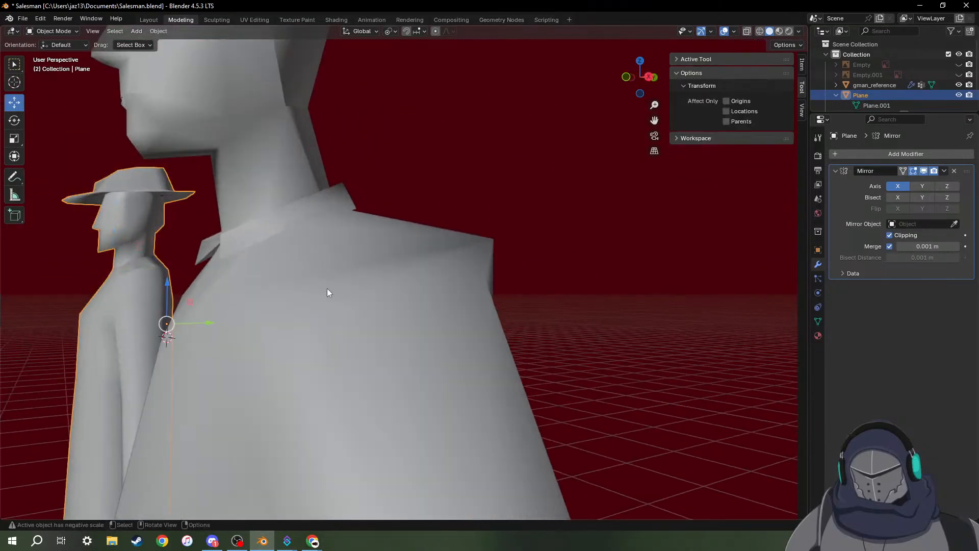
left_click(324, 292)
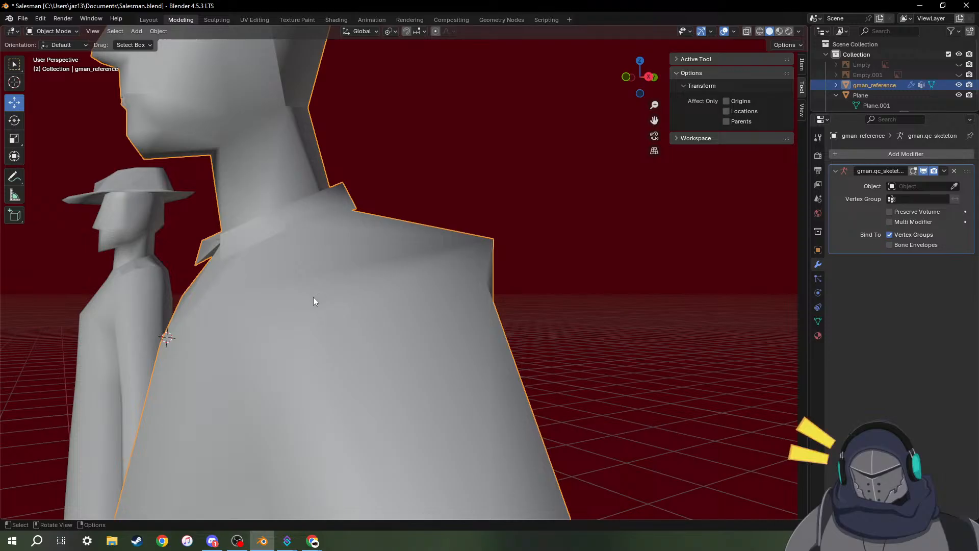
key("Tab")
middle_click_drag(316, 299, 363, 302)
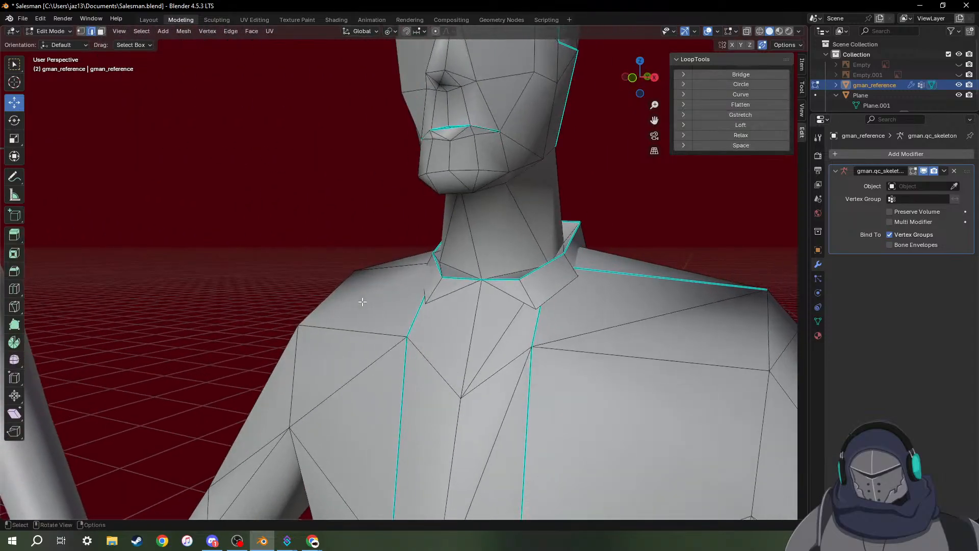
scroll(425, 287, "up", 3)
middle_click_drag(543, 306, 485, 417)
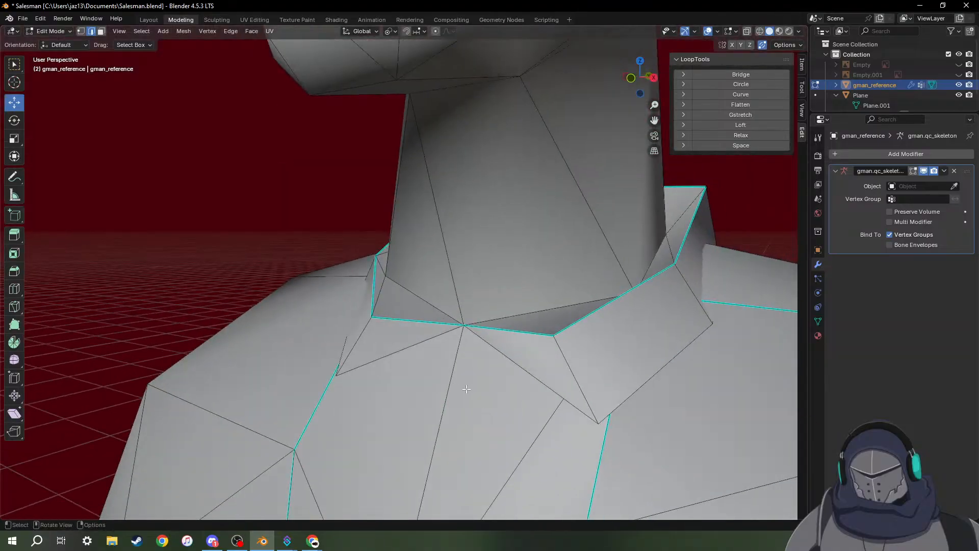
scroll(456, 380, "down", 6)
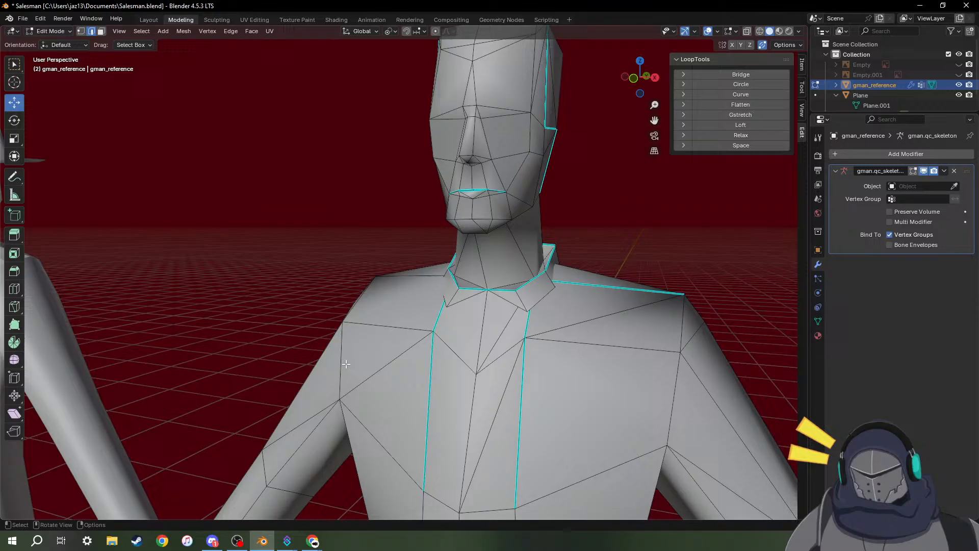
Return to editing the salesman mesh, Plane, with vertex selection at the base of the neck.
middle_click_drag(332, 354, 681, 353, "shift")
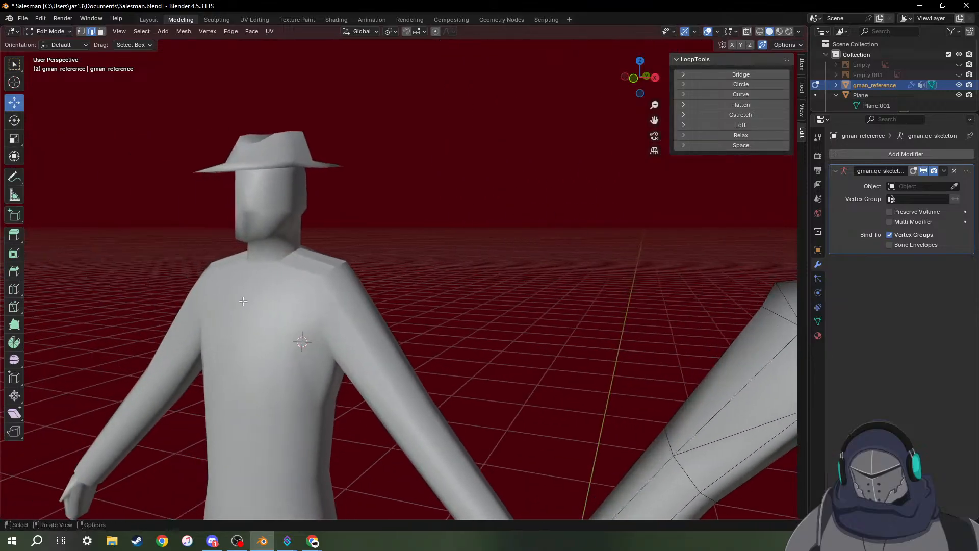
key("Tab")
left_click(270, 259)
key("Tab")
scroll(258, 287, "up", 4)
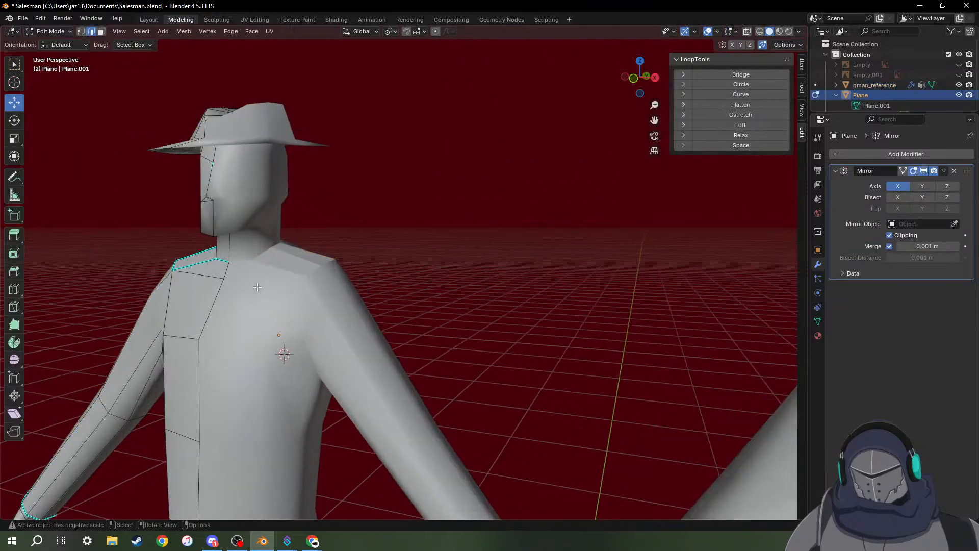
middle_click_drag(164, 278, 182, 300)
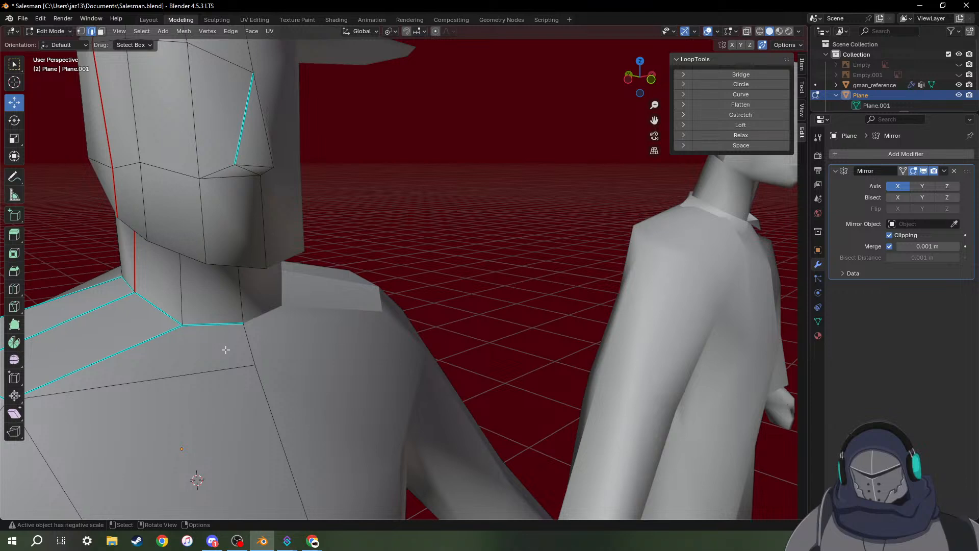
key("1")
left_click(243, 324, "shift")
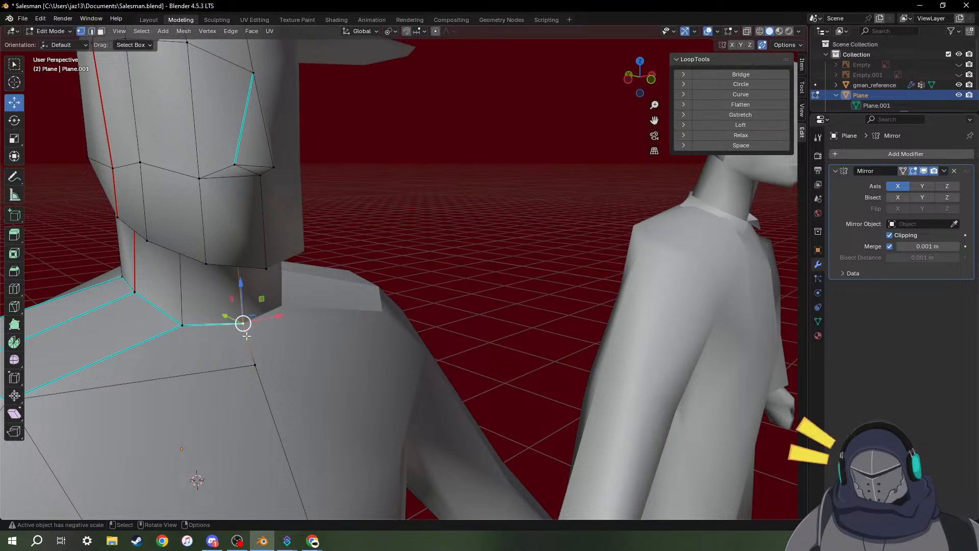
key("g")
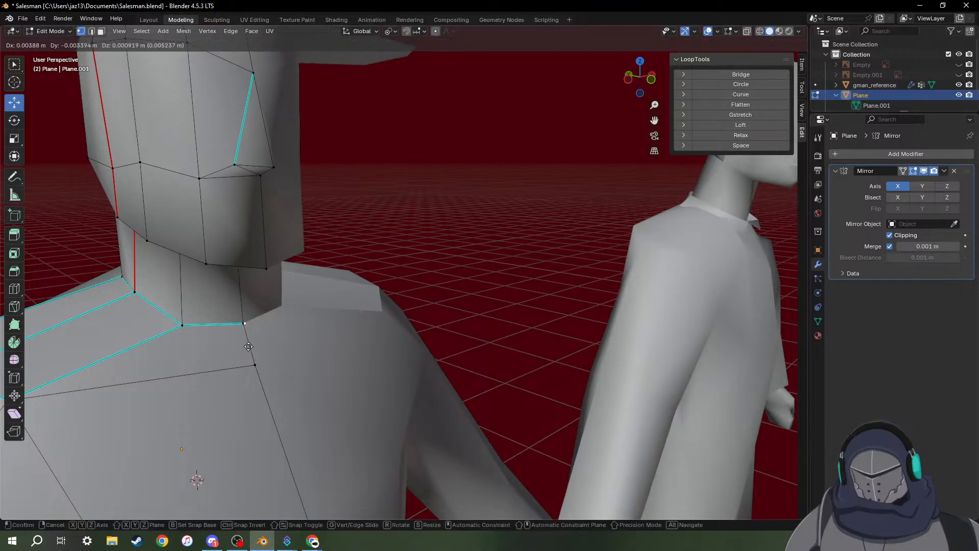
right_click(249, 347)
key("ctrl+z")
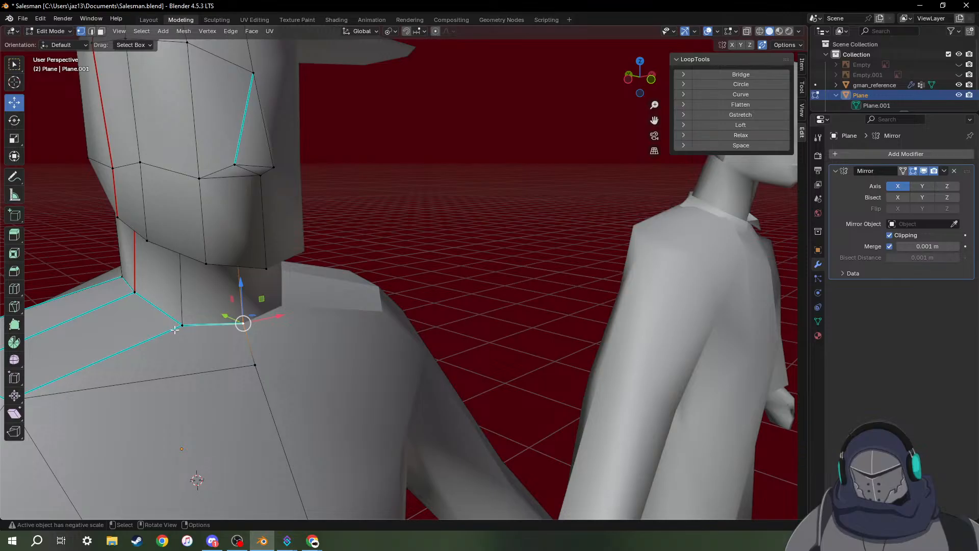
Extrude the neck base's front corner vertex about -0.055 m along Y, then extrude its end towards the centre-front neck vertex.
left_click(176, 332)
left_click(182, 327)
key("g")
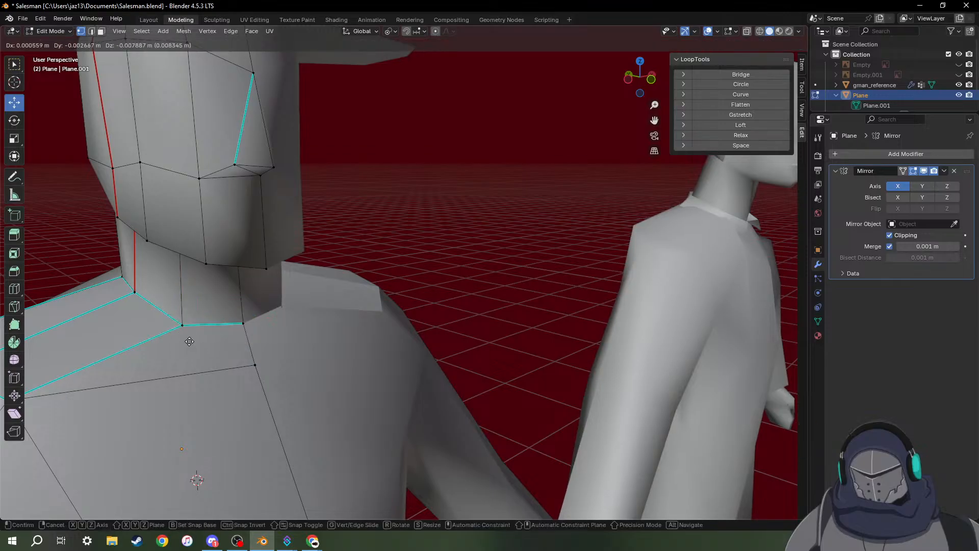
key("z")
key("y")
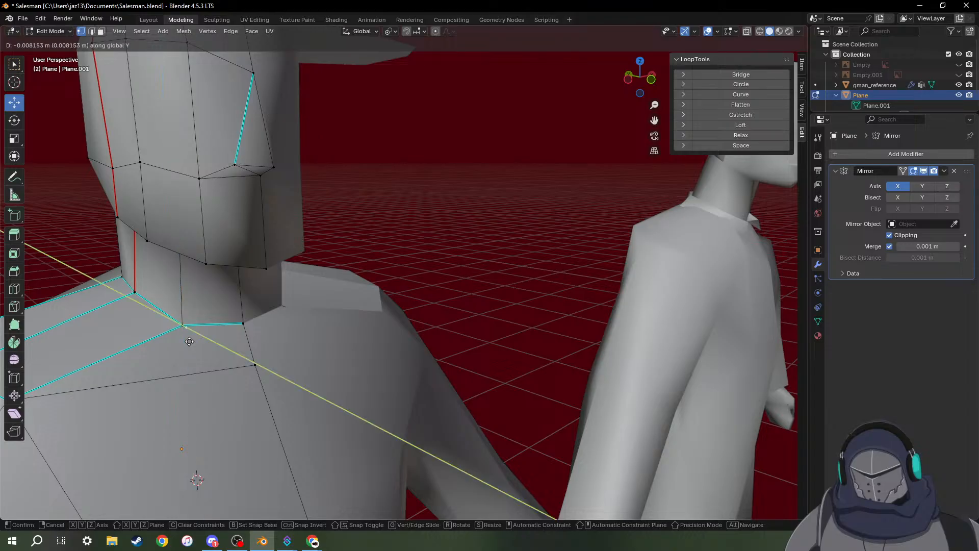
left_click(219, 354)
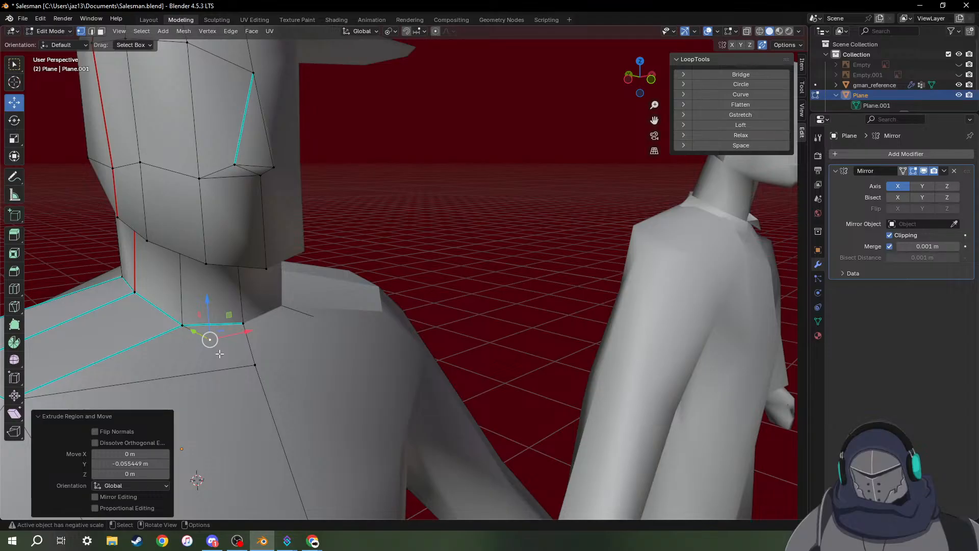
key("g")
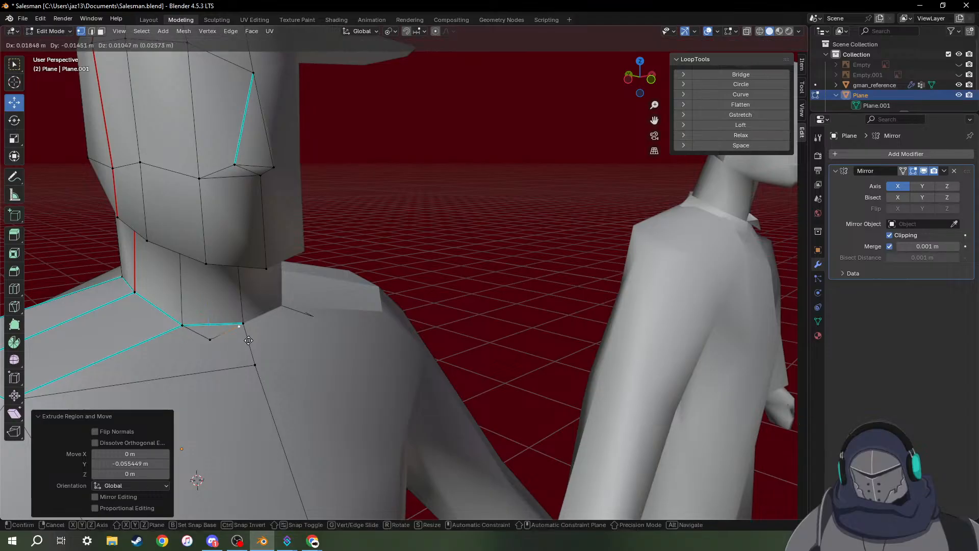
left_click(254, 337)
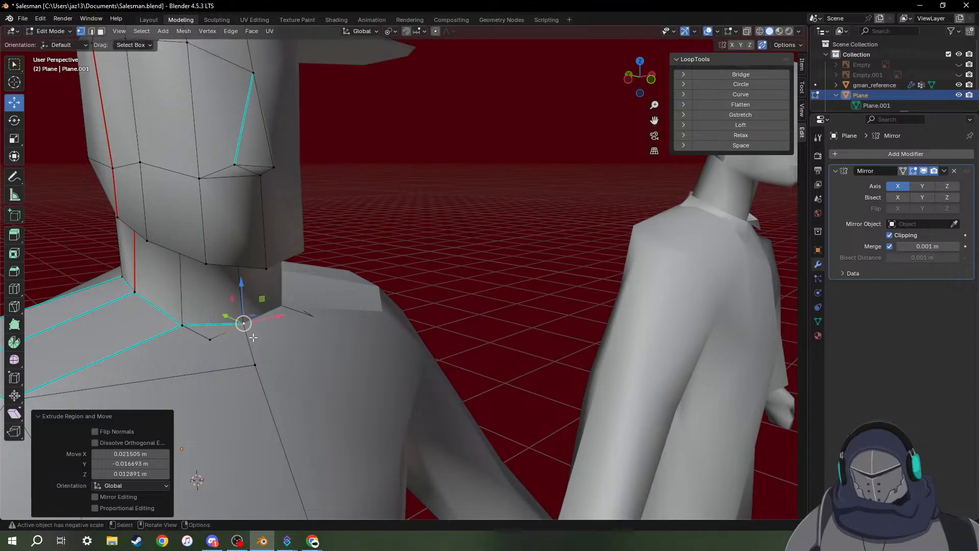
Collapse the end of the extruded collar edge onto the centre-front neck vertex by scaling both to 0.
scroll(236, 349, "up", 5)
middle_click_drag(205, 355, 483, 260, "shift")
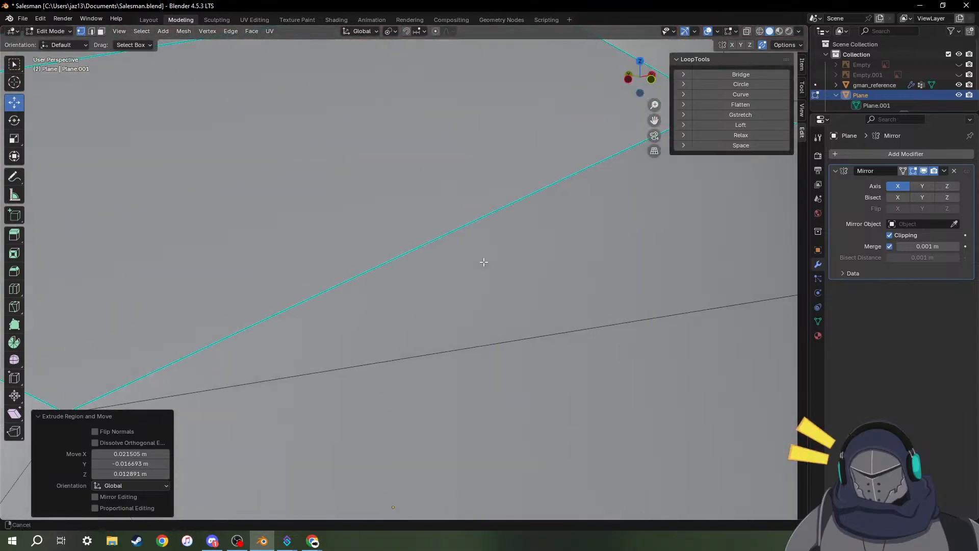
scroll(457, 279, "down", 5)
middle_click_drag(547, 248, 459, 343)
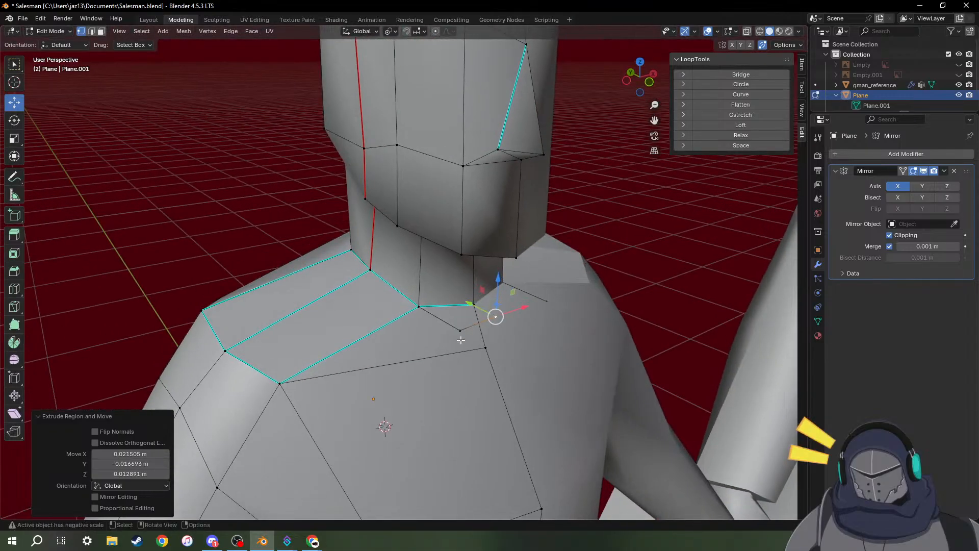
scroll(459, 342, "up", 2)
left_click(504, 318)
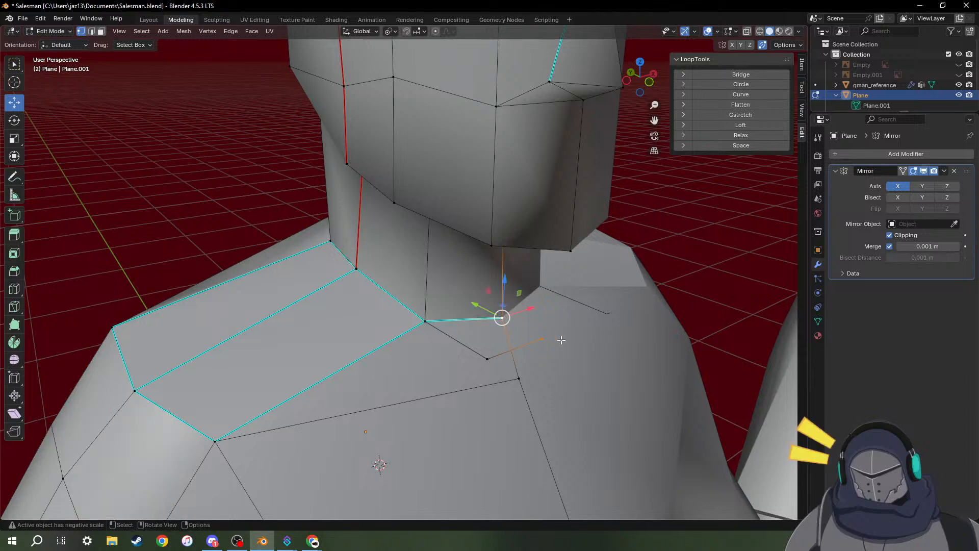
key("s")
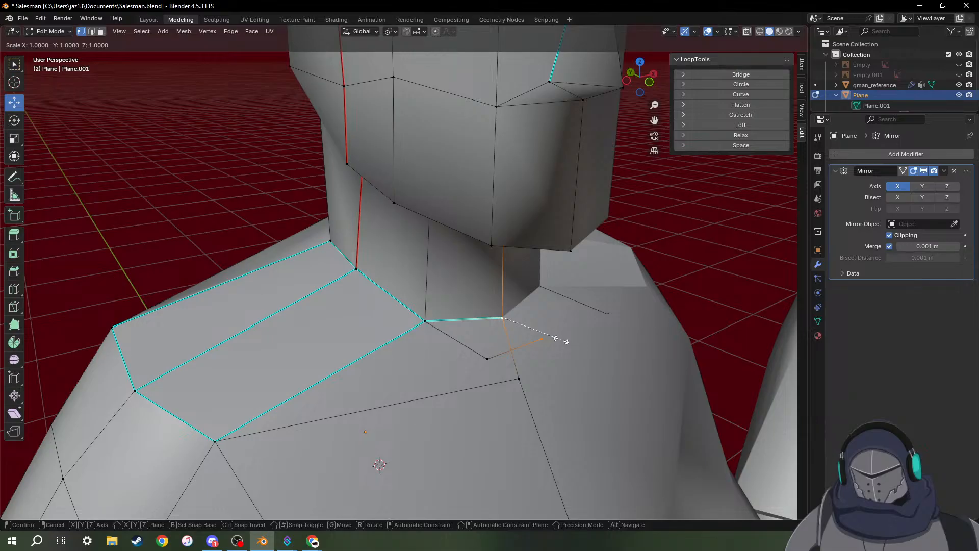
type("0")
key("Return")
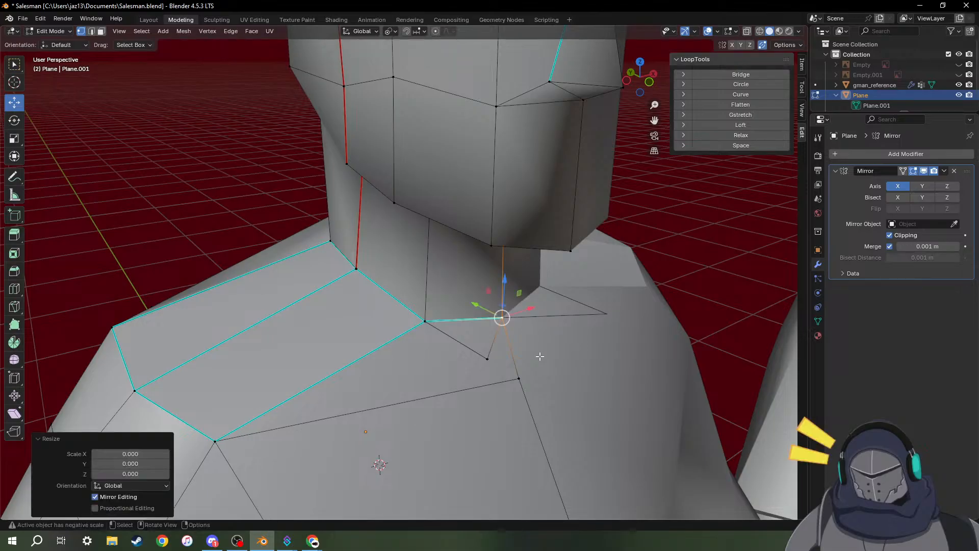
Fill the triangular collar flap between the two extruded edges and the front neckline edge with a face.
scroll(537, 389, "up", 10)
scroll(538, 393, "down", 8)
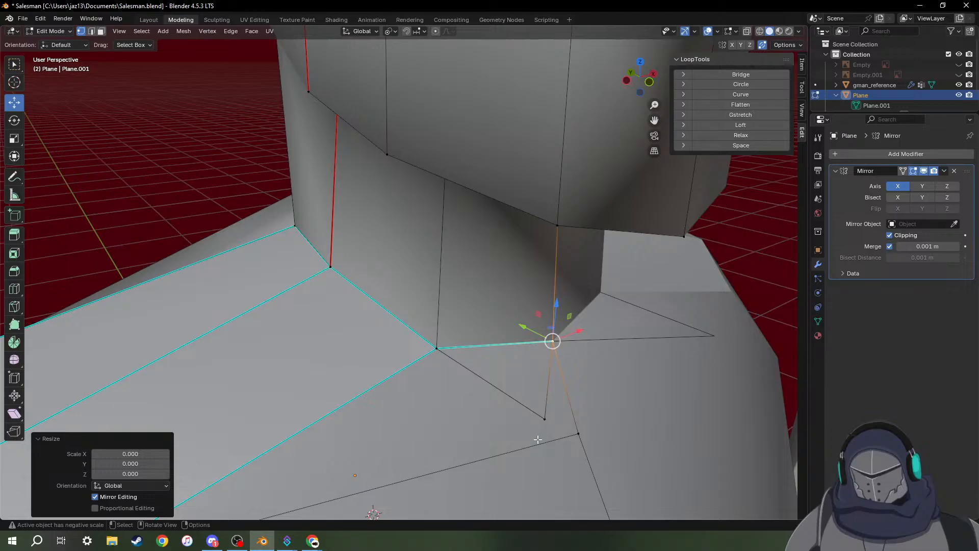
scroll(538, 439, "down", 8)
middle_click_drag(616, 396, 604, 280)
middle_click_drag(295, 269, 442, 234)
left_click(291, 231, "shift")
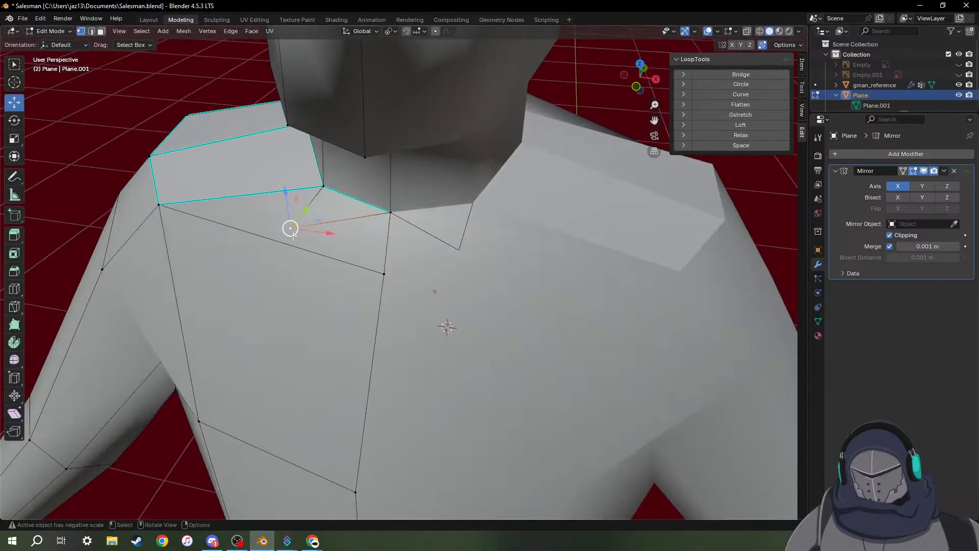
key("2")
left_click(312, 212, "shift")
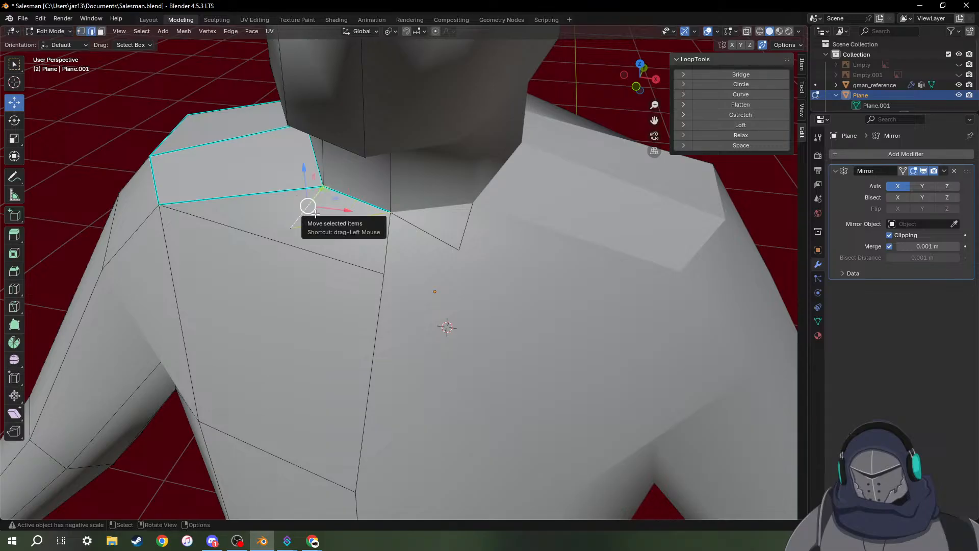
key("f")
middle_click_drag(338, 242, 357, 230)
mouse_move(425, 150)
middle_mouse_down()
mouse_move(418, 157)
mouse_move(419, 141)
middle_mouse_up()
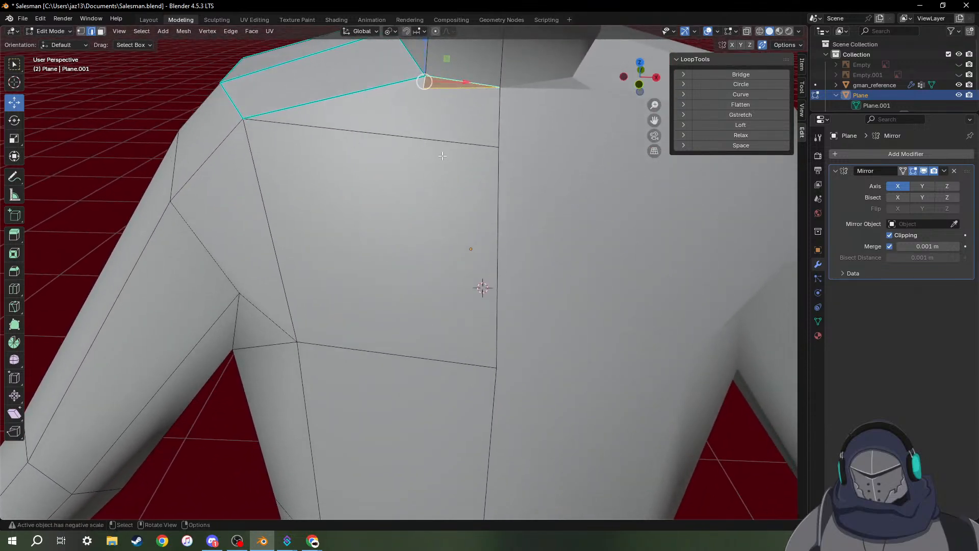
scroll(476, 123, "down", 6)
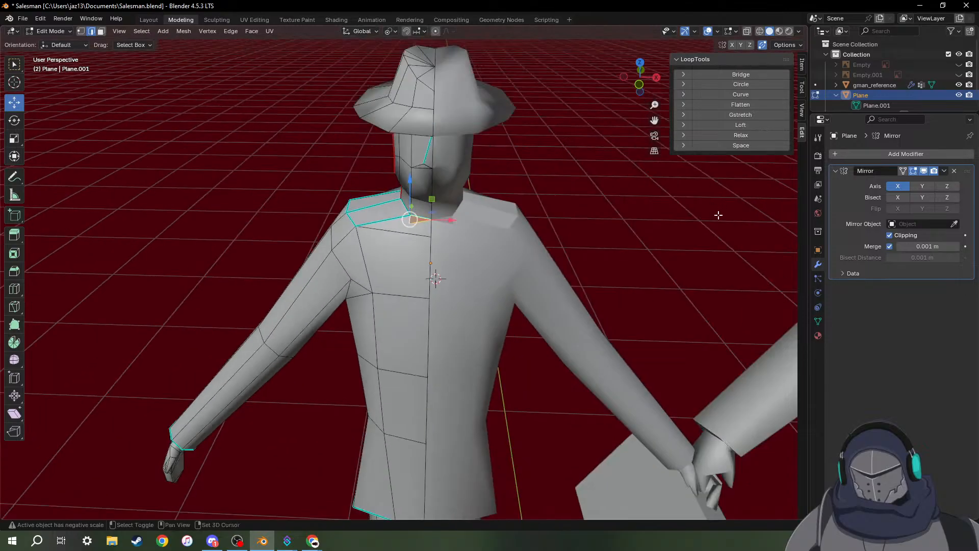
Examine the reference figure's collar flaps around the neckline for comparison with the salesman's neckline.
middle_click_drag(717, 214, 202, 117, "shift")
scroll(457, 173, "up", 1)
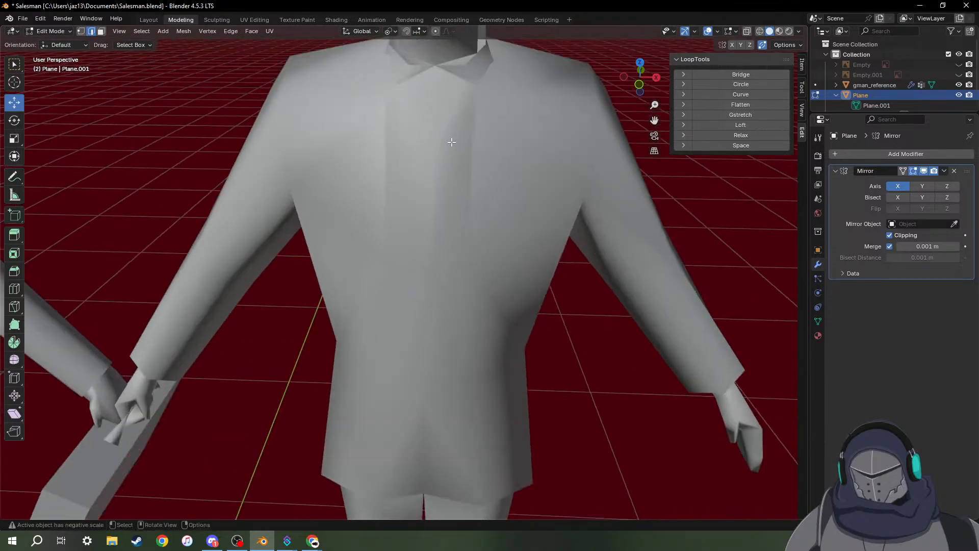
scroll(452, 143, "up", 2)
middle_click_drag(455, 50, 435, 203, "shift")
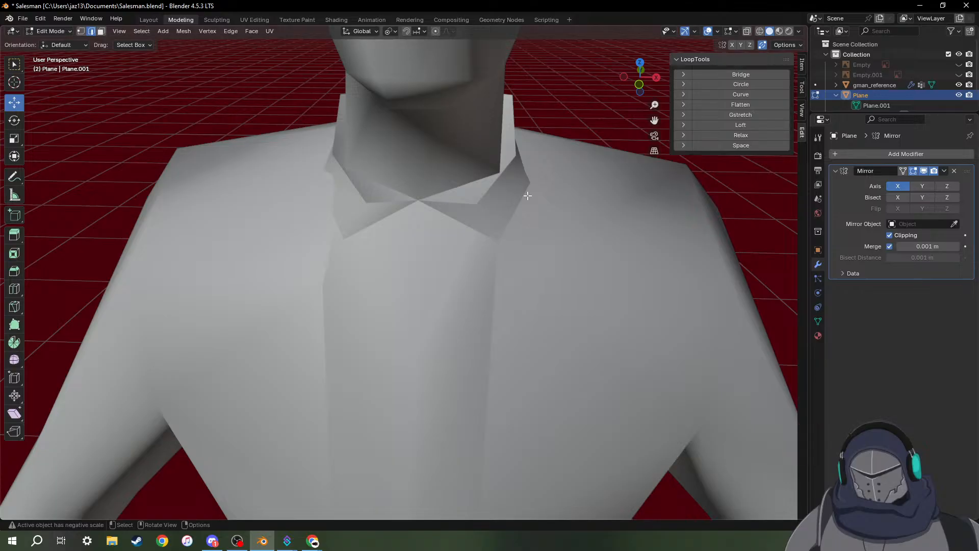
middle_click_drag(268, 251, 473, 207)
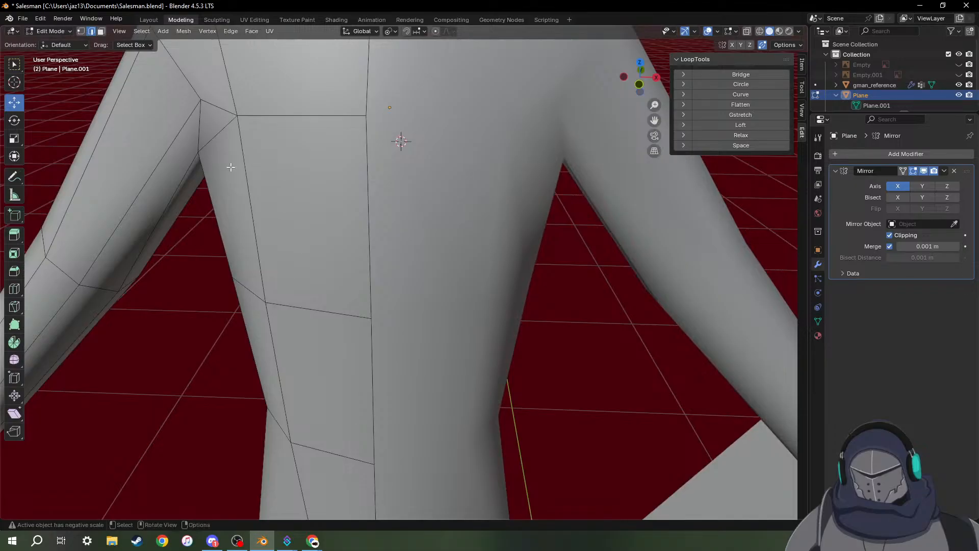
mouse_move(304, 117)
middle_mouse_down()
mouse_move(327, 186)
mouse_move(315, 132)
middle_mouse_up()
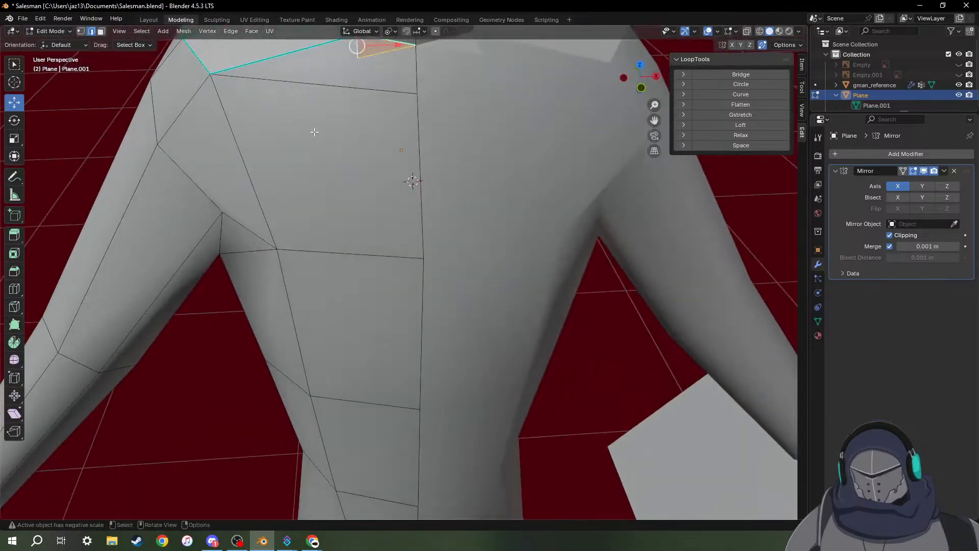
middle_click(357, 57, "alt")
scroll(418, 283, "up", 6)
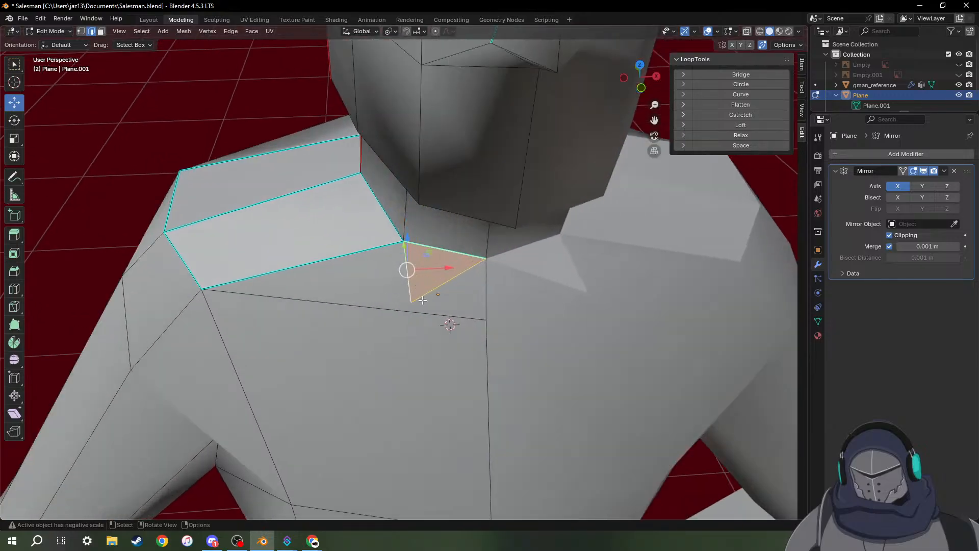
Extrude the collar flap's front tip vertex slightly outward and down, then extrude its end about 0.054 m along X towards the centre line.
middle_click_drag(422, 300, 415, 266)
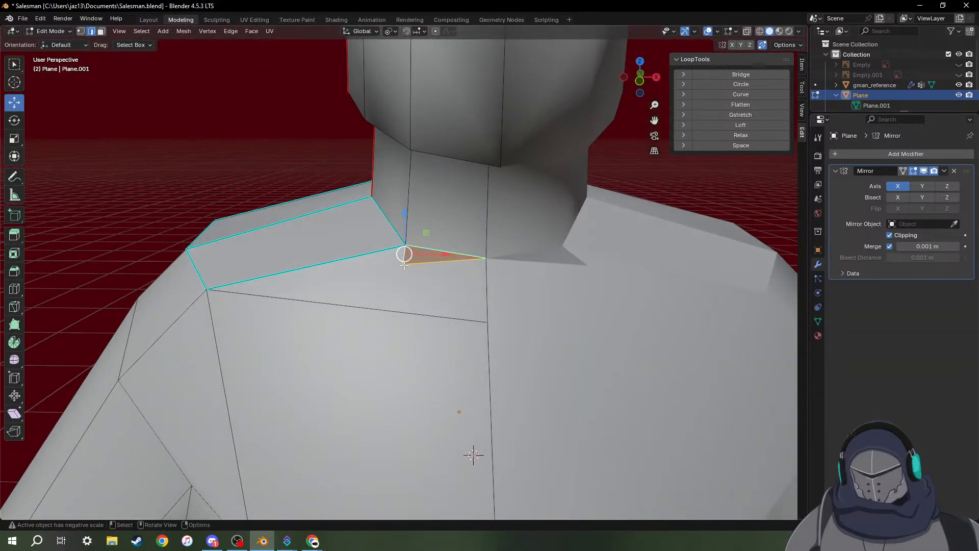
left_click(404, 265)
key("1")
left_click(403, 264)
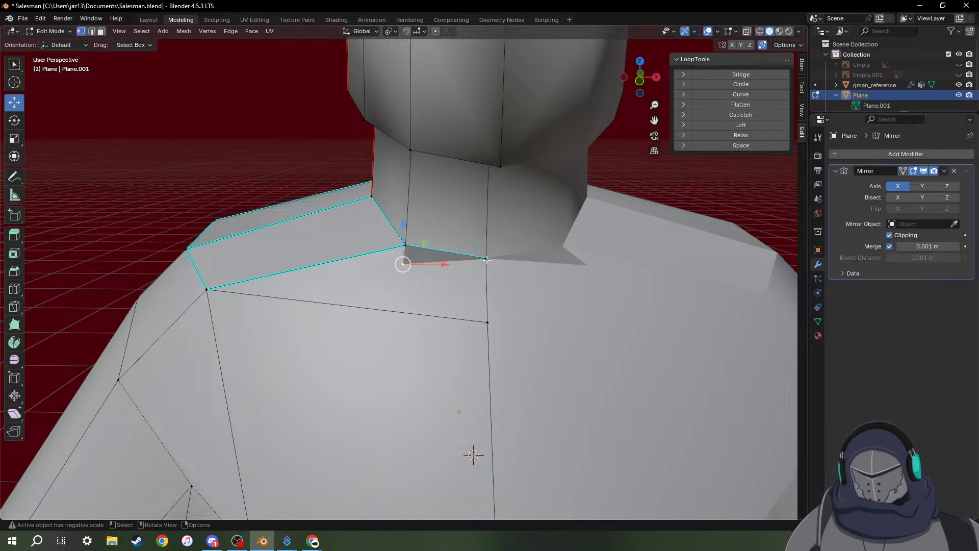
key("e")
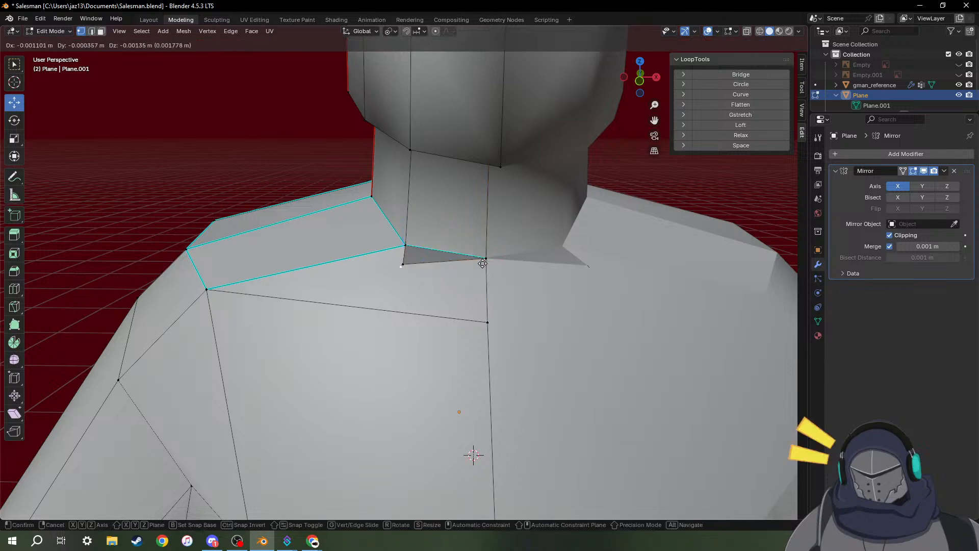
left_click(463, 285)
key("g")
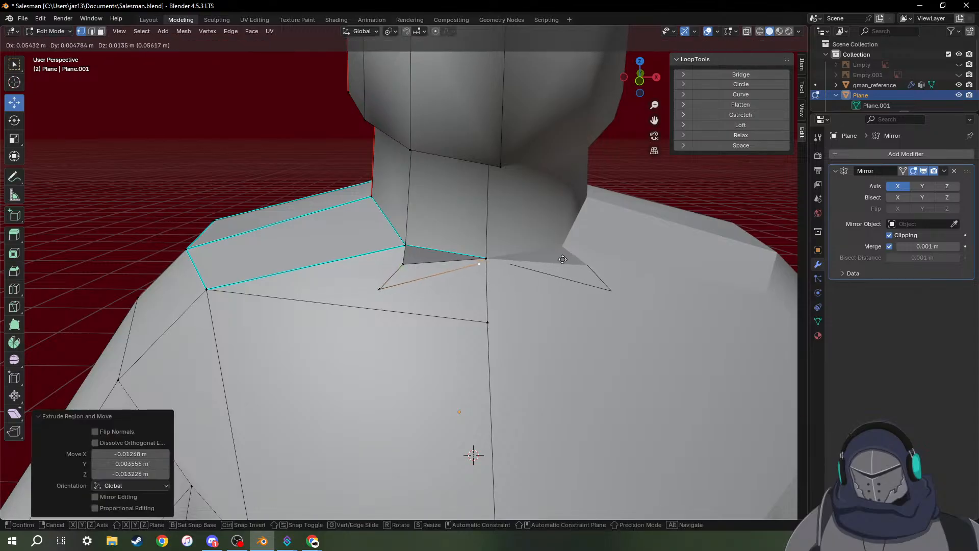
left_click(493, 268)
Collapse the end of the newly extruded edge onto the centre-front neck vertex by scaling both to 0.
middle_click_drag(492, 268, 501, 289)
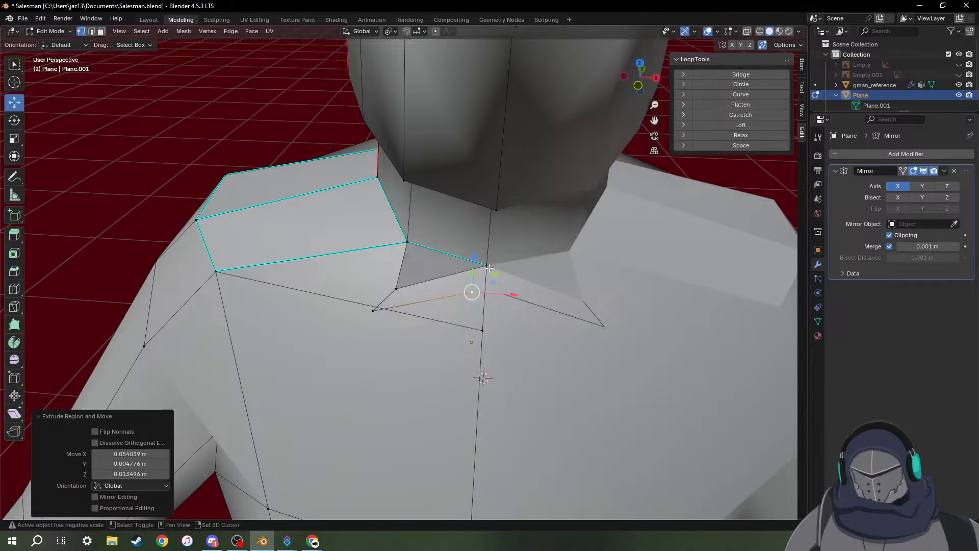
left_click(490, 270, "shift")
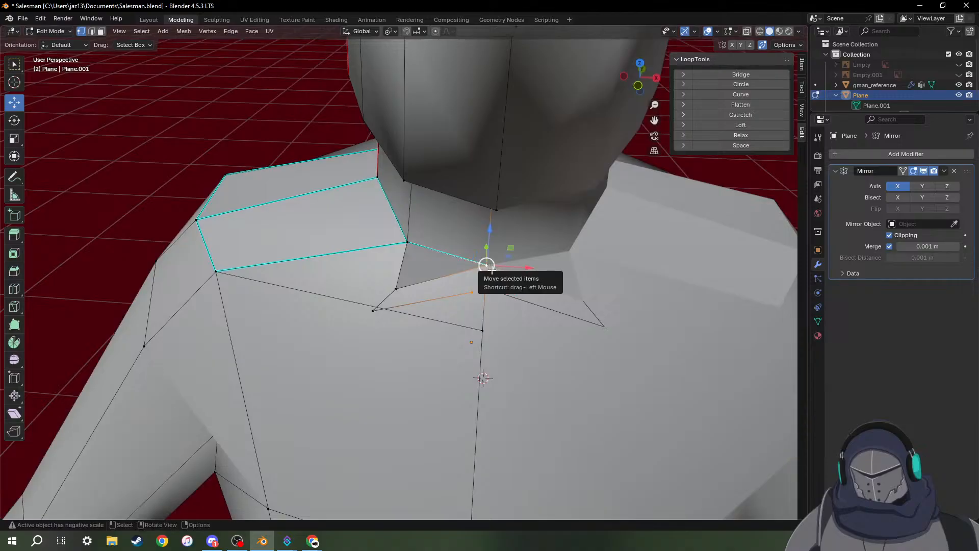
key("s")
key("0")
key("Return")
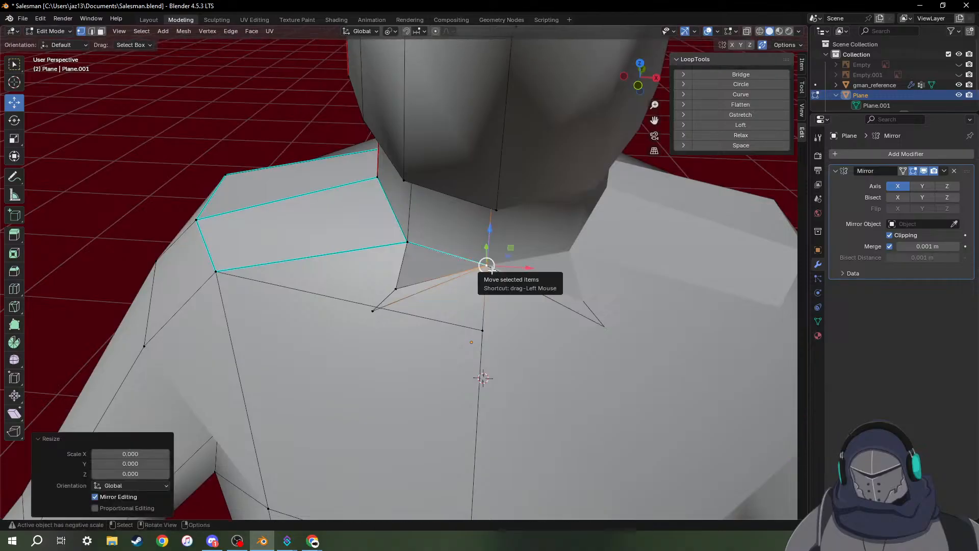
Lower the flap's outer extruded vertex along Z, then move it about 0.005 m along Y towards the chest.
scroll(407, 316, "up", 5)
middle_click_drag(427, 353, 473, 310)
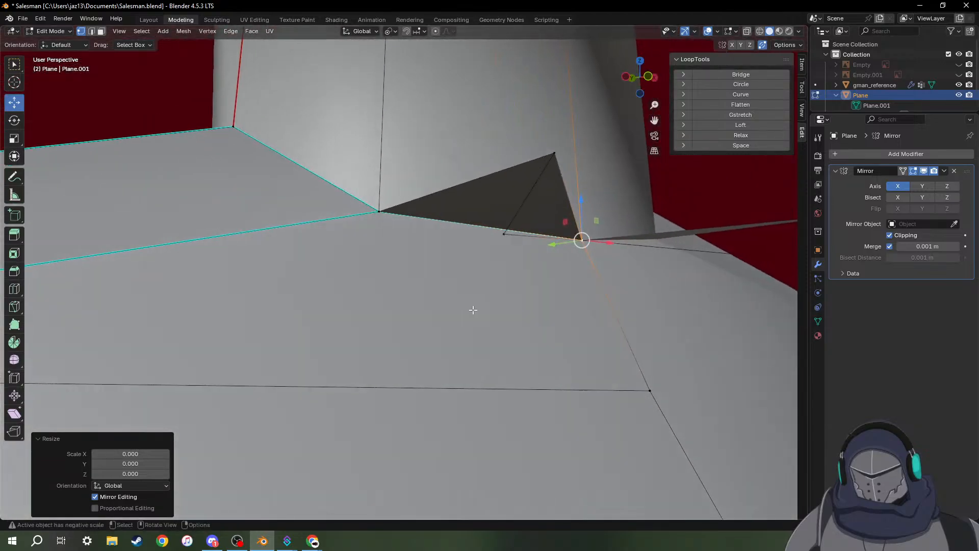
left_click(504, 234)
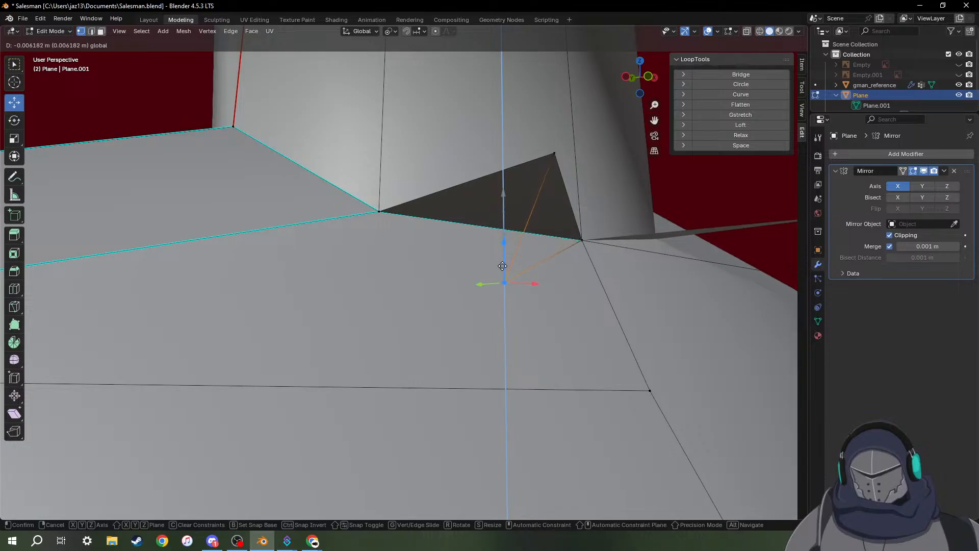
left_click(496, 288)
left_click_drag(488, 290, 454, 292)
mouse_move(510, 305)
middle_mouse_down()
mouse_move(468, 310)
mouse_move(518, 322)
middle_mouse_up()
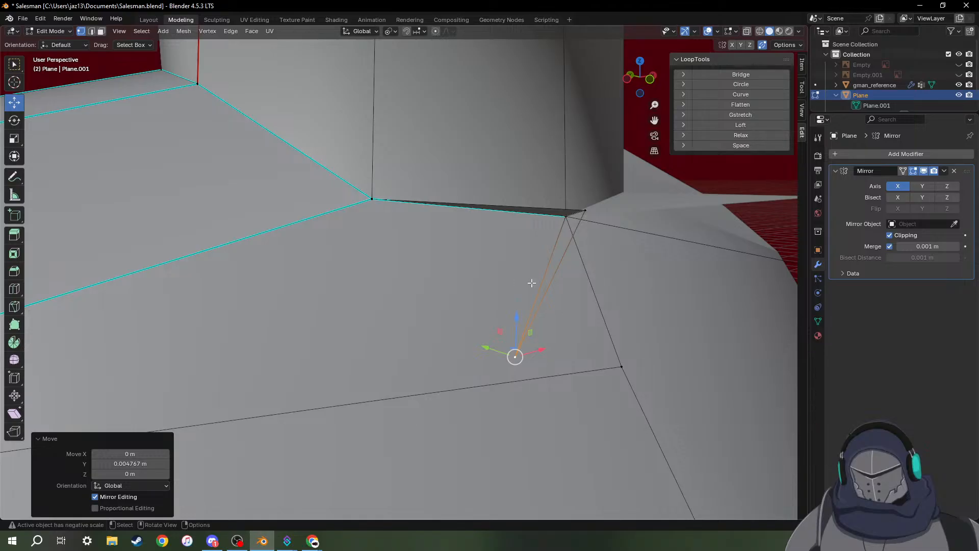
middle_click_drag(531, 282, 529, 281)
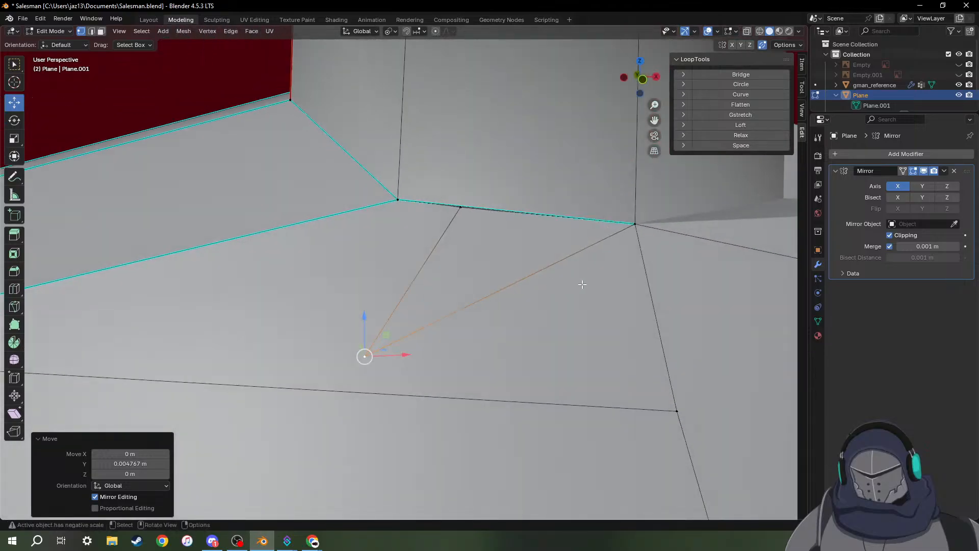
Fill a triangular face between the lowered vertex, the centre-front neck vertex and the collar flap's front tip.
left_click(633, 225, "shift")
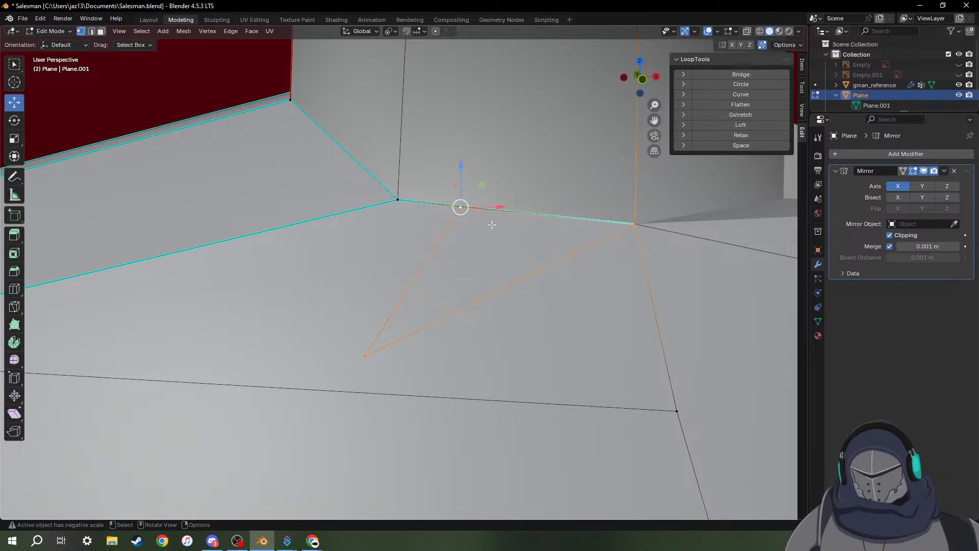
key("f")
middle_click_drag(520, 258, 523, 280)
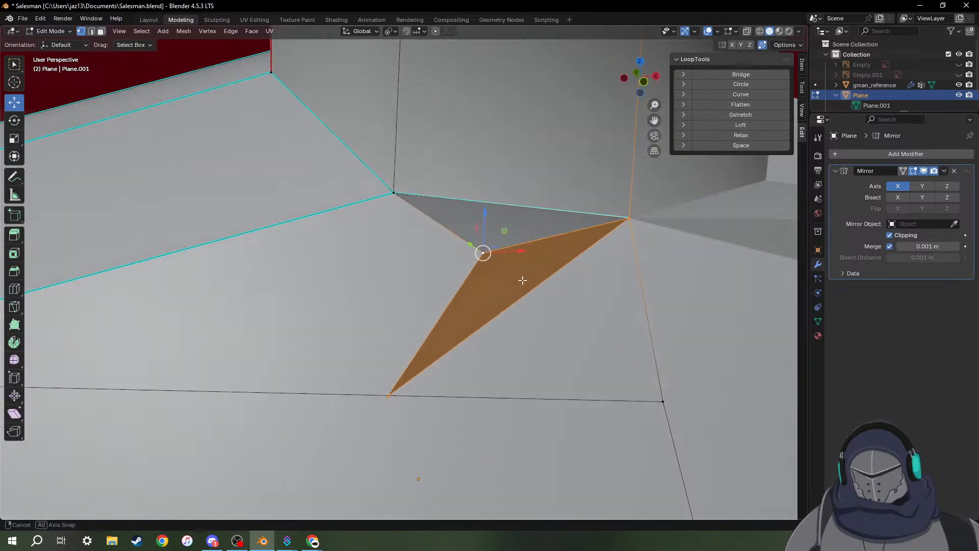
middle_click_drag(494, 312, 522, 312)
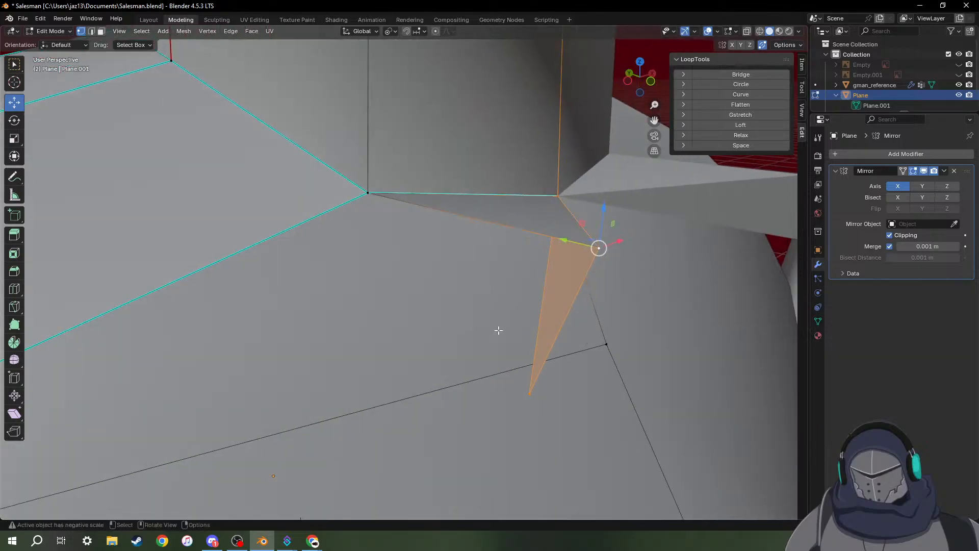
Extrude the flap's lowest vertex towards the neck's front corner and collapse its end onto the corner vertex by scaling to 0.
left_click(532, 396)
key("g")
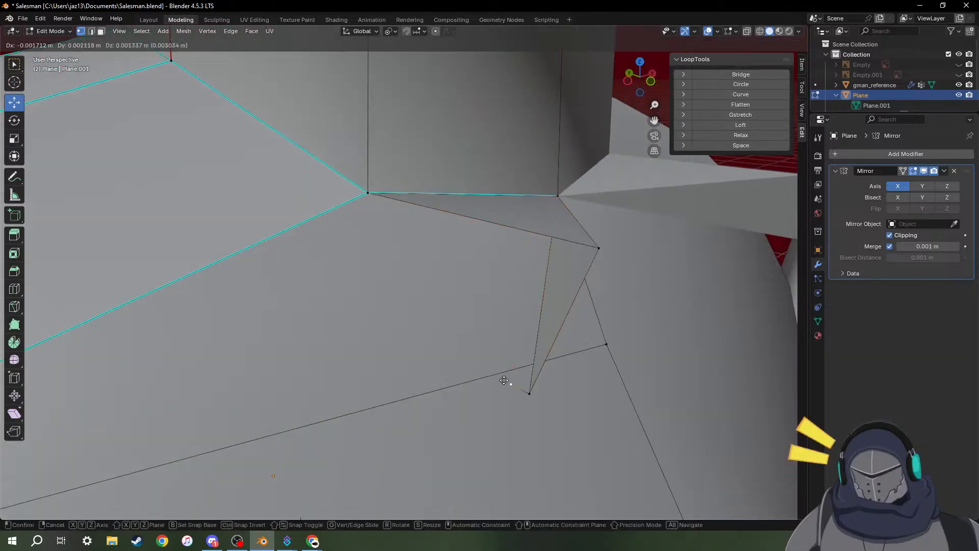
left_click(453, 299)
left_click(368, 192)
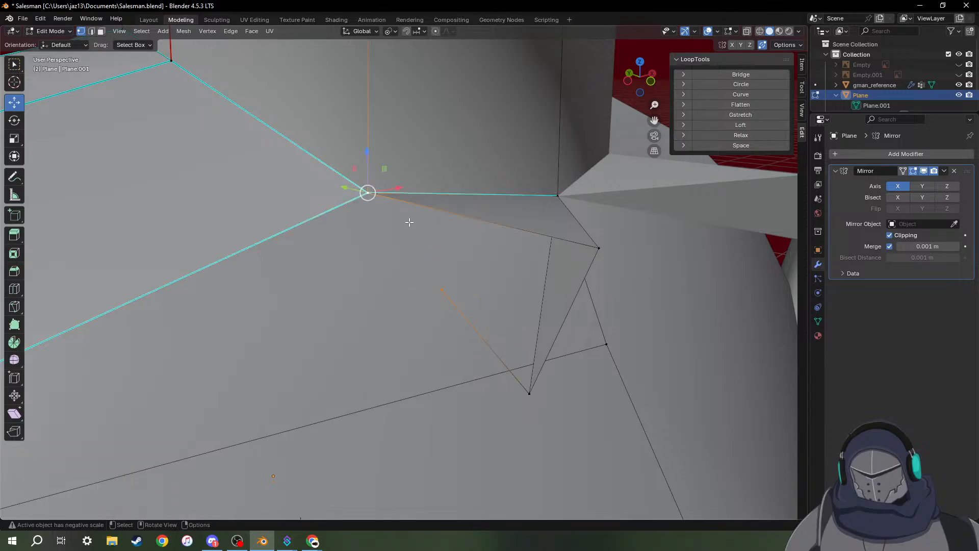
key("s")
key("0")
key("Return")
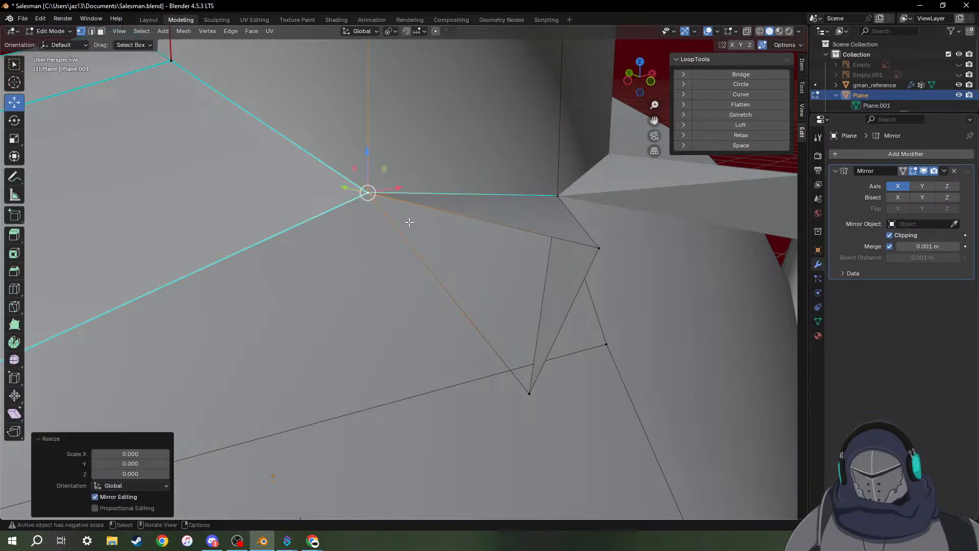
Fill a face between the flap's side edge and the edge extruded to the neck's front corner.
key("2")
left_click(488, 222)
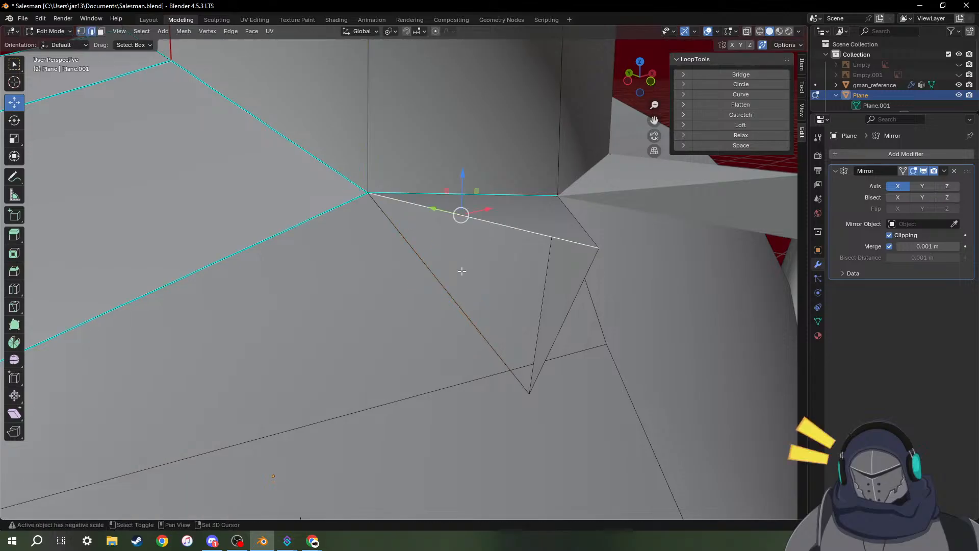
left_click(453, 305, "shift")
key("f")
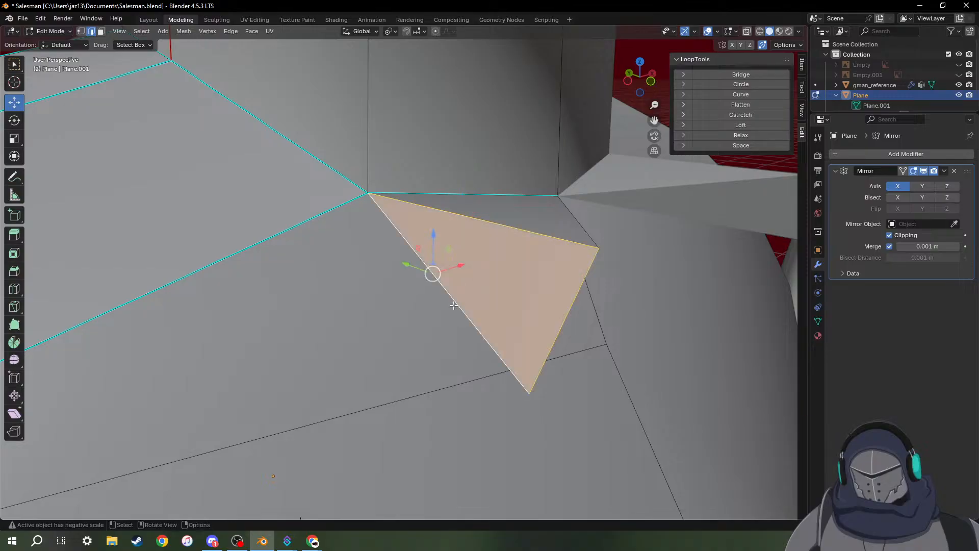
mouse_move(558, 292)
middle_mouse_down()
mouse_move(507, 278)
mouse_move(547, 311)
mouse_move(554, 293)
mouse_move(561, 305)
middle_mouse_up()
Undo the side face and the collapse onto the neck corner, then delete the leftover extruded vertex.
key("ctrl+z")
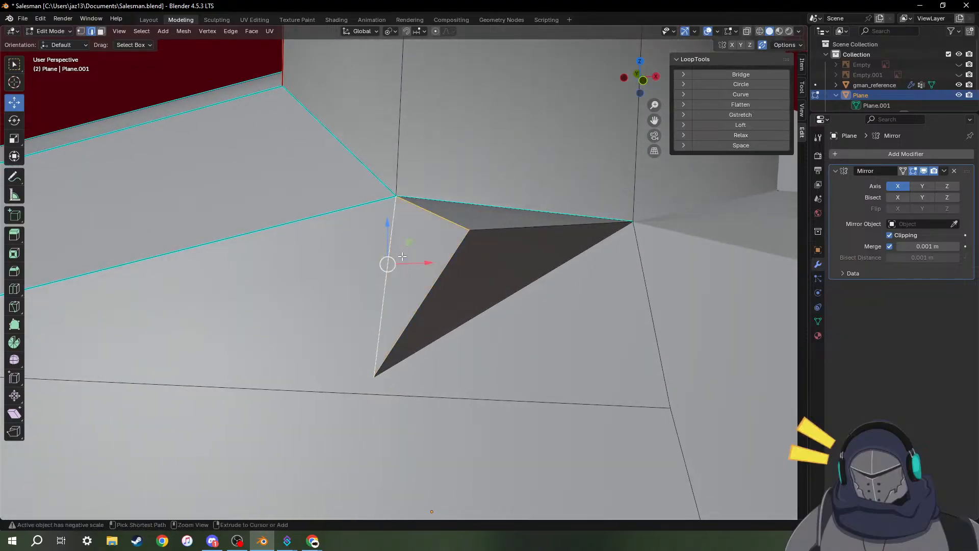
key("ctrl+z")
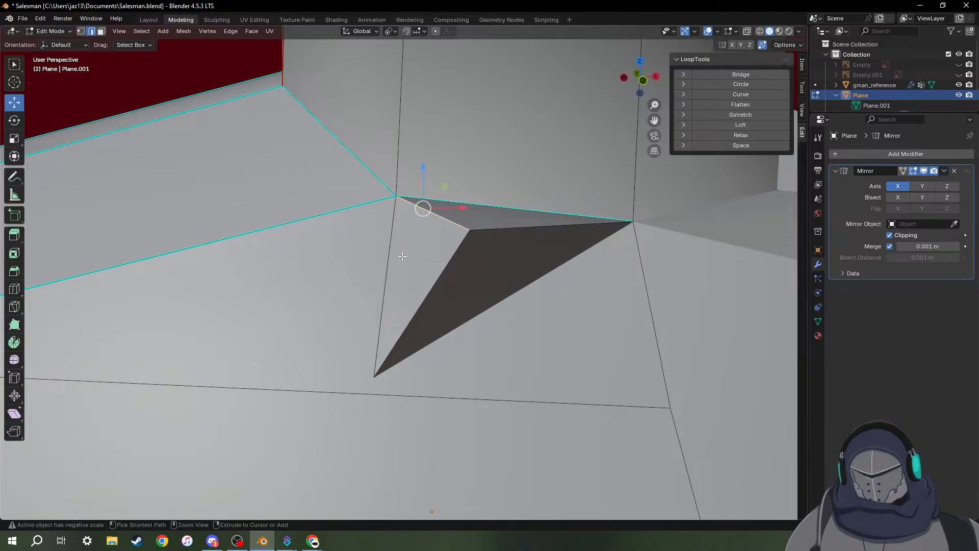
key("1")
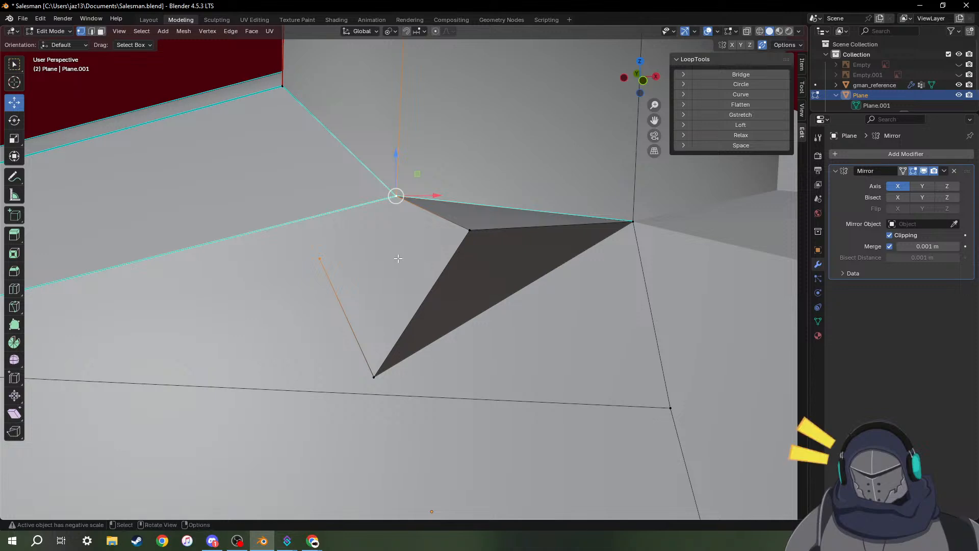
left_click(322, 259)
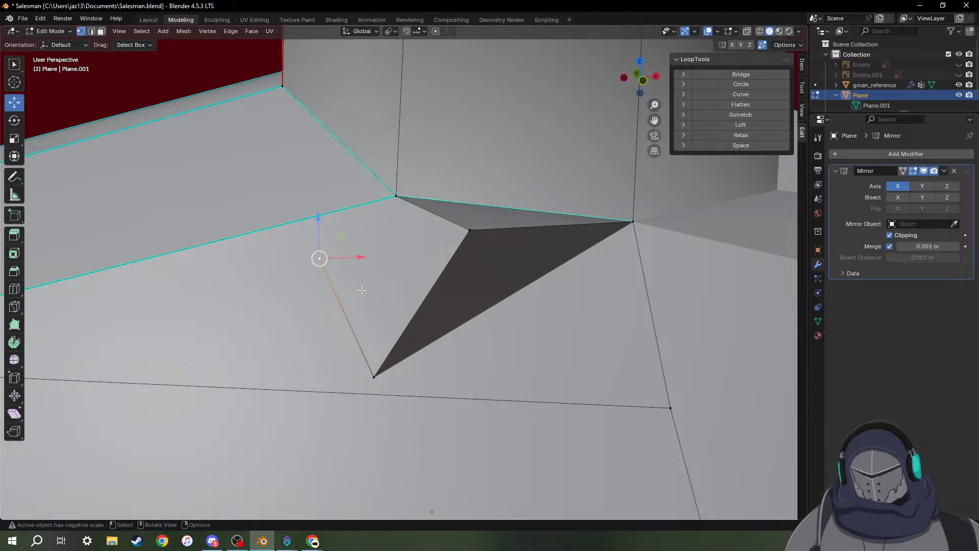
key("x")
left_click(313, 285)
middle_click_drag(312, 284, 408, 270)
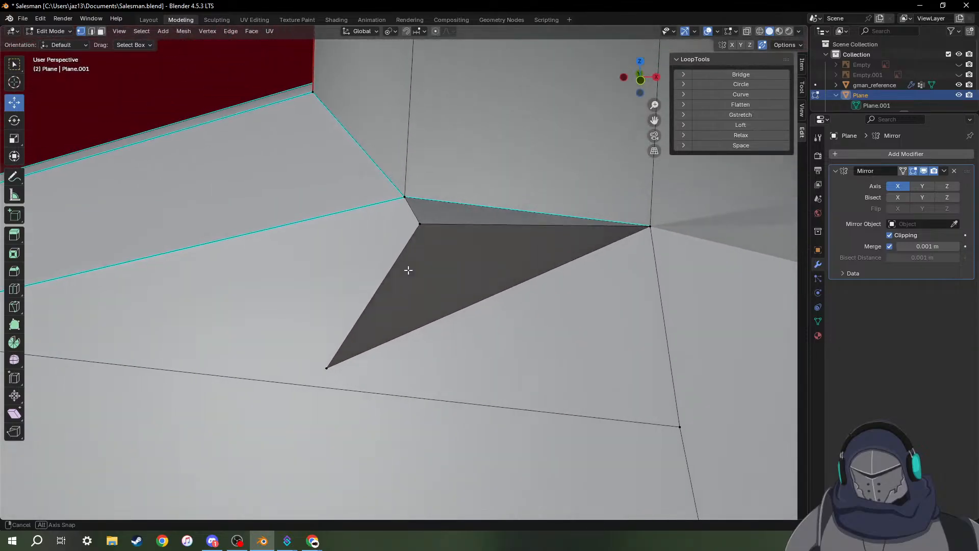
Extrude the edges along the side and back of the neck's base upward about 0.011 m along Z.
scroll(409, 270, "down", 5)
middle_click_drag(558, 307, 485, 315, "shift")
scroll(485, 314, "down", 4)
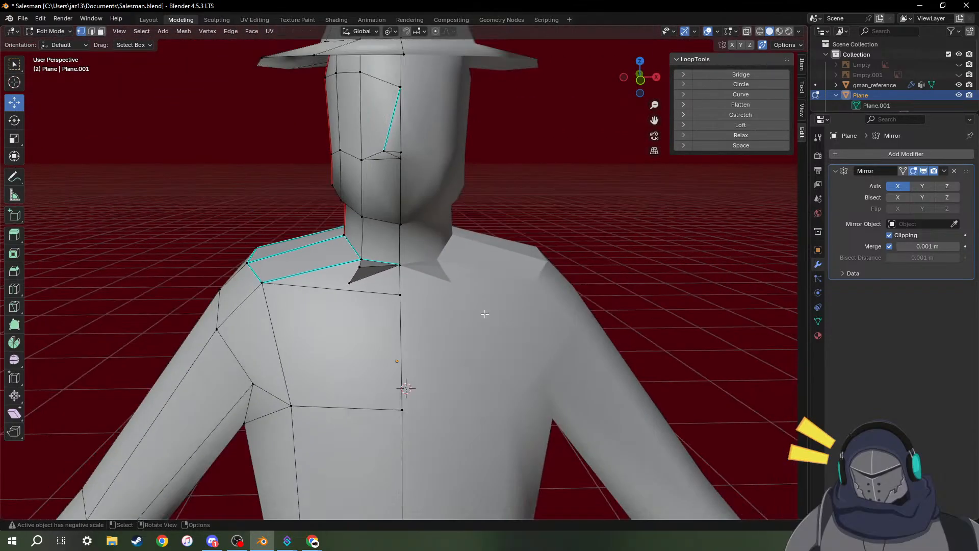
middle_click_drag(642, 330, 610, 330)
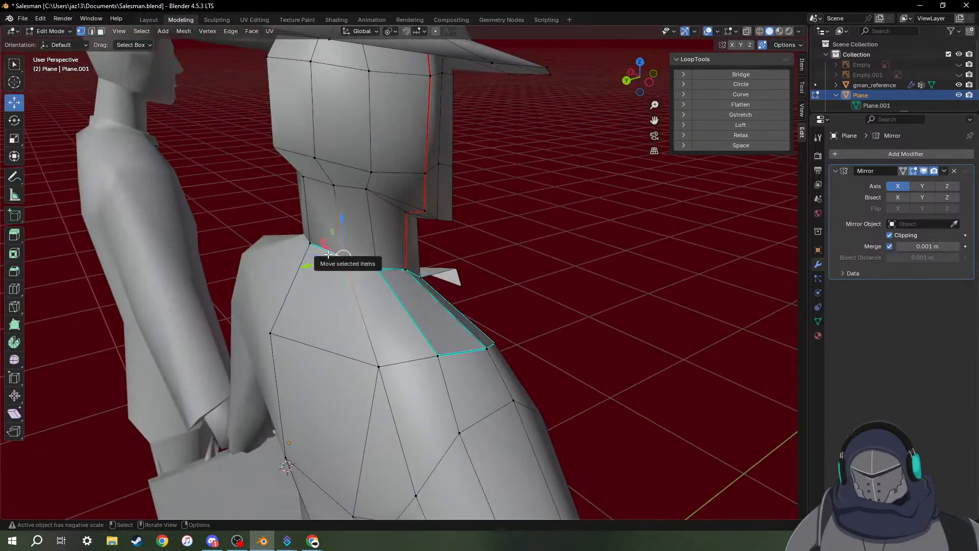
key("2")
middle_click_drag(354, 264, 260, 282)
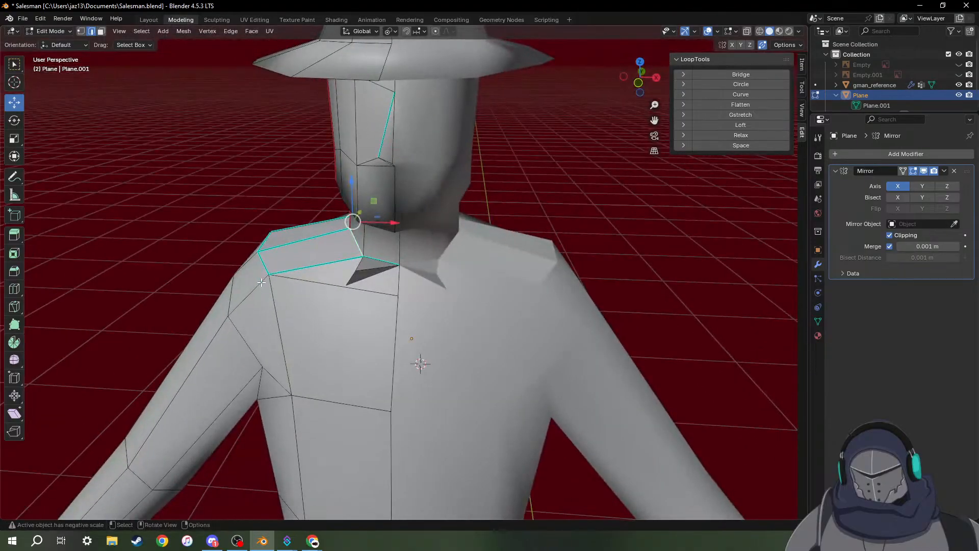
key("g")
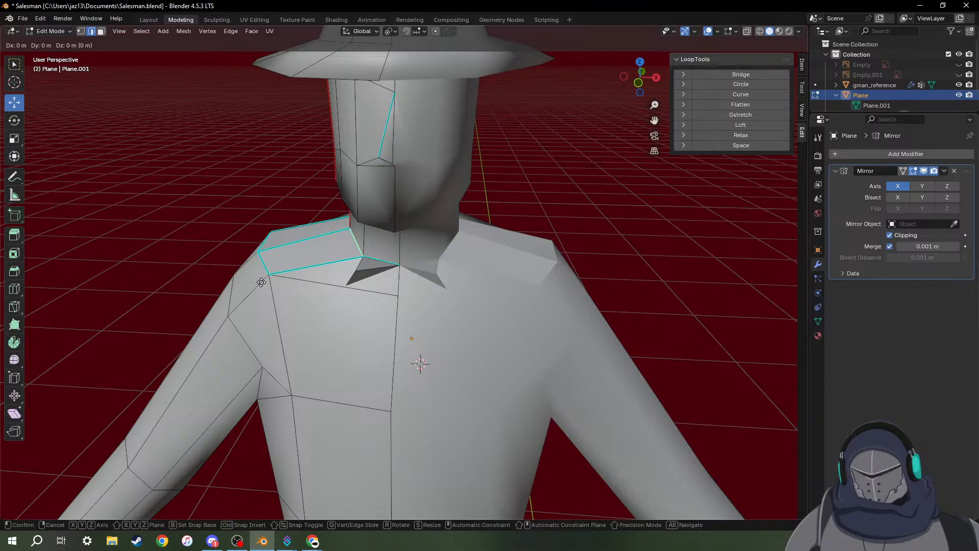
key("z")
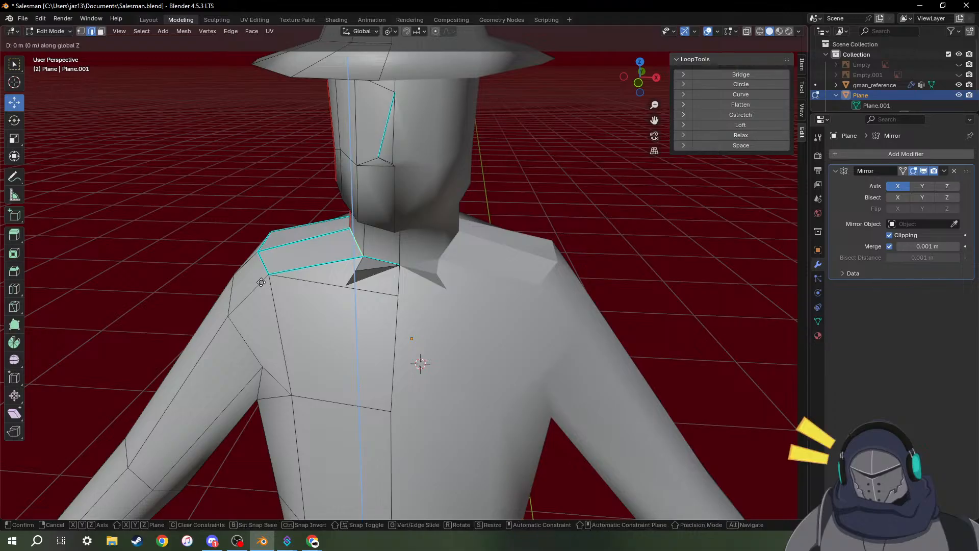
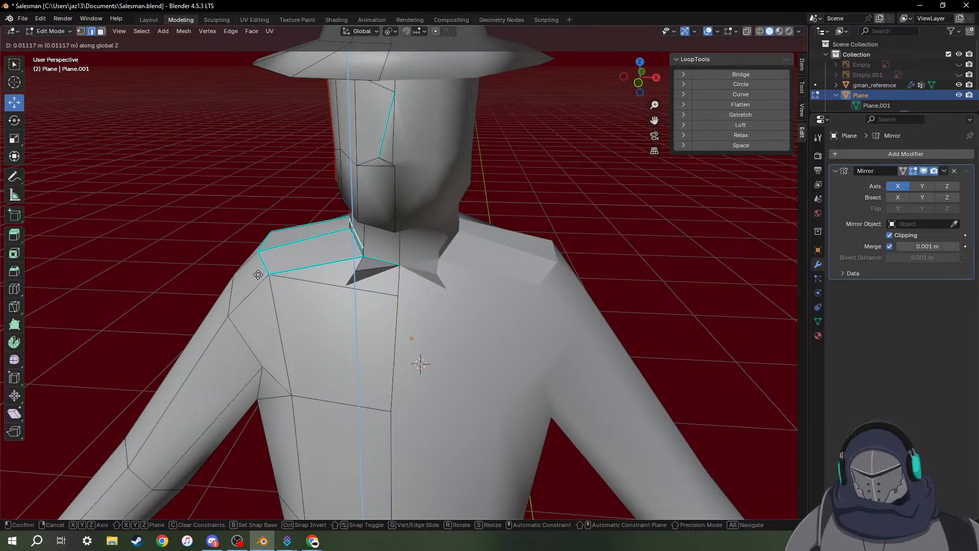
left_click(259, 274)
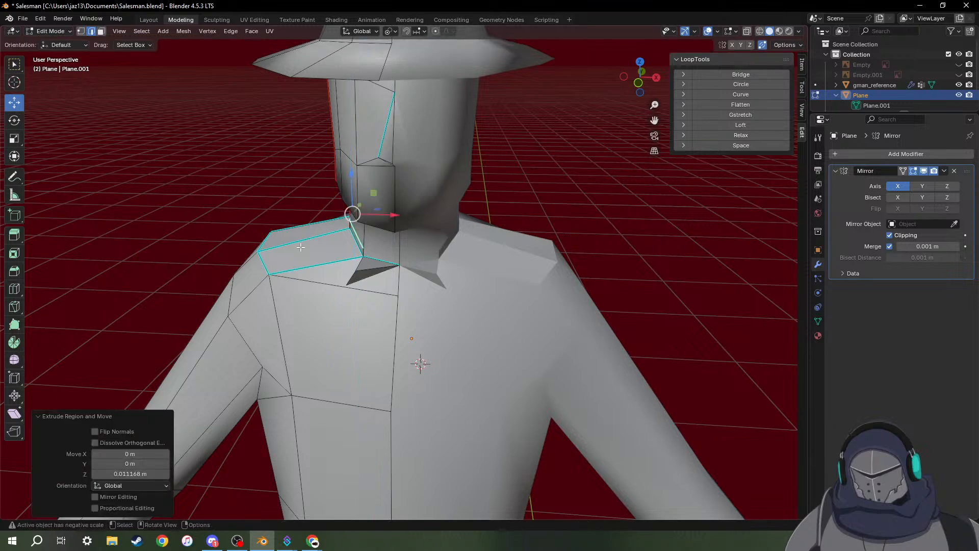
Scale the extruded collar edges about the Median Point to about 1.6 and lower them about 0.01 m along Z.
left_click(390, 31)
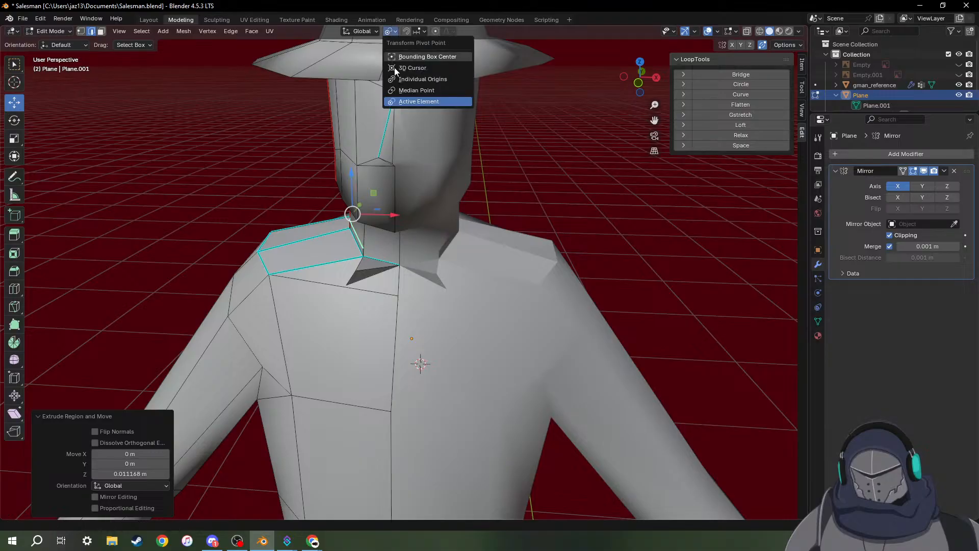
left_click(428, 90)
key("s")
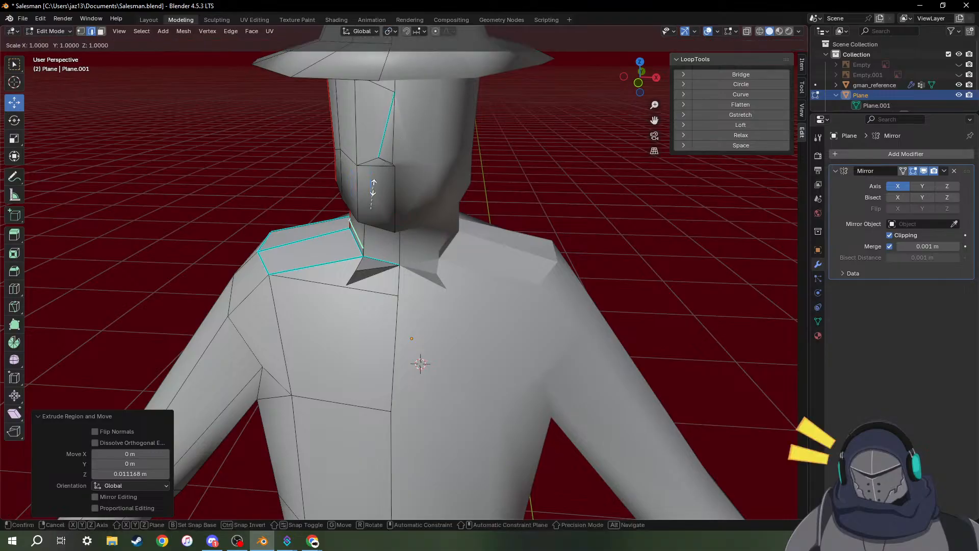
left_click(406, 198)
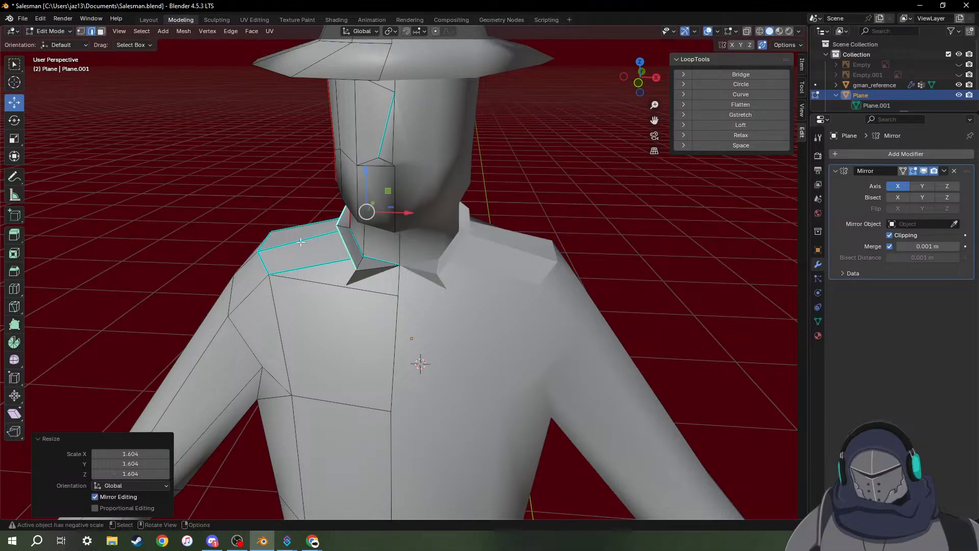
left_click_drag(365, 190, 365, 191)
Select the widened collar edge's front end vertex, then add the front flap's upper corner vertex as the active one.
middle_click_drag(366, 191, 339, 266)
scroll(346, 301, "up", 5)
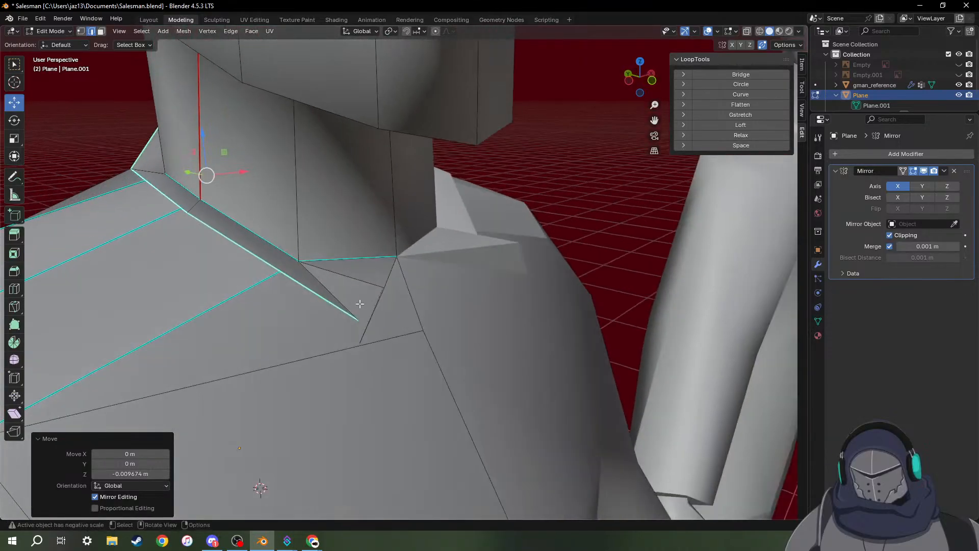
key("1")
left_click(357, 320)
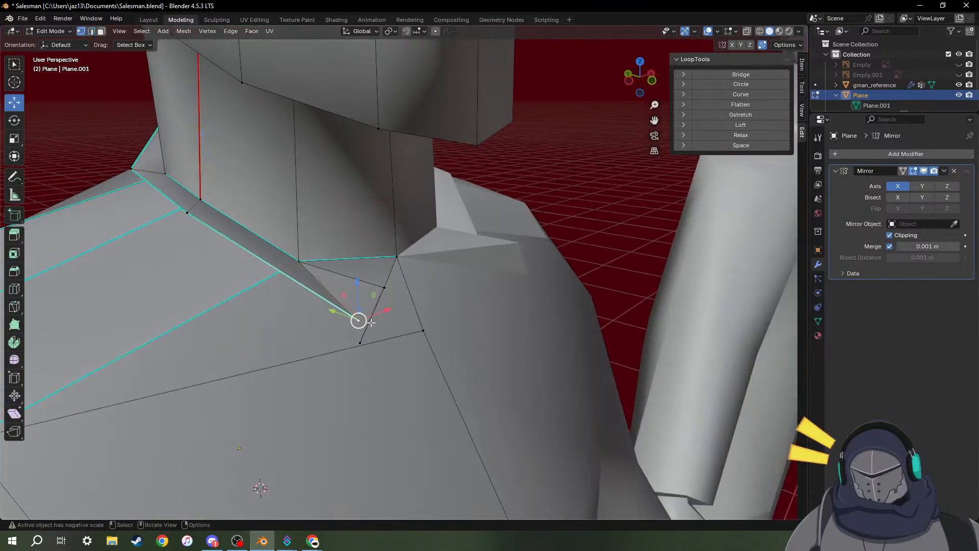
middle_click_drag(373, 313, 370, 311)
left_click(375, 293, "shift")
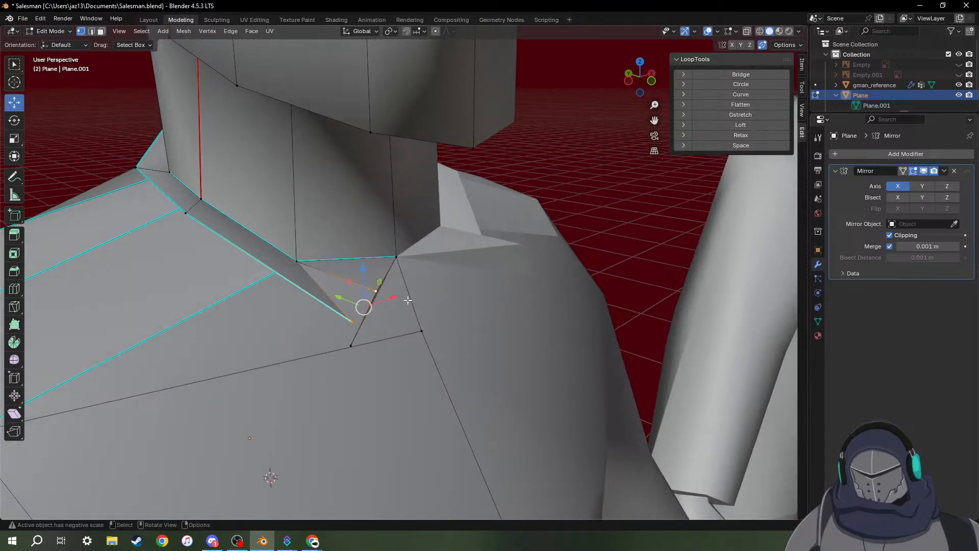
Try to collapse the two selected vertices together by scaling to 0 about the median point.
key("s")
key("0")
key("Return")
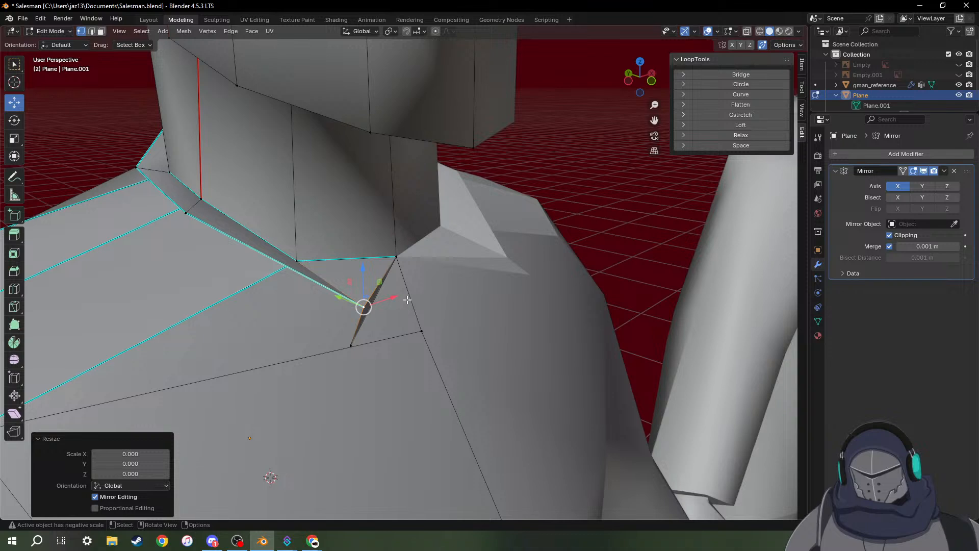
key("ctrl+z")
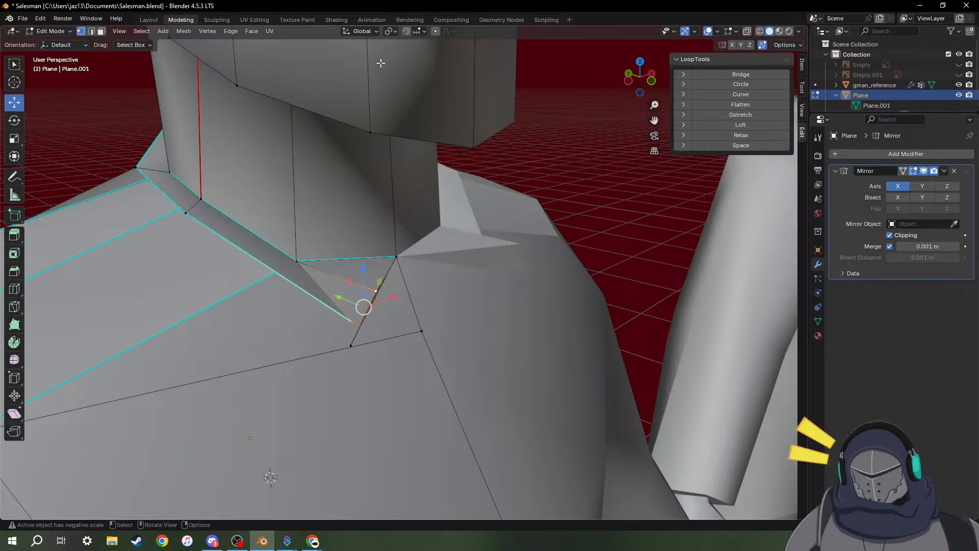
Set the pivot point to Active Element and scale the selected vertices to 0 so they meet at the flap's upper corner.
left_click(392, 32)
left_click(405, 96)
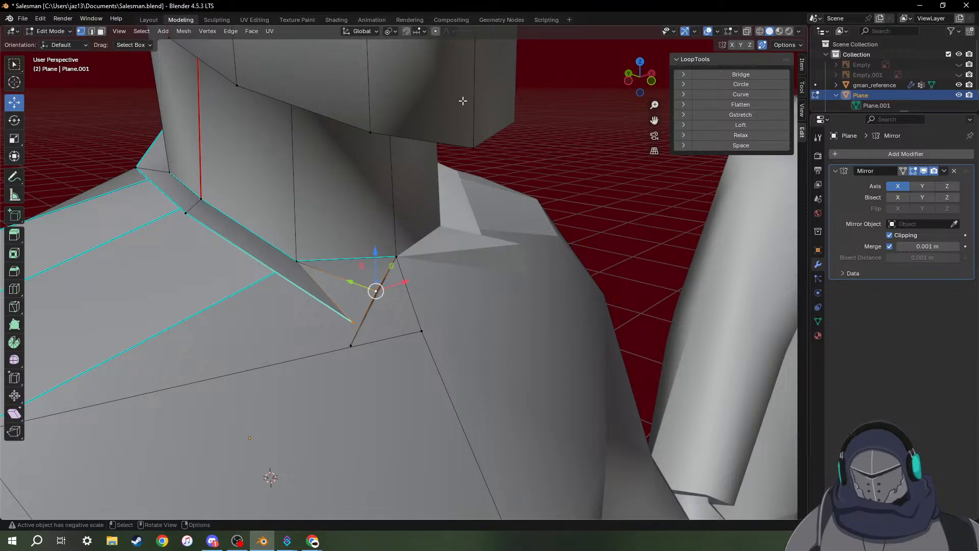
key("s")
key("0")
key("Return")
Extrude the collar's outer rim edges from front to back downward about 0.024 m along Z to form the fold.
middle_click_drag(483, 203, 337, 288)
key("2")
left_click(337, 288)
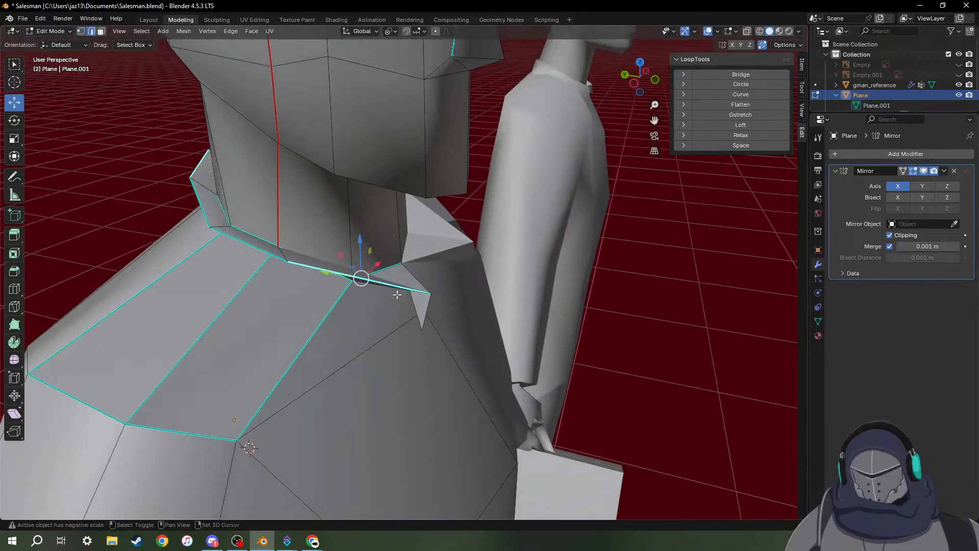
left_click(246, 251, "shift")
left_click(203, 209, "shift")
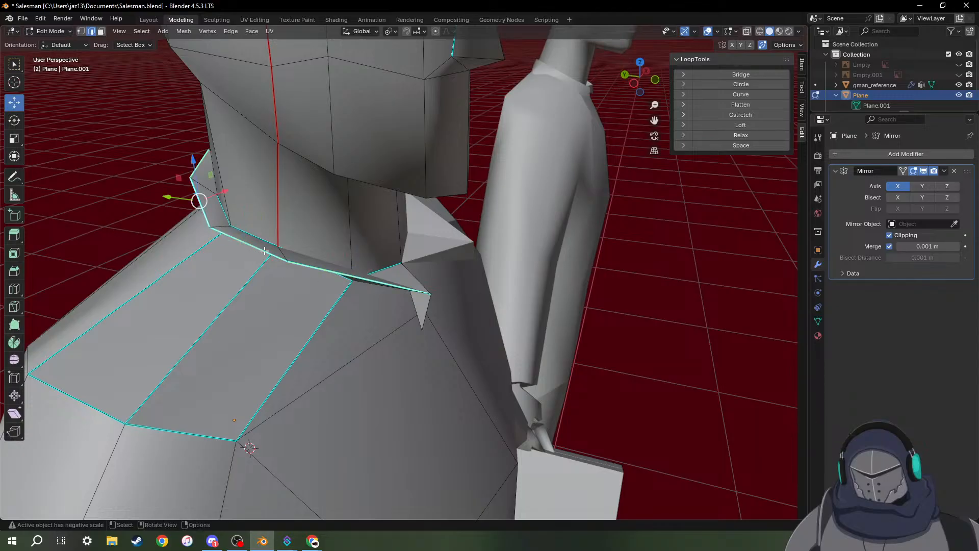
key("e")
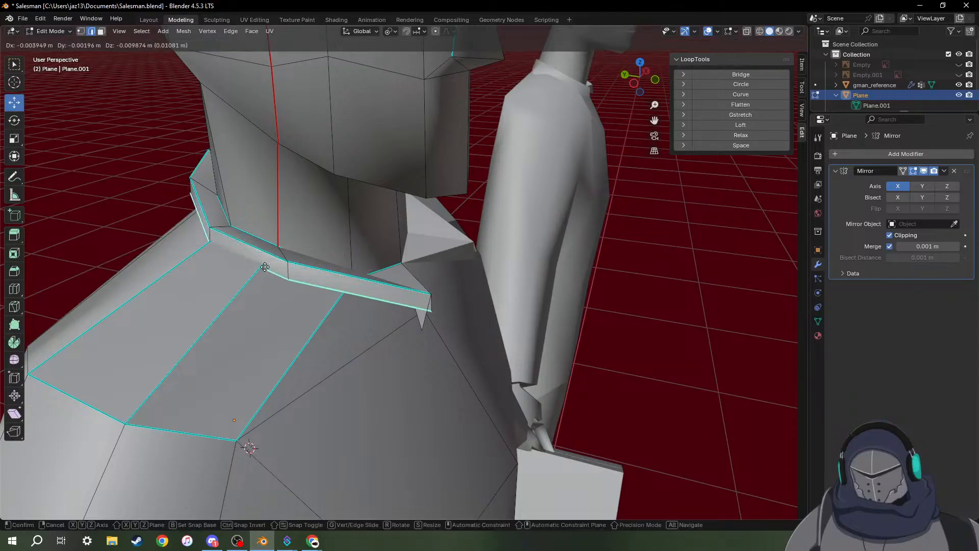
key("z")
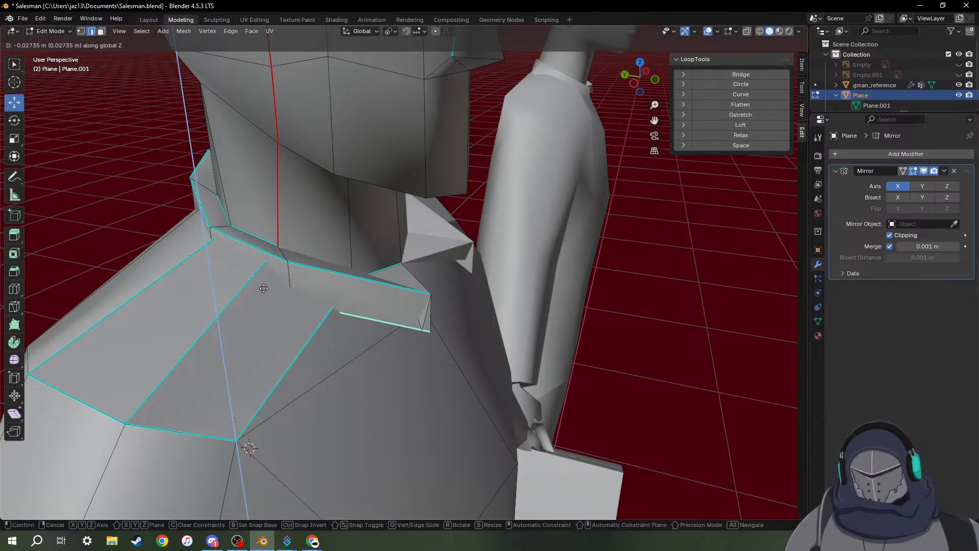
left_click(265, 285)
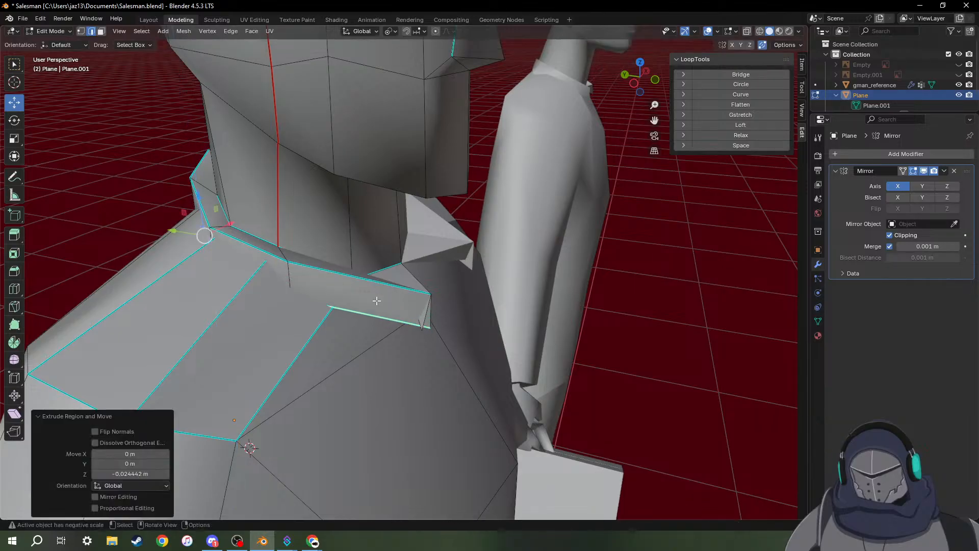
Collapse the folded strip's lower front corner onto the flap's lowest vertex by scaling to 0 about the active vertex.
middle_click_drag(376, 301, 395, 281)
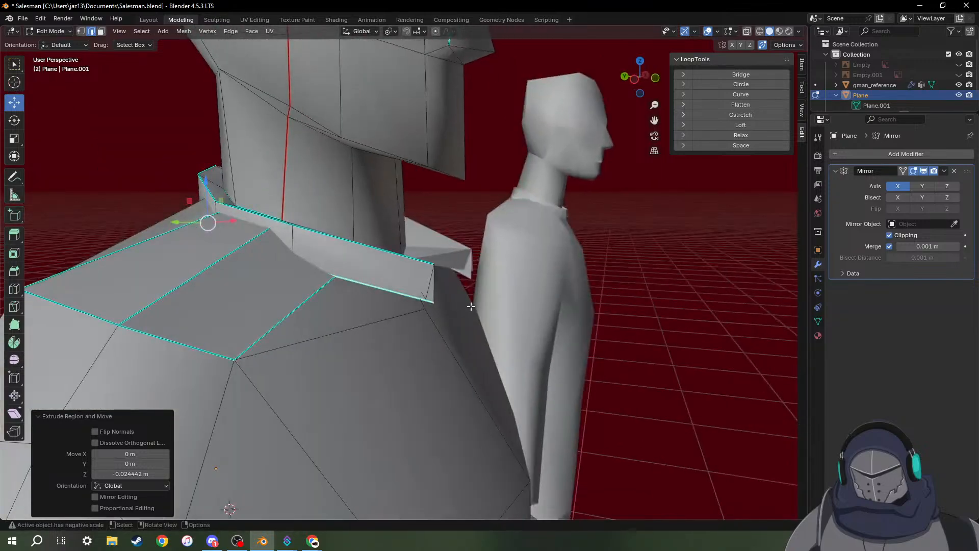
middle_click_drag(257, 230, 284, 233)
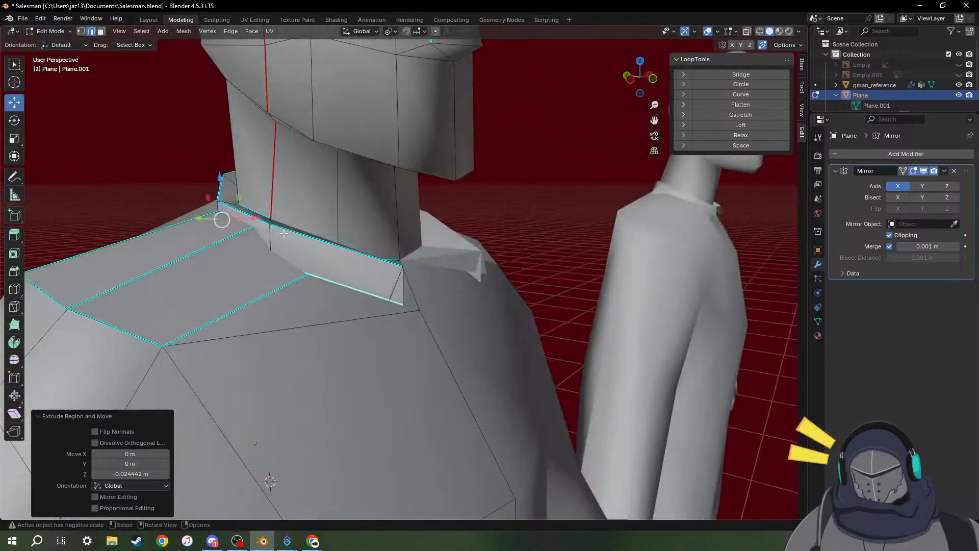
key("1")
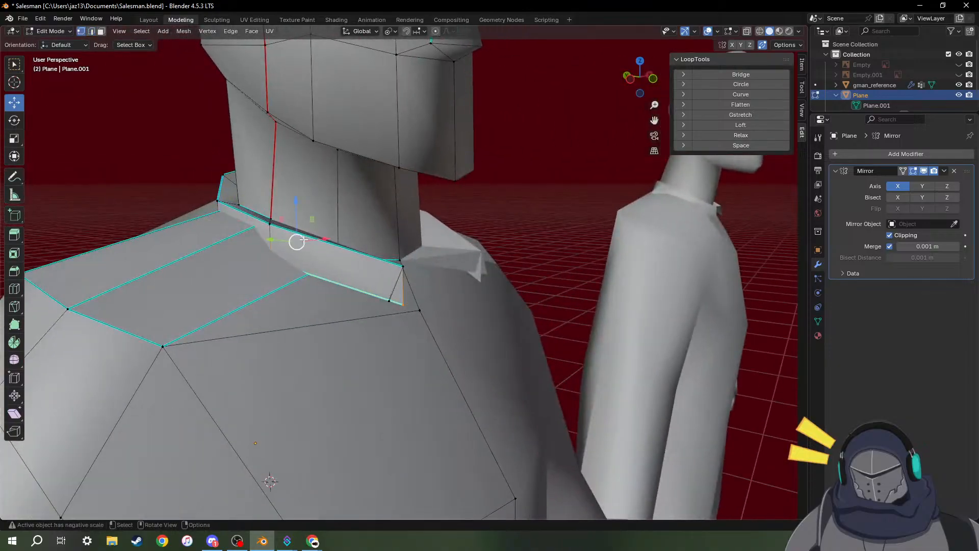
left_click(403, 305)
scroll(393, 307, "up", 2)
left_click(381, 317)
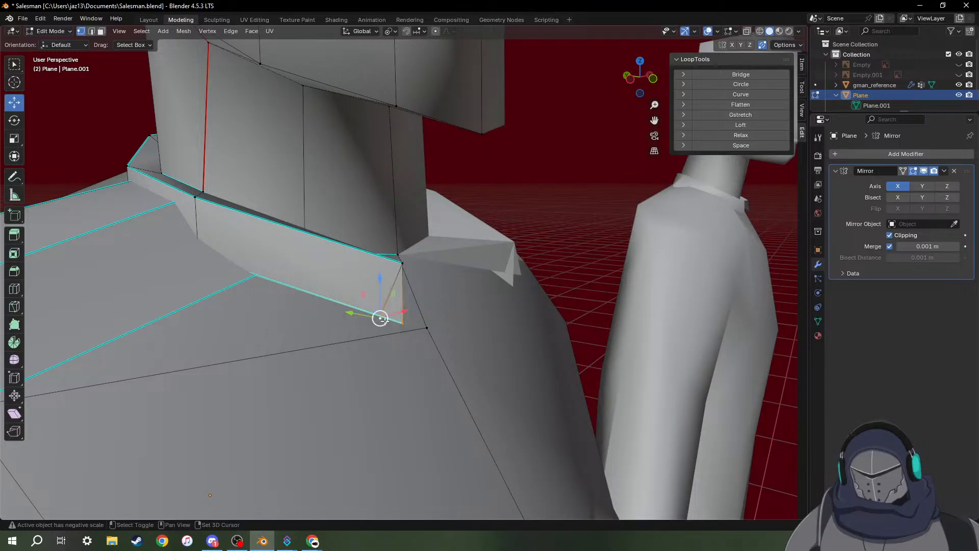
key("s")
left_click(445, 309)
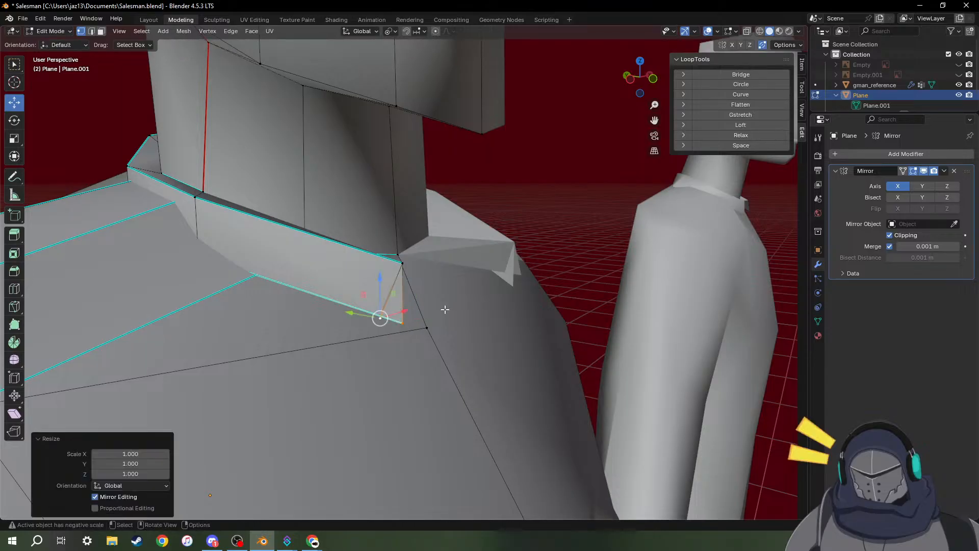
key("s")
key("0")
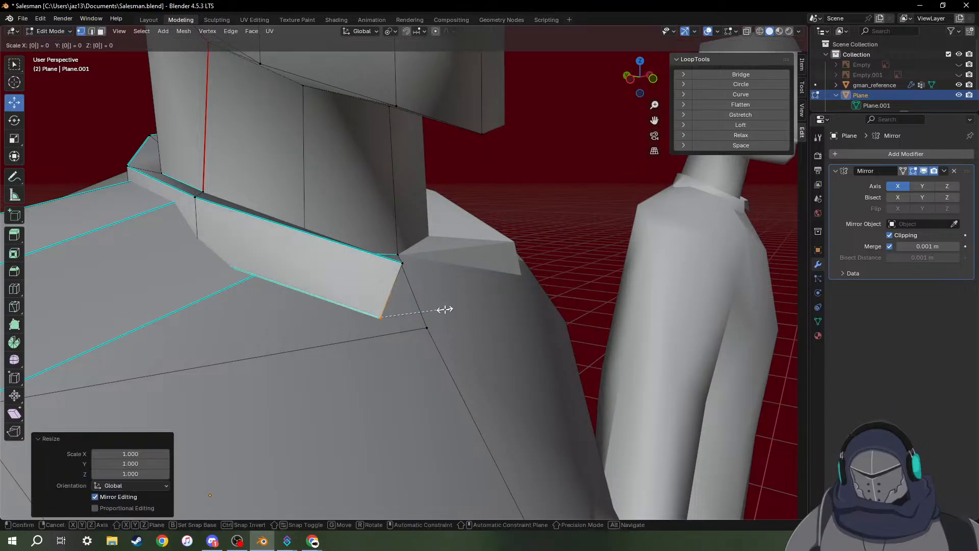
key("Return")
Lower the bottom vertex at the collar's centre back along Z.
mouse_move(435, 308)
middle_mouse_down()
mouse_move(408, 319)
mouse_move(360, 301)
mouse_move(390, 291)
mouse_move(434, 303)
middle_mouse_up()
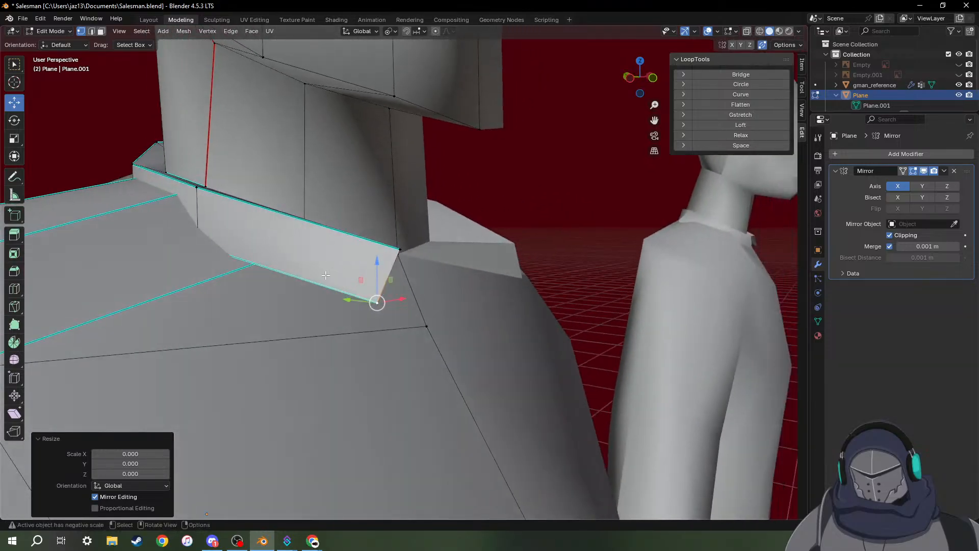
middle_click_drag(327, 273, 393, 261)
right_click(168, 260, "shift")
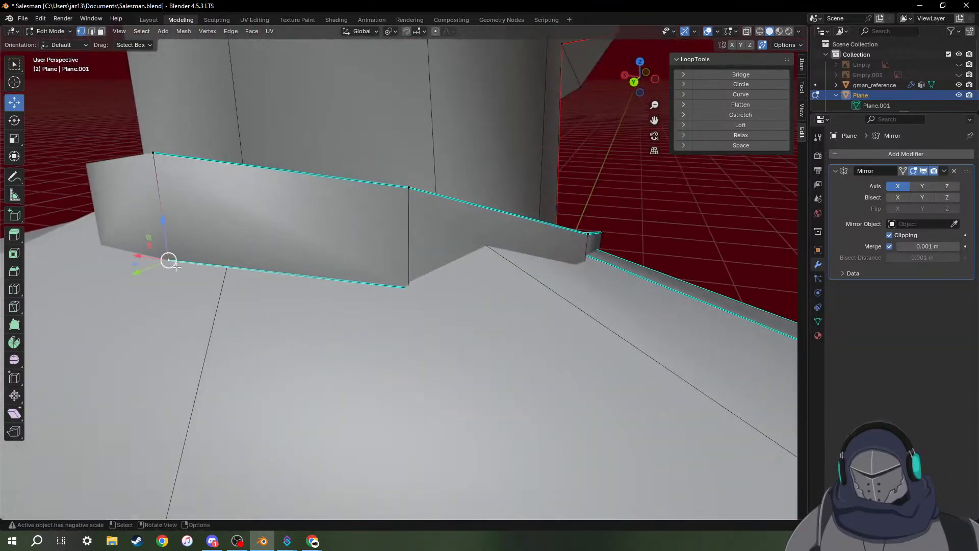
left_click_drag(165, 232, 205, 263)
Move the flap's upper front corner vertex back towards the neck along Y.
middle_click_drag(205, 264, 345, 375)
middle_click_drag(360, 417, 395, 405)
left_click(435, 434)
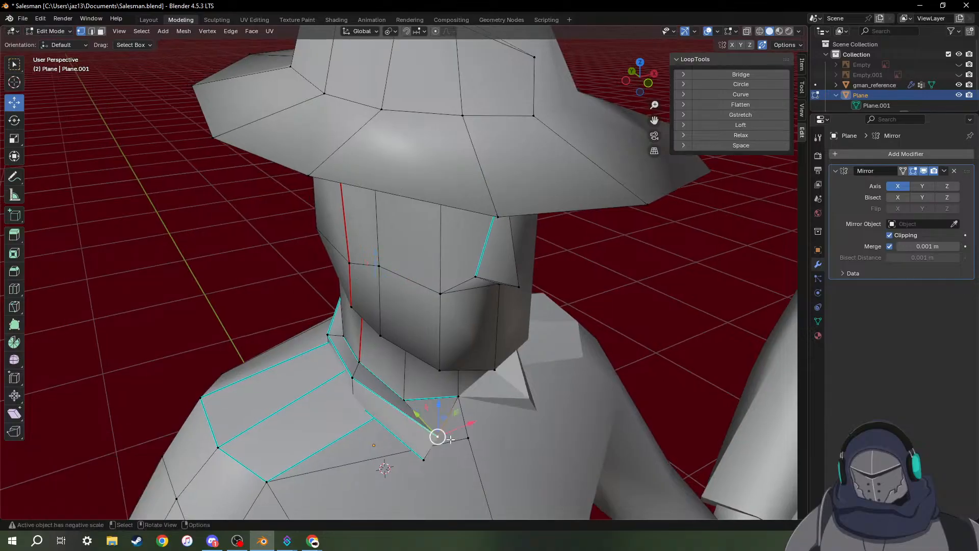
middle_click_drag(460, 425, 562, 419)
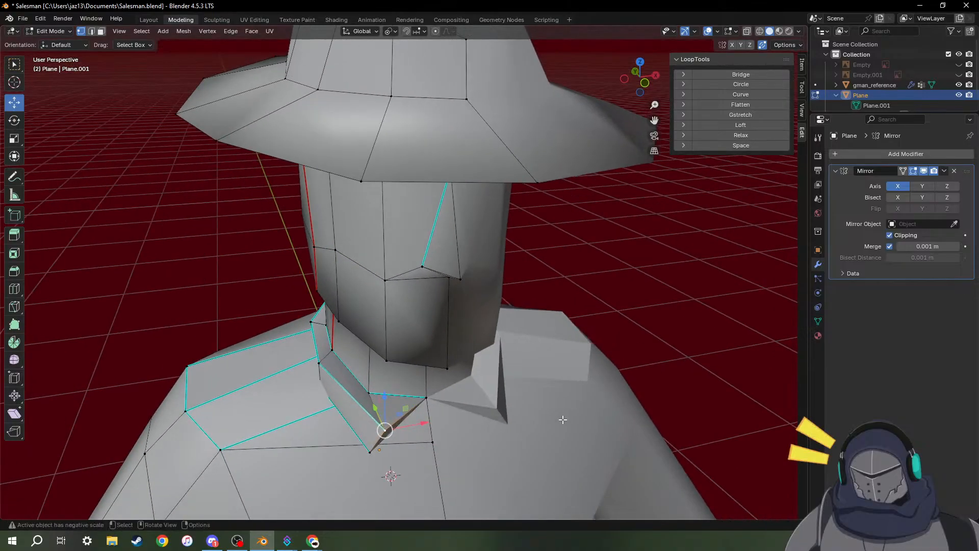
scroll(428, 412, "up", 4)
middle_click_drag(411, 433, 364, 305, "shift")
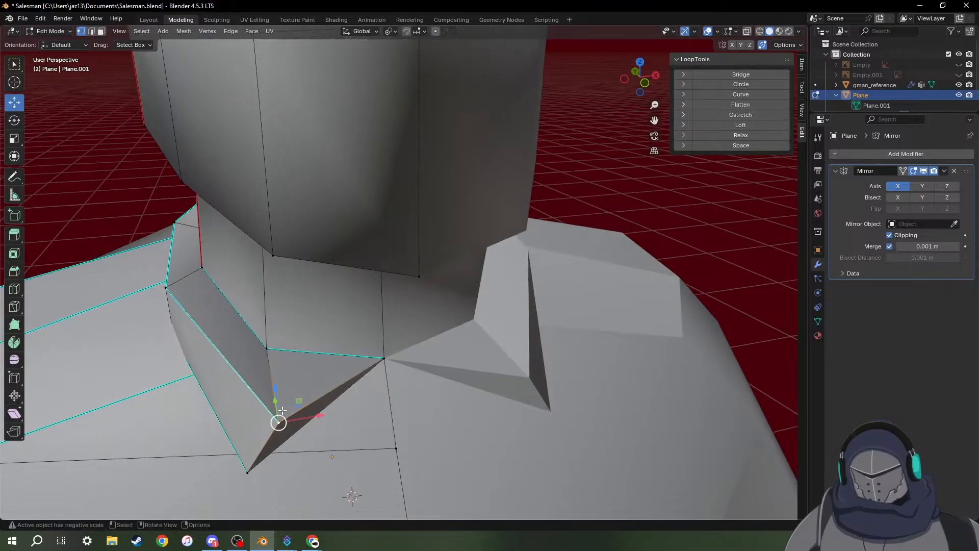
left_click_drag(274, 406, 267, 380)
Reposition the flap's lowest front vertex: towards the centre along X, about 0.012 m along Y and 0.003 m down.
middle_click_drag(266, 410, 285, 360)
scroll(287, 361, "down", 3)
middle_click_drag(327, 310, 306, 320)
left_click(270, 291)
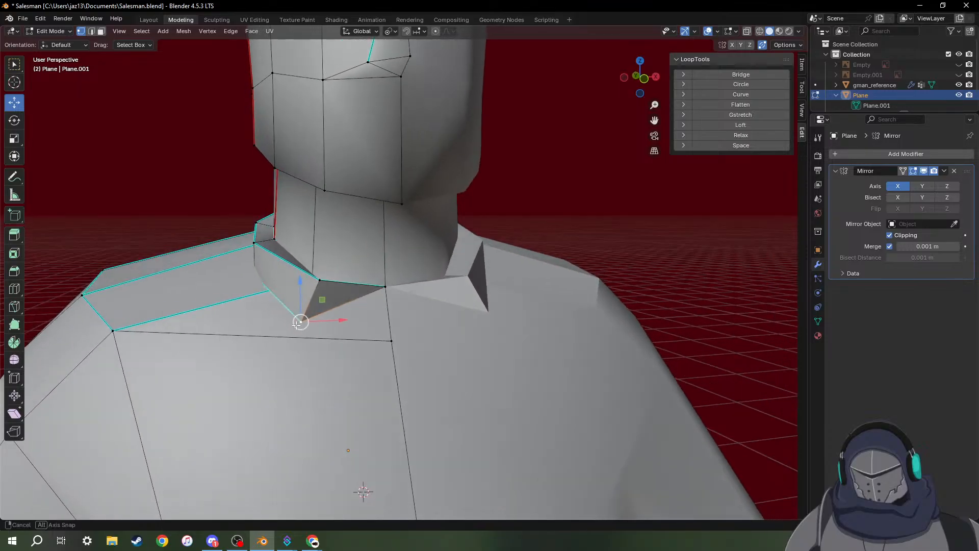
left_click_drag(327, 321, 340, 323)
middle_click_drag(335, 328, 358, 358)
left_click_drag(435, 382, 429, 377)
middle_click_drag(428, 376, 410, 333)
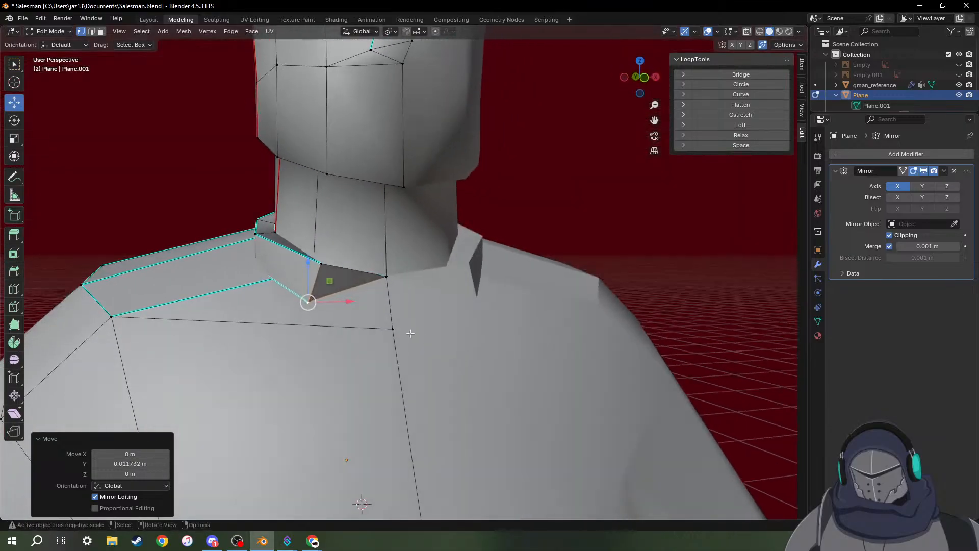
left_click_drag(305, 265, 309, 305)
middle_click_drag(309, 305, 510, 333)
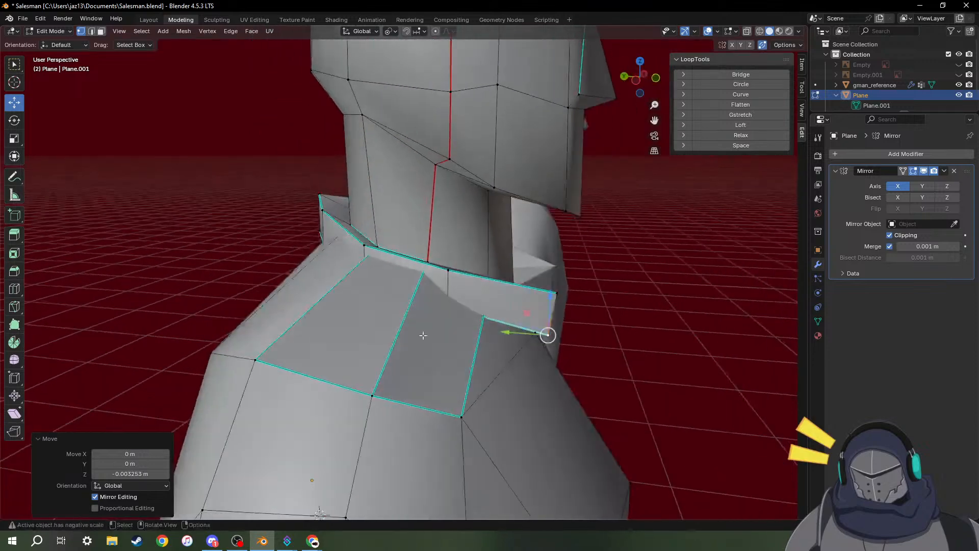
Move the collar flap's lowest front vertex and its upper front corner vertex back towards the neck along Y.
left_click_drag(509, 335, 489, 334)
left_click(554, 294)
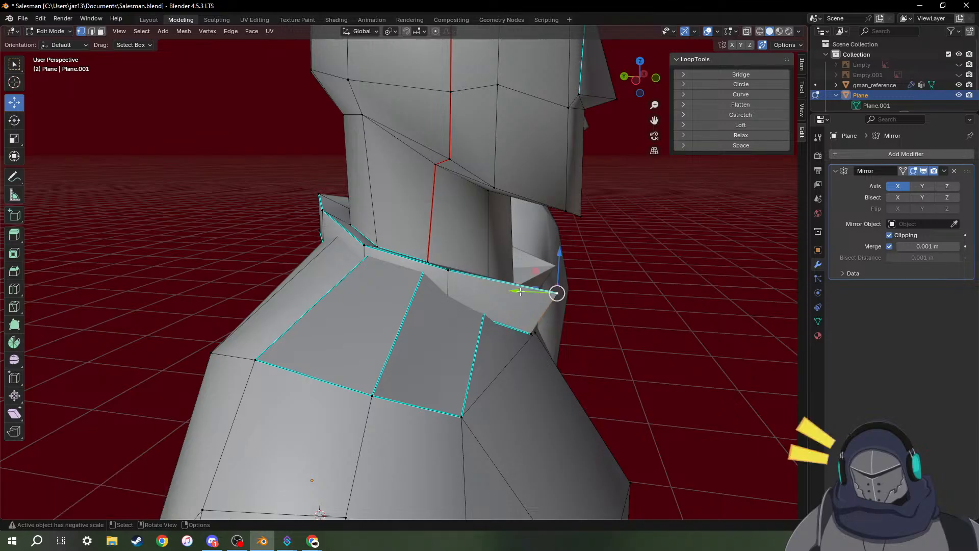
left_click_drag(521, 291, 493, 291)
Lower the collar flap's front tip vertex about 0.012 m along Z and move it back about 0.0076 m along Y.
middle_click_drag(492, 291, 352, 309)
left_click(306, 312)
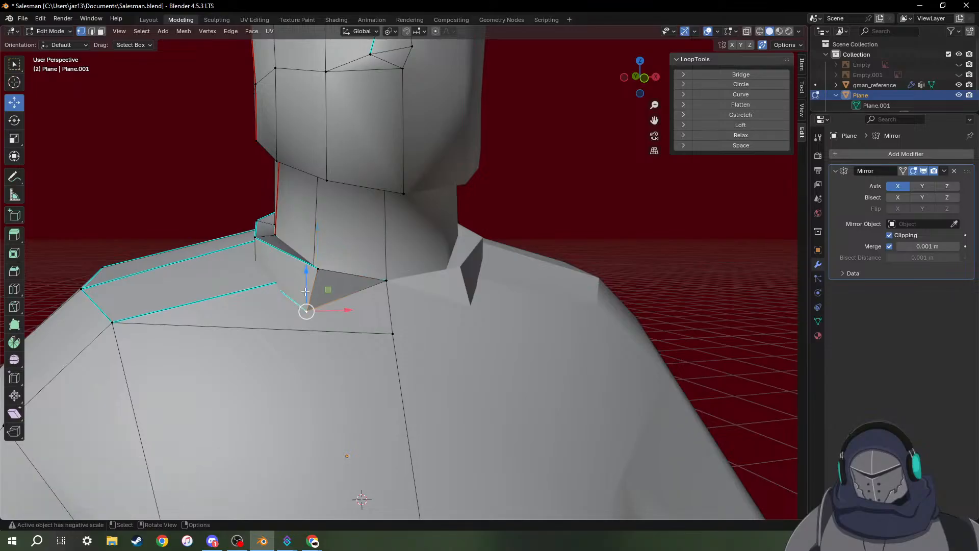
left_click_drag(306, 287, 307, 305)
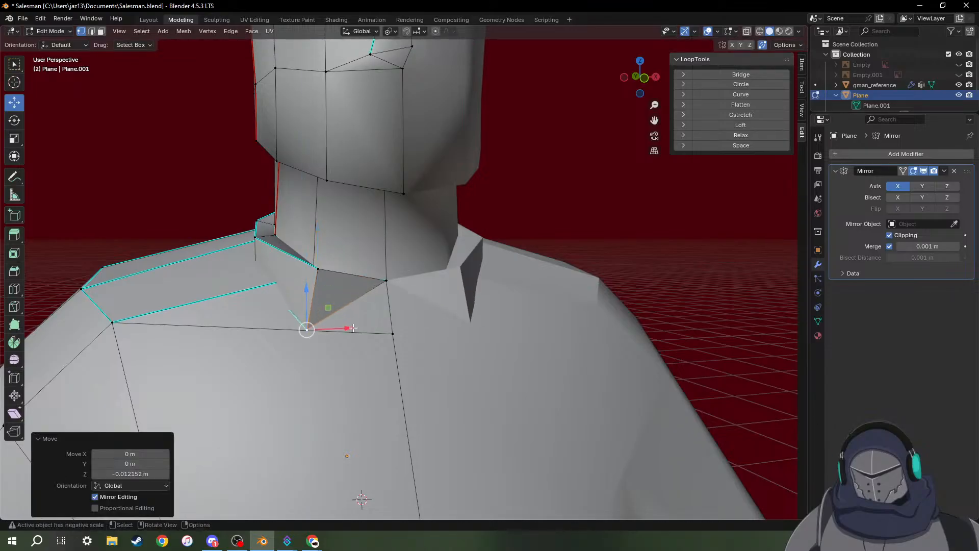
middle_click_drag(355, 324, 427, 340)
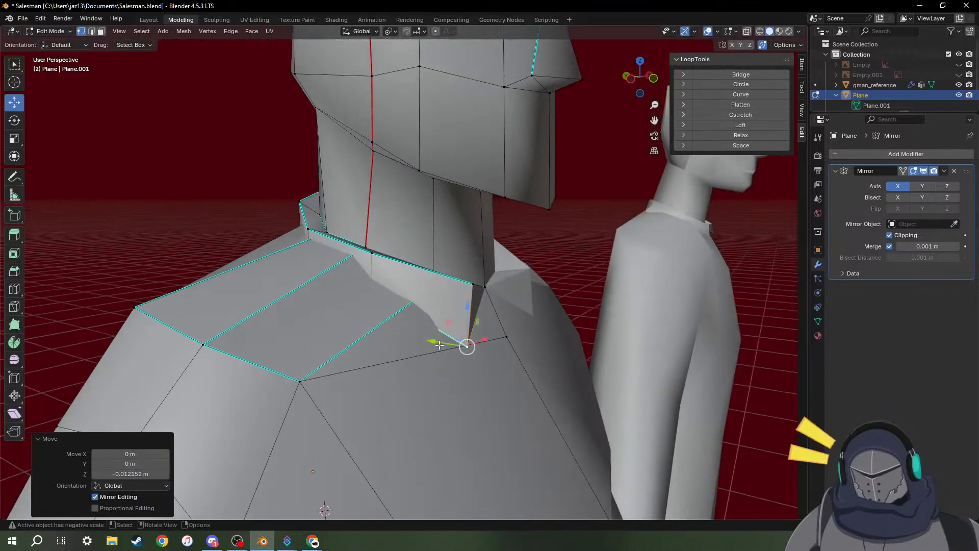
key("g")
key("y")
left_click(428, 341)
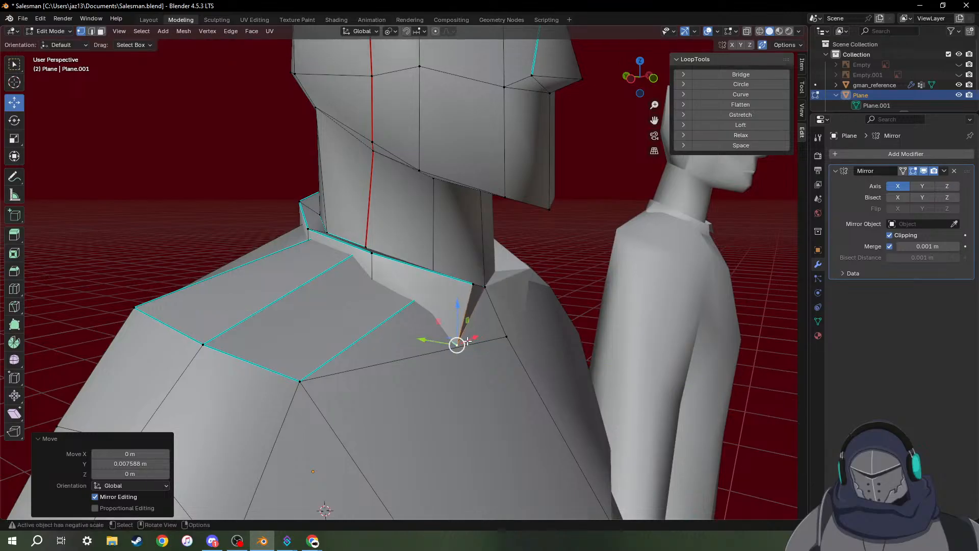
Fine-tune the flap's front tip vertex with a small free move and a further shift along Y.
key("g")
left_click(459, 339)
middle_click_drag(459, 339, 474, 243)
key("g")
key("y")
left_click(420, 341)
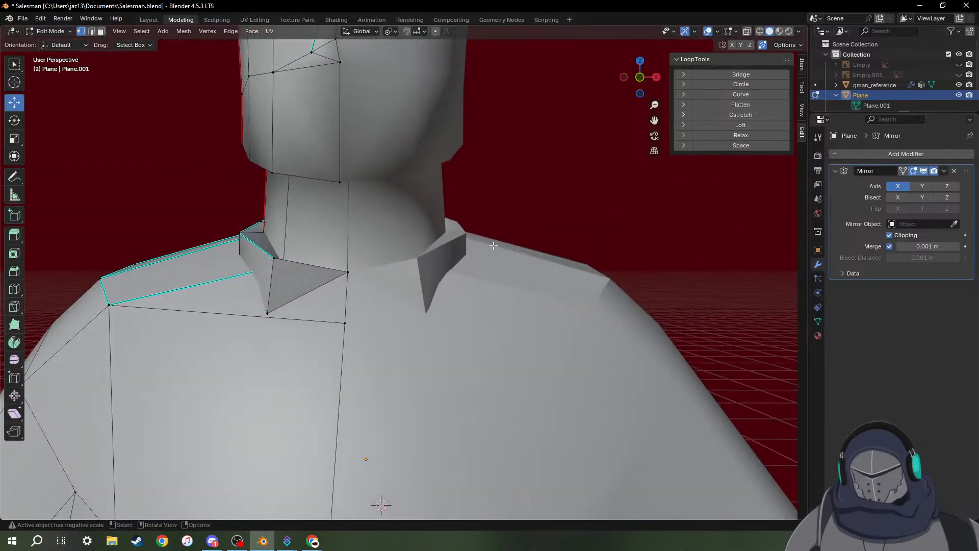
Examine the collar from the front and compare the whole figure with the reference model outside Edit Mode.
mouse_move(383, 292)
middle_mouse_down()
mouse_move(400, 284)
mouse_move(445, 293)
mouse_move(415, 289)
mouse_move(459, 280)
mouse_move(416, 301)
mouse_move(392, 299)
middle_mouse_up()
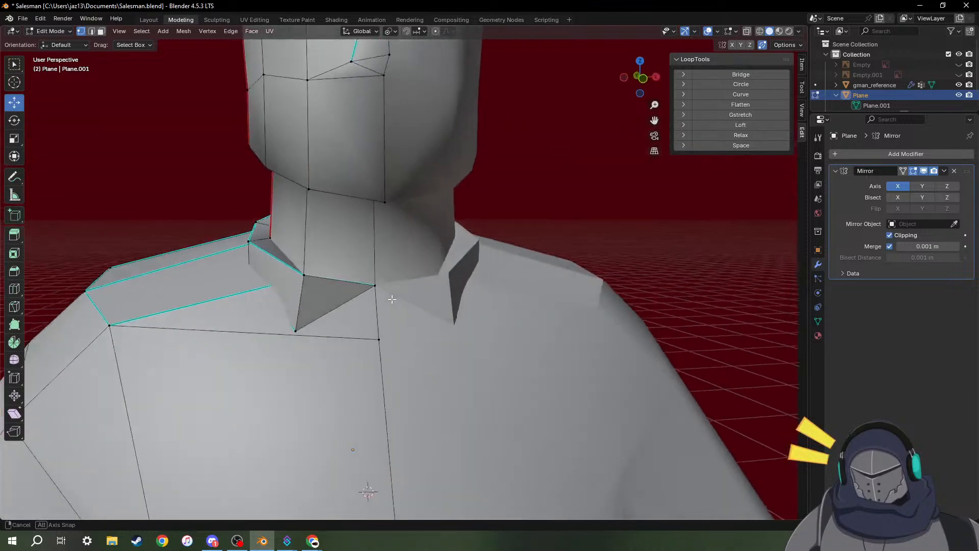
scroll(393, 301, "down", 11)
middle_click_drag(408, 331, 474, 257)
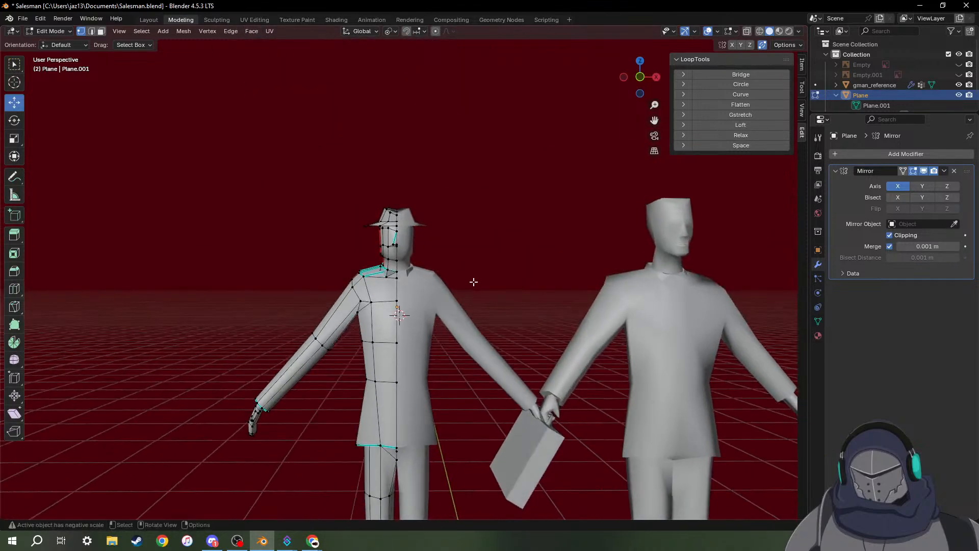
scroll(434, 284, "up", 5)
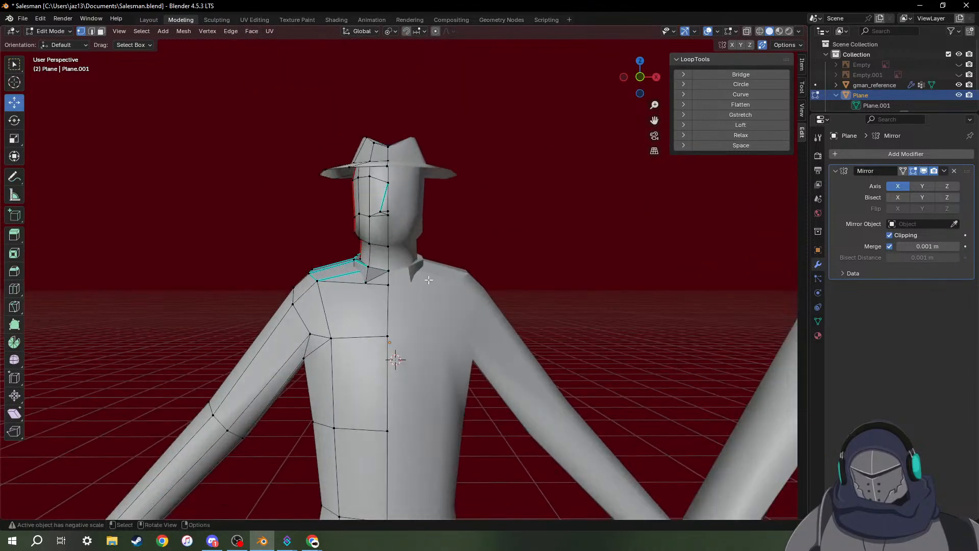
key("Tab")
scroll(446, 293, "down", 1)
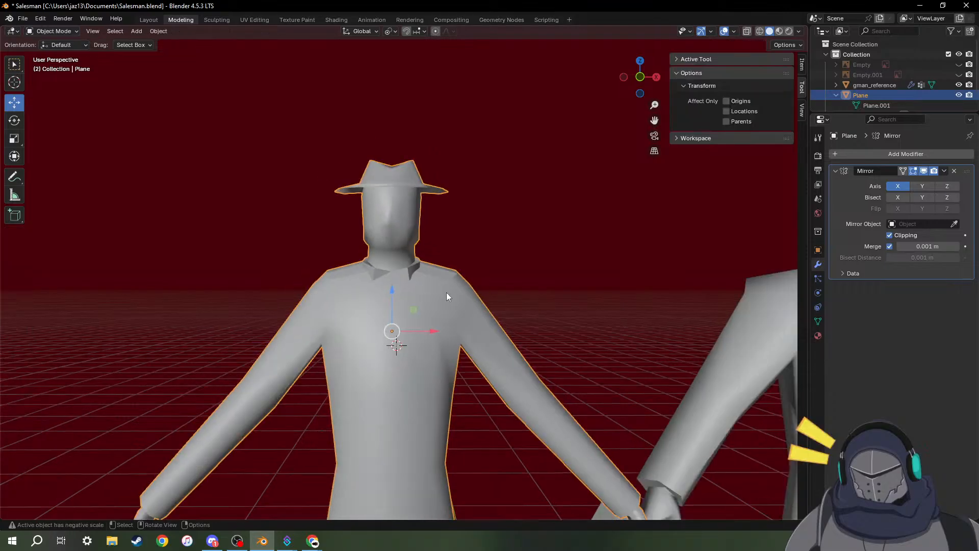
scroll(447, 296, "down", 5)
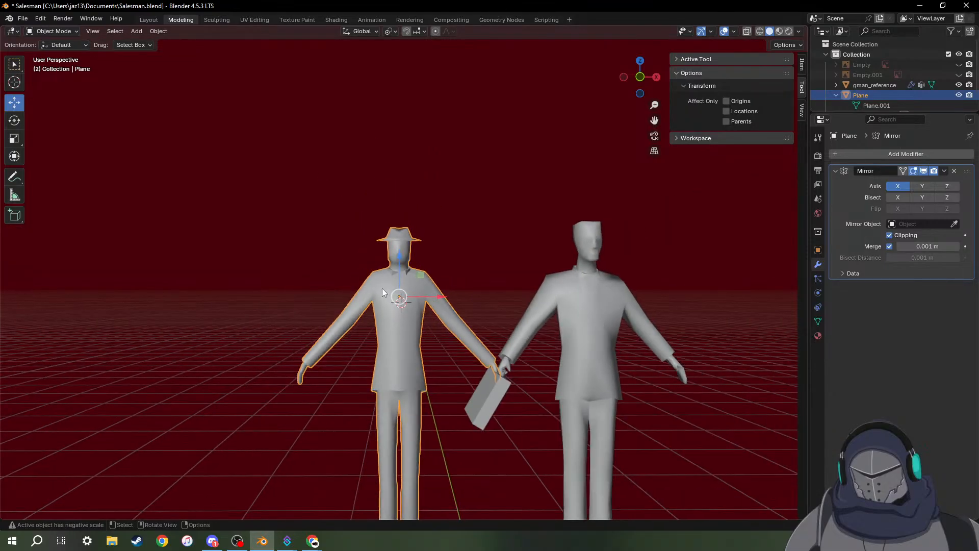
scroll(382, 289, "up", 7)
In Edit Mode, move the collar's centre-back edge about 0.011 m forward towards the neck along Y.
key("Tab")
middle_click_drag(358, 268, 465, 285)
scroll(356, 279, "up", 3)
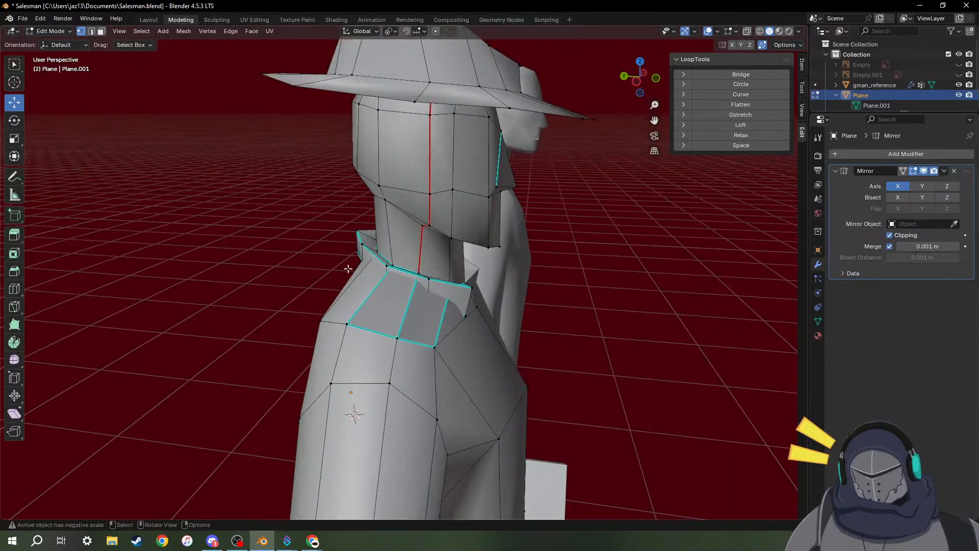
middle_click_drag(348, 268, 373, 255)
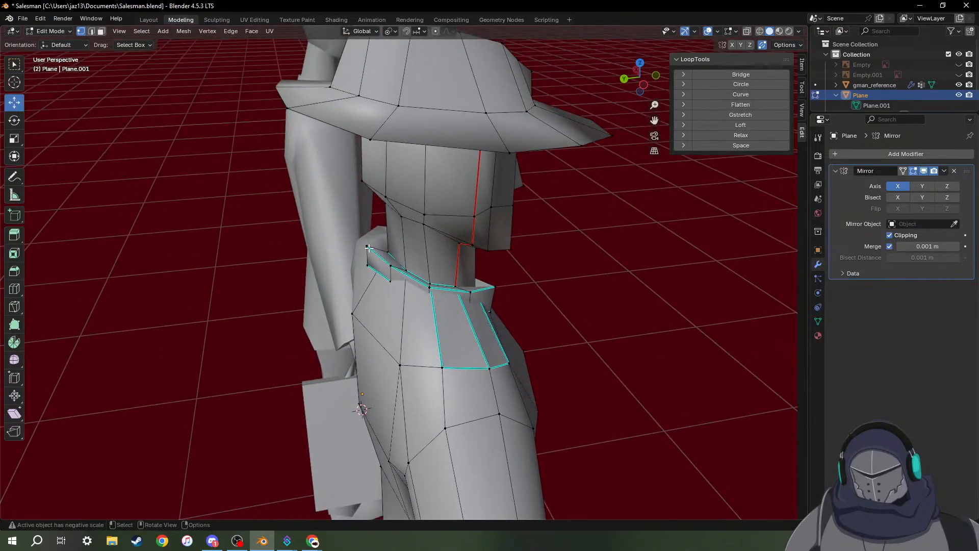
key("2")
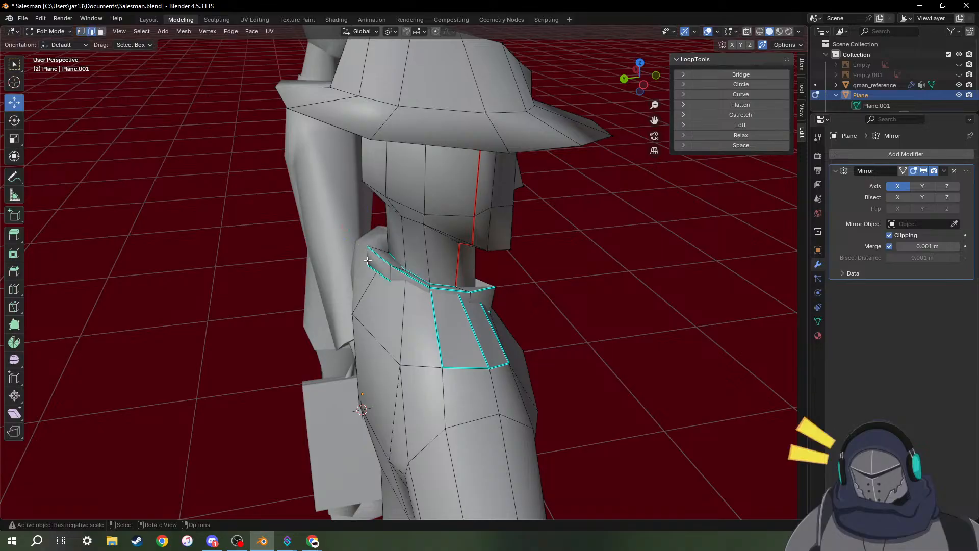
left_click_drag(353, 260, 363, 265)
scroll(364, 268, "up", 5)
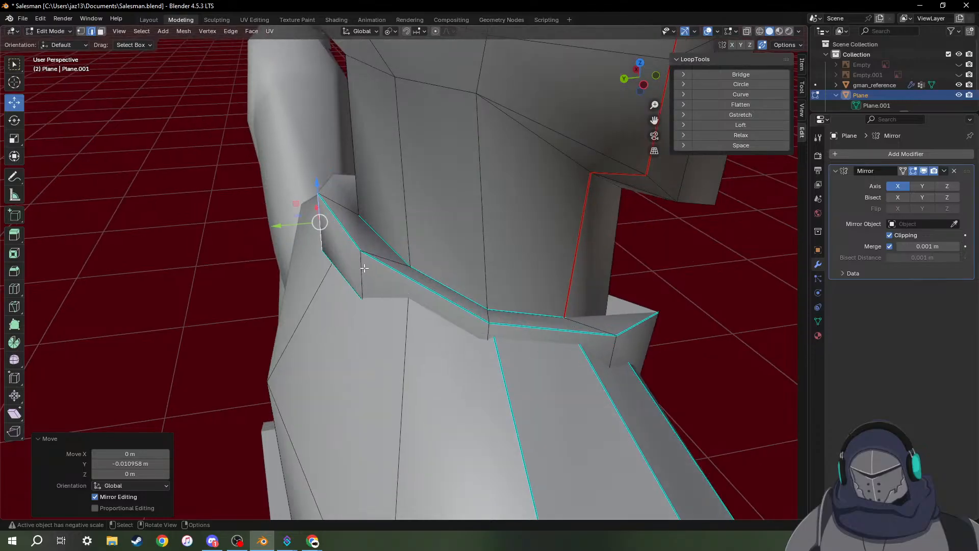
Raise the lower part of the collar at the back of the neck along Z.
middle_click_drag(343, 266, 358, 239)
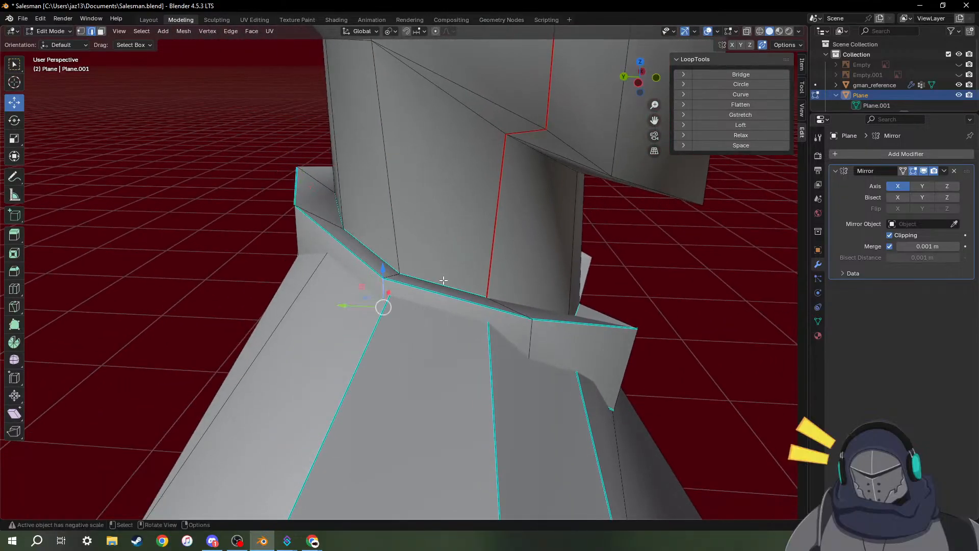
middle_click_drag(390, 275, 265, 248)
left_click_drag(260, 231, 259, 211)
middle_click_drag(260, 211, 315, 198)
Nudge the collar's centre-back bottom vertex along Y and lower the centre-back top vertex along Z.
left_click(321, 198)
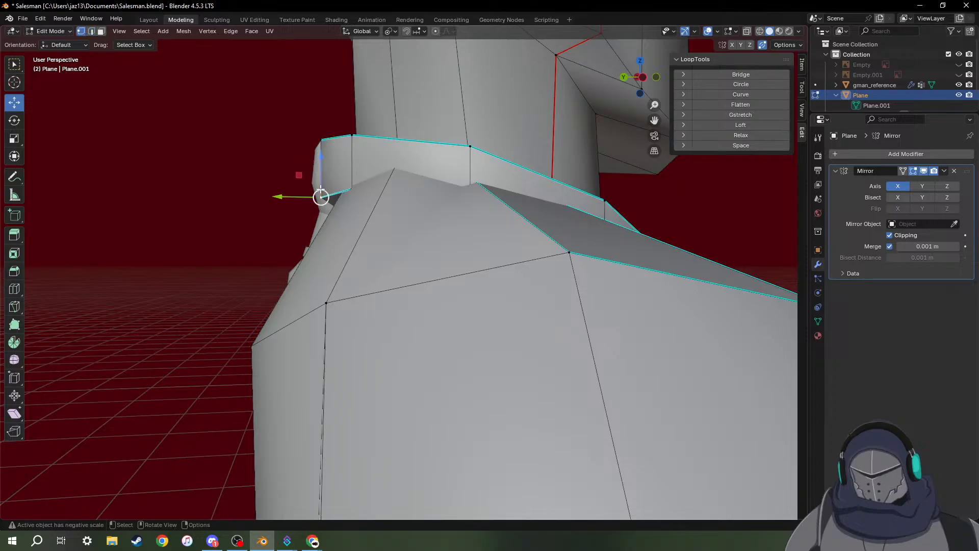
mouse_move(313, 200)
left_mouse_down()
mouse_move(325, 199)
mouse_move(312, 202)
left_mouse_up()
middle_click_drag(312, 201, 396, 206)
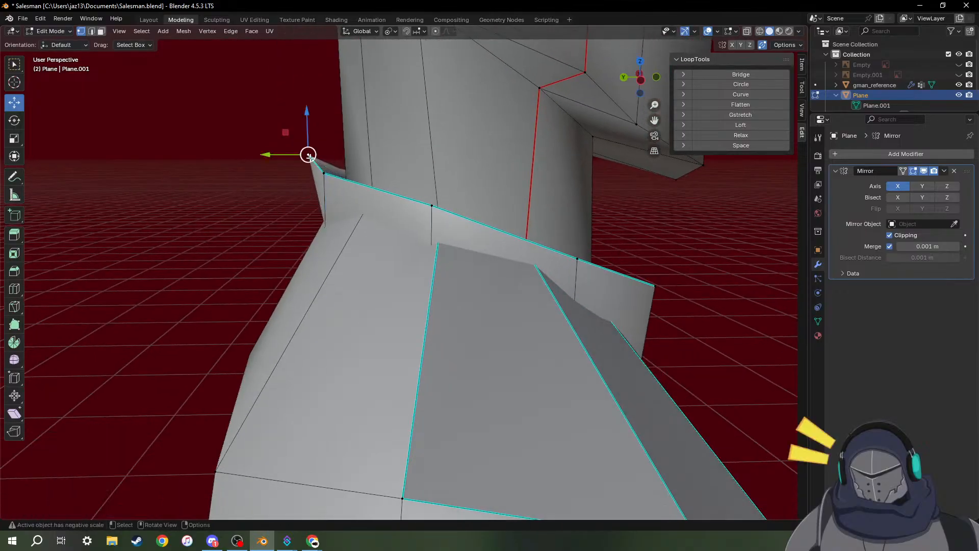
left_click_drag(310, 135, 313, 160)
Inspect the collar's shape from the front and both sides in Object Mode.
middle_click_drag(313, 160, 522, 245)
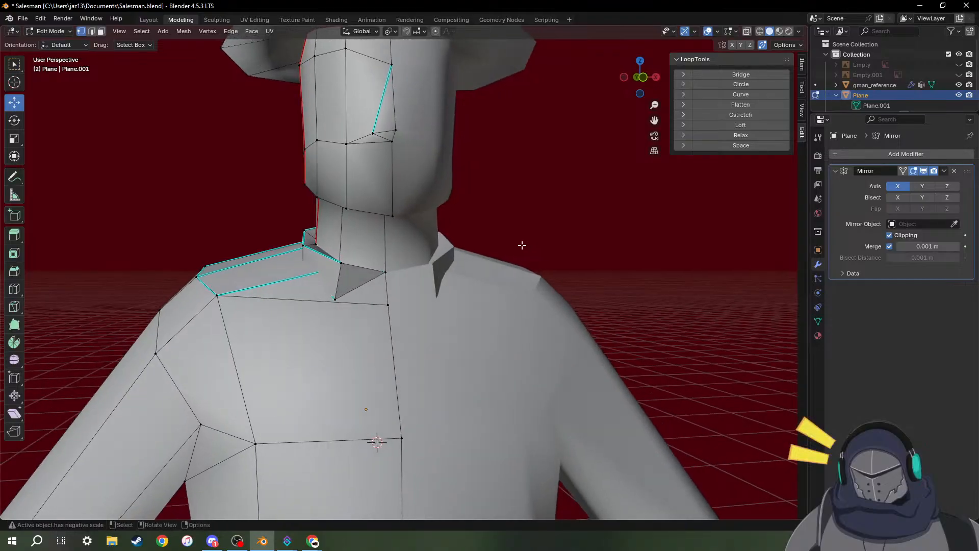
key("Tab")
scroll(469, 337, "down", 4)
middle_click_drag(528, 336, 403, 305)
mouse_move(489, 297)
middle_mouse_down()
mouse_move(677, 285)
mouse_move(487, 287)
middle_mouse_up()
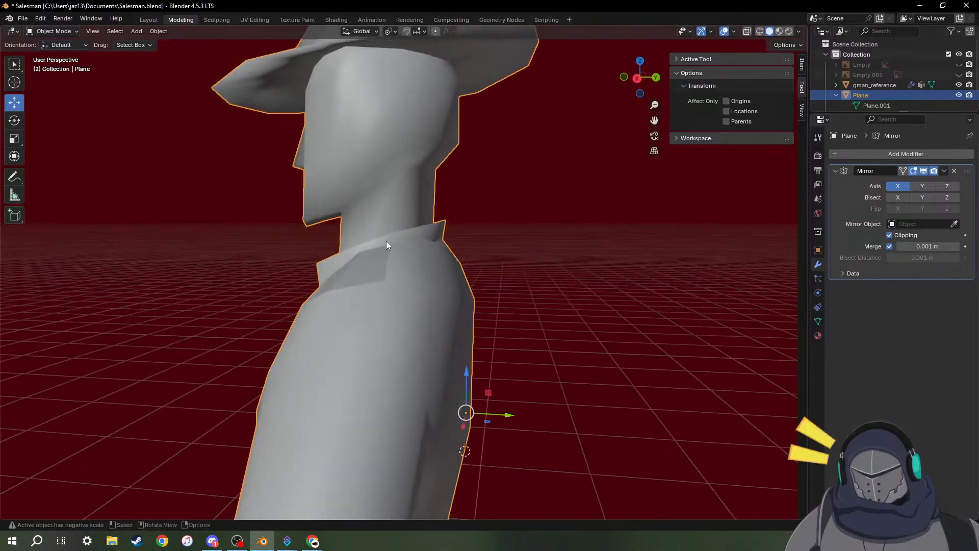
middle_click_drag(388, 251, 582, 276)
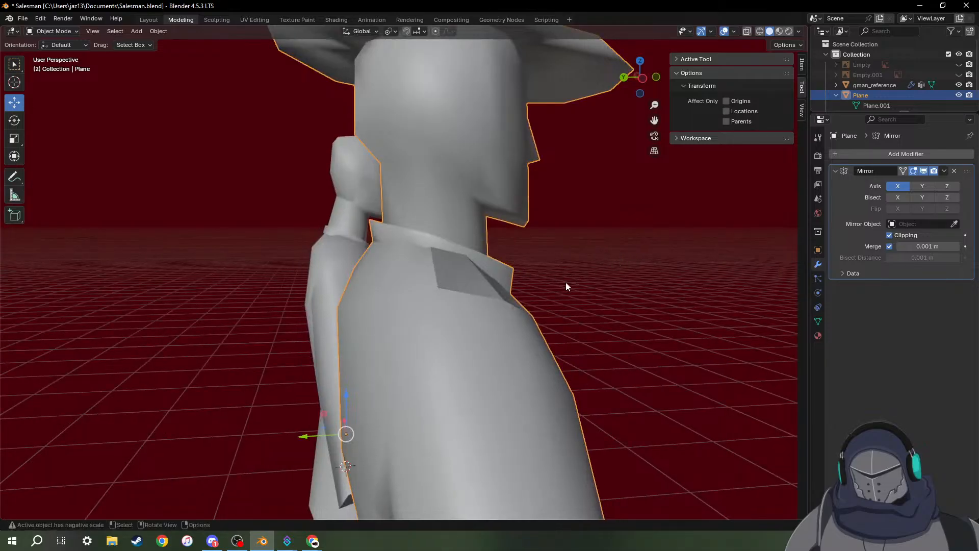
scroll(488, 280, "up", 1)
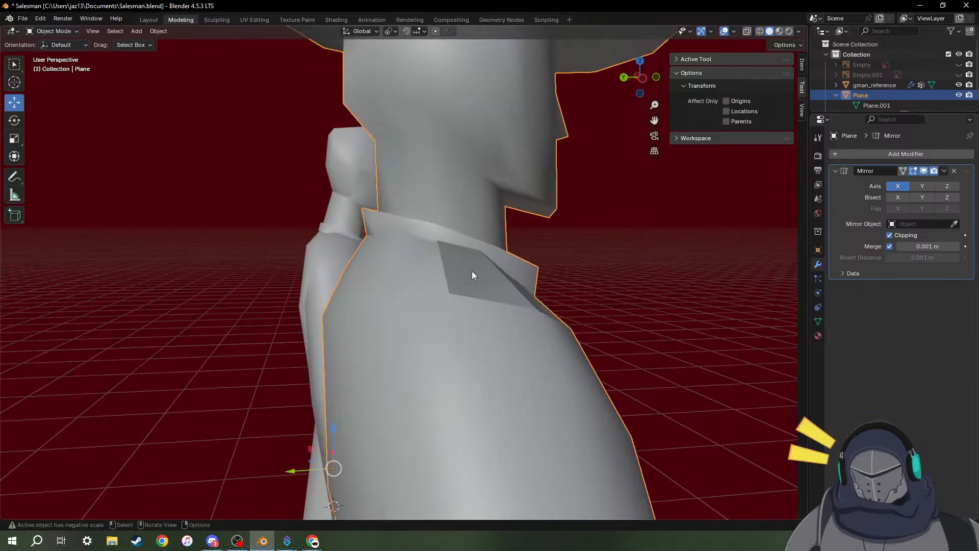
Raise the collar's upper fold edges around the back and side about 0.008 m and shift them about 0.0014 m forward along Y.
key("Tab")
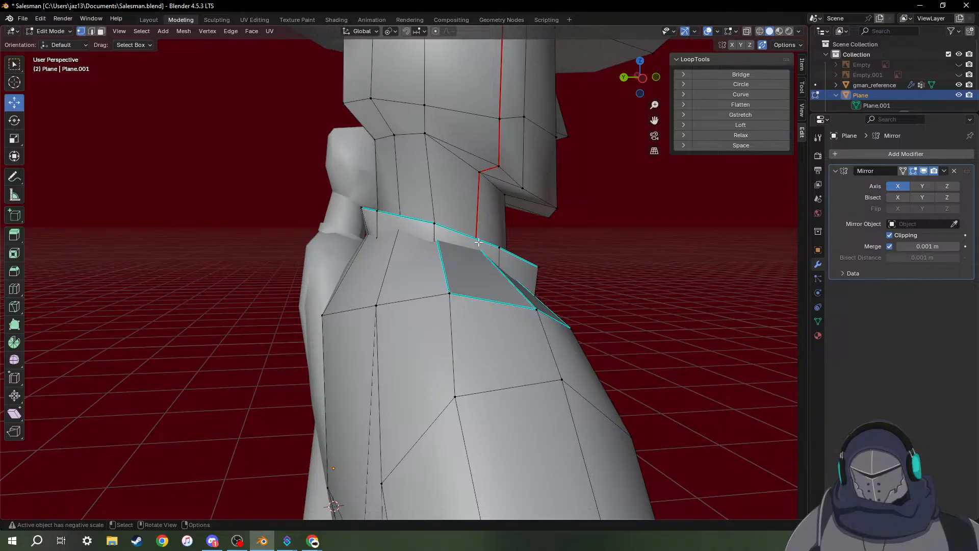
mouse_move(479, 243)
middle_mouse_down()
mouse_move(332, 264)
mouse_move(425, 258)
mouse_move(446, 242)
mouse_move(467, 253)
middle_mouse_up()
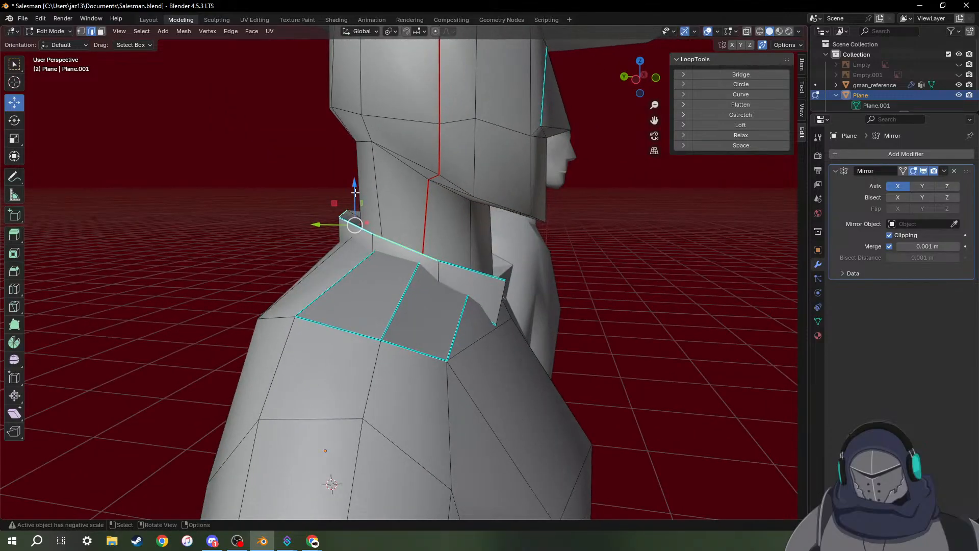
left_click_drag(355, 191, 355, 180)
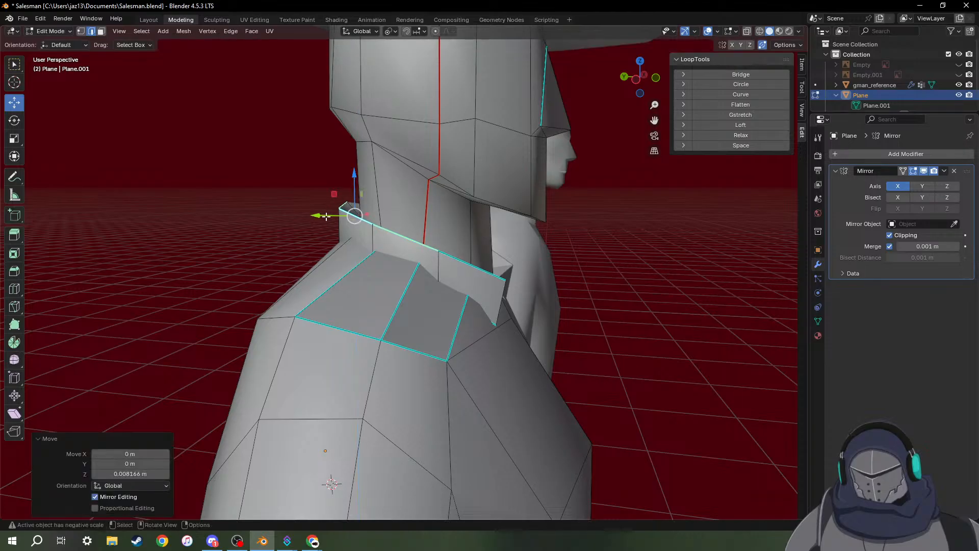
left_click_drag(326, 216, 329, 217)
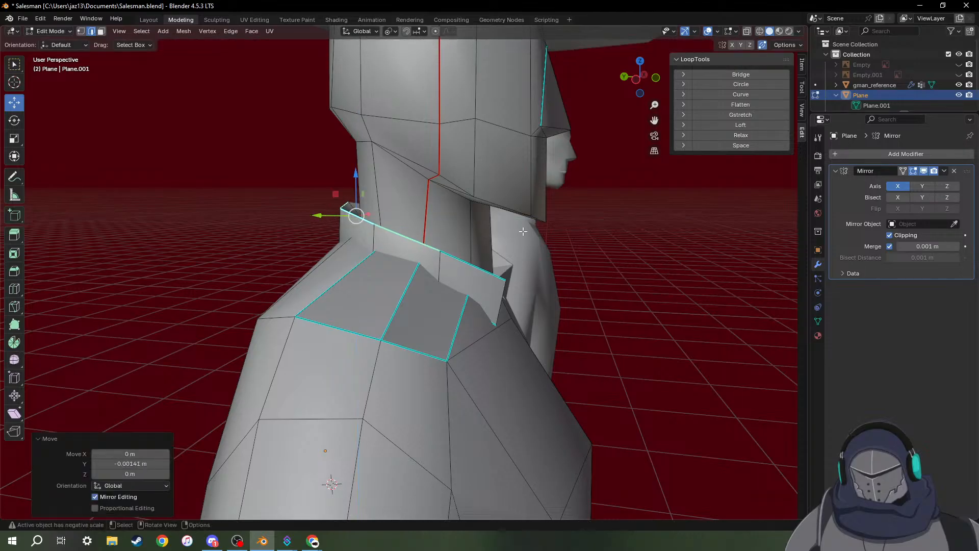
Scale the collar's whole upper fold edge to about 0.93 around its median point in X and Y, with Z locked.
middle_click_drag(659, 260, 566, 232)
middle_click_drag(497, 237, 519, 270)
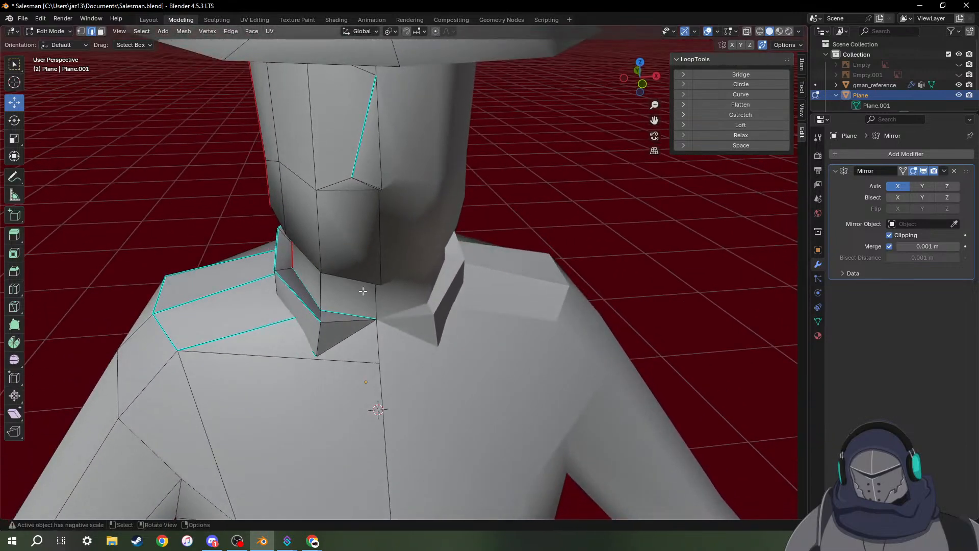
middle_click_drag(363, 291, 413, 298)
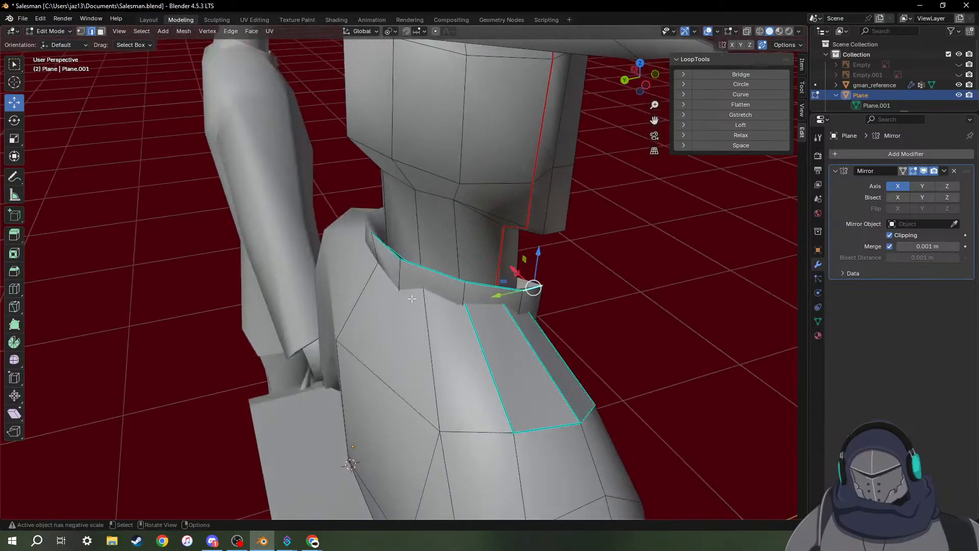
left_click(394, 255, "shift")
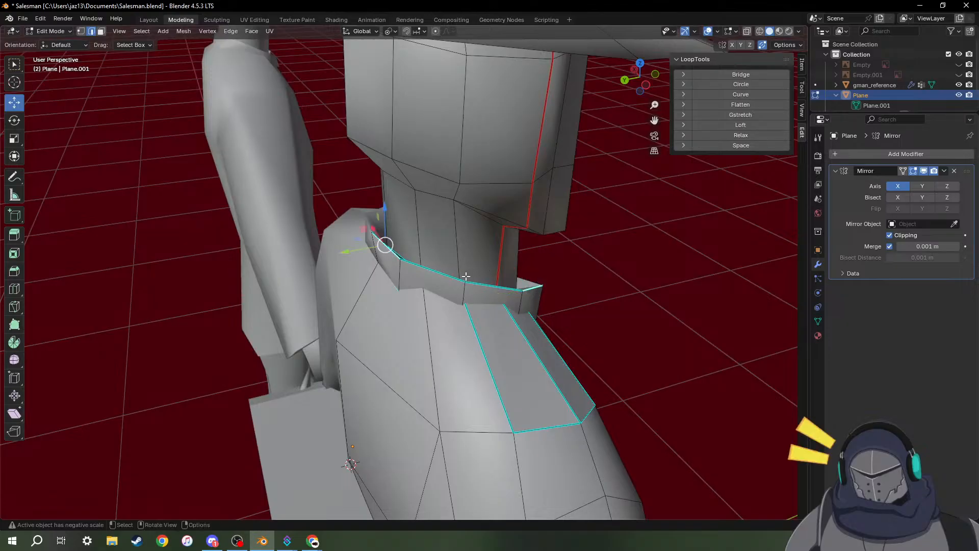
left_click(392, 31)
left_click(399, 92)
middle_click_drag(487, 188, 446, 199)
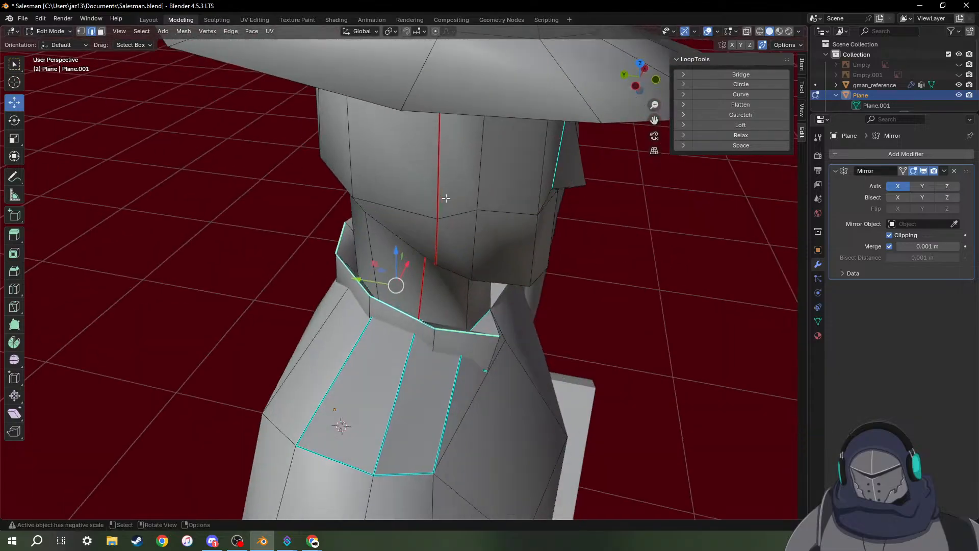
key("s")
key("shift+z")
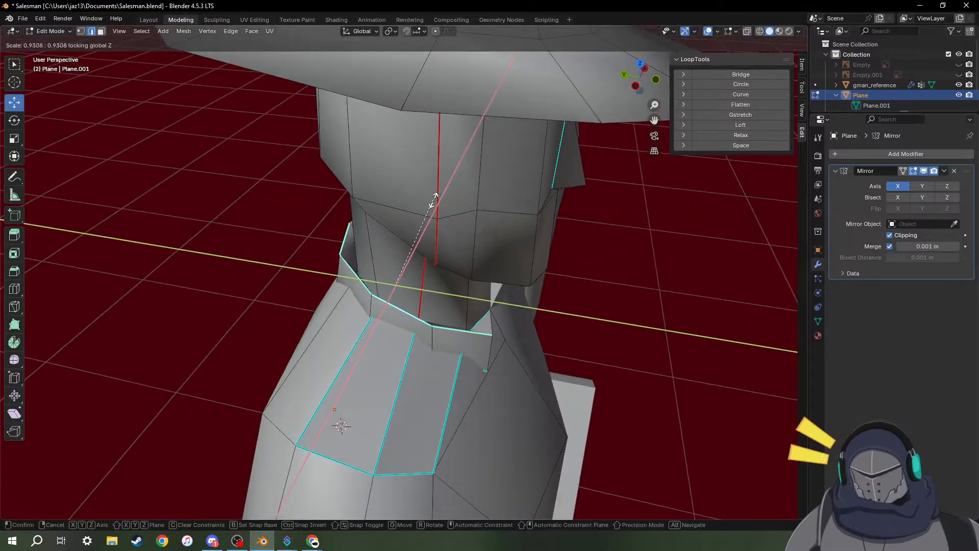
left_click(434, 200)
Compare the collar with and without the last scaling, keep the scaled version, and view the whole figure beside the reference.
middle_click_drag(434, 200, 428, 235)
key("ctrl+z")
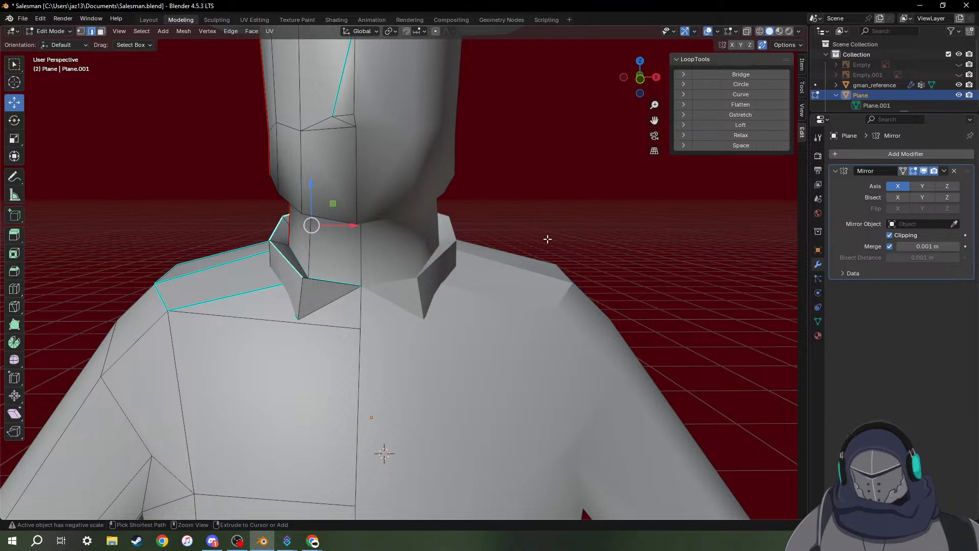
key("ctrl+shift+z")
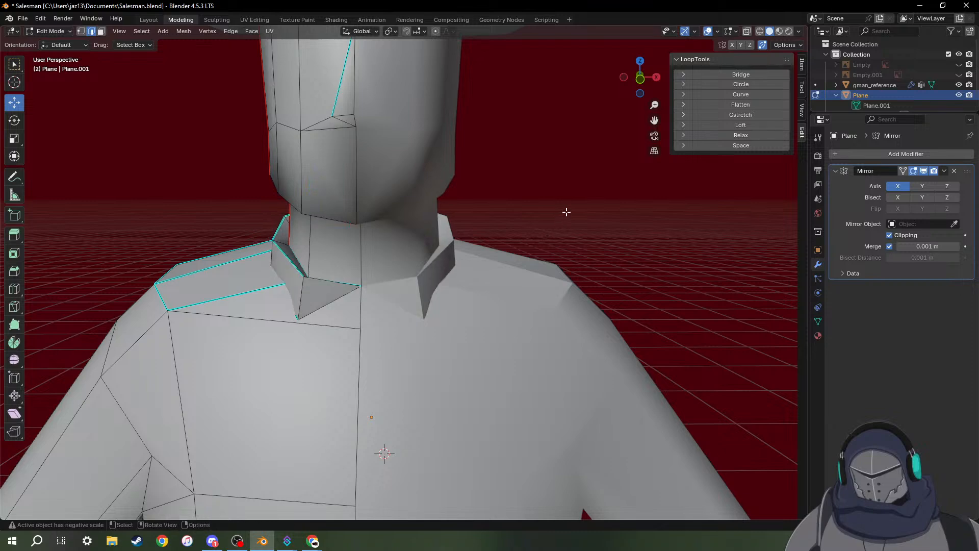
scroll(439, 238, "down", 6)
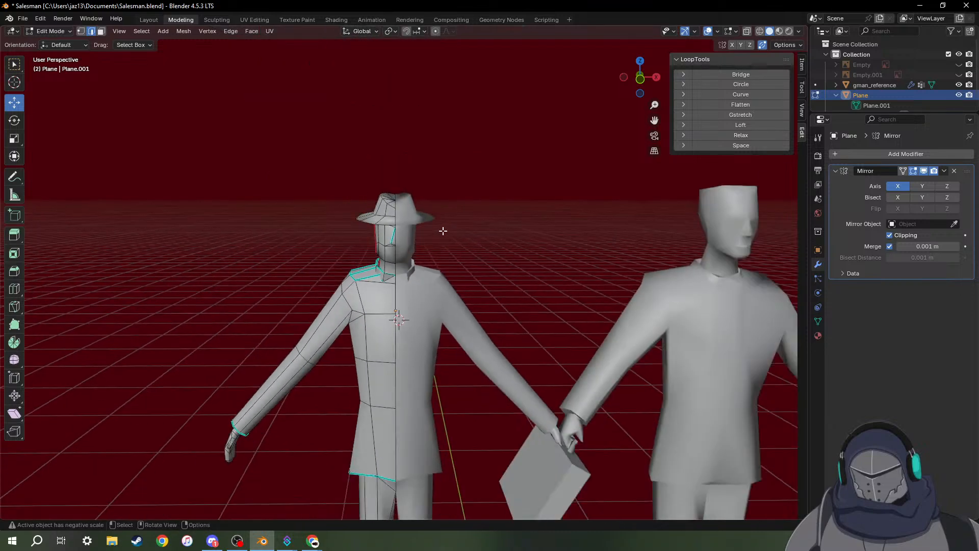
middle_click_drag(464, 251, 449, 179, "shift")
middle_click_drag(442, 214, 439, 197)
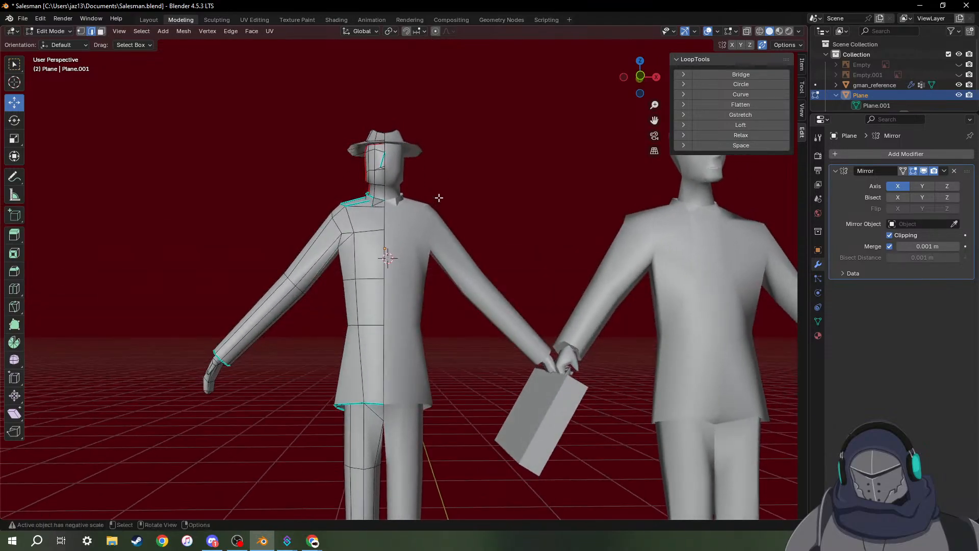
Mark the collar's front fold edge beside the centre line as sharp.
scroll(388, 199, "up", 4)
scroll(387, 200, "up", 2)
middle_click_drag(384, 110, 453, 341, "shift")
scroll(403, 299, "up", 3)
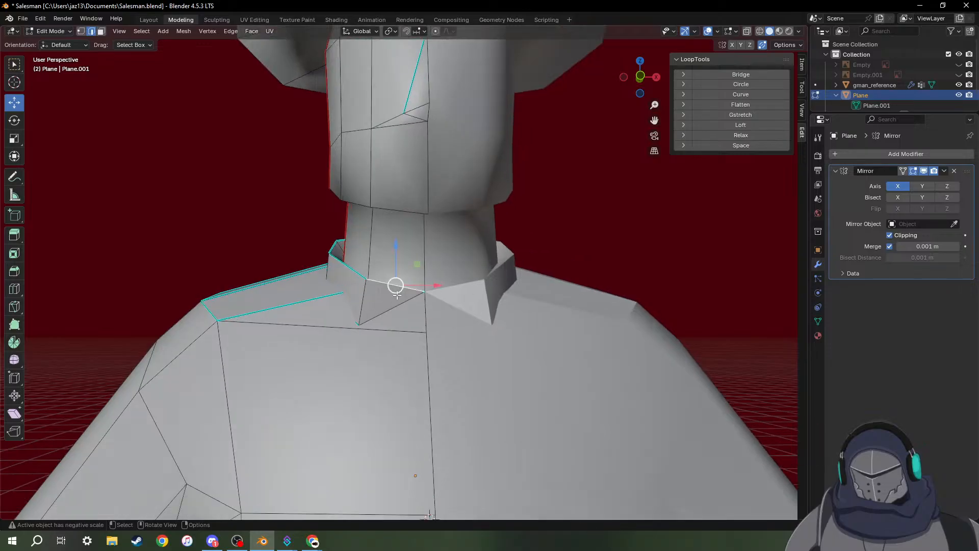
right_click(377, 283)
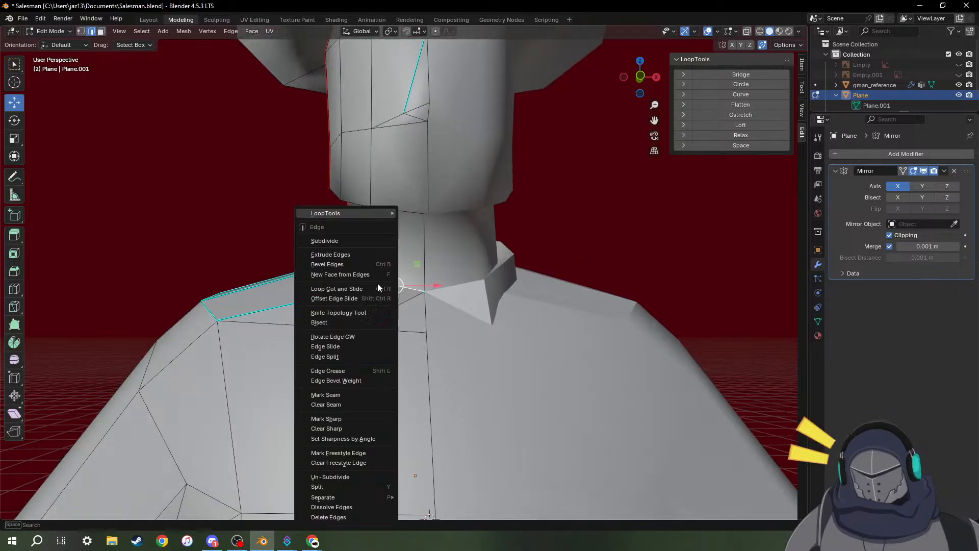
left_click(326, 419)
mouse_move(408, 306)
middle_mouse_down()
mouse_move(423, 314)
mouse_move(372, 333)
mouse_move(490, 315)
mouse_move(413, 309)
middle_mouse_up()
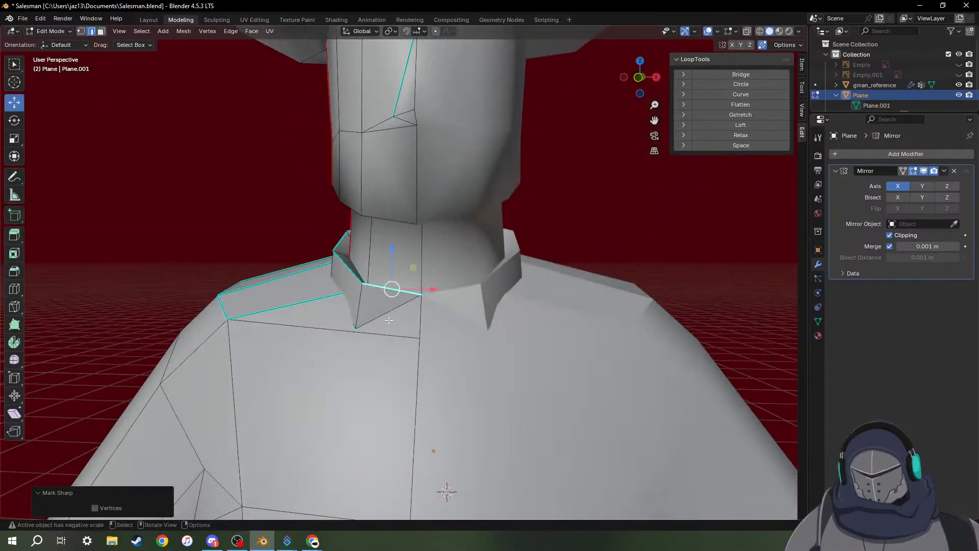
Mark the collar flap's lower edge loop as sharp.
left_click(384, 314)
right_click(375, 320)
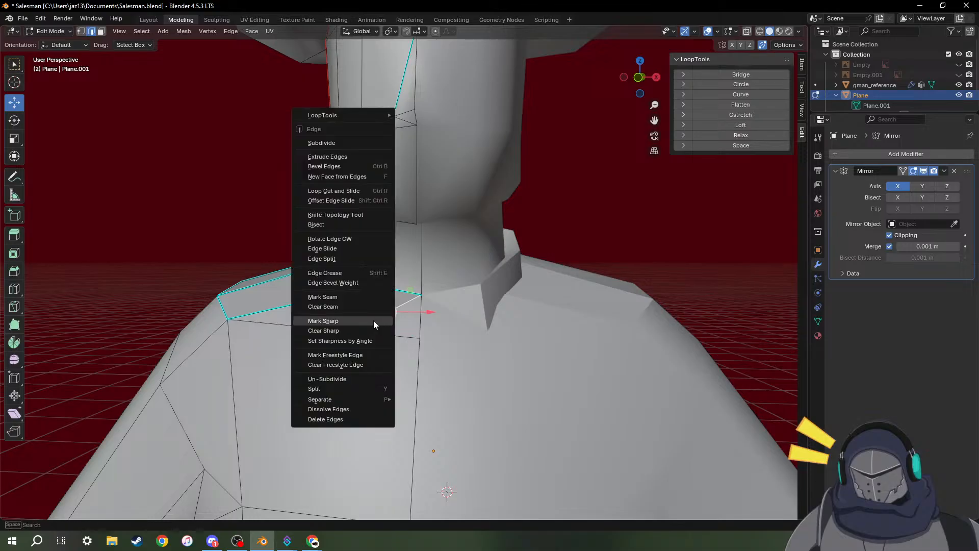
left_click(357, 319)
scroll(450, 309, "down", 4)
scroll(451, 309, "down", 4)
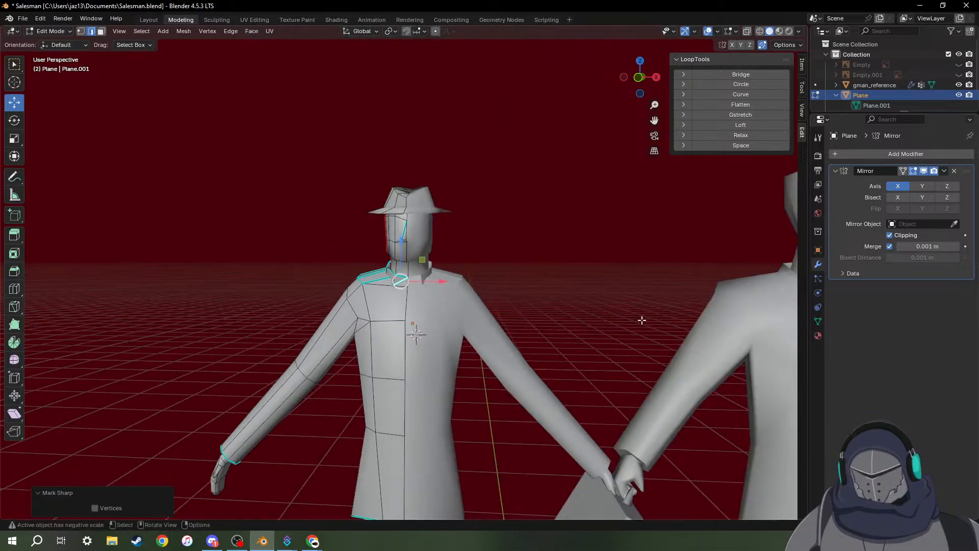
Compare the salesman with the reference from the side and front, and examine the reference's sharp edges in Edit Mode.
middle_click_drag(640, 319, 574, 315)
key("KP_3")
key("Tab")
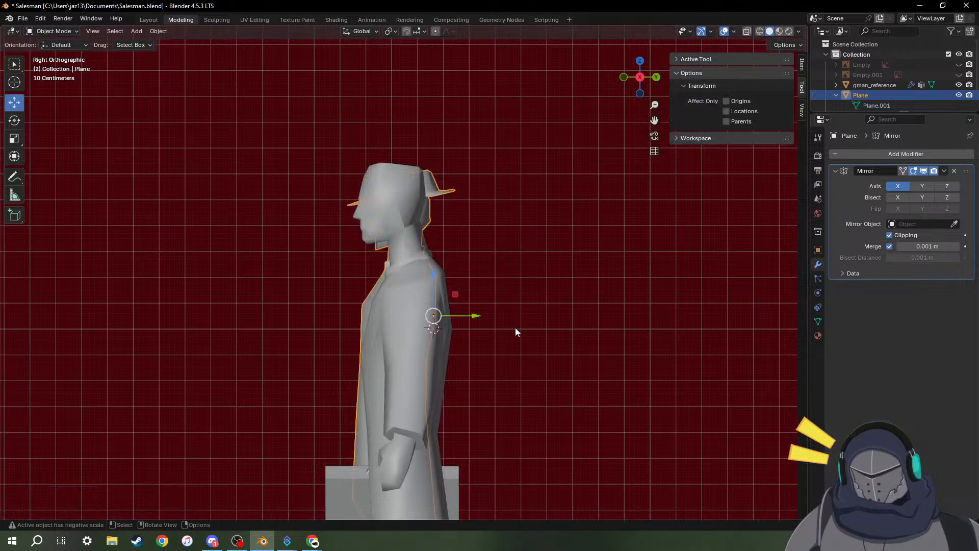
left_click(414, 351)
middle_click_drag(413, 350, 600, 365)
key("Tab")
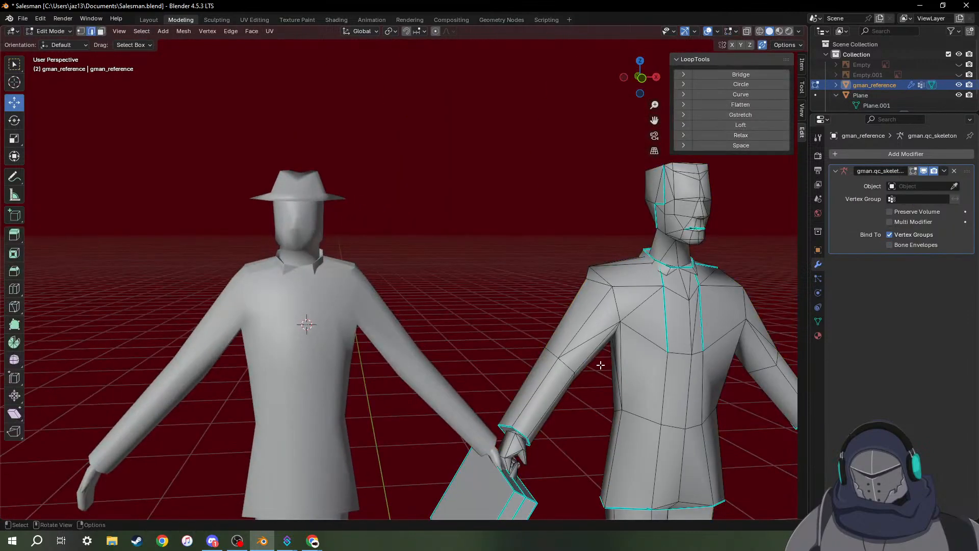
key("Tab")
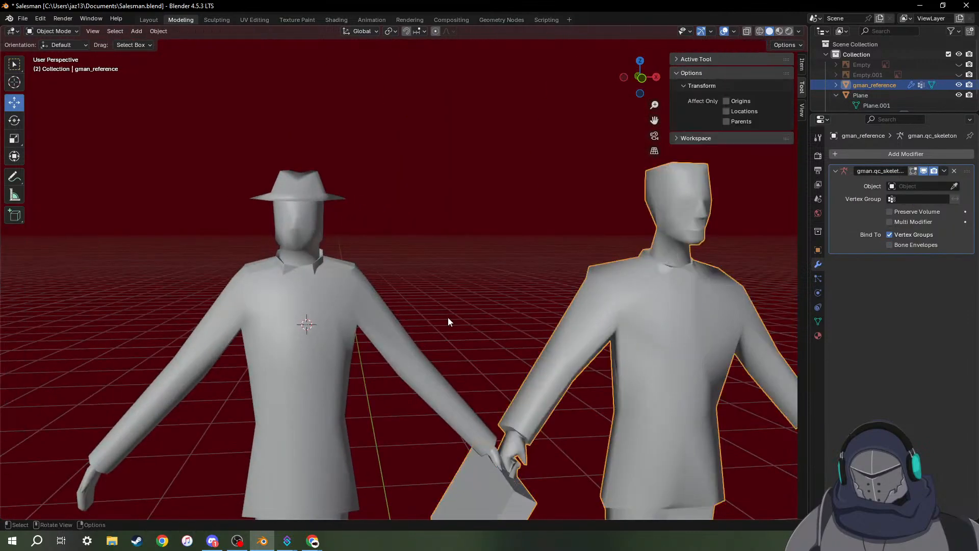
Inspect the shading of the salesman's collar up close in Object Mode.
left_click(353, 304)
key("Tab")
scroll(313, 299, "up", 4)
scroll(313, 299, "down", 4)
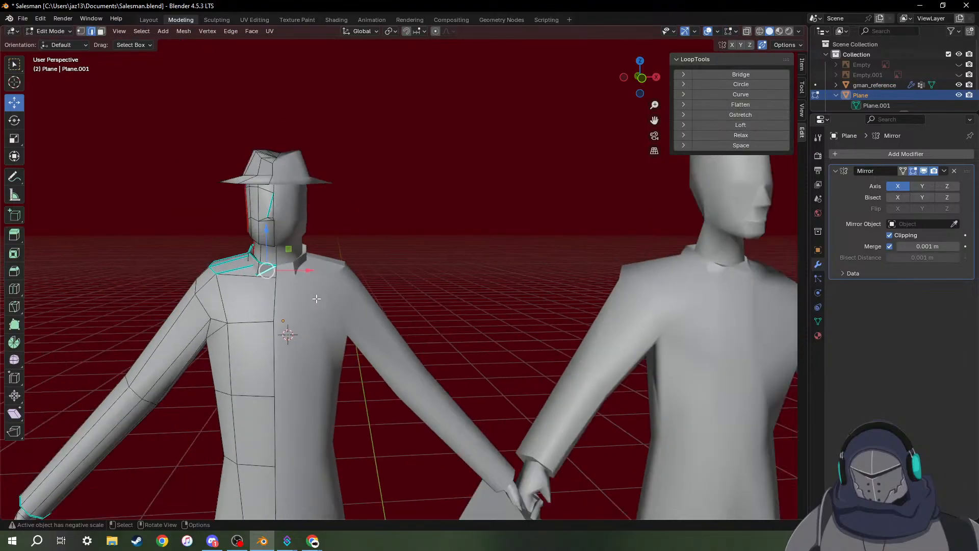
key("Tab")
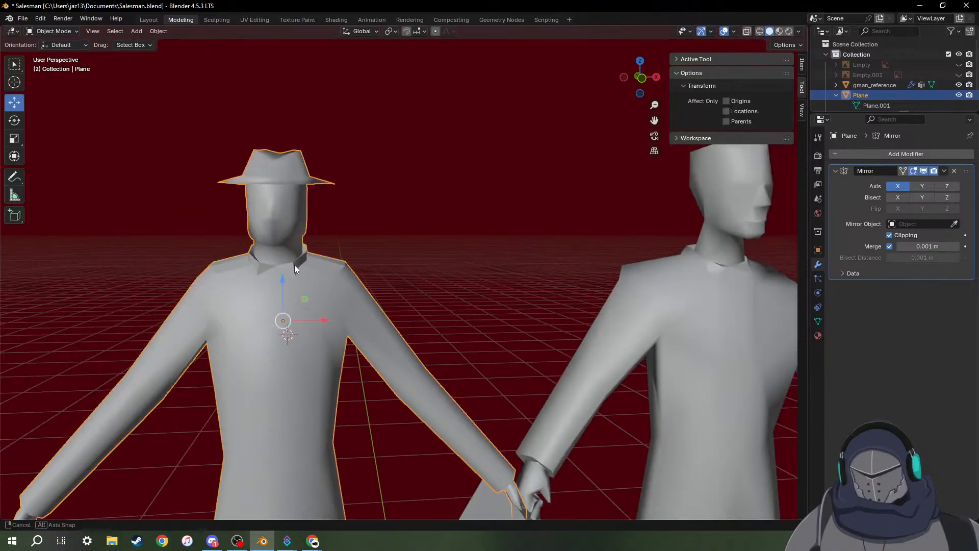
scroll(276, 267, "up", 5)
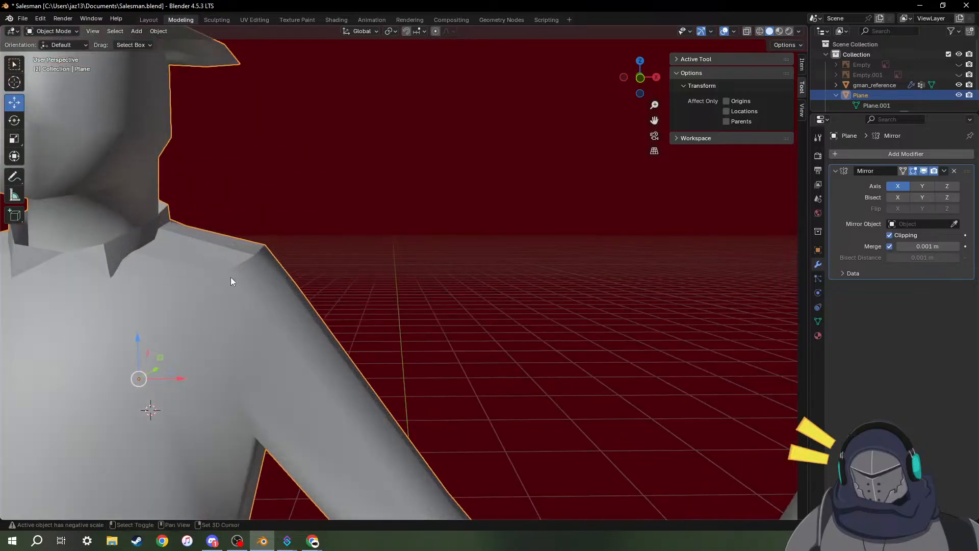
middle_click_drag(230, 277, 500, 296, "shift")
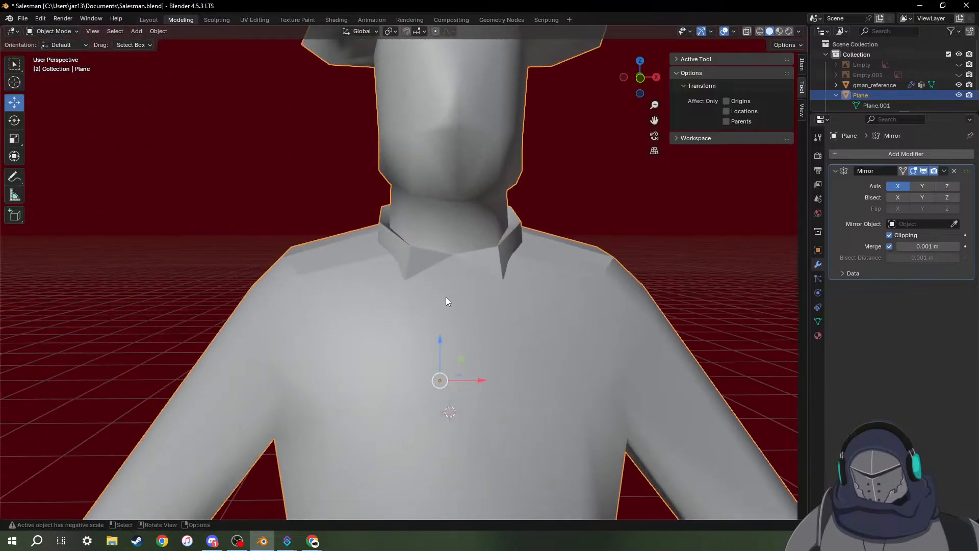
Clear the sharp marking from the collar's lower edge loop in wireframe display, and return to solid shading.
key("Tab")
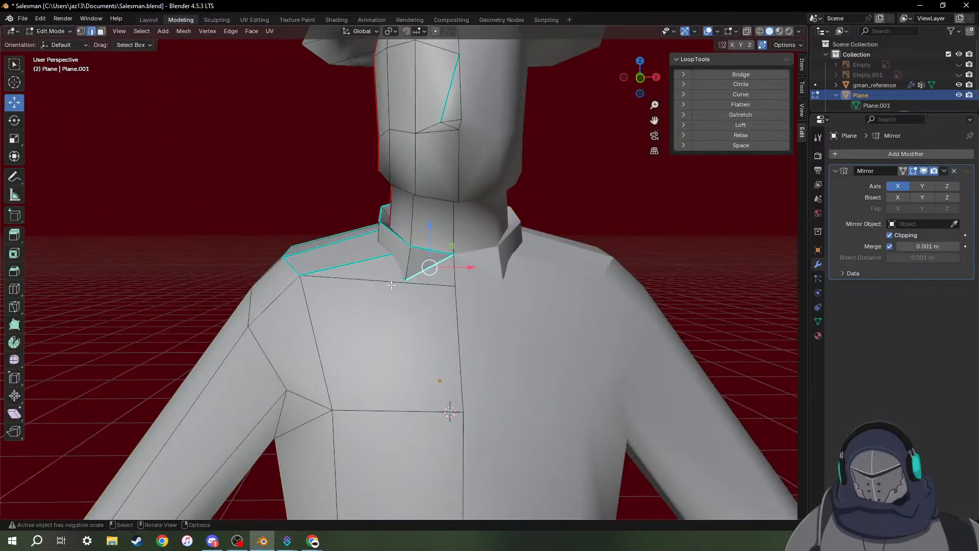
left_click(790, 31)
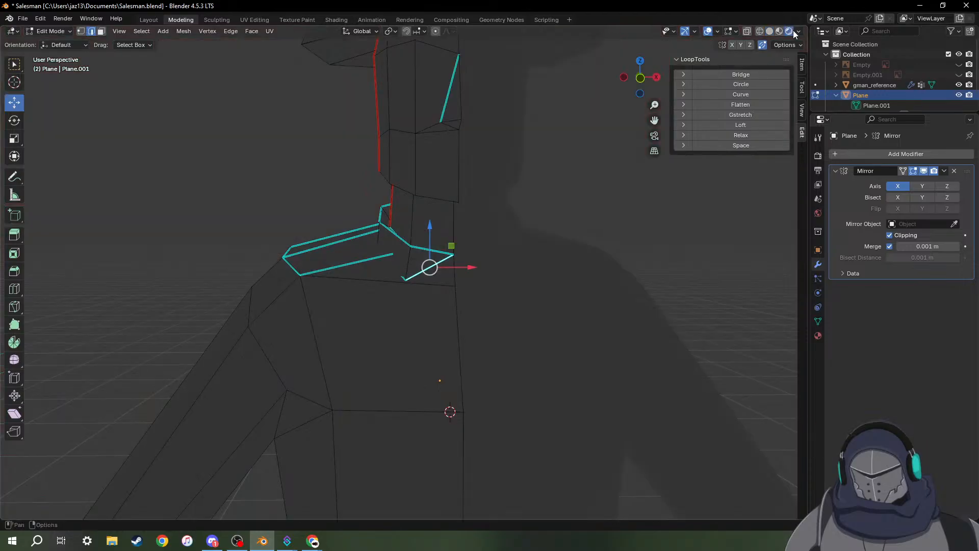
left_click(760, 30)
mouse_move(434, 227)
middle_mouse_down()
mouse_move(458, 228)
mouse_move(449, 268)
mouse_move(439, 253)
mouse_move(474, 259)
middle_mouse_up()
middle_click_drag(391, 235, 363, 231)
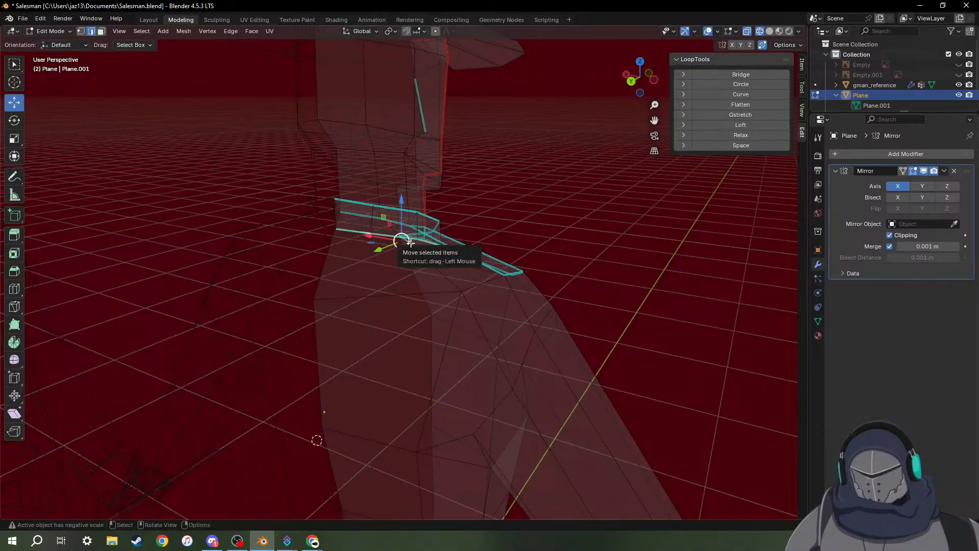
key("s")
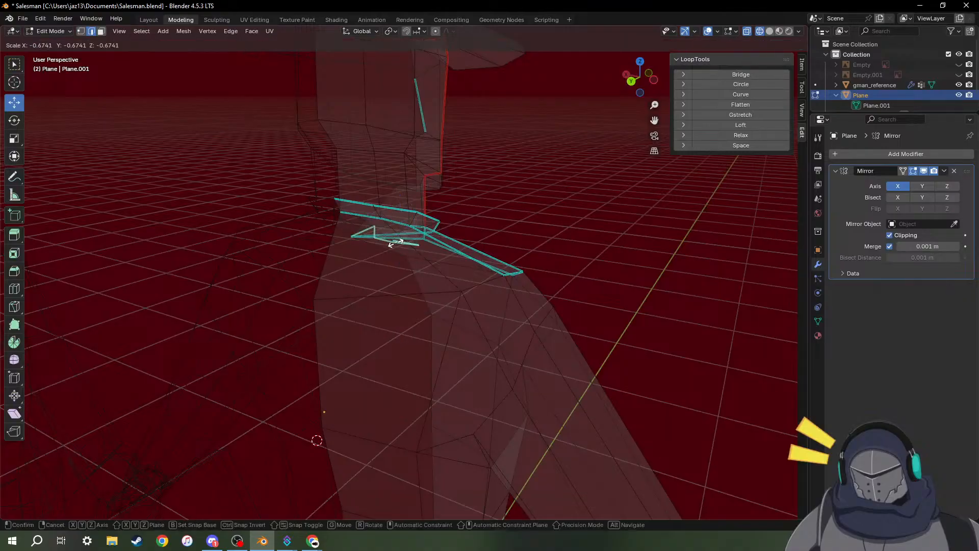
right_click(396, 243)
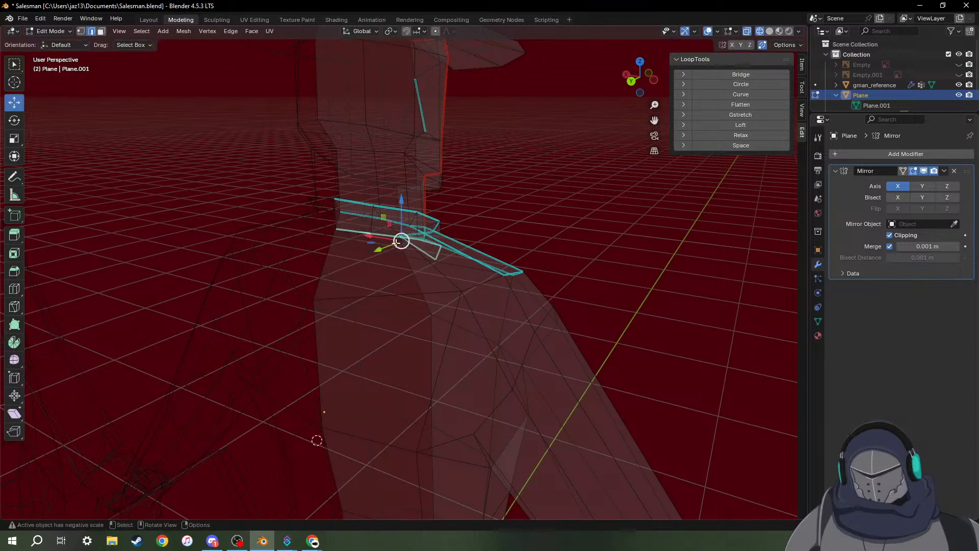
right_click(401, 247)
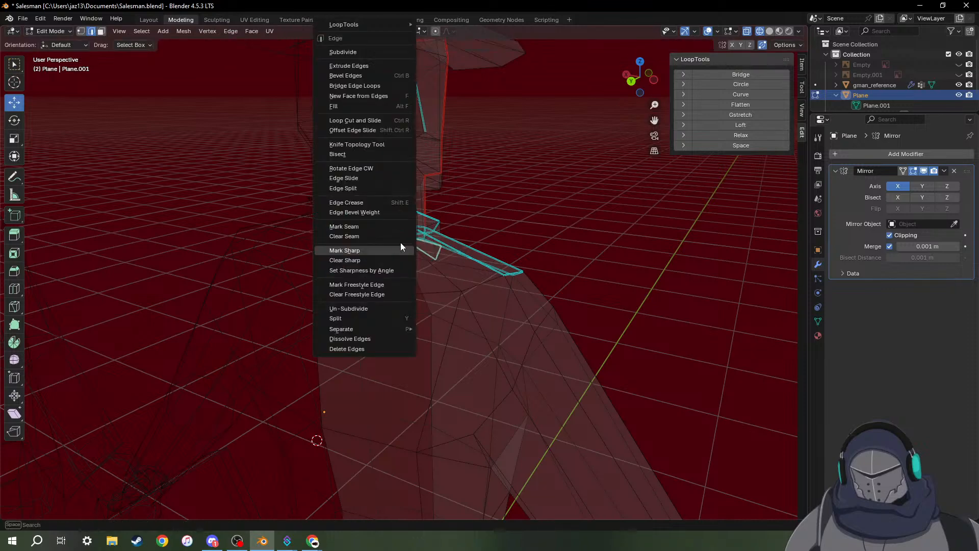
left_click(352, 252)
middle_click_drag(377, 255, 745, 95)
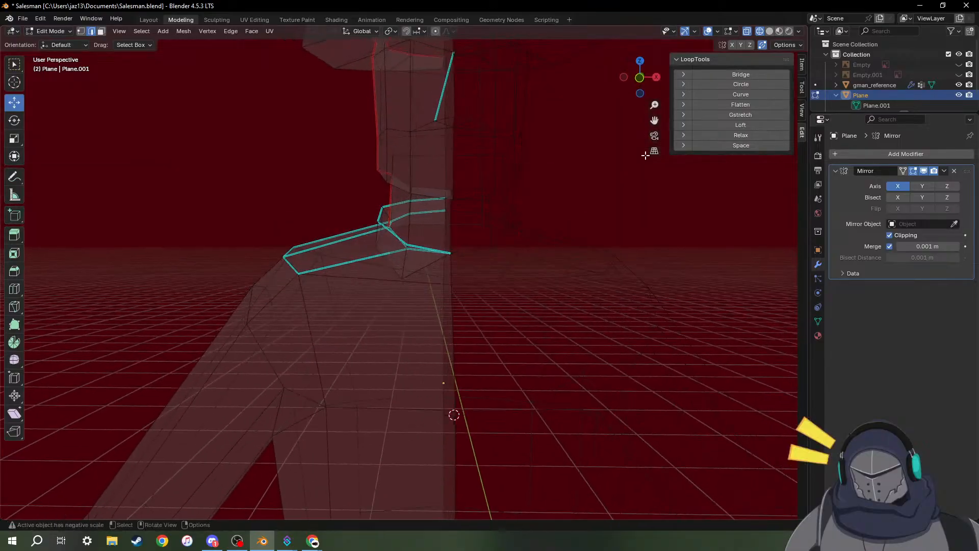
left_click(768, 31)
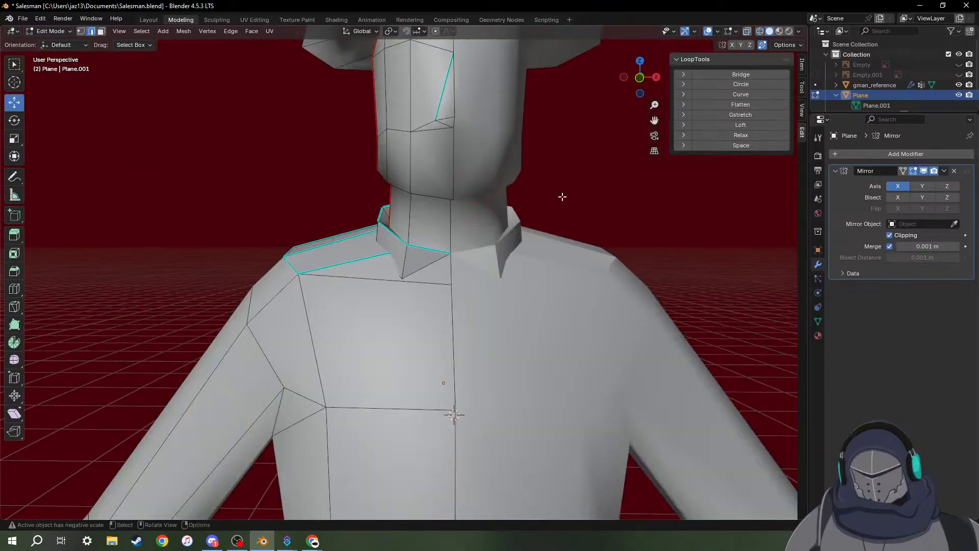
Check the collar's shading in Object Mode, both close up and on the whole figure beside the reference.
scroll(556, 203, "down", 2)
key("Tab")
scroll(579, 250, "down", 4)
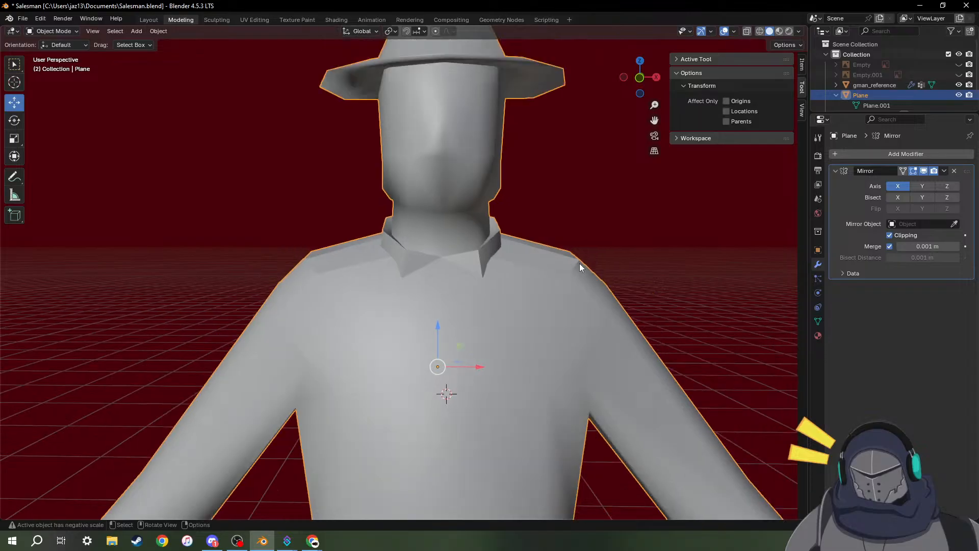
scroll(509, 311, "up", 6)
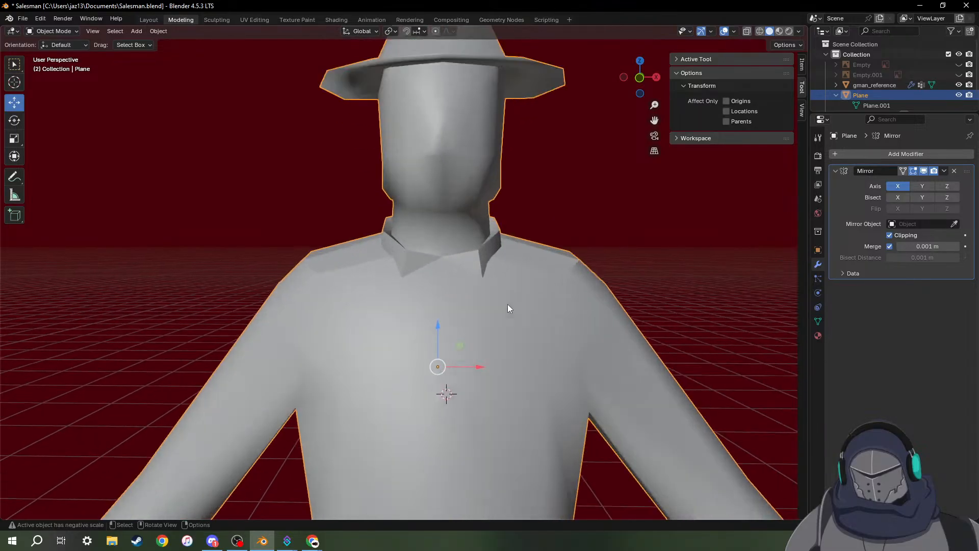
scroll(510, 296, "down", 8)
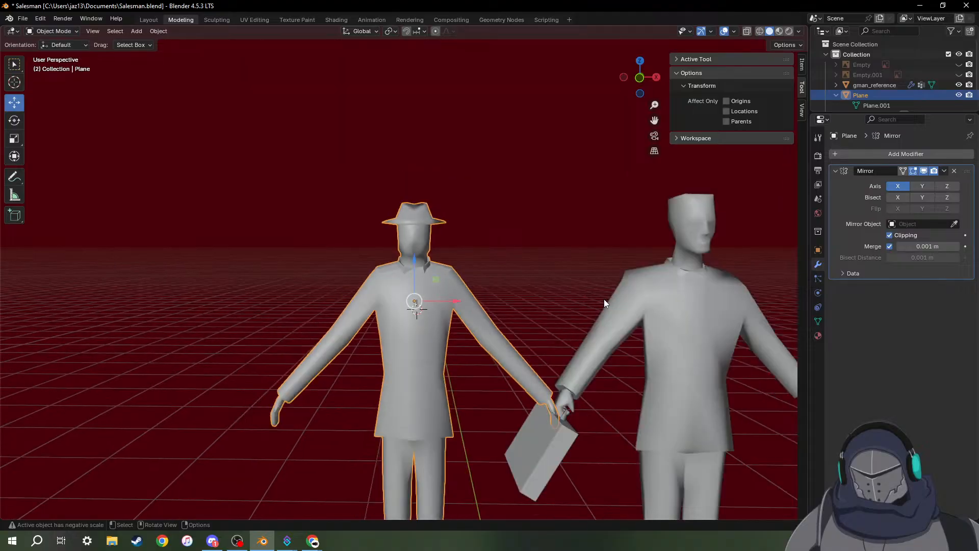
Slide the collar's front corner vertex inward along its edge by a factor of about 0.308.
scroll(467, 296, "up", 7)
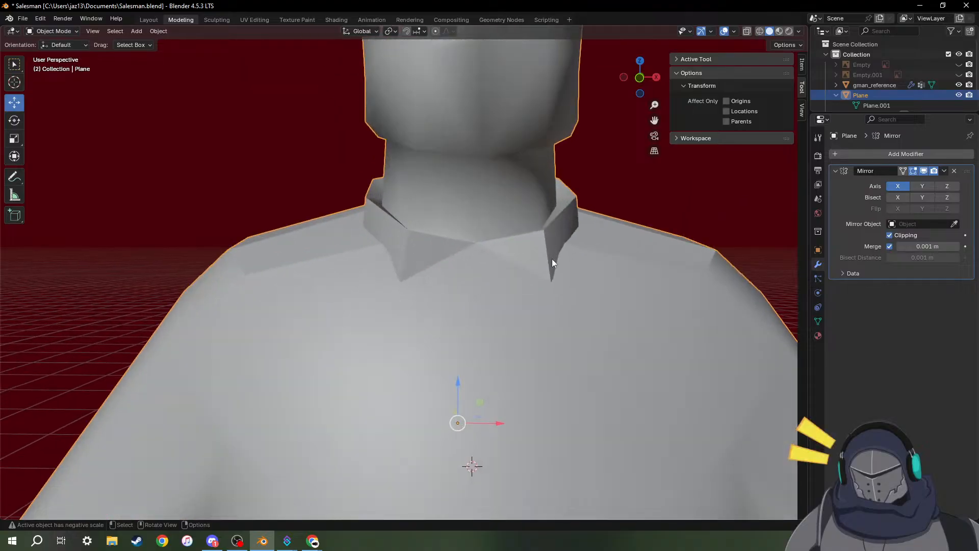
mouse_move(552, 259)
middle_mouse_down()
mouse_move(483, 269)
mouse_move(545, 262)
middle_mouse_up()
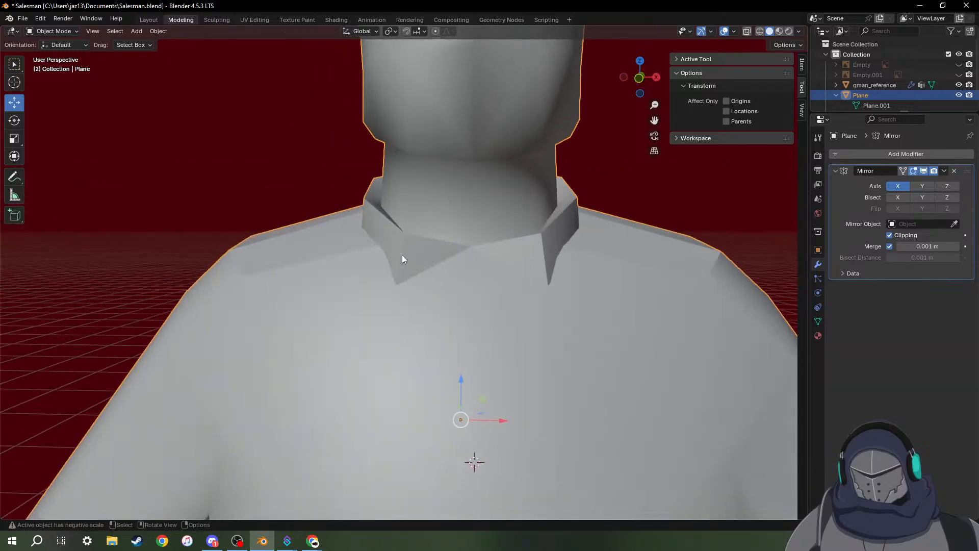
key("Tab")
middle_click_drag(481, 268, 522, 286)
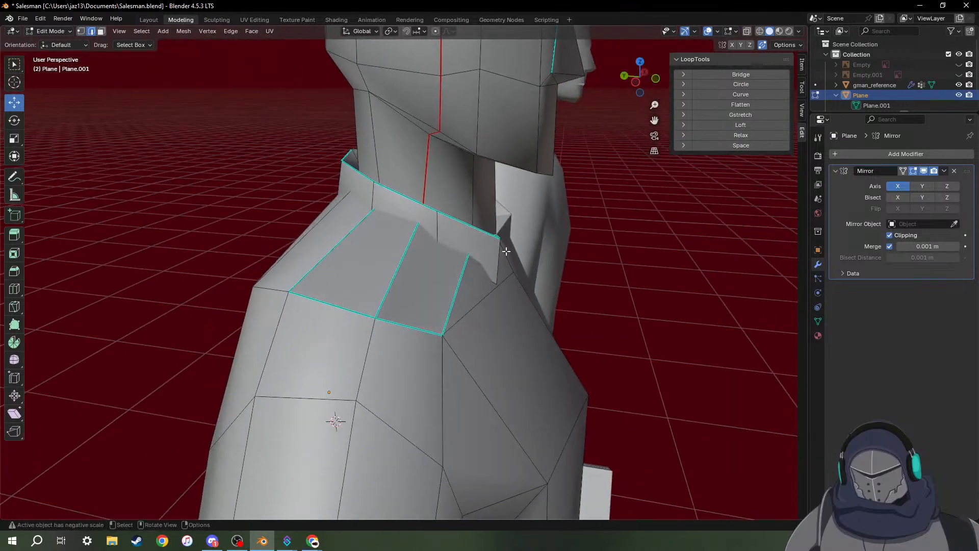
middle_click_drag(506, 252, 437, 299)
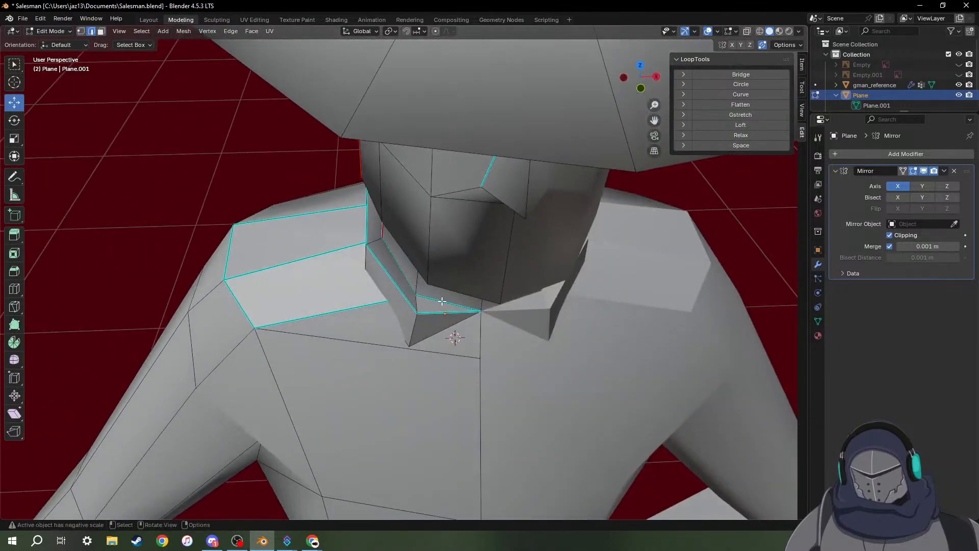
key("1")
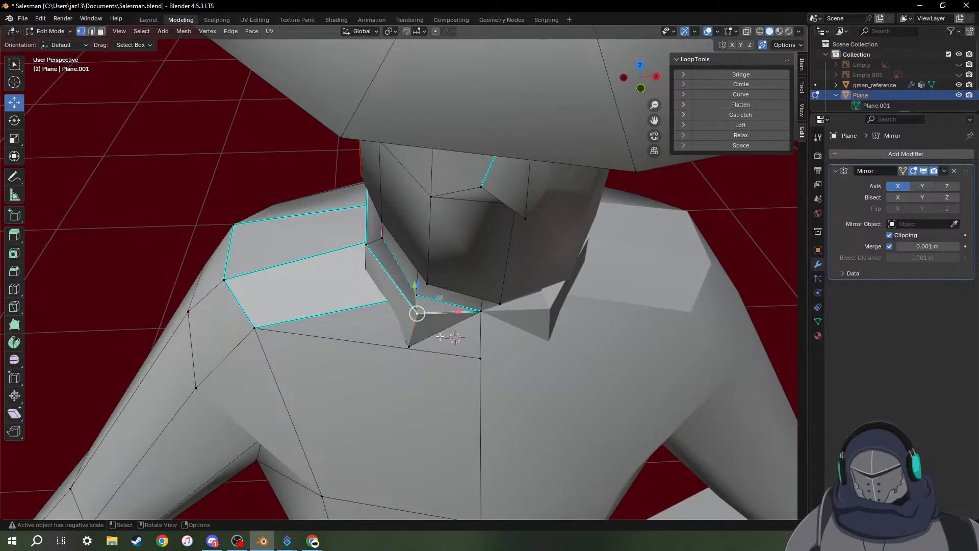
key("shift+v")
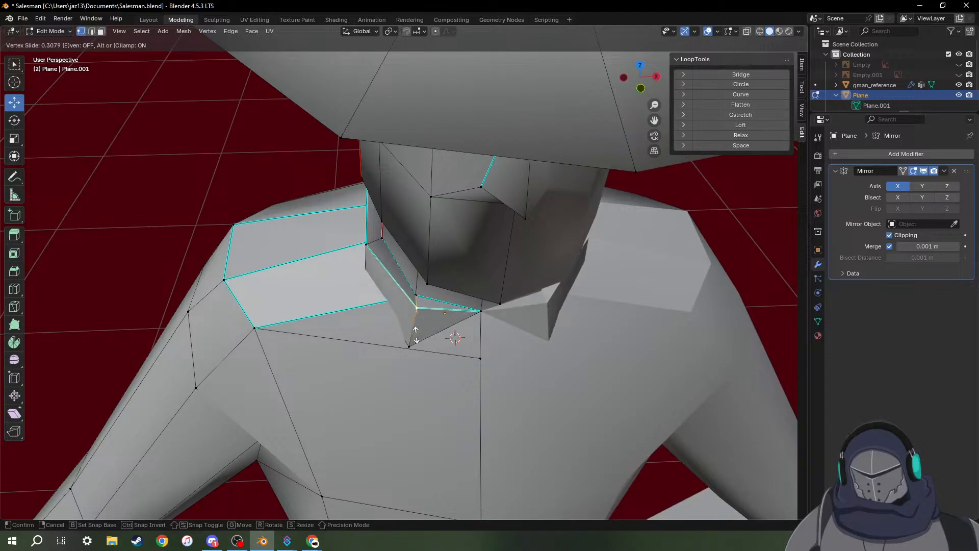
left_click(417, 334)
middle_click_drag(471, 334, 474, 282)
scroll(473, 277, "down", 4)
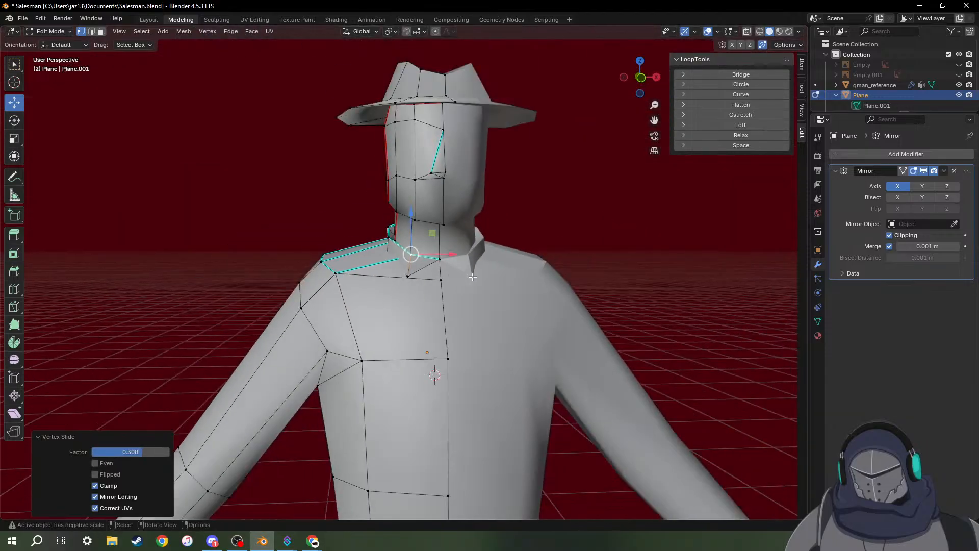
middle_click_drag(604, 247, 576, 248)
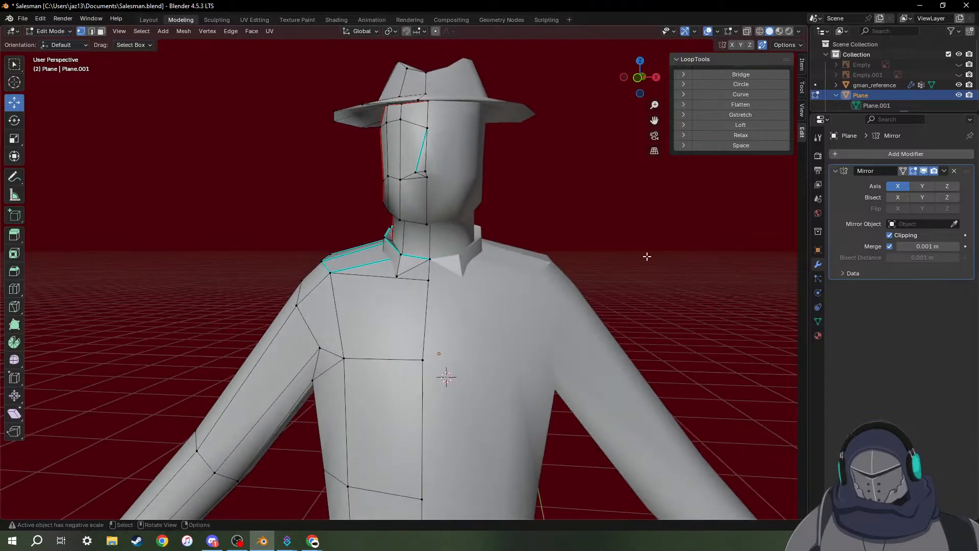
Compare the collar before and after the vertex slide by undoing and redoing it, and check the figure in Object Mode.
key("ctrl+z")
key("ctrl+z")
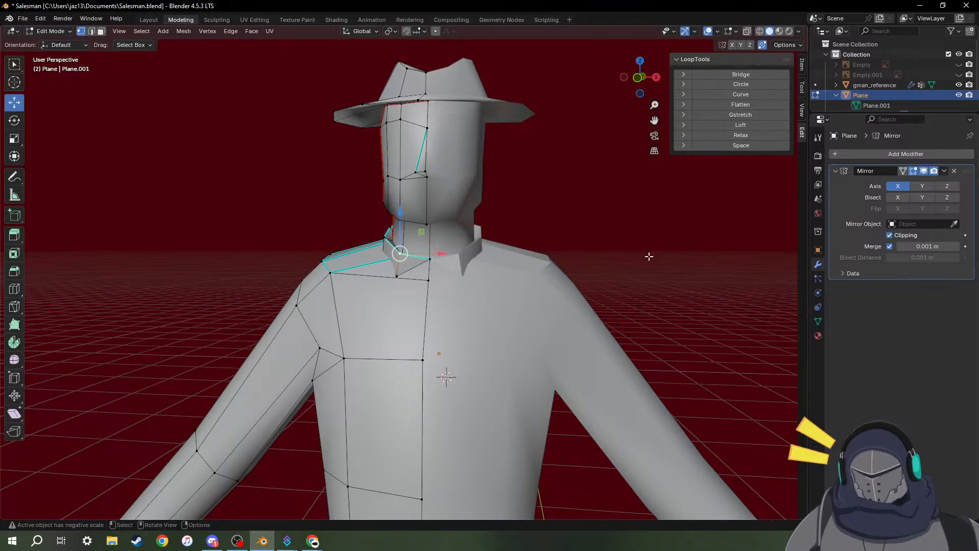
key("ctrl+z")
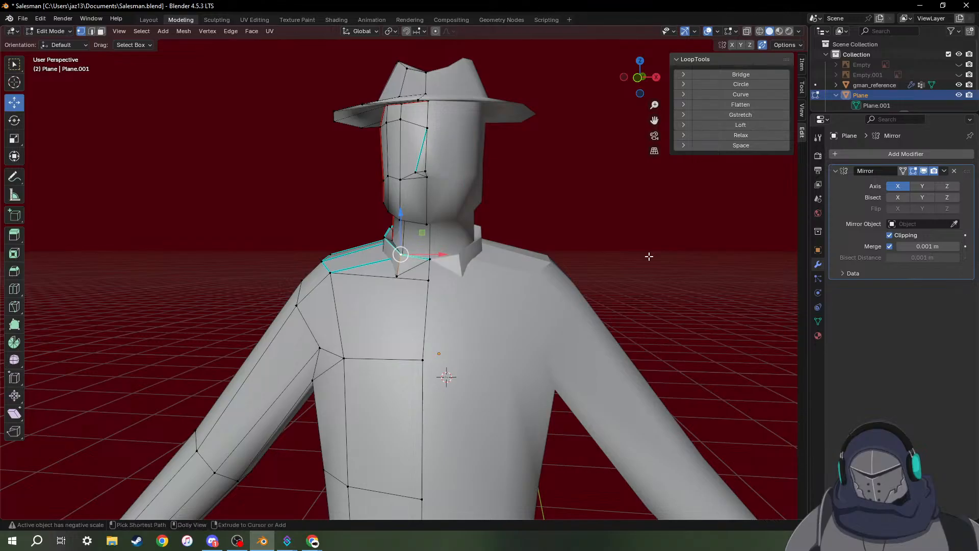
key("Tab")
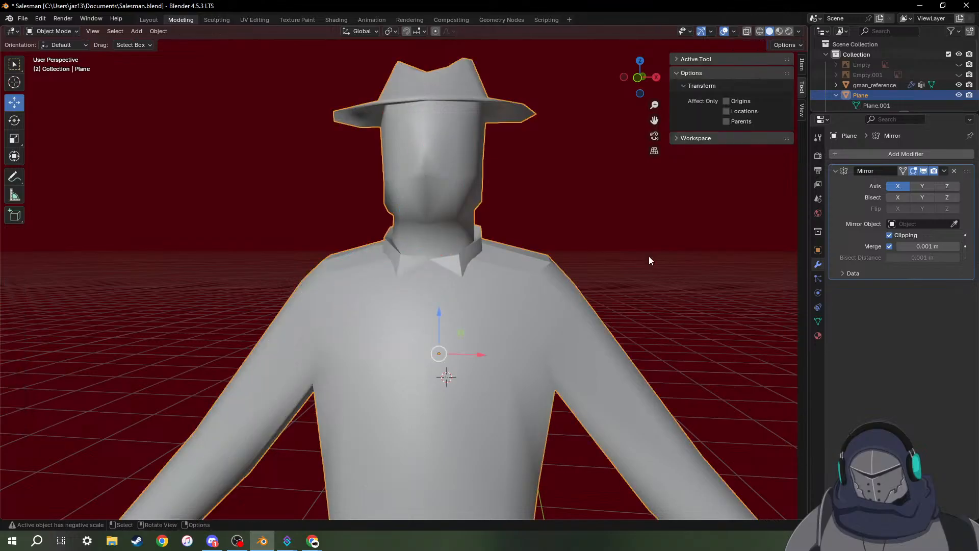
key("Tab")
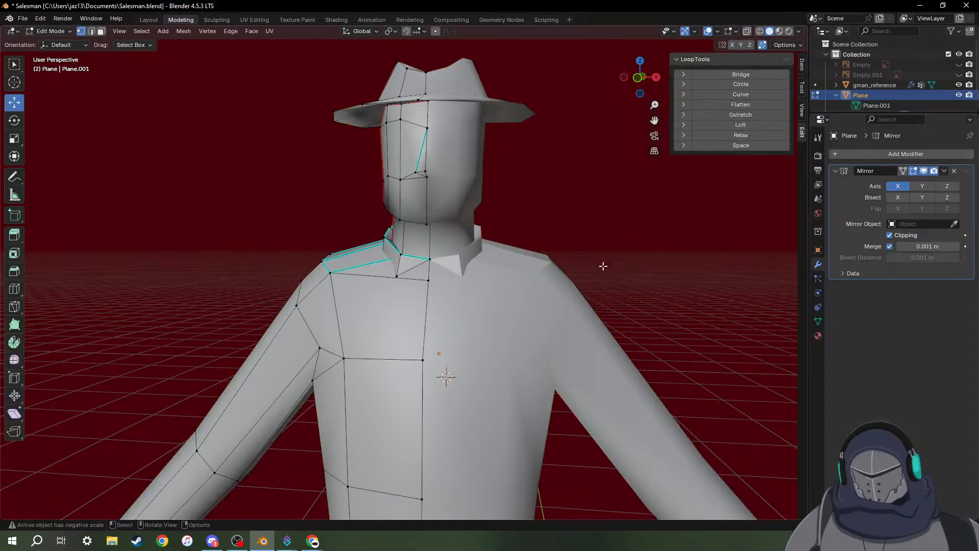
key("Tab")
middle_click_drag(570, 279, 537, 291)
scroll(537, 290, "down", 4)
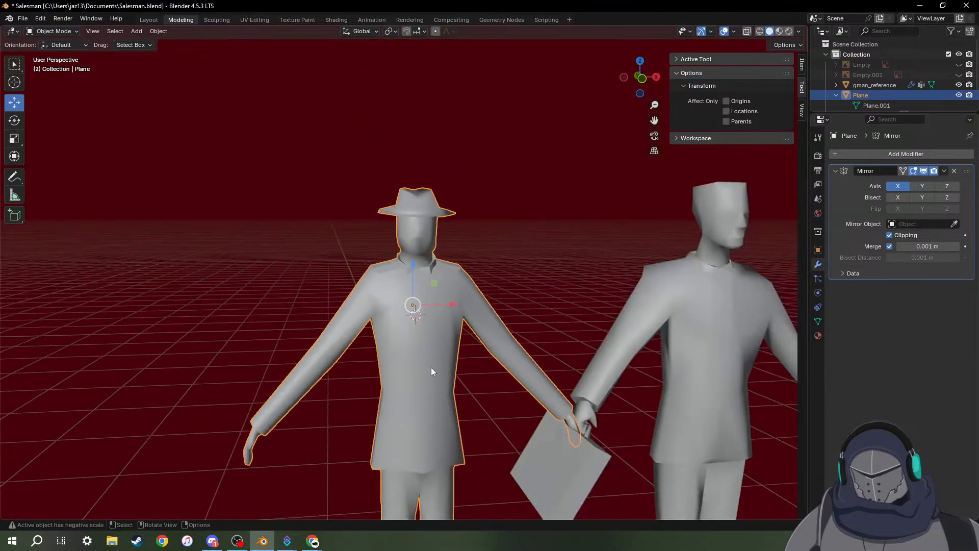
Move the nose-tip vertex slightly forward and lower it about 0.003 m in Edit Mode, and return to Object Mode.
middle_click_drag(431, 371, 516, 329)
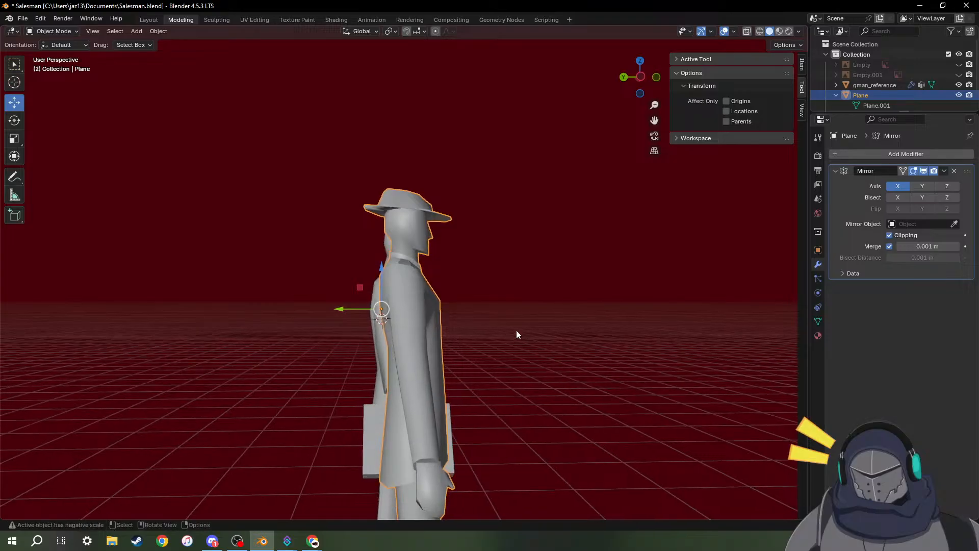
scroll(516, 331, "up", 2)
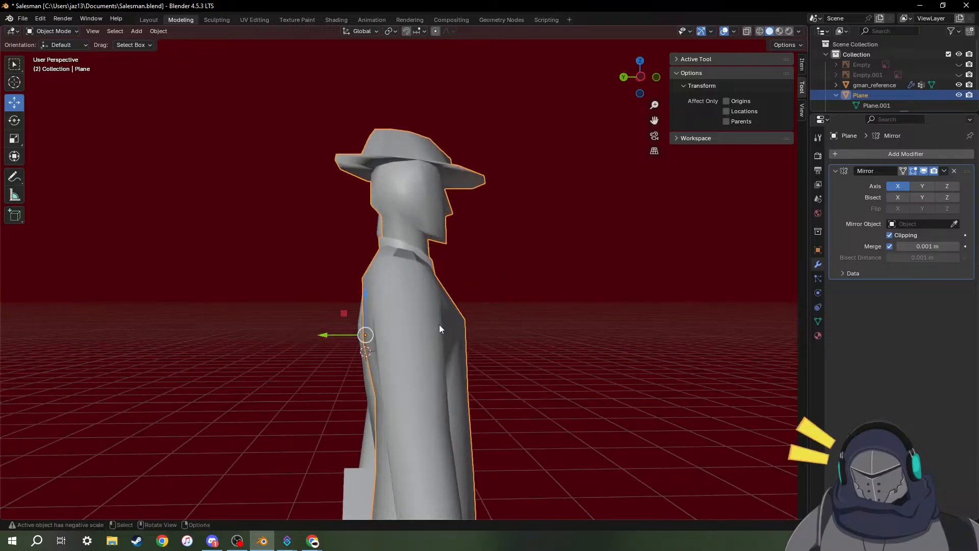
key("Tab")
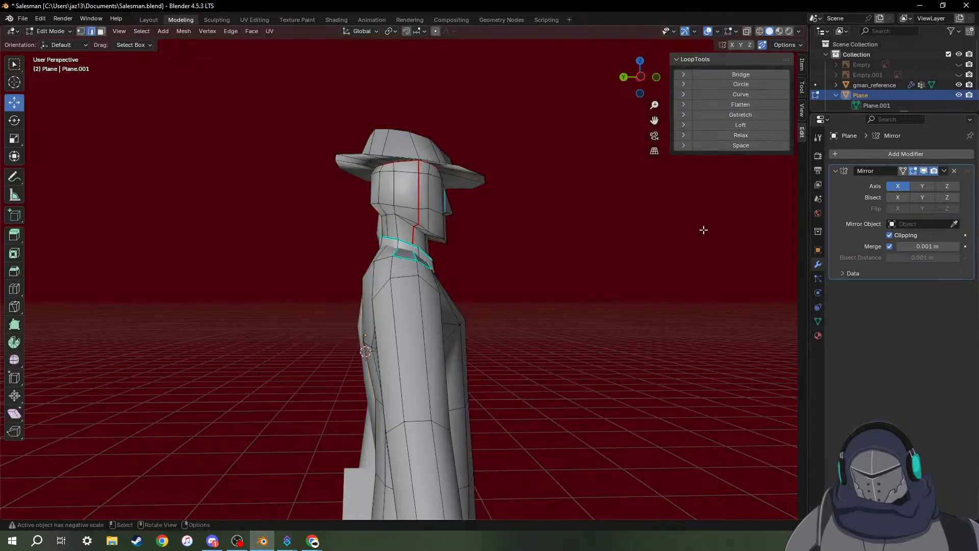
scroll(503, 285, "up", 5)
scroll(491, 263, "up", 2)
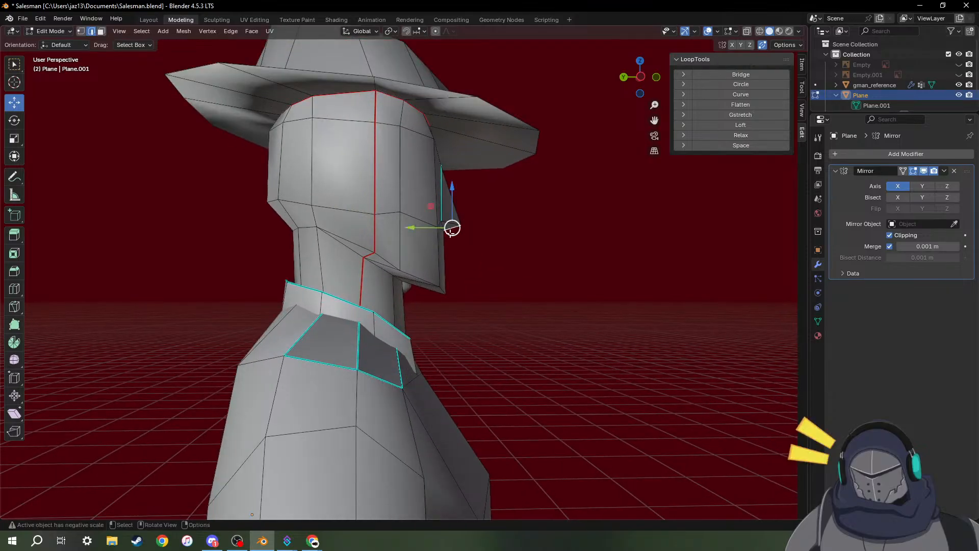
scroll(454, 229, "up", 2)
key("1")
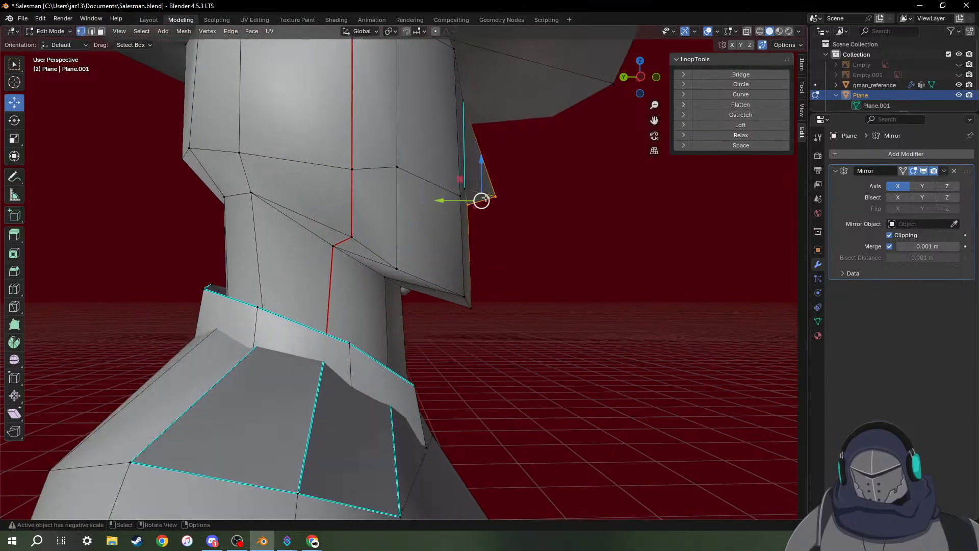
left_click(497, 197)
left_click_drag(472, 198, 502, 190)
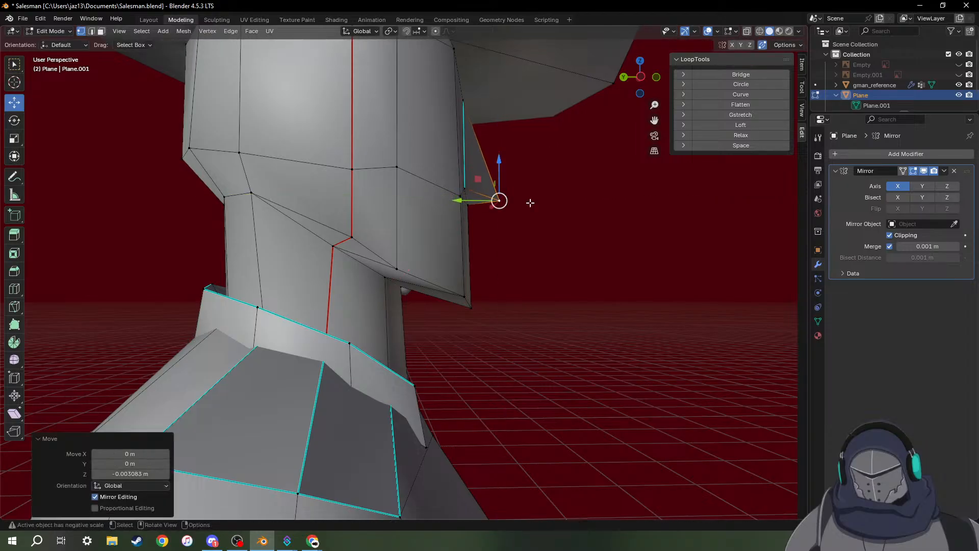
middle_click_drag(531, 201, 465, 219)
scroll(464, 220, "down", 8)
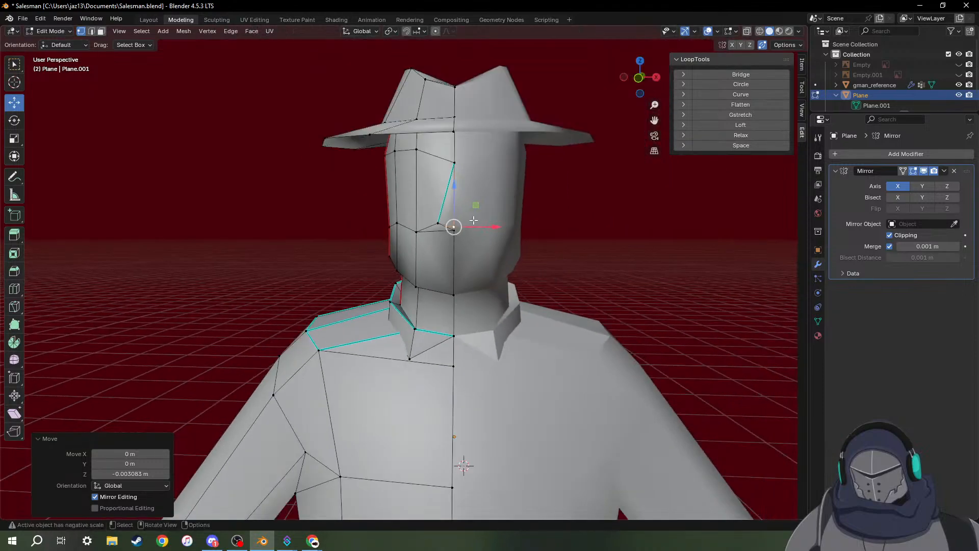
key("Tab")
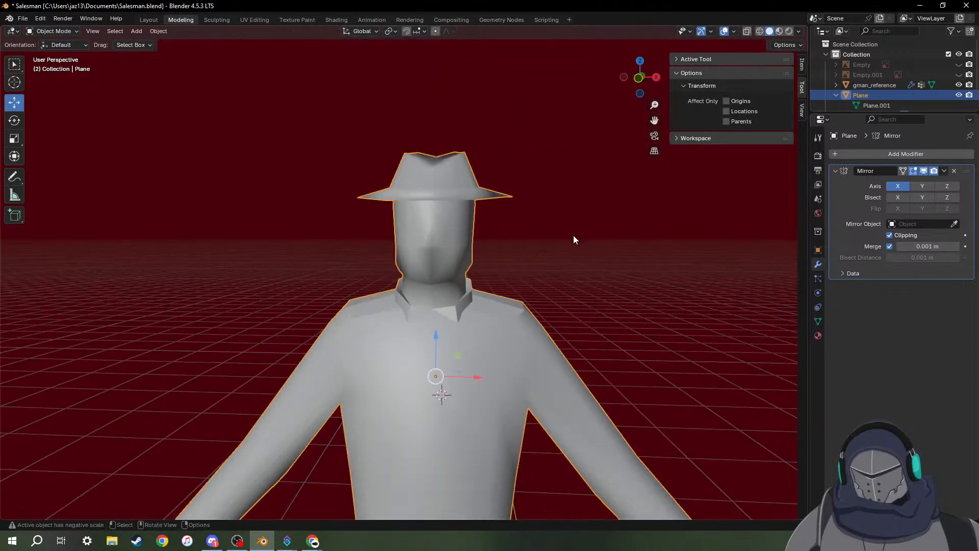
mouse_move(574, 235)
middle_mouse_down()
mouse_move(699, 238)
mouse_move(573, 240)
middle_mouse_up()
Select only the hat's vertices through the mesh in Edit Mode and lower the hat about 0.011 m along Z.
key("Tab")
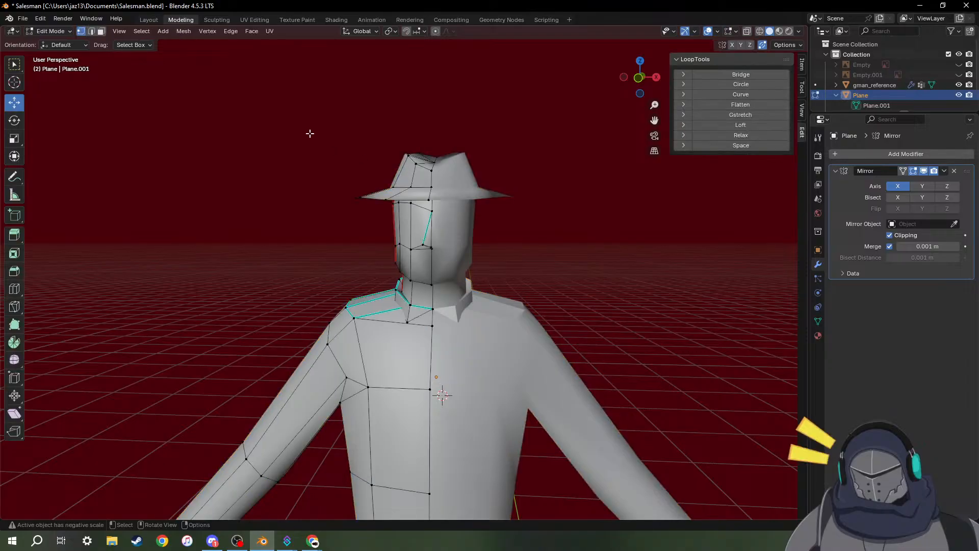
left_click_drag(309, 133, 602, 204)
middle_click_drag(492, 232, 599, 222)
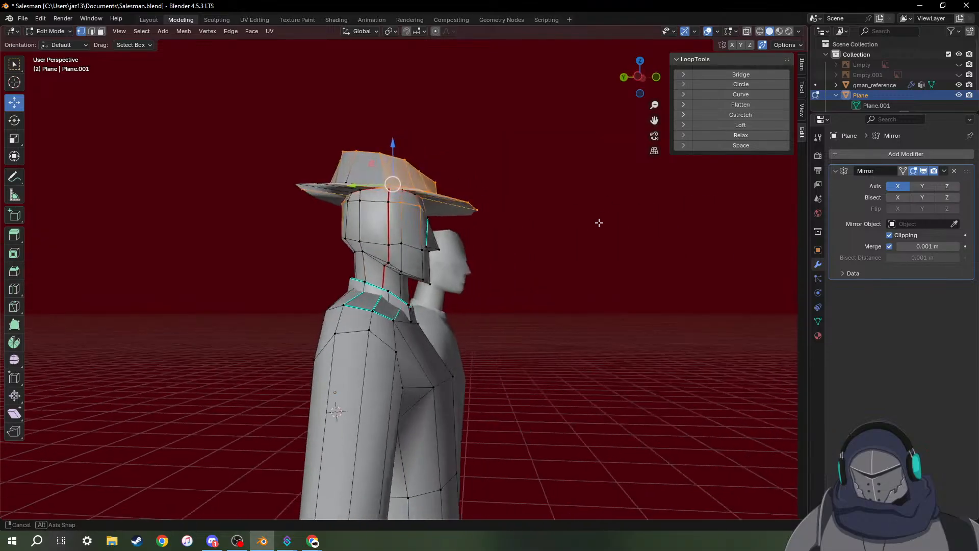
left_click(747, 31)
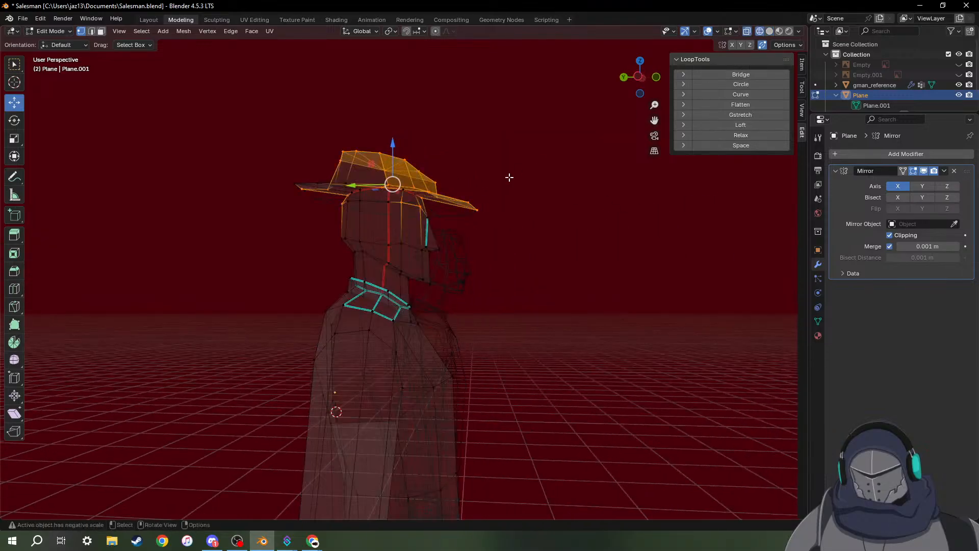
middle_click_drag(509, 177, 388, 154)
left_click_drag(291, 121, 602, 197)
middle_click_drag(580, 197, 540, 194)
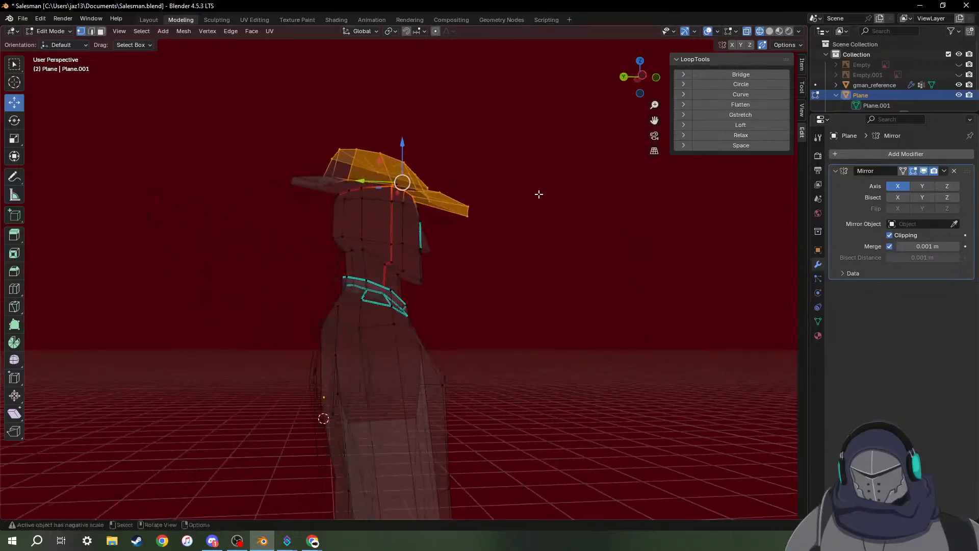
left_click_drag(267, 138, 432, 192, "shift")
middle_click_drag(442, 188, 204, 203)
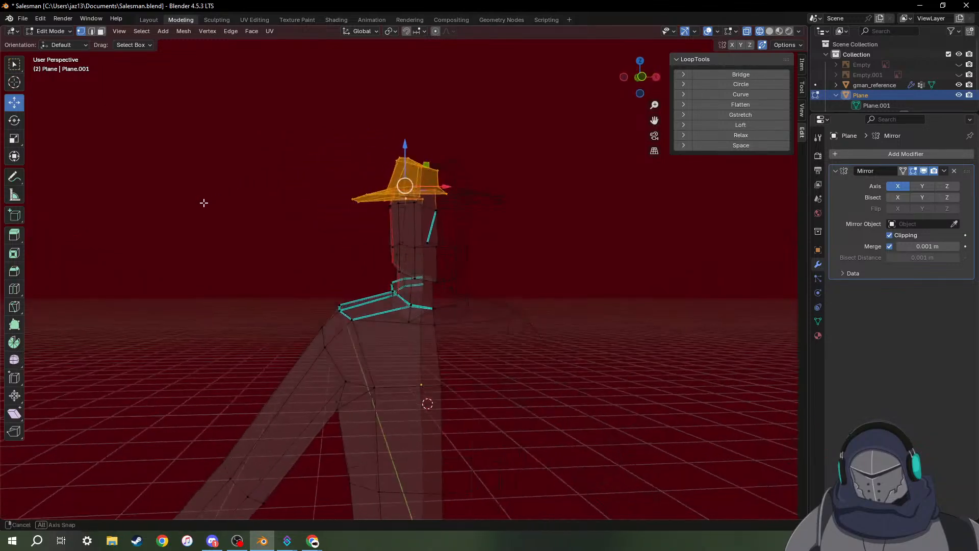
middle_click_drag(482, 172, 463, 170)
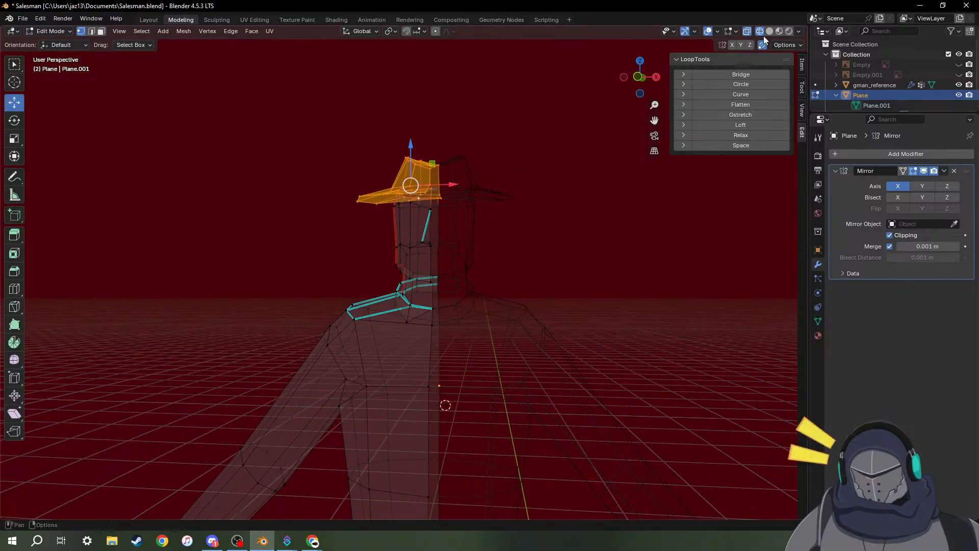
left_click(770, 31)
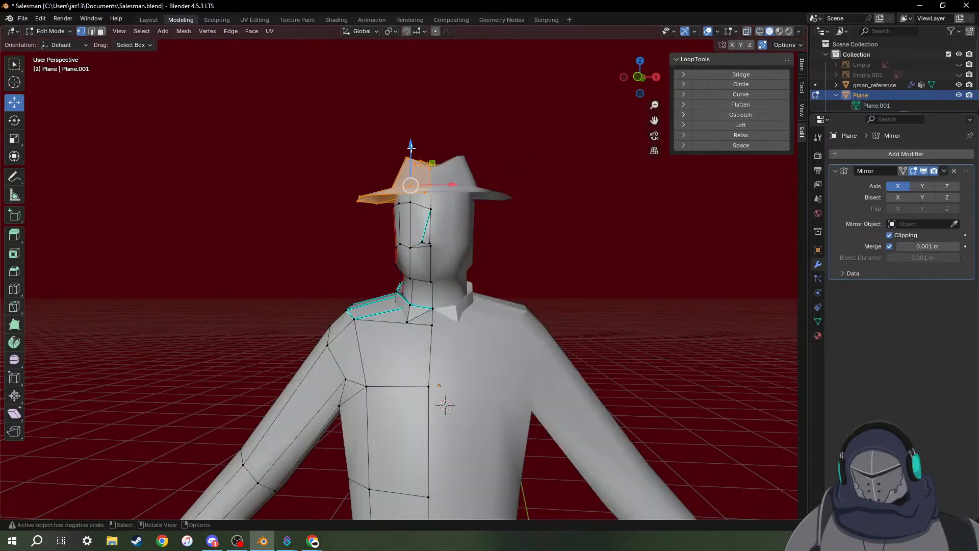
left_click_drag(411, 147, 413, 154)
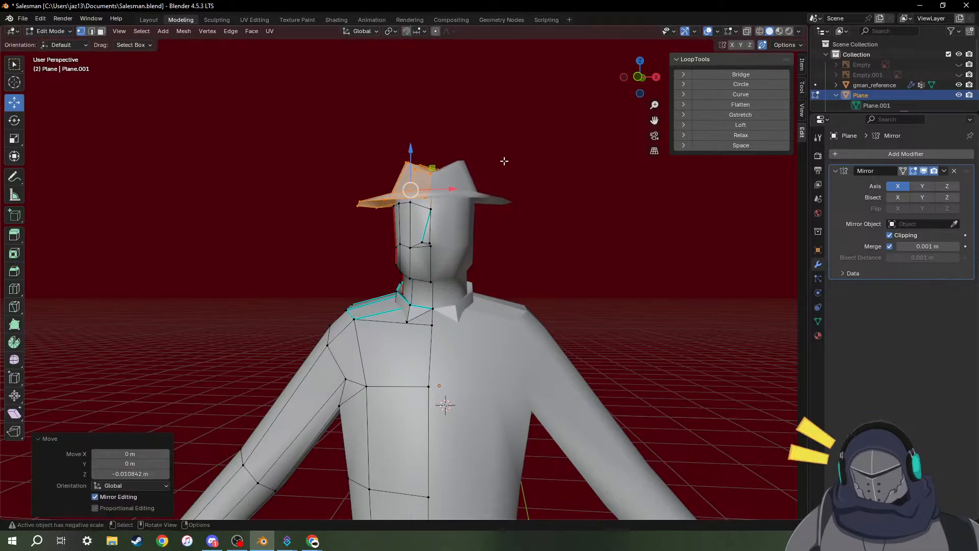
Try to rotate the selected hat slightly in the left orthographic view.
middle_click_drag(544, 203, 587, 227)
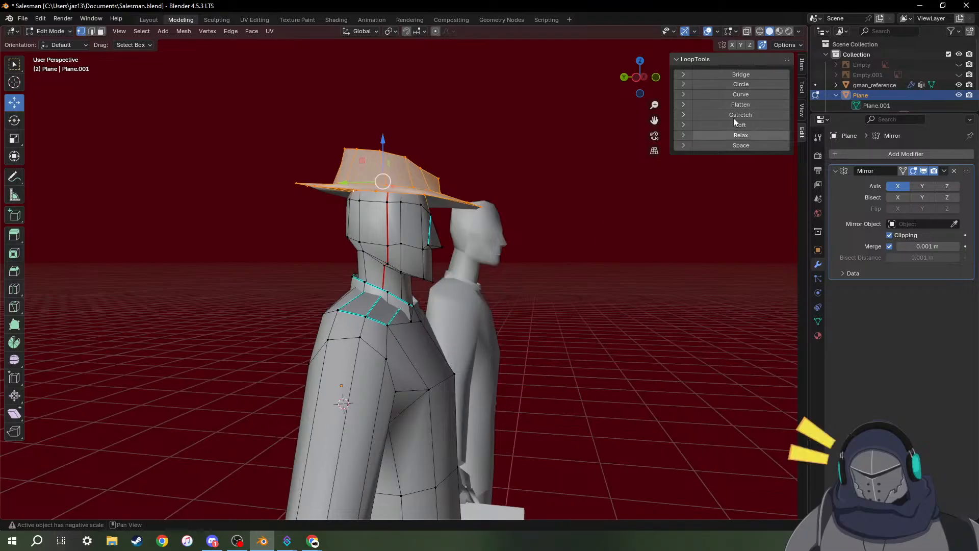
left_click(631, 80)
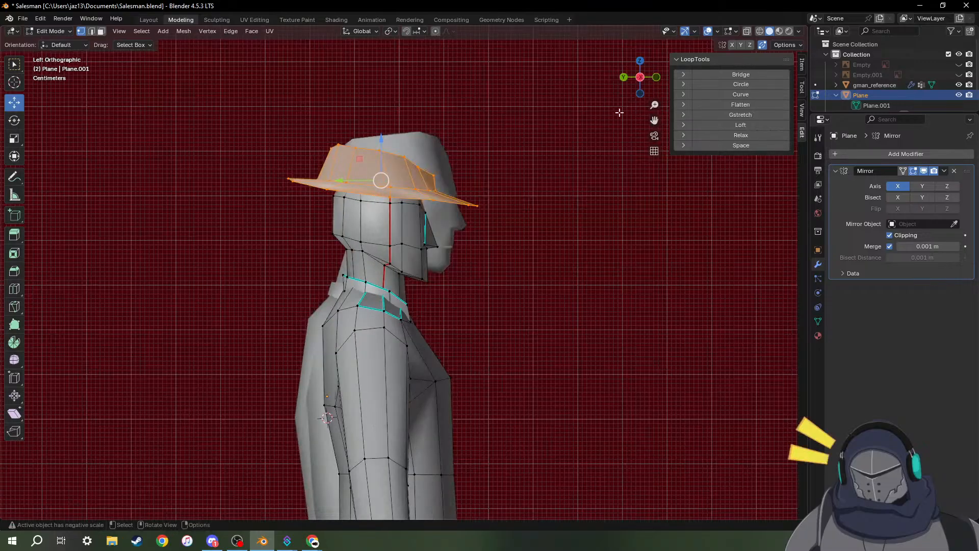
key("r")
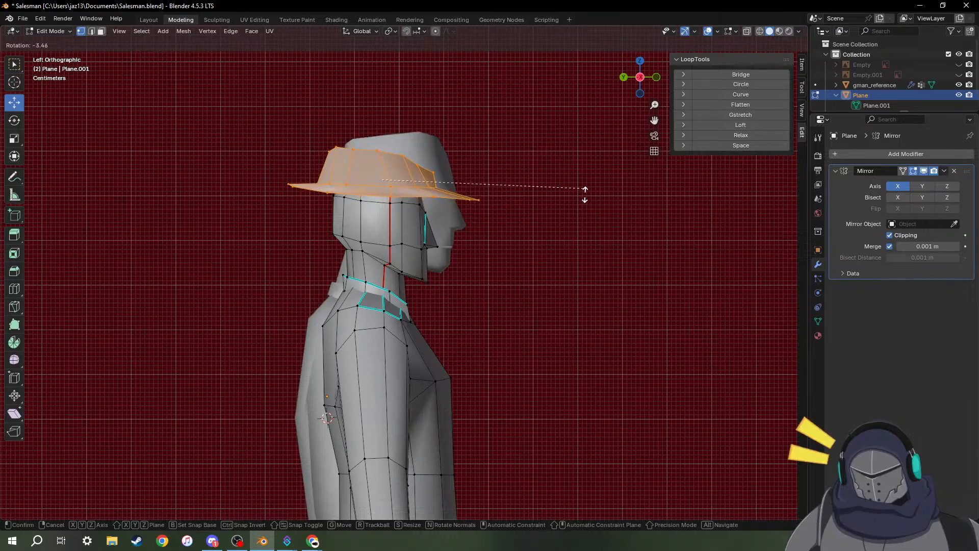
left_click(588, 223)
key("ctrl+z")
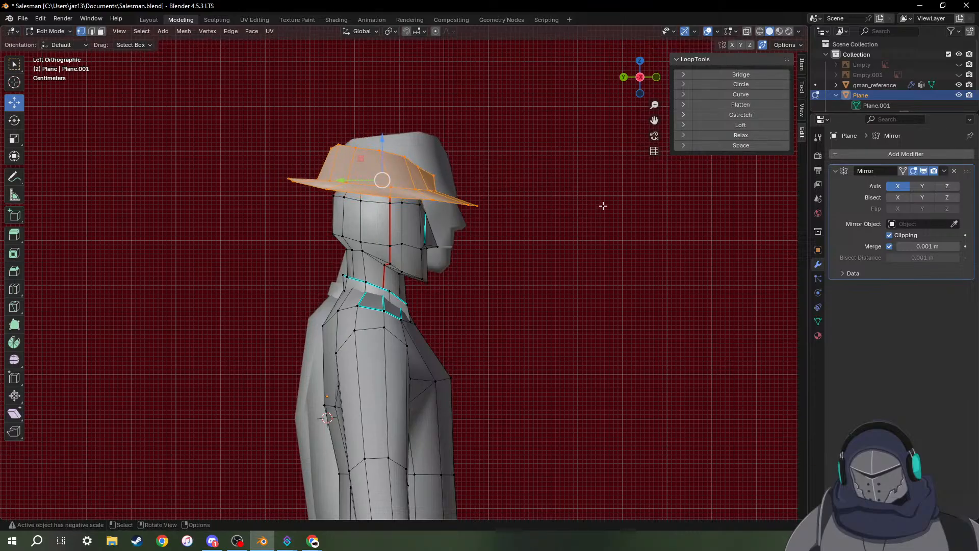
Nudge the vertex at the front base of the hat's crown slightly forward.
middle_click_drag(603, 199, 472, 172)
scroll(473, 222, "up", 3)
scroll(456, 203, "down", 3)
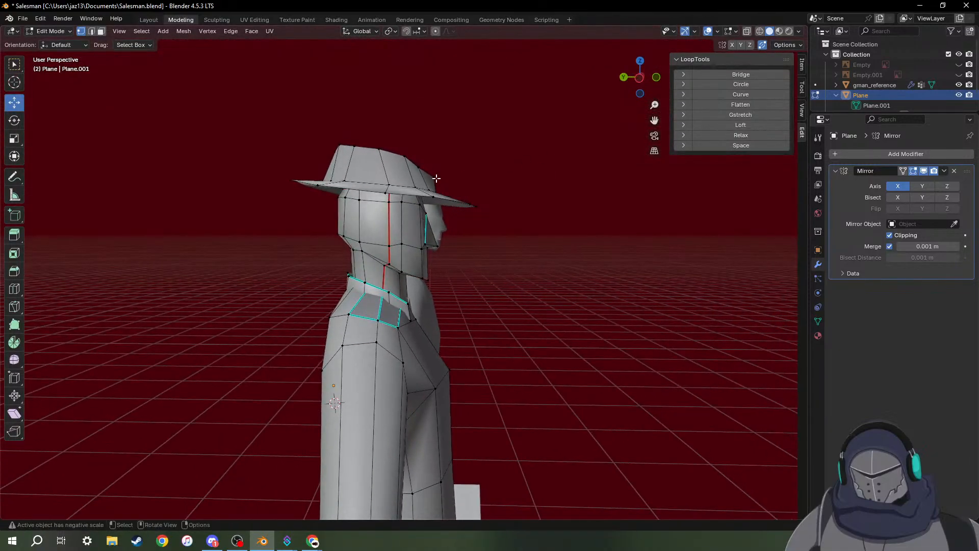
left_click_drag(410, 180, 428, 177)
middle_click_drag(428, 177, 564, 233)
middle_click_drag(402, 122, 405, 133)
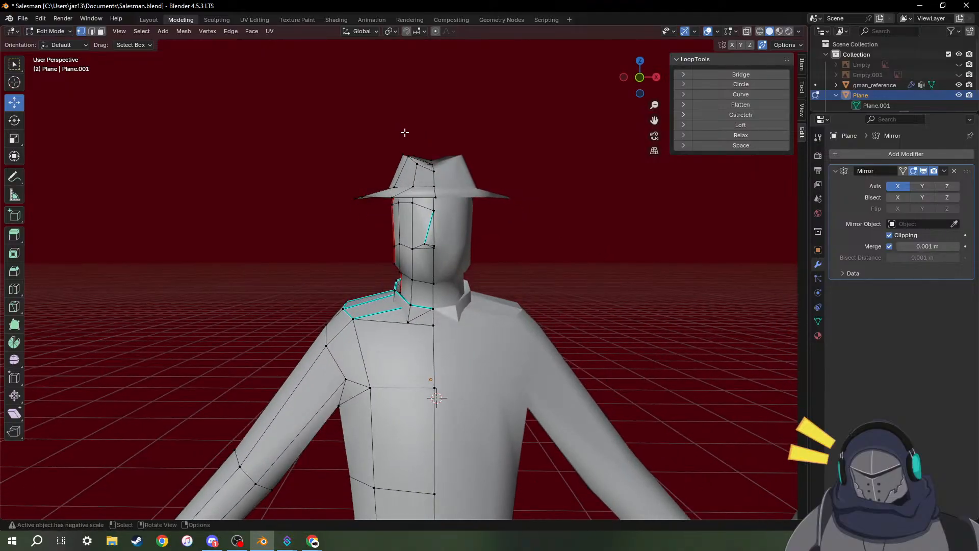
Box-select the top vertices of the hat's crown and raise them slightly along Z.
key("b")
left_click_drag(498, 175, 498, 175)
mouse_move(498, 175)
middle_mouse_down()
mouse_move(539, 223)
mouse_move(493, 177)
mouse_move(497, 164)
middle_mouse_up()
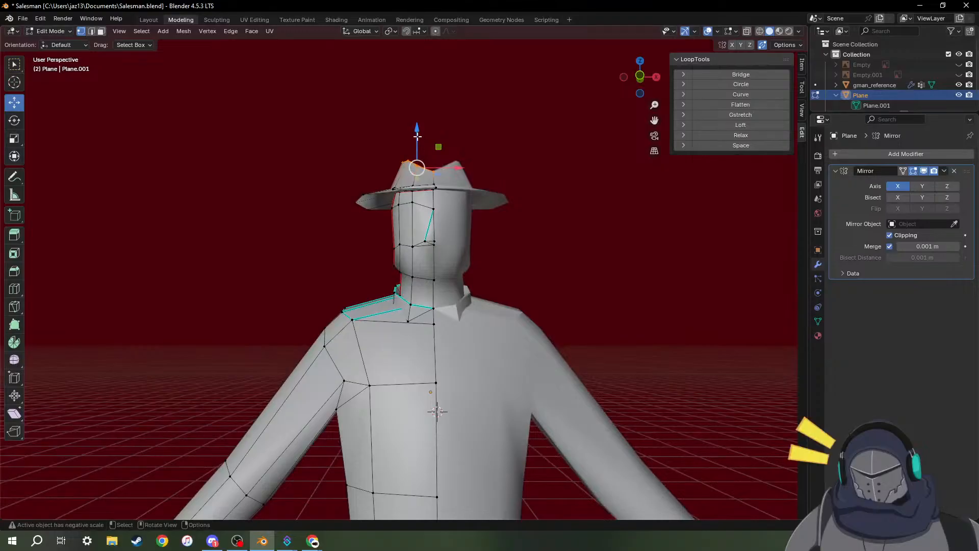
left_click_drag(417, 134, 418, 128)
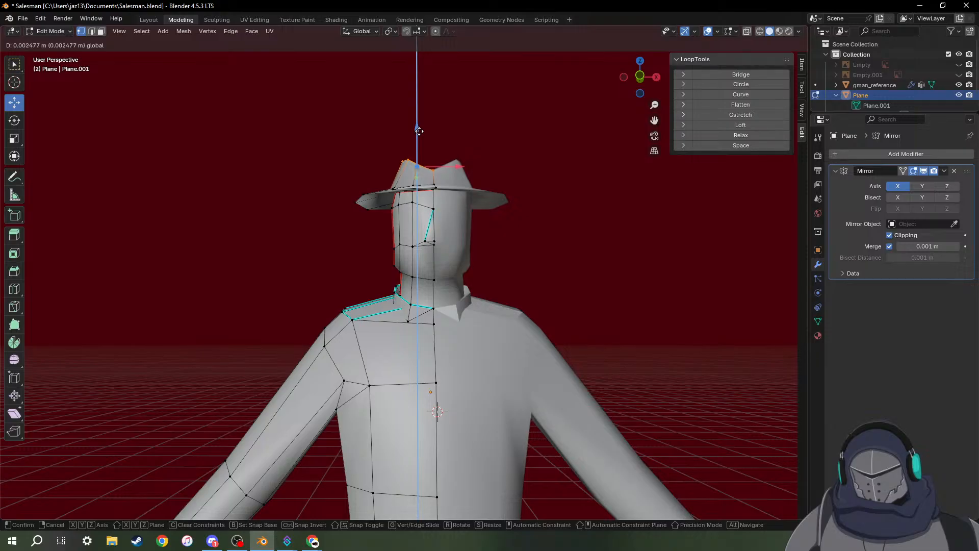
left_click_drag(419, 131, 418, 127)
middle_click_drag(516, 144, 263, 167)
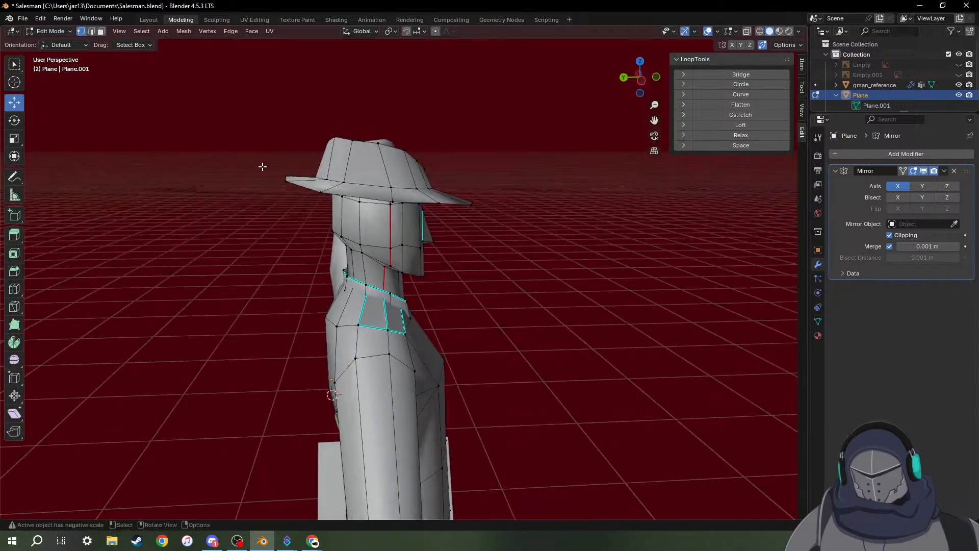
Adjust the height of the hat brim's rear centre vertex and raise the neighbouring rear brim vertex about 0.005 m, and clear the selection.
left_click(286, 176)
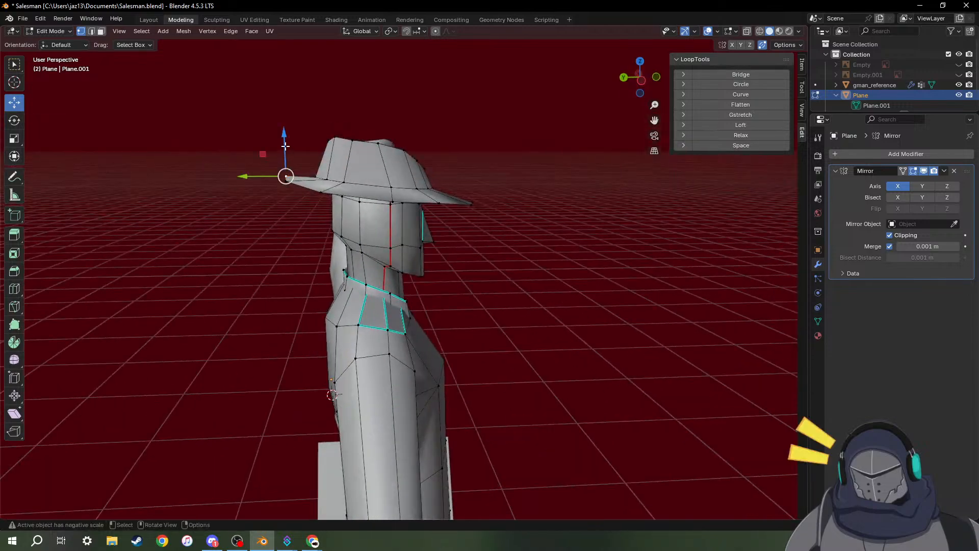
left_click_drag(283, 151, 288, 157)
middle_click_drag(299, 192, 399, 238)
left_click(375, 254)
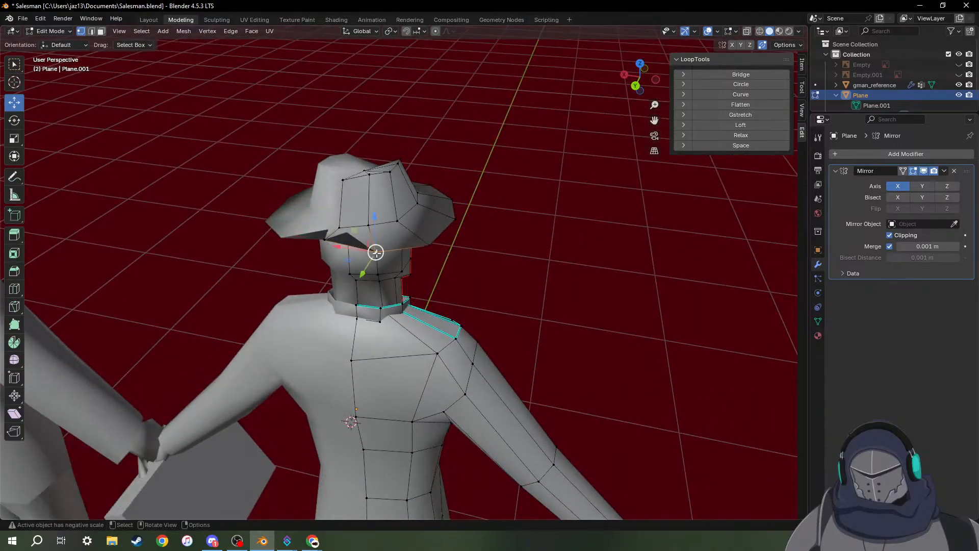
left_click_drag(377, 223, 373, 246)
middle_click_drag(372, 246, 469, 264)
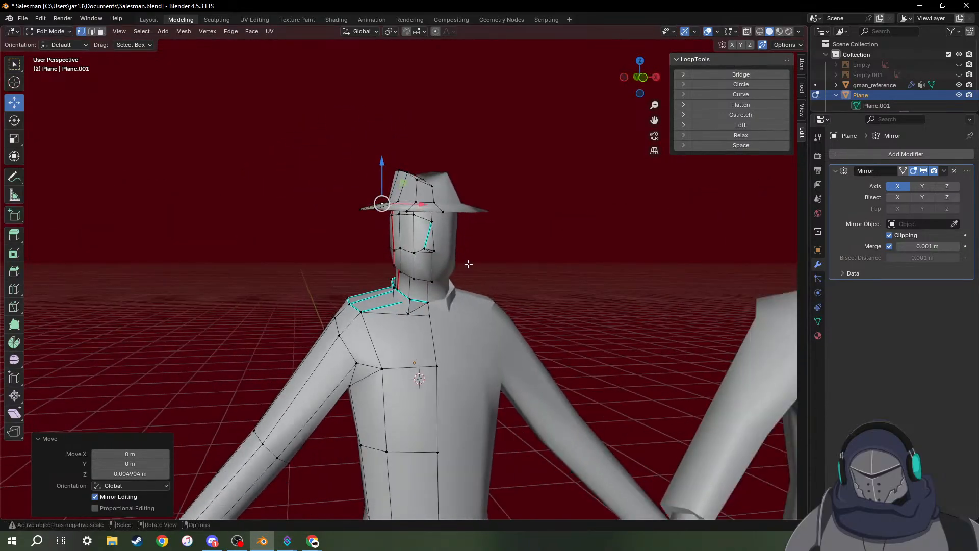
left_click(507, 276)
Dissolve the extra vertex on the trousers' rear centre seam just below the jacket hem.
middle_click_drag(509, 274, 591, 275)
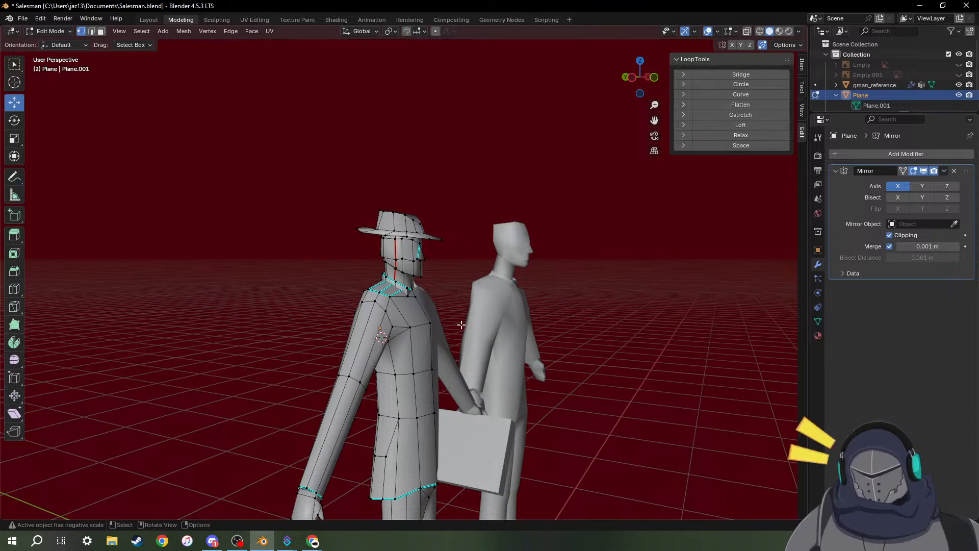
middle_click_drag(514, 307, 594, 259)
scroll(468, 301, "down", 3)
scroll(406, 369, "up", 6)
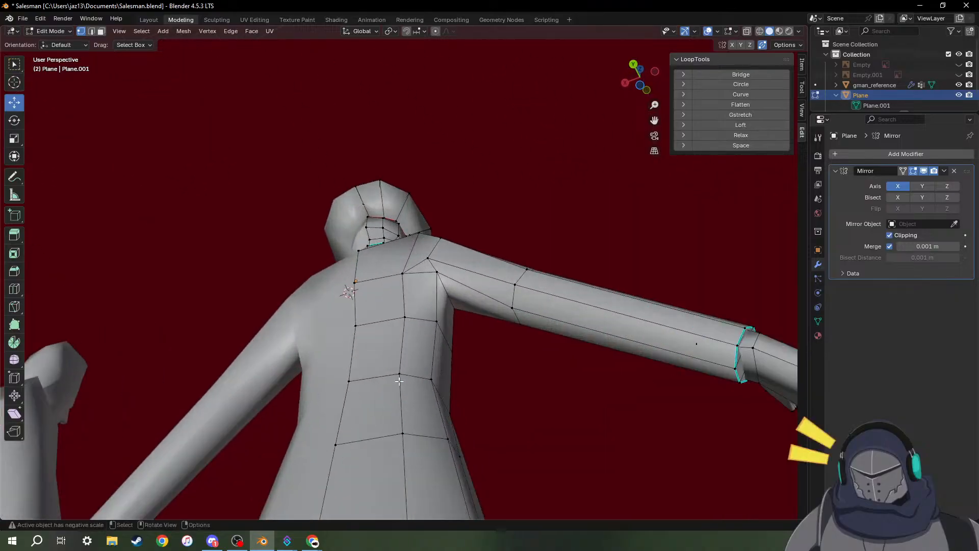
middle_click_drag(441, 427, 474, 190)
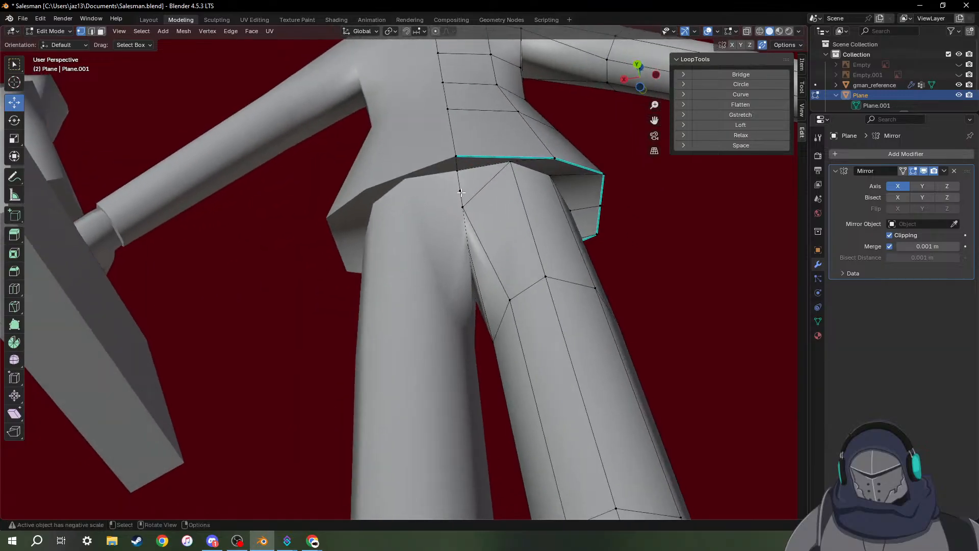
right_click(461, 192, "shift")
middle_click_drag(515, 224, 498, 229)
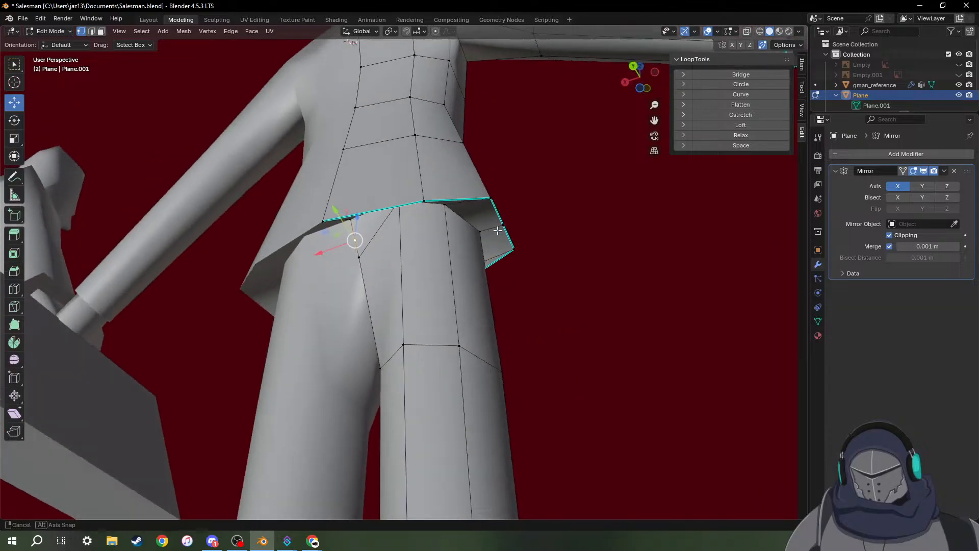
key("x")
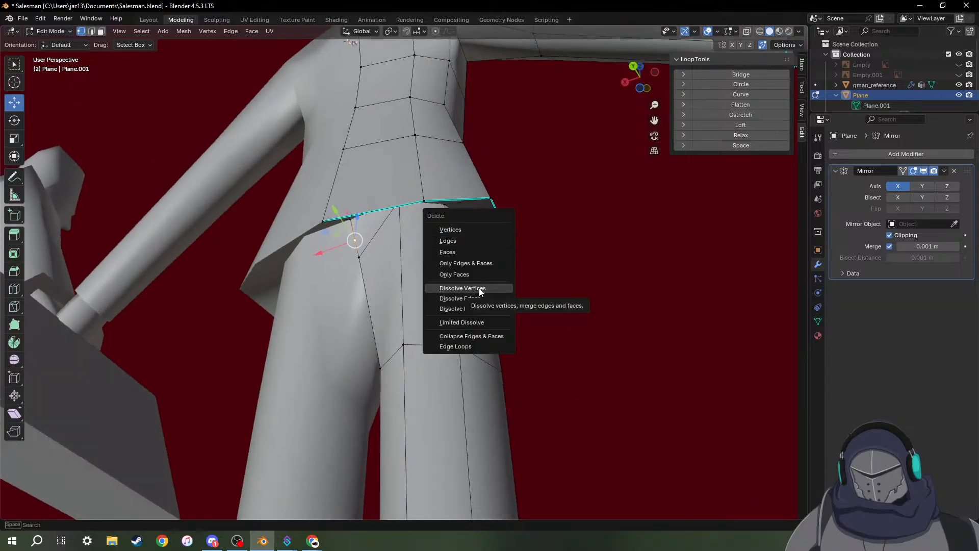
left_click(480, 290)
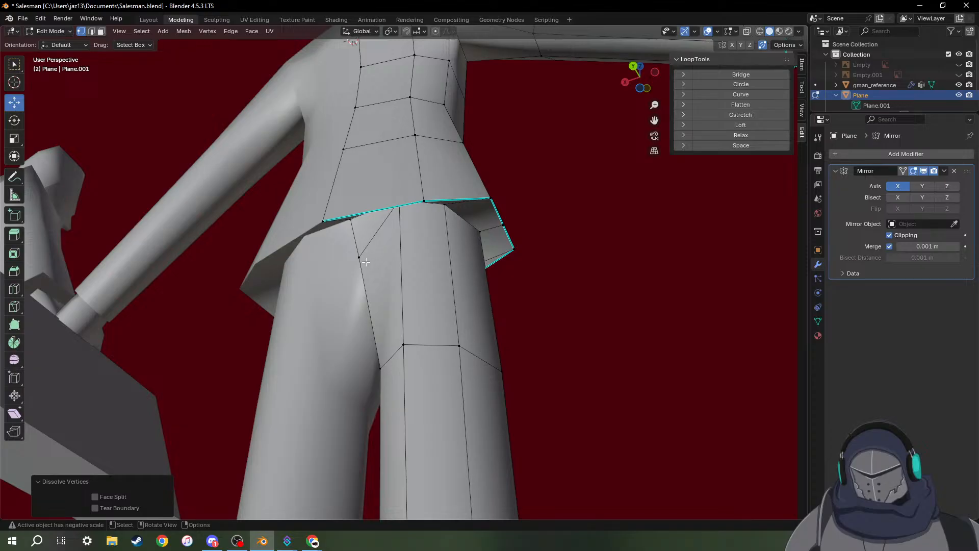
Move the next vertex on the trousers' rear centre seam backward along Y about 0.029 m, and a further 0.021 m.
middle_click_drag(366, 262, 327, 266)
middle_click_drag(227, 339, 284, 326)
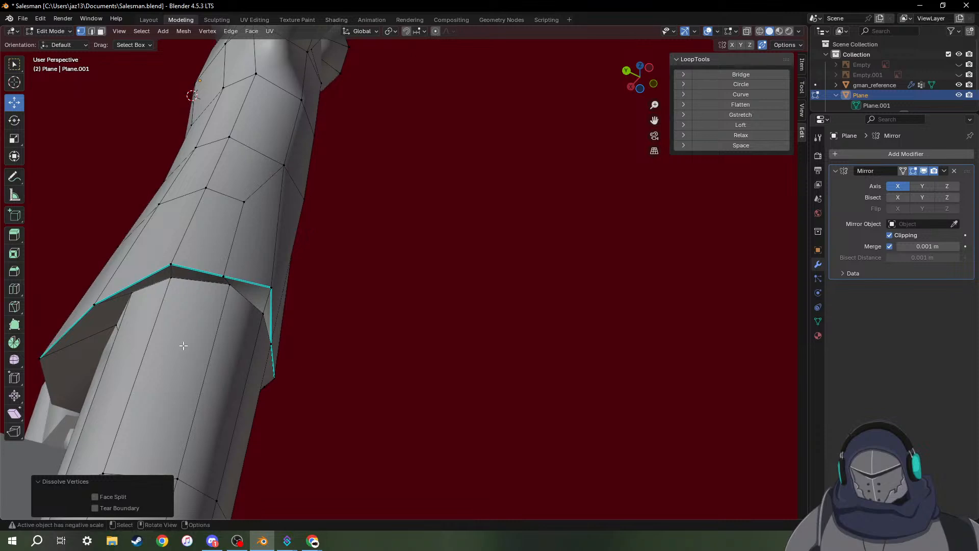
middle_click_drag(155, 352, 305, 310, "shift")
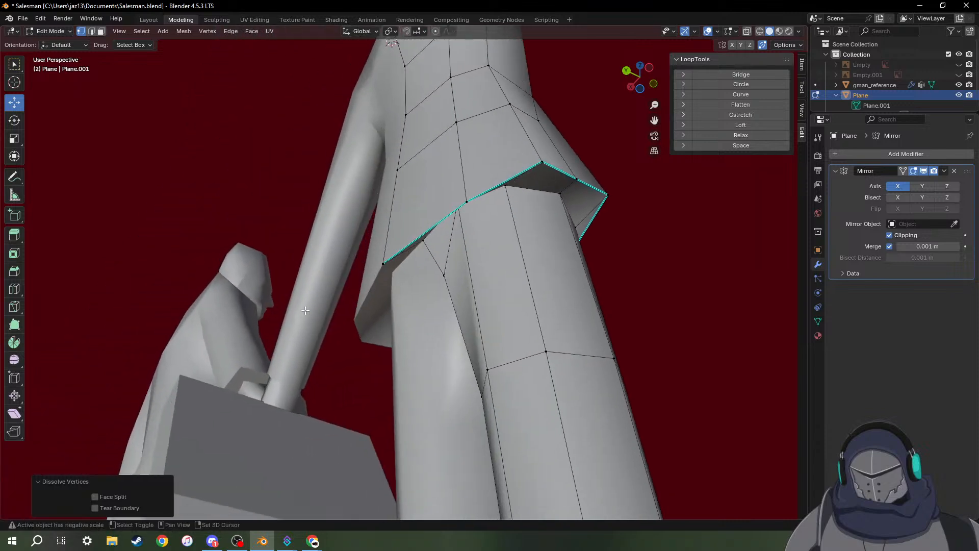
left_click(442, 274)
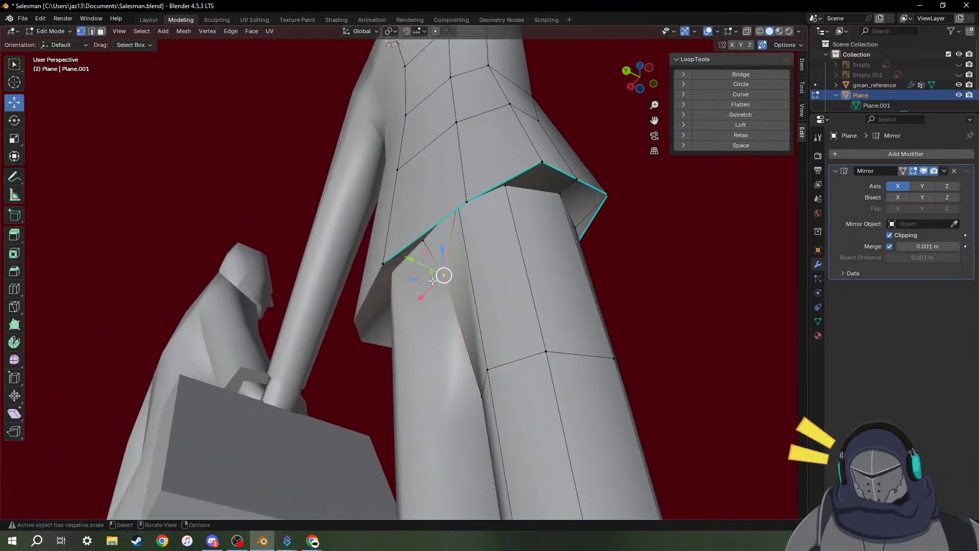
middle_click_drag(433, 280, 376, 390)
left_click_drag(384, 388, 363, 386)
middle_click_drag(362, 387, 557, 412)
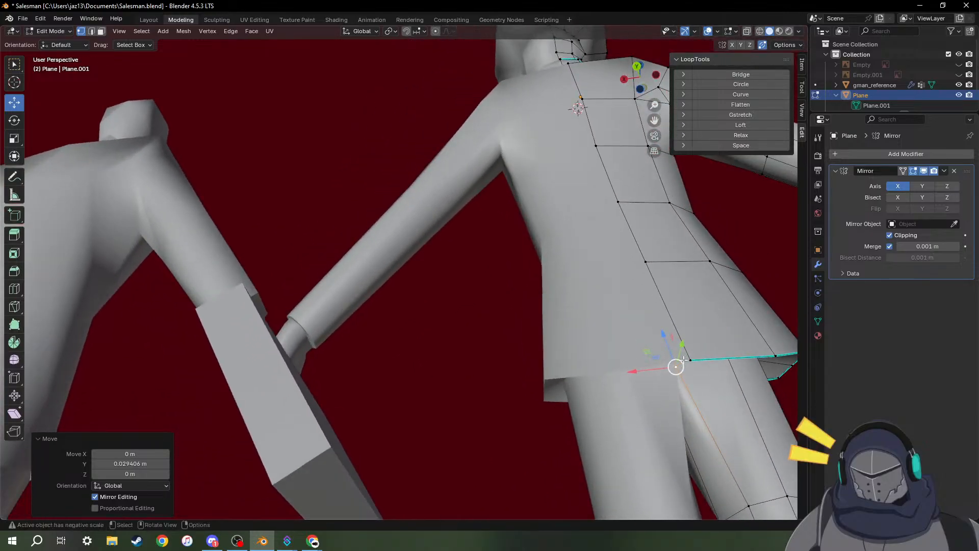
left_click_drag(683, 347, 694, 337)
middle_click_drag(694, 338, 604, 192)
middle_click_drag(536, 265, 409, 220)
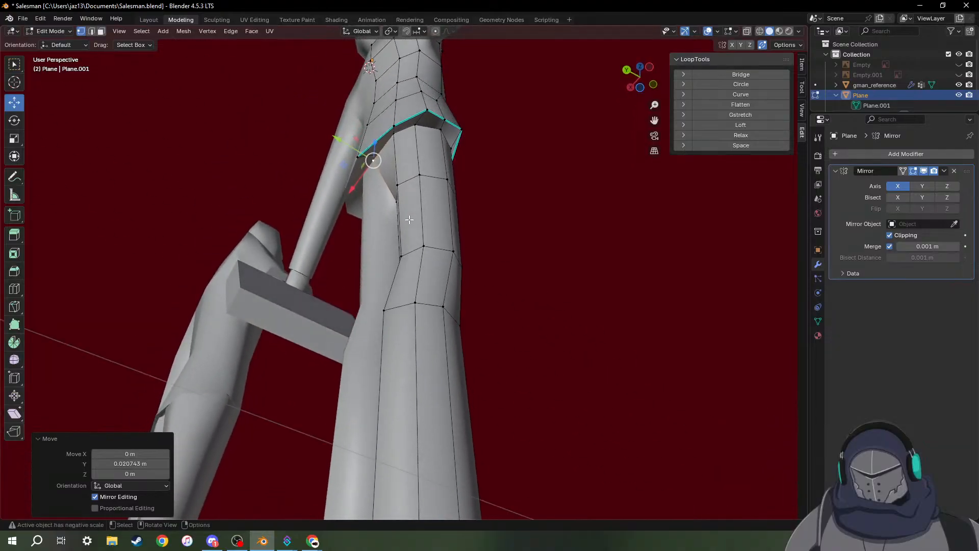
Lower the trousers' upper rear vertex beside the seam, just under the jacket hem, slightly along Z.
left_click(395, 136)
scroll(390, 131, "up", 3)
middle_click_drag(382, 122, 364, 296, "shift")
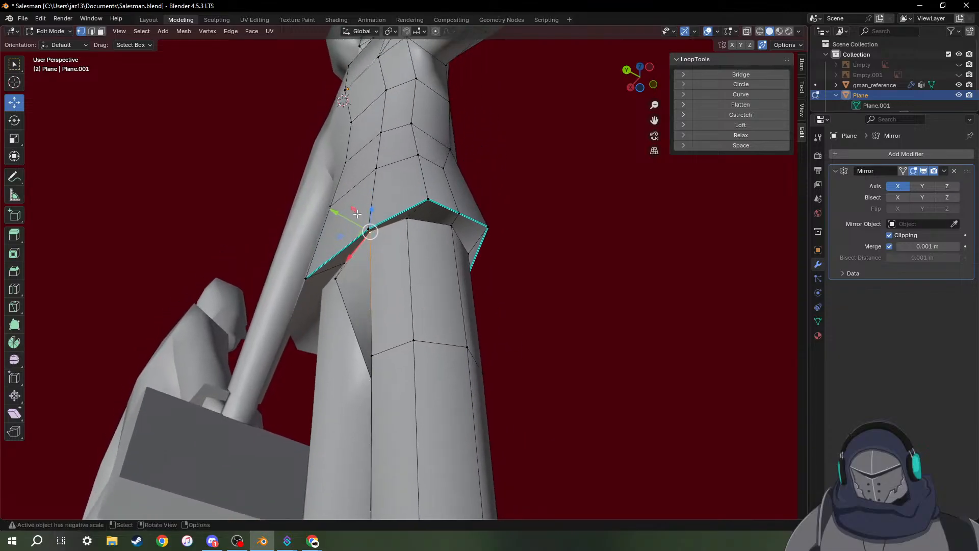
middle_click_drag(362, 236, 327, 276)
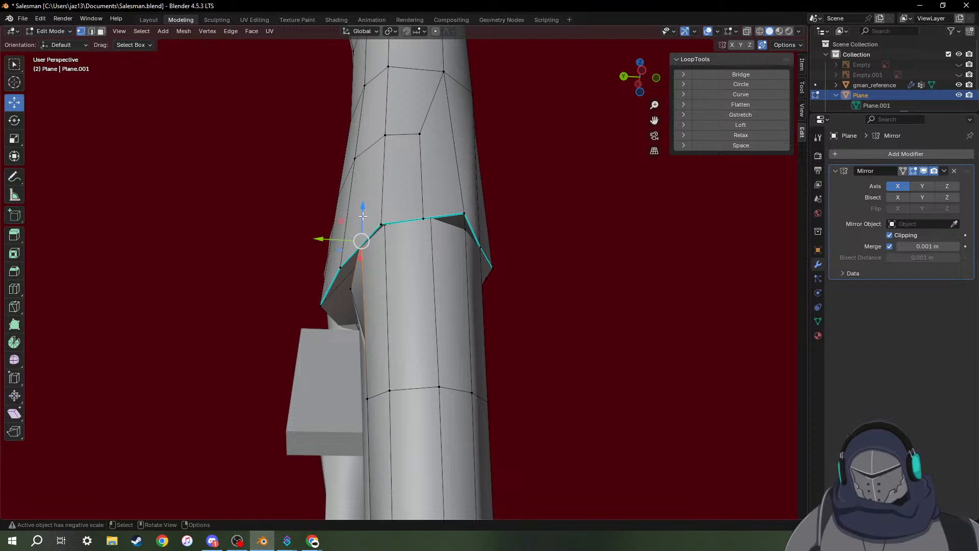
left_click_drag(362, 216, 375, 242)
Dissolve the extra vertex on the trousers' front centre seam just below the jacket hem.
middle_click_drag(403, 277, 504, 296)
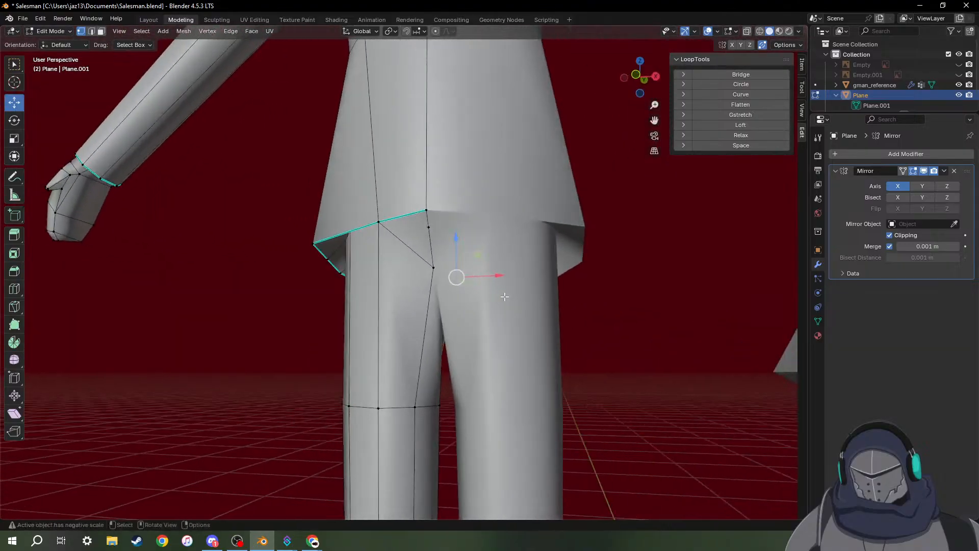
key("x")
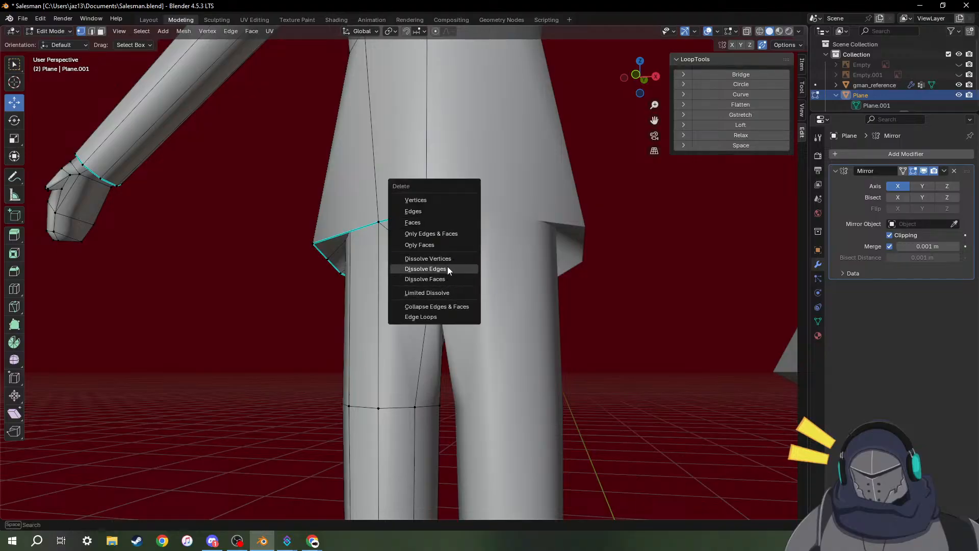
left_click(448, 260)
middle_click_drag(391, 318, 393, 339)
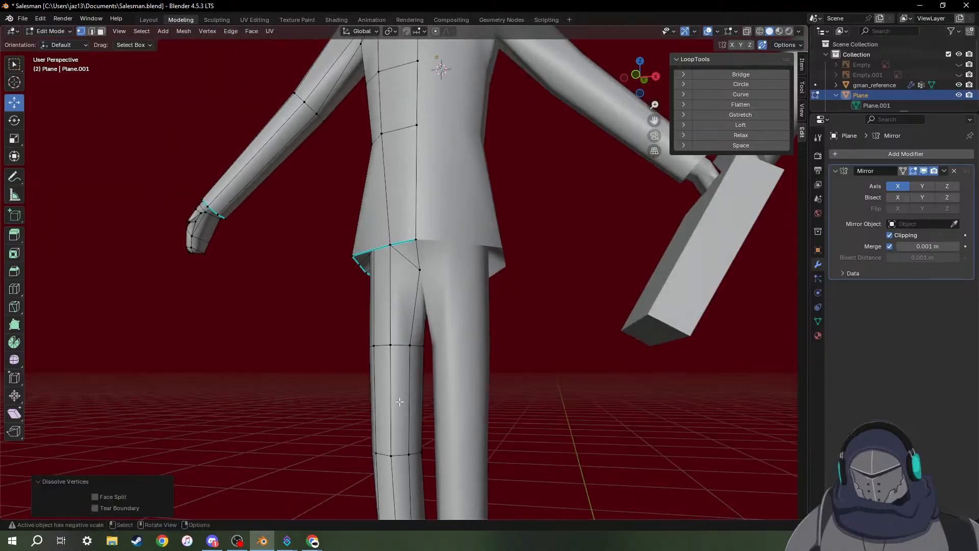
Examine the character's trouser legs and shoes from several angles against those of the reference figure.
middle_click_drag(363, 393, 555, 440)
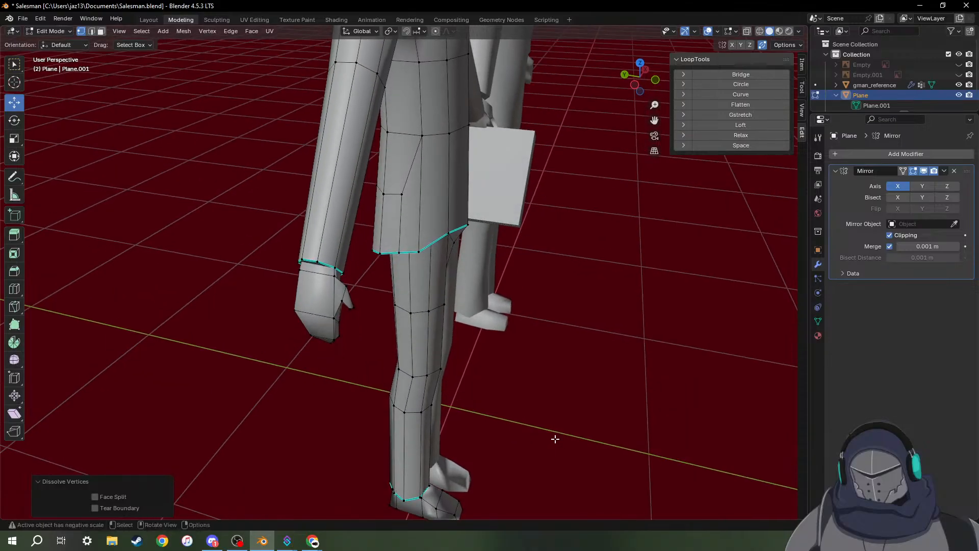
middle_click_drag(522, 474, 450, 195, "shift")
scroll(451, 195, "up", 5)
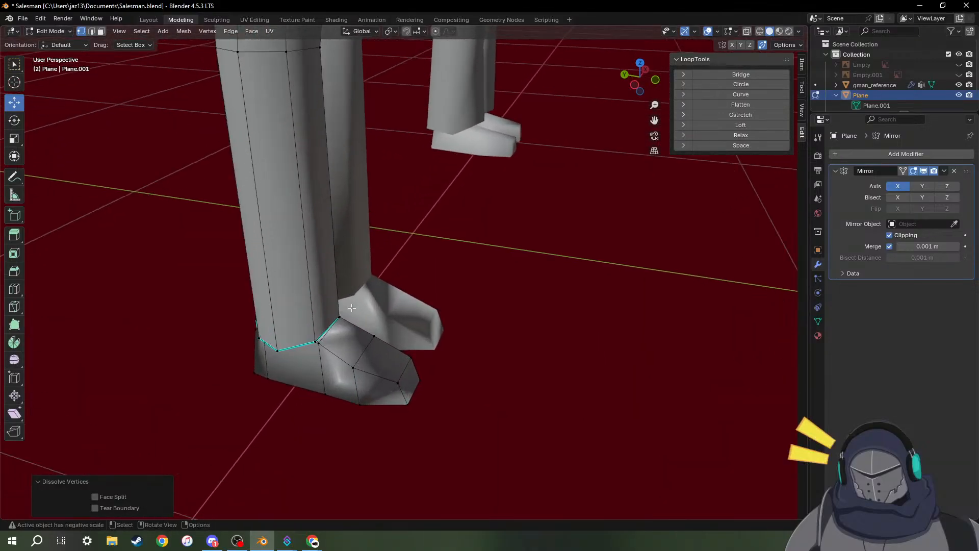
mouse_move(316, 299)
middle_mouse_down("shift")
mouse_move(308, 282)
mouse_move(327, 346)
mouse_move(308, 313)
middle_mouse_up("shift")
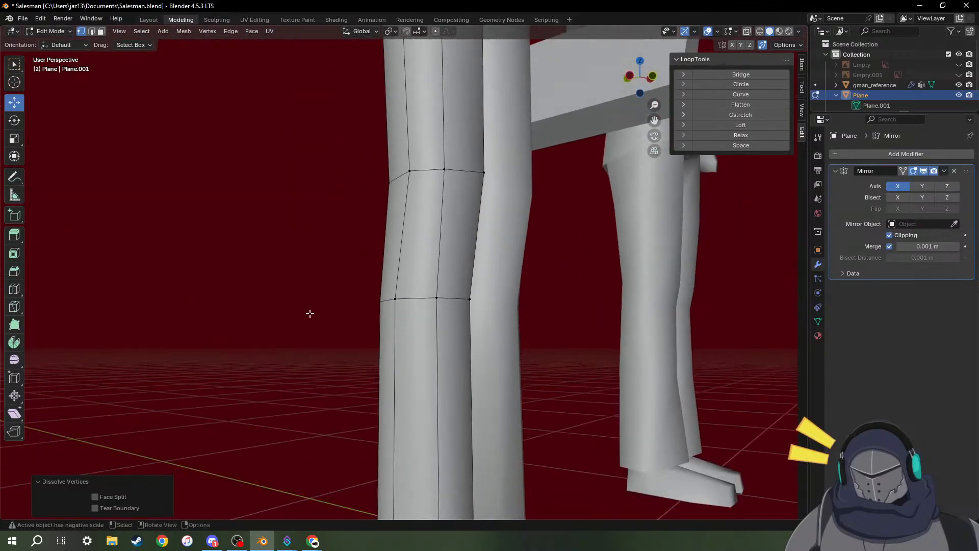
middle_click_drag(347, 234, 300, 105, "shift")
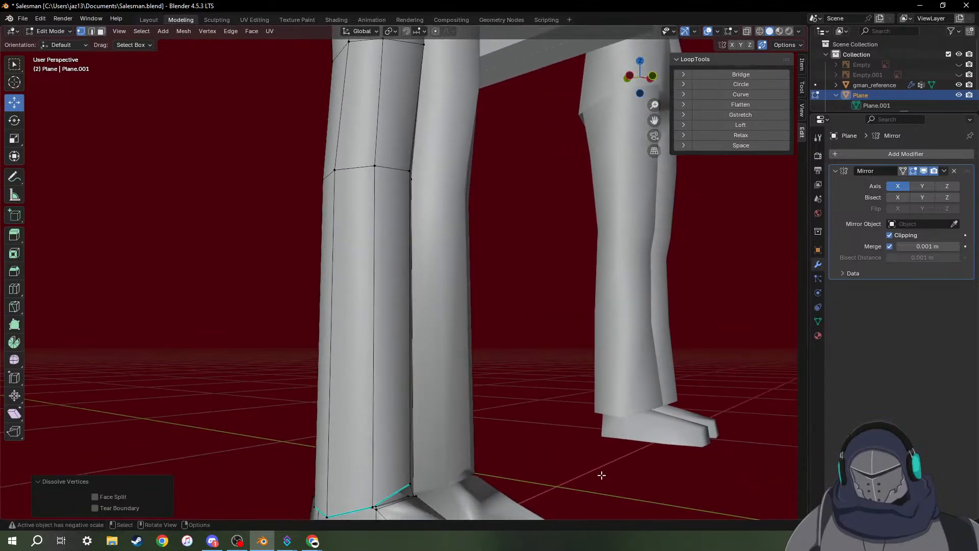
middle_click_drag(602, 474, 577, 479)
scroll(575, 453, "down", 2)
scroll(576, 455, "down", 6)
scroll(562, 434, "up", 4)
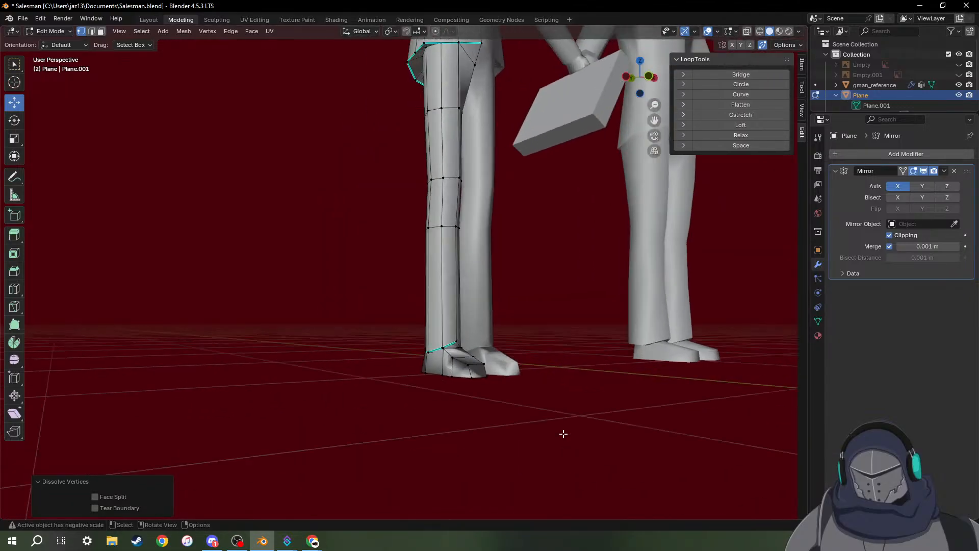
middle_click_drag(558, 436, 526, 436)
middle_click_drag(549, 391, 376, 325, "shift")
middle_click_drag(509, 351, 485, 388)
middle_click_drag(563, 357, 634, 318)
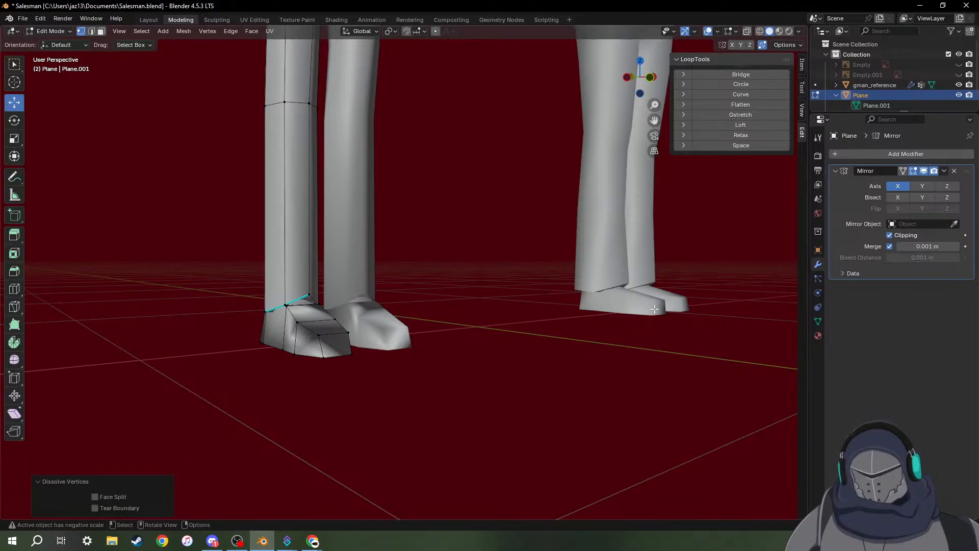
Inspect the mesh of gman_reference's trouser legs and shoes in Edit Mode, and return to Object Mode.
key("Tab")
left_click(619, 270)
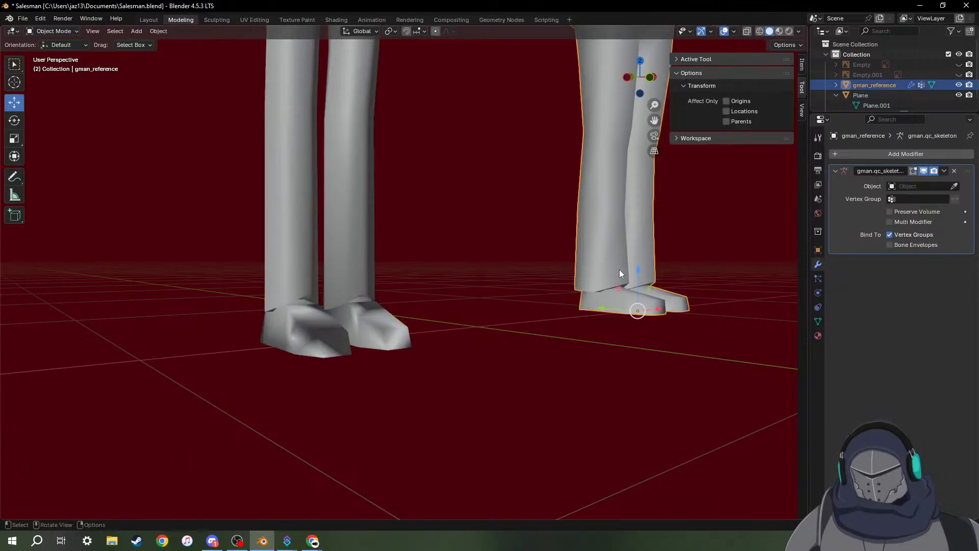
key("Tab")
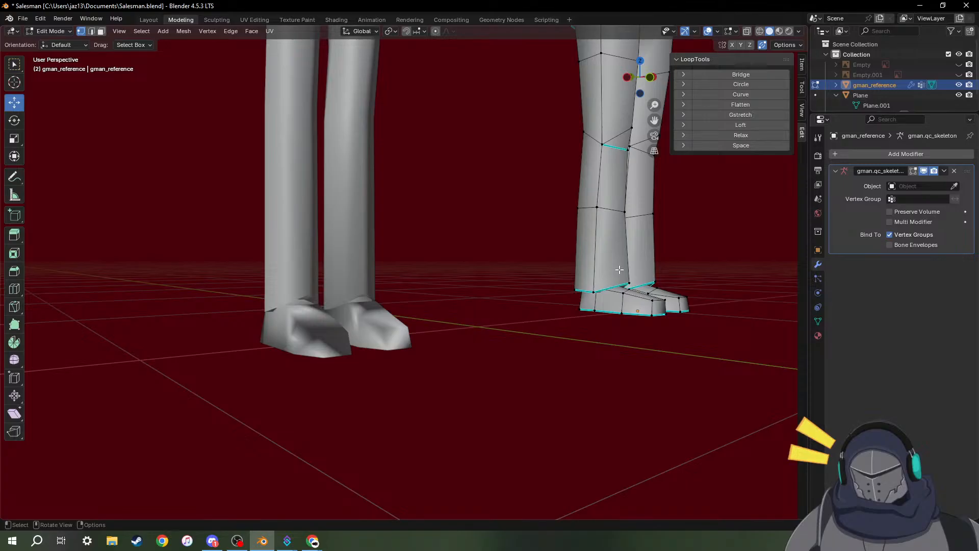
key("Tab")
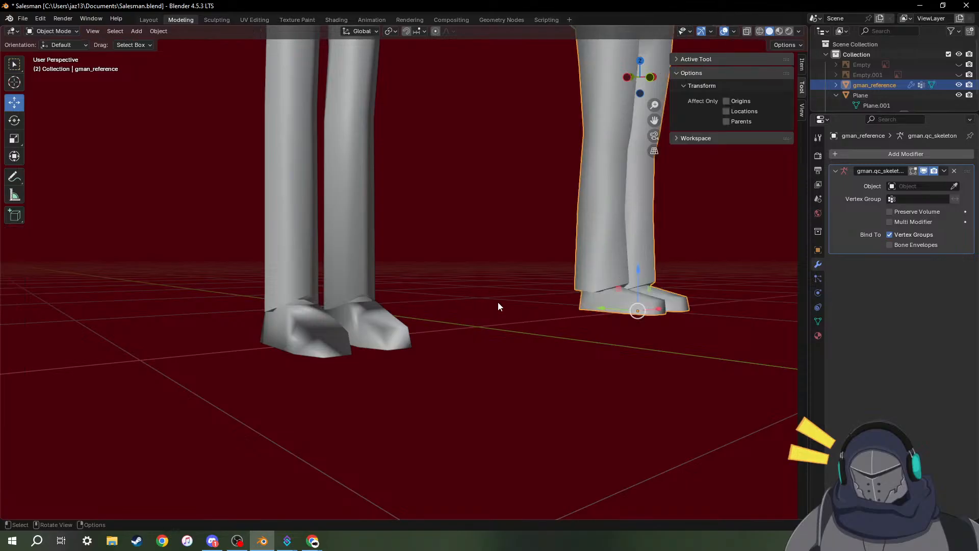
Put the salesman character's mesh in Edit Mode and select the edge loop around the bottom of the shoe.
middle_click_drag(497, 301, 457, 301)
left_click(431, 289)
key("Tab")
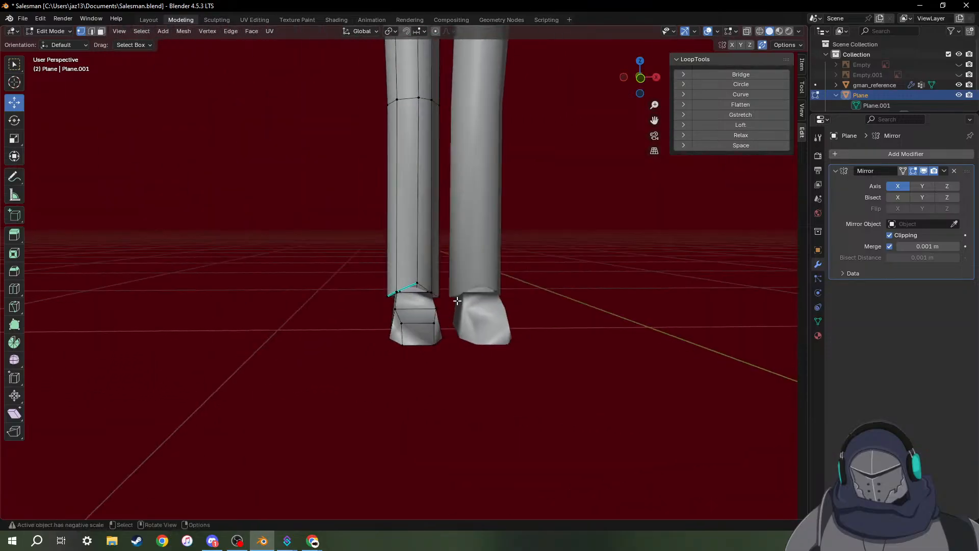
left_click(431, 345)
left_click(421, 345)
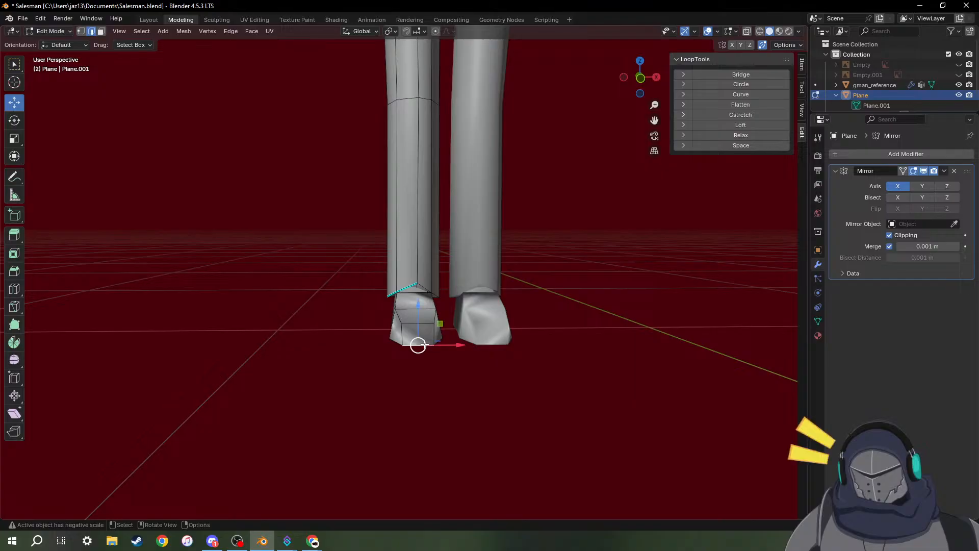
middle_click_drag(334, 337, 436, 339)
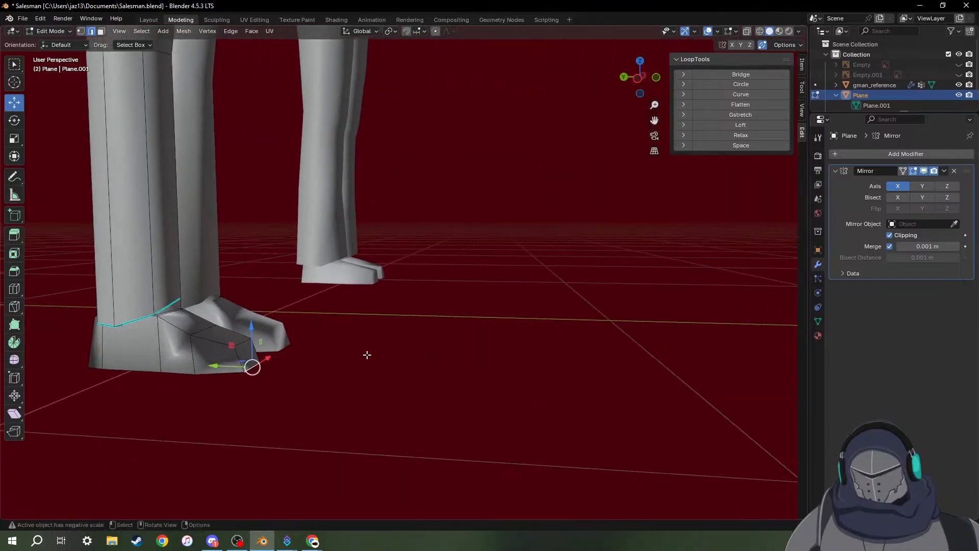
left_click(140, 373, "alt")
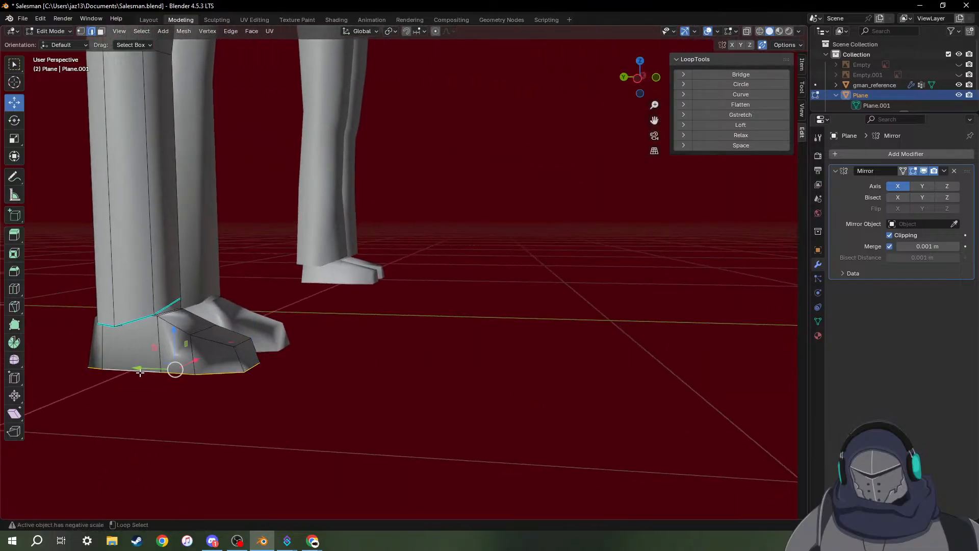
mouse_move(153, 379)
middle_mouse_down()
mouse_move(199, 384)
mouse_move(138, 378)
middle_mouse_up()
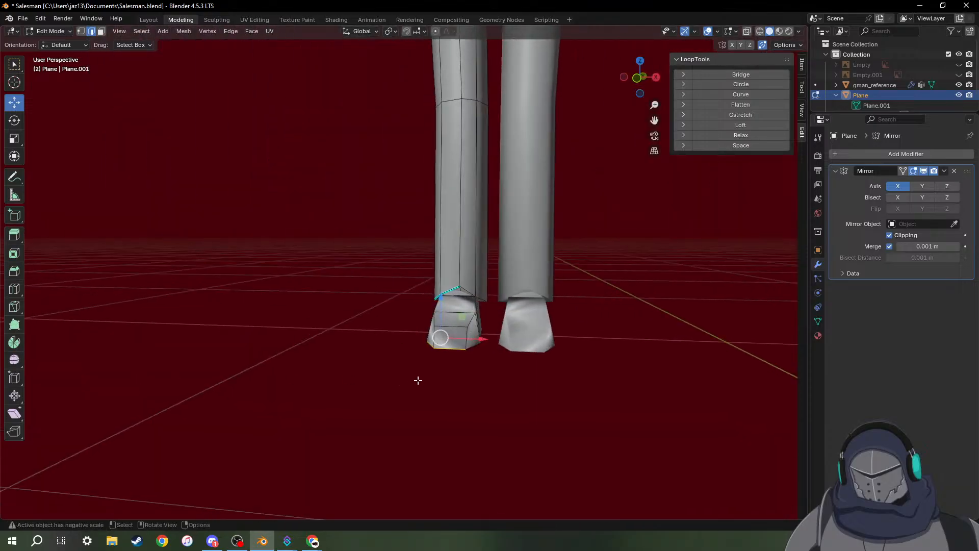
middle_click_drag(417, 380, 359, 381)
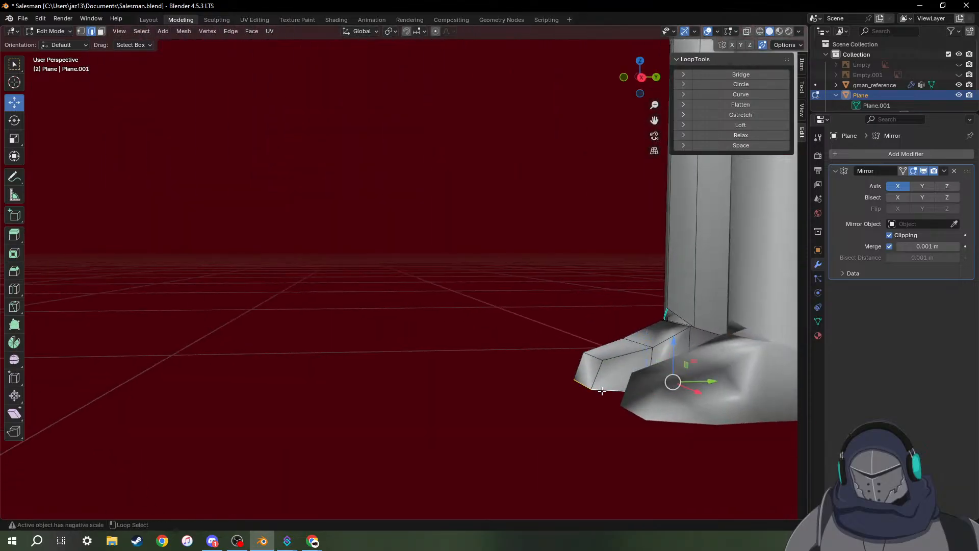
middle_click_drag(718, 400, 580, 392)
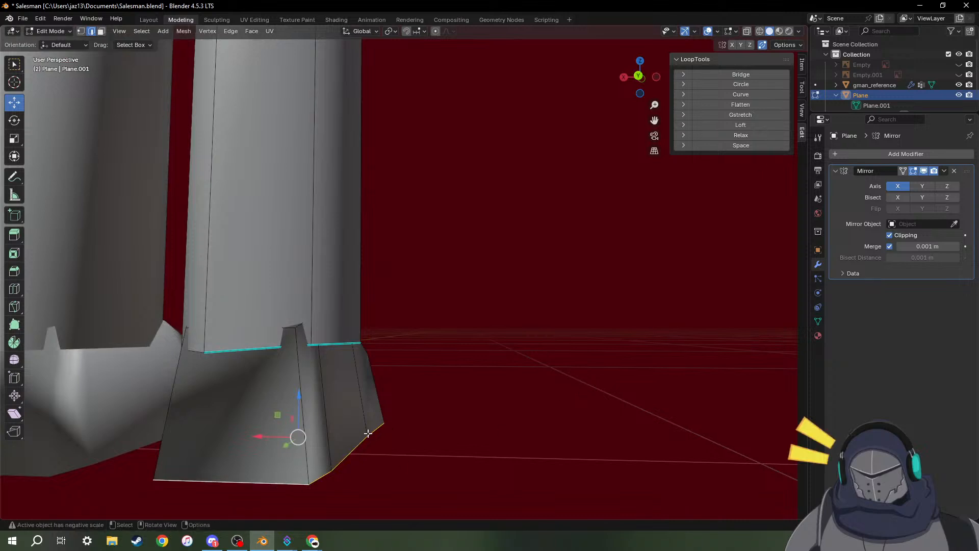
middle_click_drag(320, 453, 341, 453)
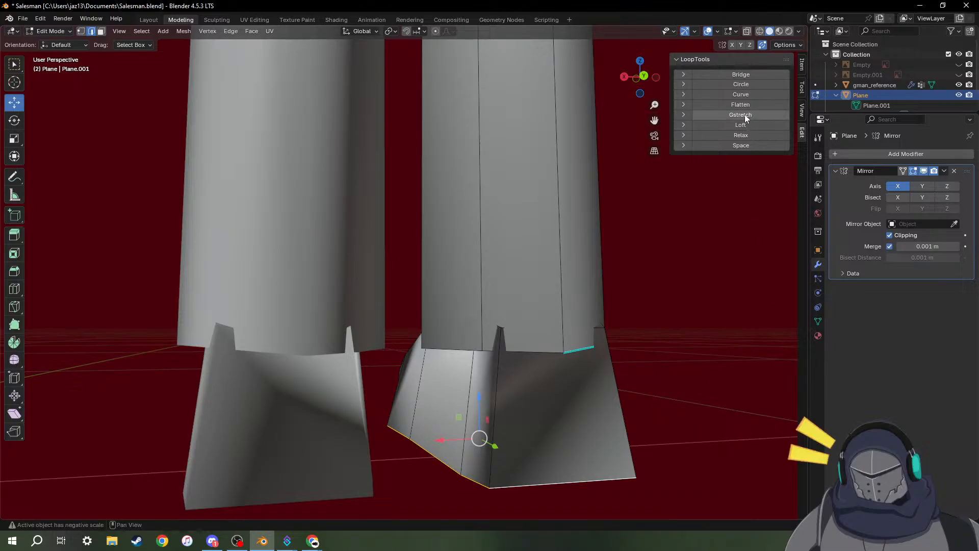
Try reshaping the shoe's bottom edge loop with LoopTools Circle, and undo it.
left_click(741, 84)
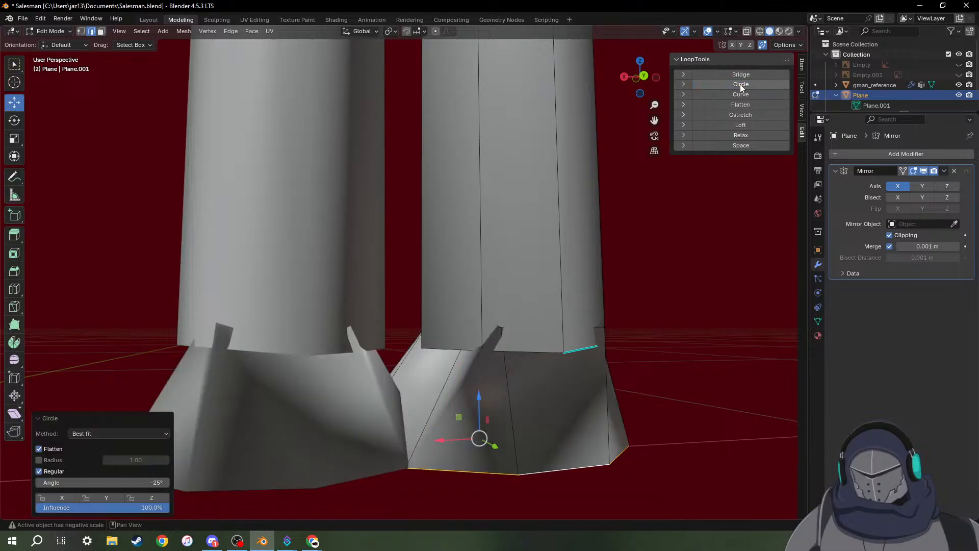
middle_click_drag(416, 368, 442, 377)
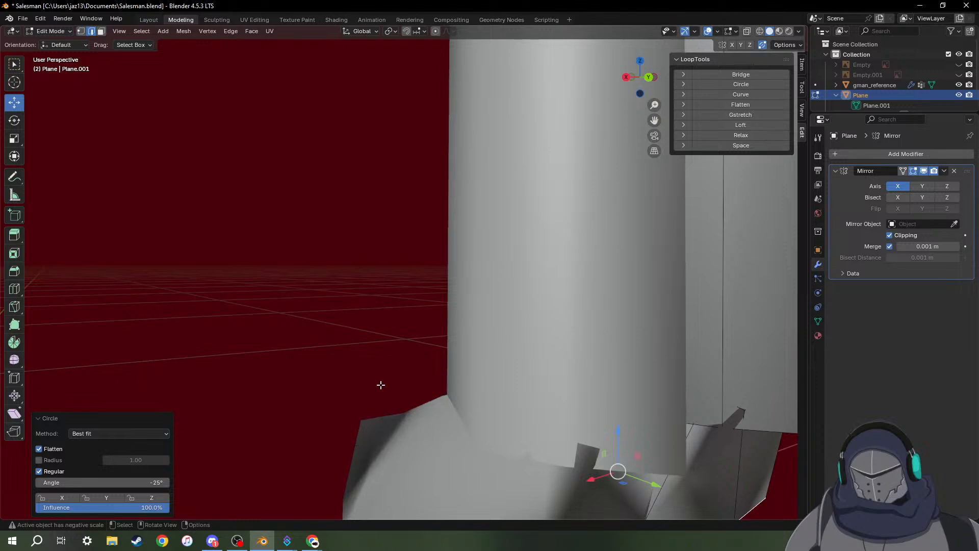
scroll(357, 387, "down", 6)
middle_click_drag(335, 400, 460, 407)
key("ctrl+z")
Mark the edge loop around the bottom of the shoe as sharp.
middle_click_drag(542, 385, 656, 400)
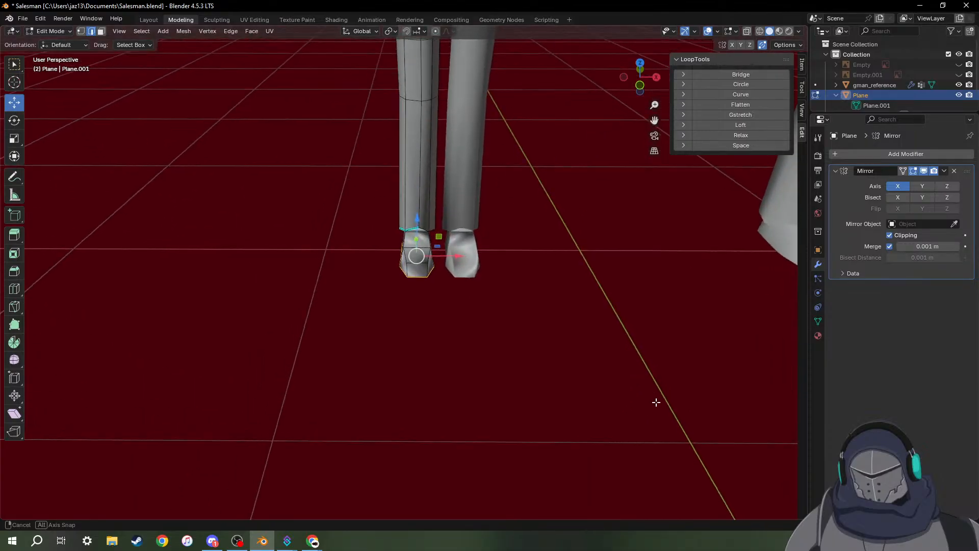
scroll(462, 325, "up", 6)
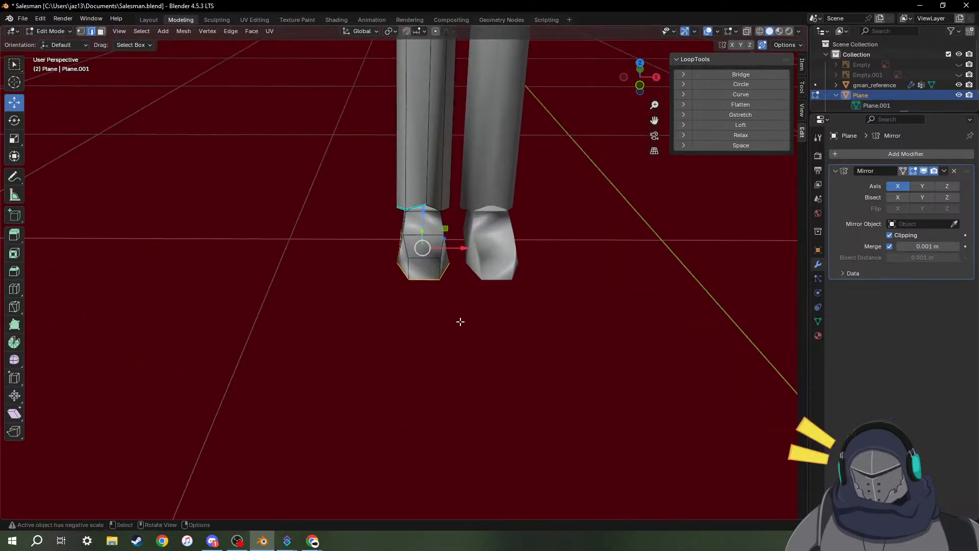
middle_click_drag(439, 309, 642, 385)
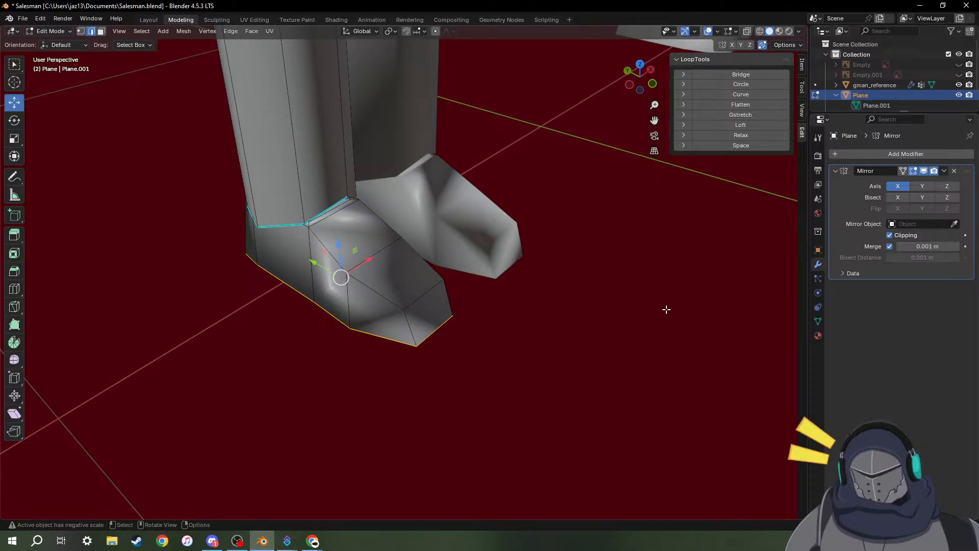
middle_click_drag(667, 308, 554, 306)
right_click(525, 340)
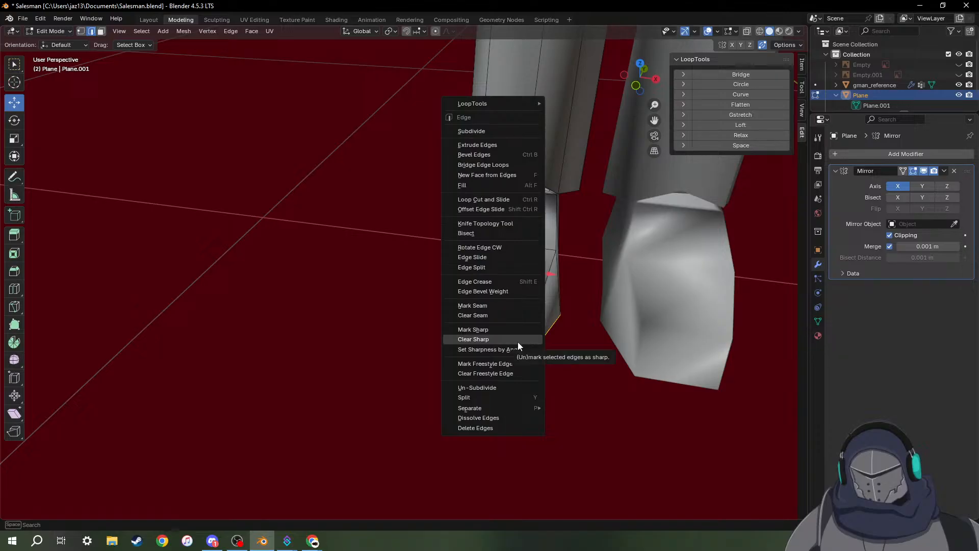
right_click(514, 338)
left_click(462, 328)
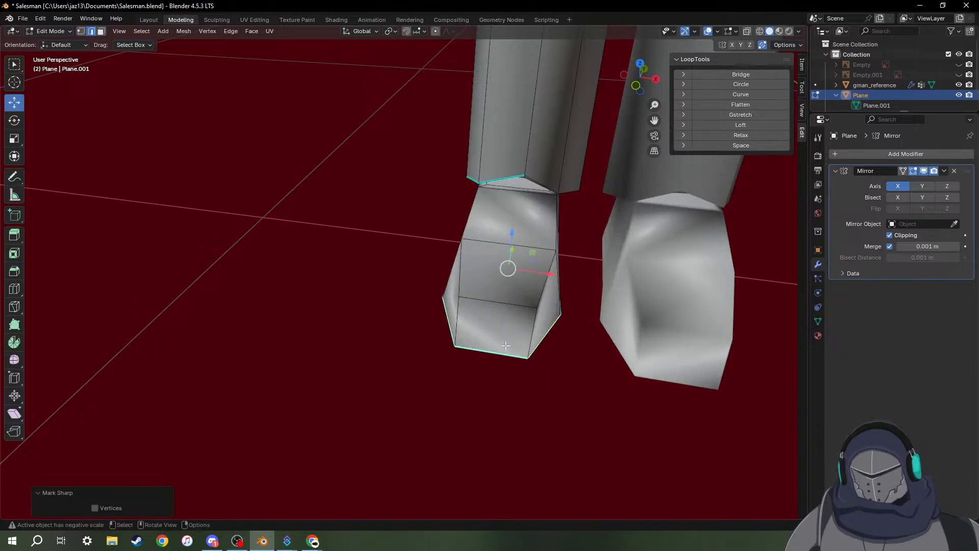
Scale the middle edge across the top of the shoe to about 0.919 along the X axis.
middle_click_drag(463, 328, 334, 373)
scroll(662, 316, "down", 5)
scroll(335, 375, "up", 5)
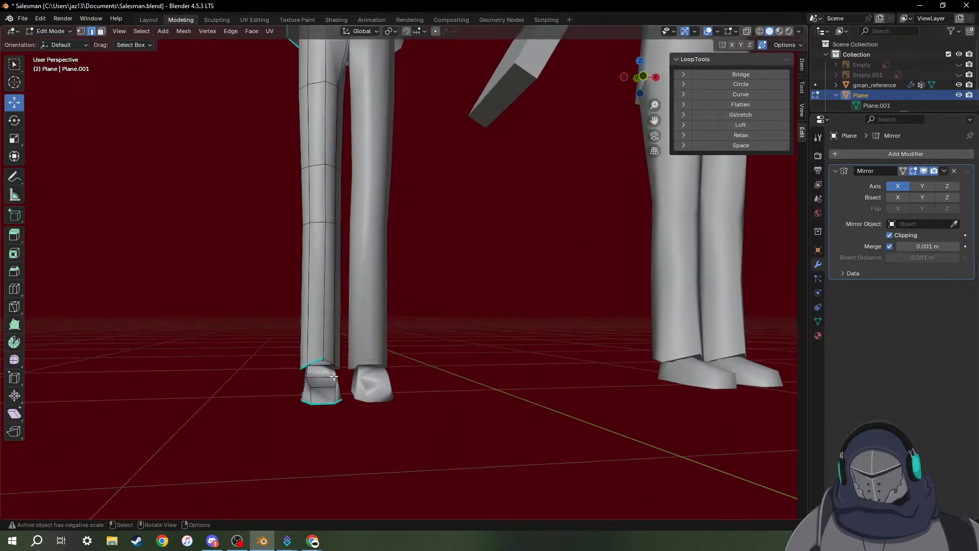
middle_click_drag(322, 412, 313, 427, "shift")
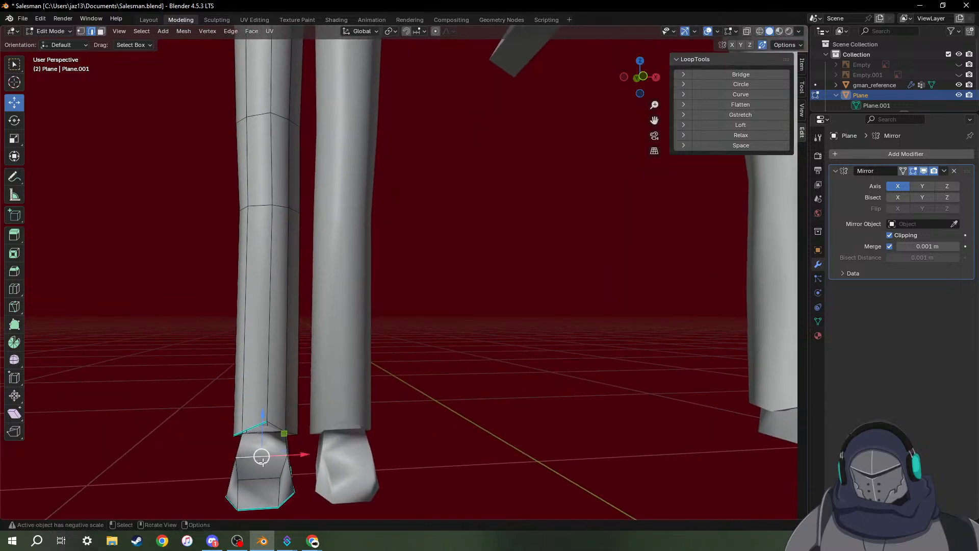
scroll(266, 479, "up", 2)
middle_click_drag(287, 423, 535, 238, "shift")
middle_click_drag(457, 324, 441, 384)
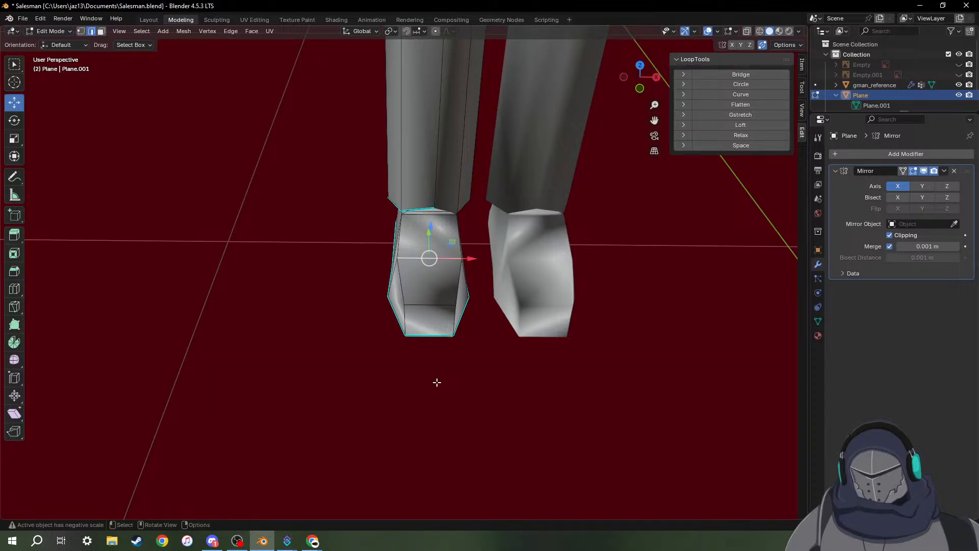
key("s")
key("x")
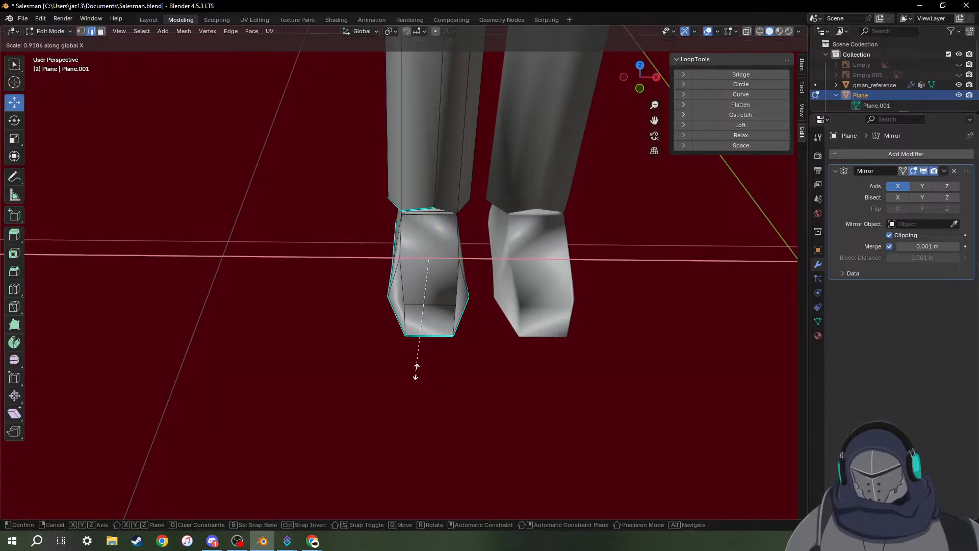
left_click(417, 372)
Scale the upper edge across the shoe's toe slightly.
scroll(438, 360, "up", 2)
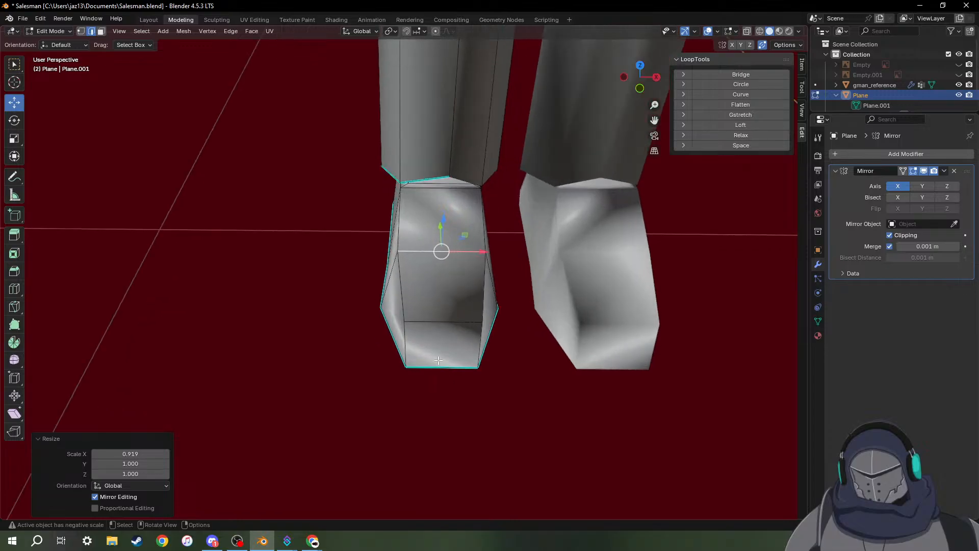
left_click(451, 321)
key("x")
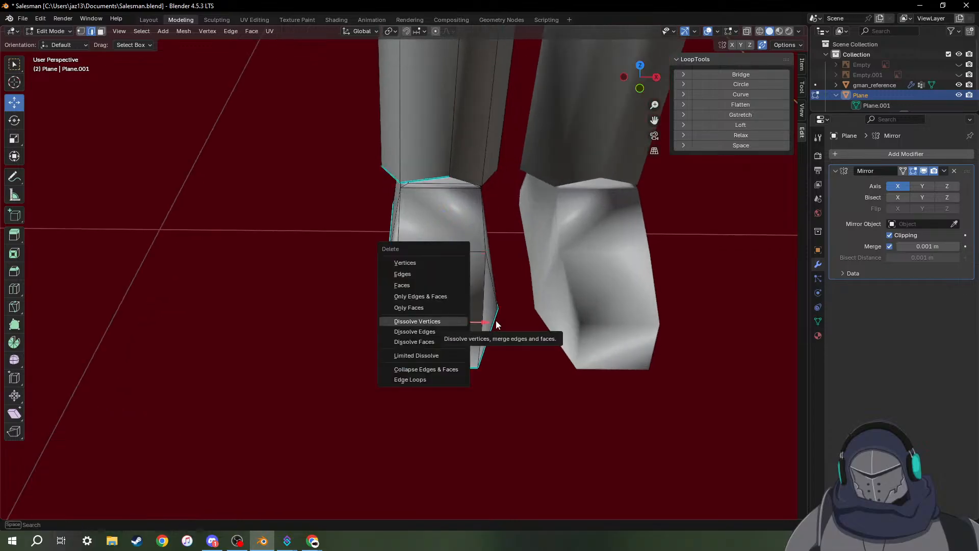
key("Escape")
key("s")
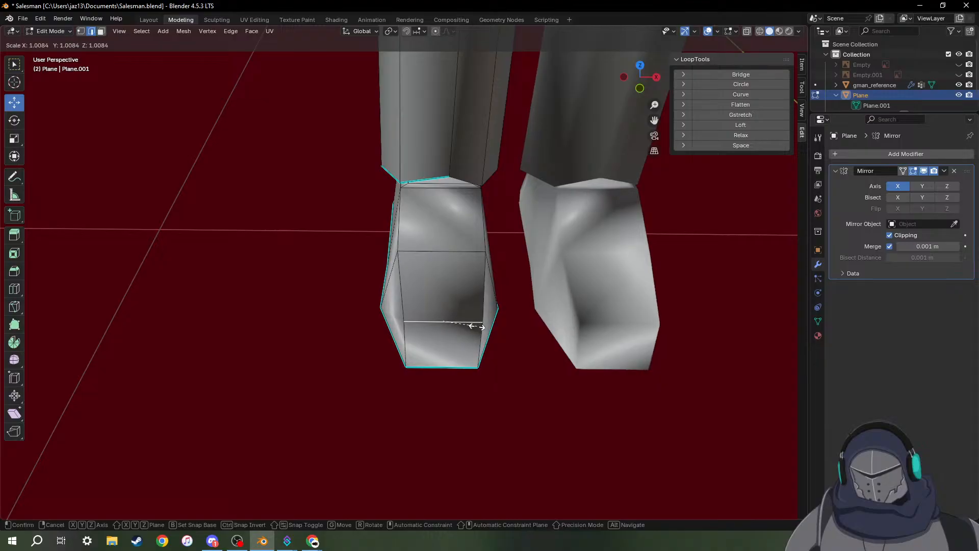
left_click(475, 325)
Lower the shoe's upper toe edge slightly, and move the middle edge across its top by -0.006532 m along Z.
middle_click_drag(515, 346, 240, 433)
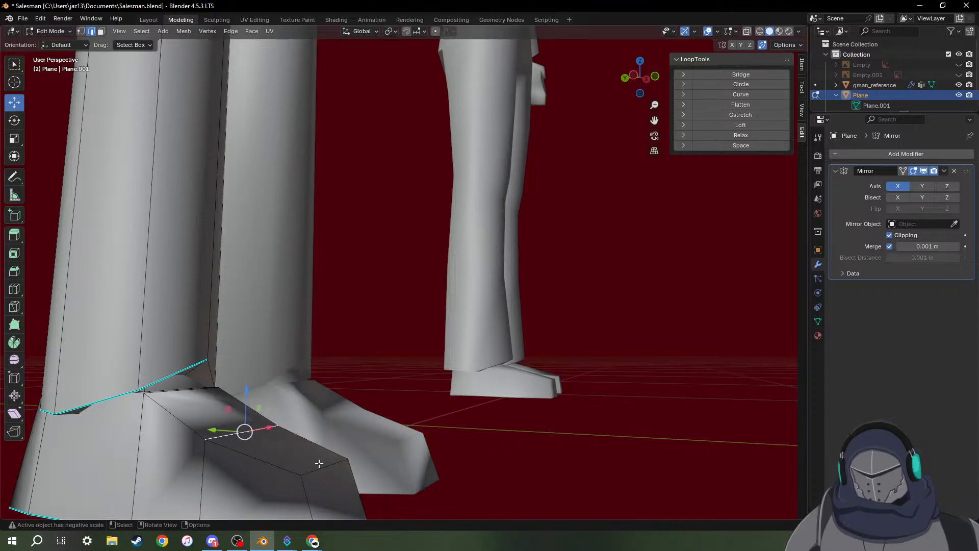
middle_click_drag(312, 464, 400, 354)
left_click_drag(404, 327, 401, 339)
left_click(293, 329)
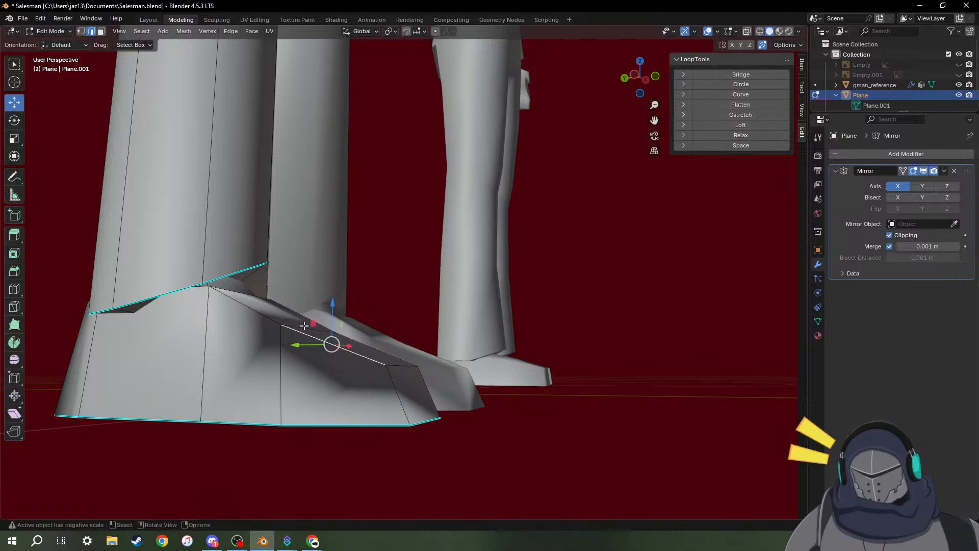
middle_click_drag(319, 325, 296, 294)
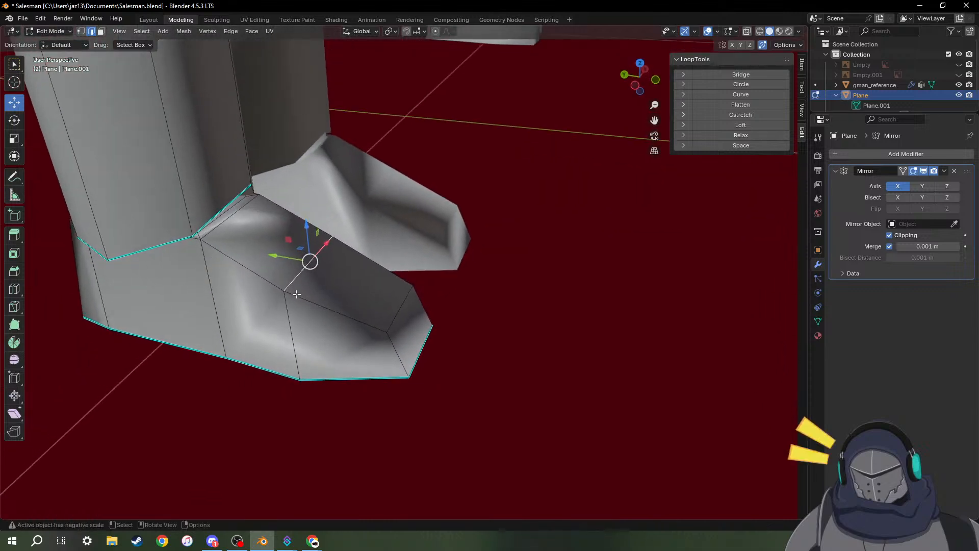
left_click_drag(293, 265, 275, 236)
mouse_move(274, 236)
middle_mouse_down()
mouse_move(323, 253)
mouse_move(282, 254)
middle_mouse_up()
scroll(357, 273, "down", 6)
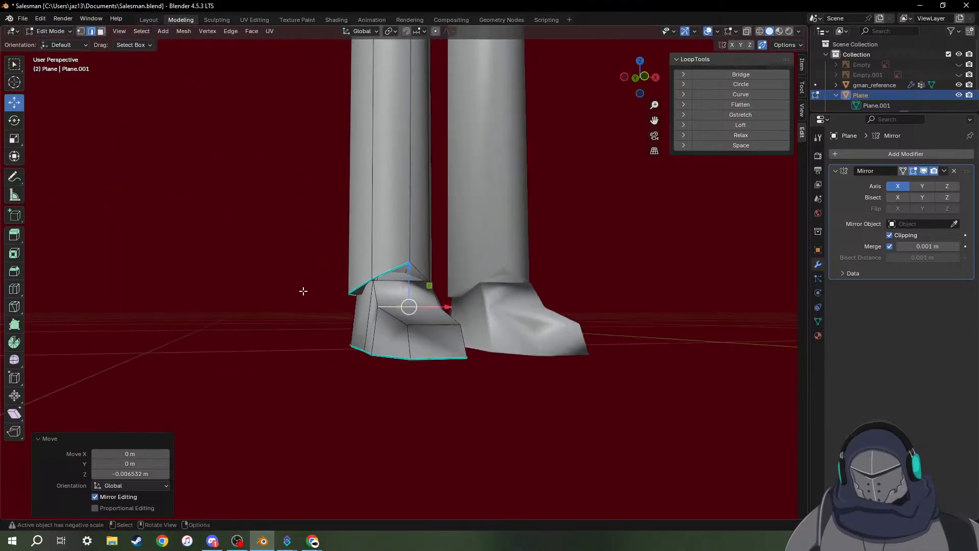
Return to Object Mode and compare the character's full figure and shoes with gman_reference.
middle_click_drag(505, 265, 518, 326)
key("Tab")
scroll(518, 322, "down", 4)
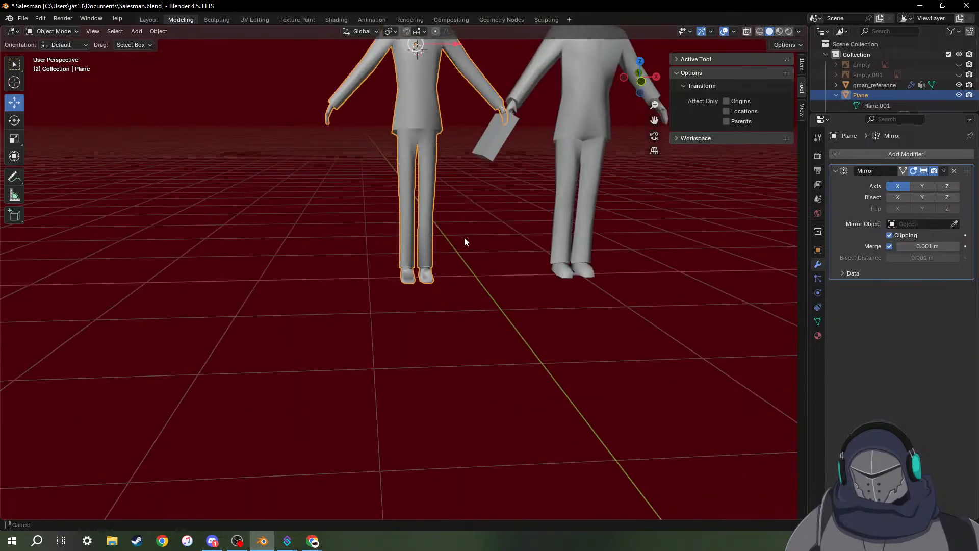
middle_click_drag(464, 236, 464, 342, "shift")
left_click(564, 367)
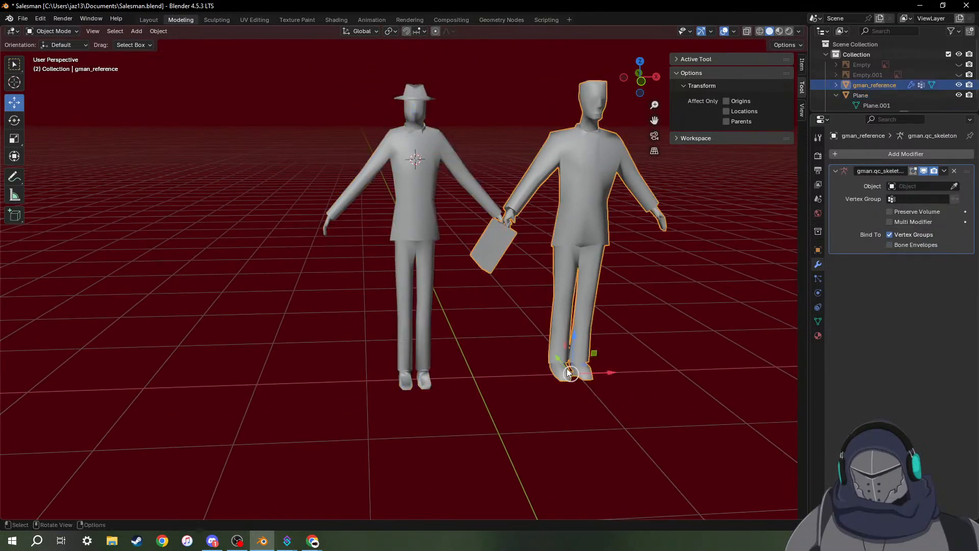
key("Tab")
key("Tab")
scroll(441, 393, "up", 2)
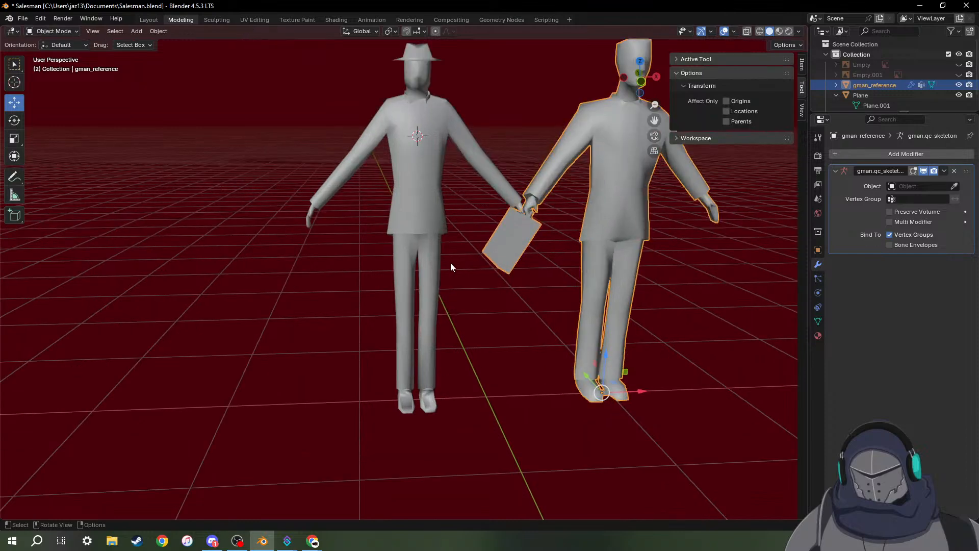
middle_click_drag(451, 263, 420, 351)
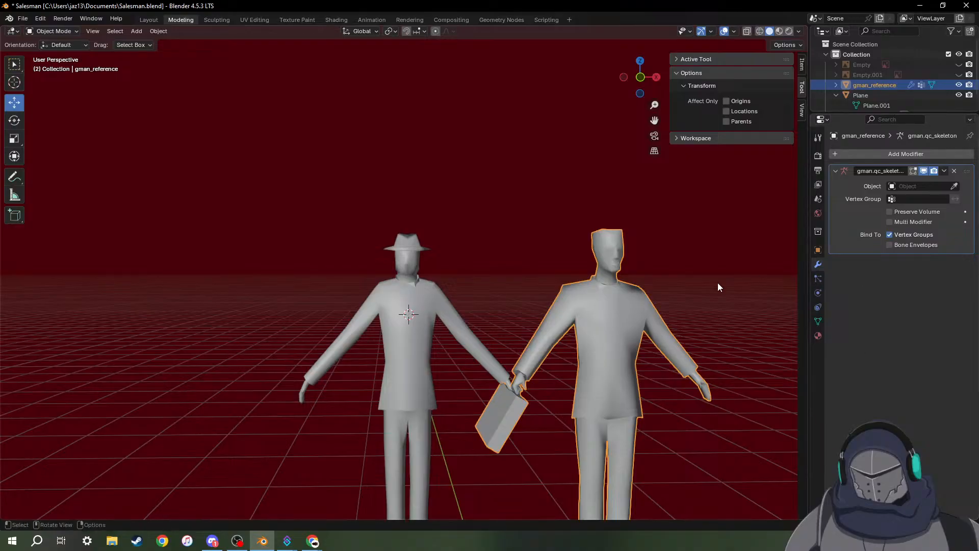
Open the salesman mesh in Edit Mode and show the collar area in wireframe shading.
left_click(405, 339)
scroll(396, 355, "up", 2)
key("Tab")
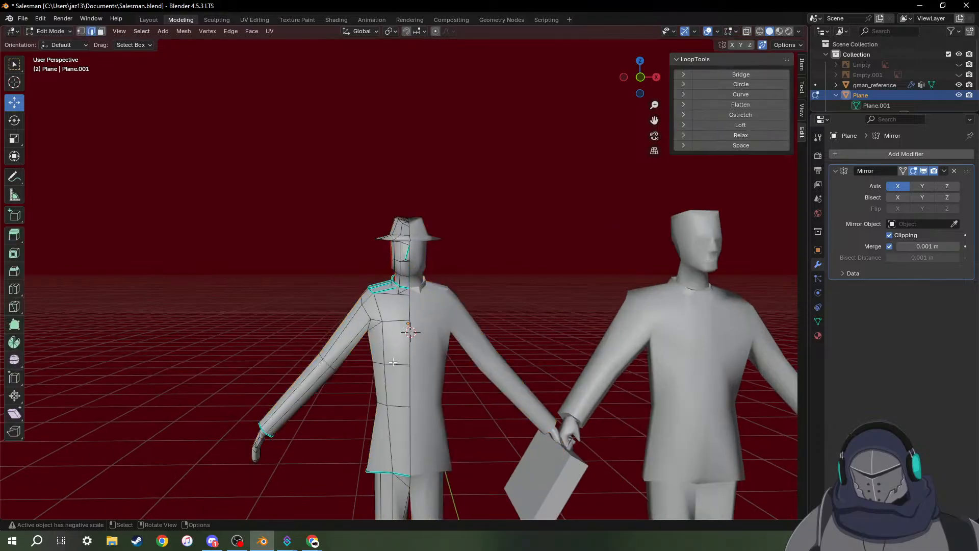
scroll(396, 362, "up", 4)
scroll(397, 367, "up", 2)
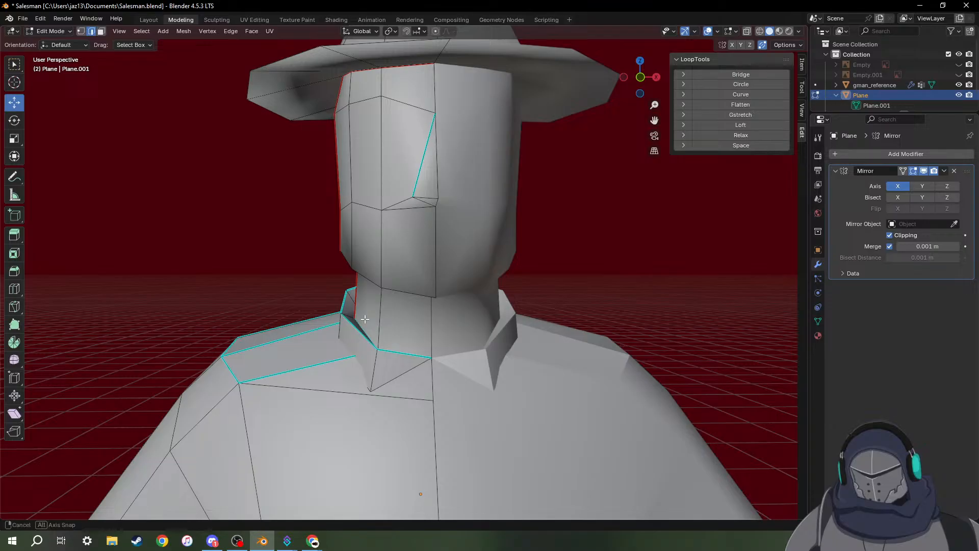
middle_click_drag(365, 319, 452, 357)
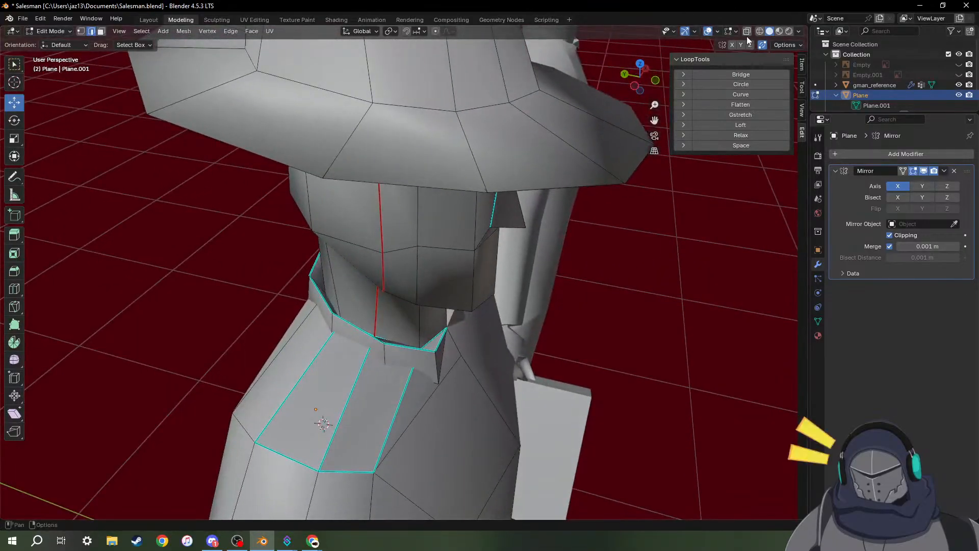
left_click(760, 33)
Mark a seam along the edges where the neck meets the inside of the collar, from front to back.
middle_click_drag(409, 278, 431, 332)
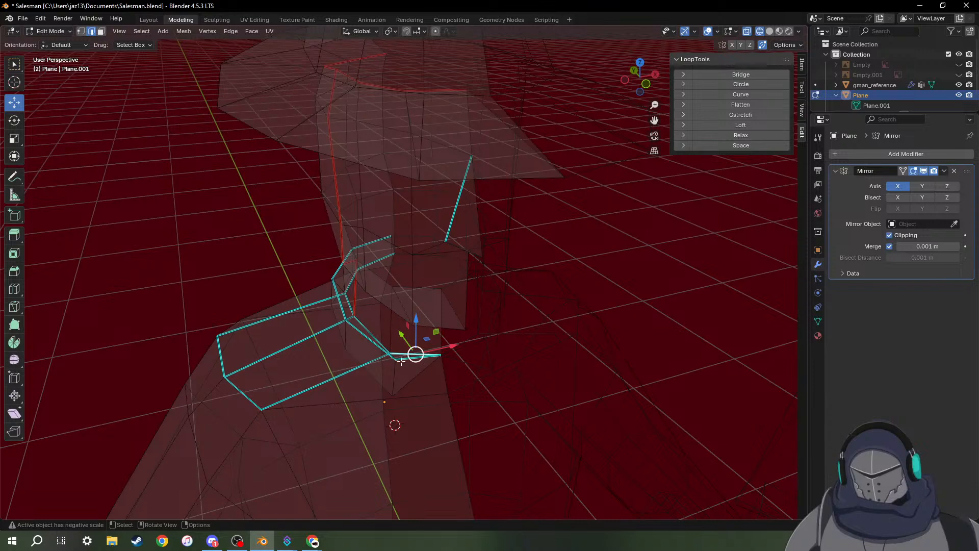
middle_click_drag(401, 353, 498, 376)
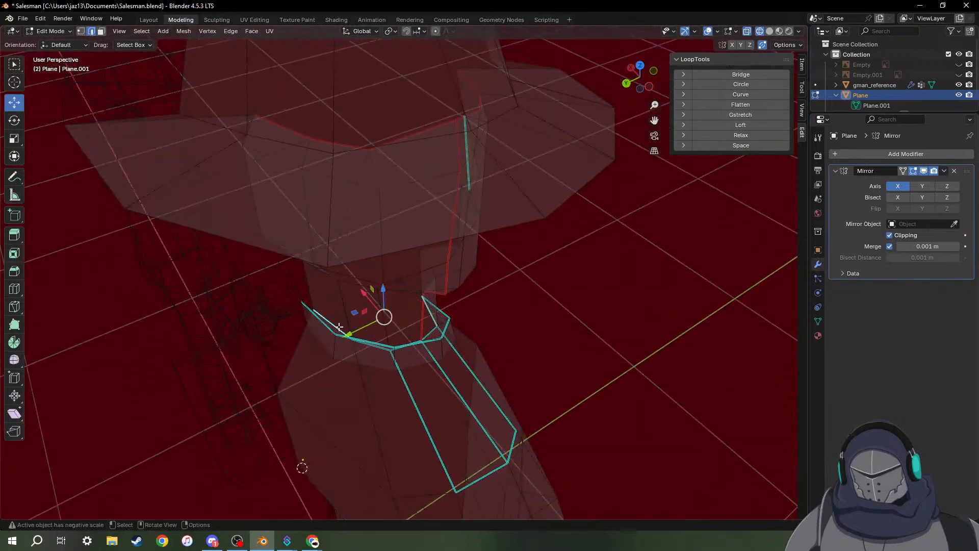
middle_click_drag(388, 331, 425, 334)
left_click(435, 326, "ctrl")
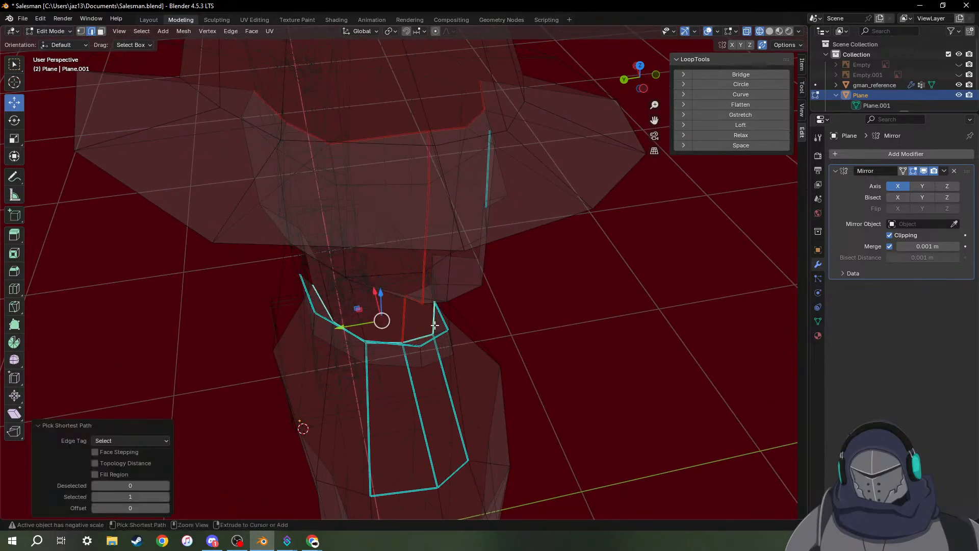
right_click(433, 326)
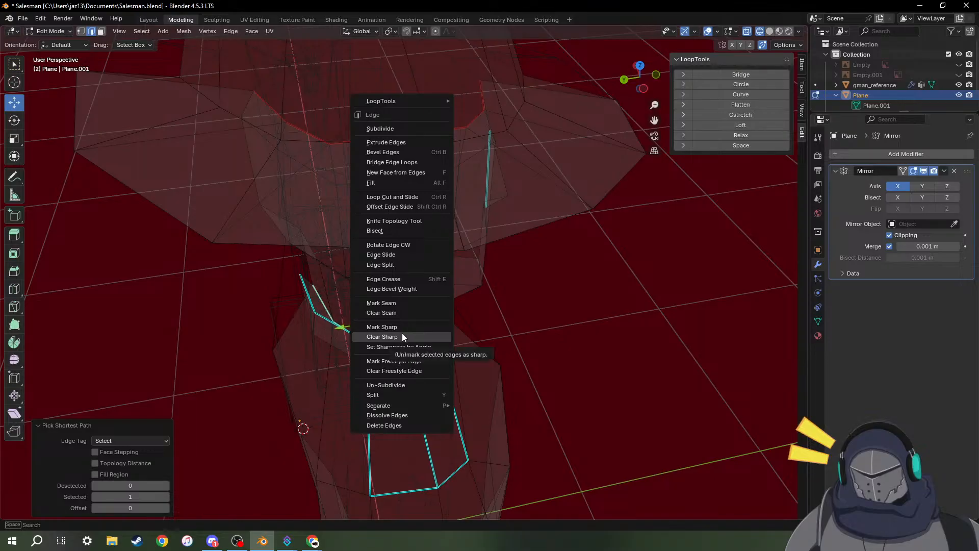
left_click(401, 305)
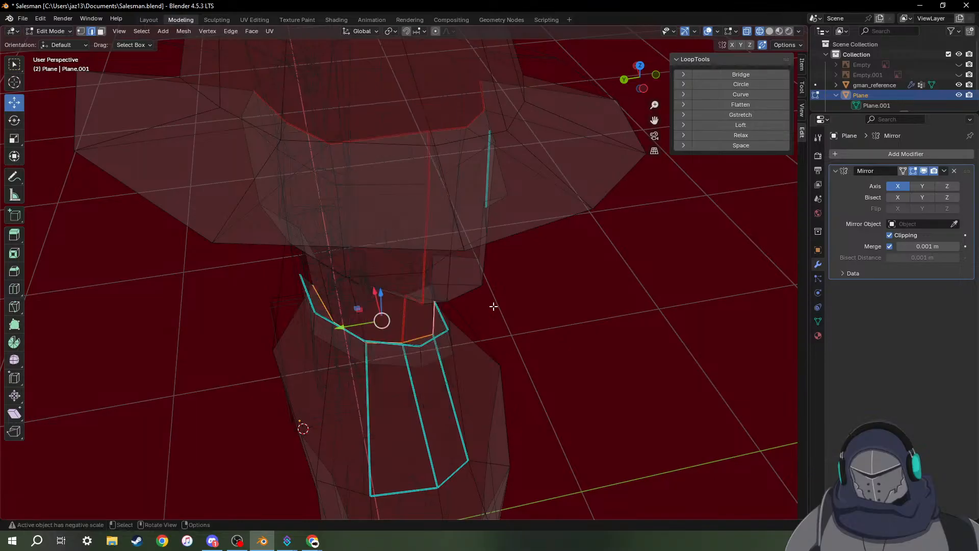
Mark a seam from the collar over the shoulder and down the outer sleeve, including the loop around the cuff.
middle_click_drag(494, 306, 417, 263)
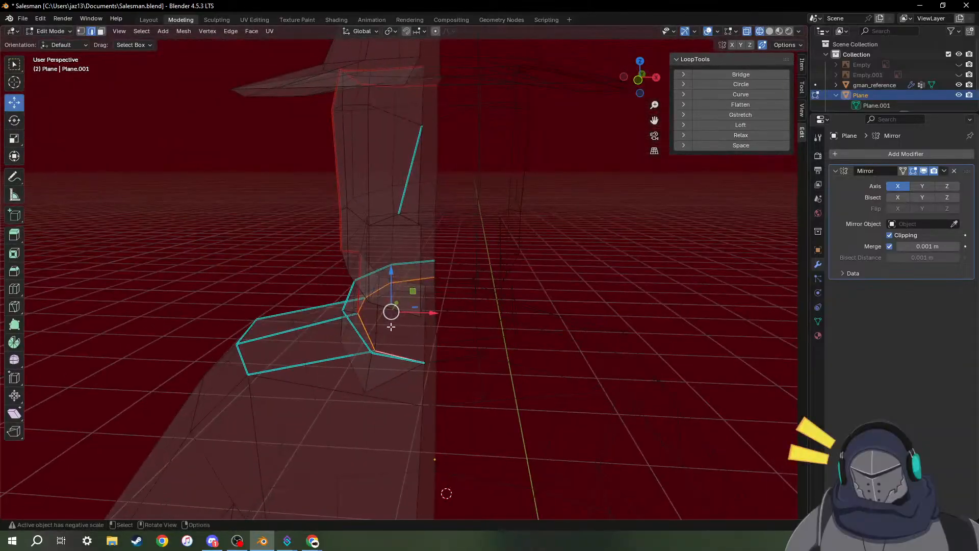
middle_click_drag(391, 326, 477, 327)
middle_click_drag(327, 313, 370, 378)
scroll(374, 376, "down", 5)
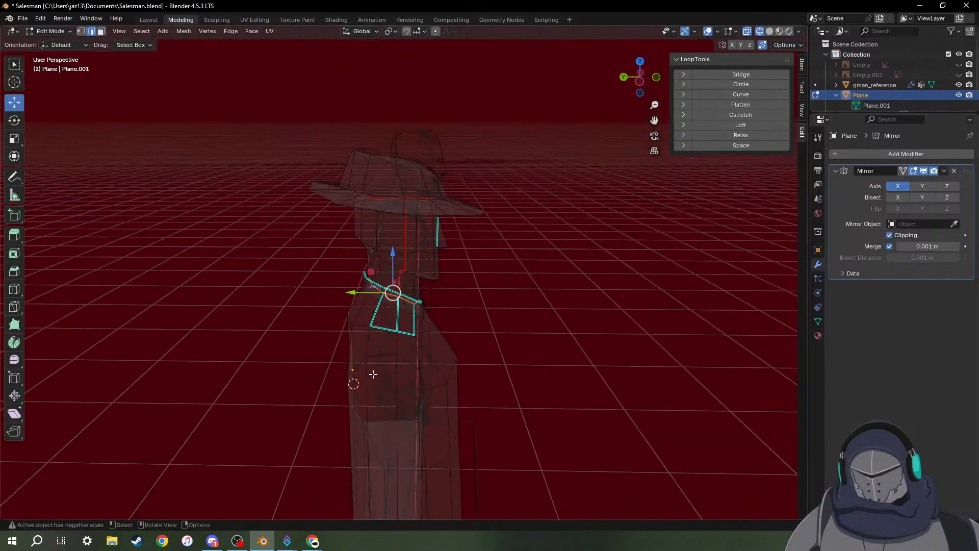
scroll(376, 374, "up", 8)
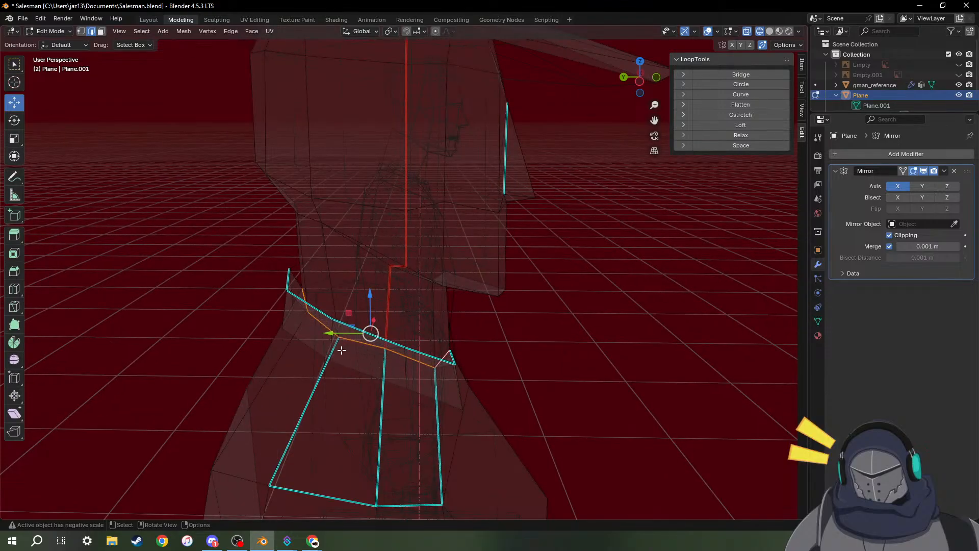
left_click(328, 352)
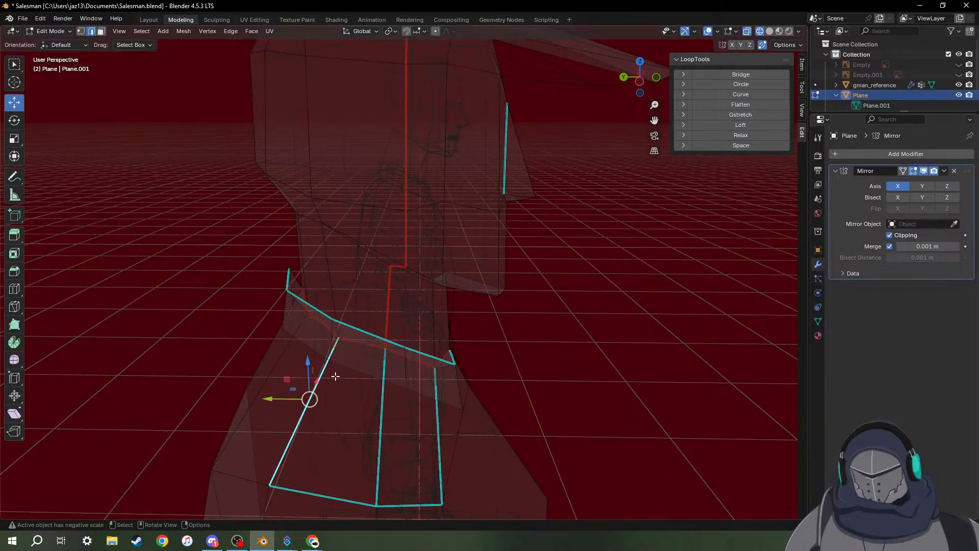
scroll(342, 386, "down", 4)
middle_click_drag(366, 472, 363, 416)
scroll(362, 415, "down", 9)
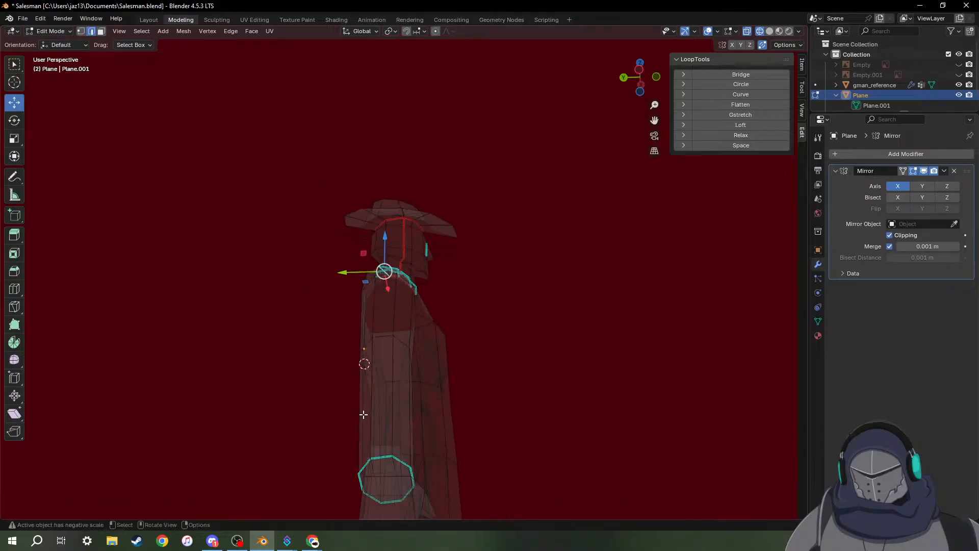
scroll(389, 414, "up", 4)
scroll(388, 414, "up", 1)
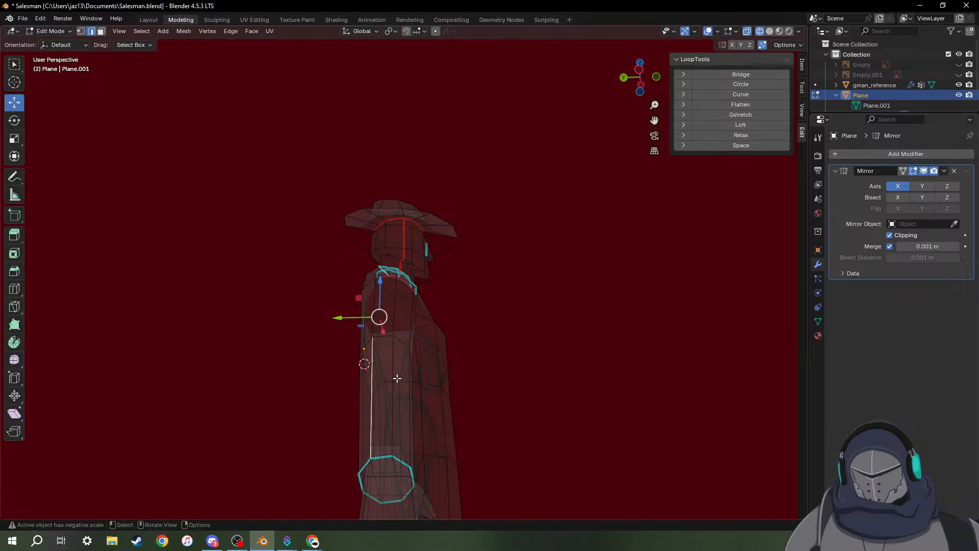
mouse_move(397, 378)
middle_mouse_down()
mouse_move(407, 407)
mouse_move(397, 378)
middle_mouse_up()
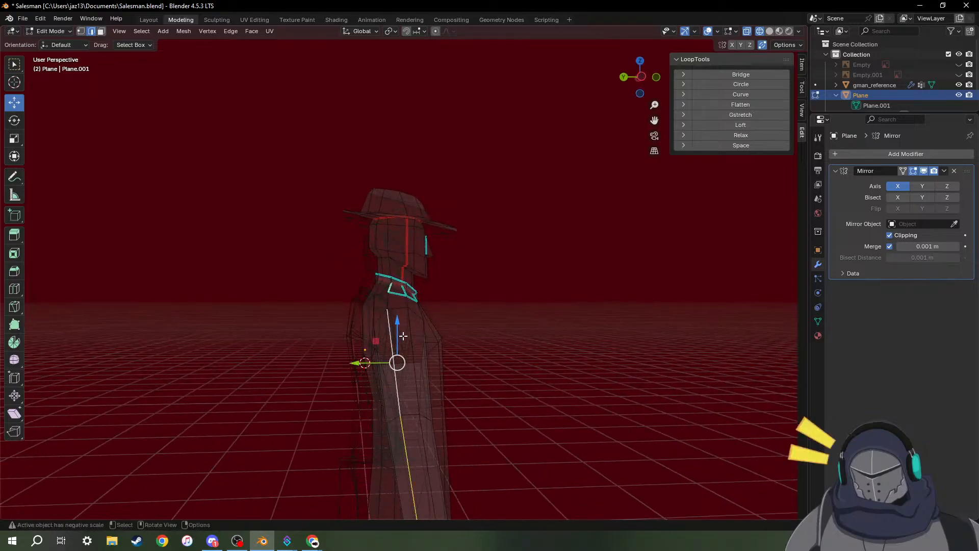
middle_click_drag(403, 337, 428, 328)
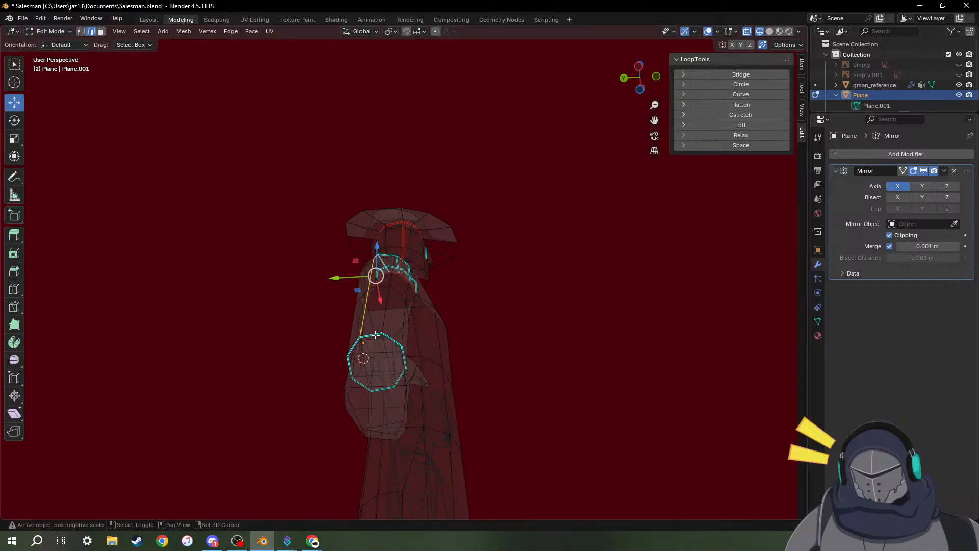
left_click(389, 389, "alt+shift")
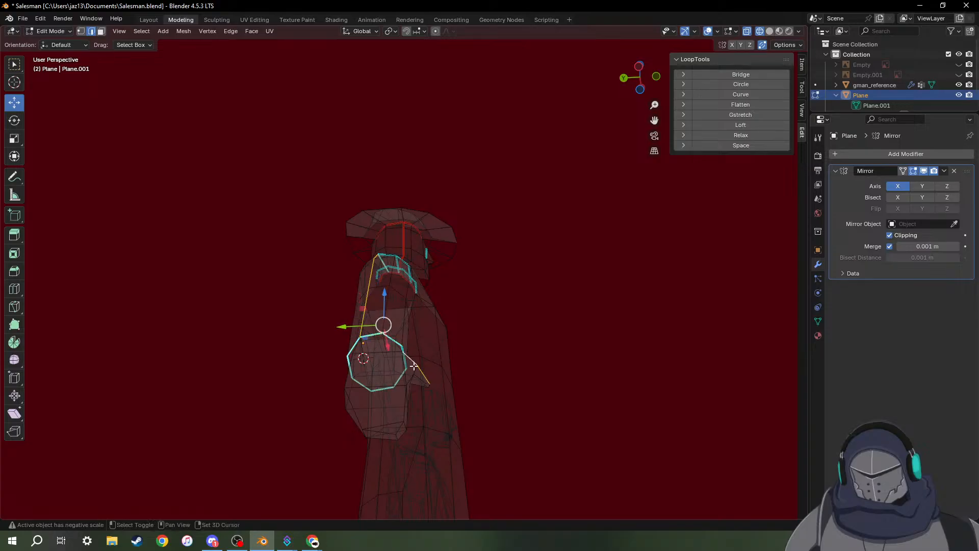
scroll(402, 374, "up", 2)
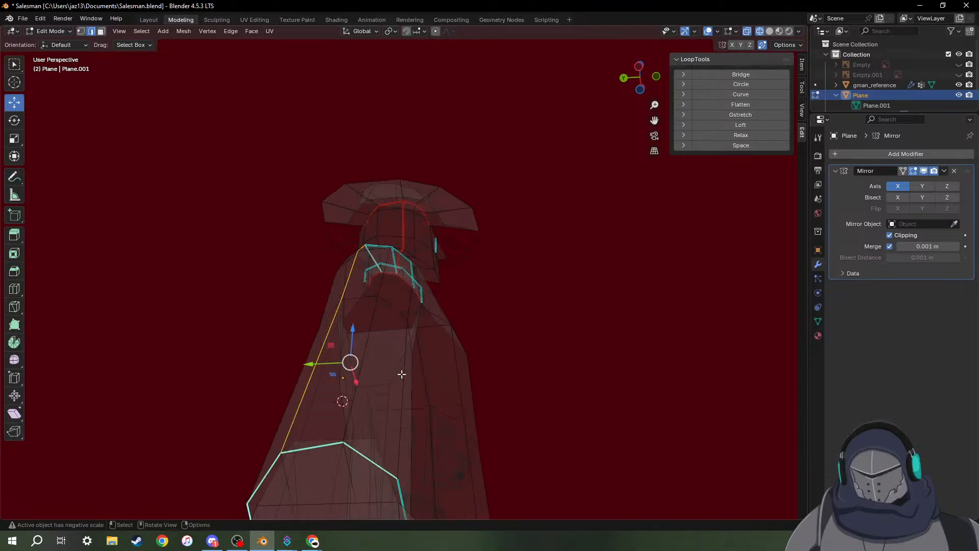
mouse_move(394, 381)
middle_mouse_down()
mouse_move(376, 357)
mouse_move(384, 370)
middle_mouse_up()
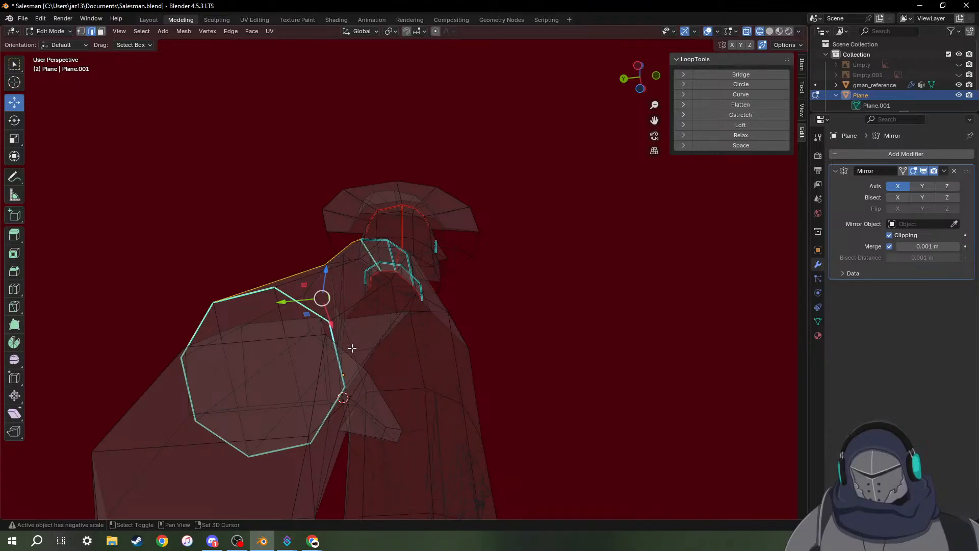
right_click(369, 338)
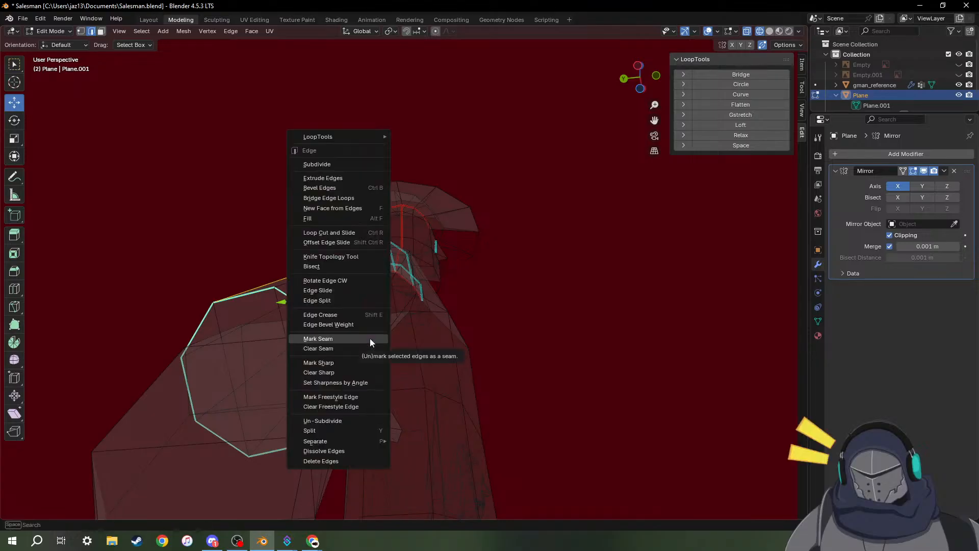
left_click(369, 338)
Mark a seam along the underside of the sleeve from cuff to armpit, together with the edge loop around the armhole.
middle_click_drag(376, 342, 257, 382)
middle_click_drag(269, 430, 422, 190, "shift")
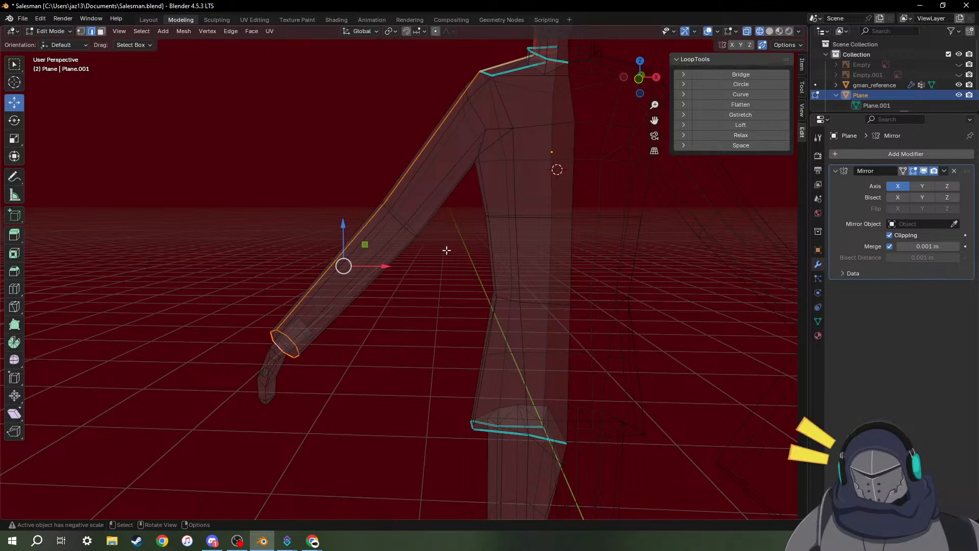
middle_click_drag(407, 300, 477, 249)
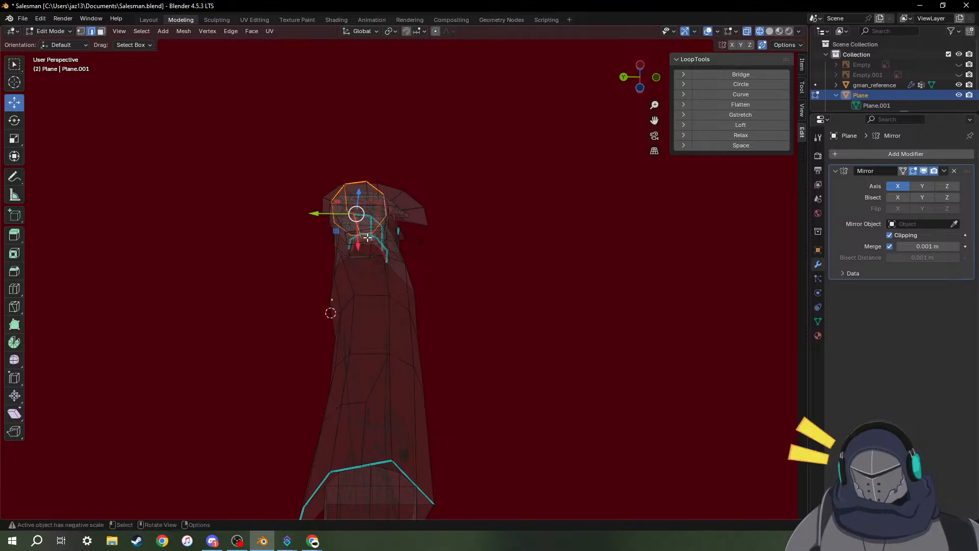
middle_click_drag(370, 239, 295, 251)
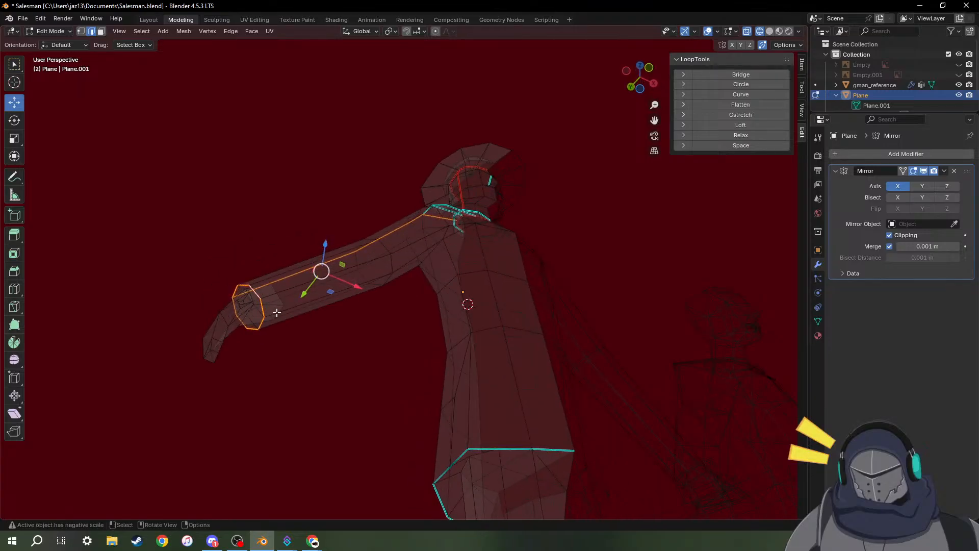
middle_click_drag(396, 297, 353, 292)
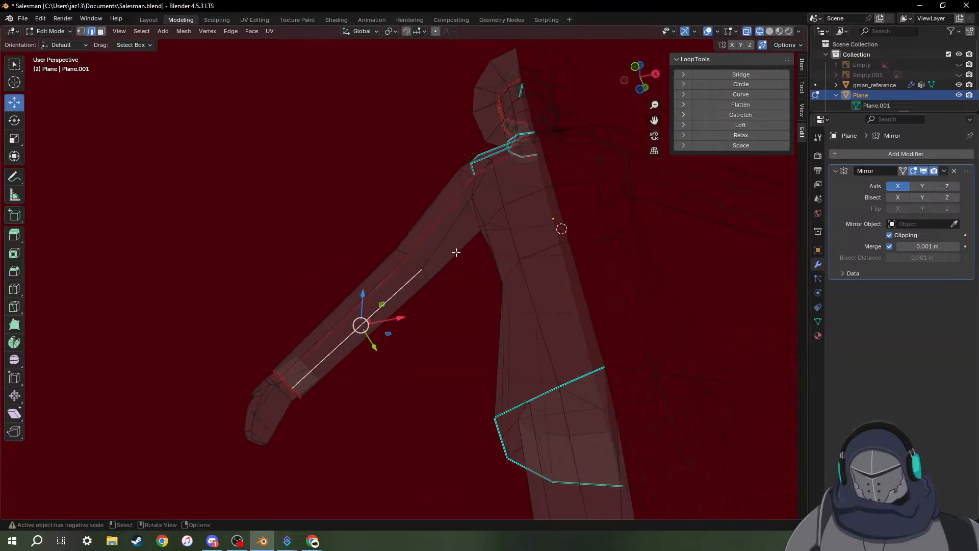
scroll(456, 252, "up", 2)
left_click(480, 193, "shift")
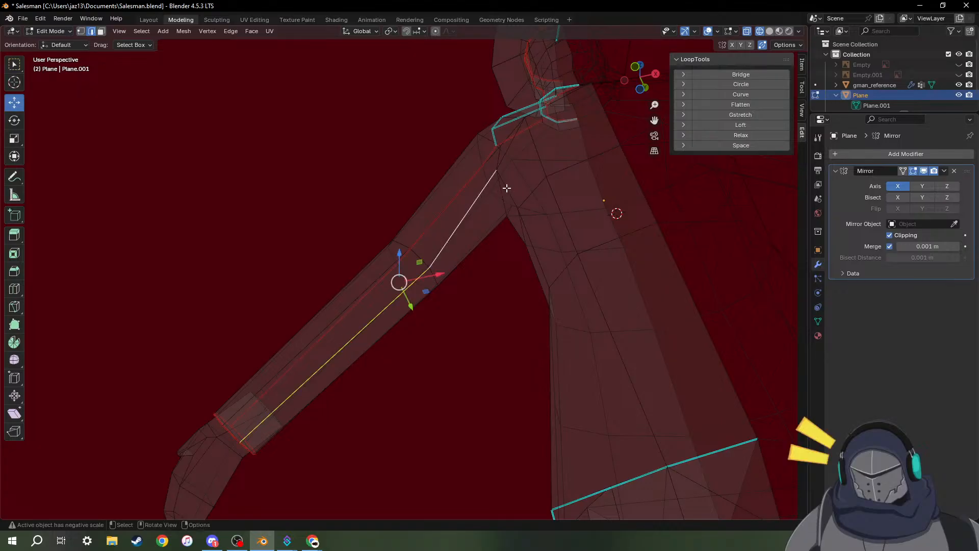
middle_click_drag(507, 188, 541, 134)
middle_click_drag(566, 137, 492, 332)
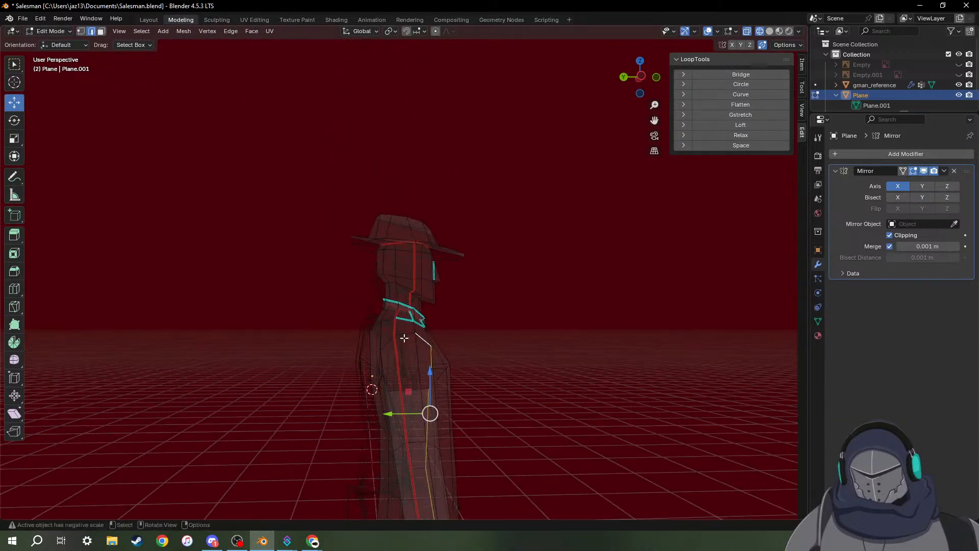
scroll(400, 338, "up", 2)
middle_click_drag(444, 379, 280, 326)
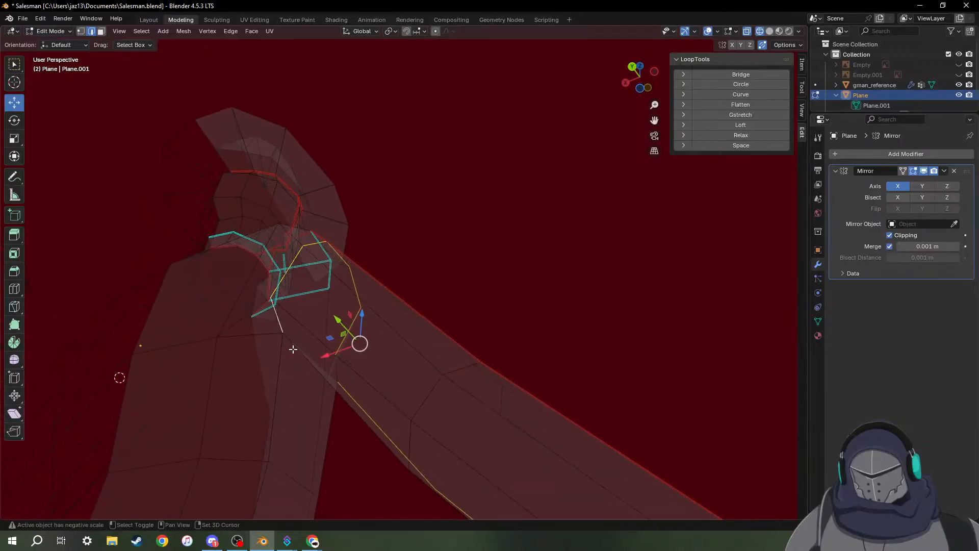
left_click(307, 359, "shift")
middle_click_drag(305, 363, 208, 387)
middle_click_drag(393, 375, 381, 378)
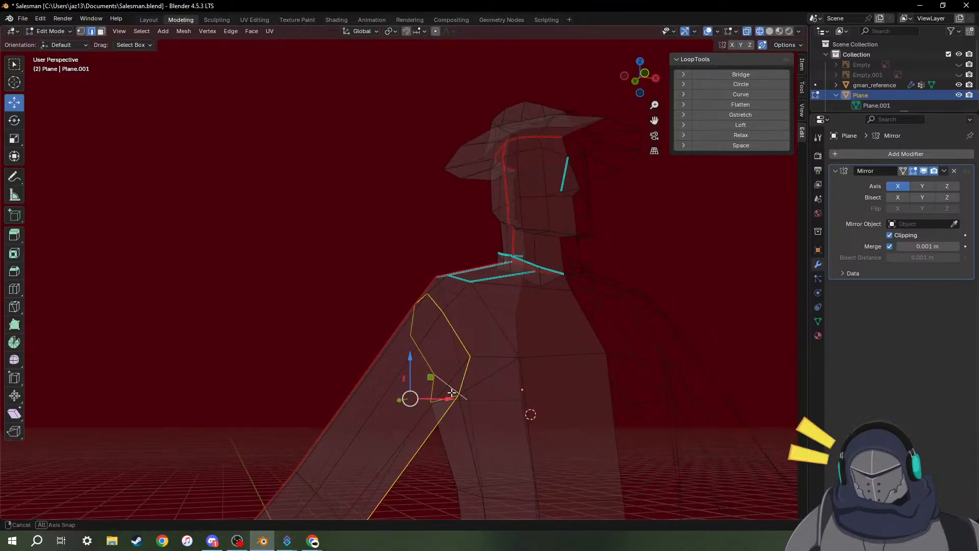
middle_click_drag(455, 385, 476, 418)
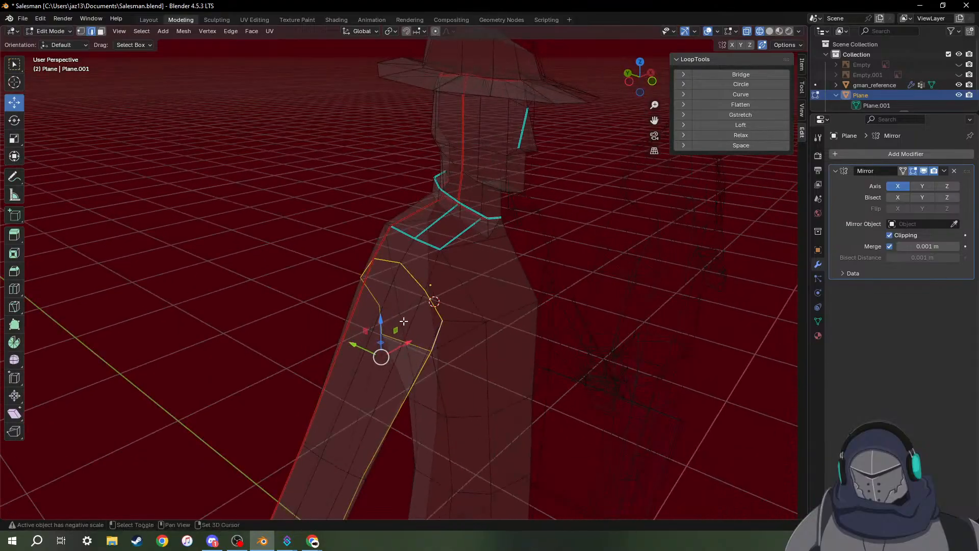
middle_click_drag(394, 317, 431, 367)
right_click(450, 378)
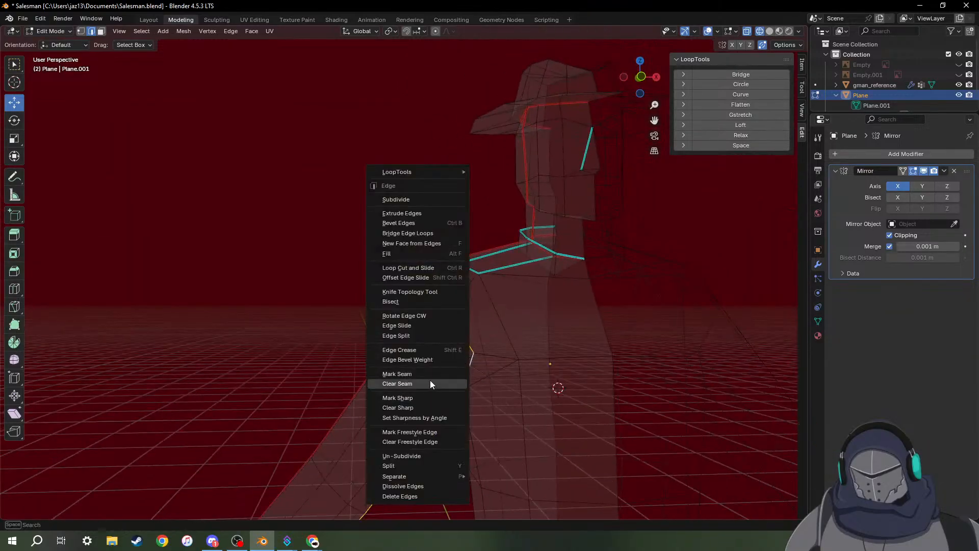
left_click(430, 377)
Examine the seams along the sleeve, cuff and armhole from several angles.
scroll(438, 393, "down", 5)
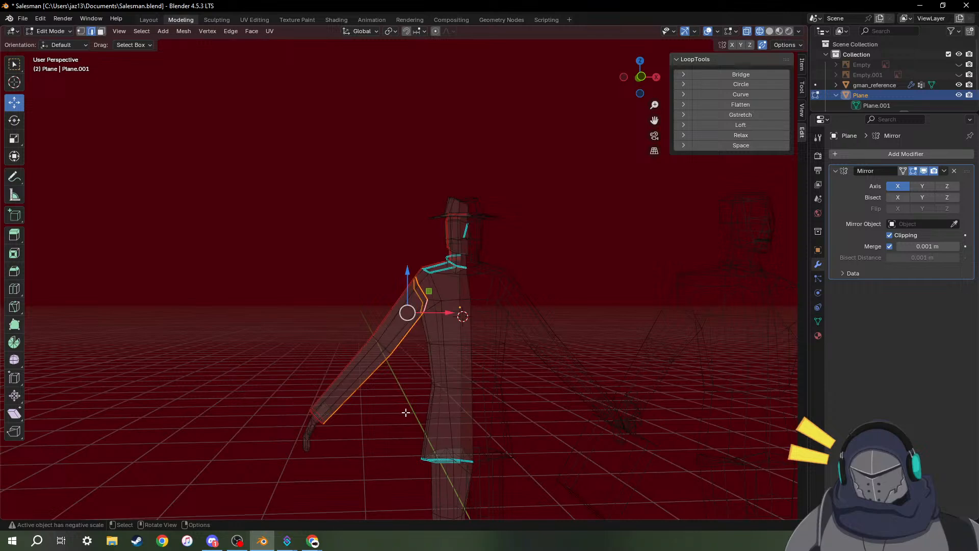
scroll(407, 413, "up", 2)
middle_click_drag(407, 415, 479, 308, "shift")
scroll(386, 395, "up", 2)
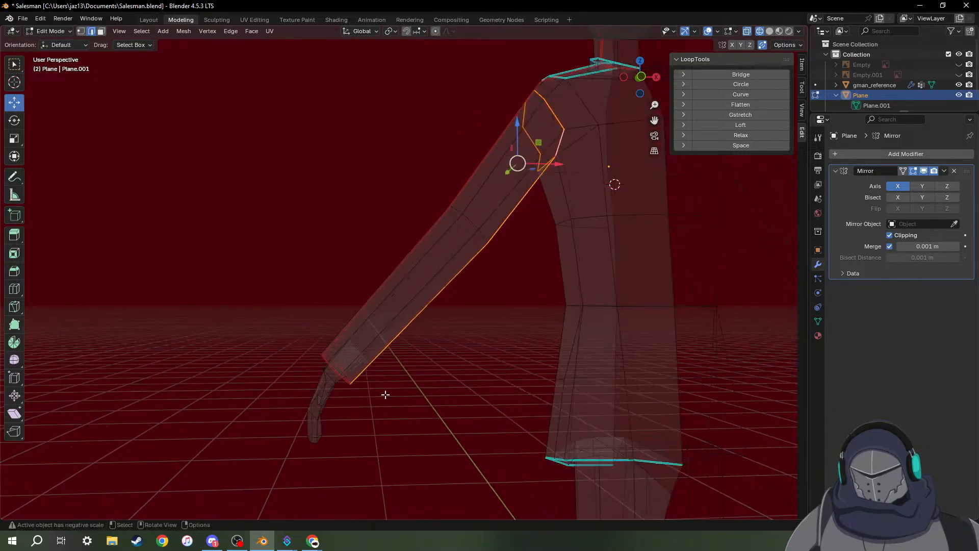
scroll(385, 395, "up", 2)
middle_click_drag(337, 421, 406, 319, "shift")
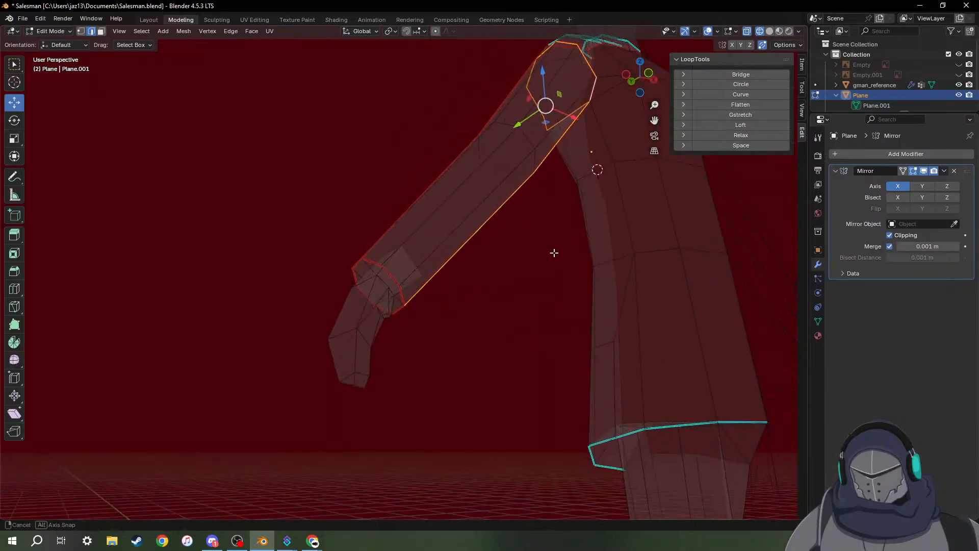
middle_click_drag(554, 253, 527, 263)
scroll(610, 200, "up", 1)
middle_click_drag(612, 195, 380, 415, "shift")
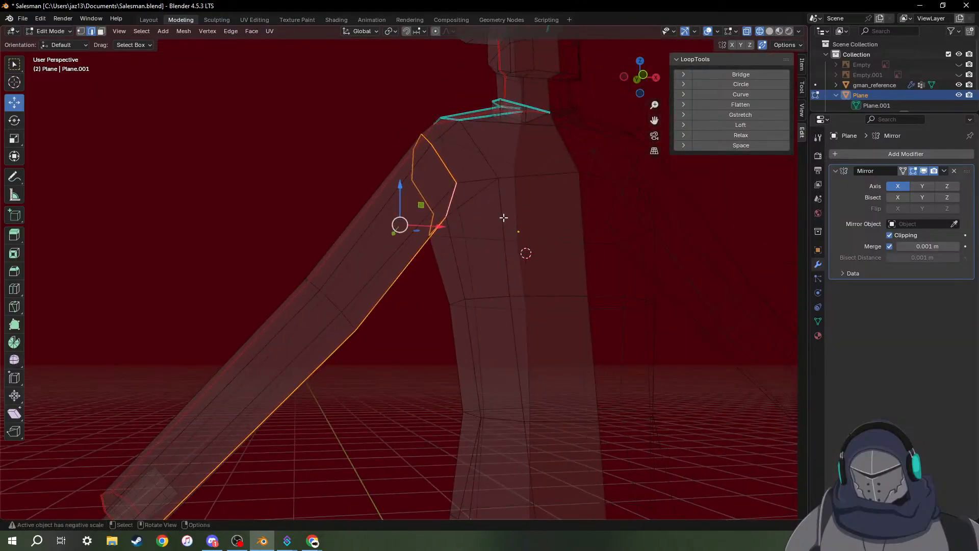
middle_click_drag(503, 218, 244, 323)
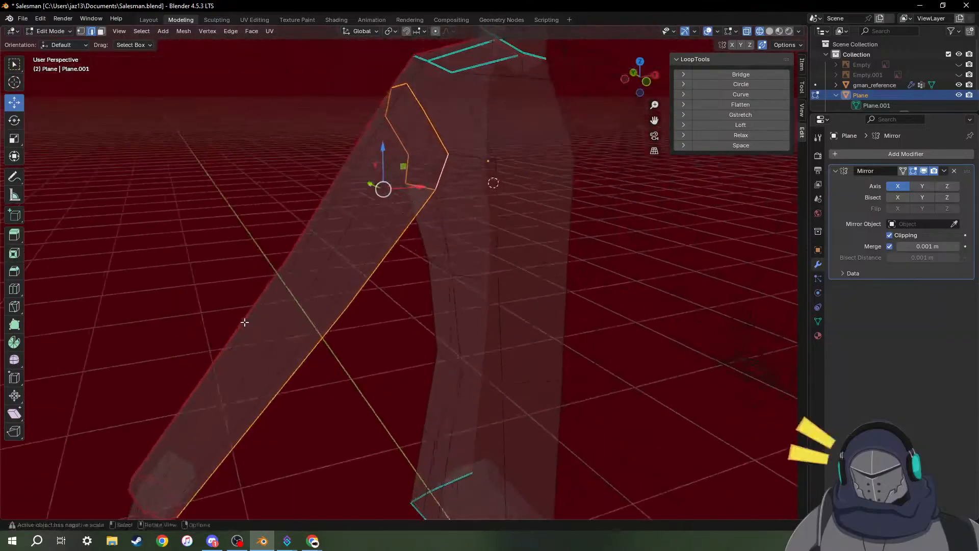
Mark the edges from the armpit down the side of the torso, along the front hem and down to the crotch as sharp.
middle_click_drag(419, 410, 362, 343)
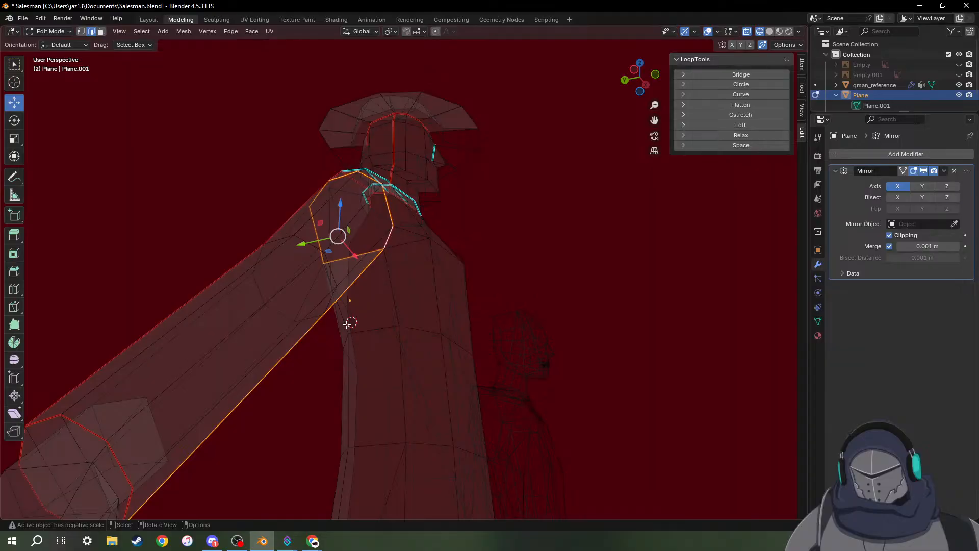
middle_click_drag(361, 397, 364, 232)
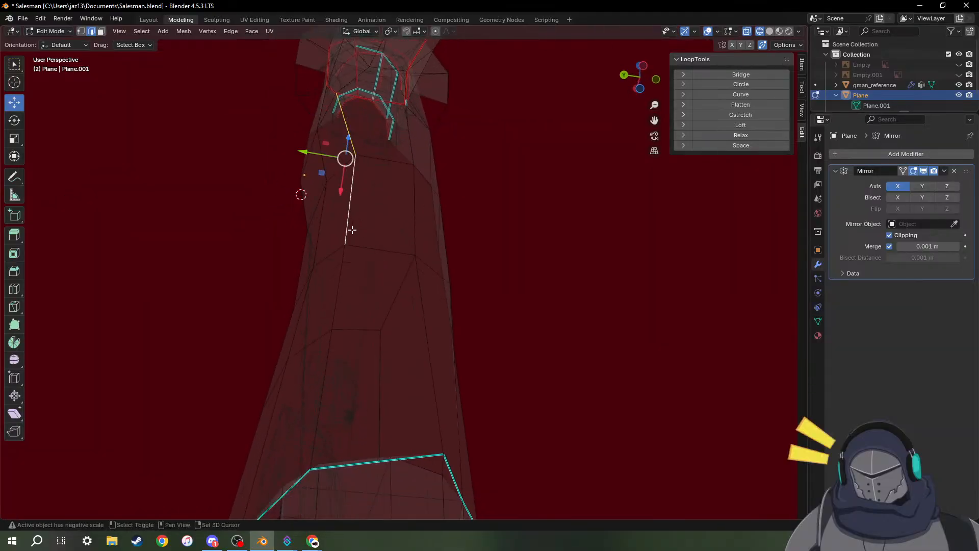
left_click(337, 304, "shift")
middle_click_drag(319, 404, 234, 439)
middle_click_drag(403, 465, 368, 230, "shift")
scroll(368, 266, "up", 2)
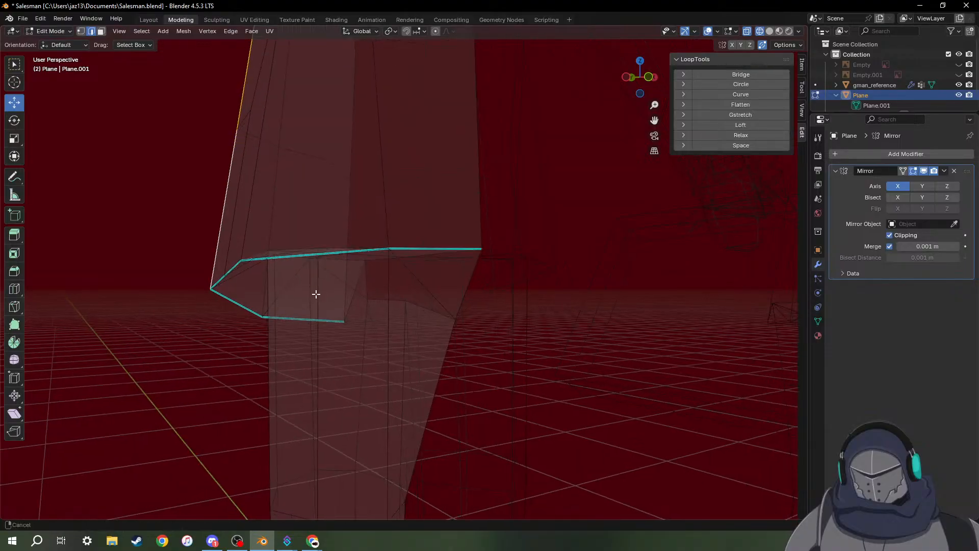
middle_click_drag(316, 290, 382, 228, "shift")
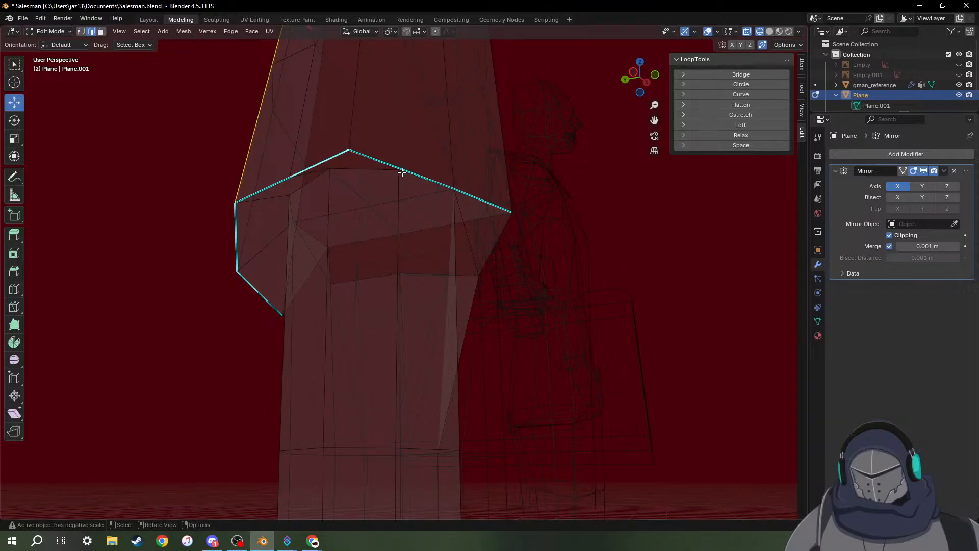
middle_click_drag(406, 180, 431, 268)
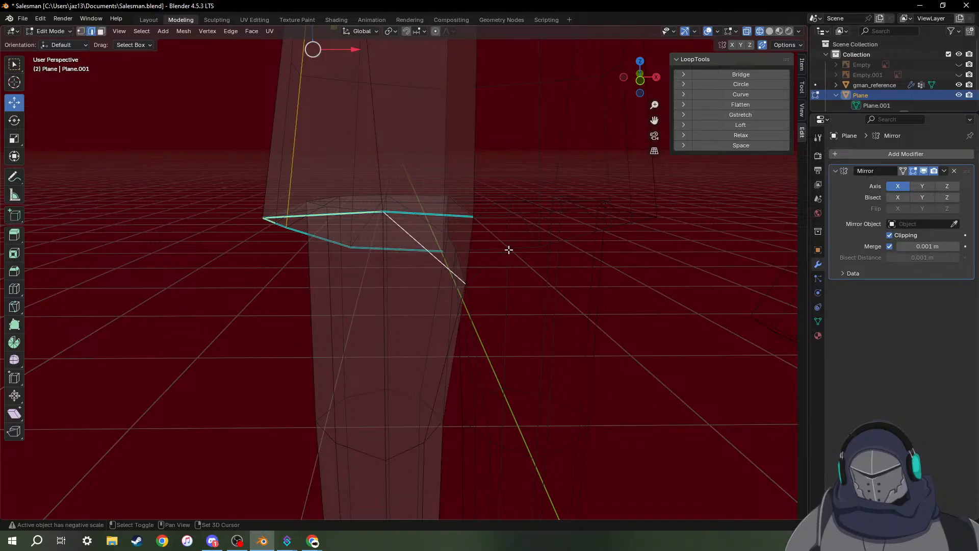
right_click(441, 253)
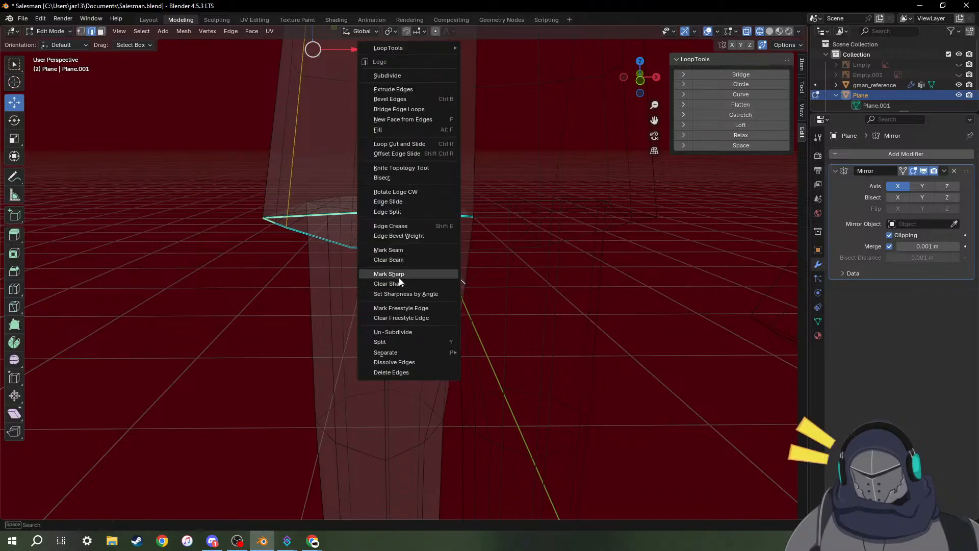
left_click(431, 273)
middle_click_drag(404, 277, 516, 253)
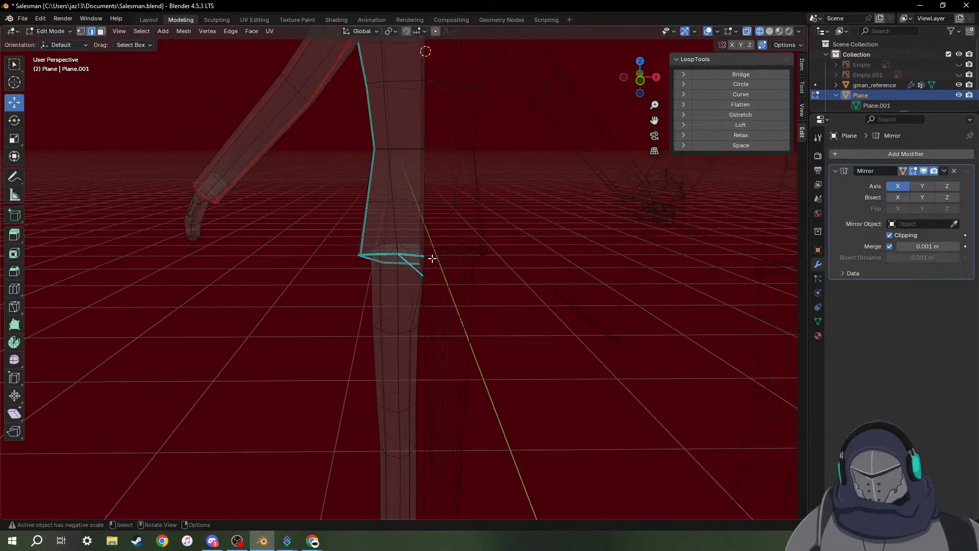
Clear the sharp marking from the selected torso side, front hem and crotch edges, and mark them as a seam instead.
middle_click_drag(431, 255, 444, 251)
left_click(444, 252, "alt")
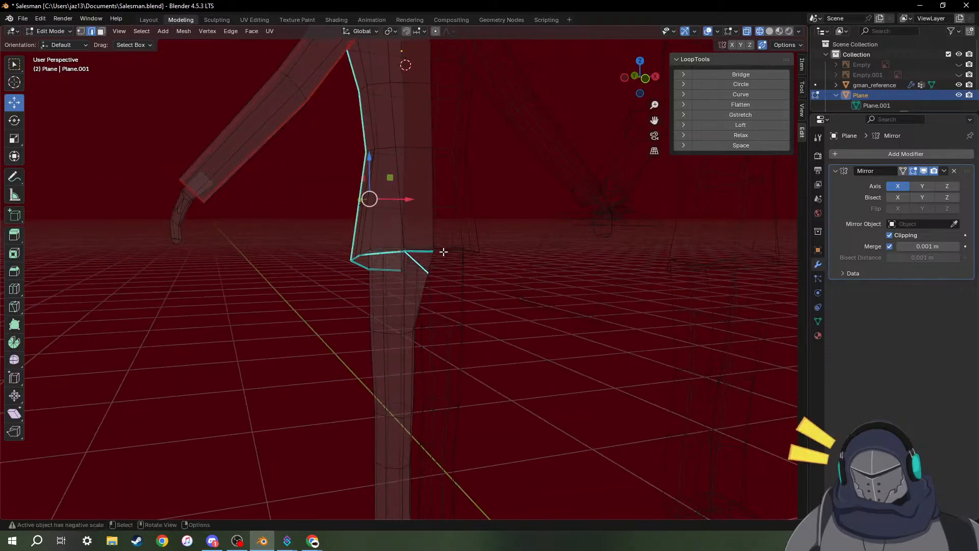
right_click(419, 265)
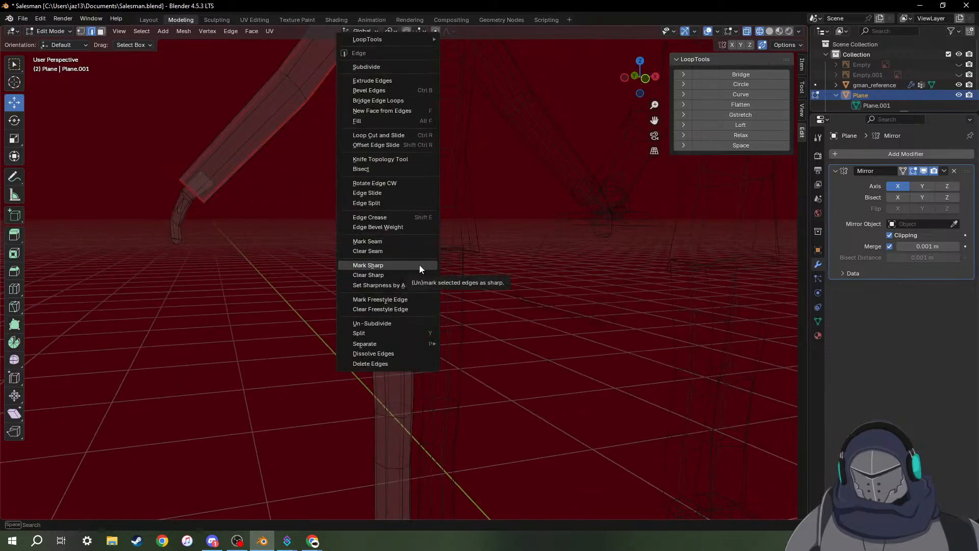
left_click(411, 271)
right_click(402, 256)
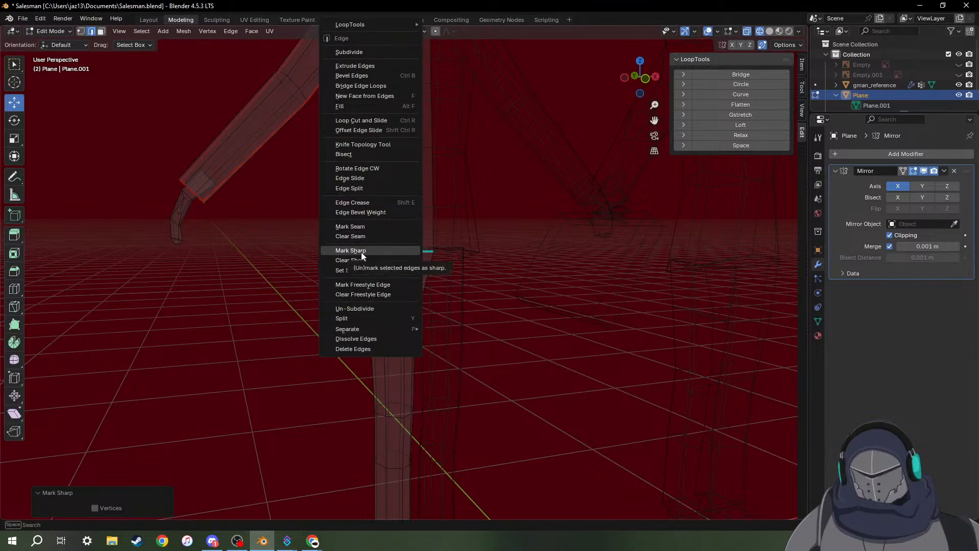
left_click(365, 226)
left_click(499, 237)
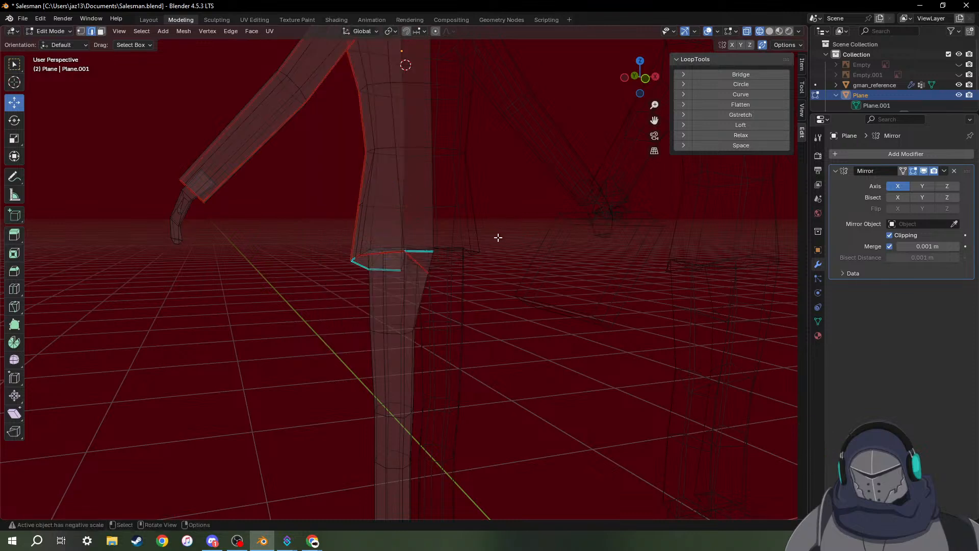
Turn the short sharp hem edge just in front of the torso's side seam into a seam, and deselect everything.
scroll(497, 258, "down", 2)
middle_click_drag(447, 254, 373, 266)
middle_click_drag(493, 233, 575, 217)
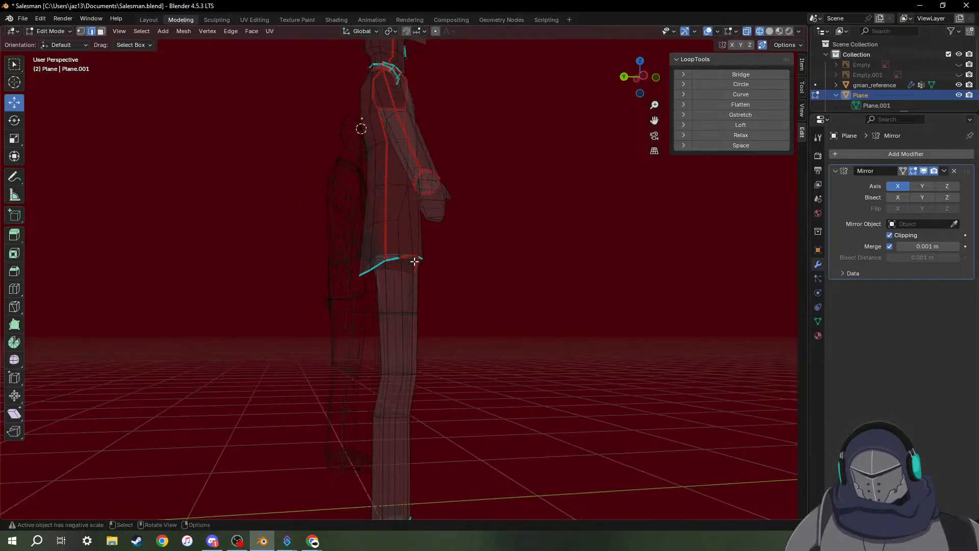
scroll(396, 256, "up", 5)
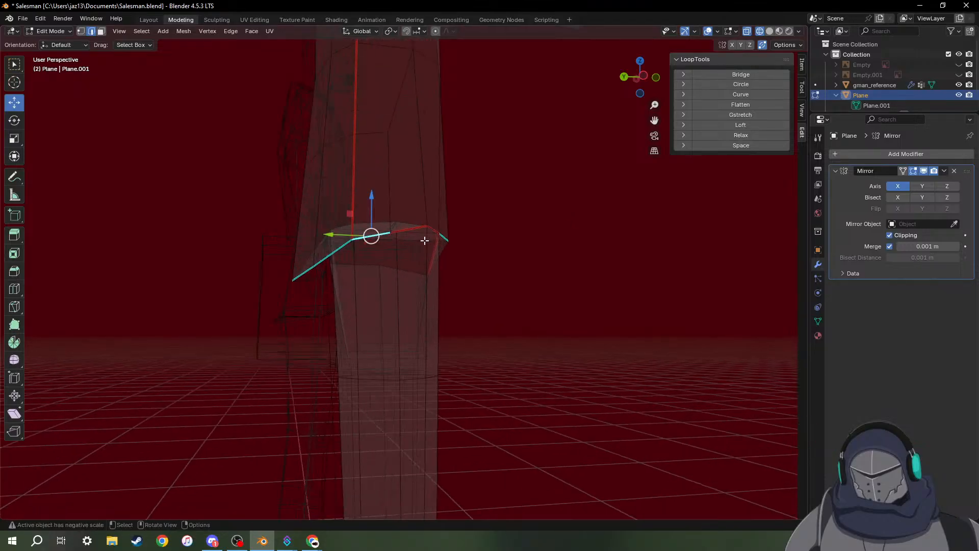
right_click(486, 236)
key("Escape")
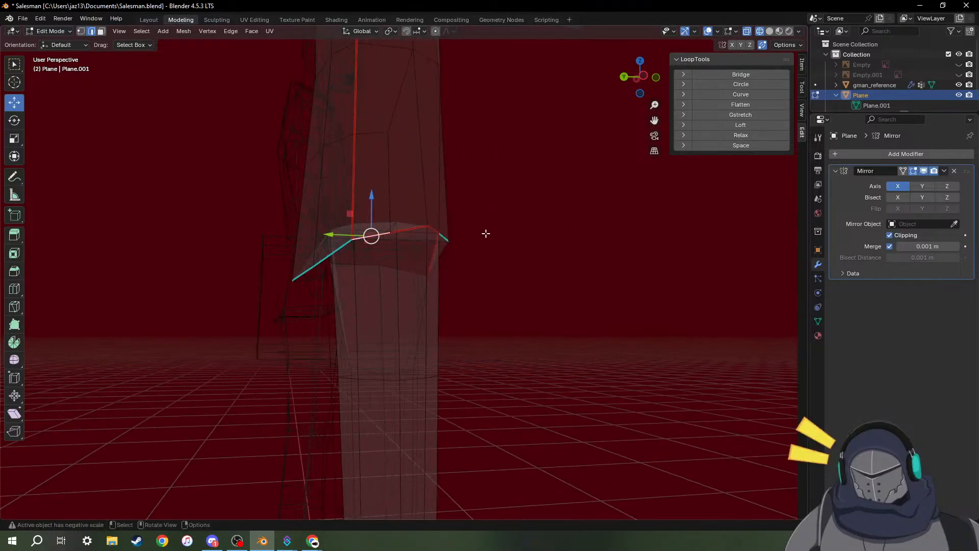
middle_click_drag(486, 234, 400, 254)
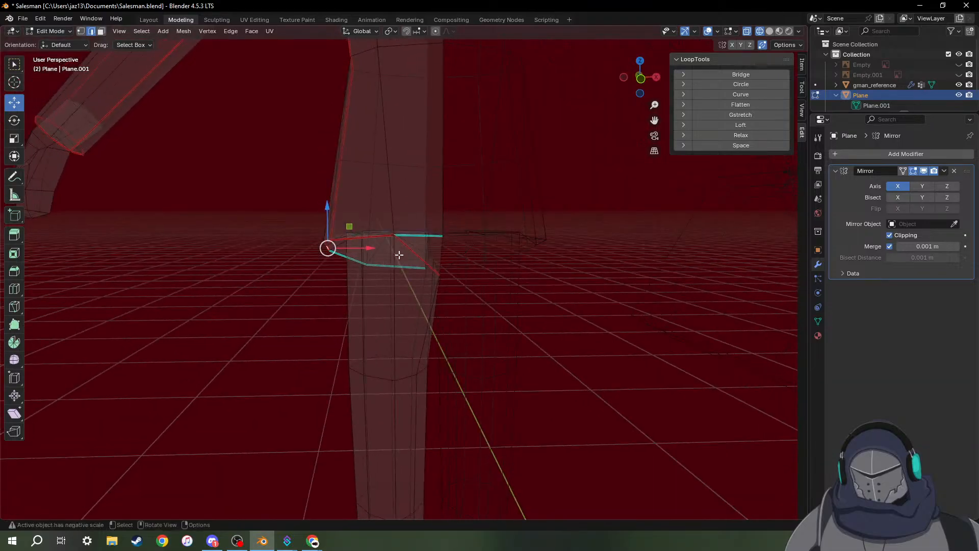
scroll(443, 253, "down", 6)
left_click(587, 257)
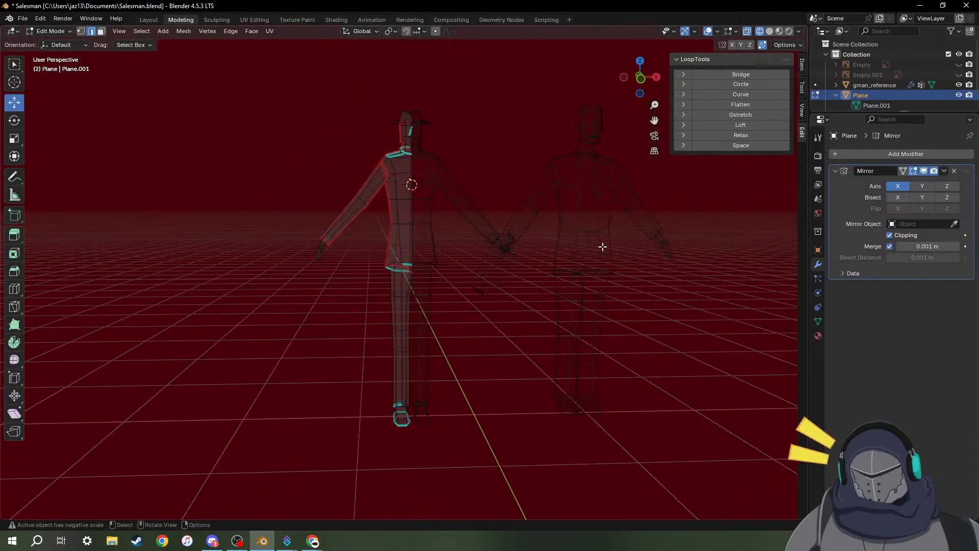
Return to Object Mode, show the models in solid shading and select the reference figure.
key("Tab")
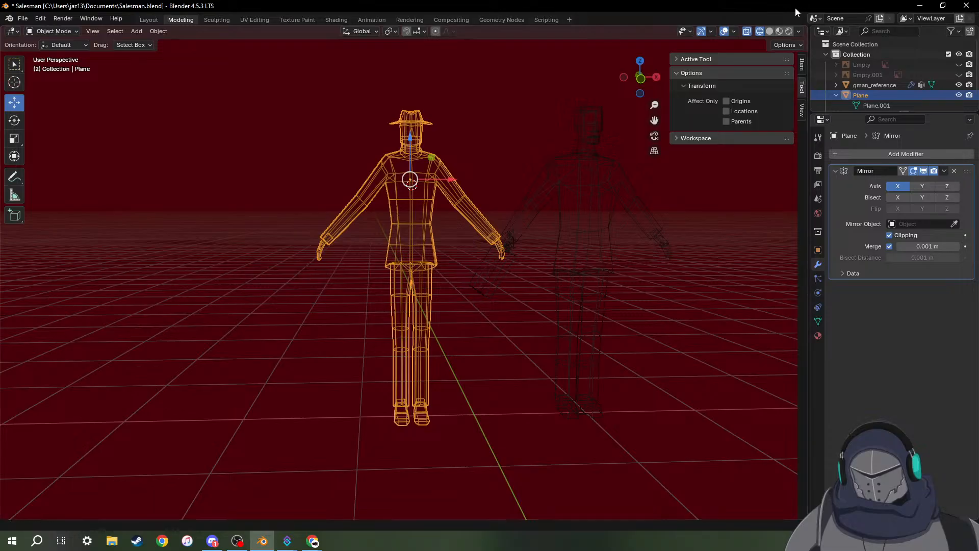
left_click(769, 31)
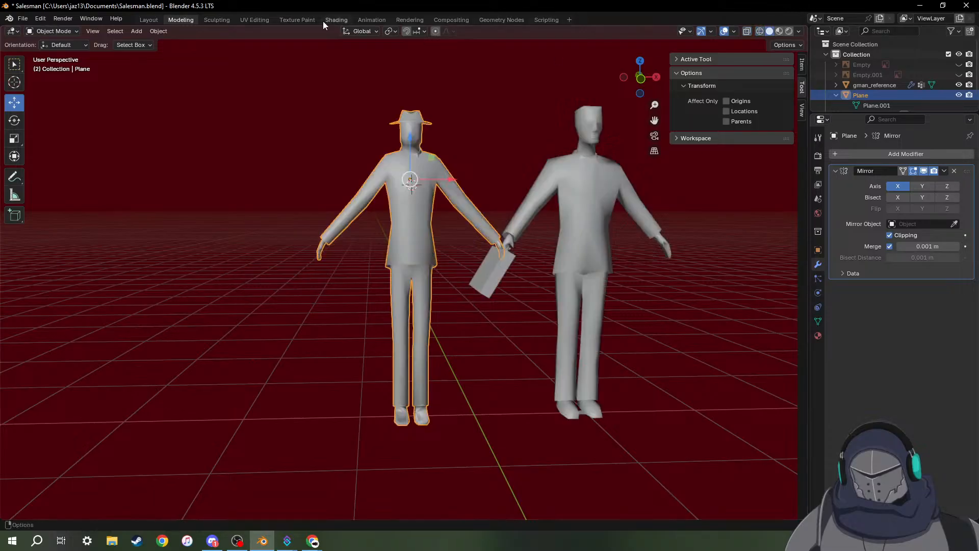
left_click(590, 203)
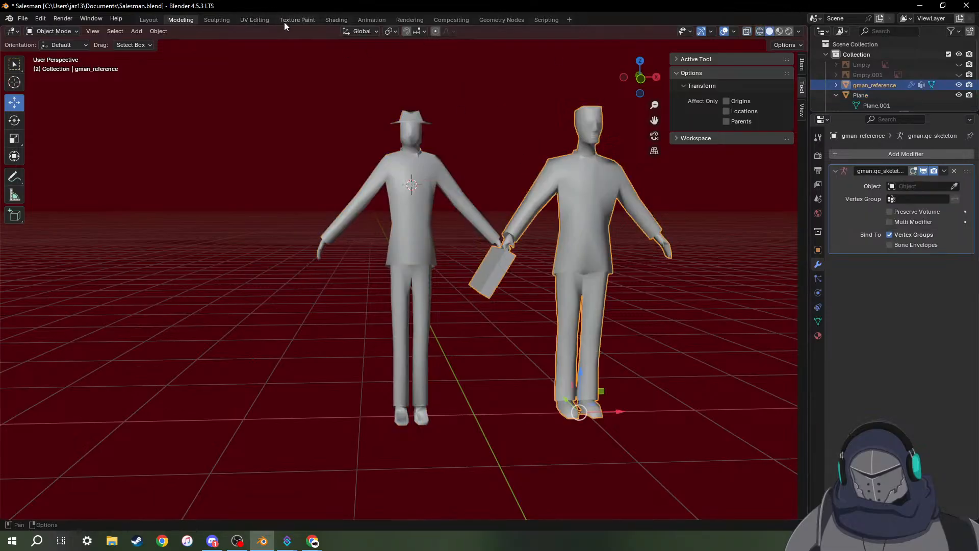
Open the UV Editing workspace, select the salesman mesh and set that workspace's 3D view to wireframe shading.
left_click(266, 20)
left_click(684, 209)
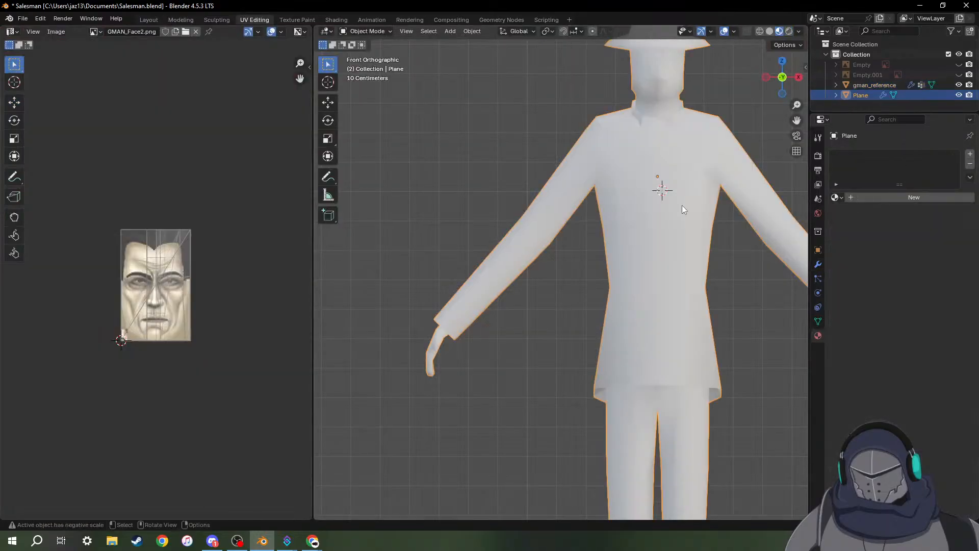
left_click(789, 32)
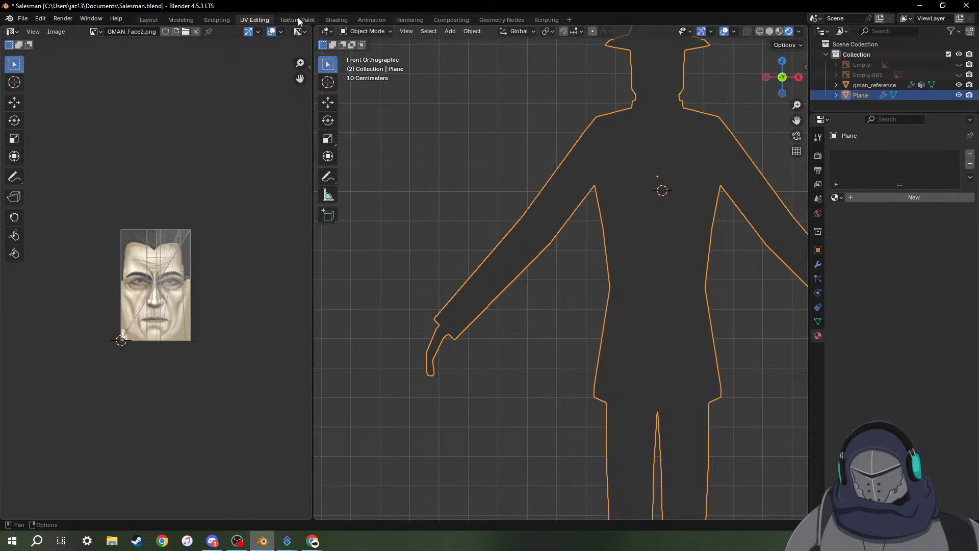
left_click(764, 32)
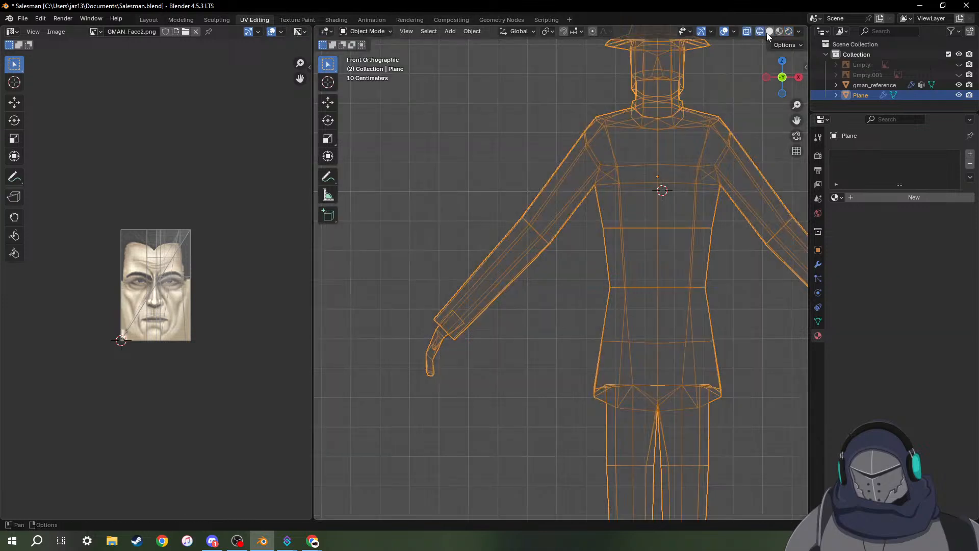
Edit the reference figure with material preview in the Modeling workspace, and show its selected chest face's UVs in the UV Editing workspace.
left_click(182, 20)
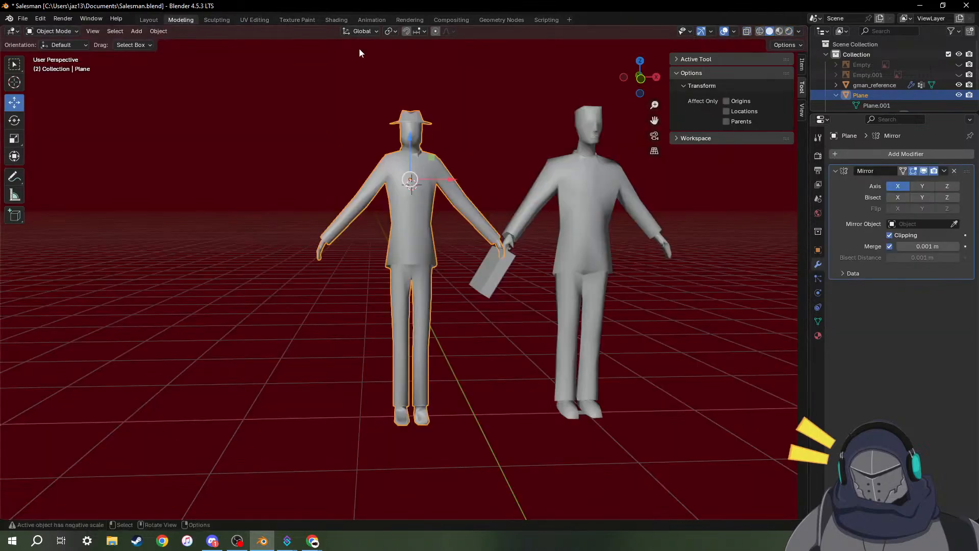
left_click(588, 172)
left_click(265, 19)
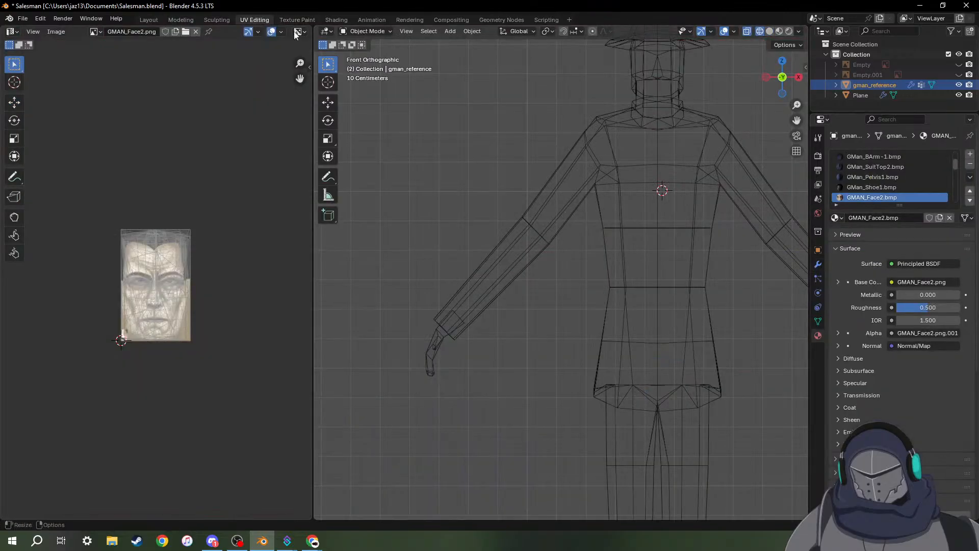
left_click(215, 19)
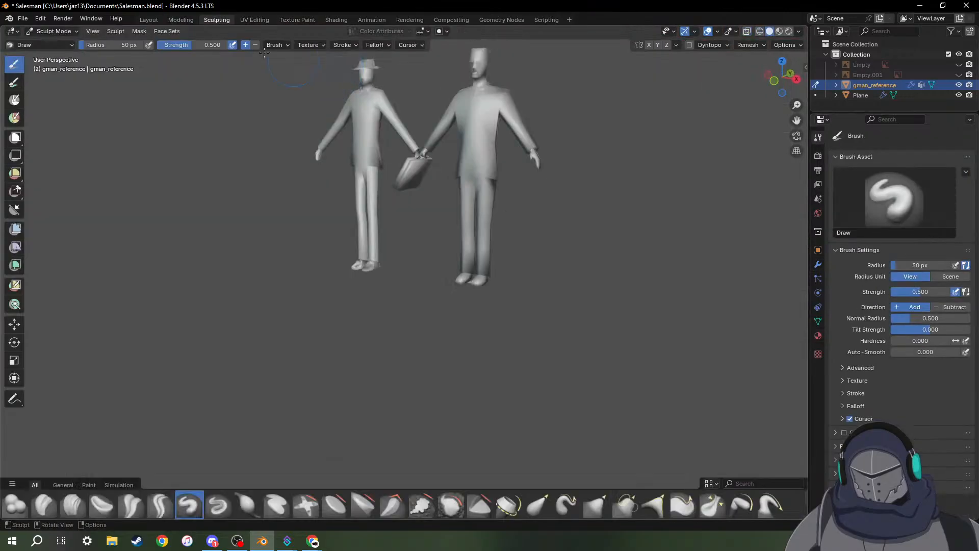
left_click(182, 20)
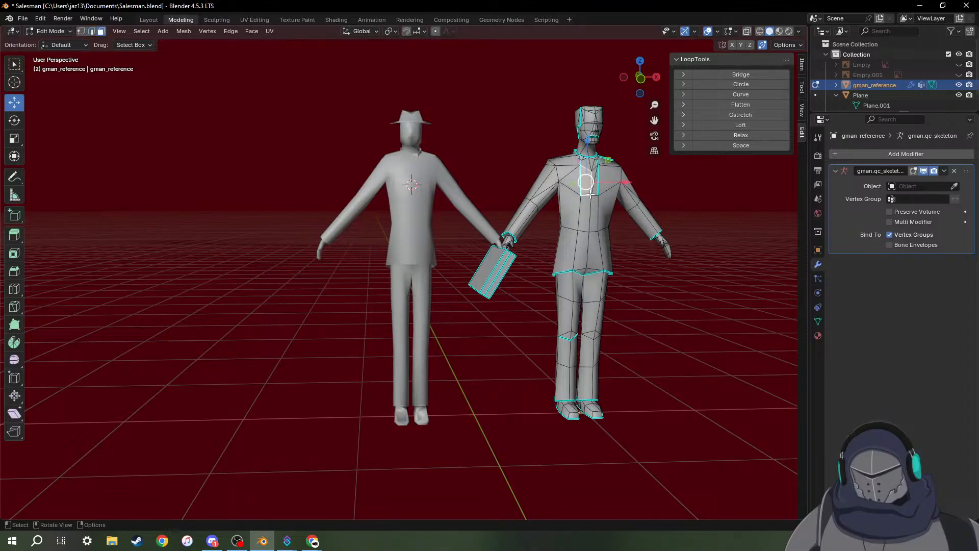
left_click(783, 31)
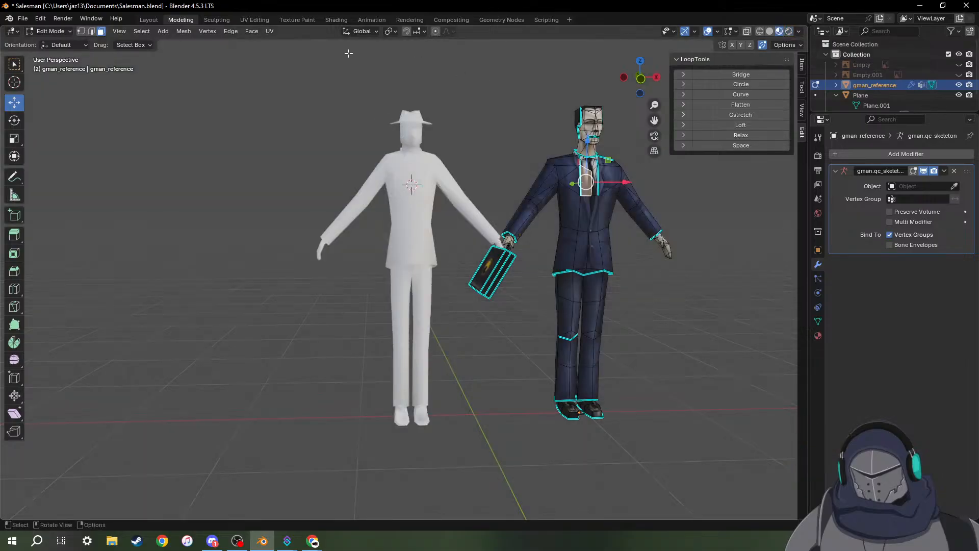
left_click(248, 23)
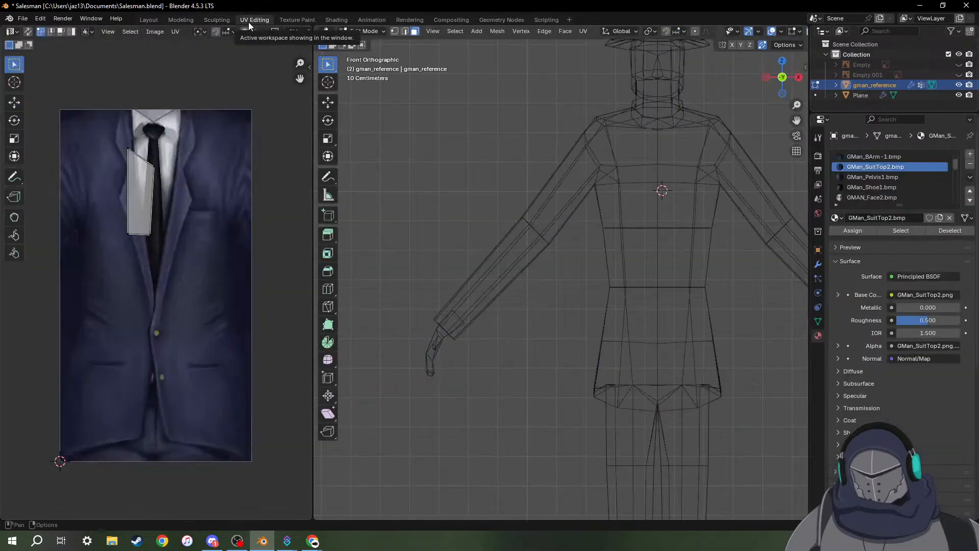
Bring the reference figure into view and select a triangular pelvis face at the jacket hem to check its texture and UVs.
scroll(273, 133, "down", 4)
scroll(272, 148, "down", 2)
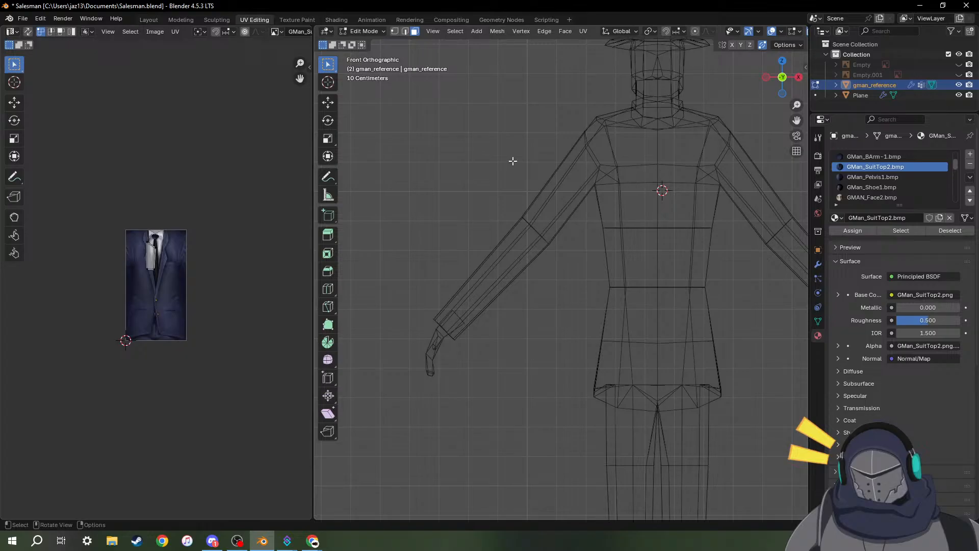
middle_click_drag(642, 118, 637, 153)
scroll(637, 154, "down", 6)
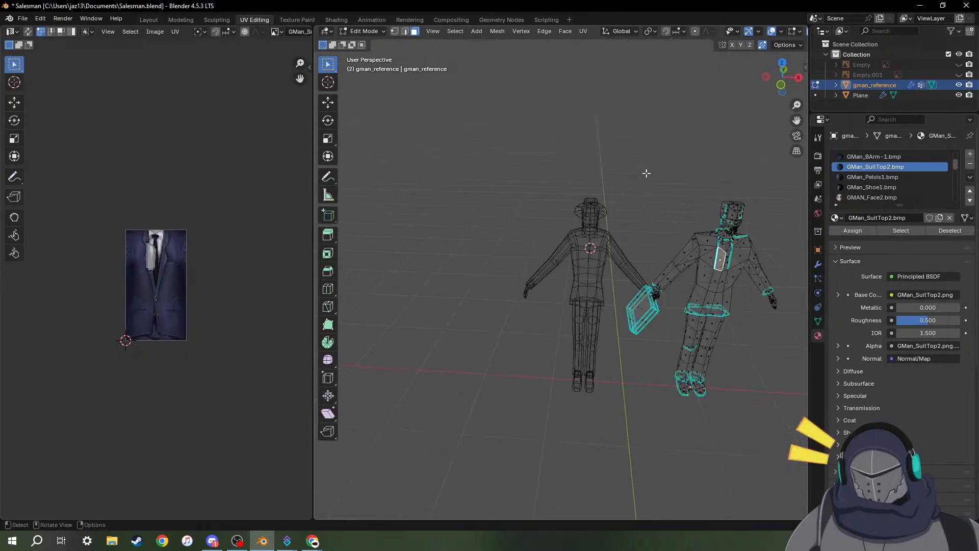
middle_click_drag(723, 268, 565, 179)
scroll(498, 174, "up", 3)
mouse_move(523, 230)
middle_mouse_down()
mouse_move(541, 209)
mouse_move(514, 228)
middle_mouse_up()
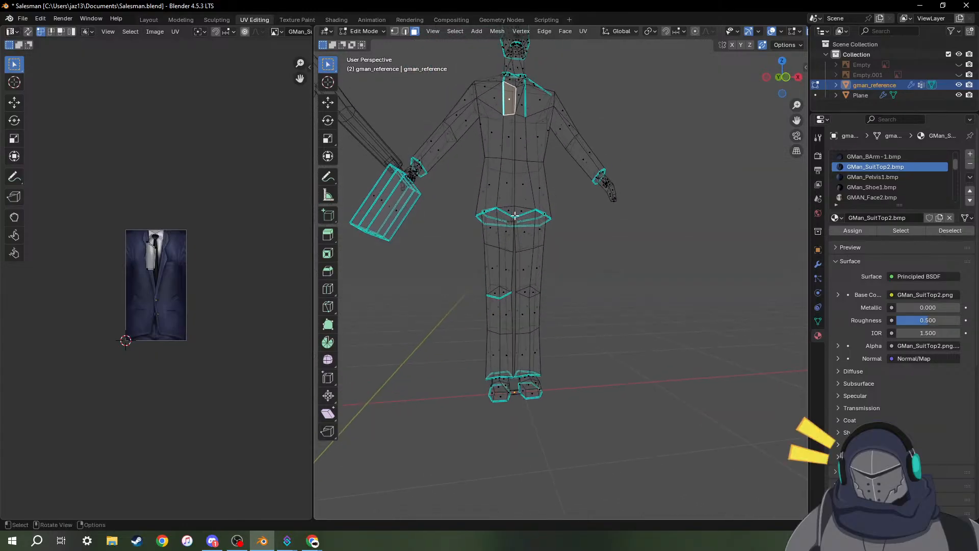
left_click(513, 214)
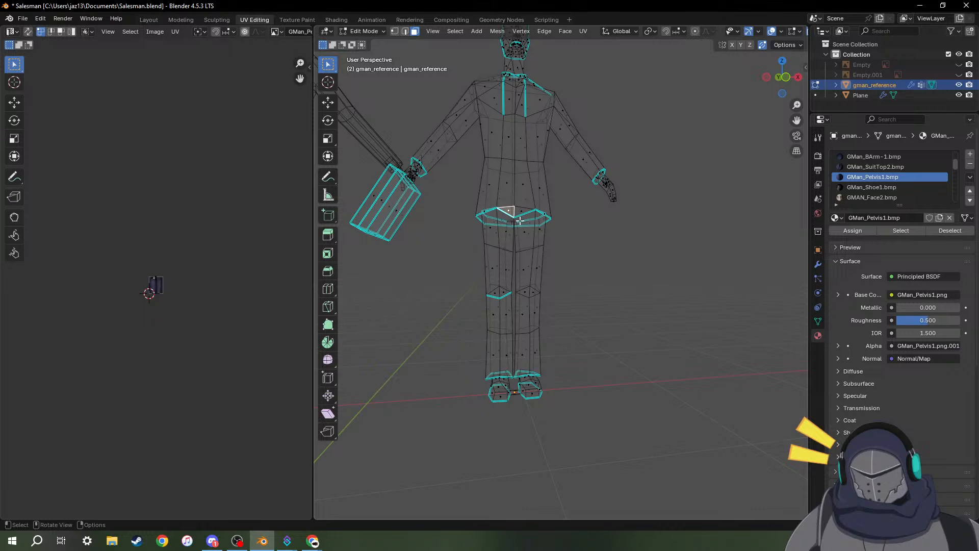
Examine the reference figure's hem up close and select the lower torso face above it to check its texture and UVs.
scroll(519, 220, "up", 4)
scroll(482, 174, "up", 2)
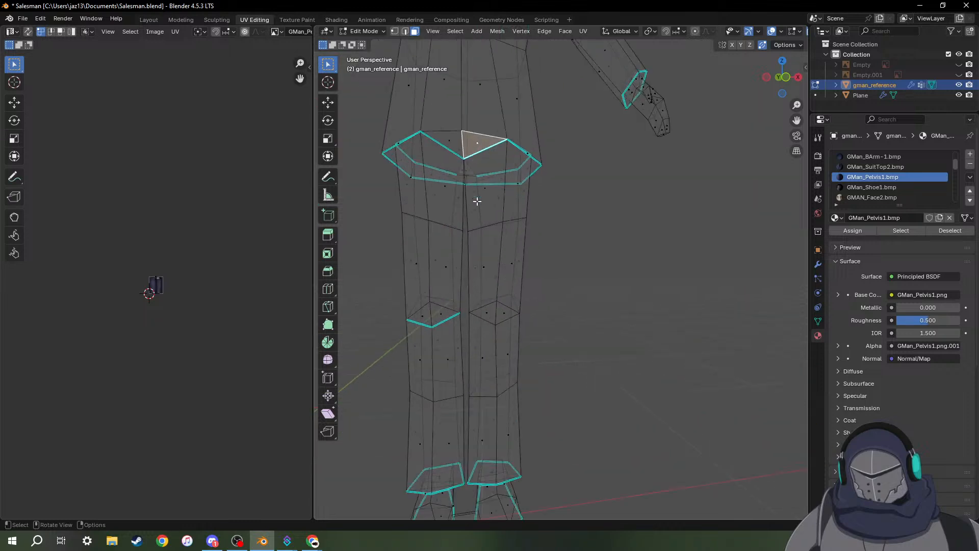
scroll(477, 202, "up", 2)
middle_click_drag(447, 149, 582, 162)
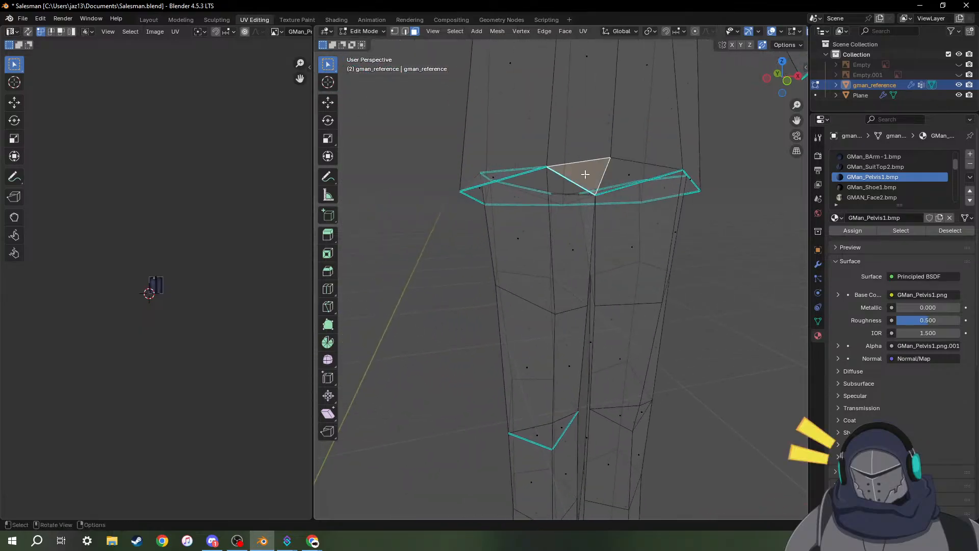
left_click(590, 139)
scroll(573, 194, "down", 5)
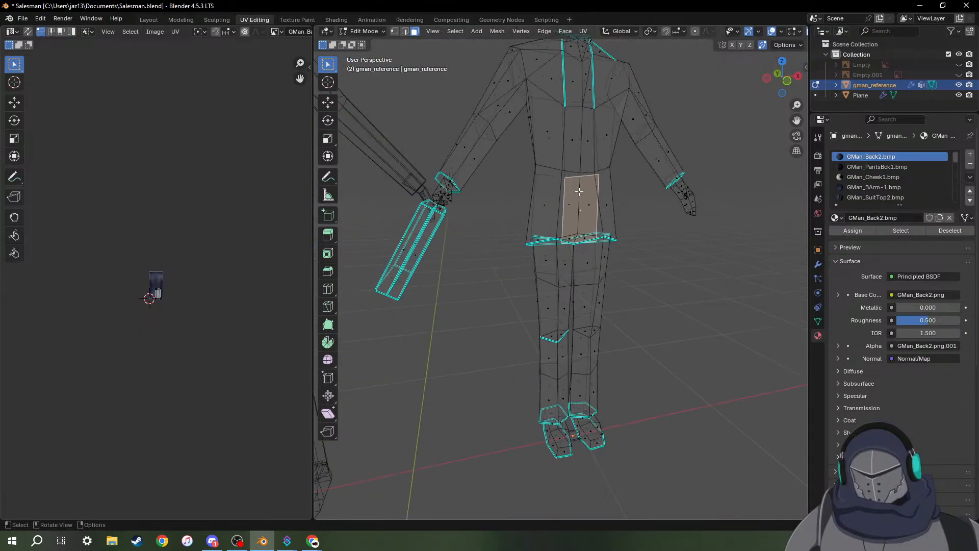
Select the triangular pelvis face at the front of the reference figure's jacket hem and inspect how it joins the surrounding edges.
middle_click_drag(587, 213, 635, 200)
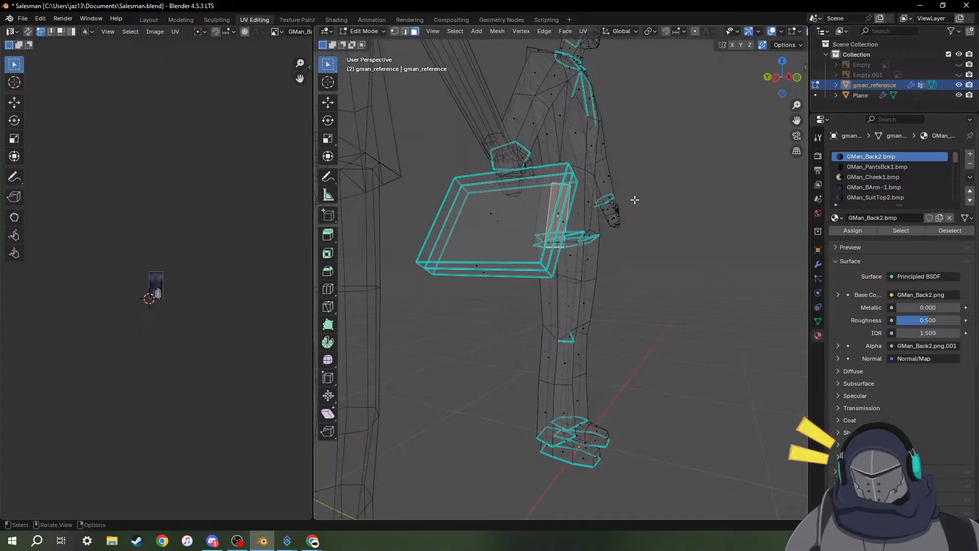
left_click(592, 221)
middle_click_drag(610, 234, 623, 171)
scroll(585, 237, "up", 3)
left_click(631, 170)
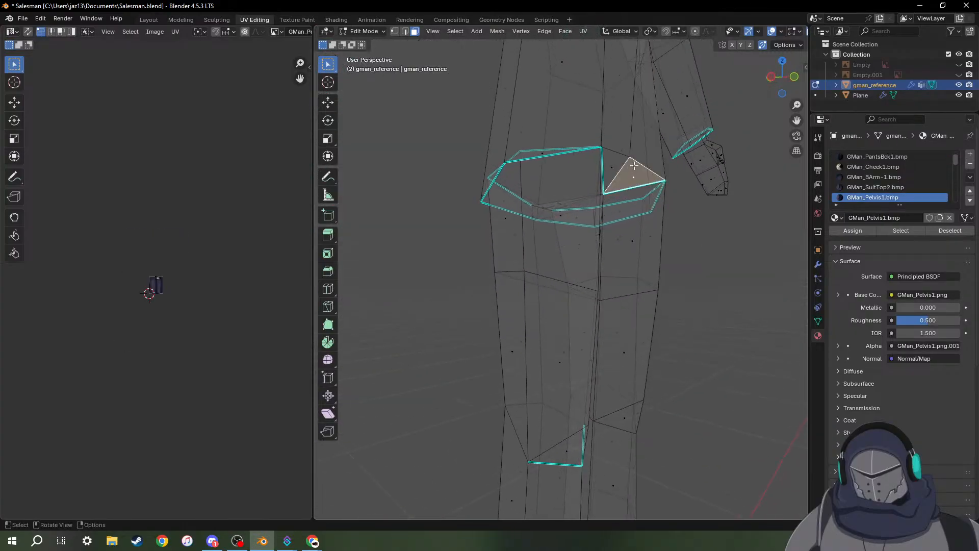
scroll(794, 33, "down", 3)
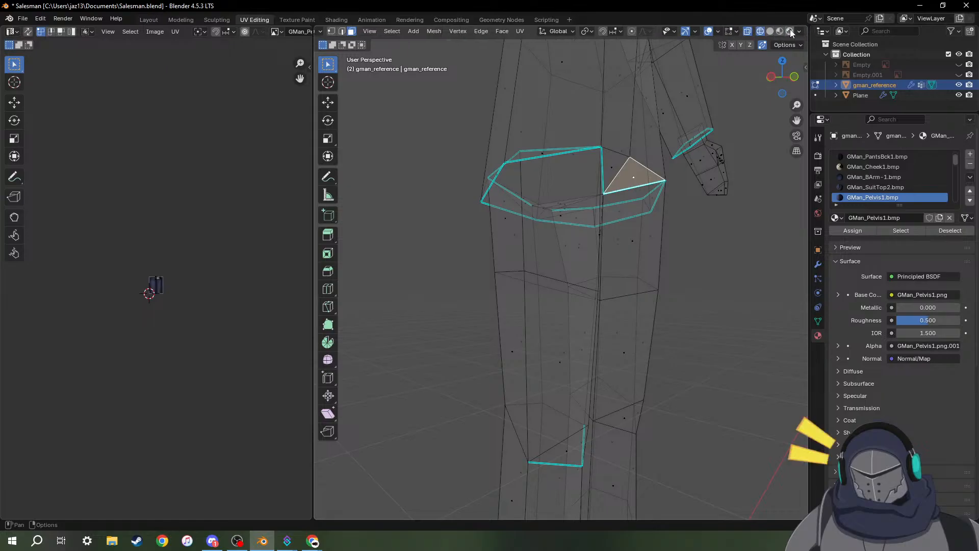
Show the reference figure in material preview and select its lower jacket-front face to check the texture and UVs at the hem.
left_click(780, 31)
middle_click_drag(632, 167, 551, 168)
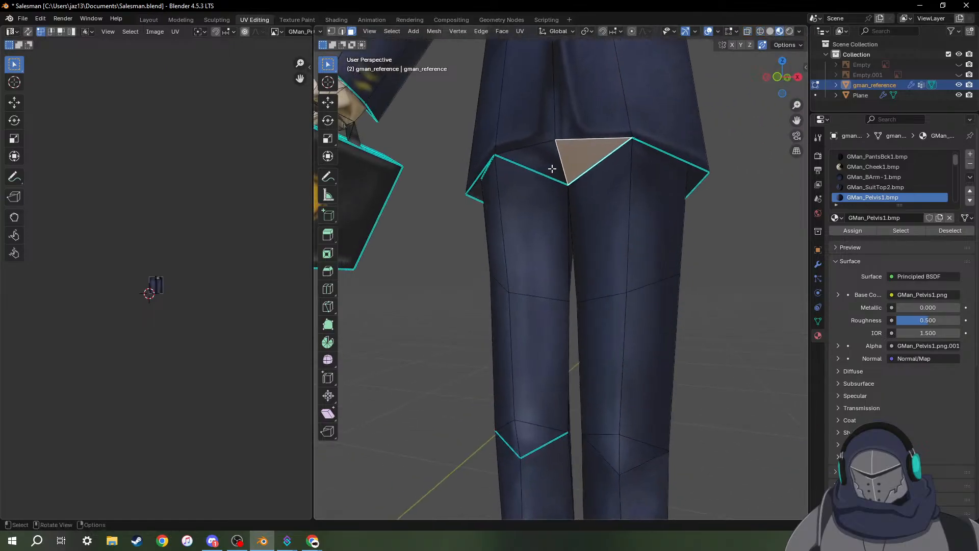
left_click(570, 103)
middle_click_drag(568, 115, 592, 152)
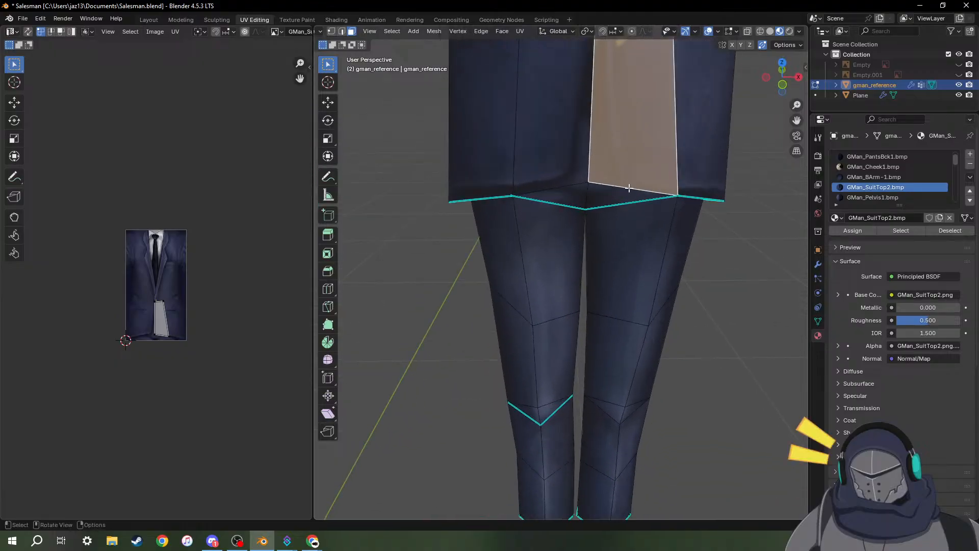
mouse_move(606, 203)
middle_mouse_down()
mouse_move(640, 190)
mouse_move(592, 191)
middle_mouse_up()
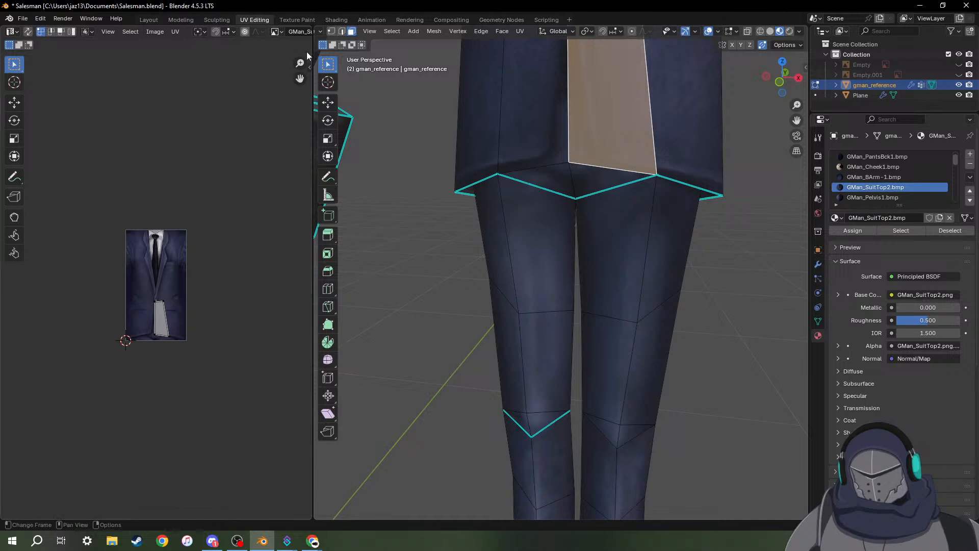
Return to the Modeling workspace and switch mesh editing from the reference figure to the salesman.
left_click(181, 19)
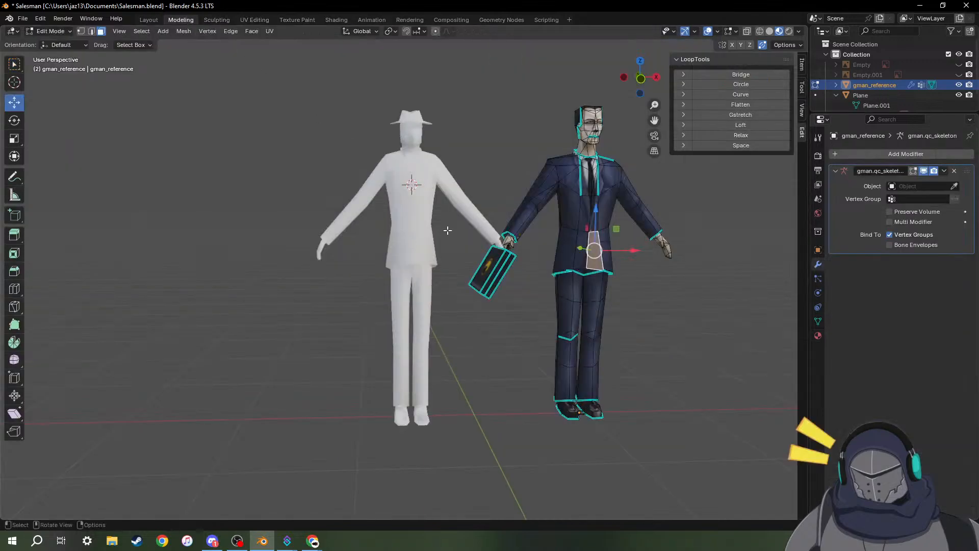
left_click(428, 247)
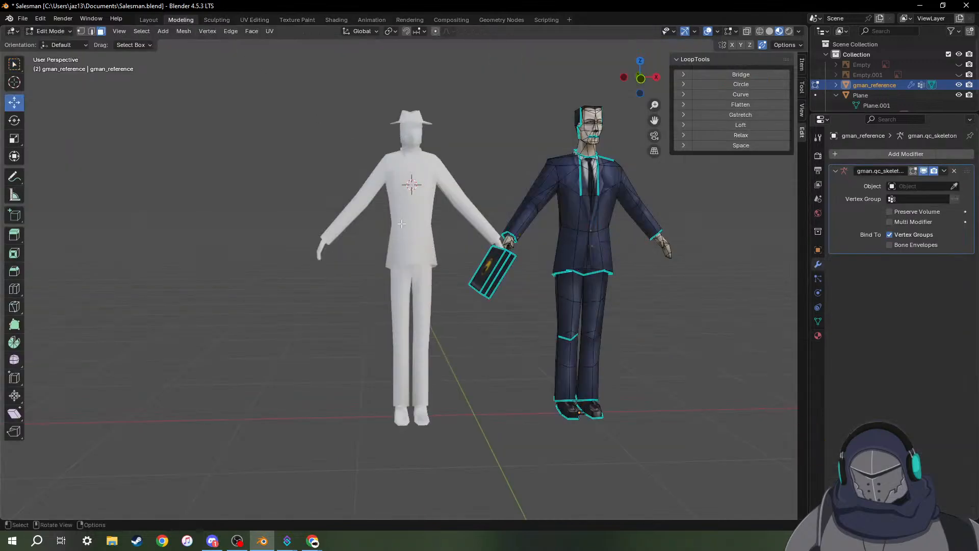
key("alt+q")
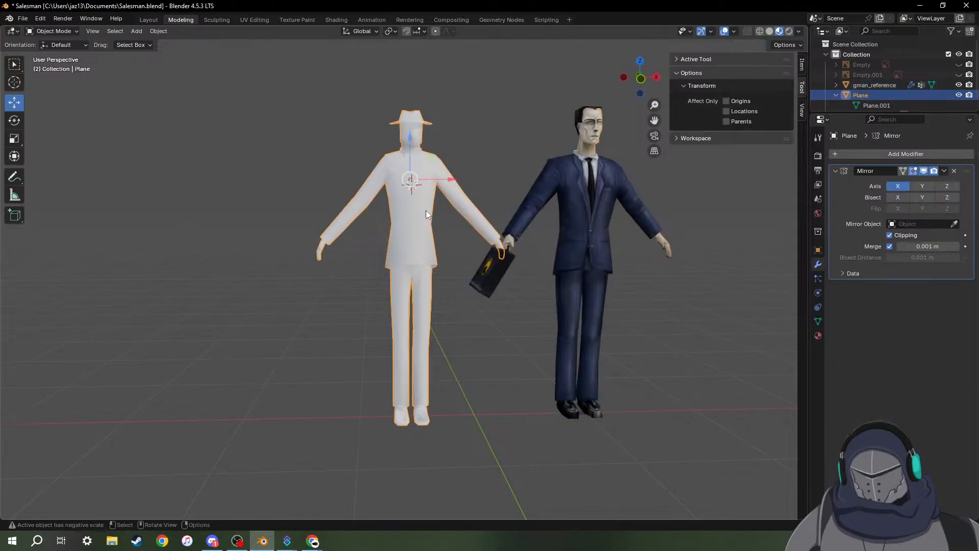
Clear the seam from the diagonal edge at the salesman's front crotch and mark the central front hem edge as a seam instead.
scroll(410, 268, "up", 7)
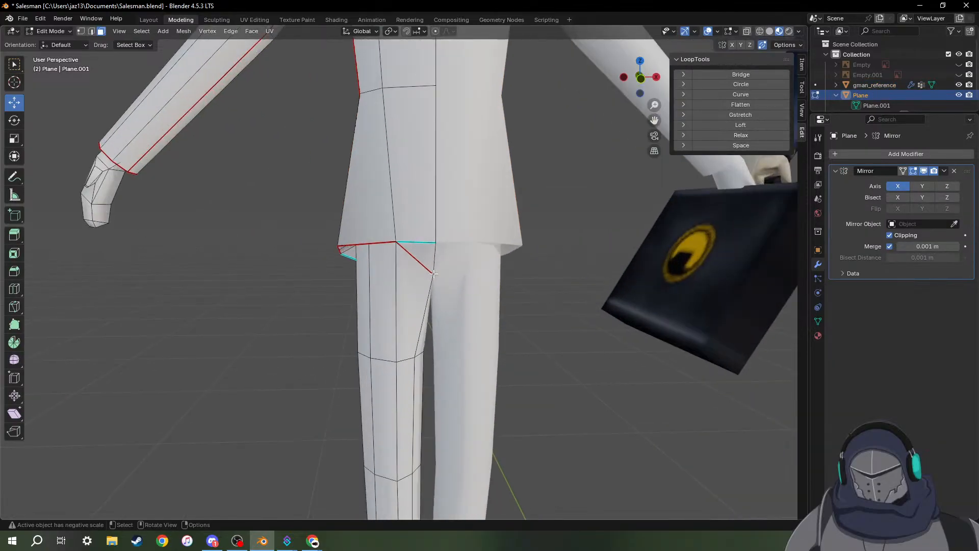
left_click(427, 266)
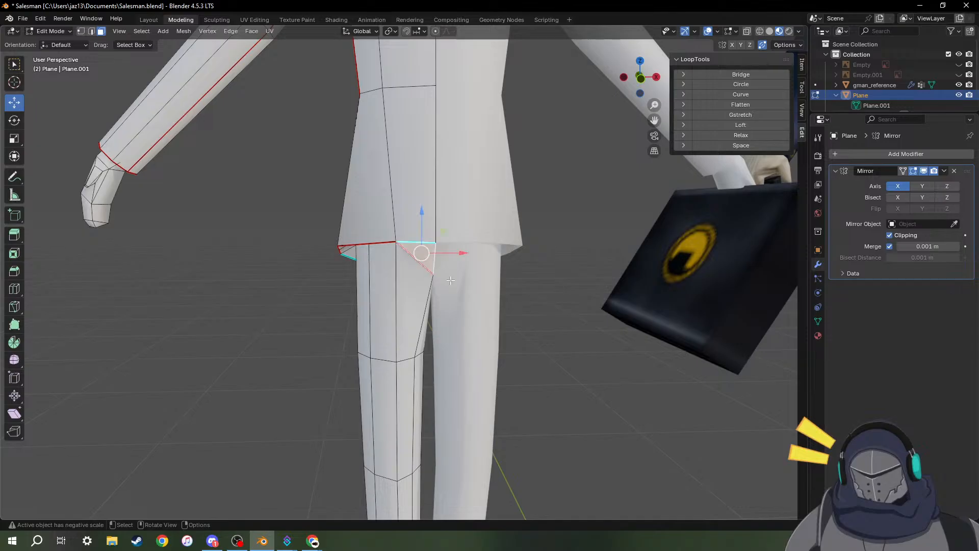
key("2")
right_click(423, 268)
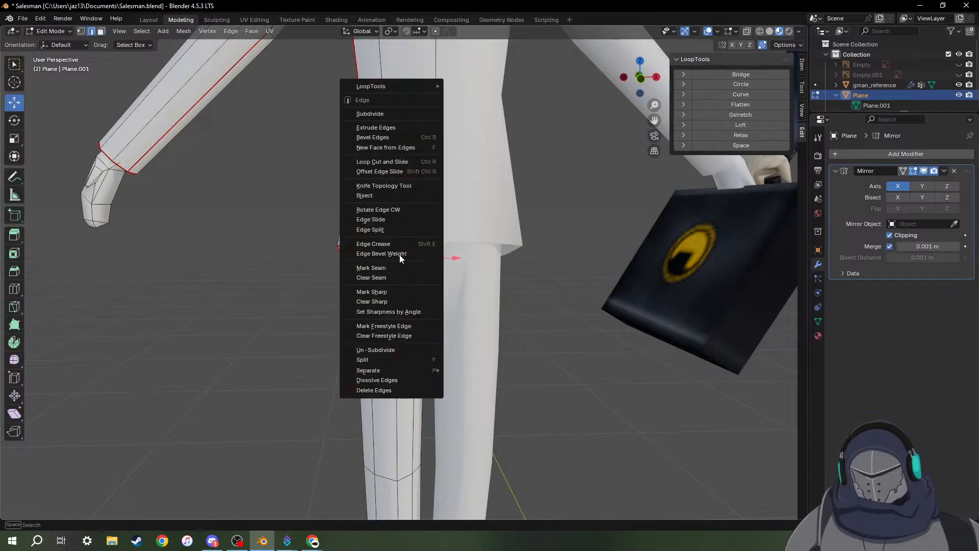
left_click(386, 279)
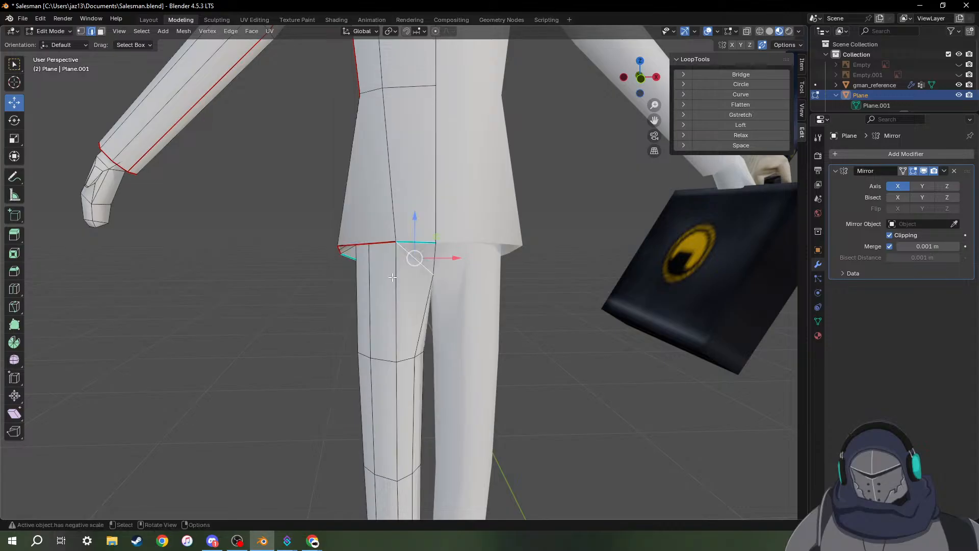
right_click(416, 242)
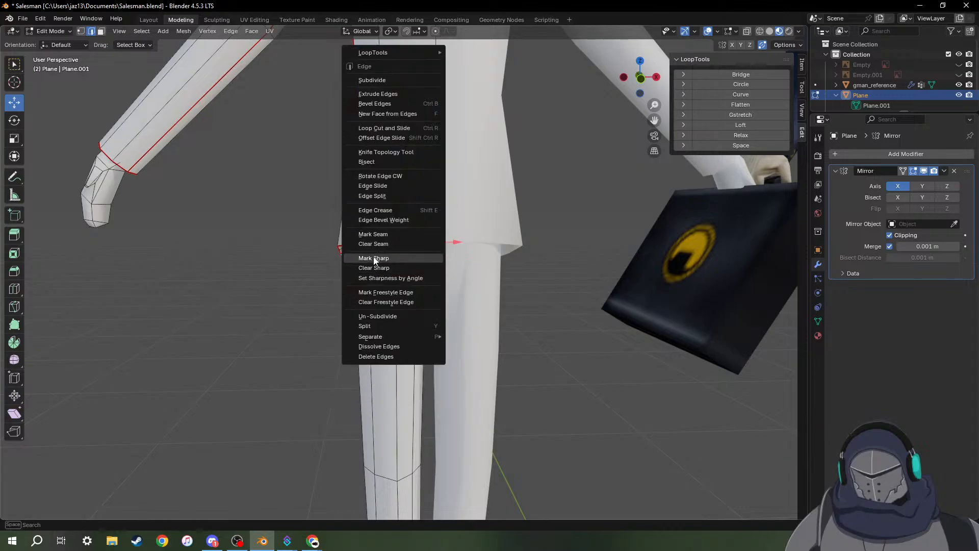
left_click(378, 234)
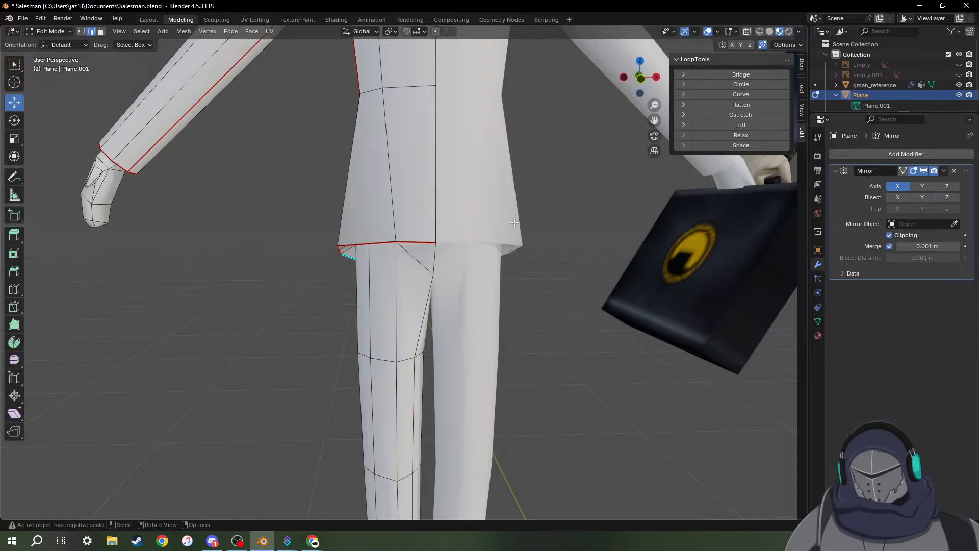
Mark the two remaining sharp edges along the back of the salesman's jacket hem as seams.
middle_click_drag(514, 223, 473, 262)
left_click(419, 269, "shift")
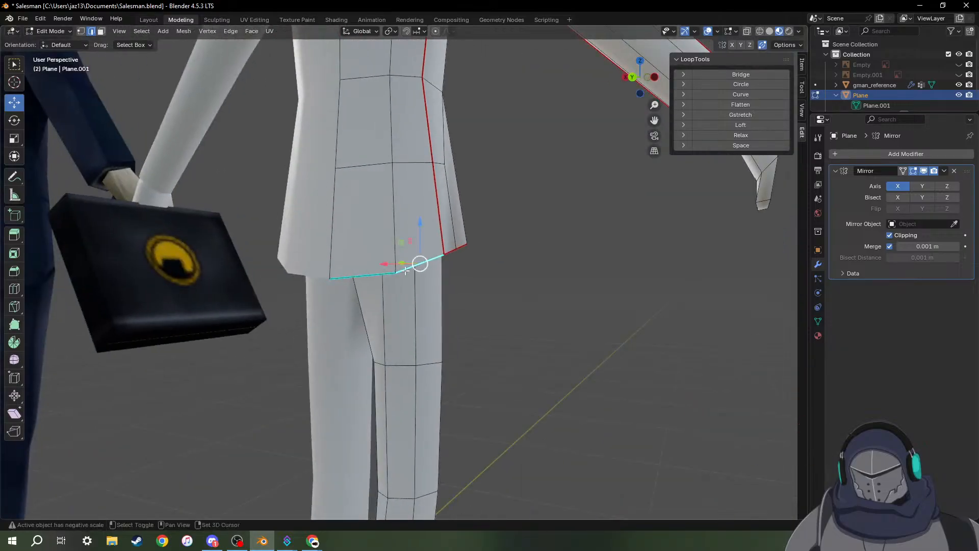
right_click(368, 278)
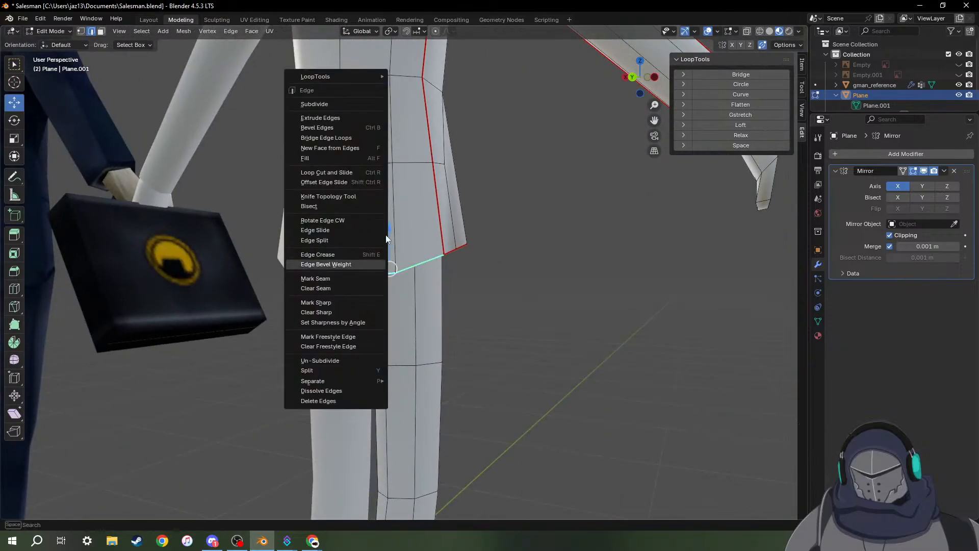
left_click(331, 280)
Check the seams across the salesman's back, shoulders, torso and front hem, briefly using wireframe shading.
middle_click_drag(476, 234, 496, 259)
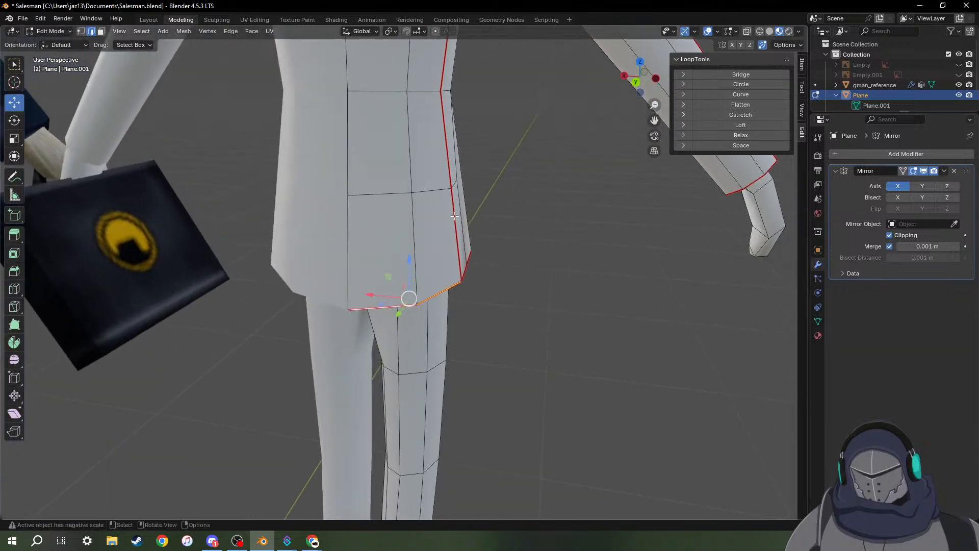
middle_click_drag(424, 179, 428, 396, "shift")
middle_click_drag(415, 204, 407, 341, "shift")
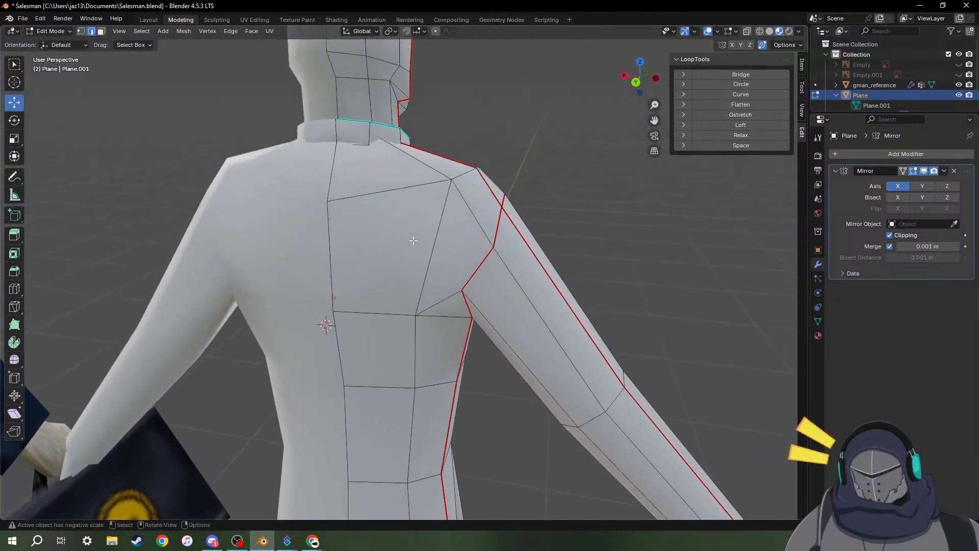
middle_click_drag(418, 228, 385, 252)
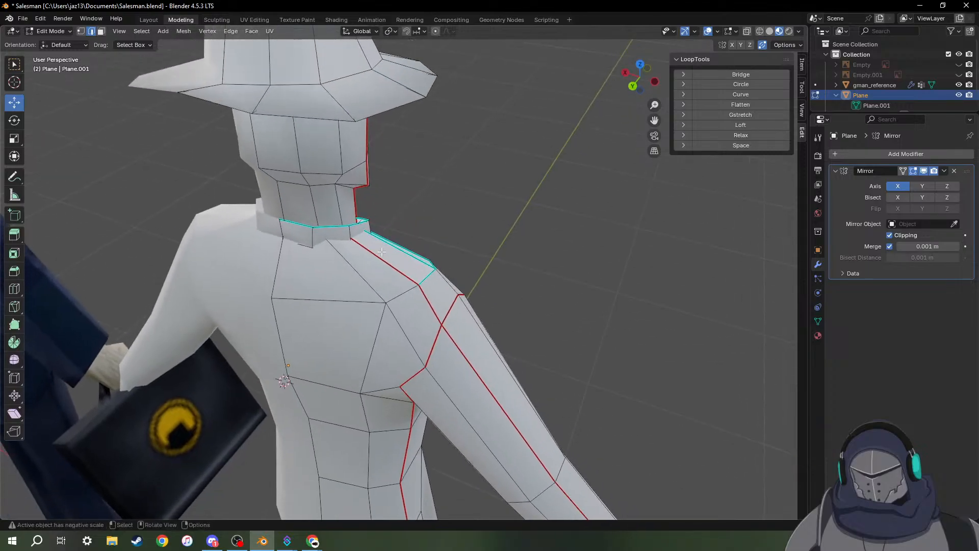
left_click(760, 31)
middle_click_drag(317, 261, 259, 223)
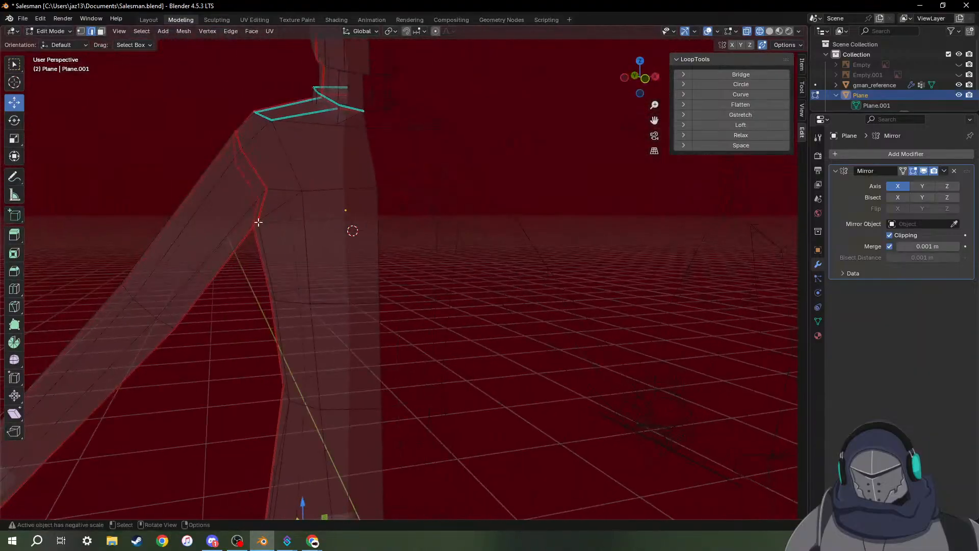
left_click(782, 31)
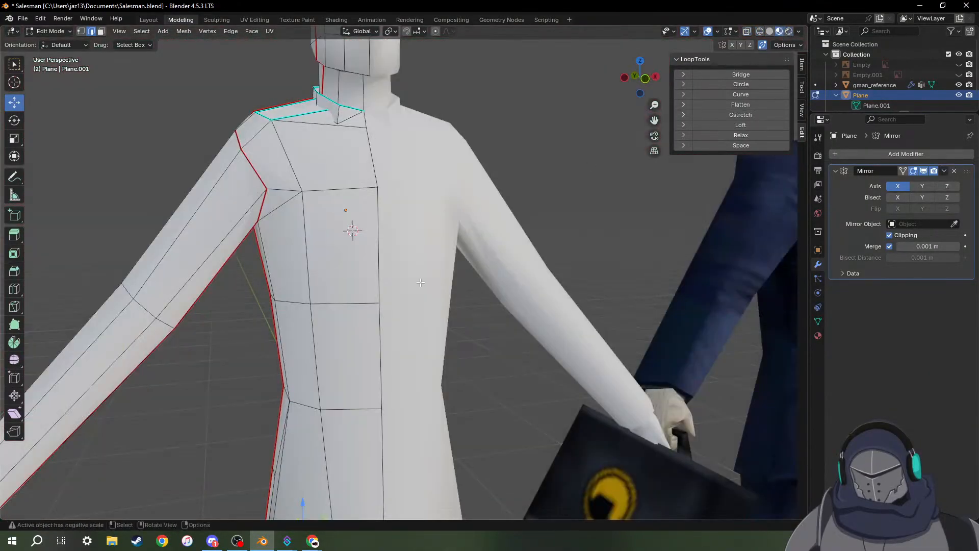
middle_click_drag(390, 394, 393, 280, "shift")
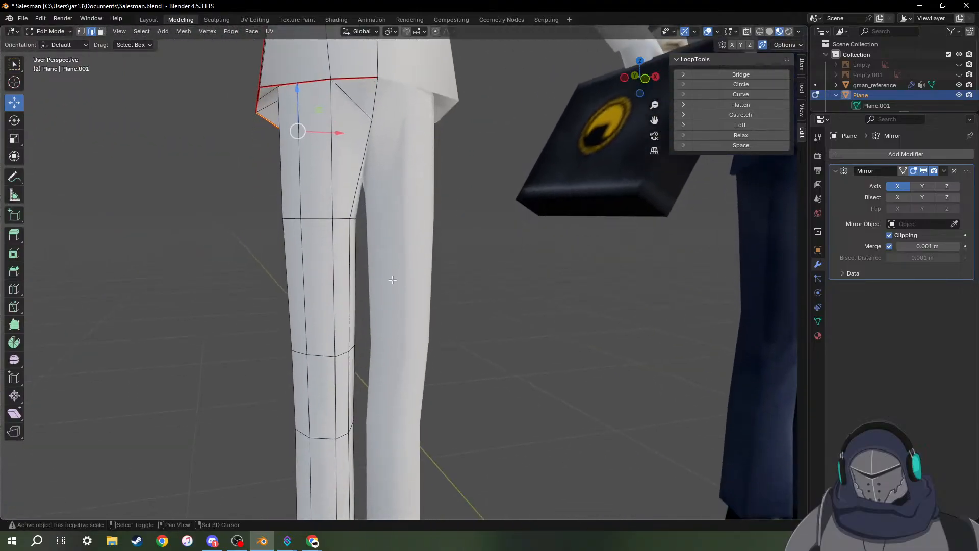
left_click(209, 542)
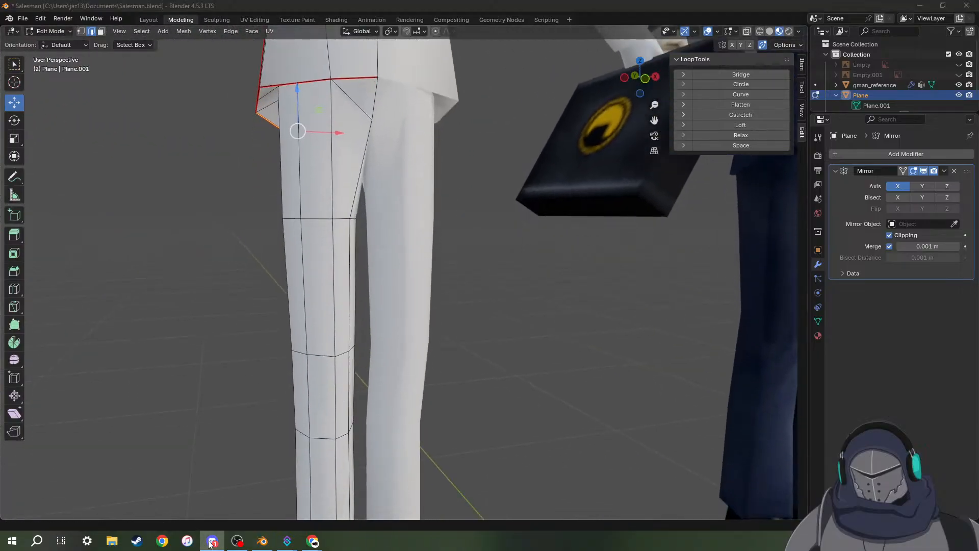
Examine the geometry under the salesman's jacket hem, where the hip, crotch and upper leg meet.
middle_click_drag(286, 393, 459, 244)
scroll(440, 222, "up", 3)
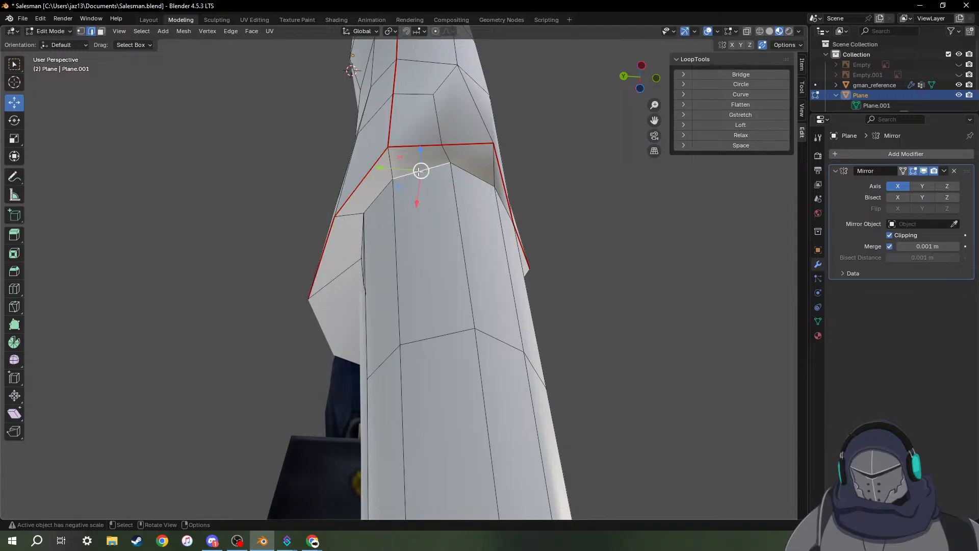
key("1")
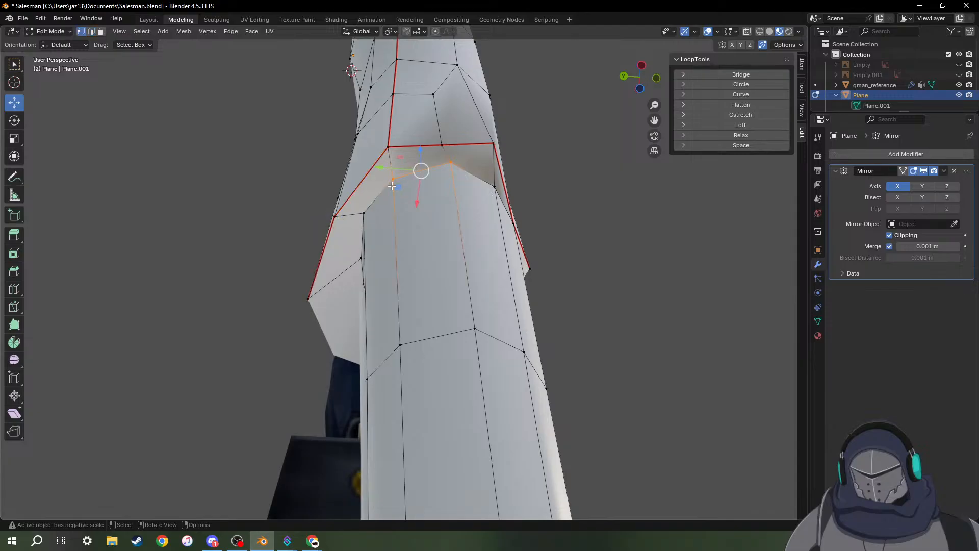
middle_click_drag(374, 203, 429, 204)
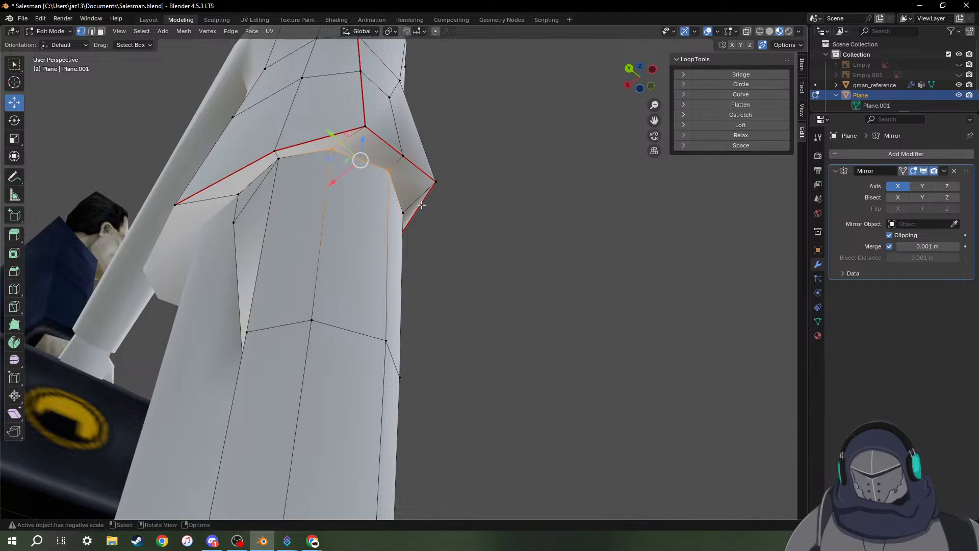
middle_click_drag(288, 219, 381, 215)
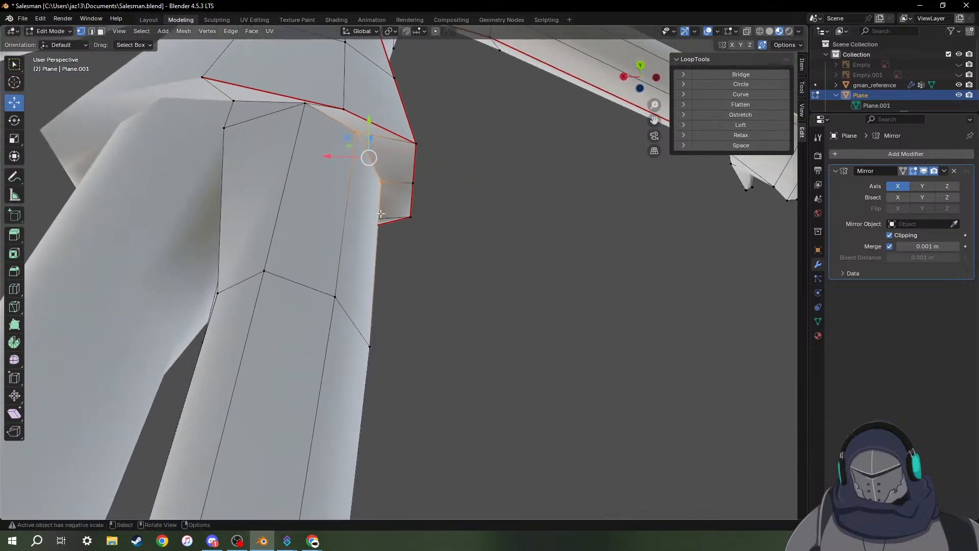
middle_click_drag(265, 178, 278, 191)
middle_click_drag(267, 153, 365, 291)
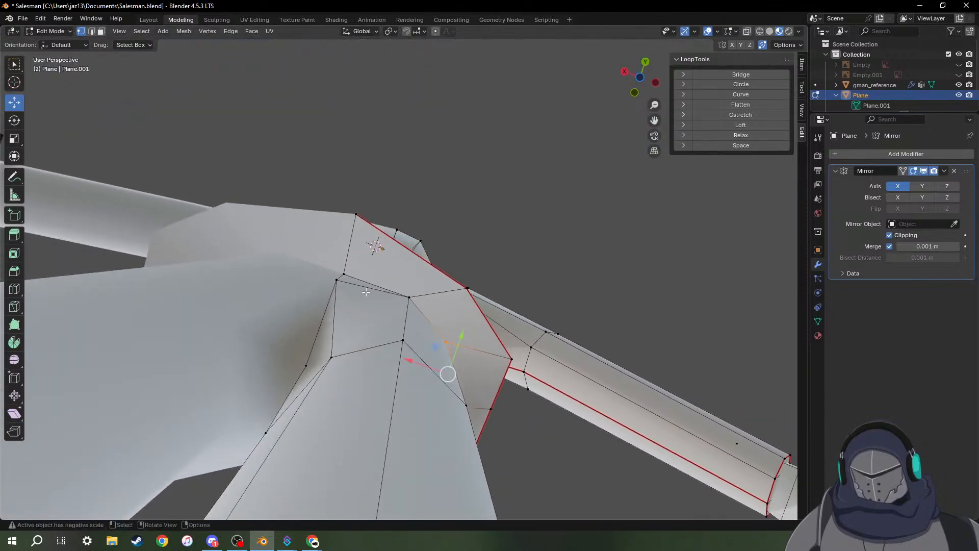
middle_click_drag(306, 385, 279, 28)
mouse_move(358, 259)
middle_mouse_down()
mouse_move(300, 214)
mouse_move(343, 263)
middle_mouse_up()
middle_click_drag(381, 323, 394, 306)
Mark the vertical edge line down the inside of the salesman's trouser leg, from crotch to cuff, as a seam.
middle_click_drag(349, 384, 385, 182)
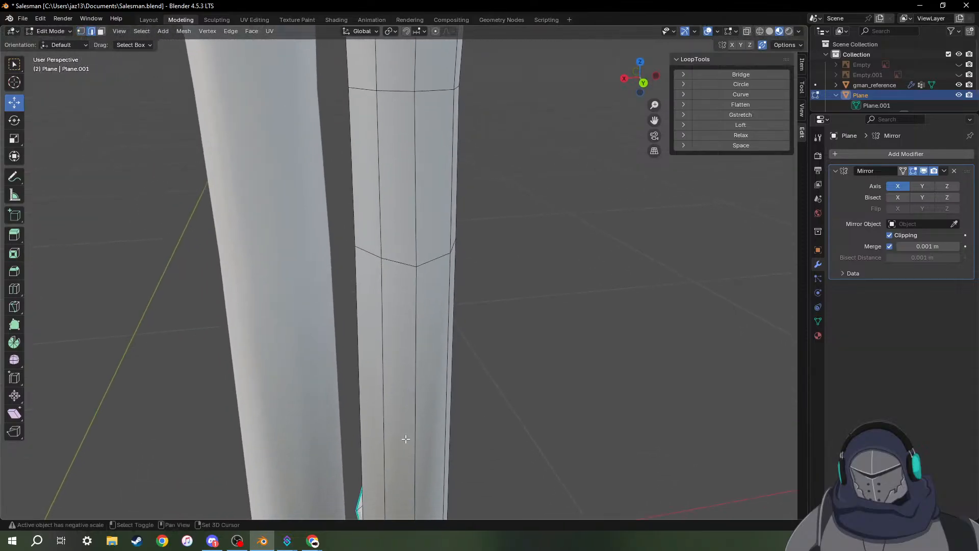
middle_click_drag(422, 435, 425, 222, "shift")
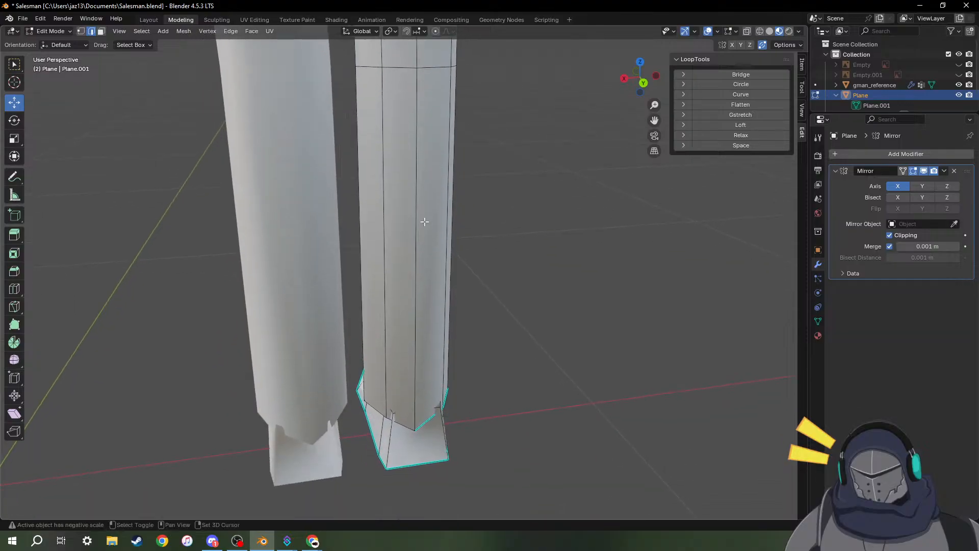
left_click(364, 370)
middle_click_drag(402, 140, 399, 116)
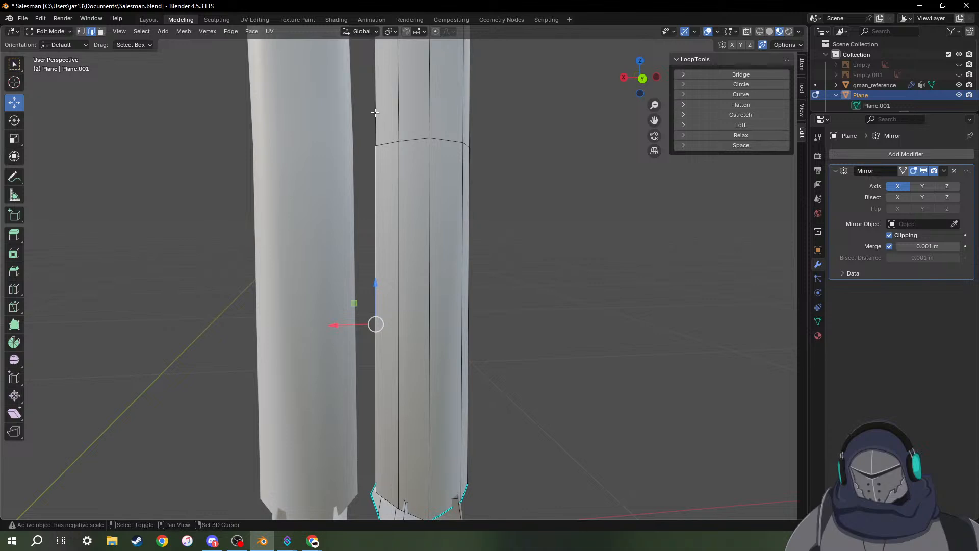
scroll(392, 90, "down", 2)
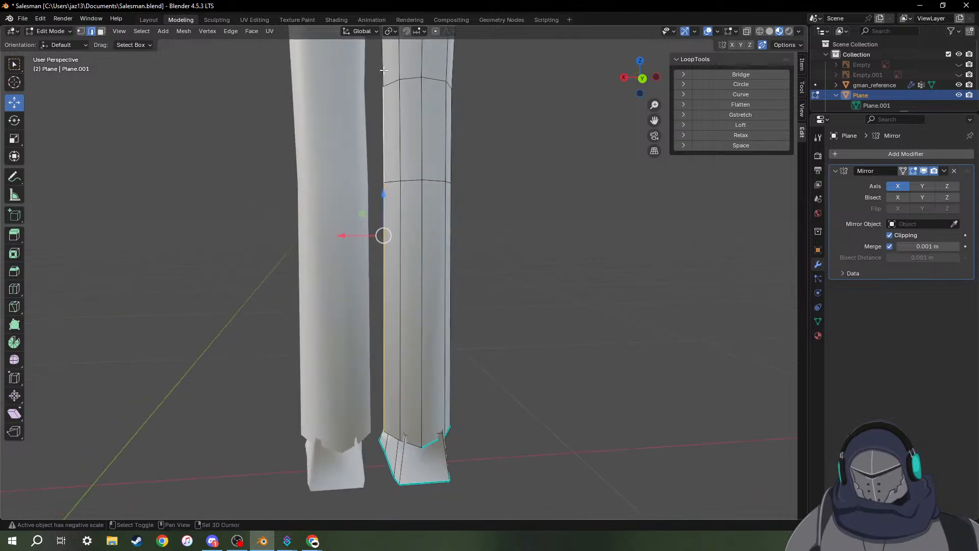
middle_click_drag(451, 115, 473, 418, "shift")
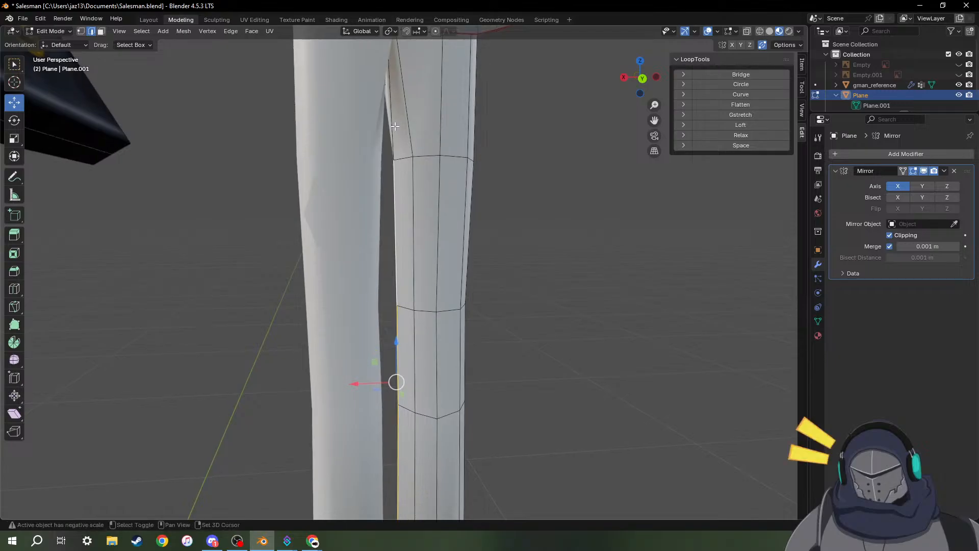
middle_click_drag(408, 131, 468, 232, "shift")
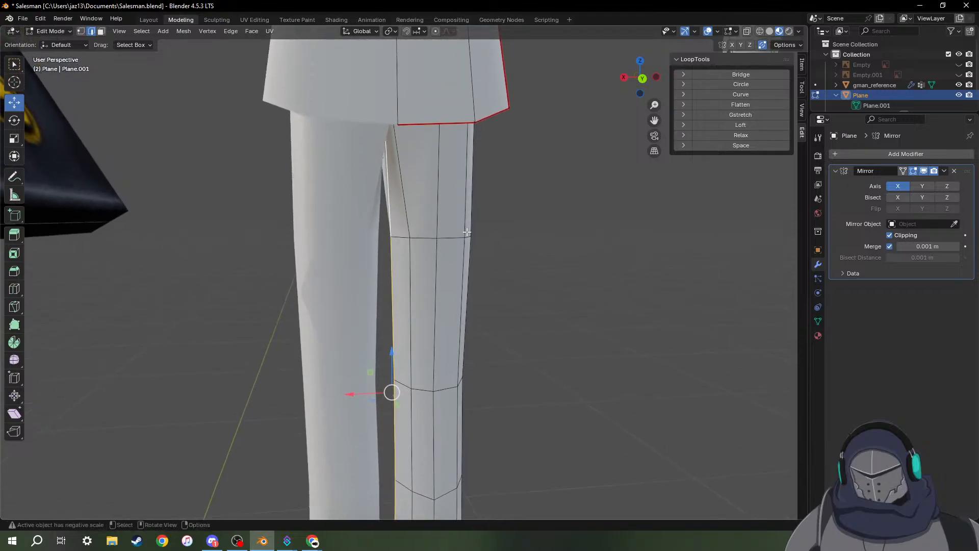
right_click(462, 268)
left_click(462, 269)
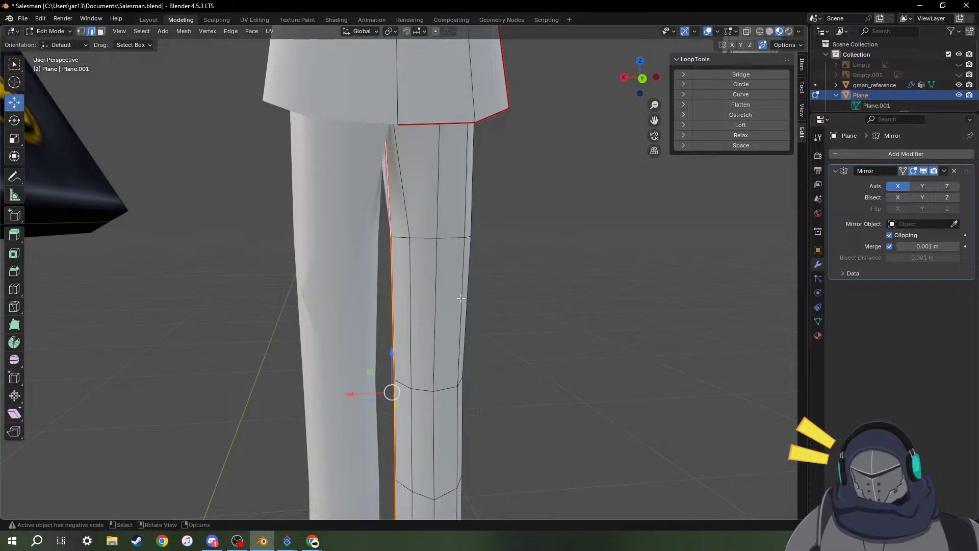
Mark the crotch edges and the edge loop around the top of the trouser leg, under the jacket hem, as a seam.
middle_click_drag(430, 358, 424, 261)
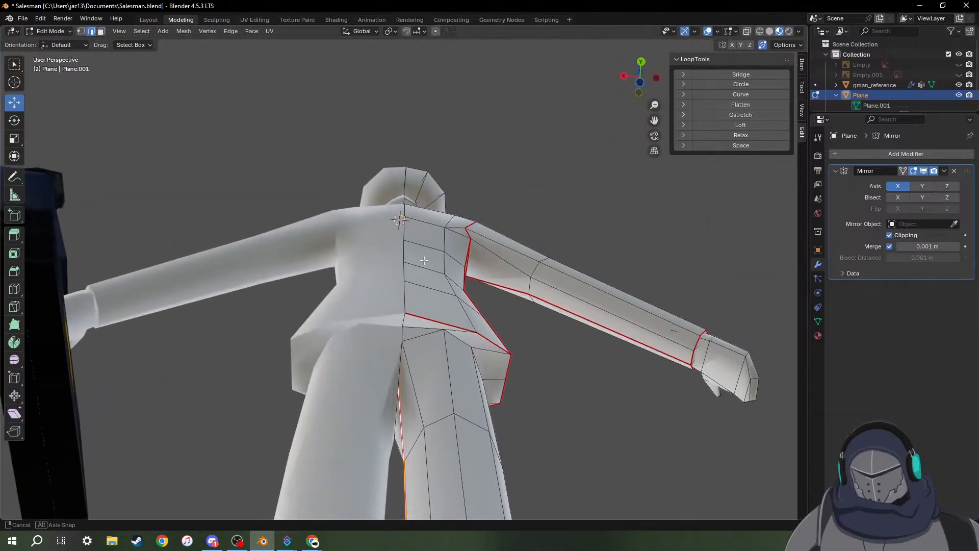
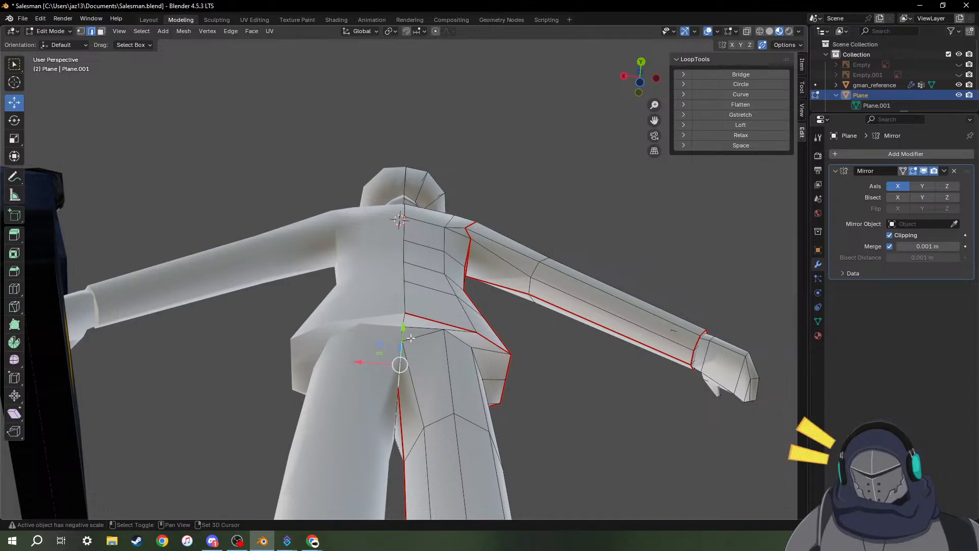
scroll(414, 338, "up", 2)
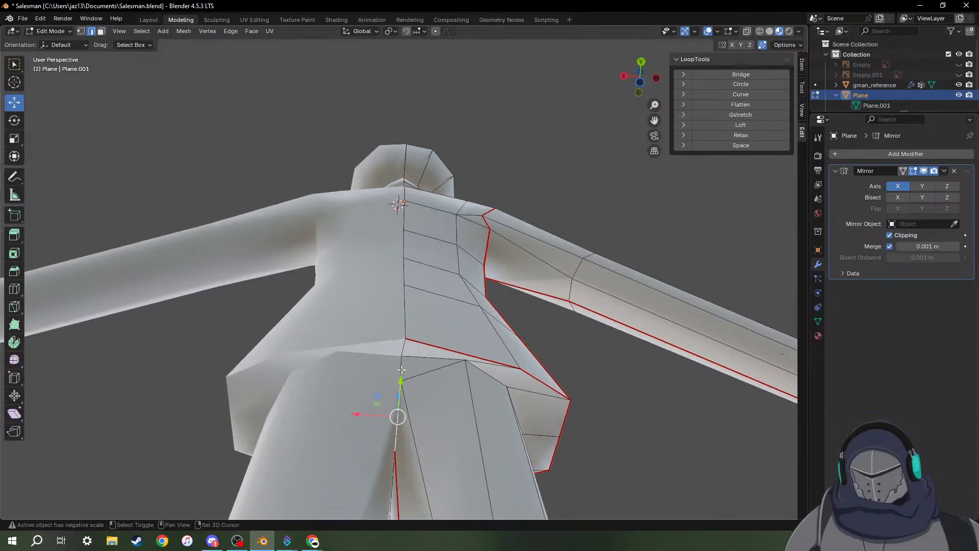
middle_click_drag(511, 404, 503, 404)
scroll(640, 445, "down", 1)
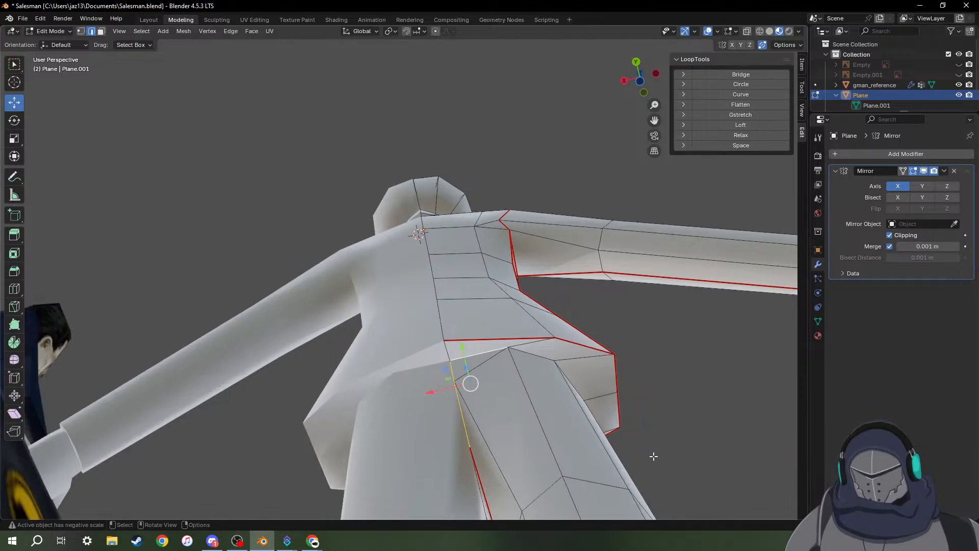
middle_click_drag(654, 456, 523, 269)
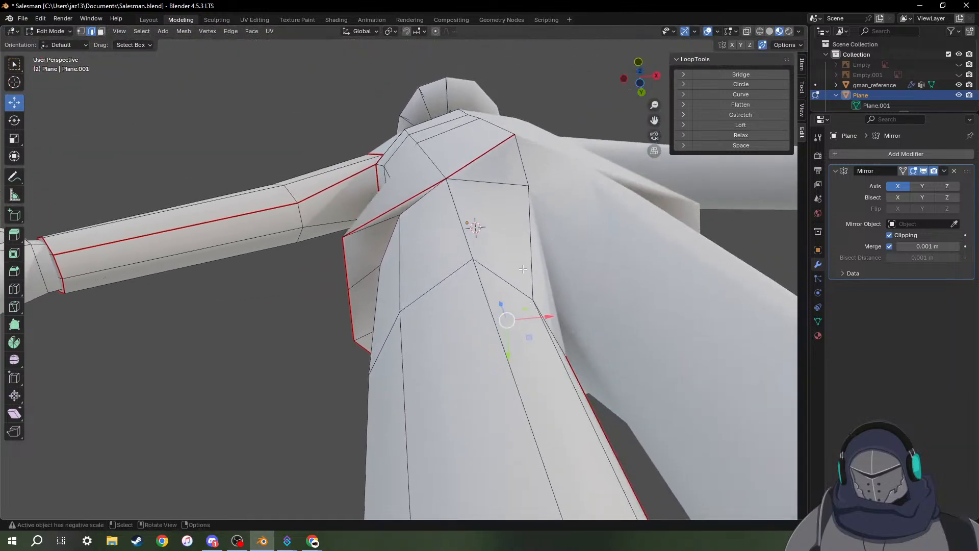
middle_click_drag(469, 177, 431, 184)
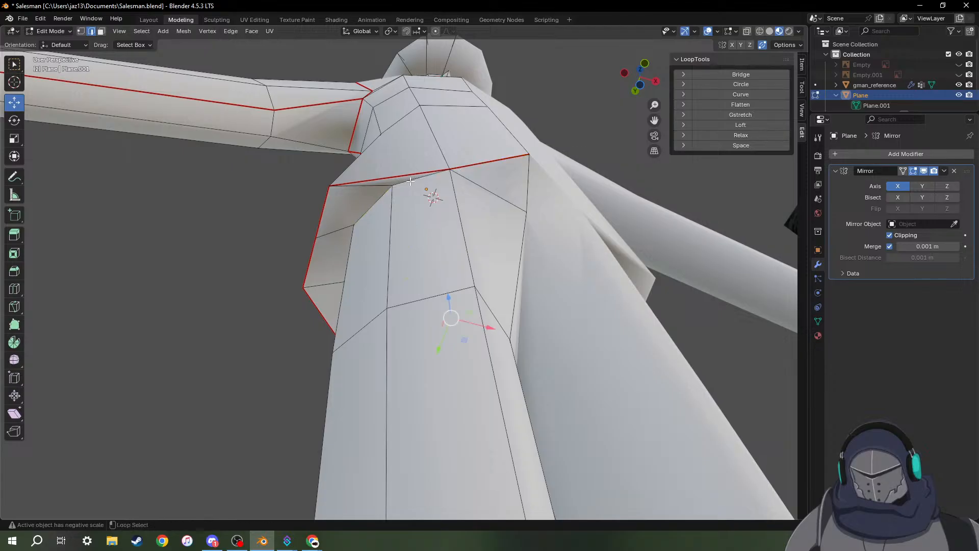
middle_click_drag(409, 183, 322, 169)
scroll(325, 167, "down", 4)
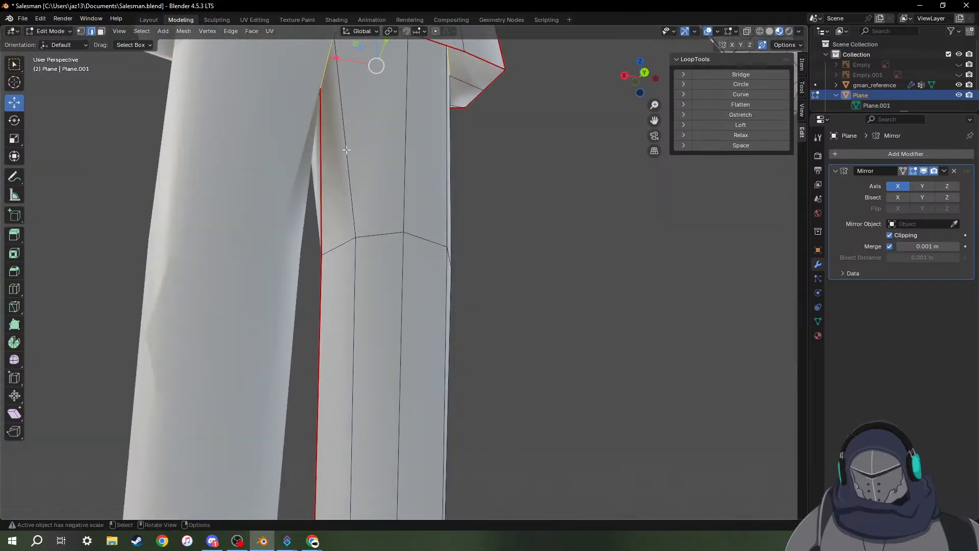
middle_click_drag(380, 124, 302, 134, "shift")
right_click(462, 178)
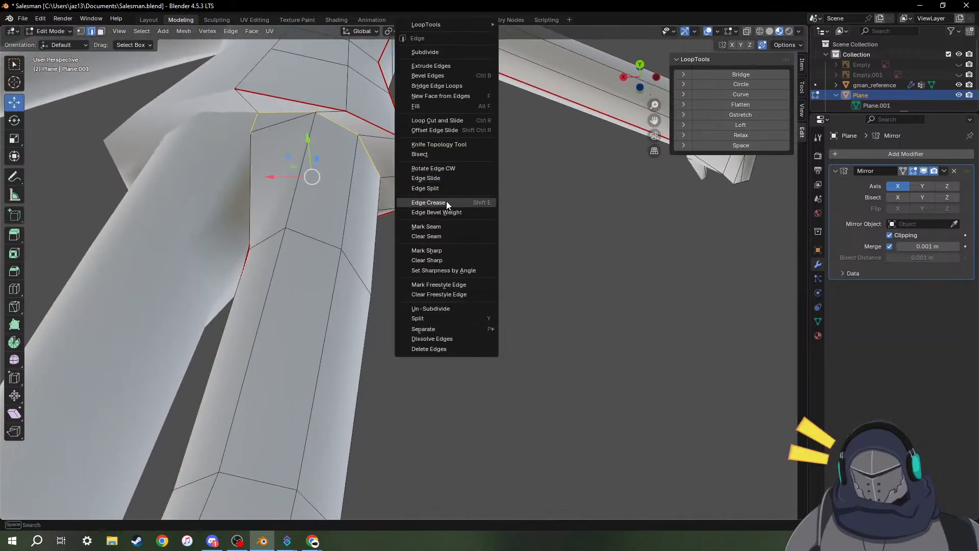
left_click(449, 224)
Mark the cuff edges around the inner half of the trouser leg, from the front peak to the back, as sharp.
middle_click_drag(453, 201, 291, 197)
middle_click_drag(534, 203, 440, 131)
middle_click_drag(352, 152, 369, 89)
middle_click_drag(289, 178, 533, 119)
middle_click_drag(484, 172, 522, 161)
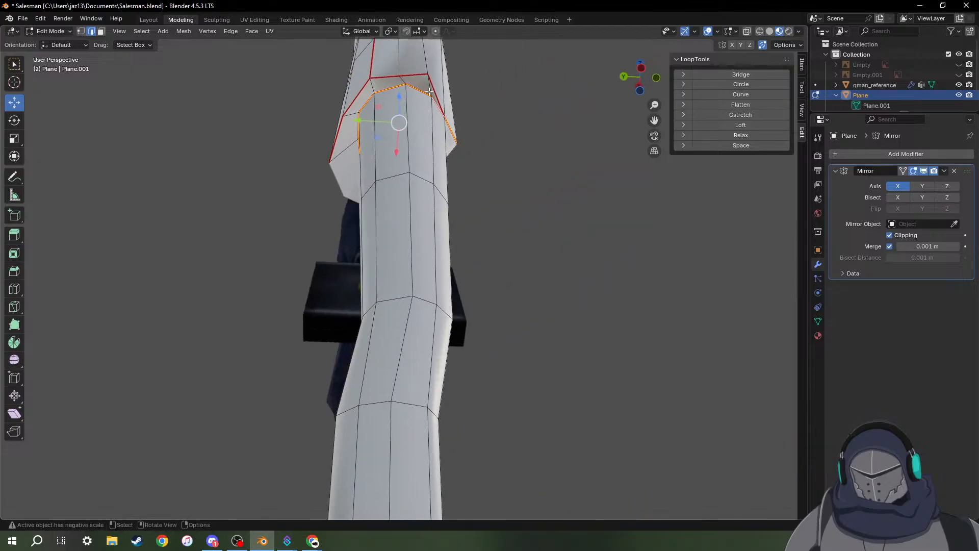
middle_click_drag(406, 385, 258, 258)
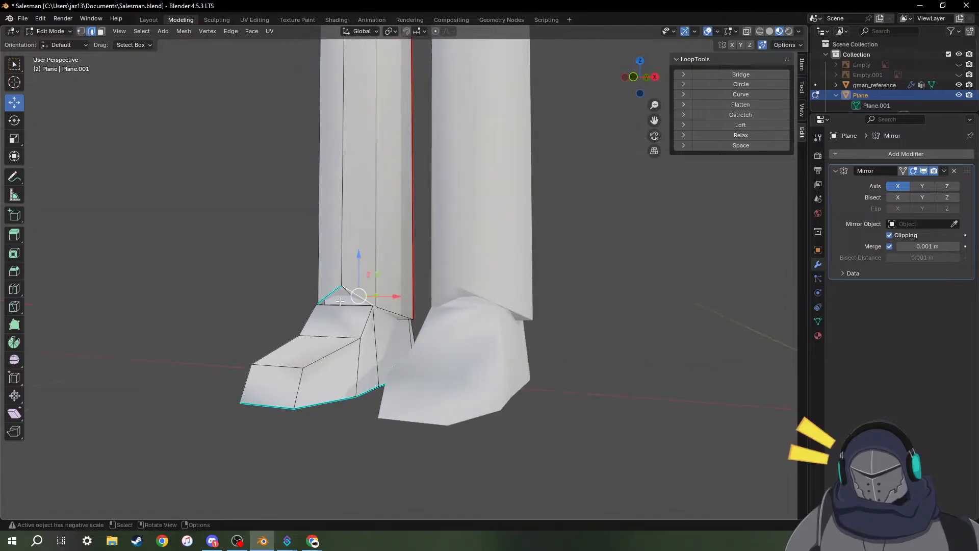
middle_click_drag(340, 301, 509, 298)
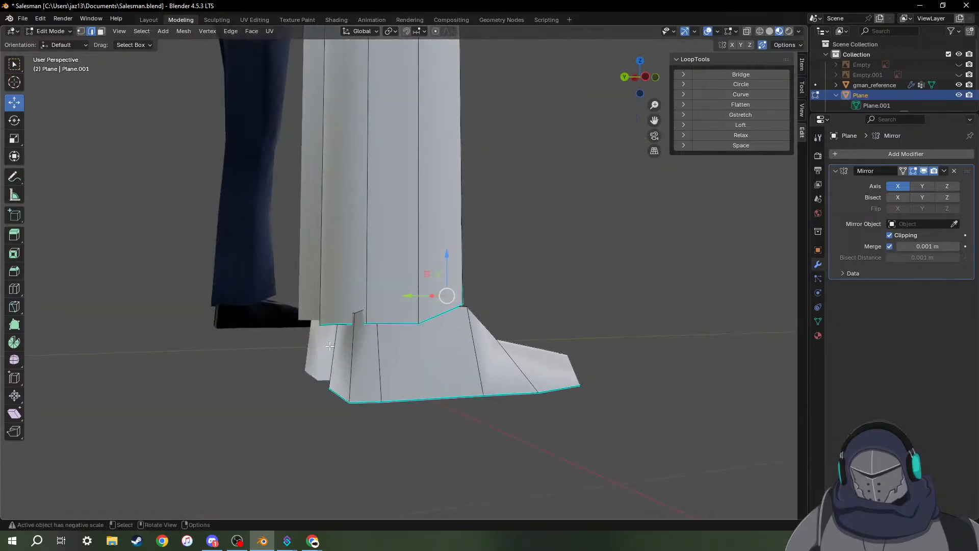
middle_click_drag(344, 323, 317, 316)
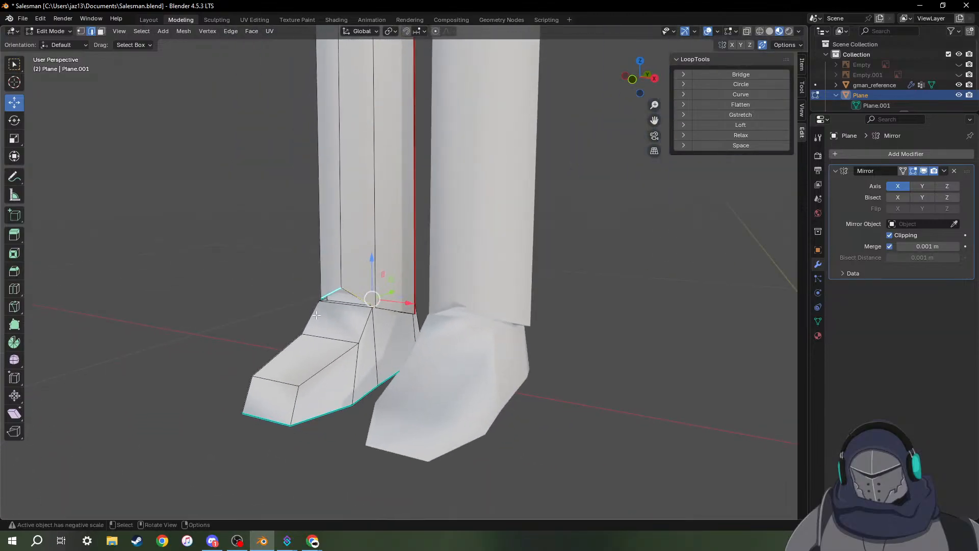
left_click(399, 312, "alt")
middle_click_drag(359, 316, 321, 315)
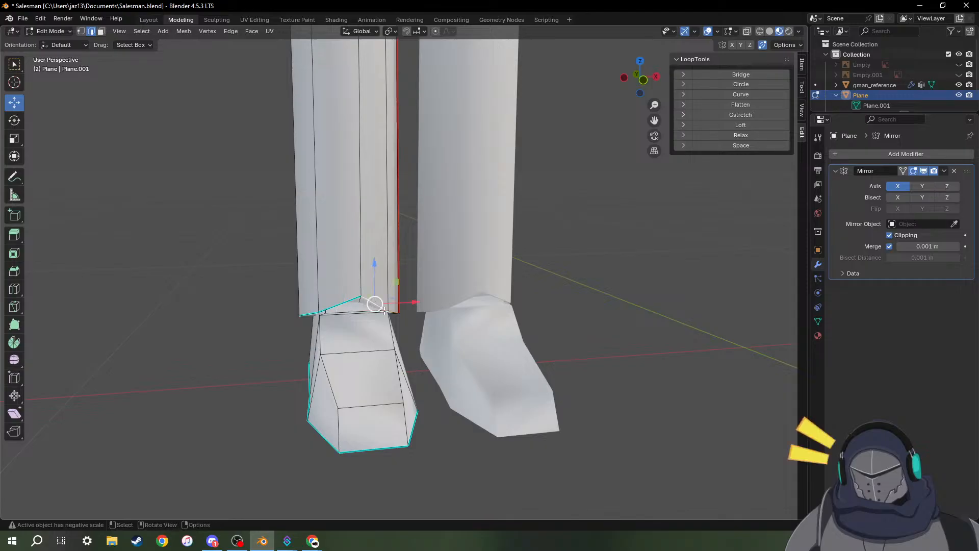
middle_click_drag(385, 311, 137, 295)
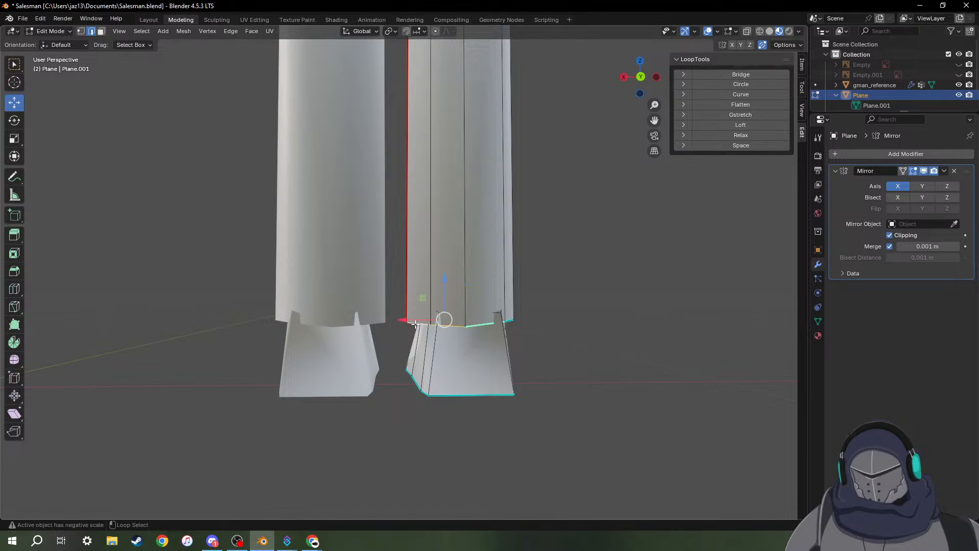
scroll(413, 332, "up", 3)
middle_click_drag(412, 331, 600, 332)
right_click(319, 310)
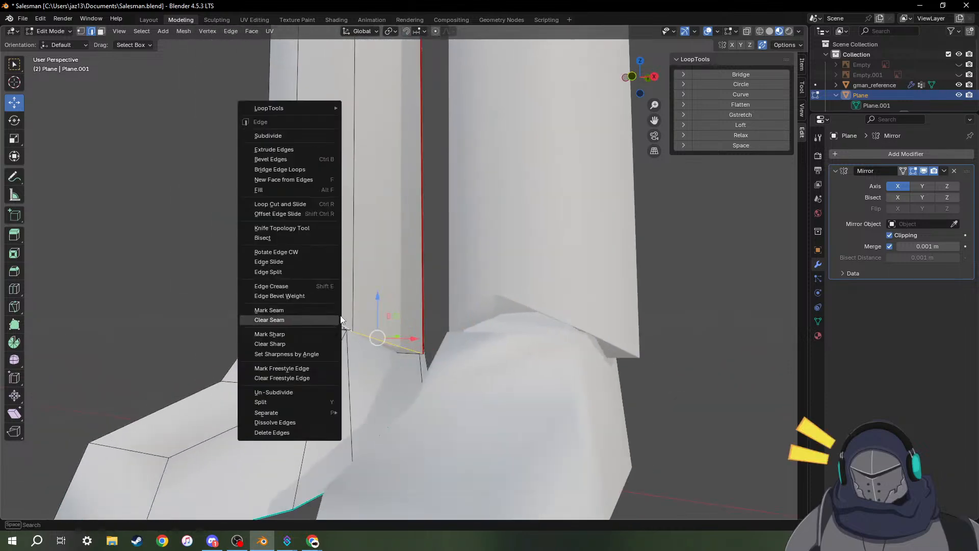
left_click(293, 332)
middle_click_drag(297, 291, 330, 276)
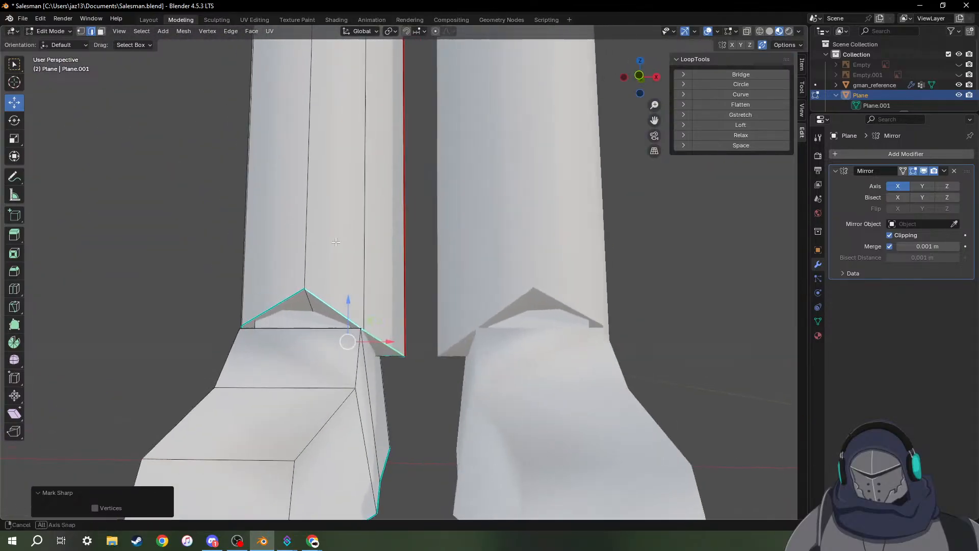
Mark the trouser cuff's full lower edge as a seam, first the inner edges and then the outer ones.
key("ctrl+e")
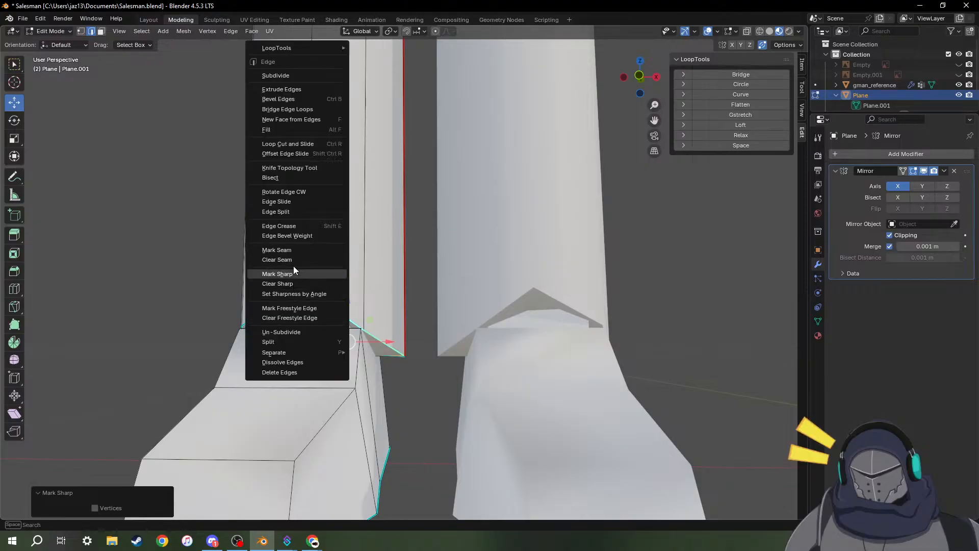
left_click(287, 253)
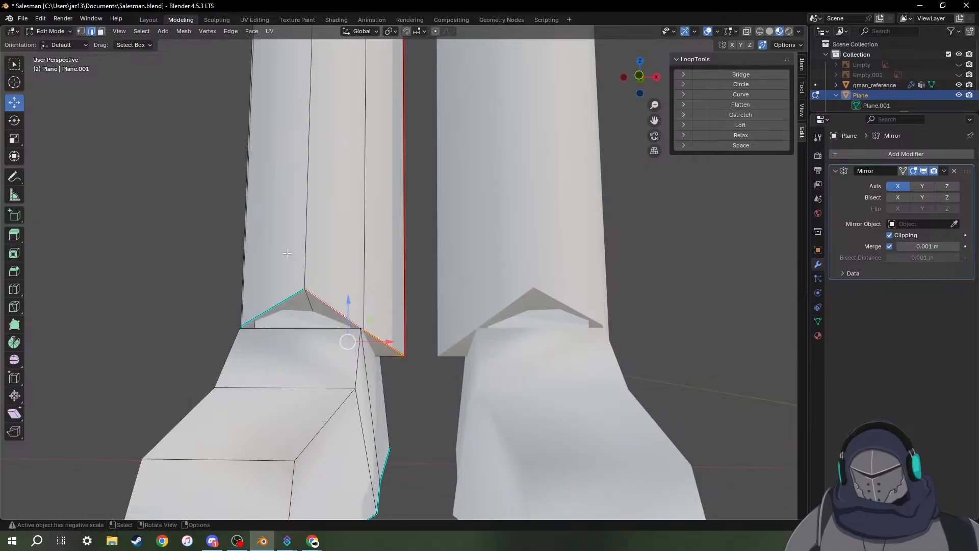
middle_click_drag(270, 265, 250, 270)
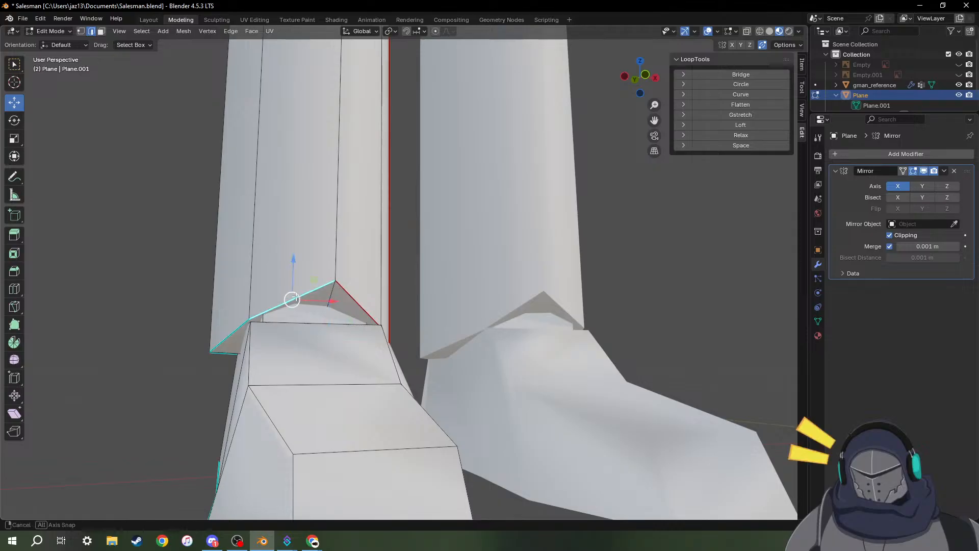
middle_click_drag(301, 297, 390, 275)
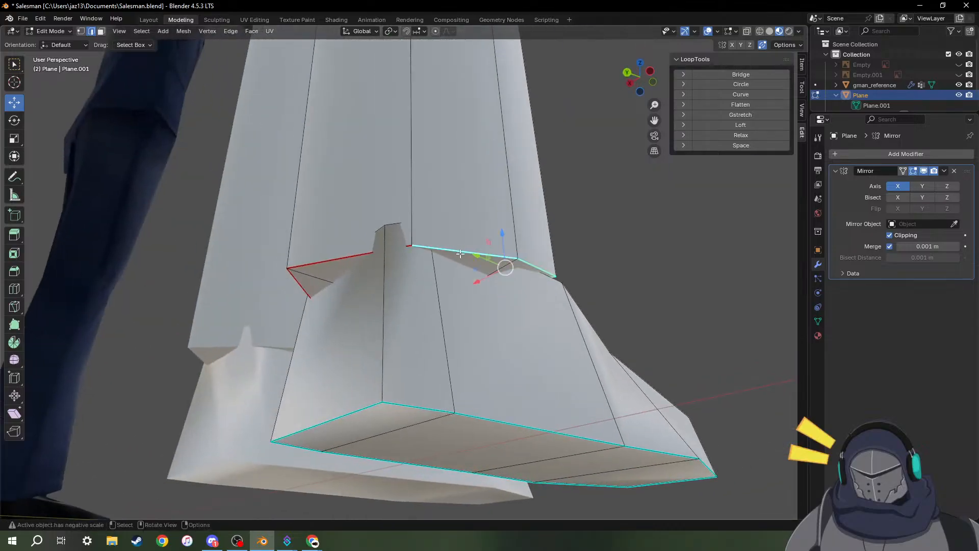
key("ctrl+e")
left_click(433, 252)
Examine the seams on the salesman's legs, jacket and sleeves from all sides, next to the textured reference figure.
middle_click_drag(530, 250, 390, 312)
scroll(391, 312, "down", 4)
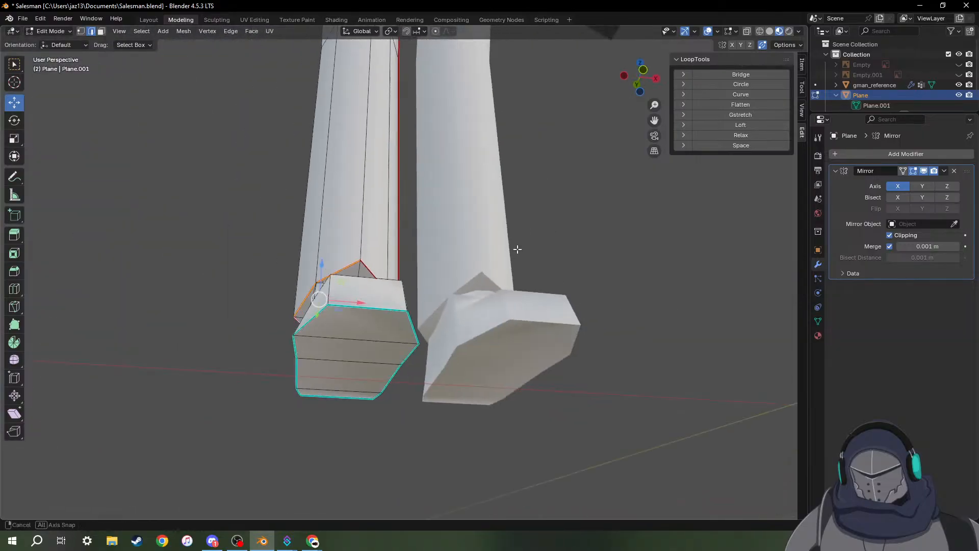
middle_click_drag(517, 249, 460, 256)
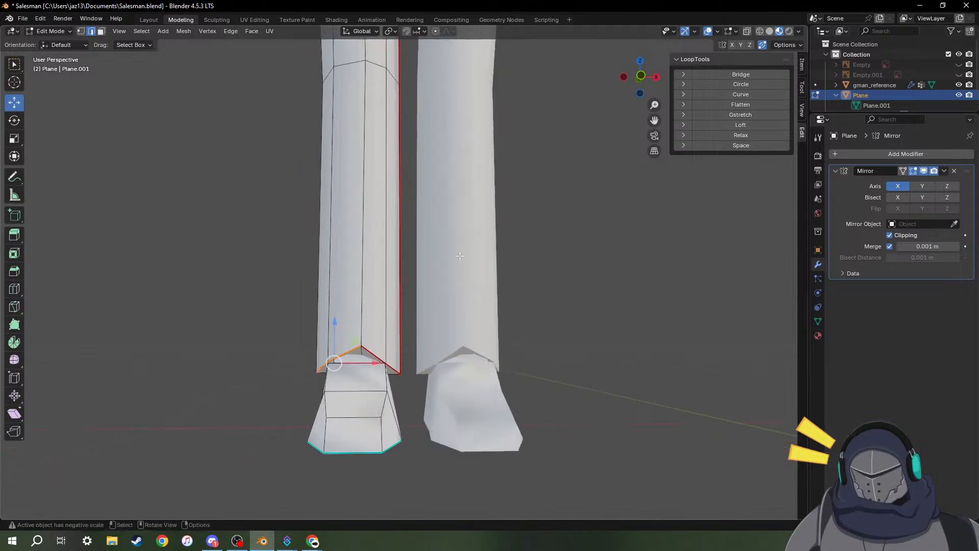
scroll(460, 239, "down", 2)
middle_click_drag(442, 107, 438, 304)
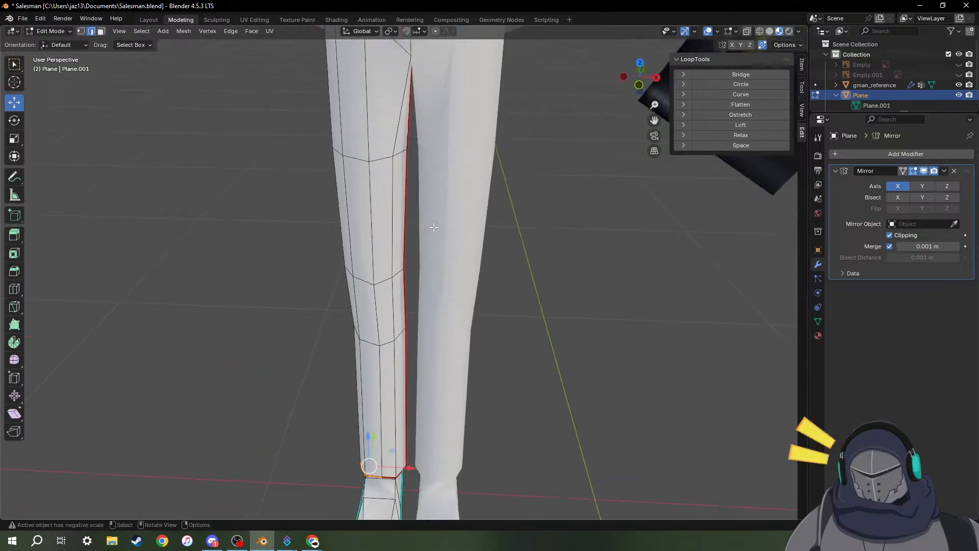
scroll(434, 224, "down", 6)
middle_click_drag(419, 183, 589, 166)
middle_click_drag(617, 166, 335, 150)
scroll(327, 153, "up", 5)
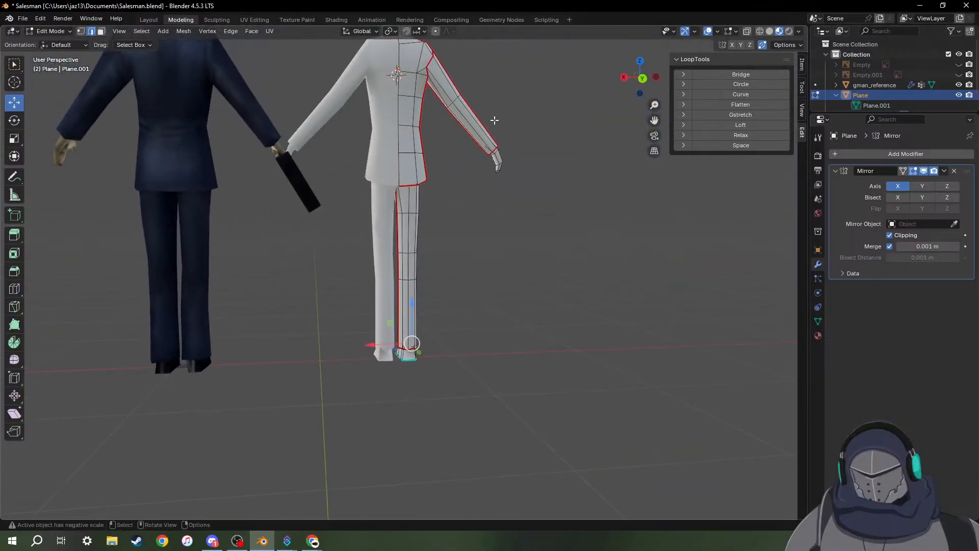
middle_click_drag(450, 106, 144, 225)
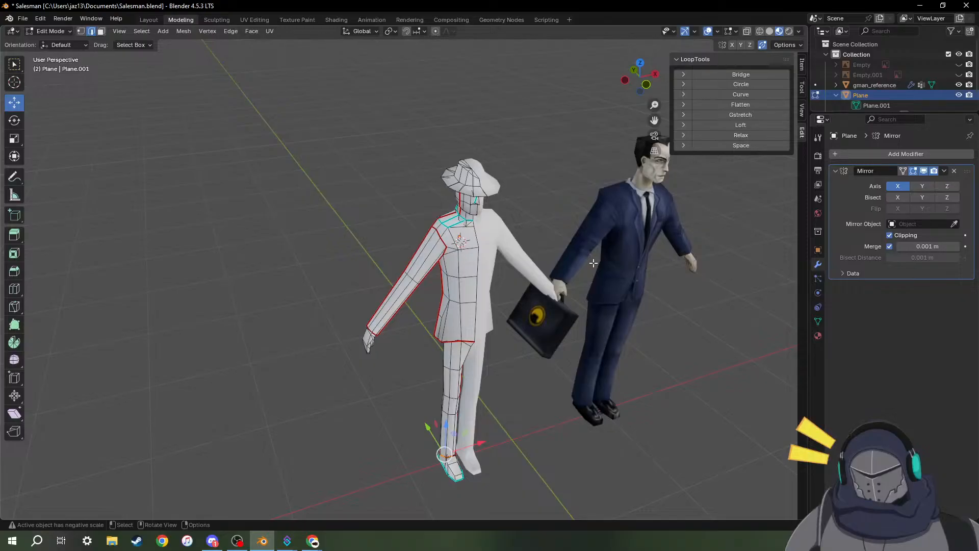
middle_click_drag(615, 252, 547, 202)
middle_click_drag(454, 210, 580, 210)
middle_click_drag(547, 255, 506, 279)
Mark the vertical edge loop down the outer side of the trouser leg, from jacket hem to cuff, as a seam.
middle_click_drag(531, 414, 473, 246, "shift")
scroll(386, 249, "up", 3)
scroll(384, 249, "up", 1)
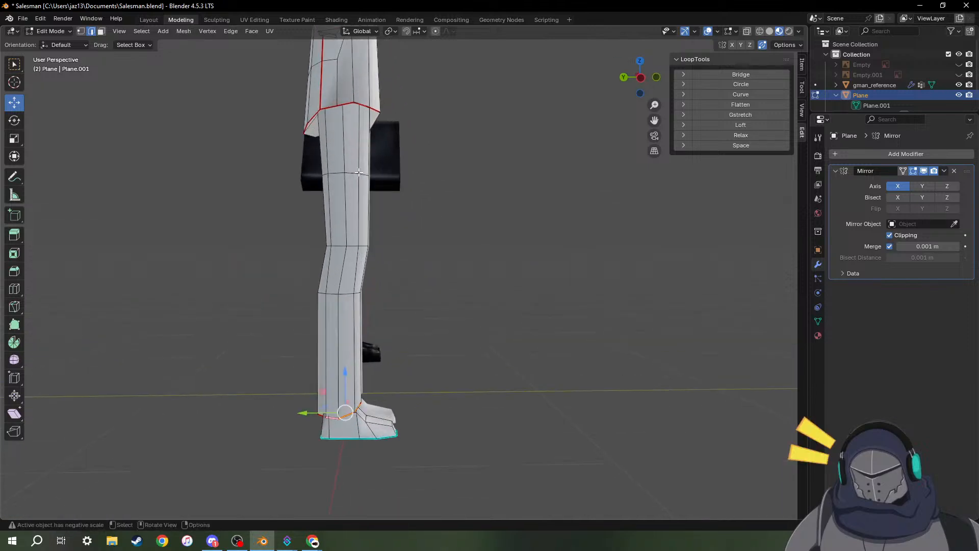
left_click(356, 136, "alt+shift")
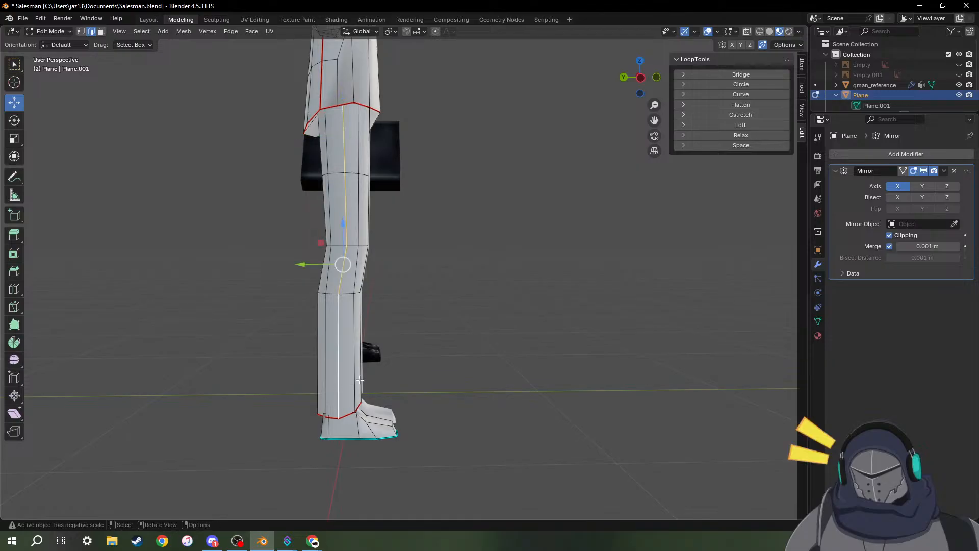
middle_click_drag(339, 388, 351, 354)
right_click(351, 354)
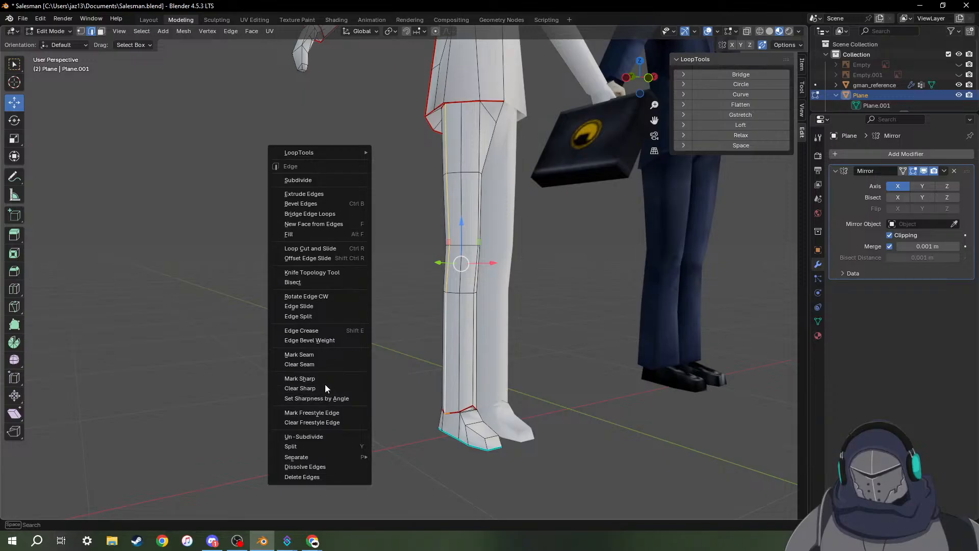
left_click(325, 356)
Examine the sleeve, jacket and hand from the front and back to find where the hand still needs seams.
middle_click_drag(594, 338, 332, 322)
middle_click_drag(411, 284, 498, 294)
middle_click_drag(577, 260, 461, 239)
scroll(509, 412, "down", 3)
scroll(413, 390, "up", 5)
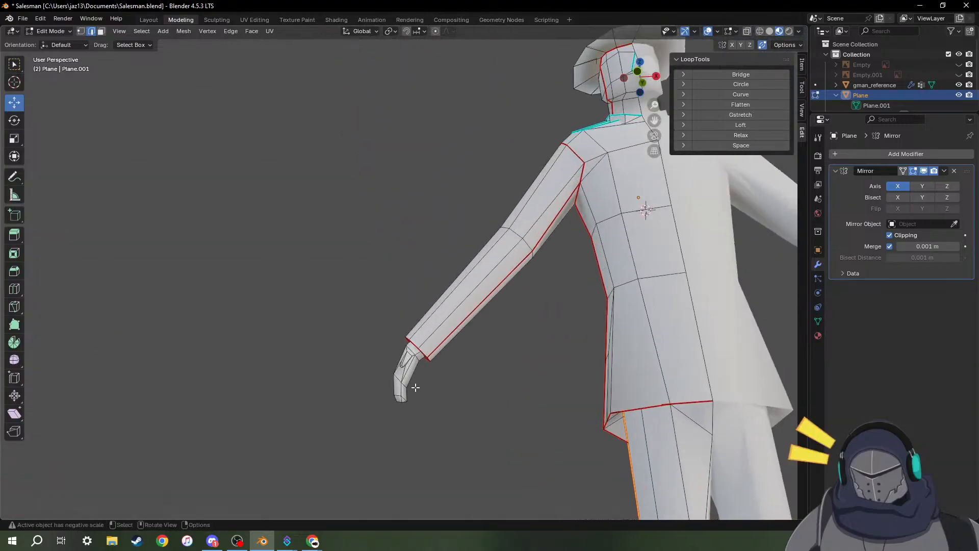
middle_click_drag(419, 407, 521, 442)
middle_click_drag(414, 378, 569, 270)
scroll(308, 350, "up", 2)
scroll(568, 271, "down", 5)
scroll(387, 324, "down", 5)
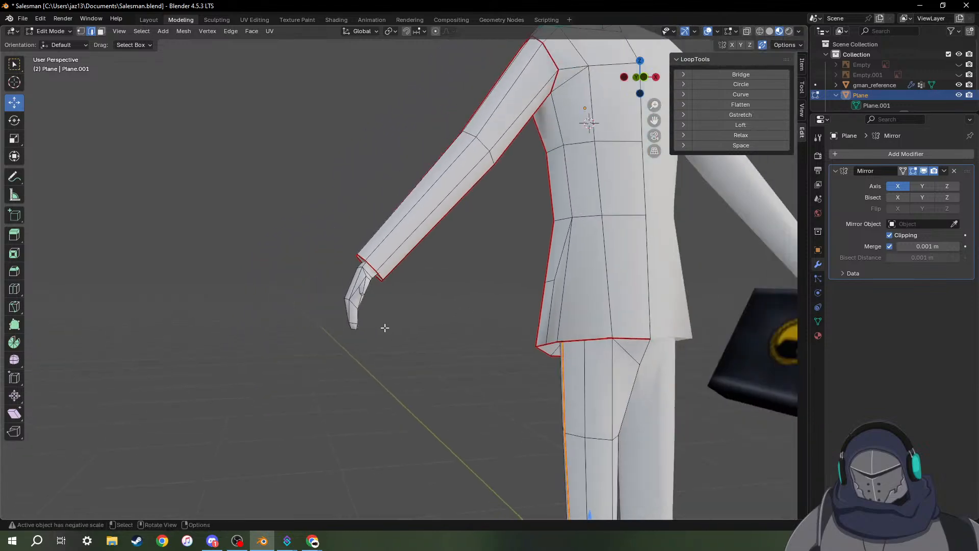
middle_click_drag(664, 287, 1, 294)
middle_click_drag(327, 289, 461, 289)
middle_click_drag(275, 302, 325, 307)
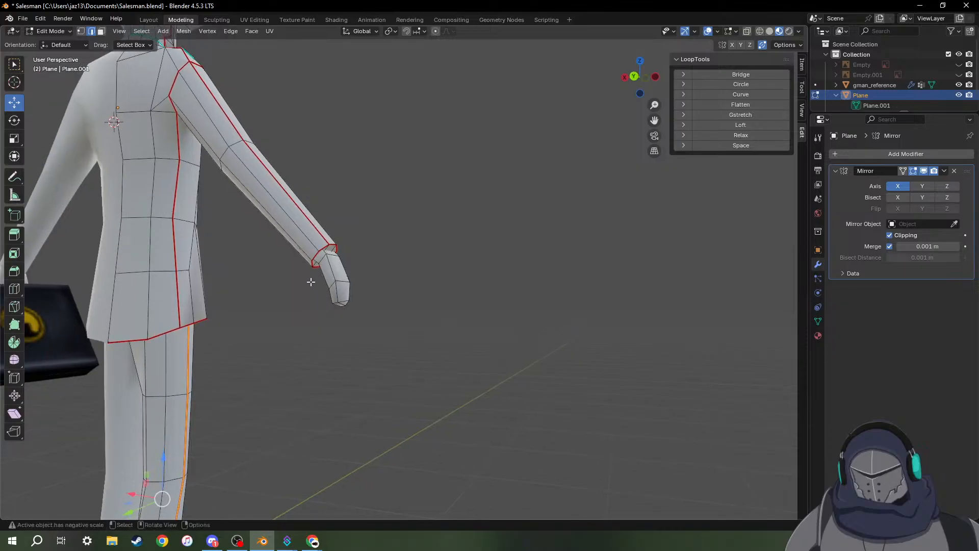
Mark the hand's outline as a seam, around fingers and thumb and across the wrist hidden in the sleeve, using wireframe shading for the hidden edges.
scroll(308, 278, "up", 4)
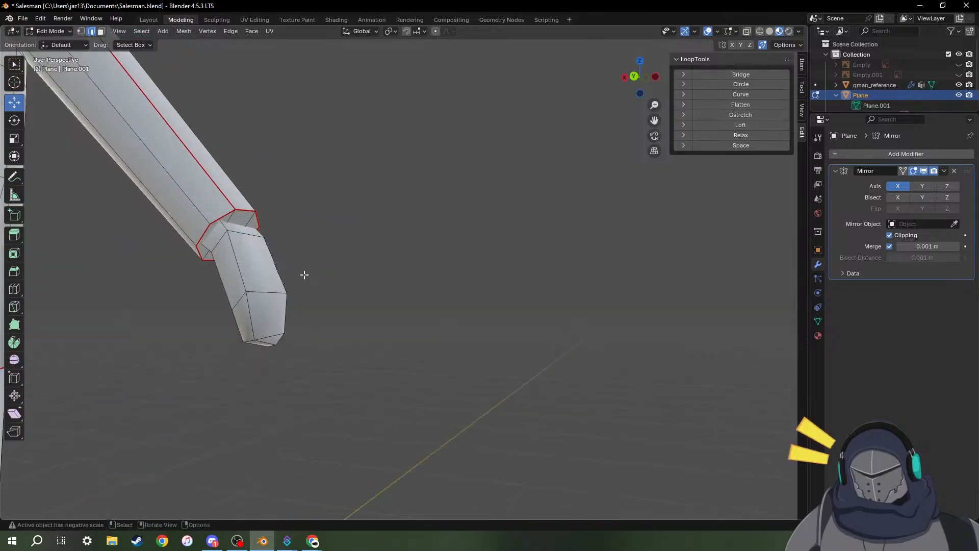
left_click(241, 279, "shift")
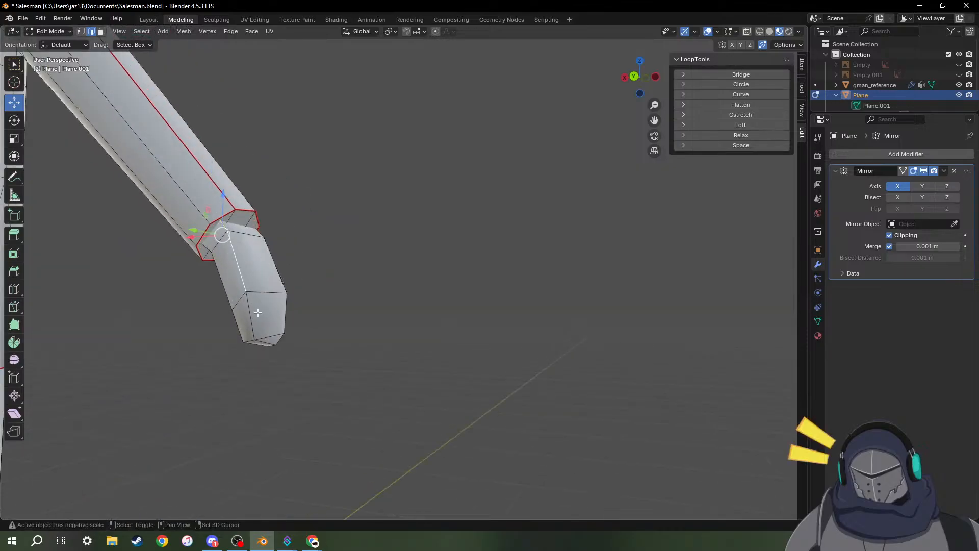
left_click(251, 316, "shift")
middle_click_drag(265, 343, 234, 343)
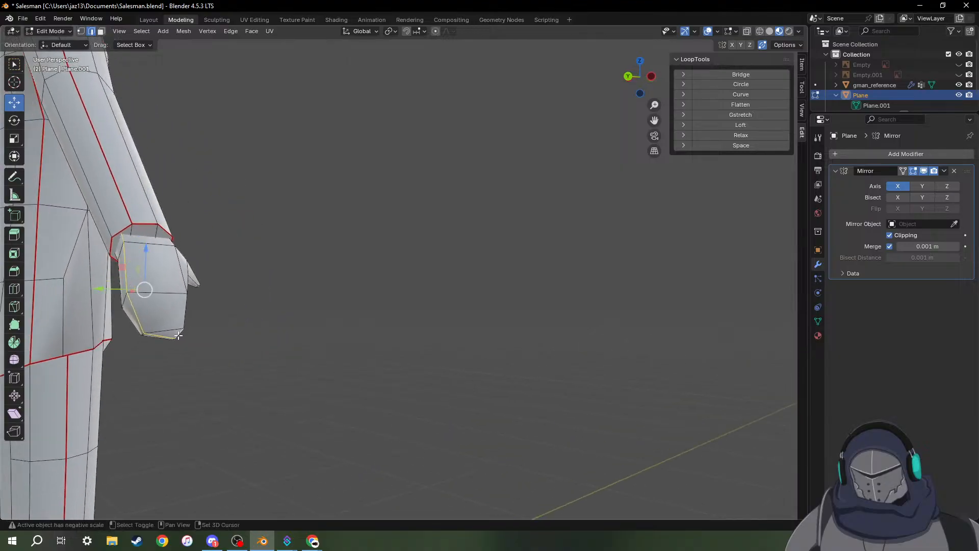
middle_click_drag(190, 315, 292, 325)
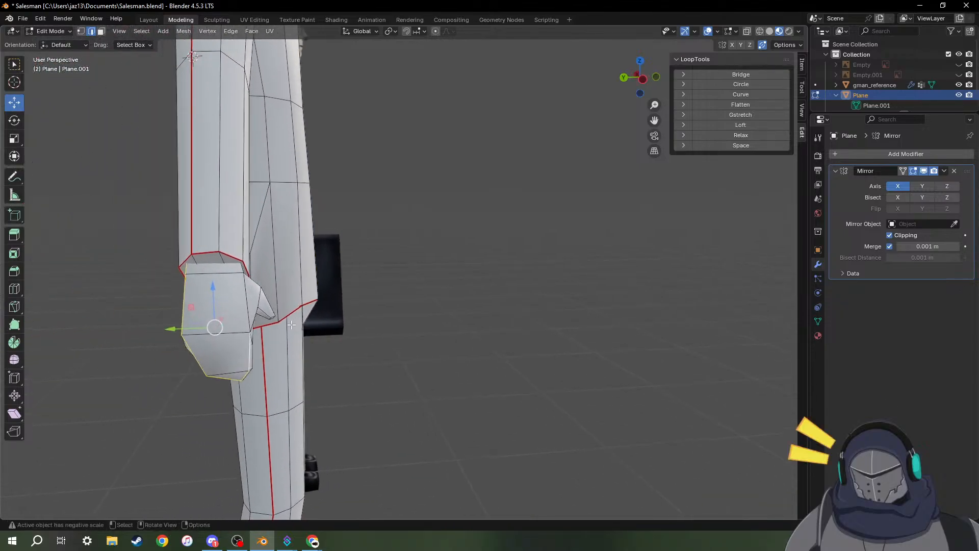
scroll(243, 346, "up", 2)
left_click(179, 347, "shift")
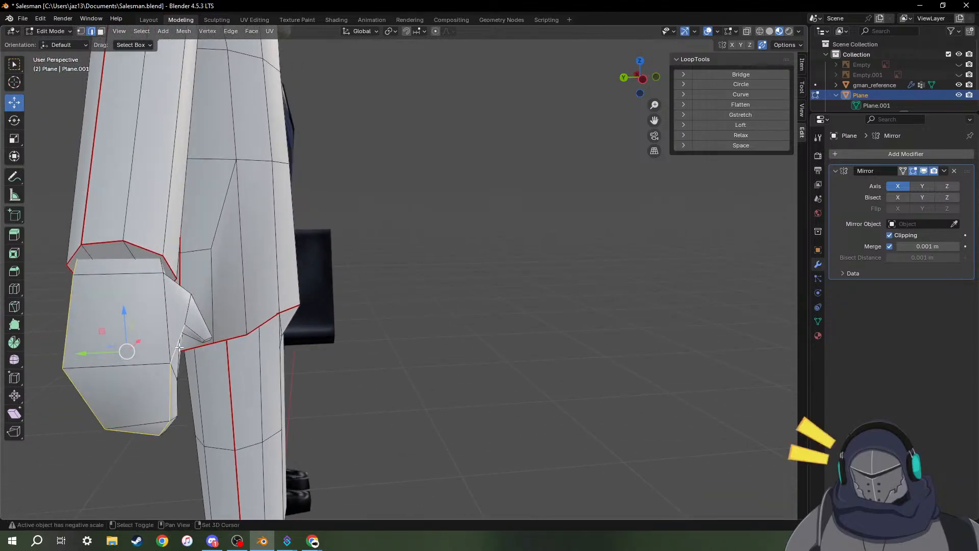
left_click(196, 335, "shift")
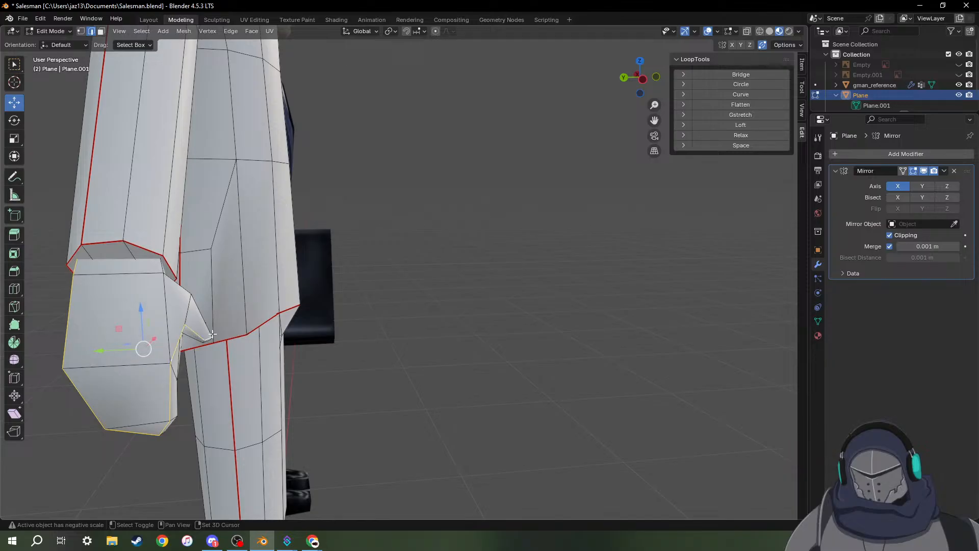
left_click(182, 287, "shift")
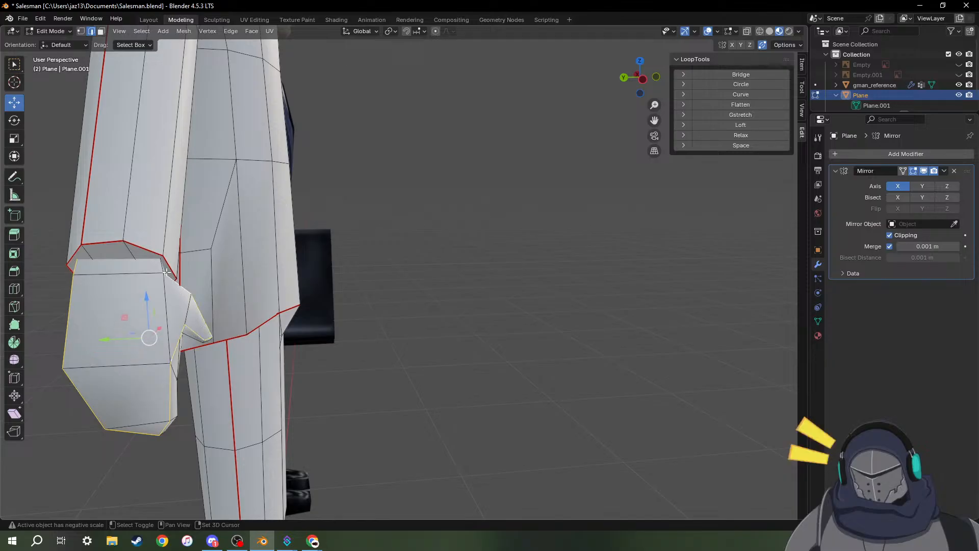
left_click(163, 270, "shift")
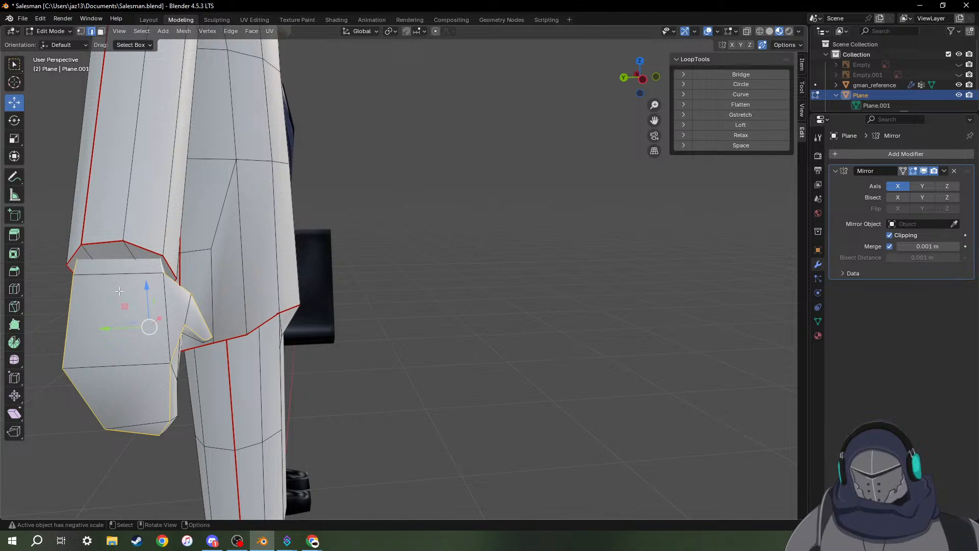
left_click(761, 30)
left_click(127, 207, "shift")
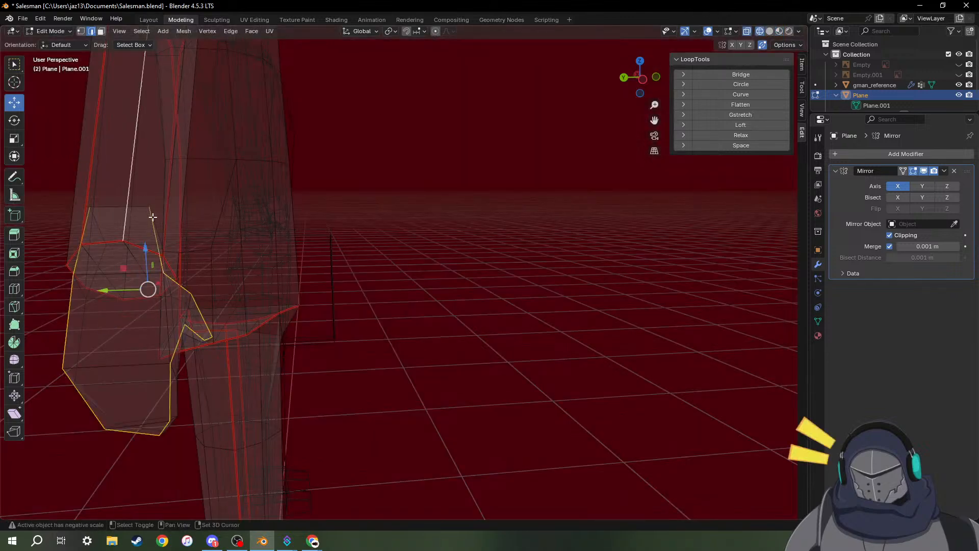
left_click(132, 203, "shift")
left_click(133, 202, "shift")
left_click(129, 199, "shift")
left_click(114, 207, "shift")
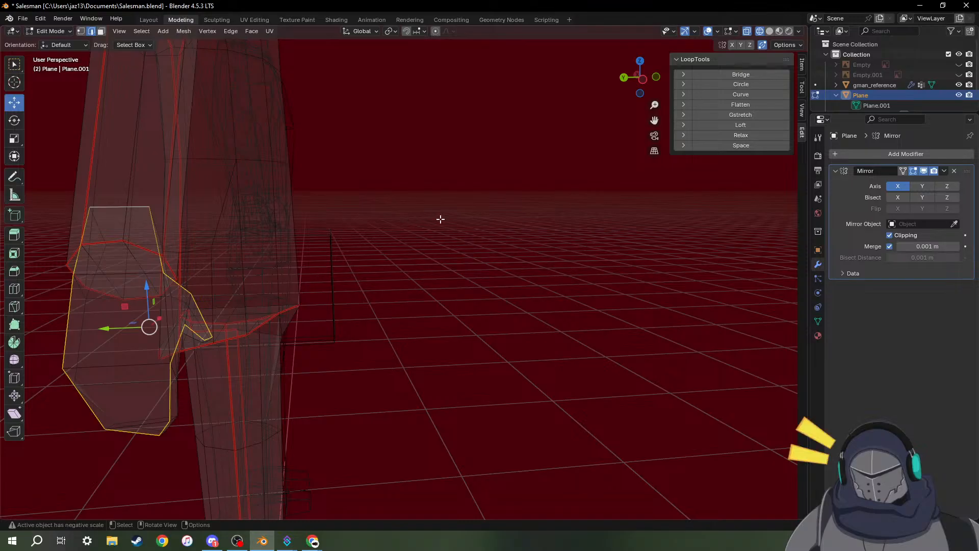
key("ctrl+e")
left_click(415, 228)
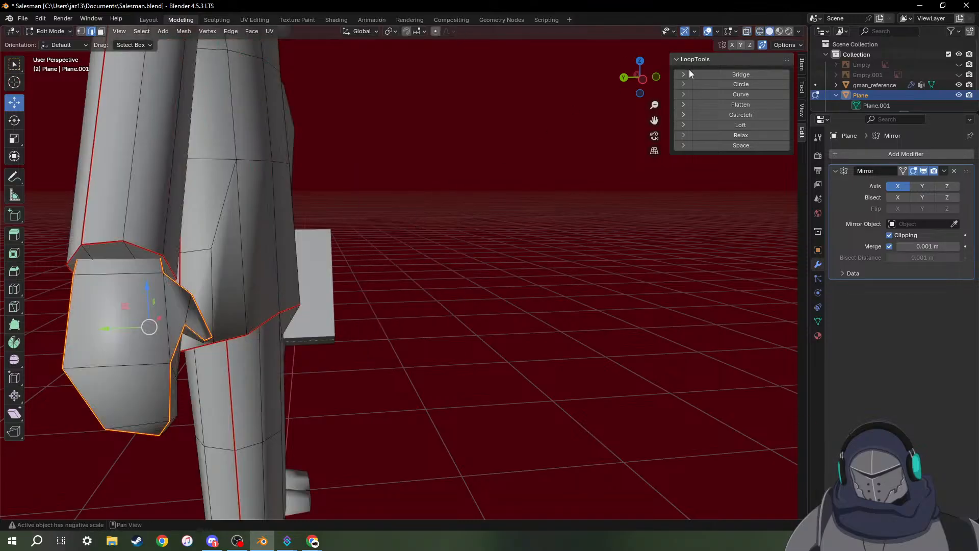
left_click(770, 31)
Go down to the salesman's shoes and switch from editing the salesman to editing the gman_reference mesh.
middle_click_drag(224, 284, 368, 115)
middle_click_drag(553, 367, 306, 104, "shift")
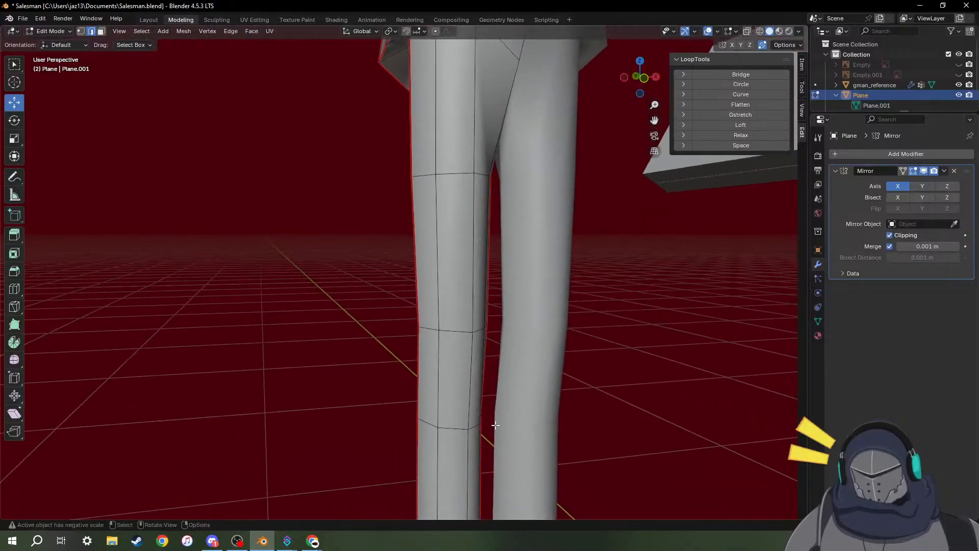
middle_click_drag(495, 424, 393, 209, "shift")
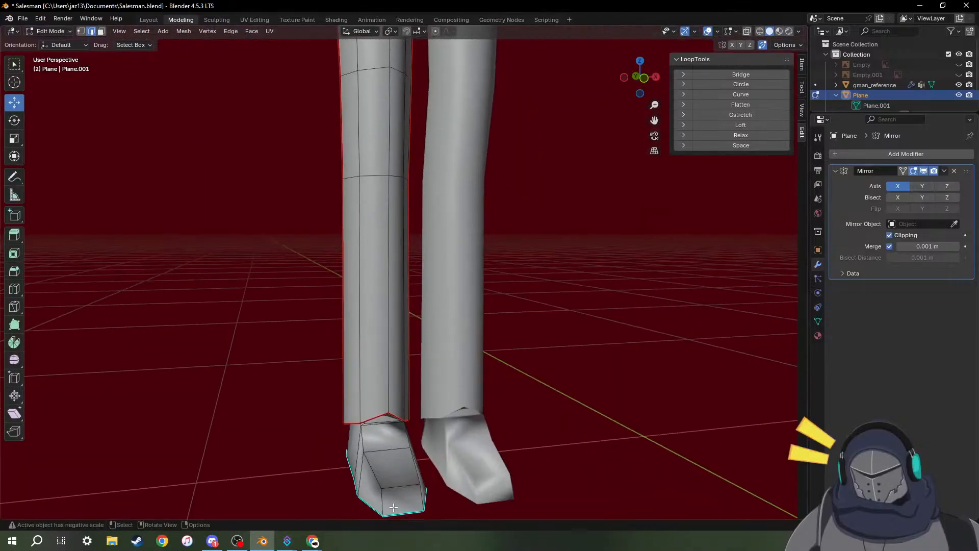
middle_click_drag(396, 507, 344, 290, "shift")
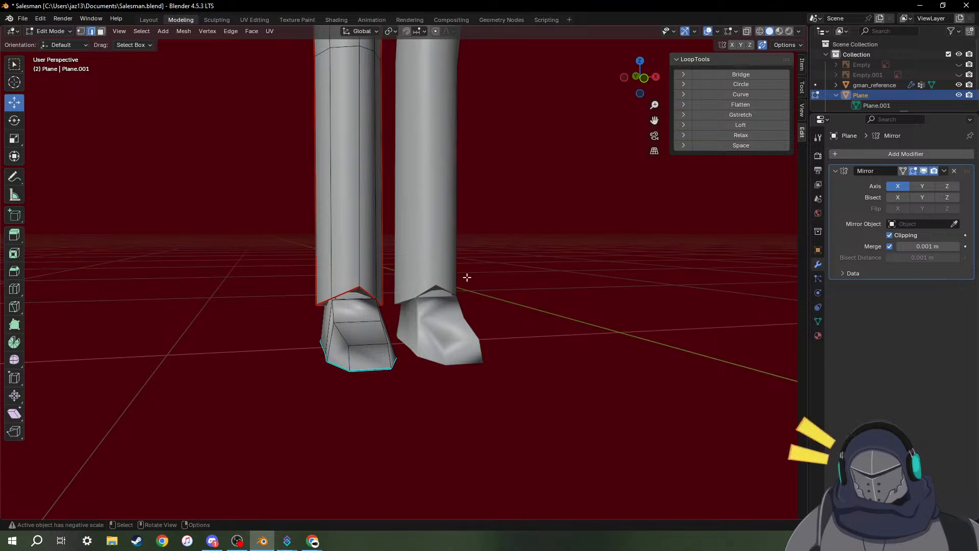
middle_click_drag(467, 277, 543, 255)
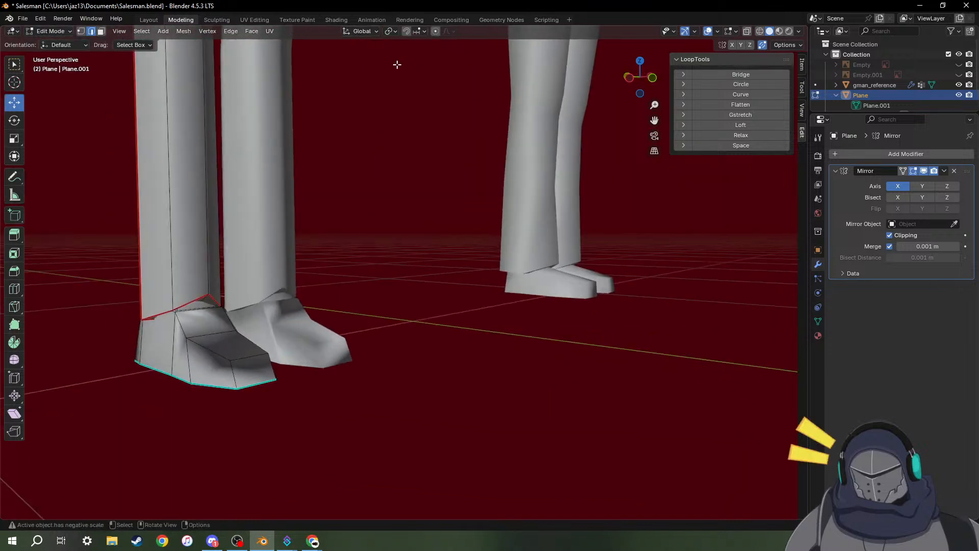
key("Tab")
left_click(535, 179)
key("Tab")
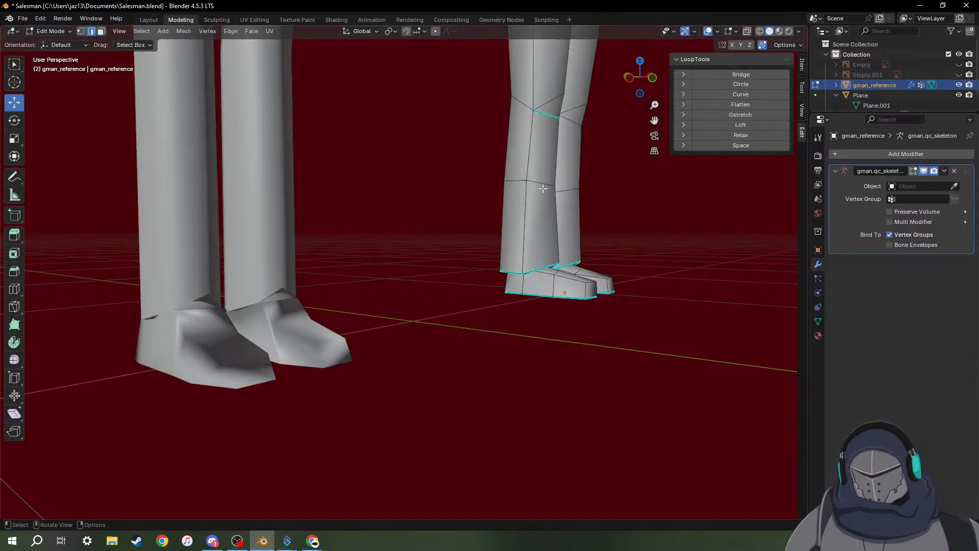
mouse_move(580, 220)
middle_mouse_down()
mouse_move(590, 231)
mouse_move(569, 233)
middle_mouse_up()
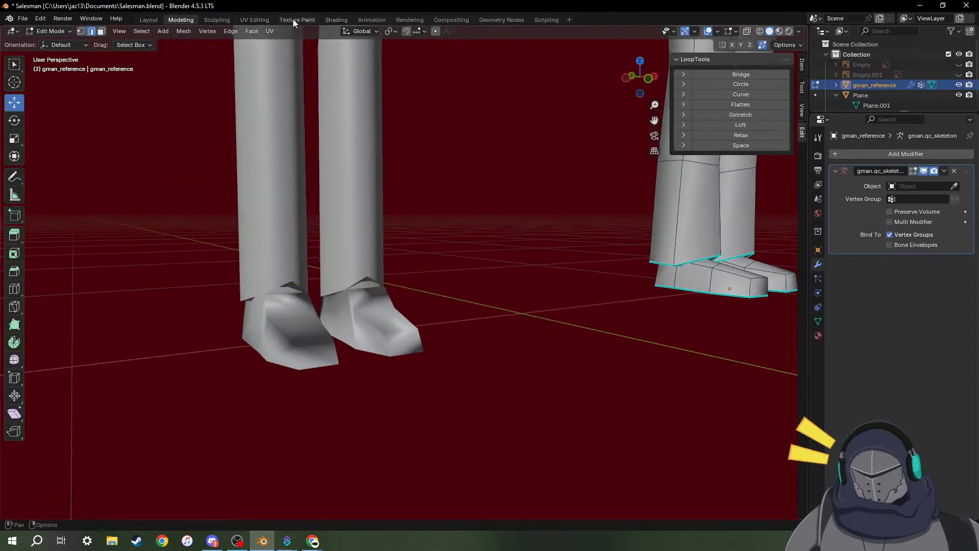
Examine in the UV Editing workspace how the reference shoe's upper and side faces are laid out on the shoe texture.
left_click(252, 19)
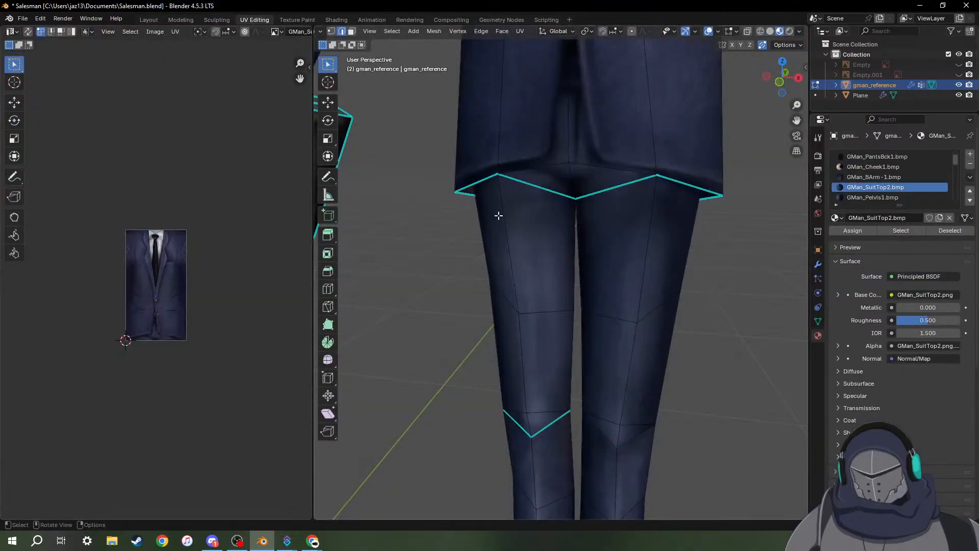
middle_click_drag(570, 368, 593, 238)
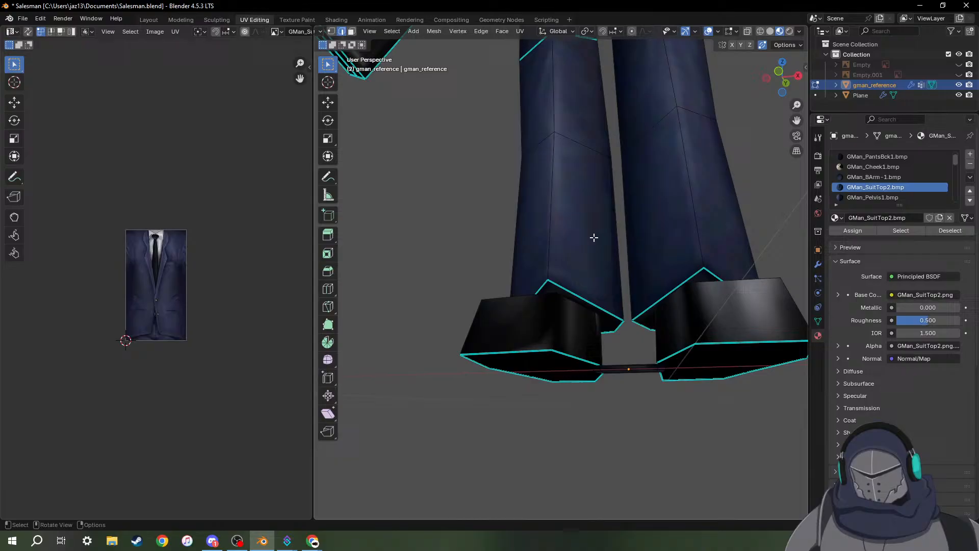
left_click(540, 322)
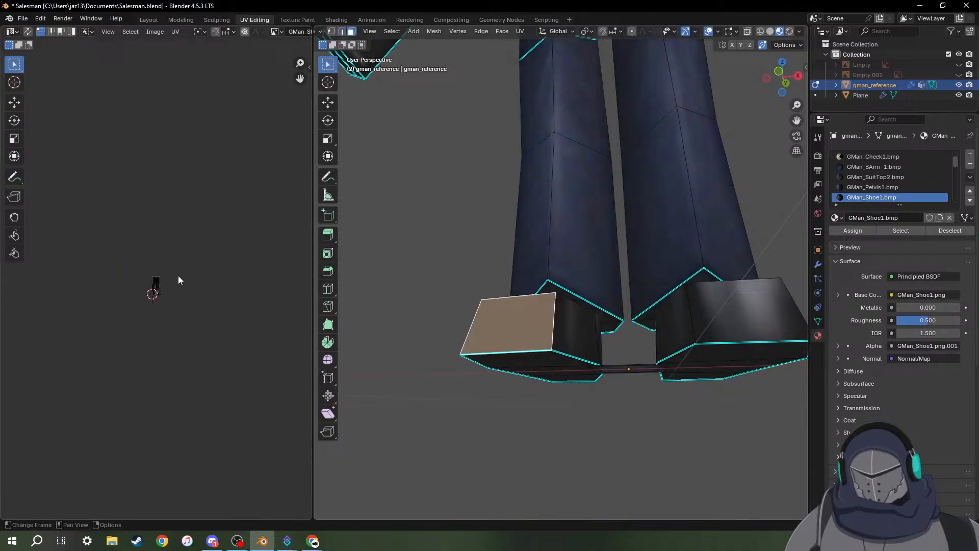
scroll(170, 303, "up", 10)
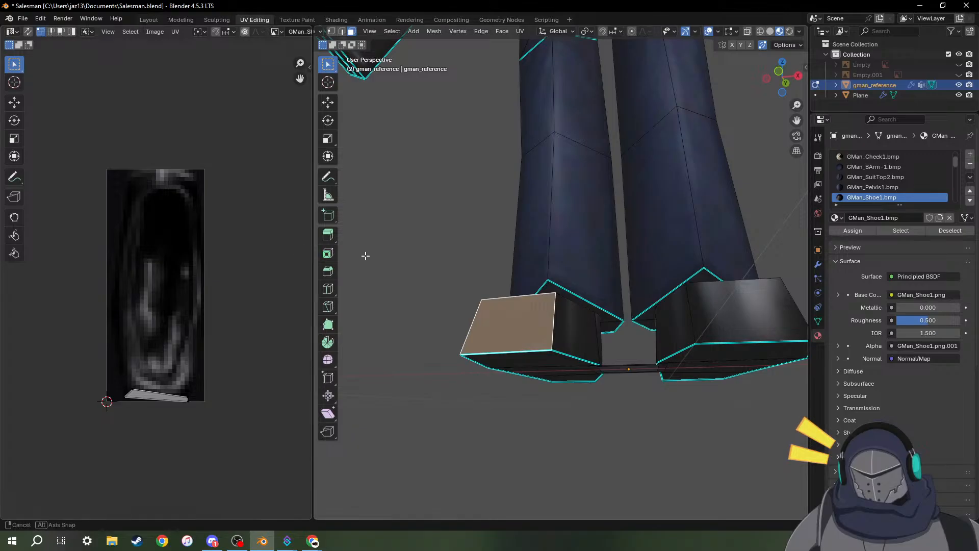
middle_click_drag(366, 255, 431, 304)
left_click(656, 439)
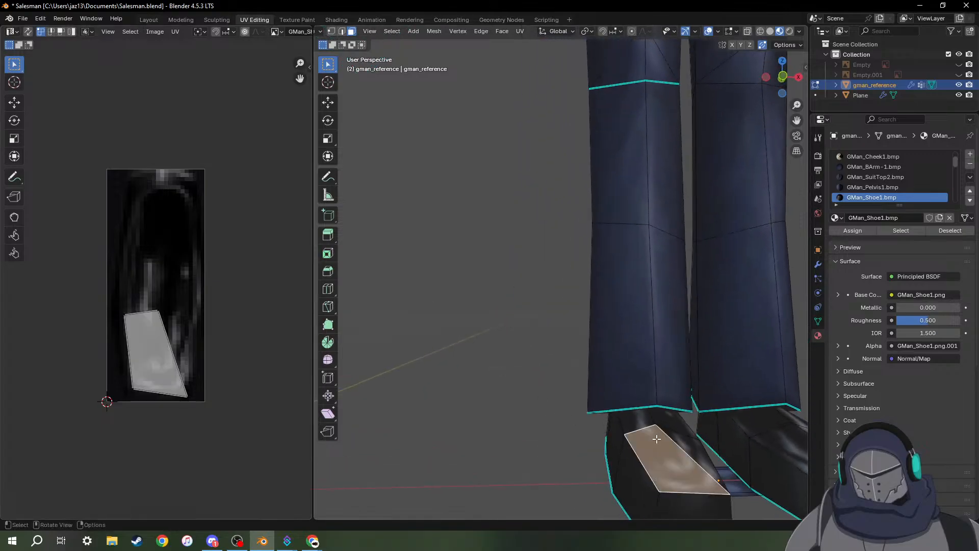
left_click(656, 453)
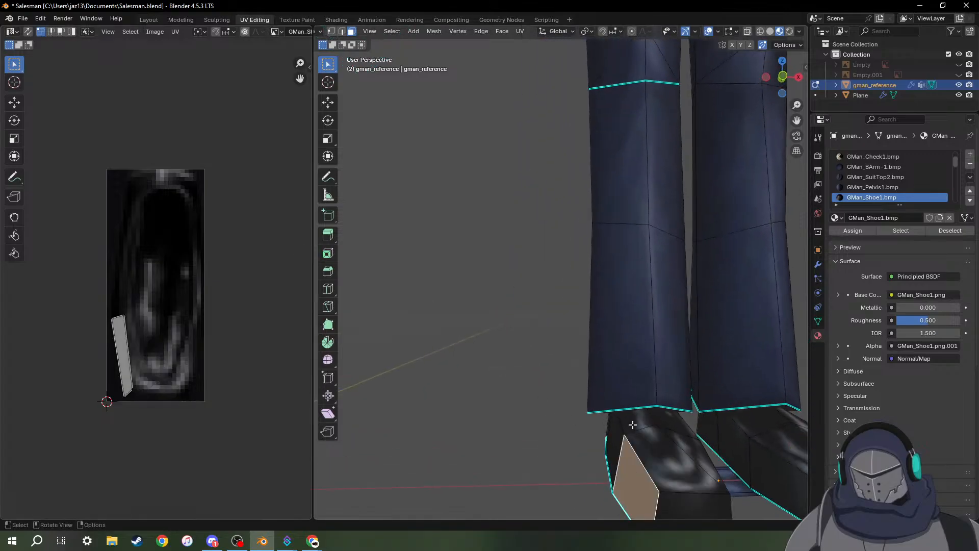
middle_click_drag(633, 425, 632, 277)
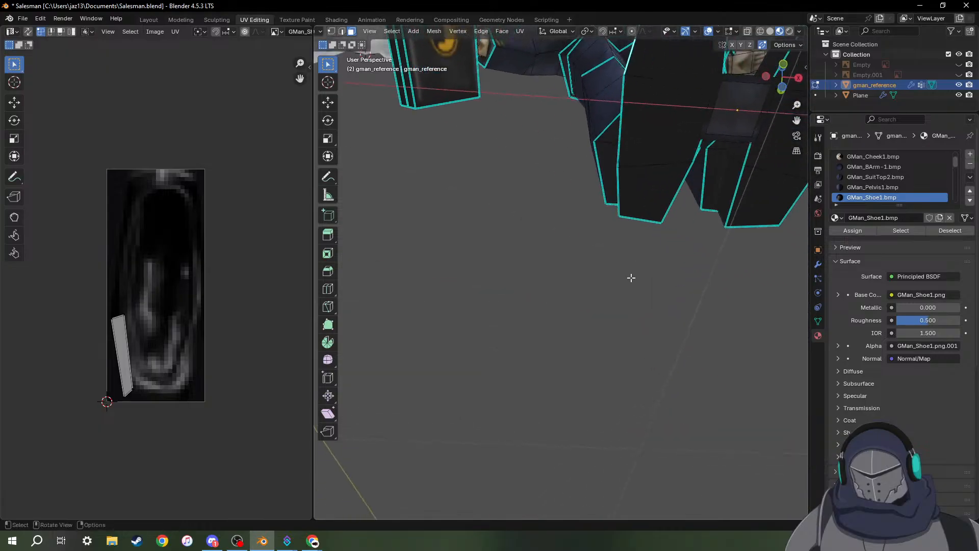
Examine how the sole faces of both reference shoes and a side face near the heel are laid out on their textures.
left_click(659, 158)
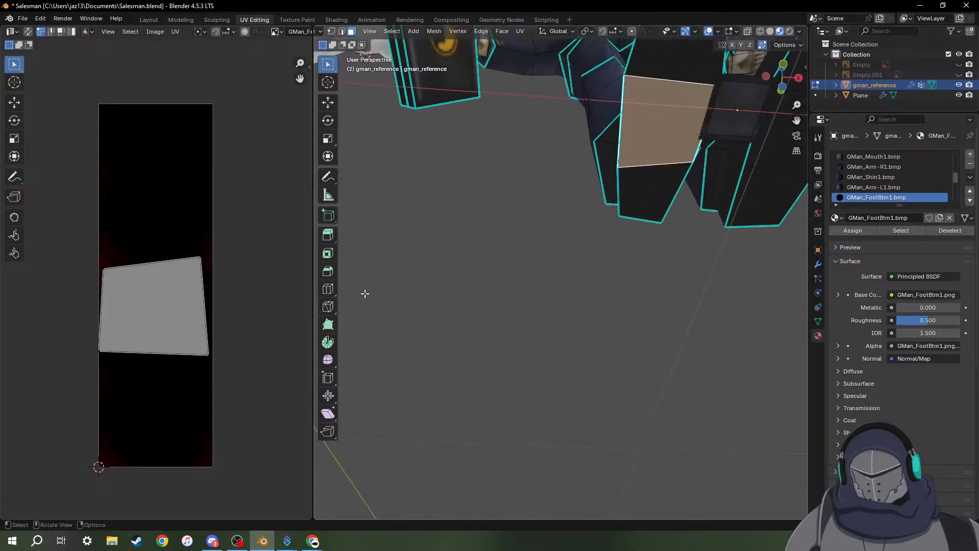
middle_click_drag(507, 328, 616, 191)
left_click(521, 117)
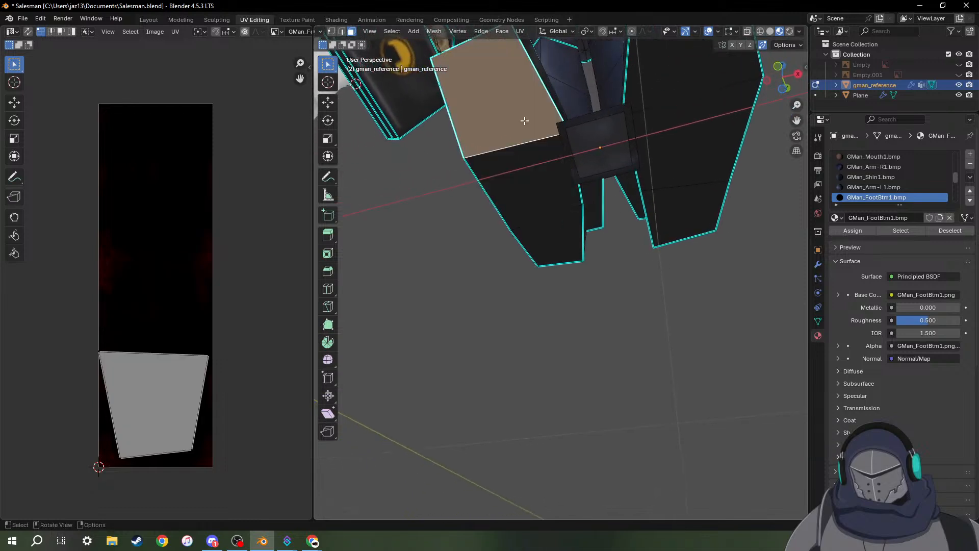
left_click(541, 171)
left_click(555, 219)
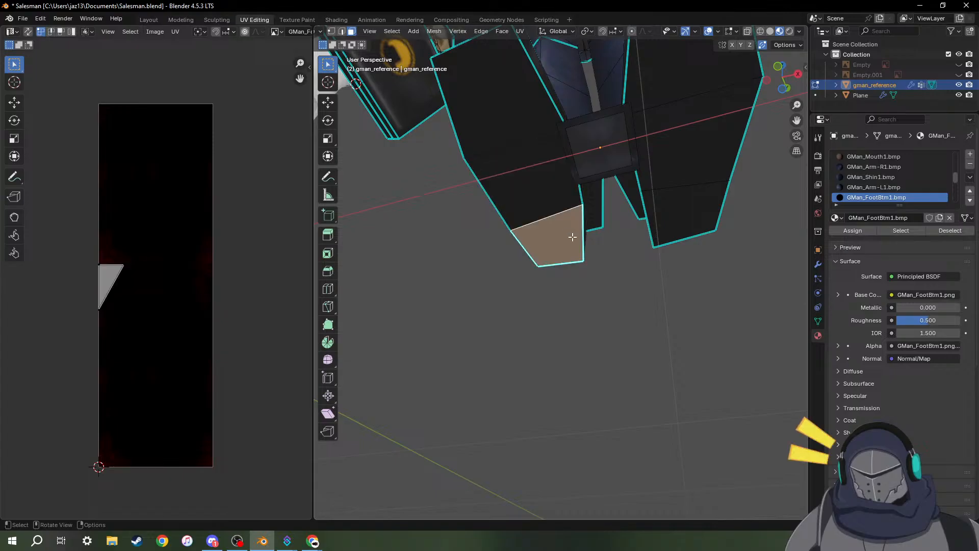
left_click(540, 187)
left_click(671, 114)
left_click(666, 79)
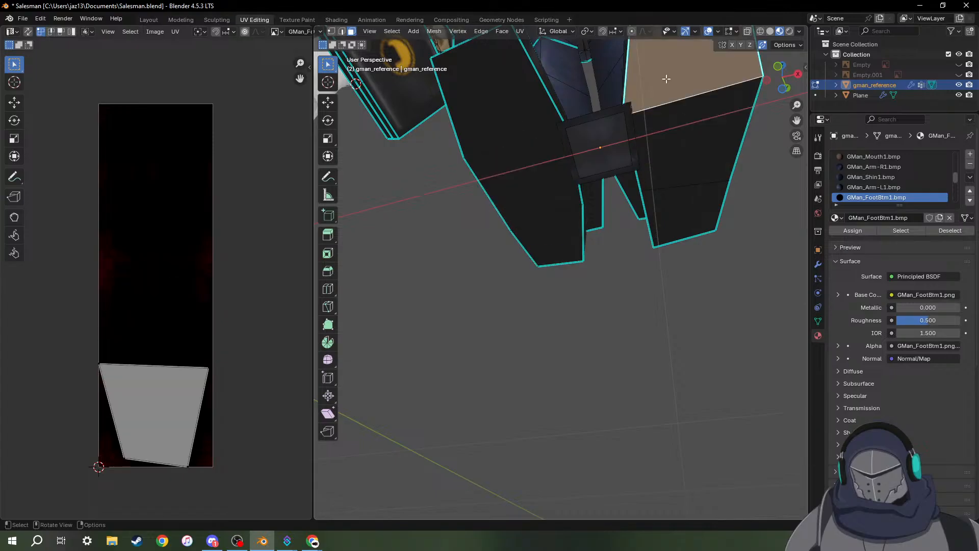
left_click(702, 198)
middle_click_drag(723, 143, 681, 171)
left_click(487, 322)
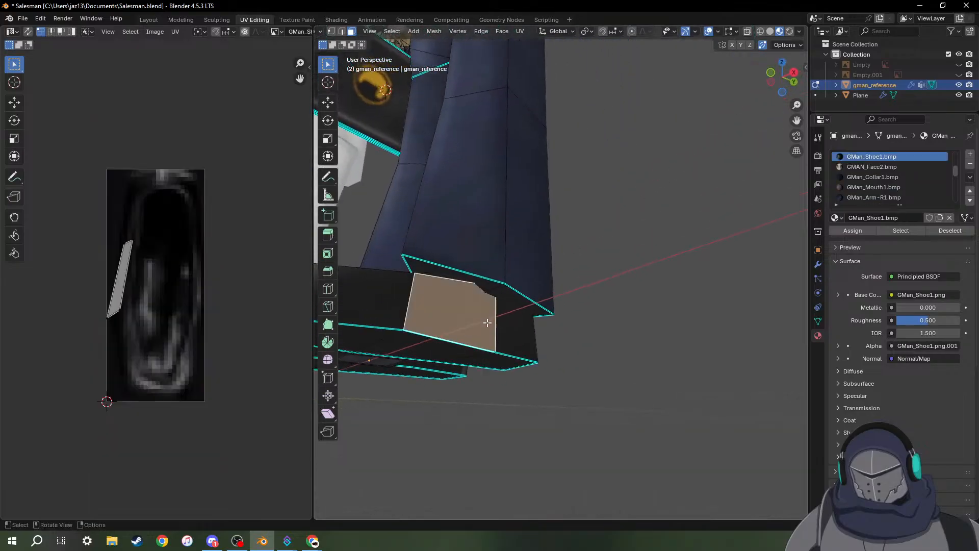
Examine how the reference shoe's heel and side faces map onto the shoe texture, and inspect both shoes from below and the front.
left_click(525, 334)
middle_click_drag(540, 335, 447, 335)
left_click(368, 367)
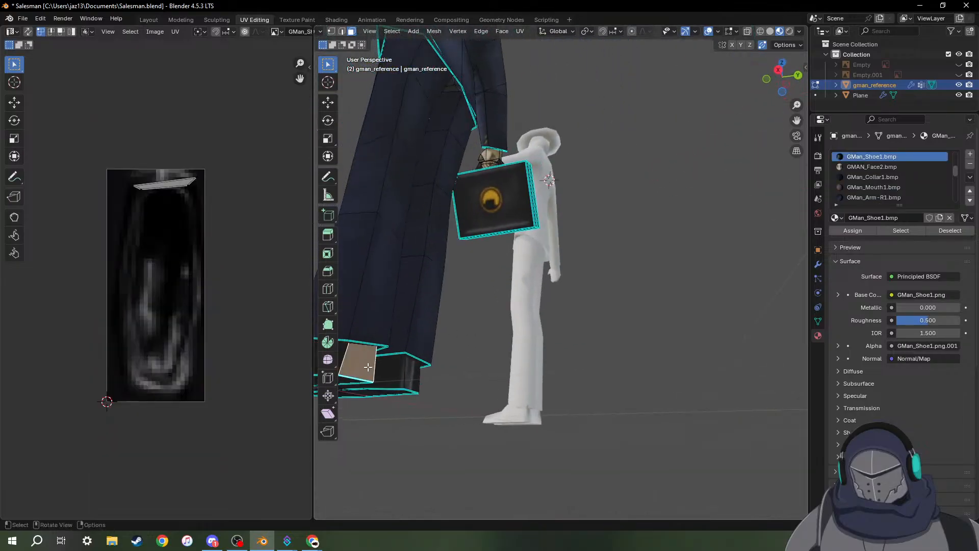
middle_click_drag(368, 368, 500, 399)
scroll(603, 448, "up", 4)
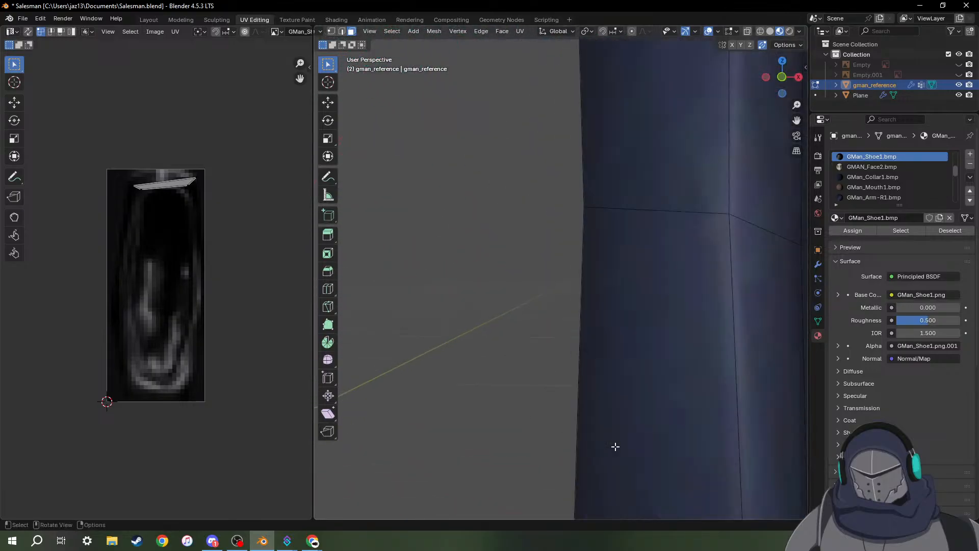
middle_click_drag(645, 441, 564, 339, "shift")
middle_click_drag(507, 359, 507, 290)
middle_click_drag(525, 169, 553, 397, "shift")
scroll(554, 395, "up", 6)
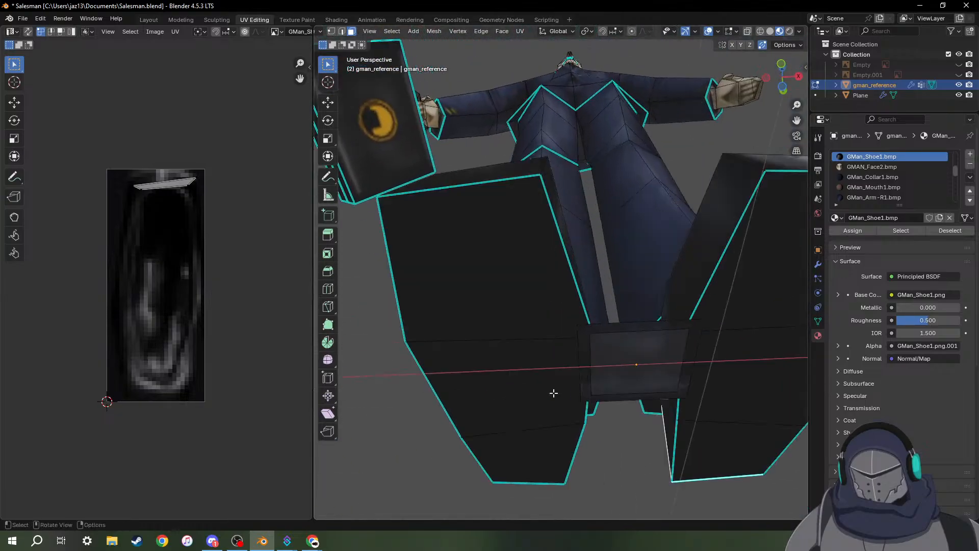
scroll(553, 391, "down", 6)
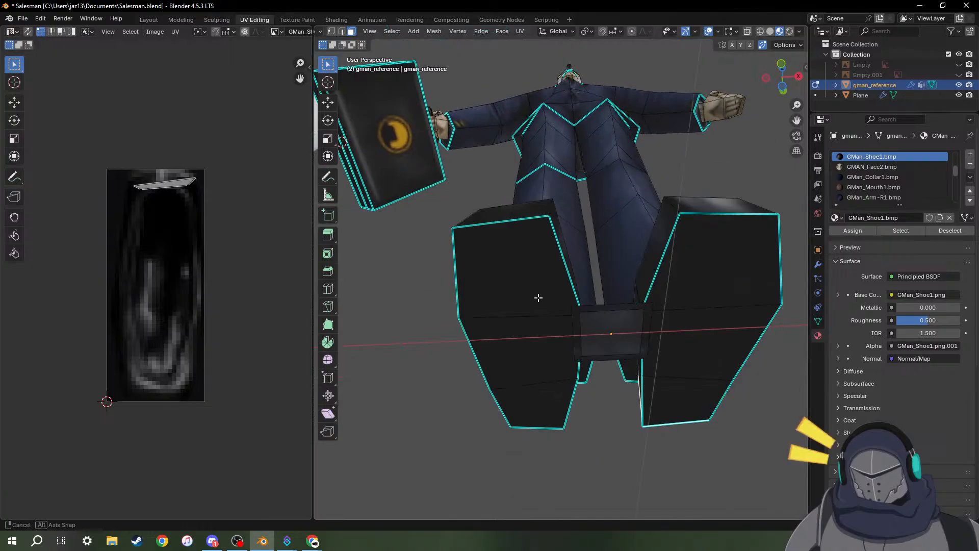
middle_click_drag(537, 296, 541, 412)
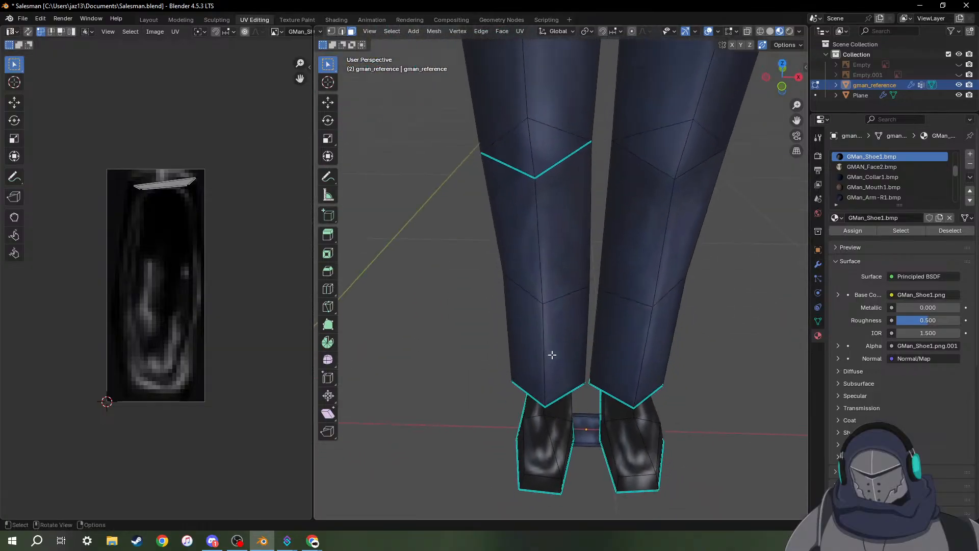
middle_click_drag(553, 355, 506, 252)
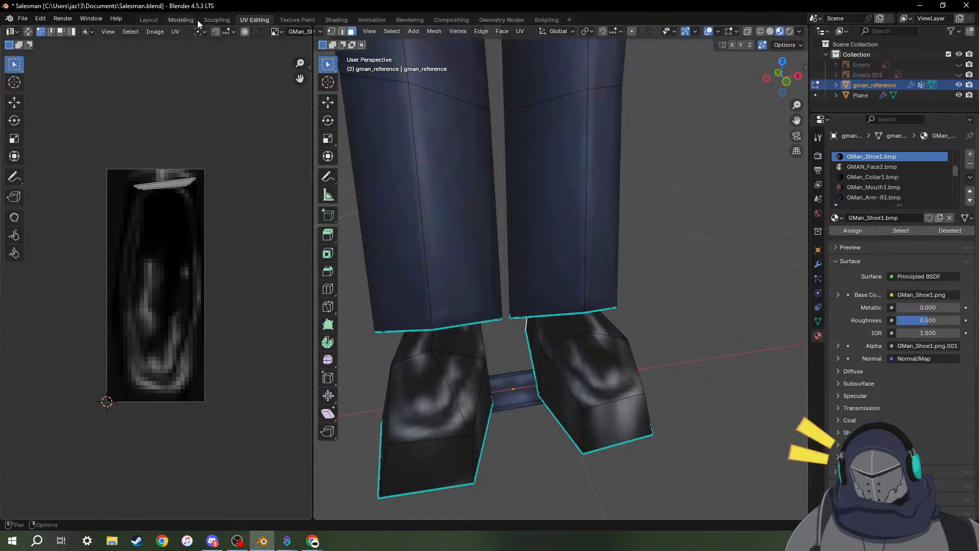
Return to the Layout workspace and switch from gman_reference to editing the salesman mesh.
left_click(149, 19)
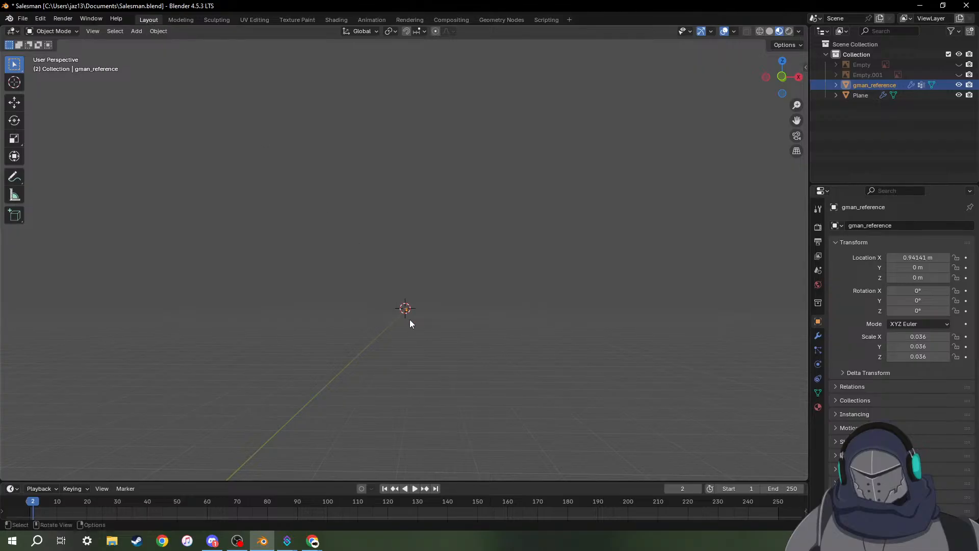
scroll(410, 319, "up", 5)
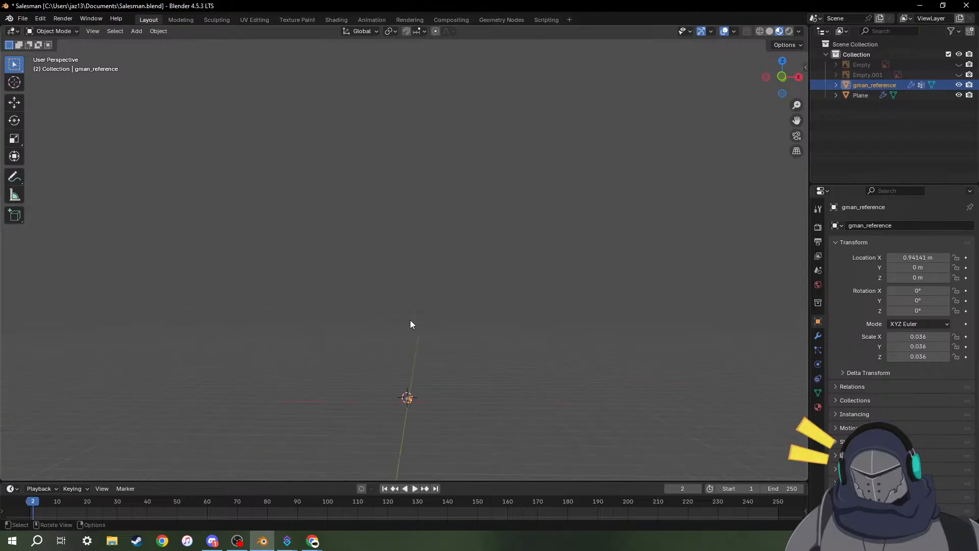
middle_click(409, 396, "alt")
scroll(409, 396, "up", 1, "alt")
scroll(399, 270, "up", 18)
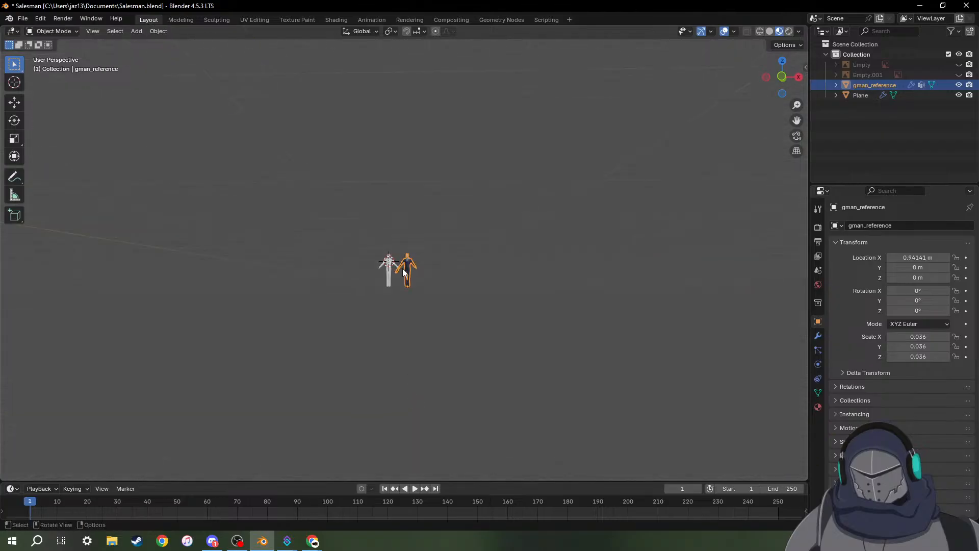
scroll(332, 301, "up", 6)
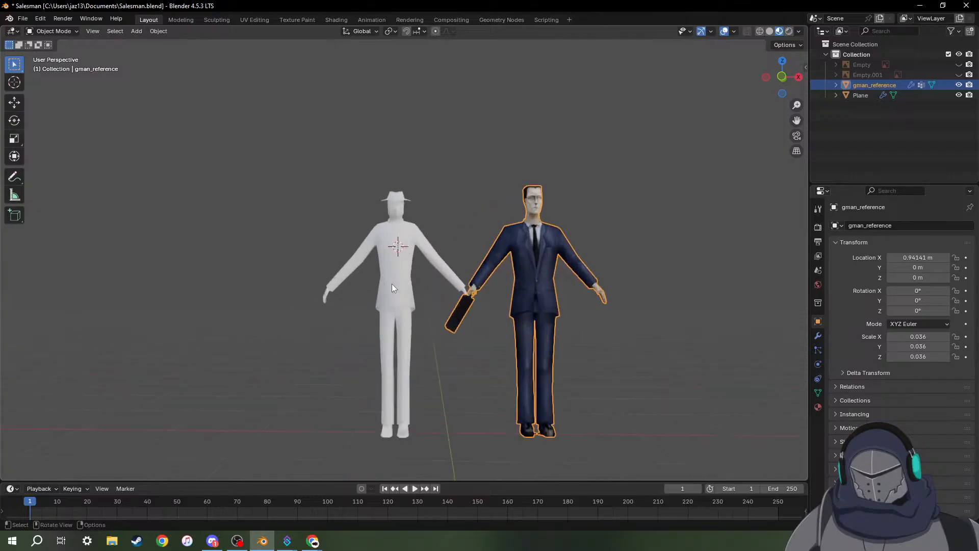
left_click(397, 273)
key("Tab")
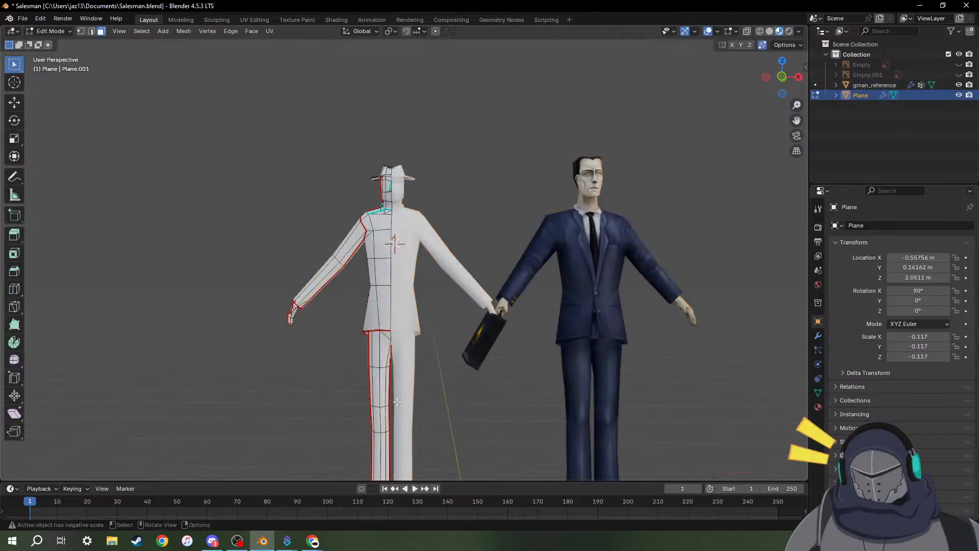
Move the sole vertex on the outer side of the salesman's shoe, behind the toe, slightly inward along the global X axis.
middle_click_drag(387, 466, 391, 270, "shift")
scroll(389, 289, "up", 6)
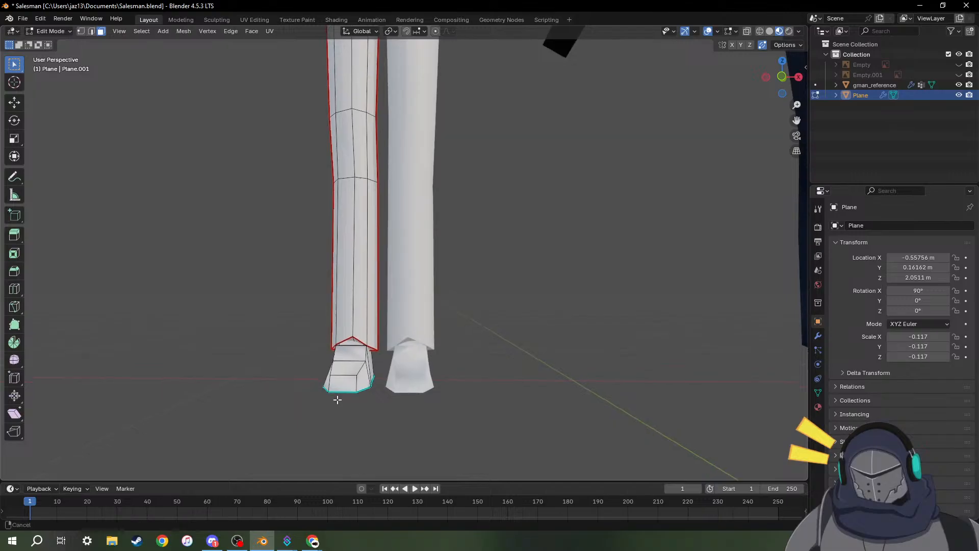
middle_click_drag(369, 340, 379, 385)
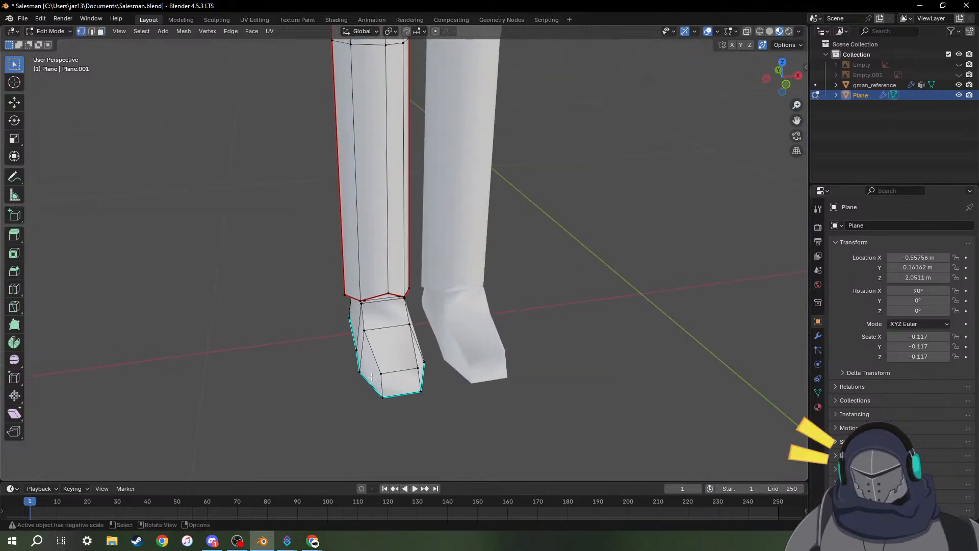
scroll(341, 375, "up", 2)
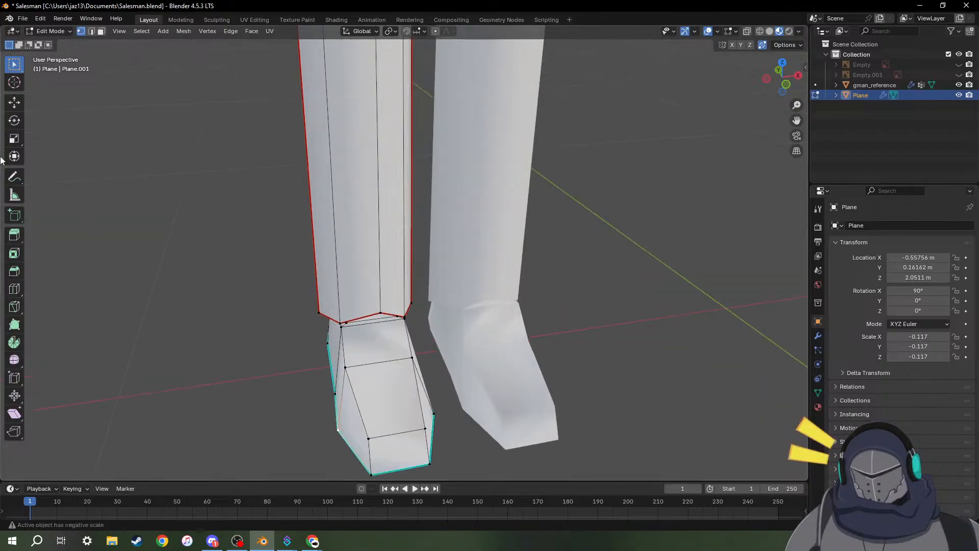
key("g")
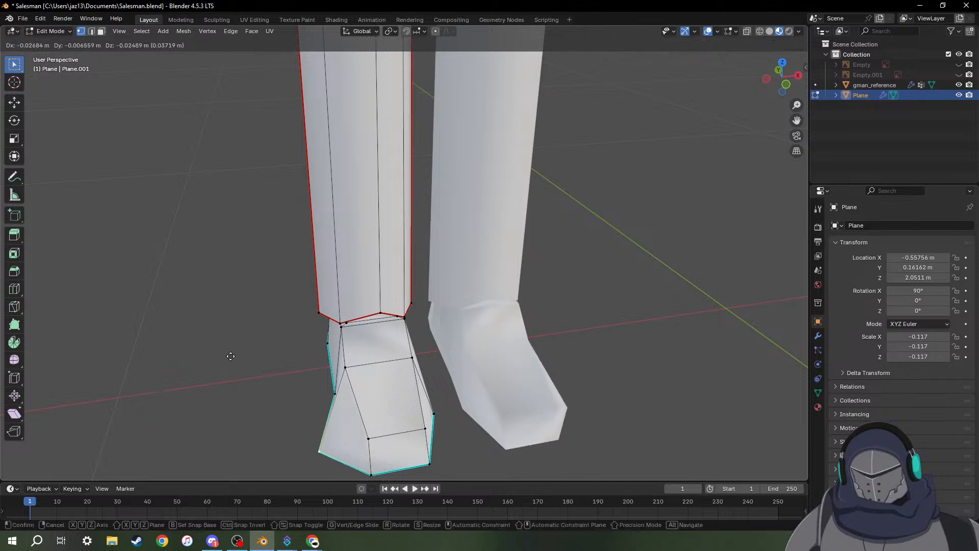
key("x")
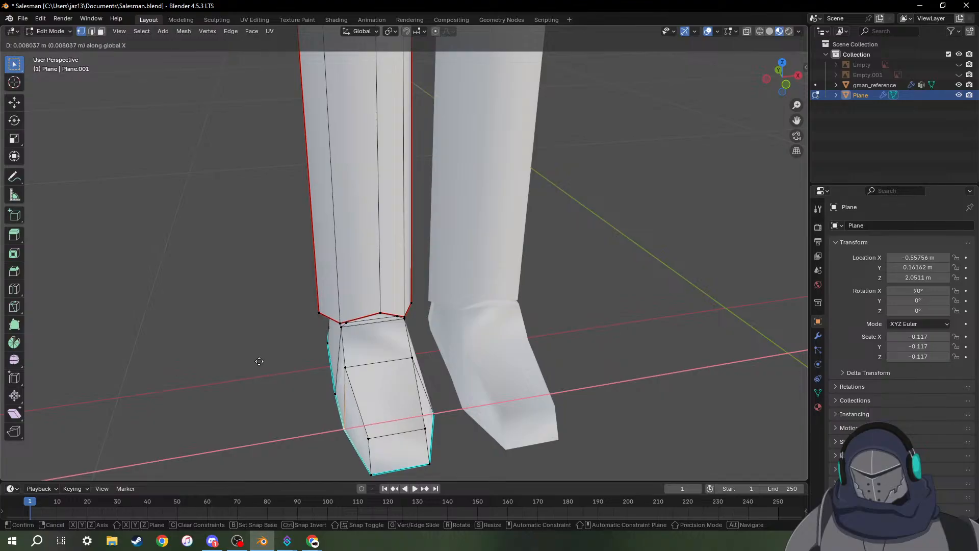
left_click(263, 363)
Move the matching sole vertex on the shoe's inner side slightly inward along the global X axis.
middle_click_drag(359, 406, 385, 416)
right_click(410, 417)
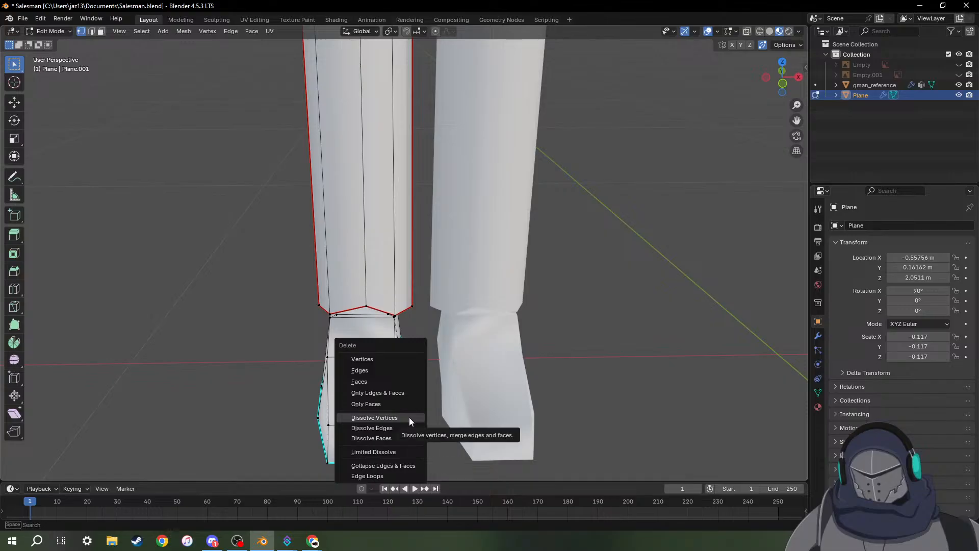
key("Escape")
key("g")
key("x")
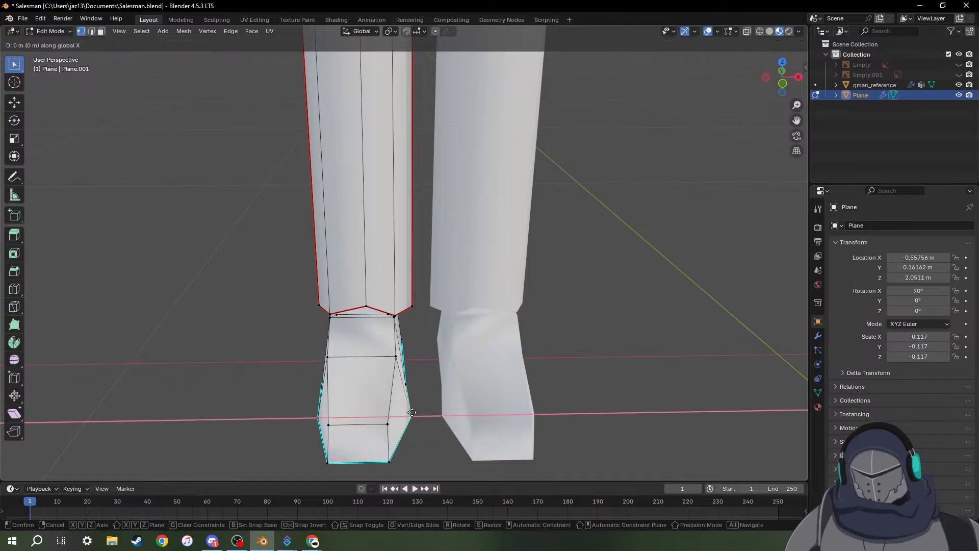
left_click(404, 412)
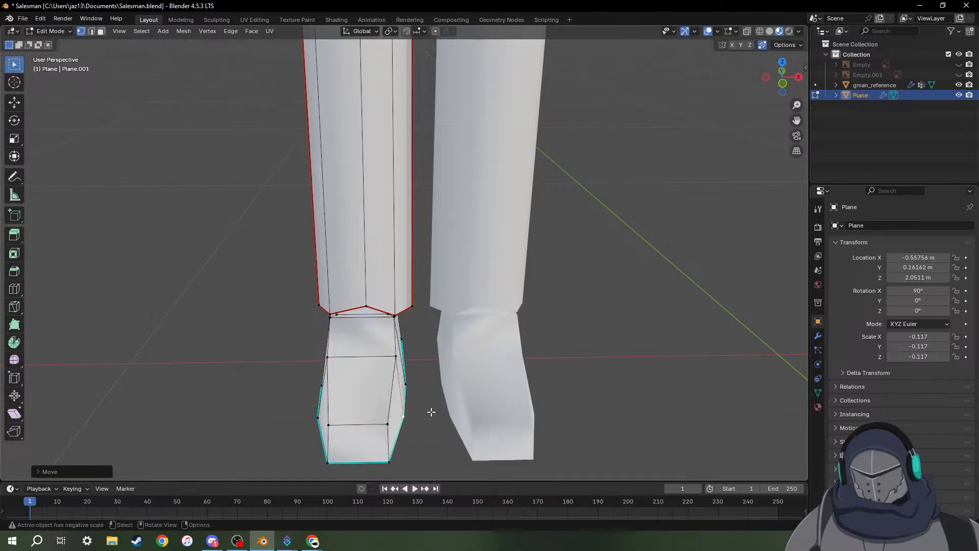
Move the top front edge of the shoe's toe slightly forward along the Y axis with the Move tool.
middle_click_drag(434, 408, 463, 375)
left_click_drag(551, 322, 574, 350)
middle_click_drag(573, 350, 509, 356)
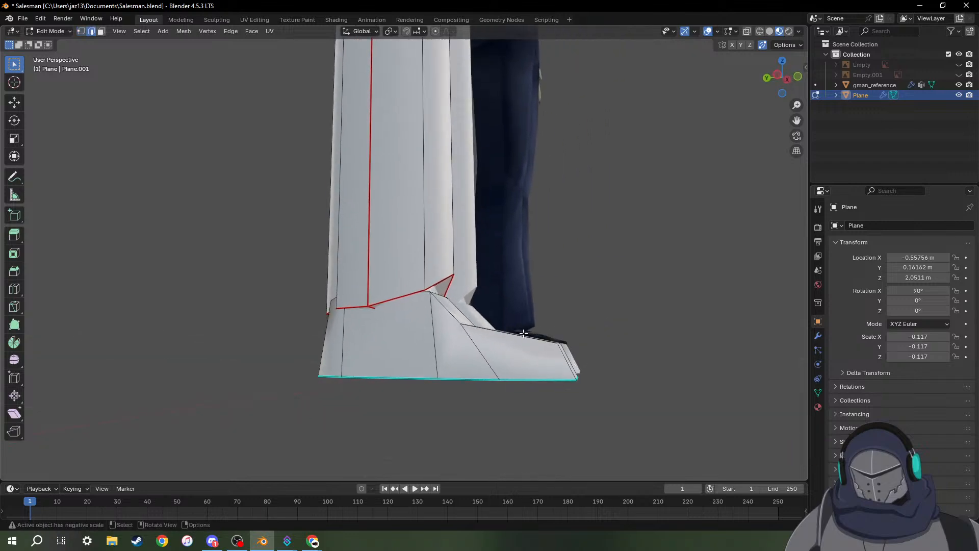
left_click(21, 105)
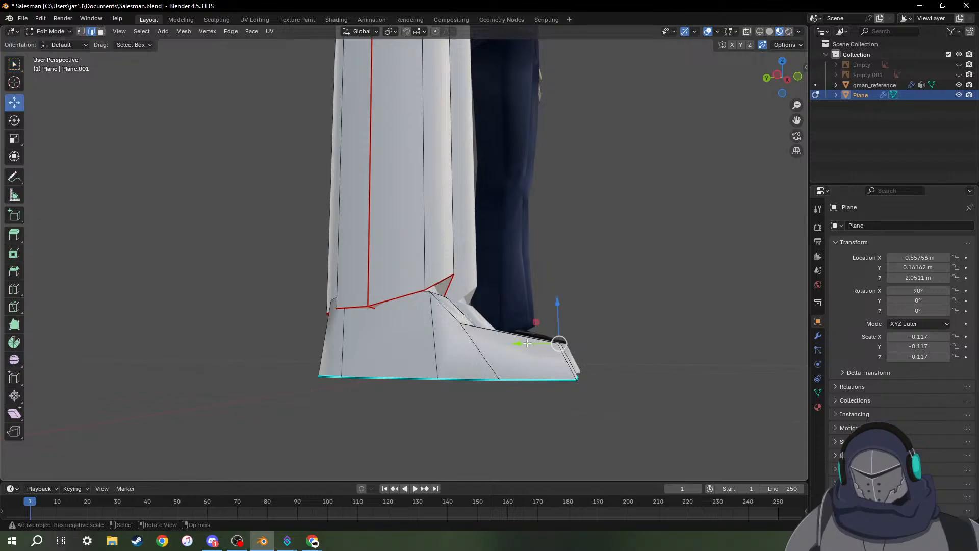
left_click_drag(527, 342, 532, 344)
Try to move the edge across the shoe's instep back and down.
middle_click_drag(532, 345, 488, 341)
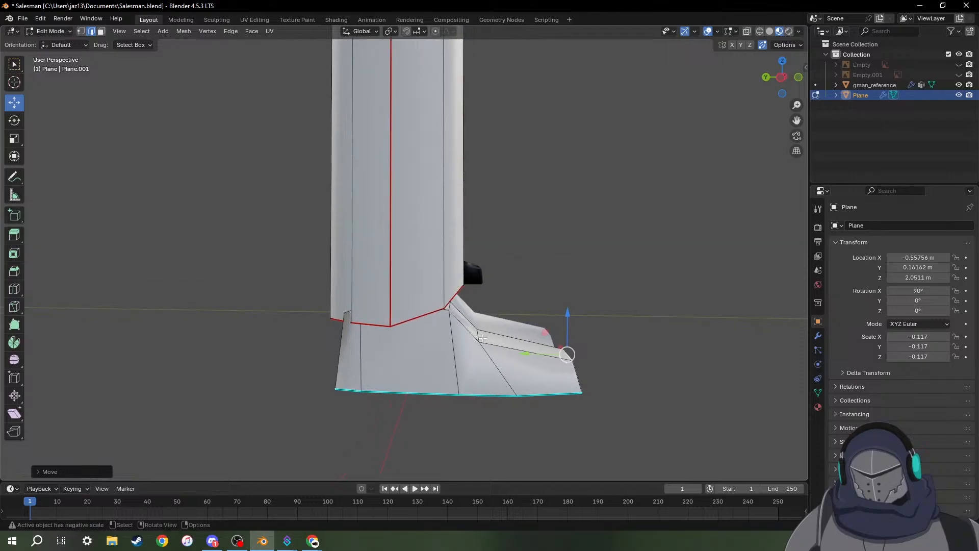
left_click_drag(478, 323, 456, 342)
middle_click_drag(456, 343, 553, 310)
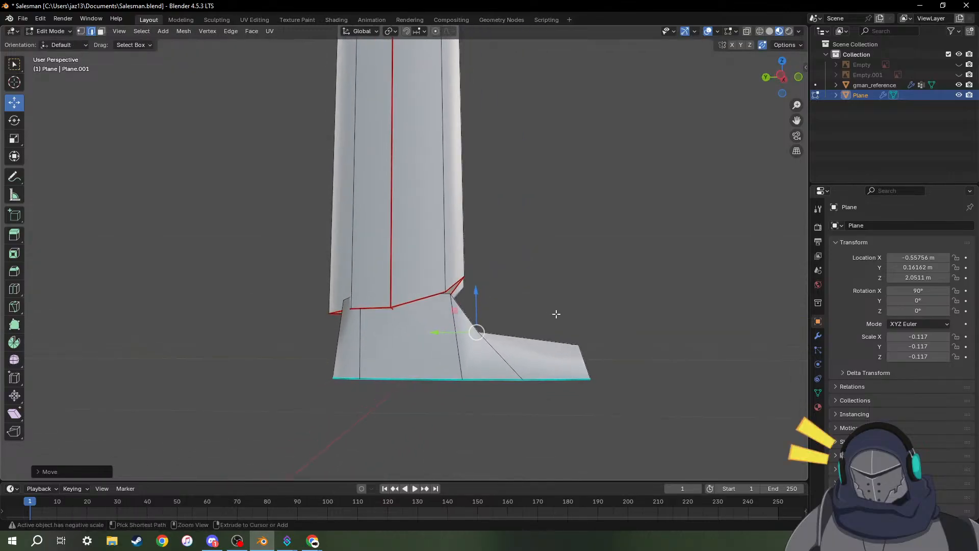
key("ctrl+z")
key("ctrl+z")
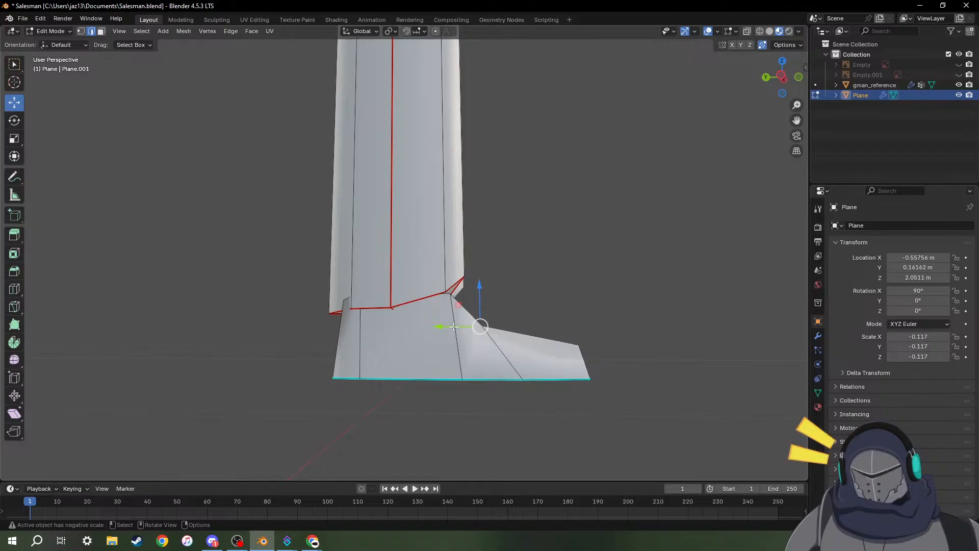
Nudge the shoe's instep edge slightly back along the Y axis and scale the front ankle edge to about 0.9.
left_click_drag(452, 327, 450, 326)
middle_click_drag(574, 302, 352, 307)
left_click(352, 307)
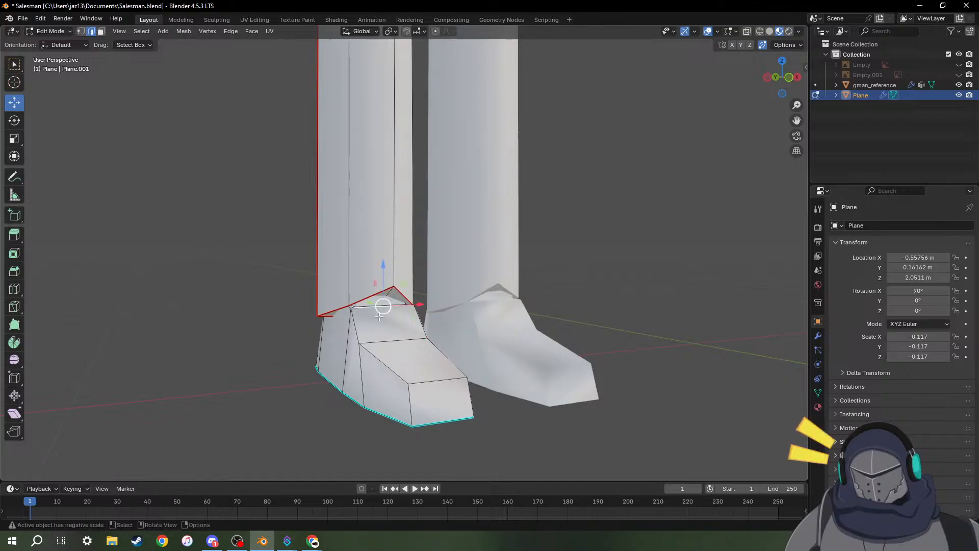
key("s")
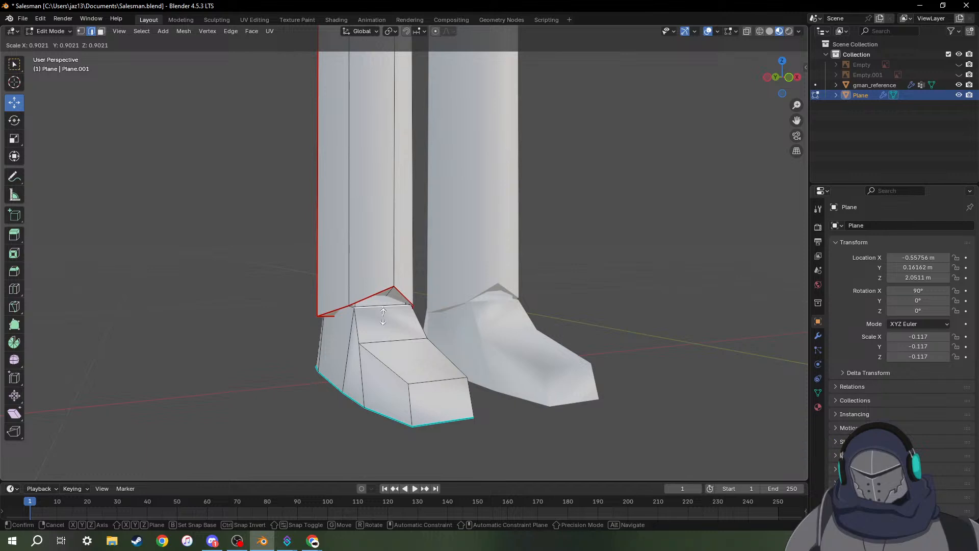
left_click(384, 316)
Scale the shoe's back ankle edge to about 0.91 and move it slightly forward along the Y axis.
middle_click_drag(383, 317, 266, 315)
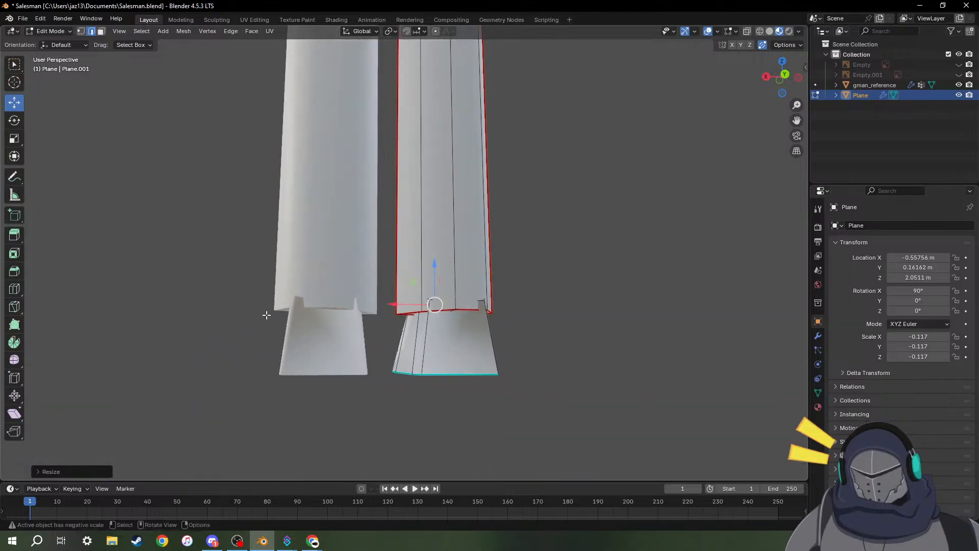
middle_click_drag(380, 305, 475, 307)
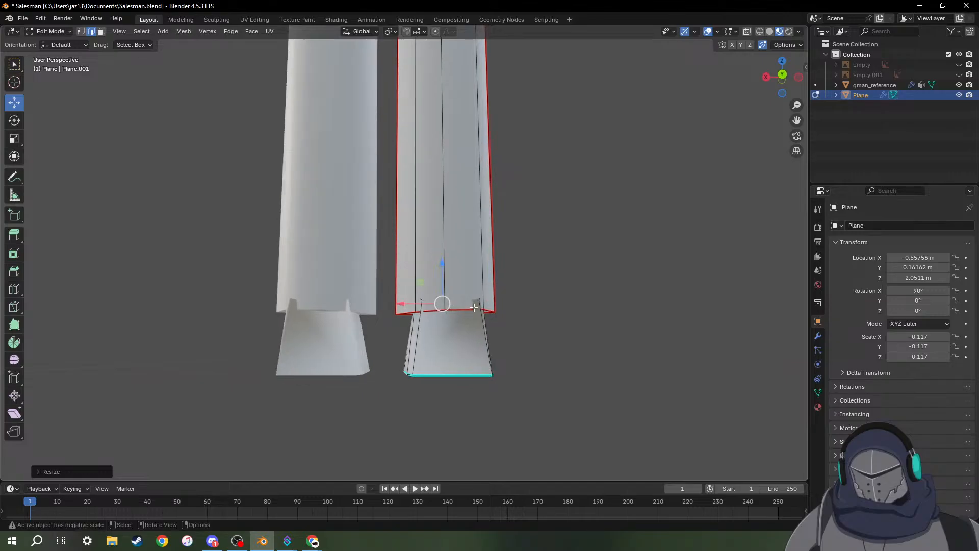
left_click(478, 301)
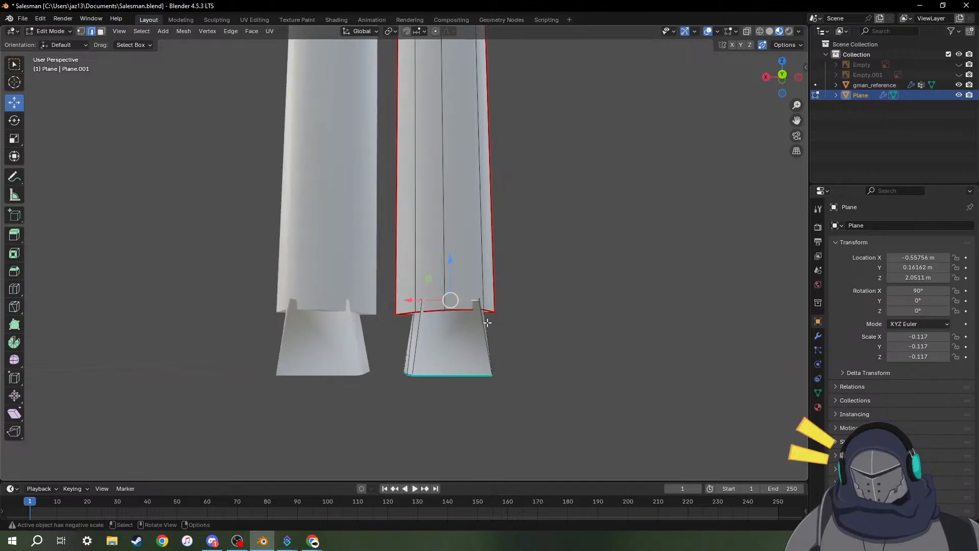
key("s")
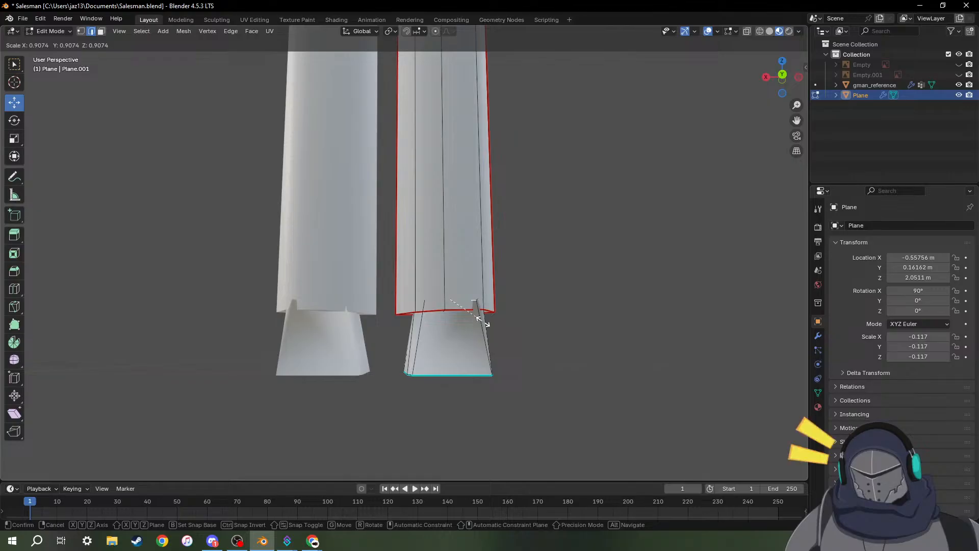
left_click(482, 320)
mouse_move(495, 321)
middle_mouse_down()
mouse_move(587, 327)
mouse_move(505, 306)
middle_mouse_up()
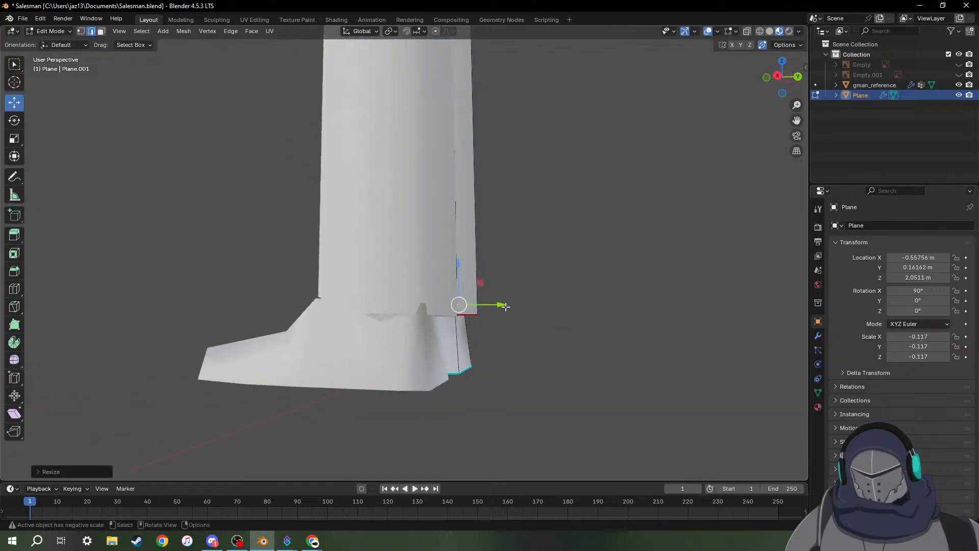
left_click_drag(502, 305, 495, 304)
Show the shoe's ankle edges hidden inside the trouser leg by switching the viewport to wireframe shading.
middle_click_drag(495, 305, 311, 312)
middle_click_drag(551, 311, 531, 331)
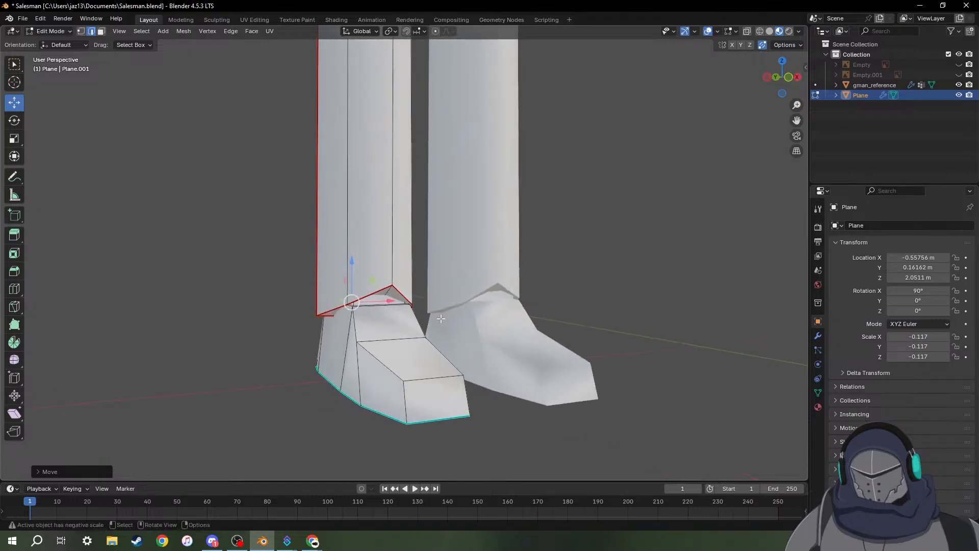
scroll(416, 299, "up", 4)
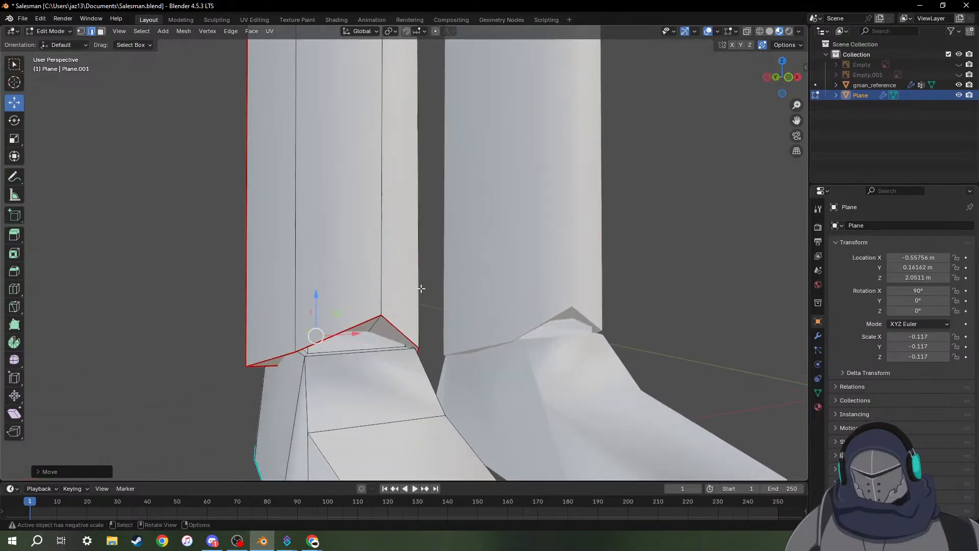
middle_click_drag(416, 301, 387, 313)
scroll(388, 317, "up", 3)
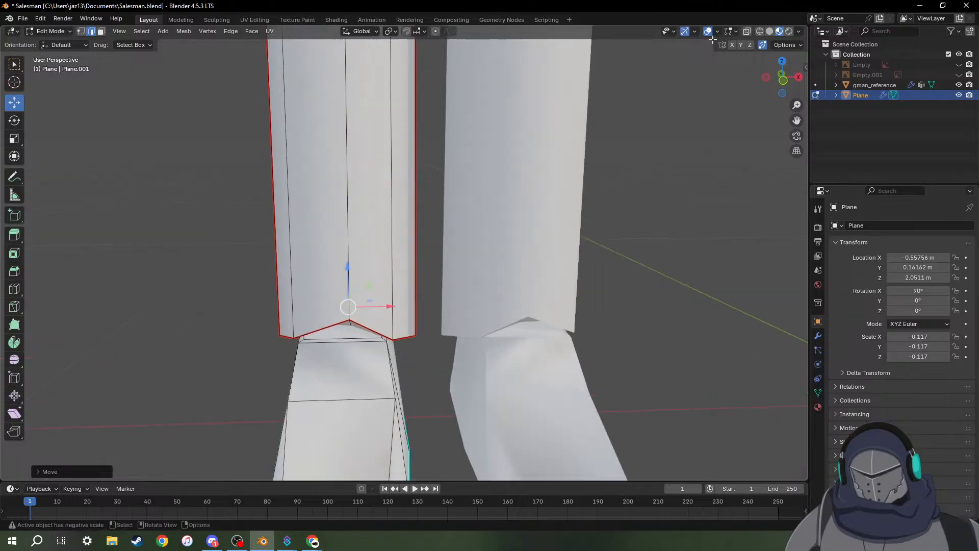
left_click(760, 31)
mouse_move(492, 289)
middle_mouse_down()
mouse_move(514, 280)
mouse_move(500, 297)
middle_mouse_up()
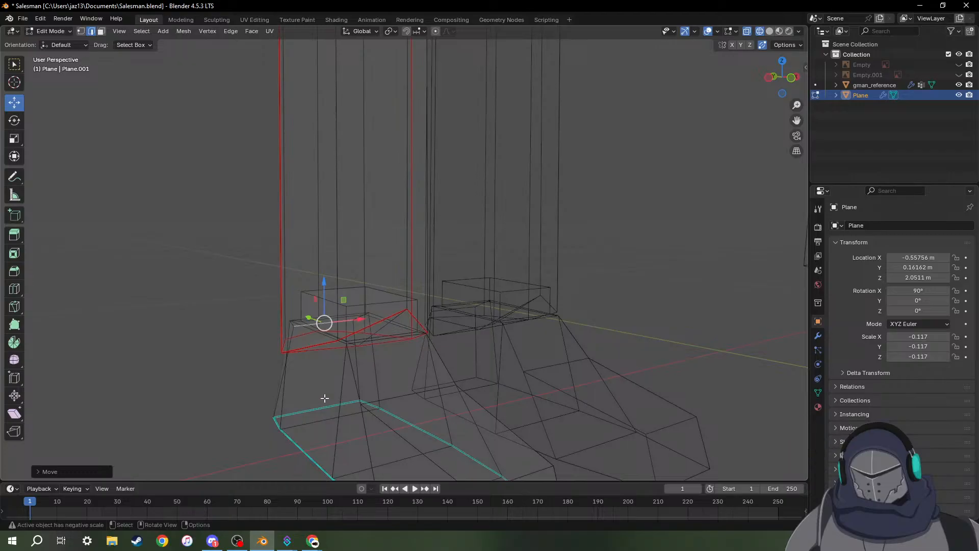
Mark the closed edge loop around the shoe's sole as a UV seam.
left_click(314, 410)
middle_click_drag(315, 424, 367, 441)
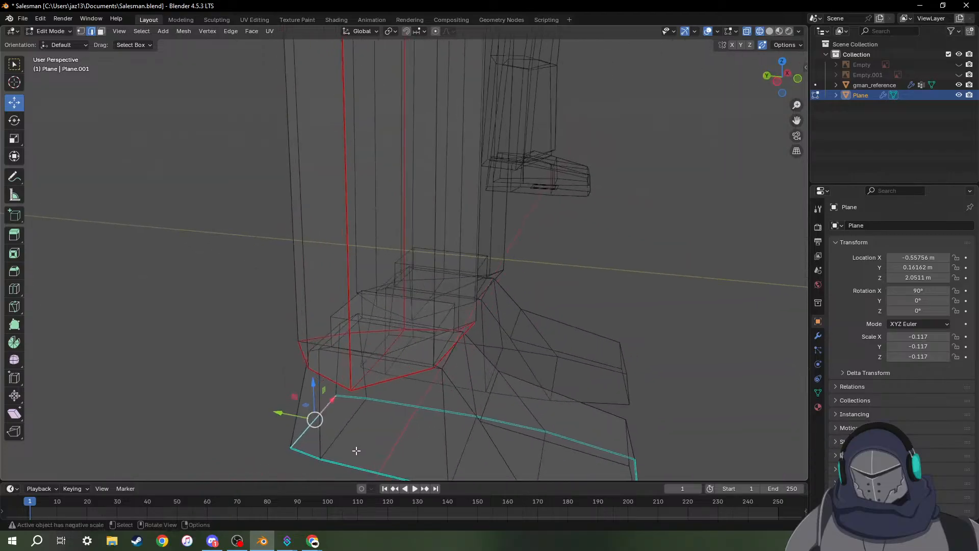
scroll(363, 455, "down", 2)
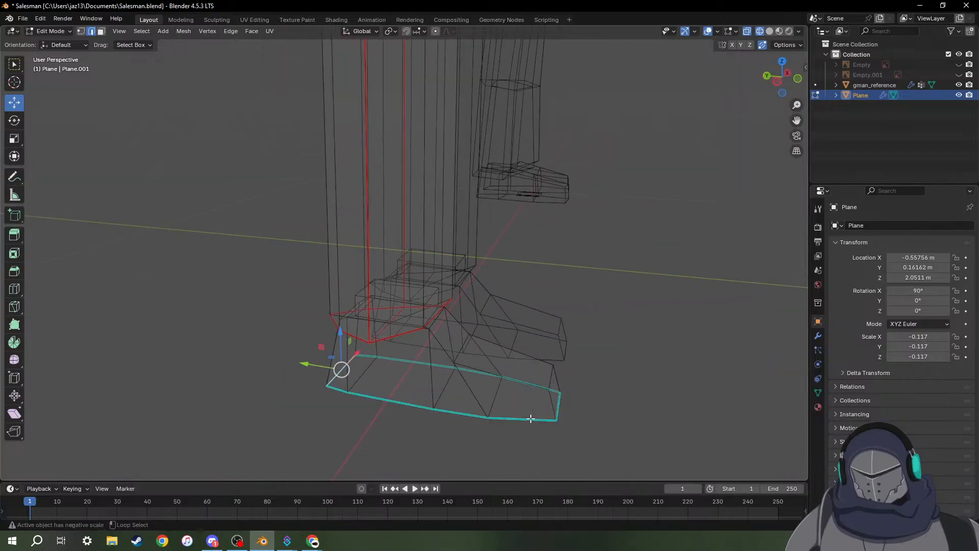
left_click(557, 407, "alt")
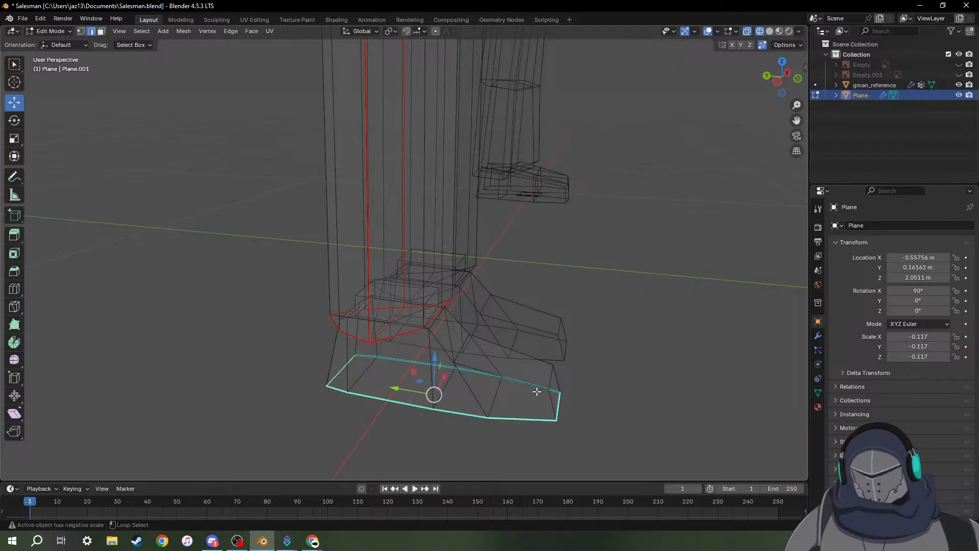
middle_click_drag(535, 390, 382, 316)
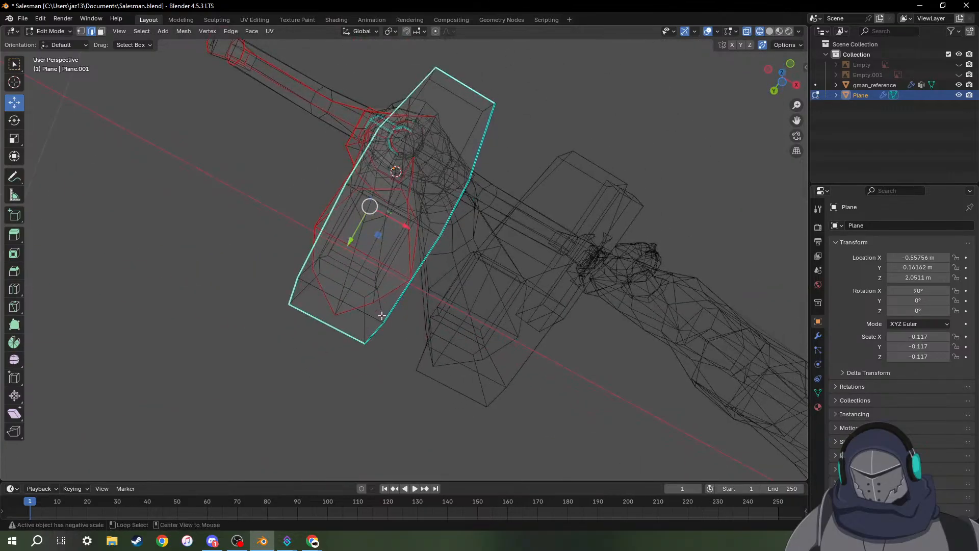
middle_click_drag(452, 233, 412, 312)
right_click(520, 278)
left_click(475, 278)
Mark the remaining hidden edges around the shoe's ankle, inside the trouser hem, as a UV seam.
left_click(327, 369)
left_click(318, 365, "shift")
right_click(413, 312)
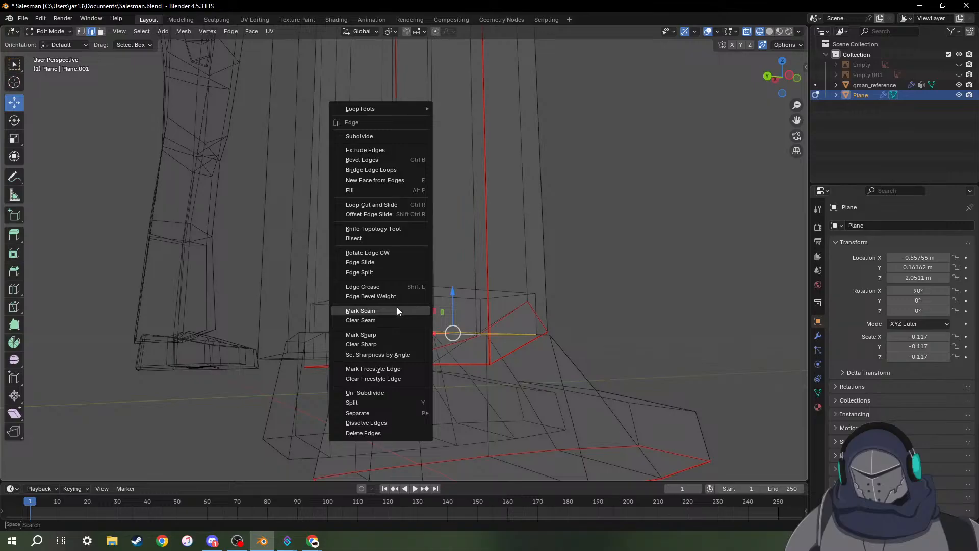
left_click(397, 307)
middle_click_drag(592, 318, 487, 170)
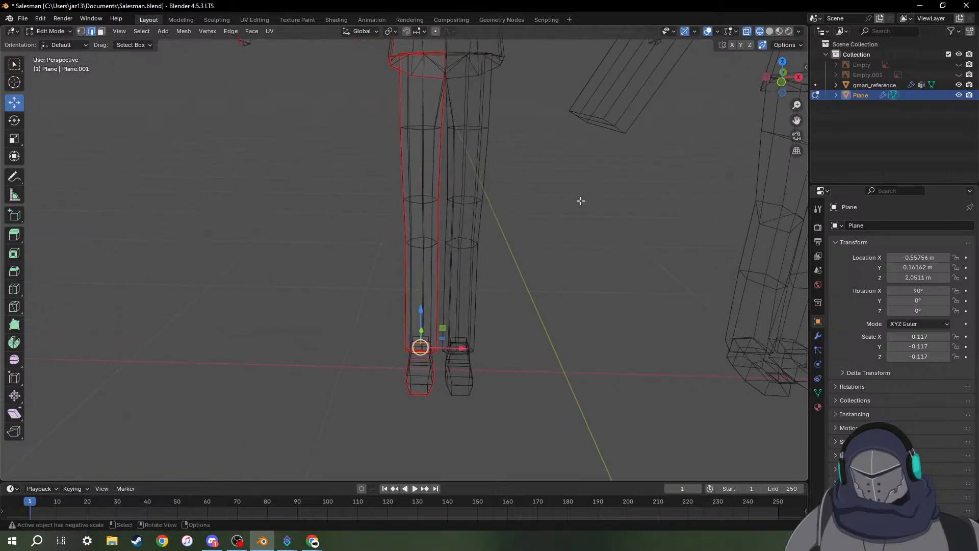
Leave Edit Mode, preview the figures in material preview and rendered shading, and return the viewport to solid shading.
left_click(773, 32)
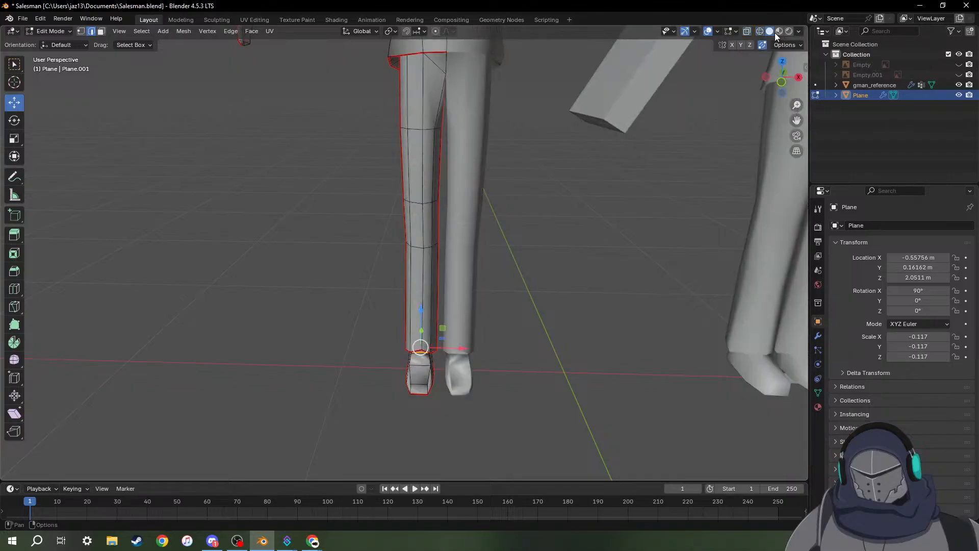
left_click(778, 32)
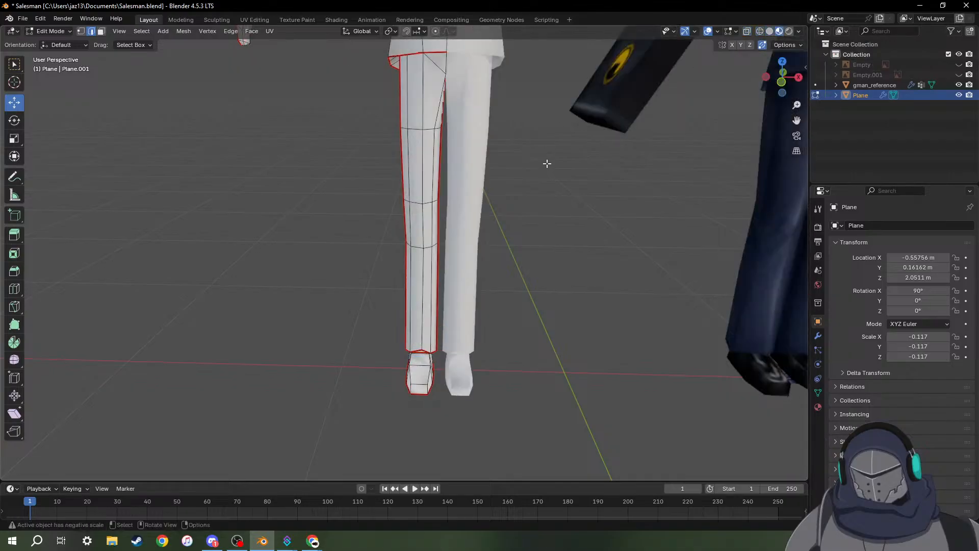
key("Tab")
middle_click_drag(520, 214, 519, 234)
middle_click_drag(493, 168, 837, 20, "shift")
left_click(790, 31)
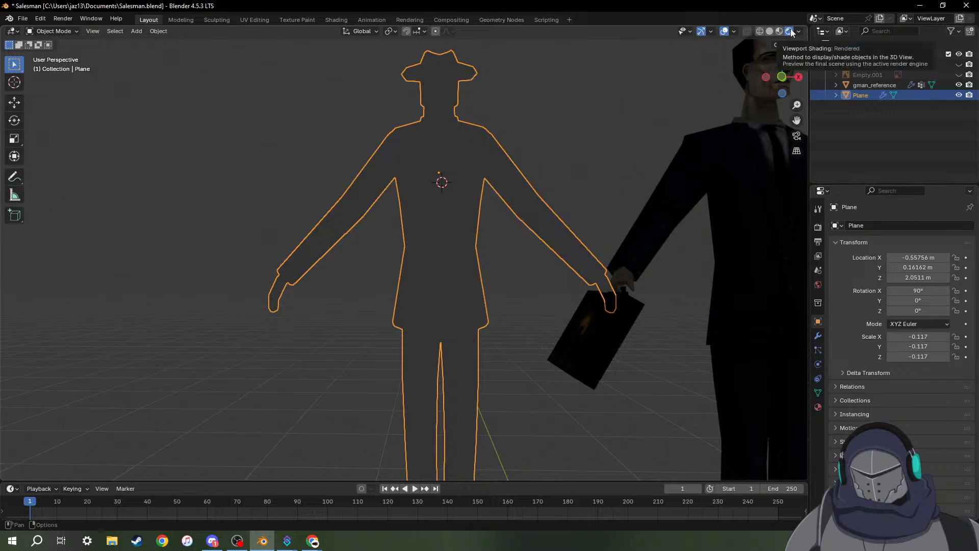
left_click(771, 31)
middle_click_drag(559, 94, 565, 121)
scroll(542, 144, "down", 3)
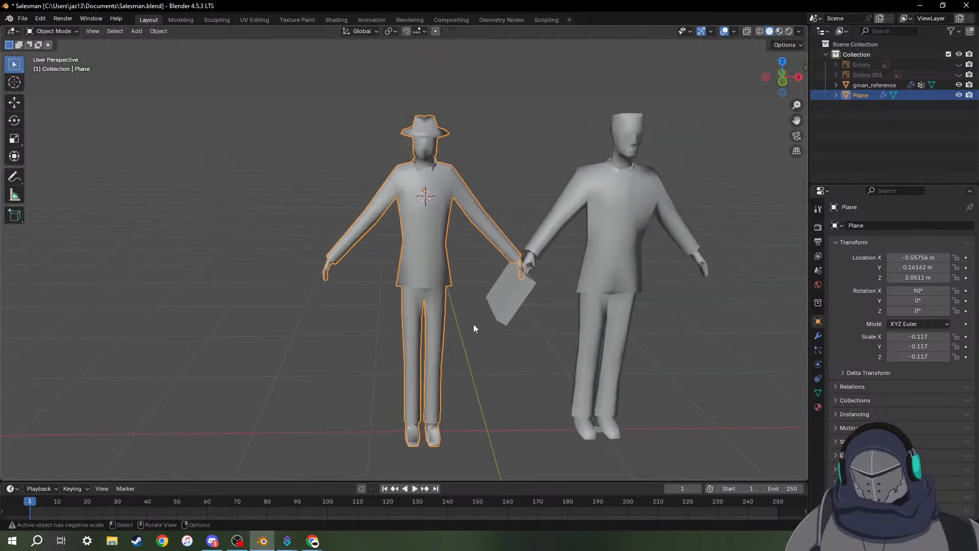
Hide the gman_reference object so that only the salesman remains in the viewport.
middle_click_drag(467, 394, 463, 376)
left_click(613, 255)
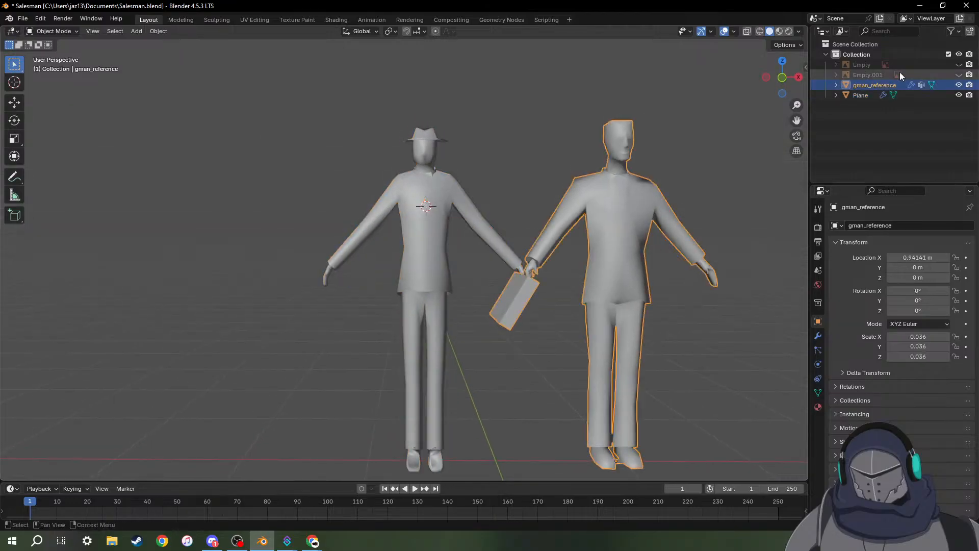
left_click(959, 85)
middle_click_drag(589, 159, 592, 183)
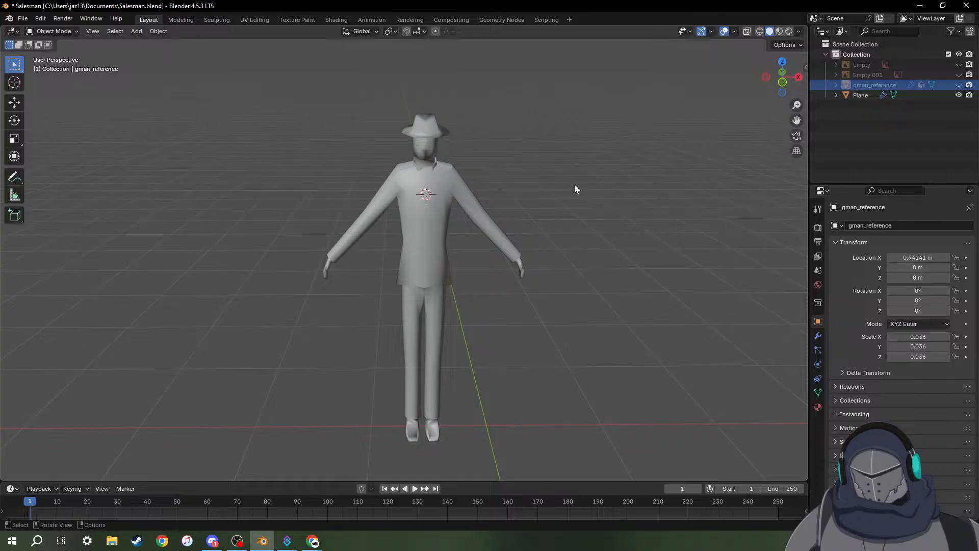
Capture a screen snip of the viewport area around the whole salesman figure and return to Blender.
key("super+shift+s")
left_click_drag(225, 81, 614, 466)
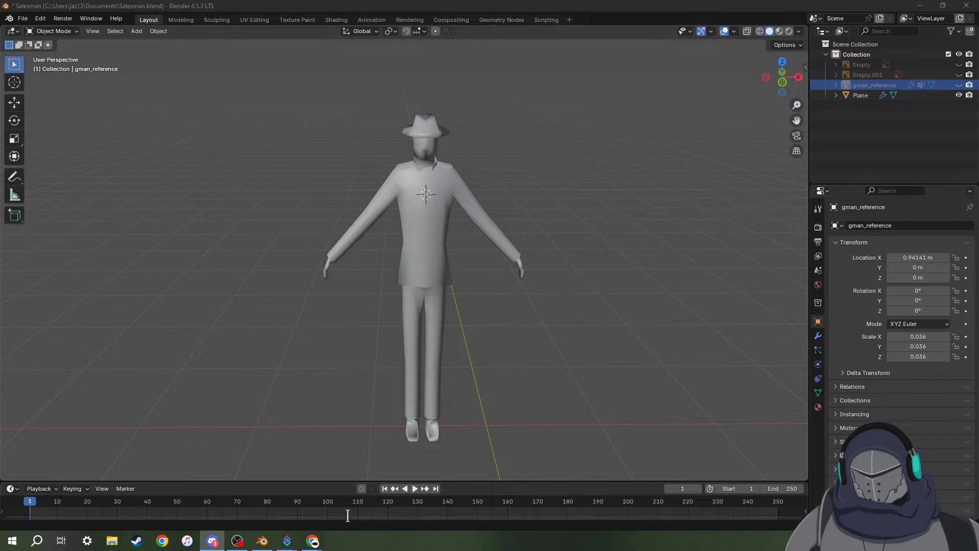
left_click(267, 546)
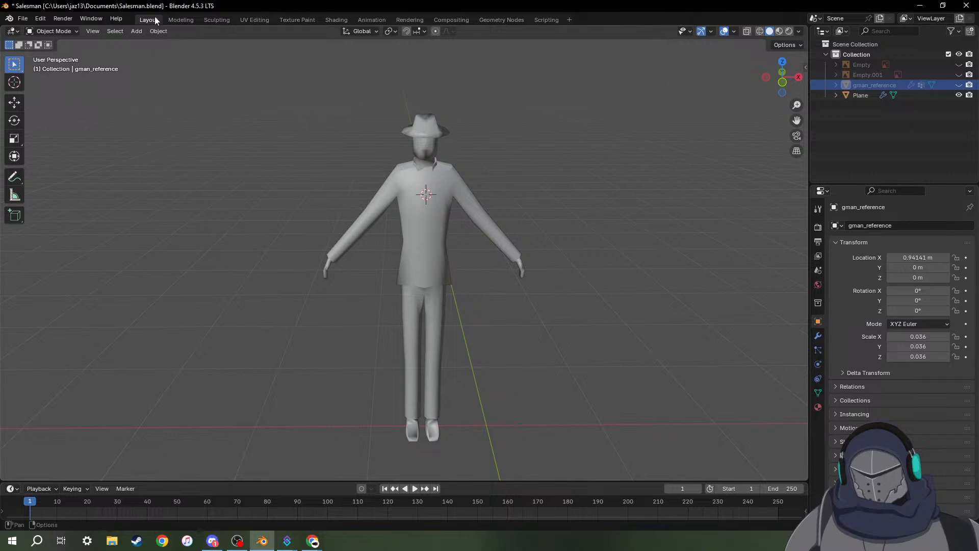
Switch to the Modeling workspace and examine the salesman's front, arms and hands from both sides.
left_click(181, 19)
scroll(397, 205, "down", 4)
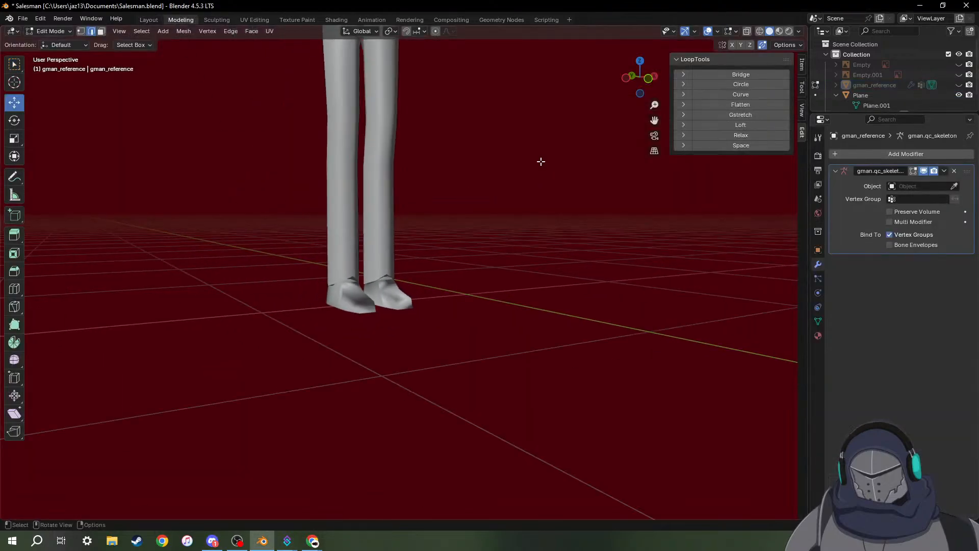
middle_click_drag(474, 125, 482, 348)
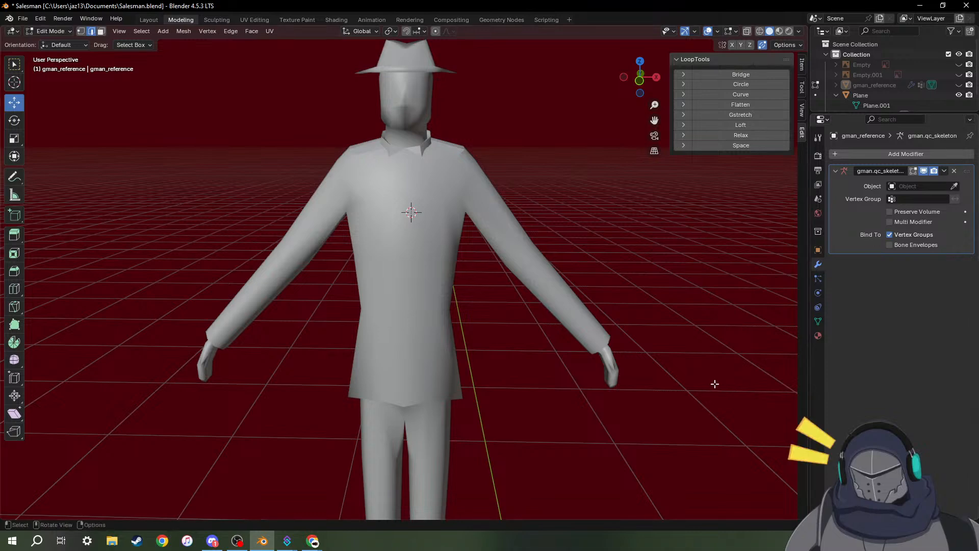
middle_click_drag(714, 385, 597, 361)
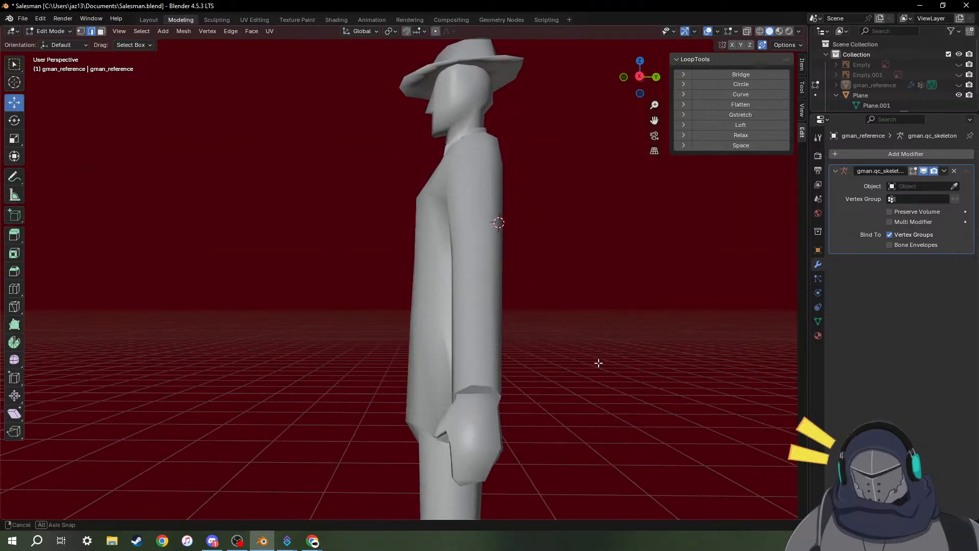
scroll(573, 419, "up", 1)
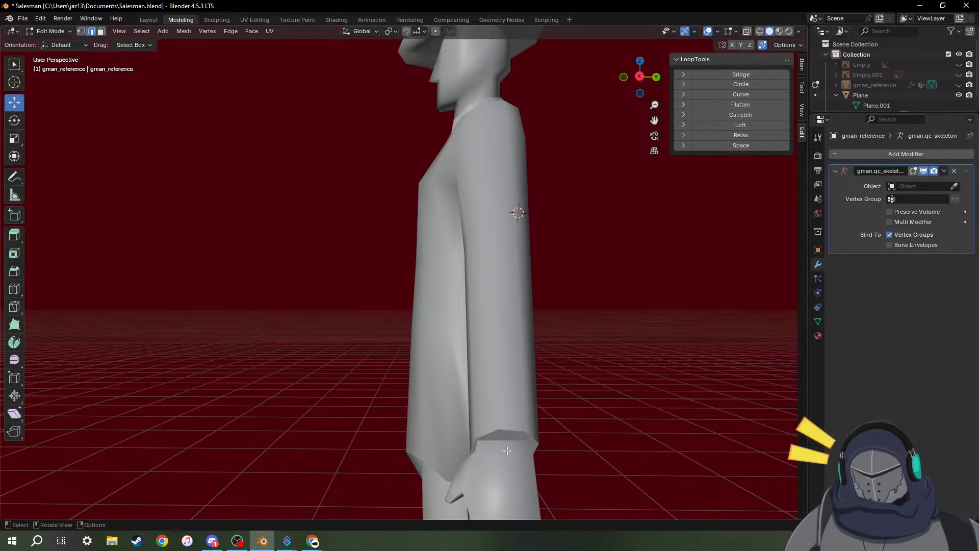
middle_click_drag(419, 315, 338, 446)
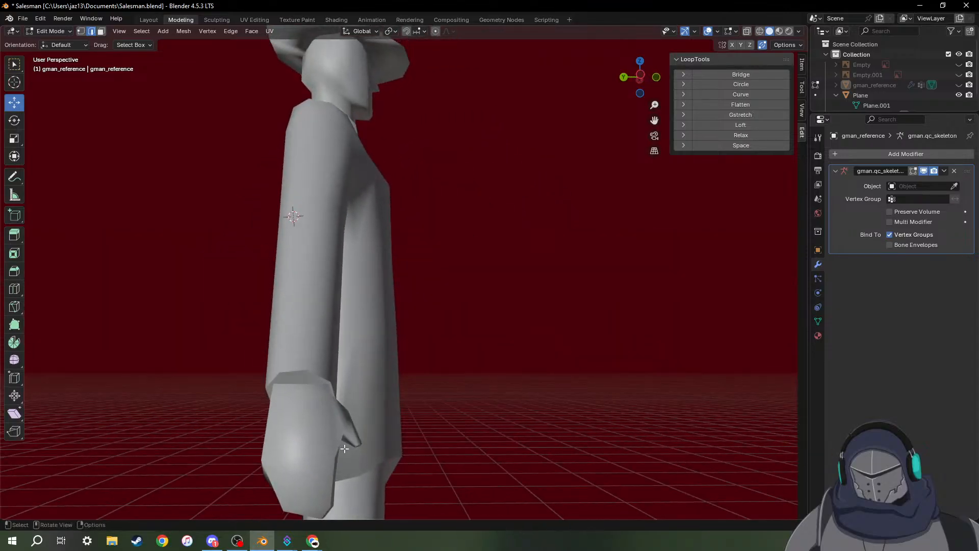
Switch editing from the reference object to the salesman's mesh, with the hand in close view.
key("Tab")
left_click(340, 415)
key("Tab")
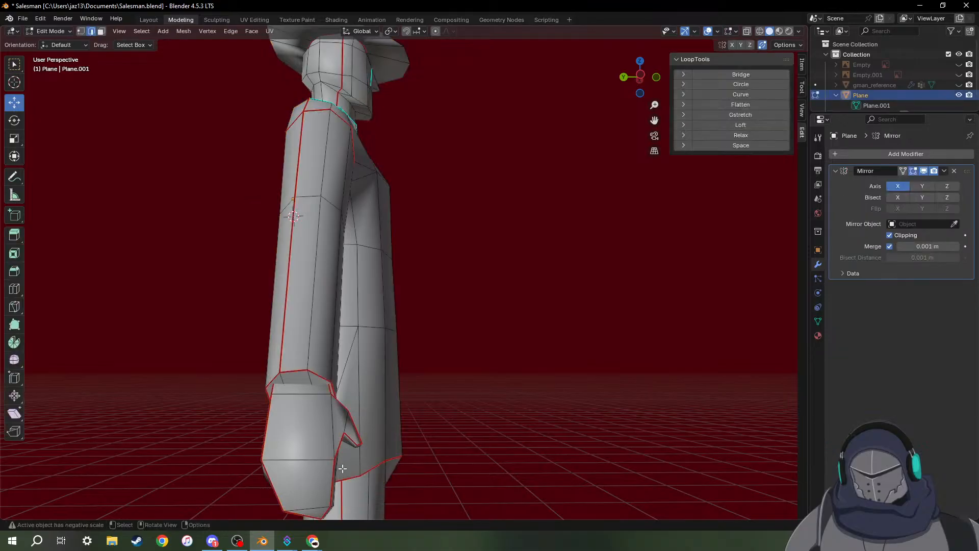
scroll(338, 465, "up", 4)
scroll(306, 477, "down", 2)
middle_click_drag(309, 474, 304, 442)
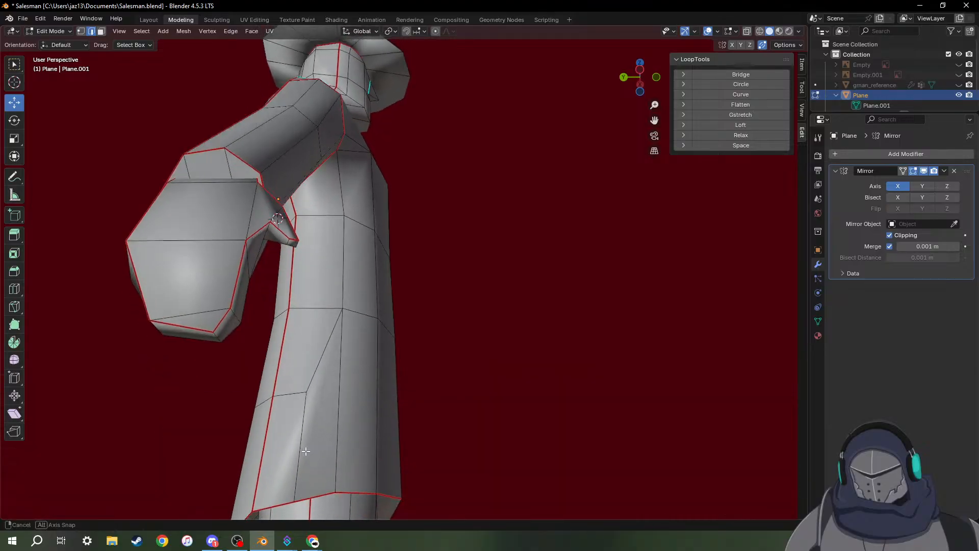
Move the edge between the thumb and palm back along the Y axis by about 0.005 m, plus another 0.002 m.
left_click(266, 231)
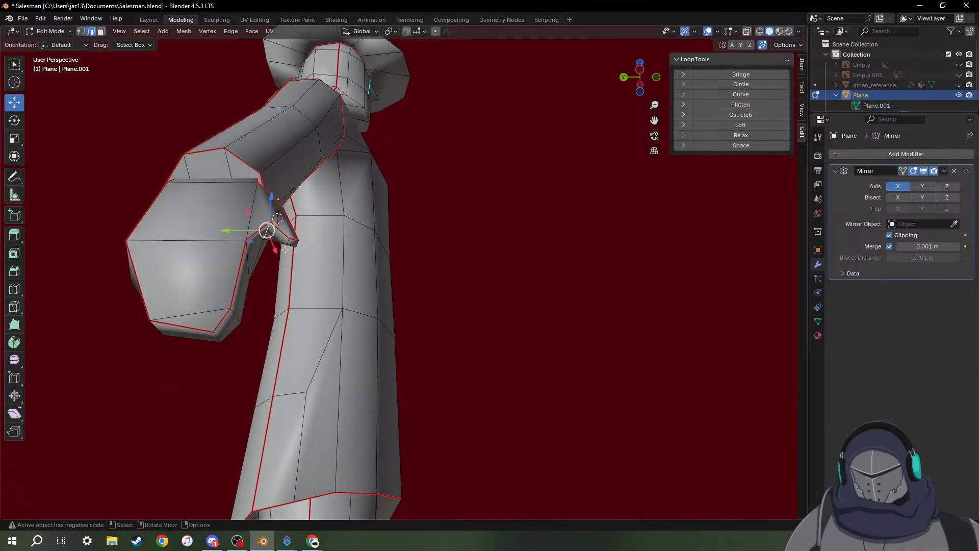
middle_click_drag(266, 230, 288, 260)
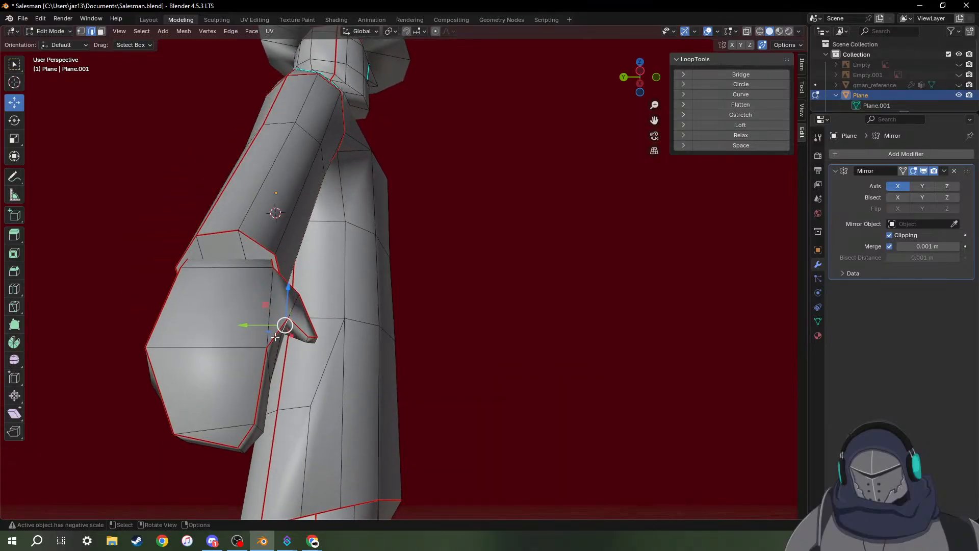
left_click_drag(270, 325, 264, 325)
middle_click_drag(287, 363, 315, 424)
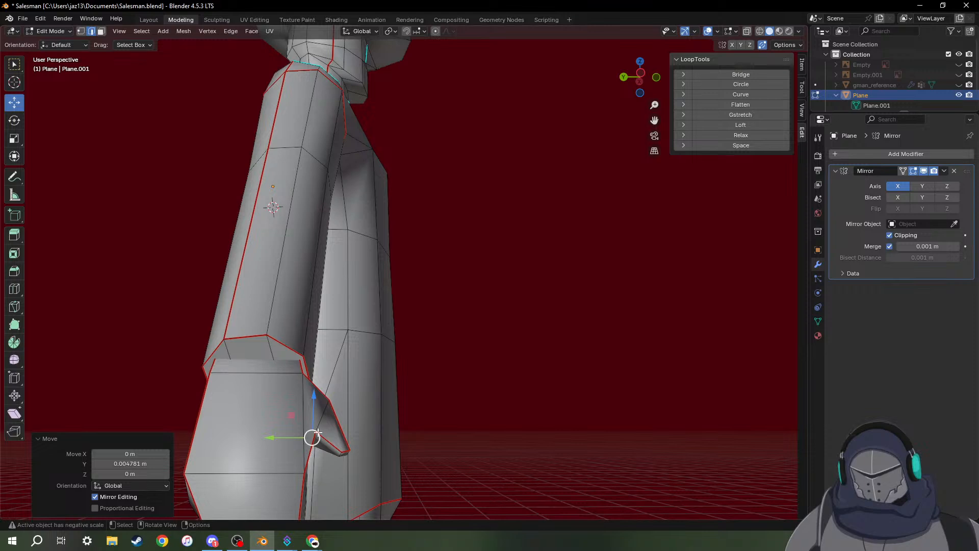
left_click_drag(311, 414, 401, 423)
Leave Edit Mode and examine the reshaped hand and the whole figure from several angles.
middle_click_drag(428, 420, 251, 411)
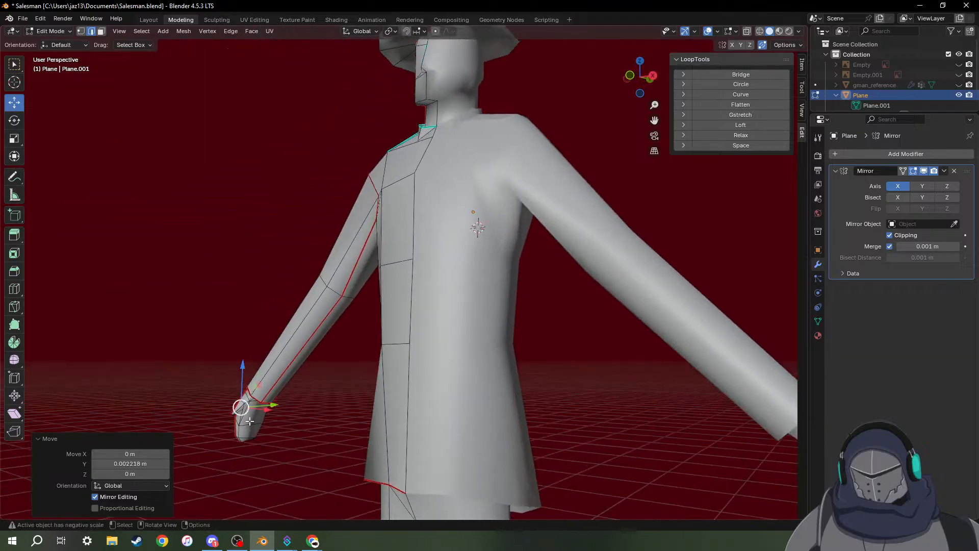
middle_click_drag(180, 502, 331, 352, "shift")
middle_click_drag(287, 425, 322, 399)
scroll(390, 362, "up", 6)
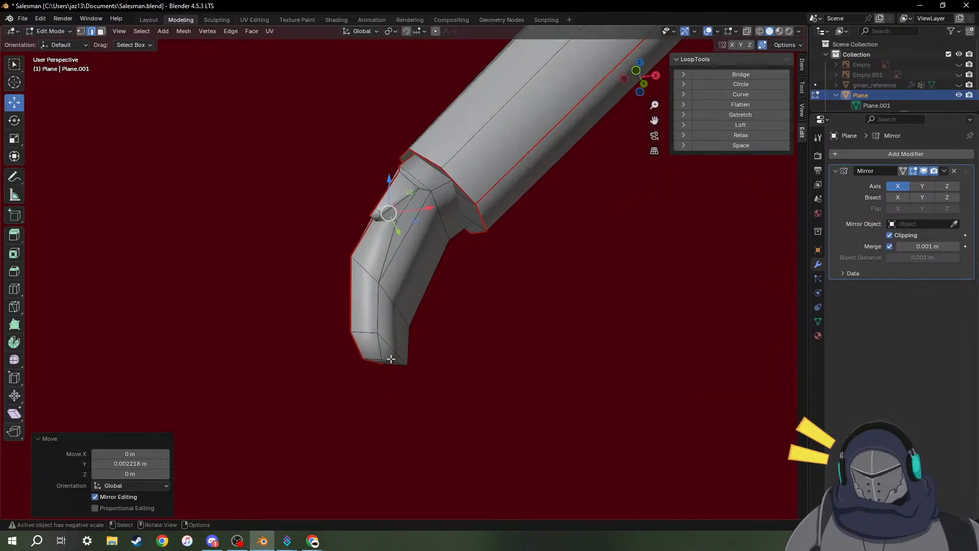
middle_click_drag(390, 358, 523, 386)
key("Tab")
scroll(582, 320, "down", 6)
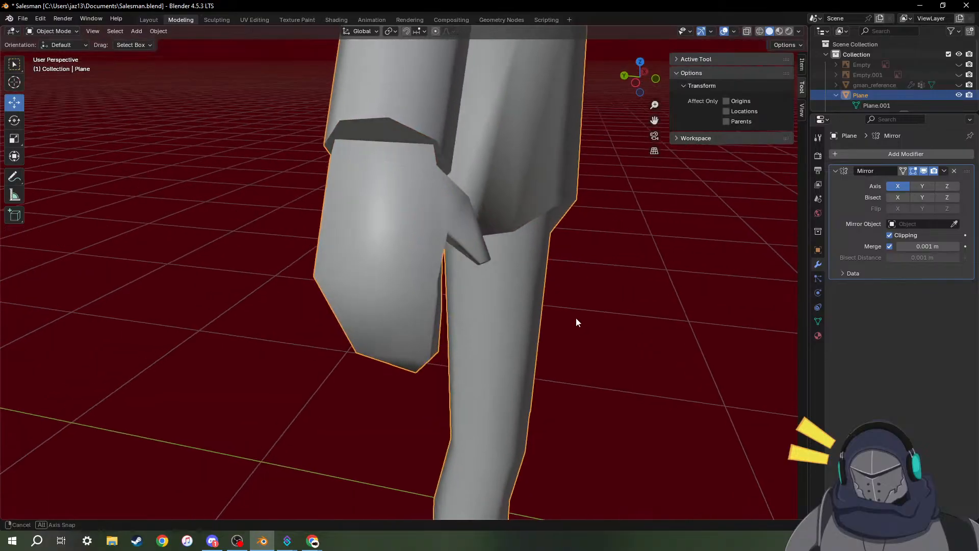
scroll(572, 329, "down", 3)
middle_click_drag(535, 345, 503, 370)
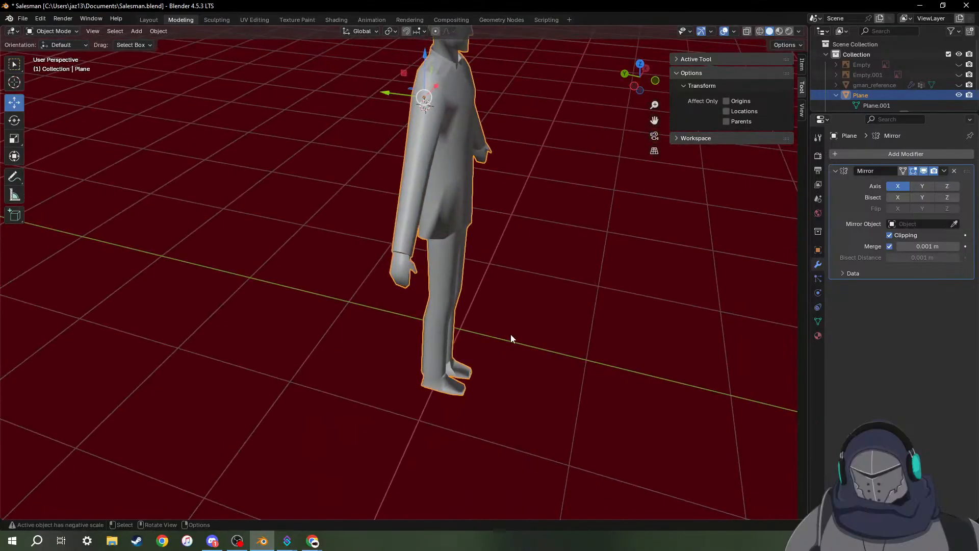
scroll(420, 262, "up", 5)
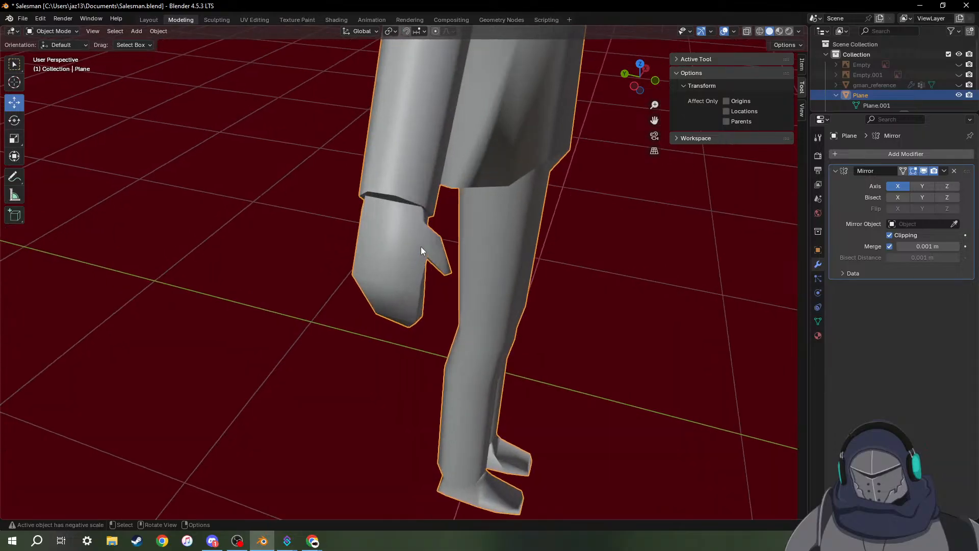
middle_click_drag(421, 246, 412, 192)
scroll(411, 191, "down", 5)
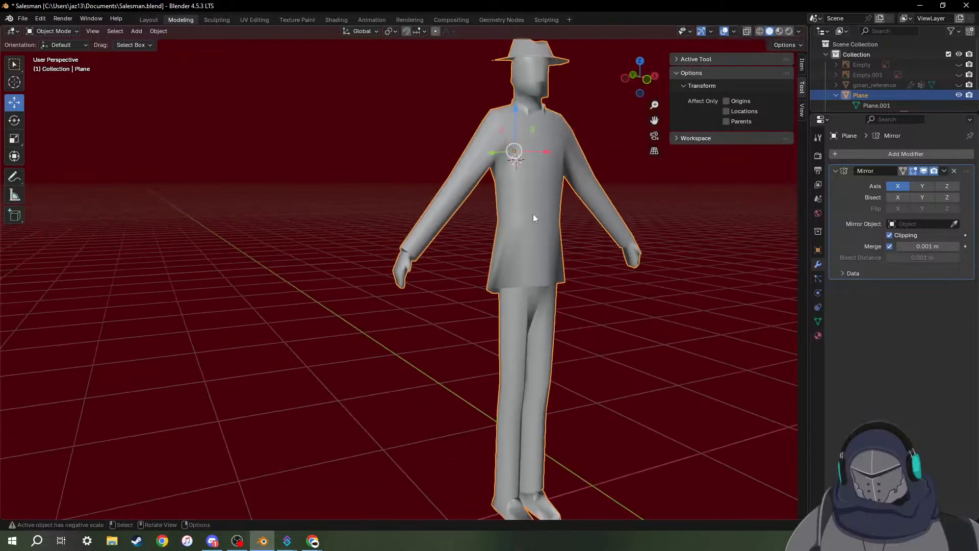
middle_click_drag(533, 213, 512, 258)
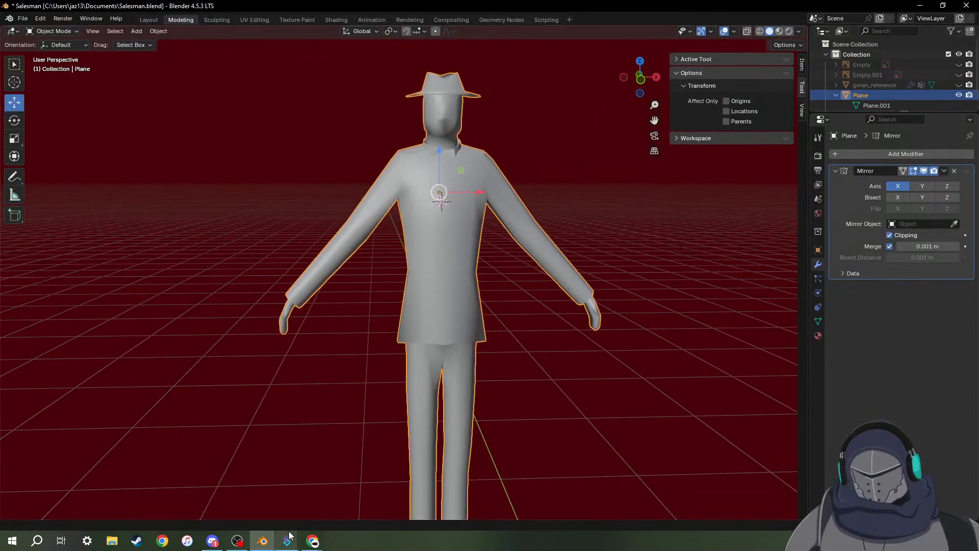
left_click(212, 541)
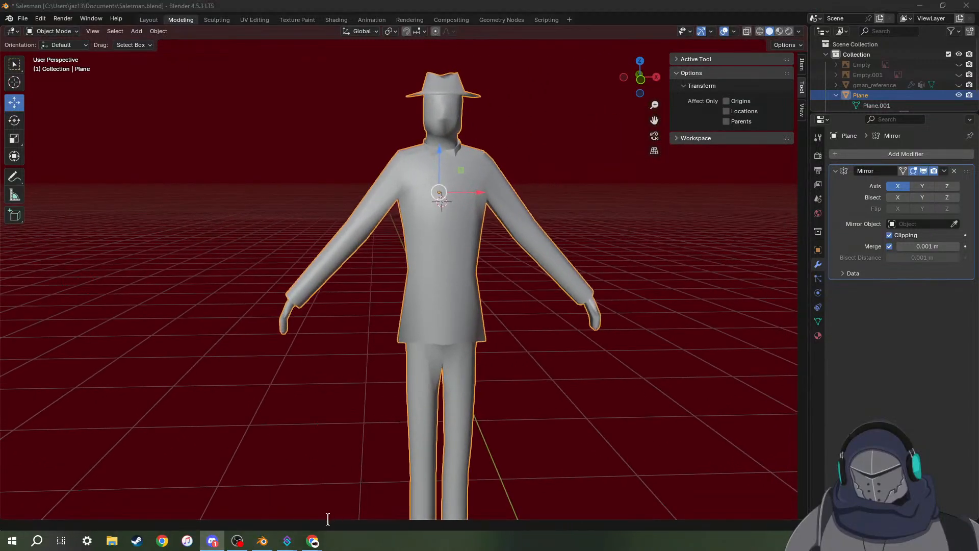
mouse_move(211, 543)
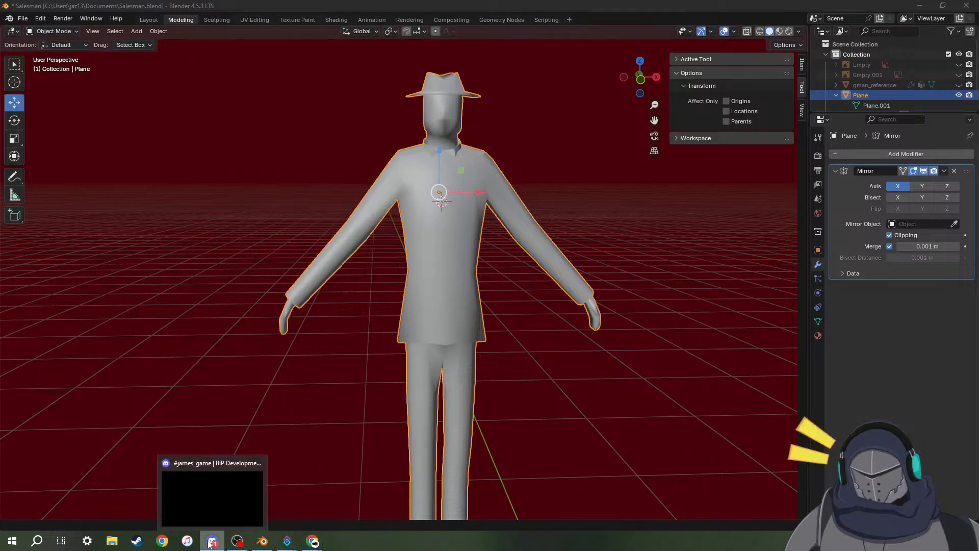
left_click(262, 541)
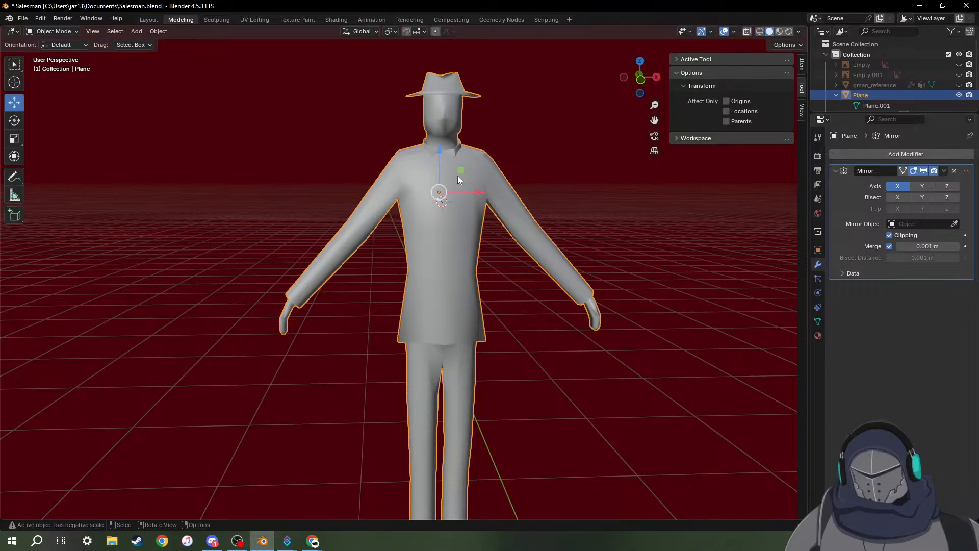
Open the UV Editing workspace with the salesman's mesh selected.
left_click(254, 19)
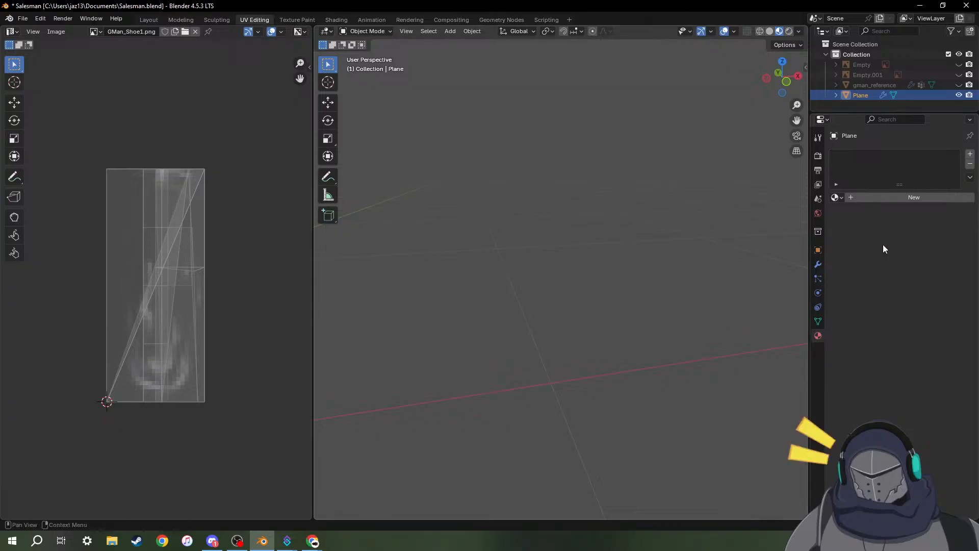
Put the salesman's mesh into Edit Mode in the Modeling workspace, then return to the UV Editing workspace with the whole figure in view.
scroll(406, 264, "down", 9)
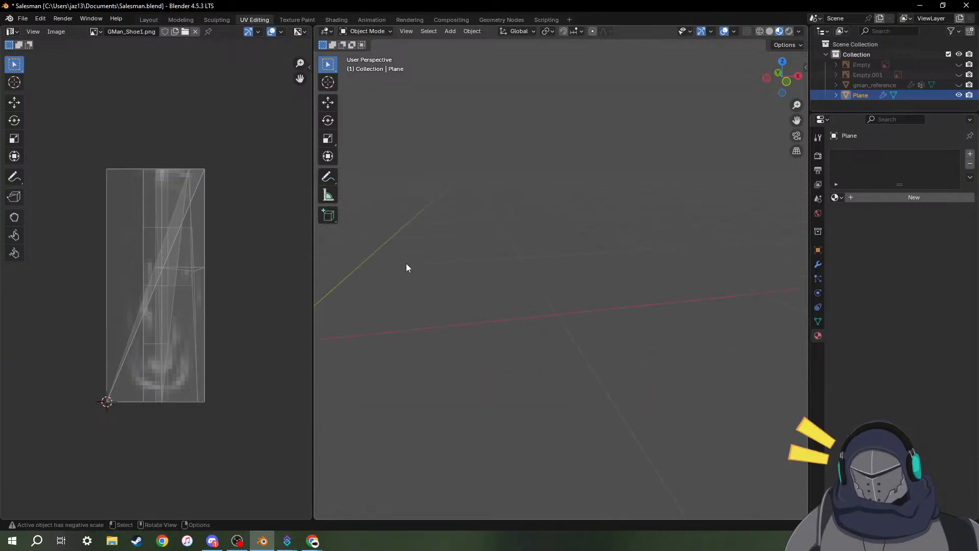
scroll(452, 225, "up", 6)
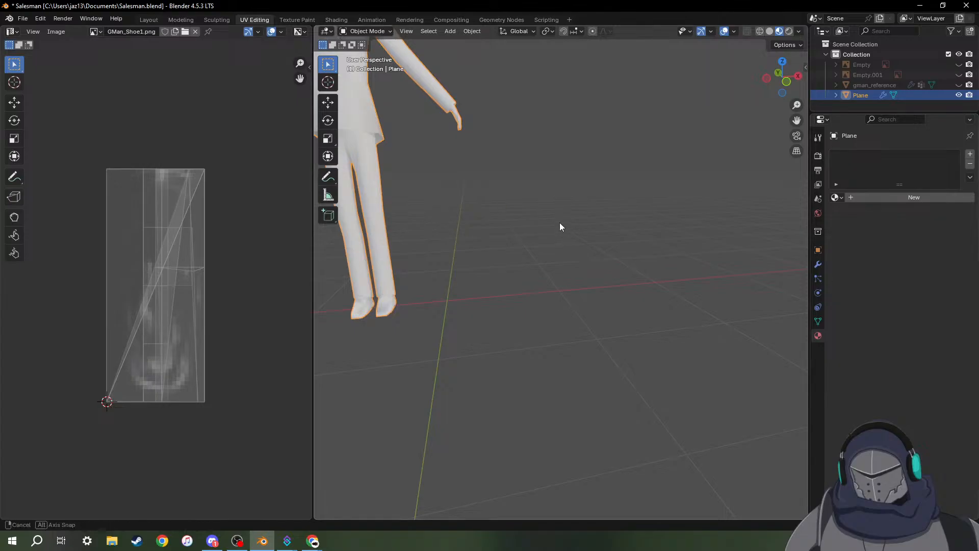
middle_click_drag(559, 223, 547, 219)
middle_click_drag(473, 183, 627, 273, "shift")
right_click(561, 199)
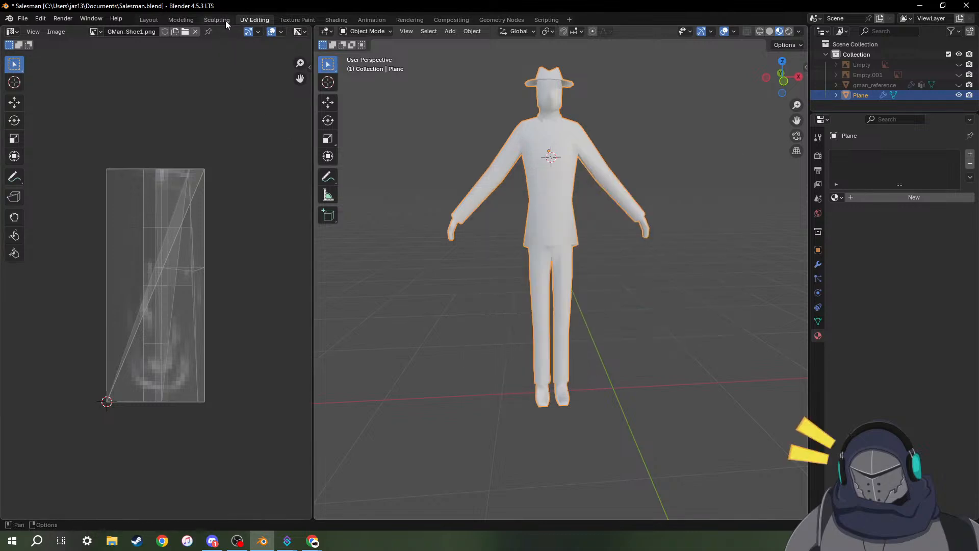
left_click(186, 20)
right_click(445, 253)
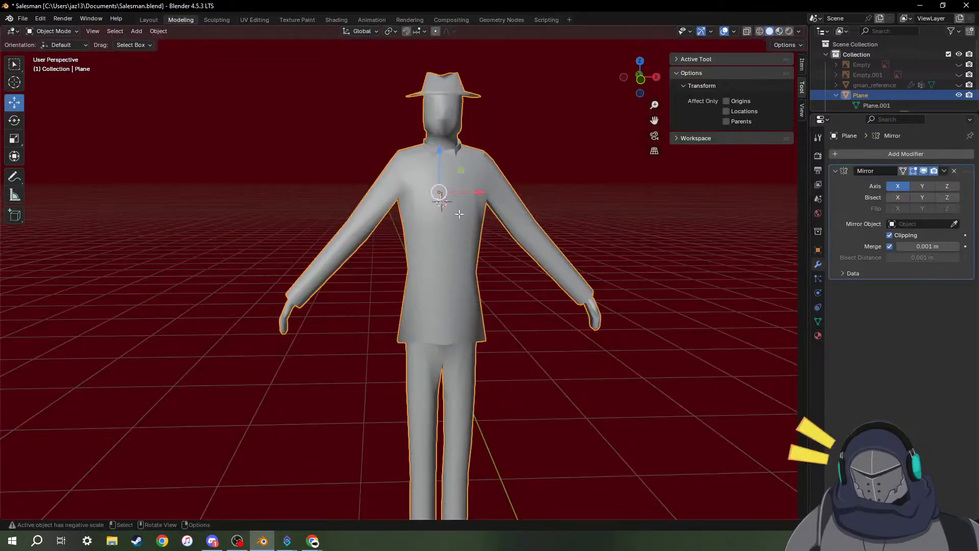
key("Tab")
key("ctrl+e")
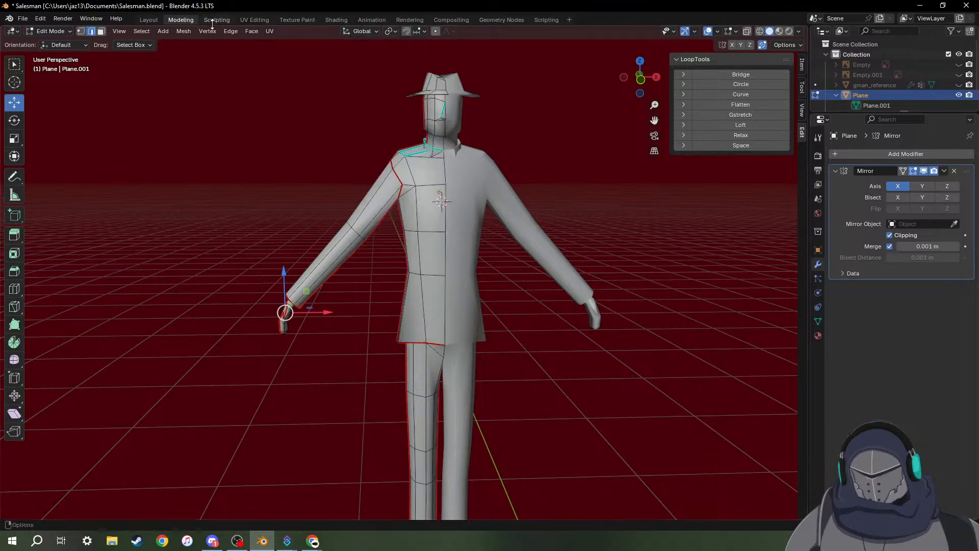
left_click(254, 21)
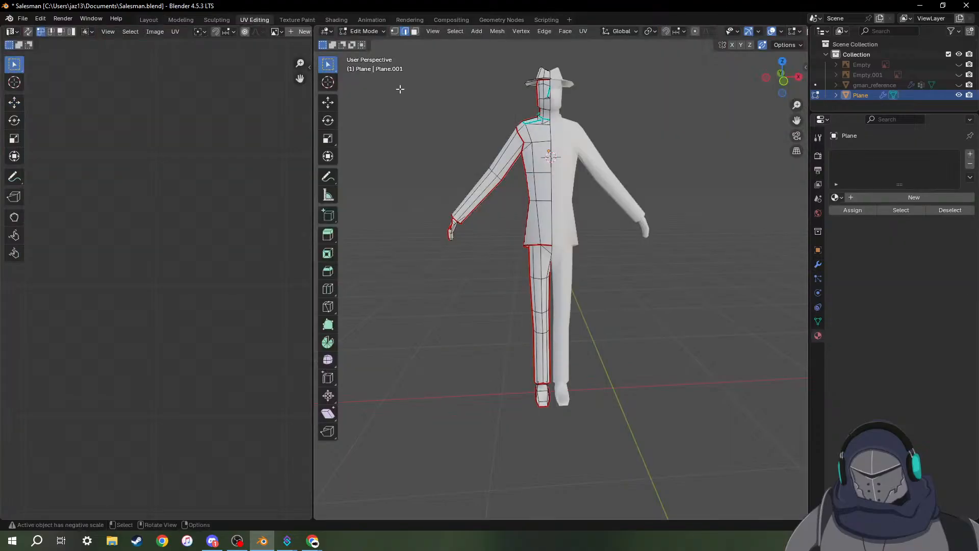
Select all linked faces of the jacket front within the seams and unwrap them with the Minimum Stretch method.
key("3")
left_click(540, 162)
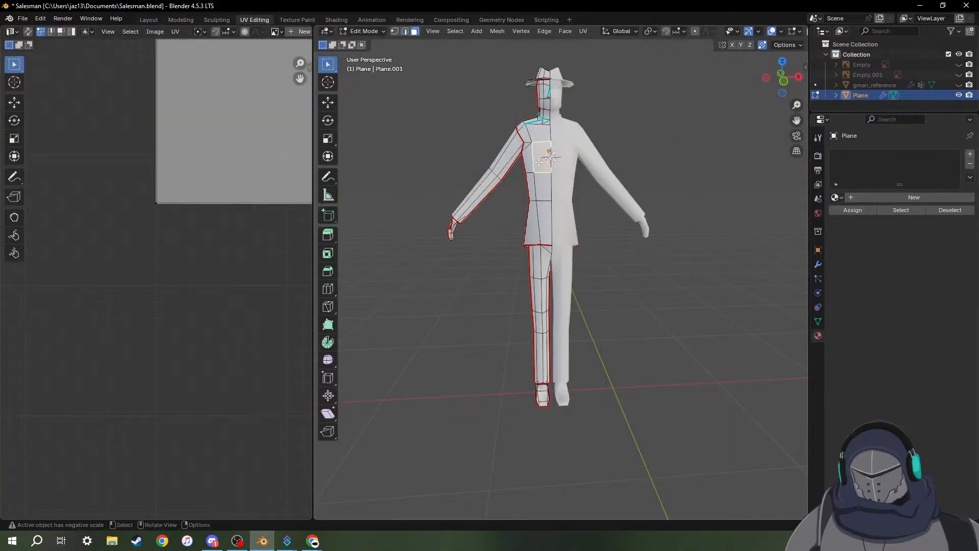
key("ctrl+l")
right_click(539, 162)
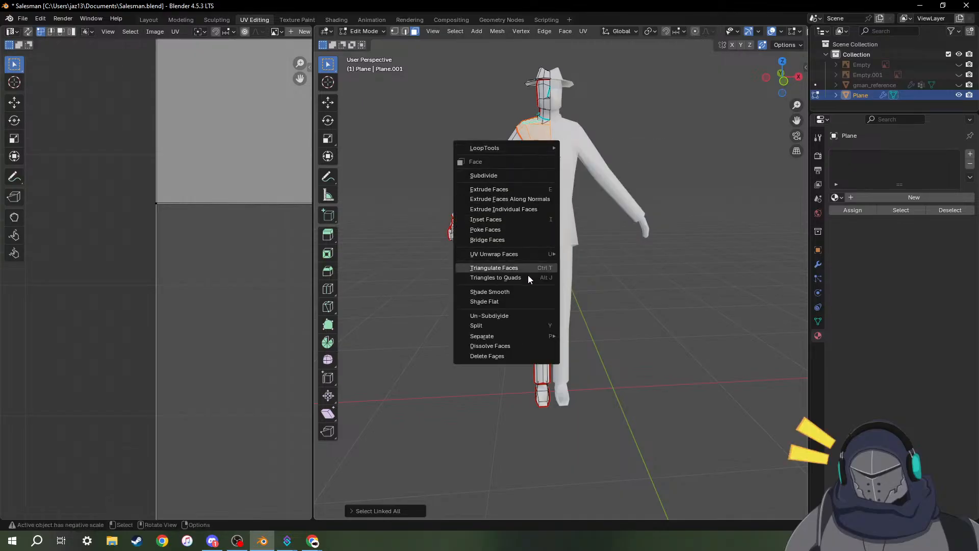
mouse_move(517, 335)
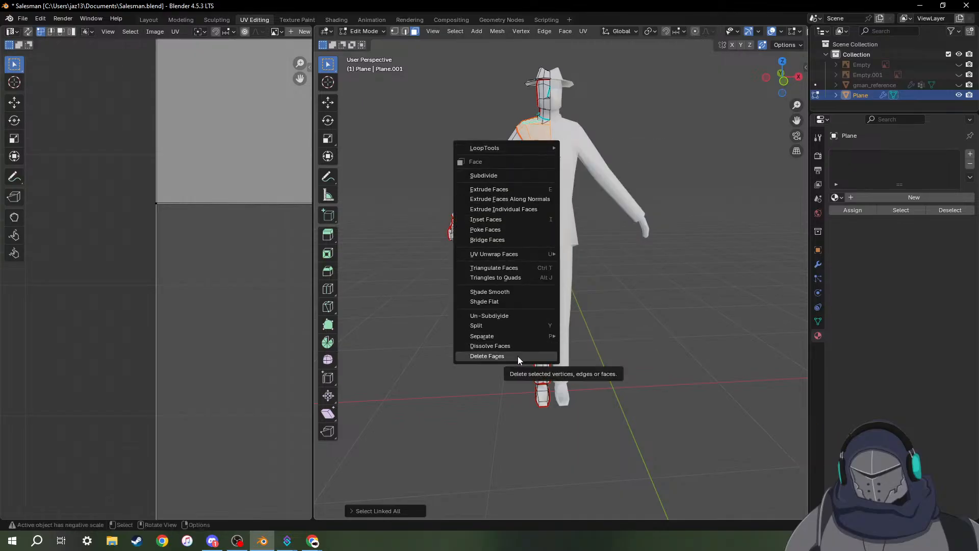
mouse_move(544, 259)
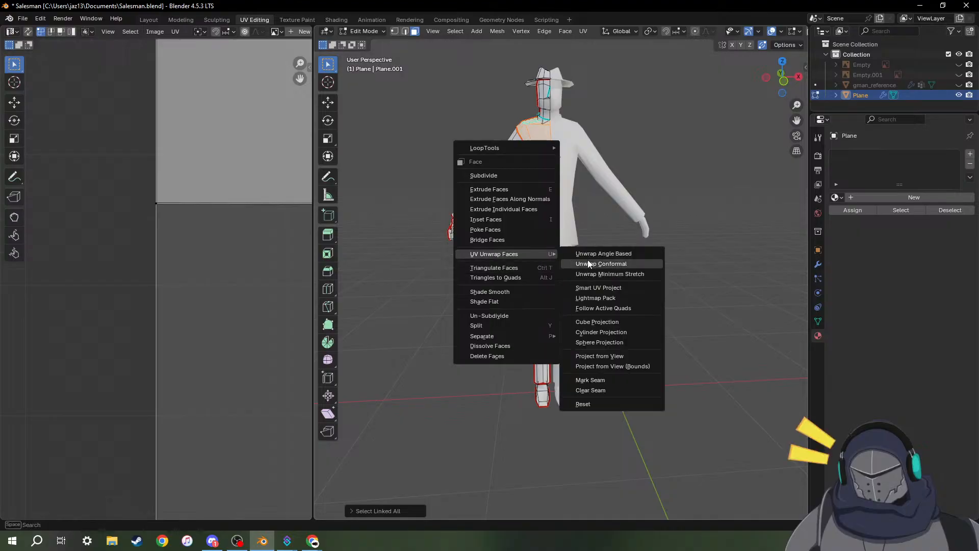
left_click(641, 275)
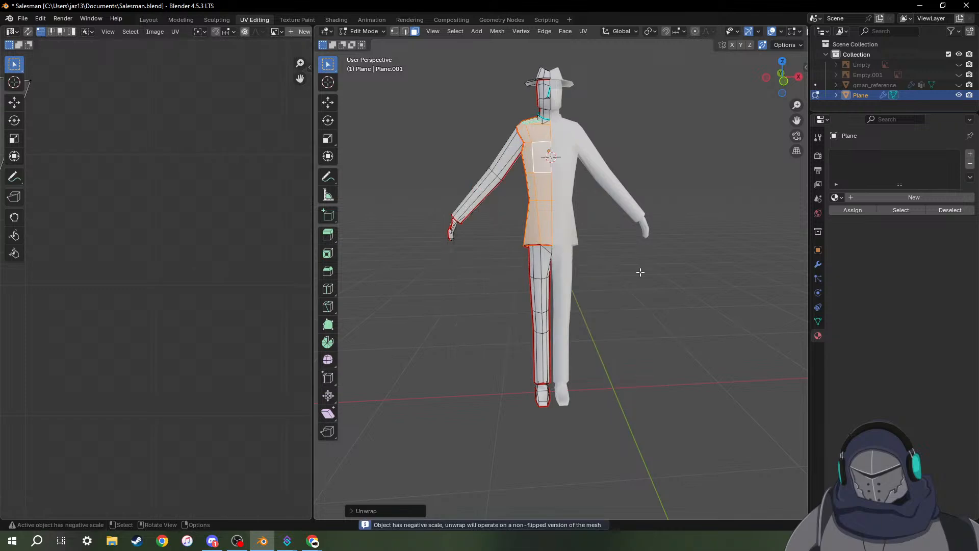
scroll(240, 265, "down", 9)
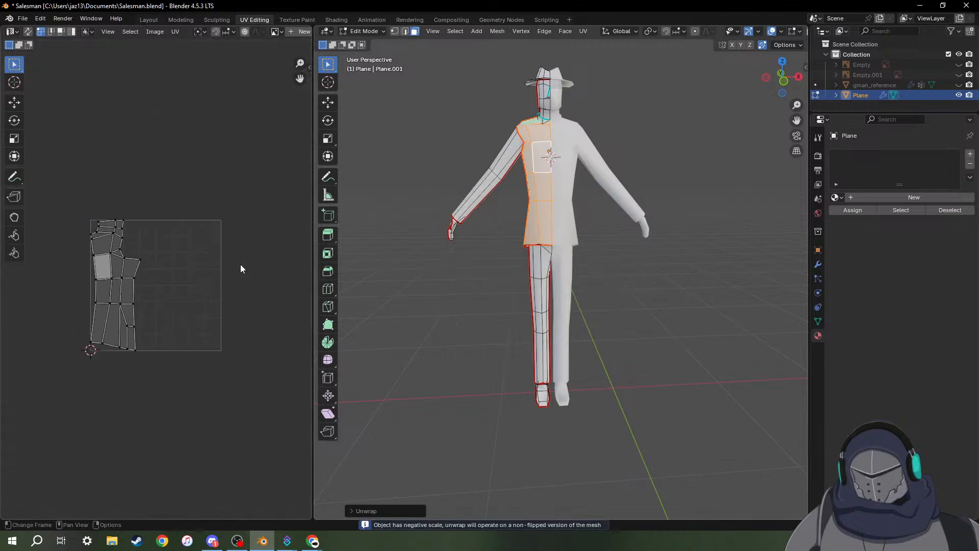
scroll(173, 287, "up", 3)
scroll(173, 292, "down", 1)
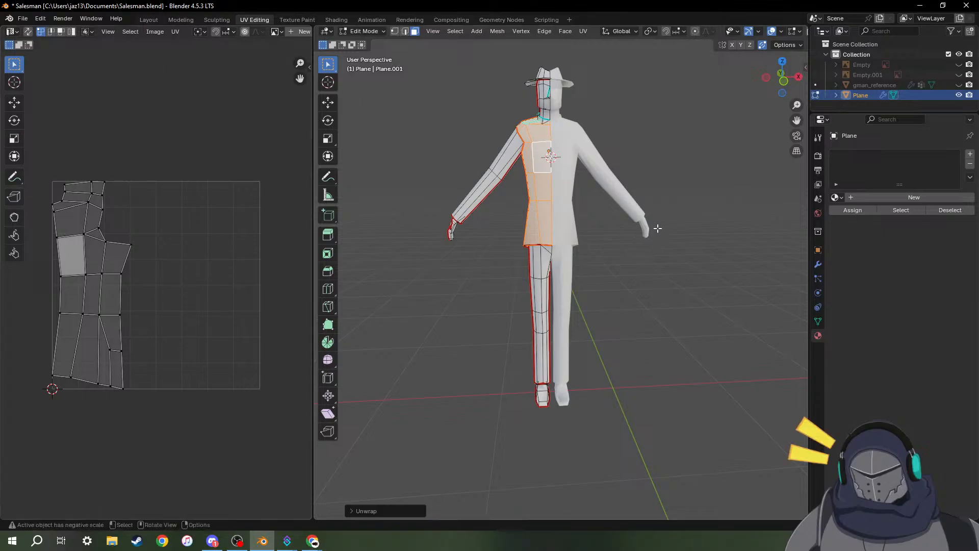
Select all linked faces on the front of the trouser leg within the seams and unwrap them.
left_click(545, 259)
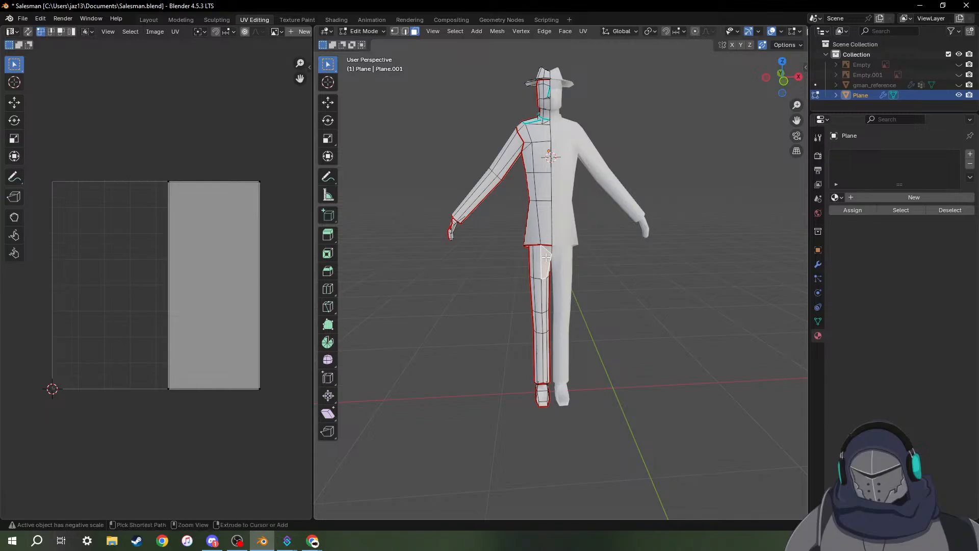
key("ctrl+l")
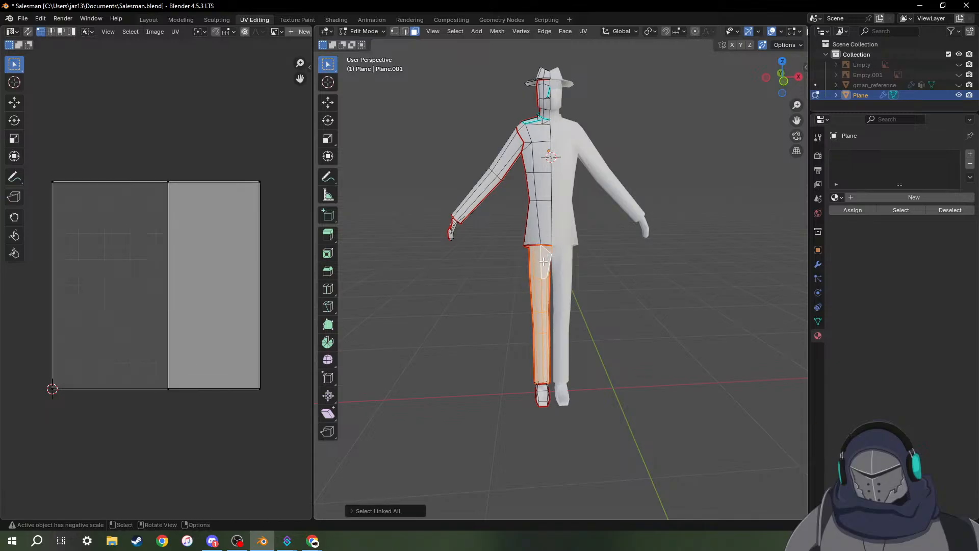
right_click(545, 262)
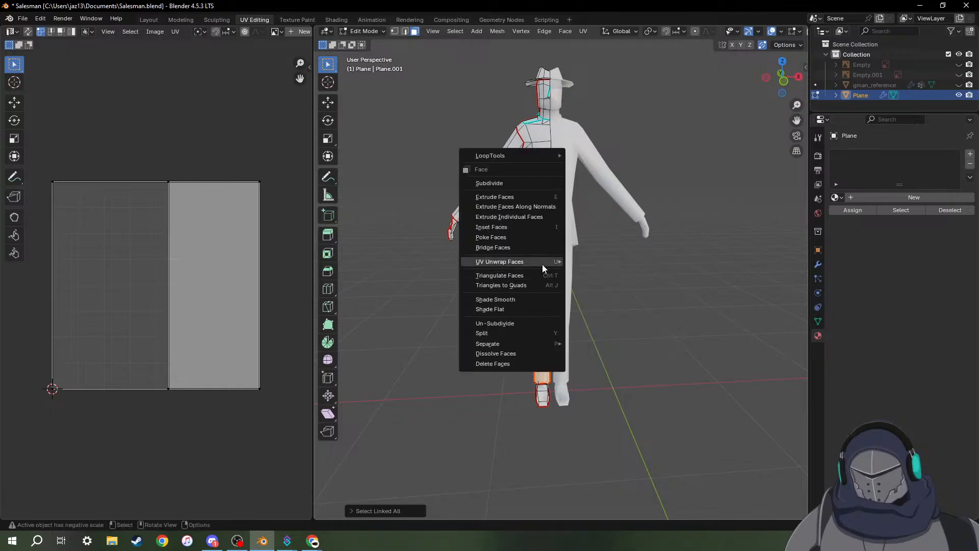
mouse_move(546, 263)
left_click(596, 260)
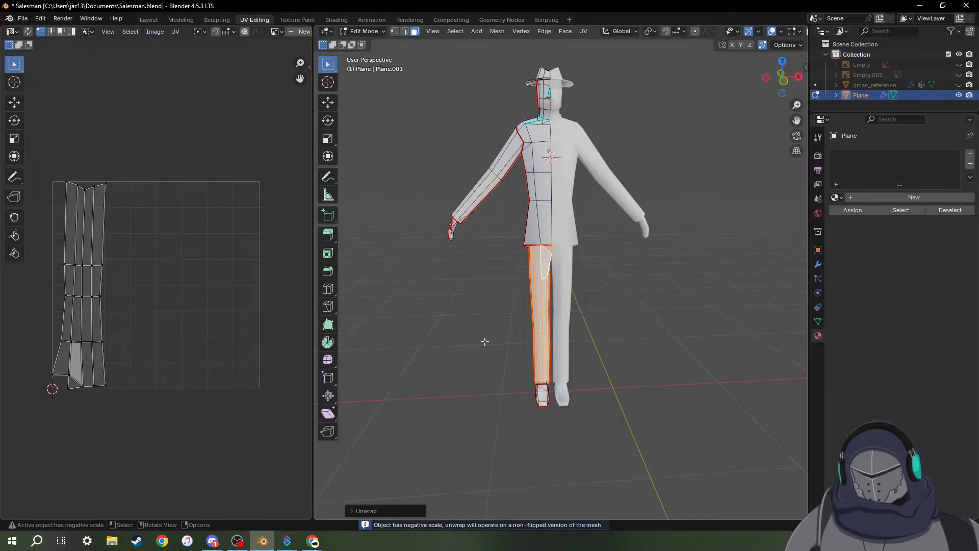
Create a new material on the salesman and set its base color to a pale tan, hex E7D5AD.
middle_click_drag(484, 341, 654, 268)
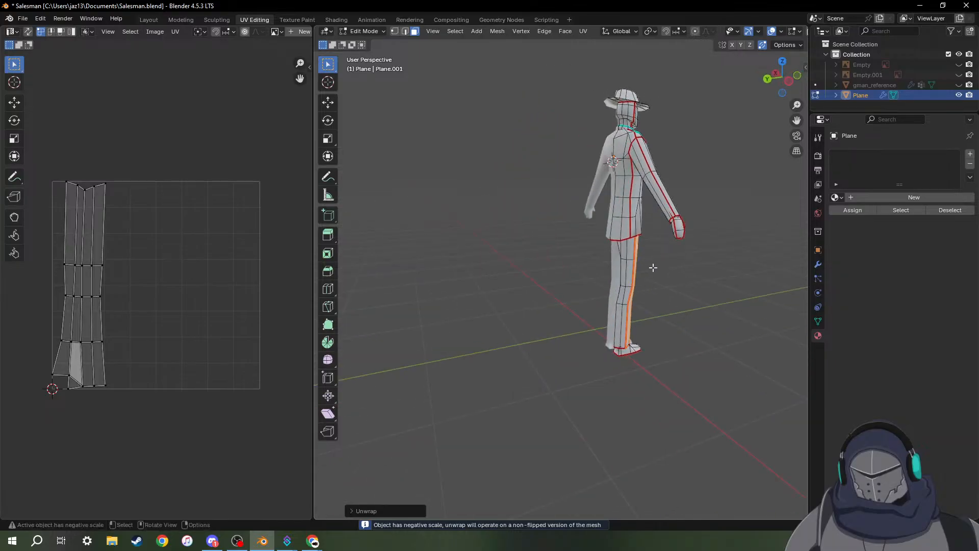
left_click(642, 254)
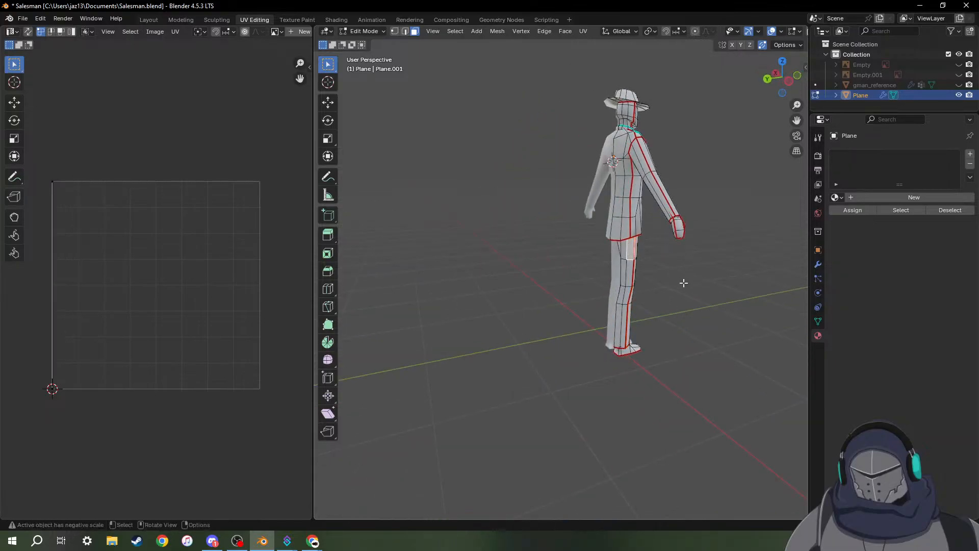
middle_click_drag(683, 282, 842, 266)
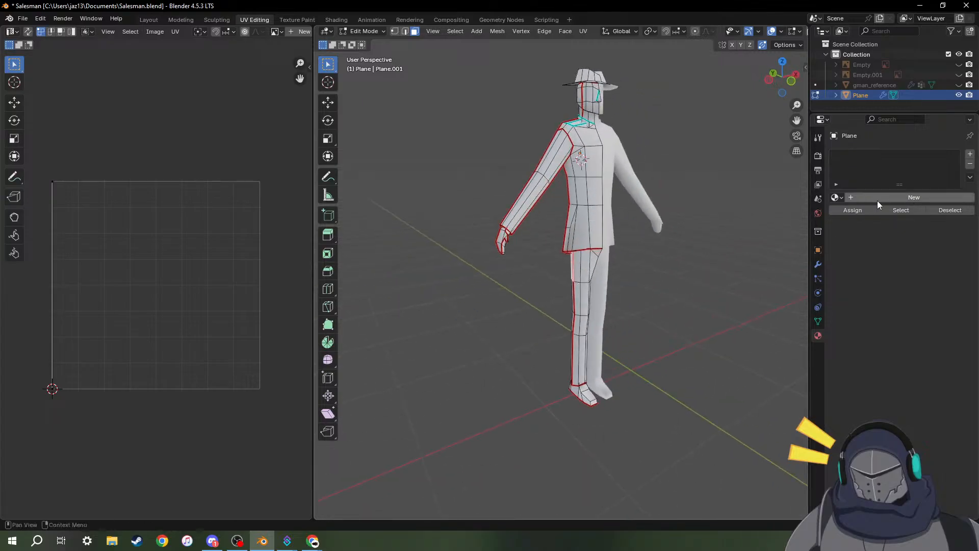
middle_click_drag(765, 225, 728, 229)
left_click(888, 198)
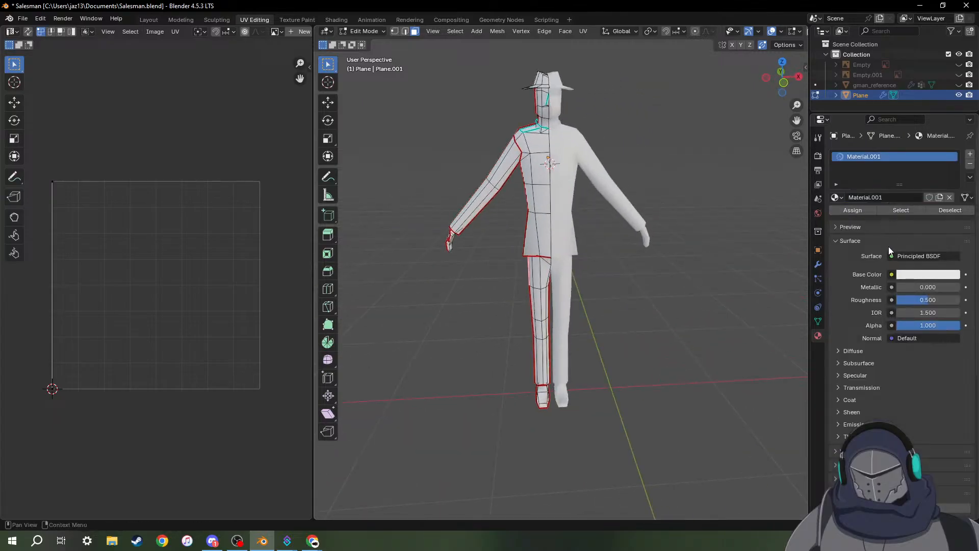
left_click(928, 275)
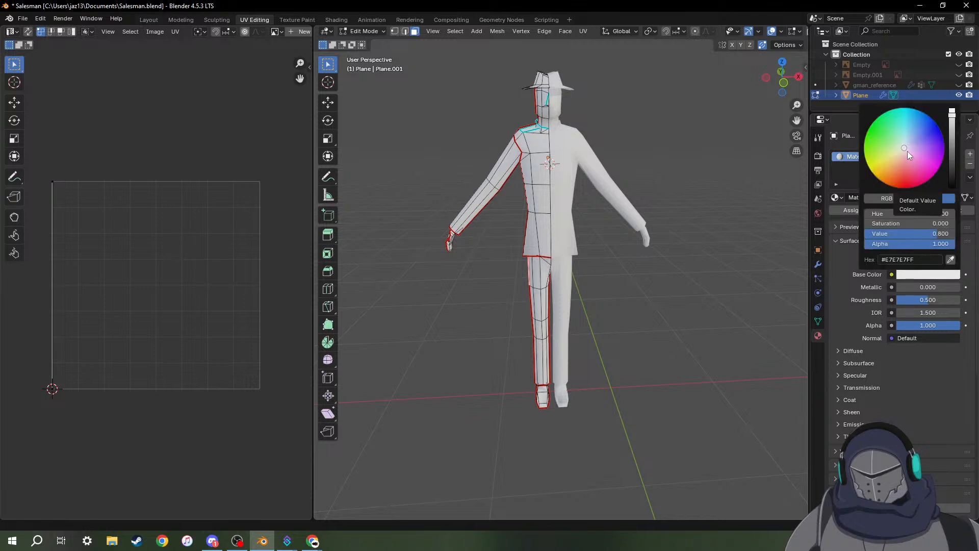
mouse_move(903, 148)
left_mouse_down()
mouse_move(874, 173)
mouse_move(898, 156)
left_mouse_up()
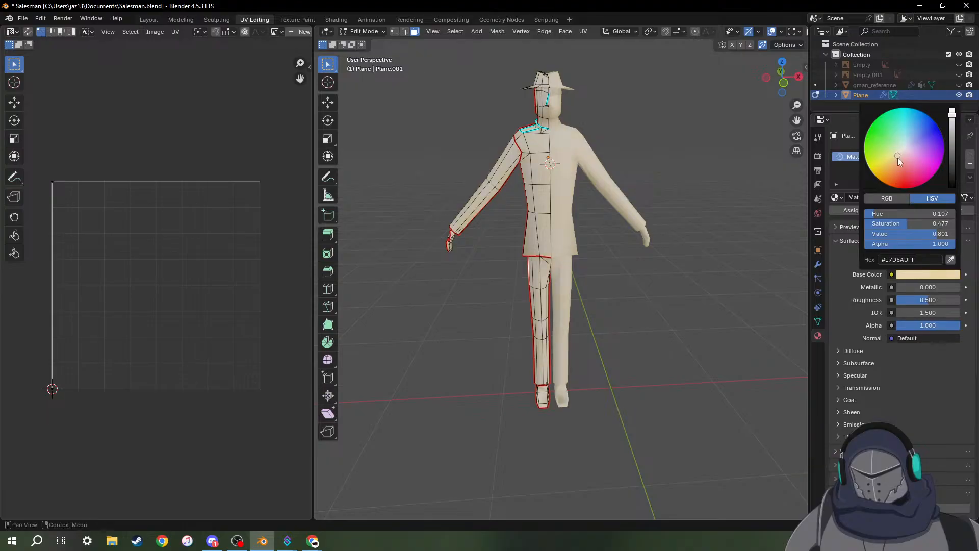
left_click(848, 176)
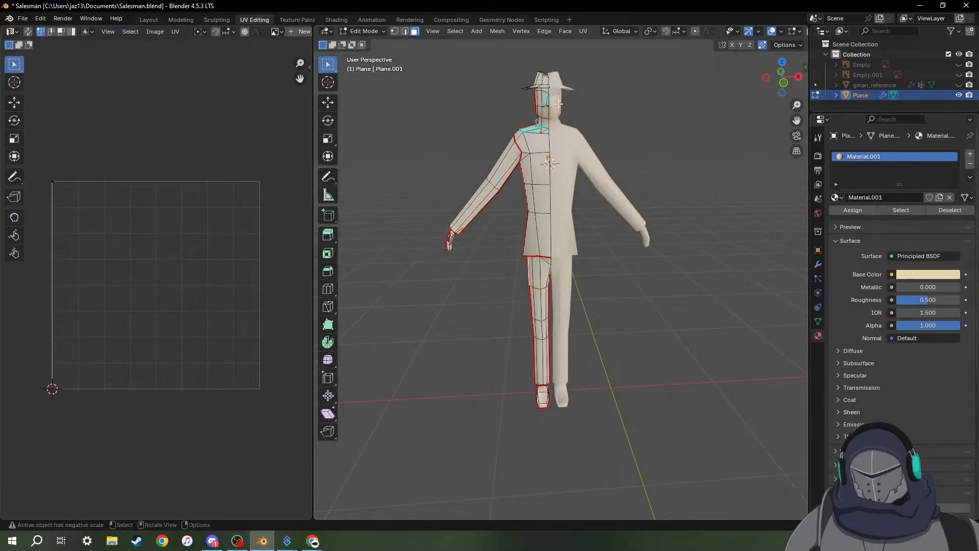
middle_click_drag(549, 106, 563, 111)
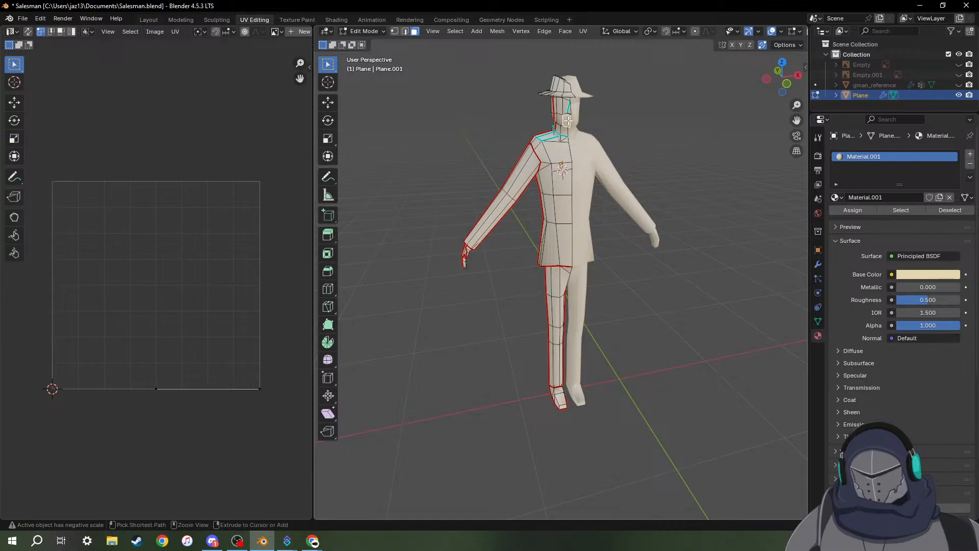
key("ctrl+l")
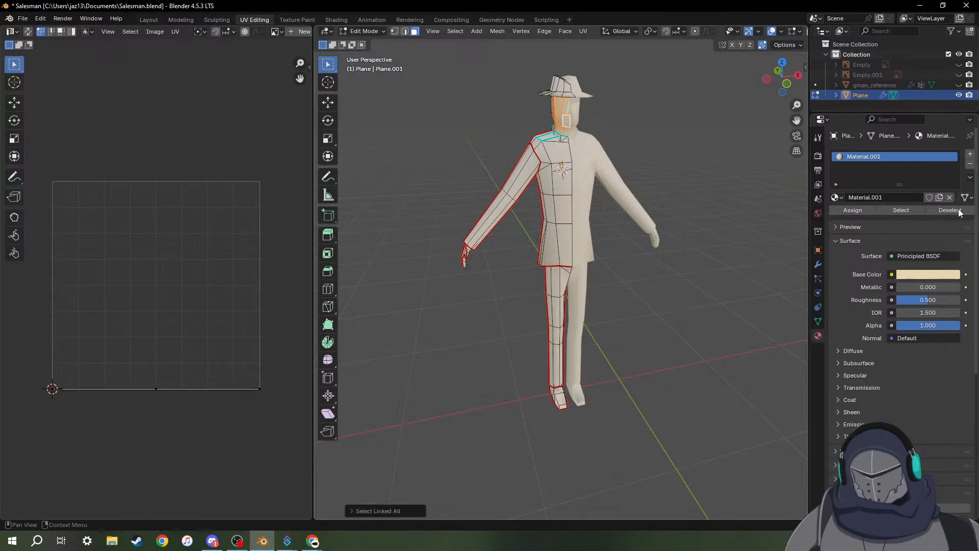
left_click(908, 208)
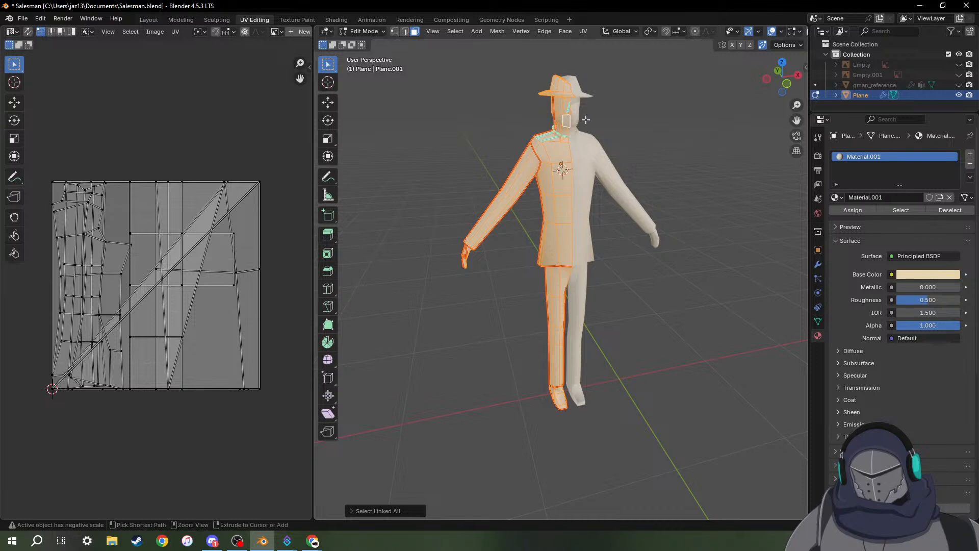
left_click(595, 121)
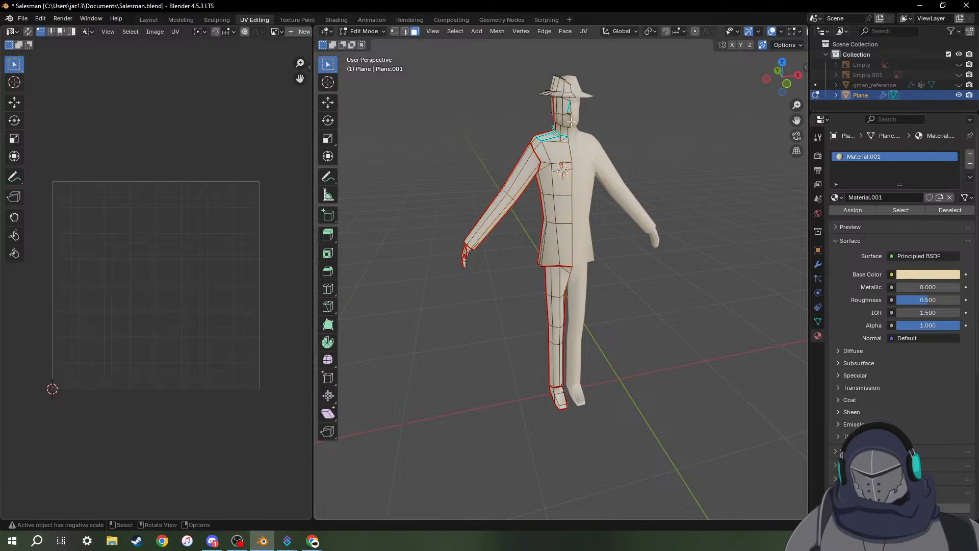
Select every face using the tan material, assign them a new default material in a second slot, and clear the selection.
left_click(567, 122)
key("ctrl+l")
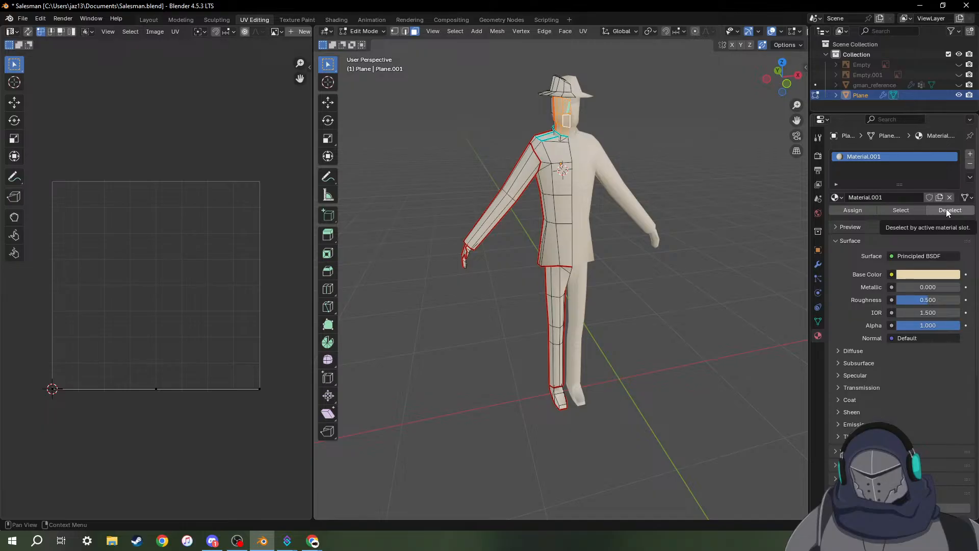
left_click(919, 210)
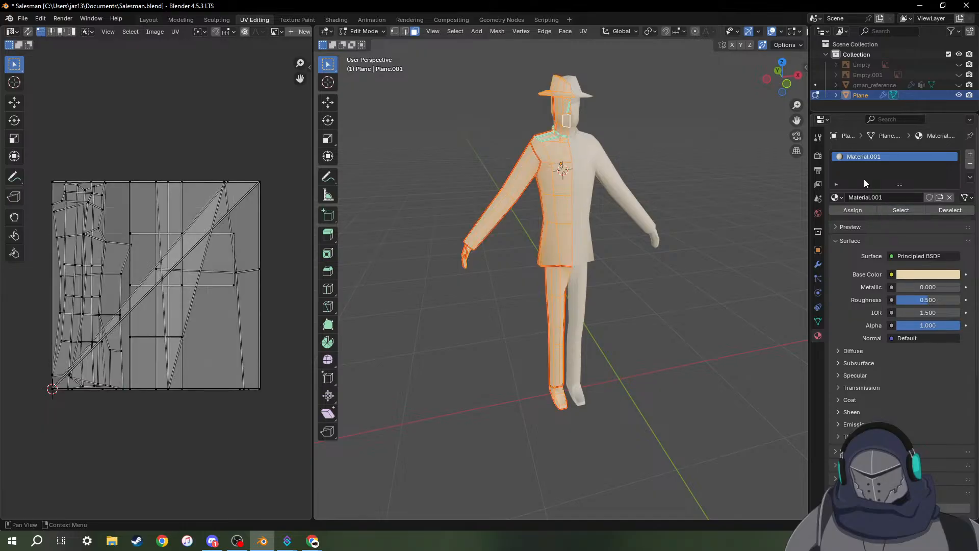
left_click(970, 154)
left_click(878, 218)
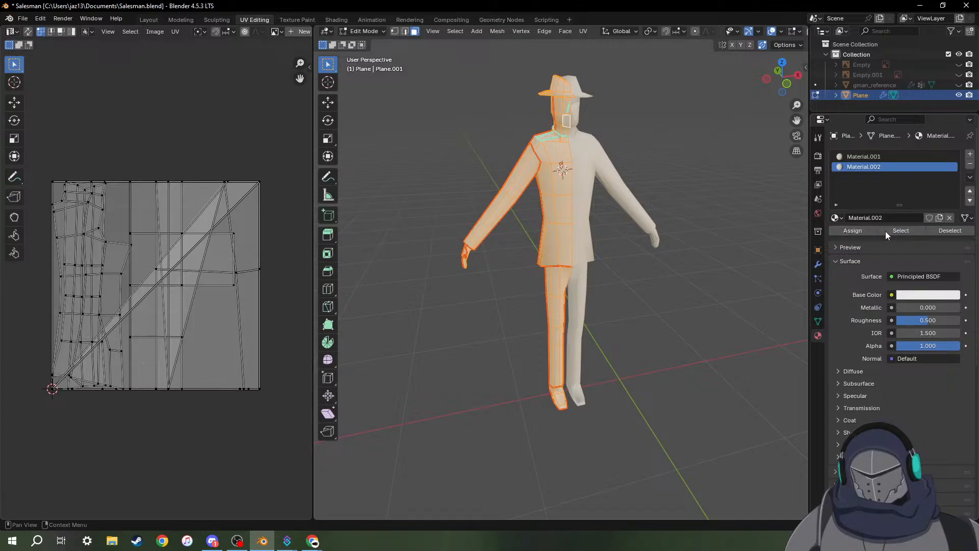
left_click(860, 231)
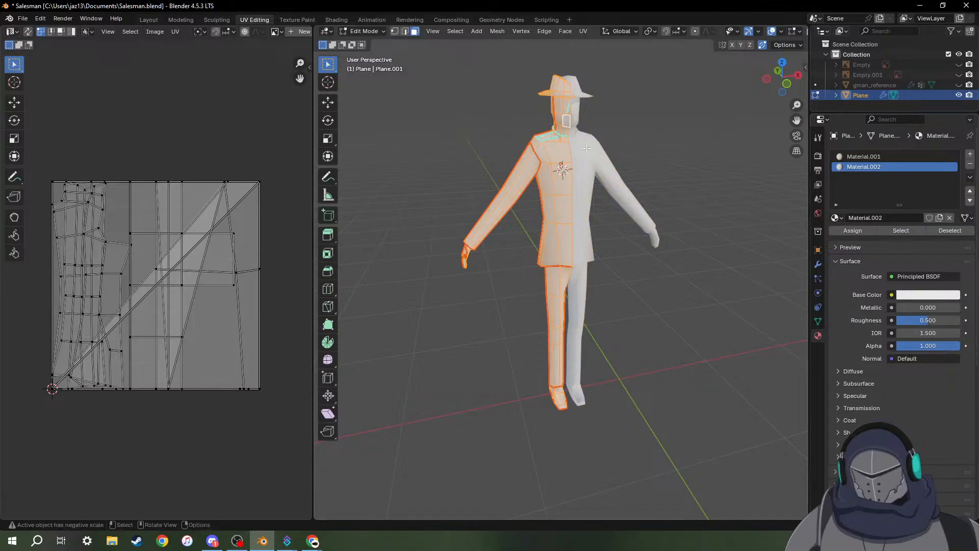
key("a")
key("alt+a")
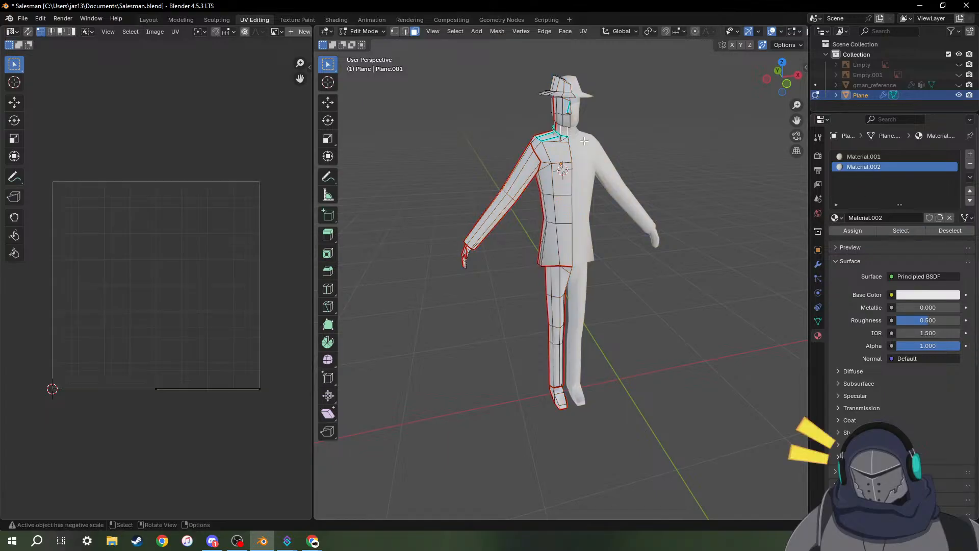
Select all linked faces of the salesman's face within the seams and assign them the pale tan Material.001.
scroll(579, 138, "up", 2)
middle_click_drag(613, 97, 619, 117)
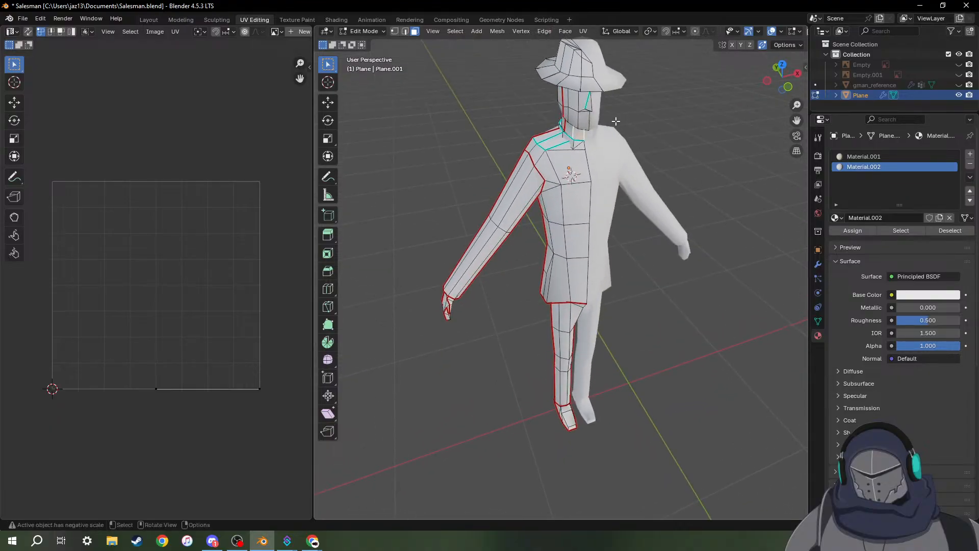
key("ctrl+l")
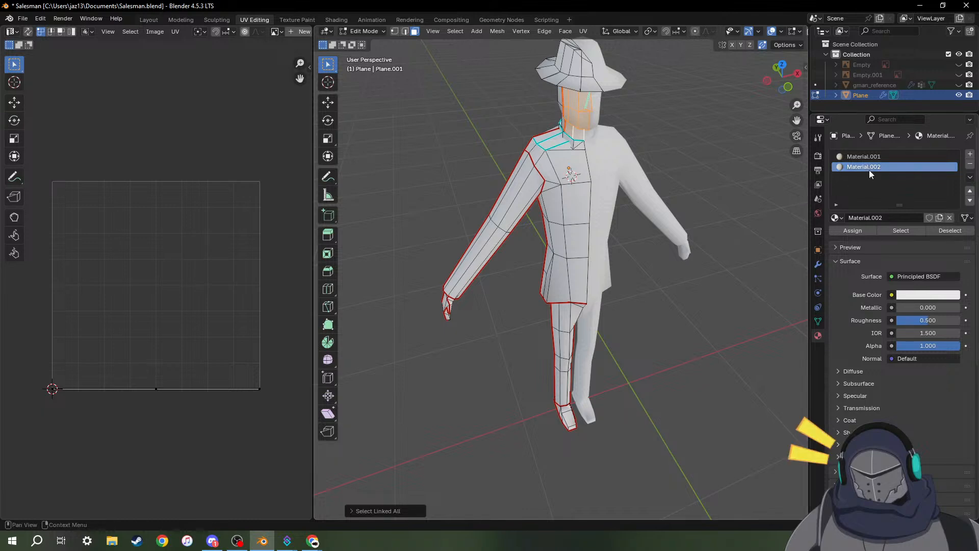
left_click(874, 157)
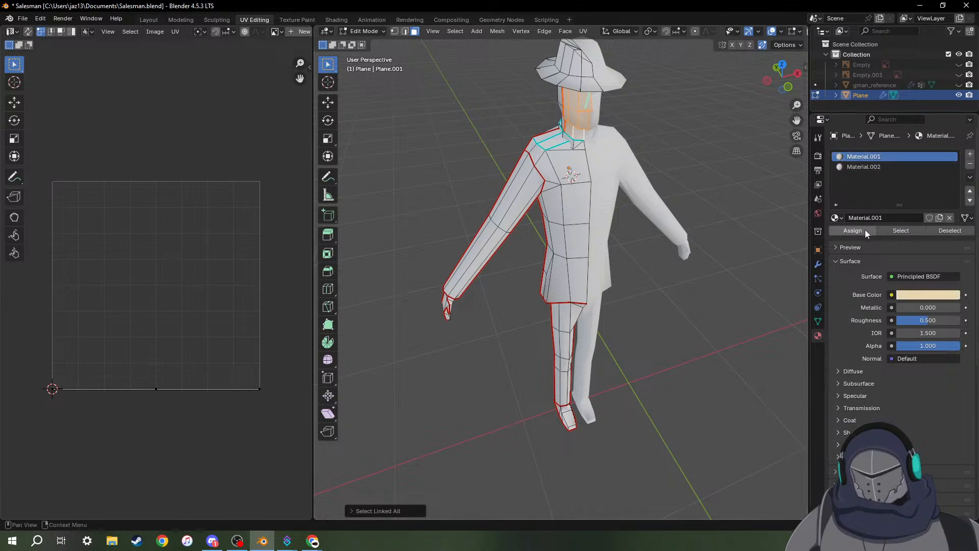
Select a single face on the salesman's hand as the starting point for a linked selection.
middle_click_drag(756, 218, 702, 204)
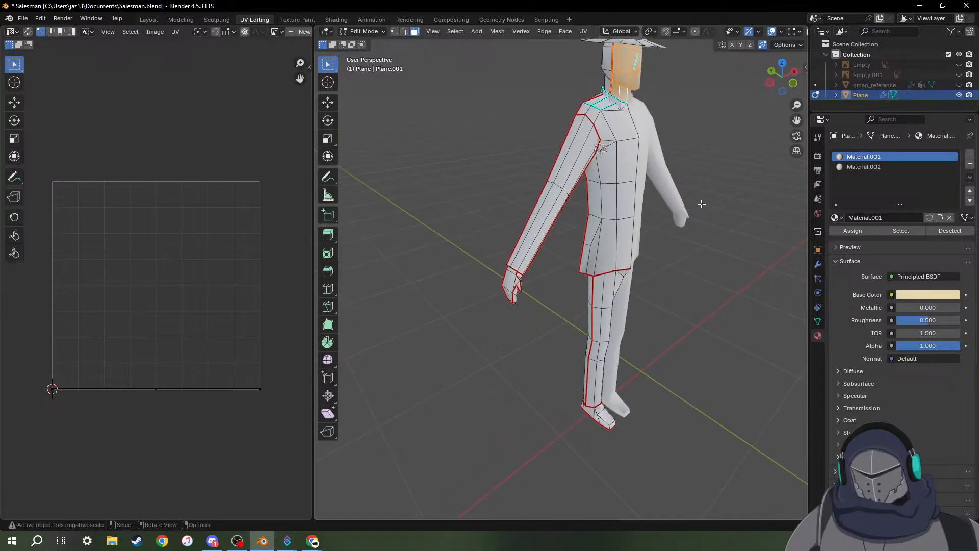
middle_click_drag(656, 157, 565, 327)
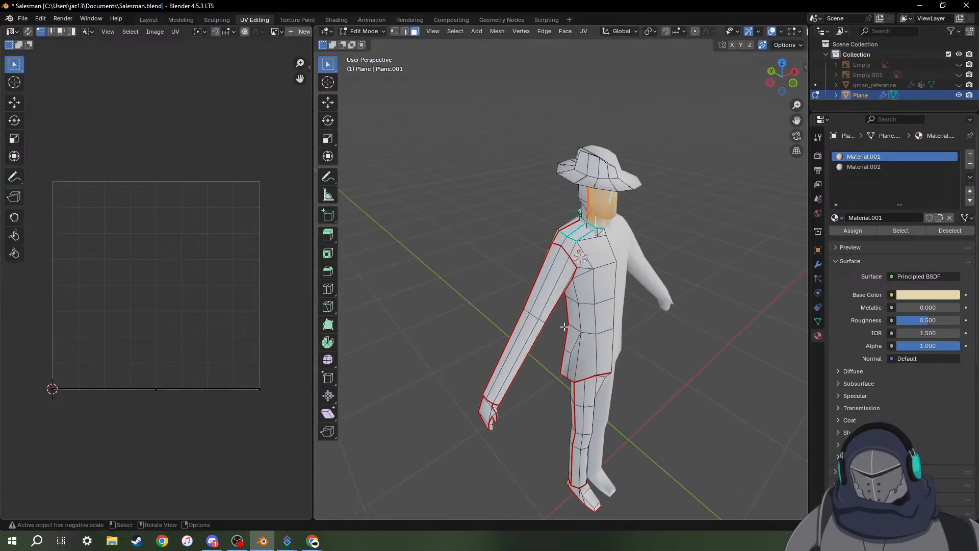
left_click(490, 425)
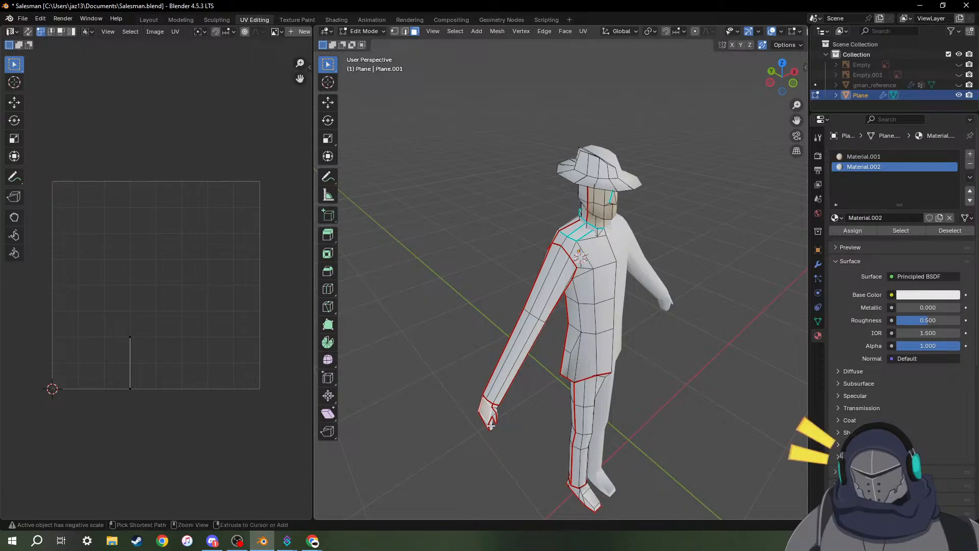
right_click(488, 419)
mouse_move(488, 417)
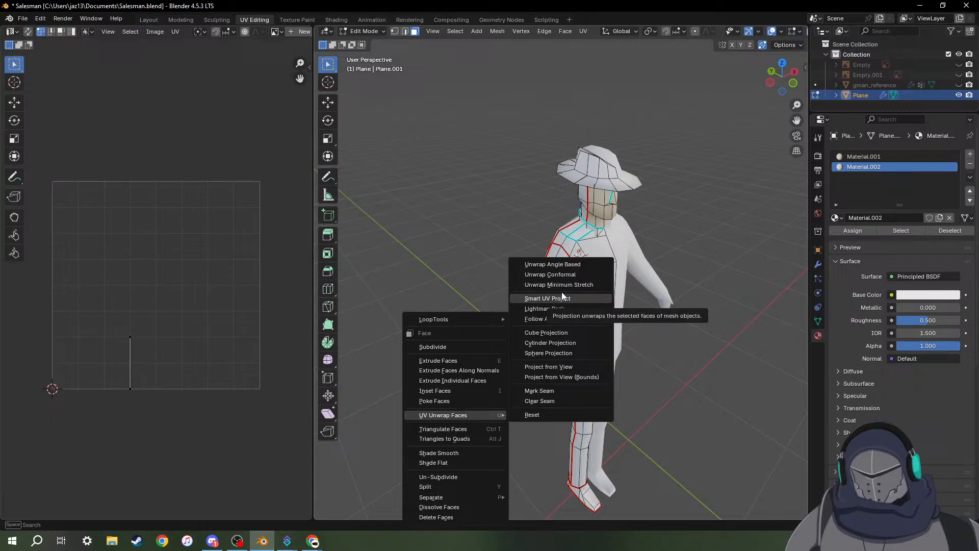
left_click(578, 285)
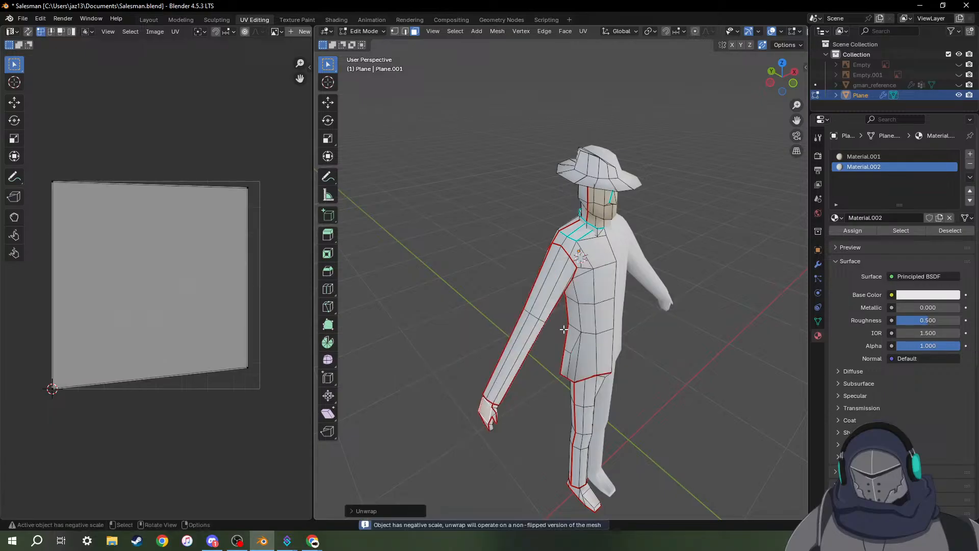
key("ctrl+z")
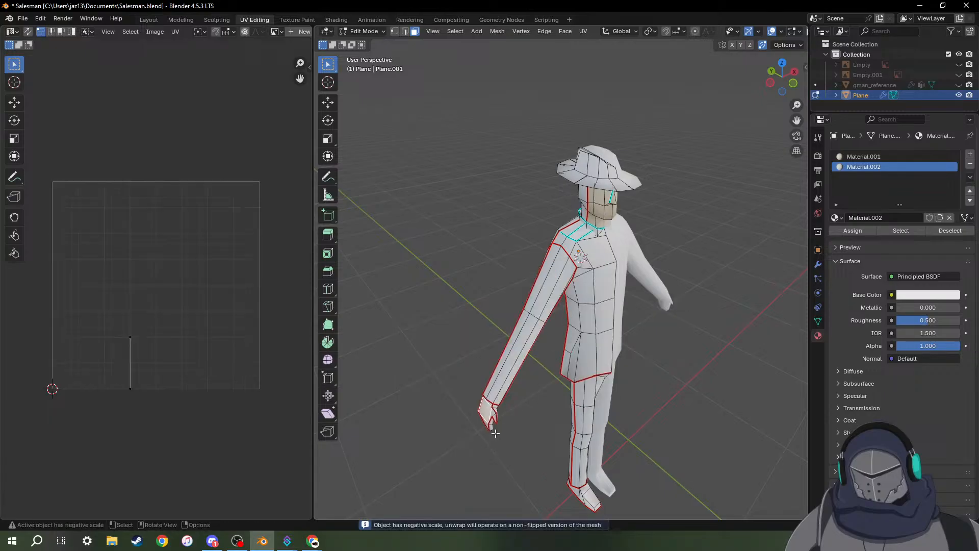
Extend the selection to all linked faces on the back of the hand and unwrap them with the Minimum Stretch method.
key("ctrl+l")
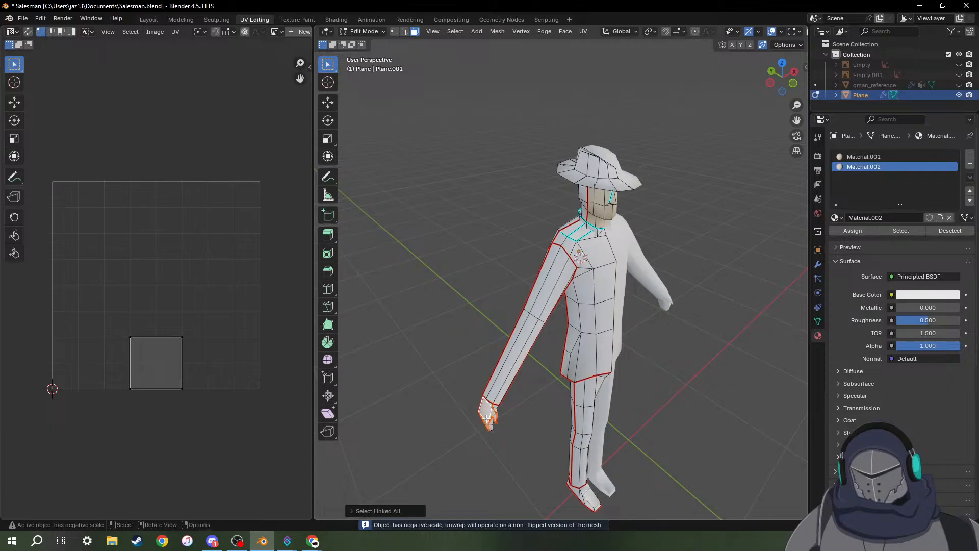
right_click(482, 413)
mouse_move(479, 417)
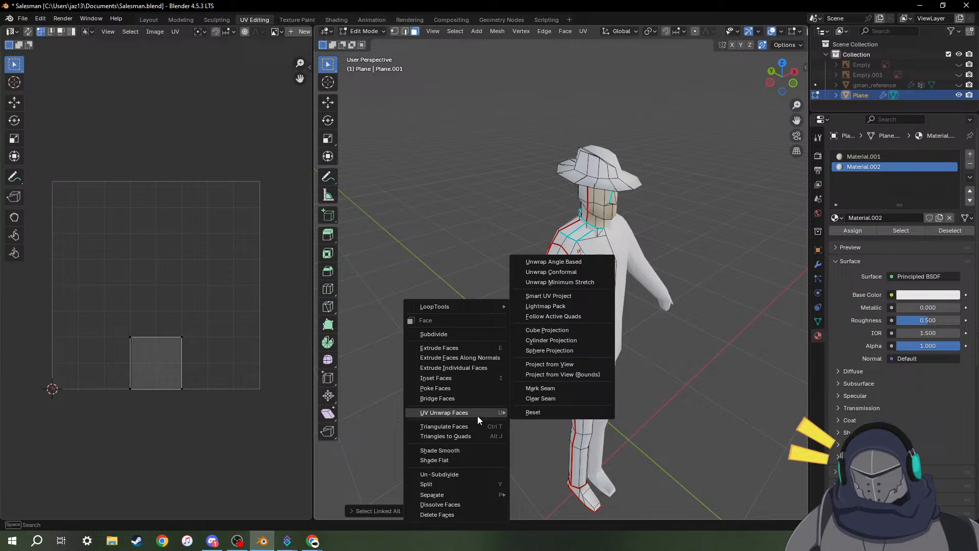
left_click(582, 283)
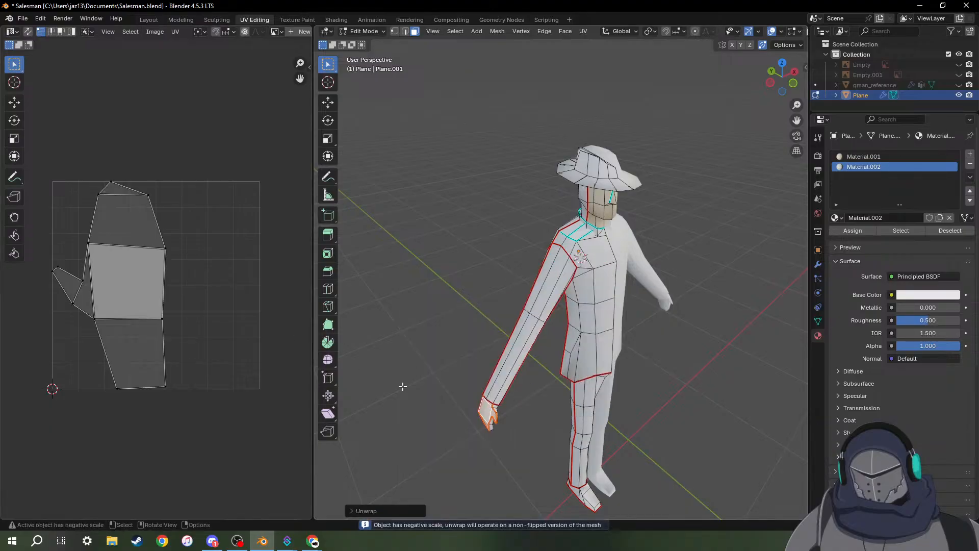
Assign the pale tan Material.001 to the selected faces on the back of the hand.
middle_click_drag(465, 391, 507, 376)
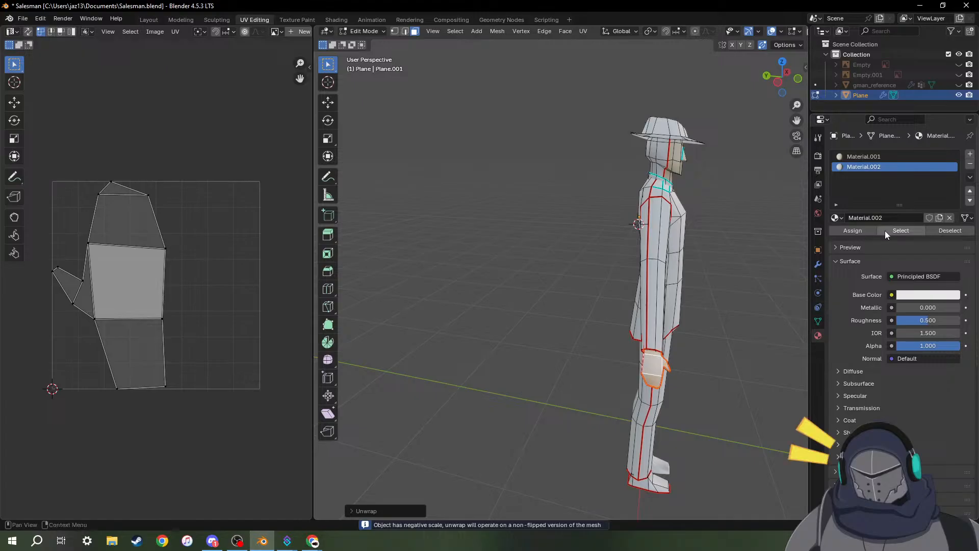
left_click(875, 158)
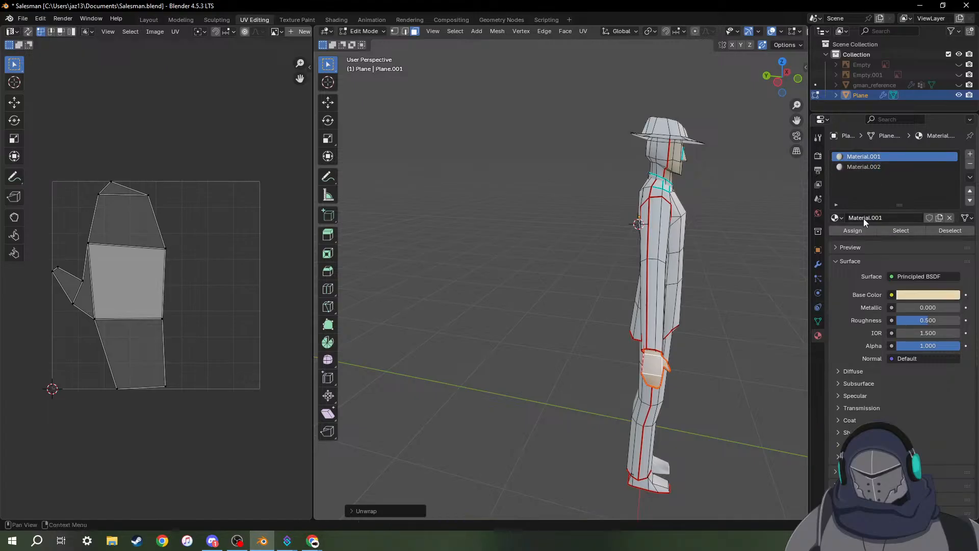
left_click(865, 231)
Add the linked palm faces to the selection and unwrap the whole hand with the Minimum Stretch method.
middle_click_drag(698, 354, 625, 310)
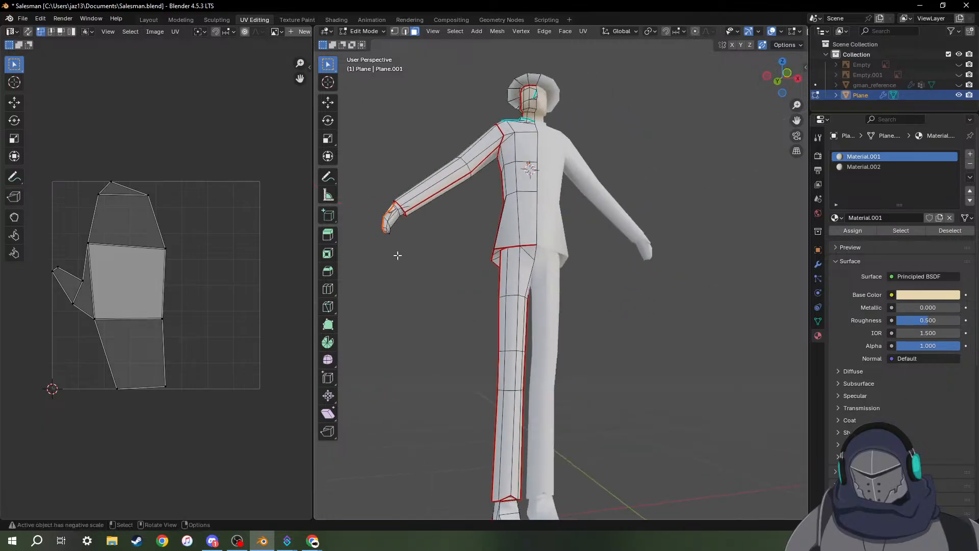
left_click(395, 223)
key("ctrl+l")
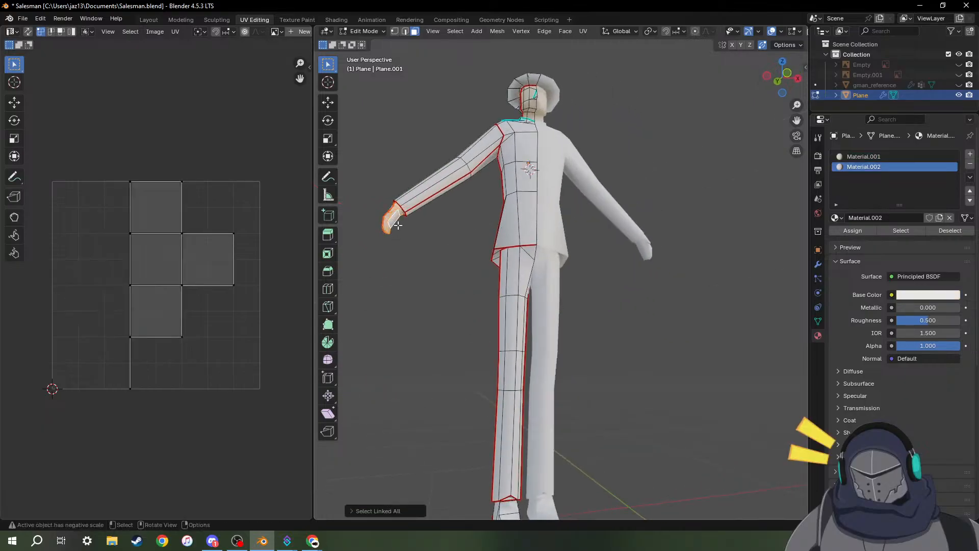
middle_click_drag(398, 226, 429, 261)
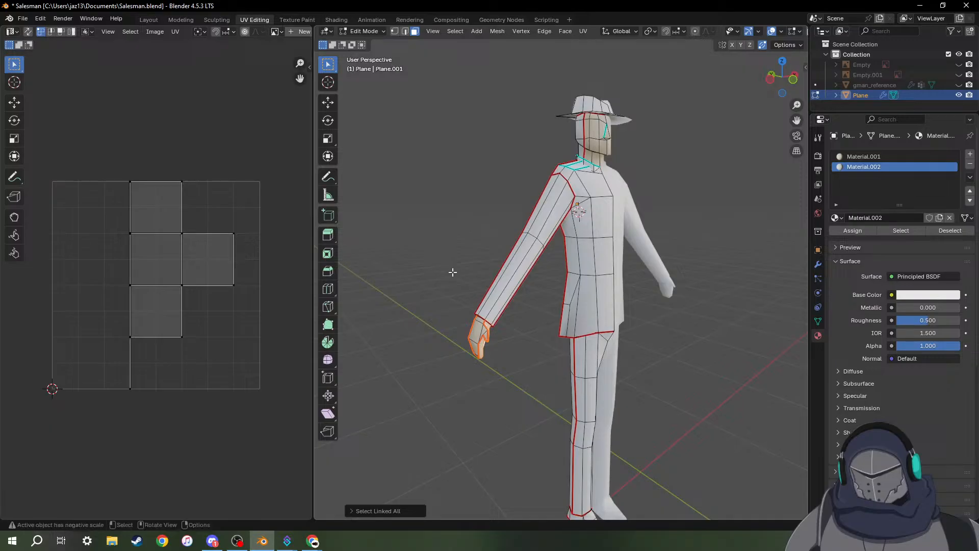
right_click(485, 357)
mouse_move(479, 354)
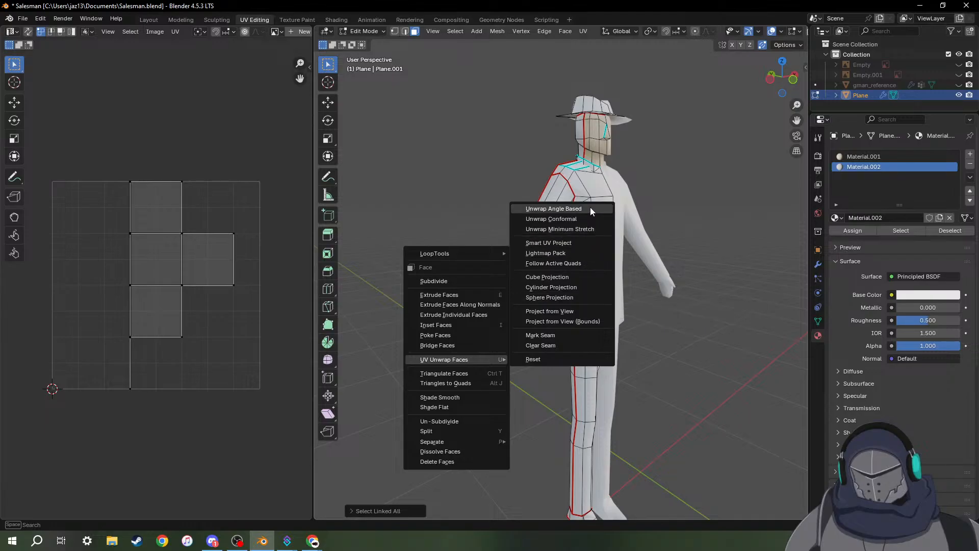
left_click(587, 227)
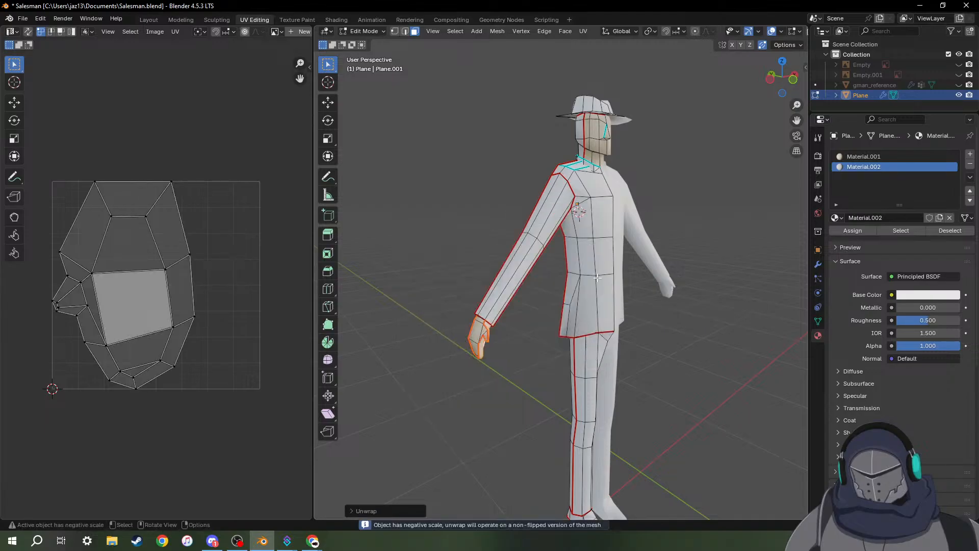
Assign the pale tan Material.001 to the whole selected hand, including the palm faces.
left_click(875, 157)
left_click(859, 232)
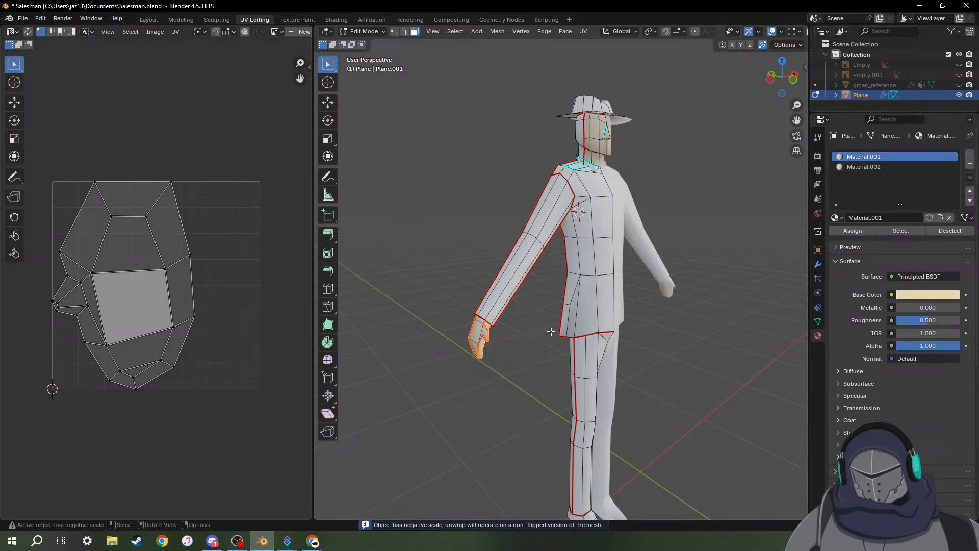
middle_click_drag(568, 327, 586, 278)
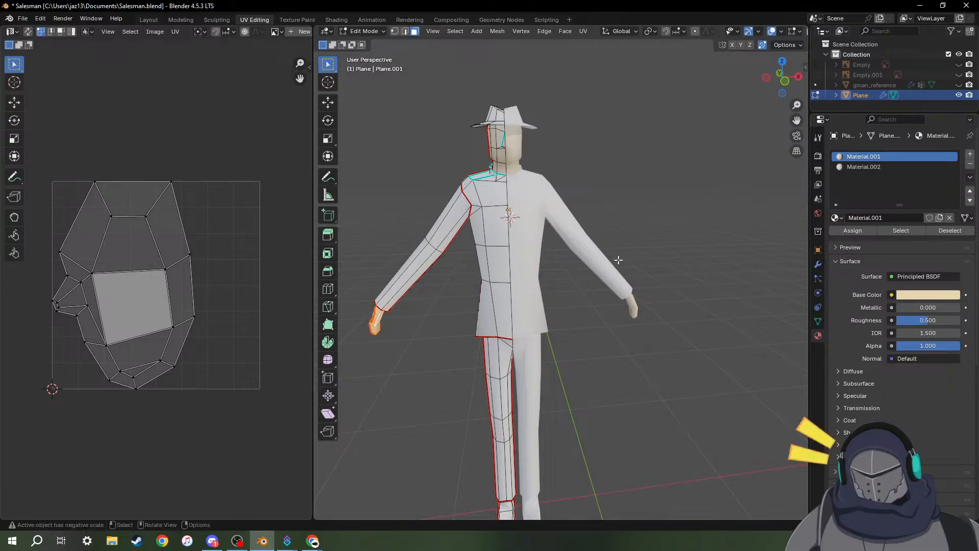
mouse_move(618, 262)
middle_mouse_down()
mouse_move(531, 273)
mouse_move(387, 267)
mouse_move(484, 252)
mouse_move(630, 259)
mouse_move(660, 203)
mouse_move(630, 255)
mouse_move(613, 258)
middle_mouse_up()
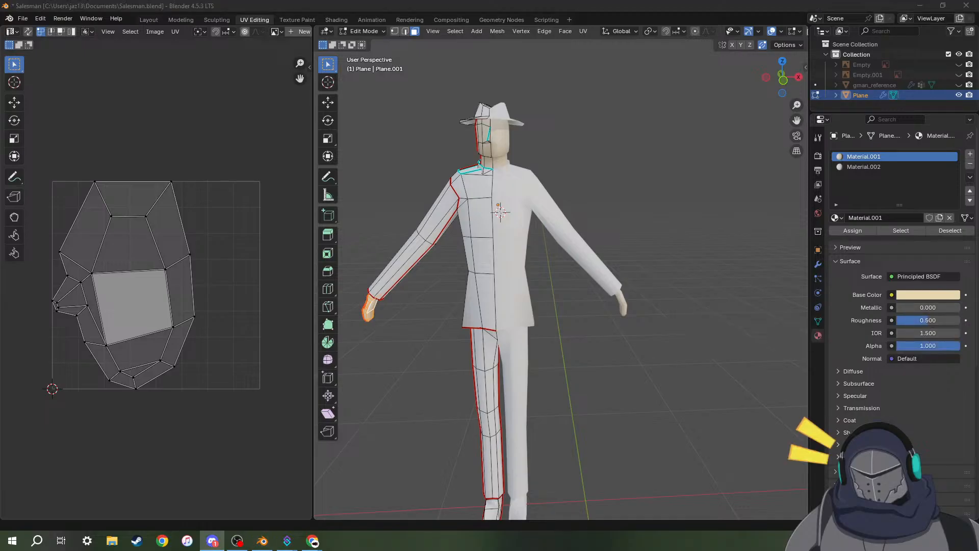
key("alt+Tab")
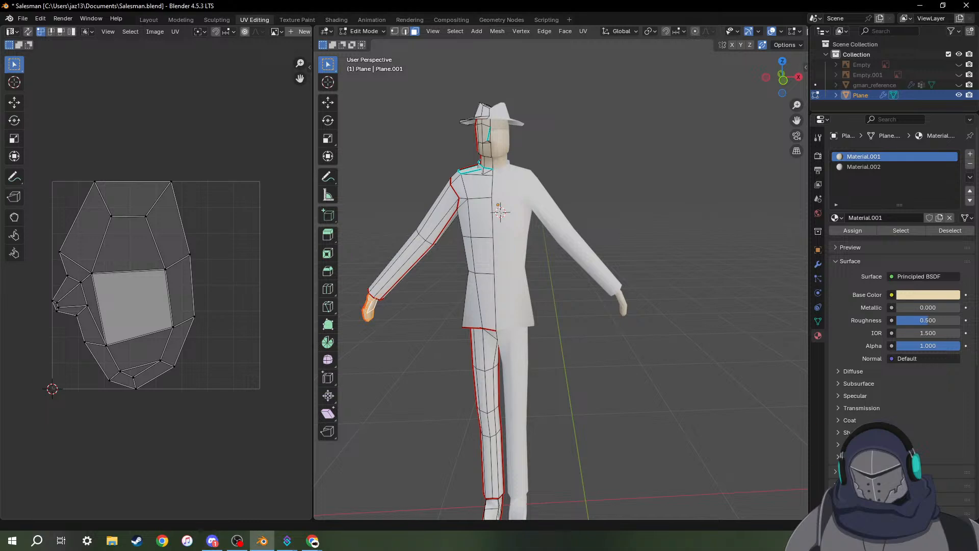